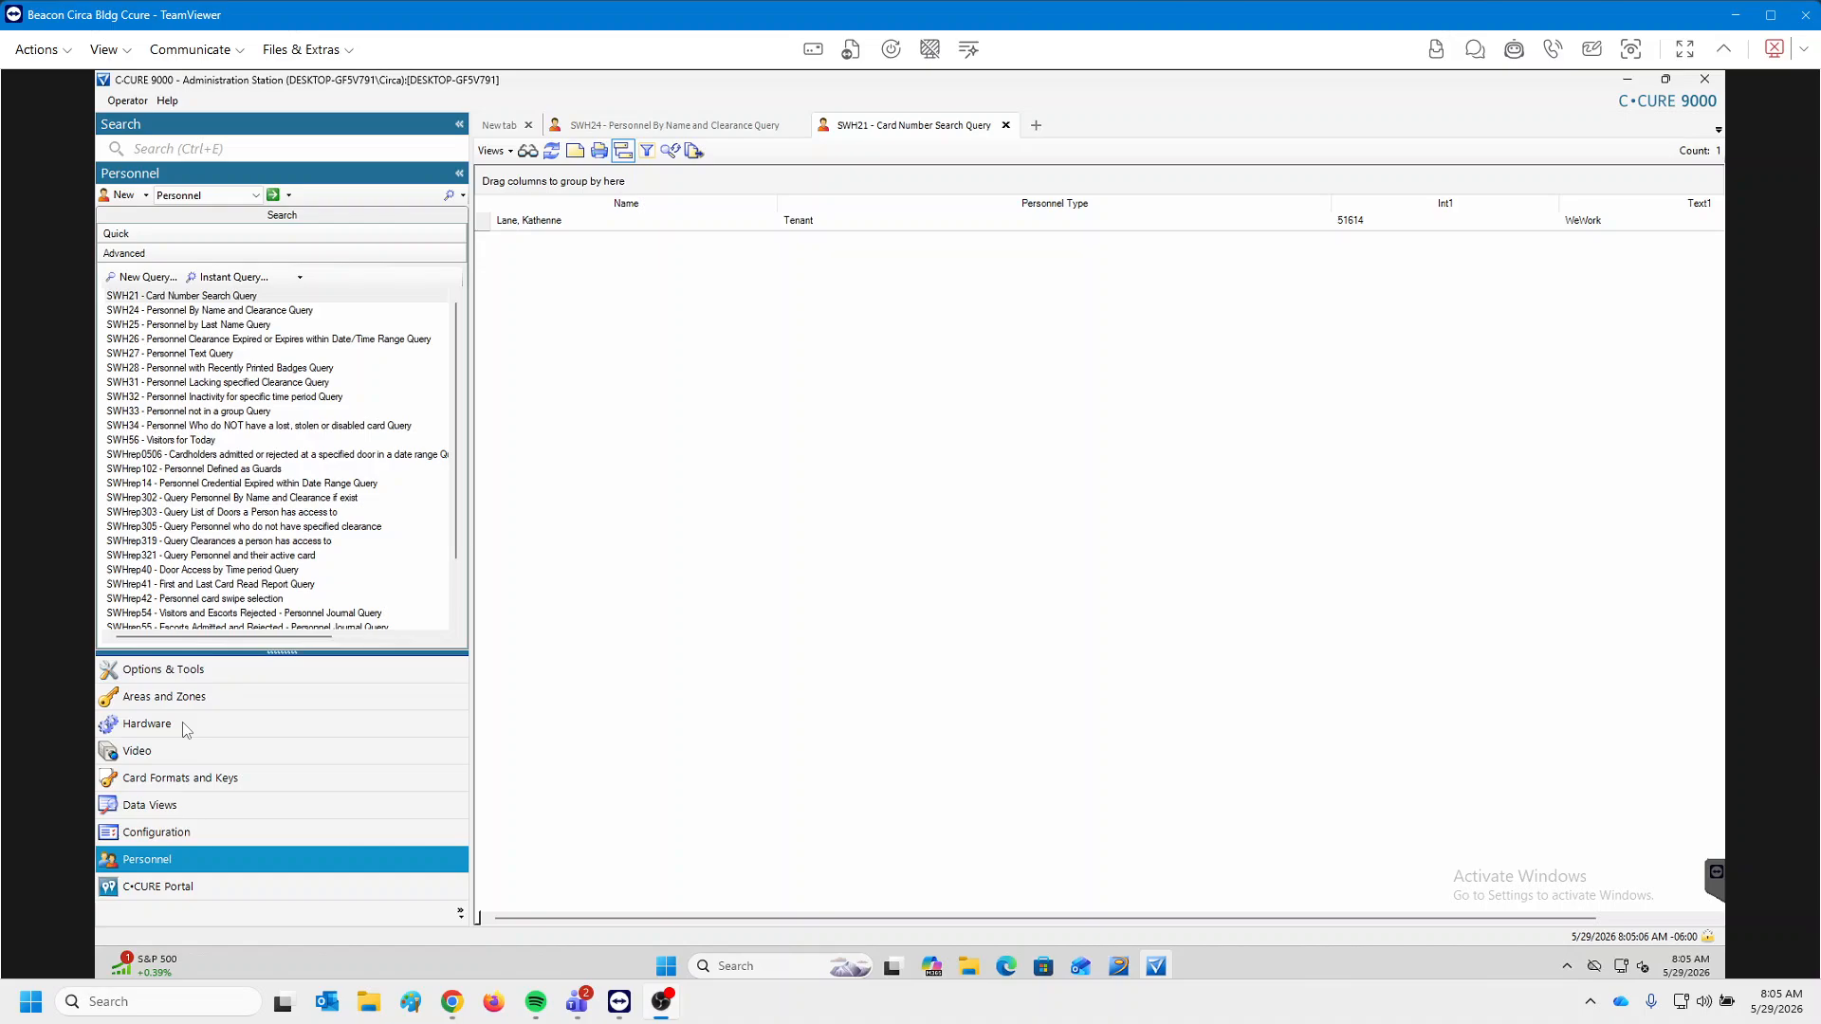
From Hardware, run the iSTAR Door search to list all 22 doors.
click(186, 730)
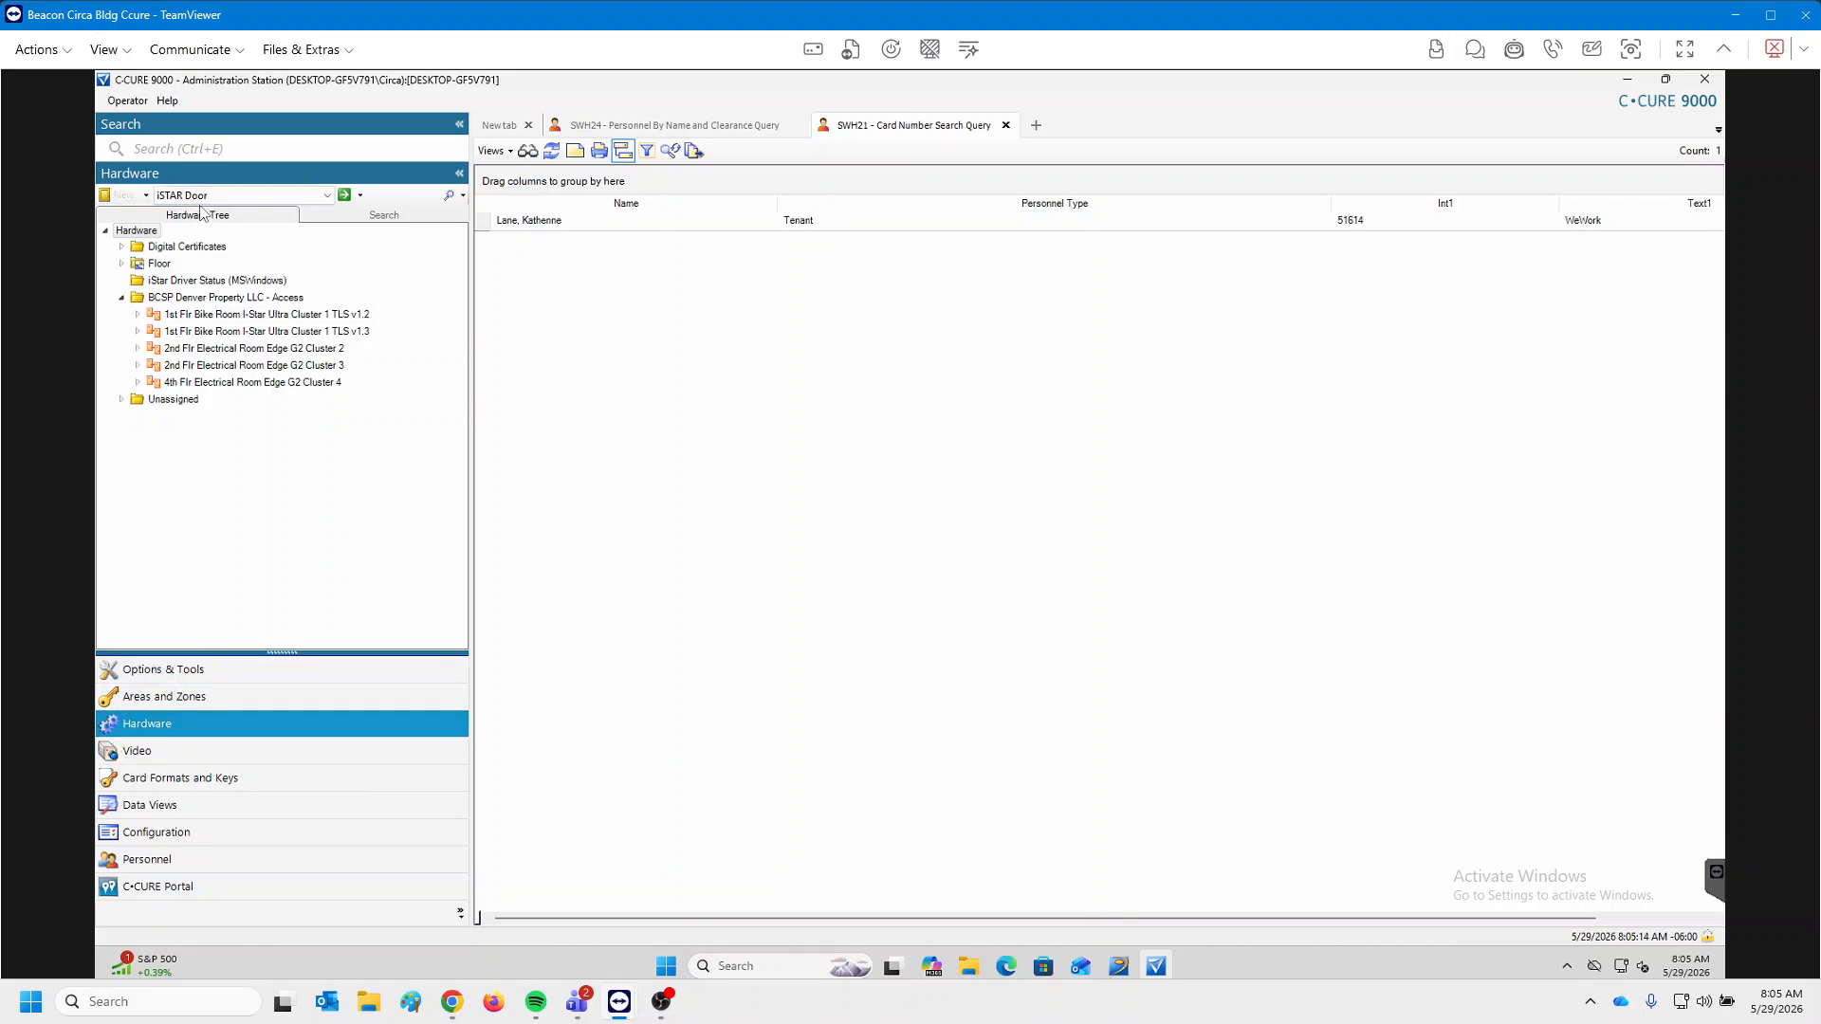
click(346, 195)
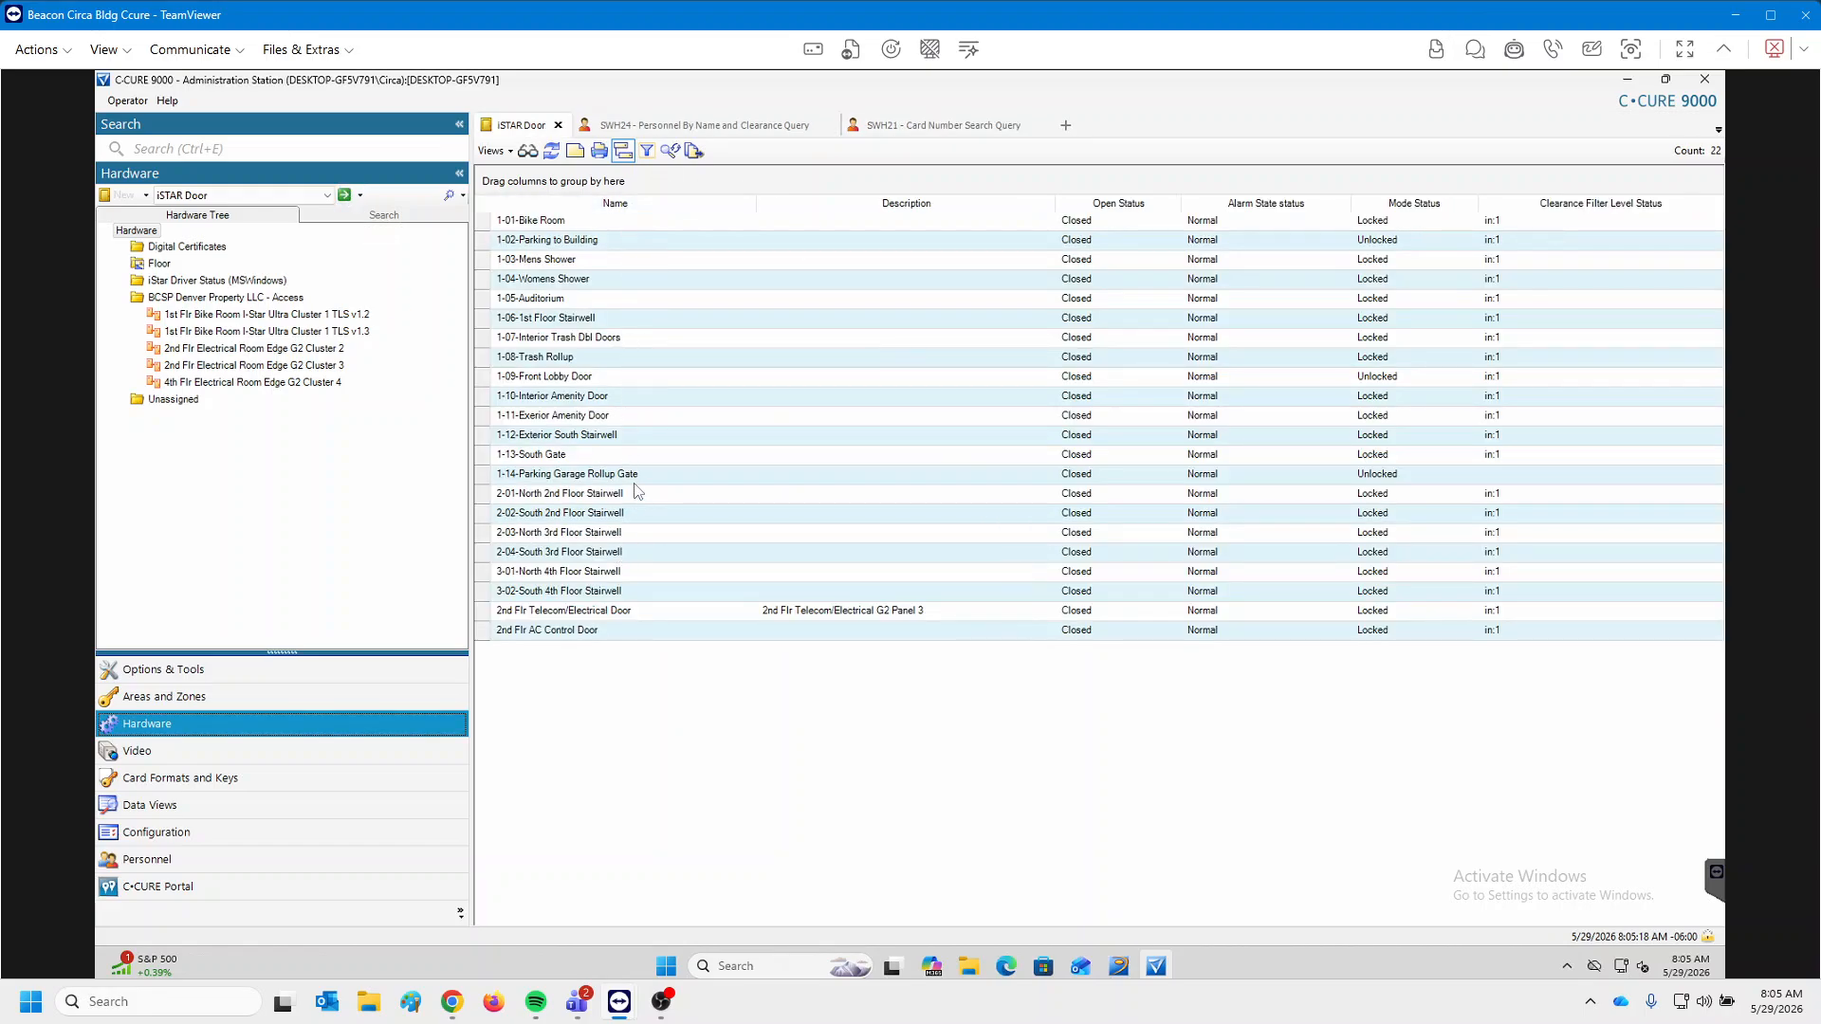
Select only the 3-01-North 4th Floor Stairwell door and bring up its View submenu.
click(627, 573)
shift+click(627, 592)
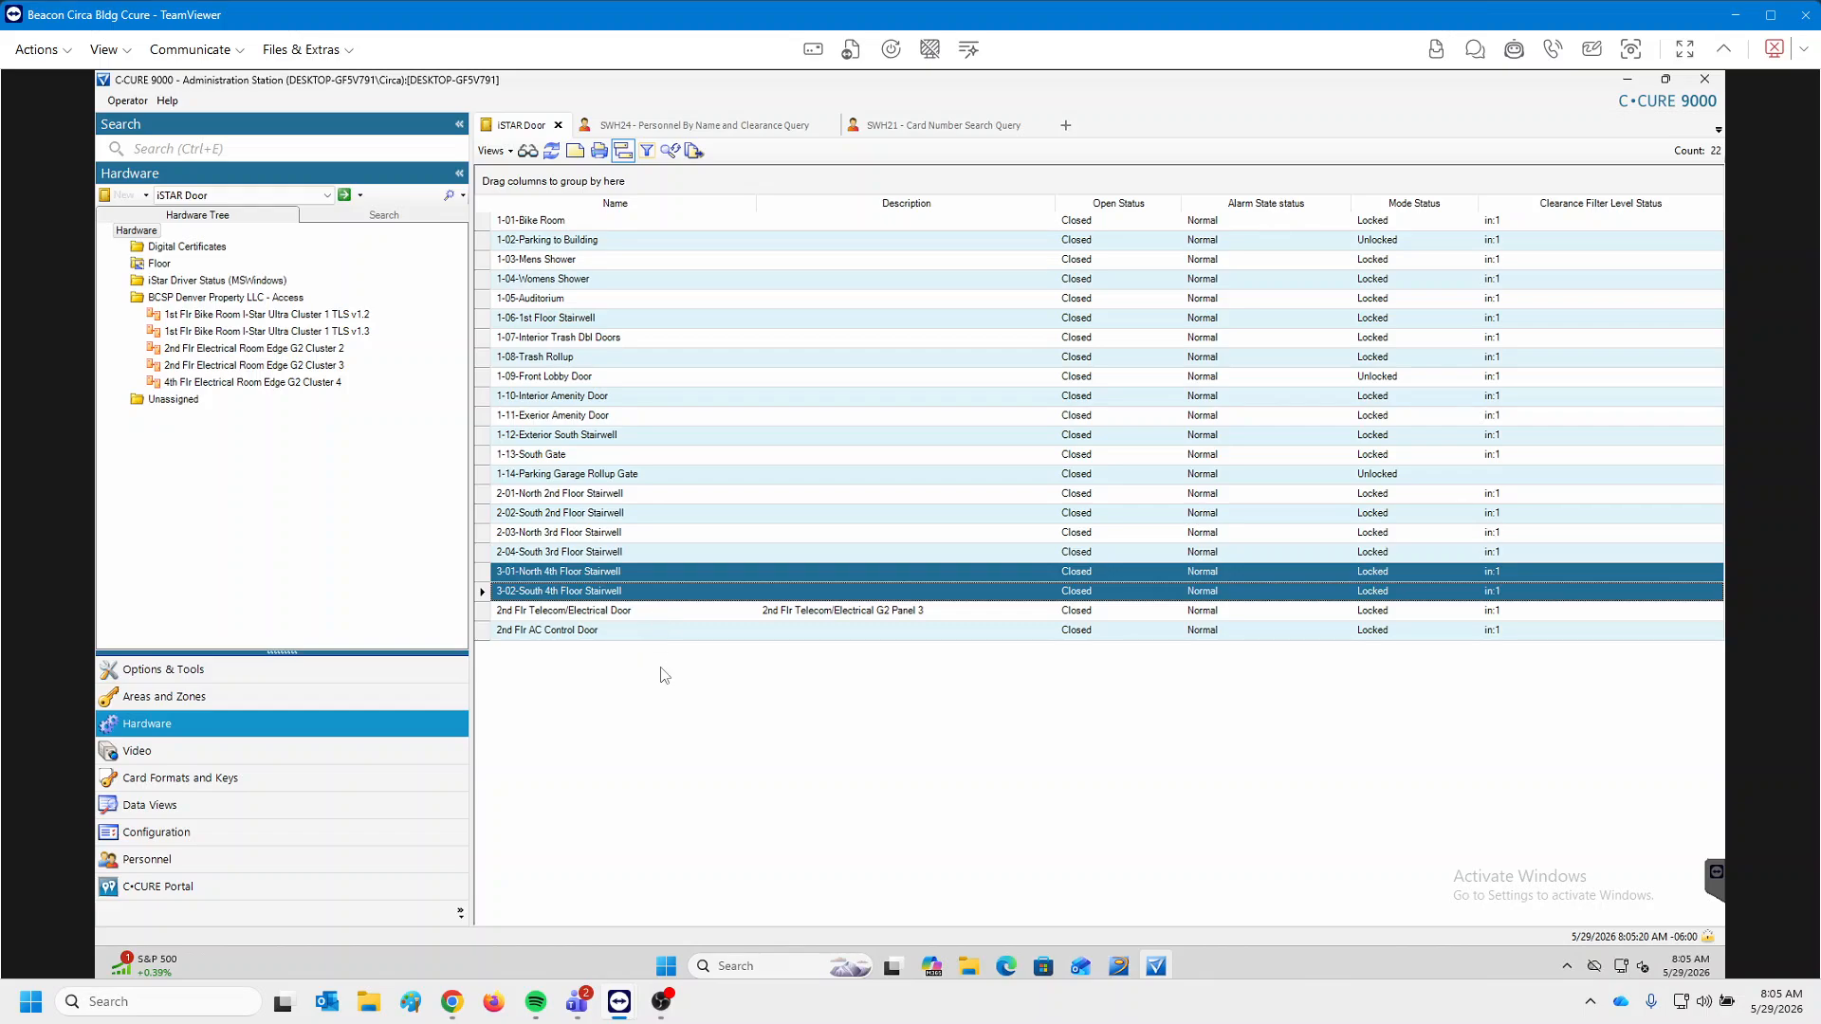
right_click(569, 576)
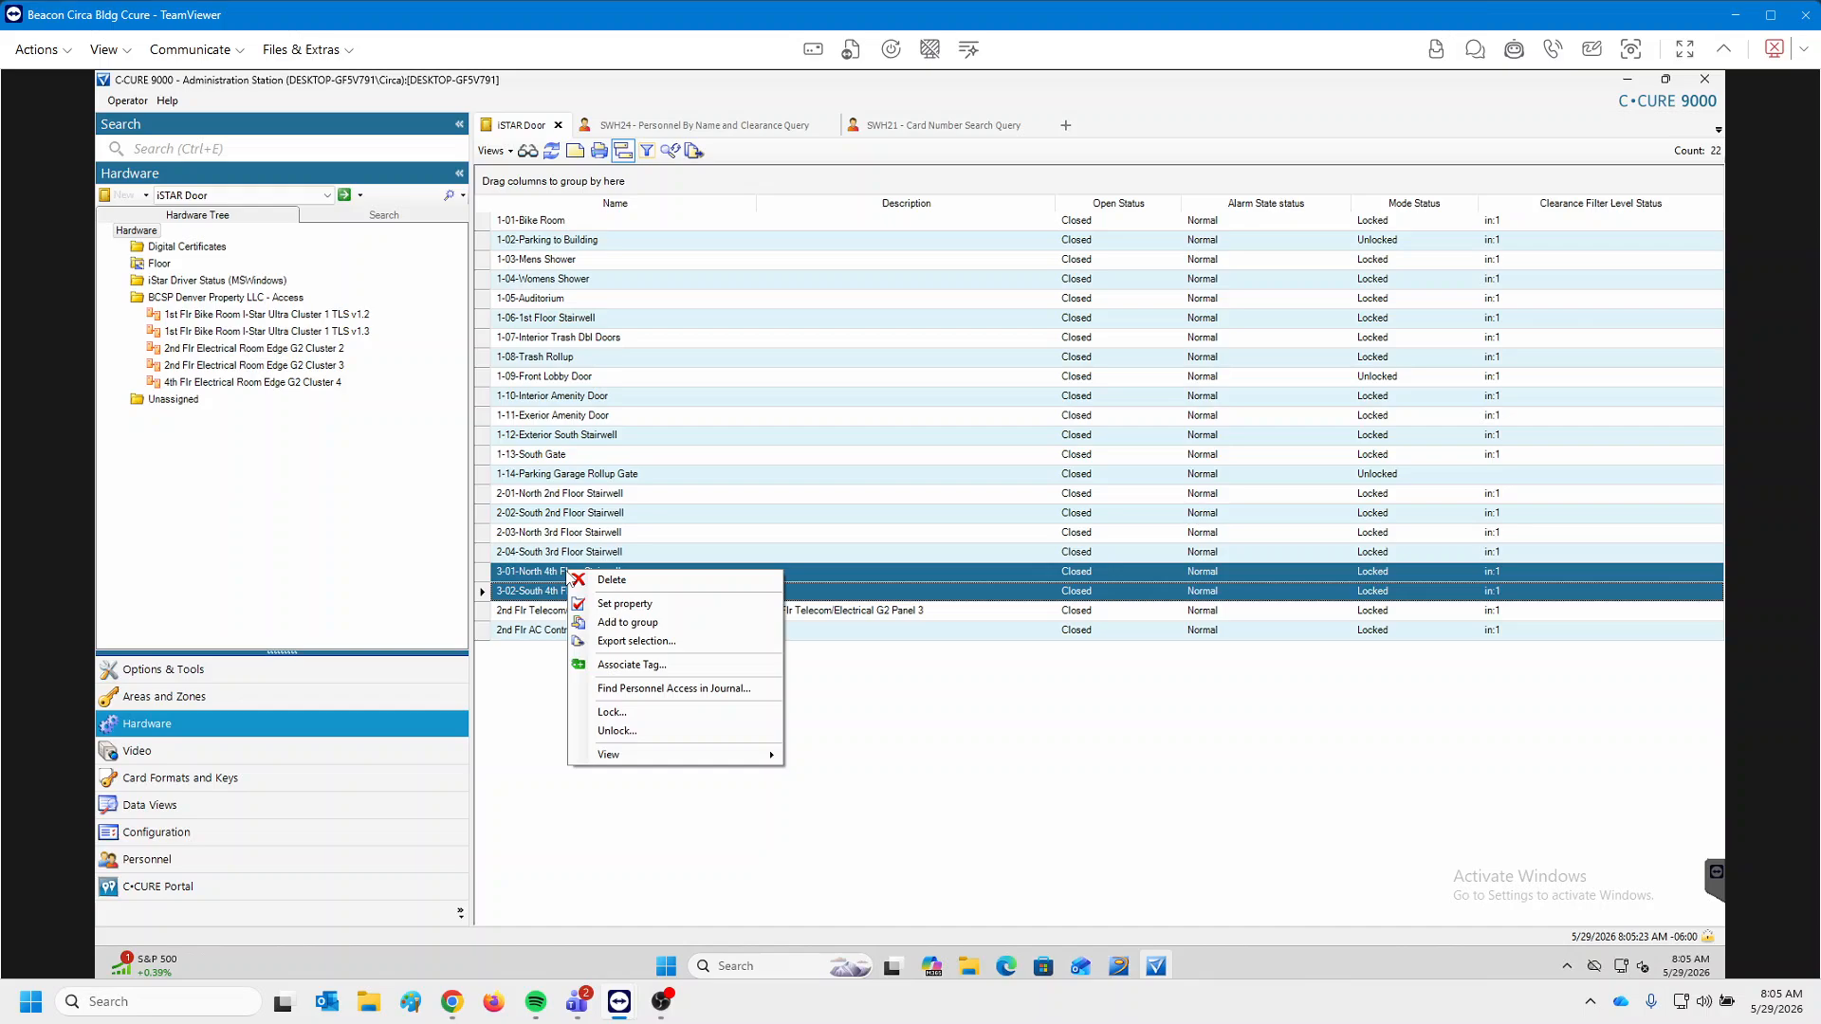
key(Escape)
click(582, 577)
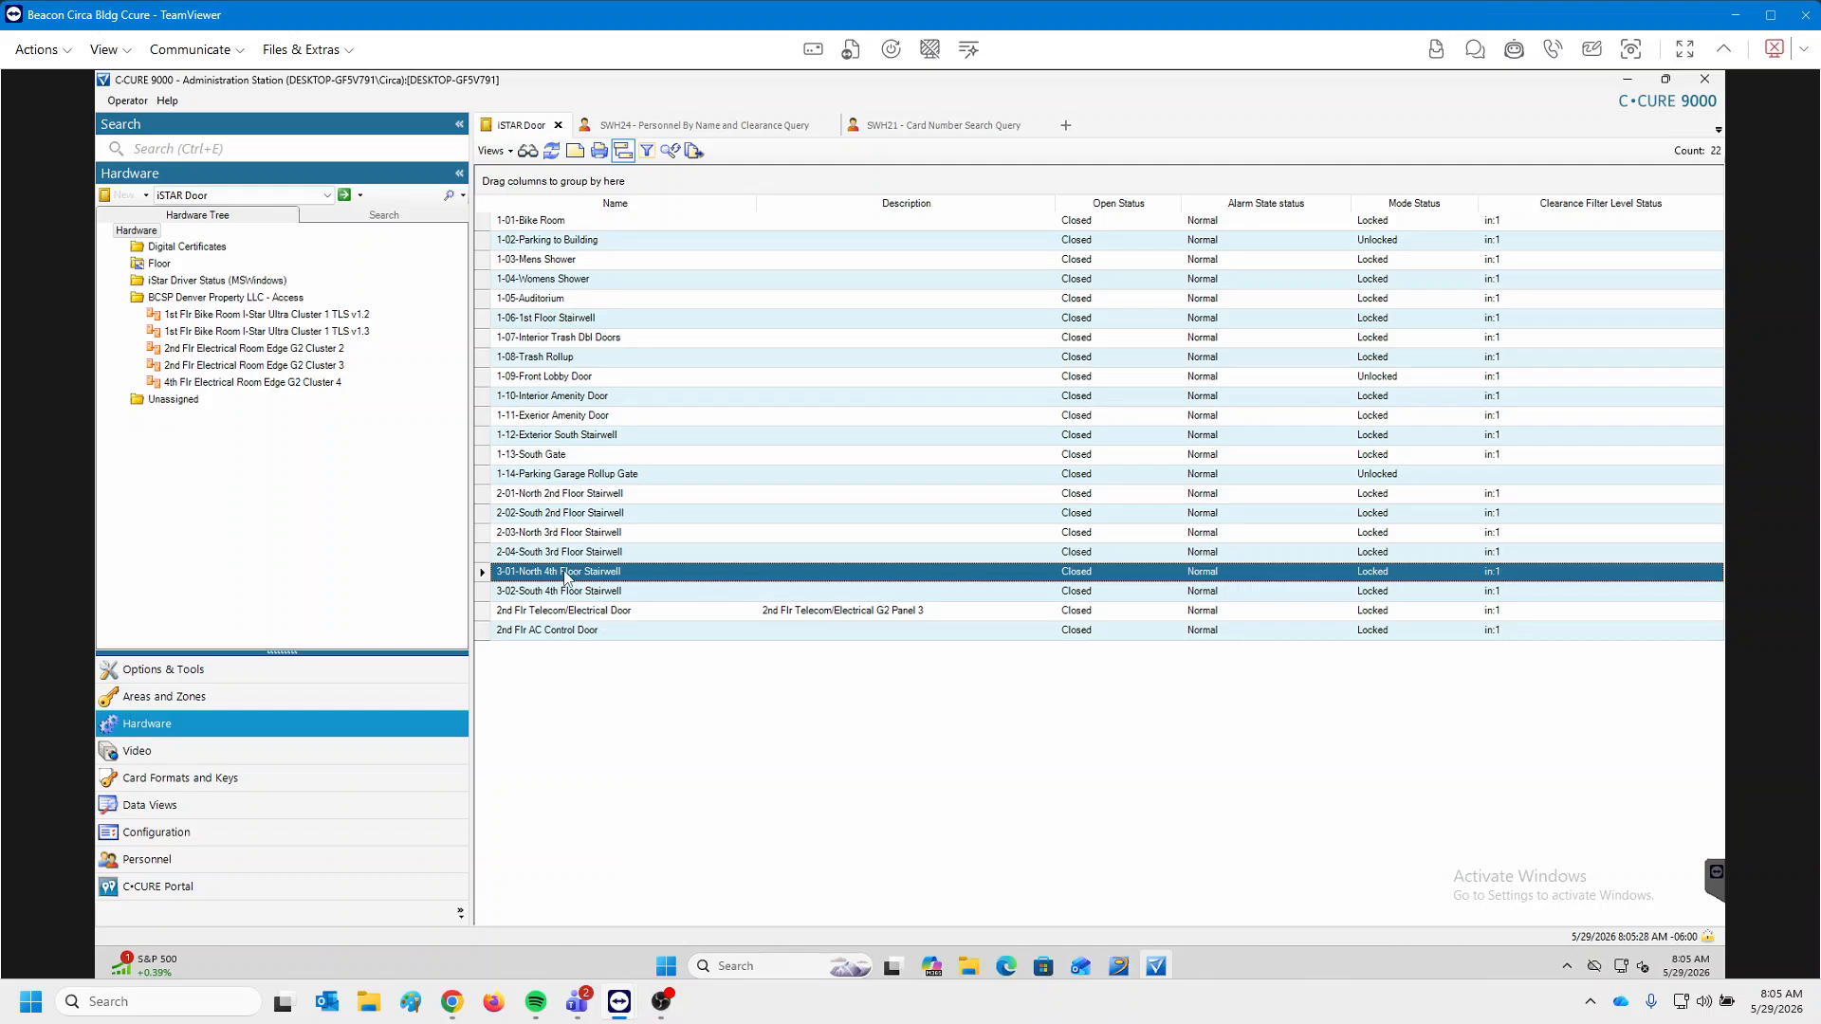
right_click(580, 576)
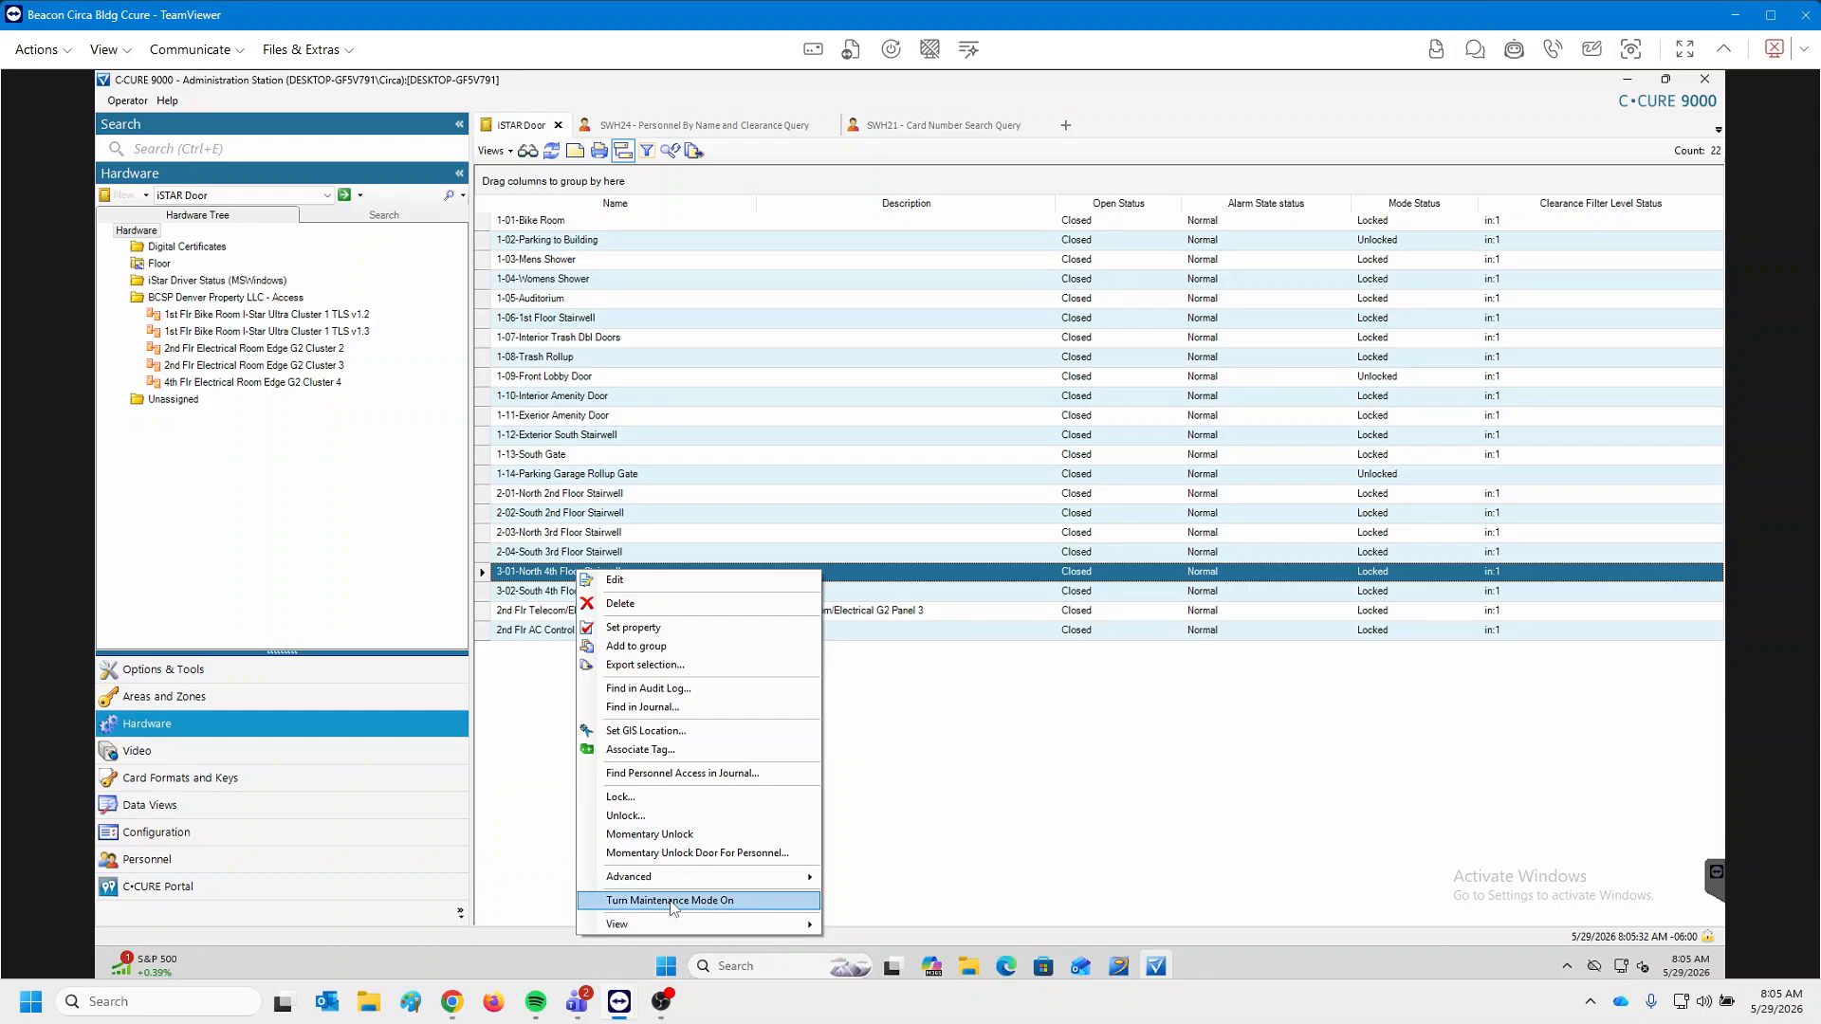
mouse_move(669, 881)
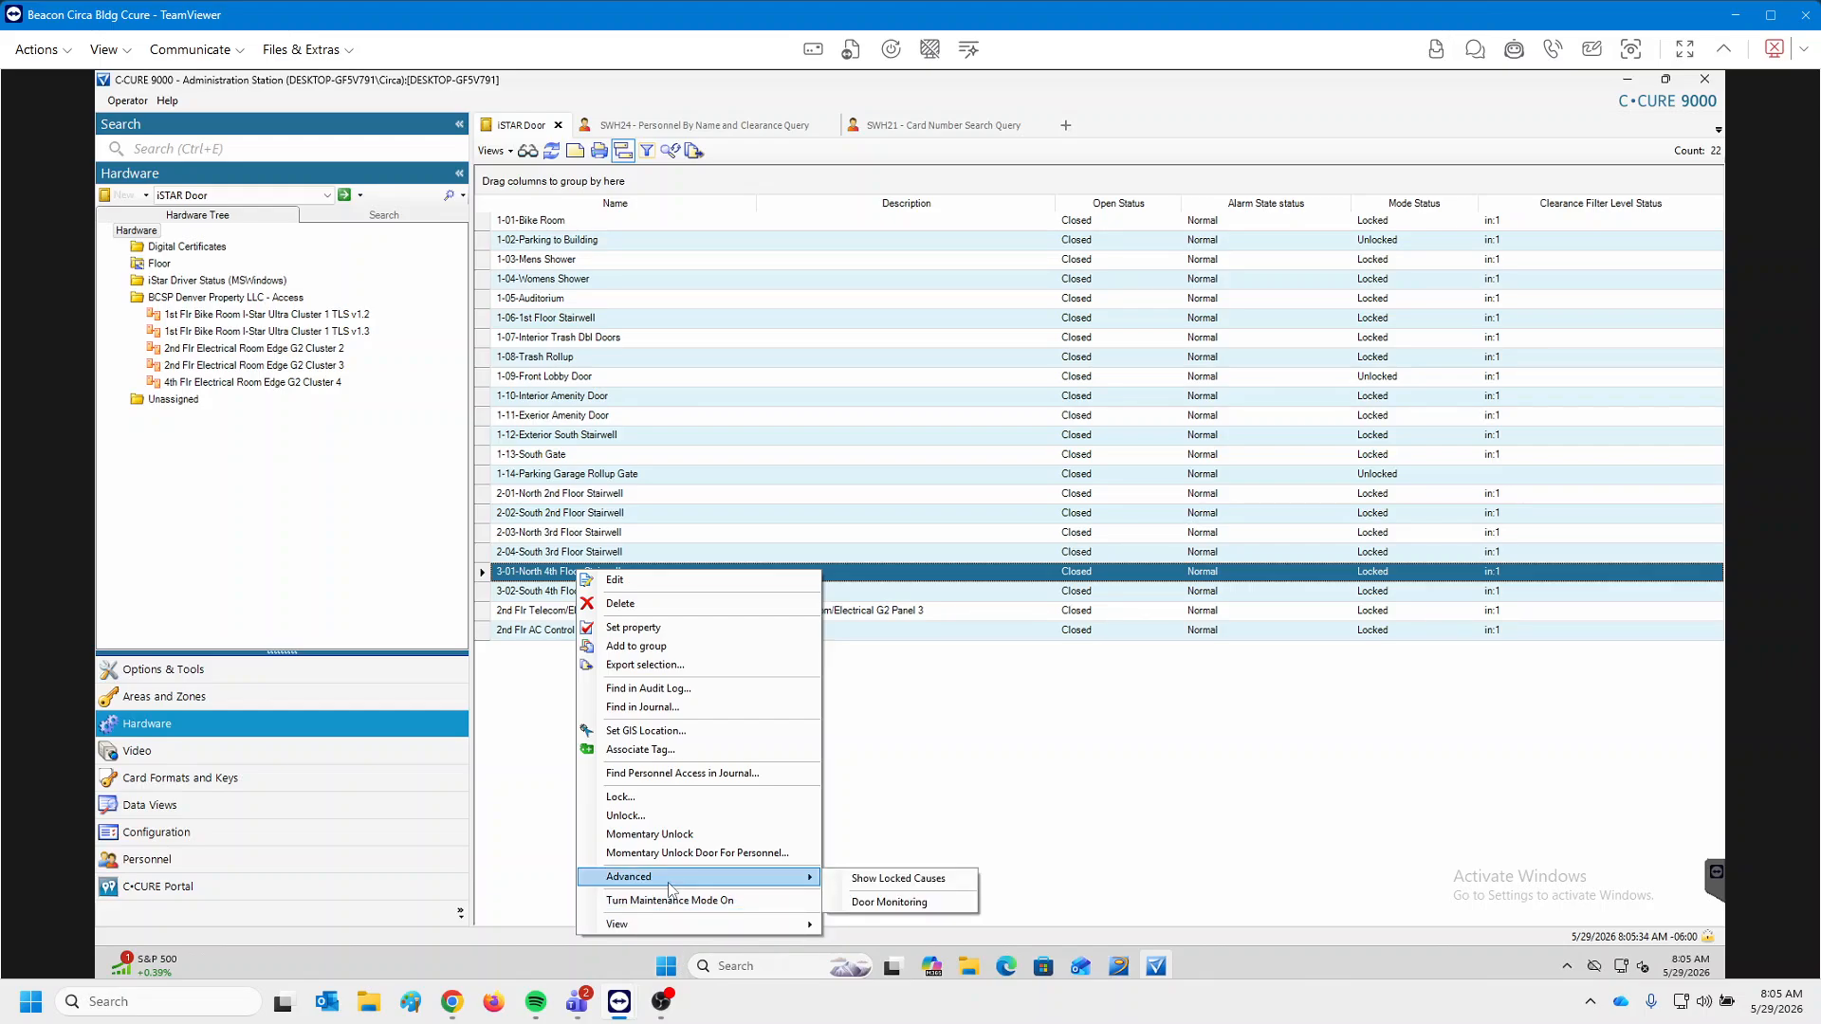
mouse_move(663, 933)
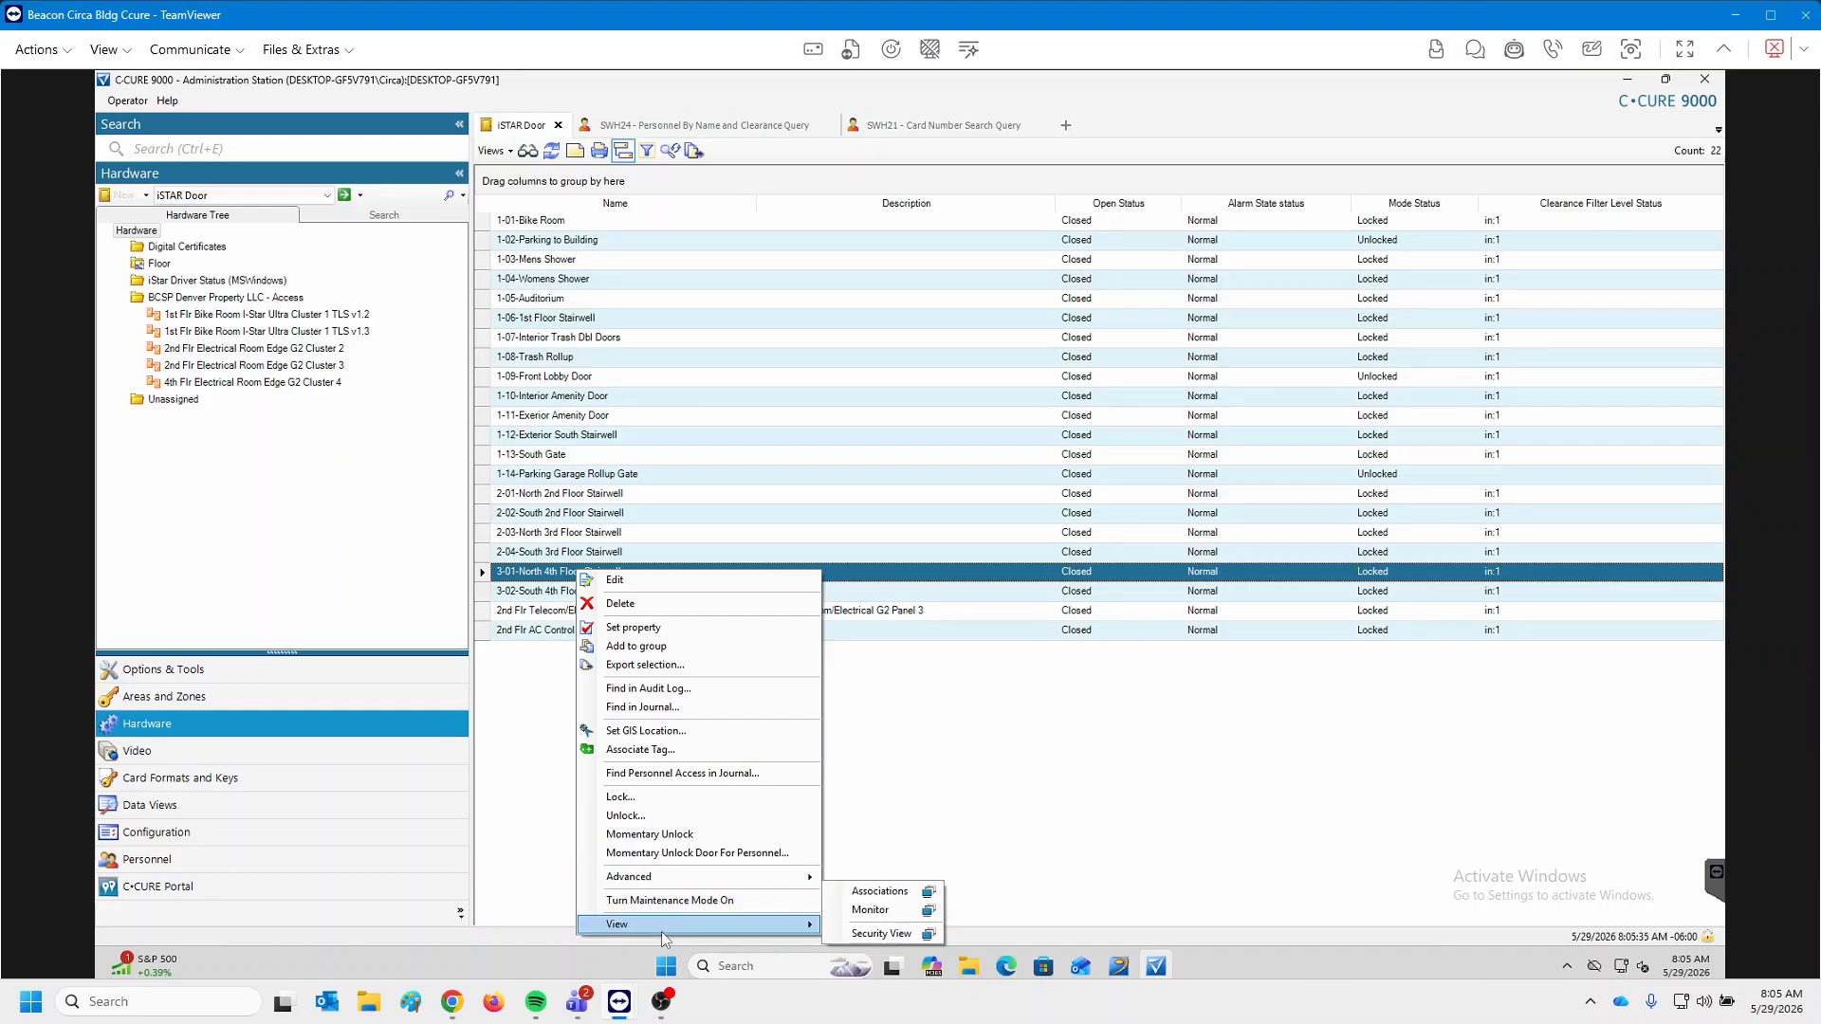
Show the 3-01 door's associations and list its clearance, 4th Floor Stairwells.
click(878, 892)
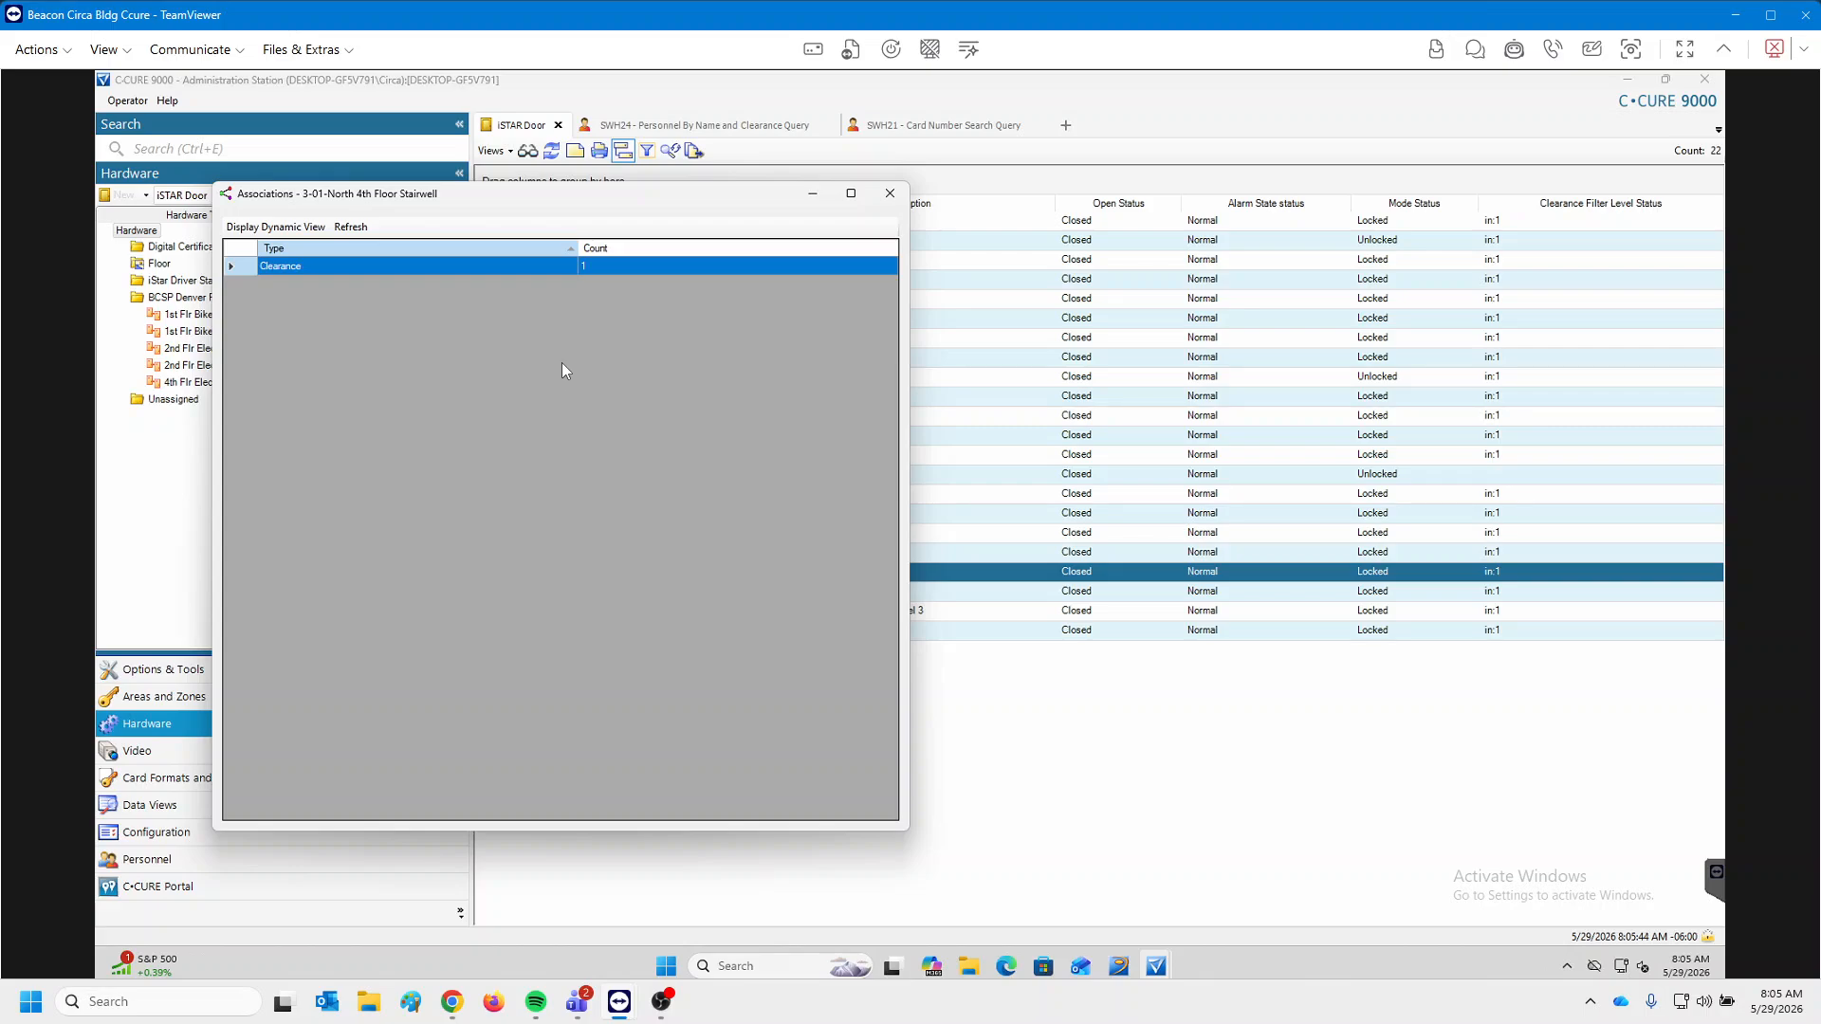
double_click(462, 275)
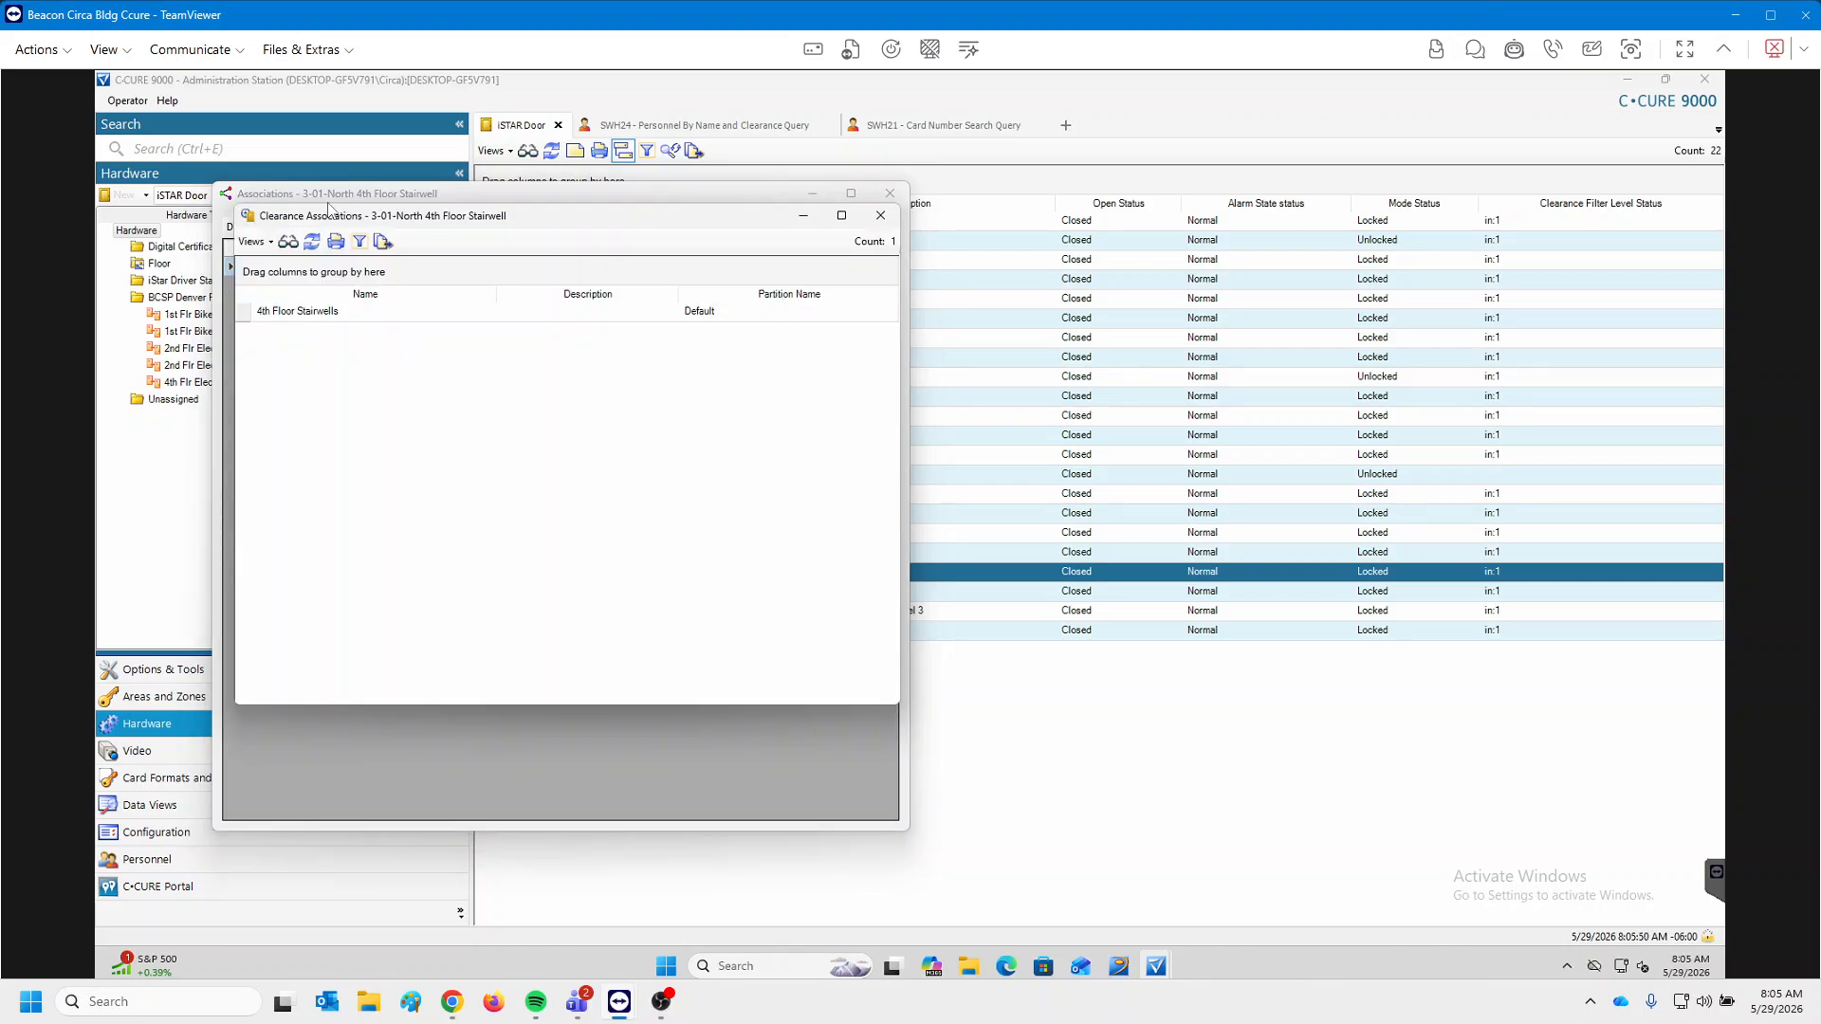
drag(345, 220, 760, 225)
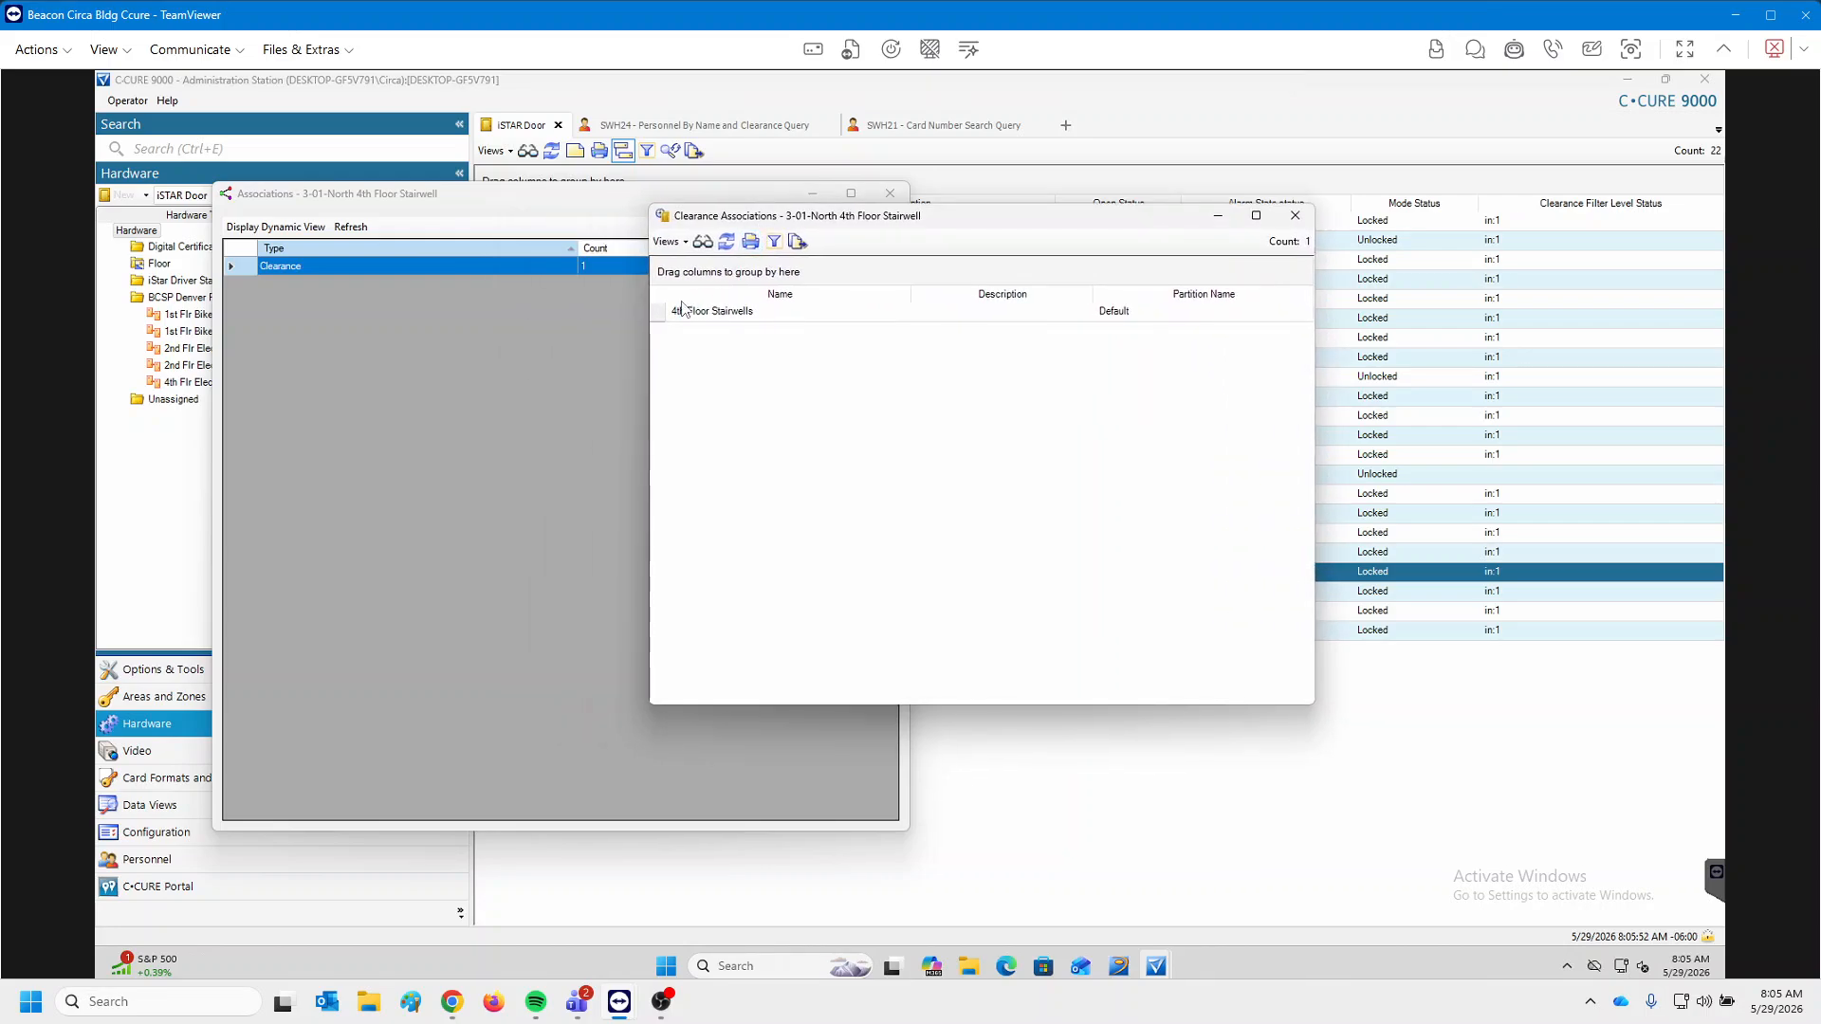
Show the 4th Floor Stairwells clearance's associations: 46 personnel and 1 schedule.
click(731, 316)
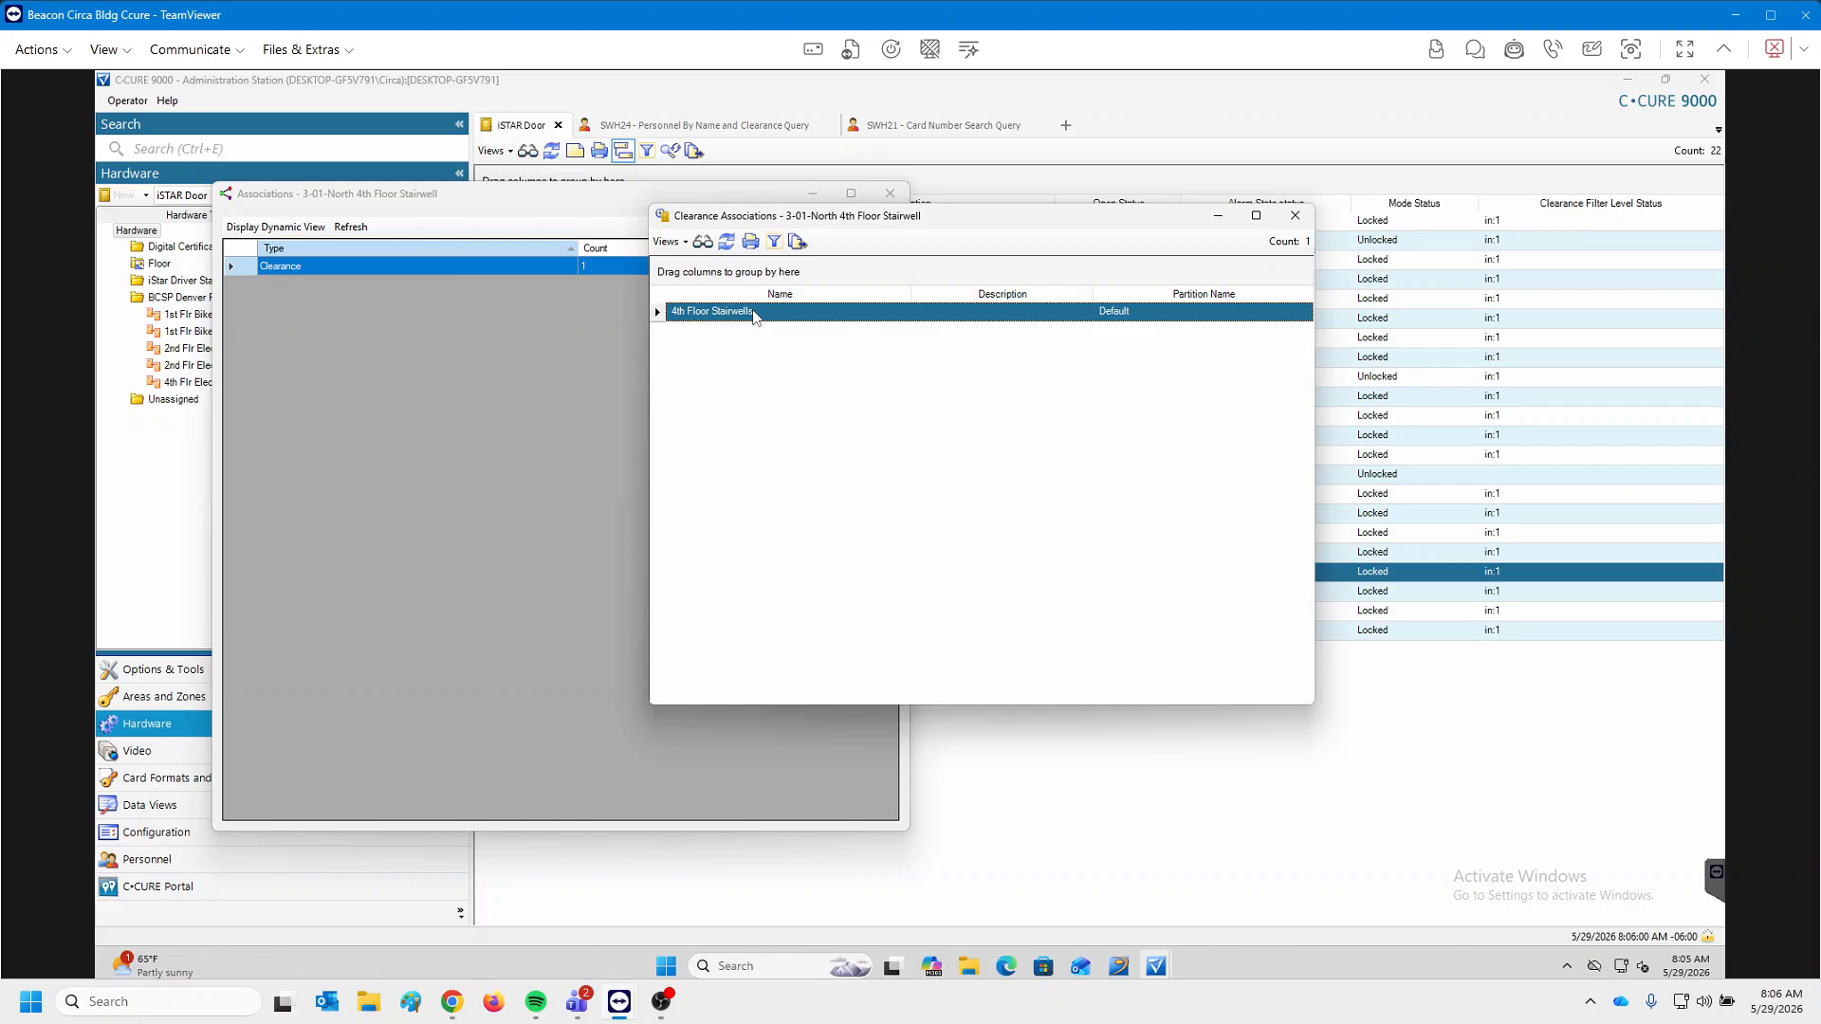
right_click(756, 317)
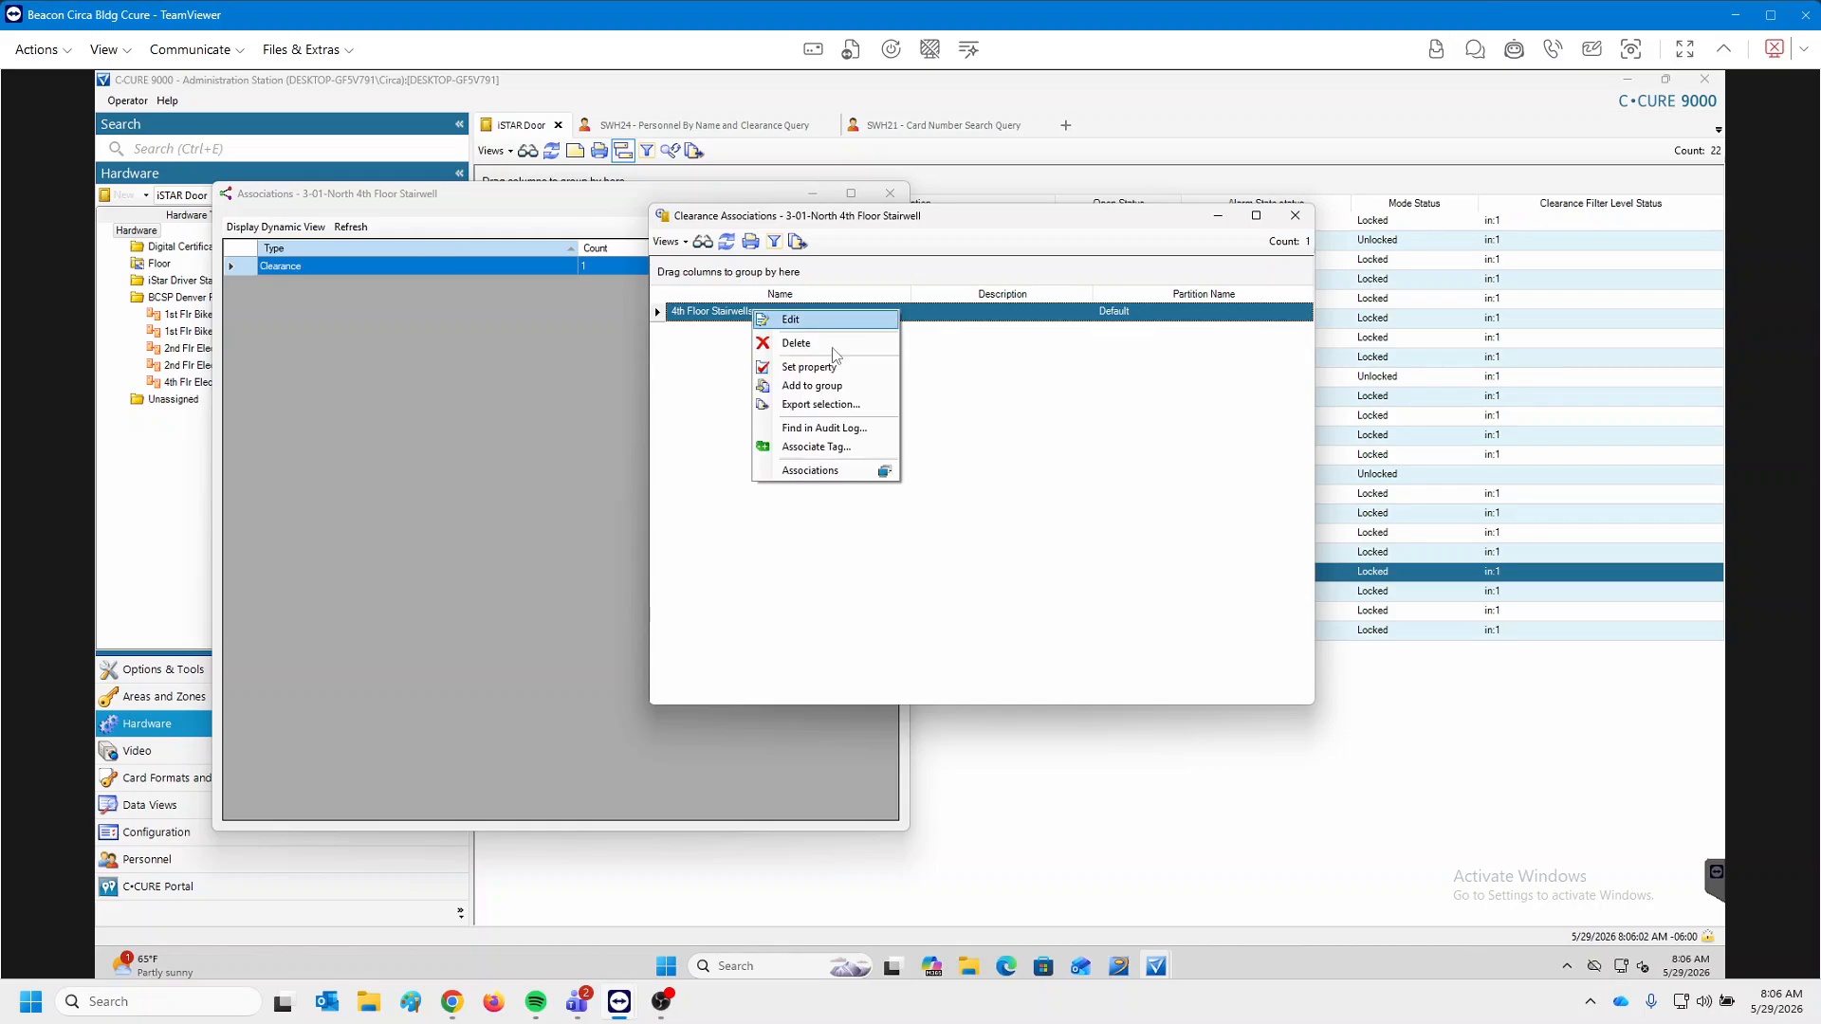
click(816, 474)
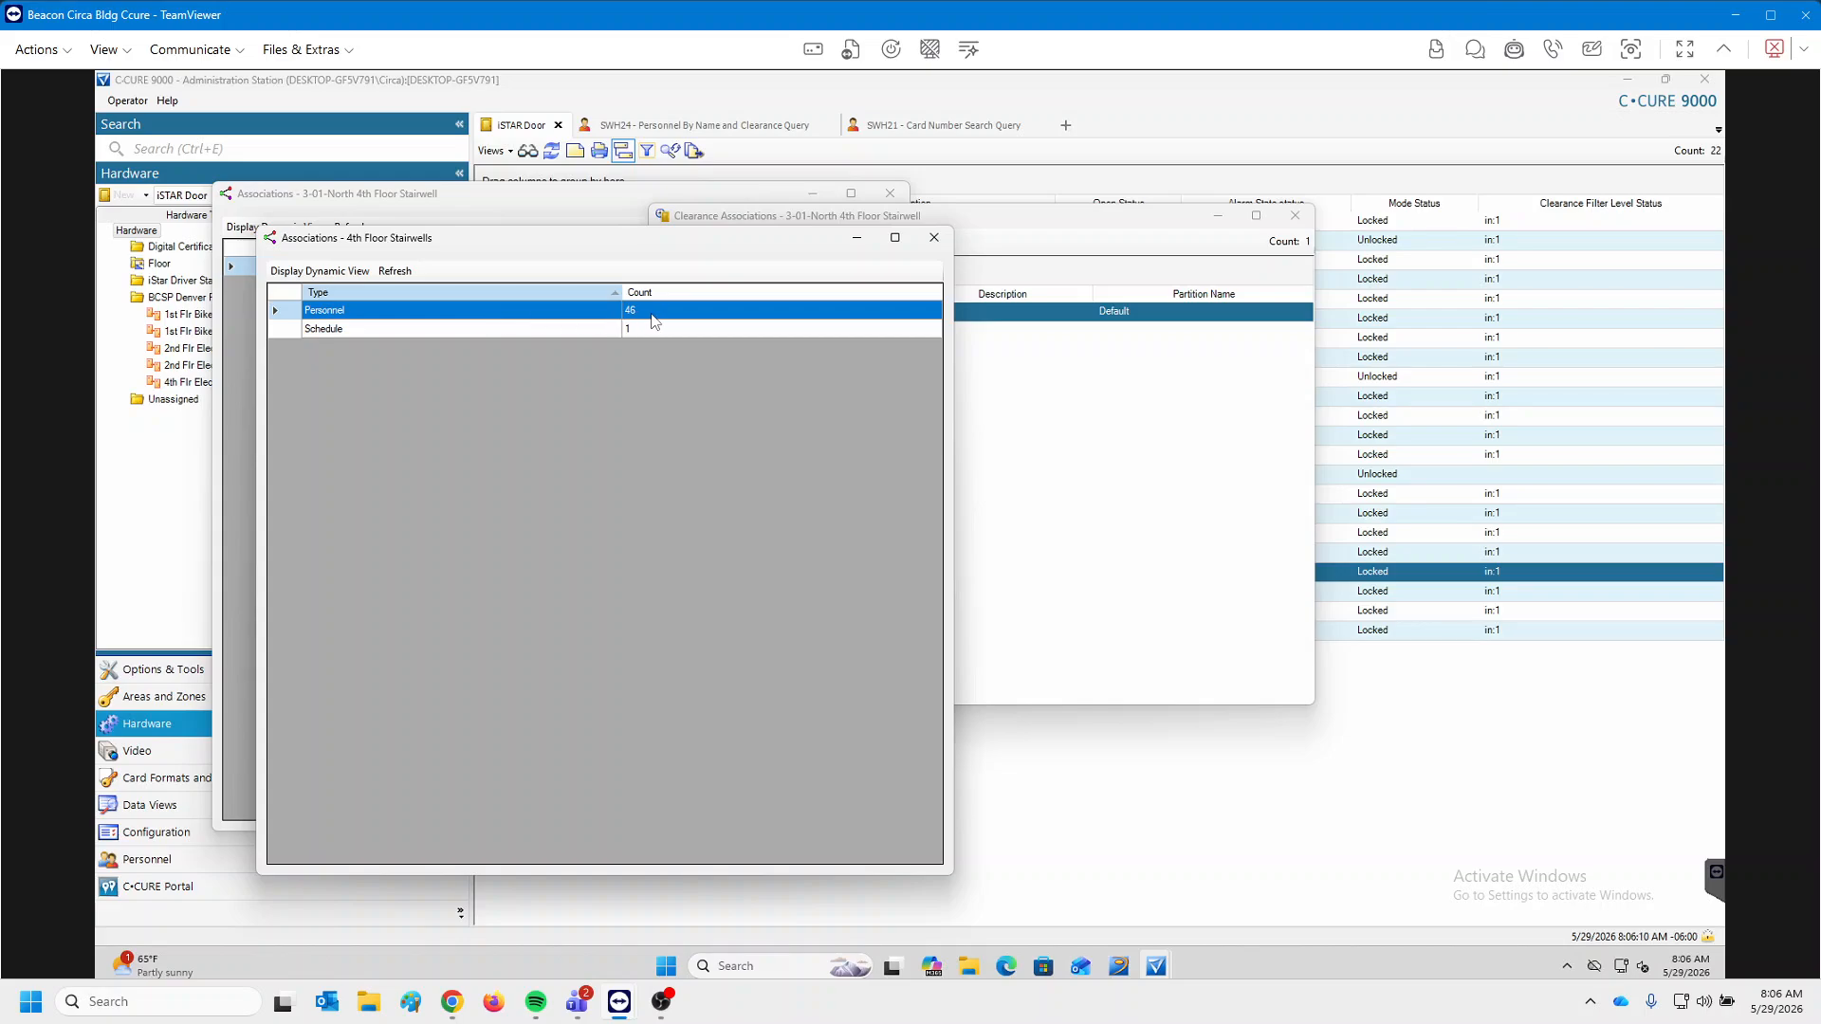
Open the 46 clearance holders in an enlarged Personnel Associations window, sorted ascending by Name.
double_click(652, 317)
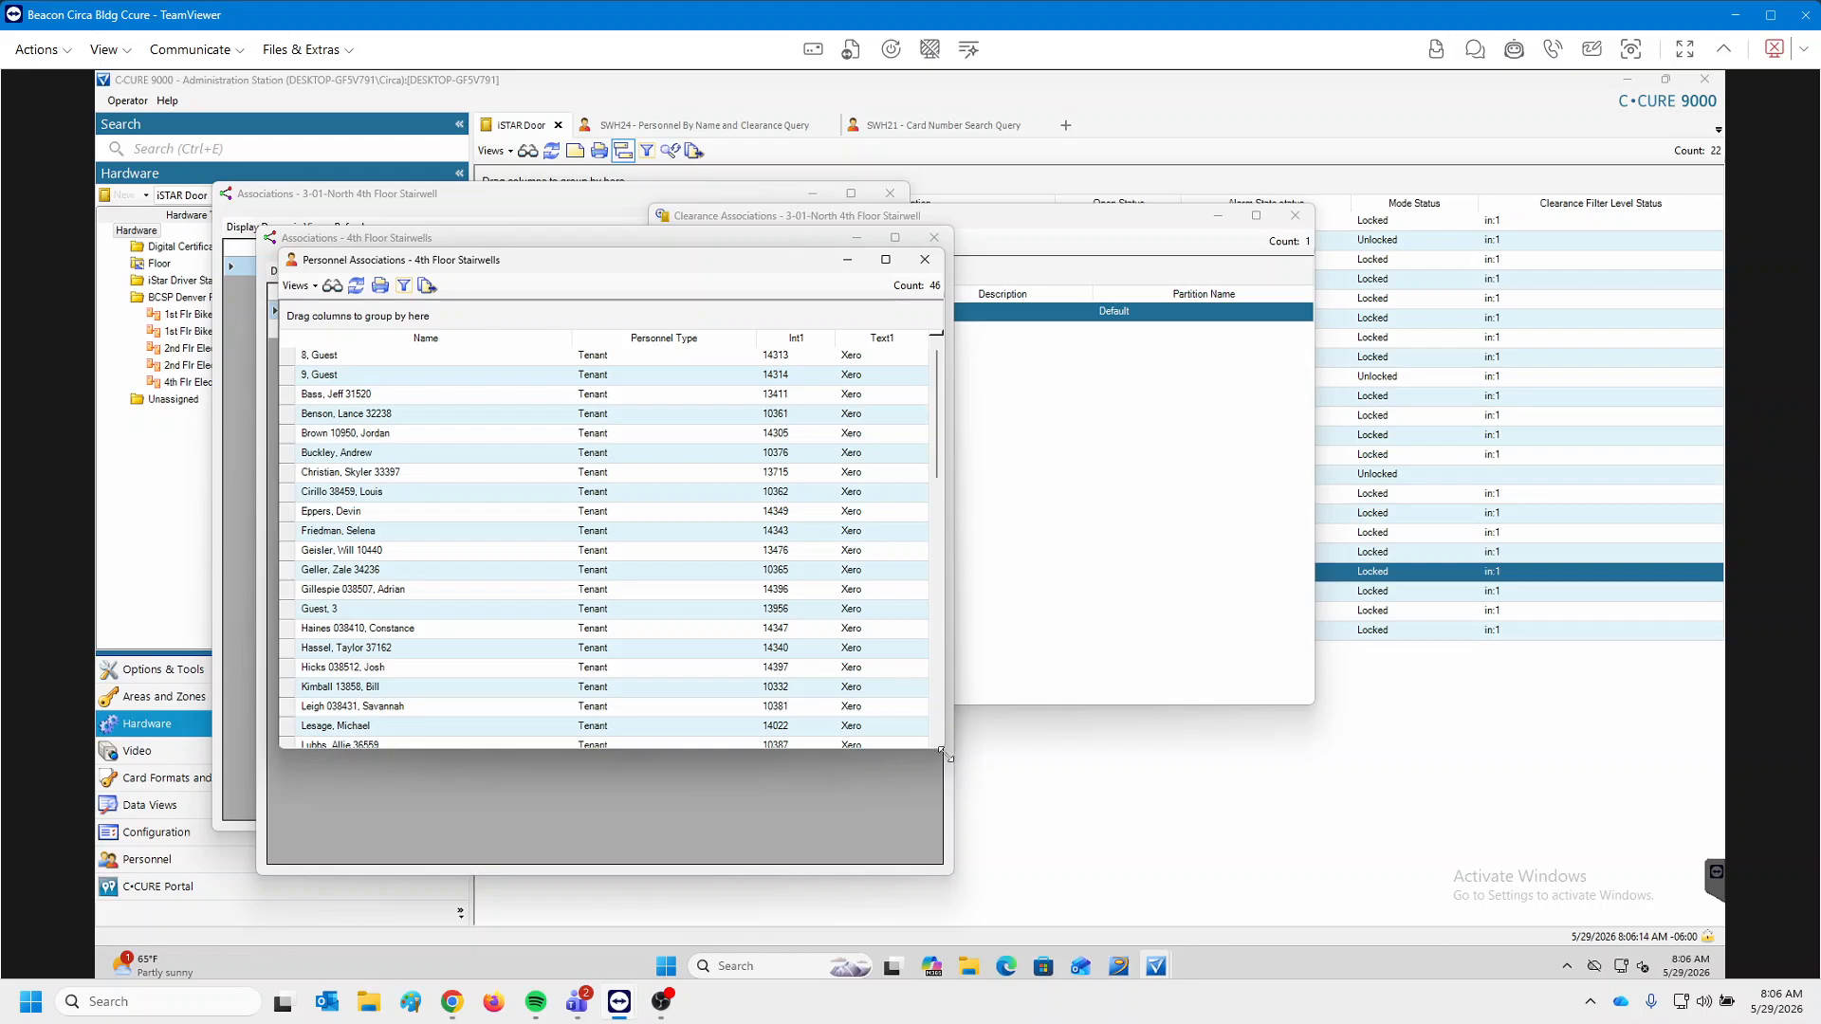
drag(942, 754, 1244, 983)
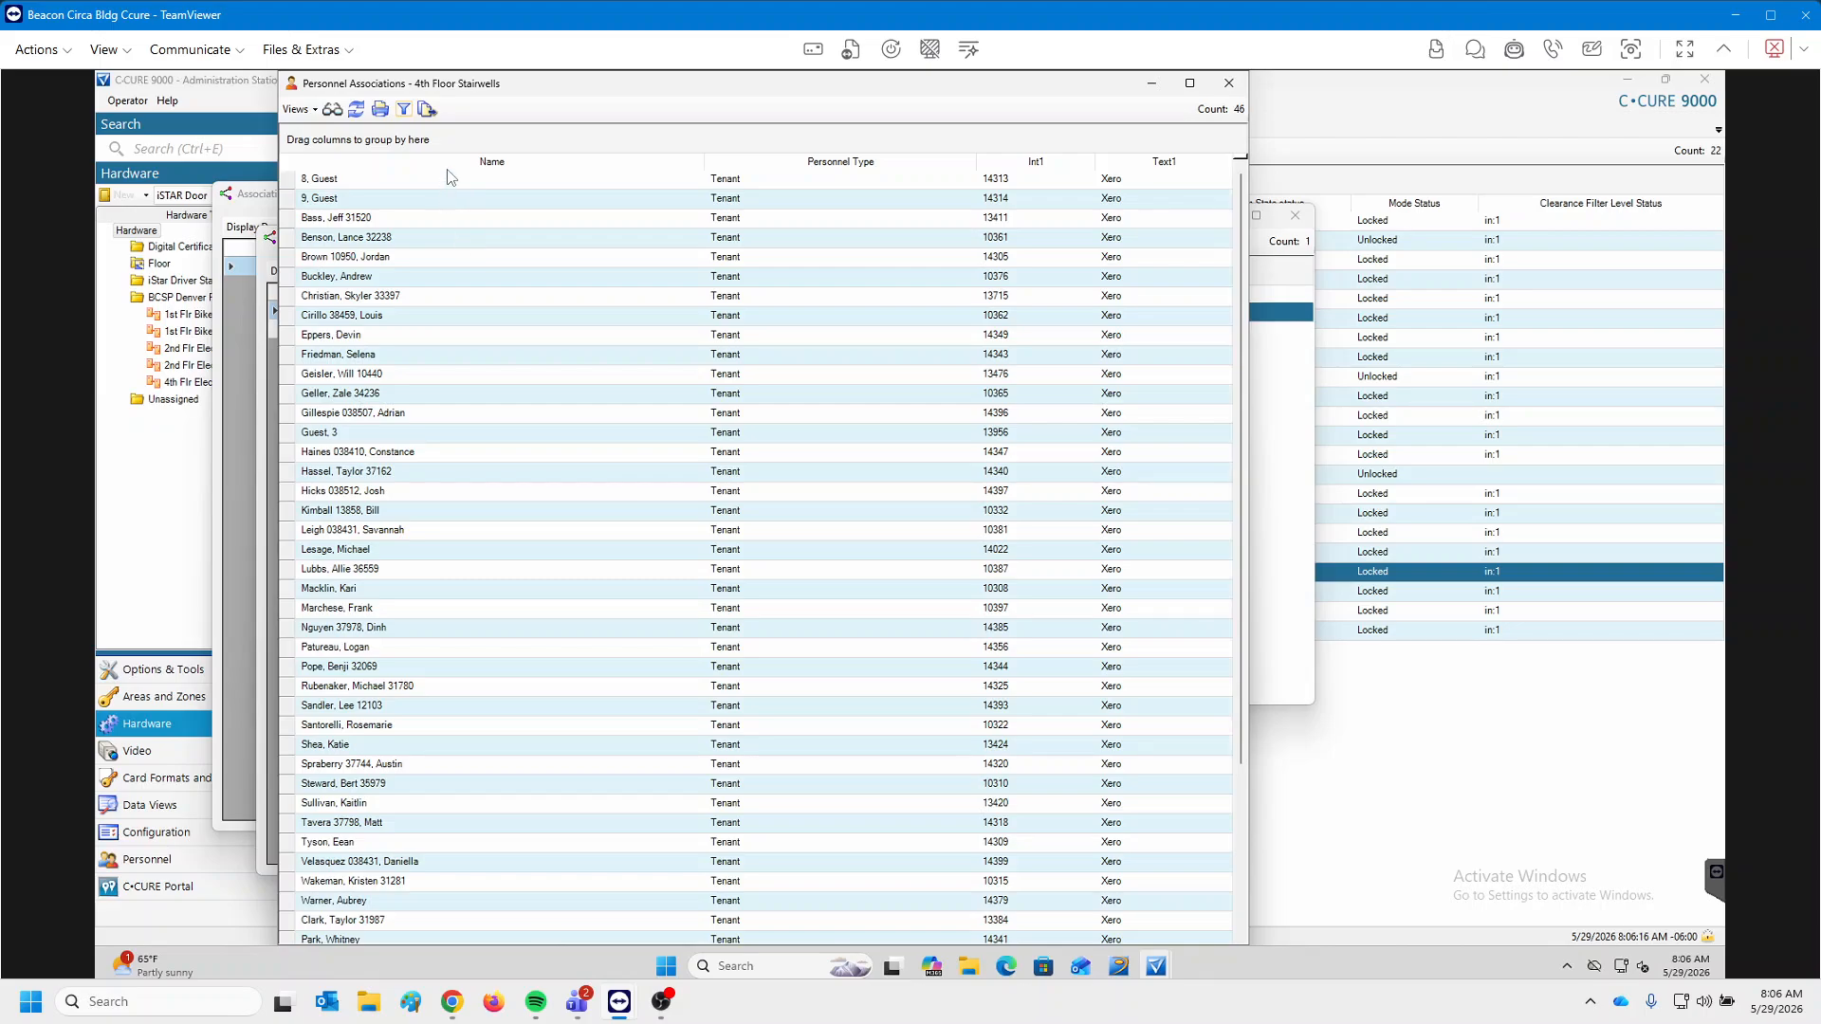
click(458, 161)
click(458, 160)
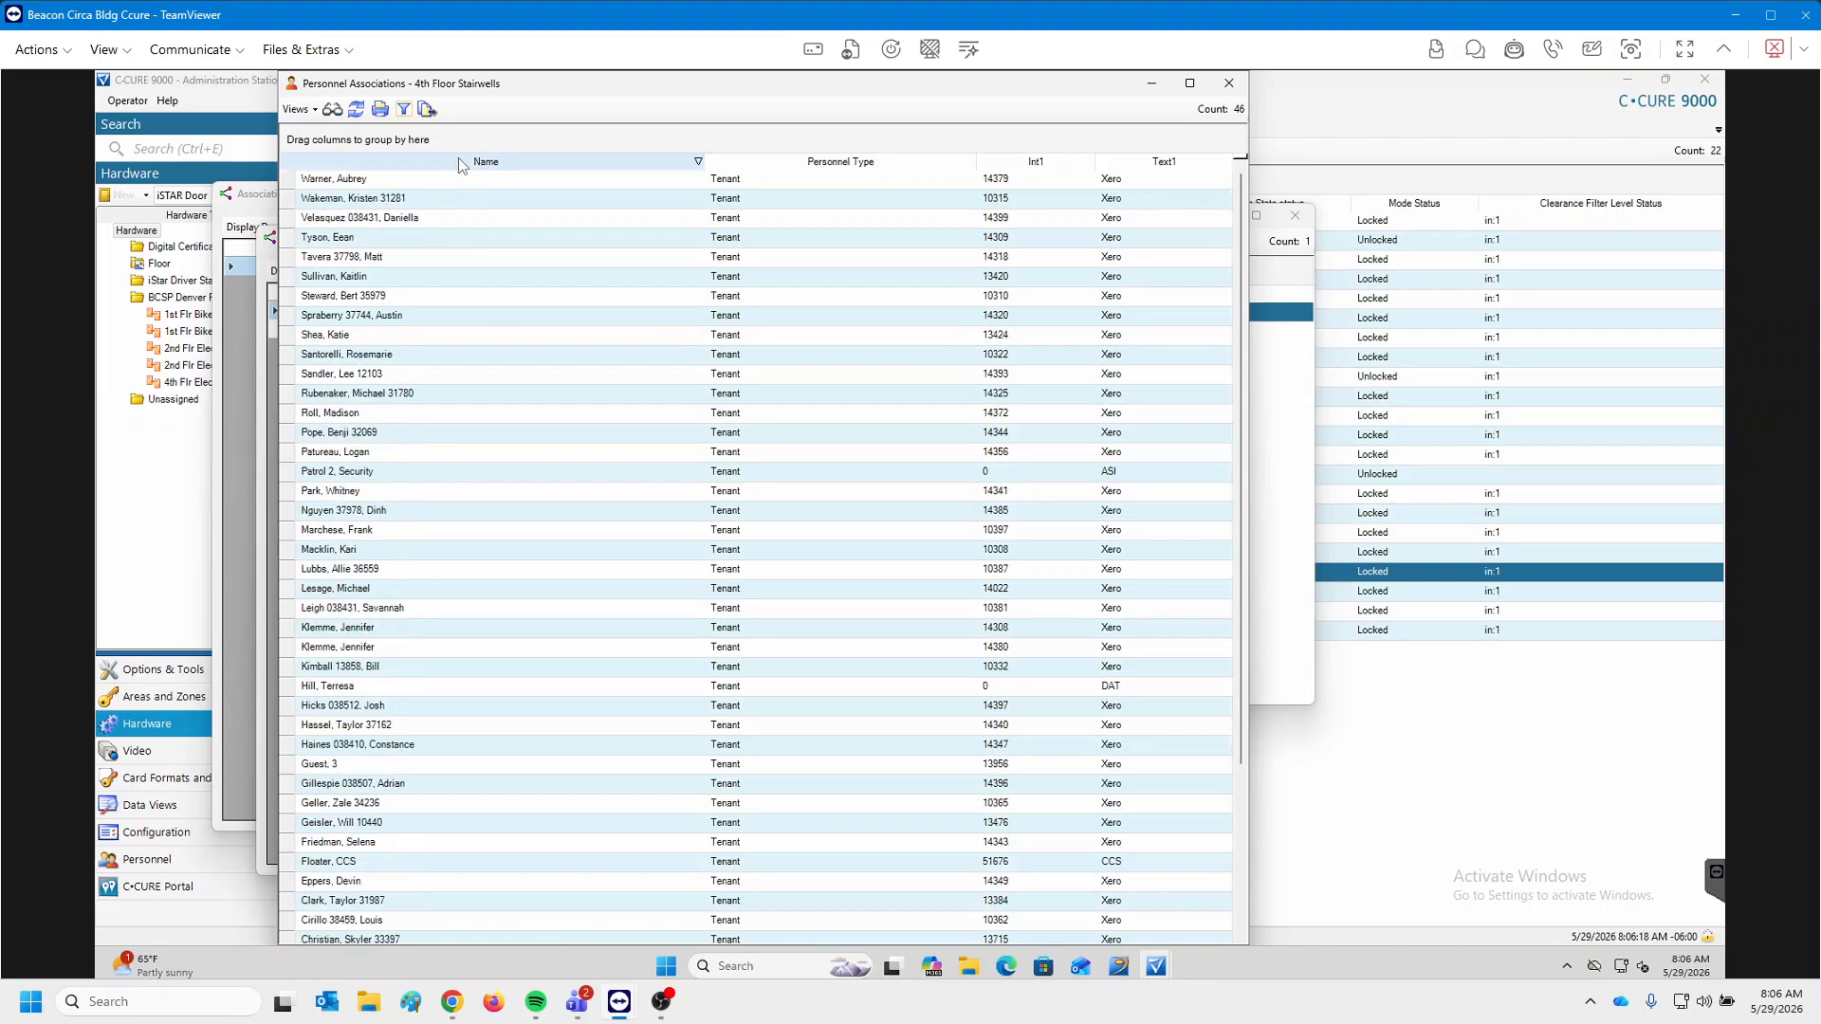
click(458, 159)
scroll(458, 282, down, 3)
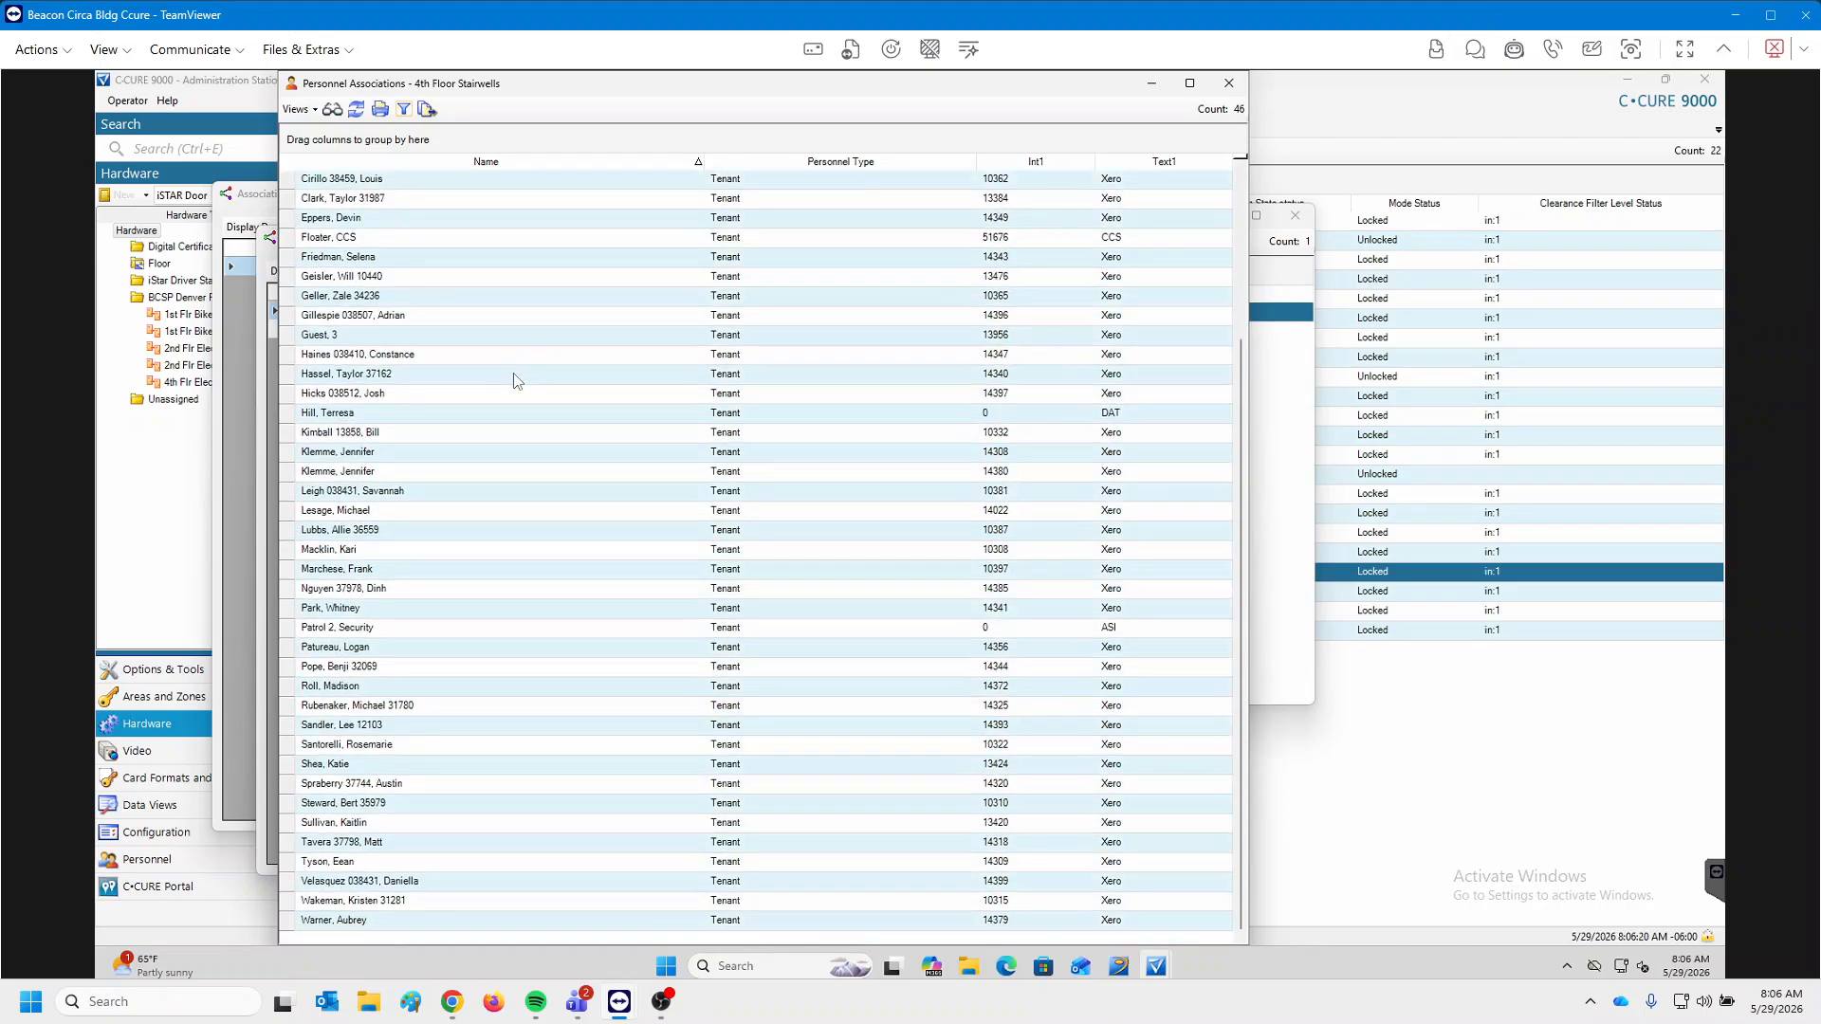
scroll(996, 249, up, 3)
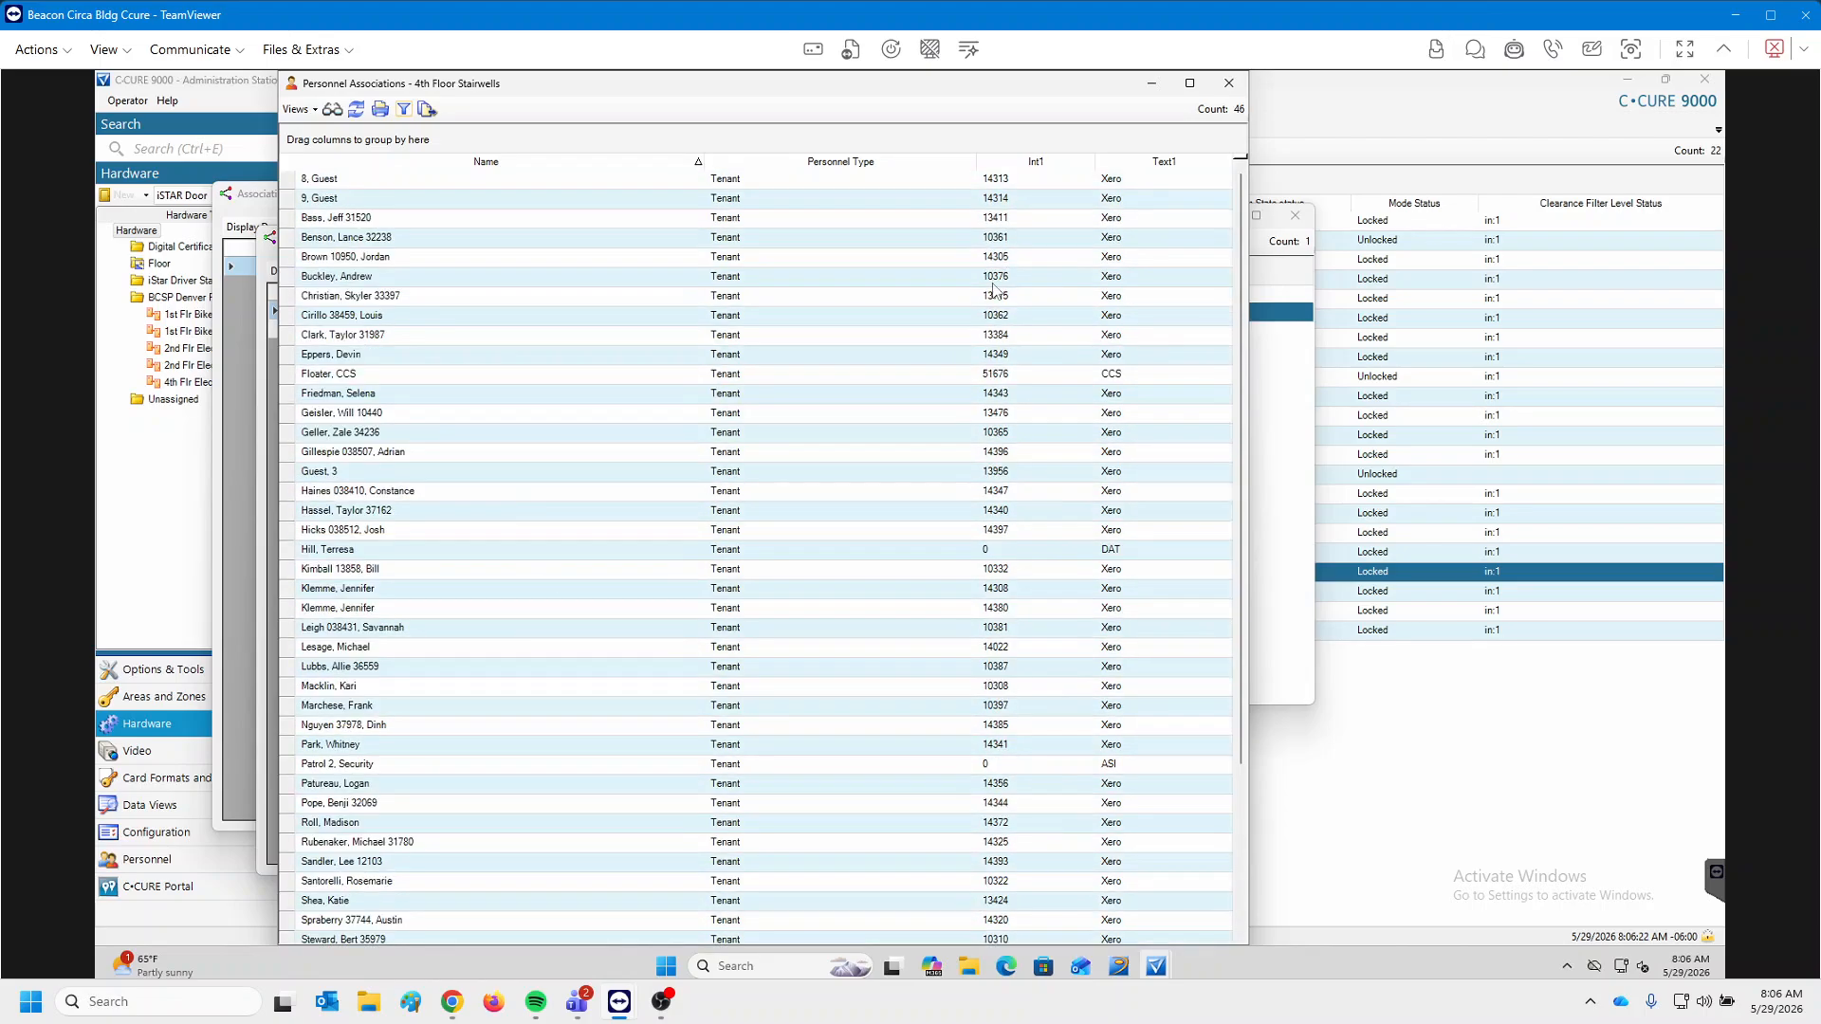
Start the Excel export of the personnel list with file name beginning '4th floor'.
click(427, 110)
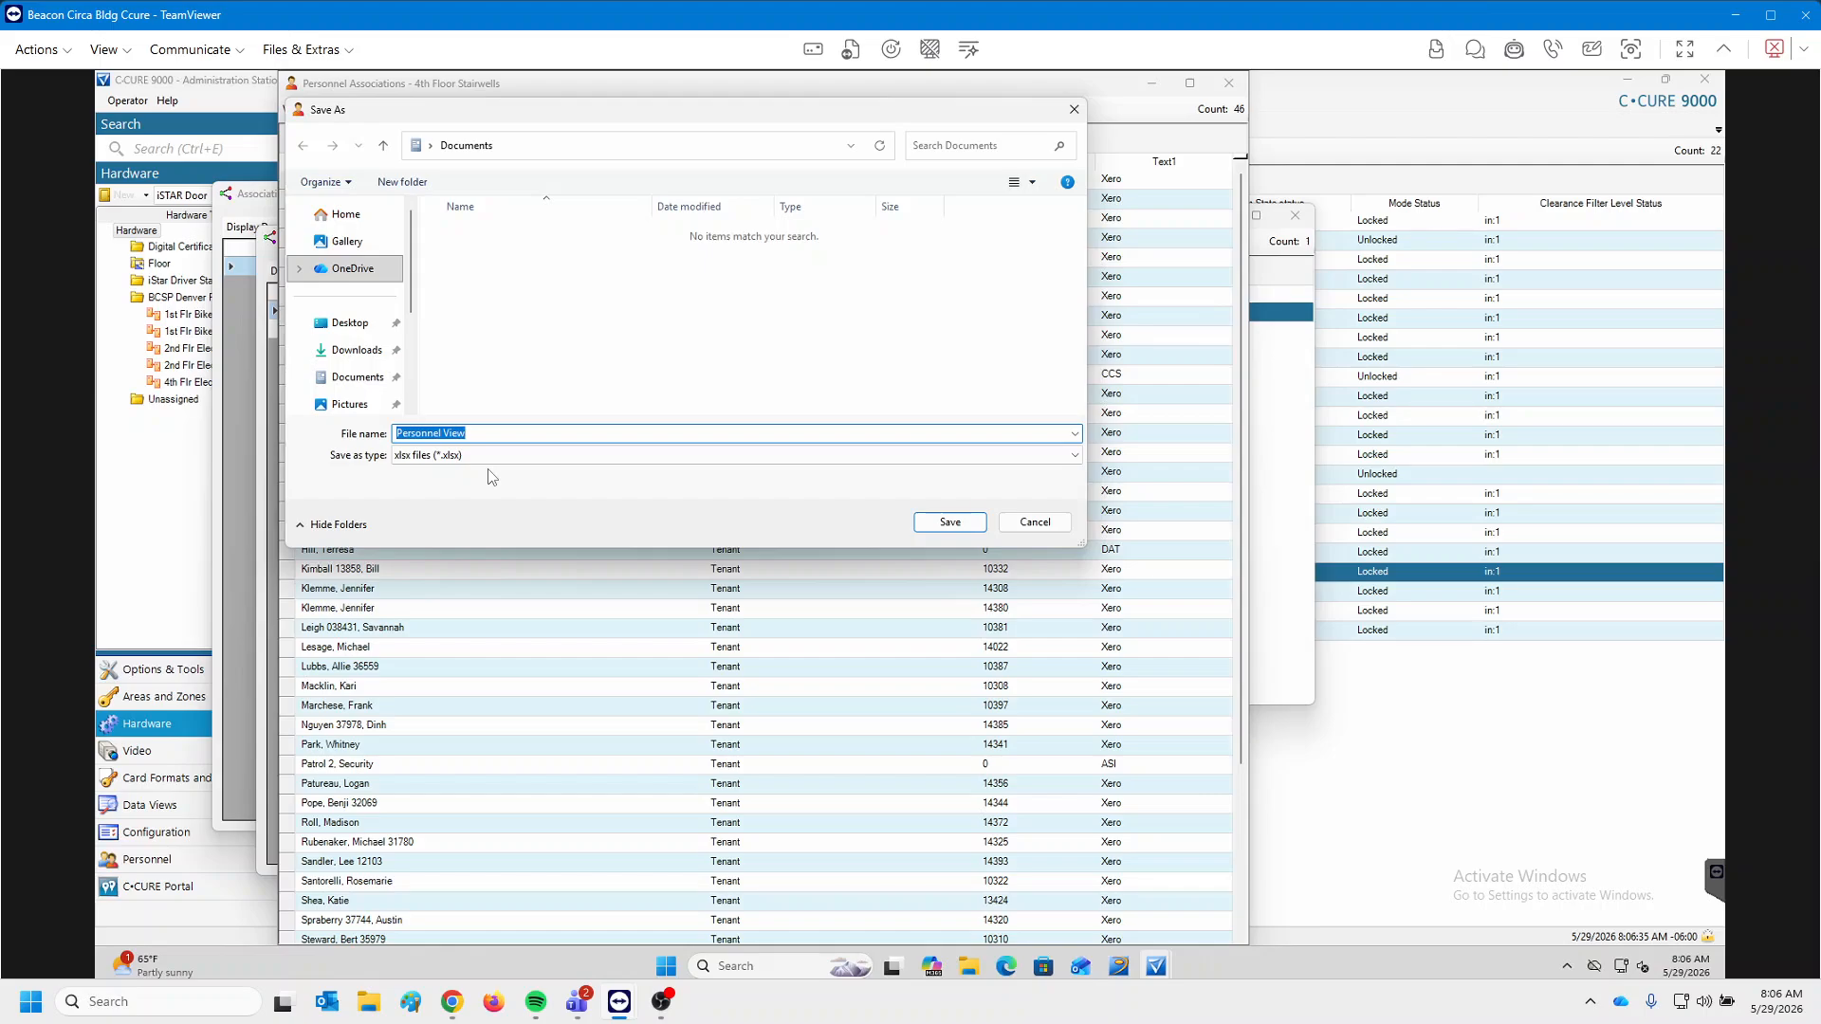
key(shift+F10)
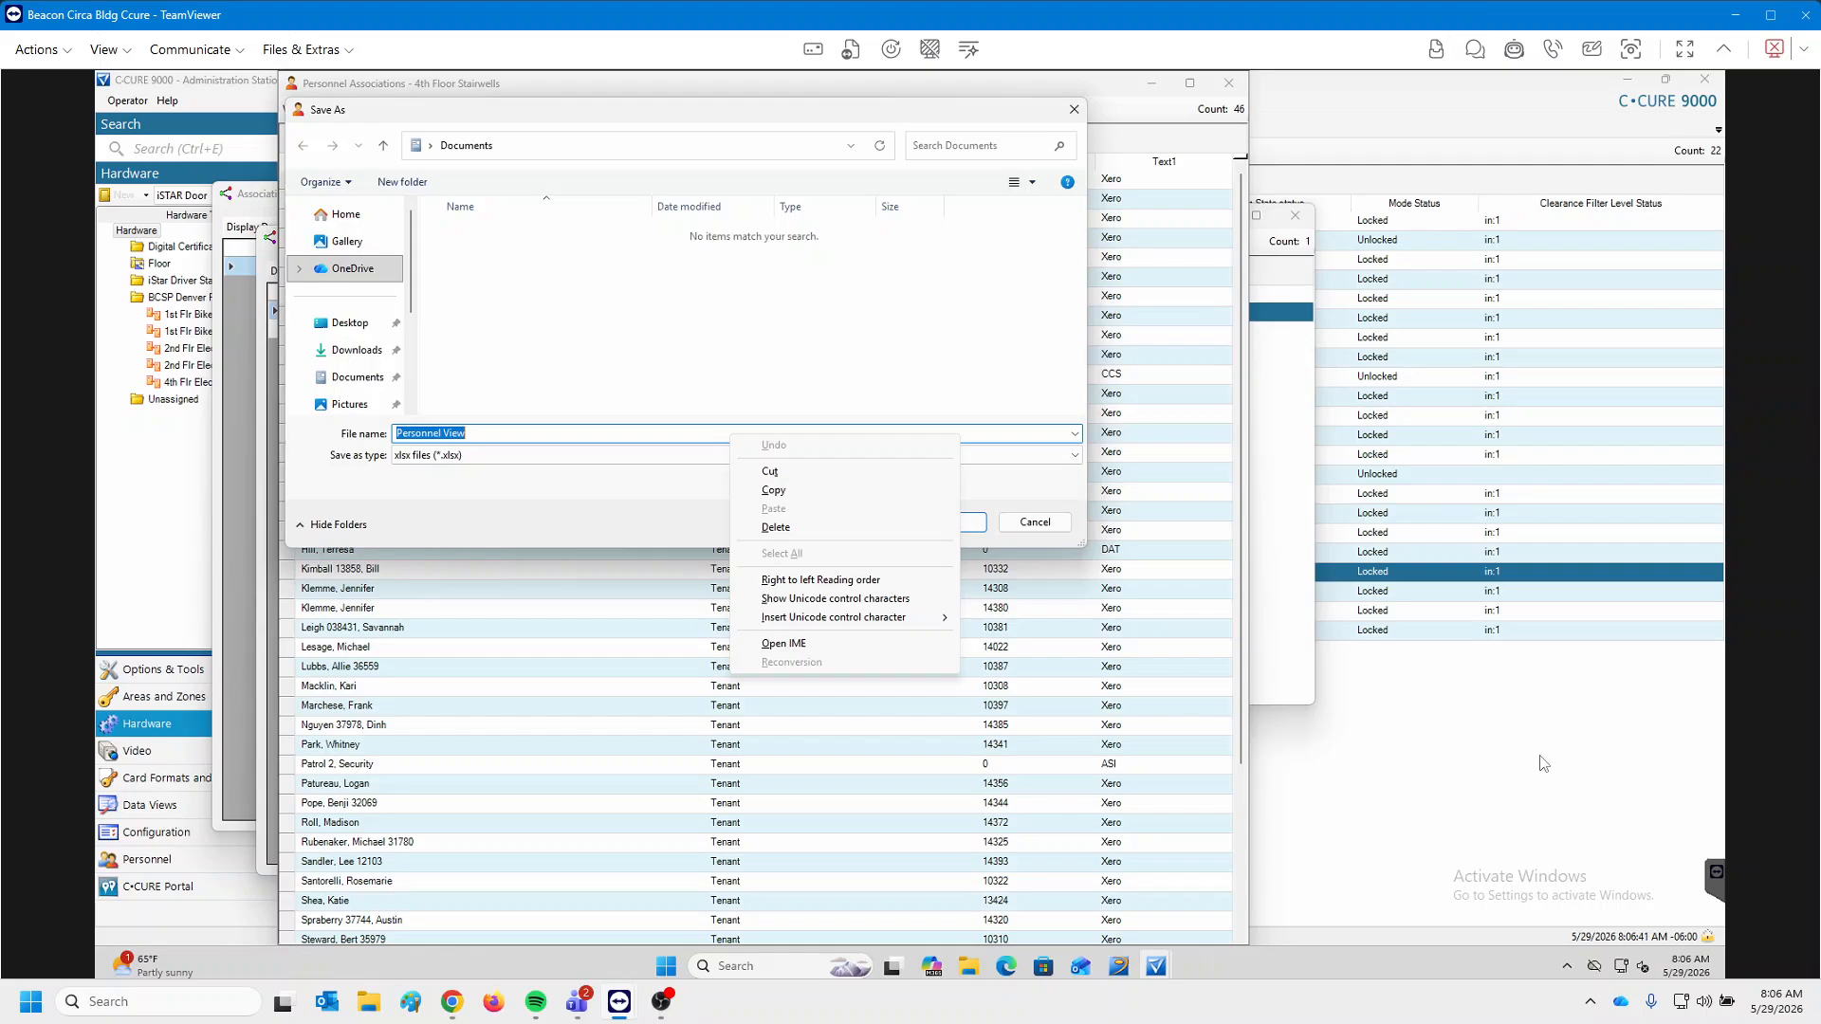
click(530, 434)
text(4)
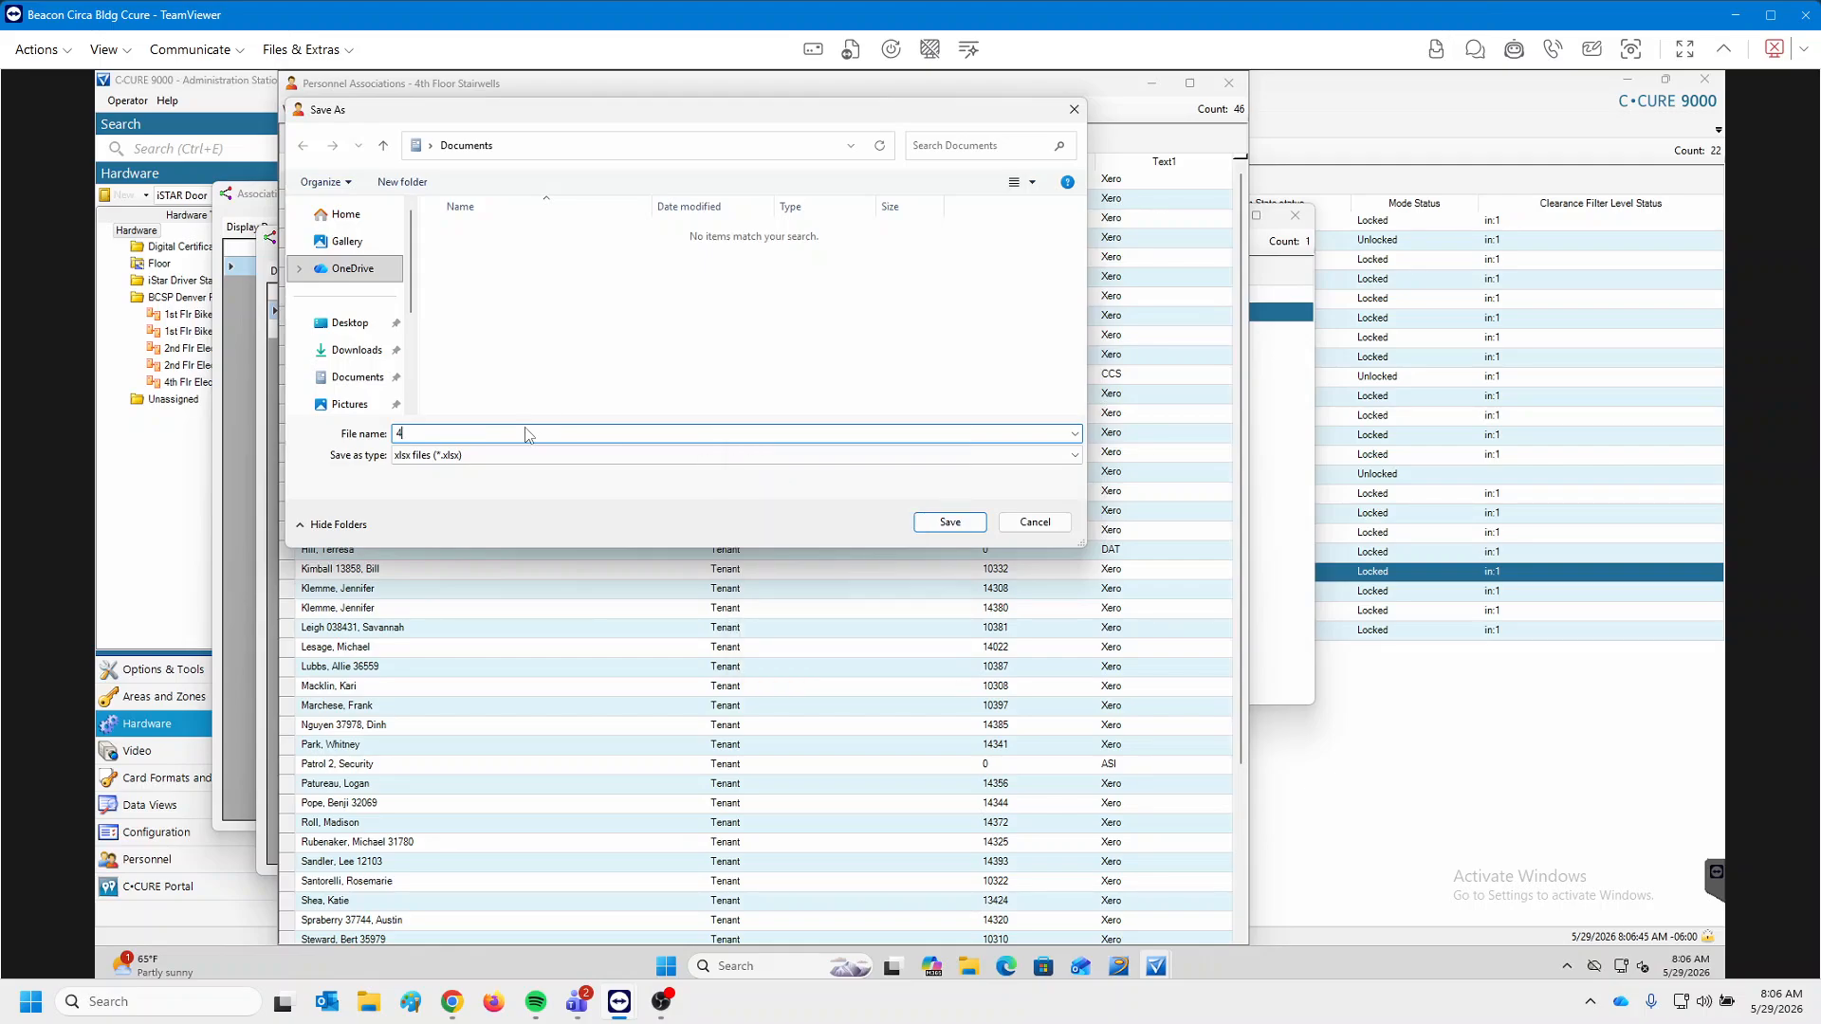
text(th floor Stairwell door)
scroll(379, 294, down, 2)
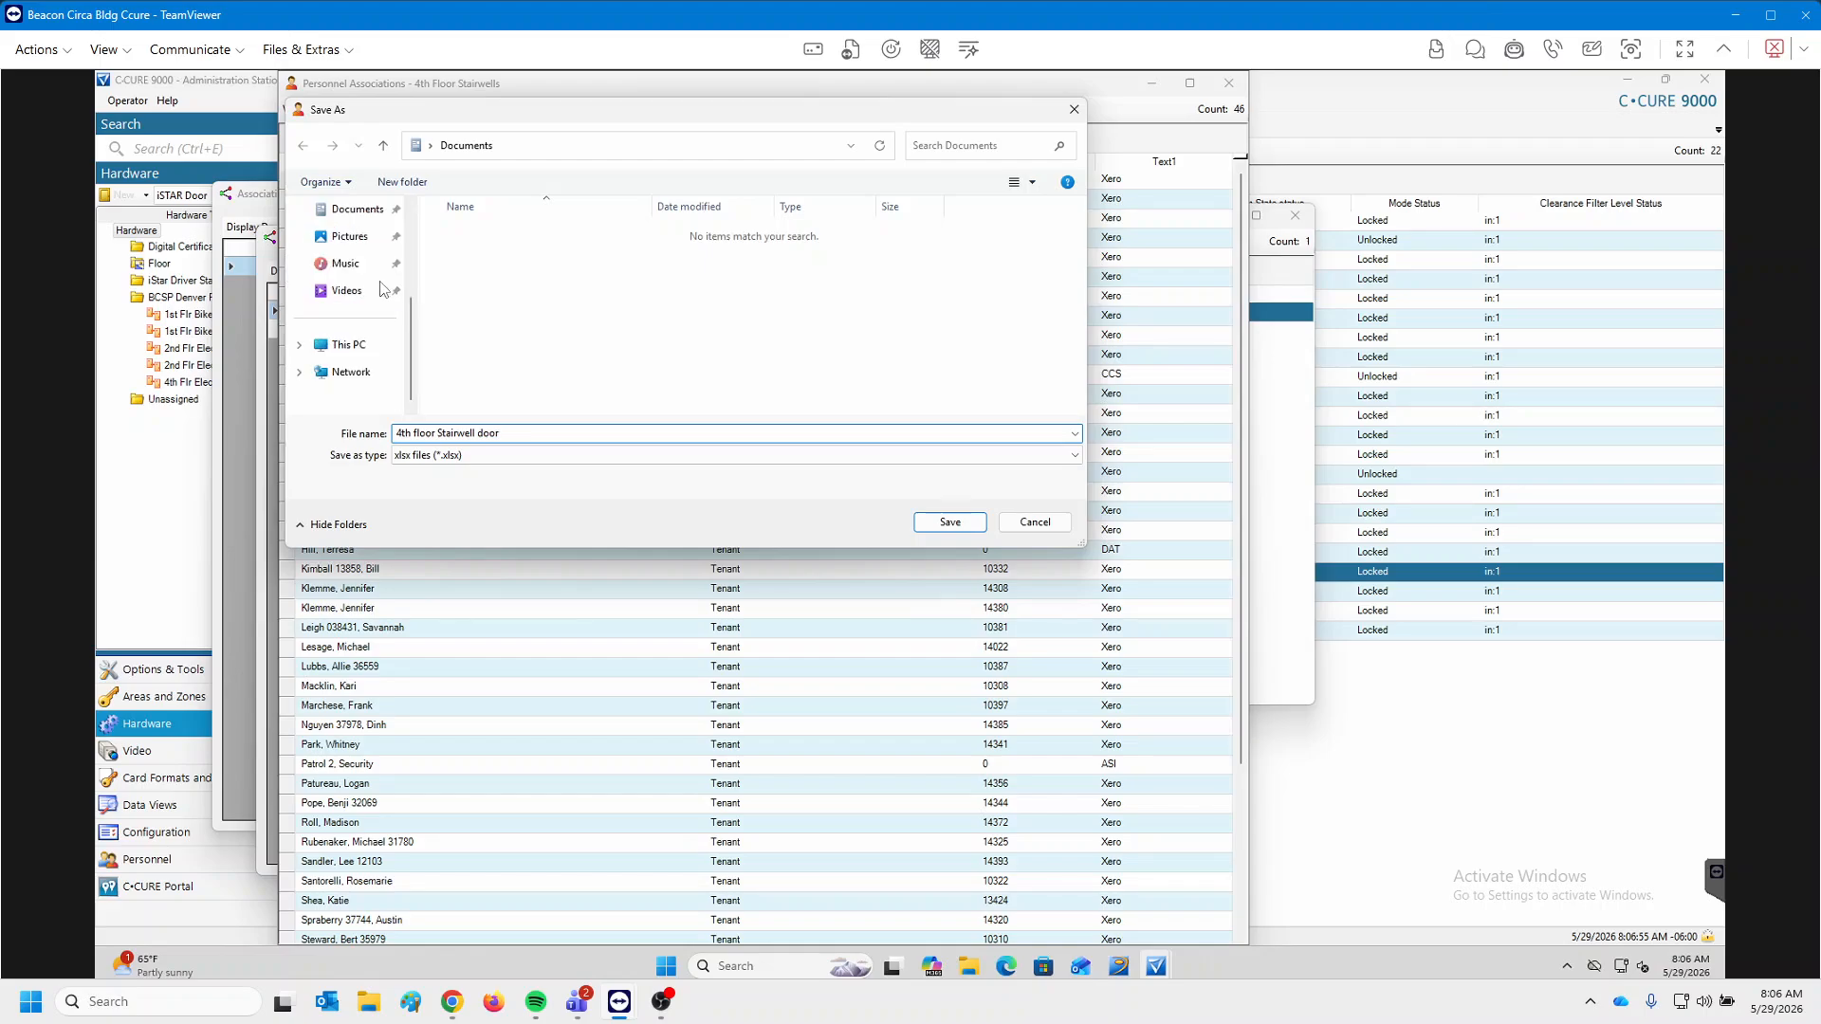
Create and open a new Reports folder inside DATA (D:) > PTI.
click(347, 347)
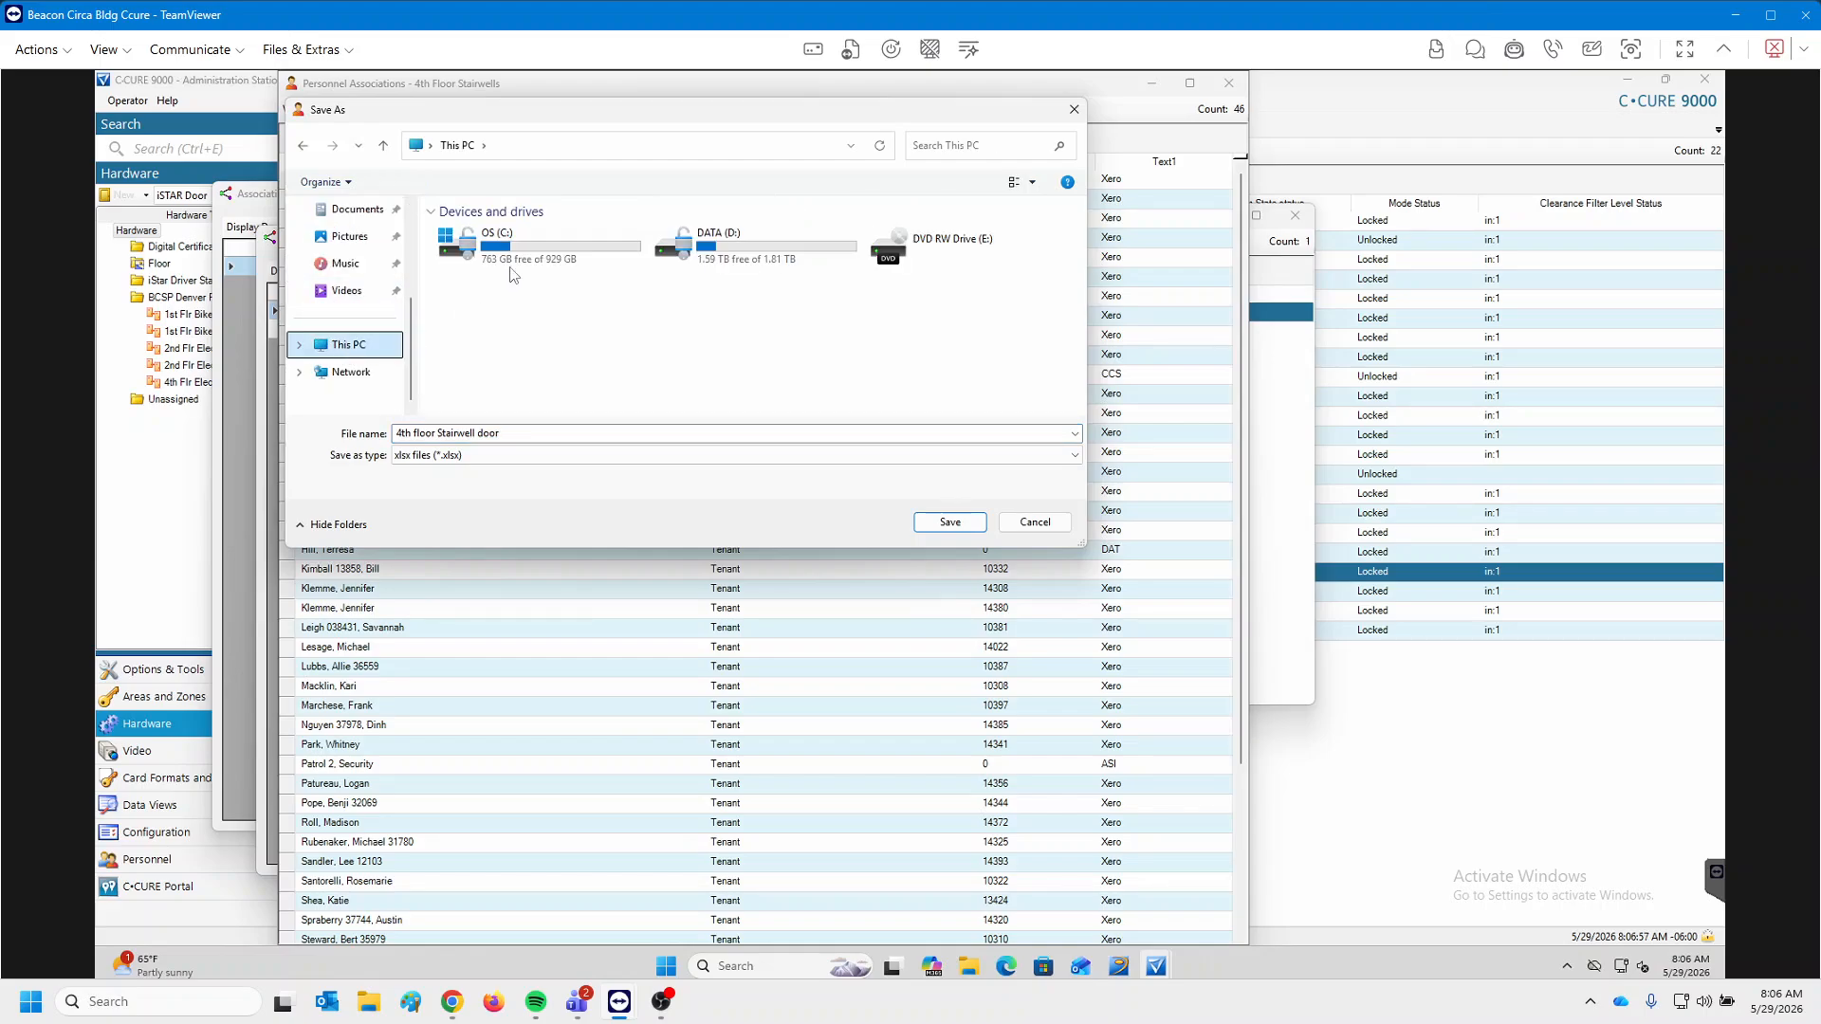
double_click(795, 259)
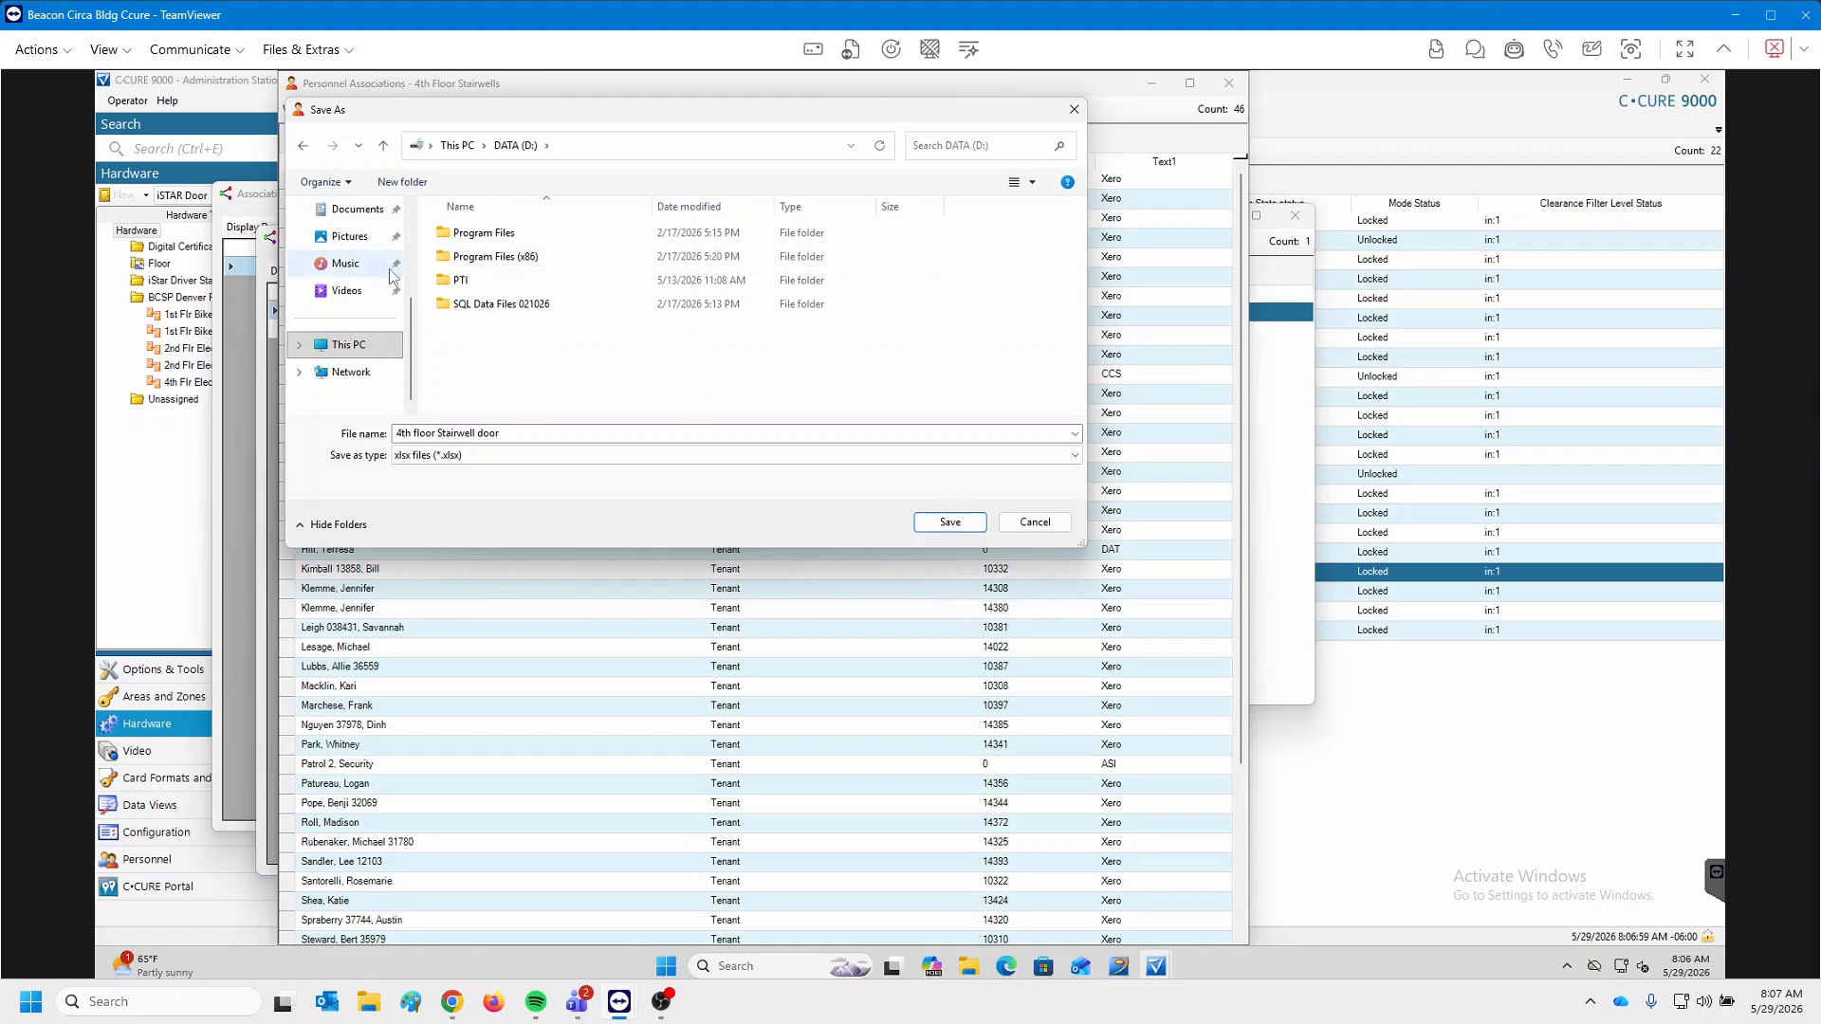
double_click(463, 282)
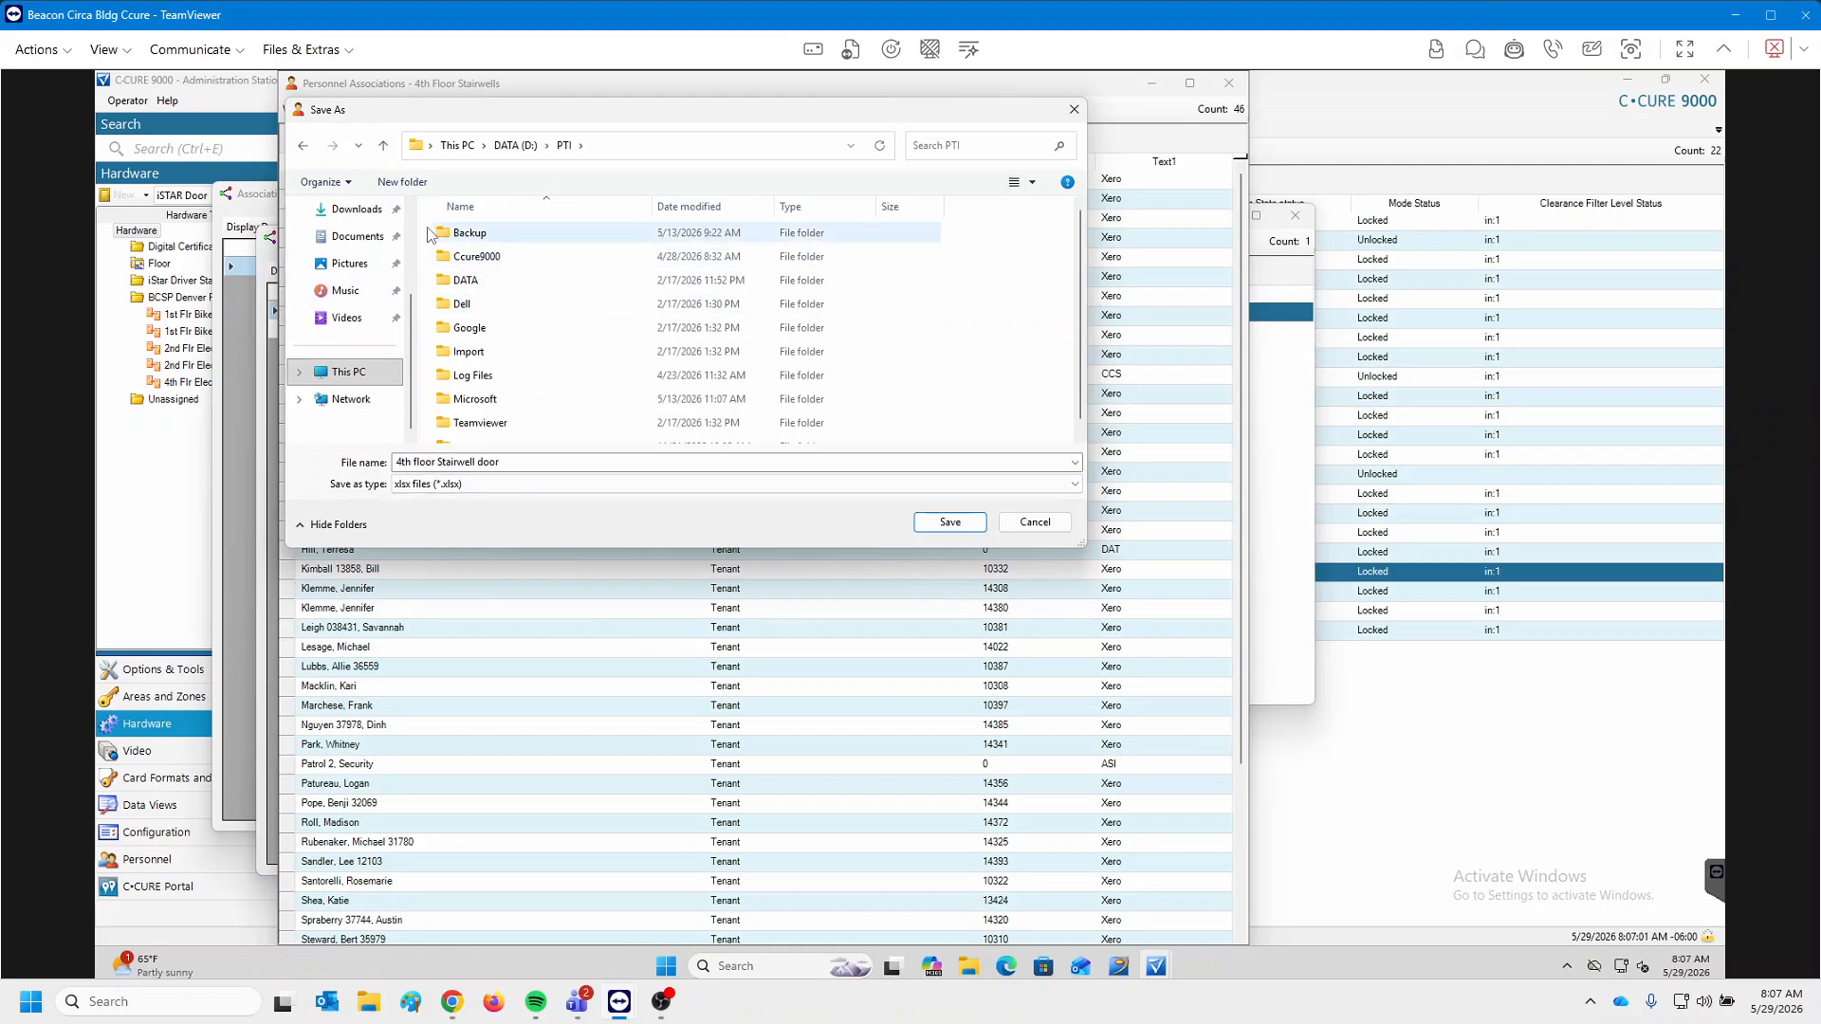
click(391, 182)
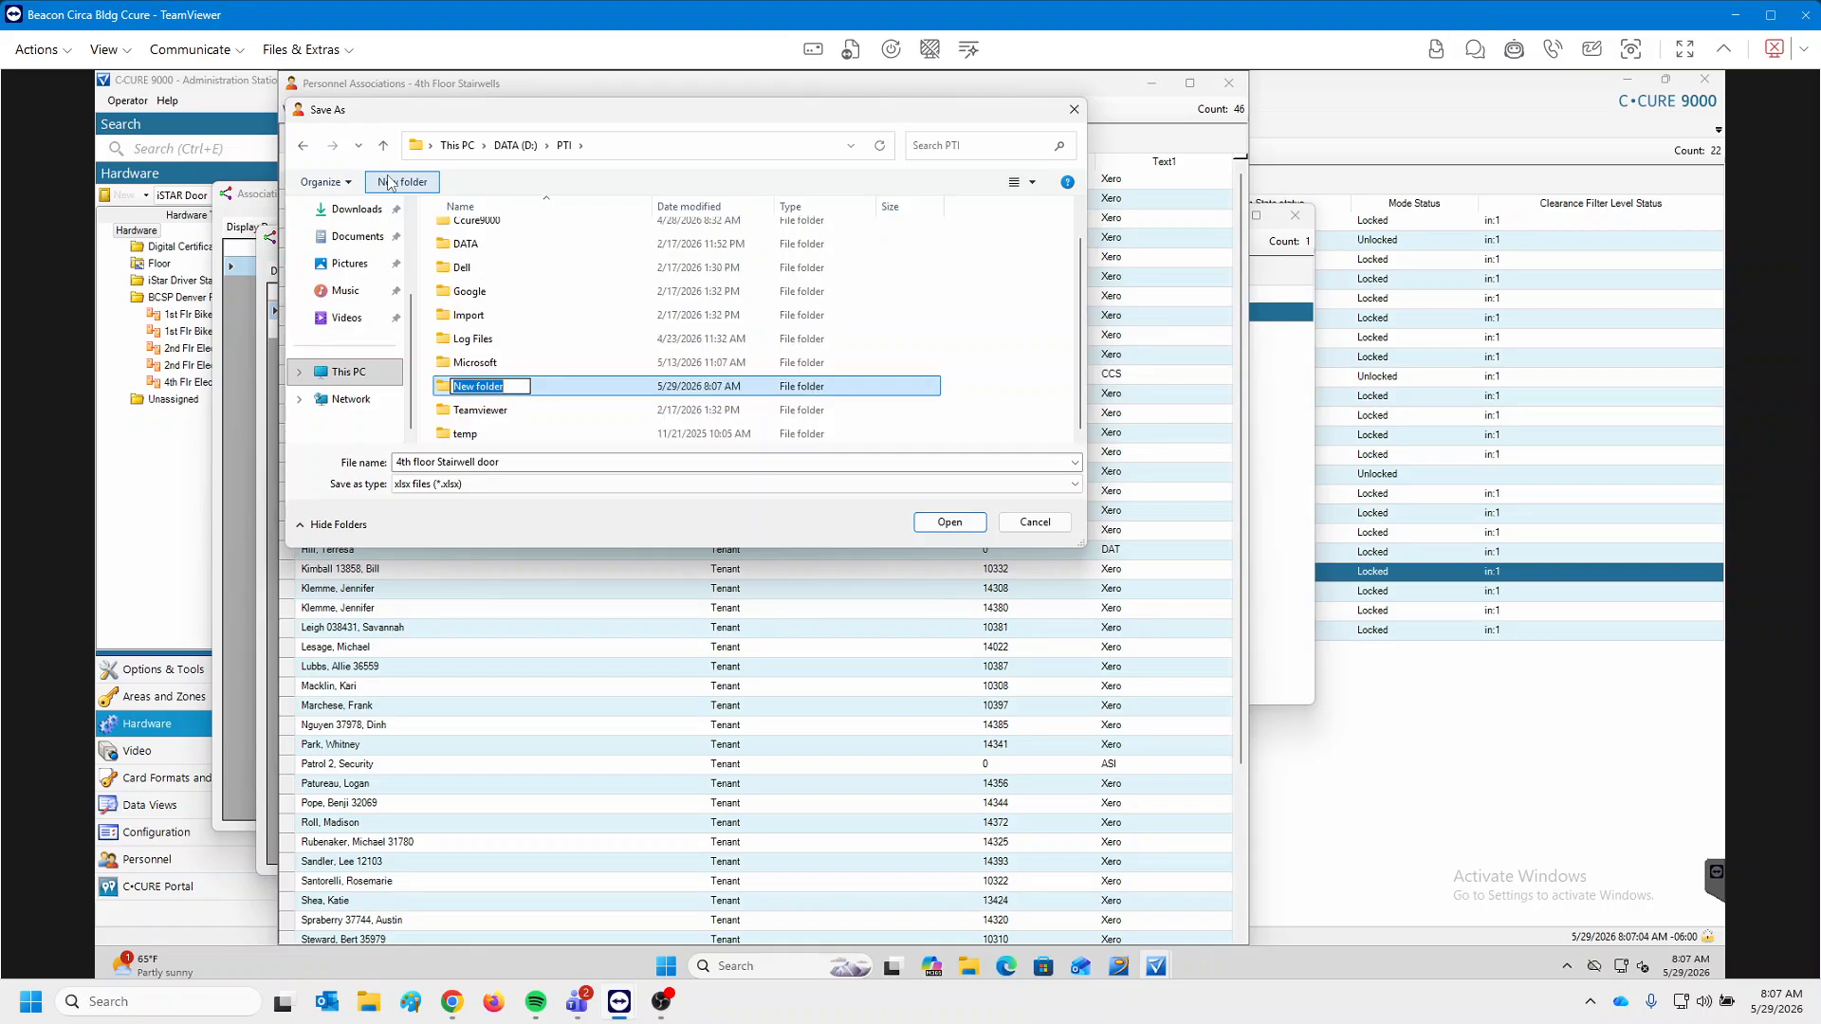
text(Reports)
key(Return)
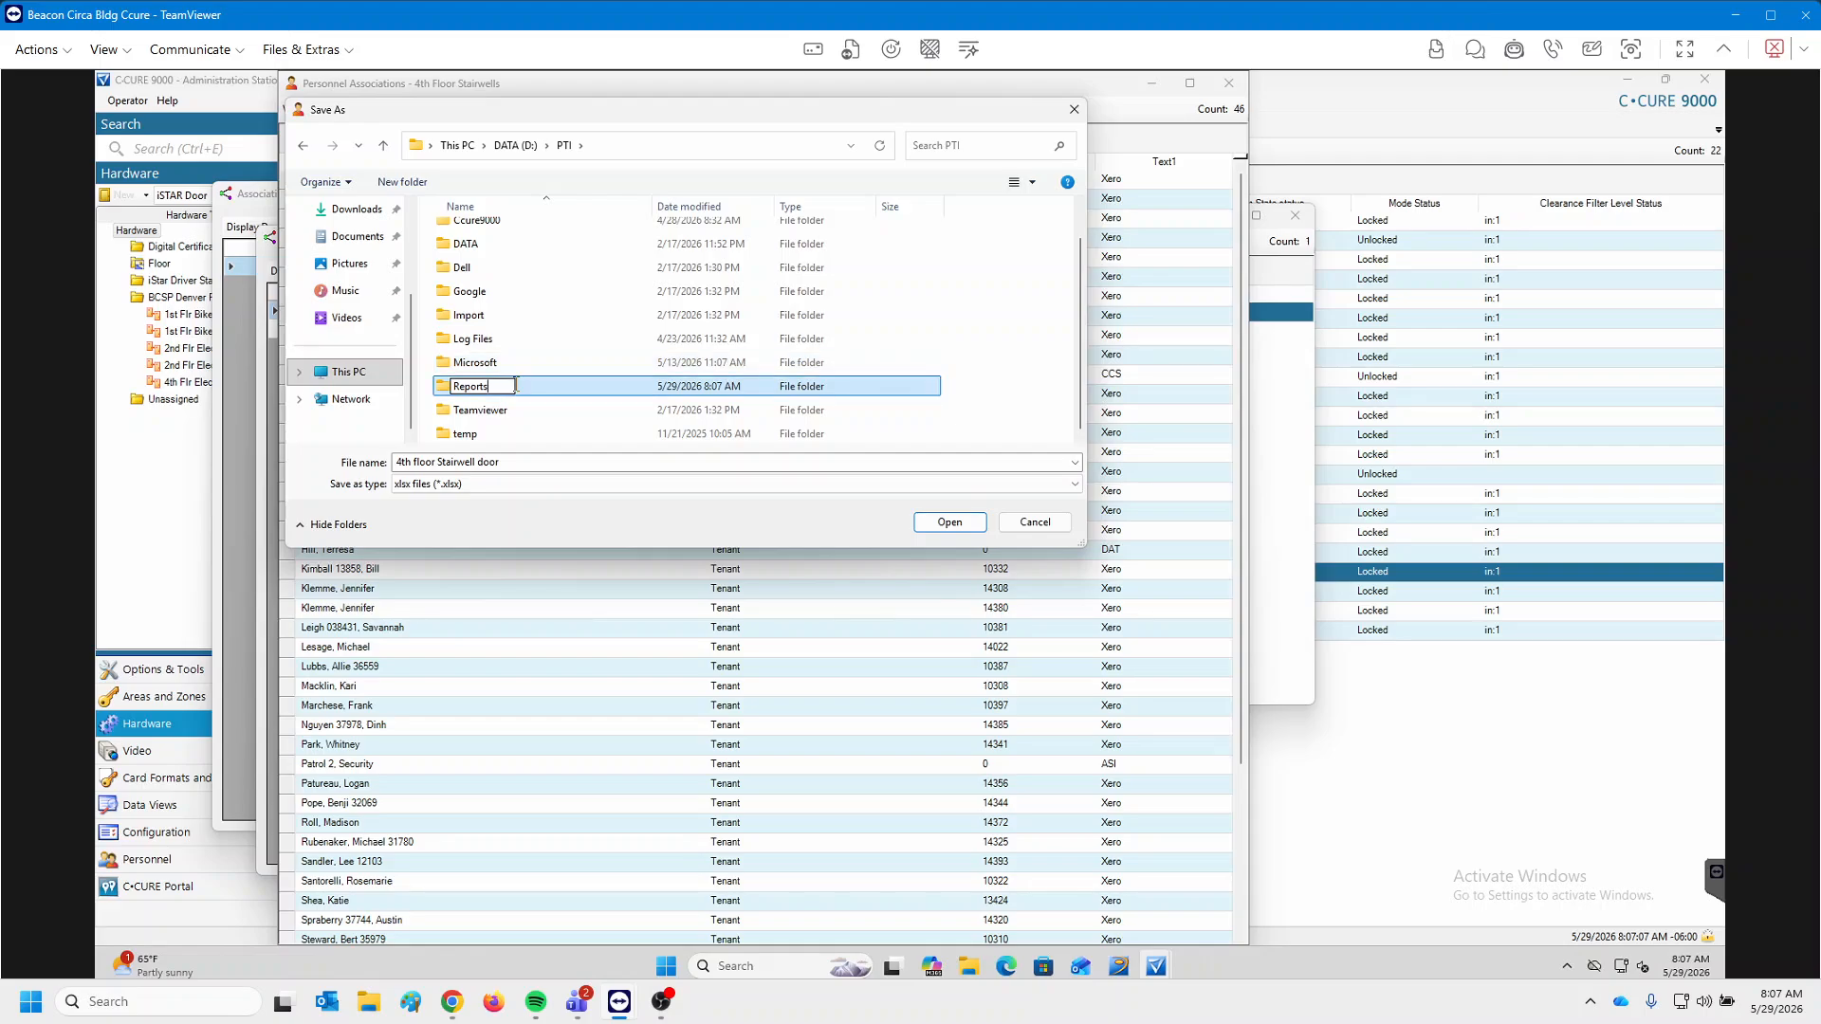
double_click(517, 388)
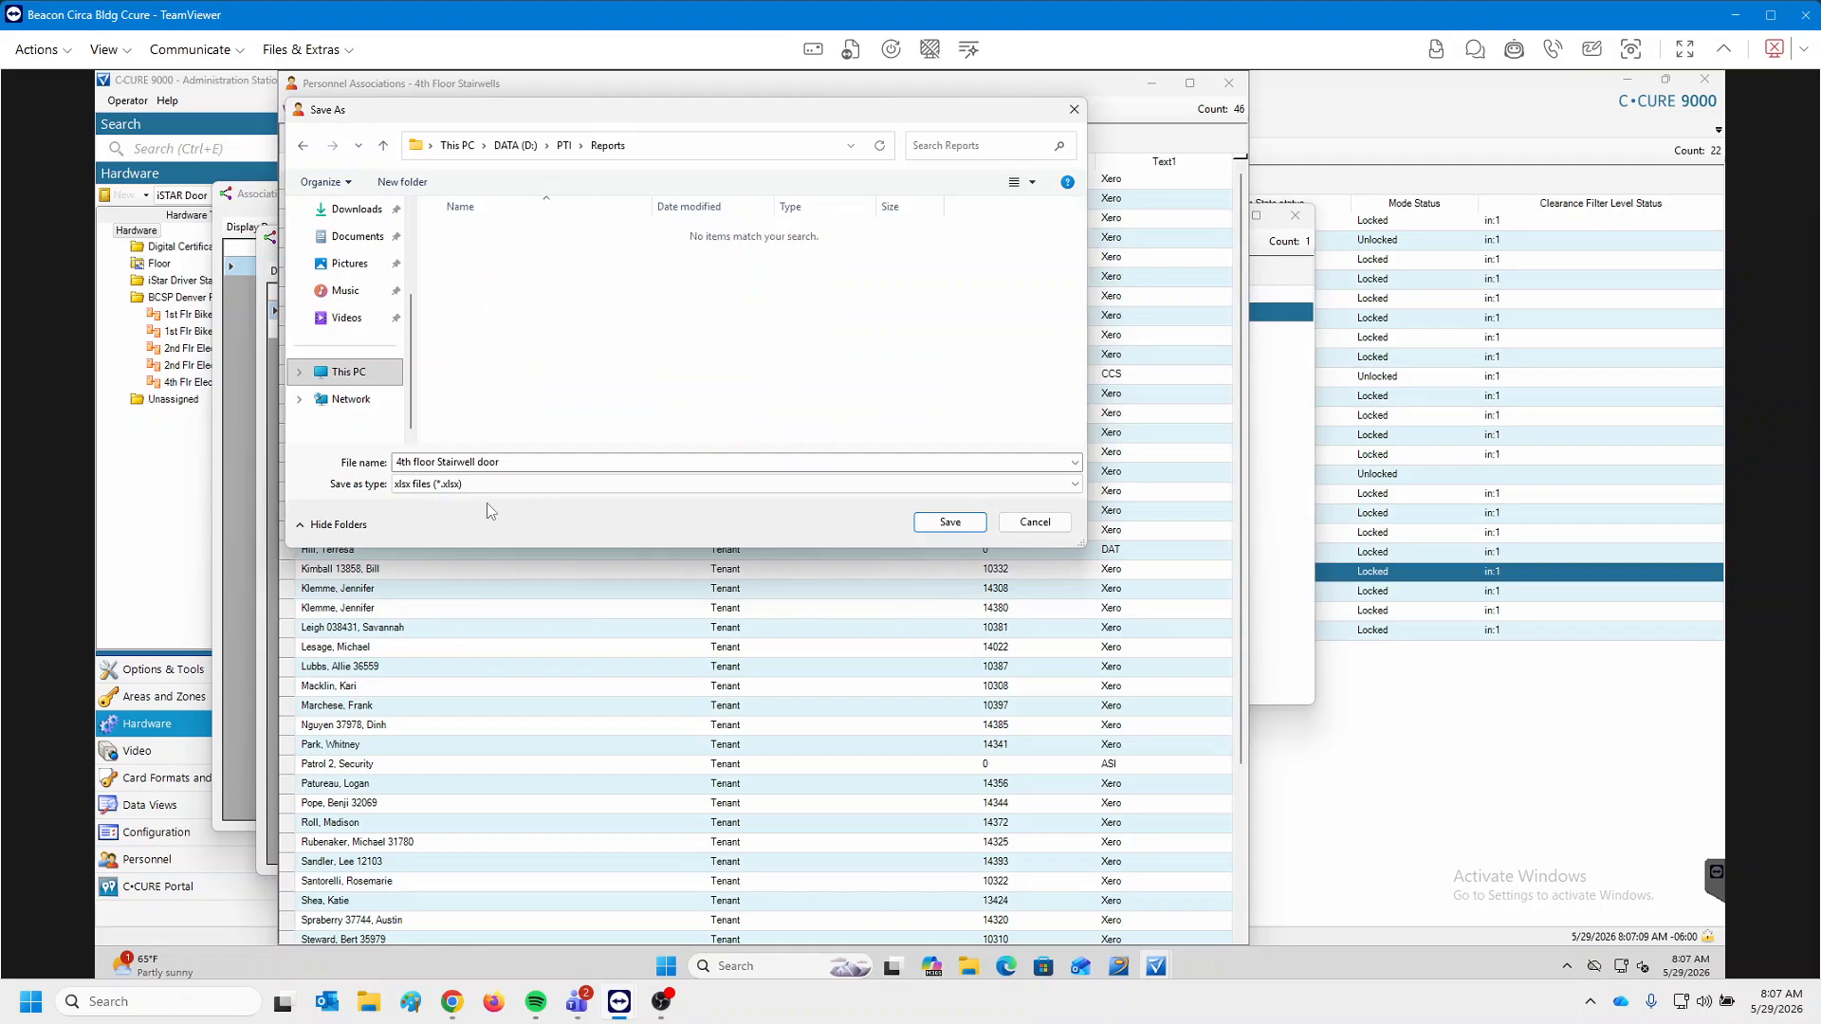
Save the export as '4th floor Stairwell door access list.xlsx'.
click(520, 462)
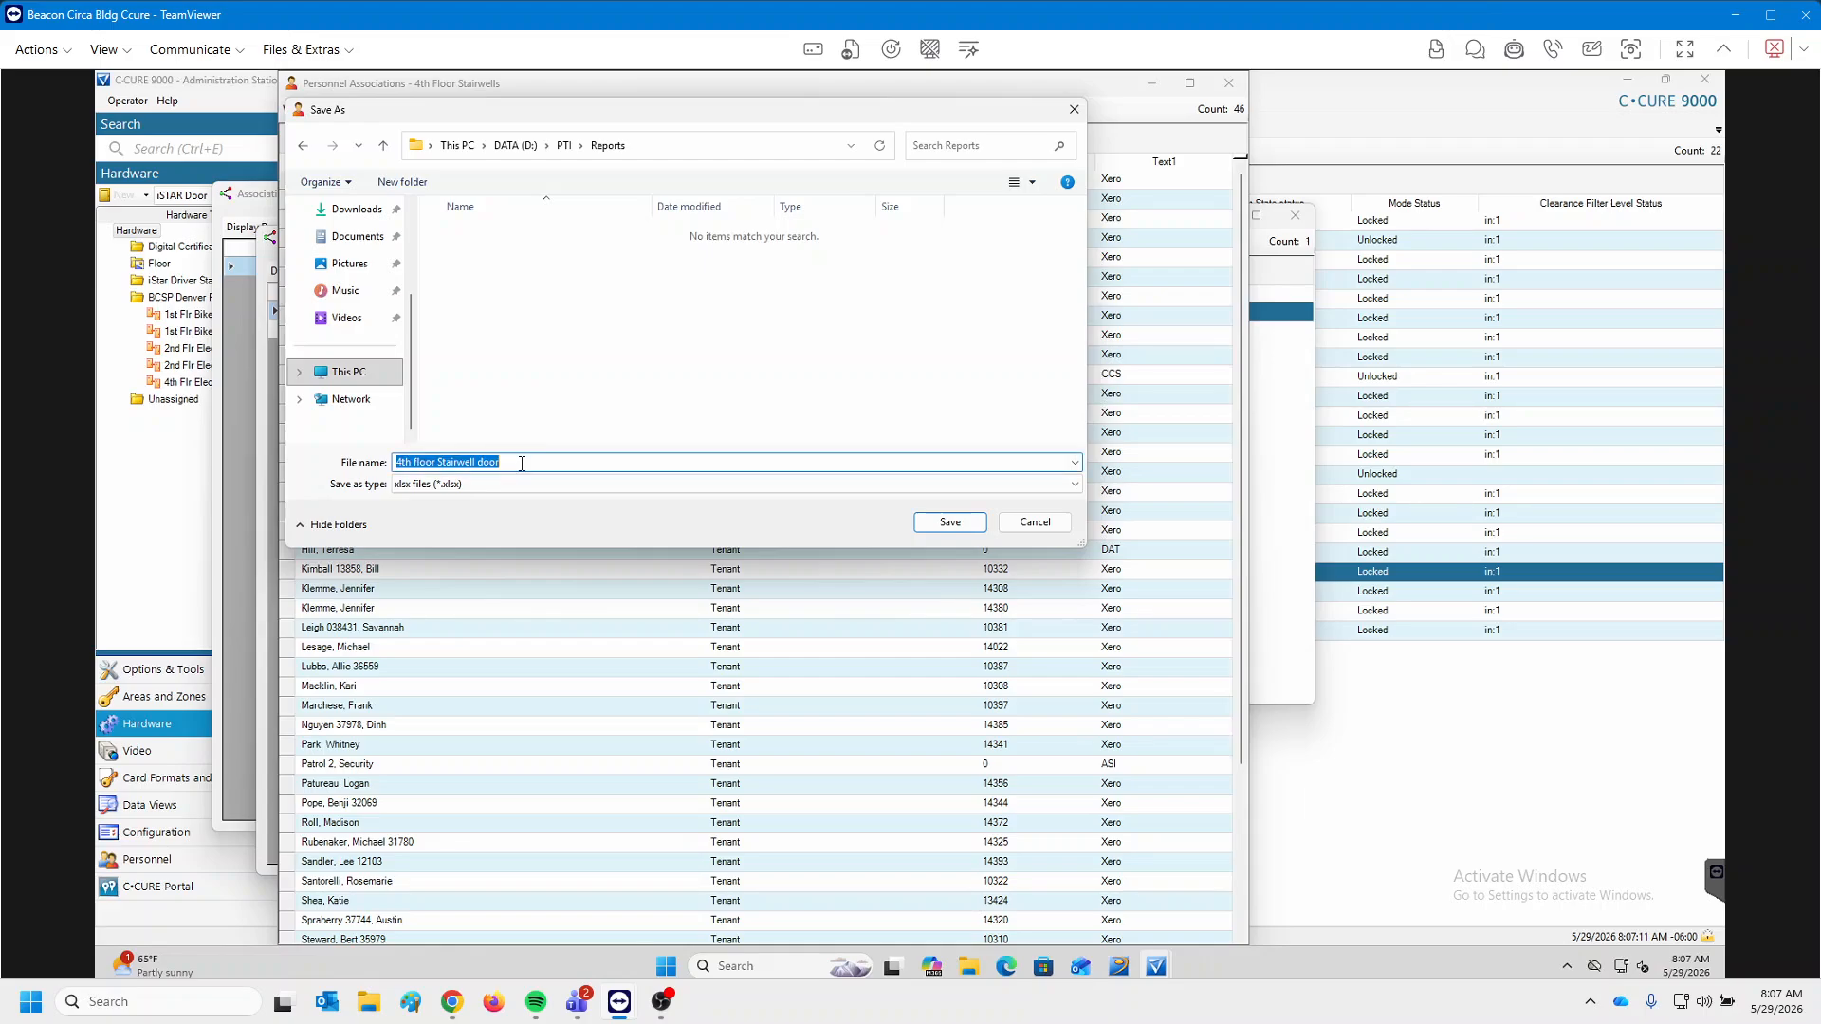
click(520, 463)
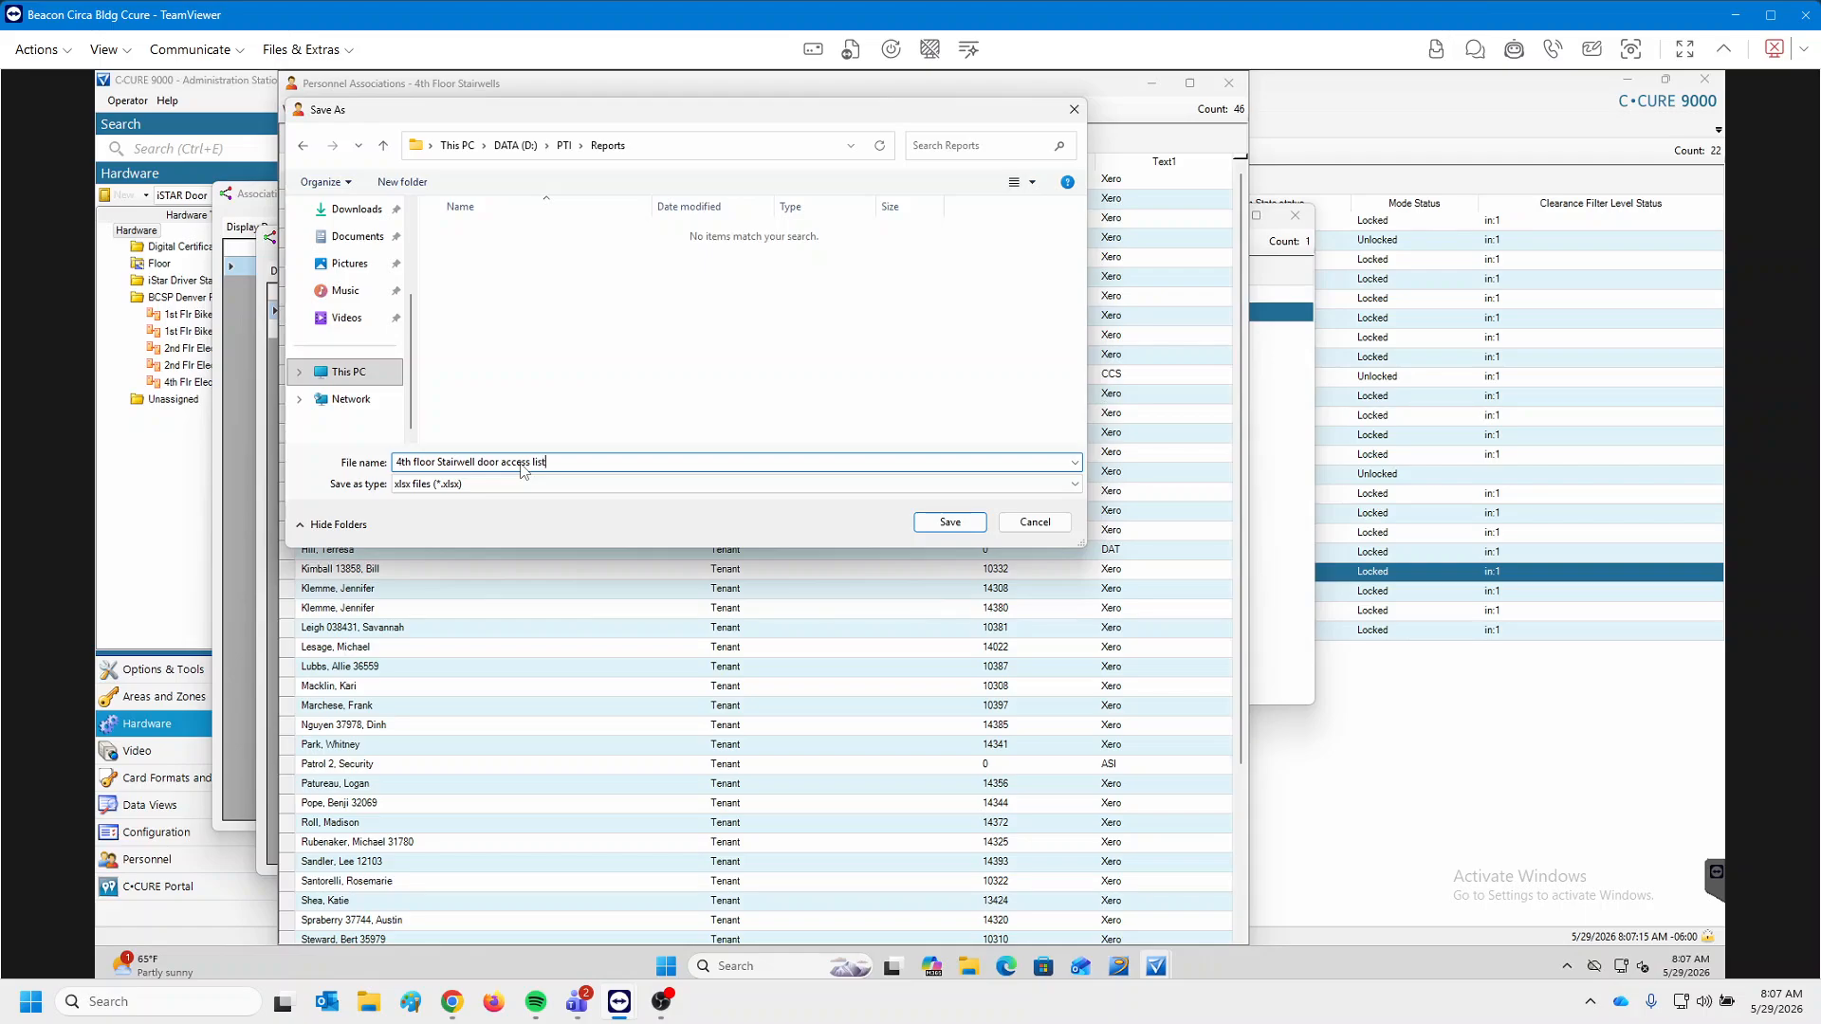
click(948, 523)
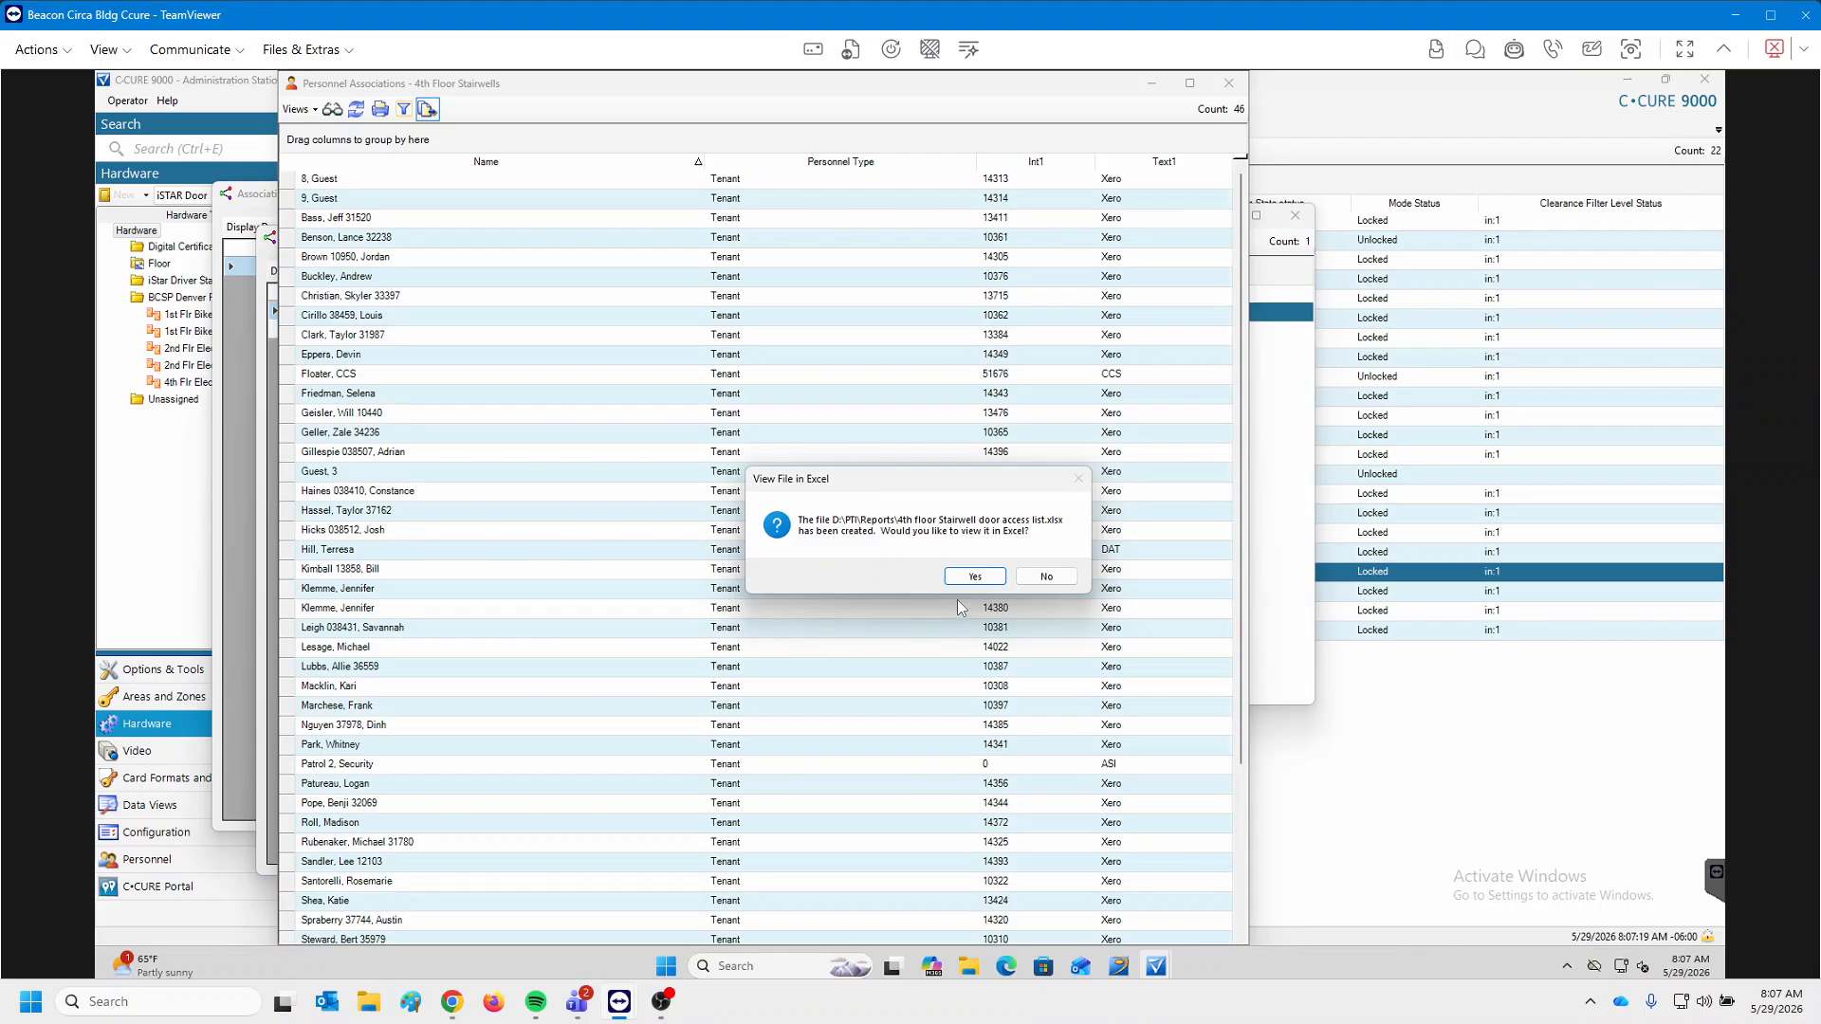
Decline the Excel prompt, then open the access list workbook from D:\PTI\Reports in File Explorer.
click(1043, 577)
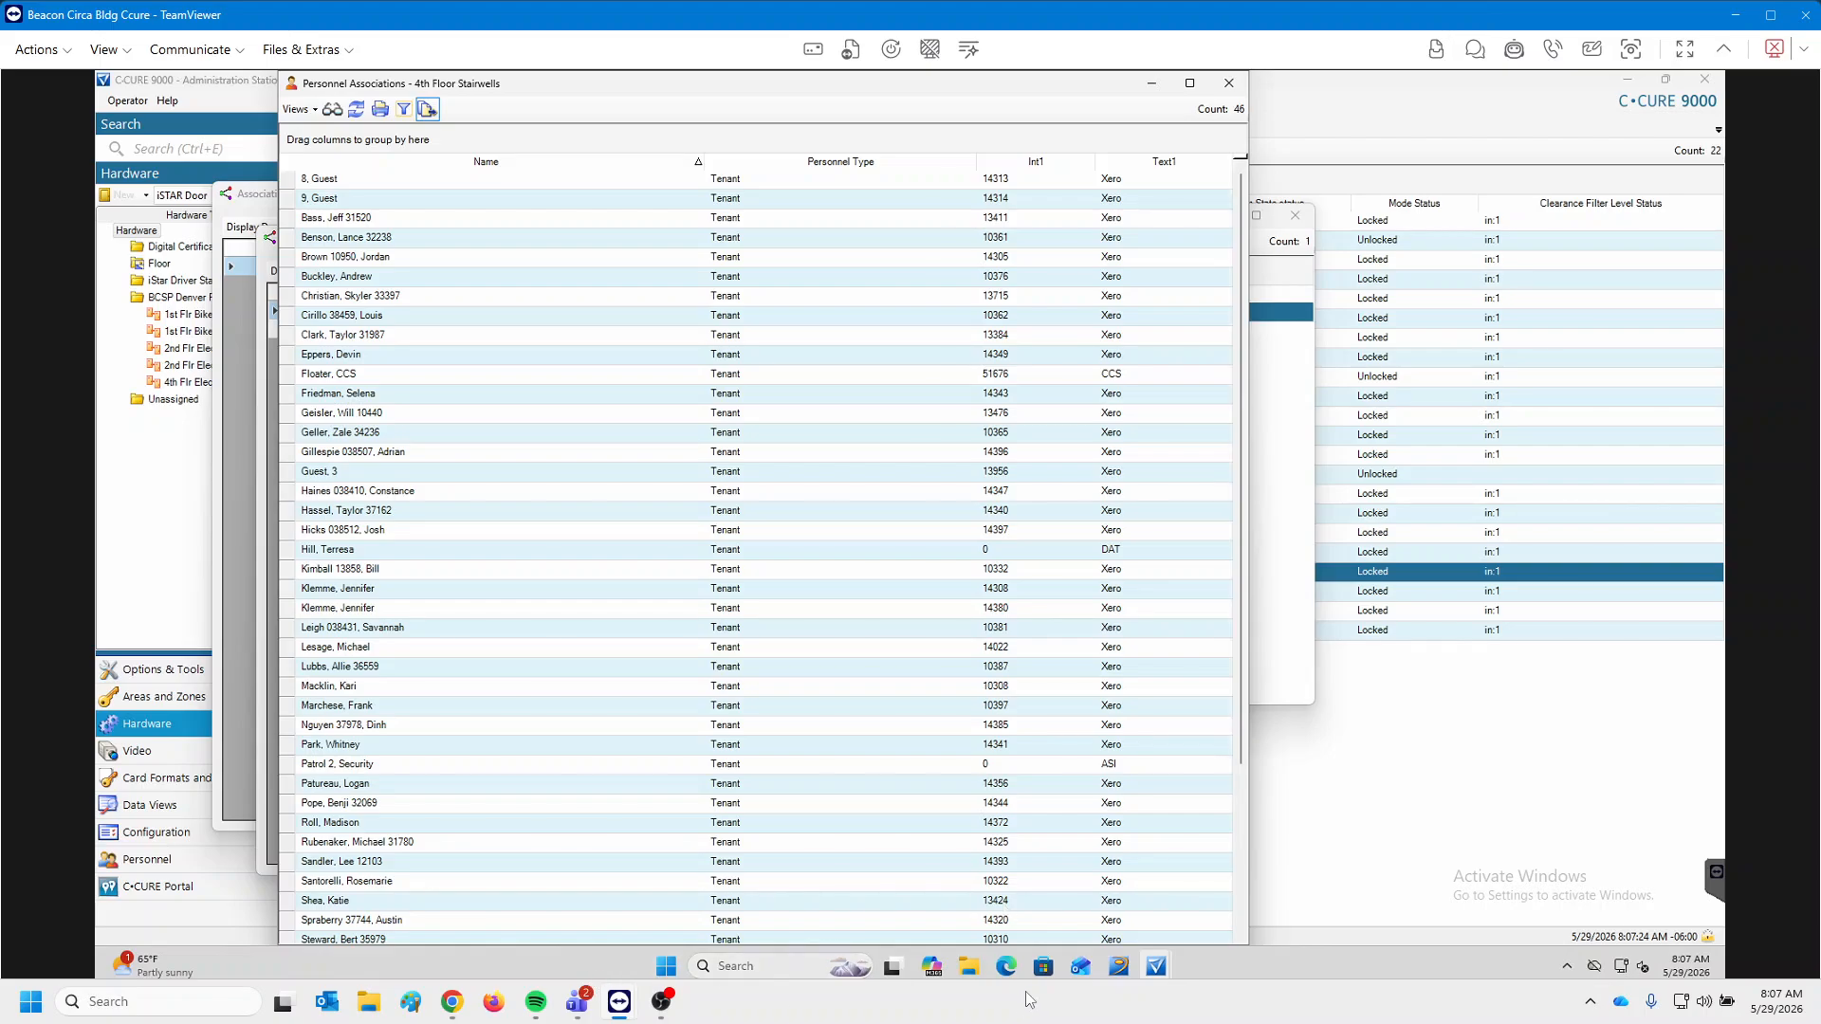
click(969, 966)
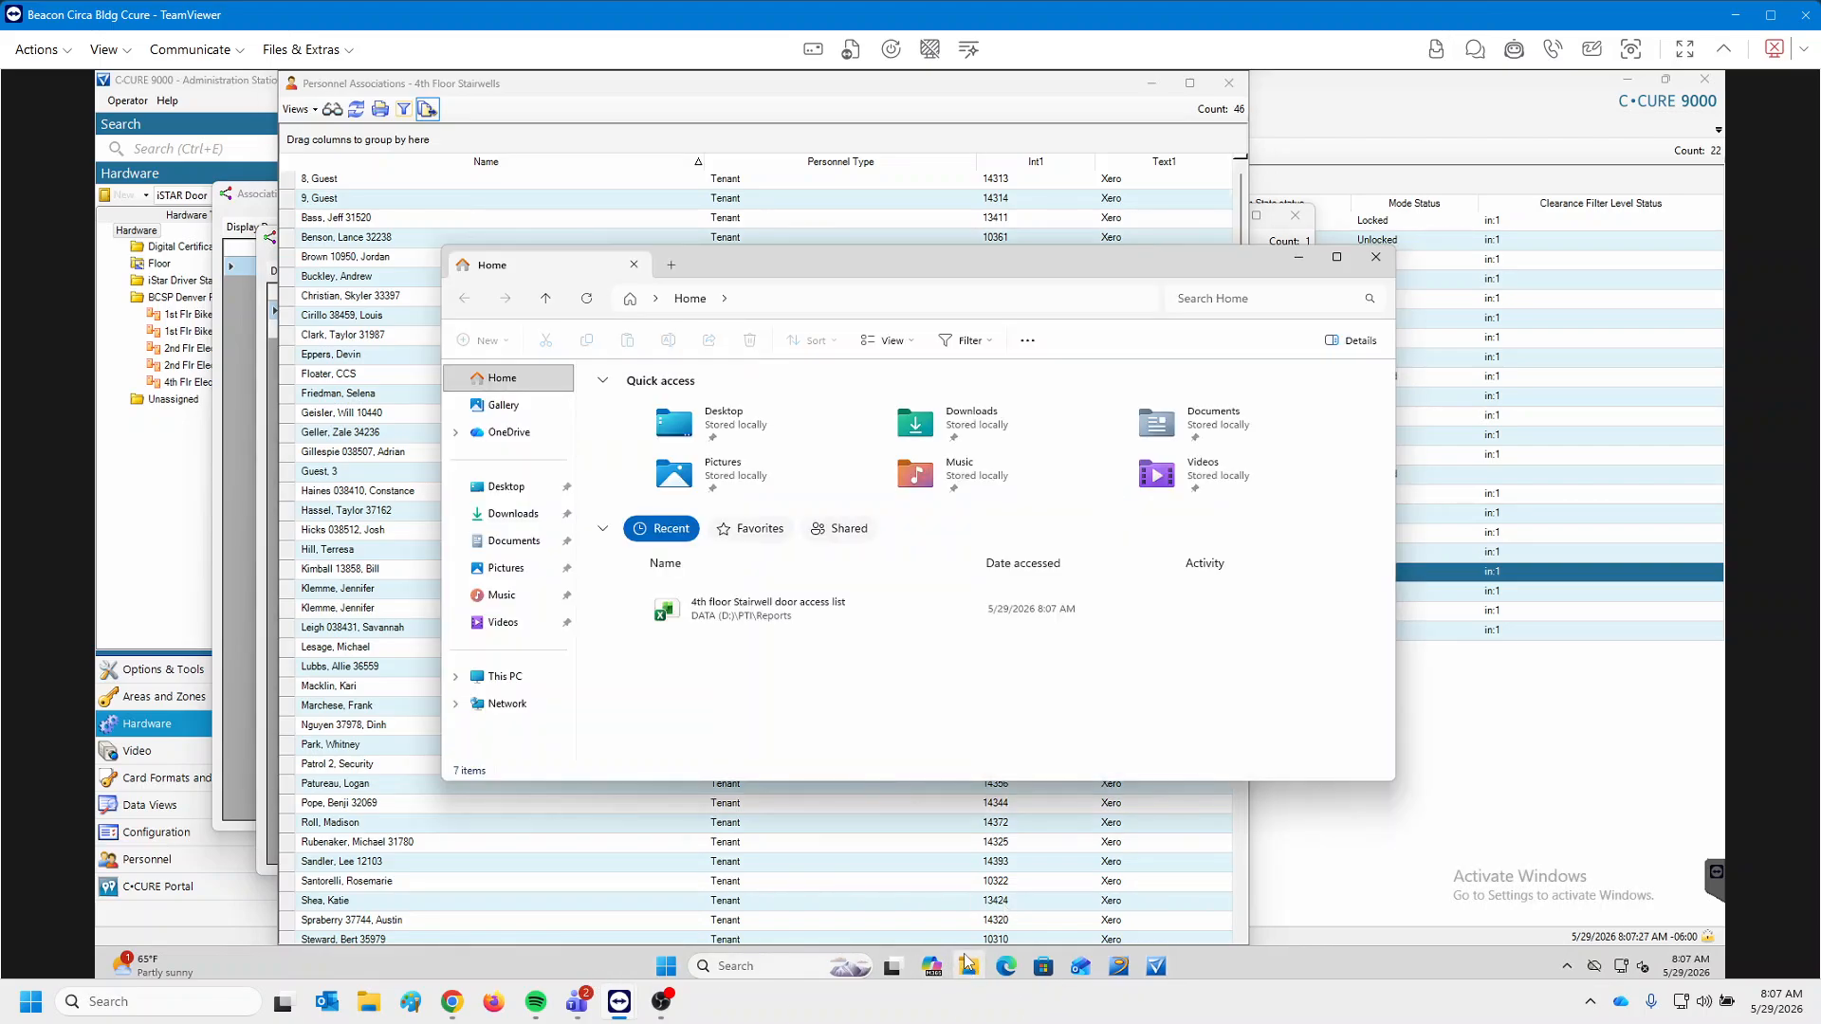
click(512, 679)
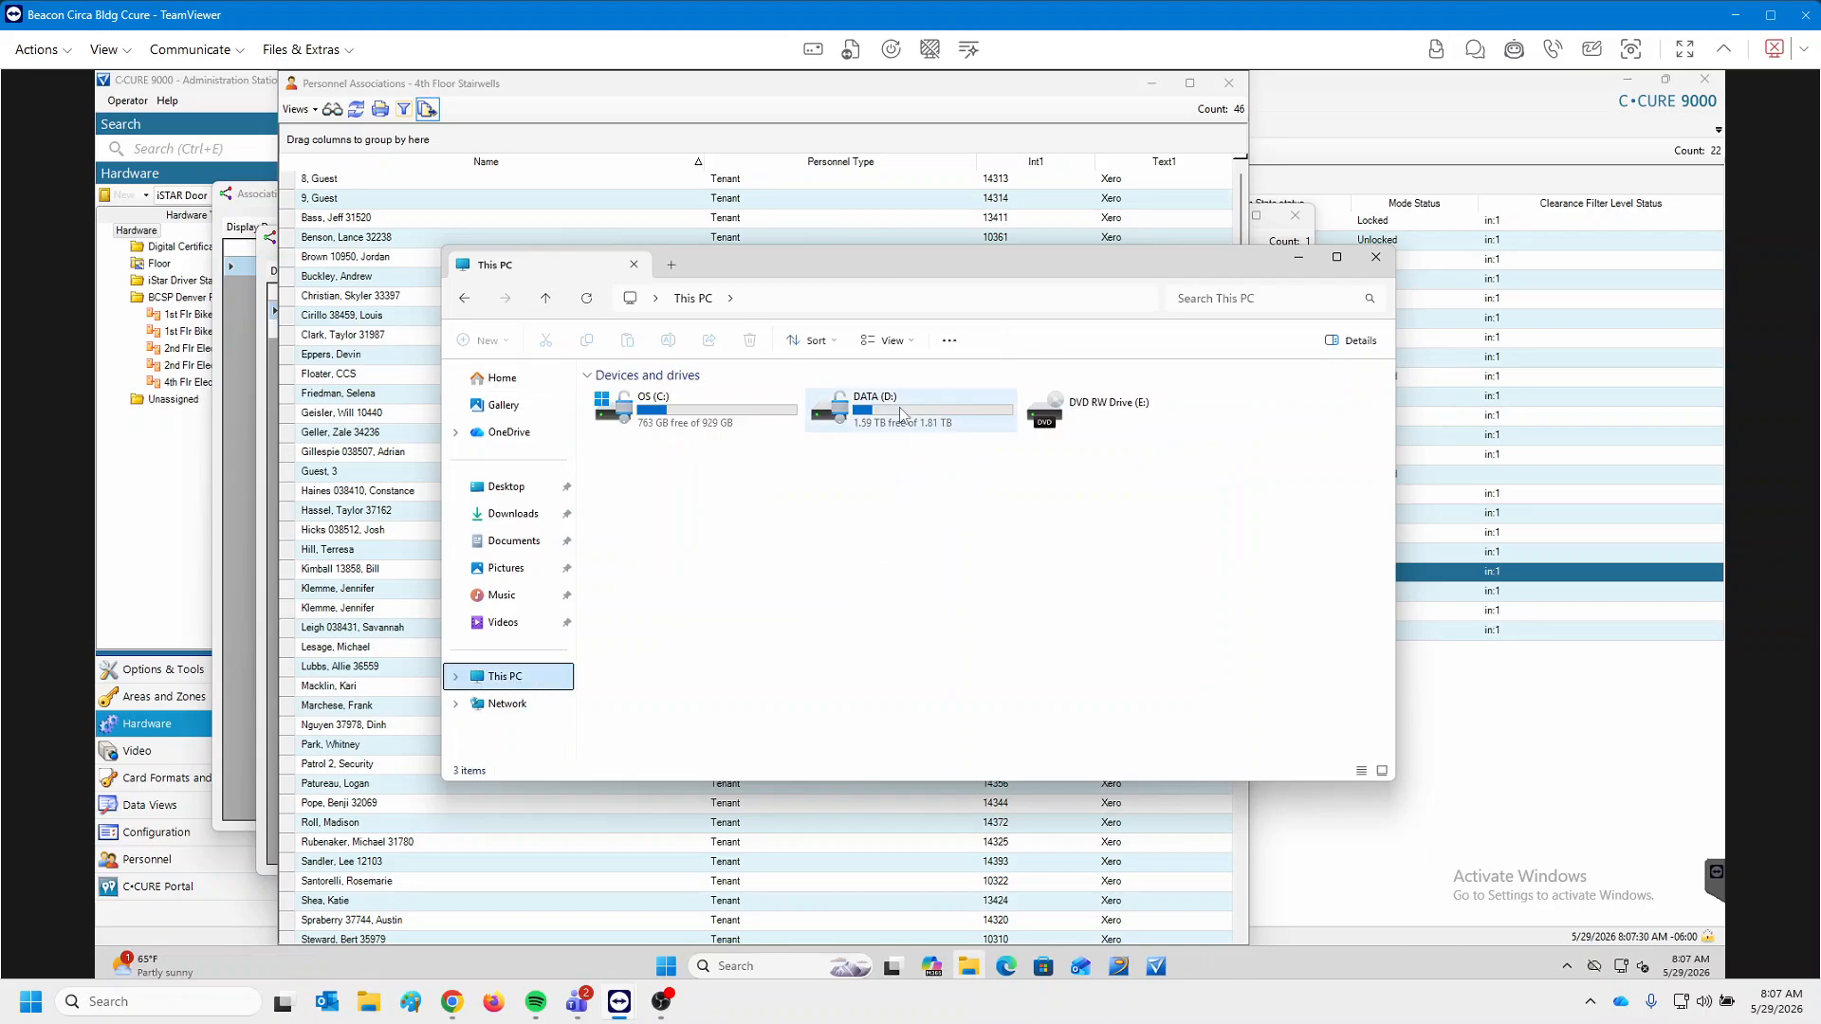
double_click(901, 414)
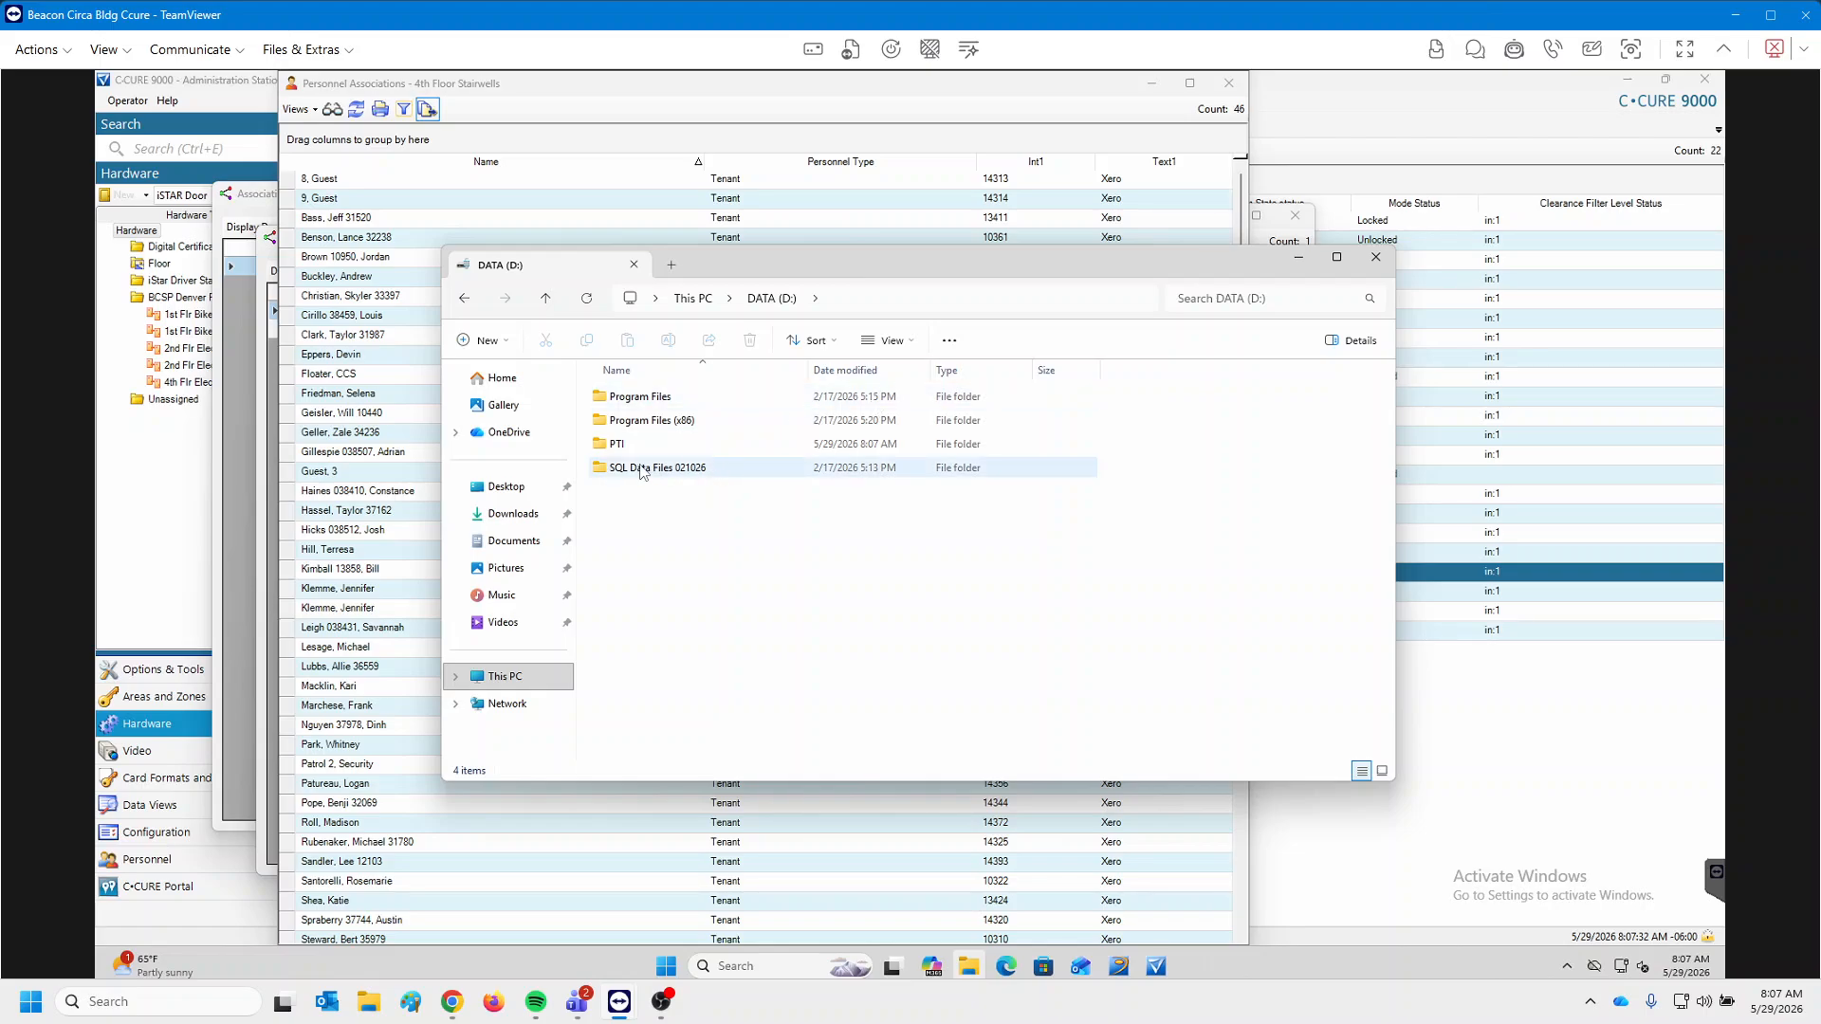
double_click(619, 444)
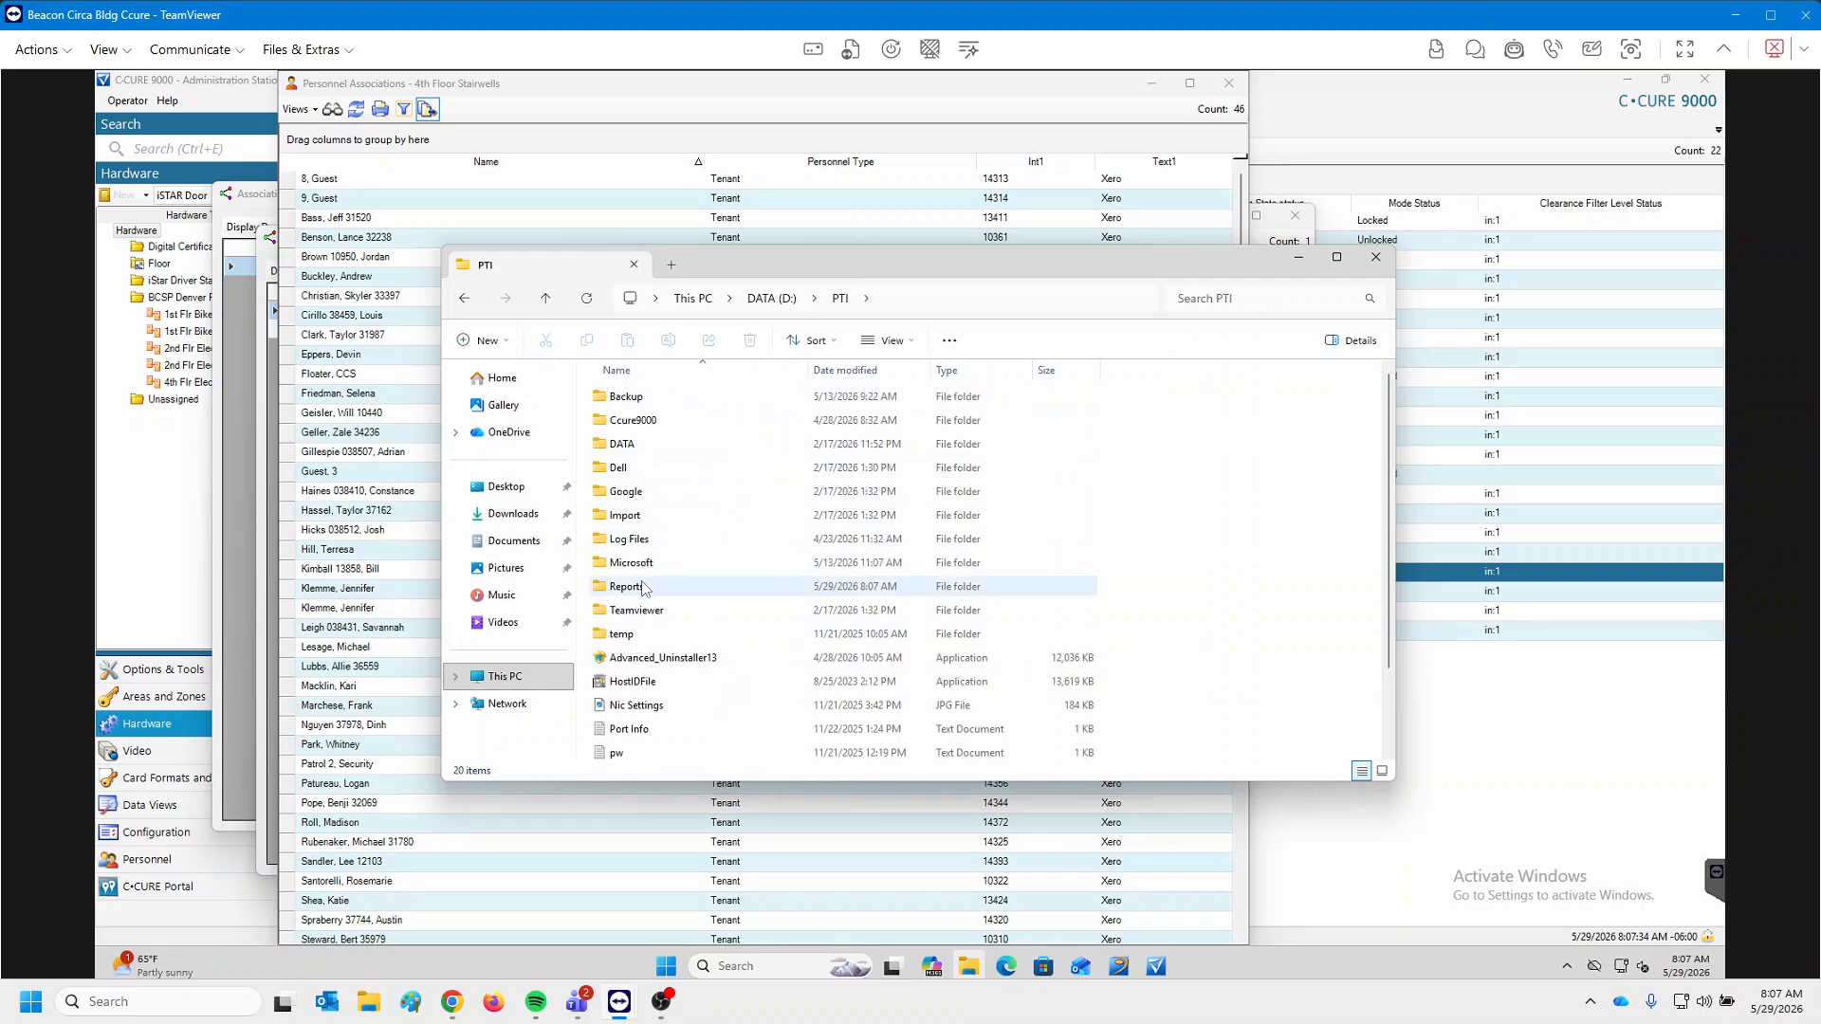
double_click(643, 588)
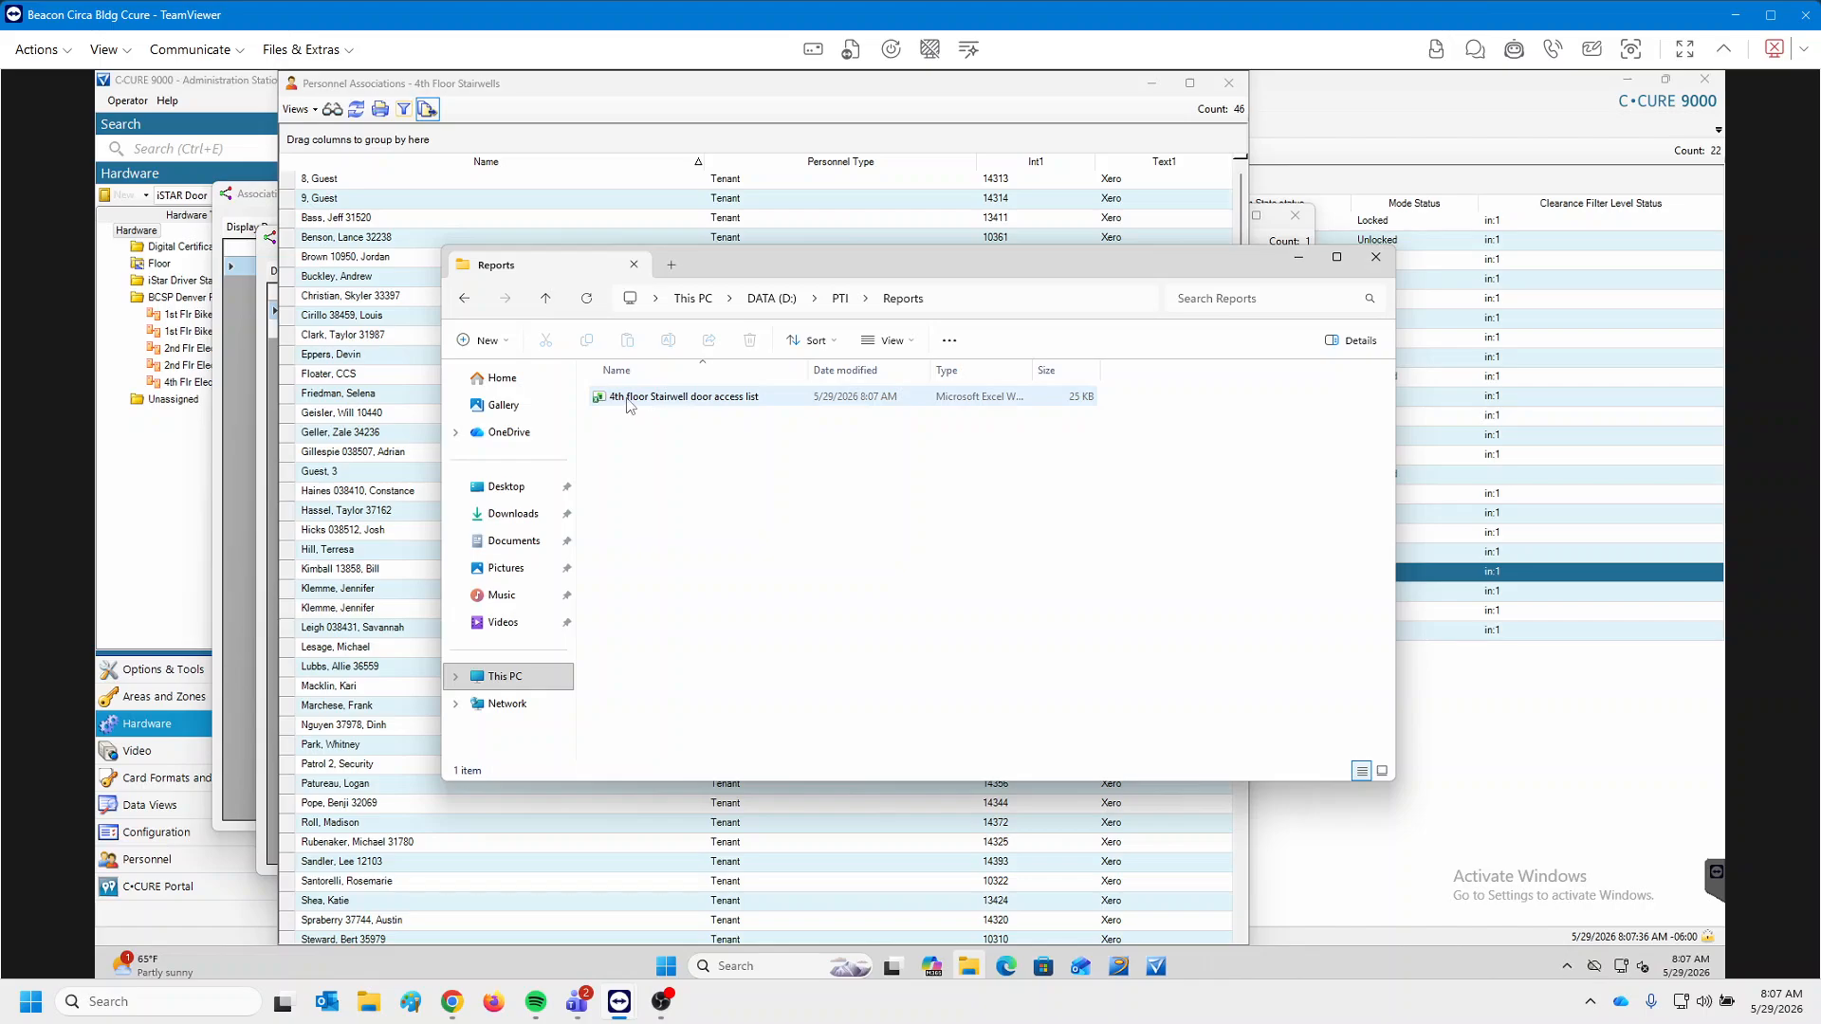
double_click(627, 400)
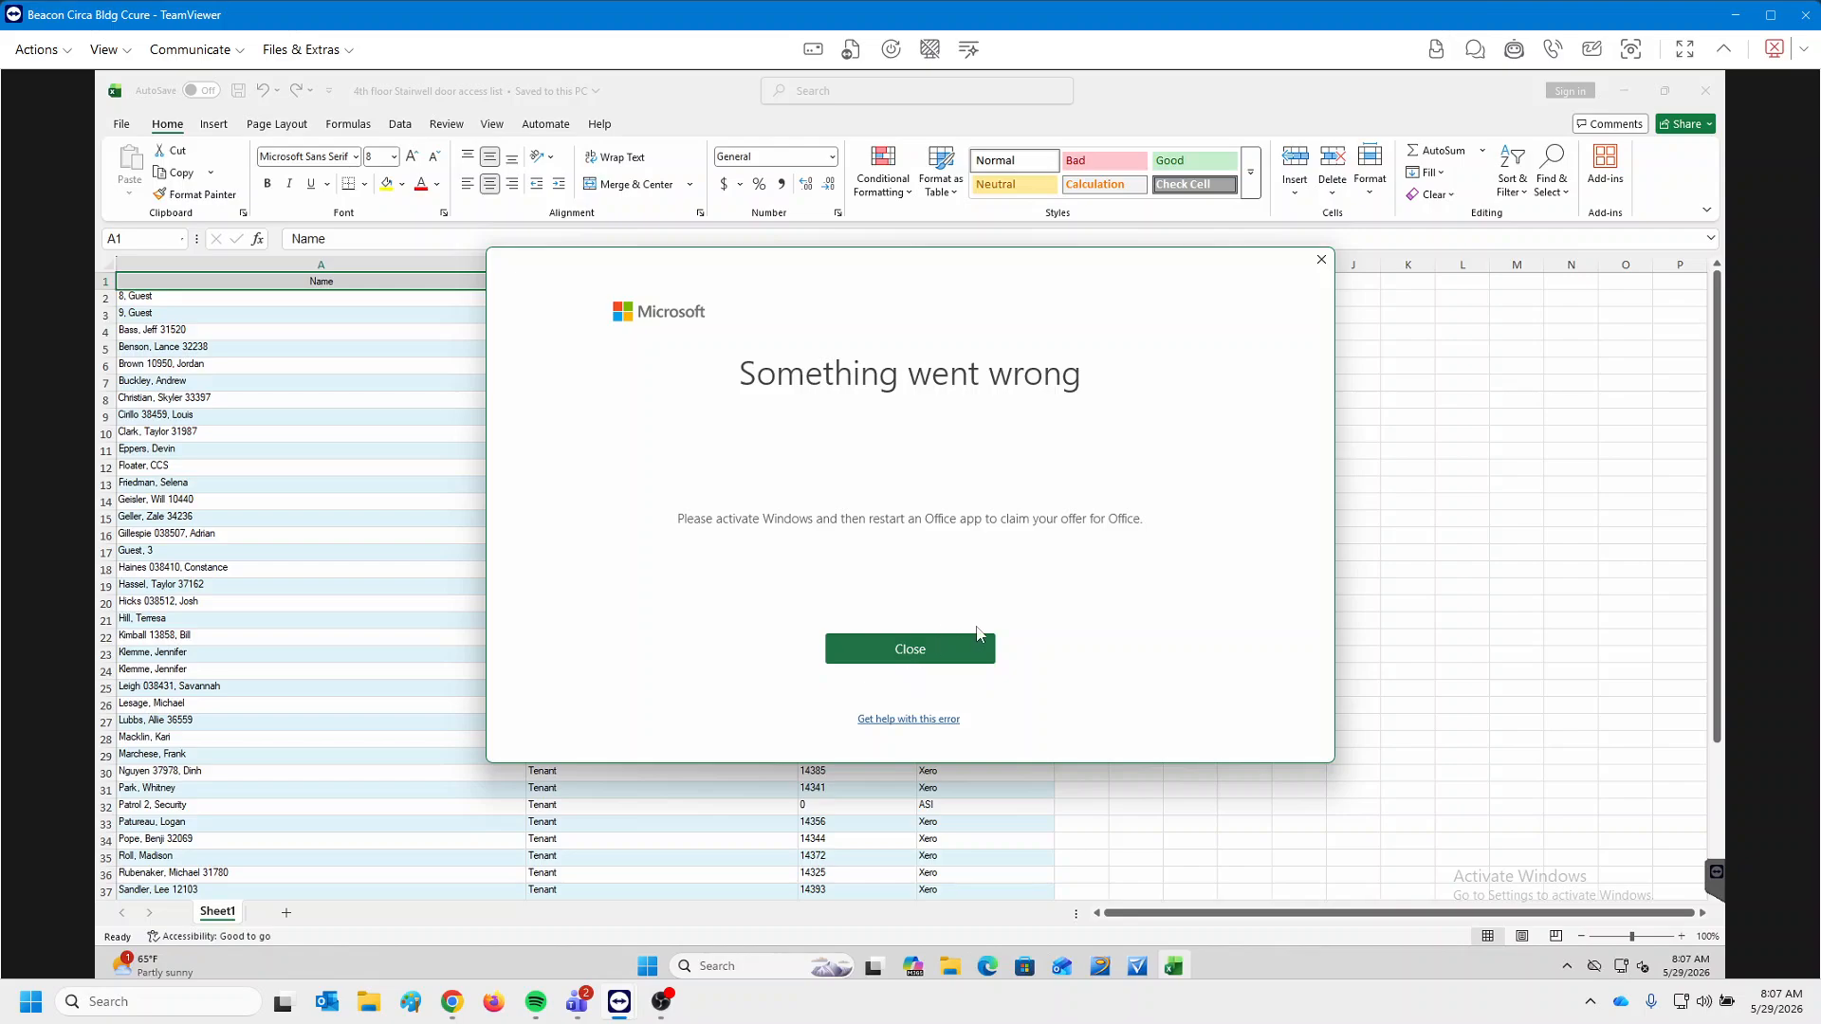
click(1321, 259)
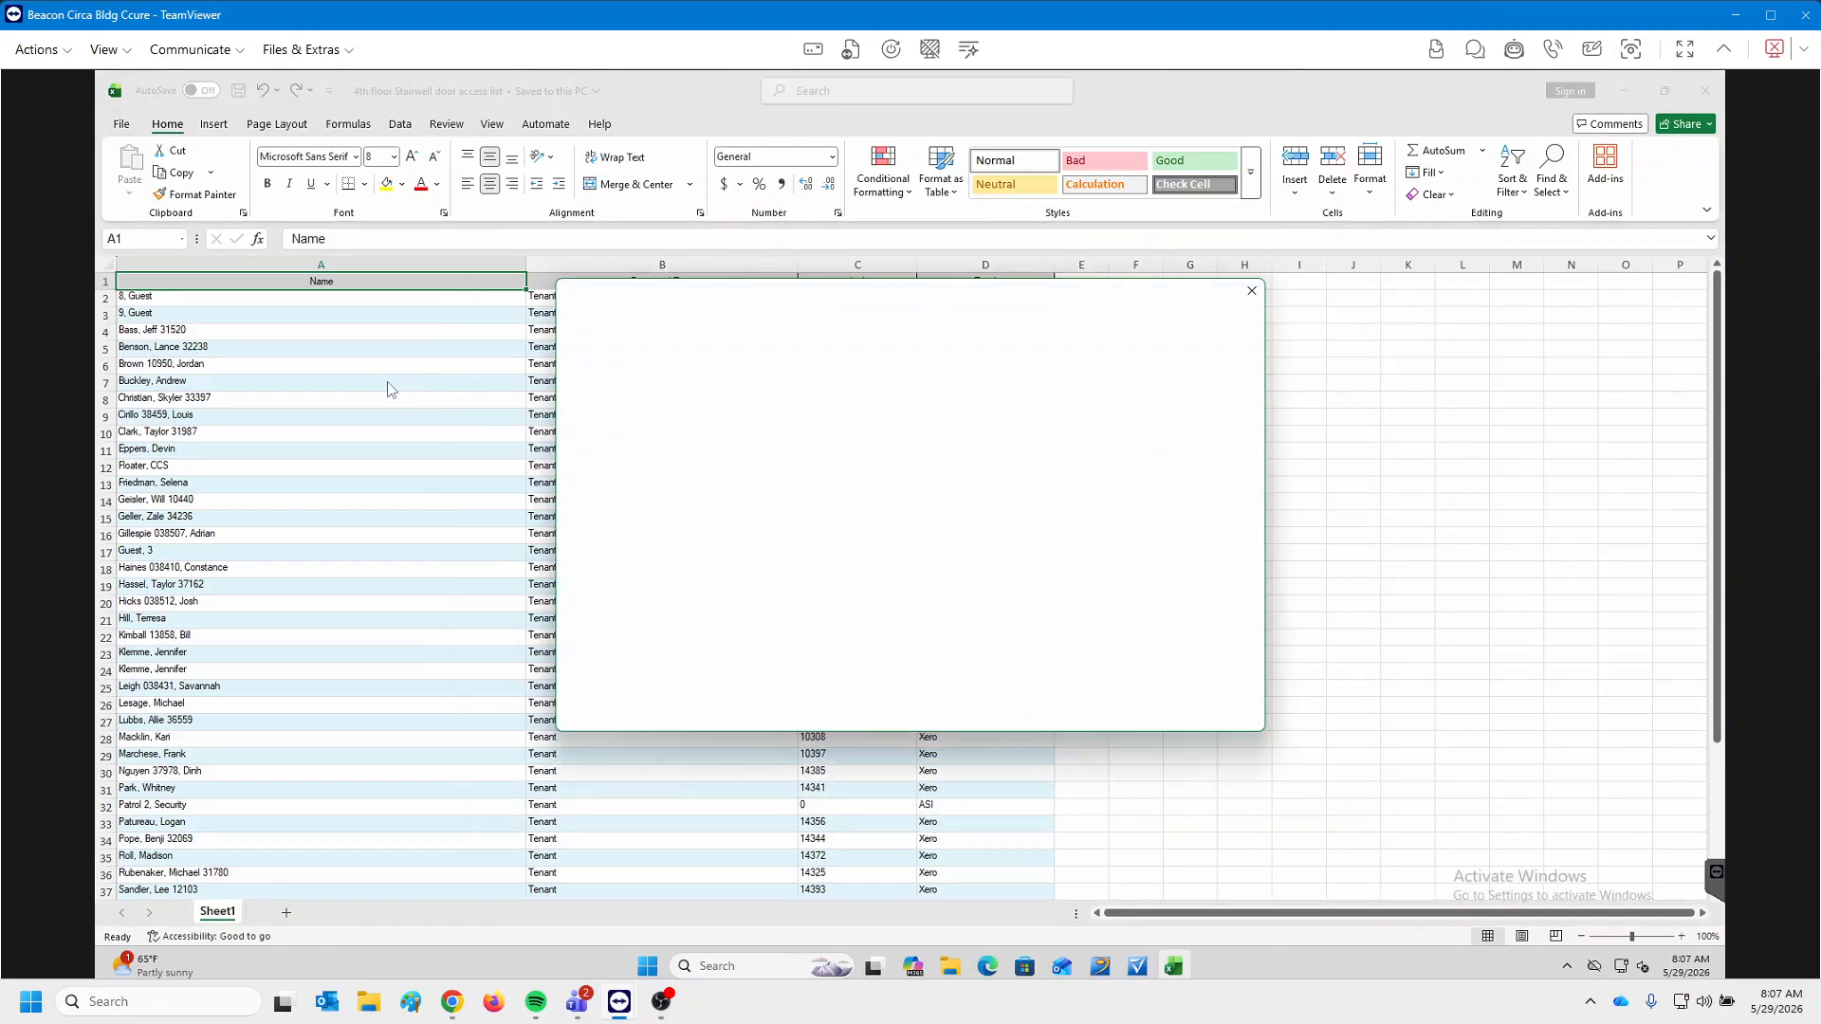
click(1252, 292)
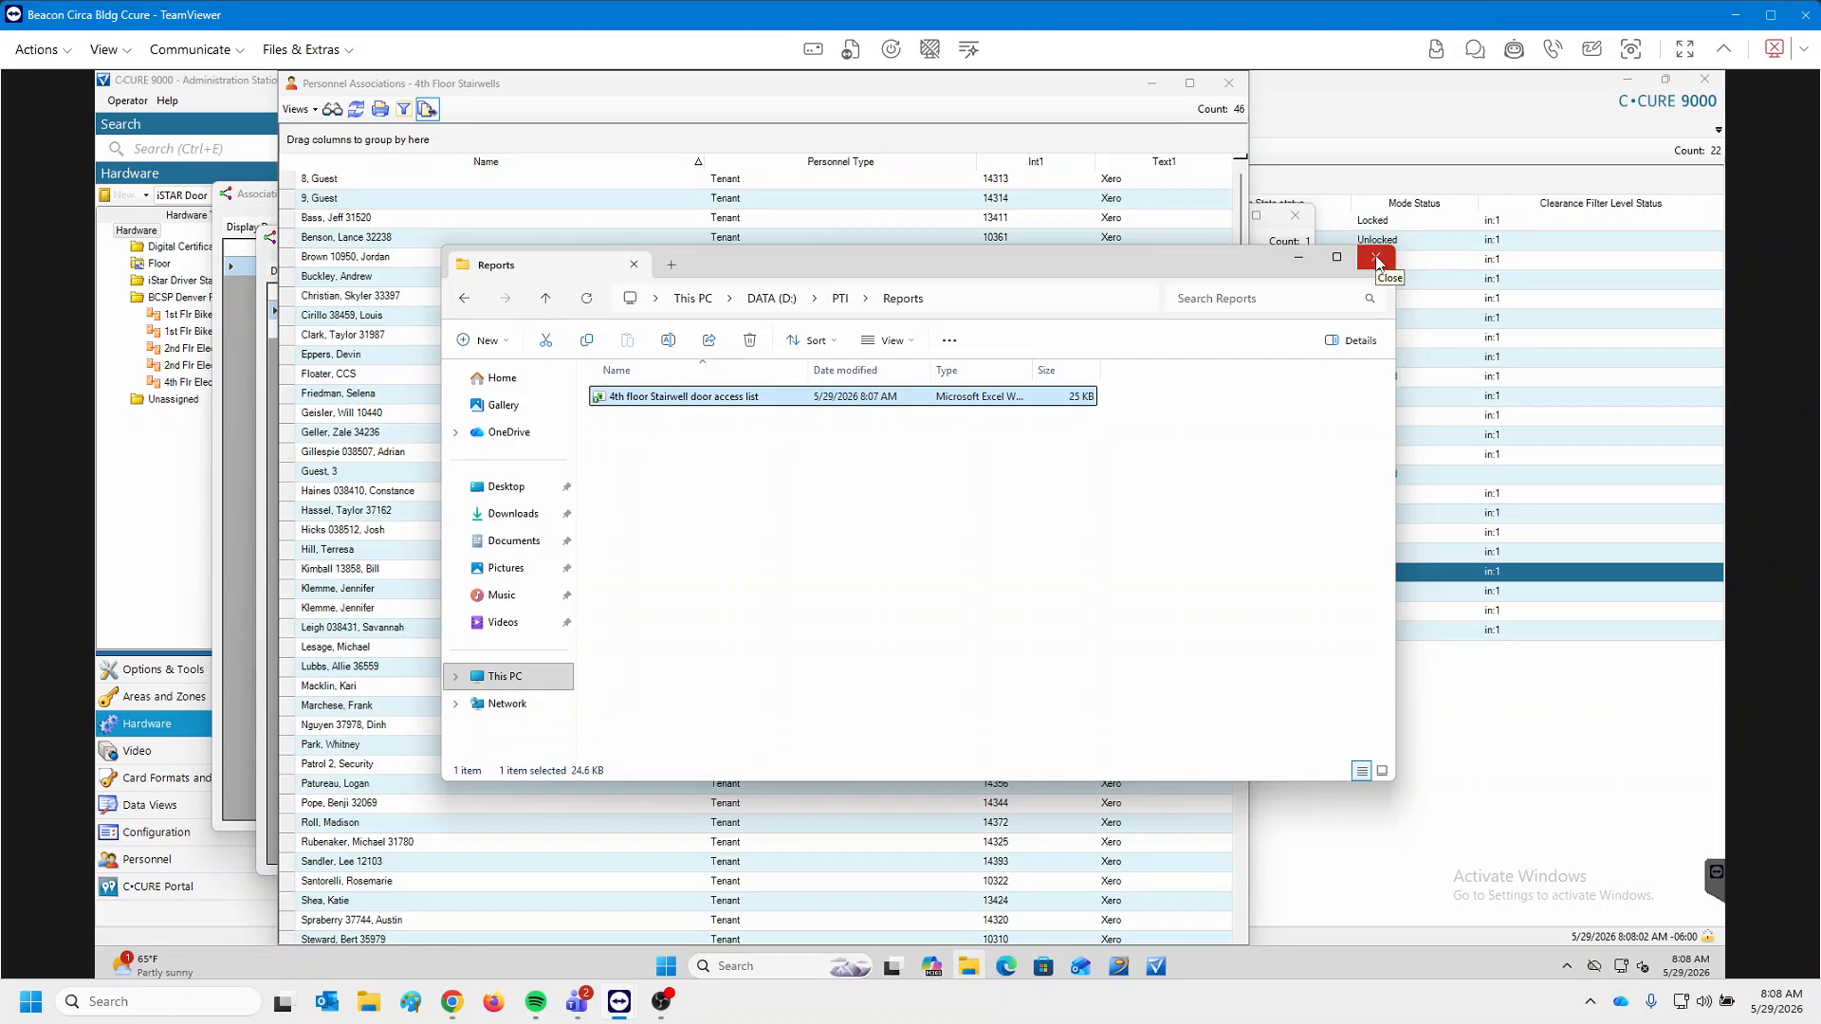
click(1081, 966)
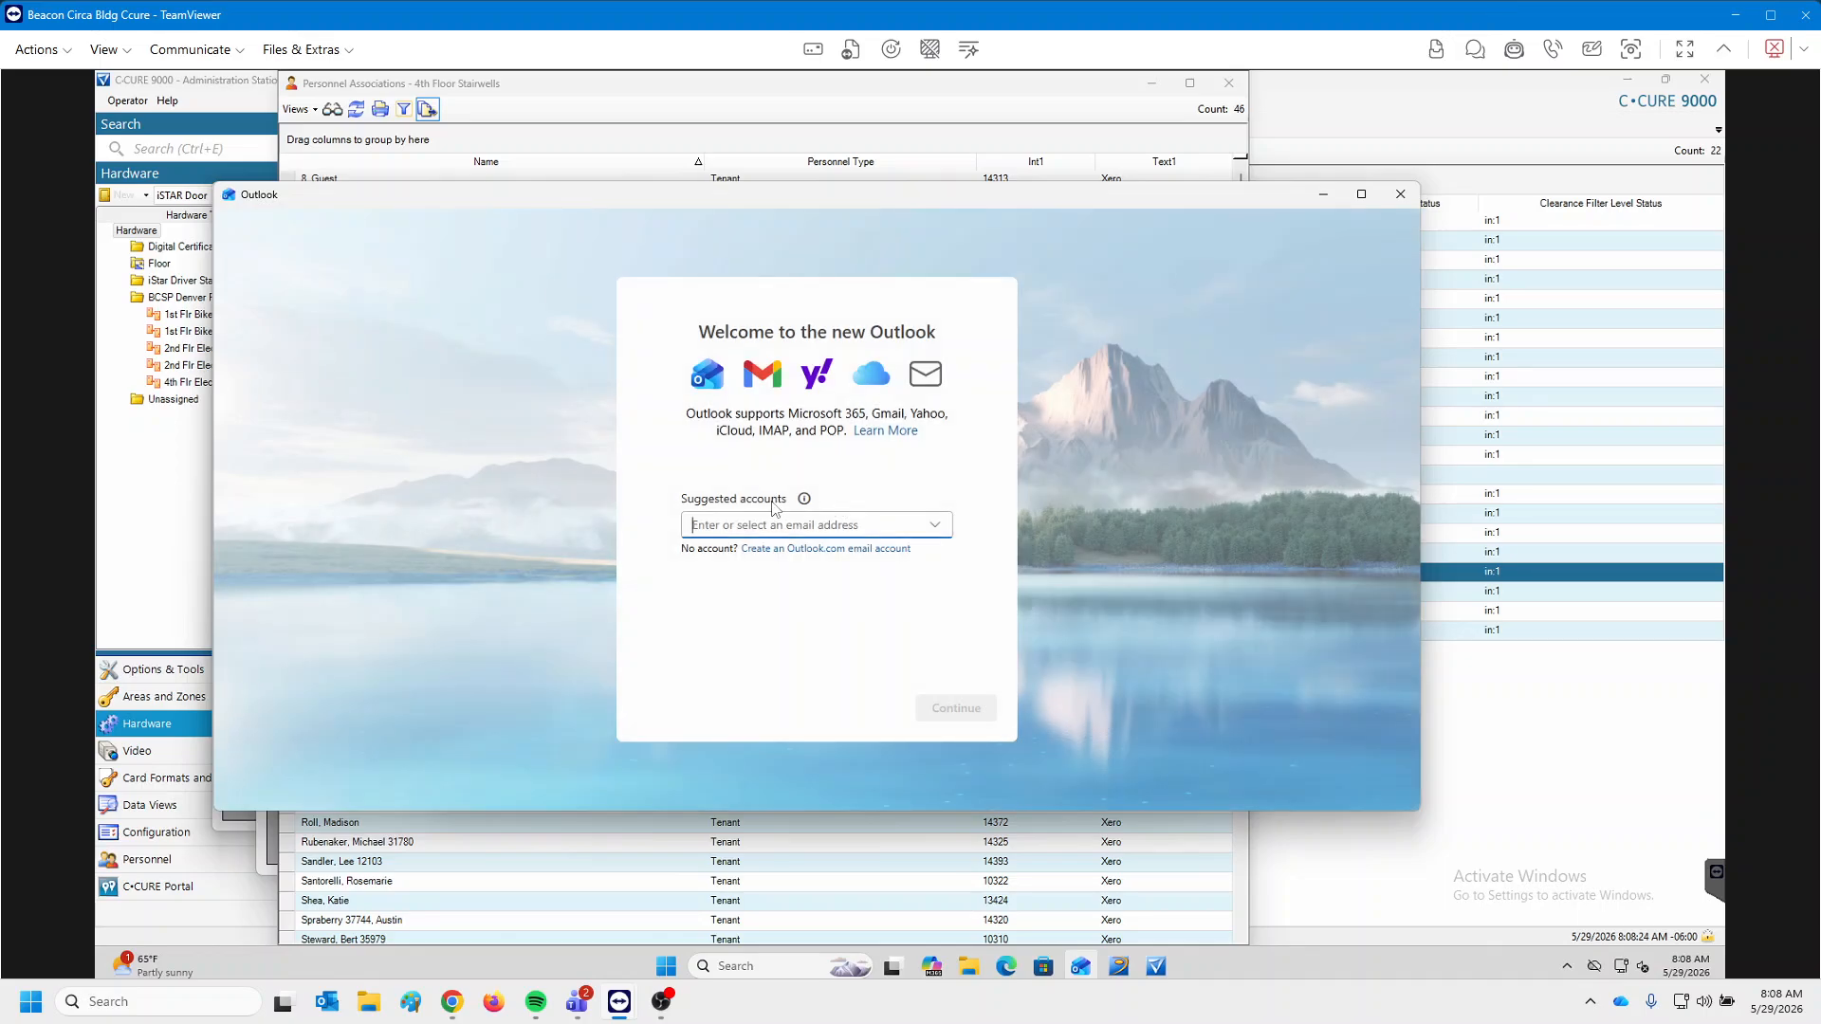
click(1400, 193)
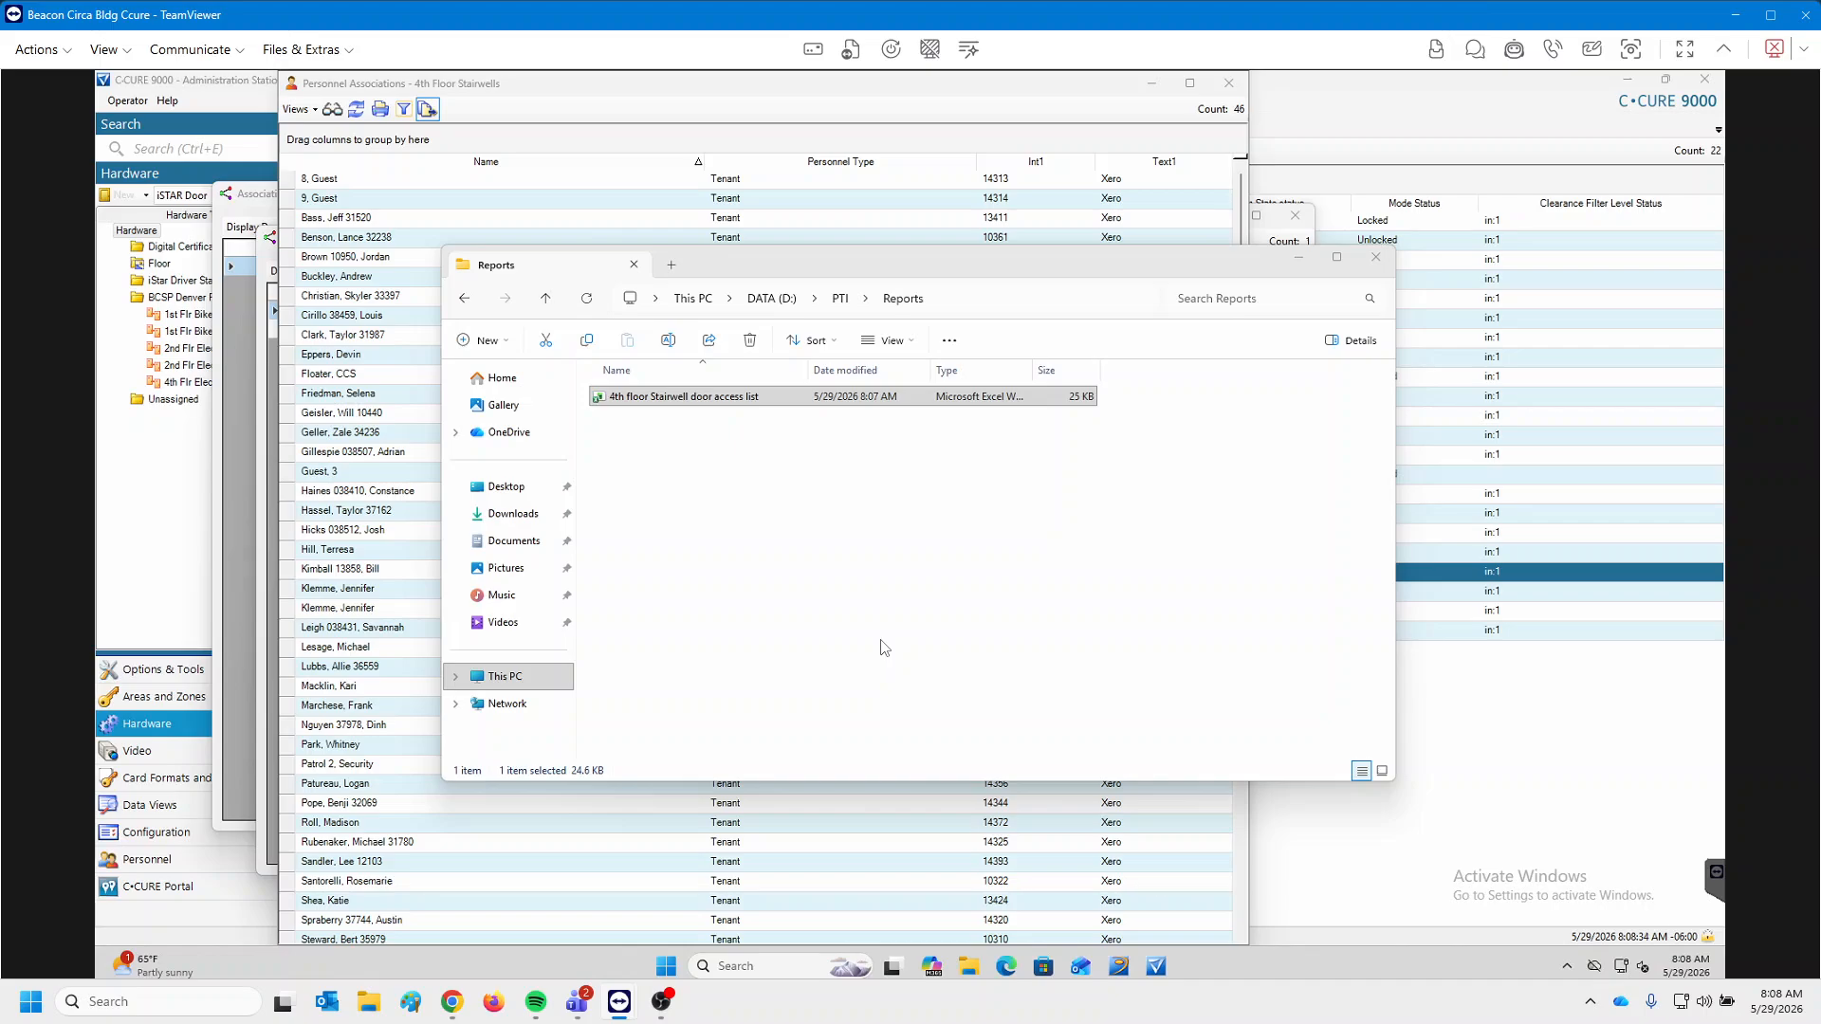
click(1006, 966)
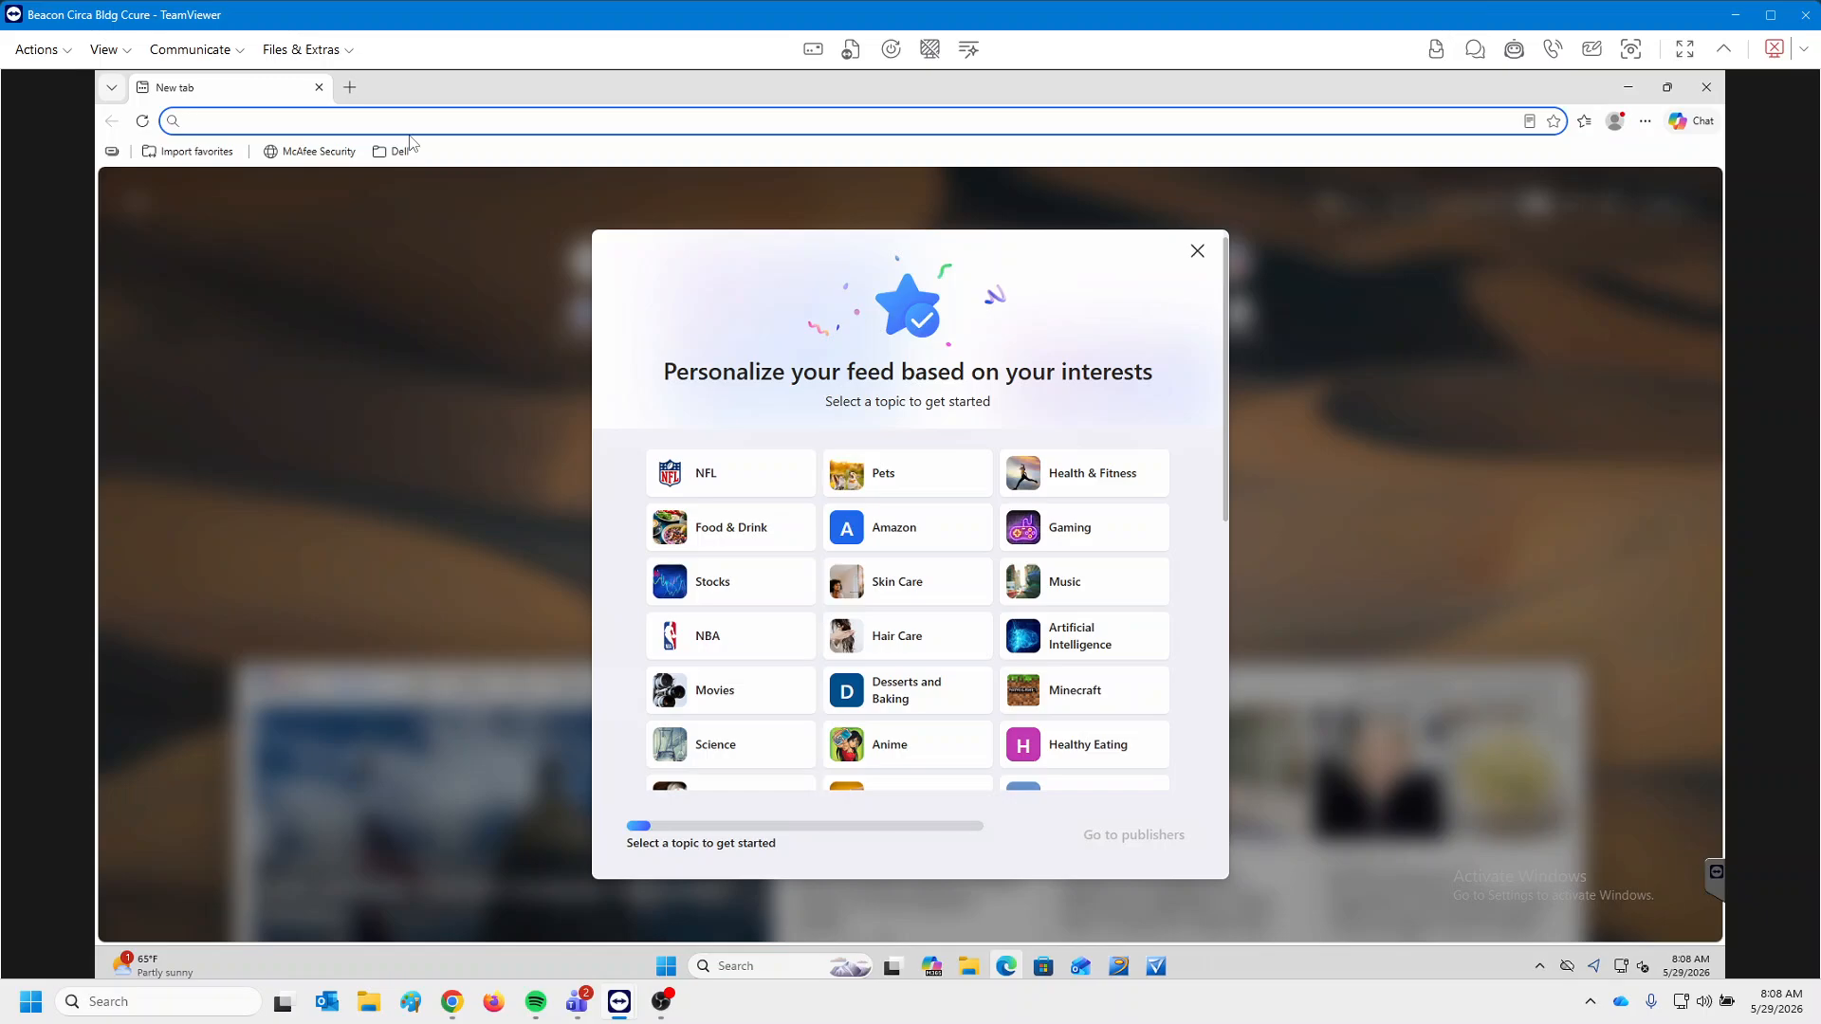
text(y)
key(BackSpace)
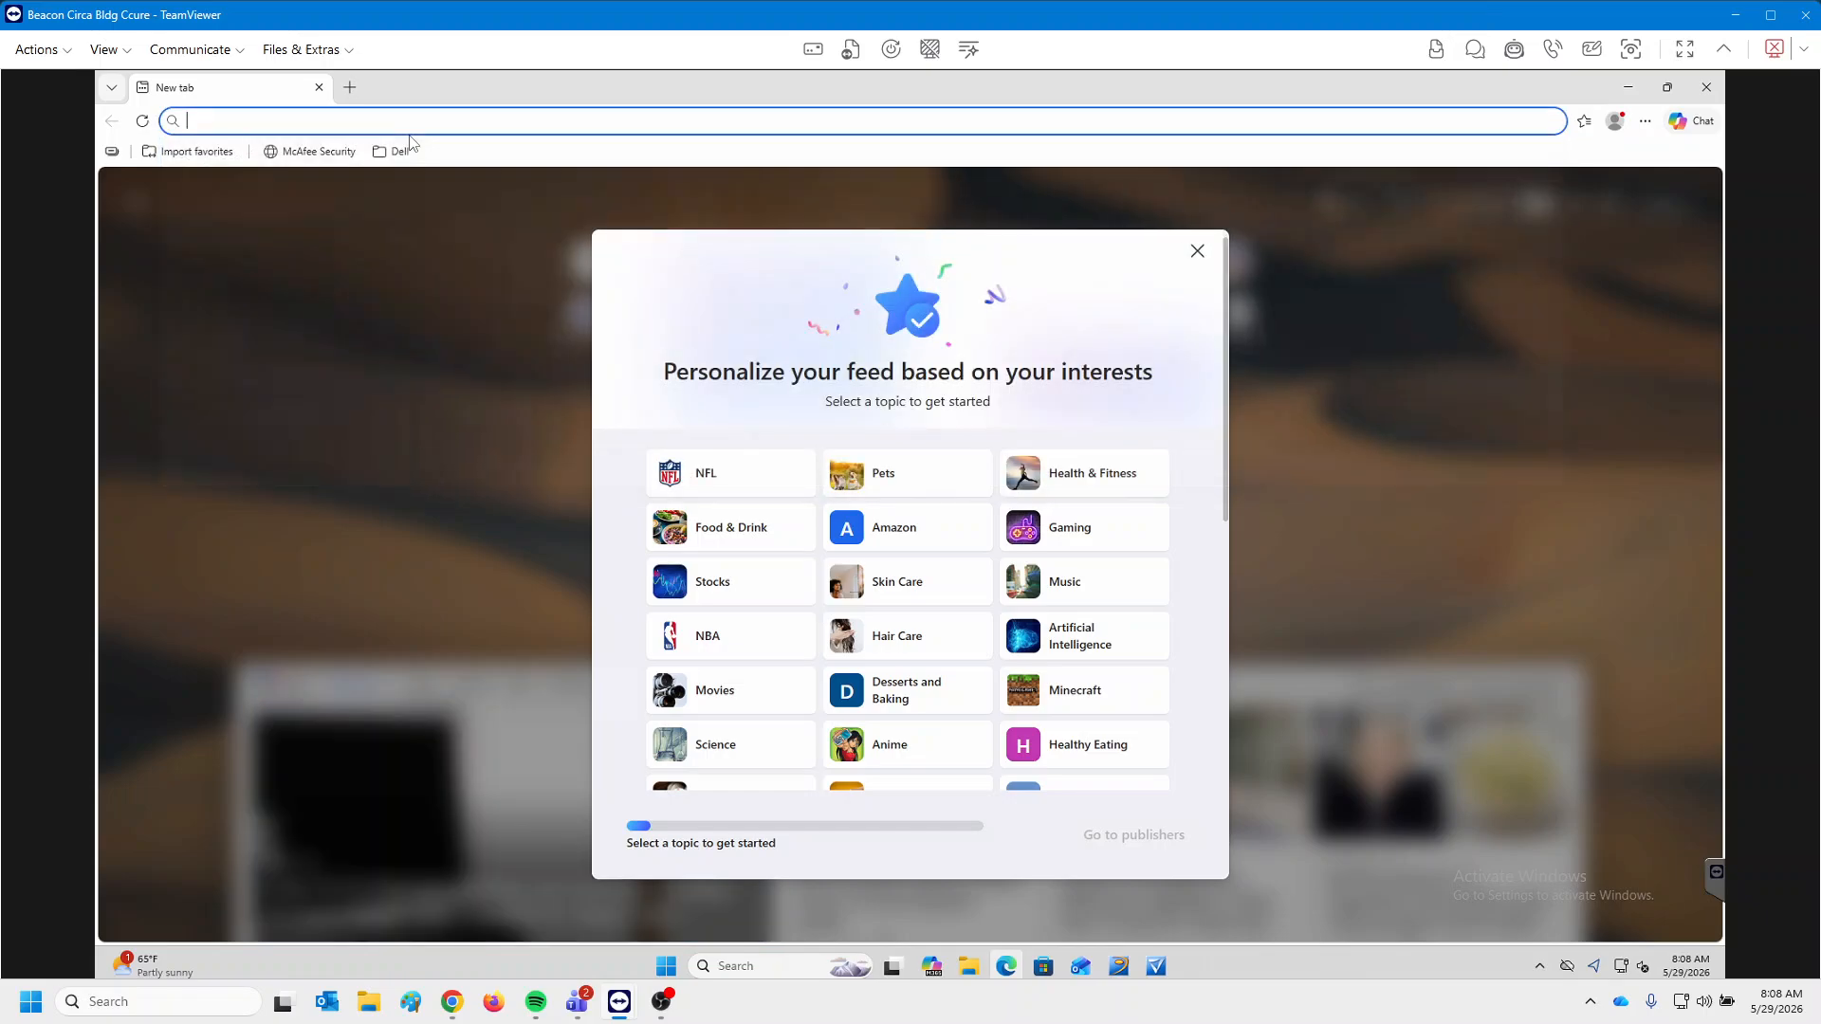
text(www.yahoo.com)
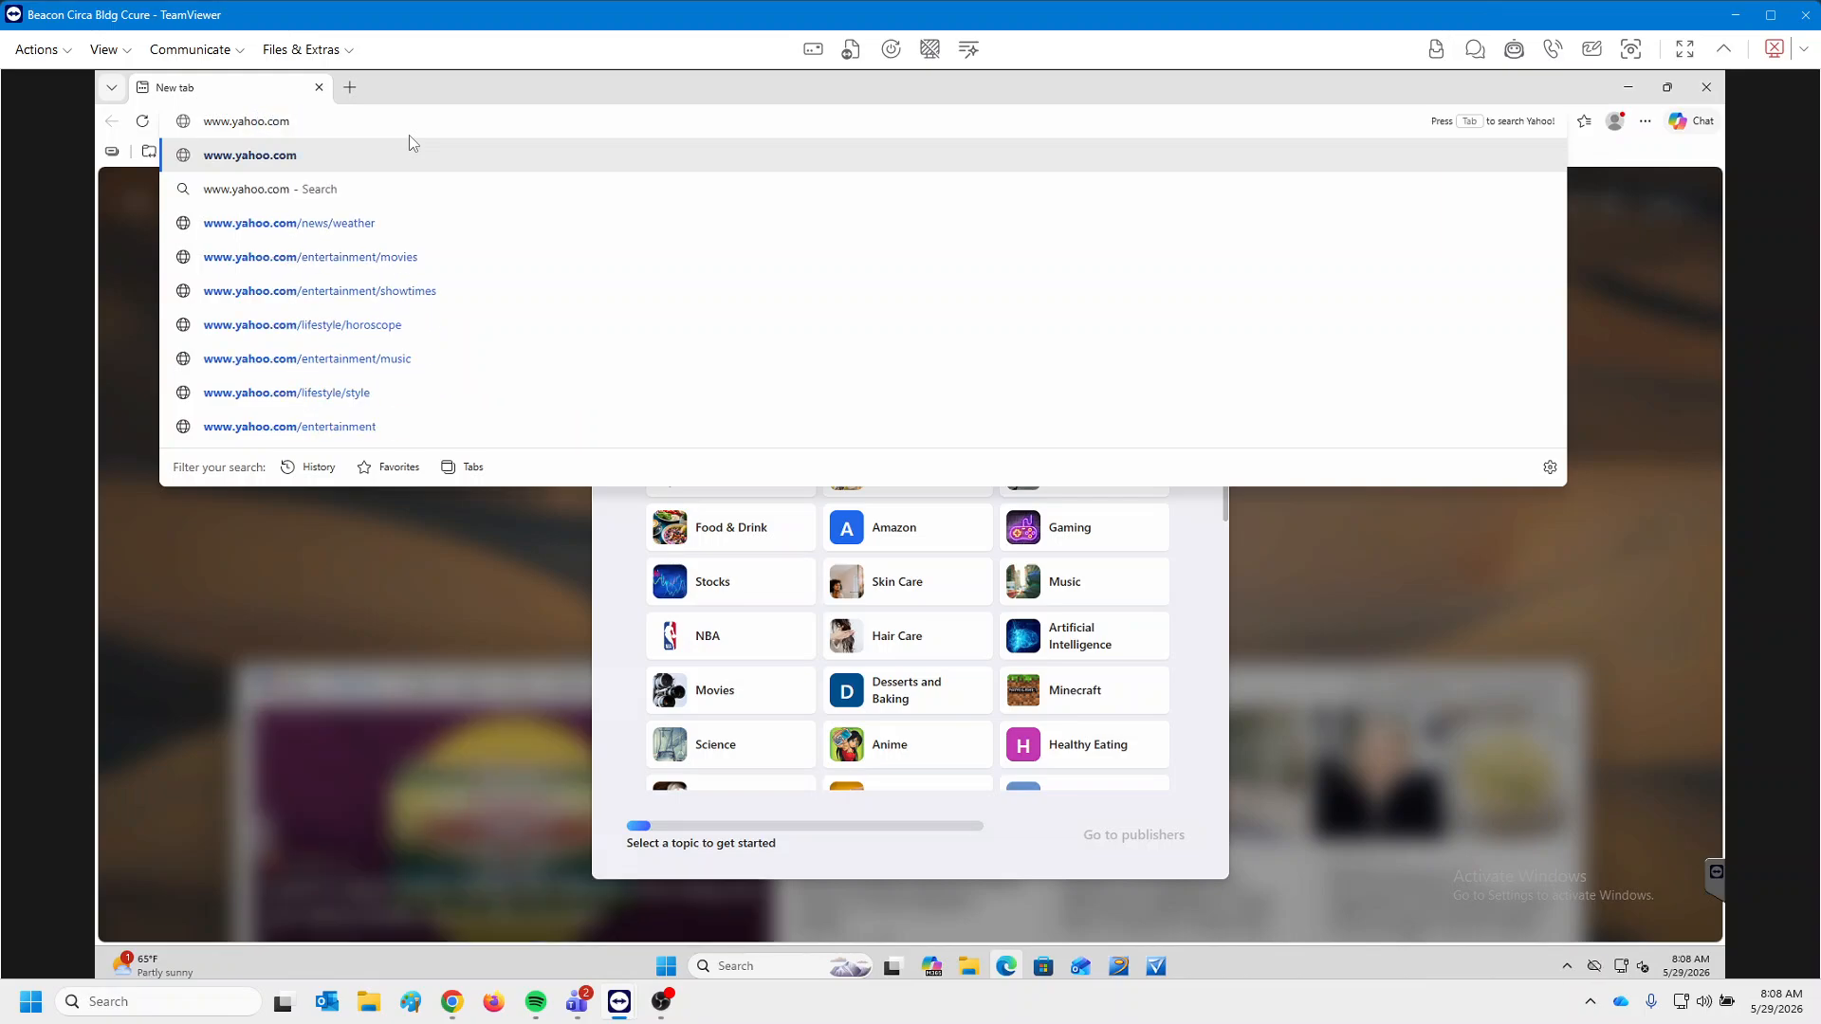
key(Return)
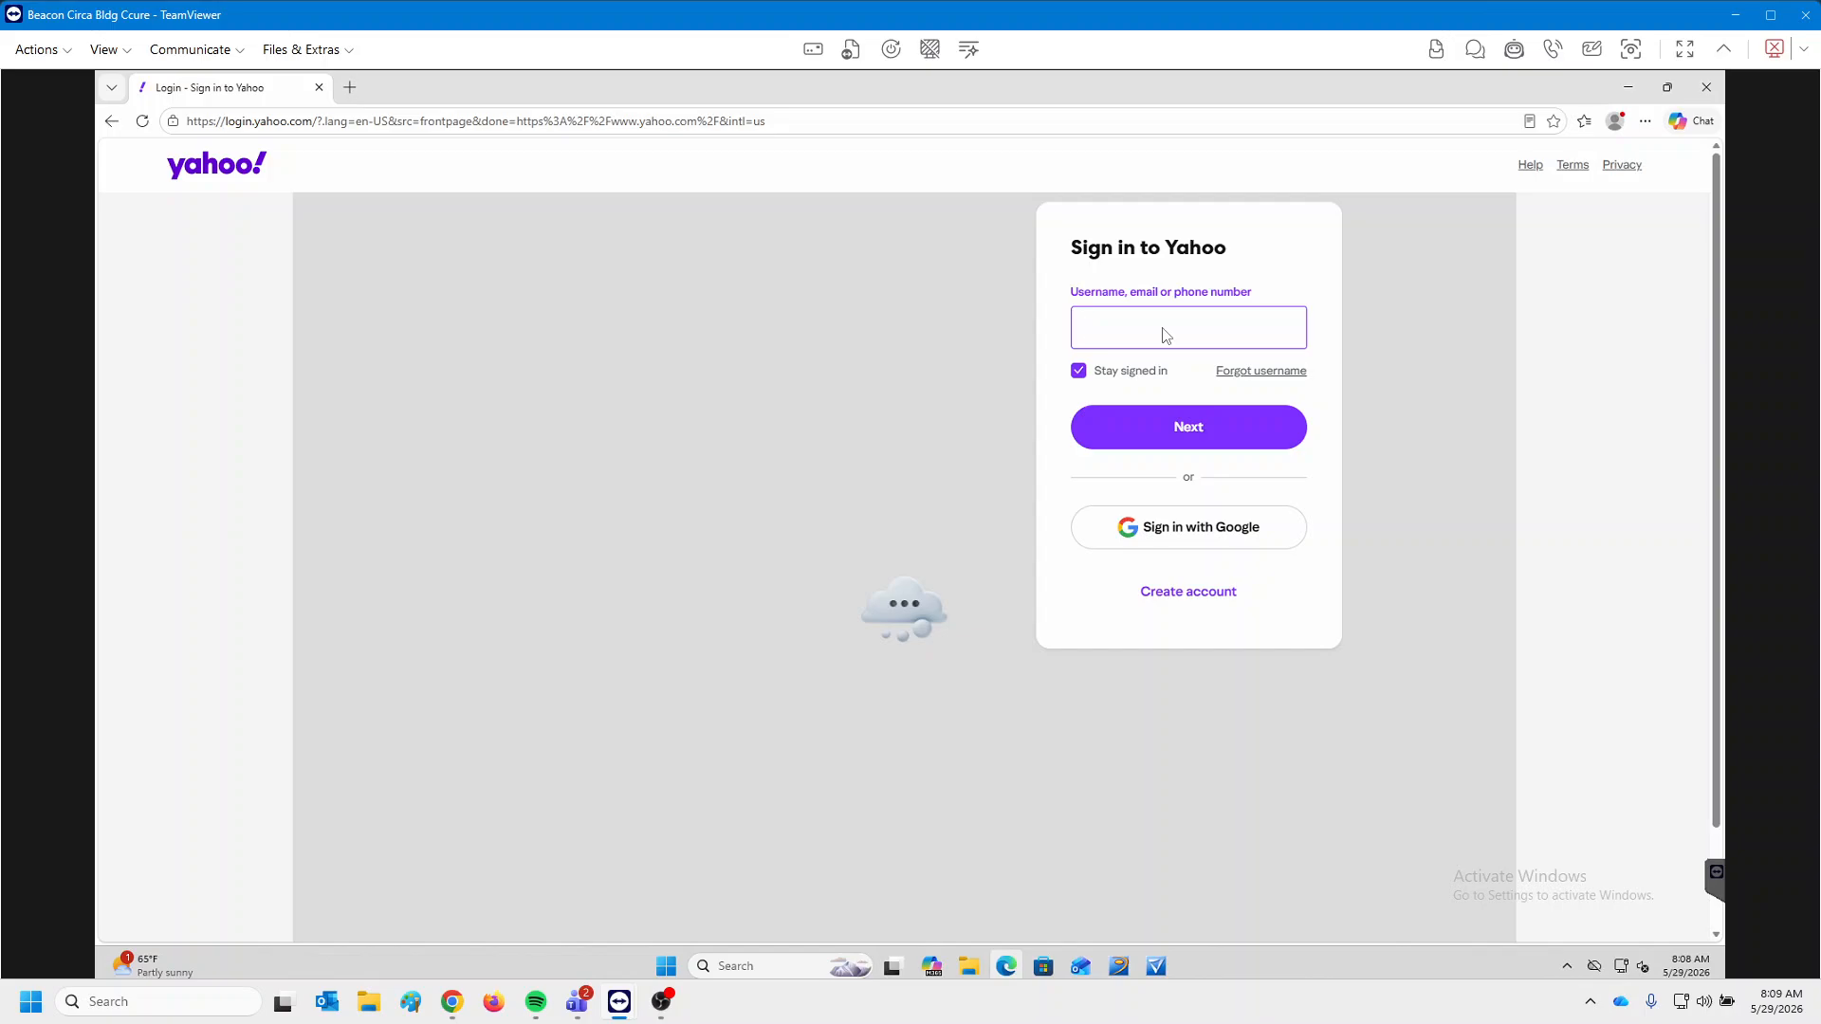
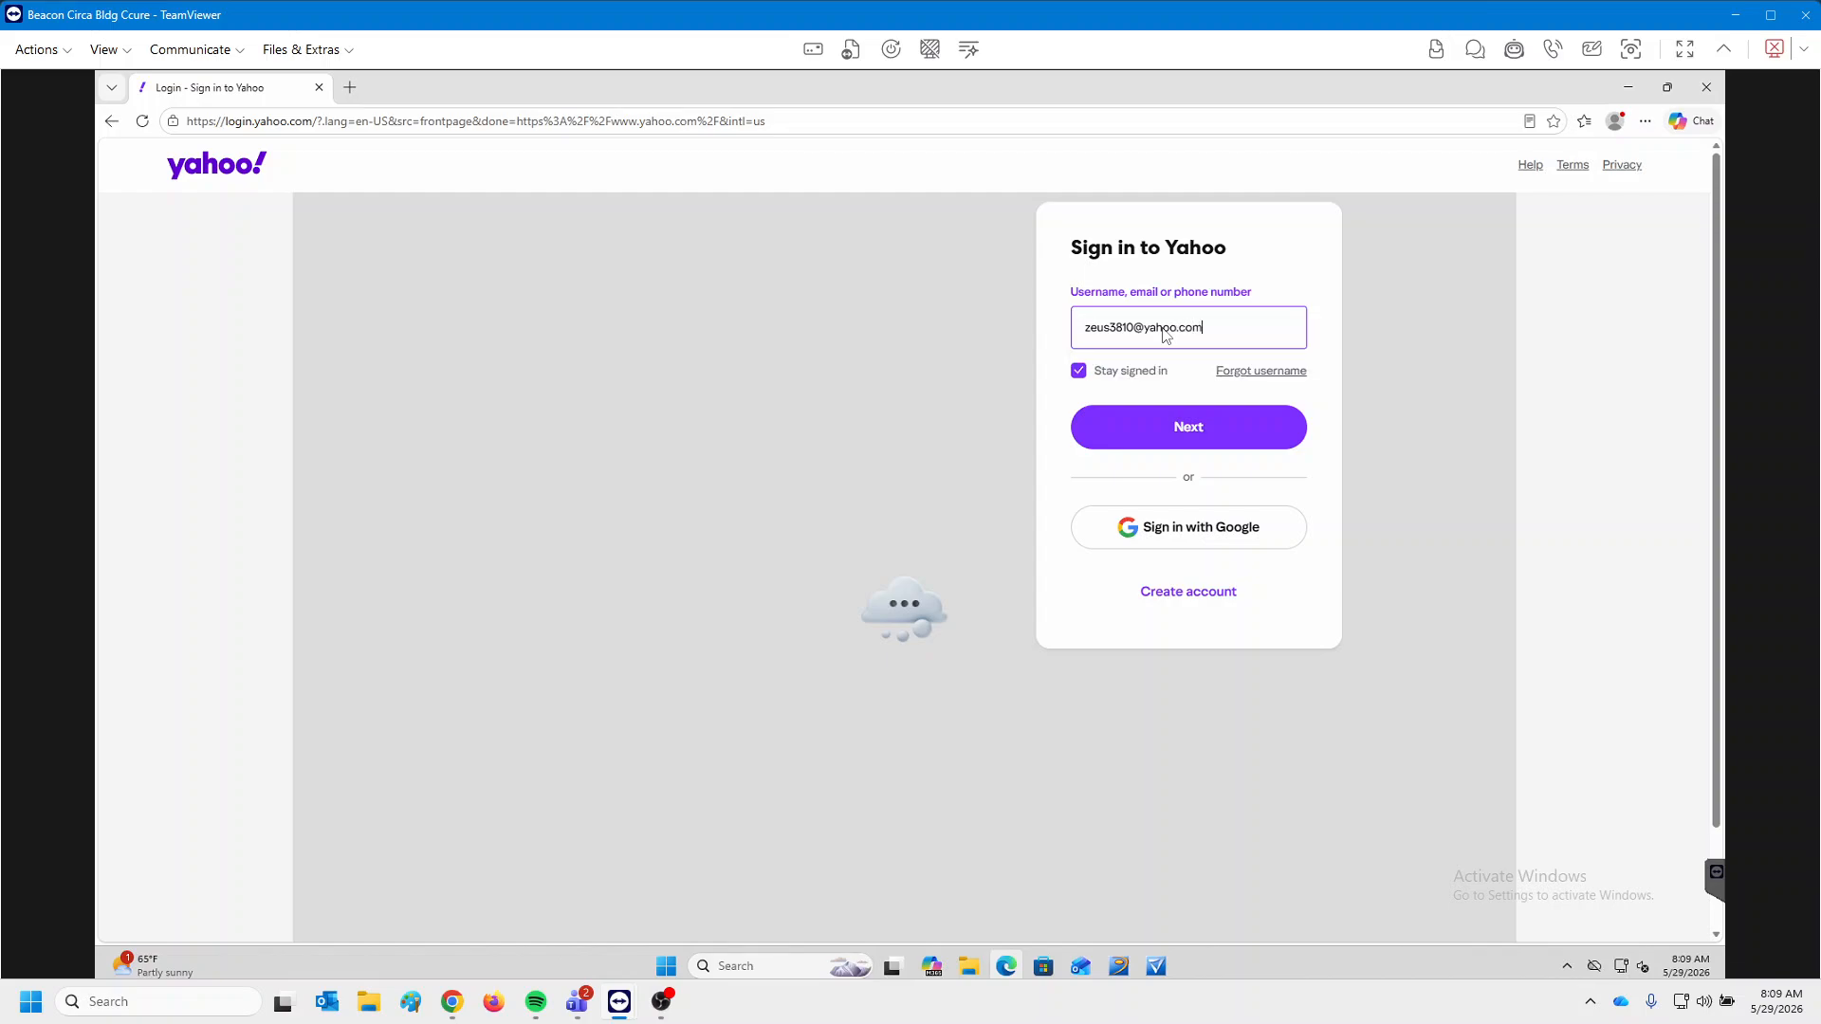
Sign in to Yahoo with the account's e-mail address and password.
key(Return)
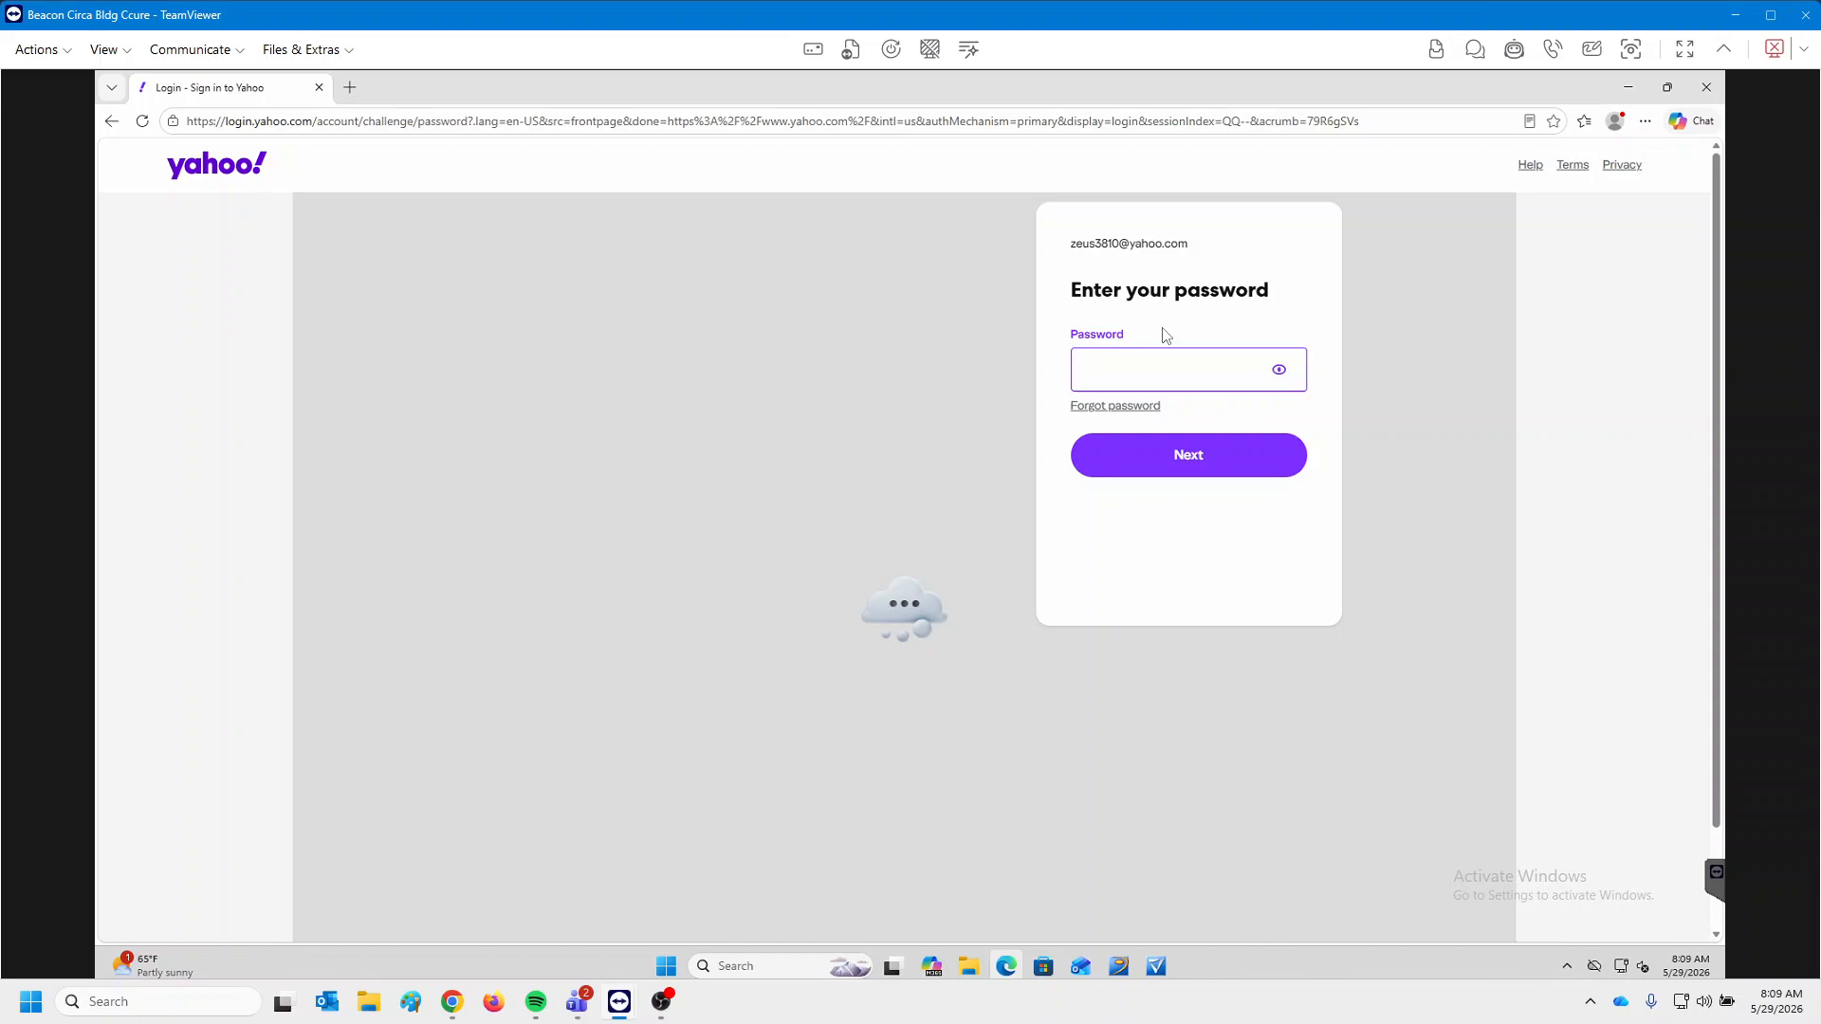
text(•••••••••)
key(Return)
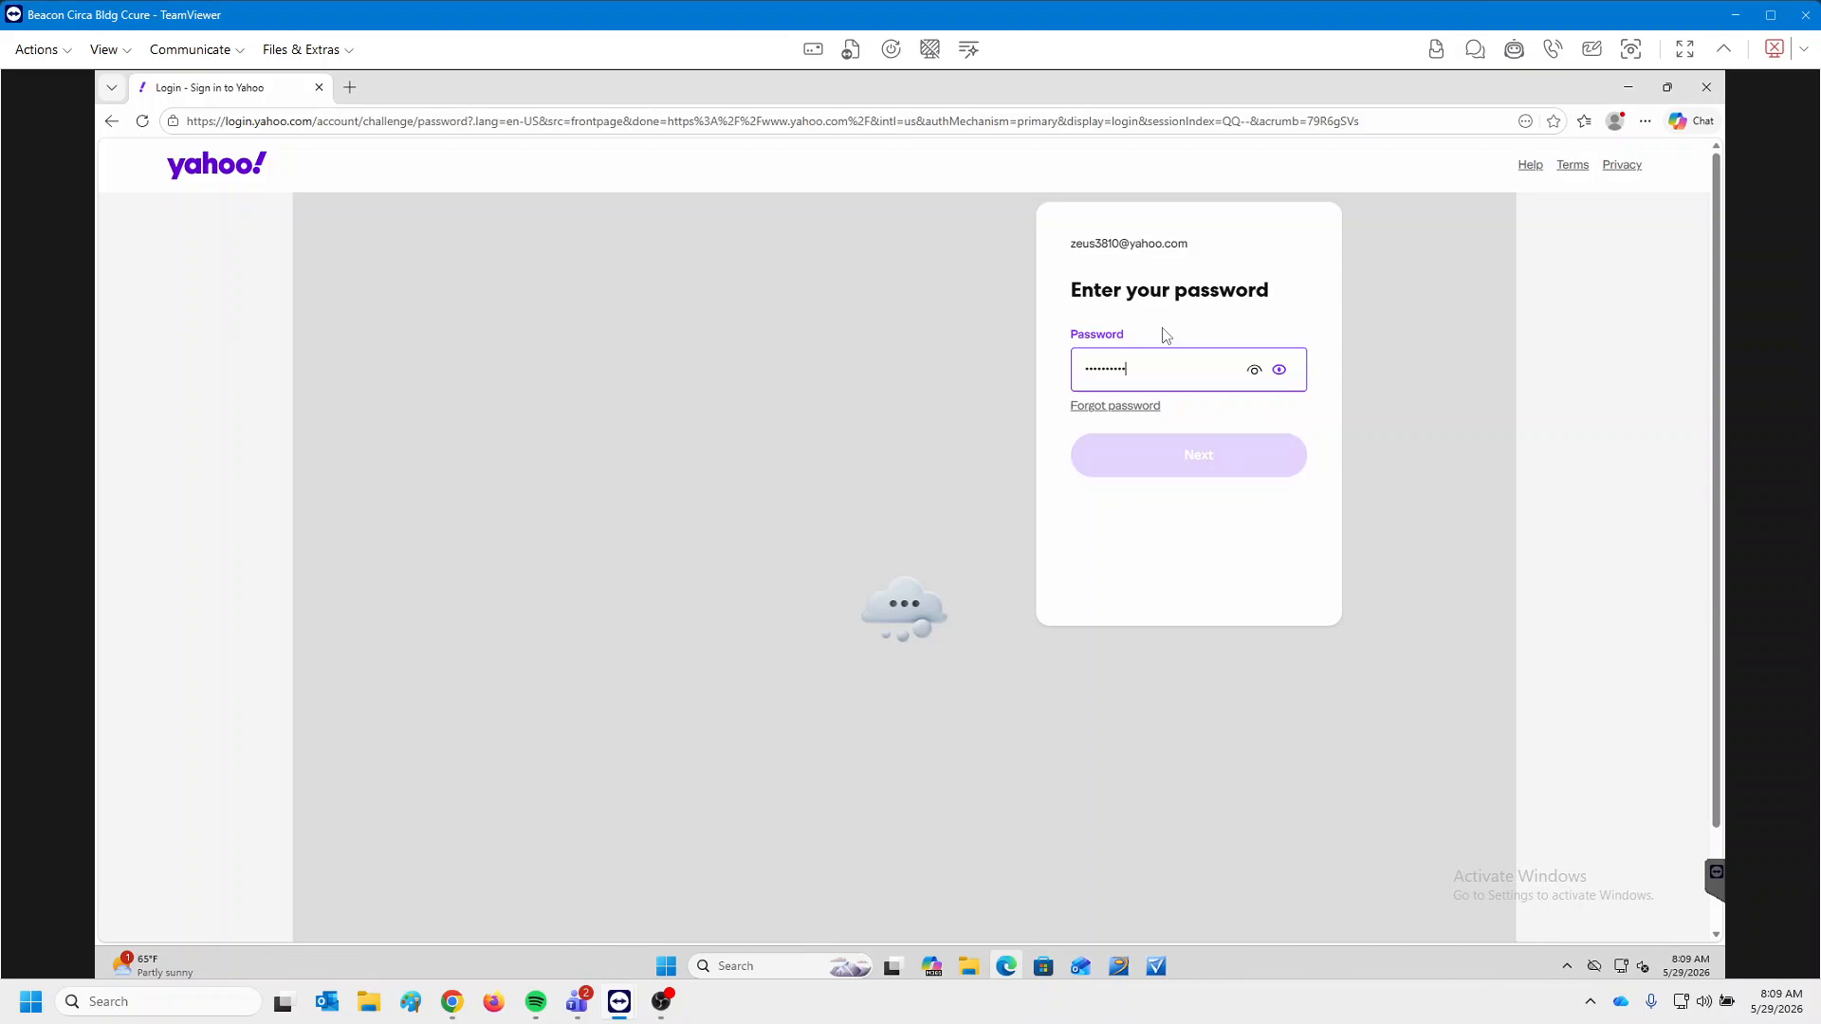
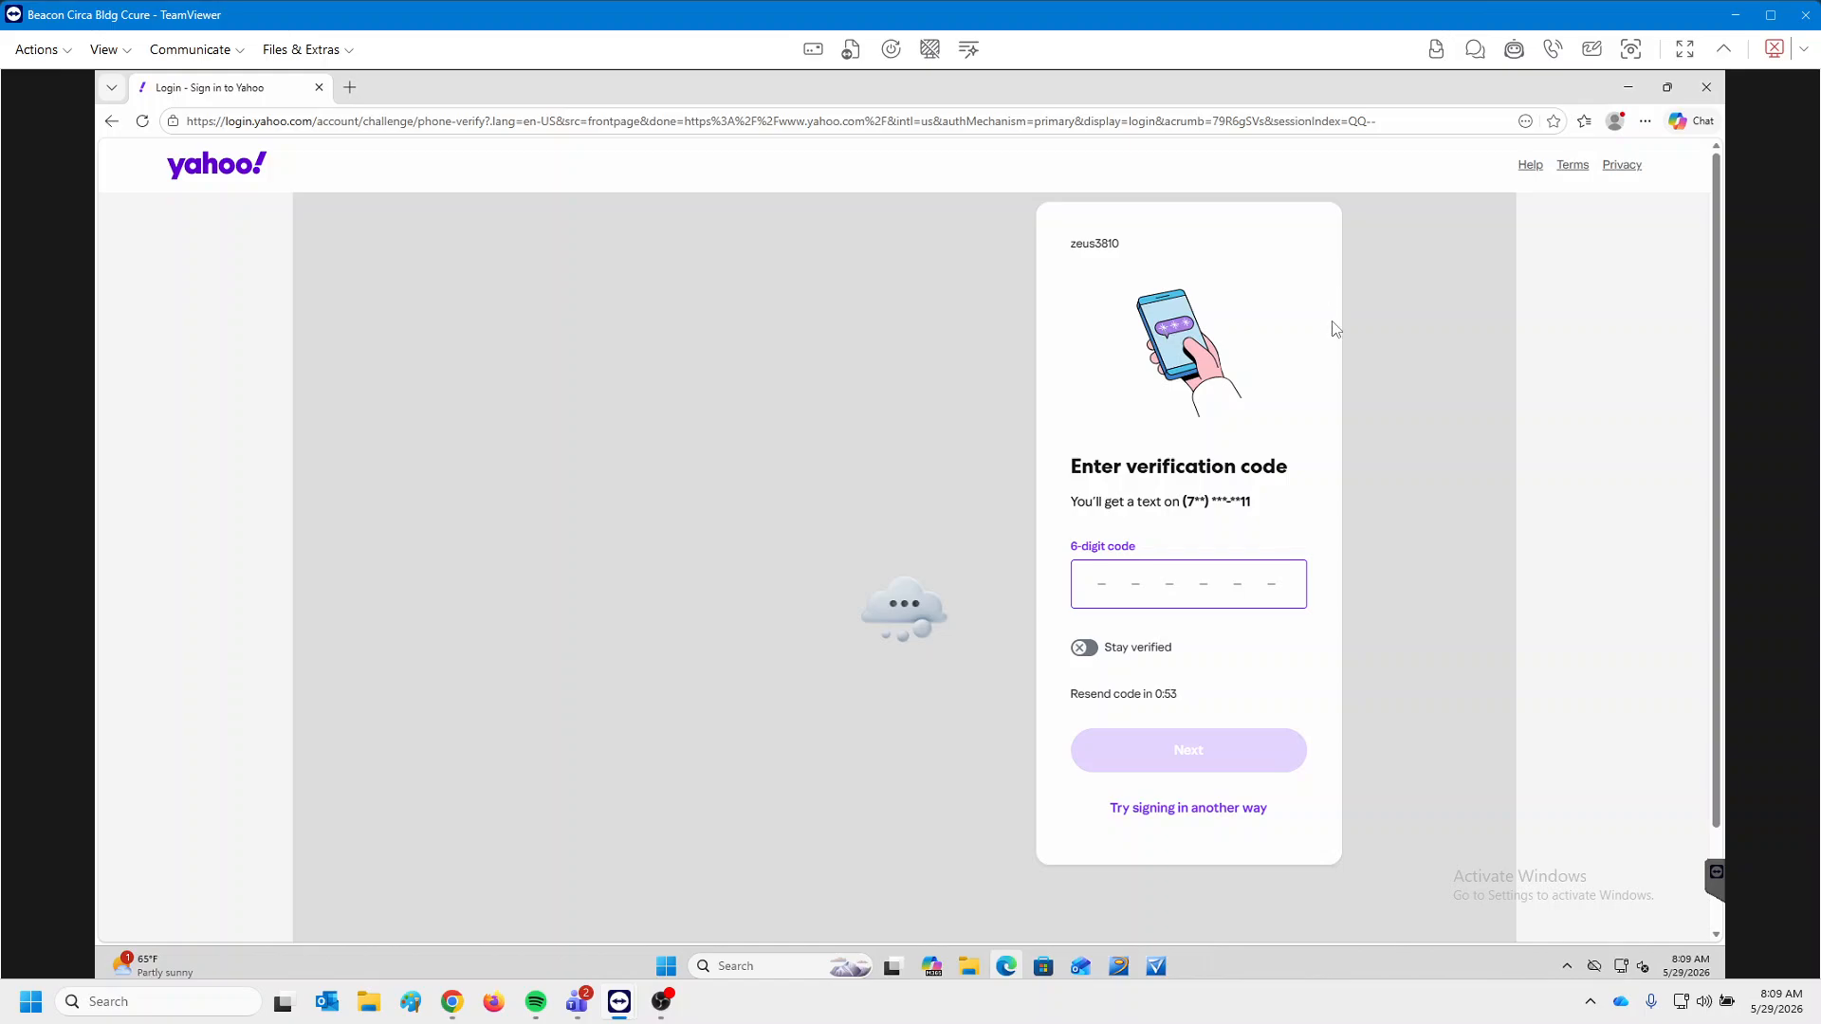
Enter the first digit of the texted verification code on the Yahoo sign-in page.
text(9)
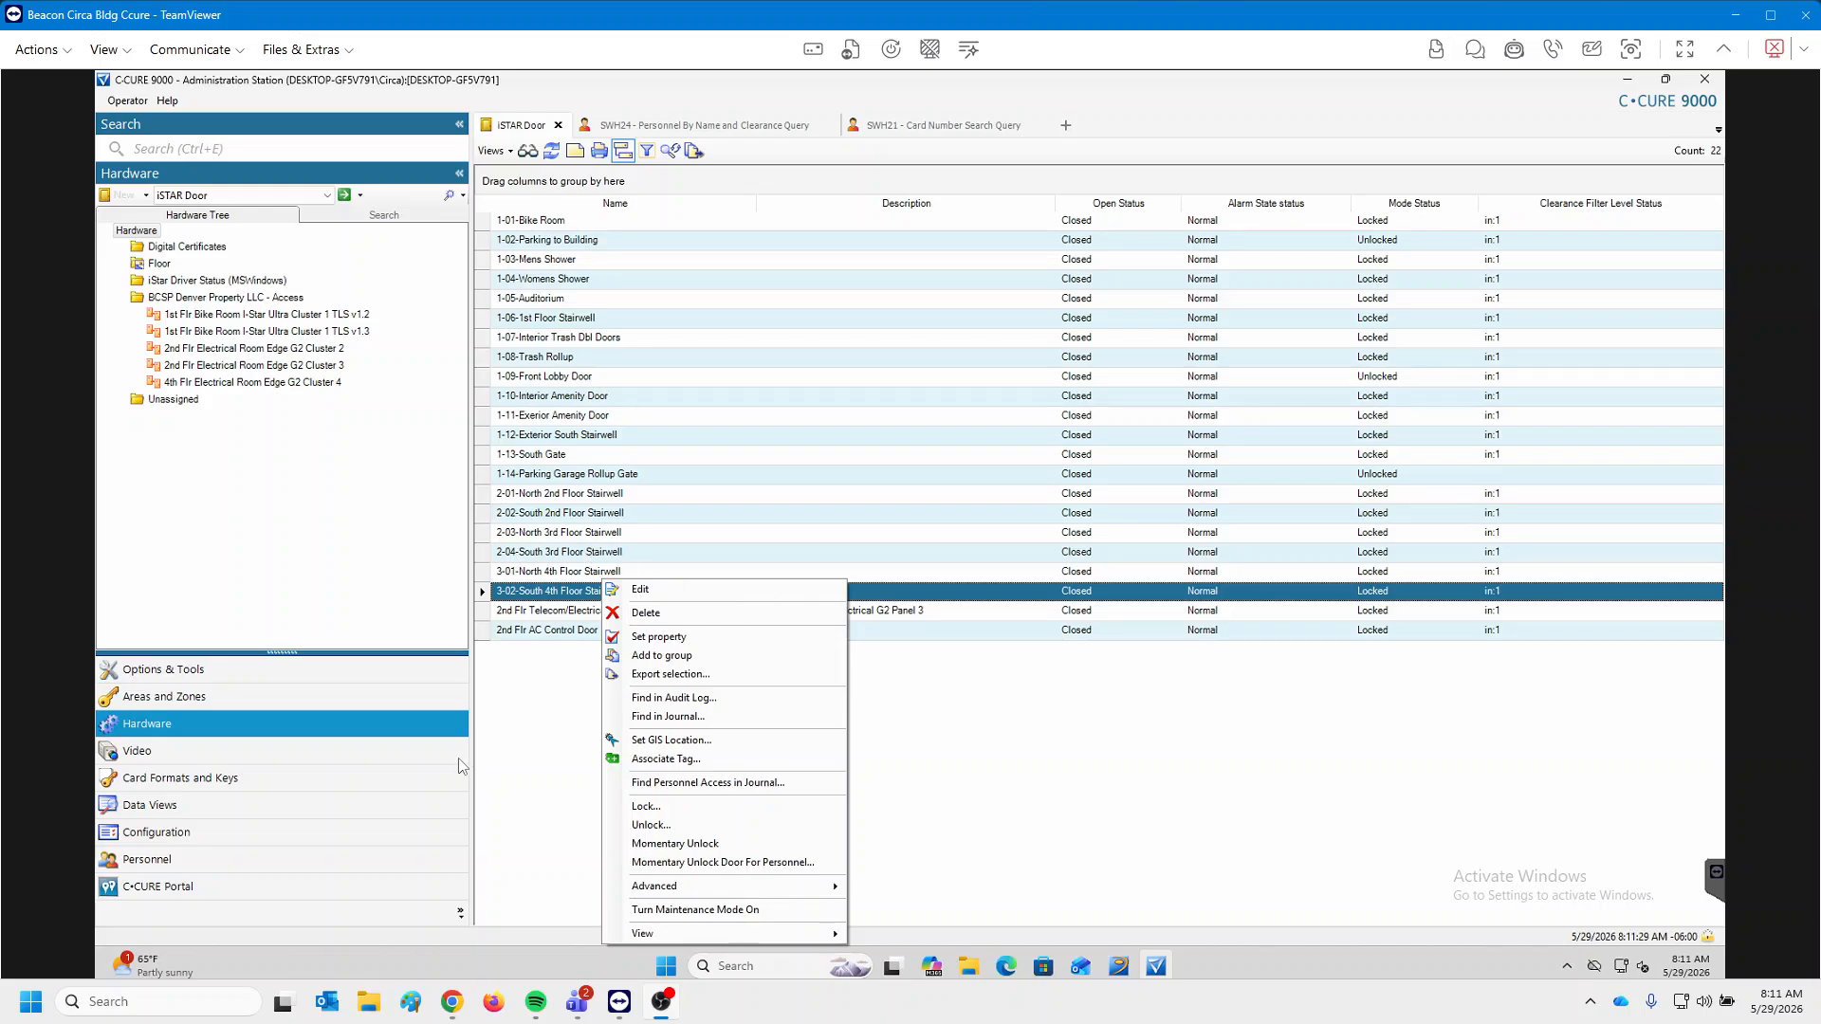
click(459, 757)
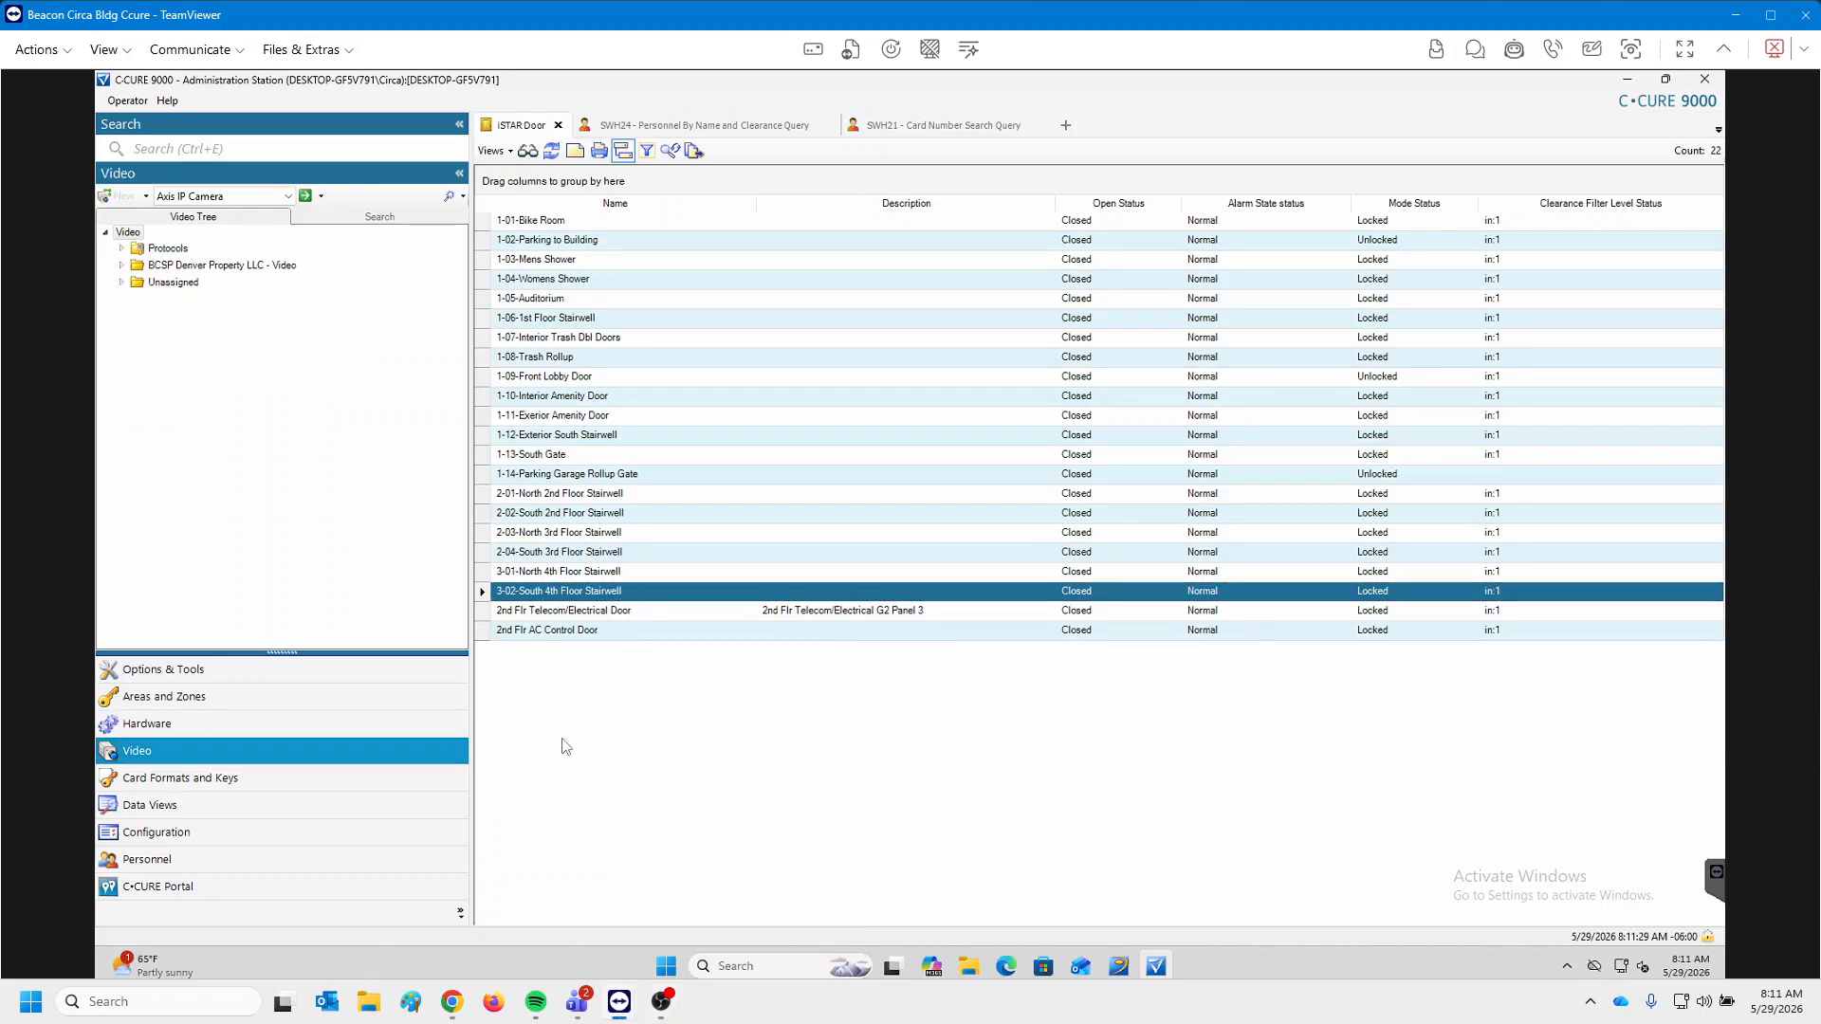
right_click(575, 586)
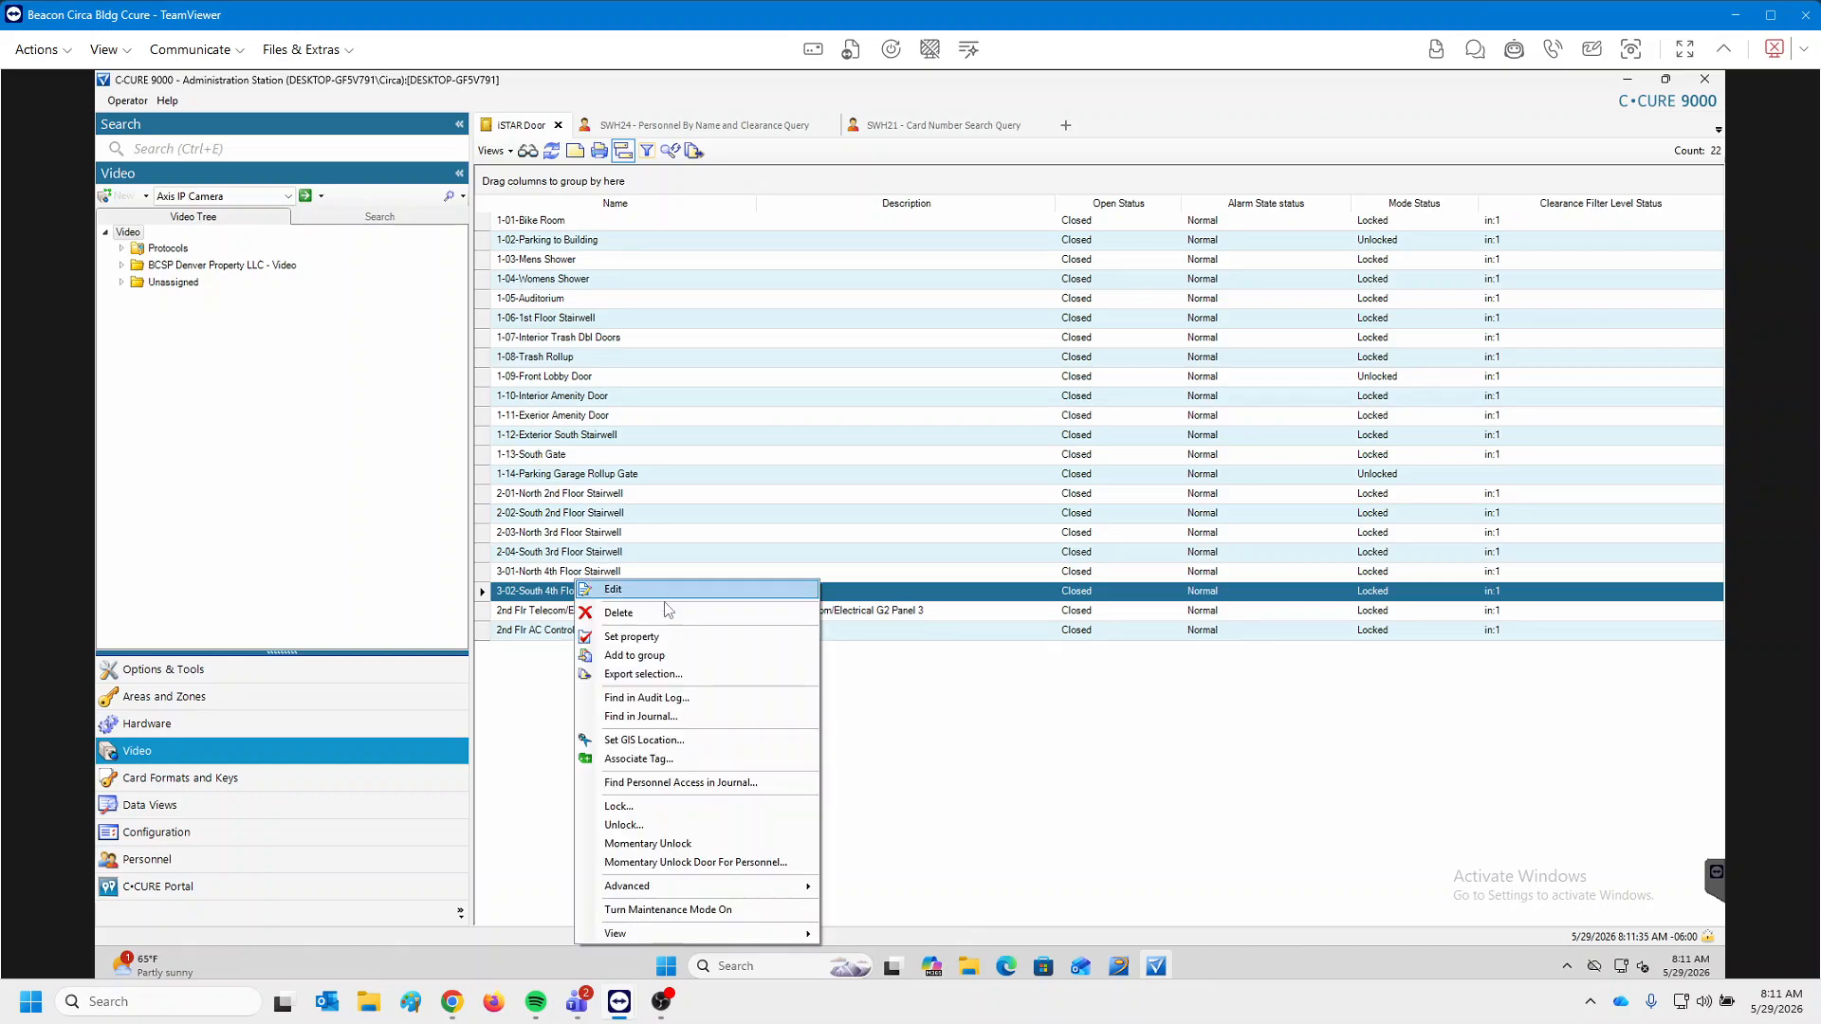
mouse_move(634, 934)
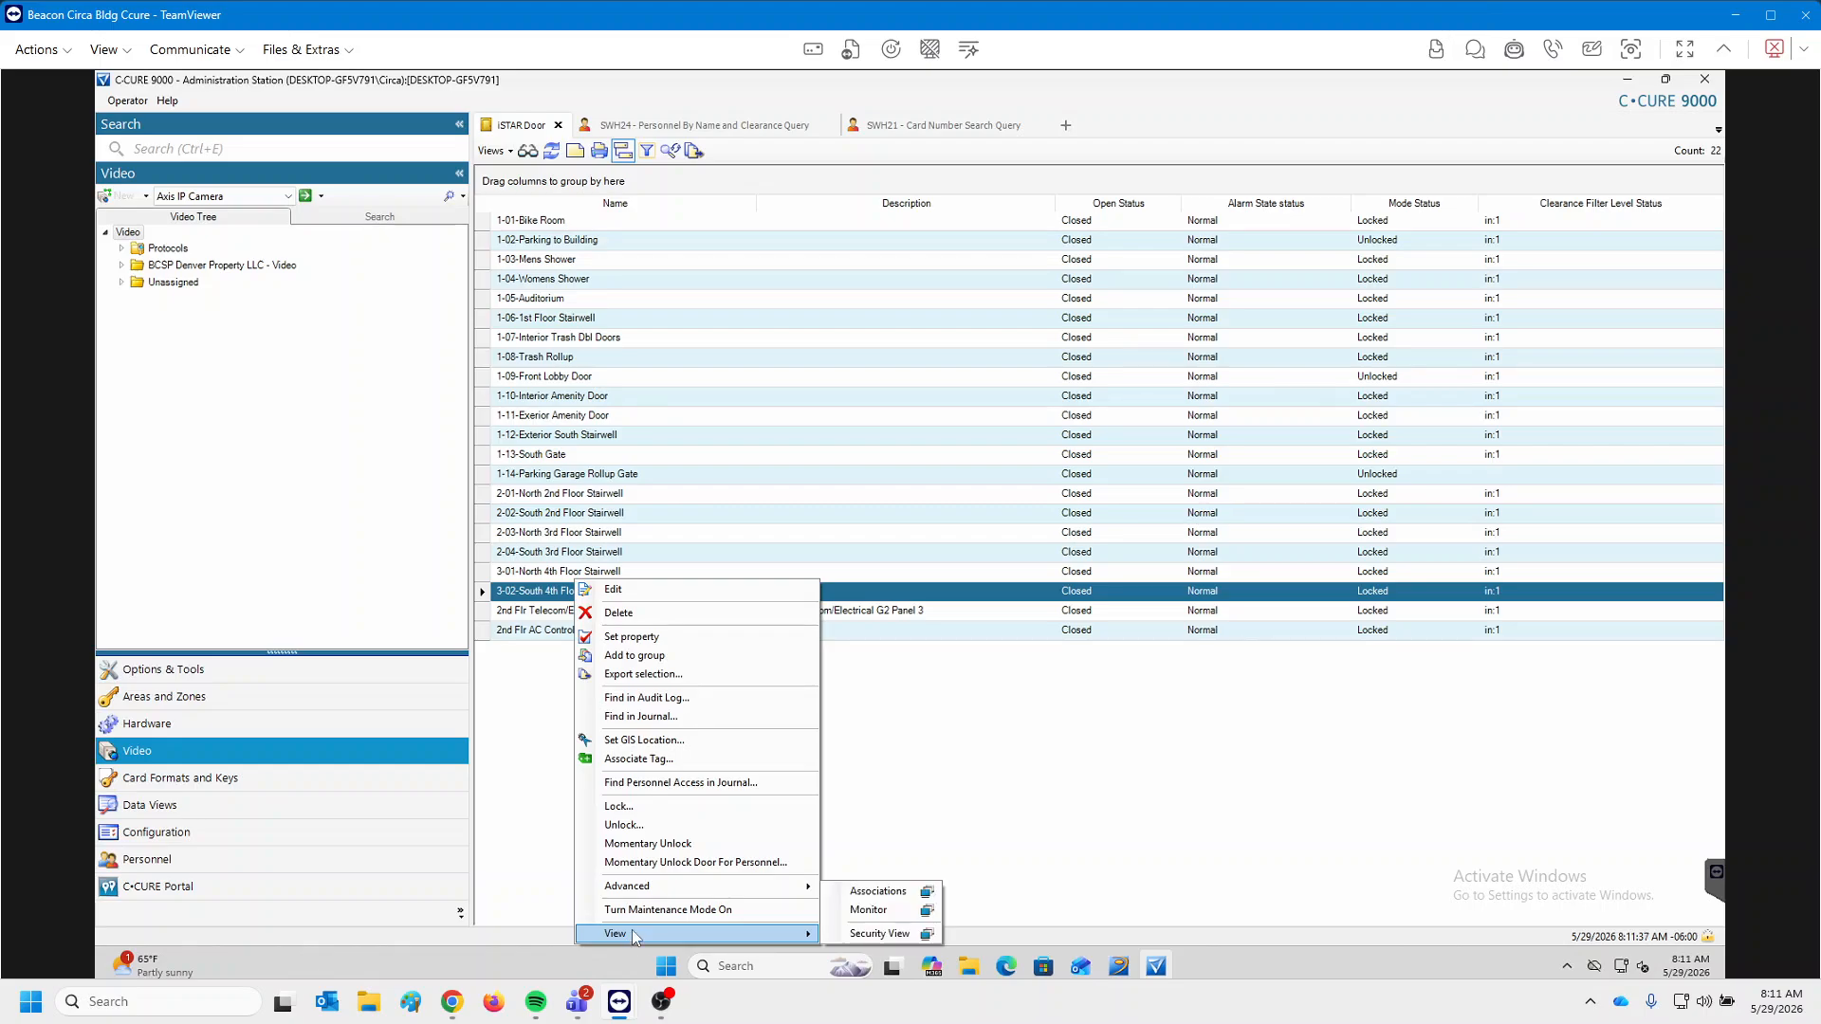
click(869, 890)
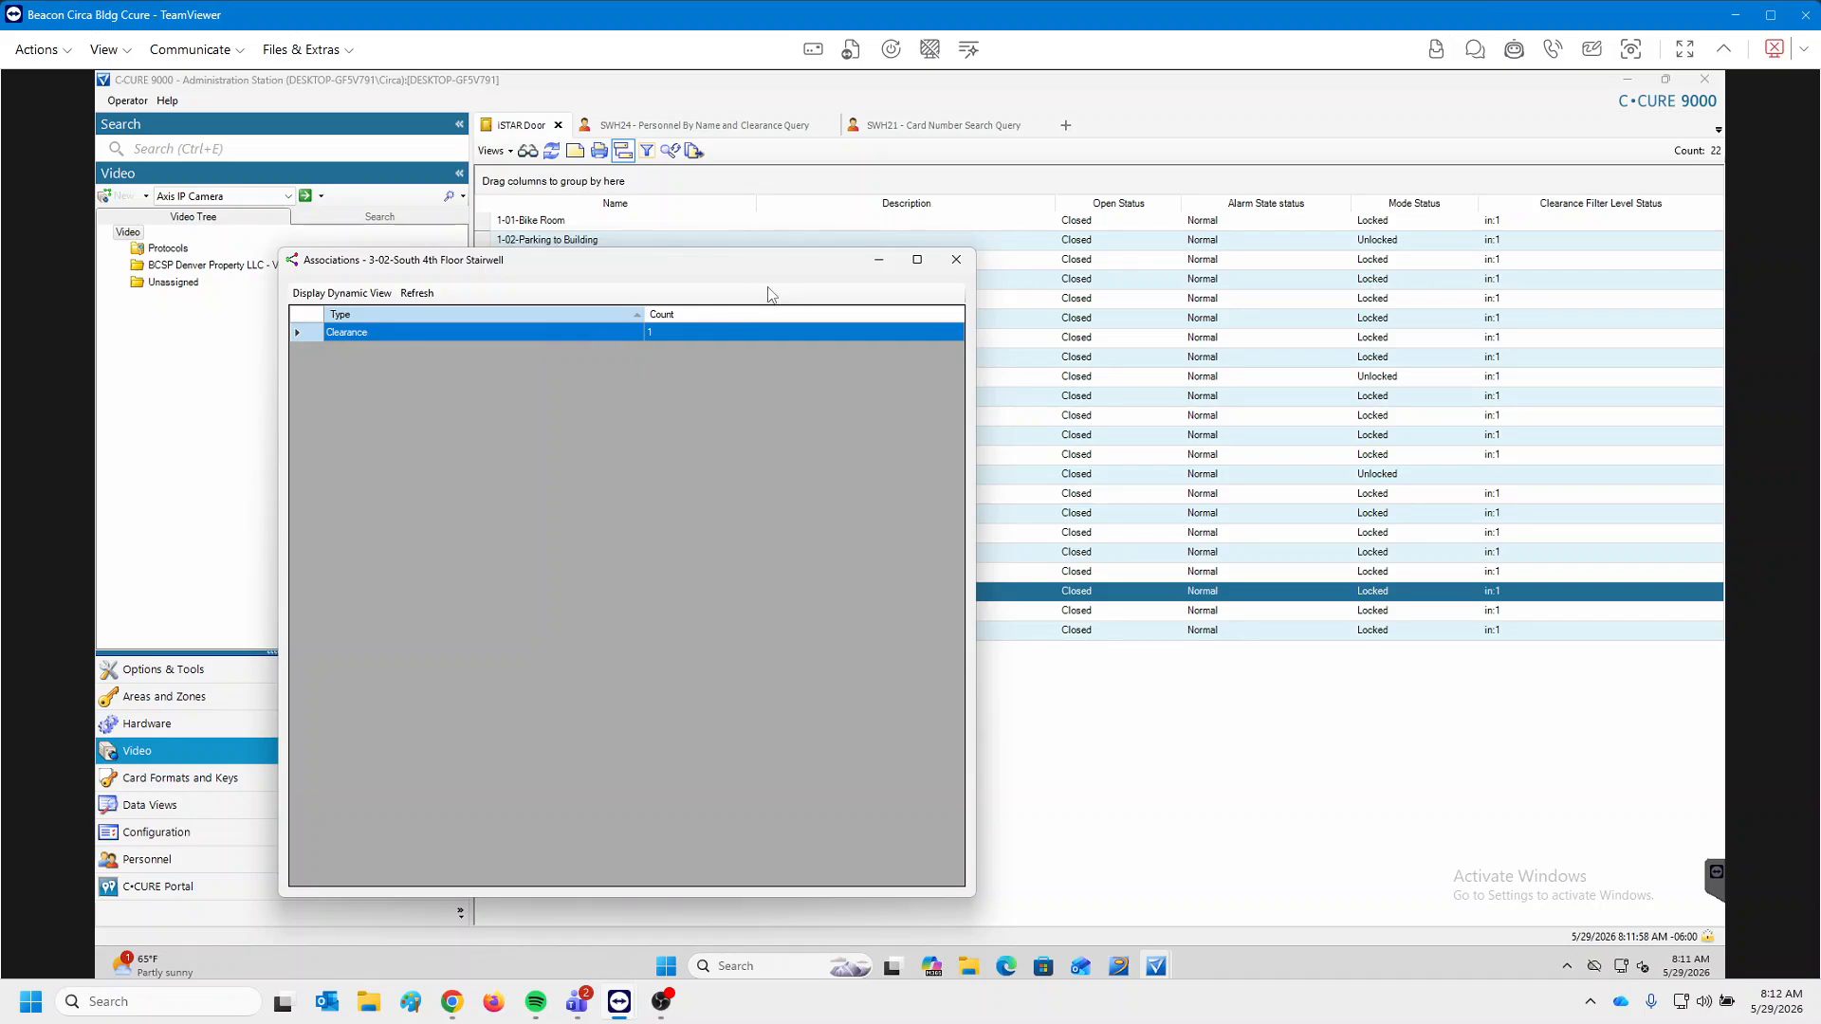
click(956, 259)
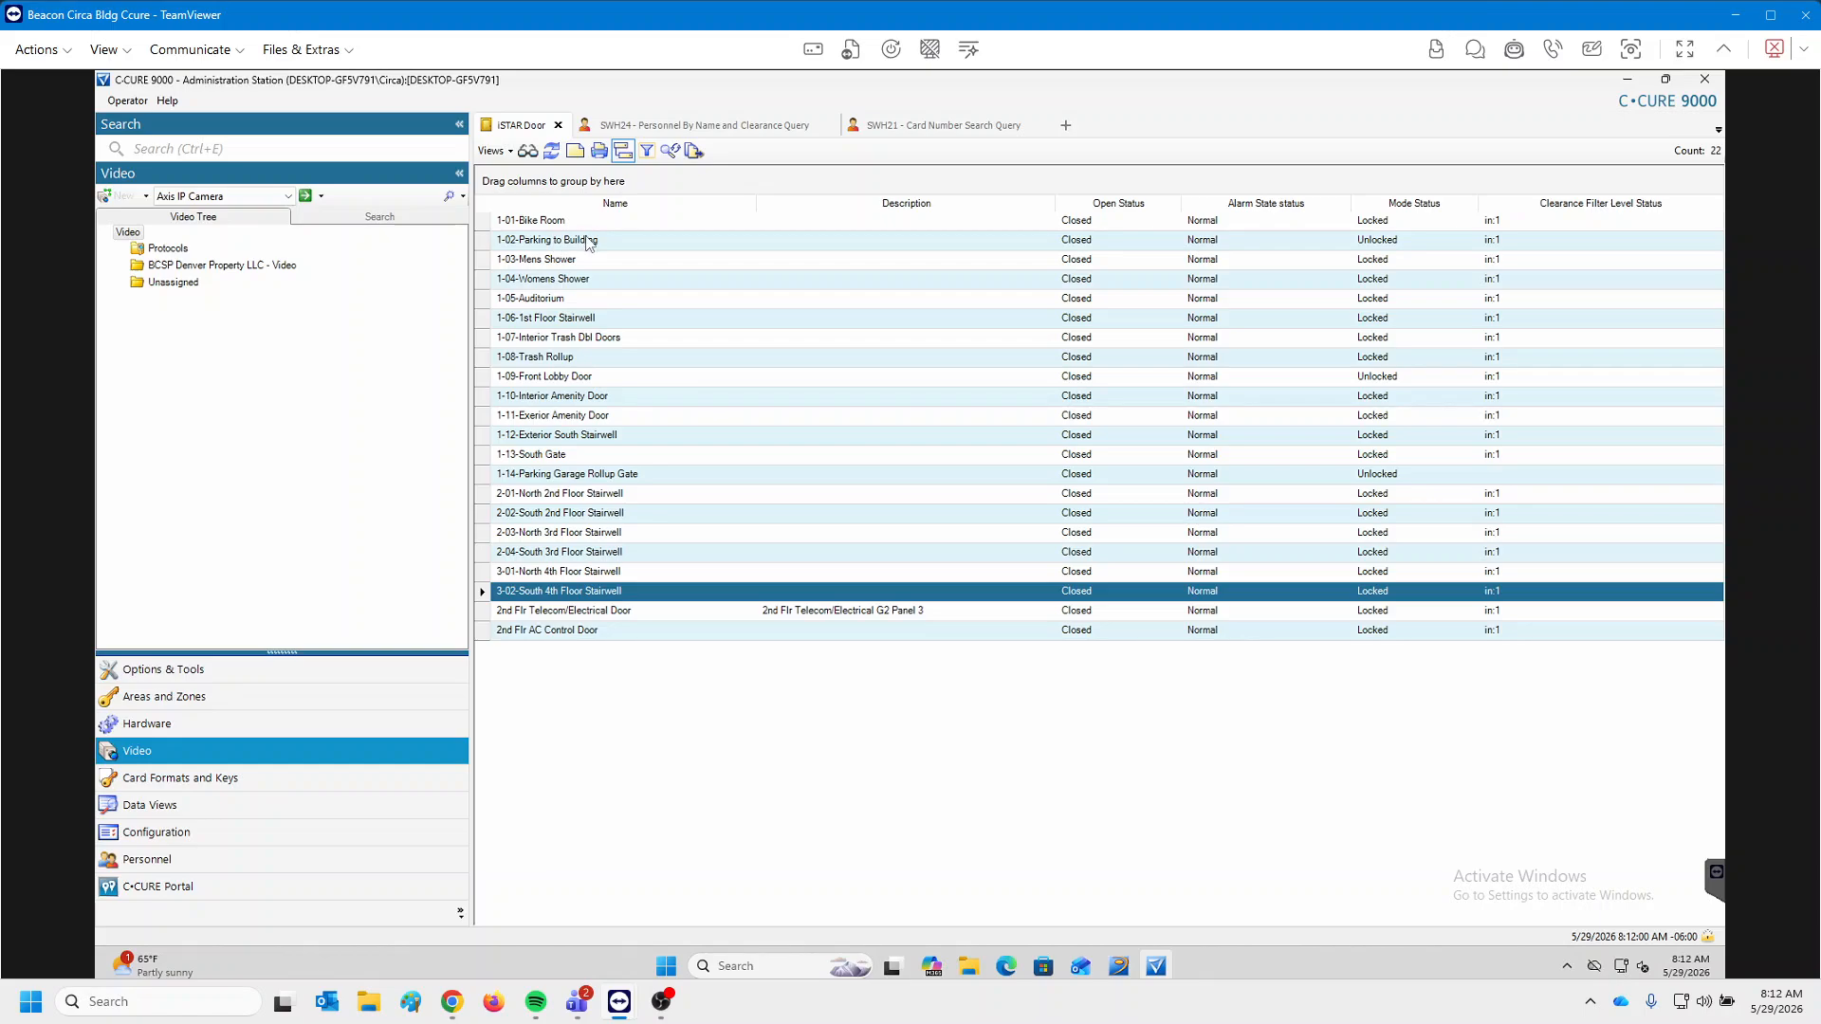
click(588, 242)
Show the clearances associated with the 1-02-Parking to Building door.
right_click(588, 241)
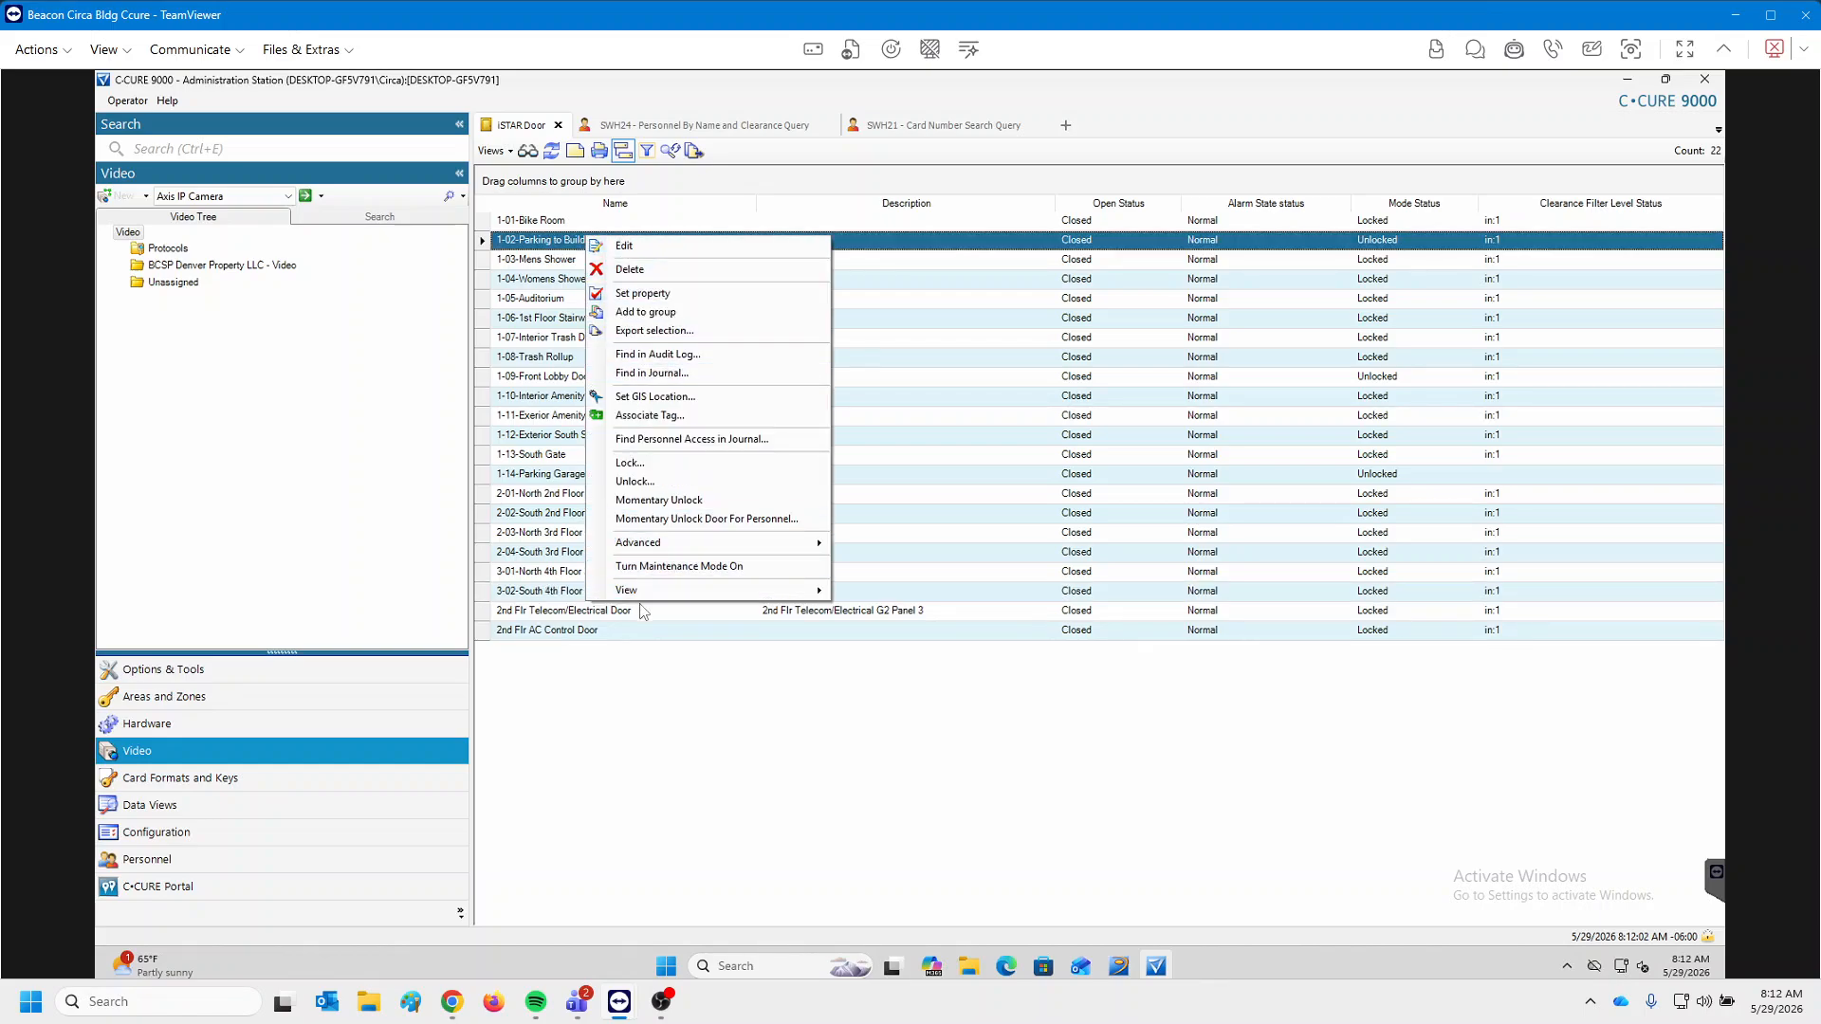
mouse_move(648, 591)
click(902, 592)
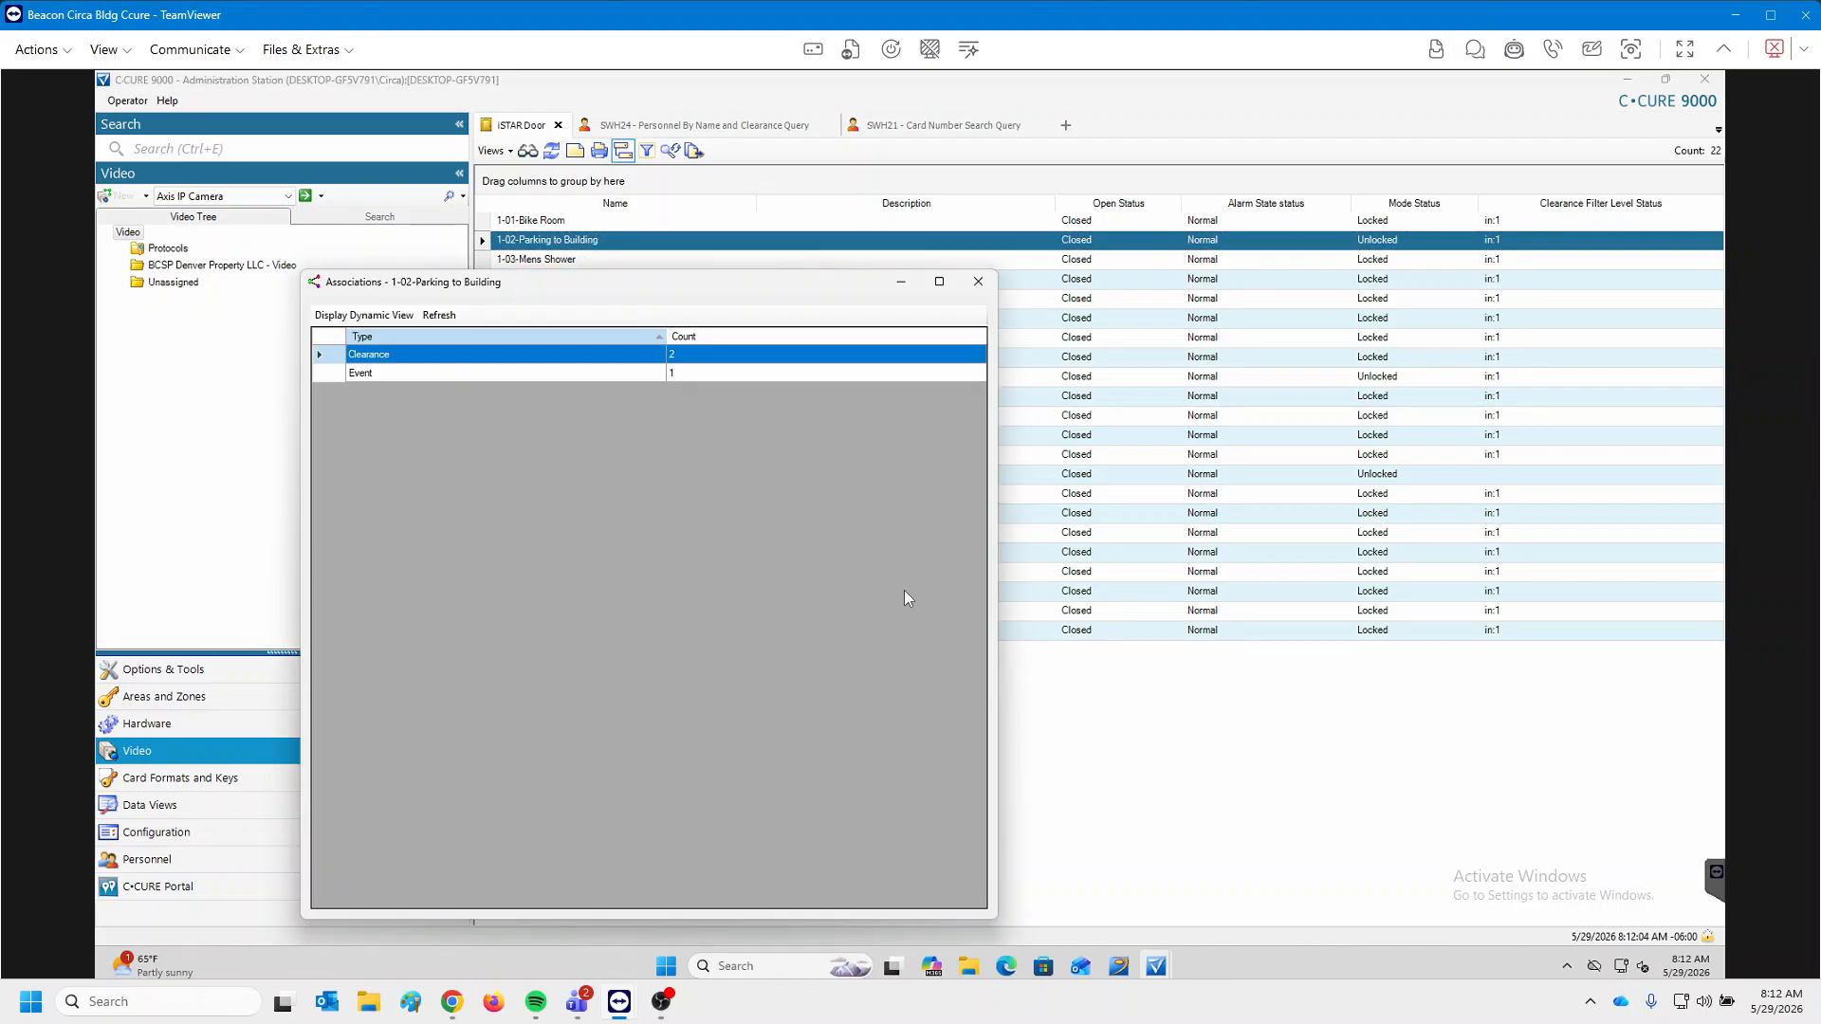
click(723, 357)
double_click(723, 358)
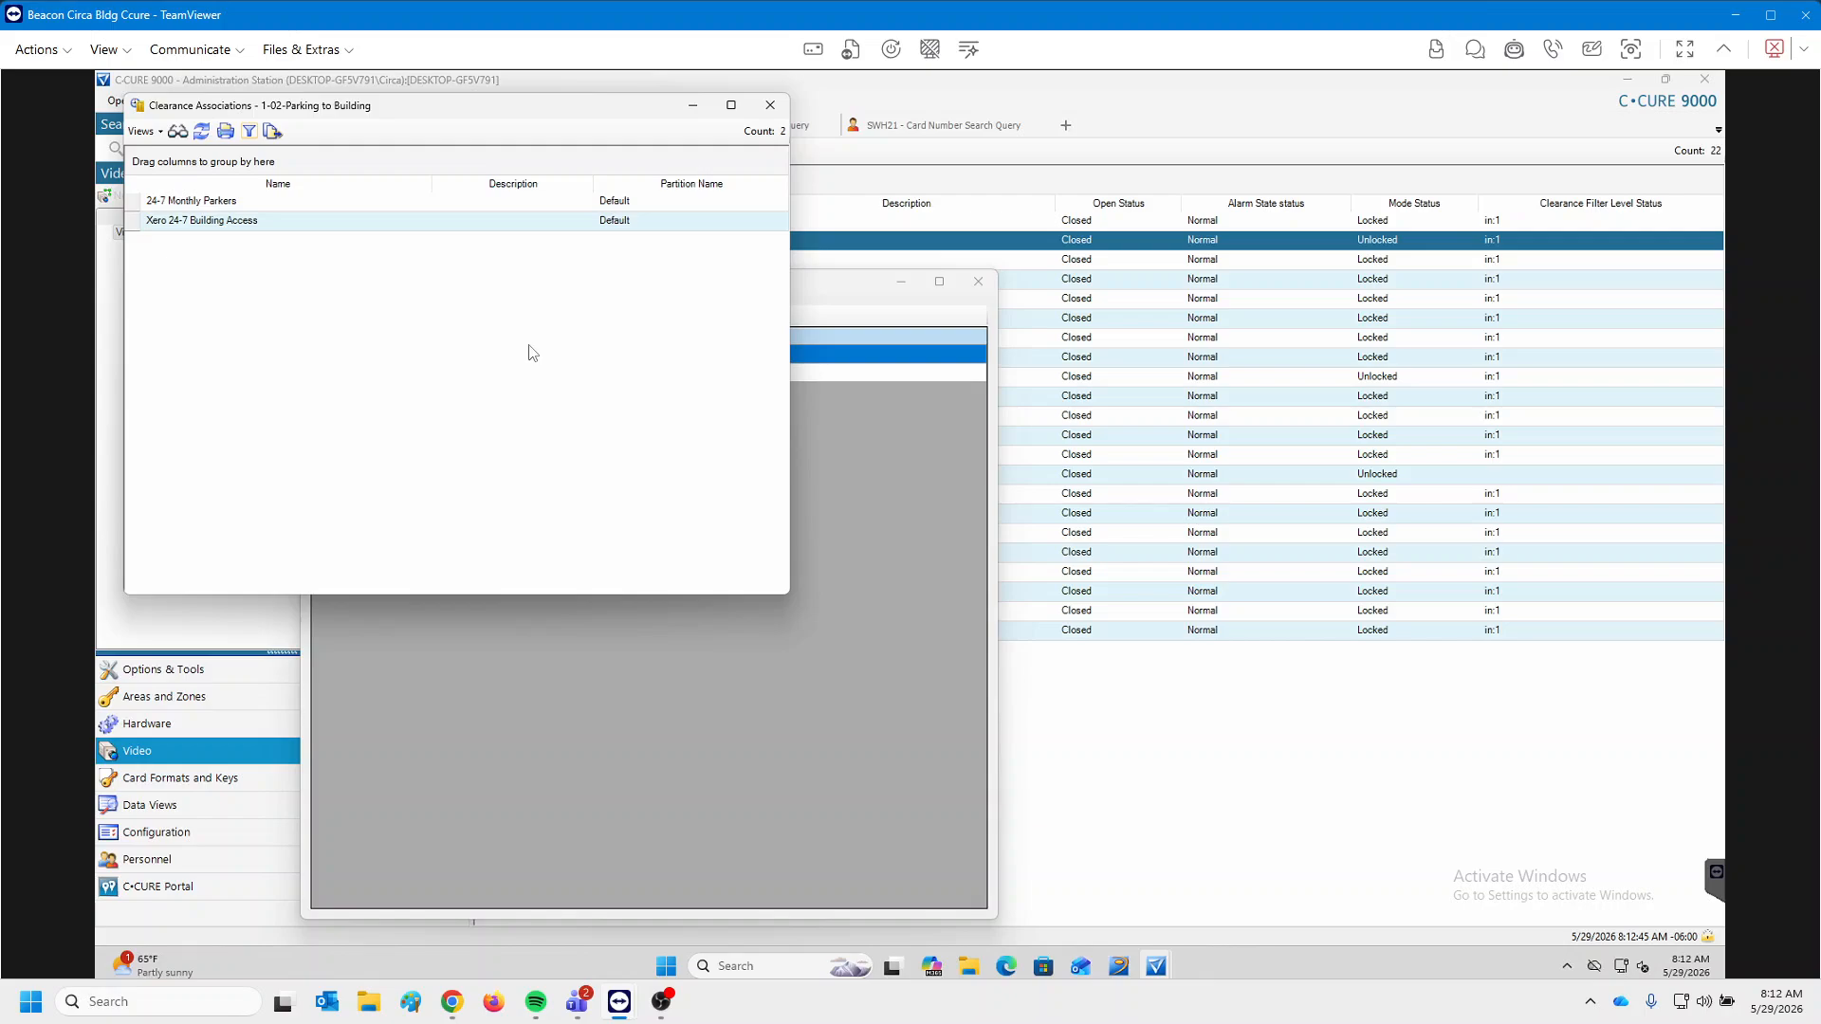
List the 334 personnel holding 24-7 Monthly Parkers and move that list to the right.
click(237, 201)
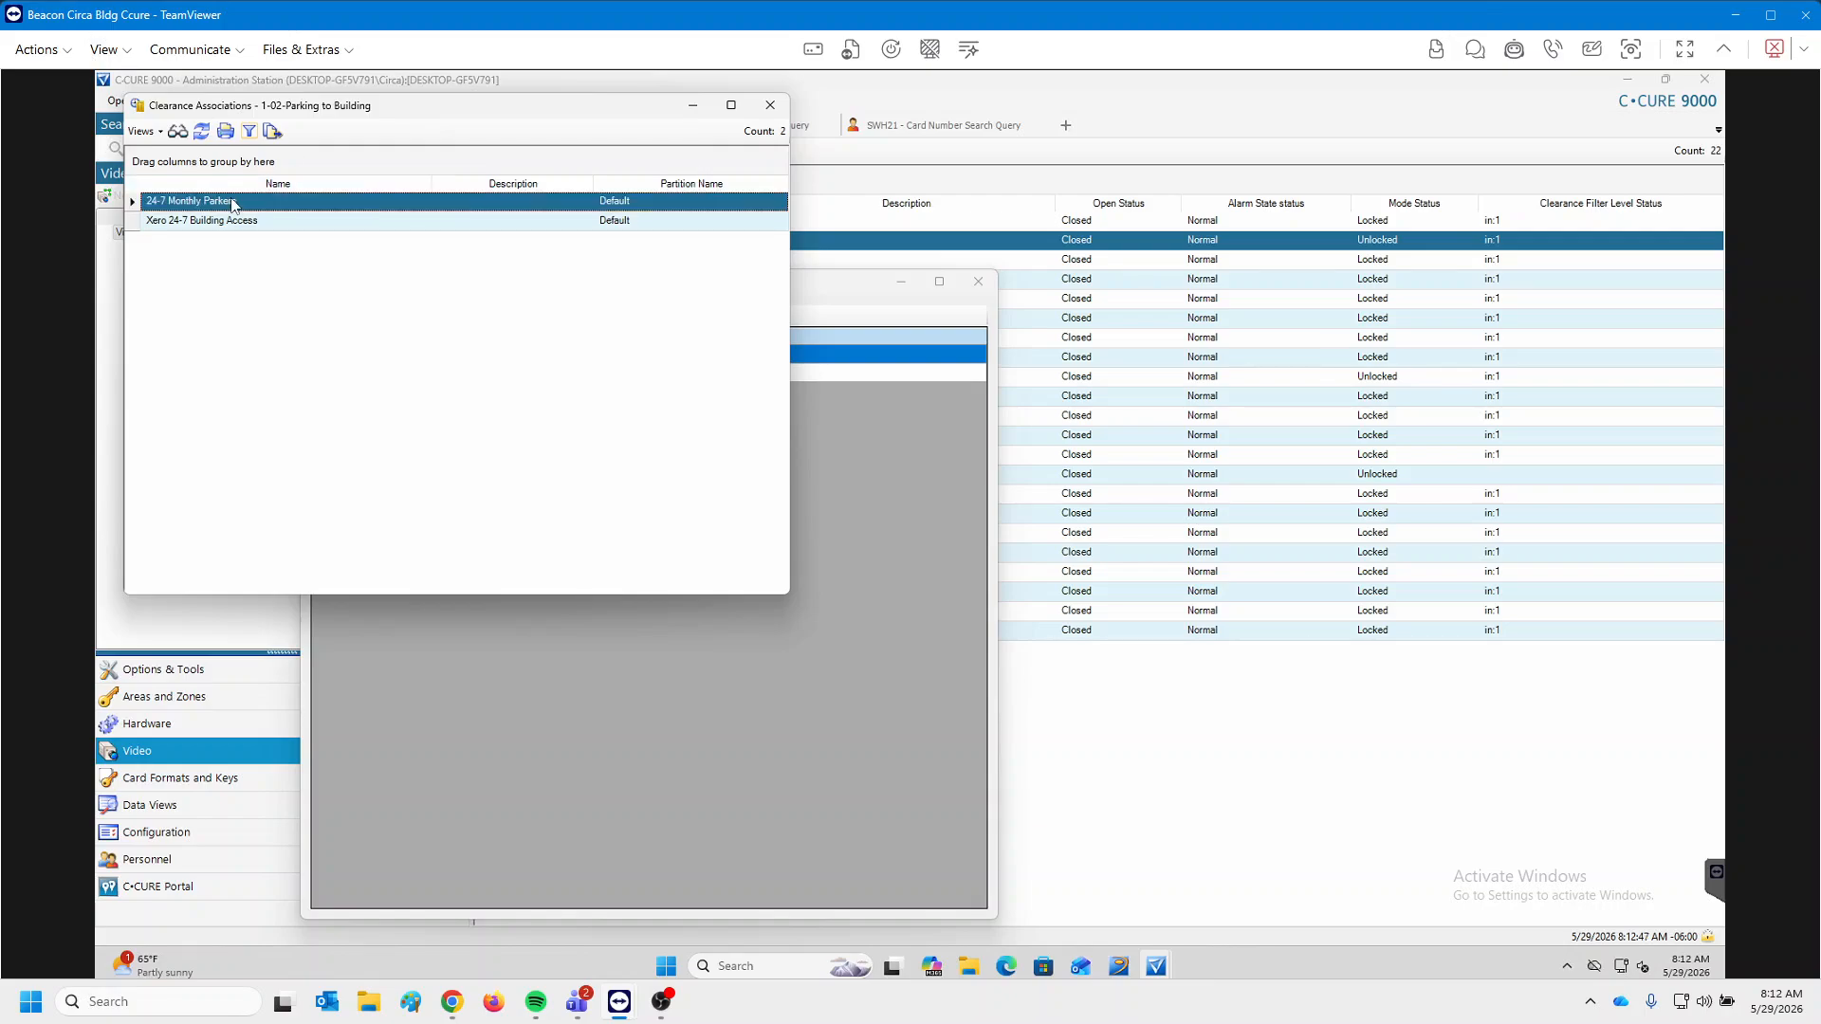
click(276, 222)
click(279, 206)
right_click(279, 206)
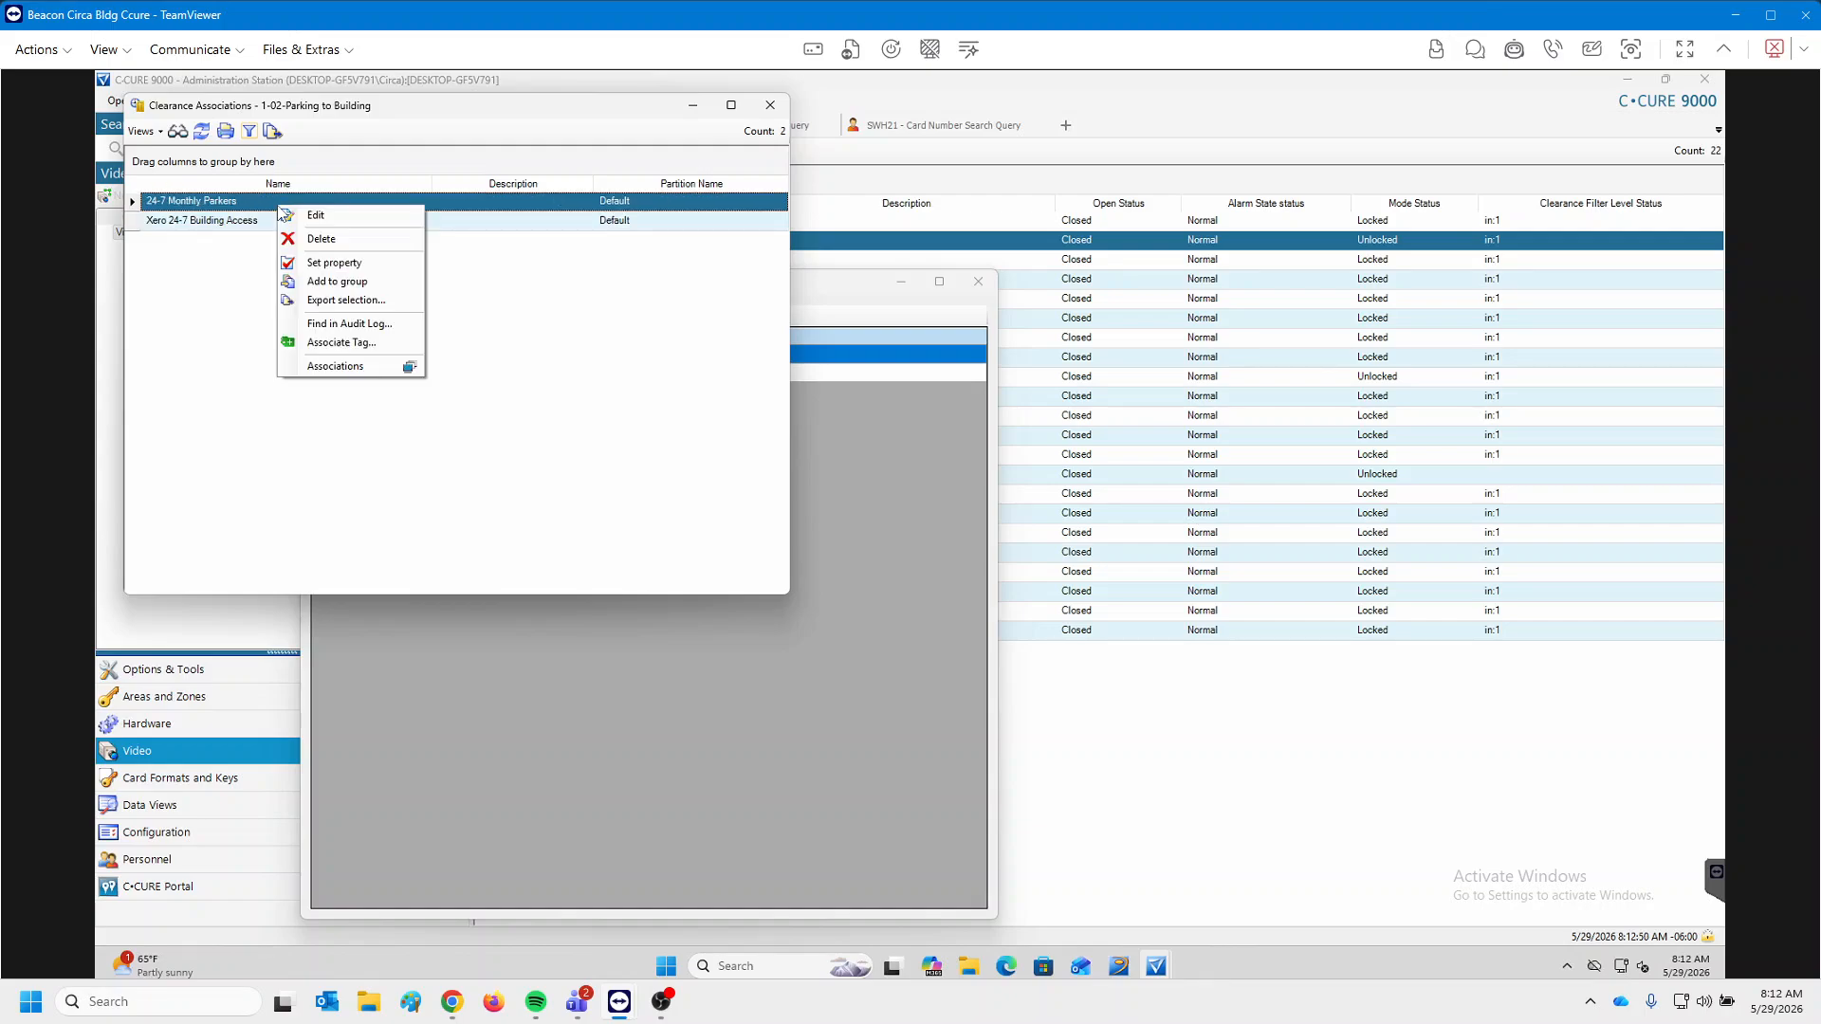
click(345, 370)
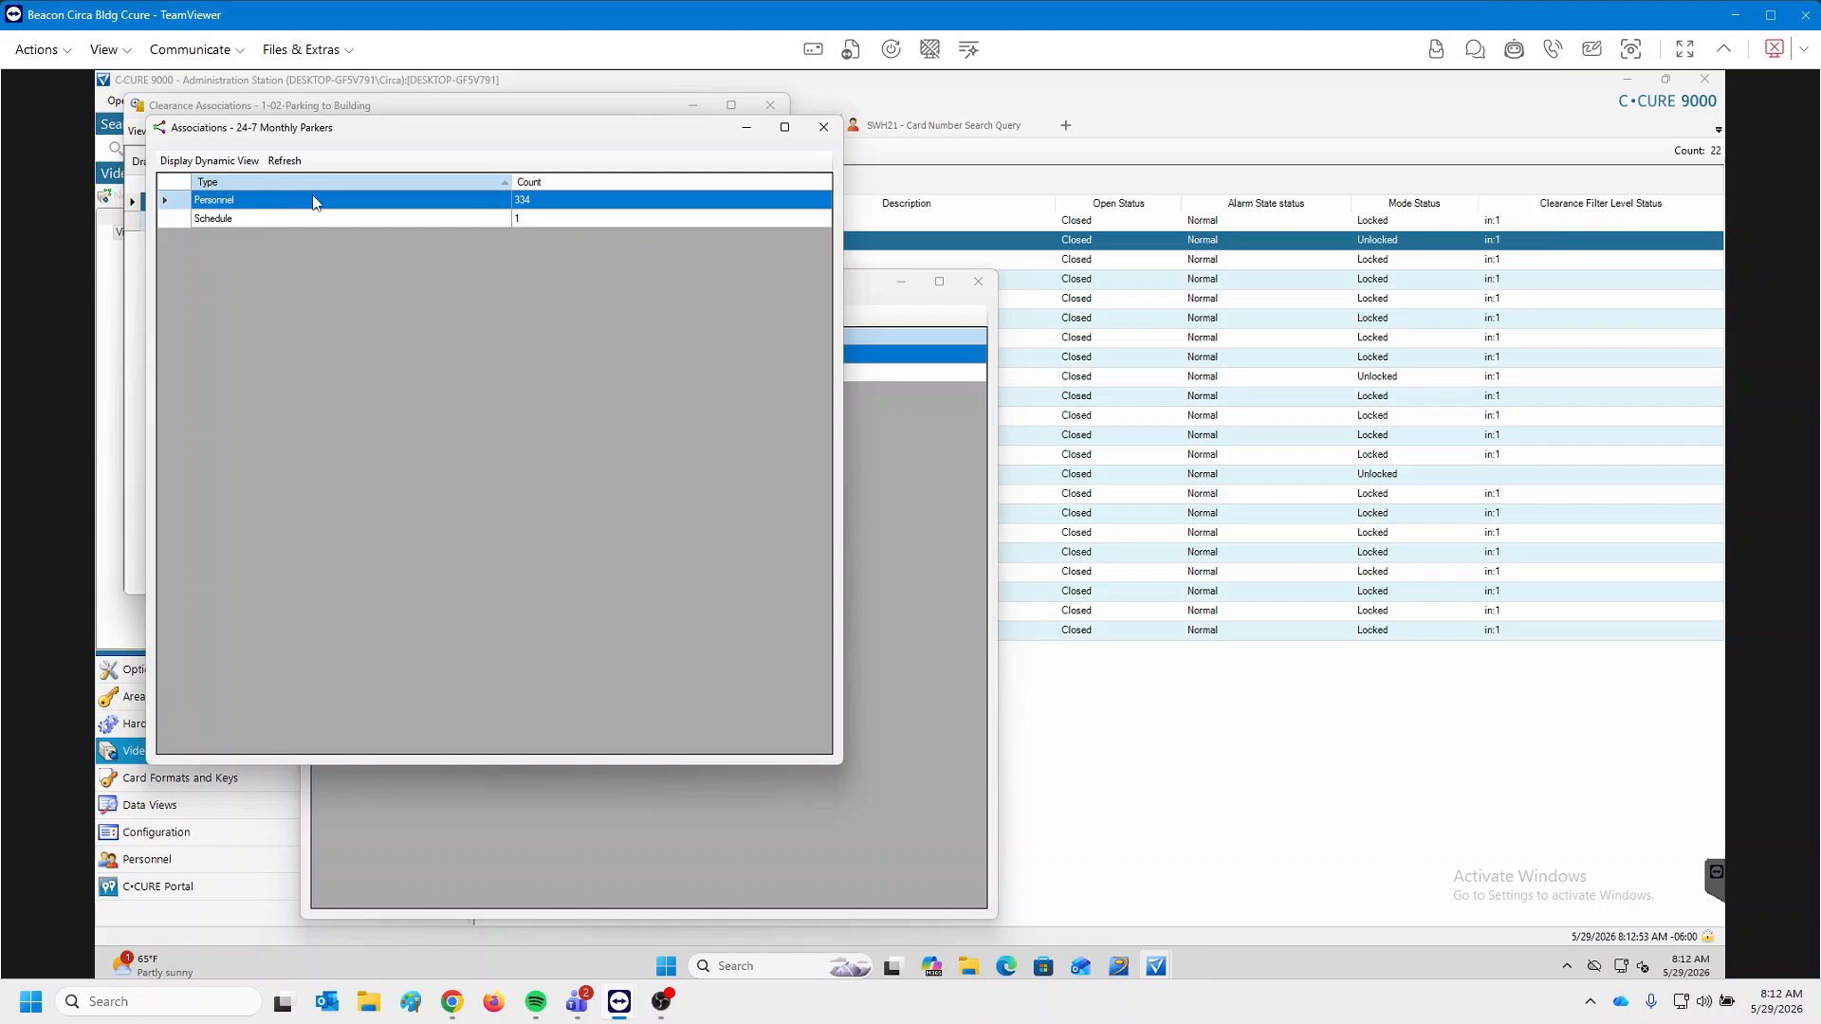
double_click(423, 210)
drag(594, 126, 1313, 161)
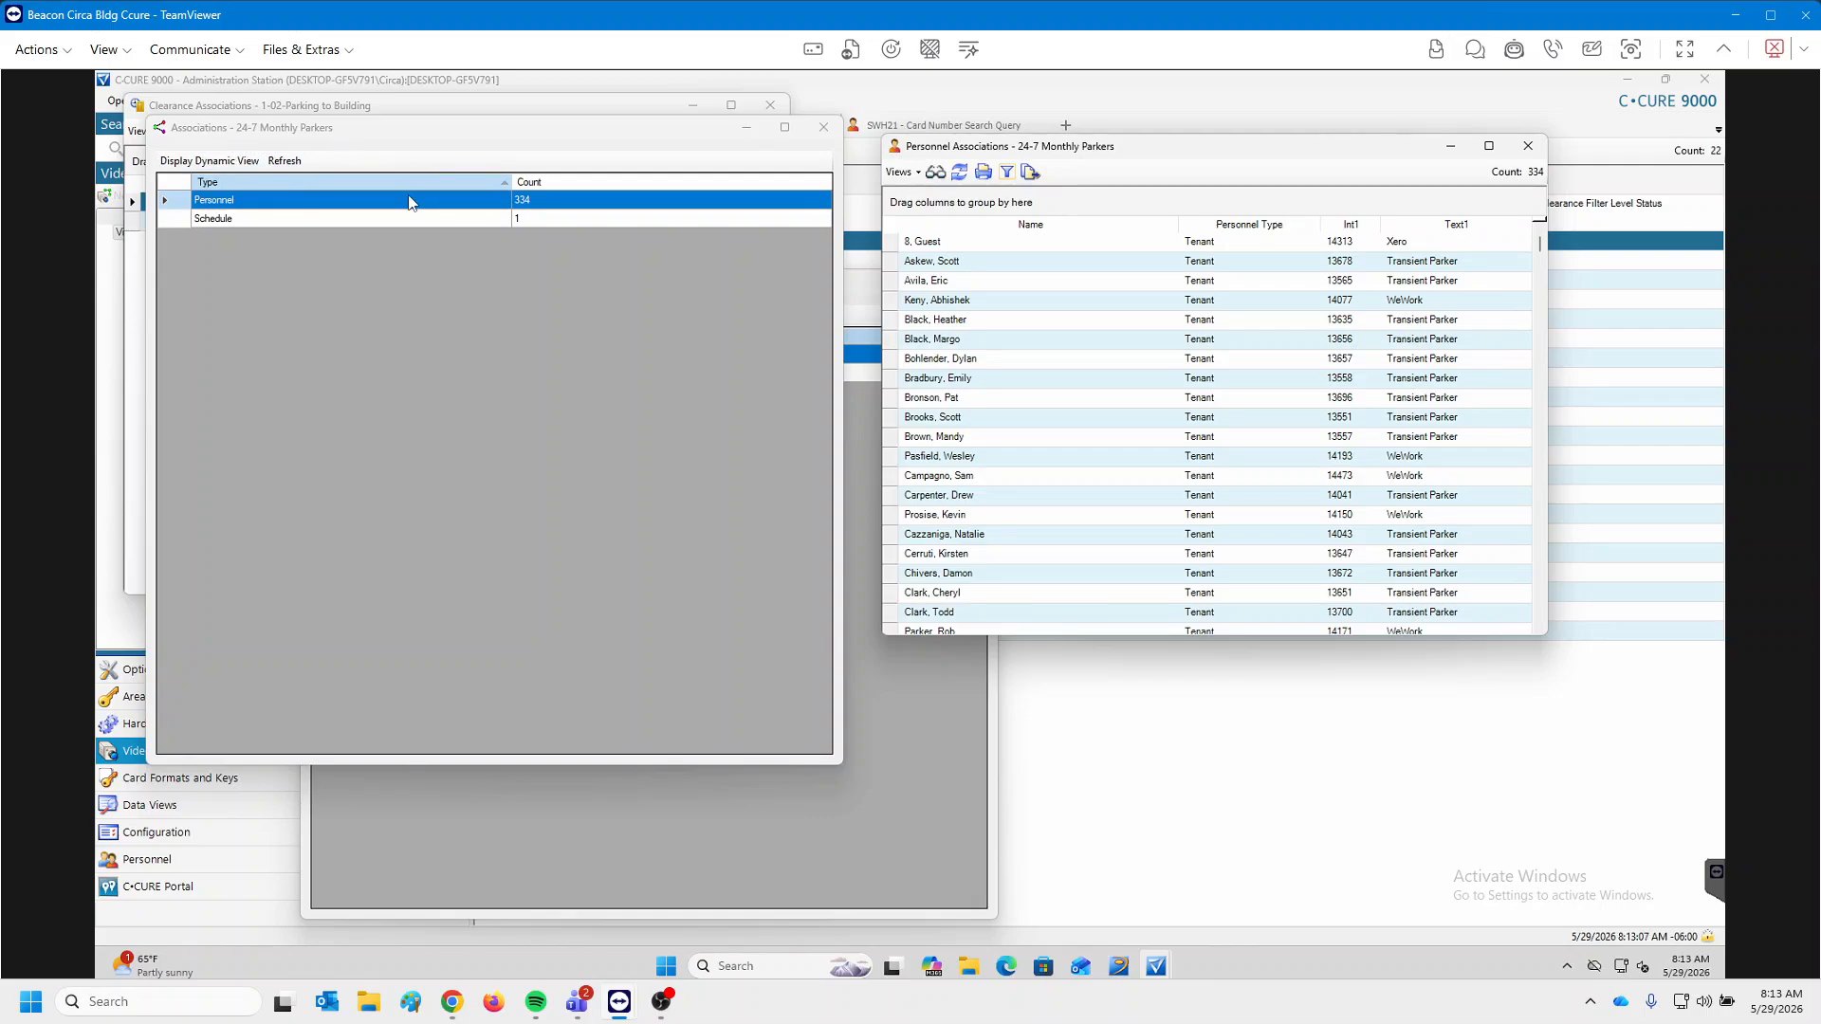
click(1030, 174)
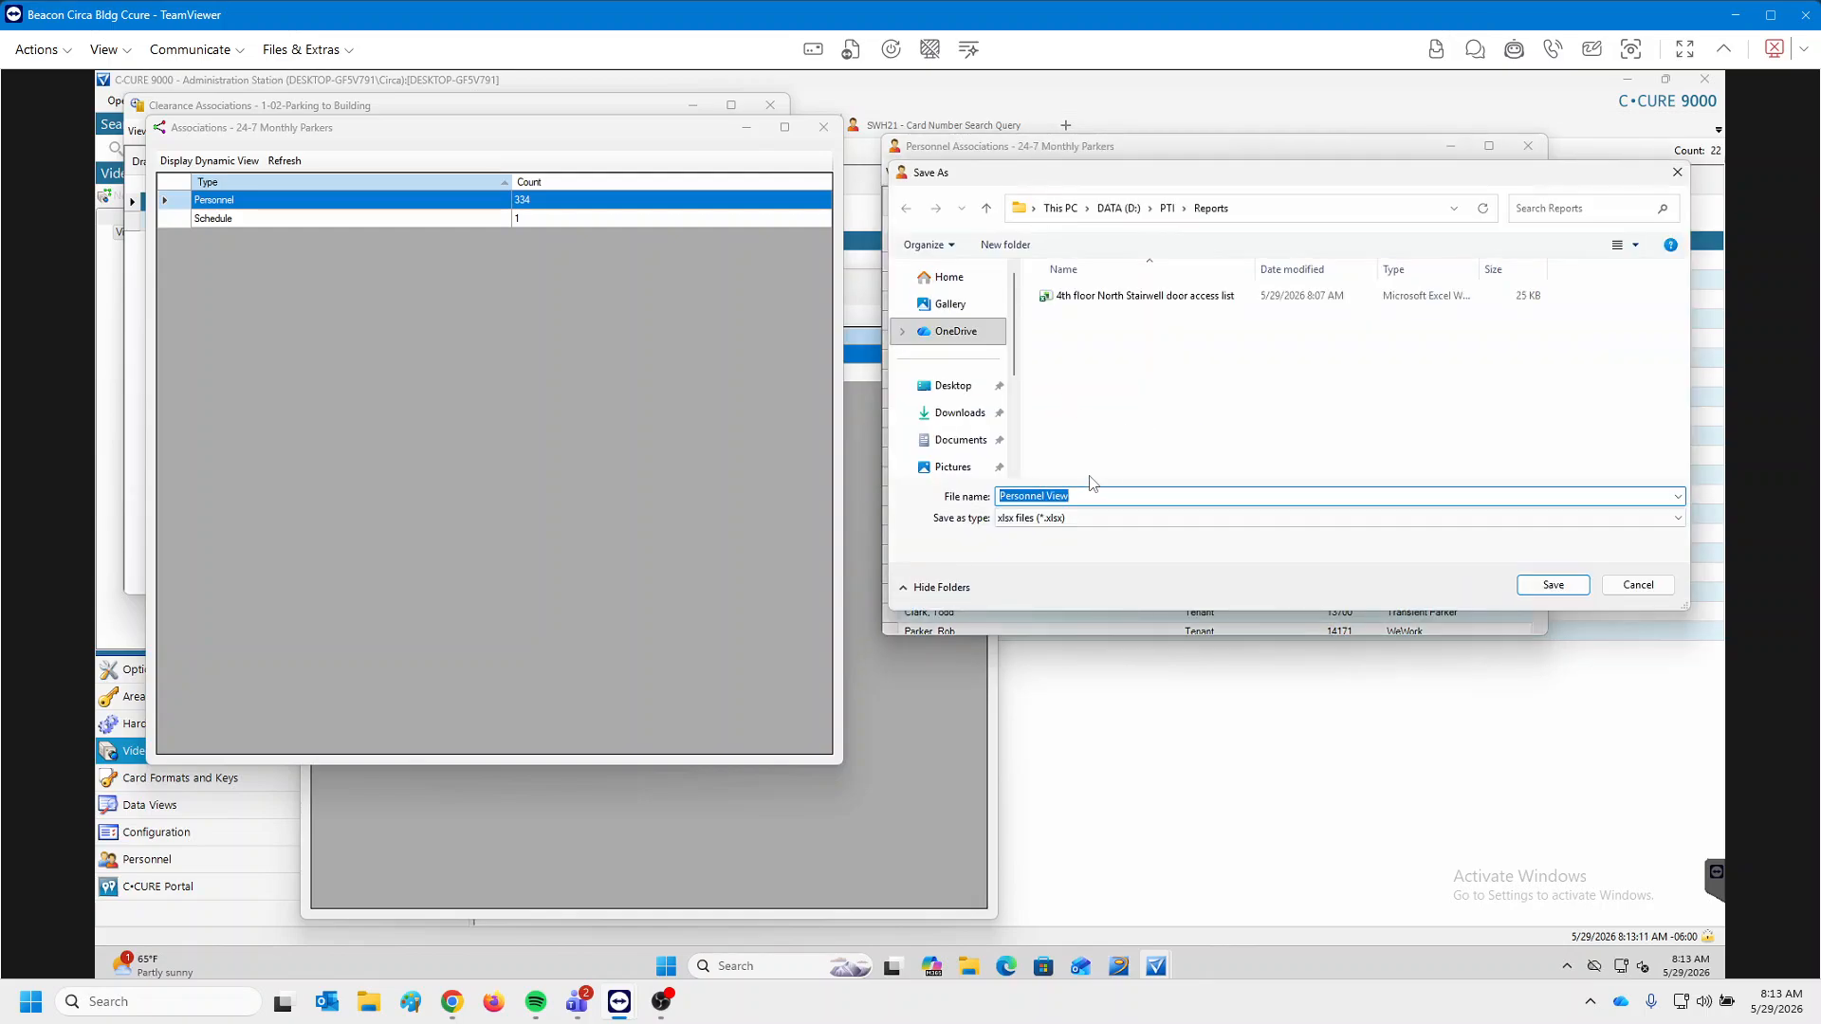
text(4th )
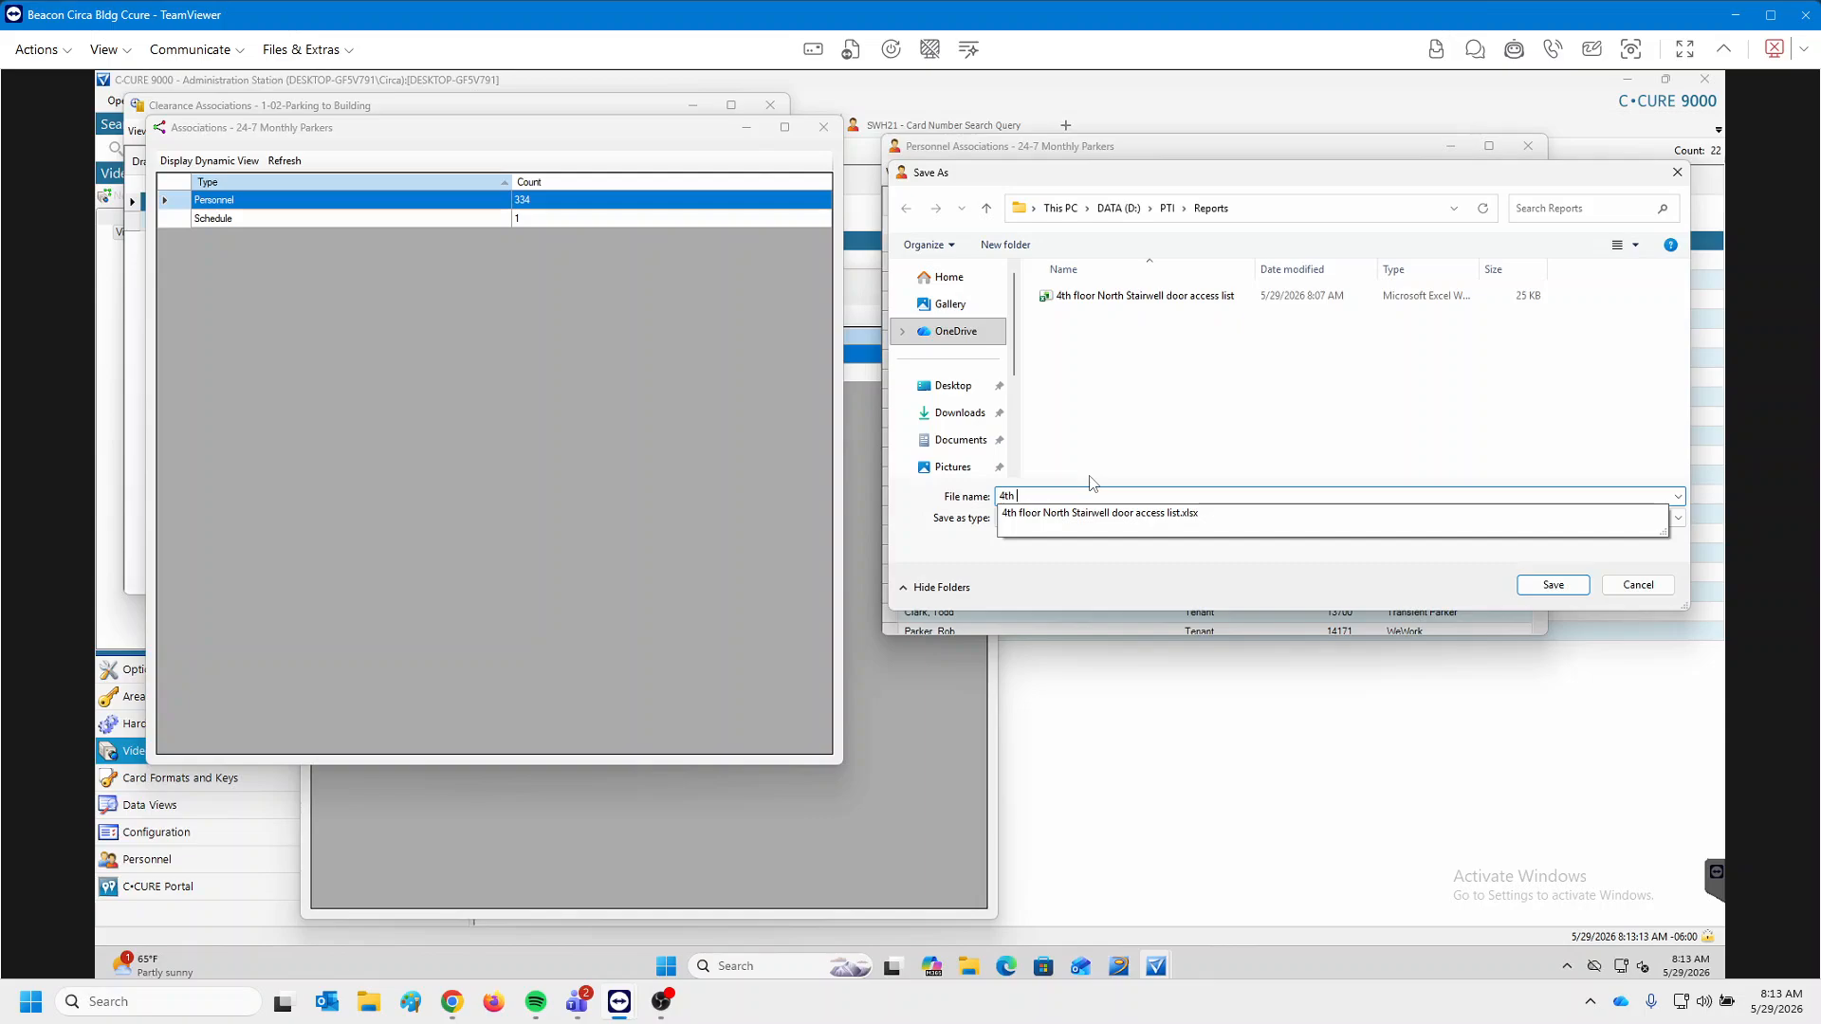
text(floor South )
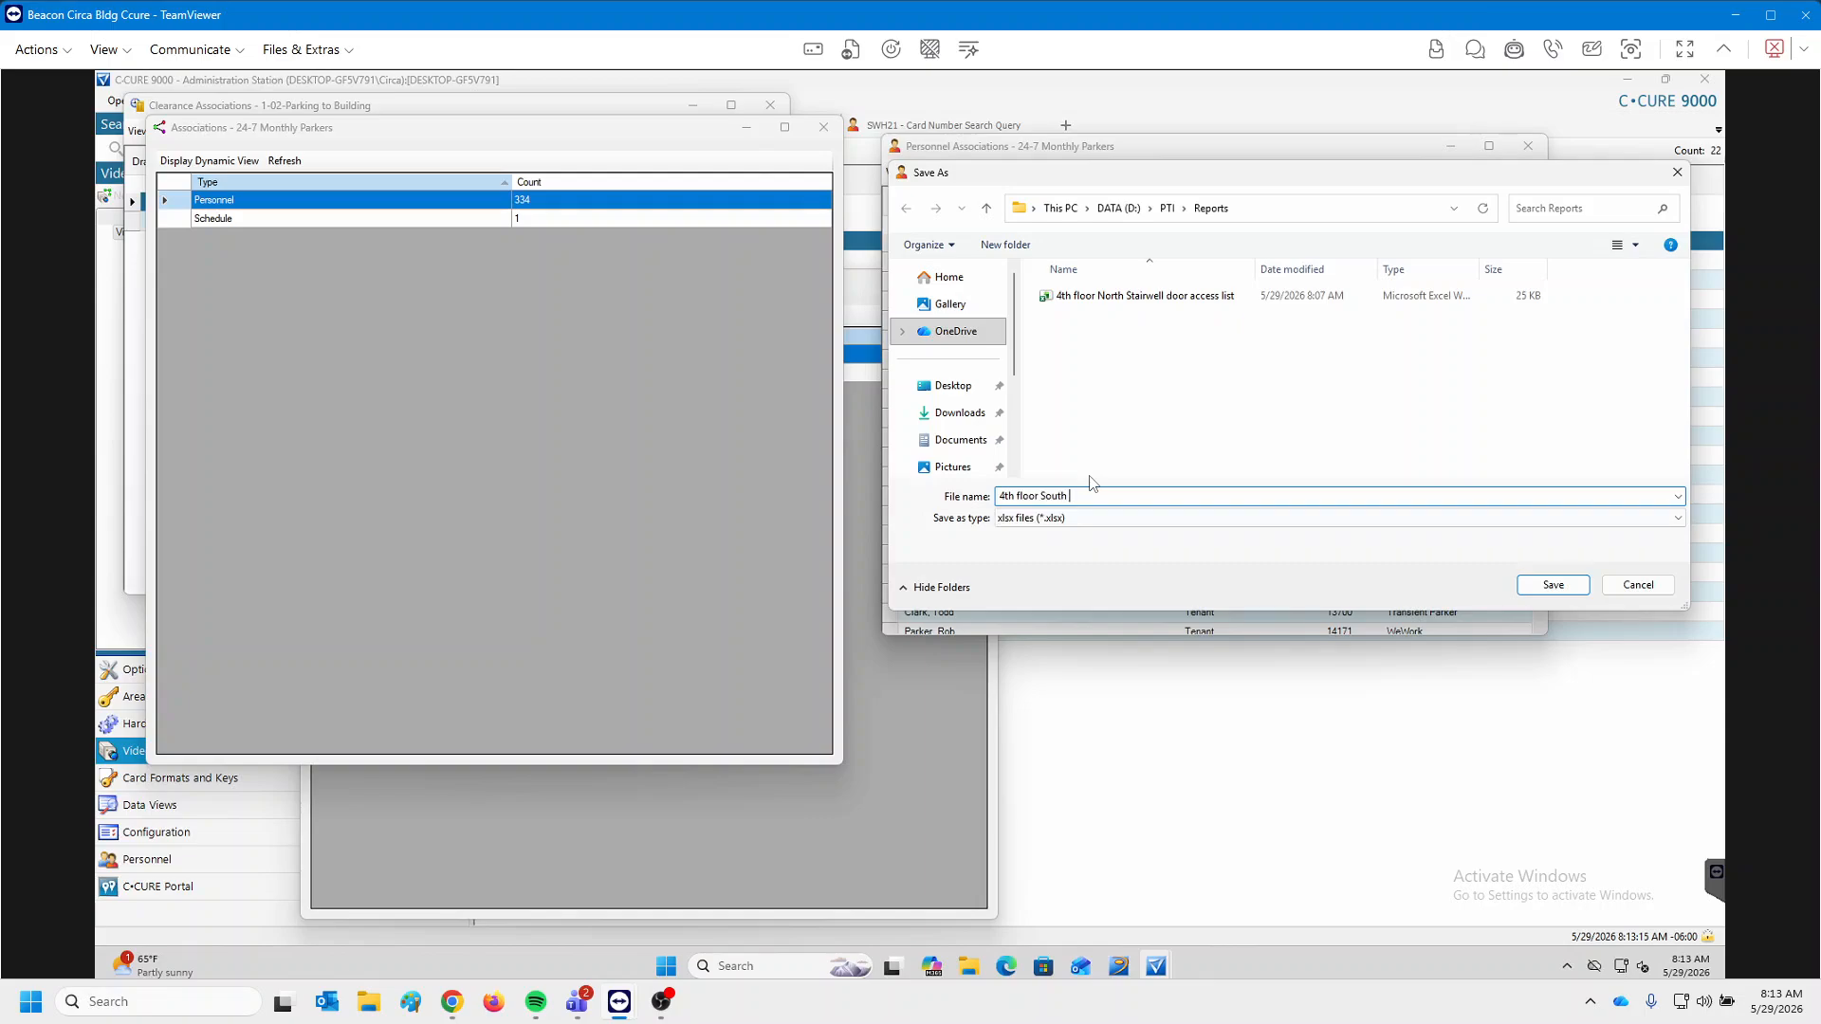
text(Stairwell)
text(Monthlyt Parking clearance)
click(1640, 586)
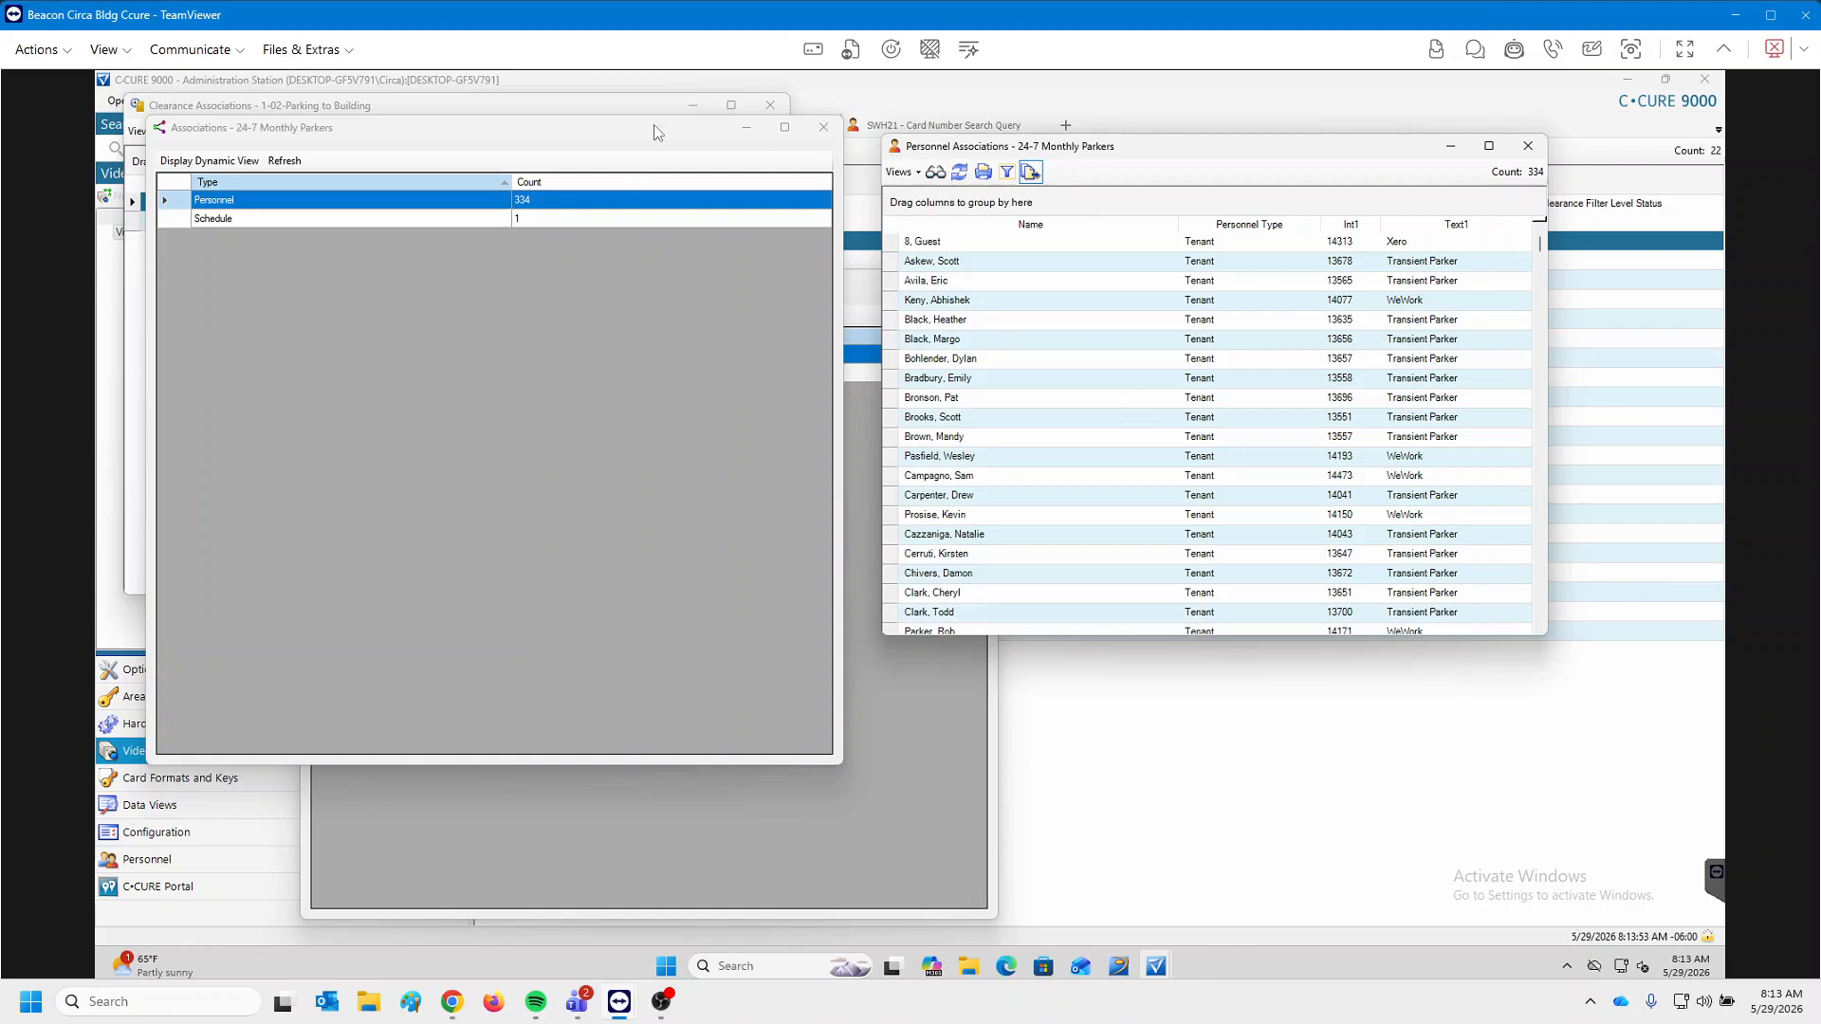
Close the personnel list and the three open association windows.
click(1528, 145)
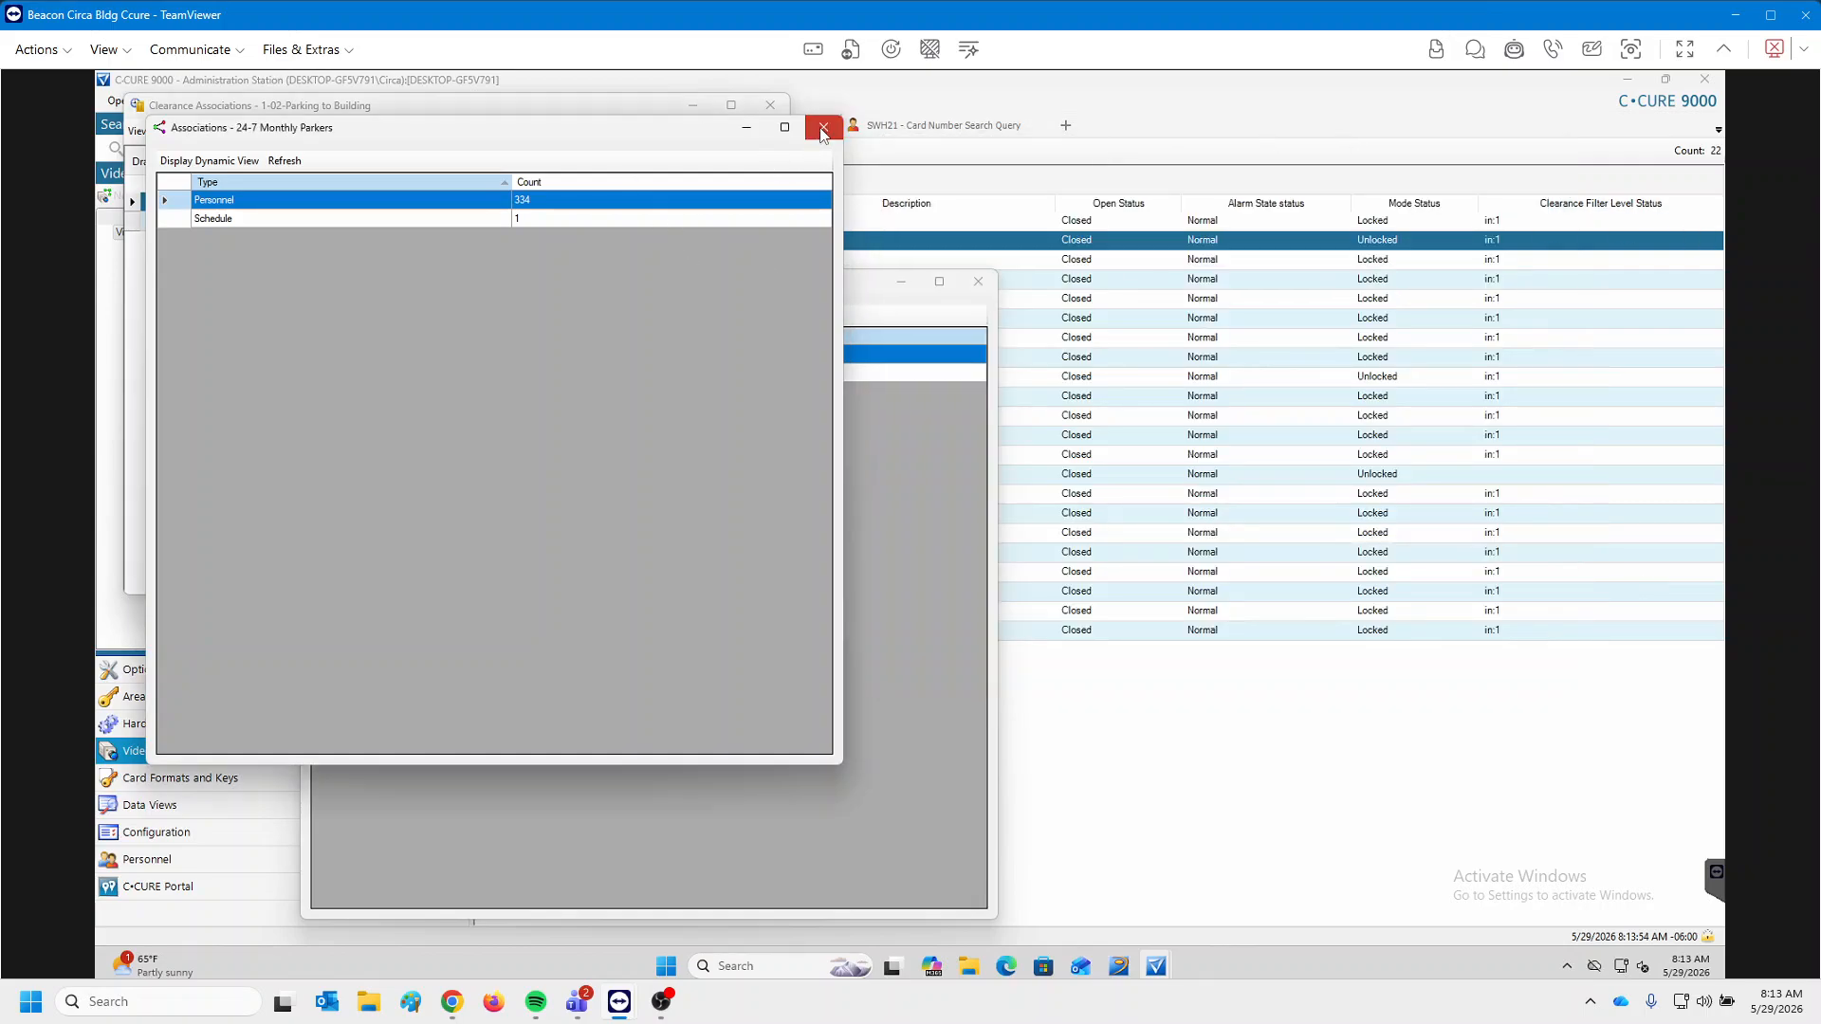
click(824, 126)
click(771, 105)
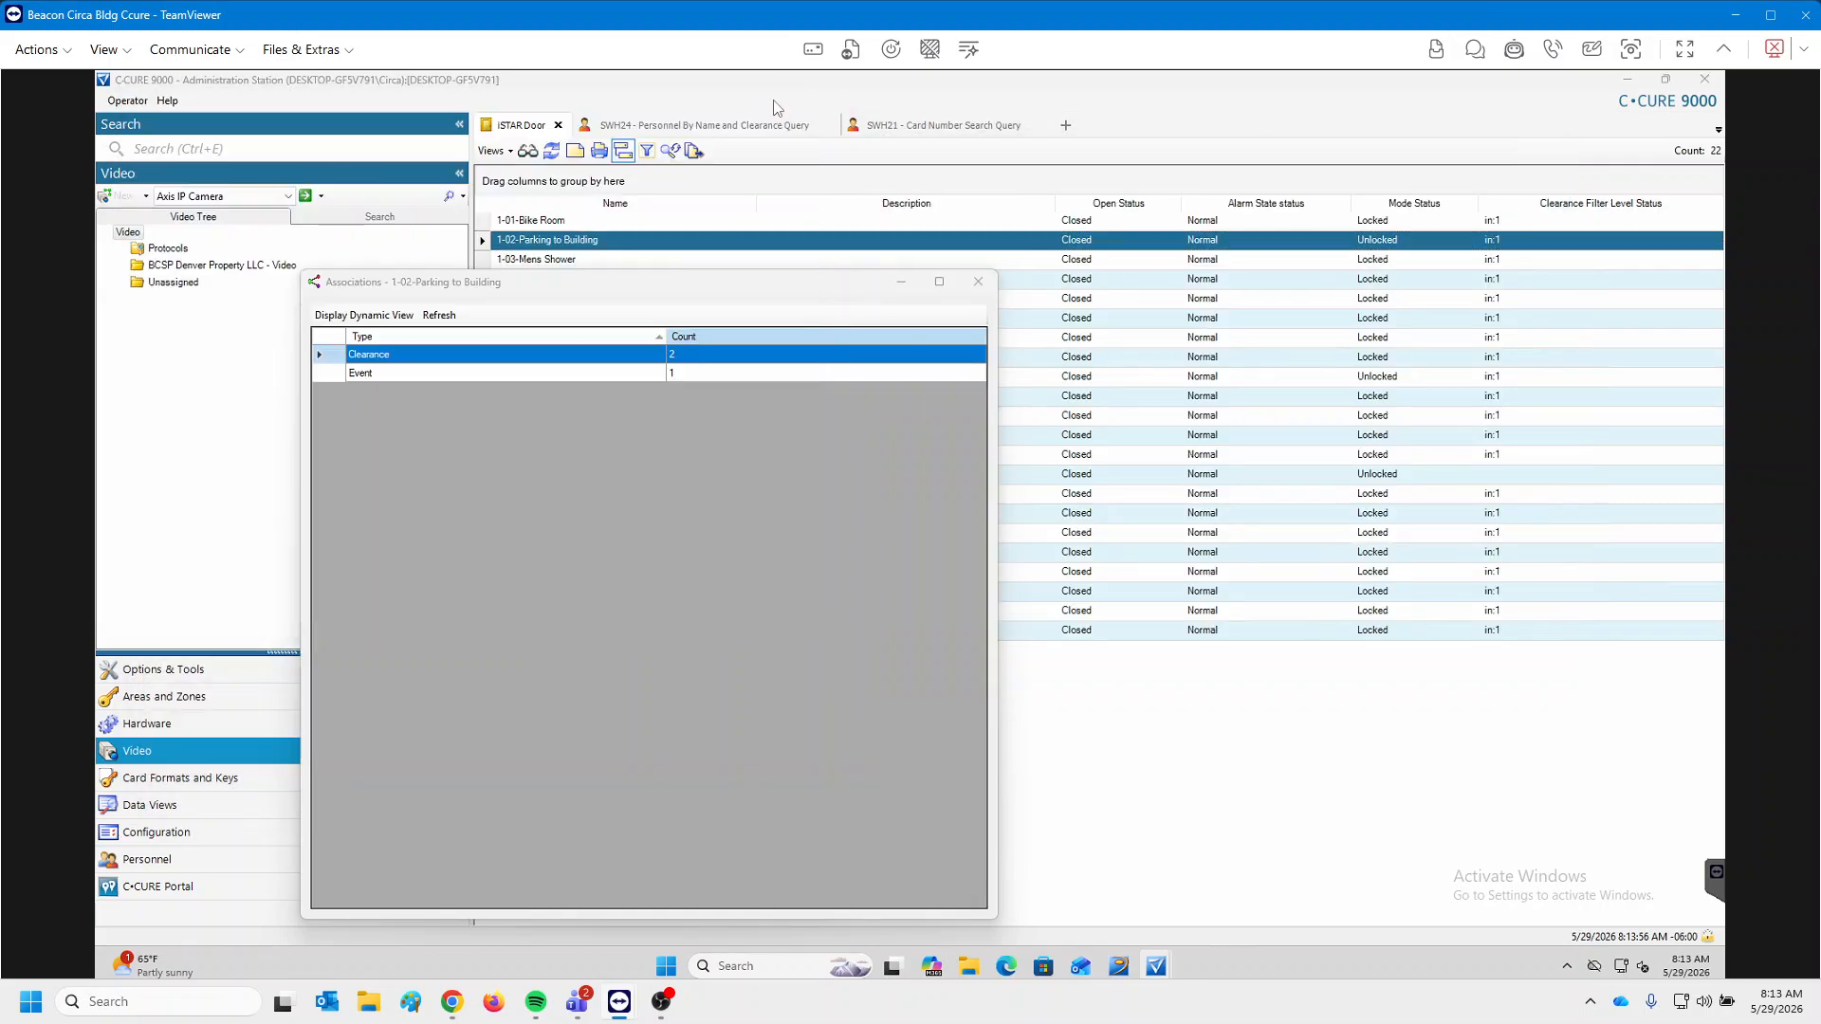
click(978, 282)
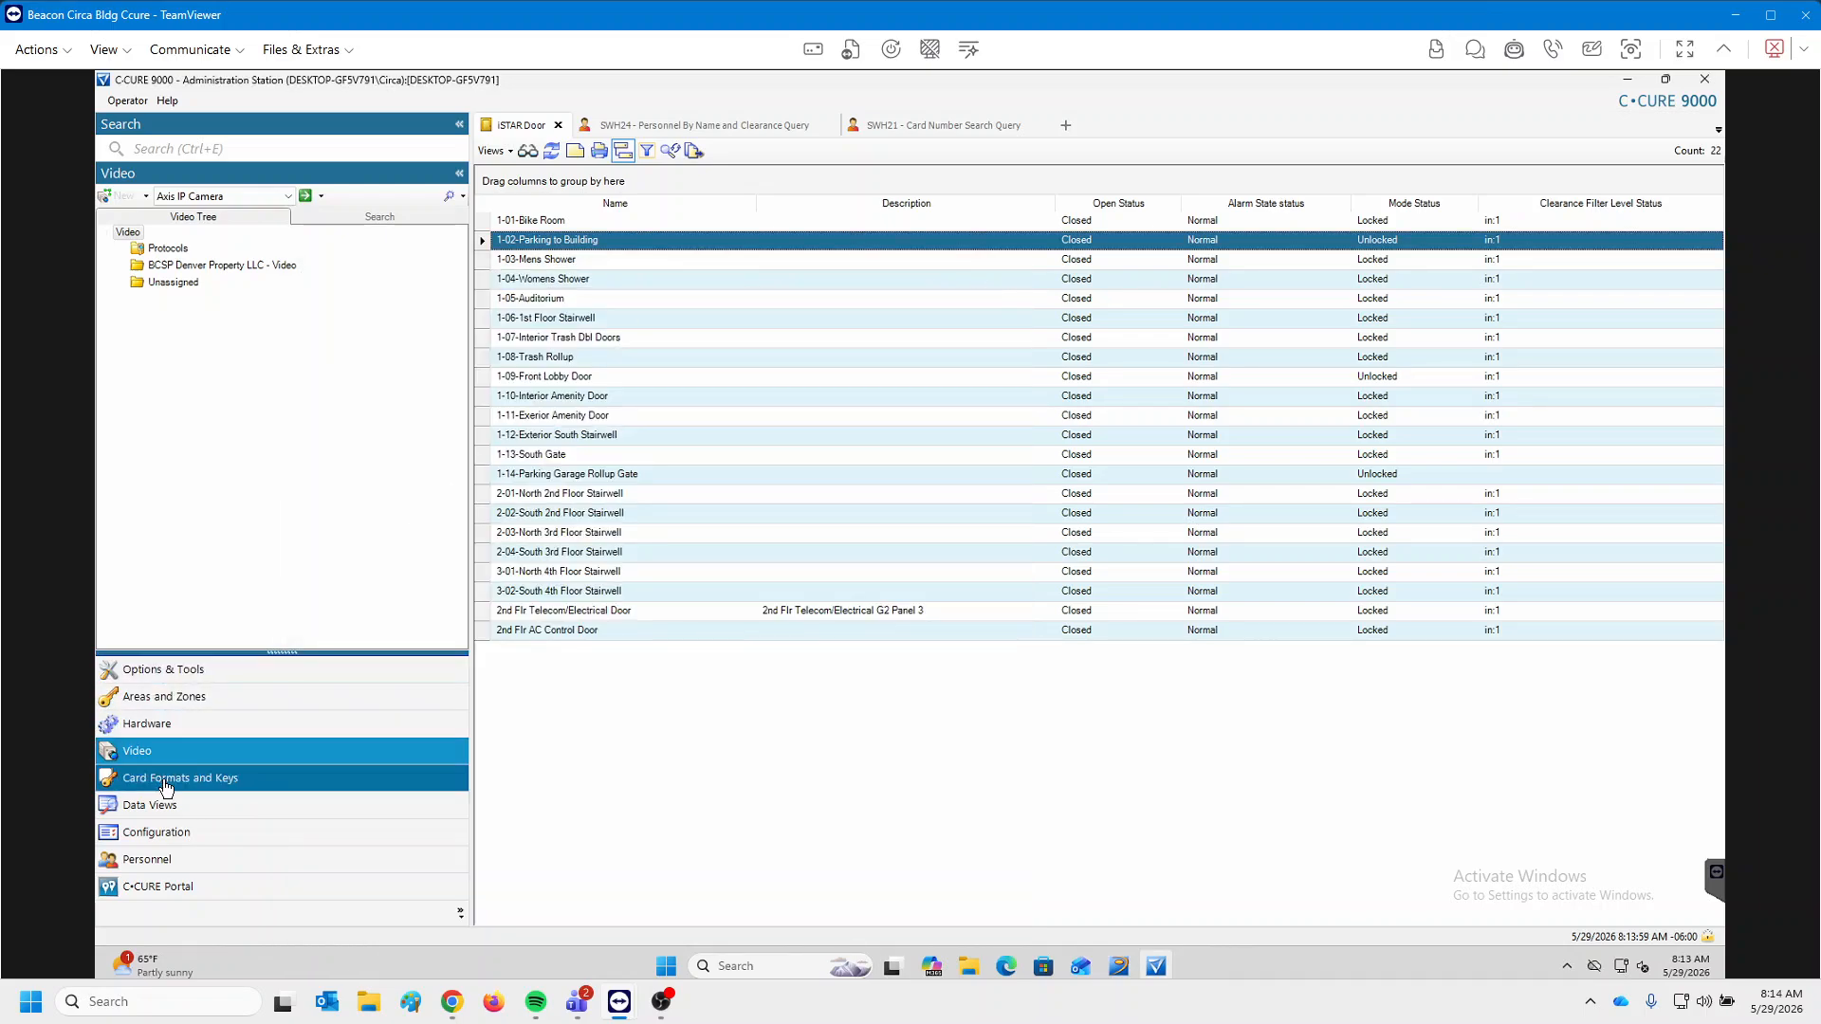
Search Clearance records from the Personnel pane to list all 23 clearances.
click(178, 865)
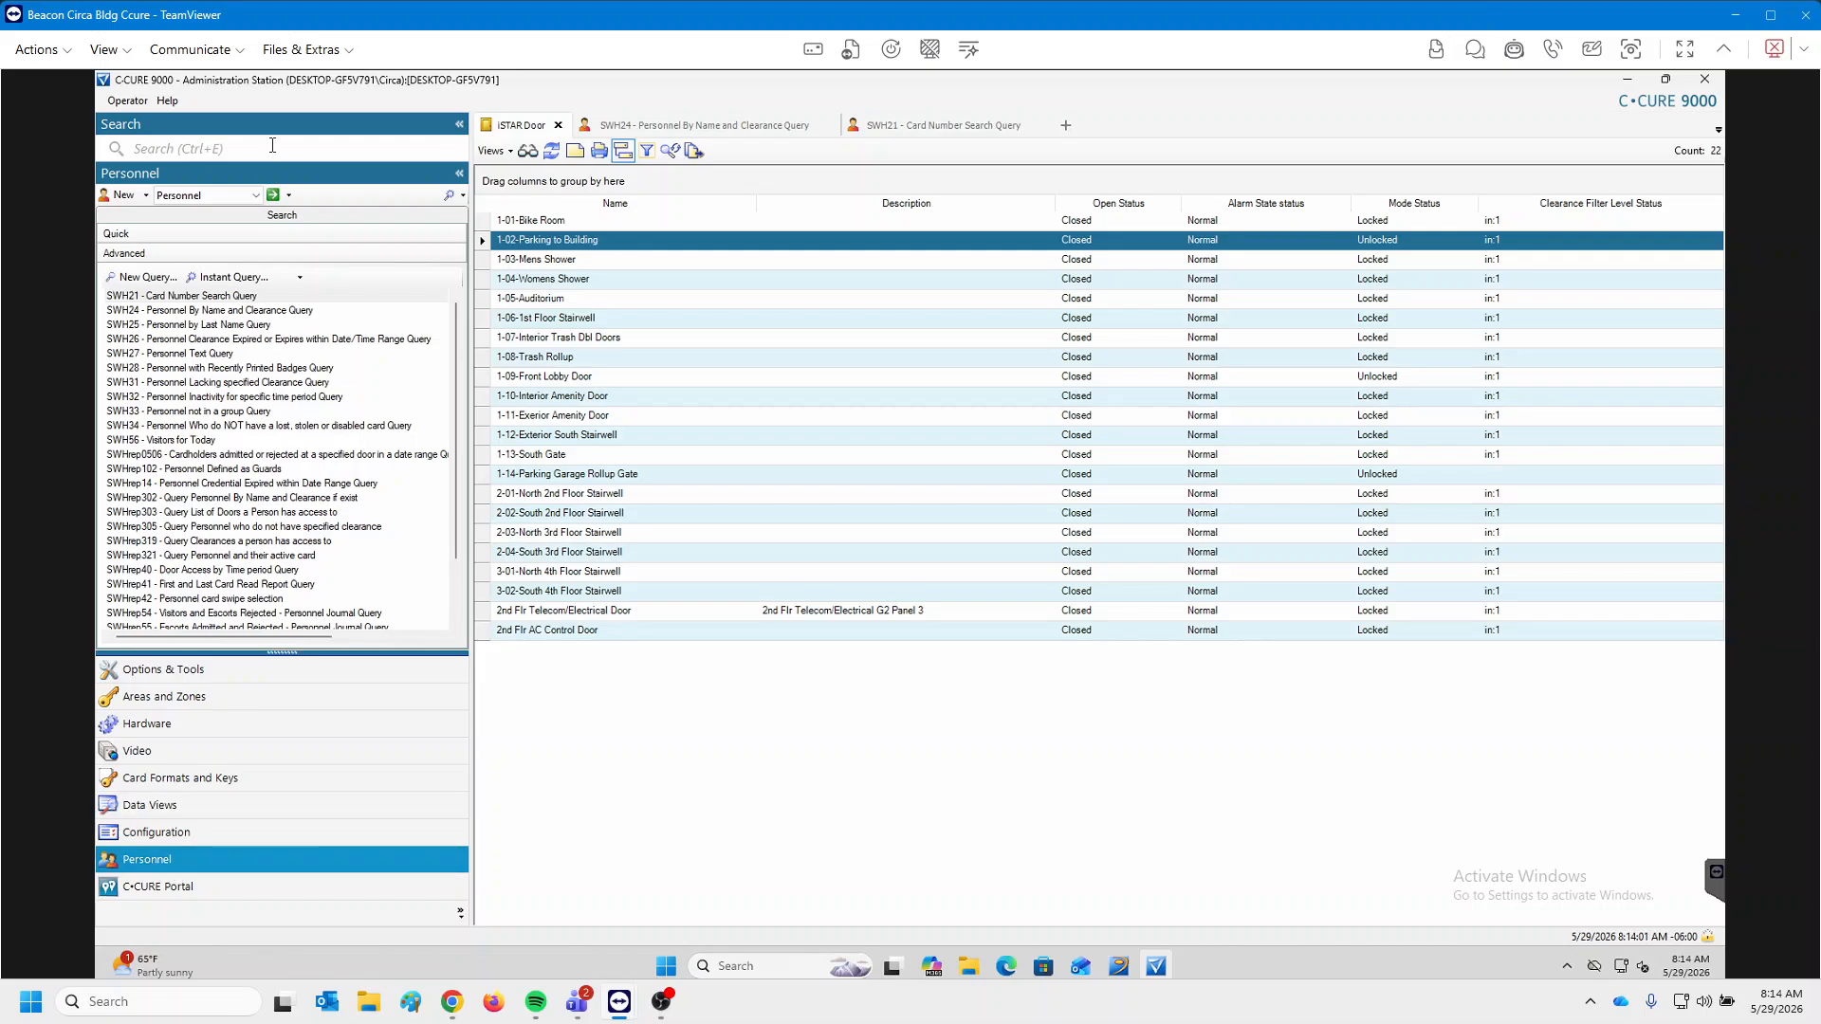
click(240, 195)
click(210, 242)
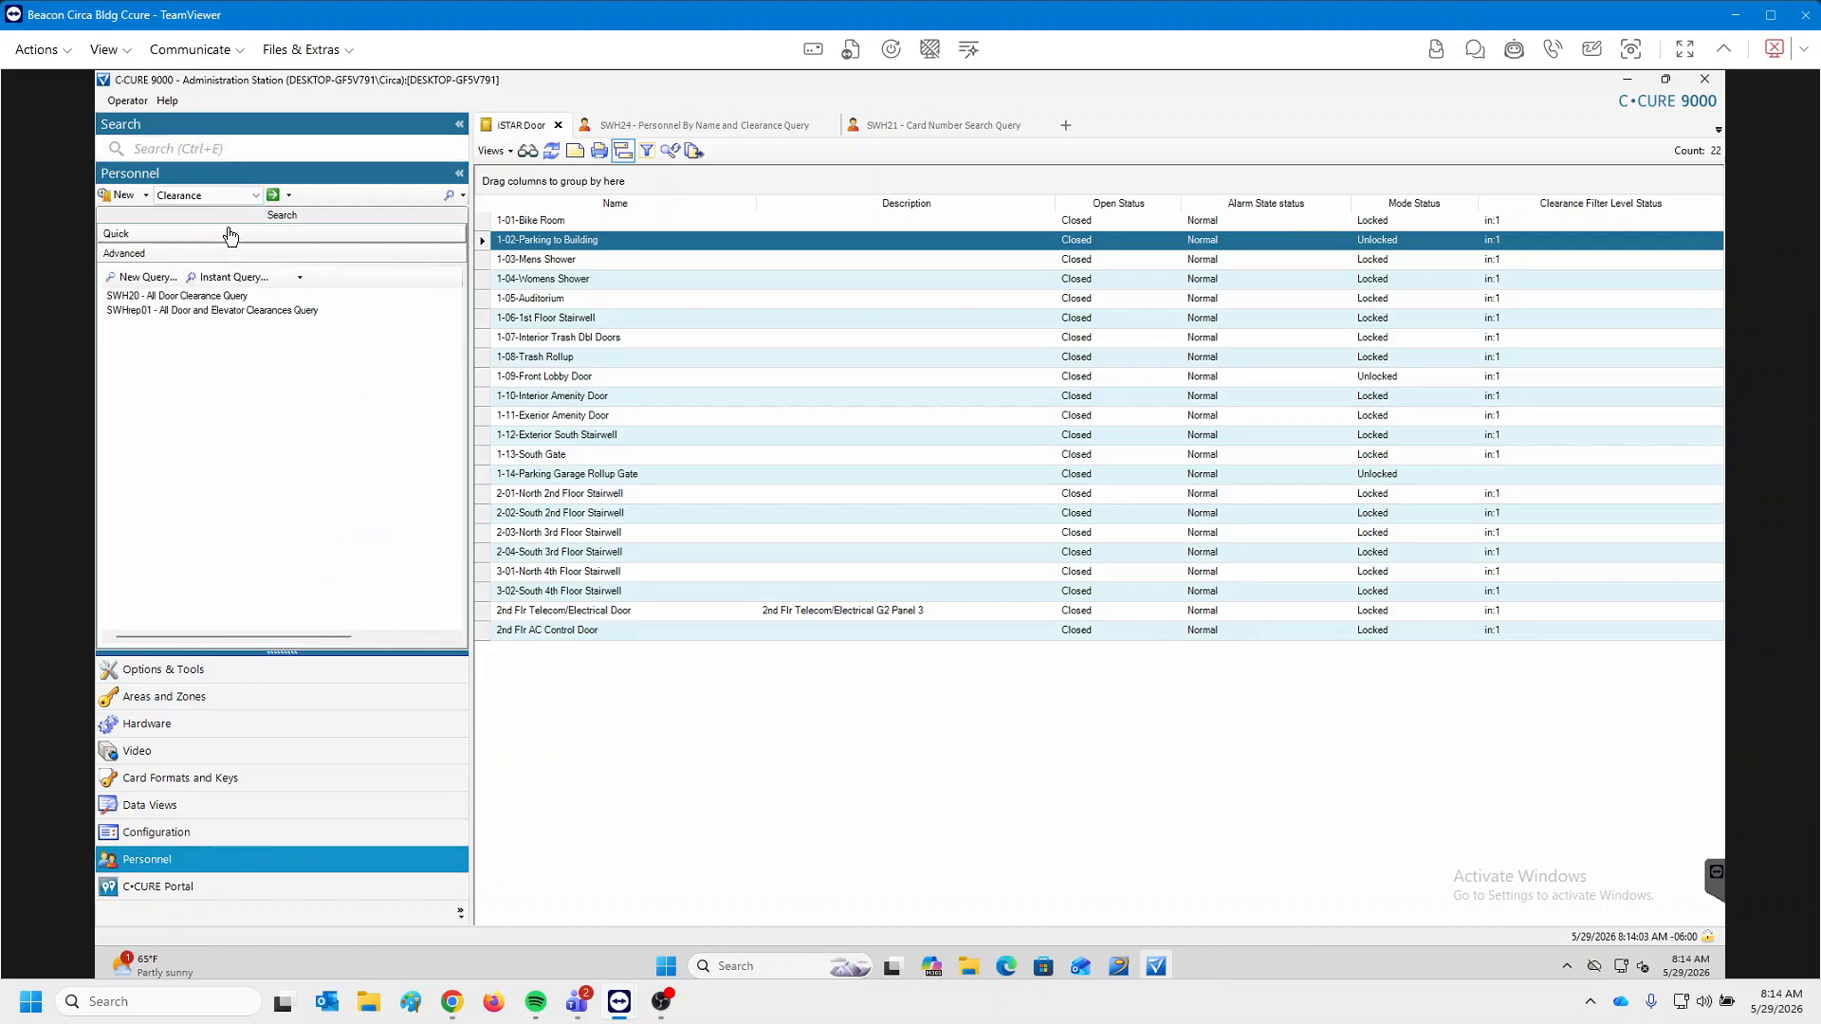
click(273, 196)
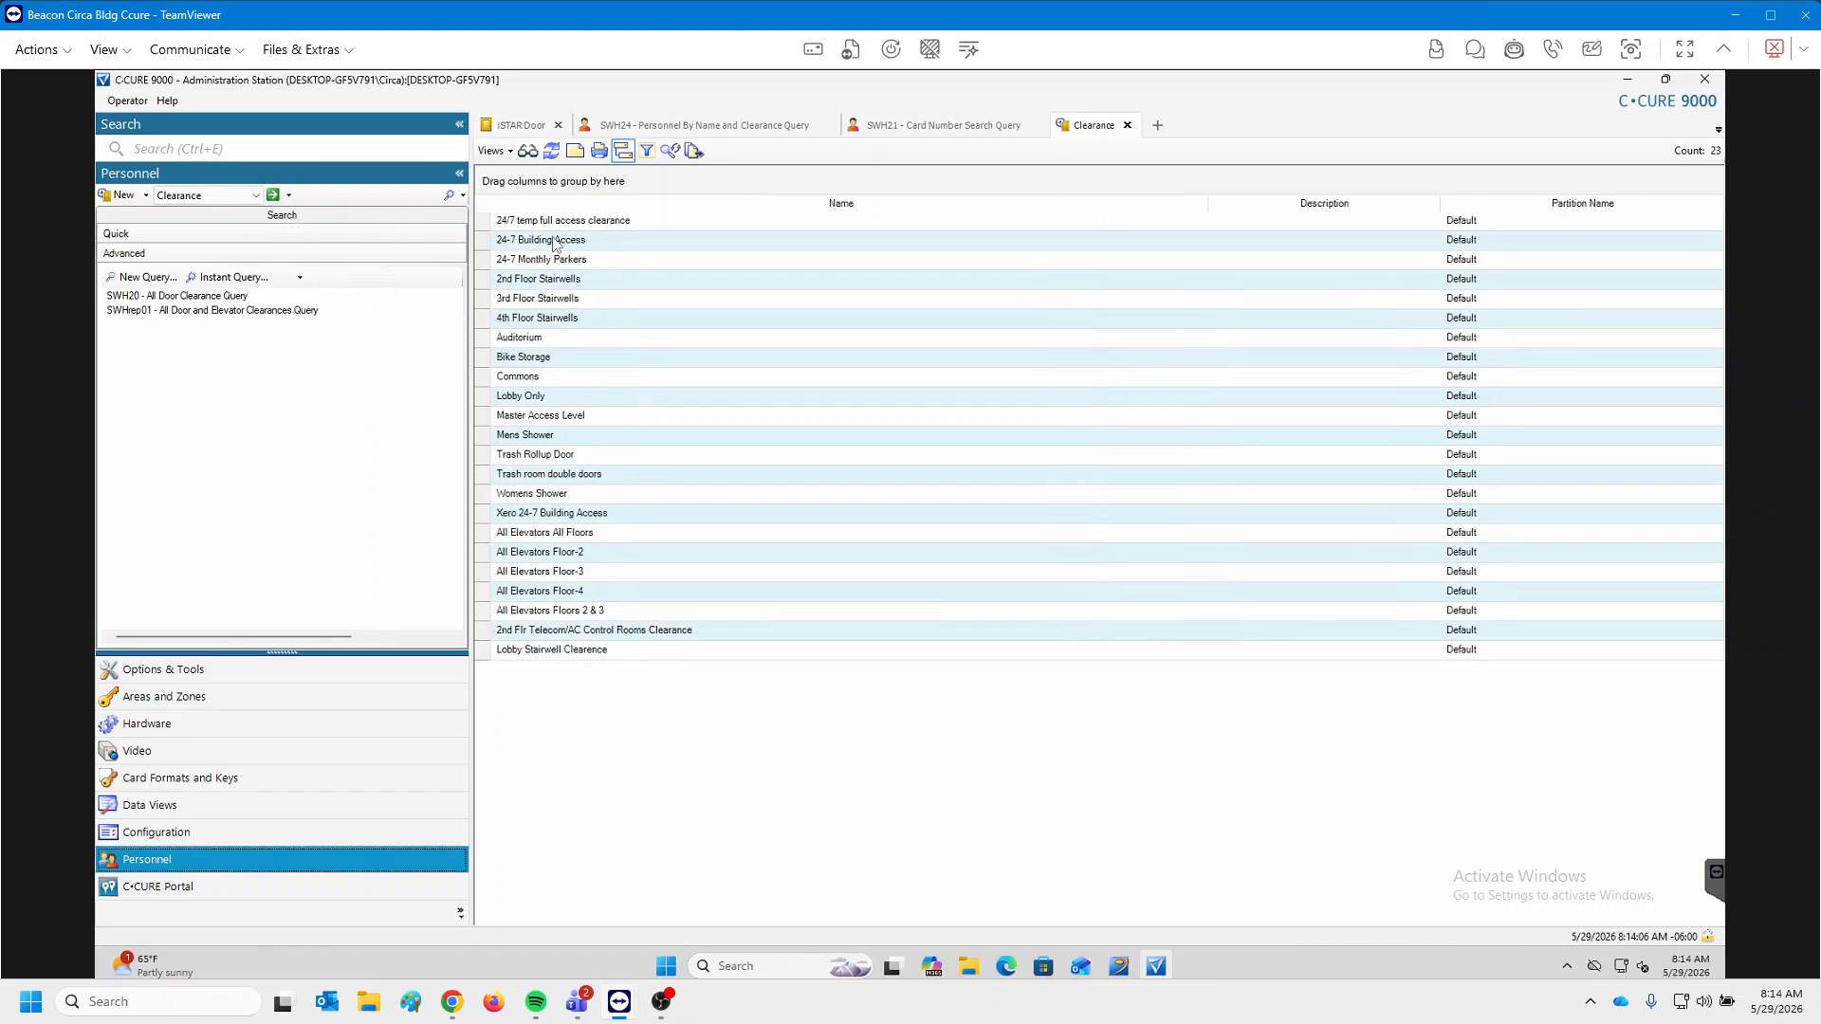
Review the two doors granted by 24-7 Monthly Parkers, then close it unchanged.
double_click(587, 262)
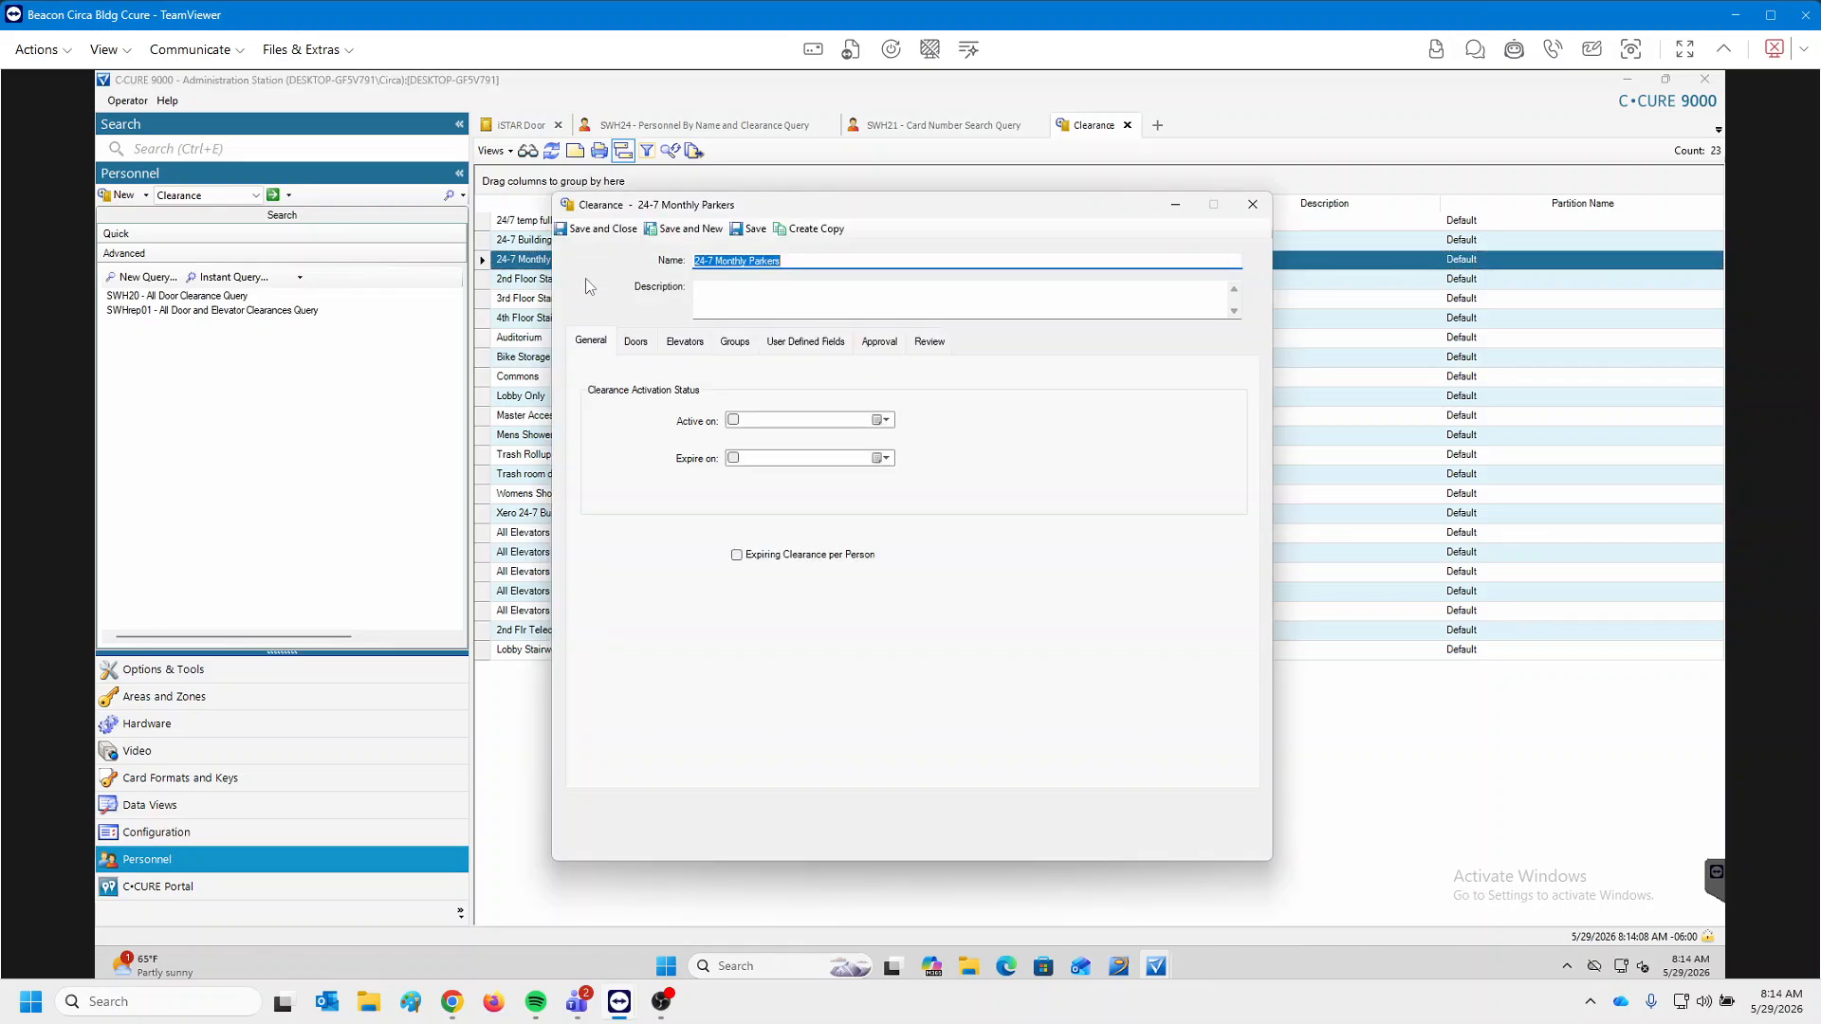
click(636, 342)
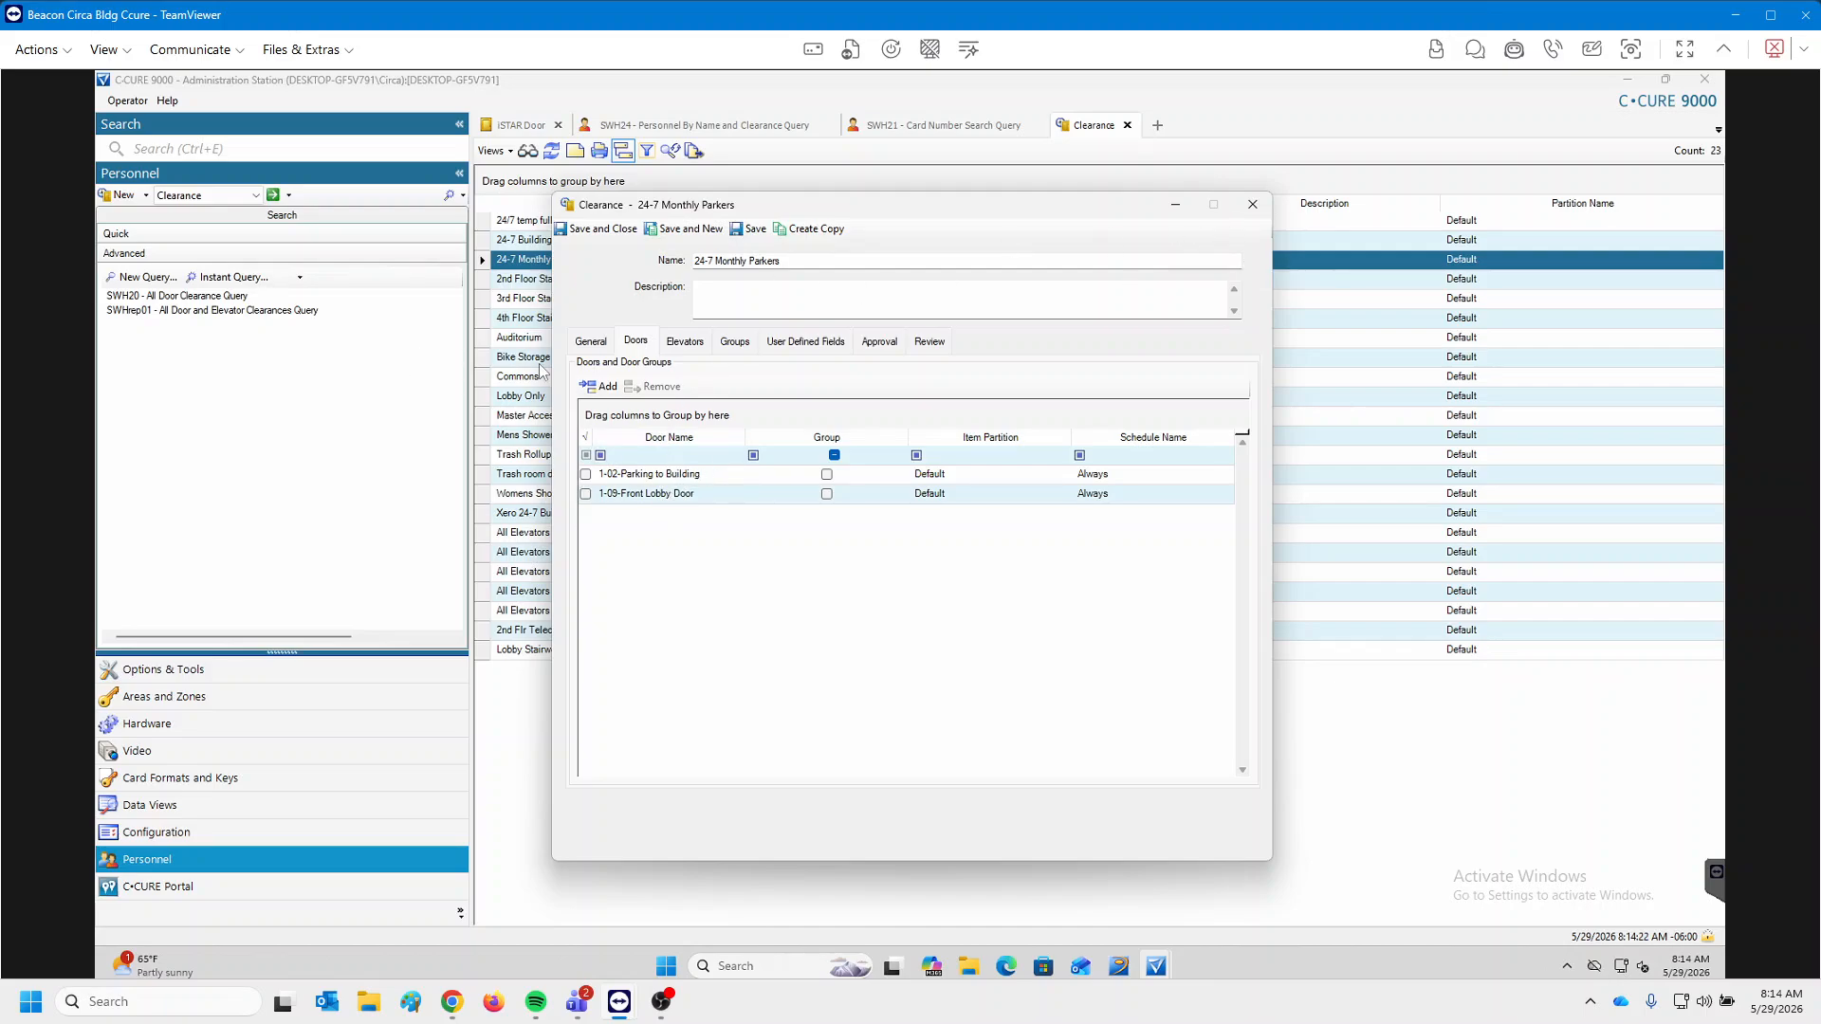
click(598, 343)
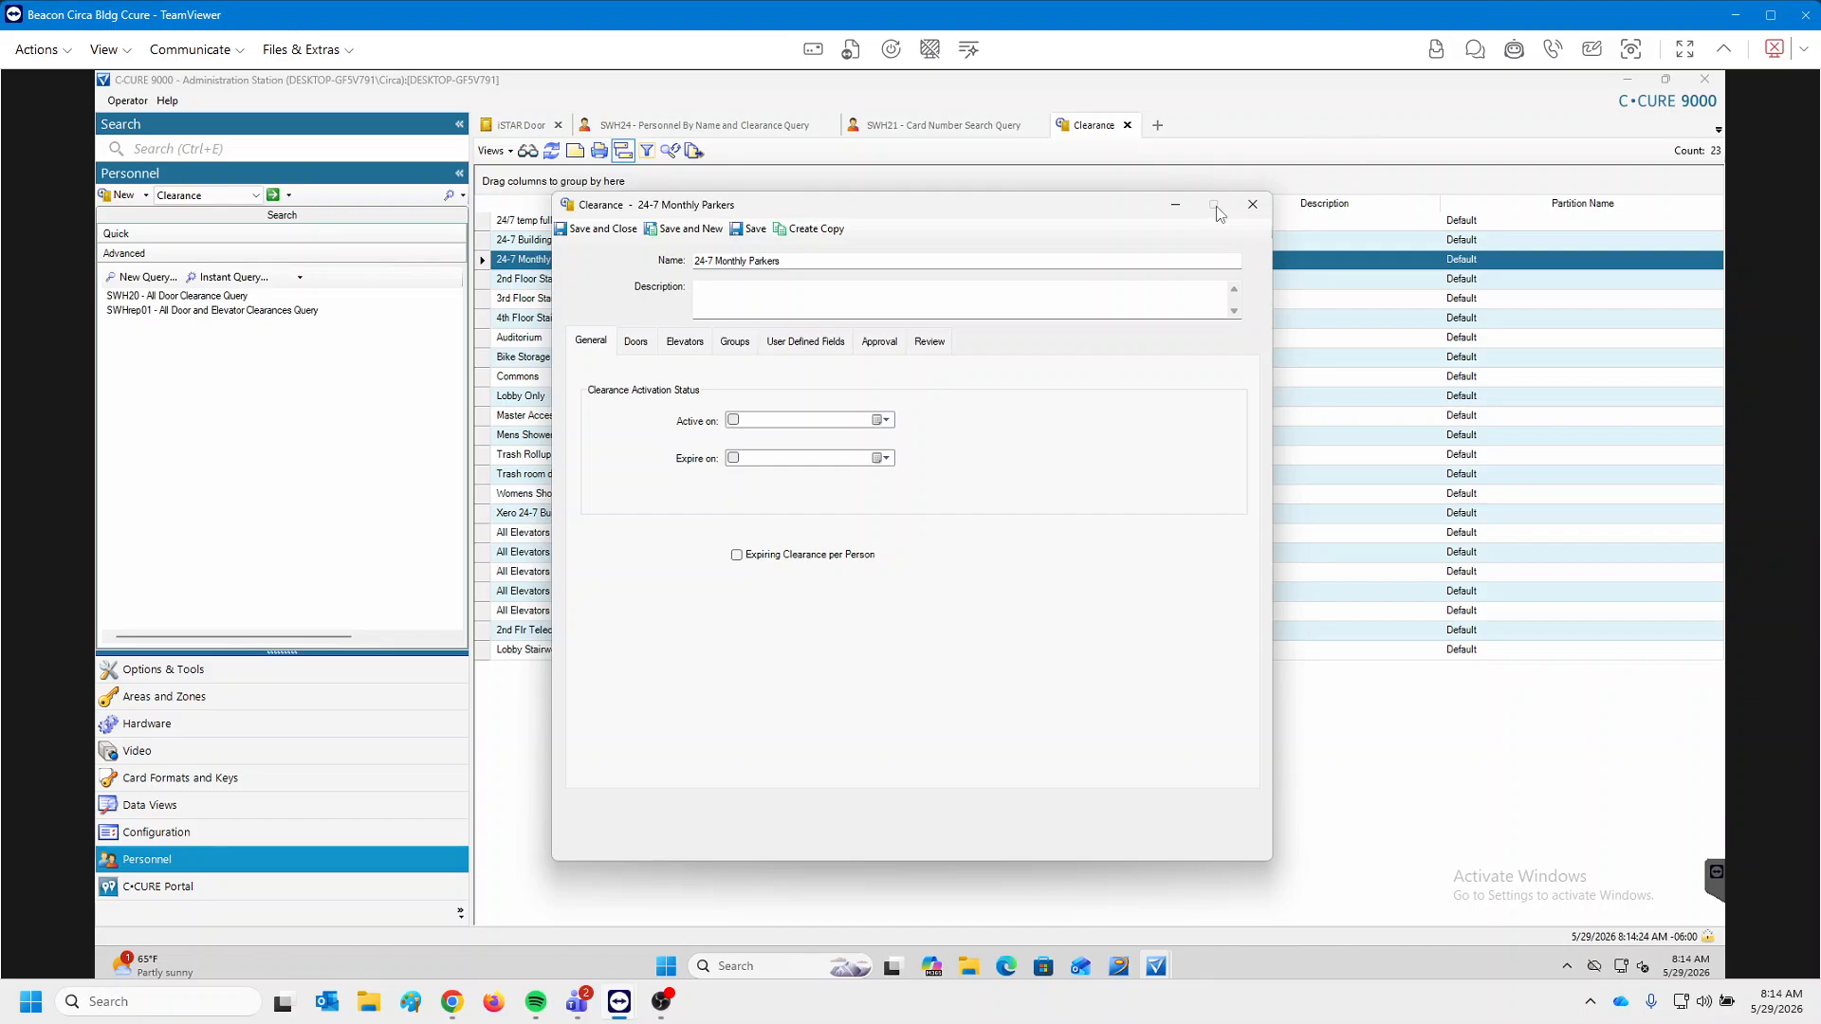
click(1252, 204)
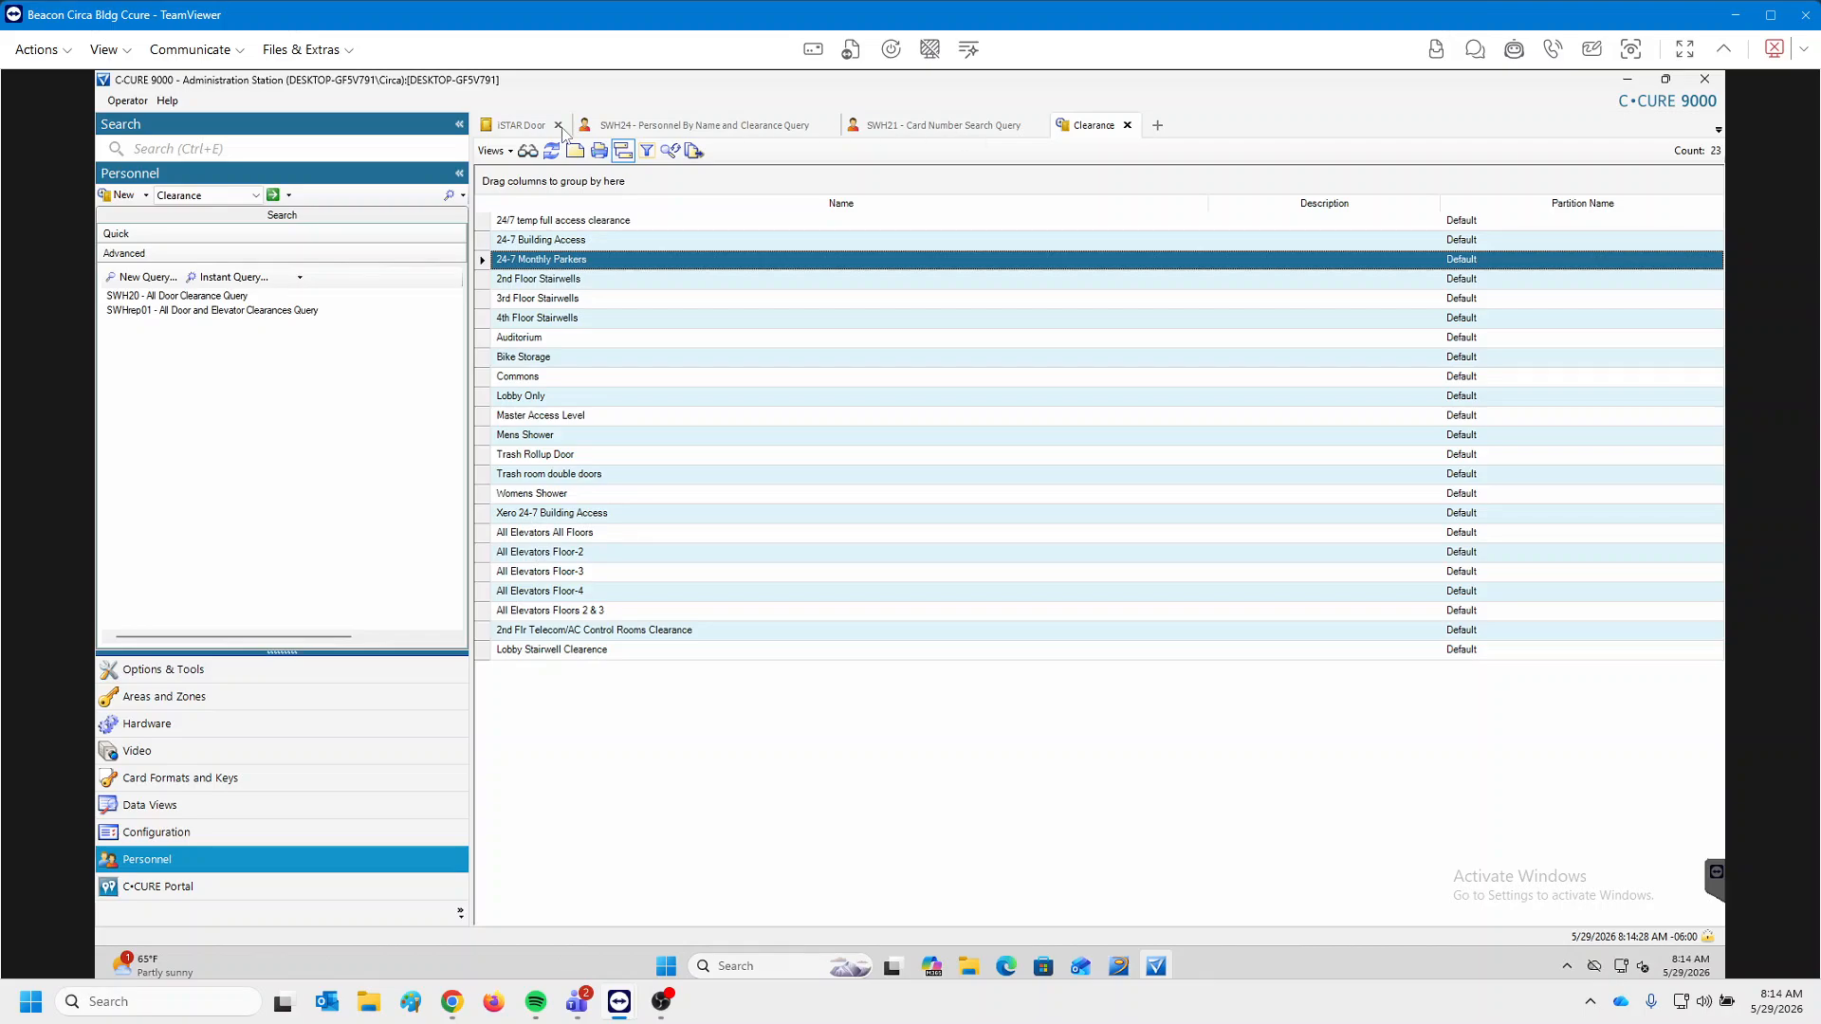
Return to the iSTAR Door list and select the 1-02-Parking to Building door.
click(514, 127)
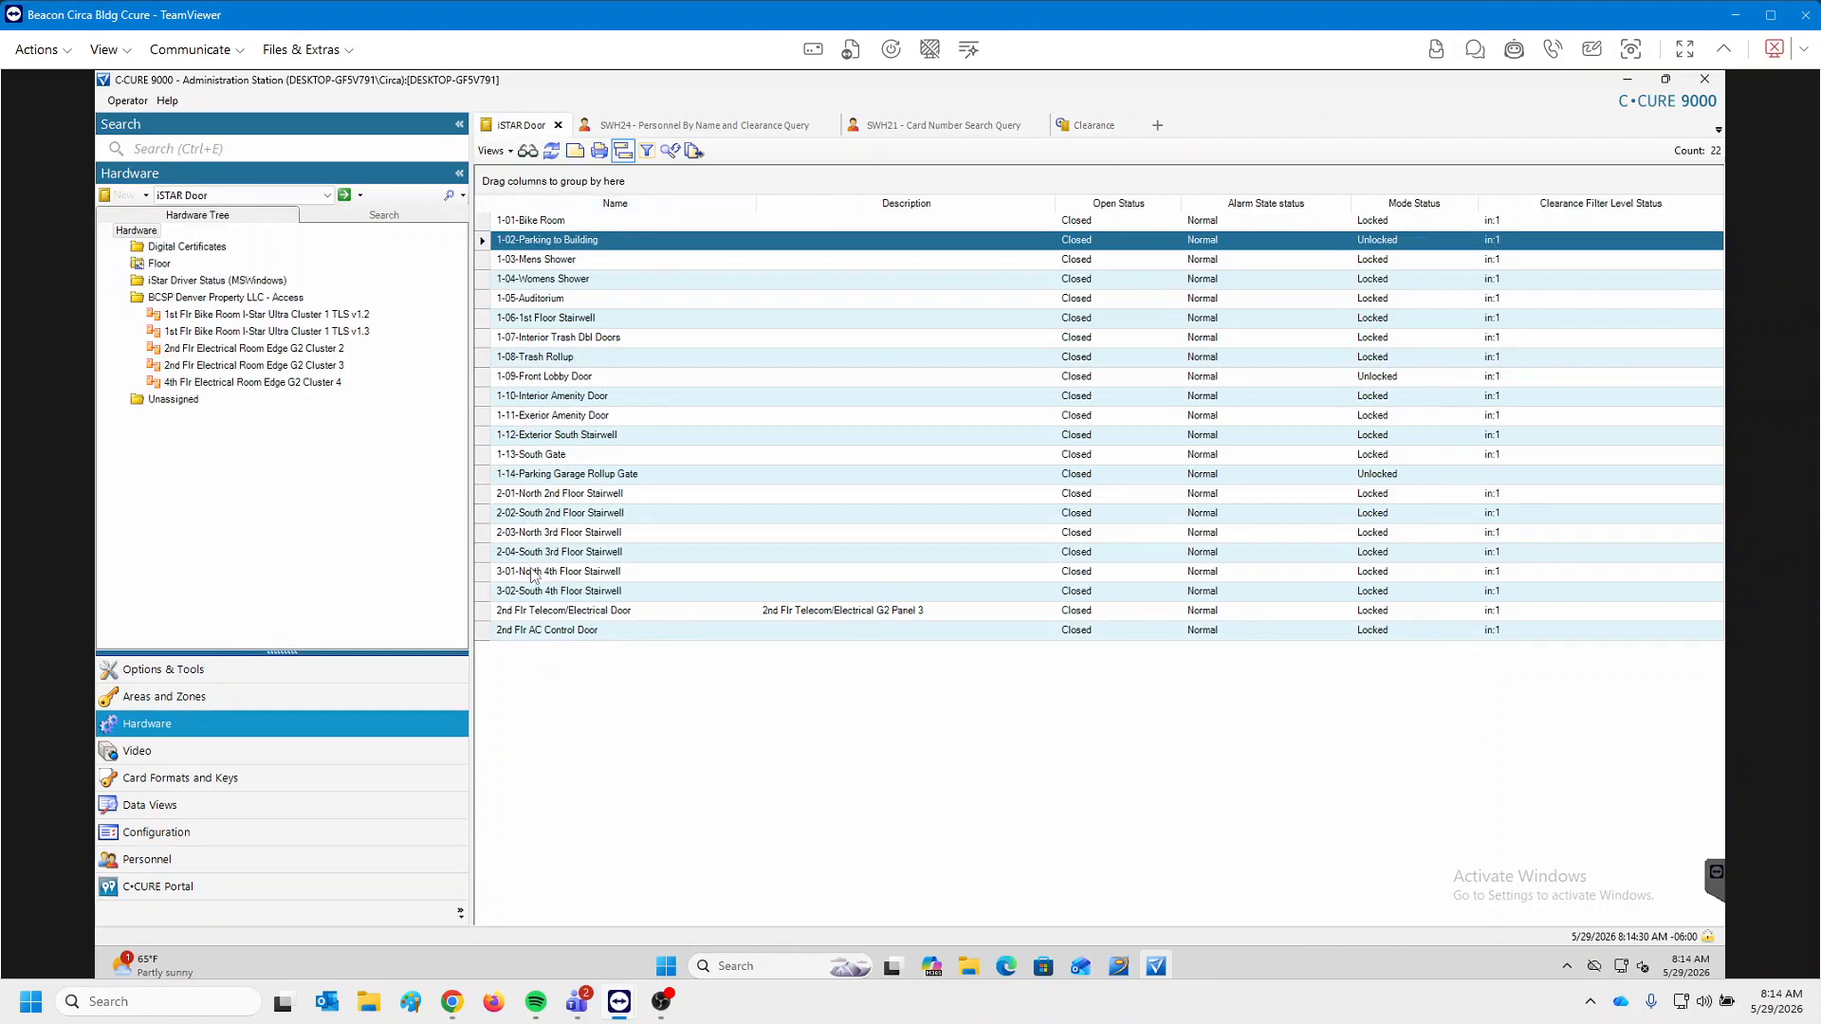
click(557, 613)
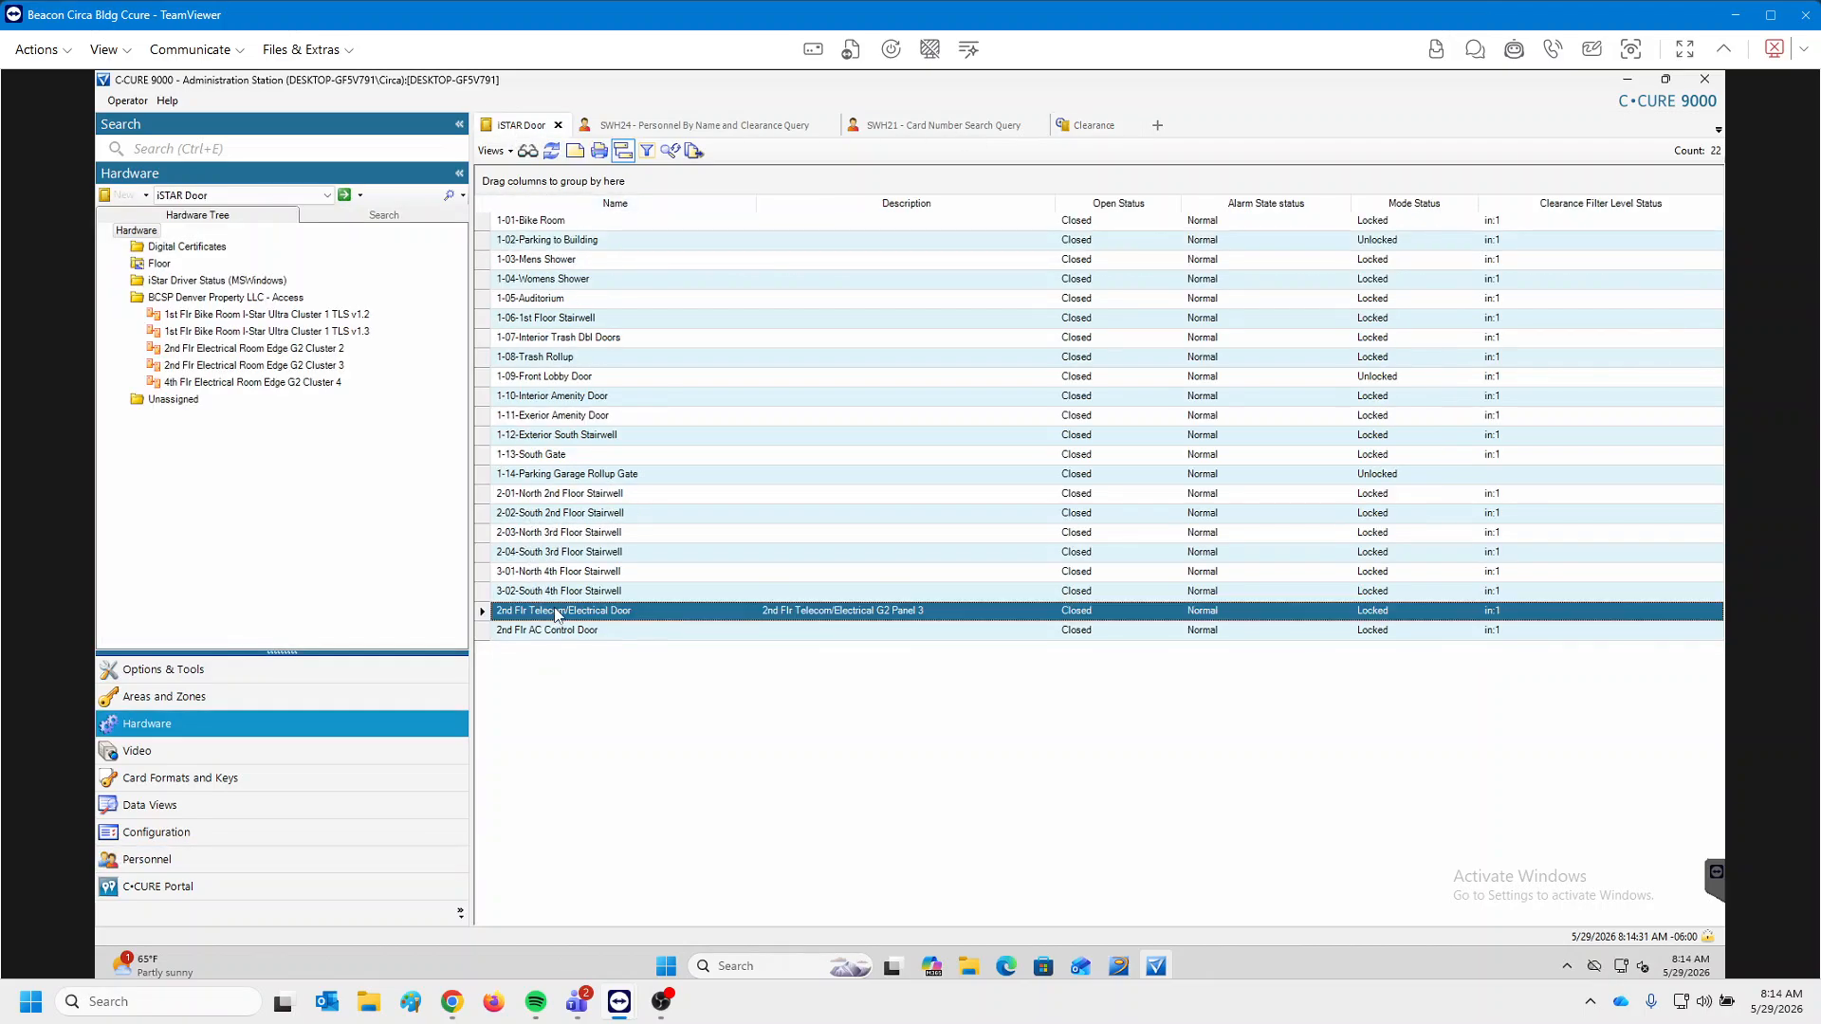
click(567, 242)
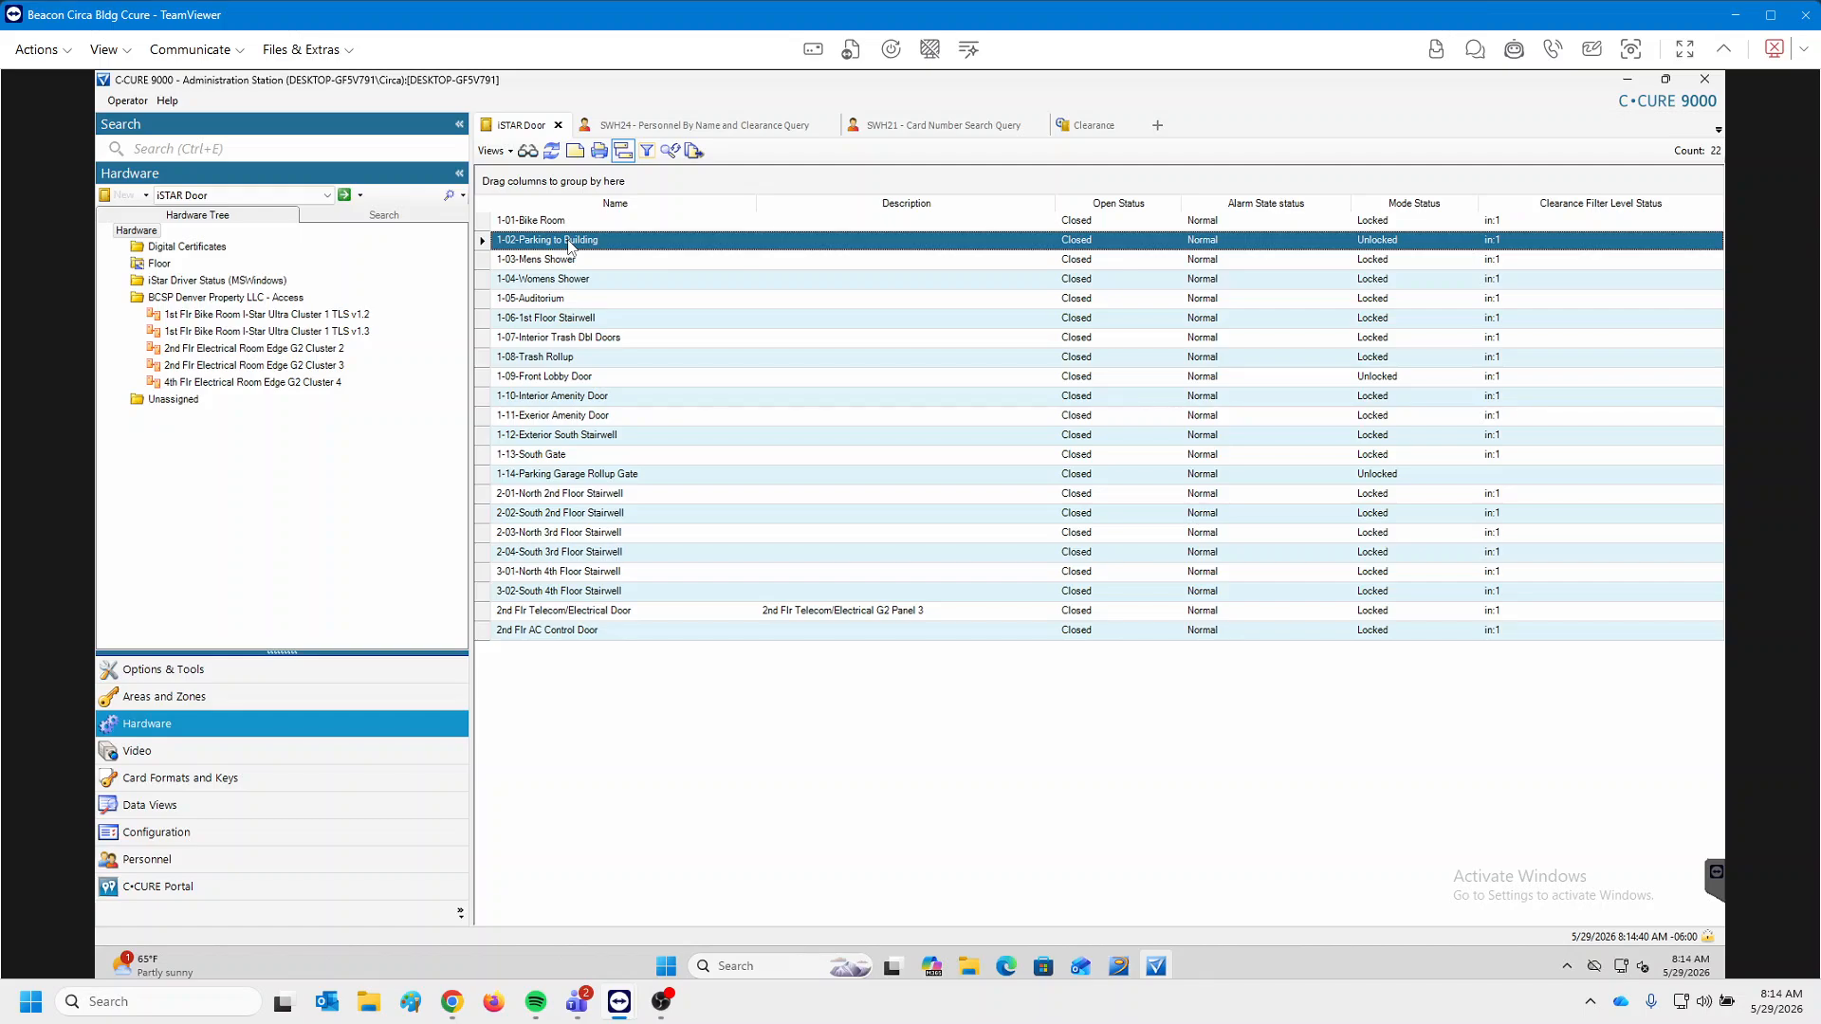
click(598, 591)
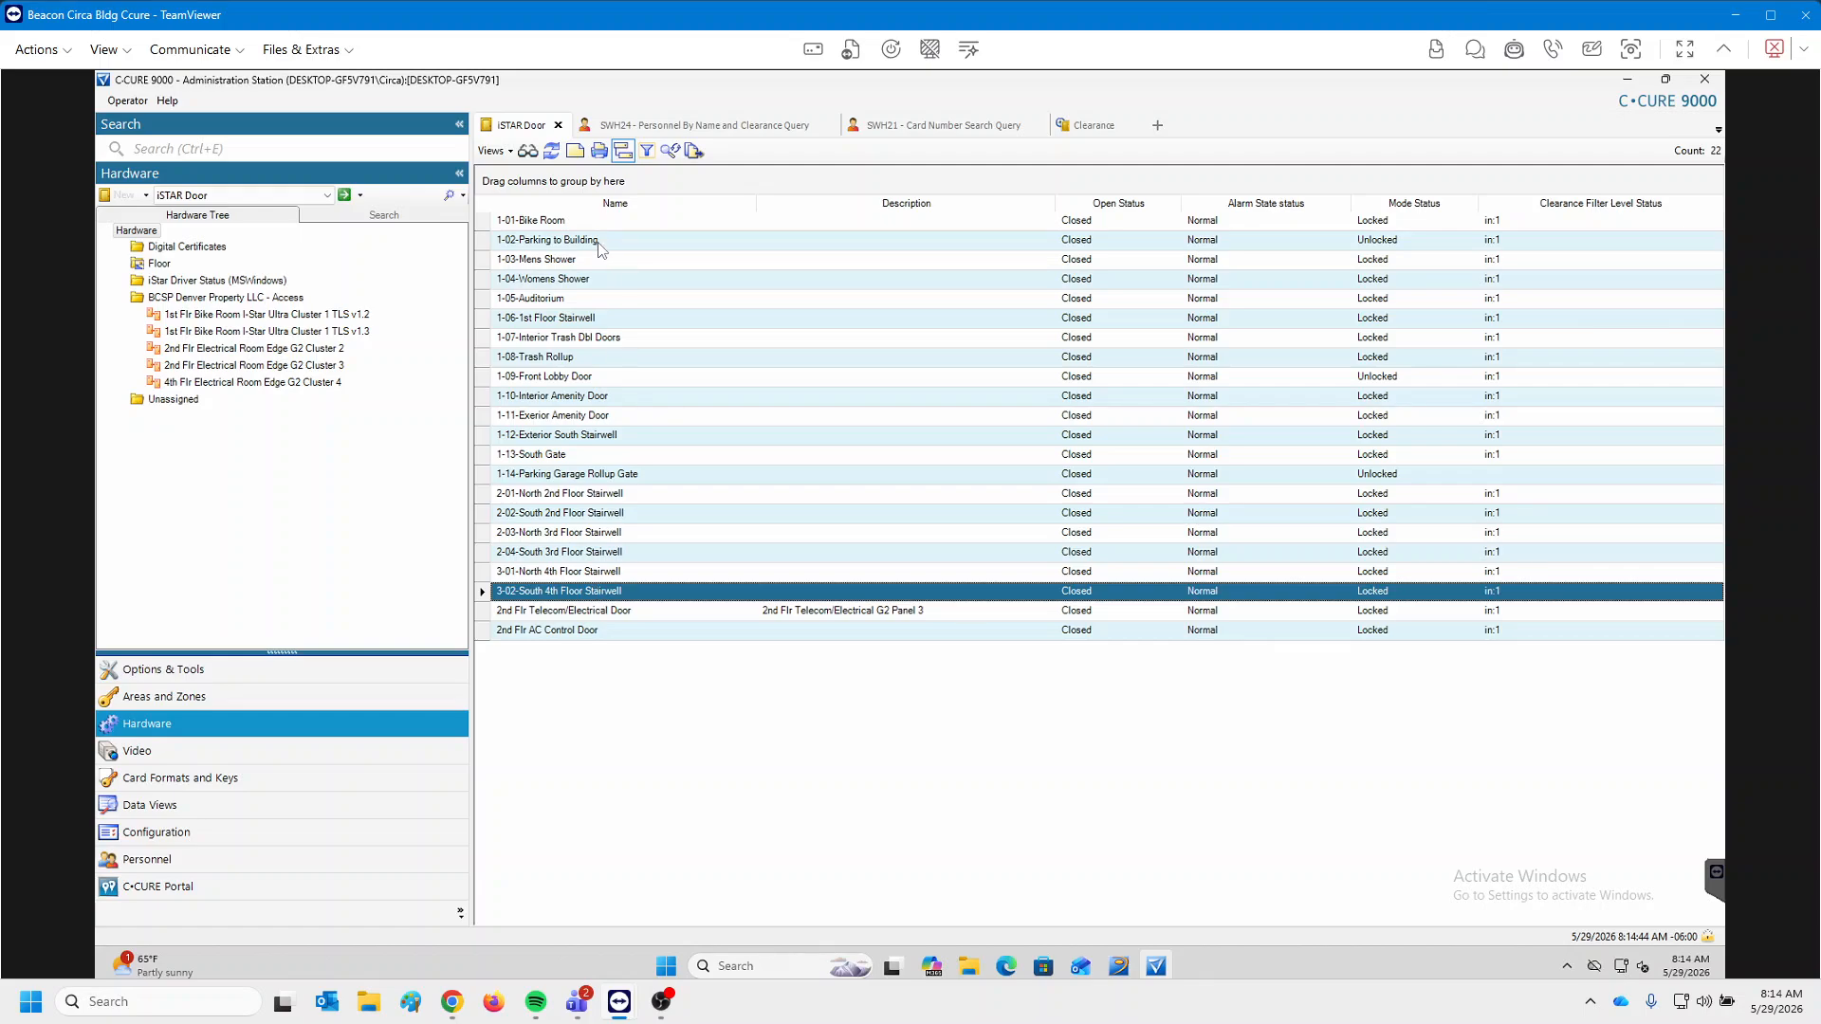
click(598, 244)
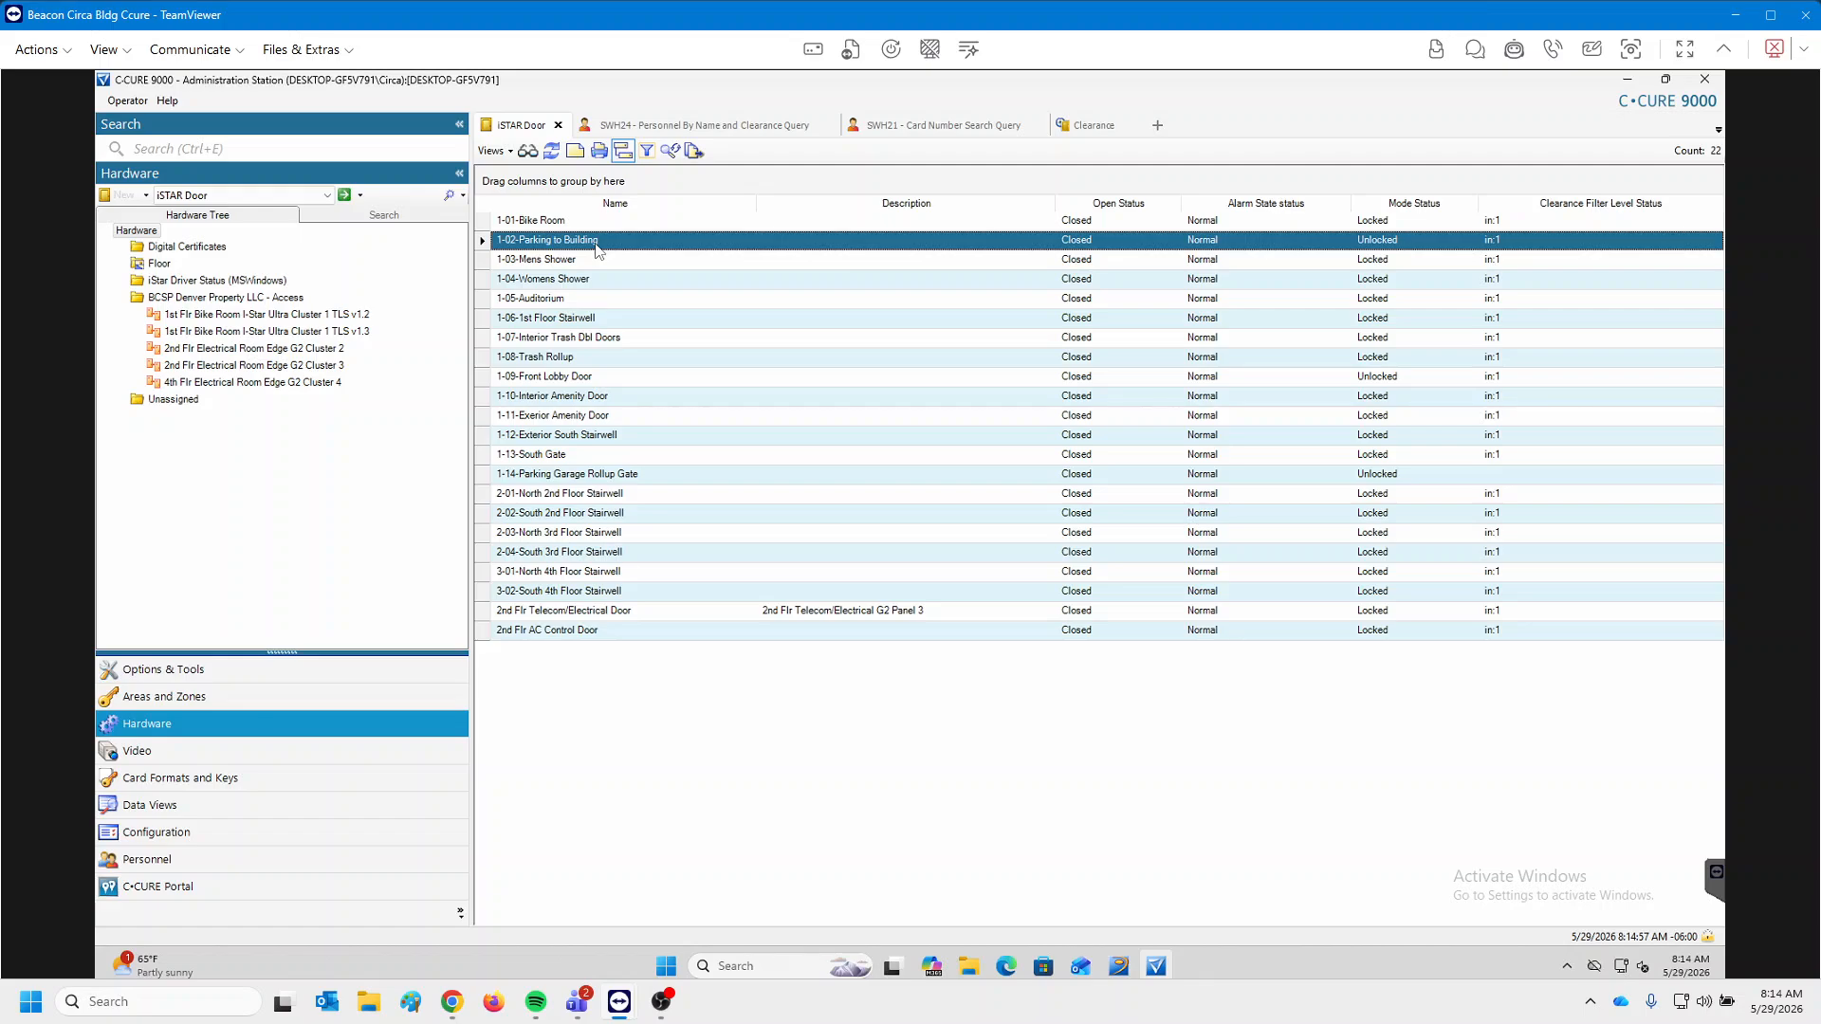
List the clearances associated with the 1-02-Parking to Building door.
right_click(597, 246)
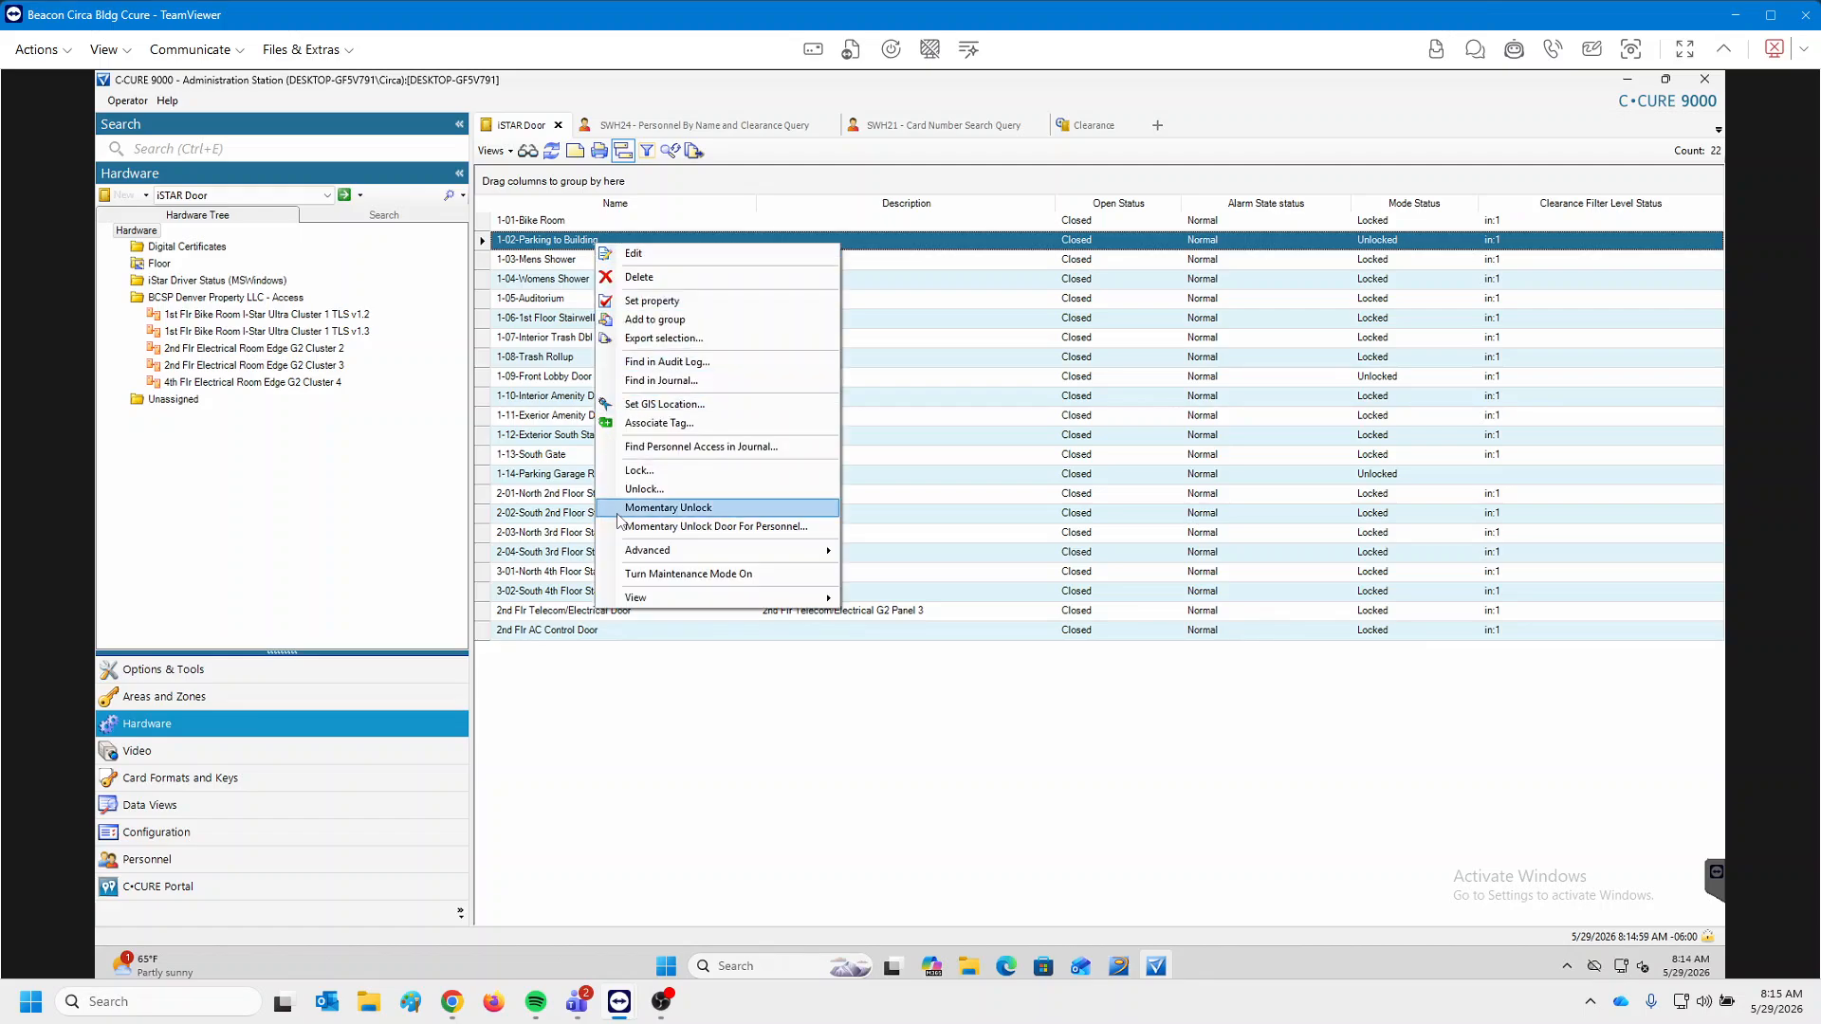
mouse_move(671, 608)
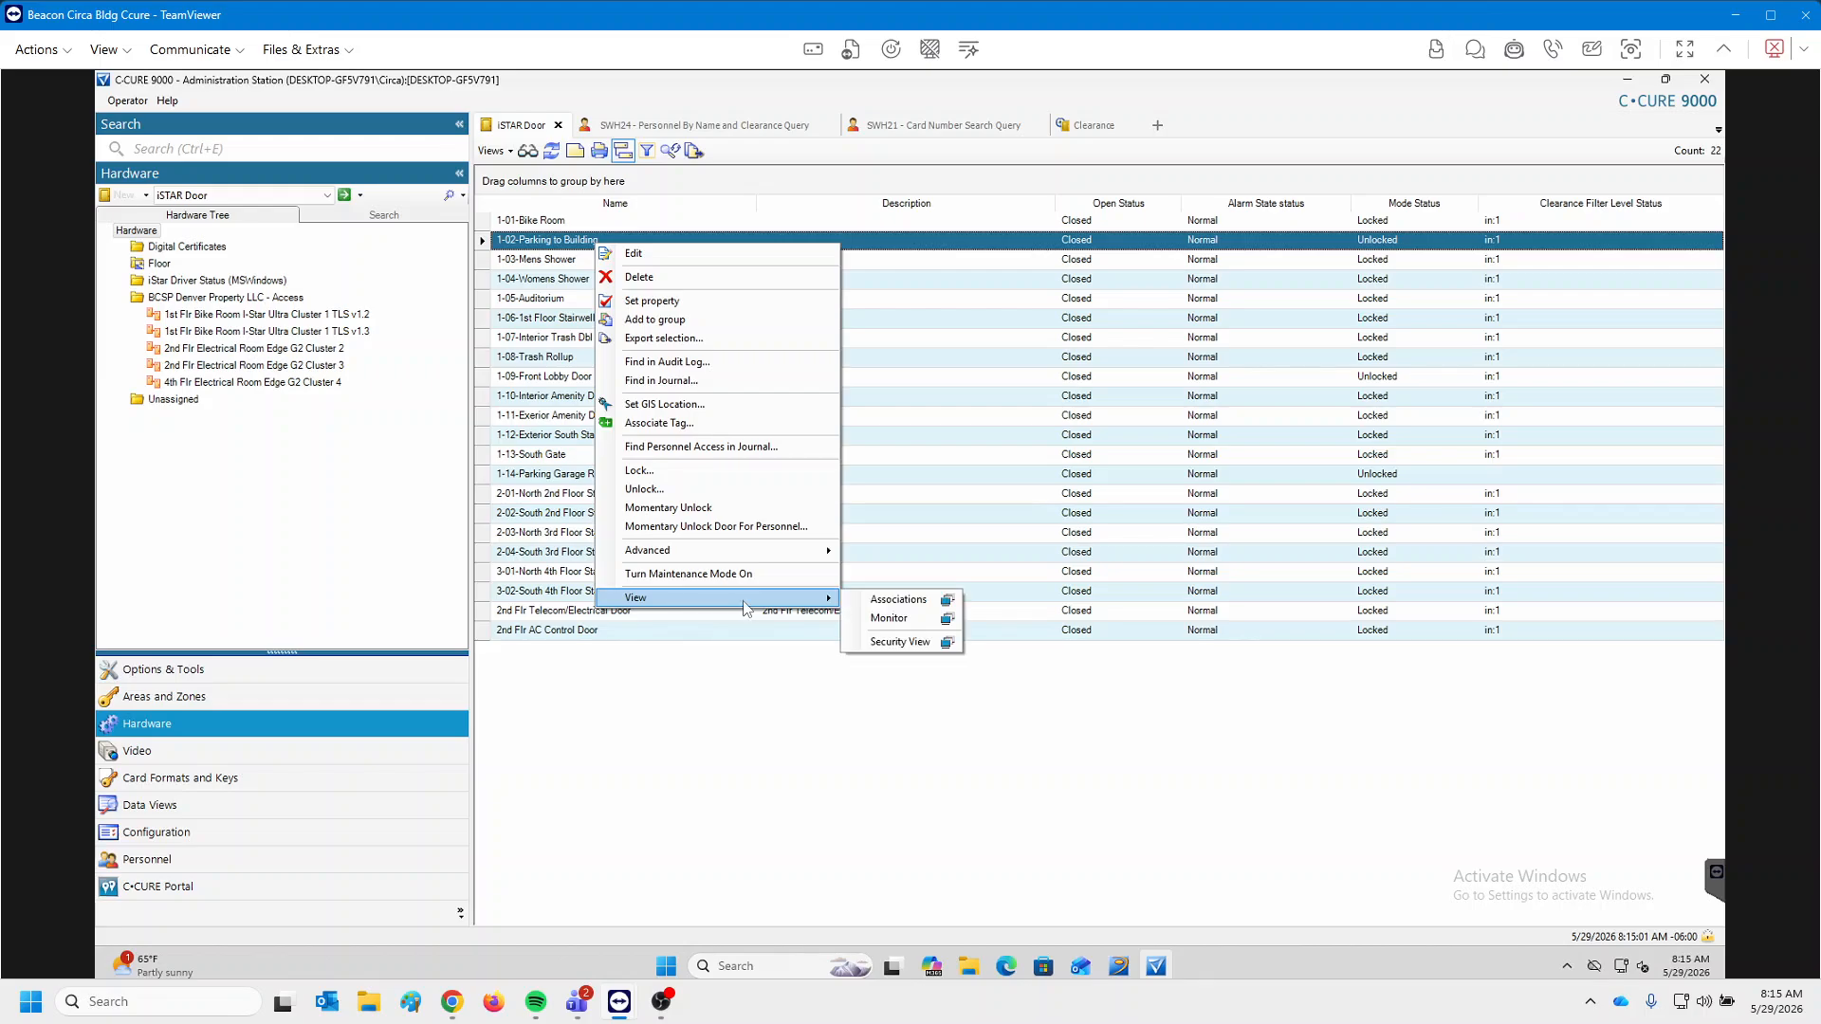
click(868, 600)
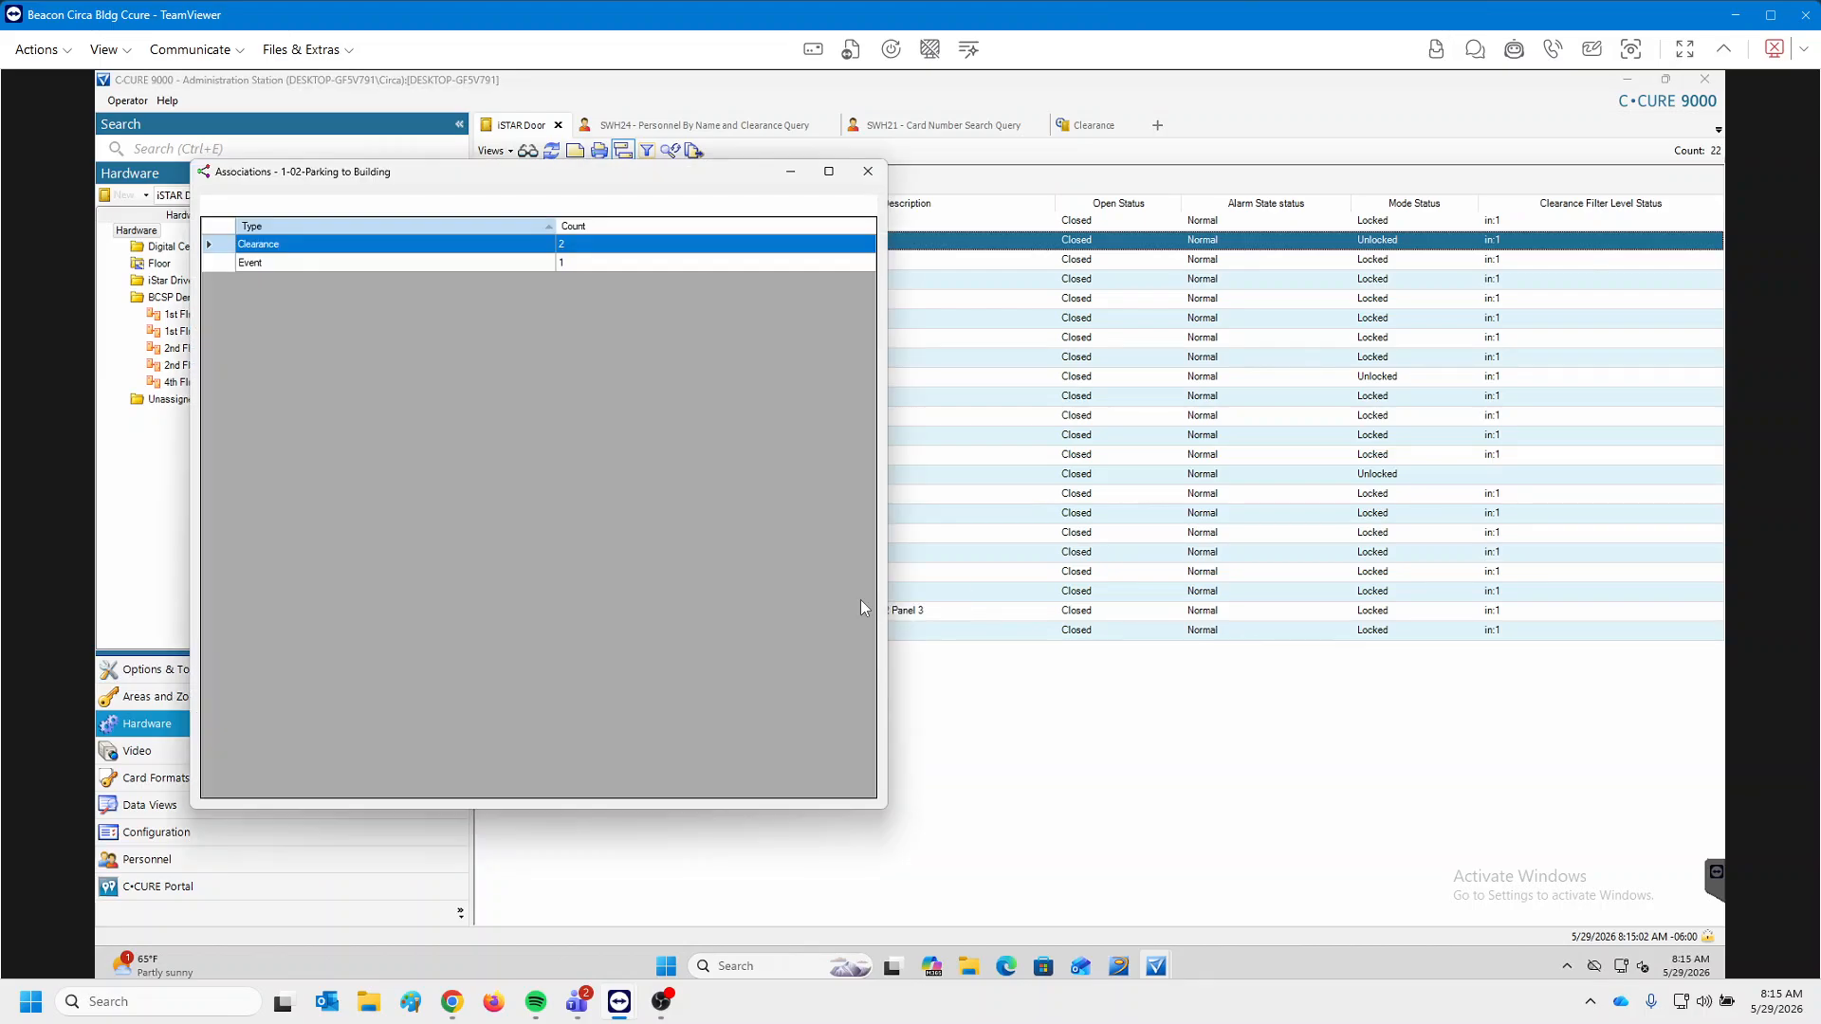
double_click(334, 249)
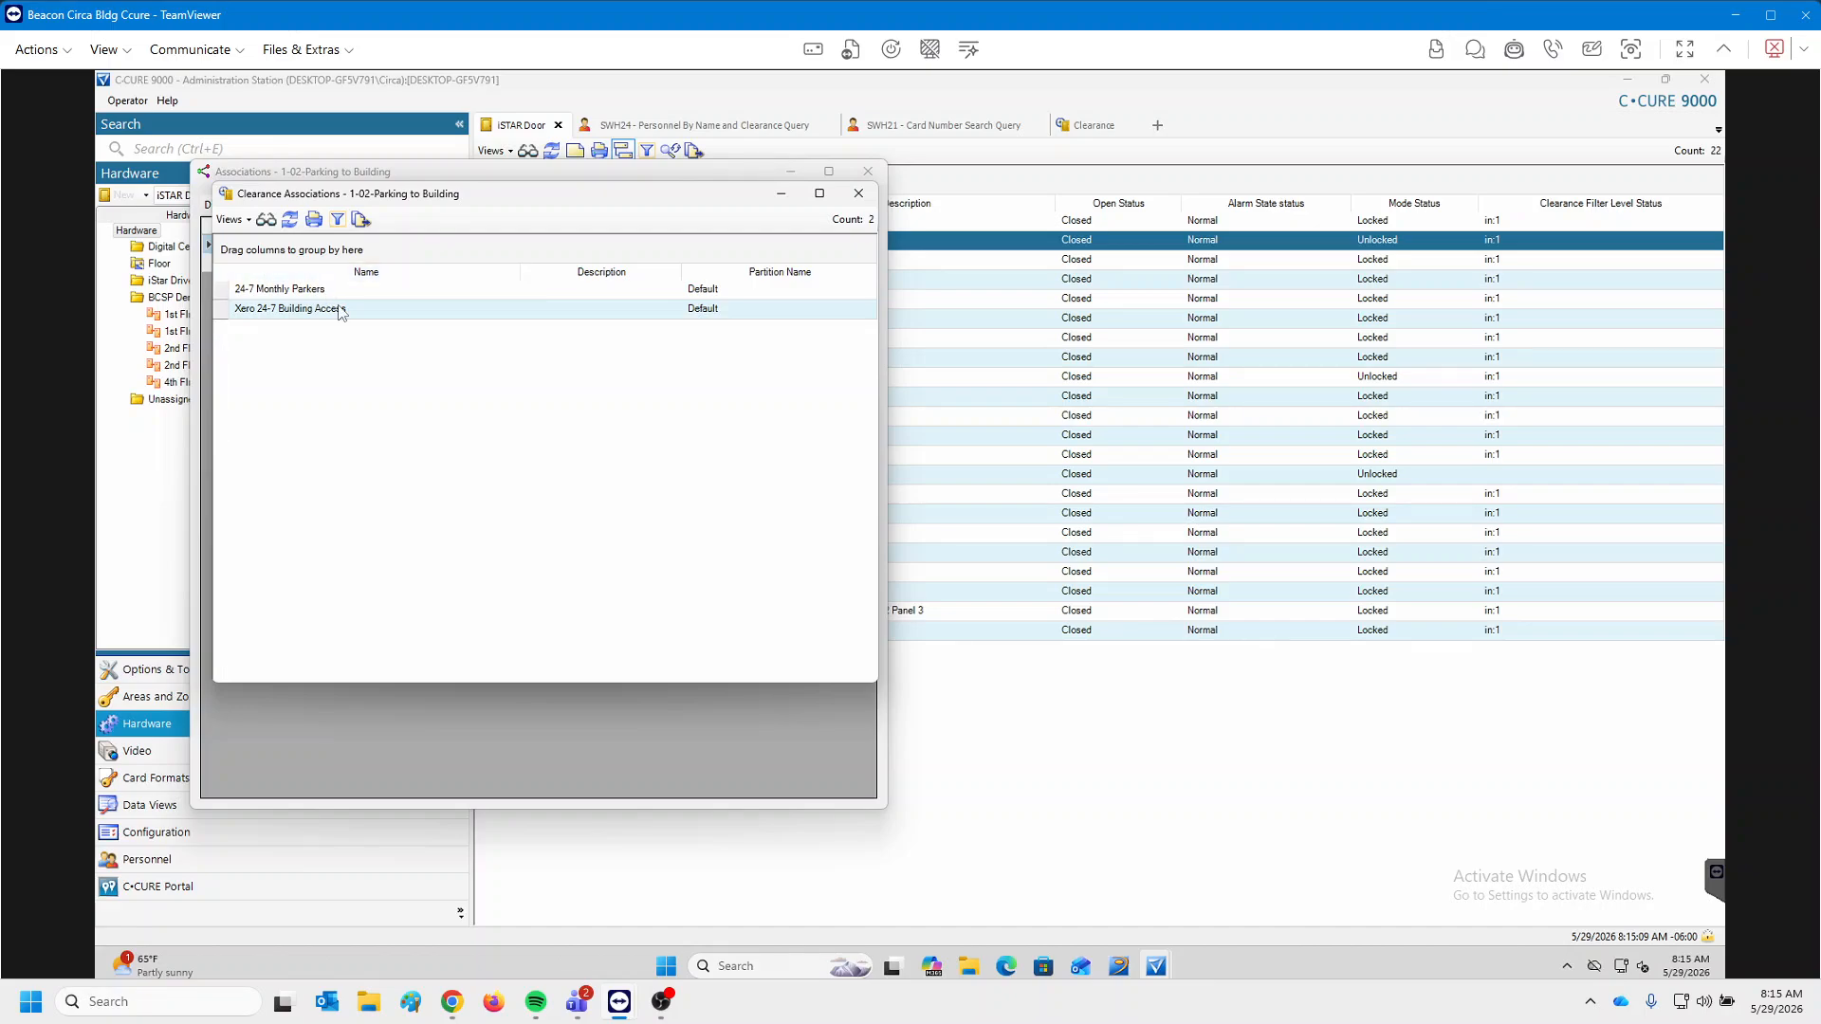
click(859, 194)
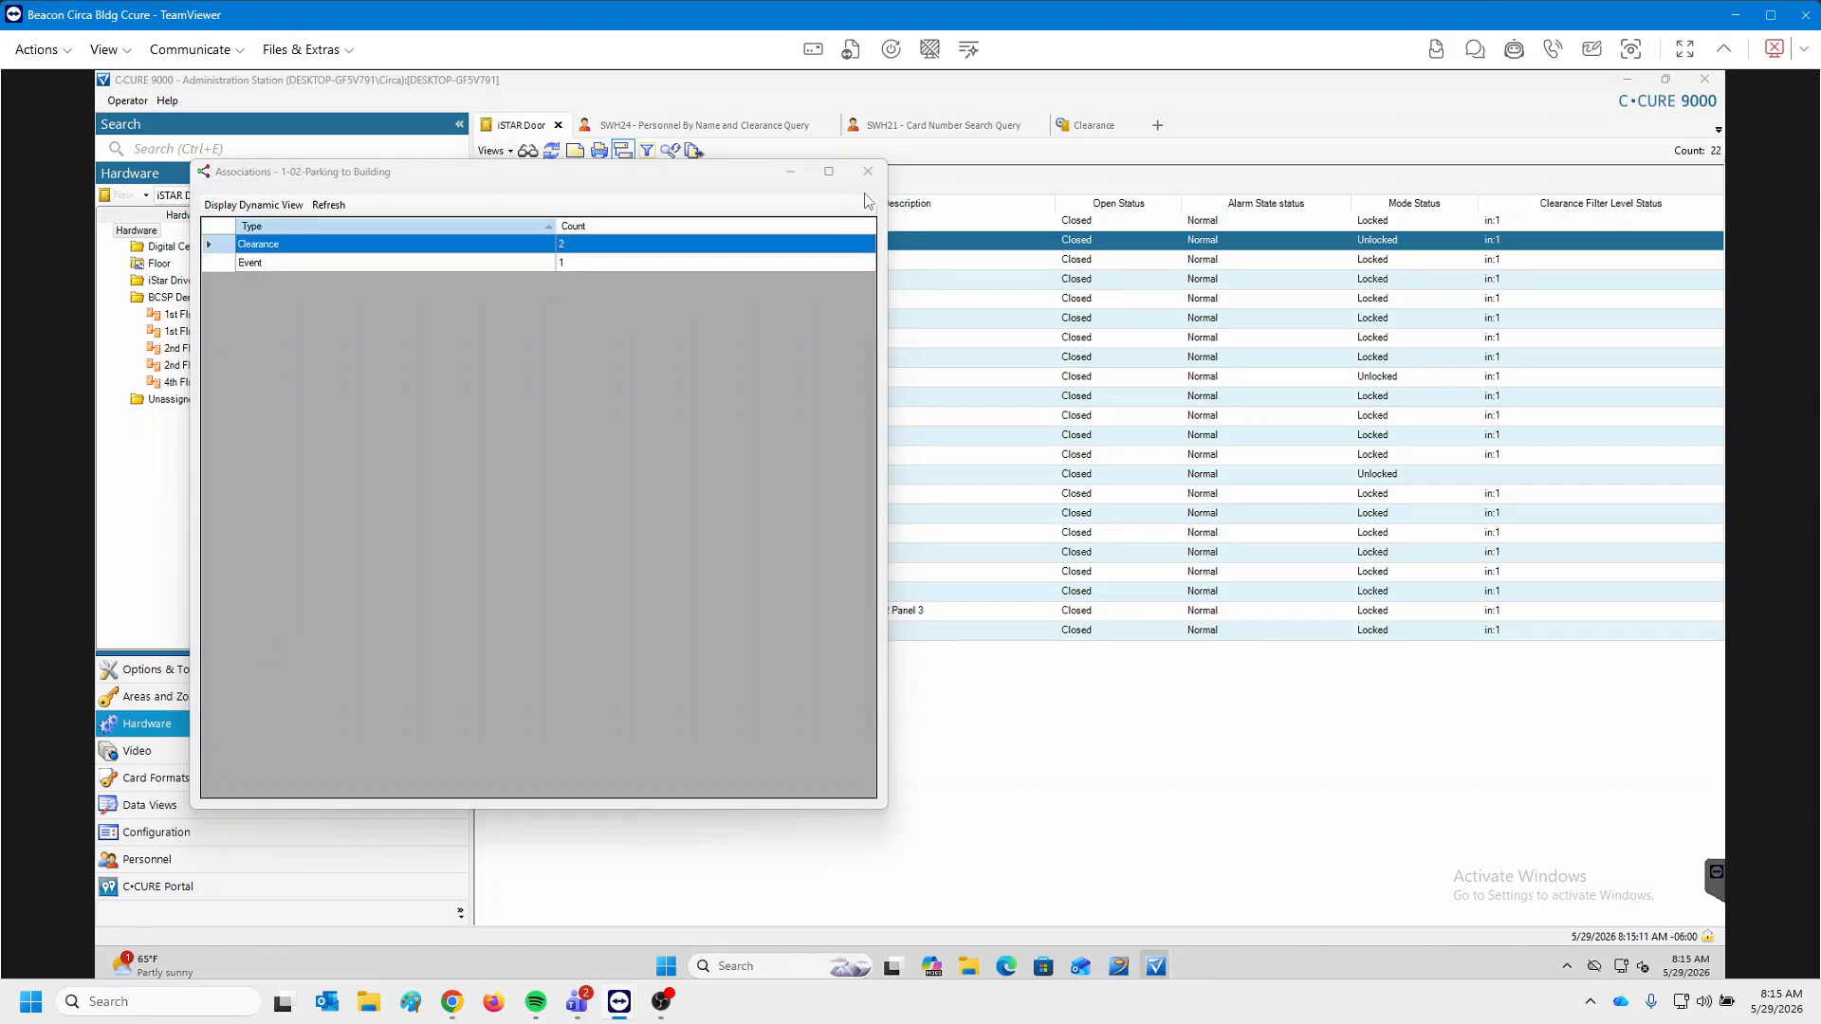
double_click(520, 247)
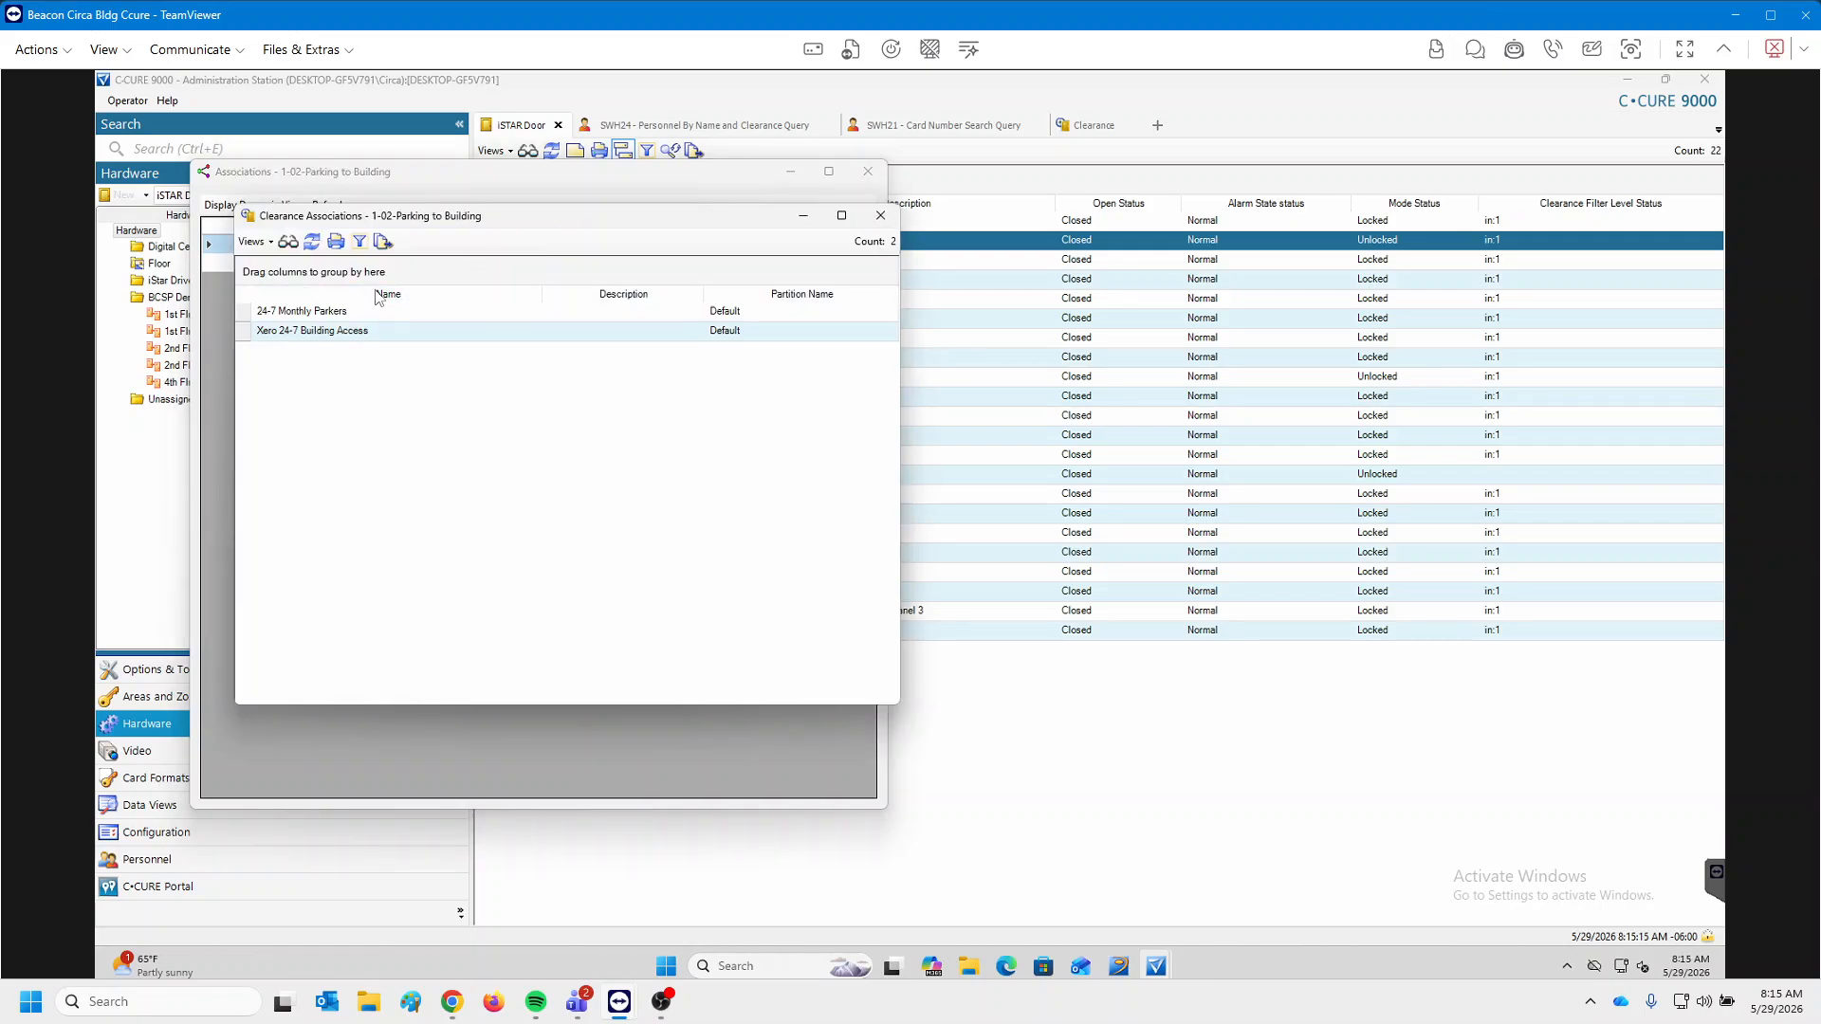
List the 227 Xero 24-7 Building Access holders, then open the 24-7 Monthly Parkers editor.
click(359, 332)
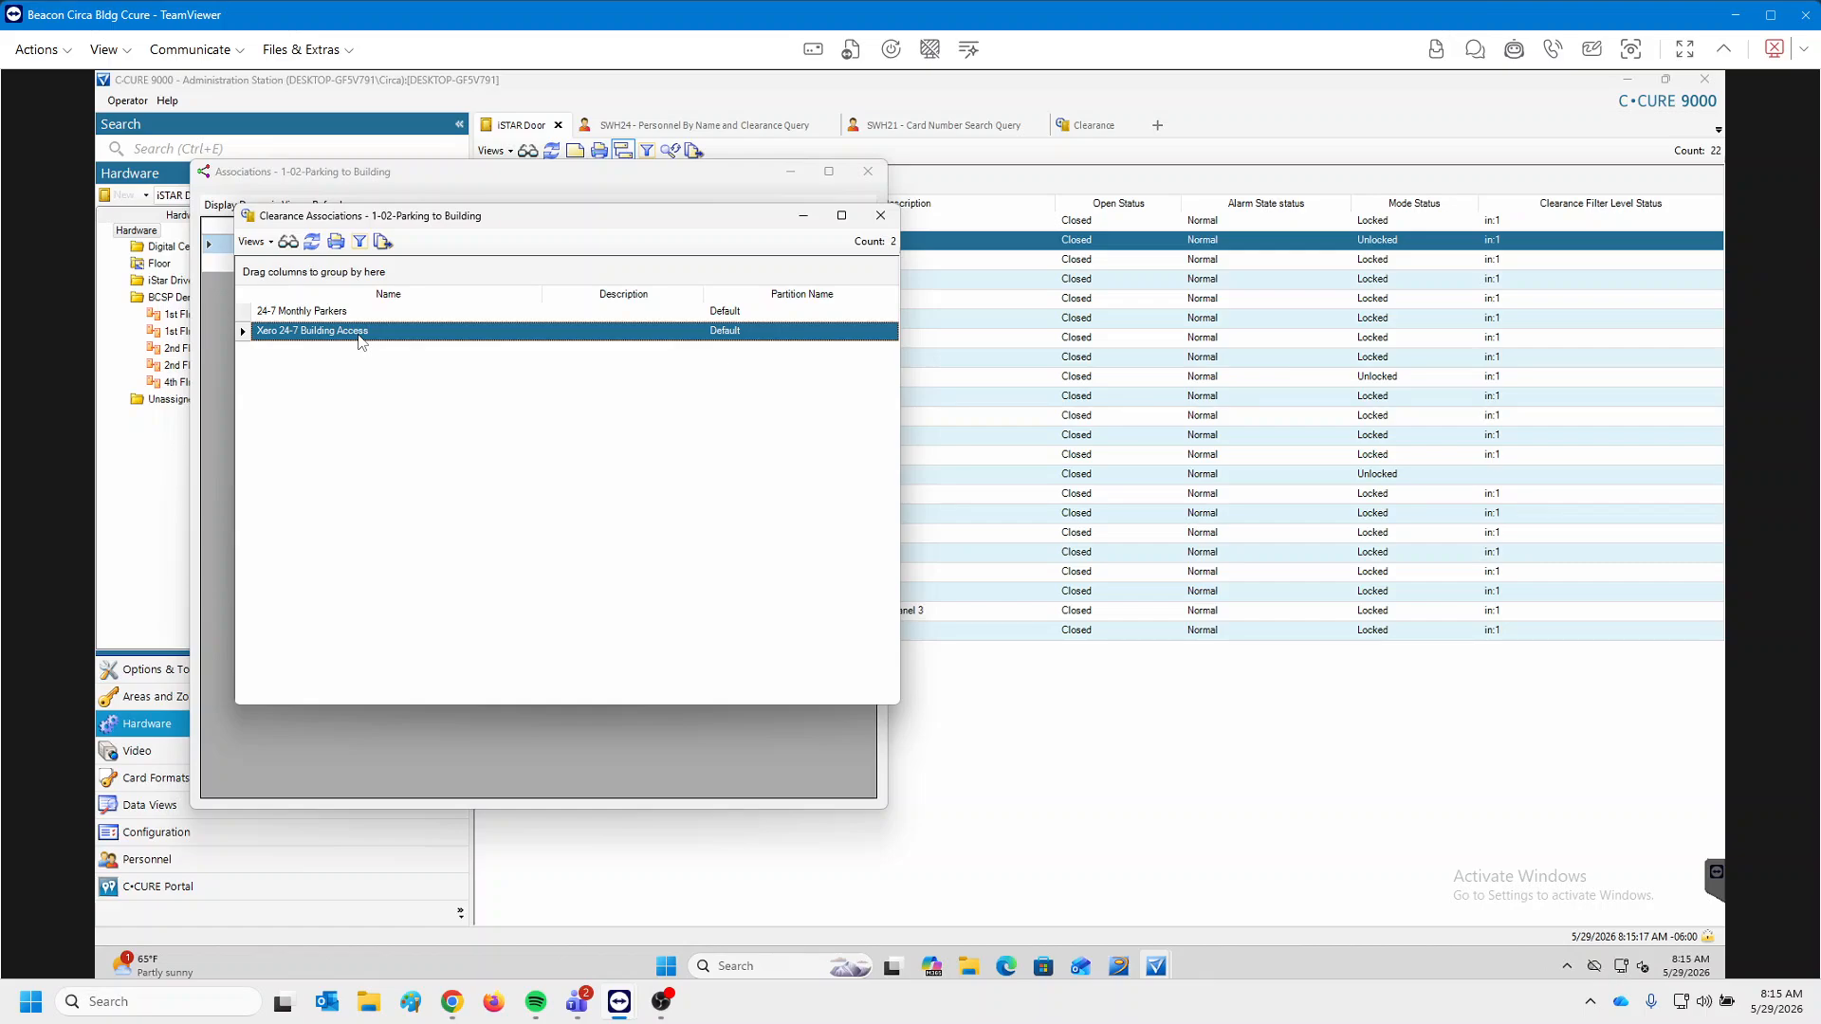
right_click(360, 334)
click(436, 478)
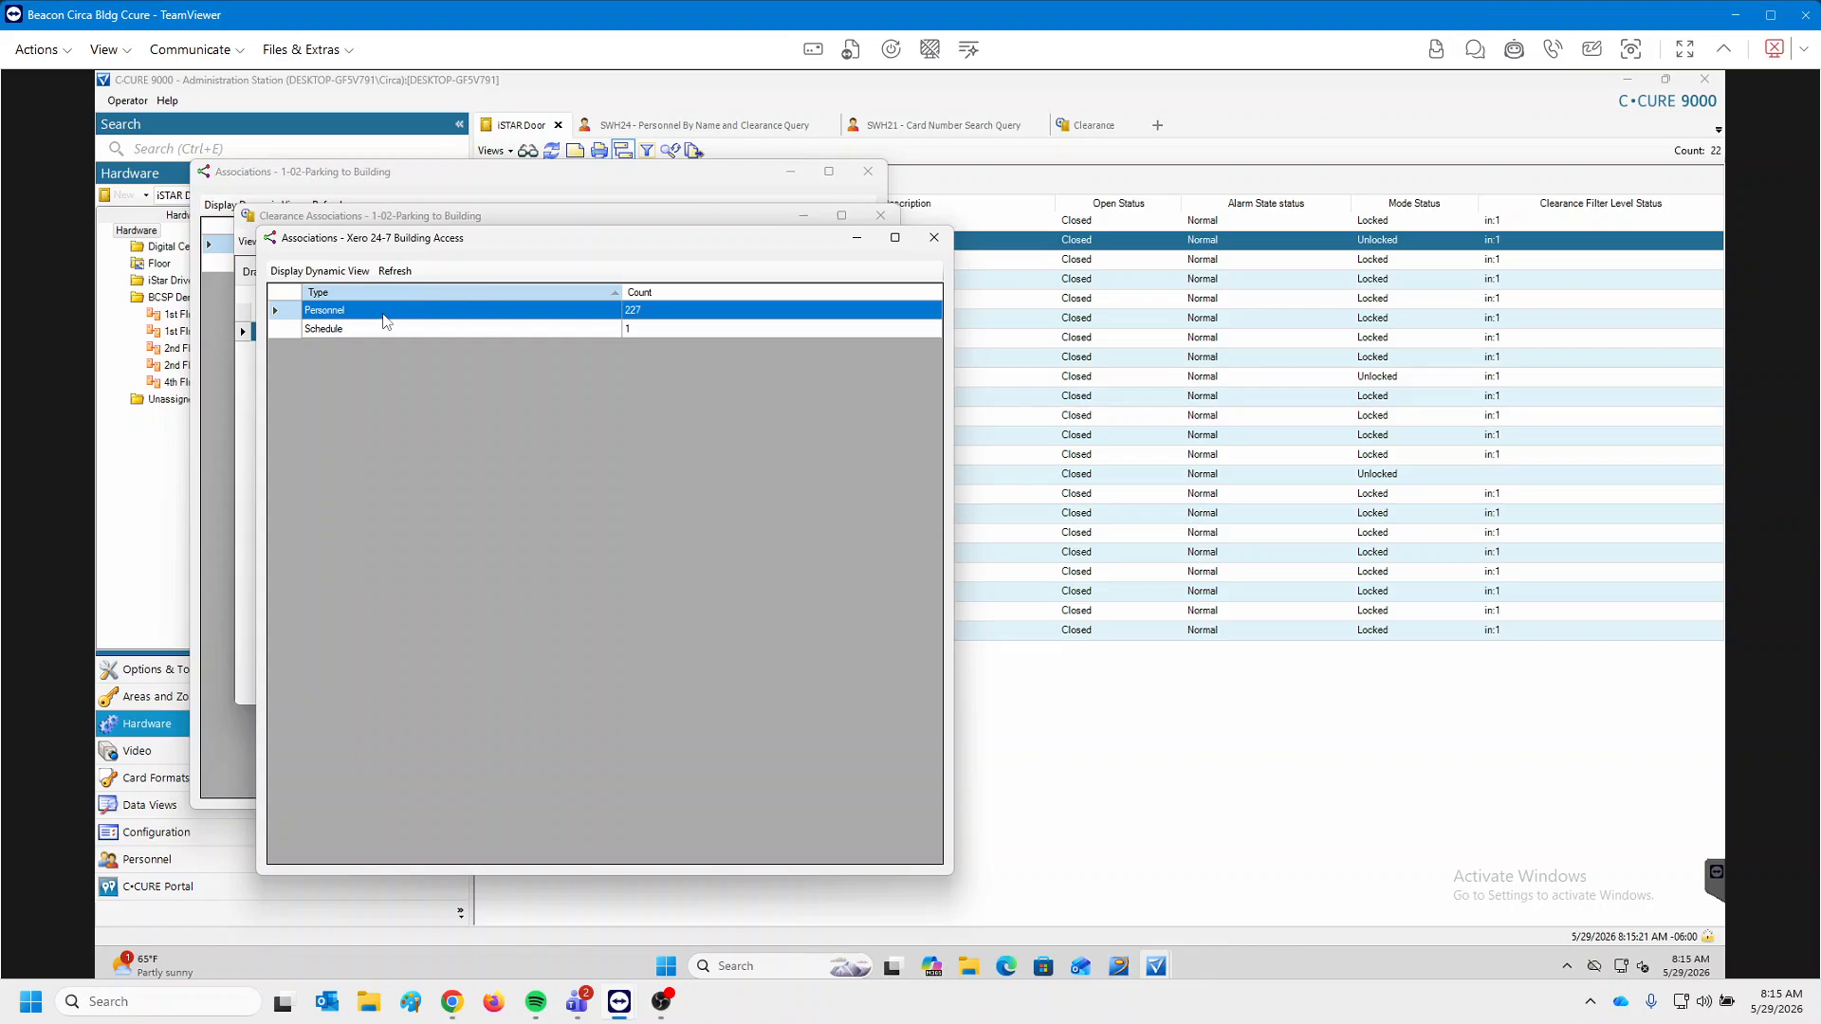
double_click(659, 316)
drag(707, 310, 1274, 373)
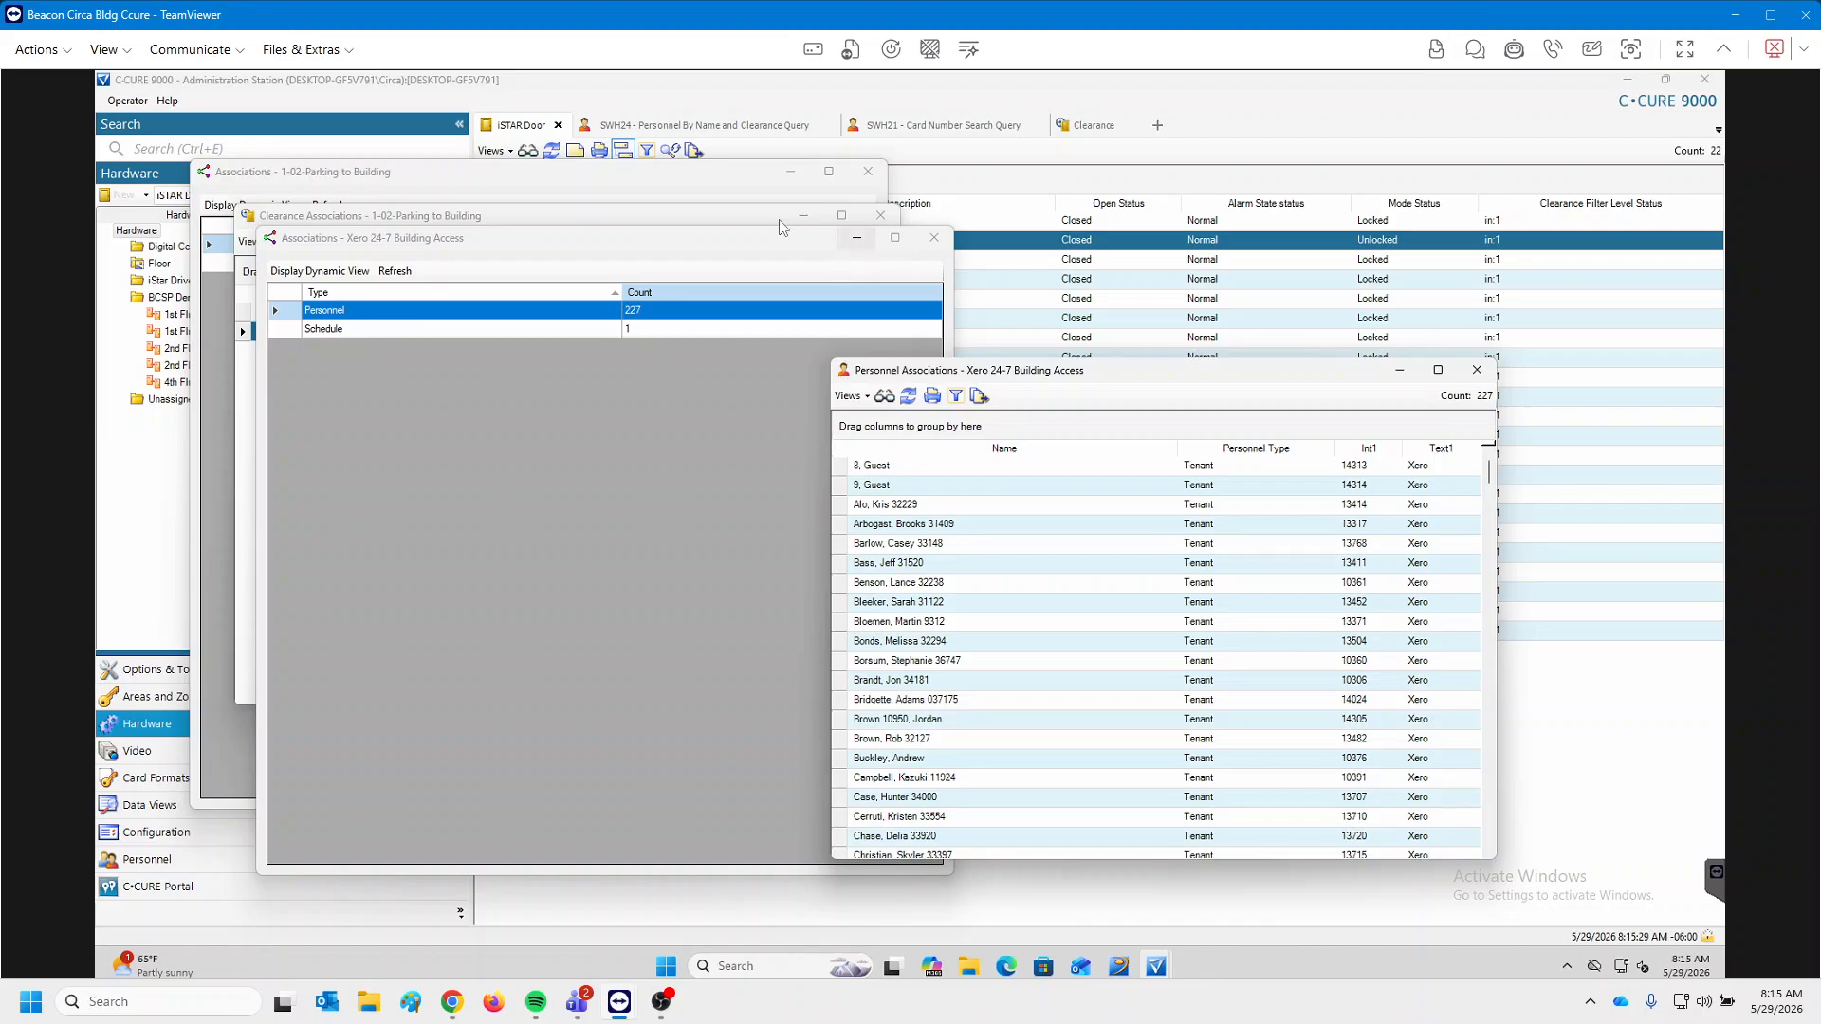
click(682, 216)
double_click(337, 313)
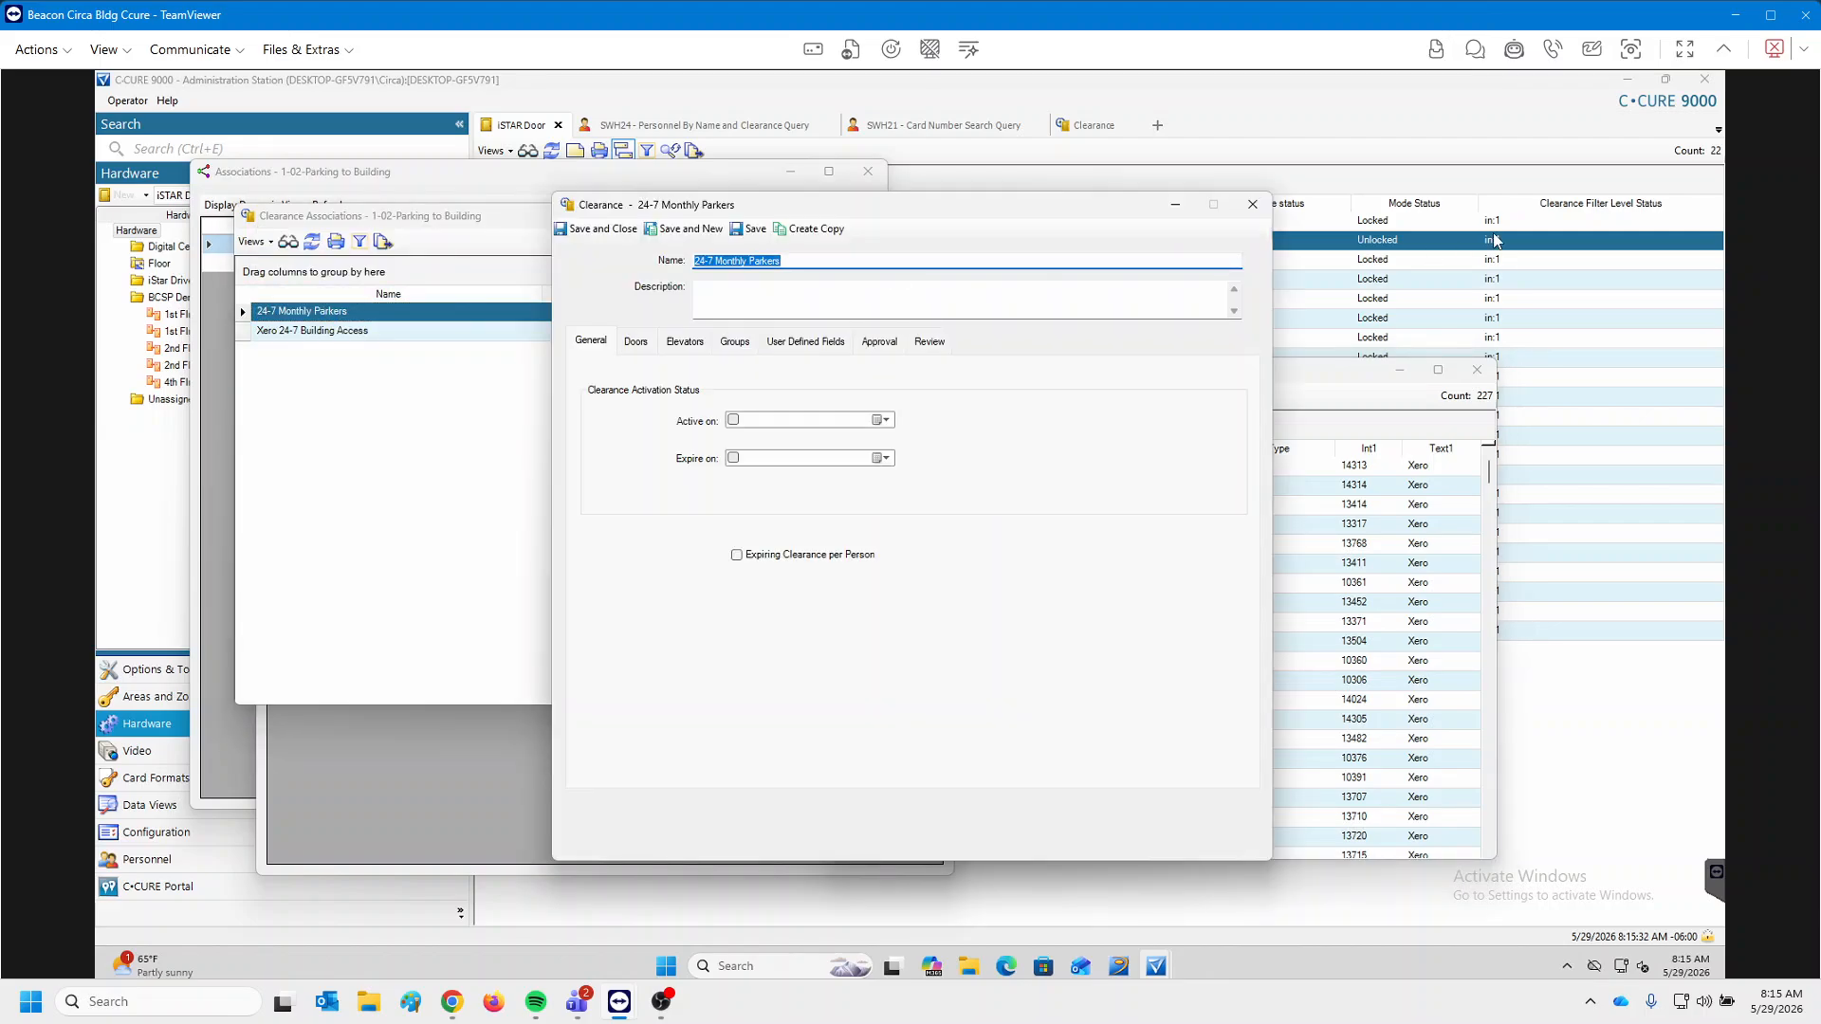
Close the editor and list the 334 personnel holding 24-7 Monthly Parkers.
click(1252, 204)
right_click(316, 318)
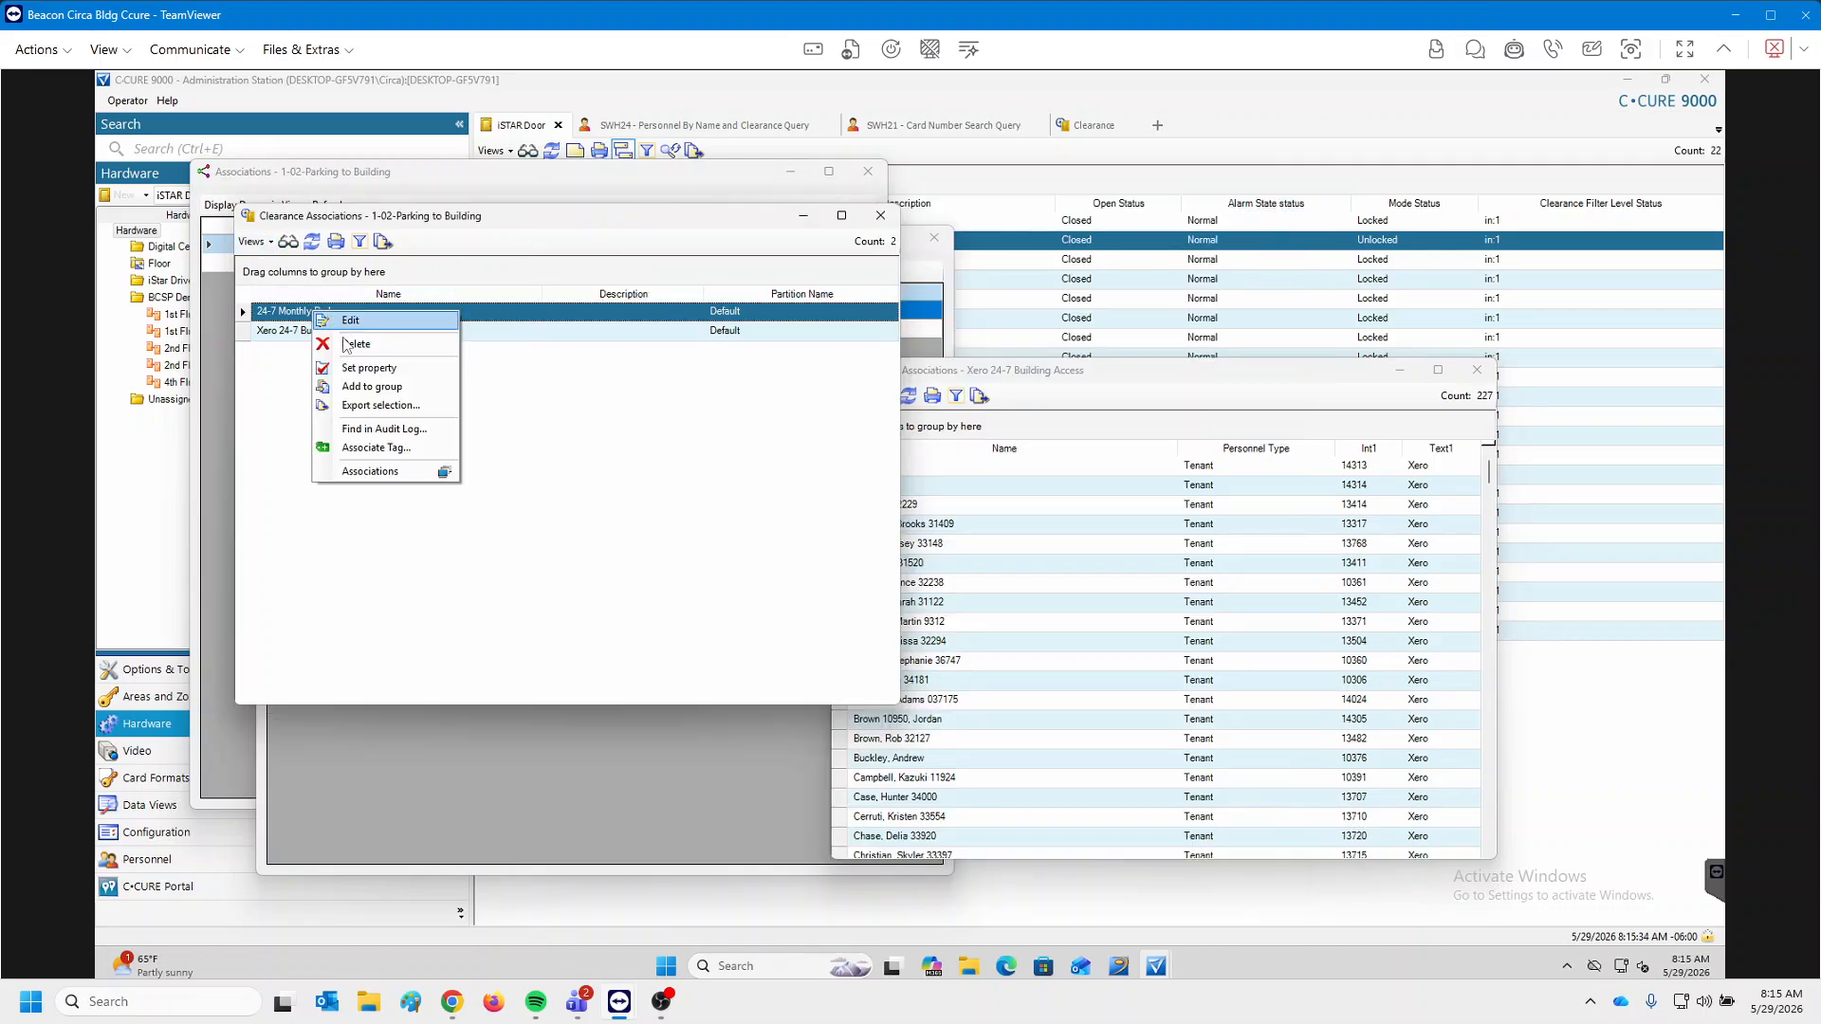
click(360, 474)
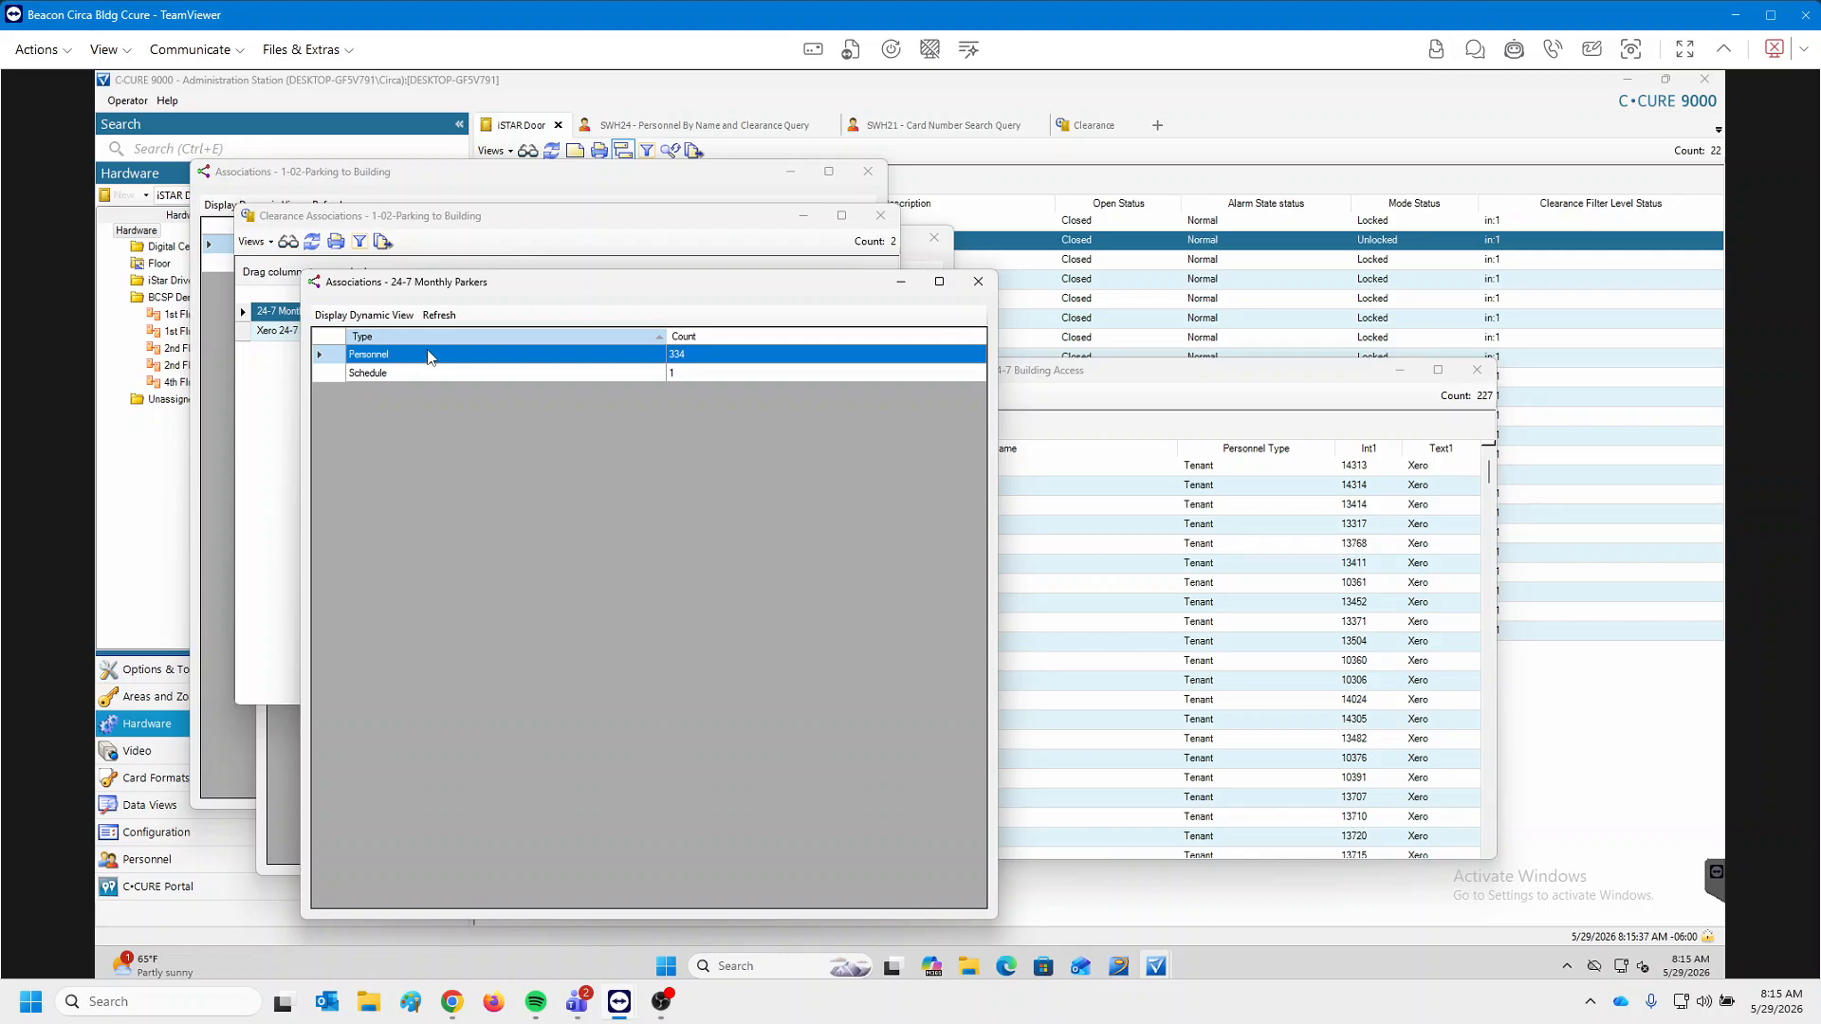
double_click(428, 357)
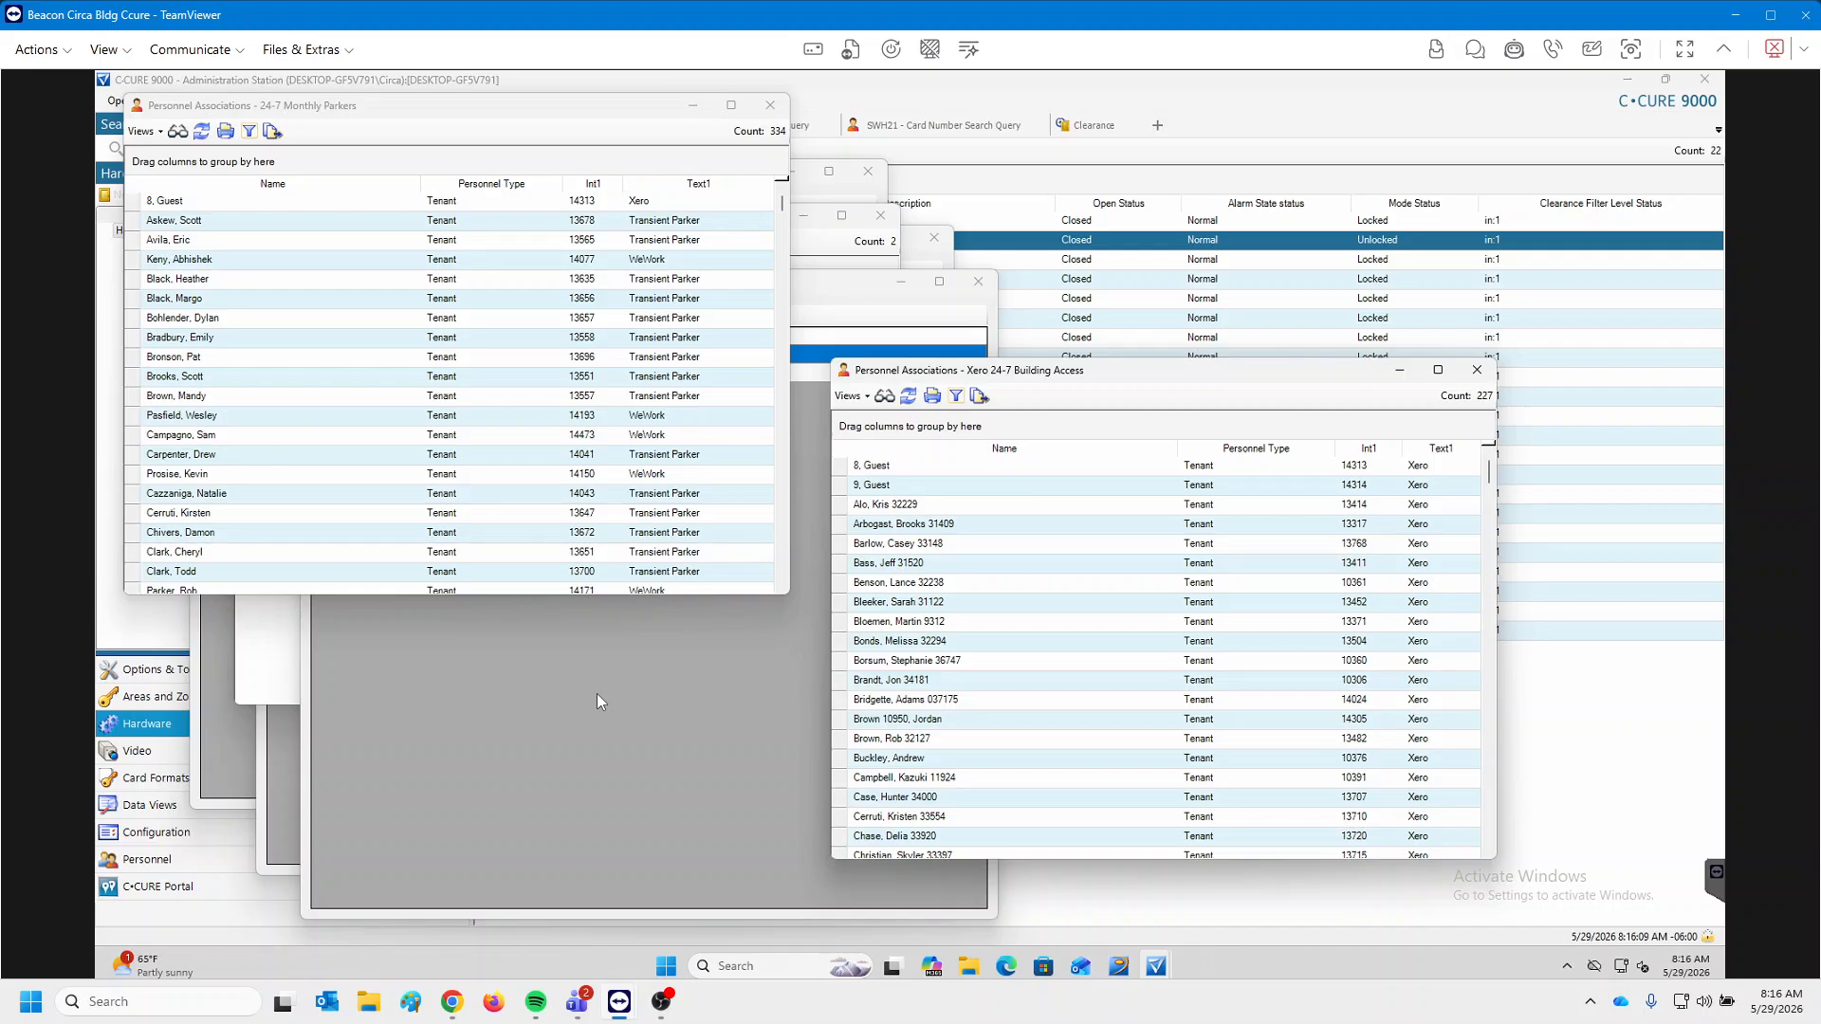
Close both personnel lists, the Monthly Parkers associations, and the door's clearance list.
click(769, 106)
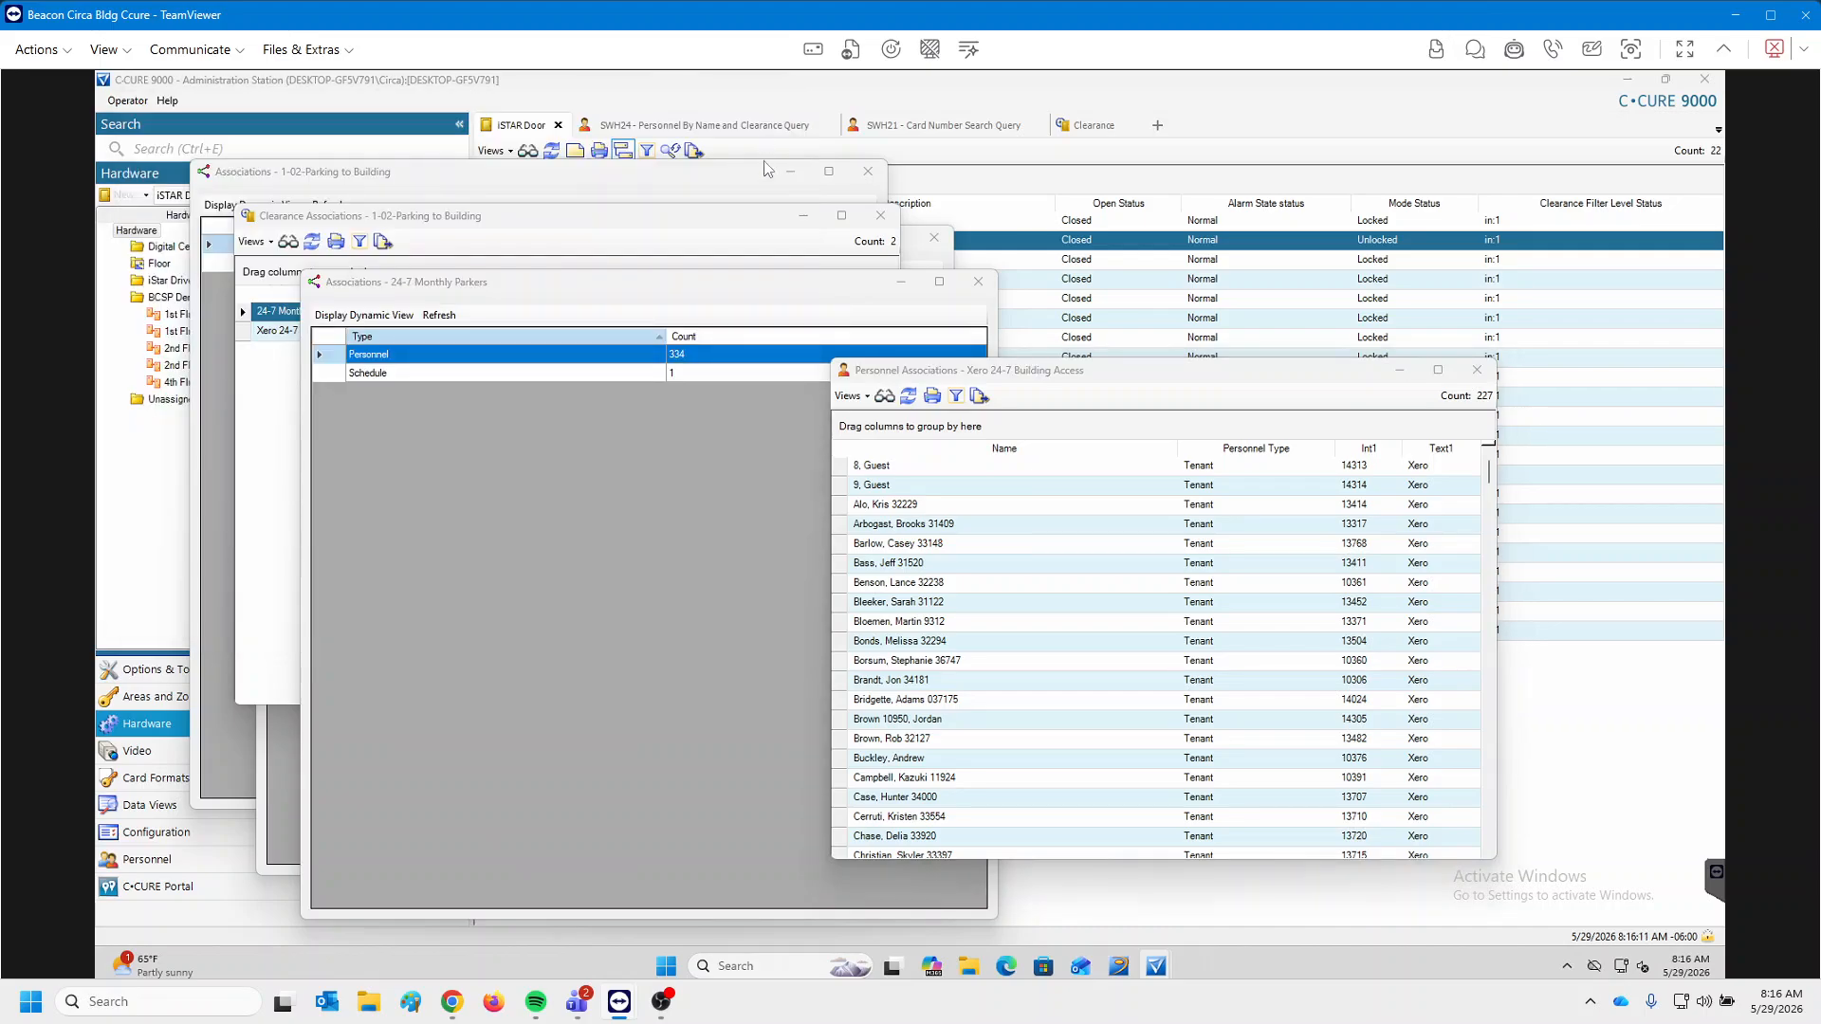
click(1477, 370)
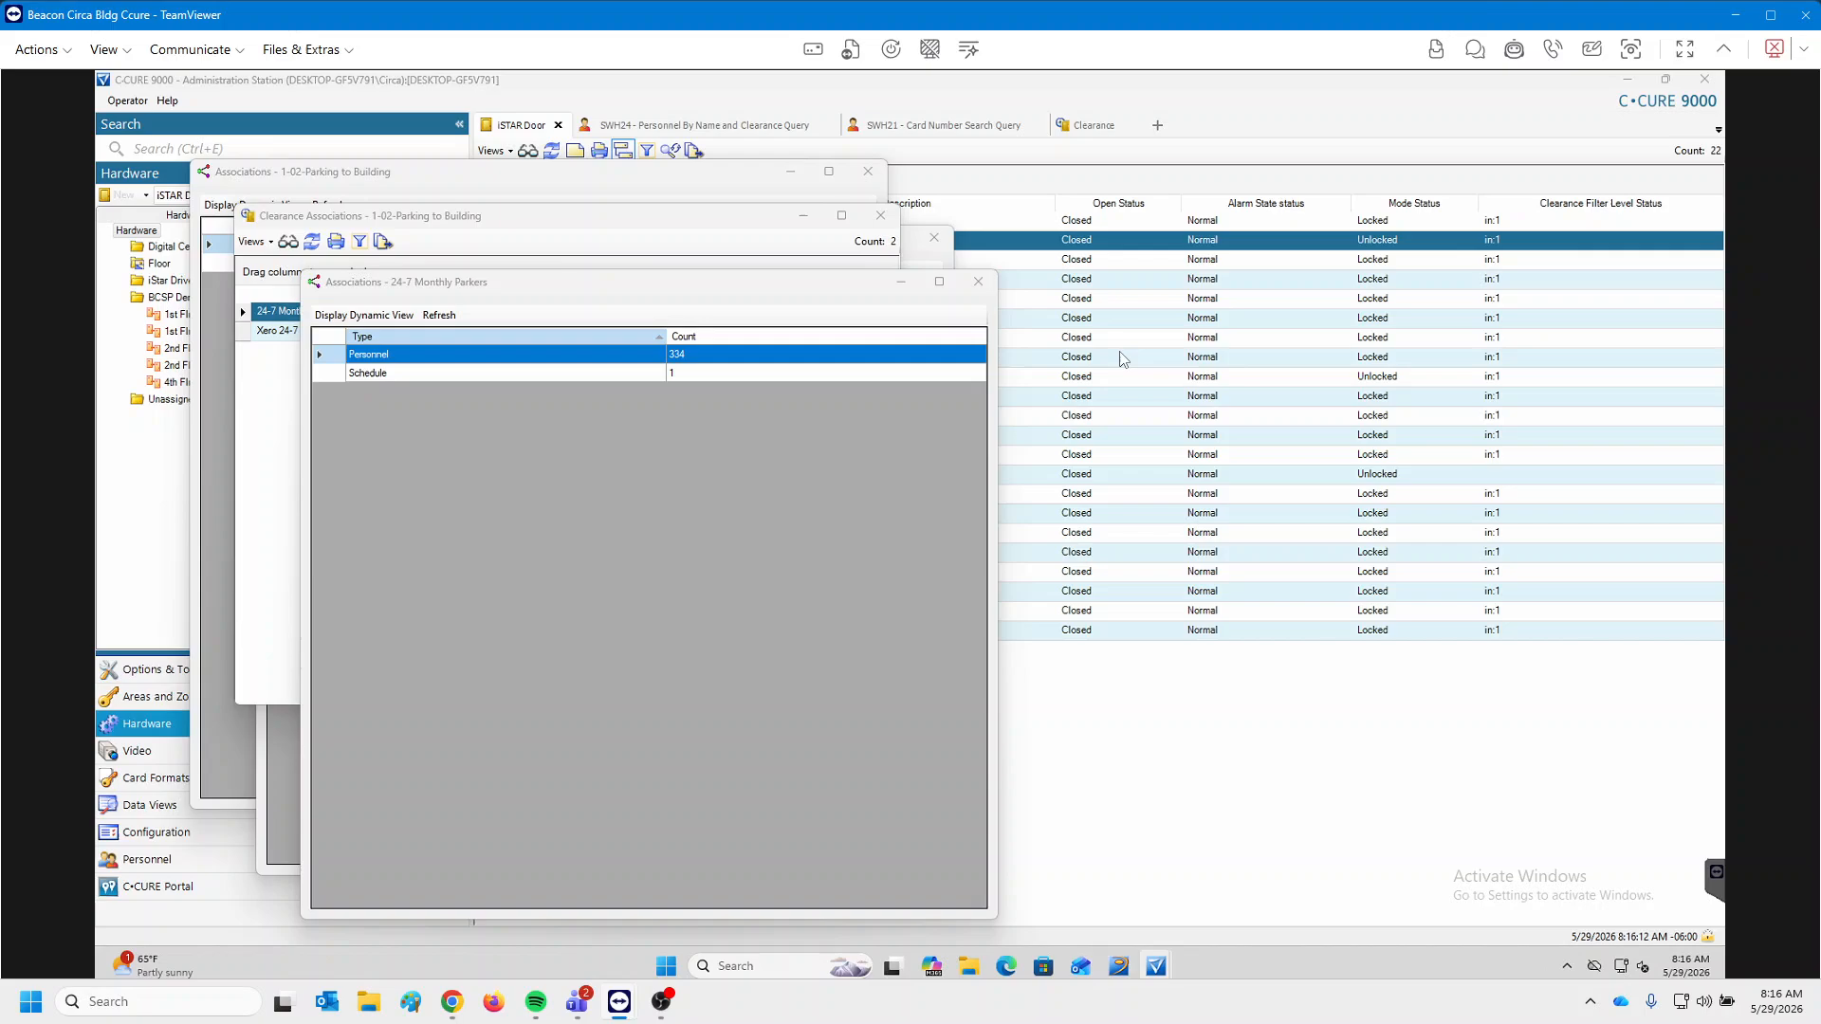
click(978, 282)
click(881, 215)
Close the 1-02 and Xero associations, check Monitoring Station, then return to Administration Station.
click(868, 171)
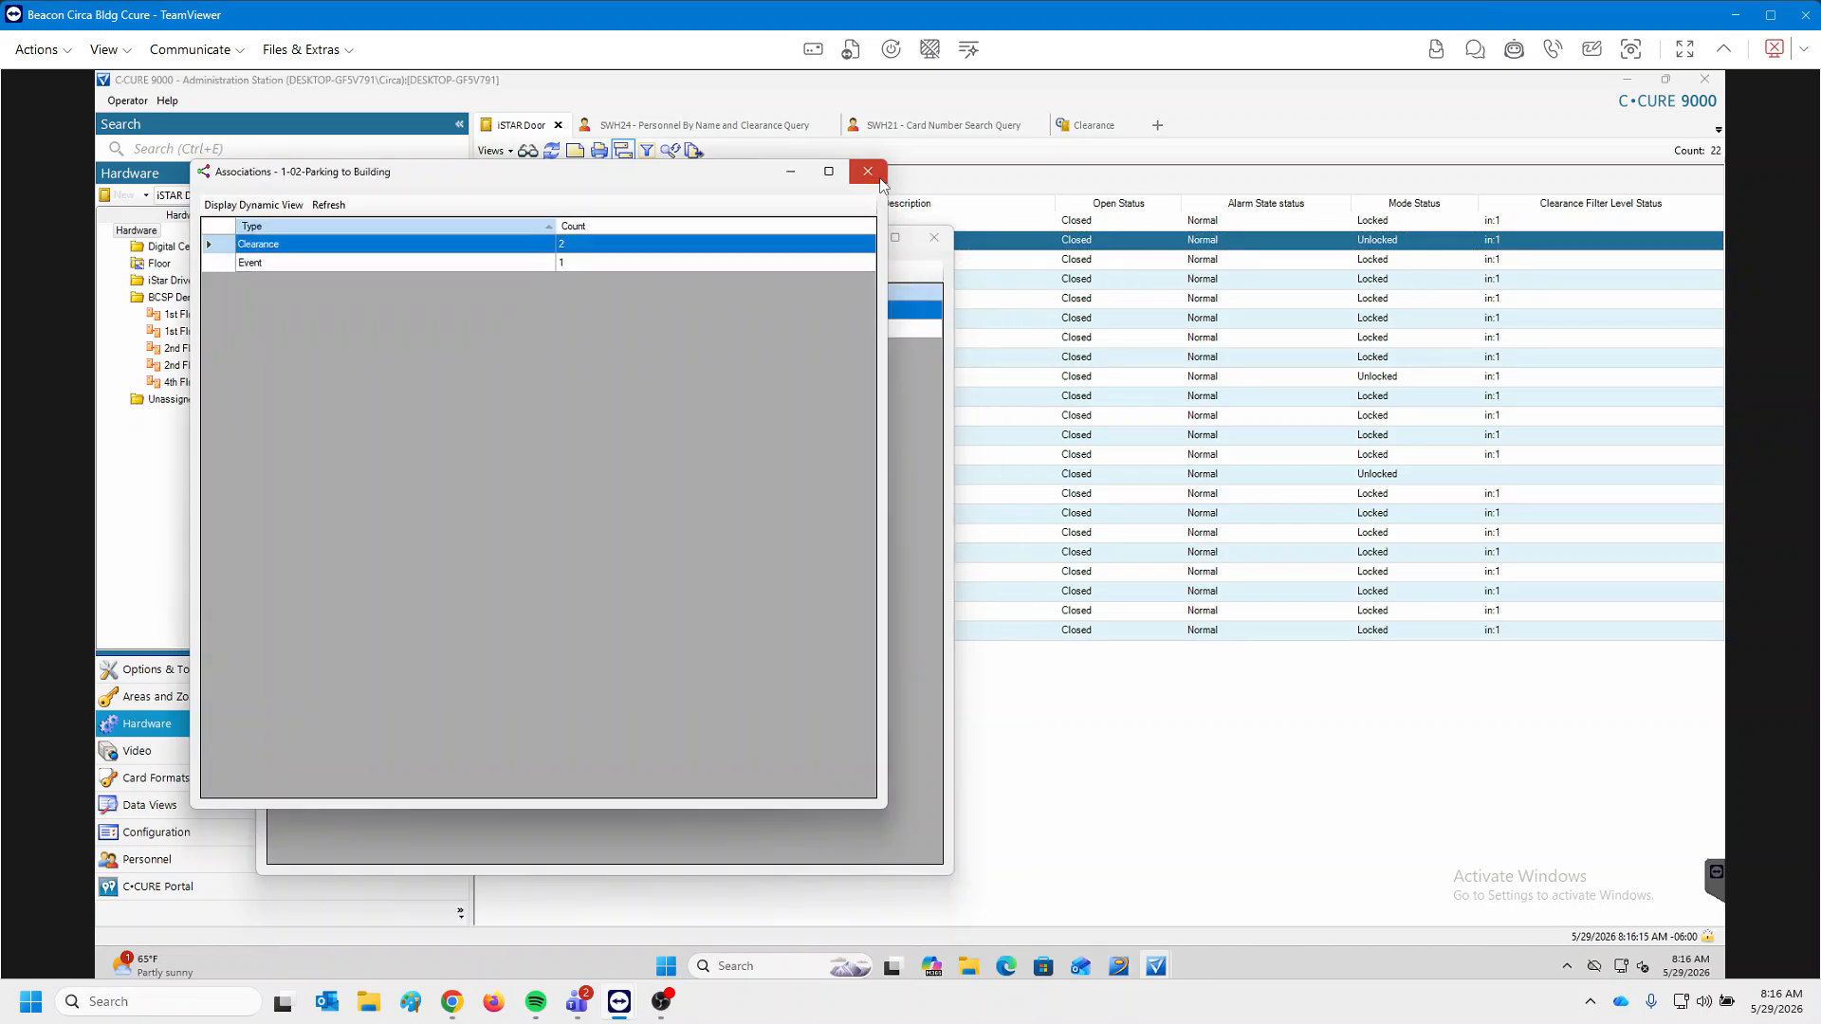
click(934, 237)
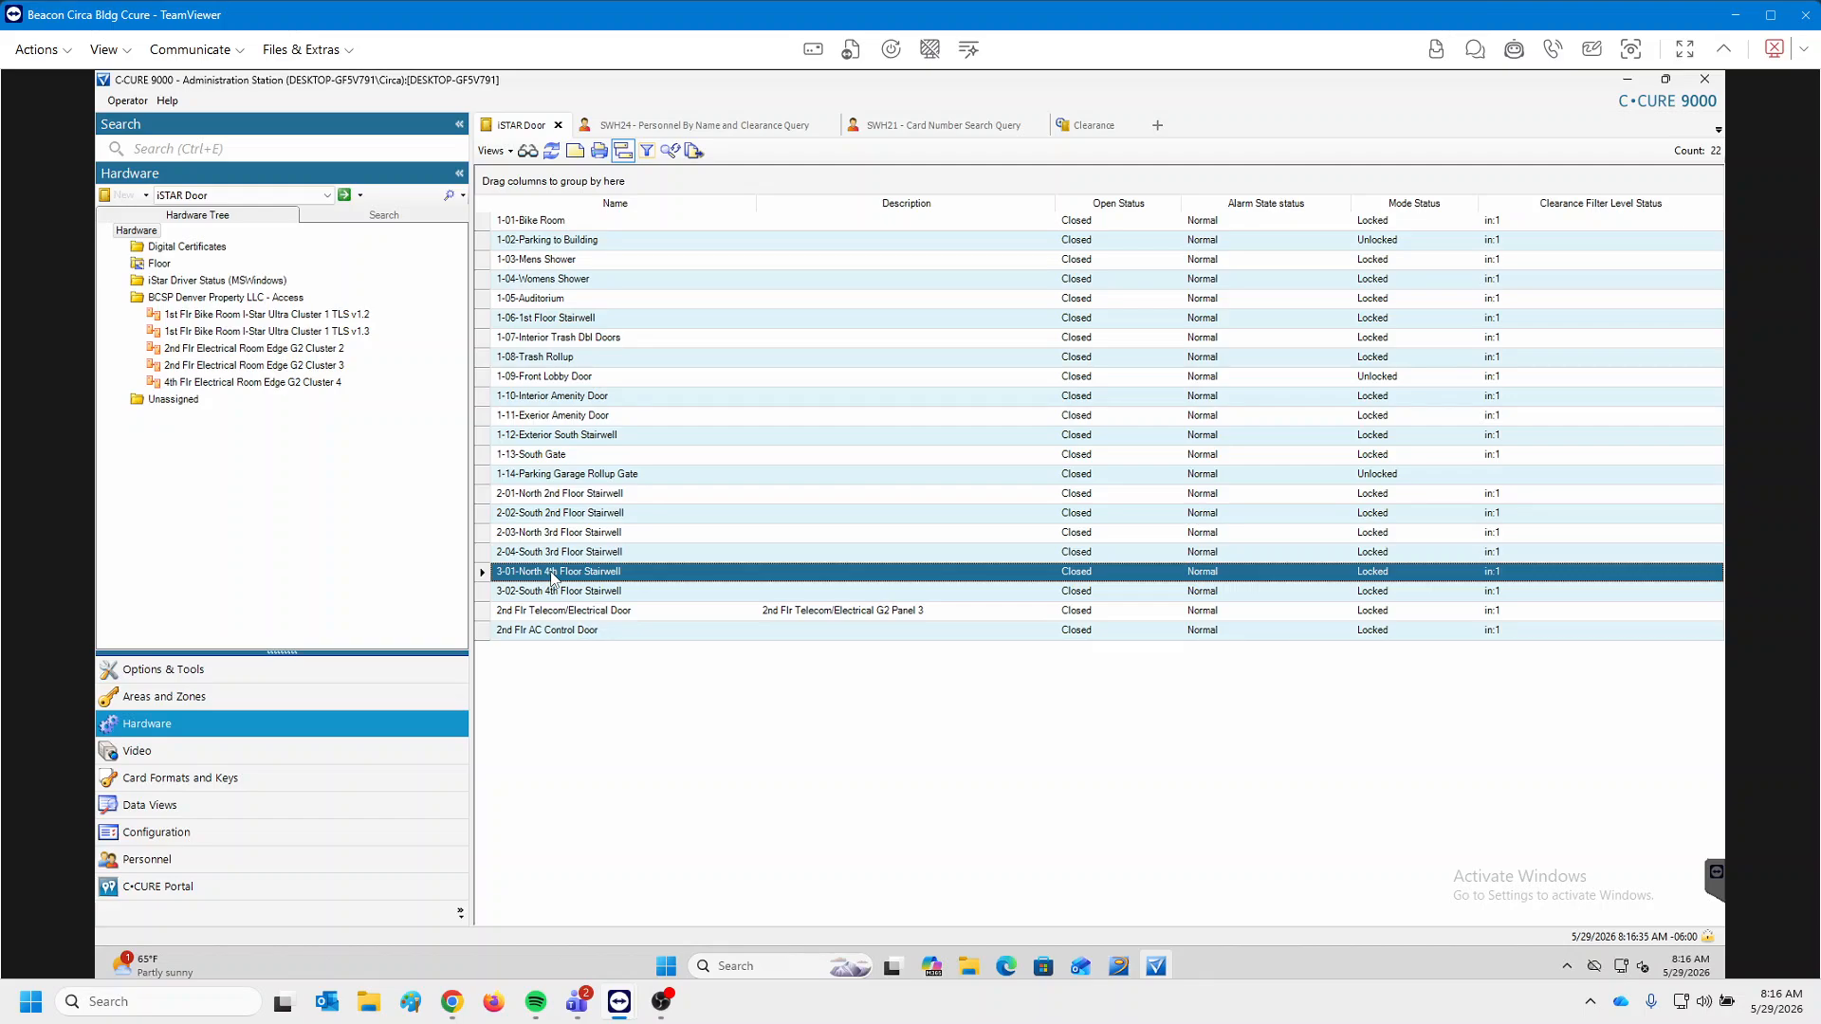
right_click(572, 579)
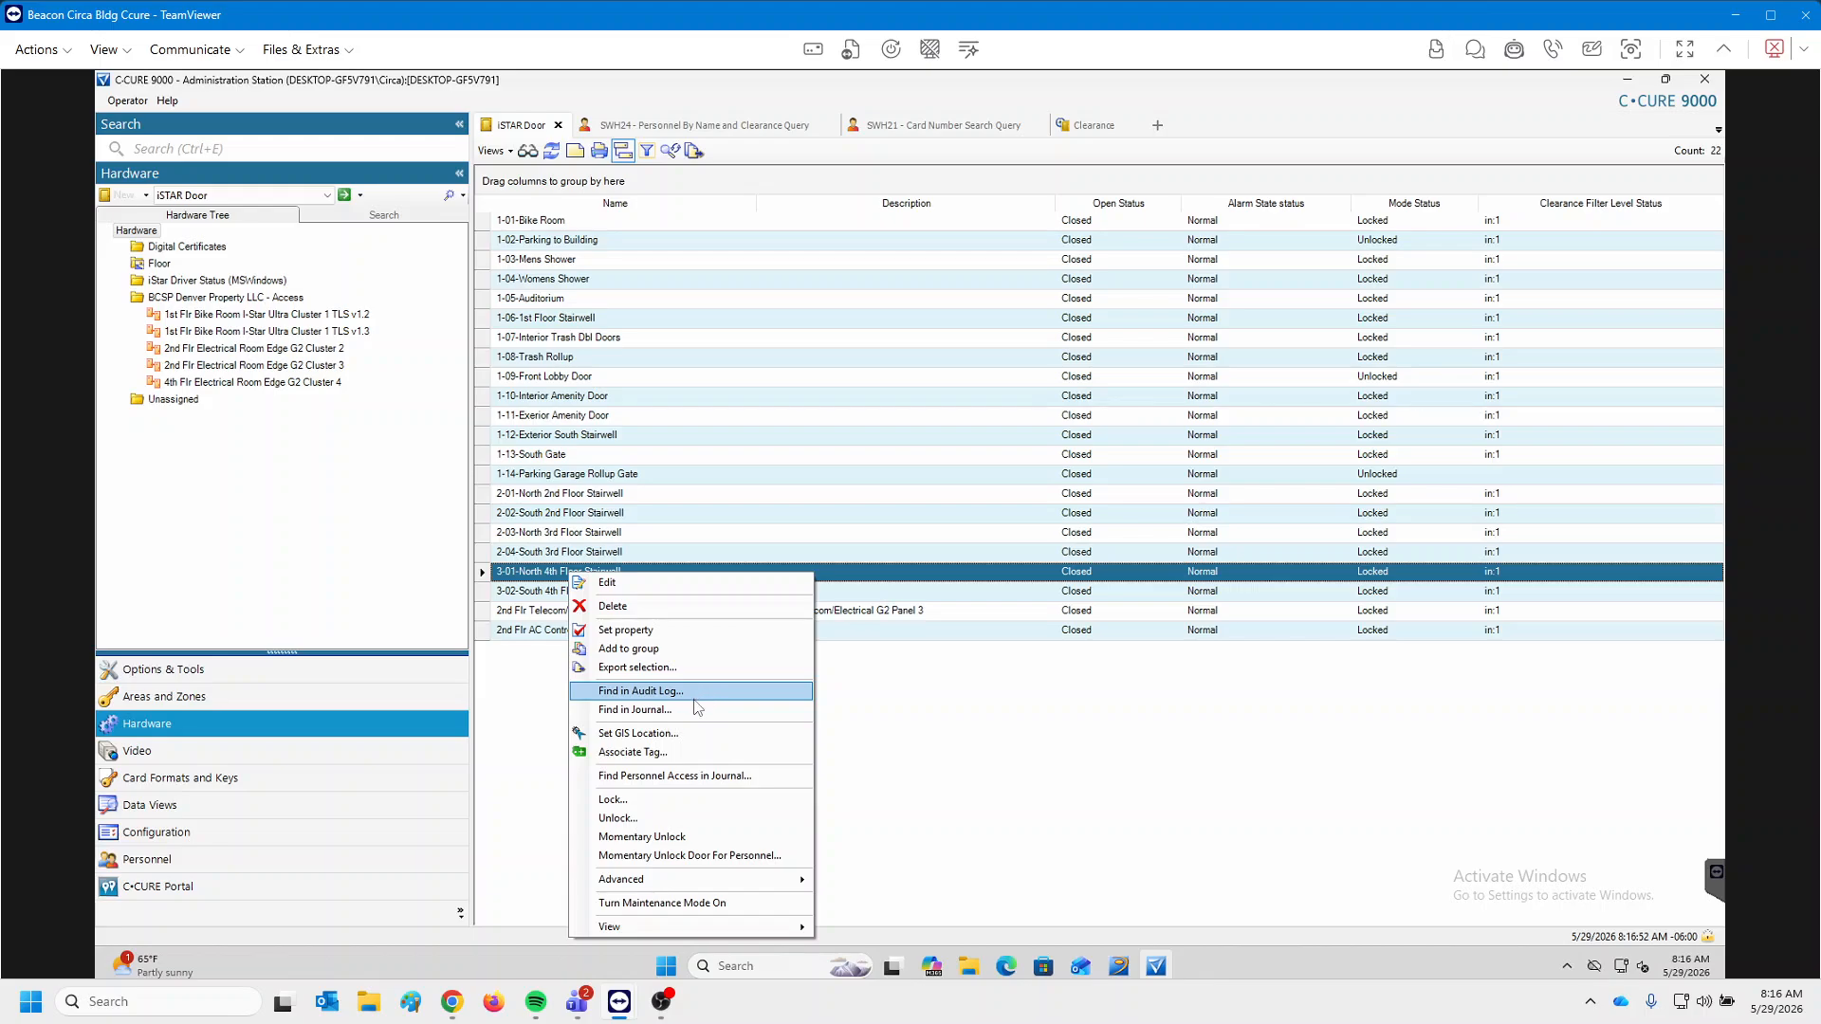
click(1117, 973)
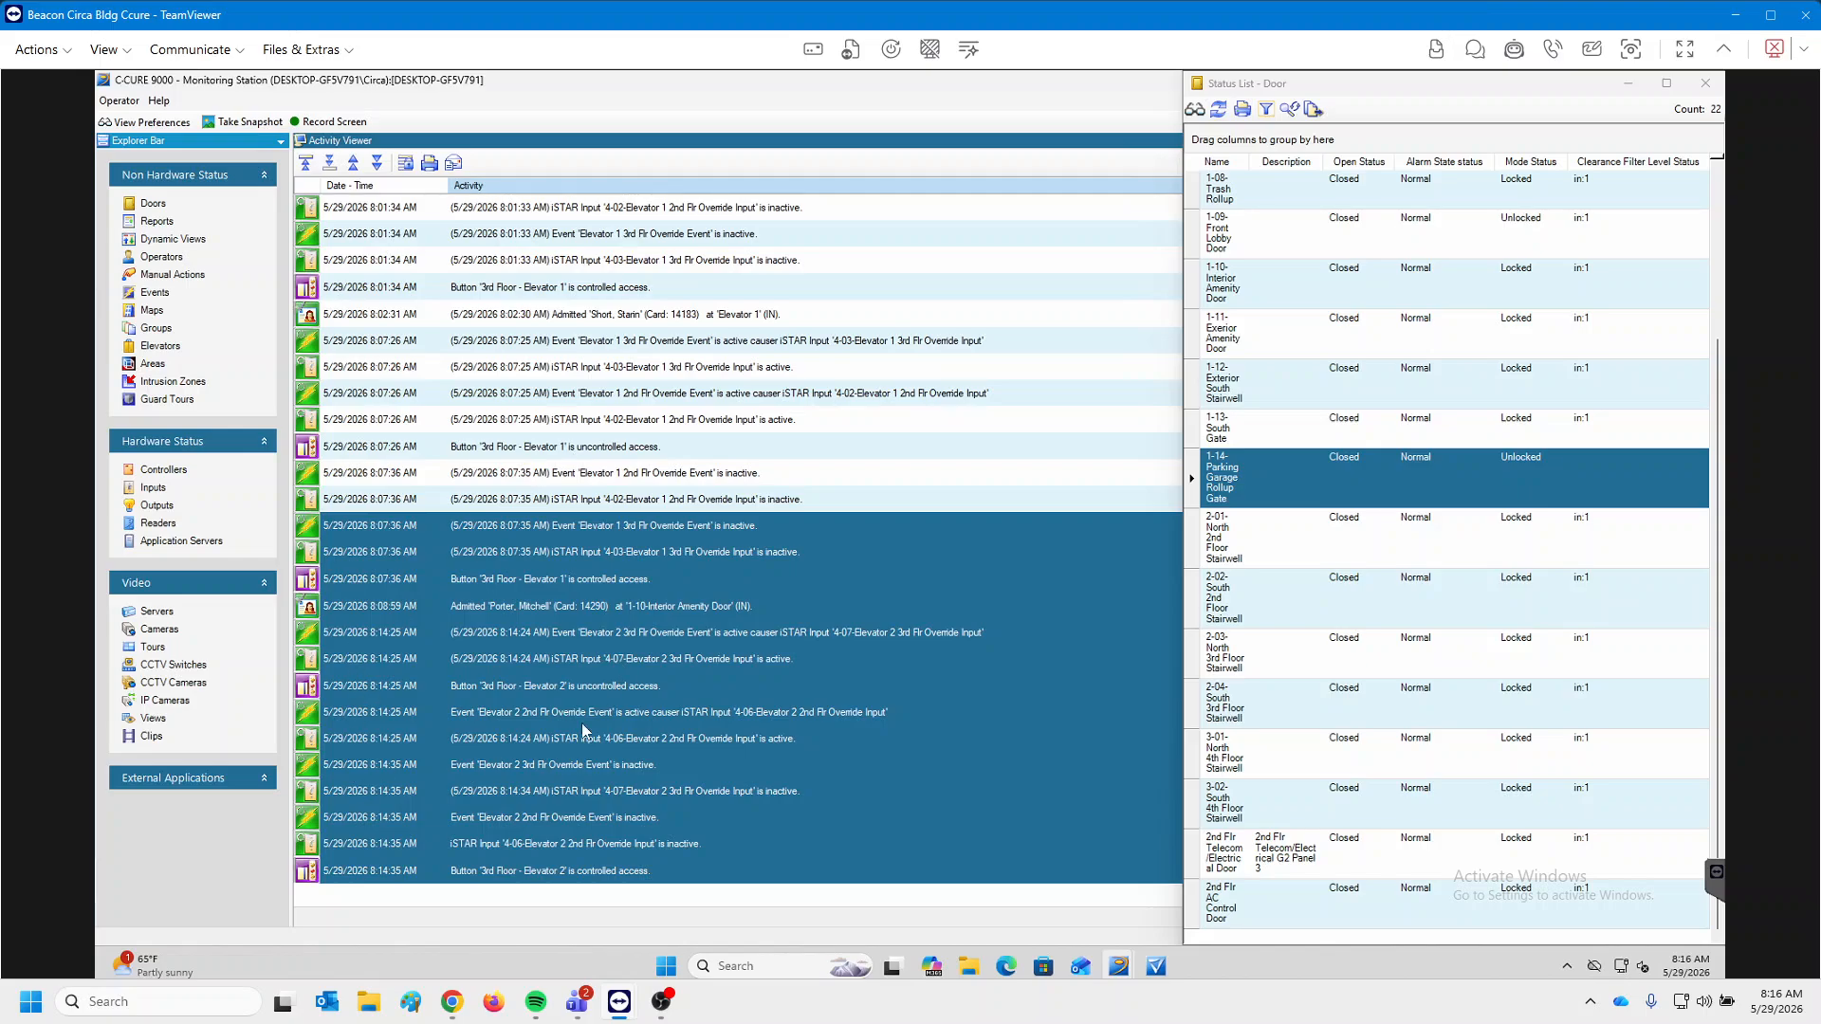
click(1155, 975)
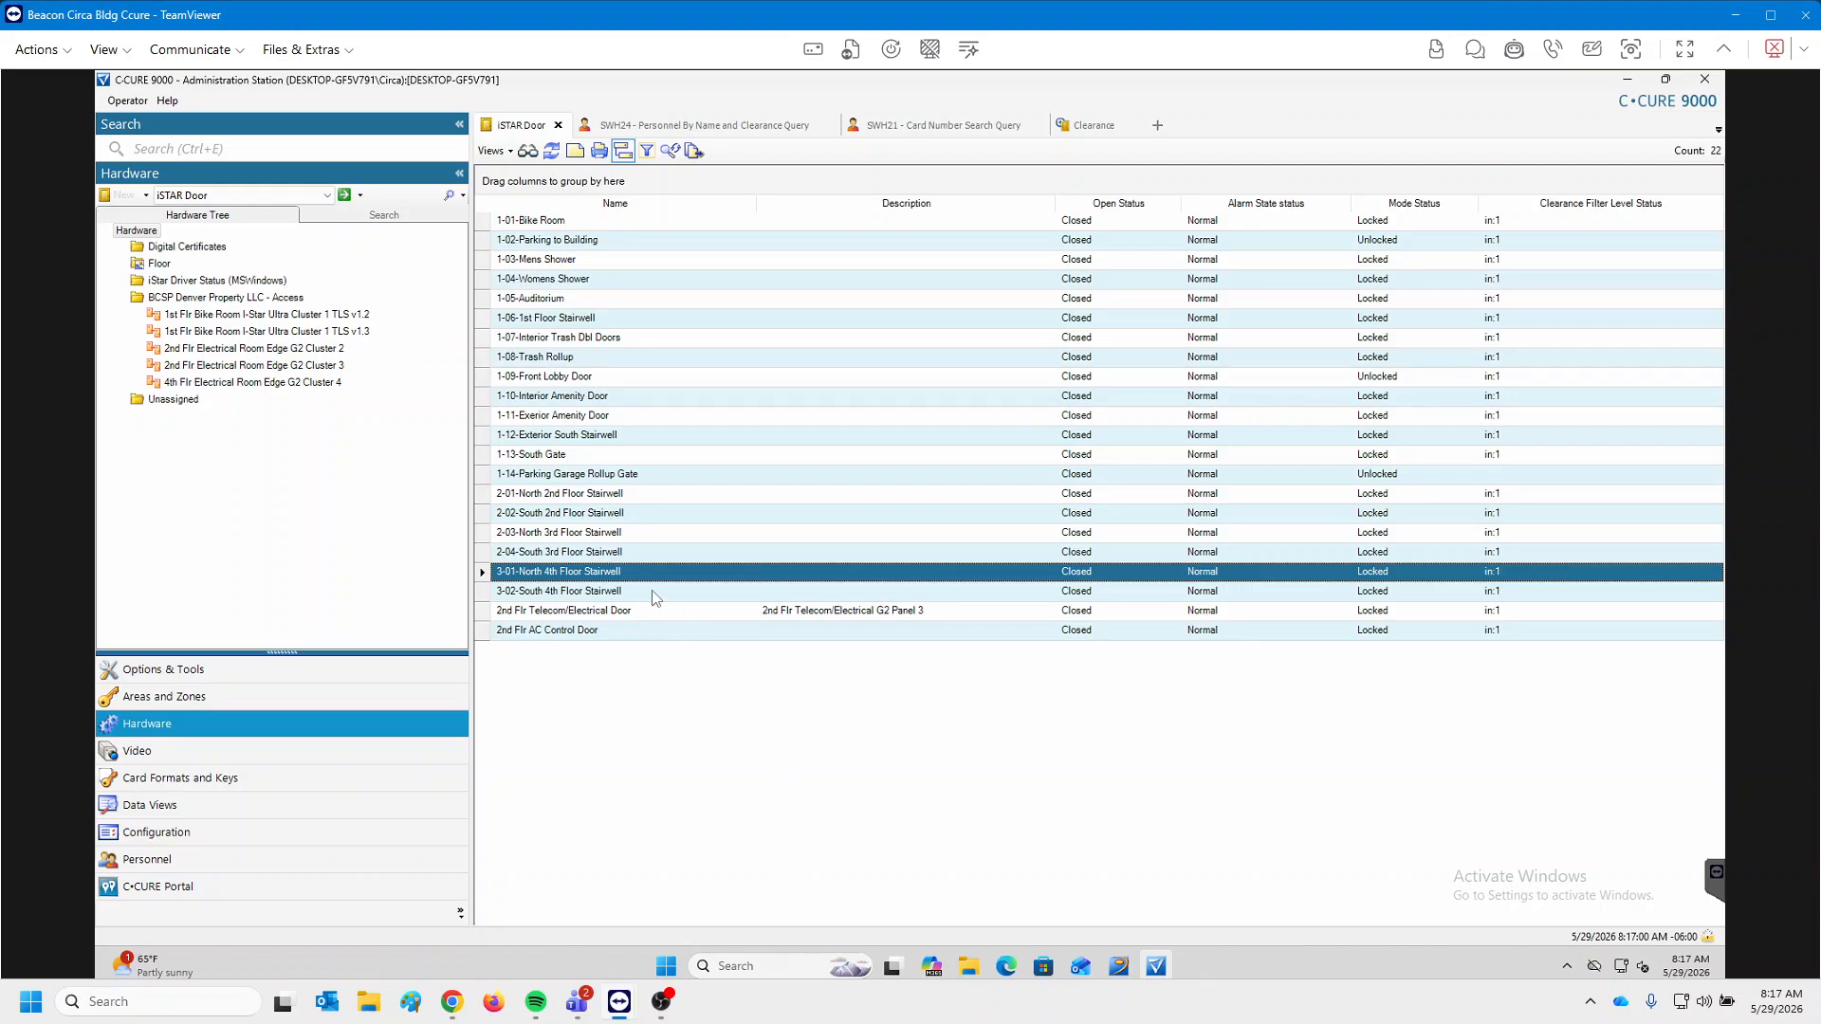
Start a journal query for the 3-01-North 4th Floor Stairwell door and try the date filter types.
right_click(536, 575)
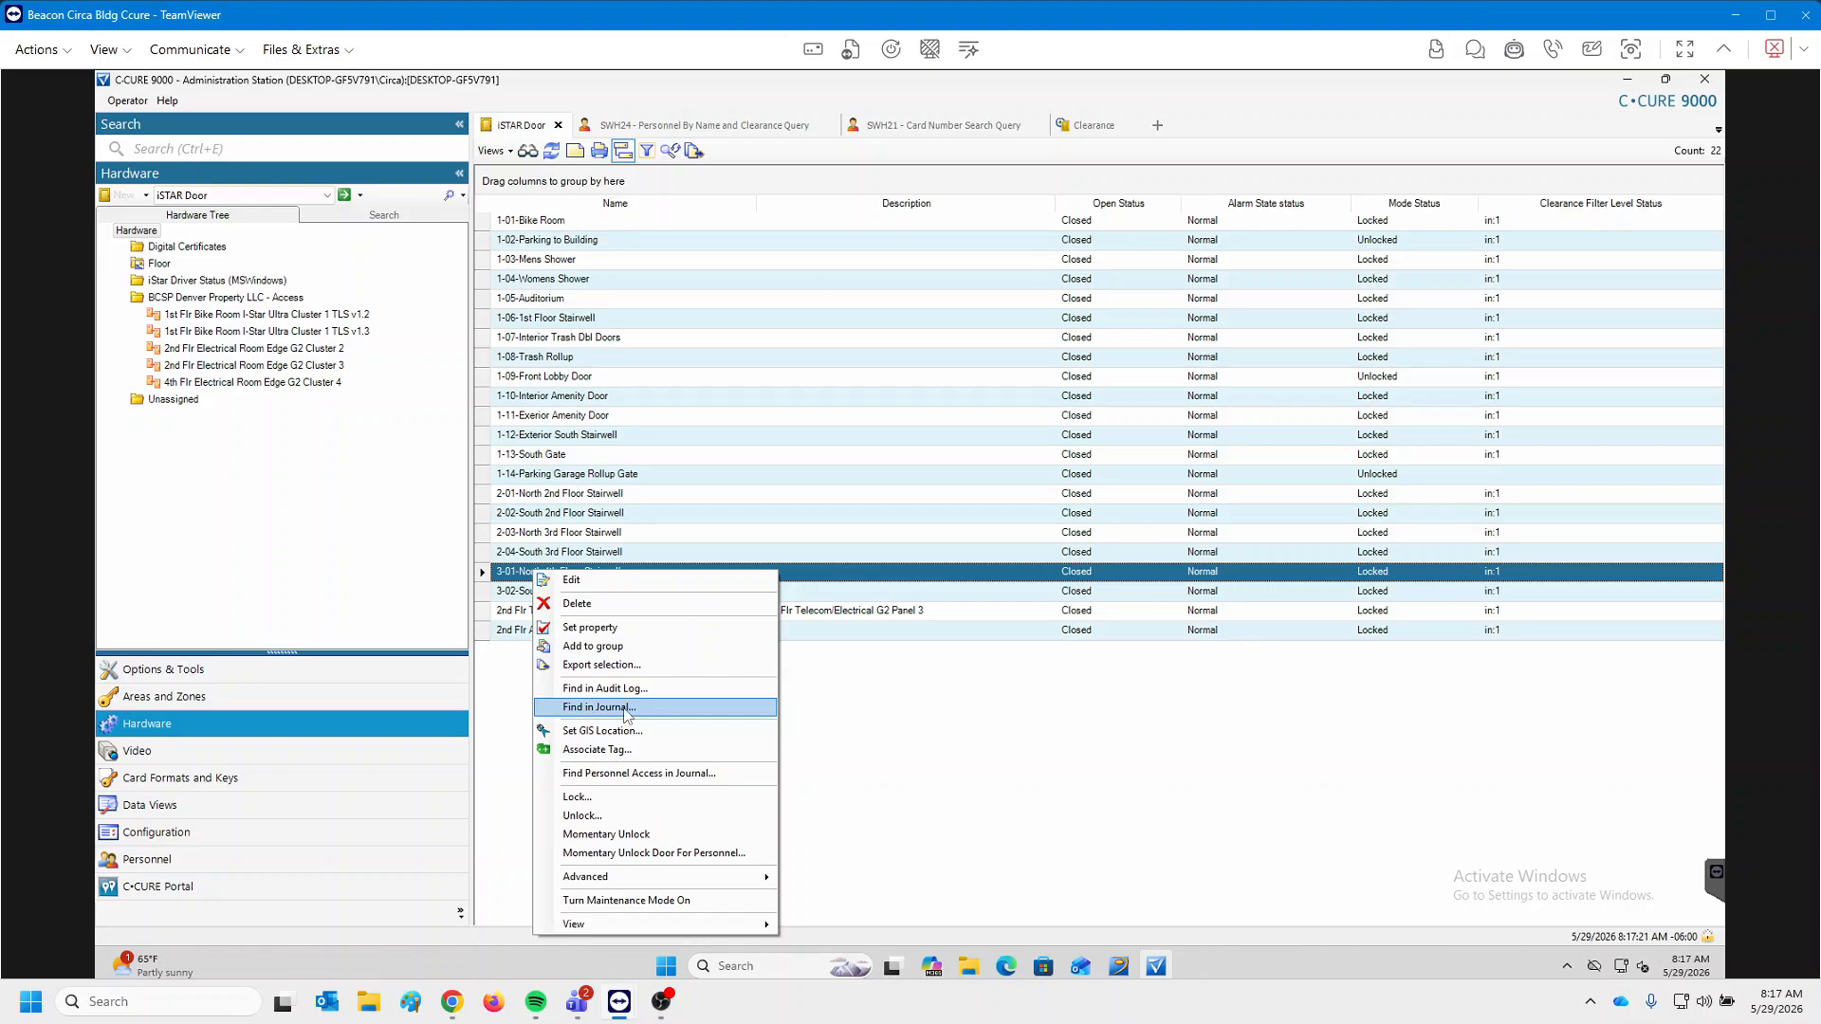
click(608, 709)
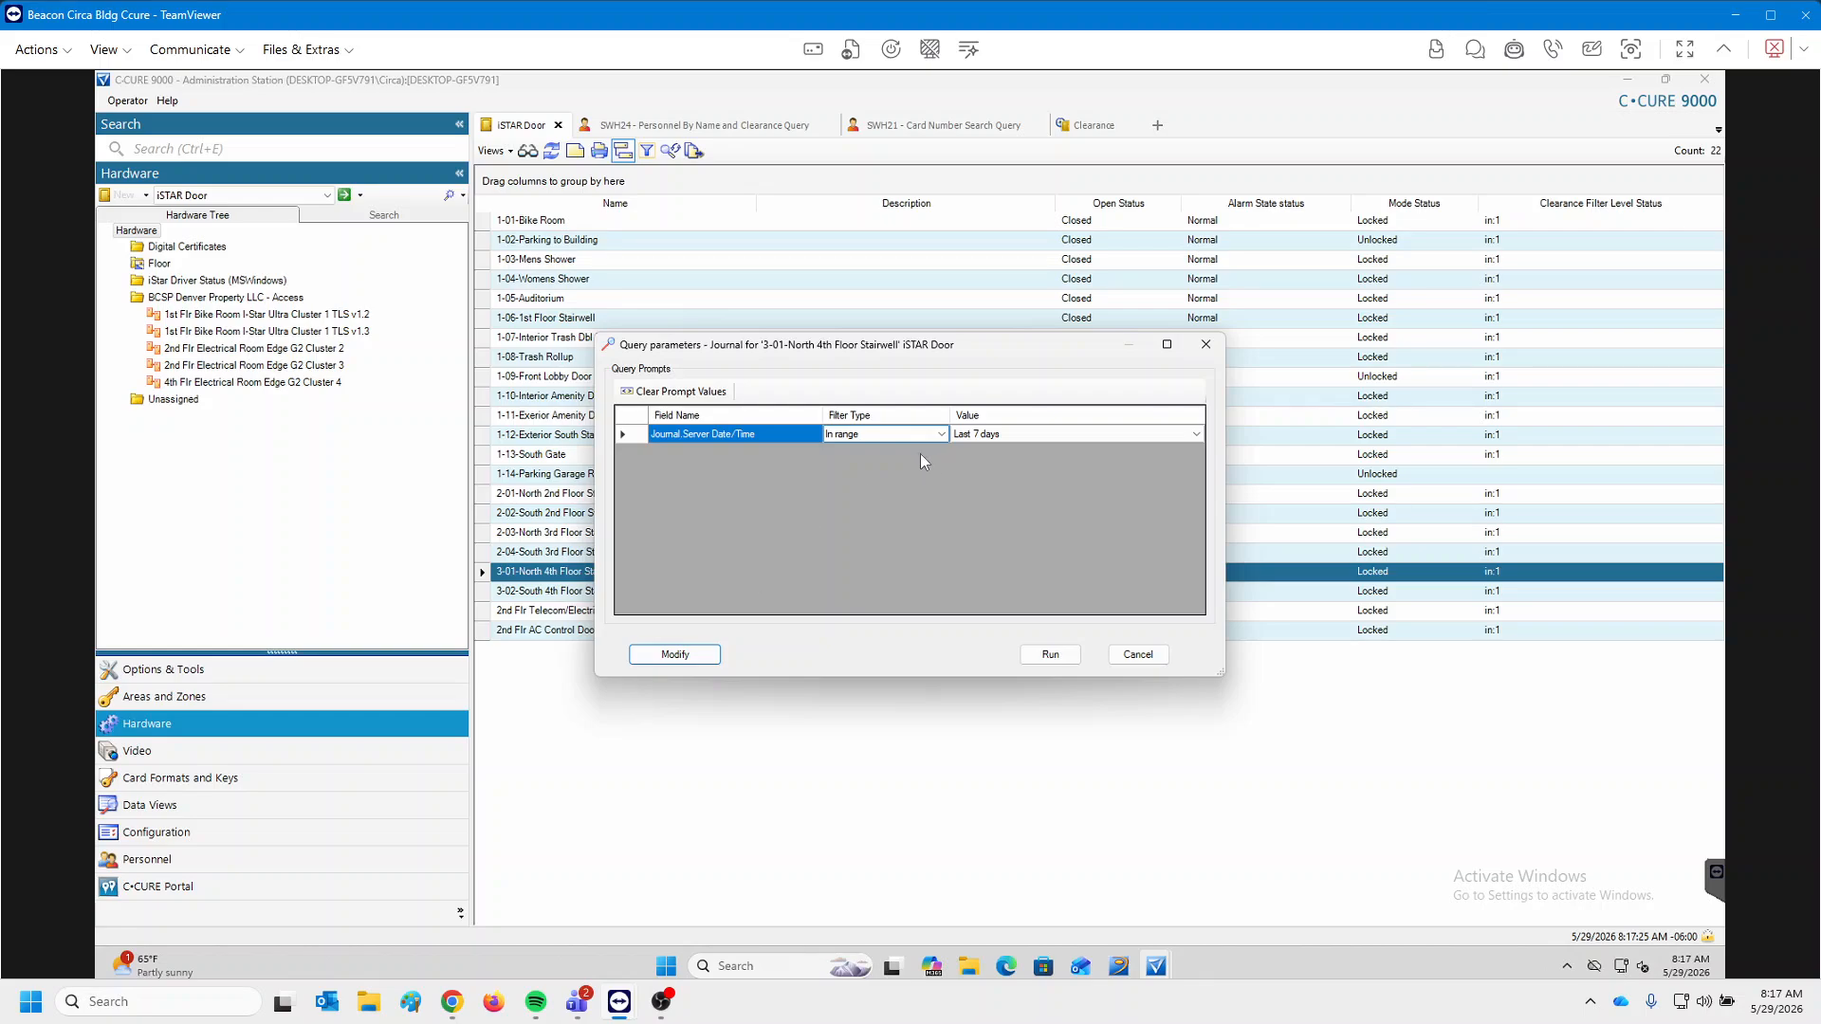
click(1019, 435)
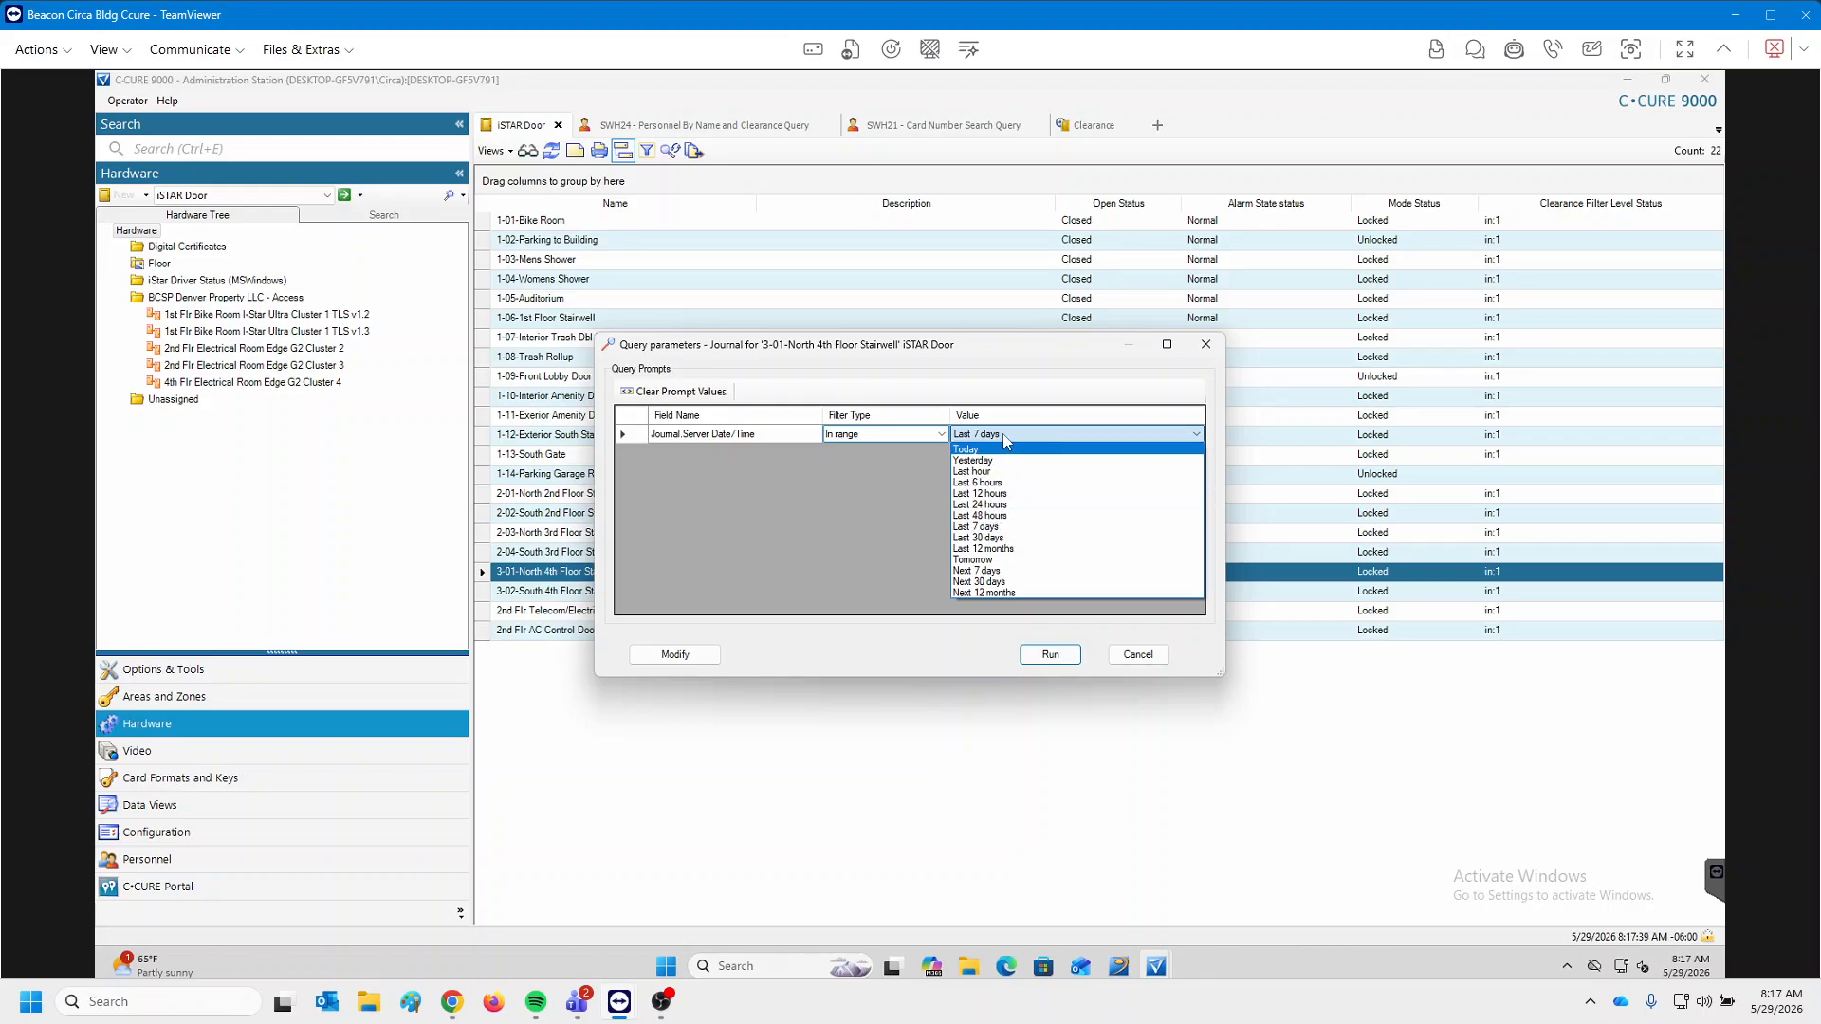
click(942, 438)
click(942, 438)
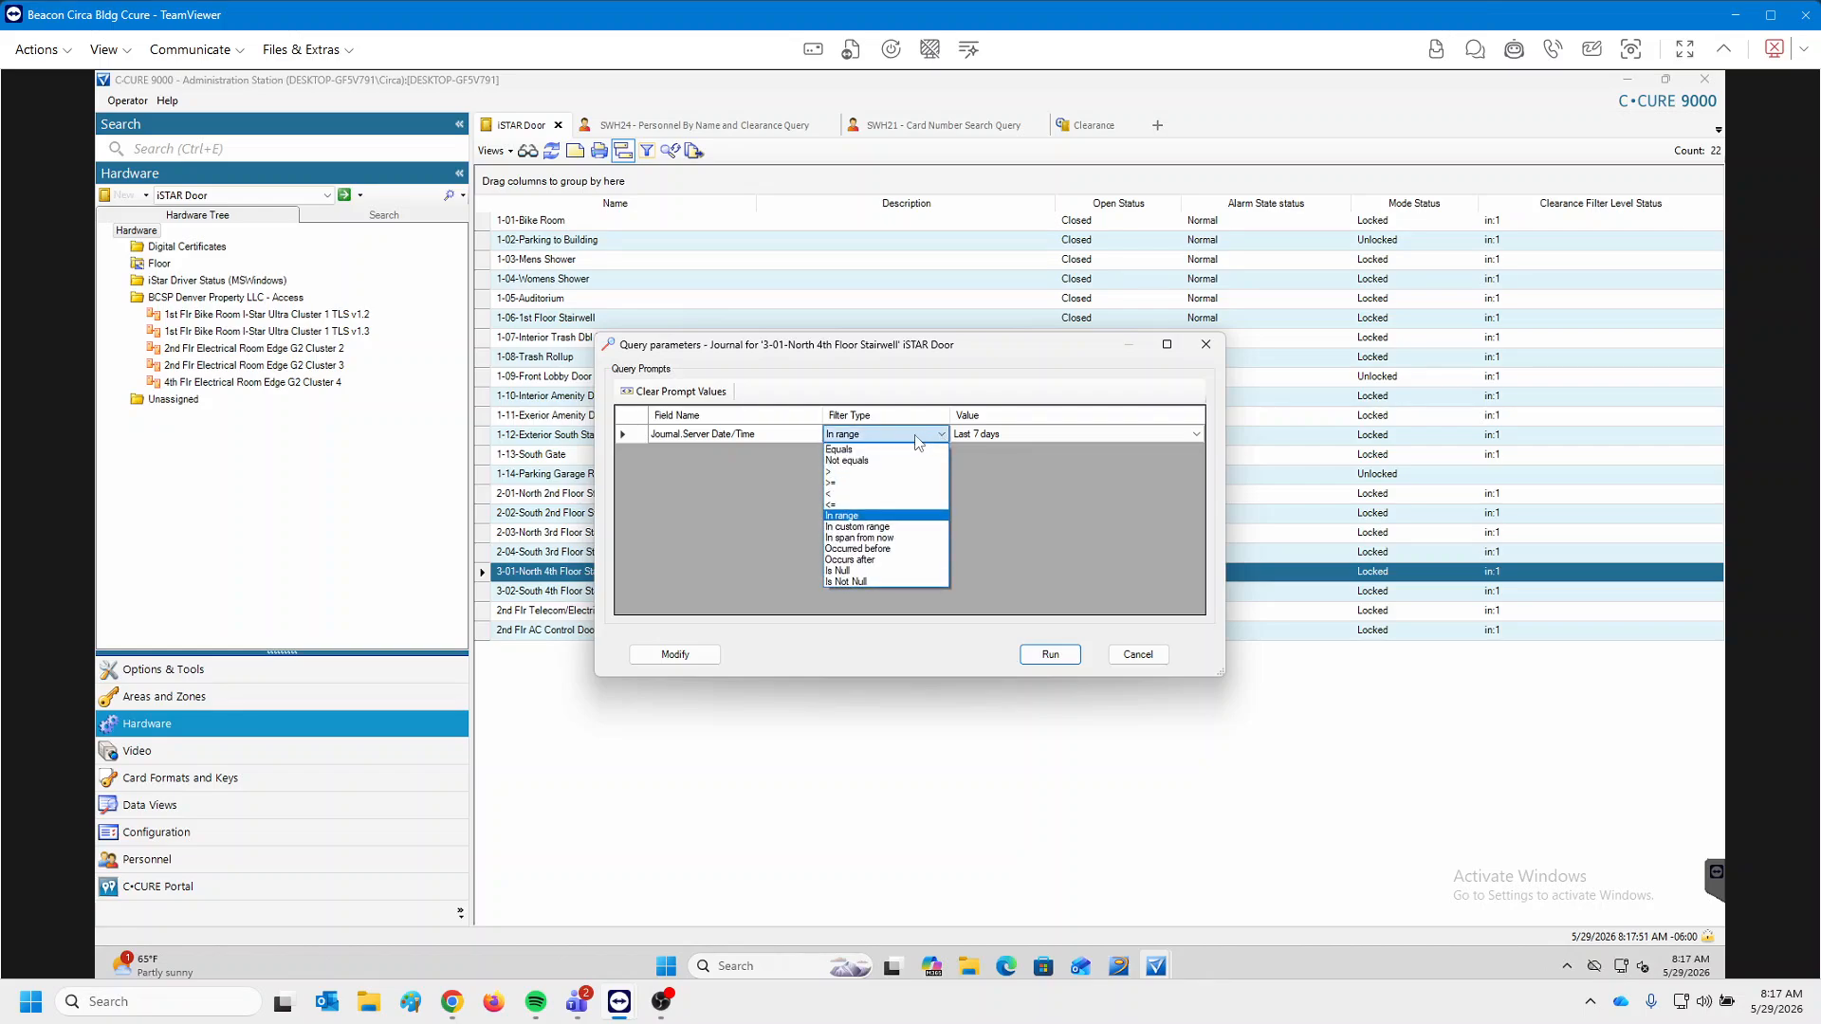
click(896, 527)
click(1105, 447)
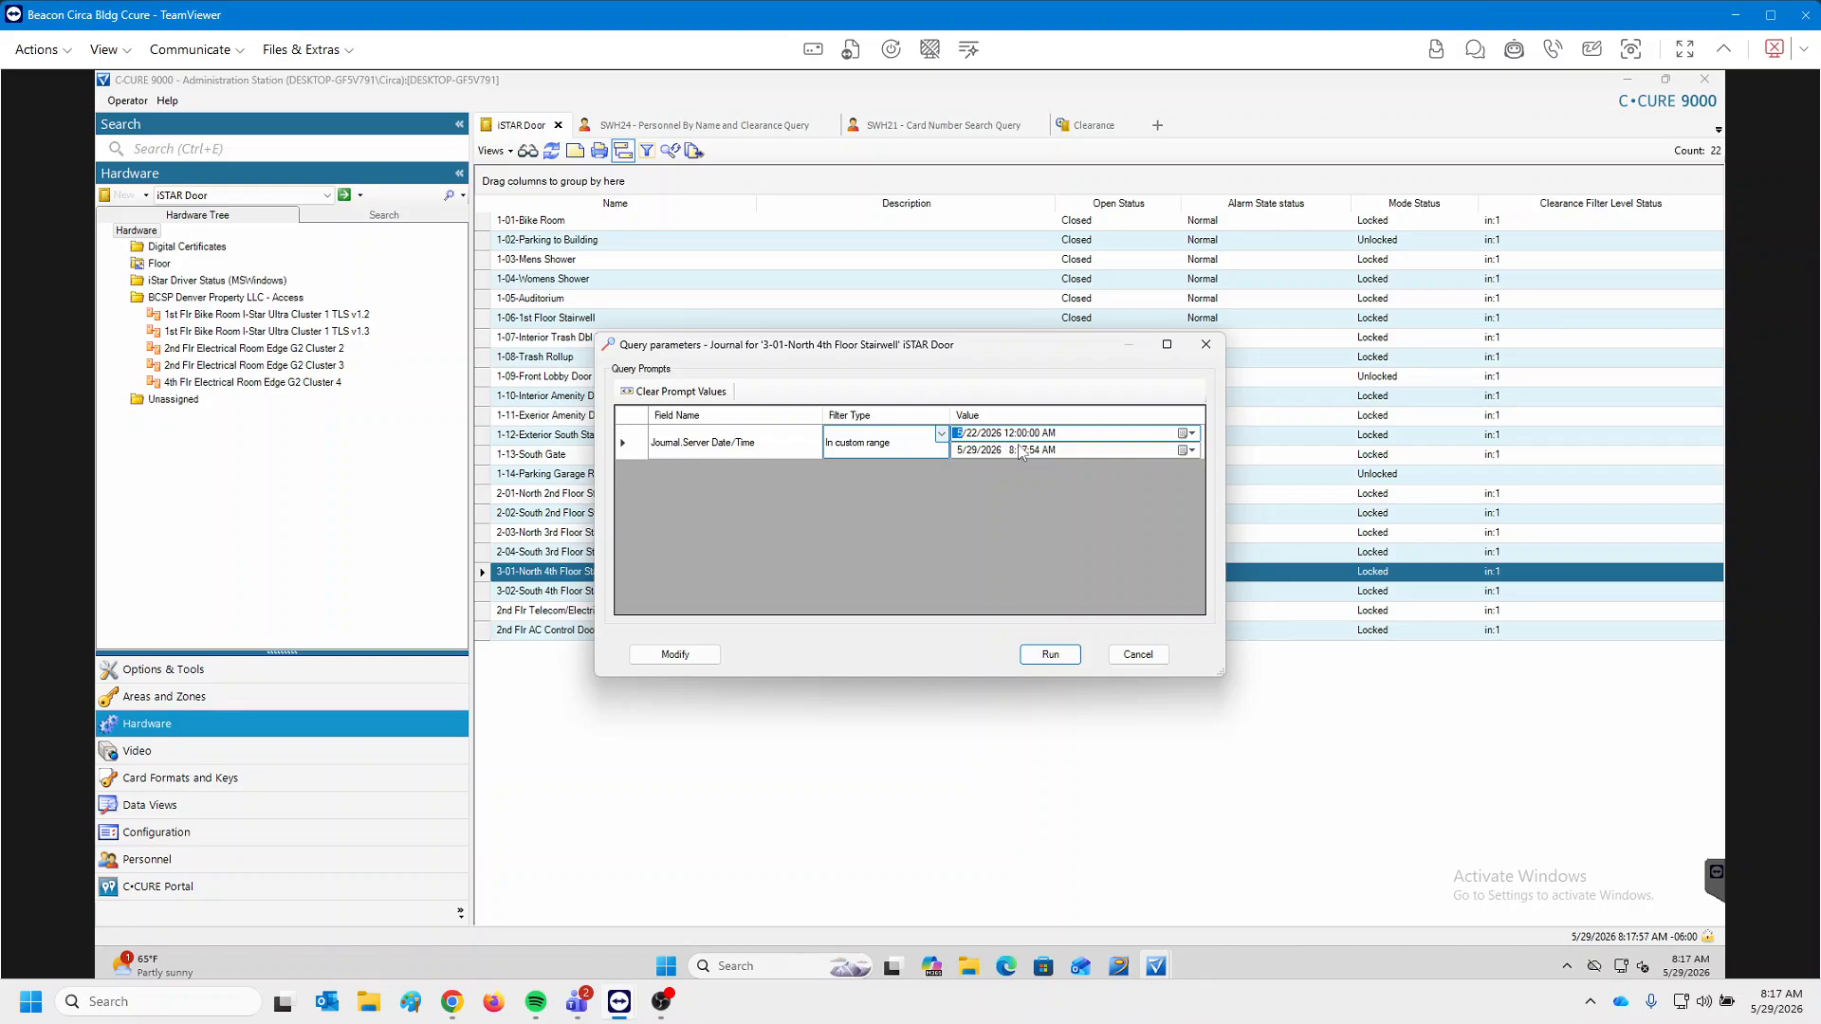
Run the query with In range, Last 7 days, and close the empty result.
click(925, 438)
click(935, 442)
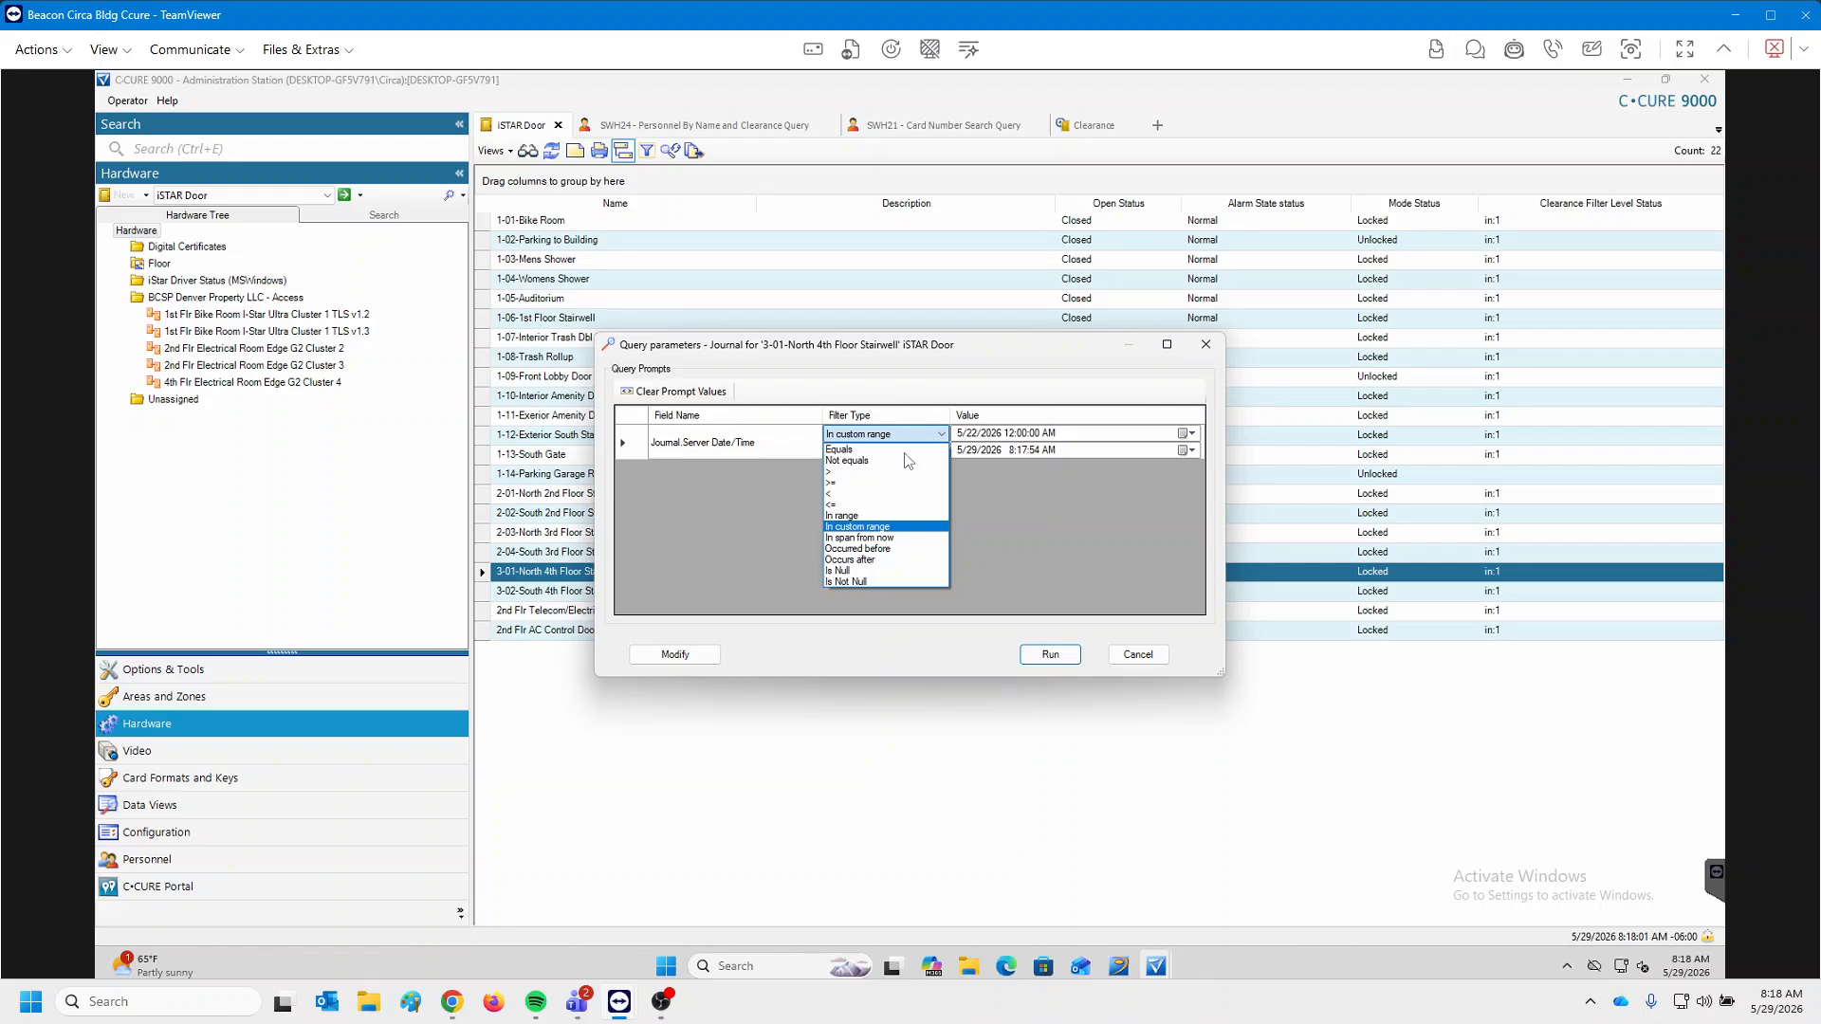
click(885, 518)
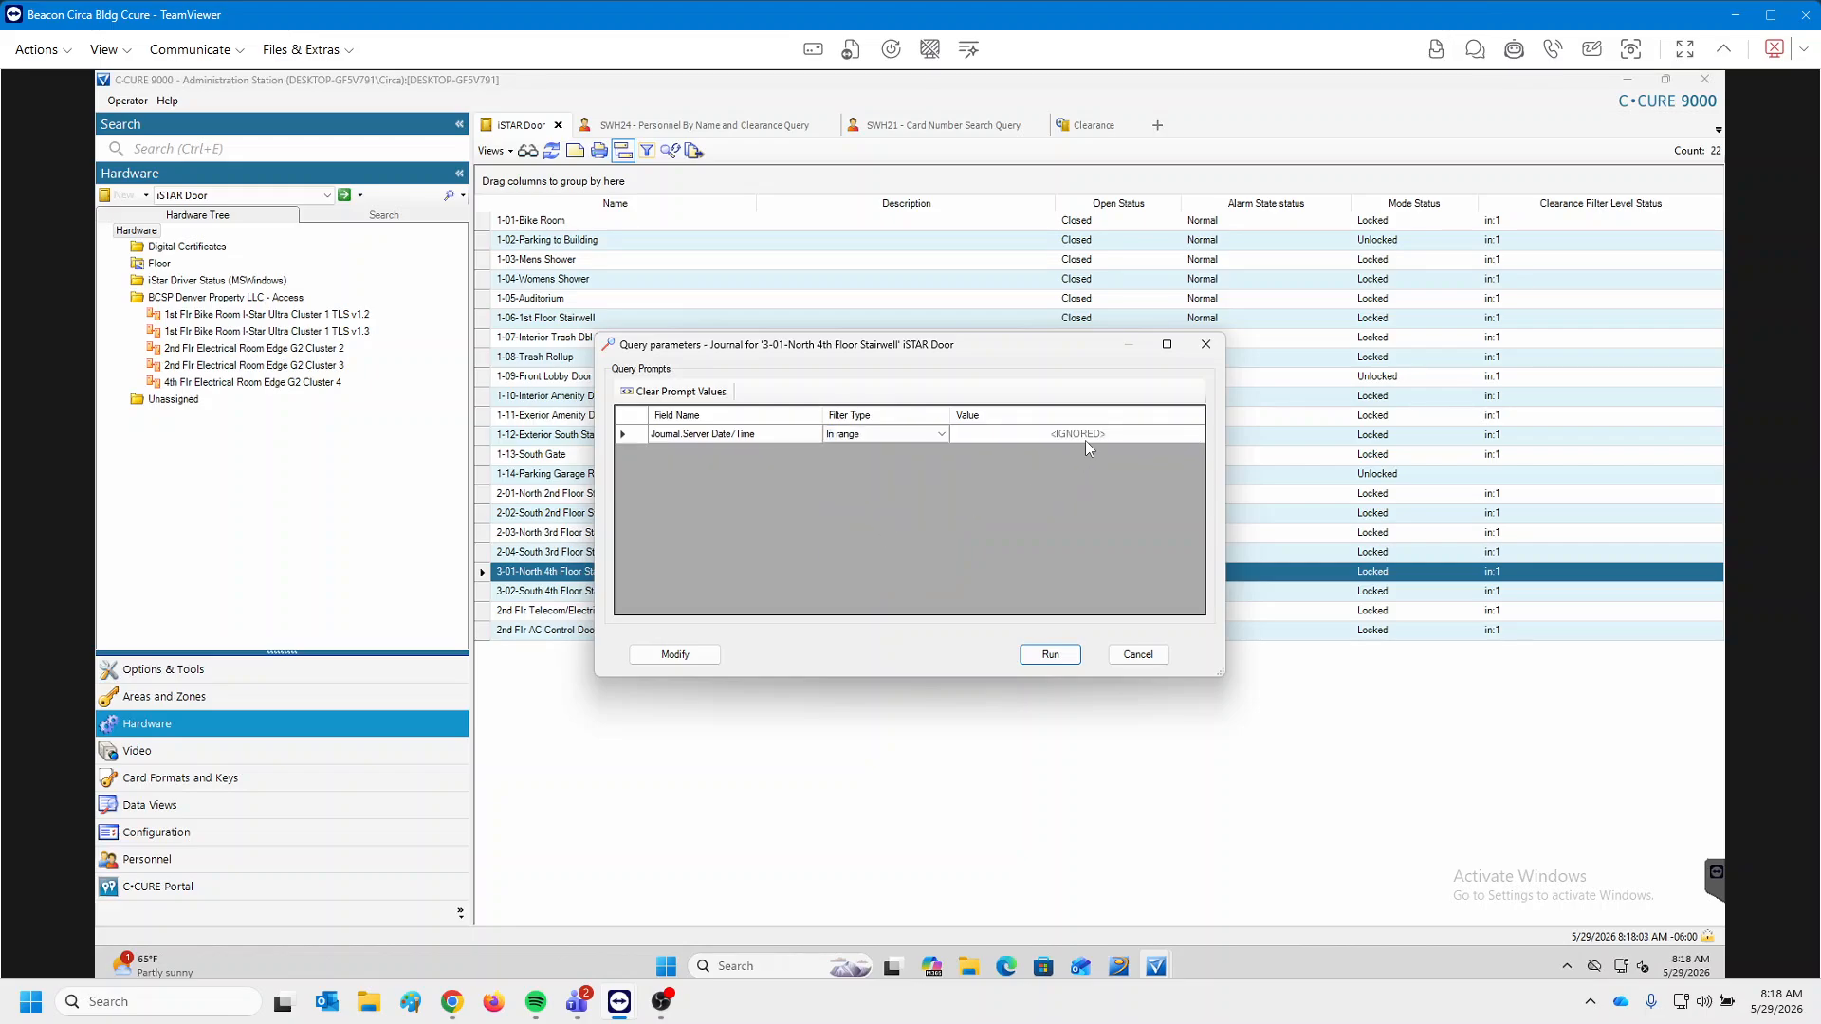
click(1085, 435)
click(1085, 436)
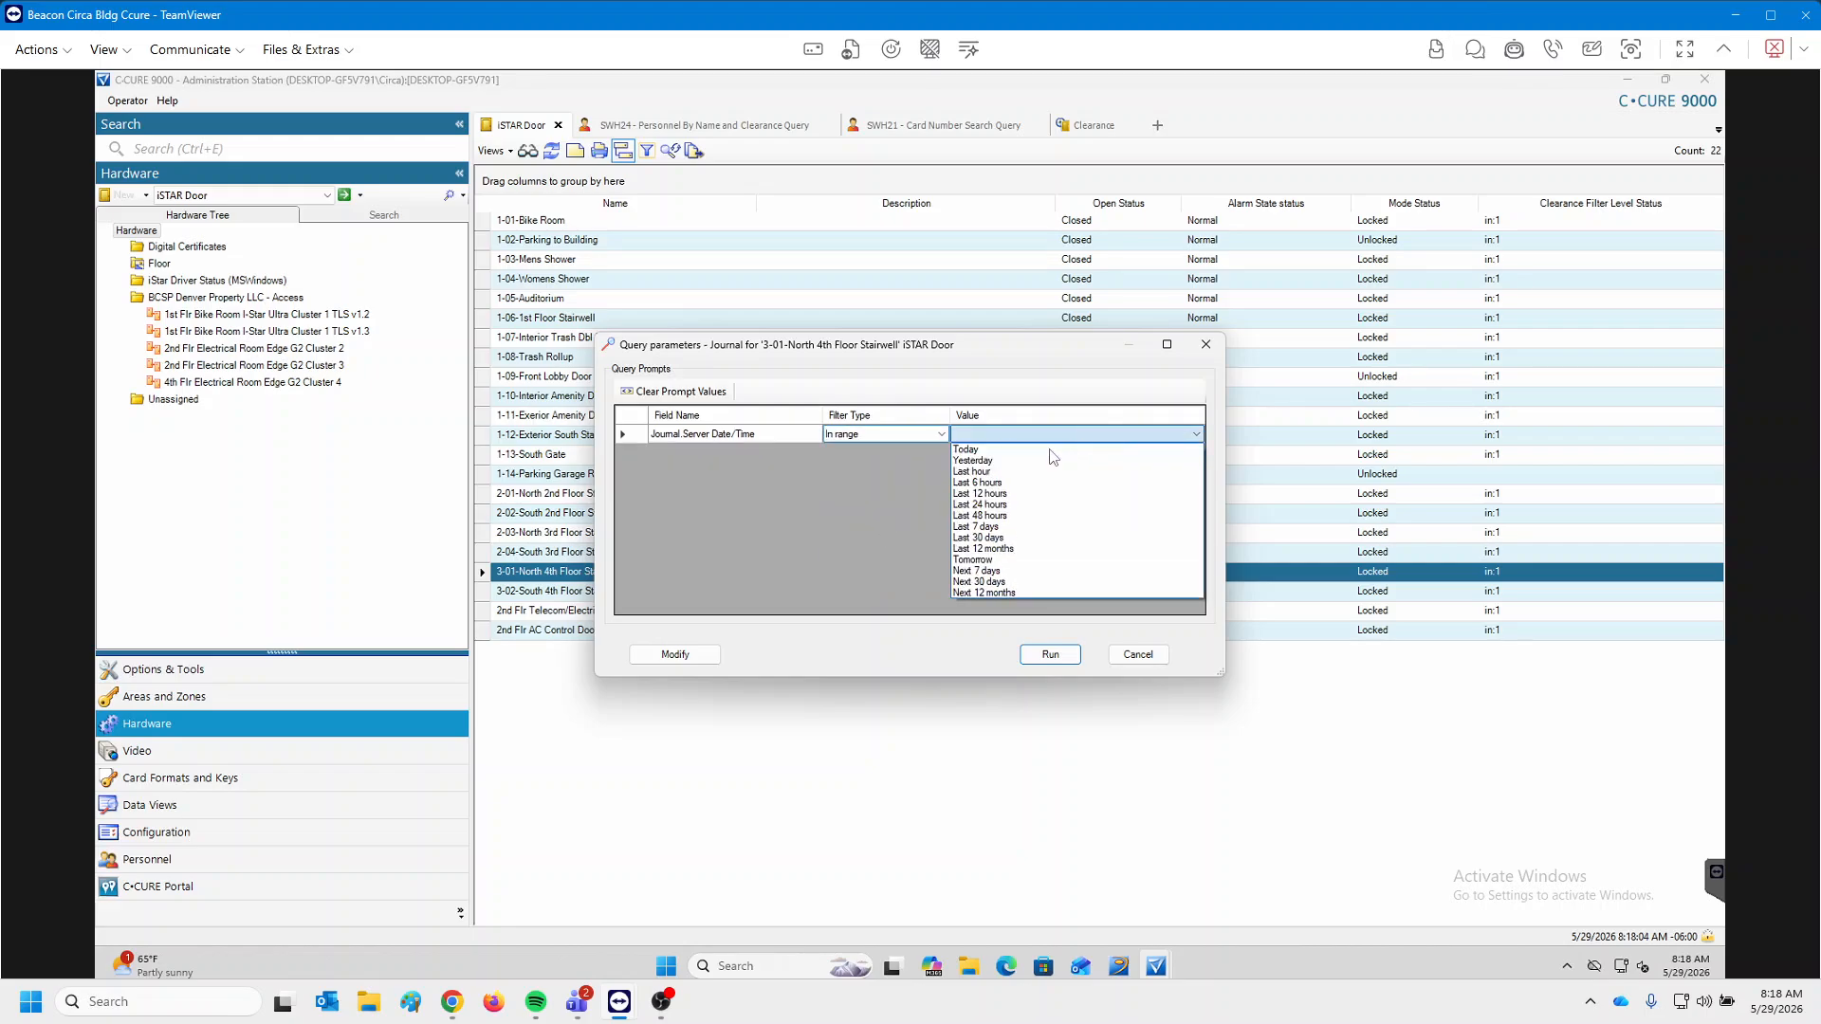
click(986, 526)
click(1050, 654)
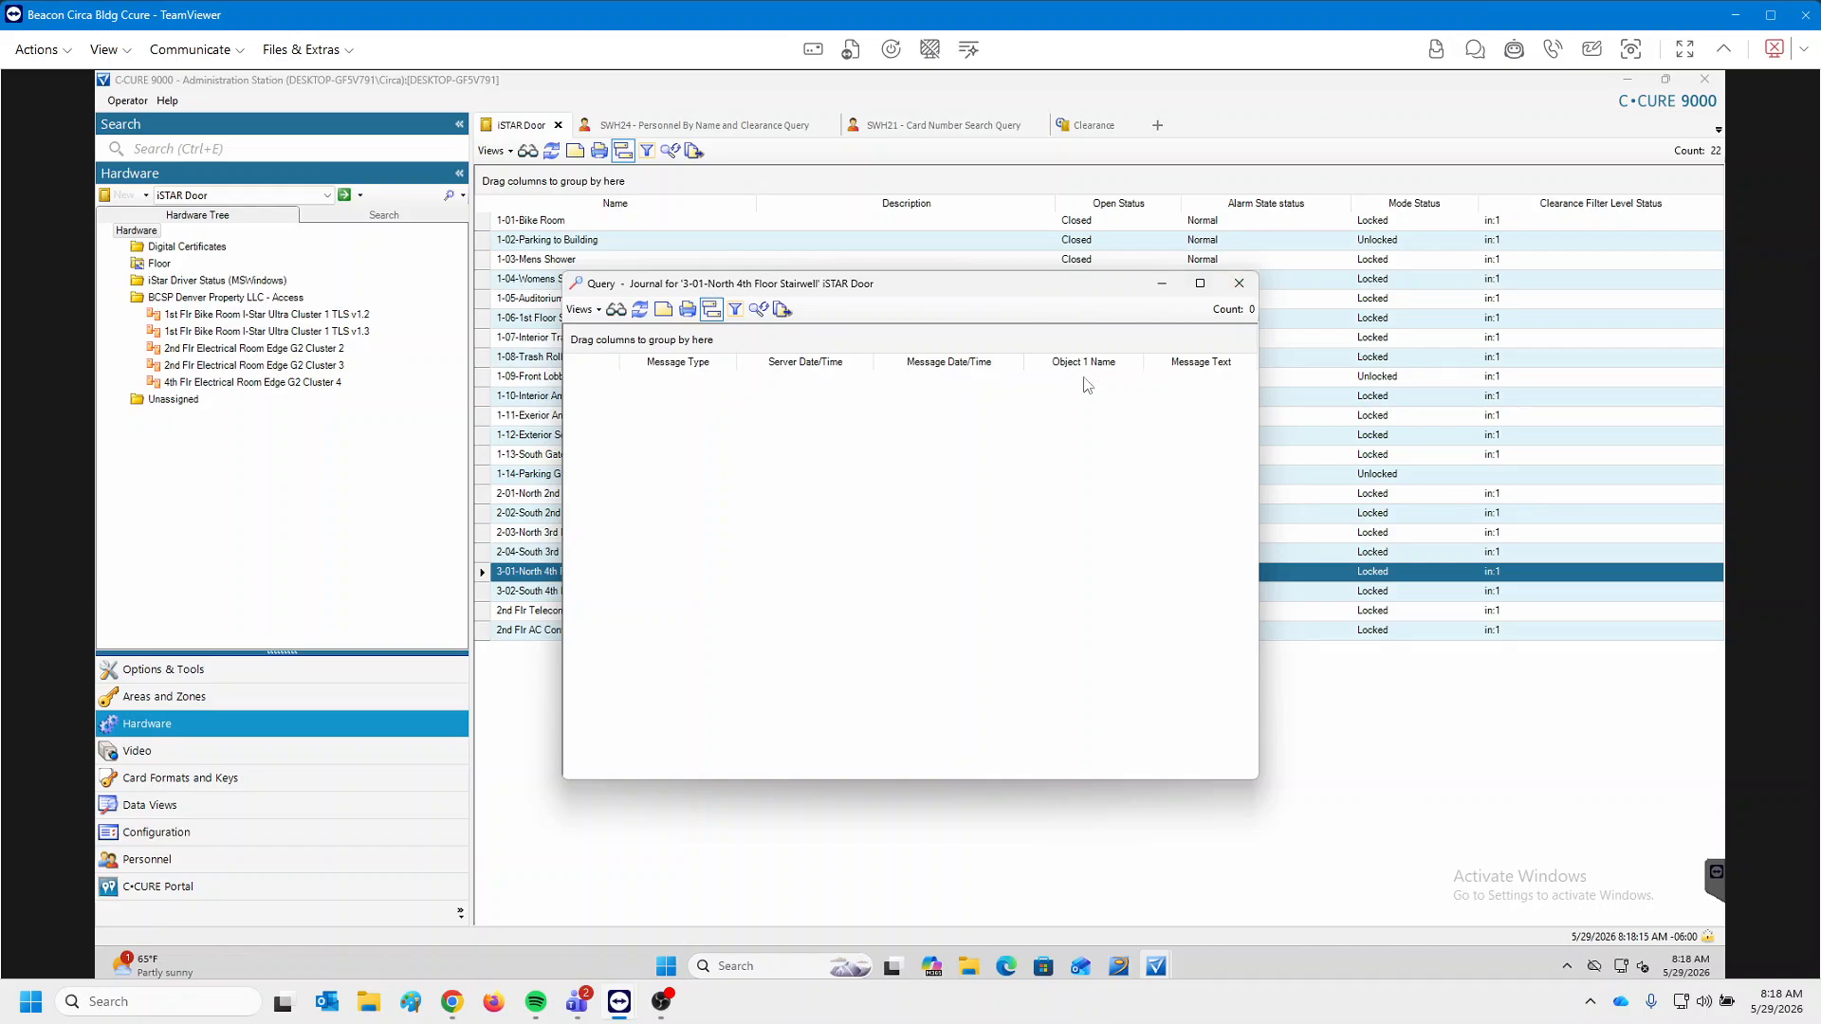
click(1240, 285)
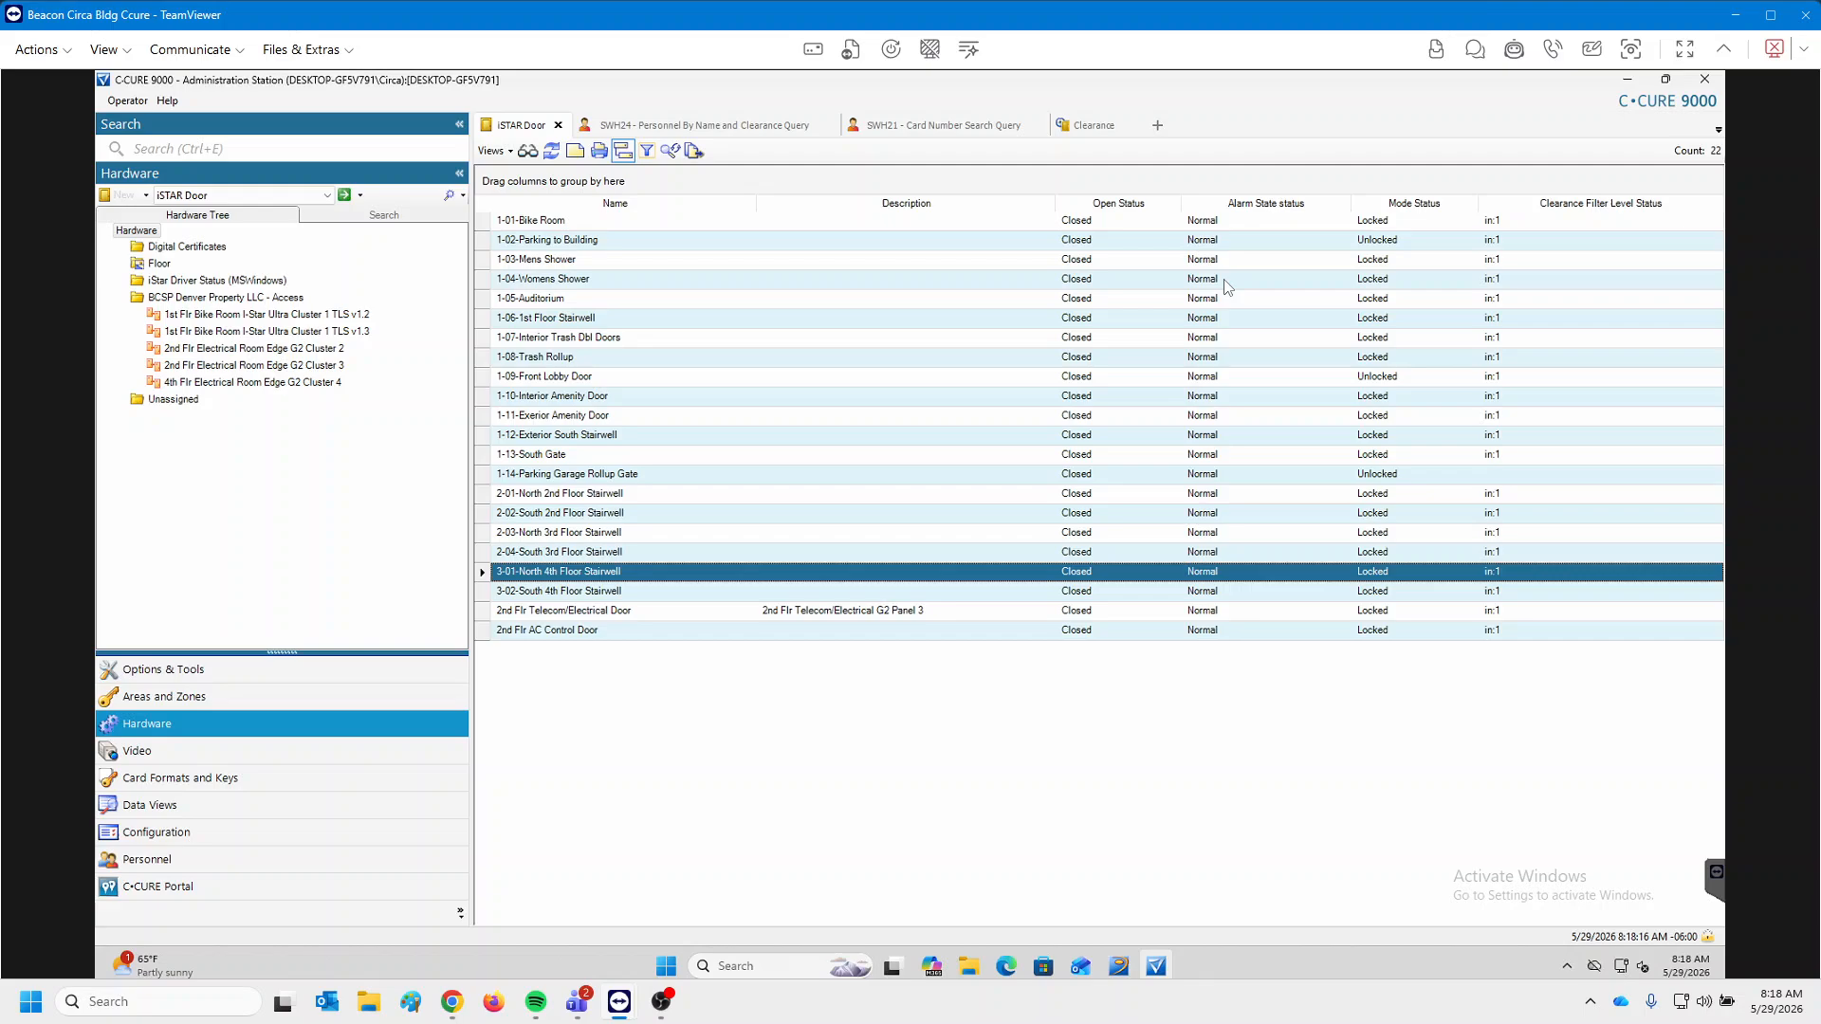
Run a Last 7 days journal query for the 1-01-Bike Room door and maximize the 137 entries.
click(631, 552)
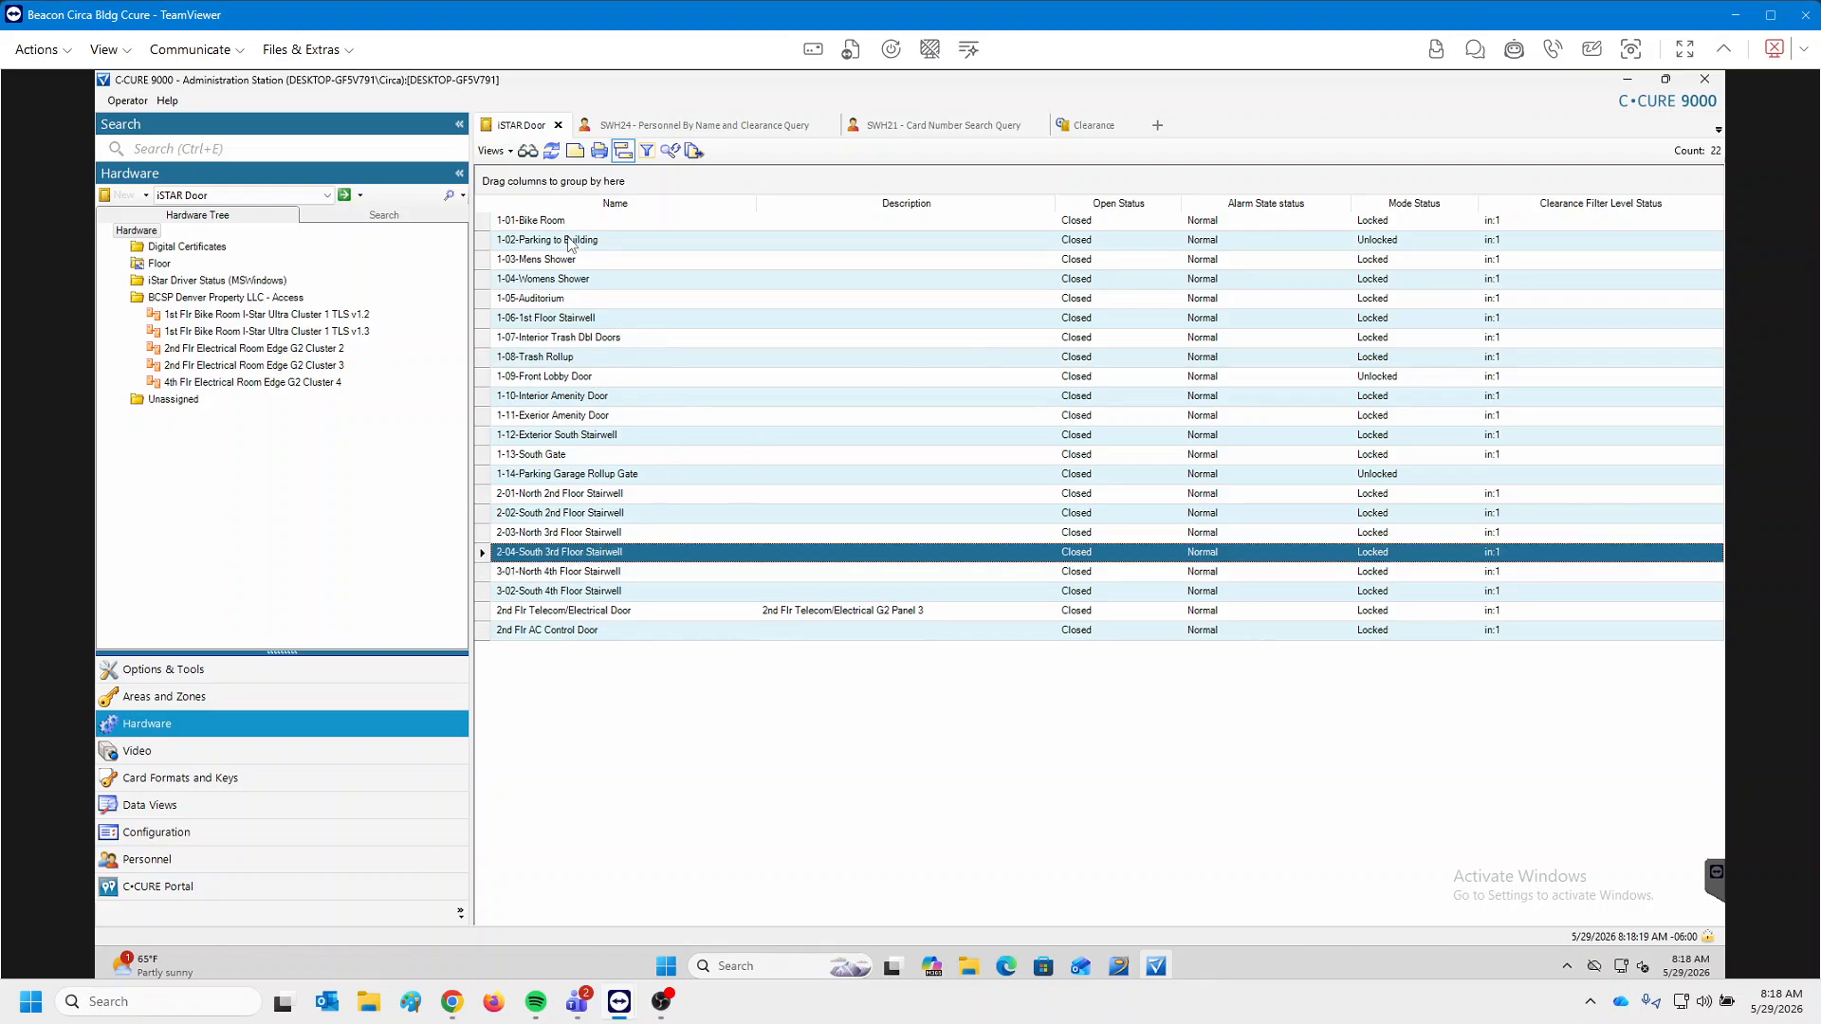
click(559, 226)
right_click(559, 229)
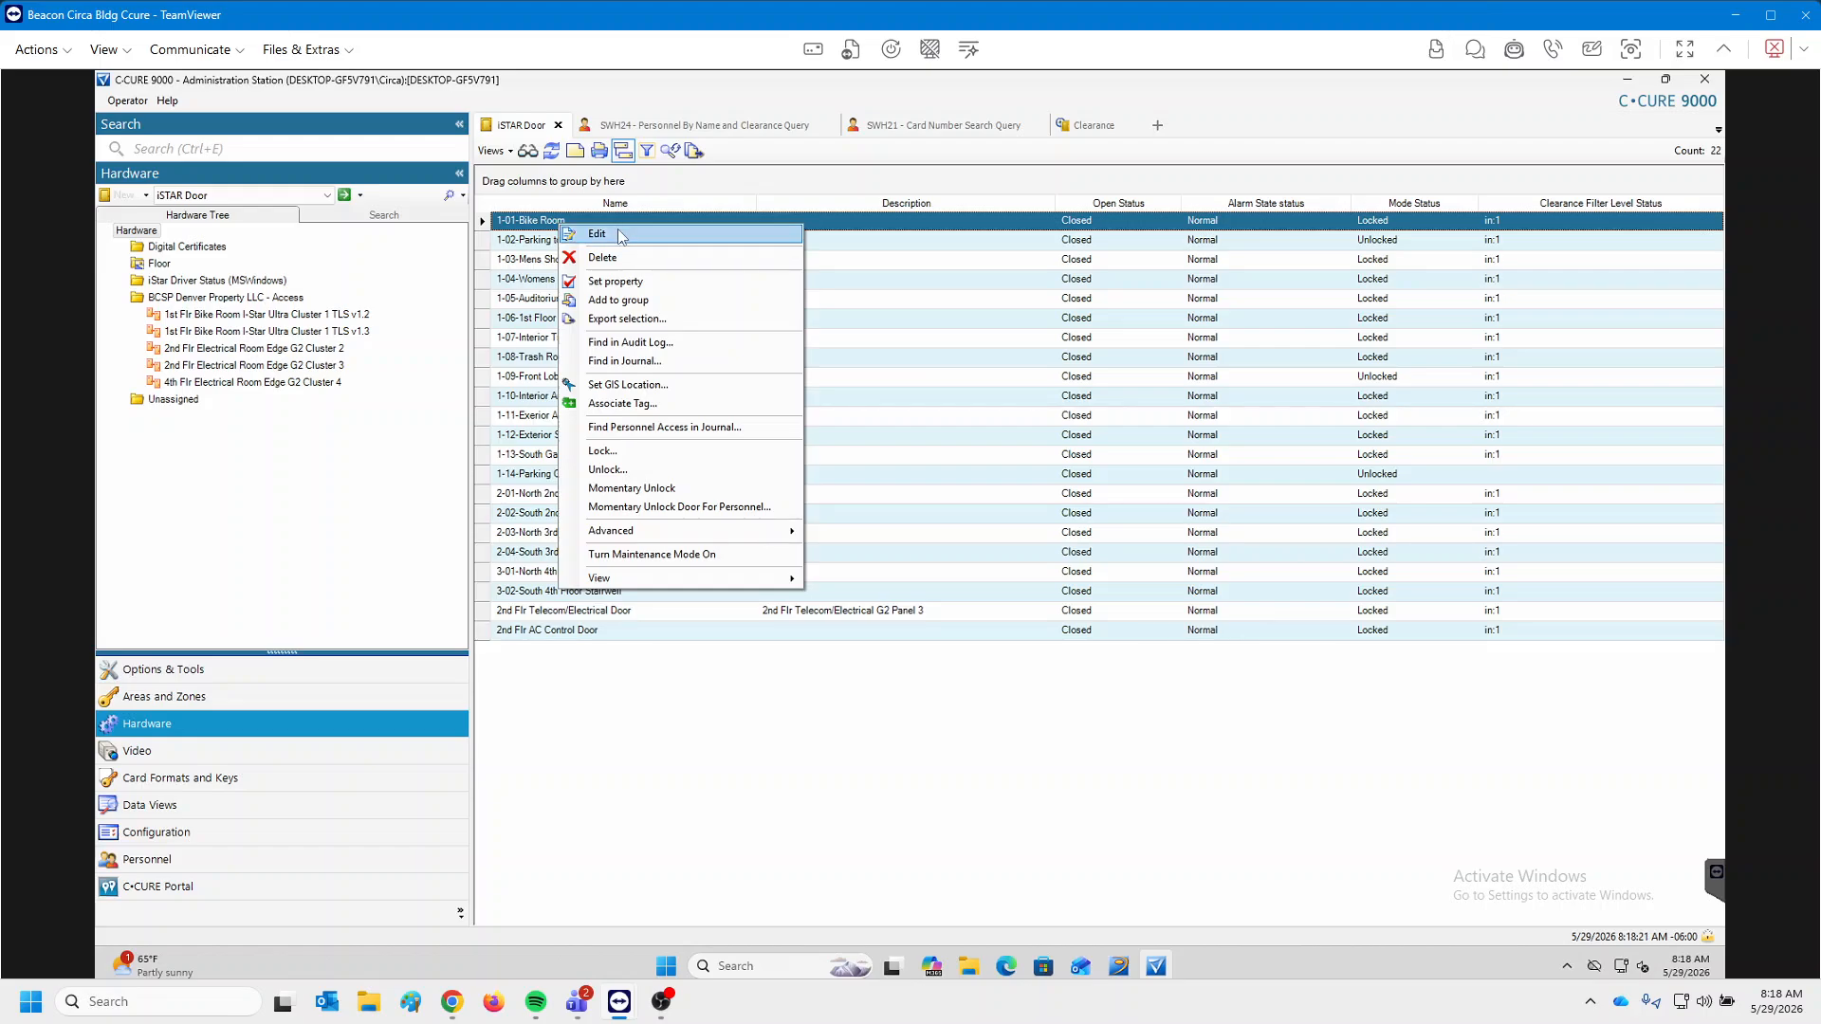
click(645, 360)
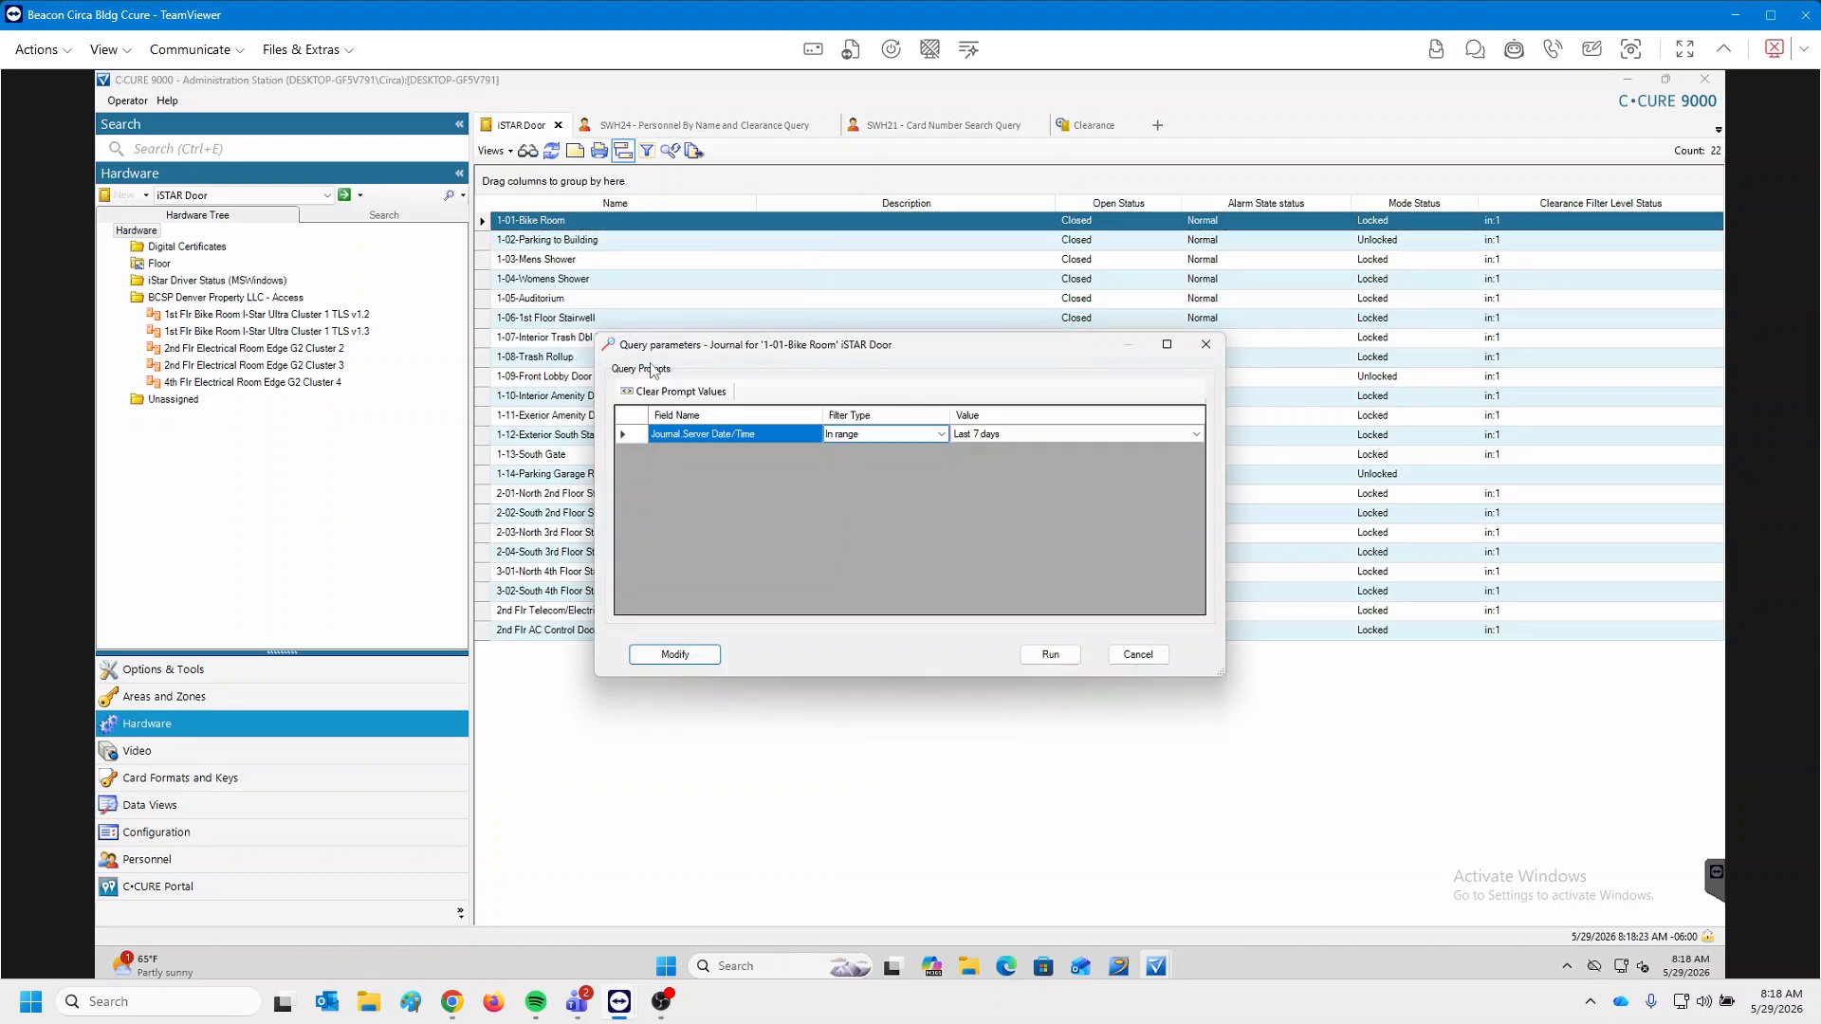
click(1048, 654)
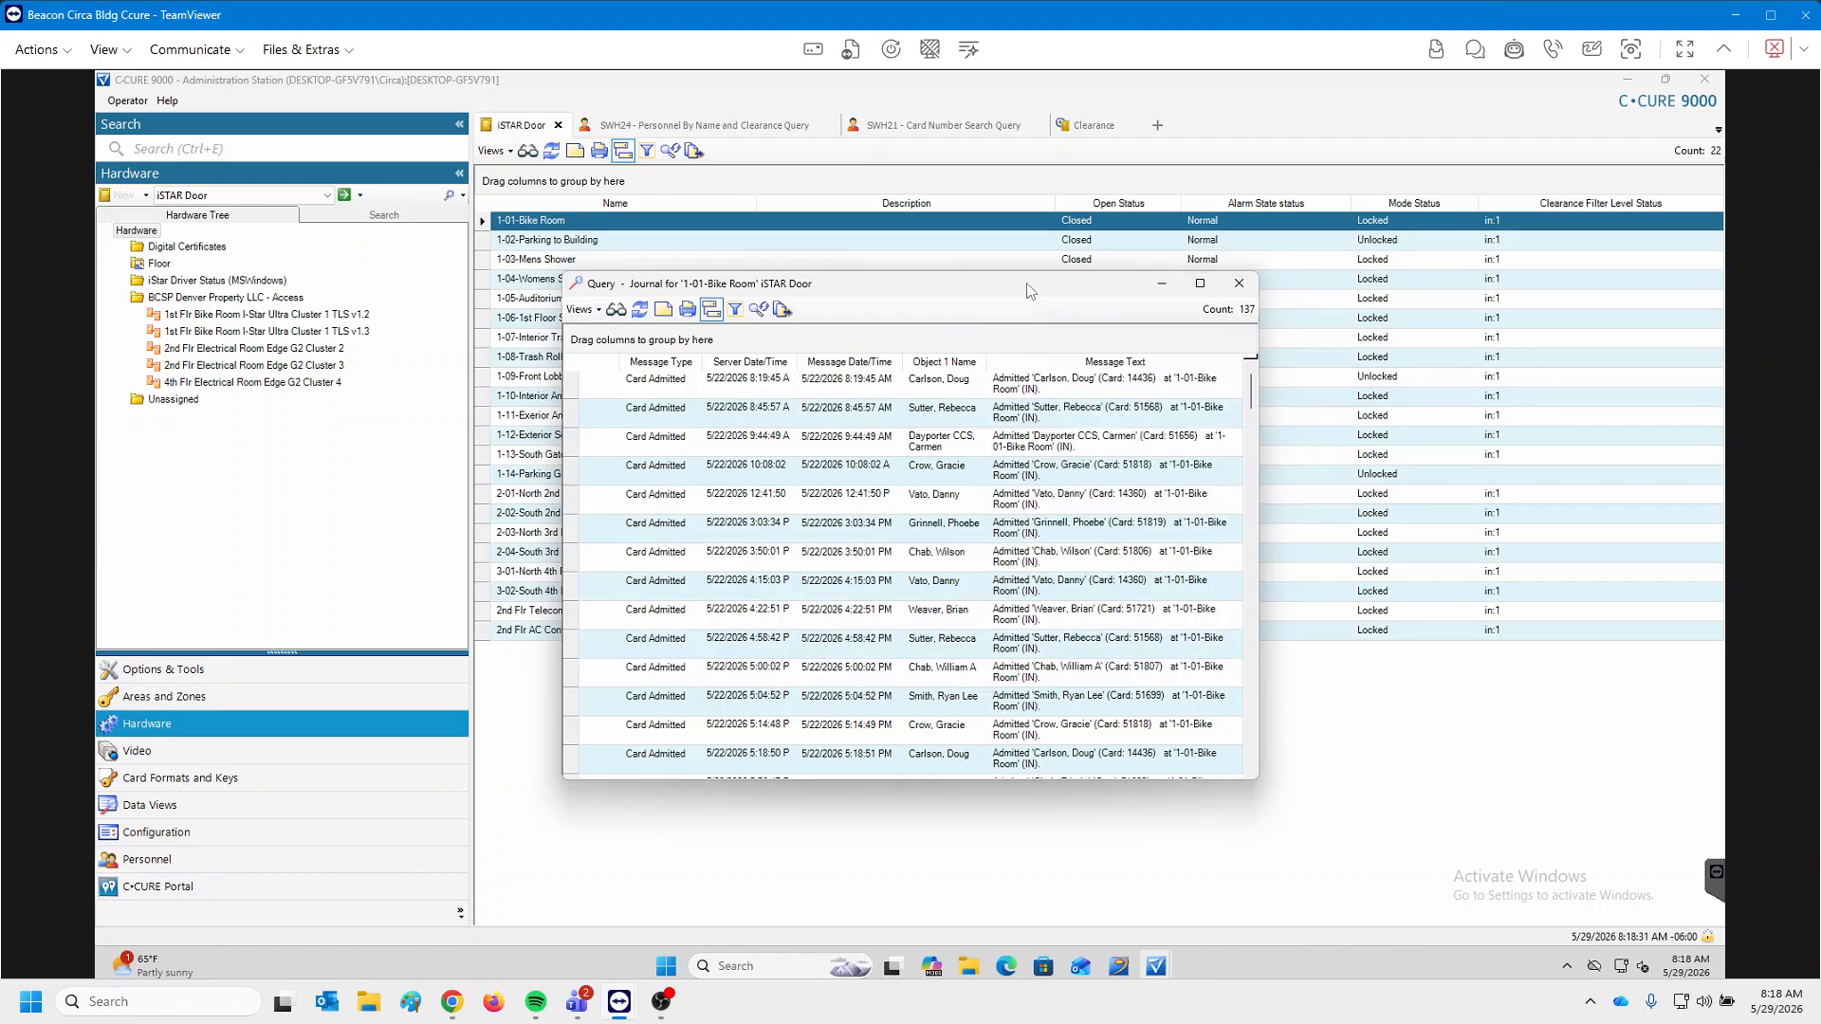
click(1199, 285)
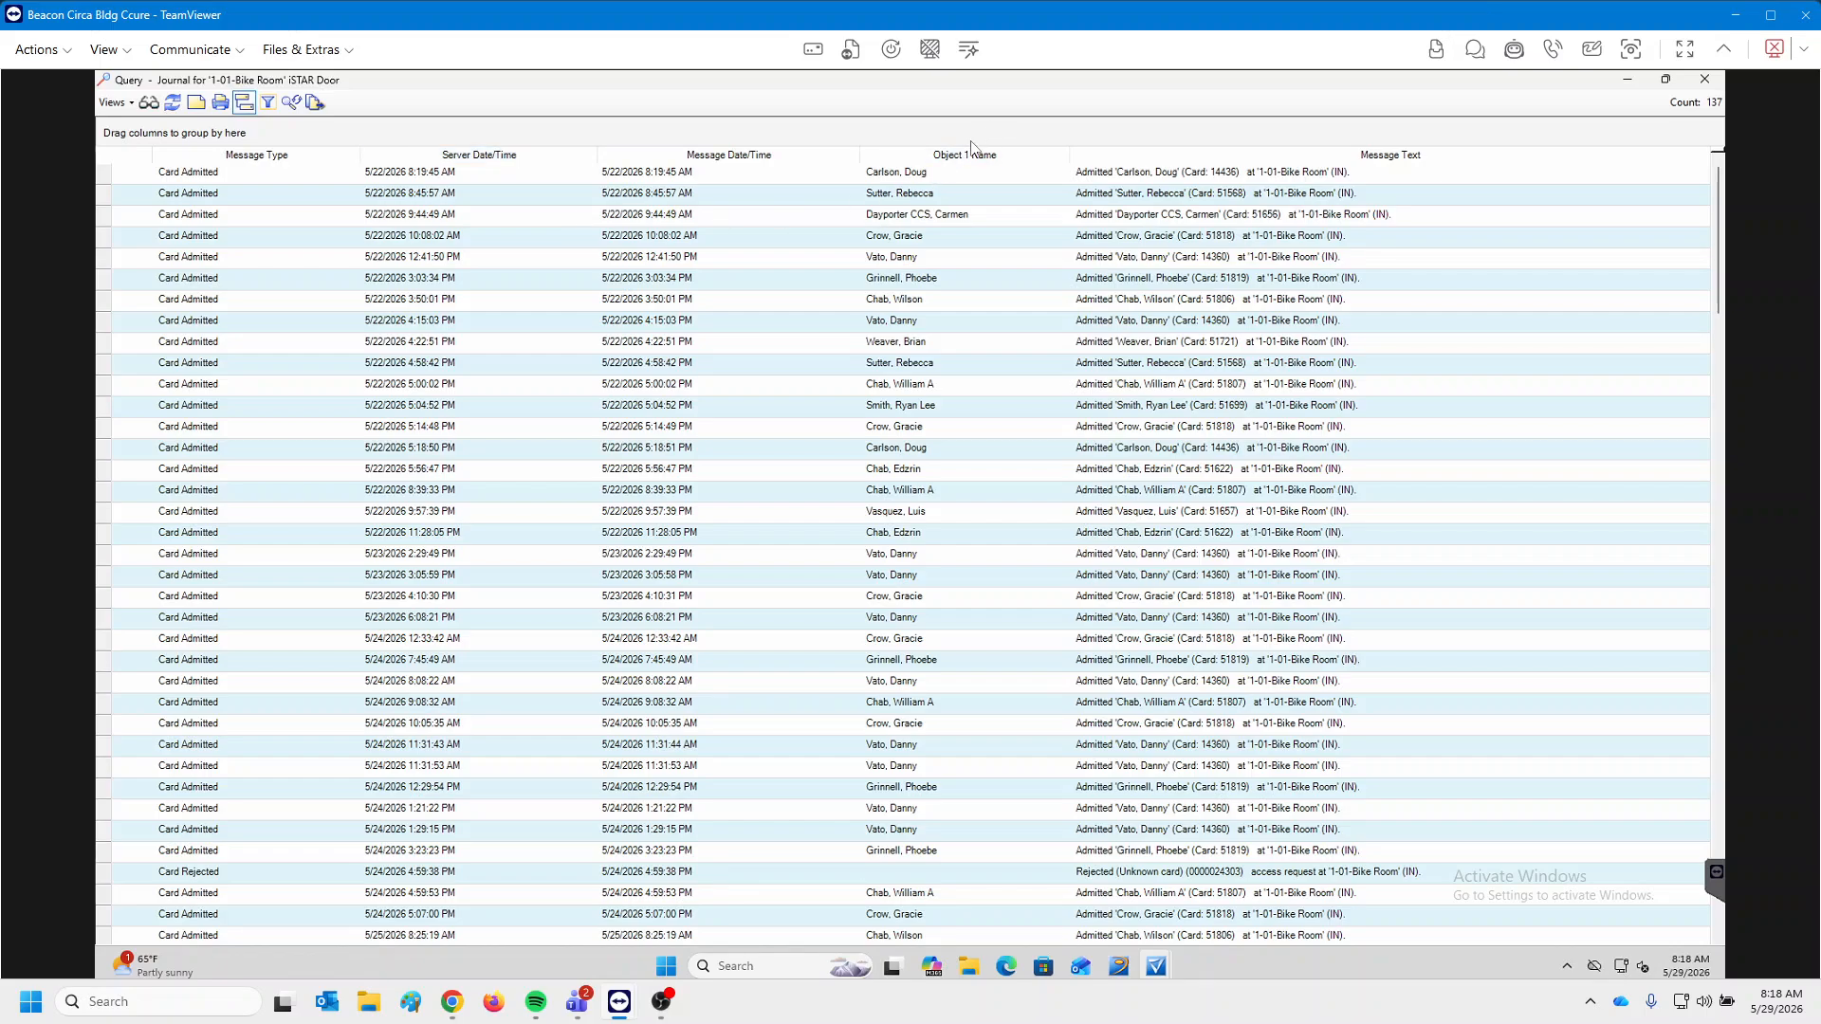
Sort by message type in reverse and select the five Card Rejected entries.
click(235, 159)
click(236, 157)
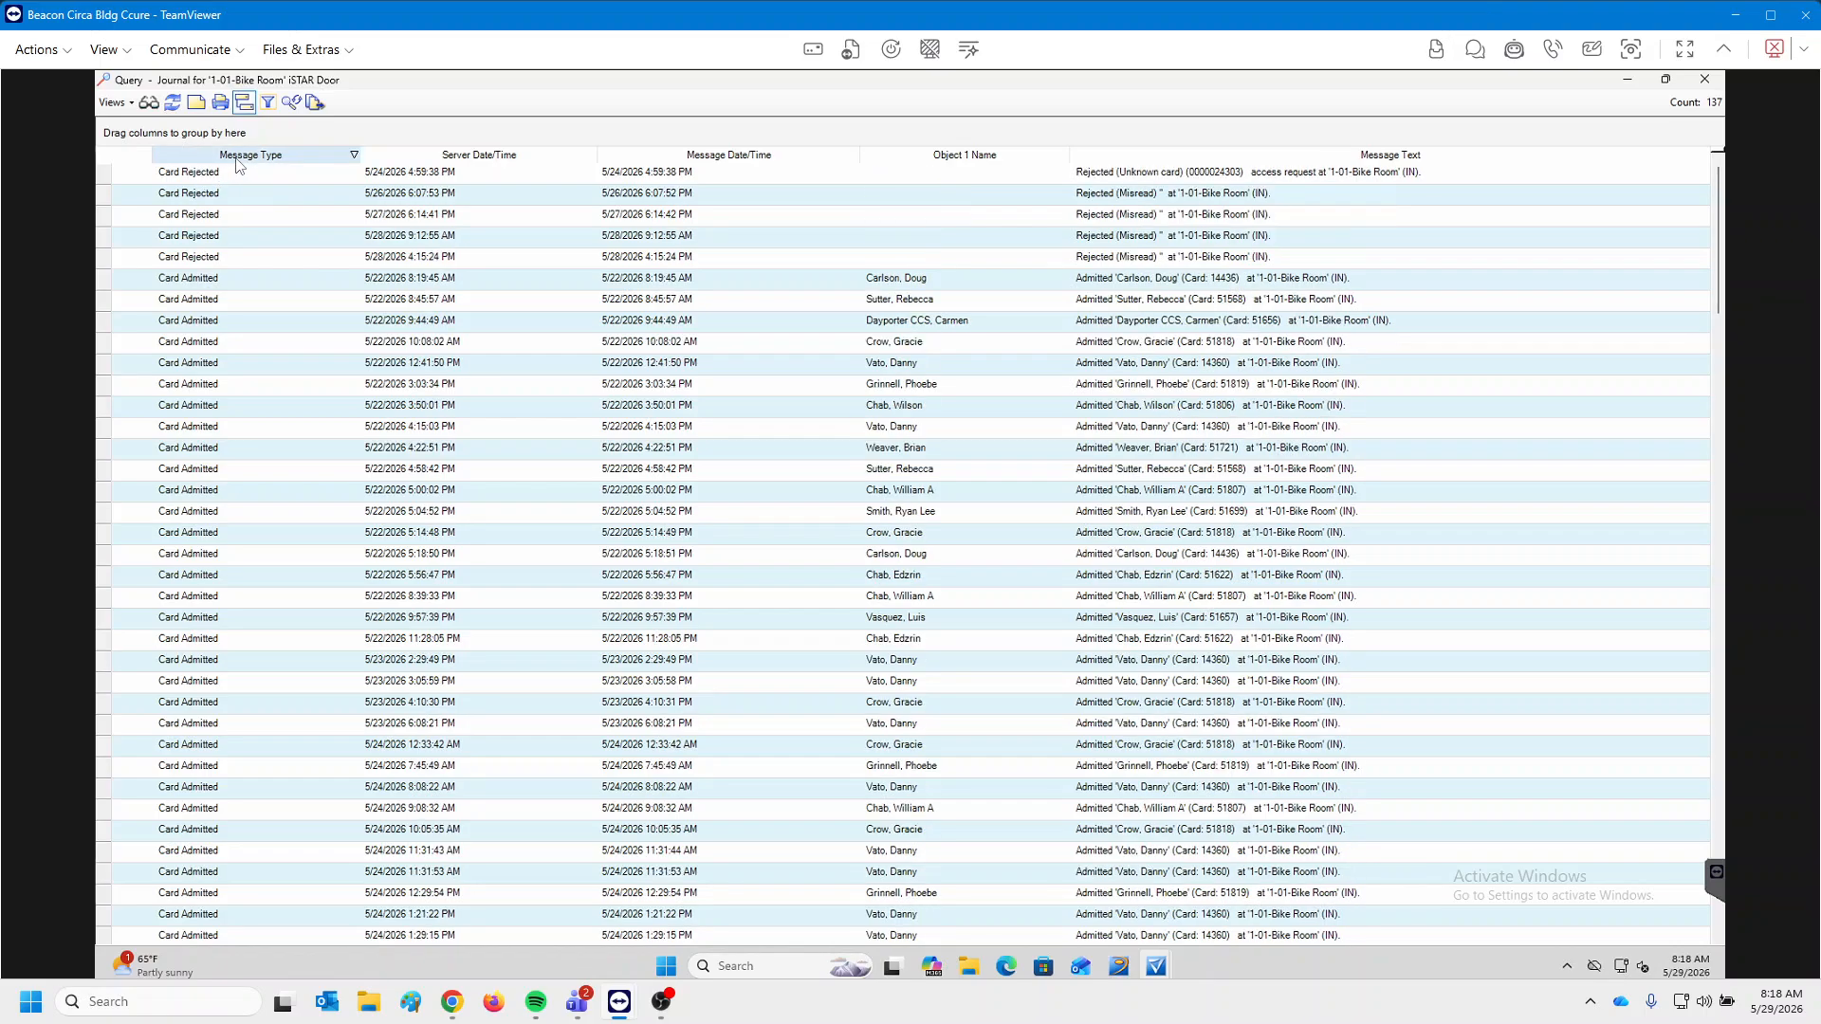
click(216, 256)
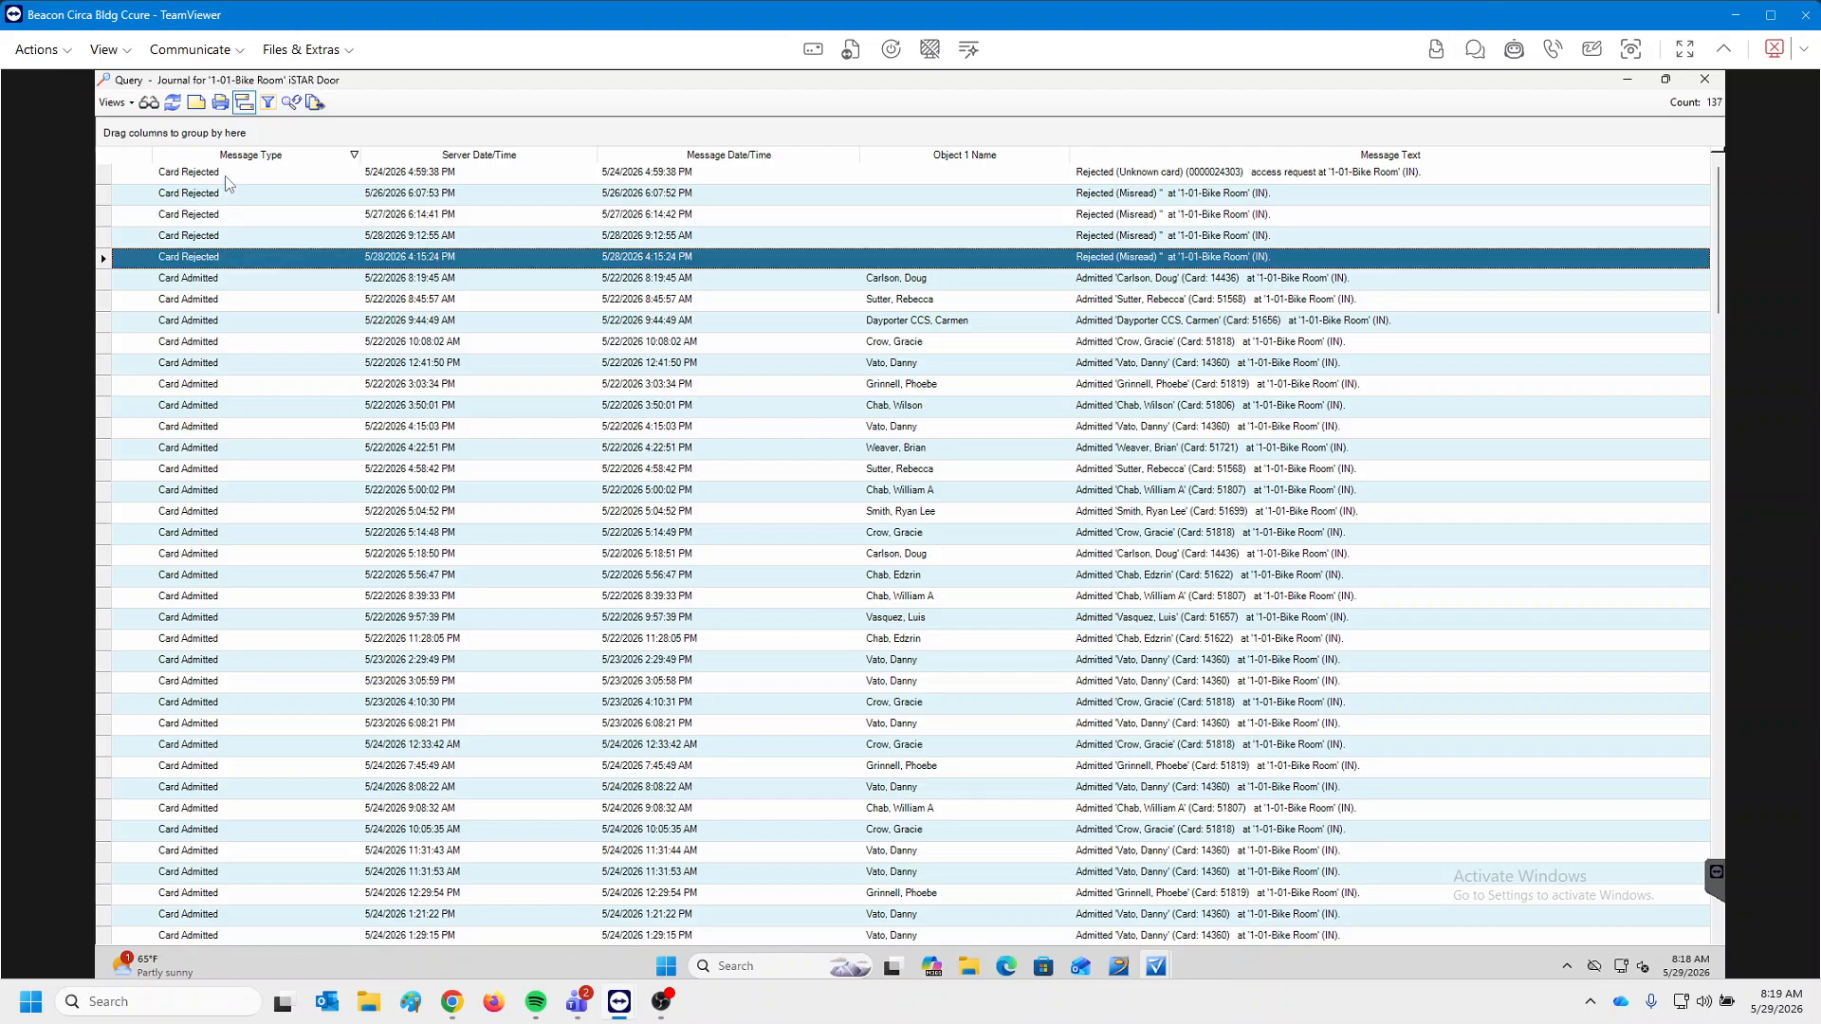
shift+click(229, 175)
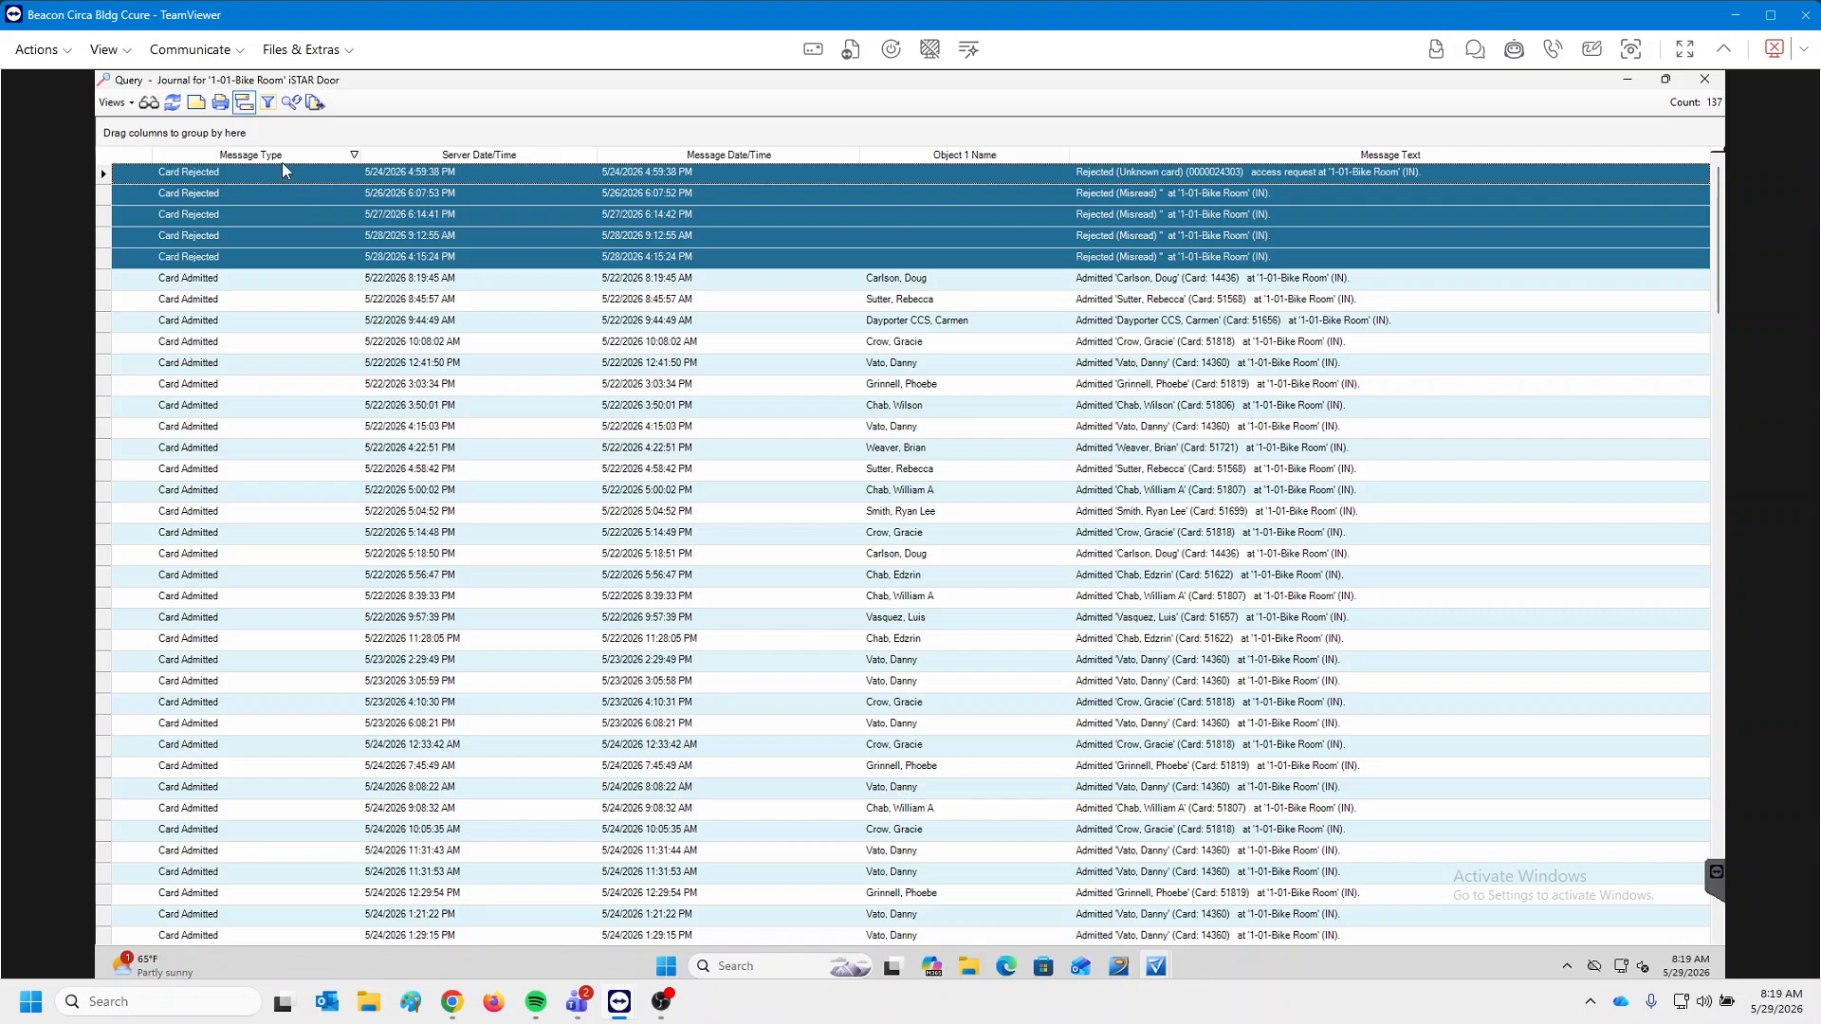
Sort by server date/time, then by Object 1 Name from Z to A.
click(505, 156)
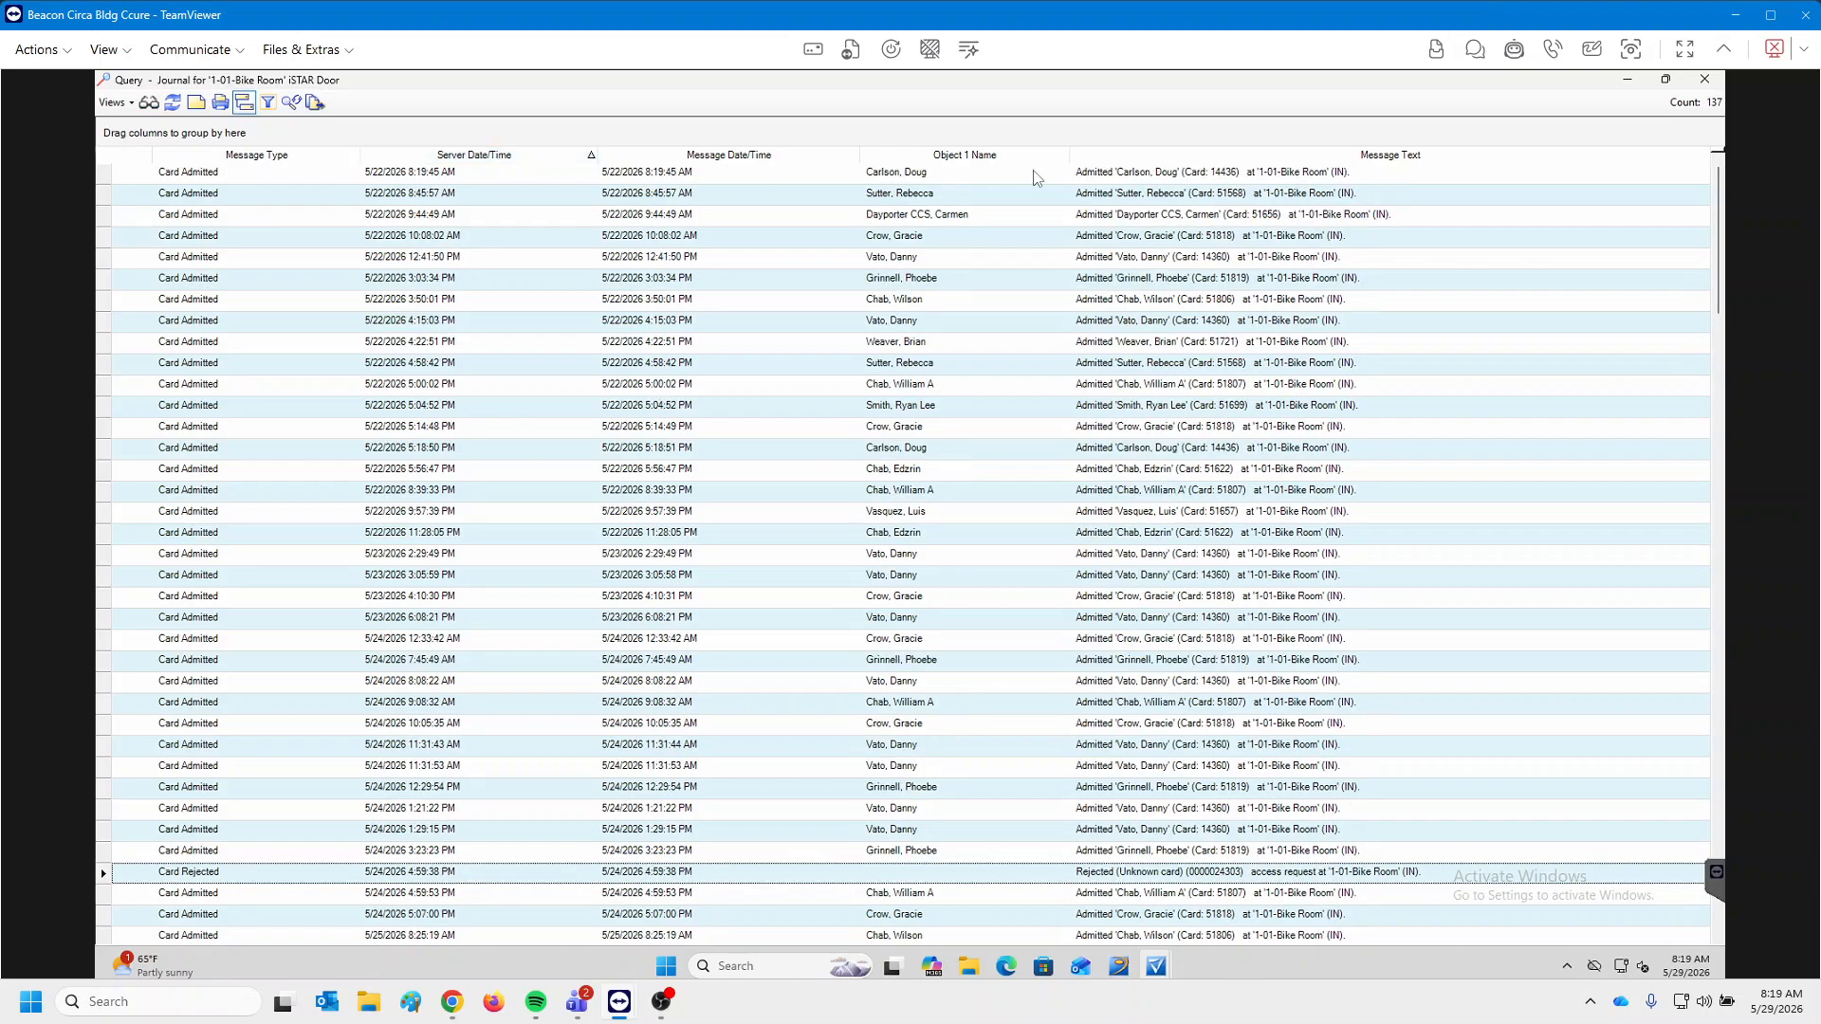
click(957, 159)
click(959, 161)
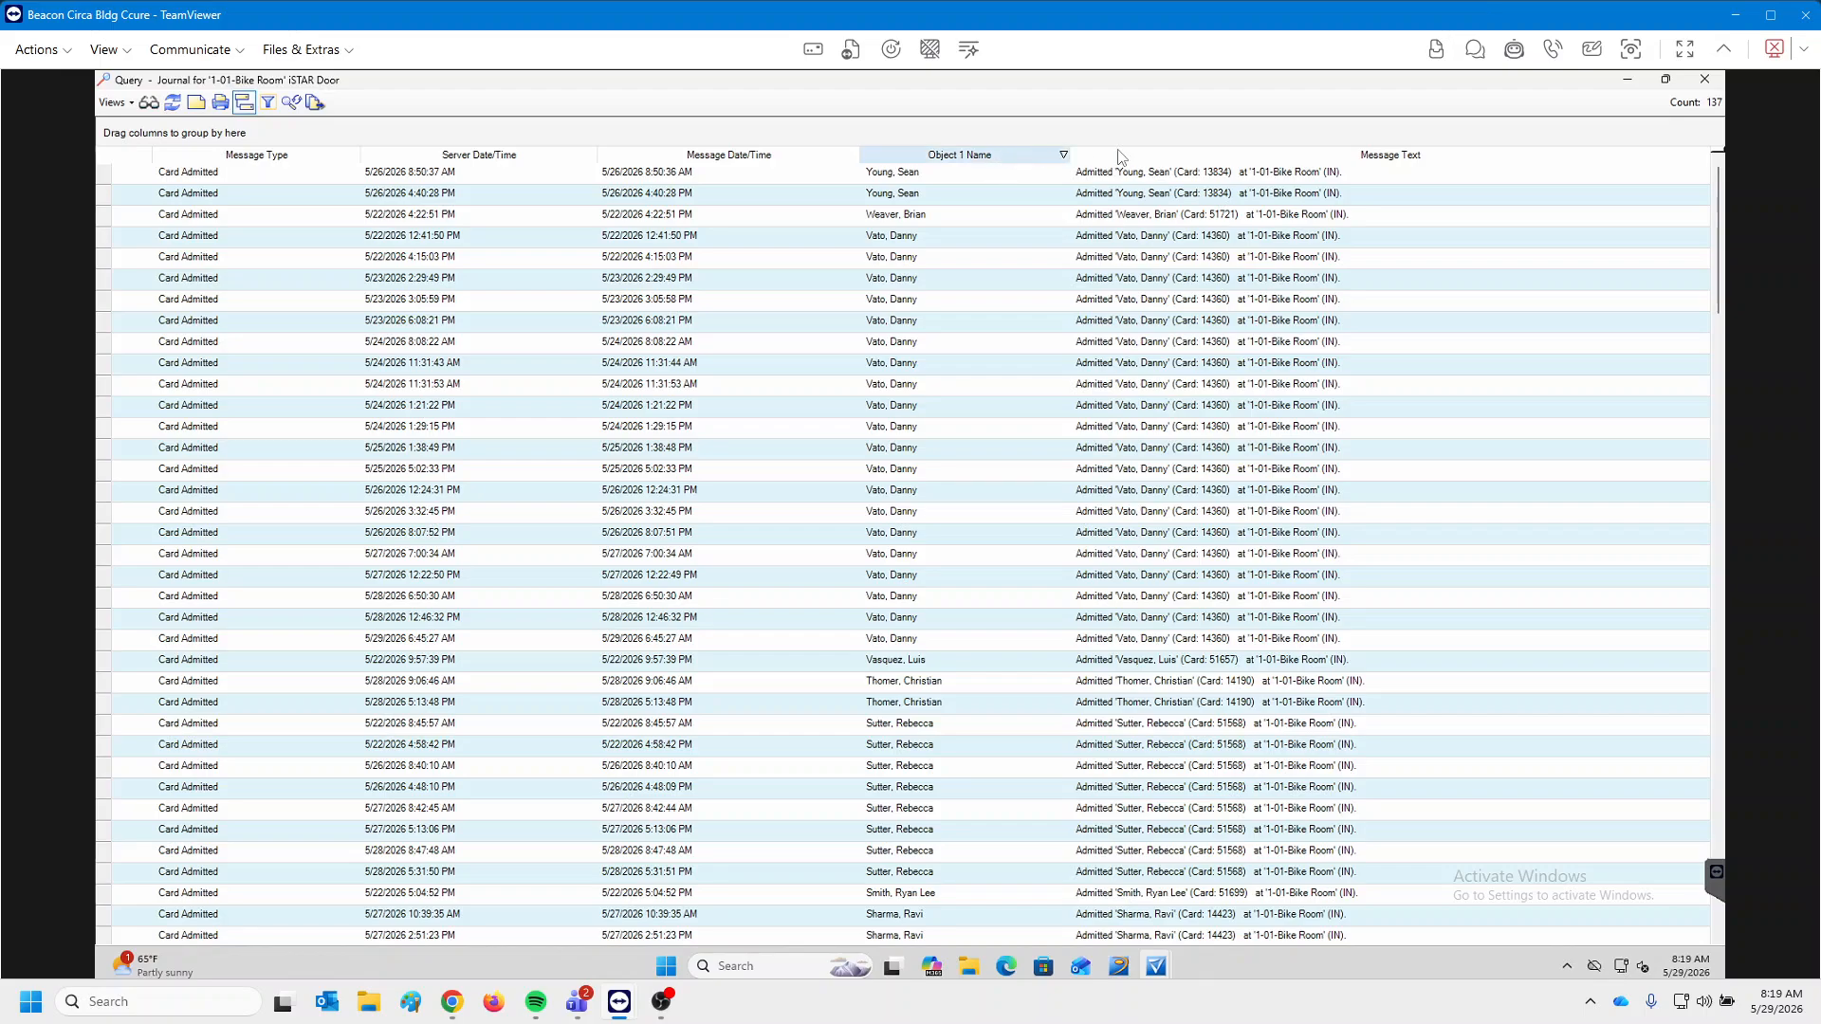
right_click(1183, 157)
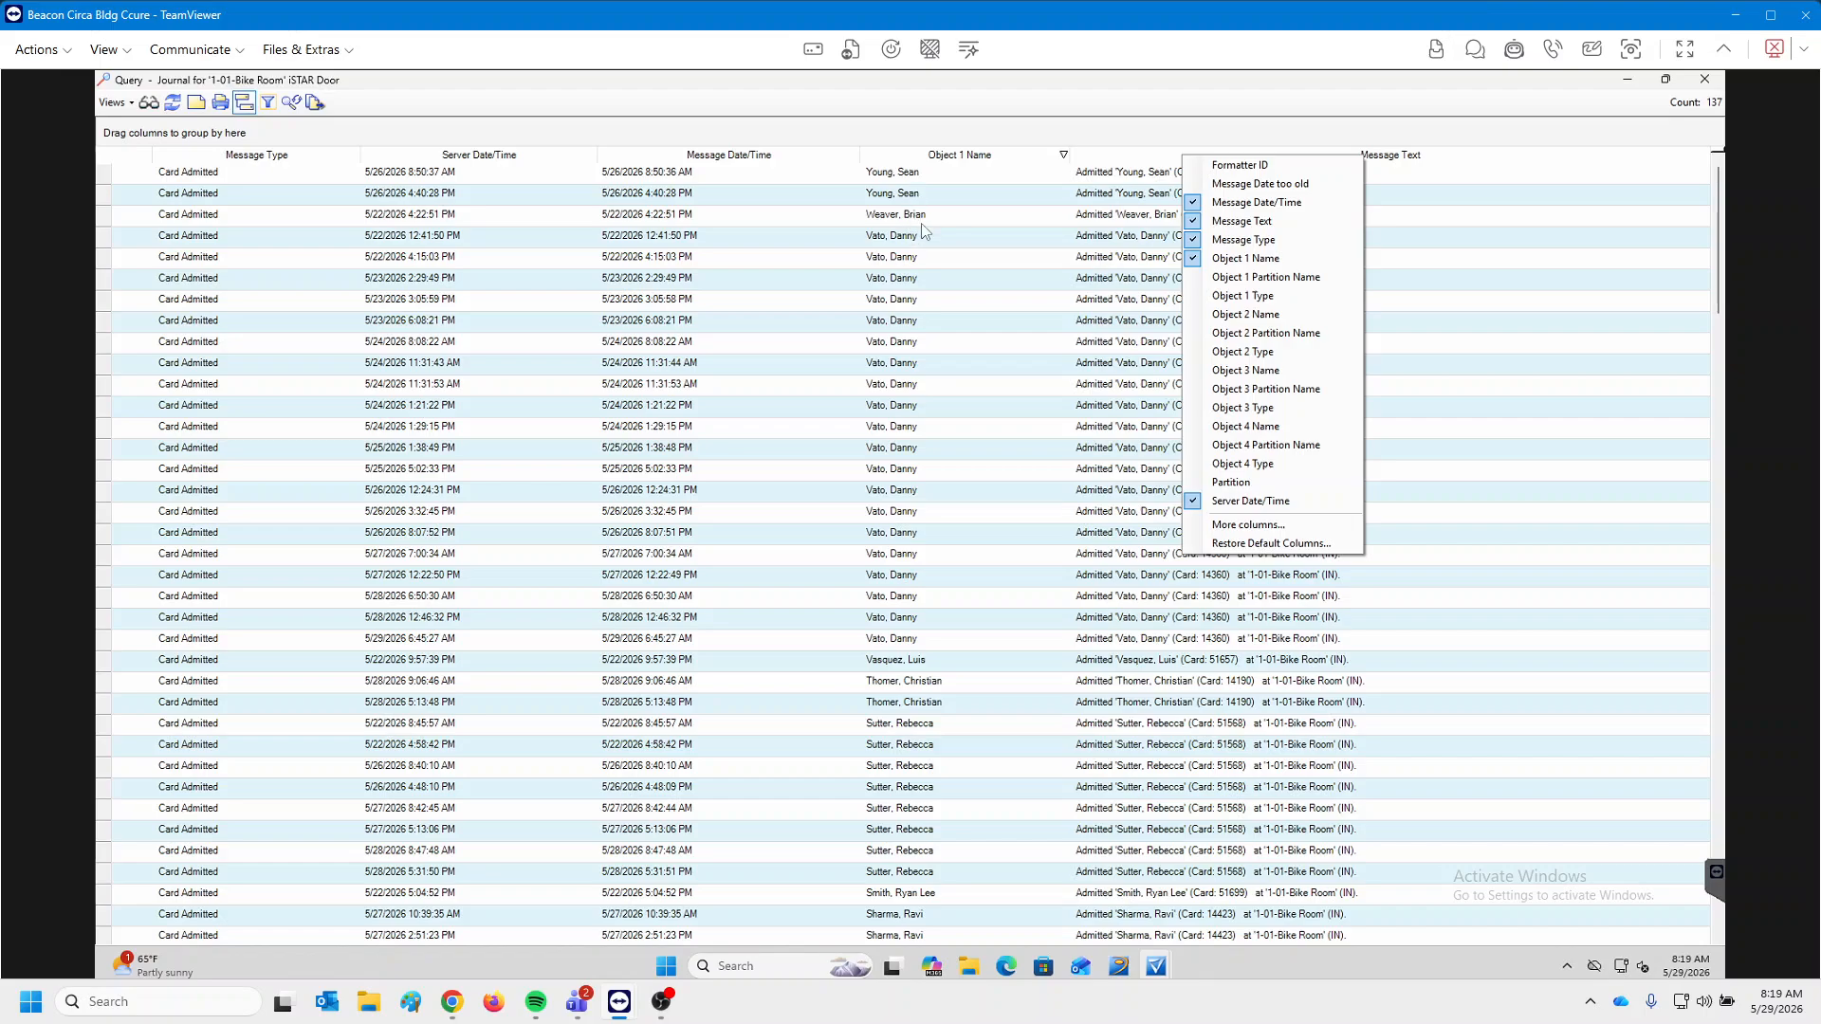
Add the Object 2, Object 3 and Object 4 Name columns to the Bike Room journal results.
click(1283, 315)
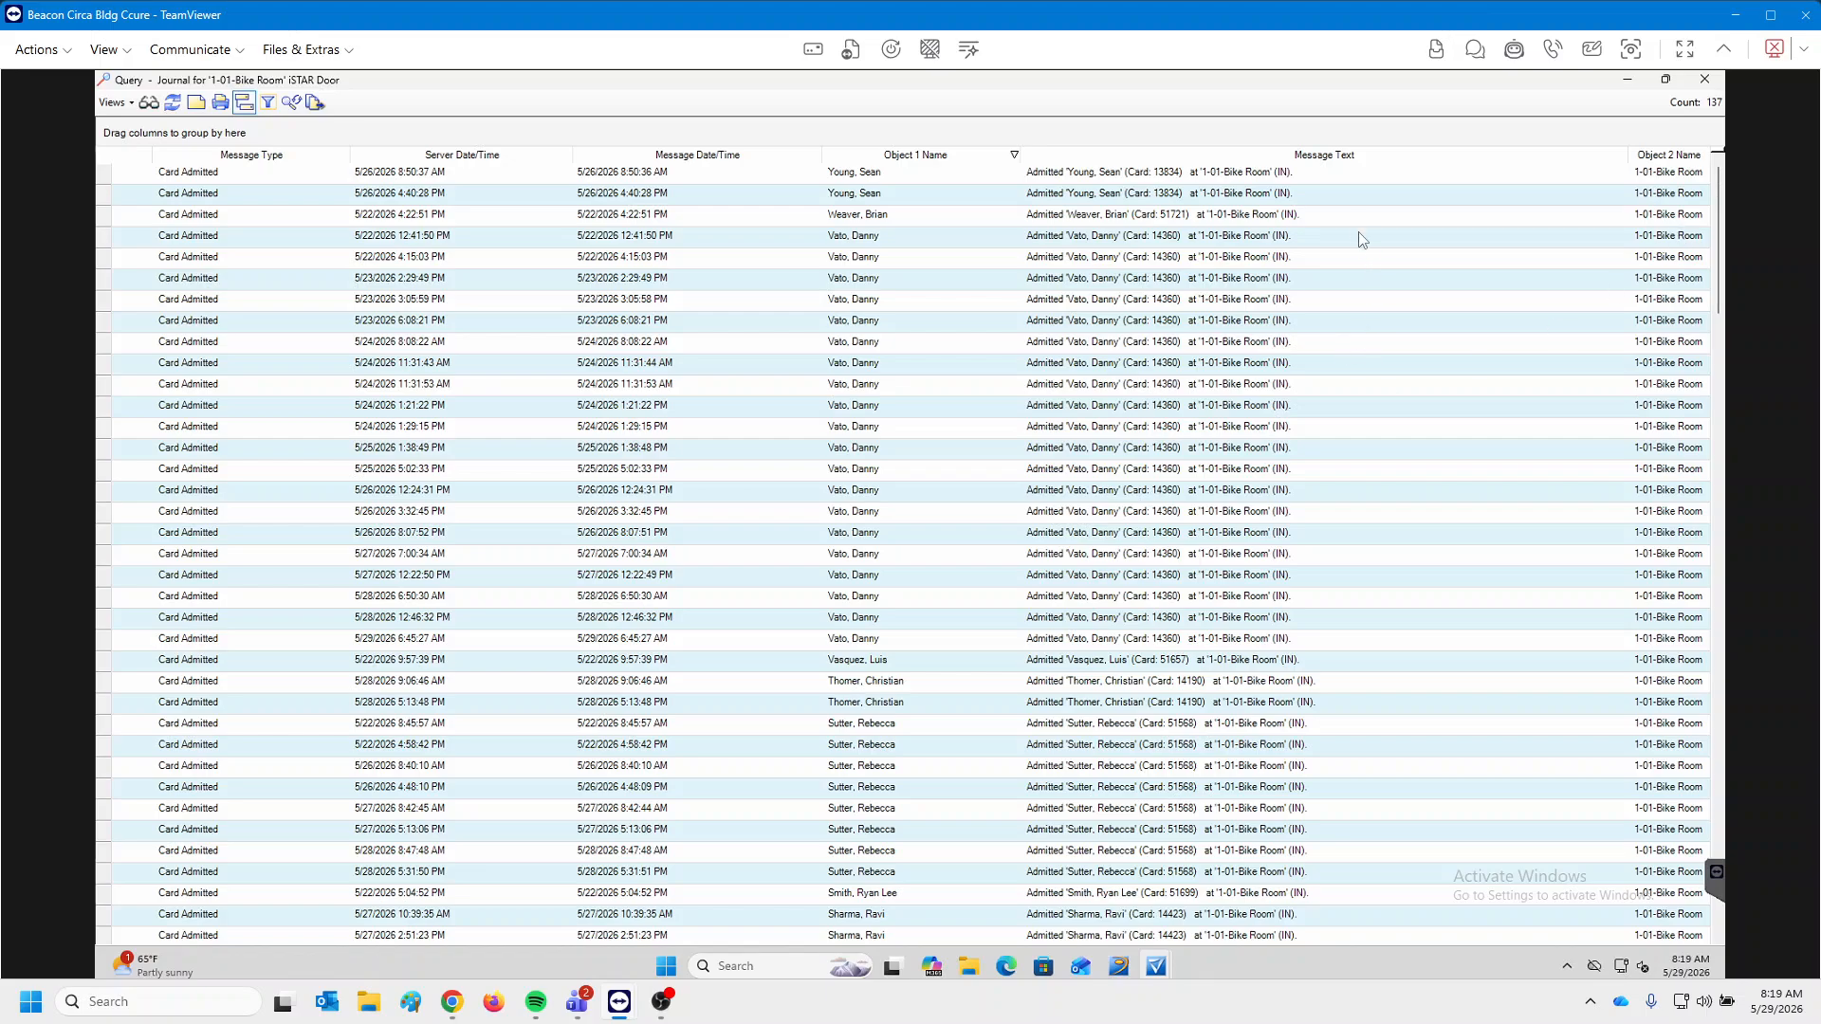
right_click(1391, 161)
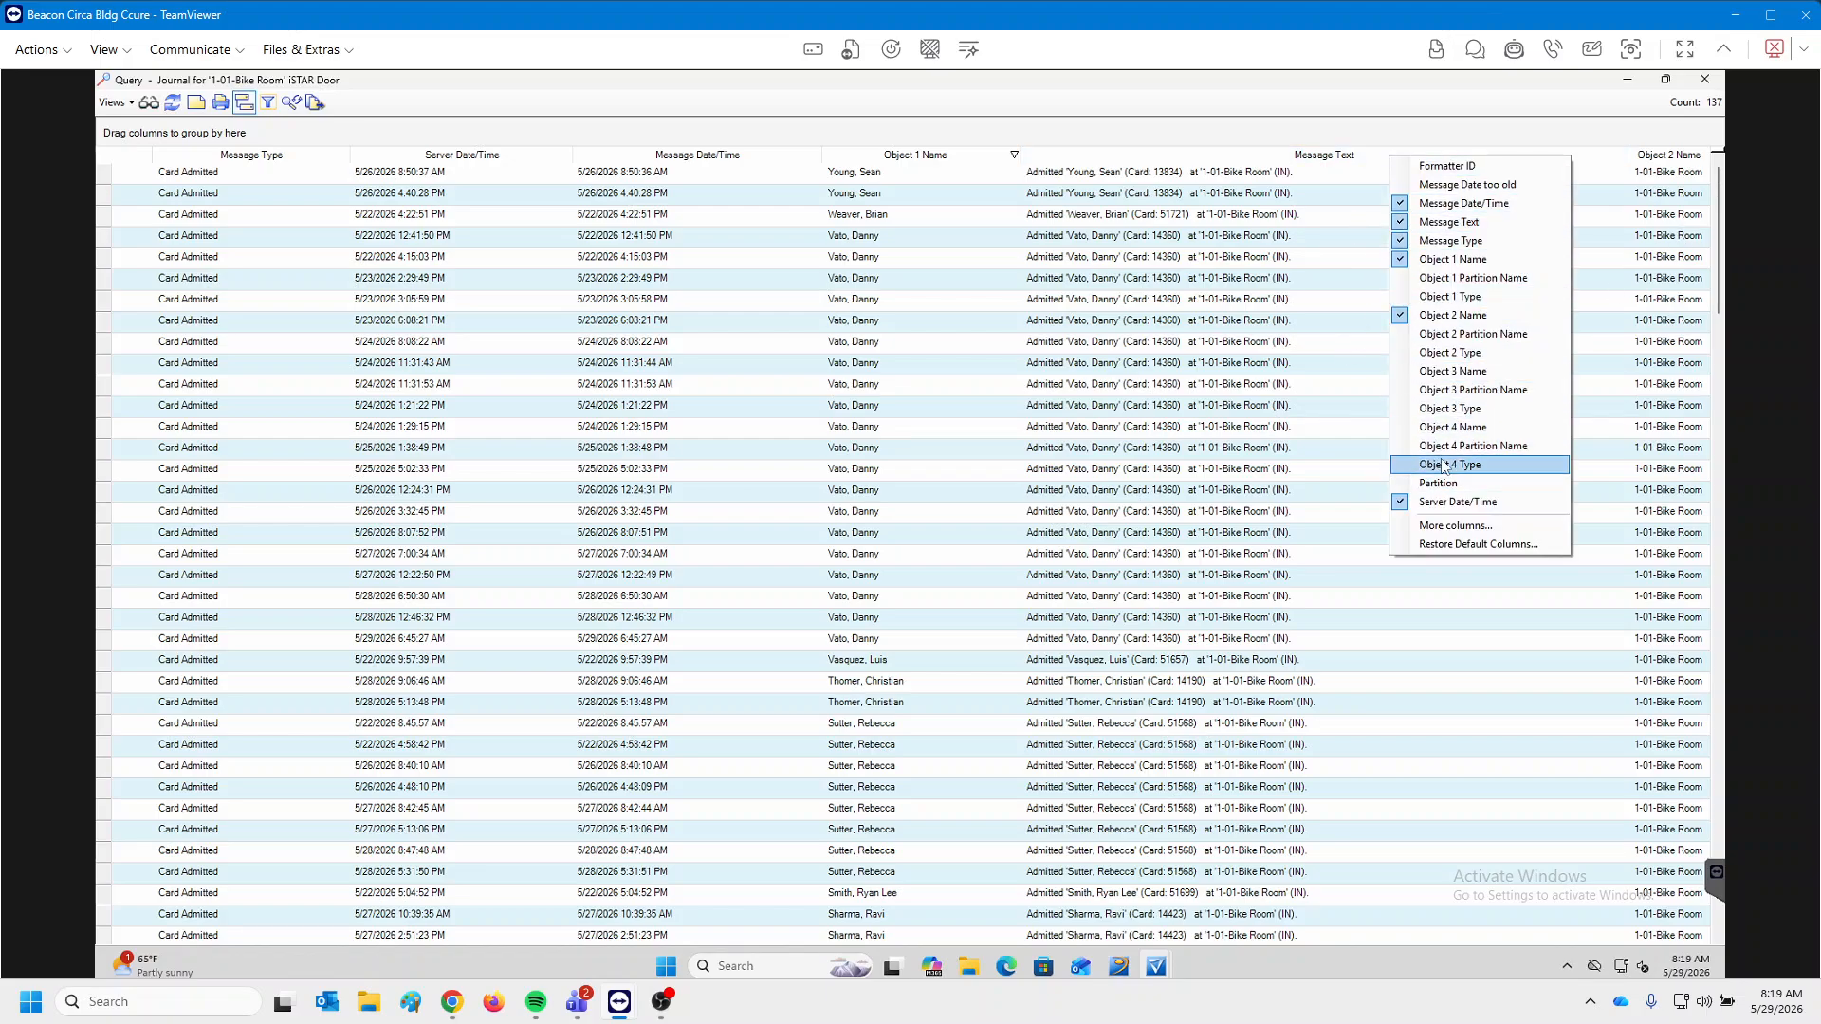
click(1477, 376)
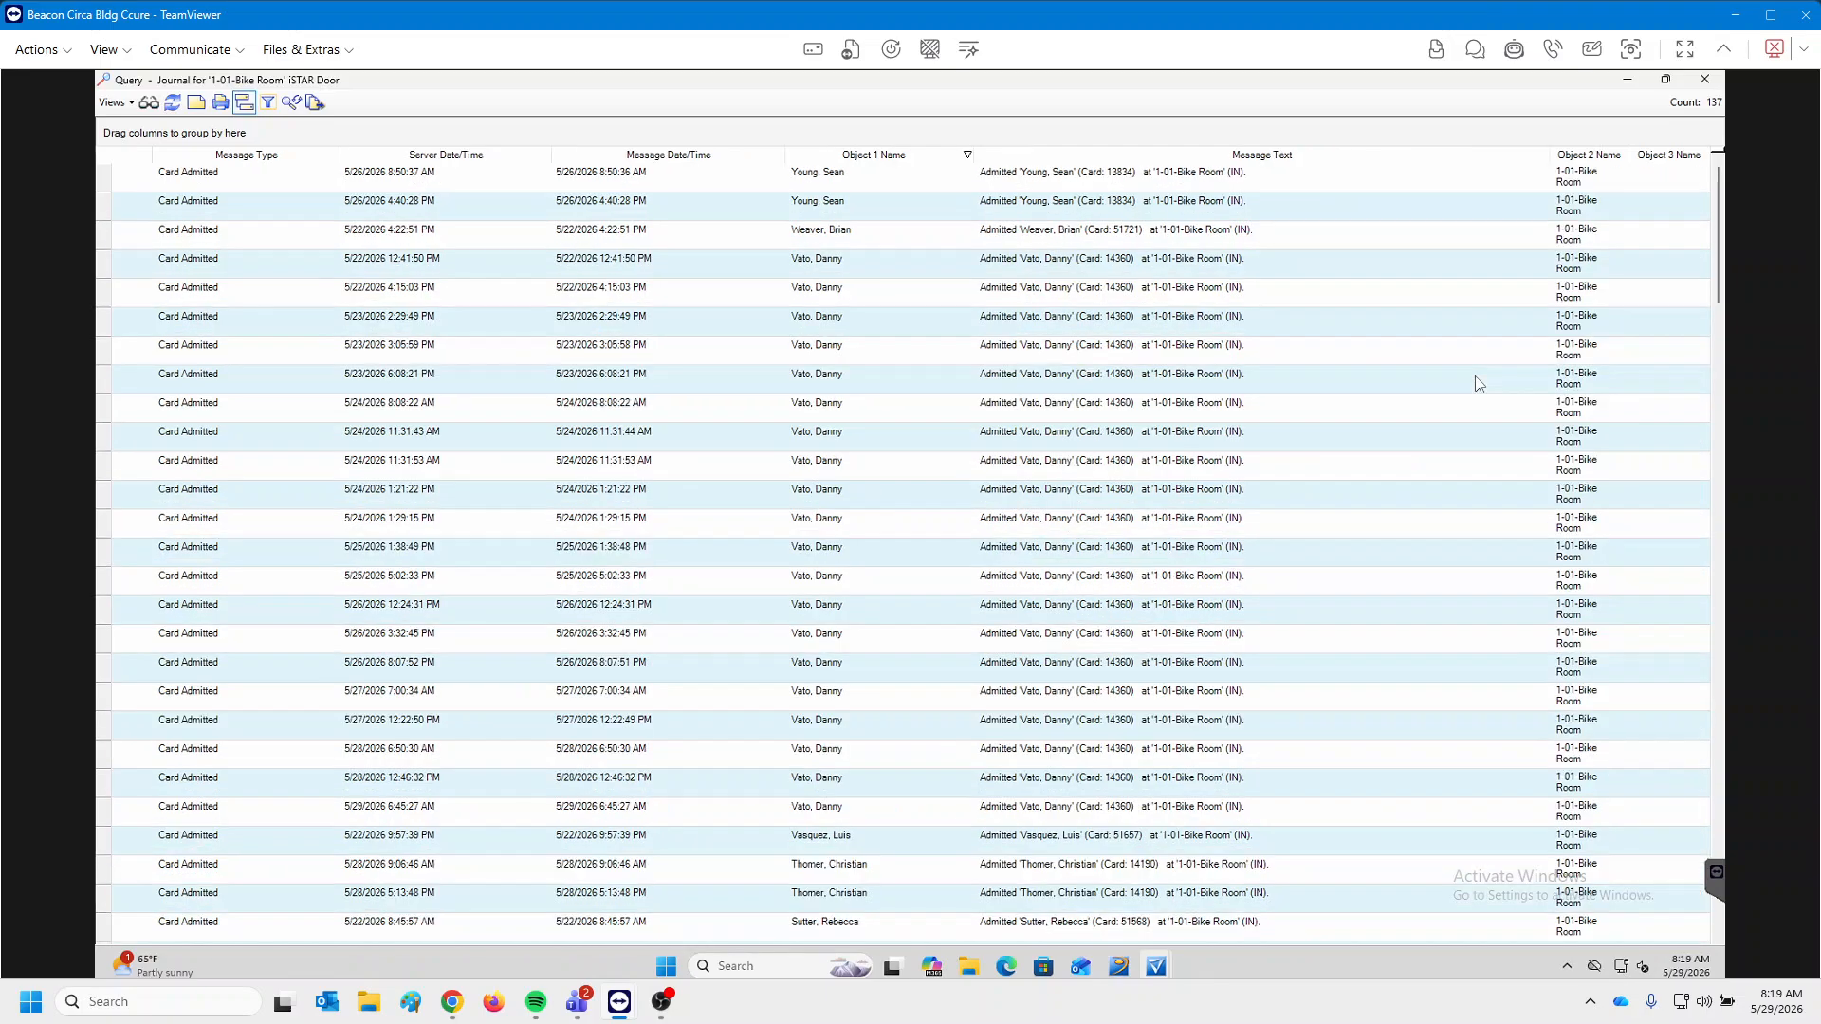
right_click(1674, 156)
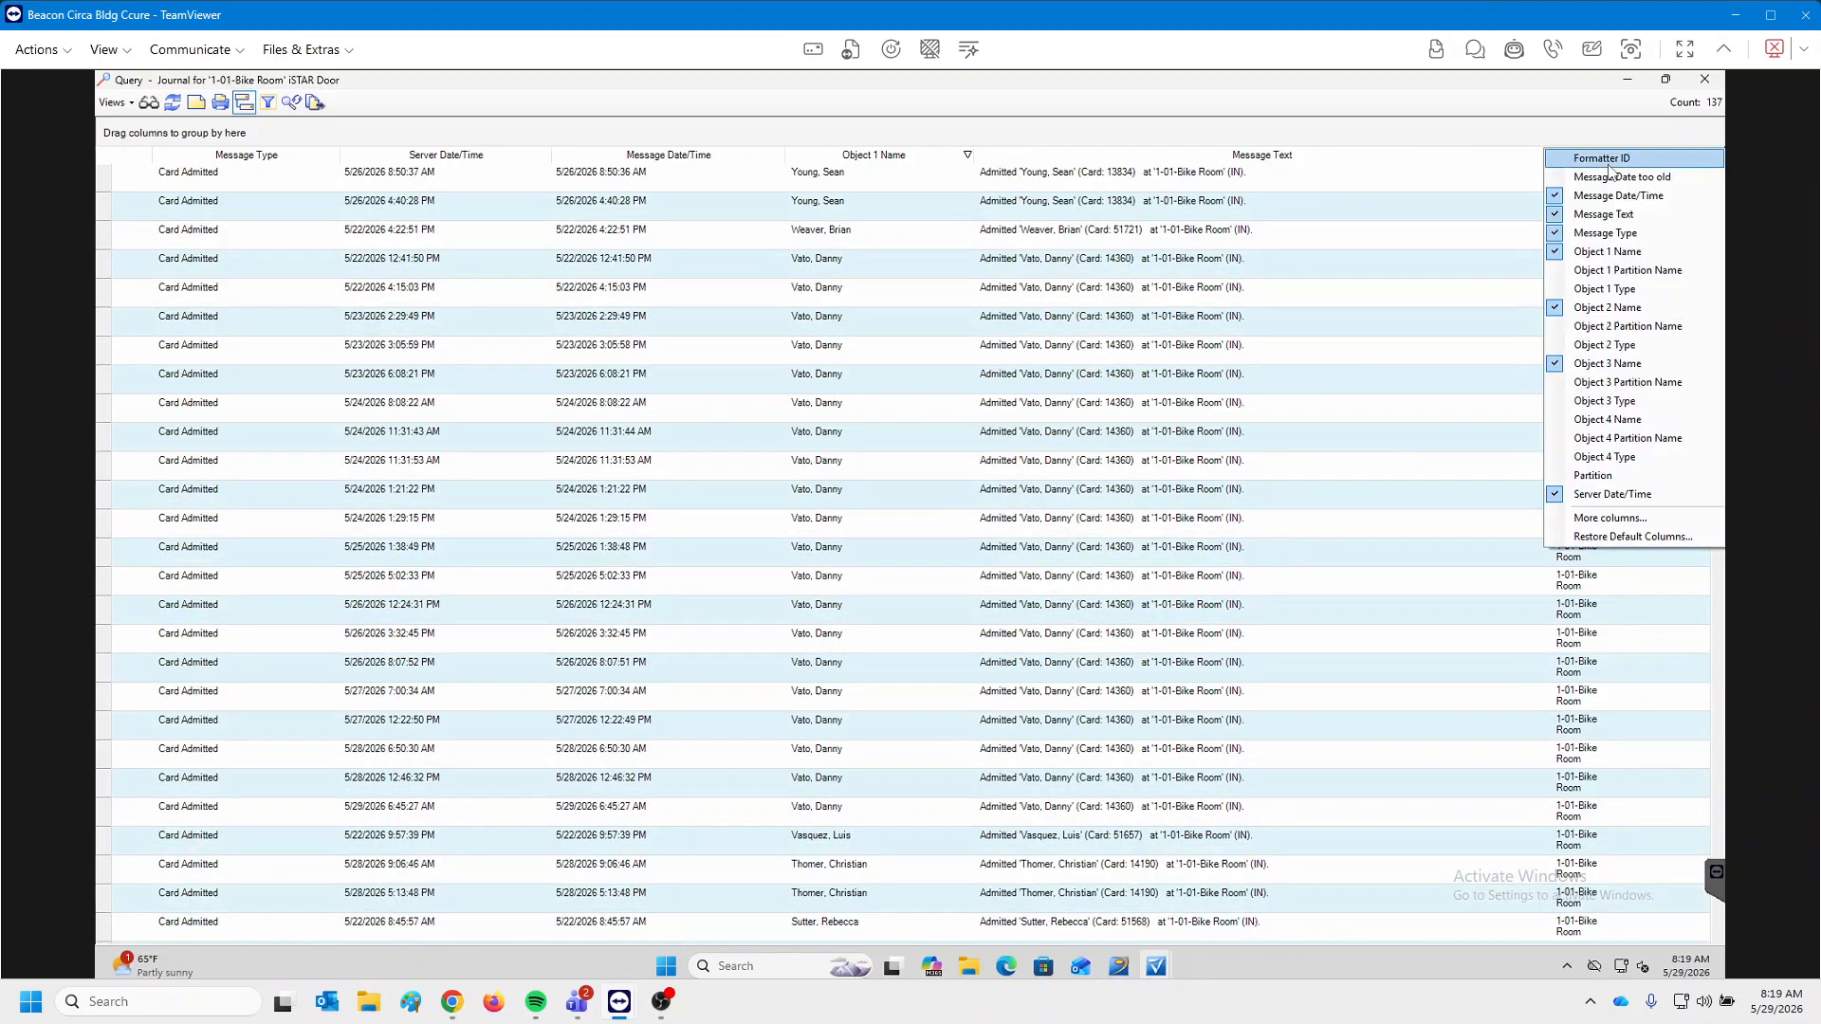
click(1607, 421)
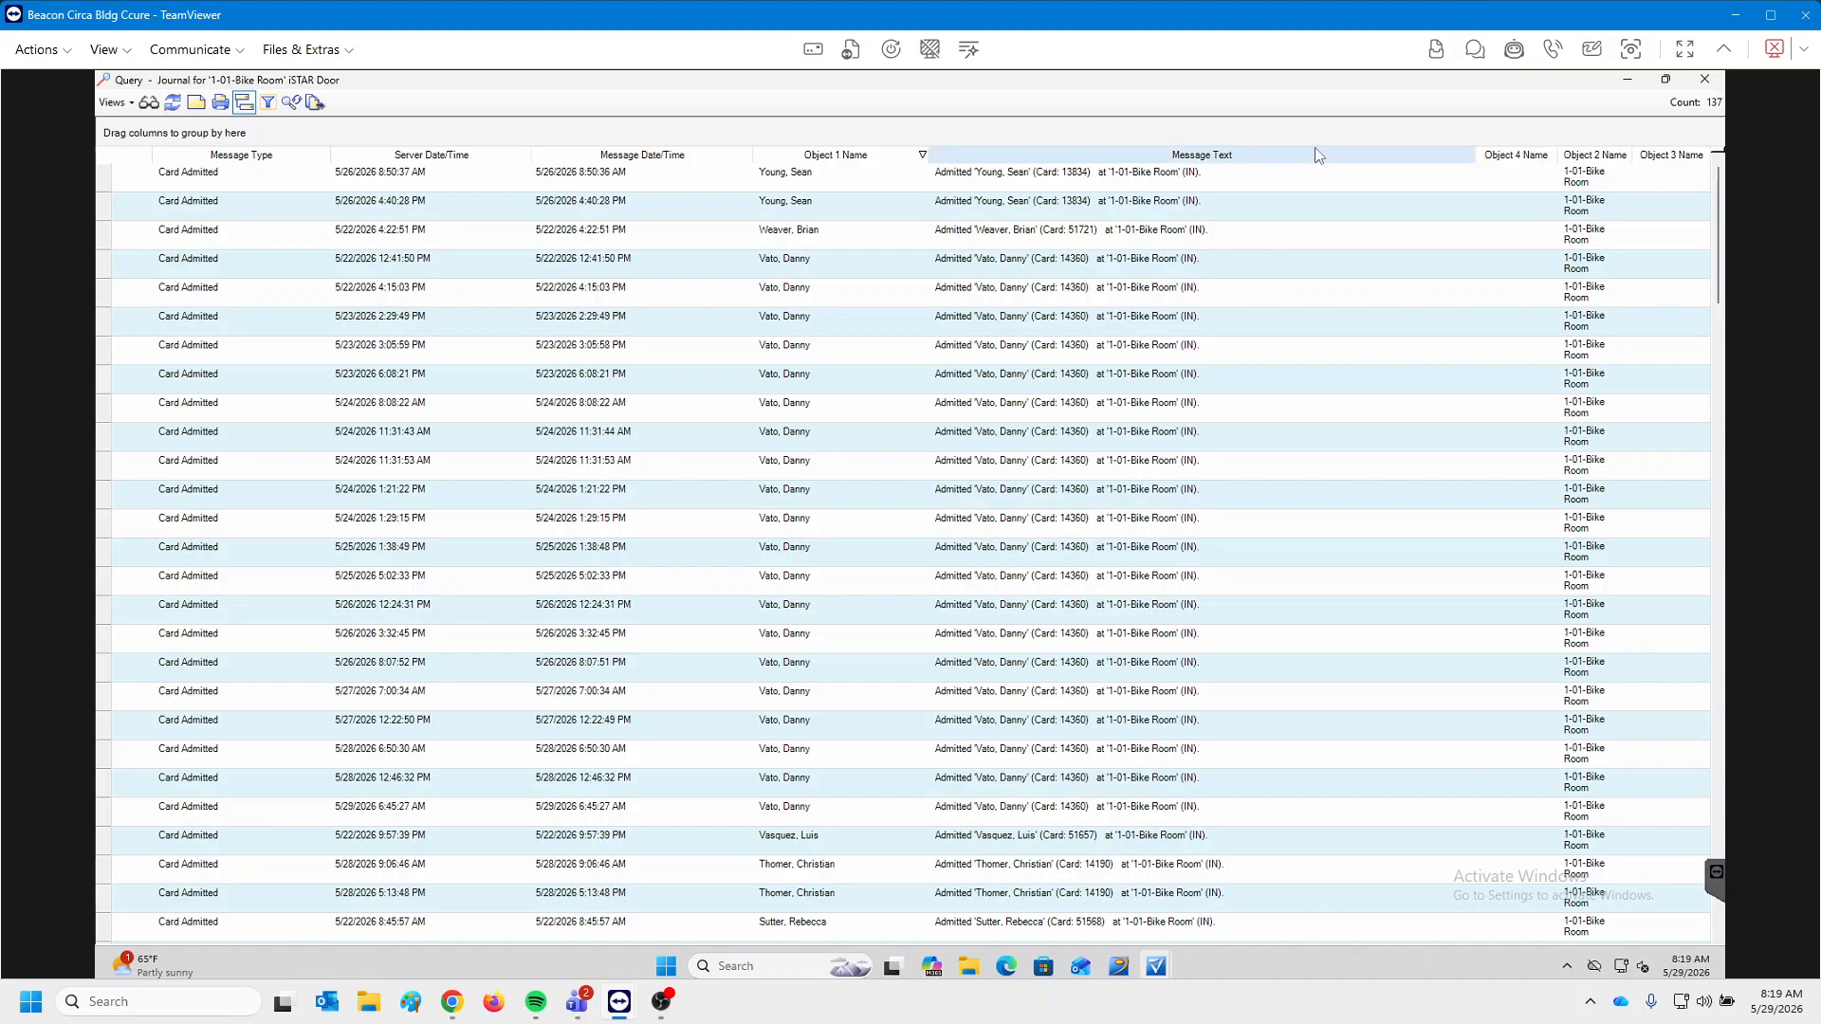
Remove the Object 4 and Object 3 Name columns and sort cardholder names A to Z.
right_click(1545, 162)
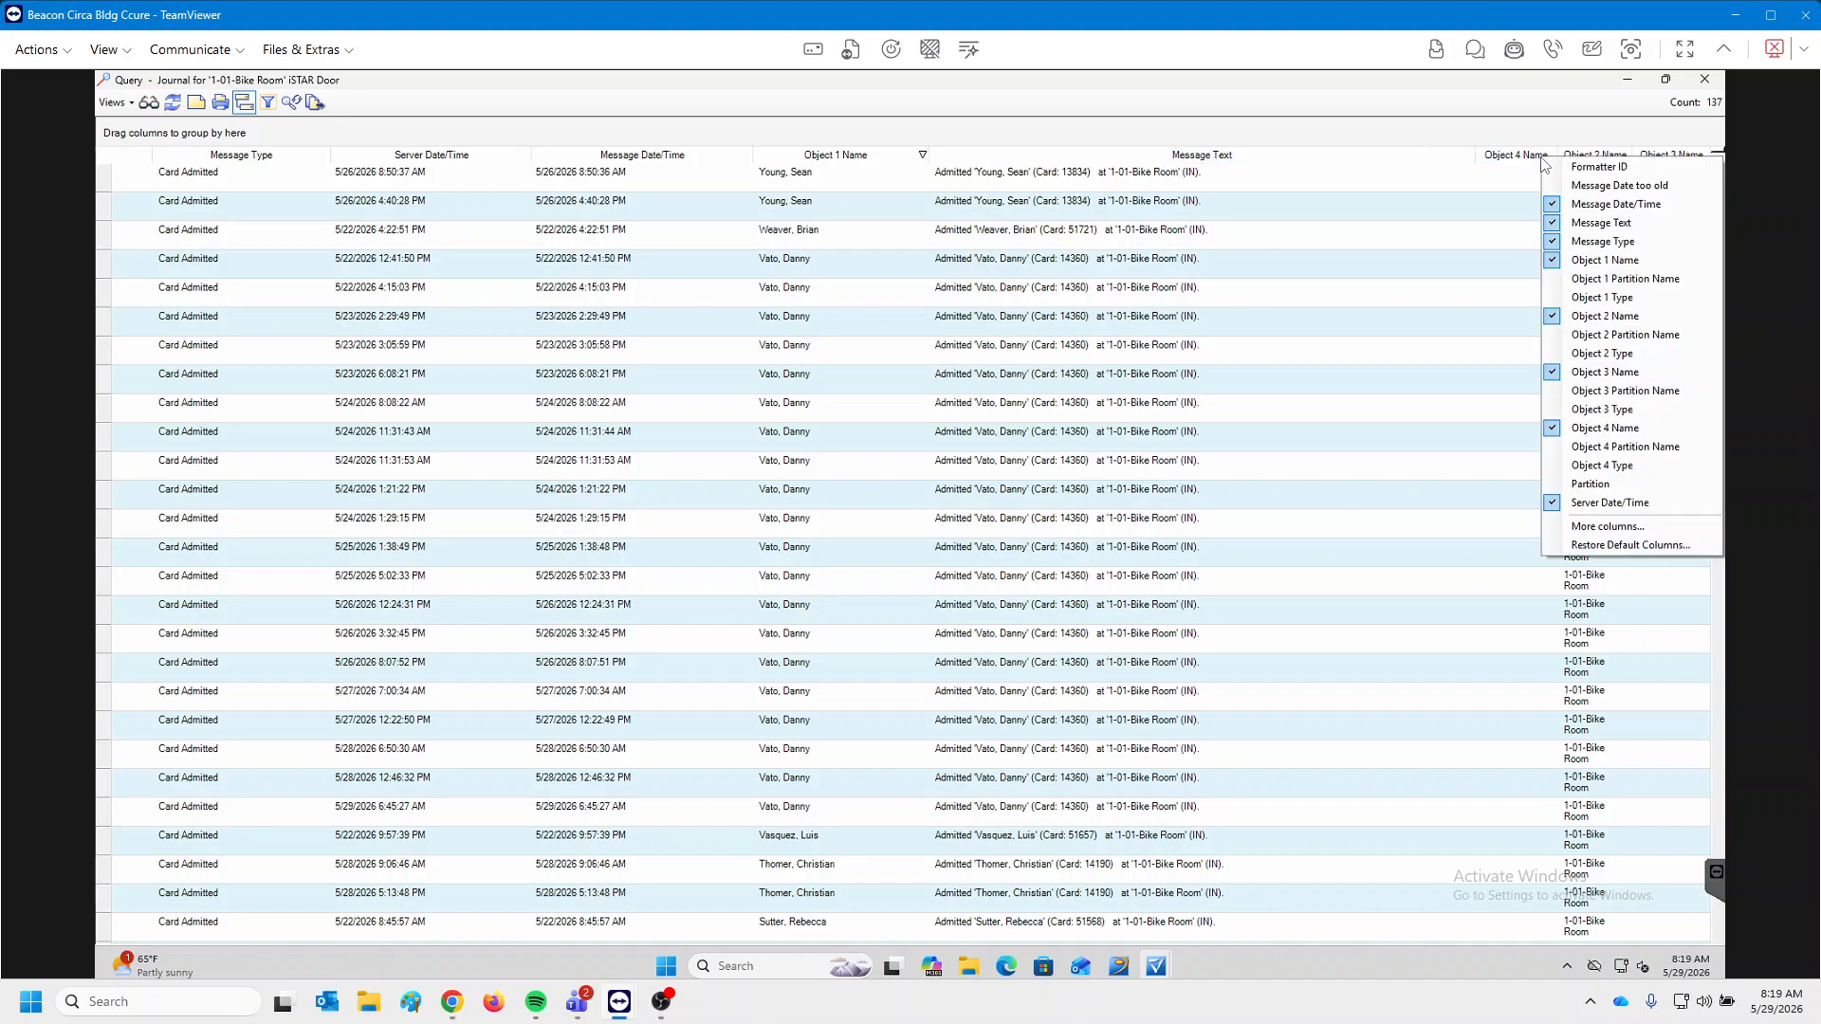
click(1607, 429)
right_click(1689, 163)
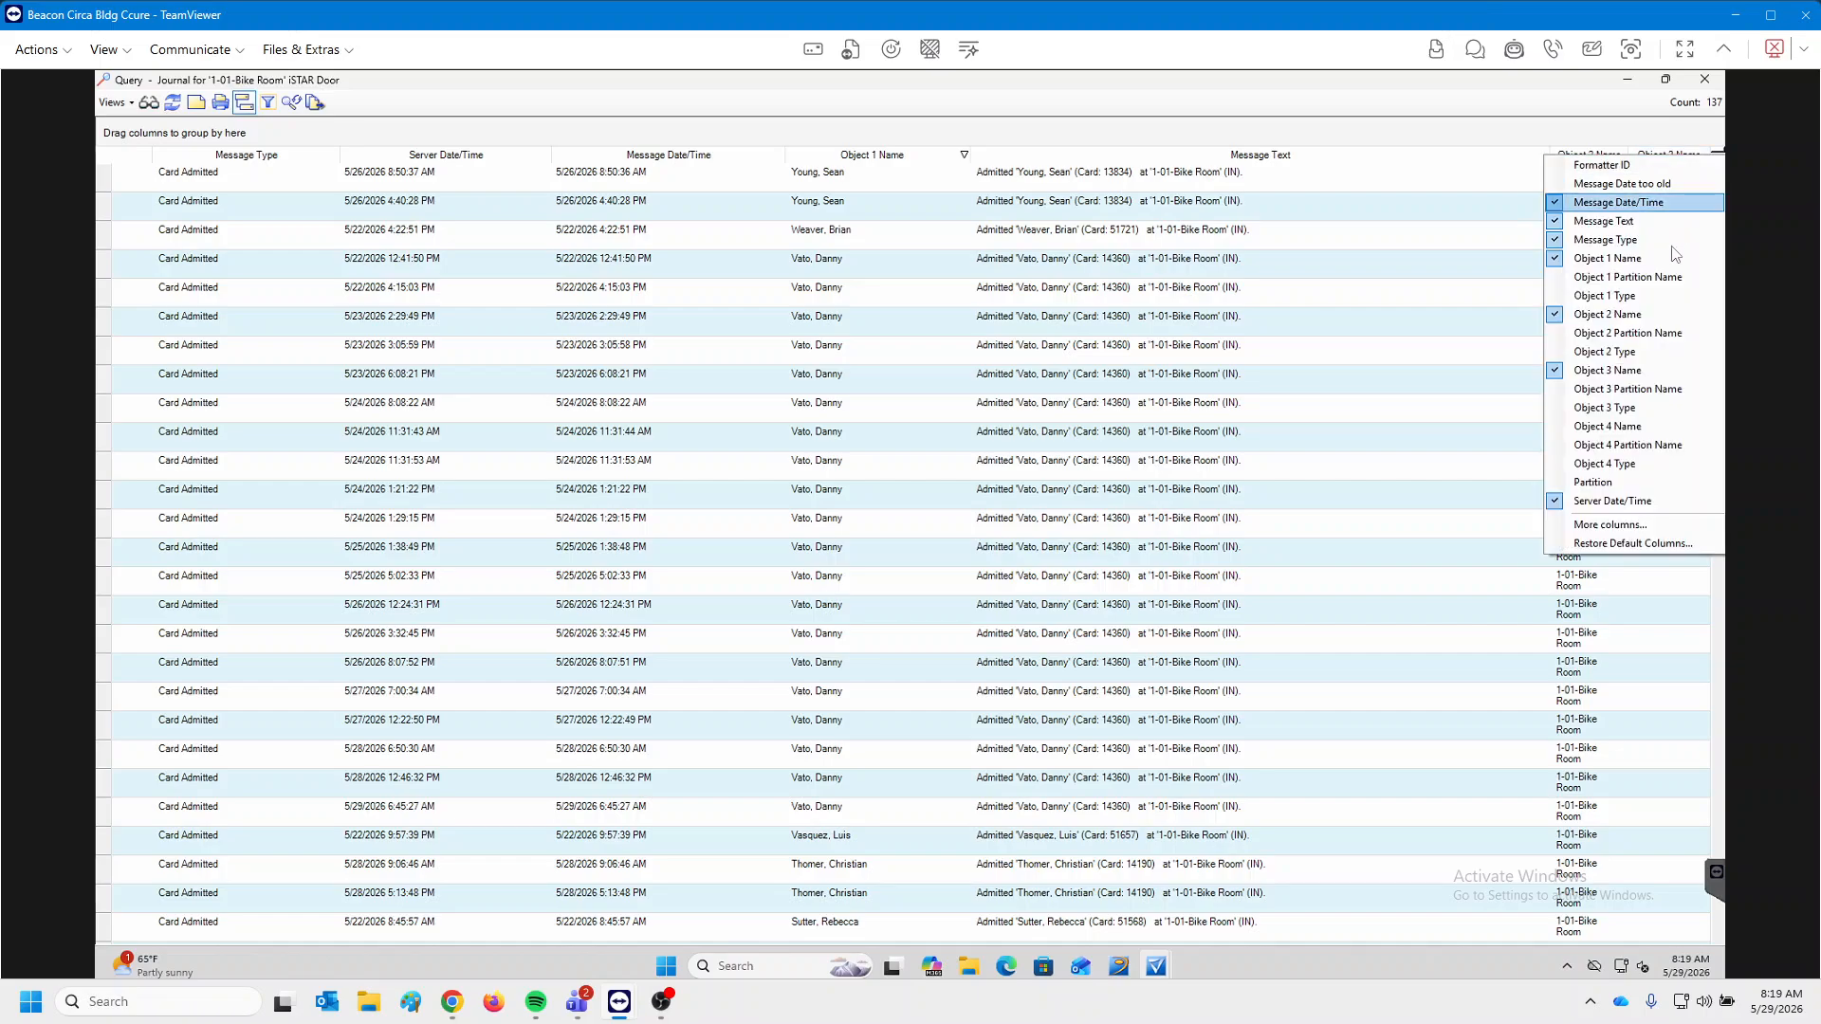
click(1627, 372)
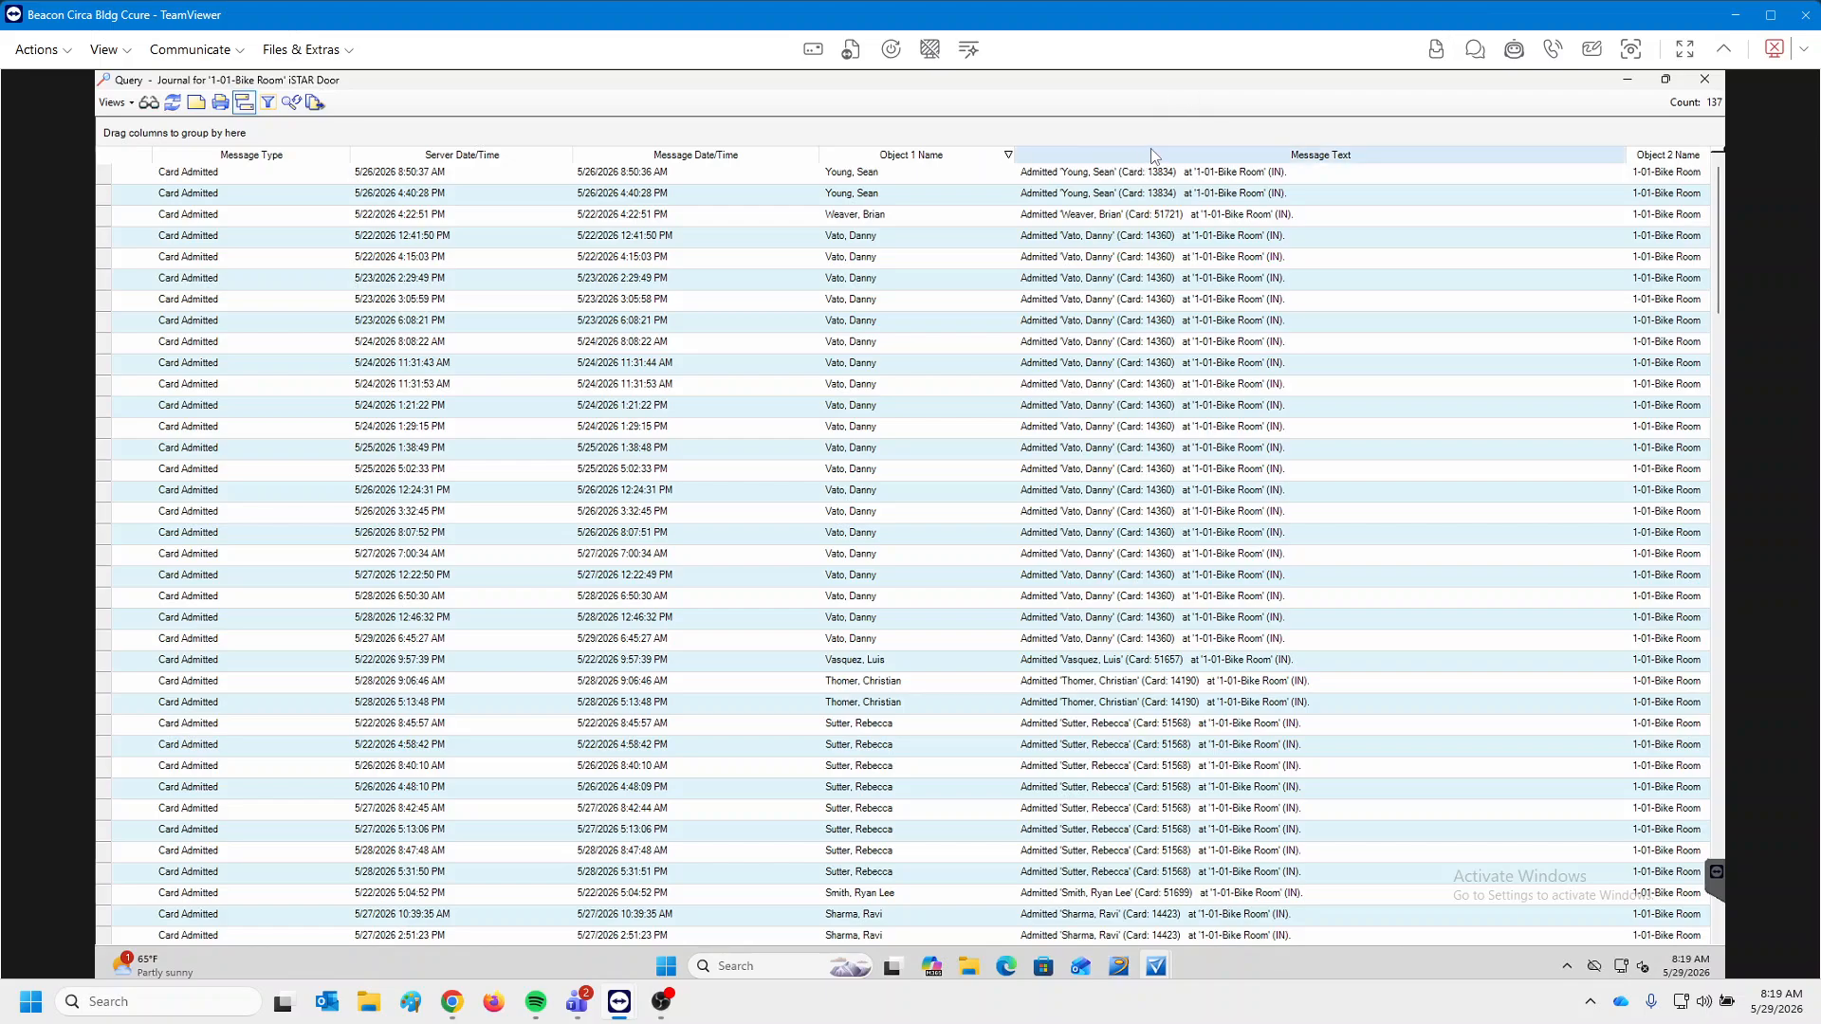
click(898, 155)
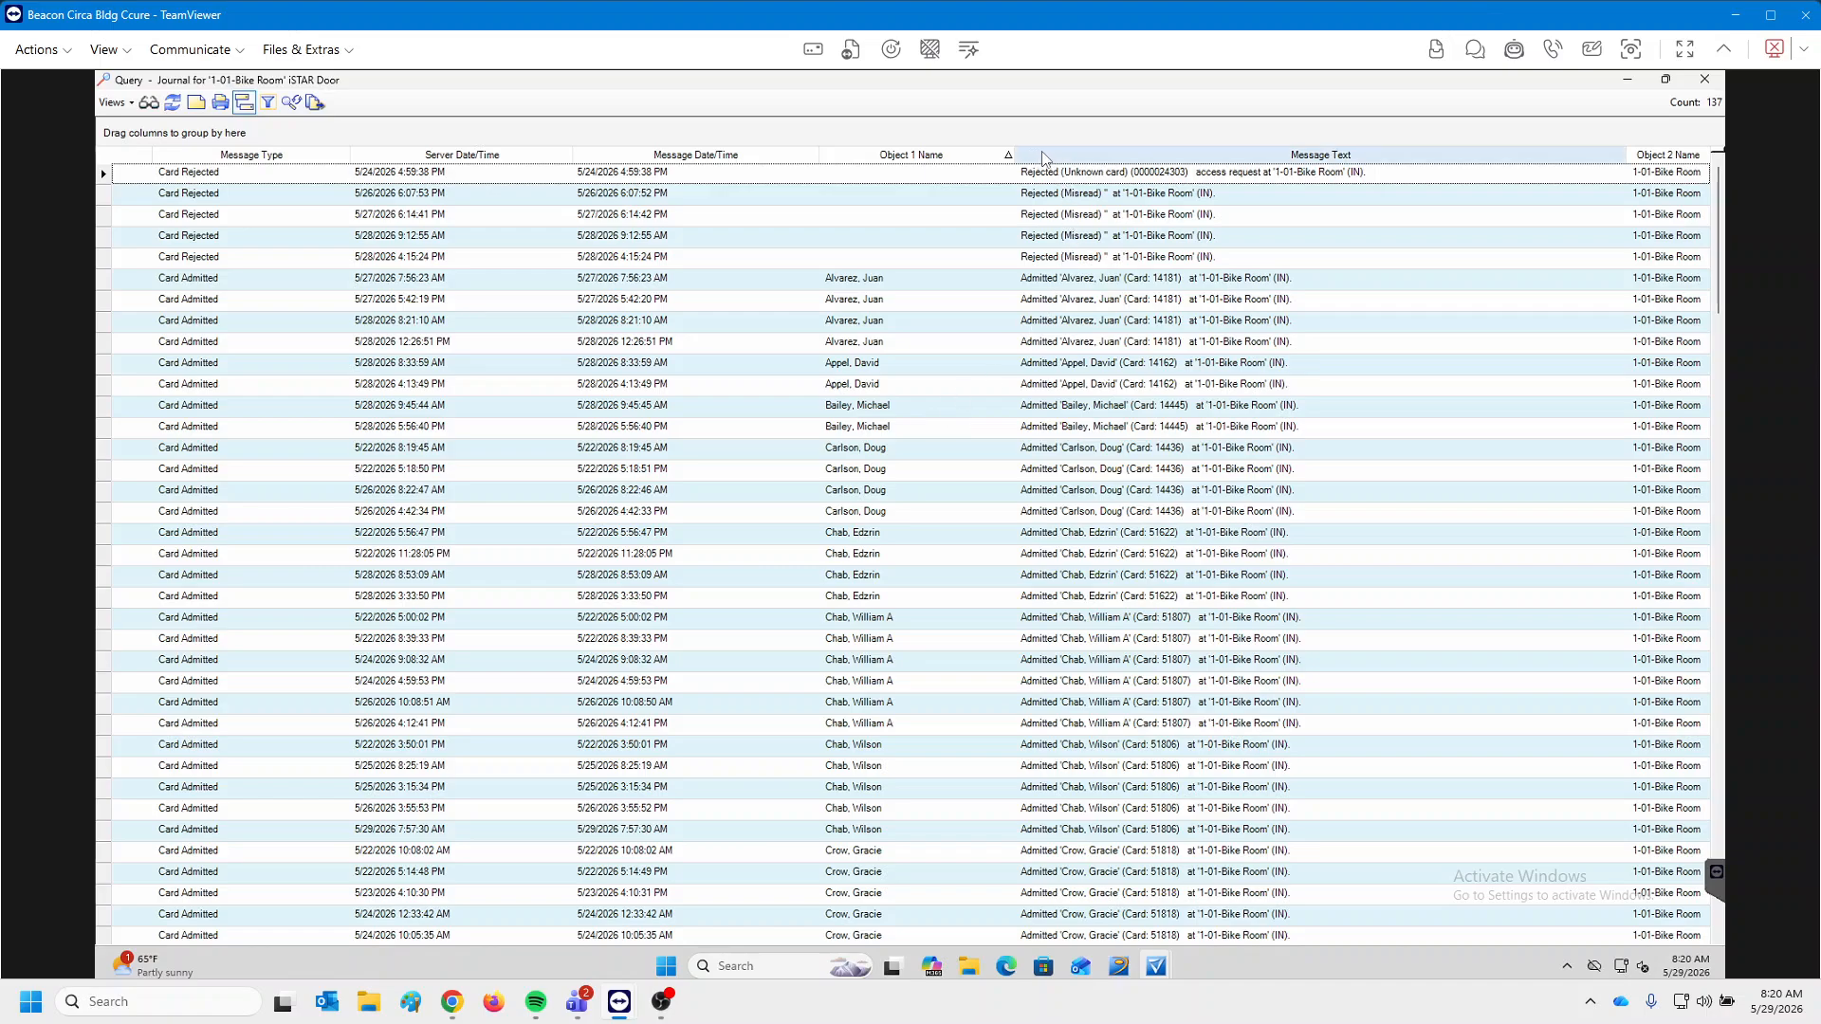
drag(1047, 156, 1017, 139)
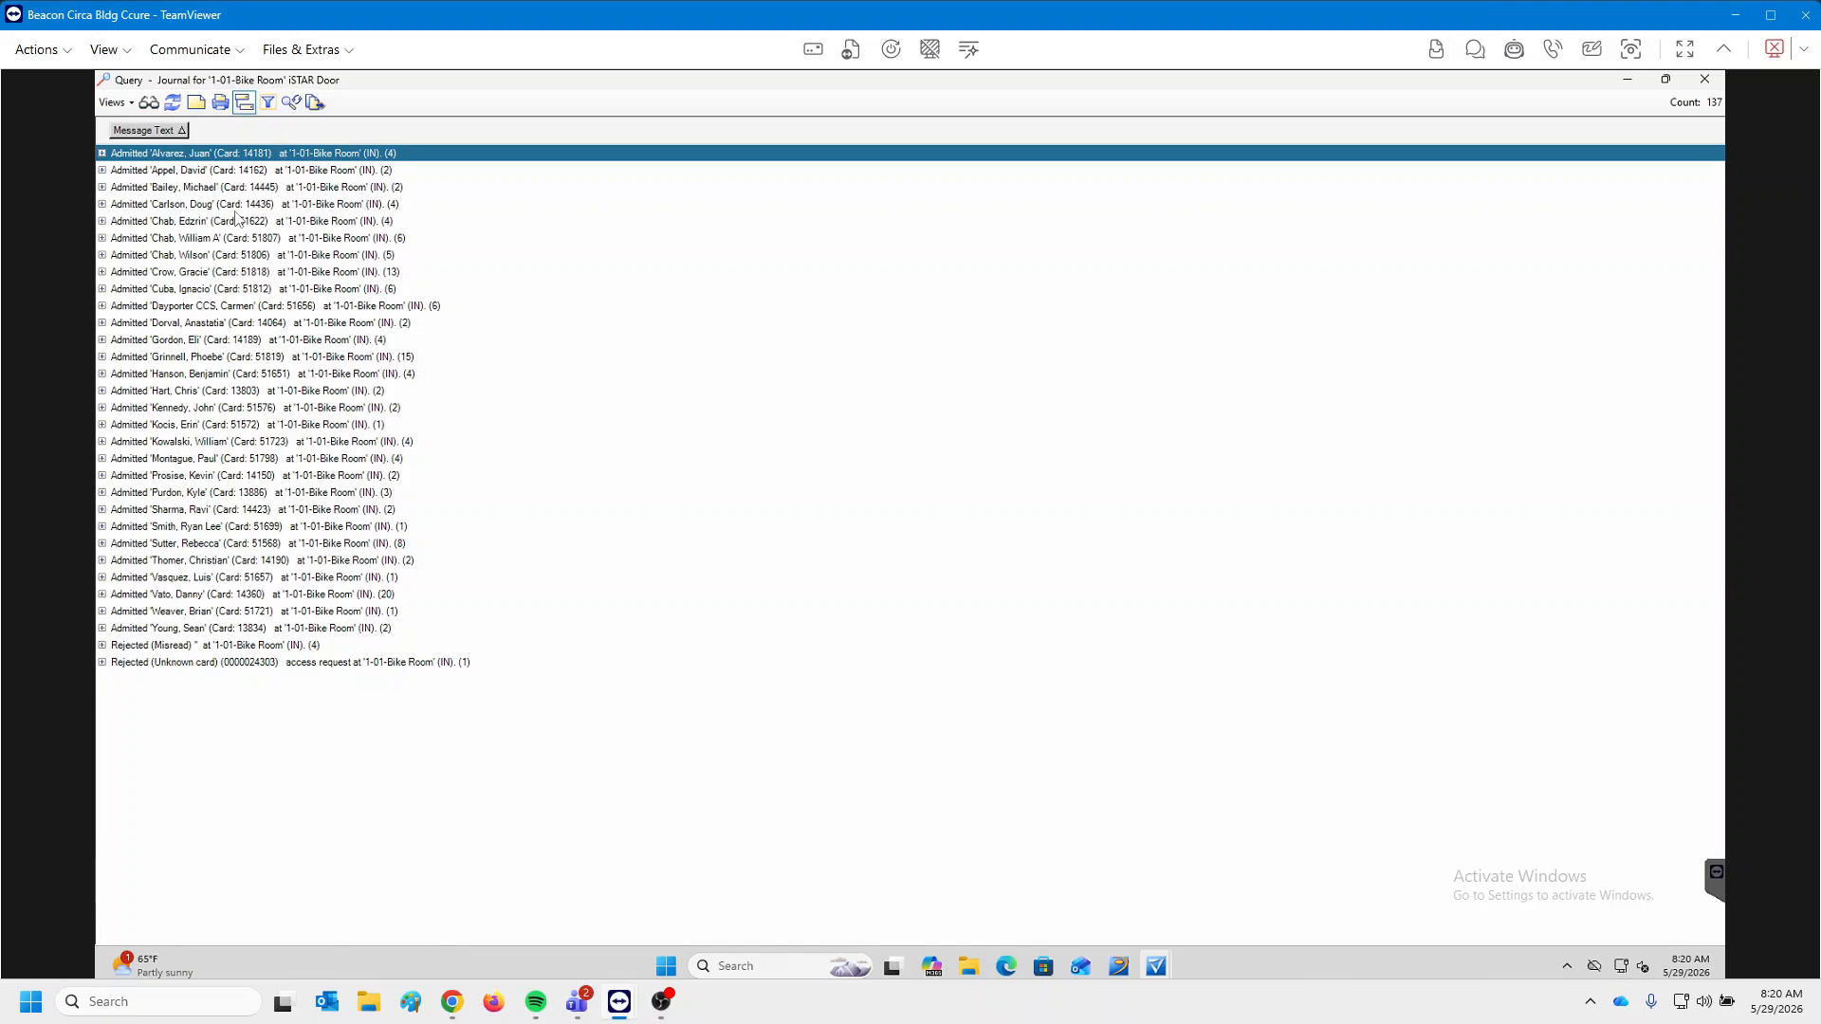
click(102, 188)
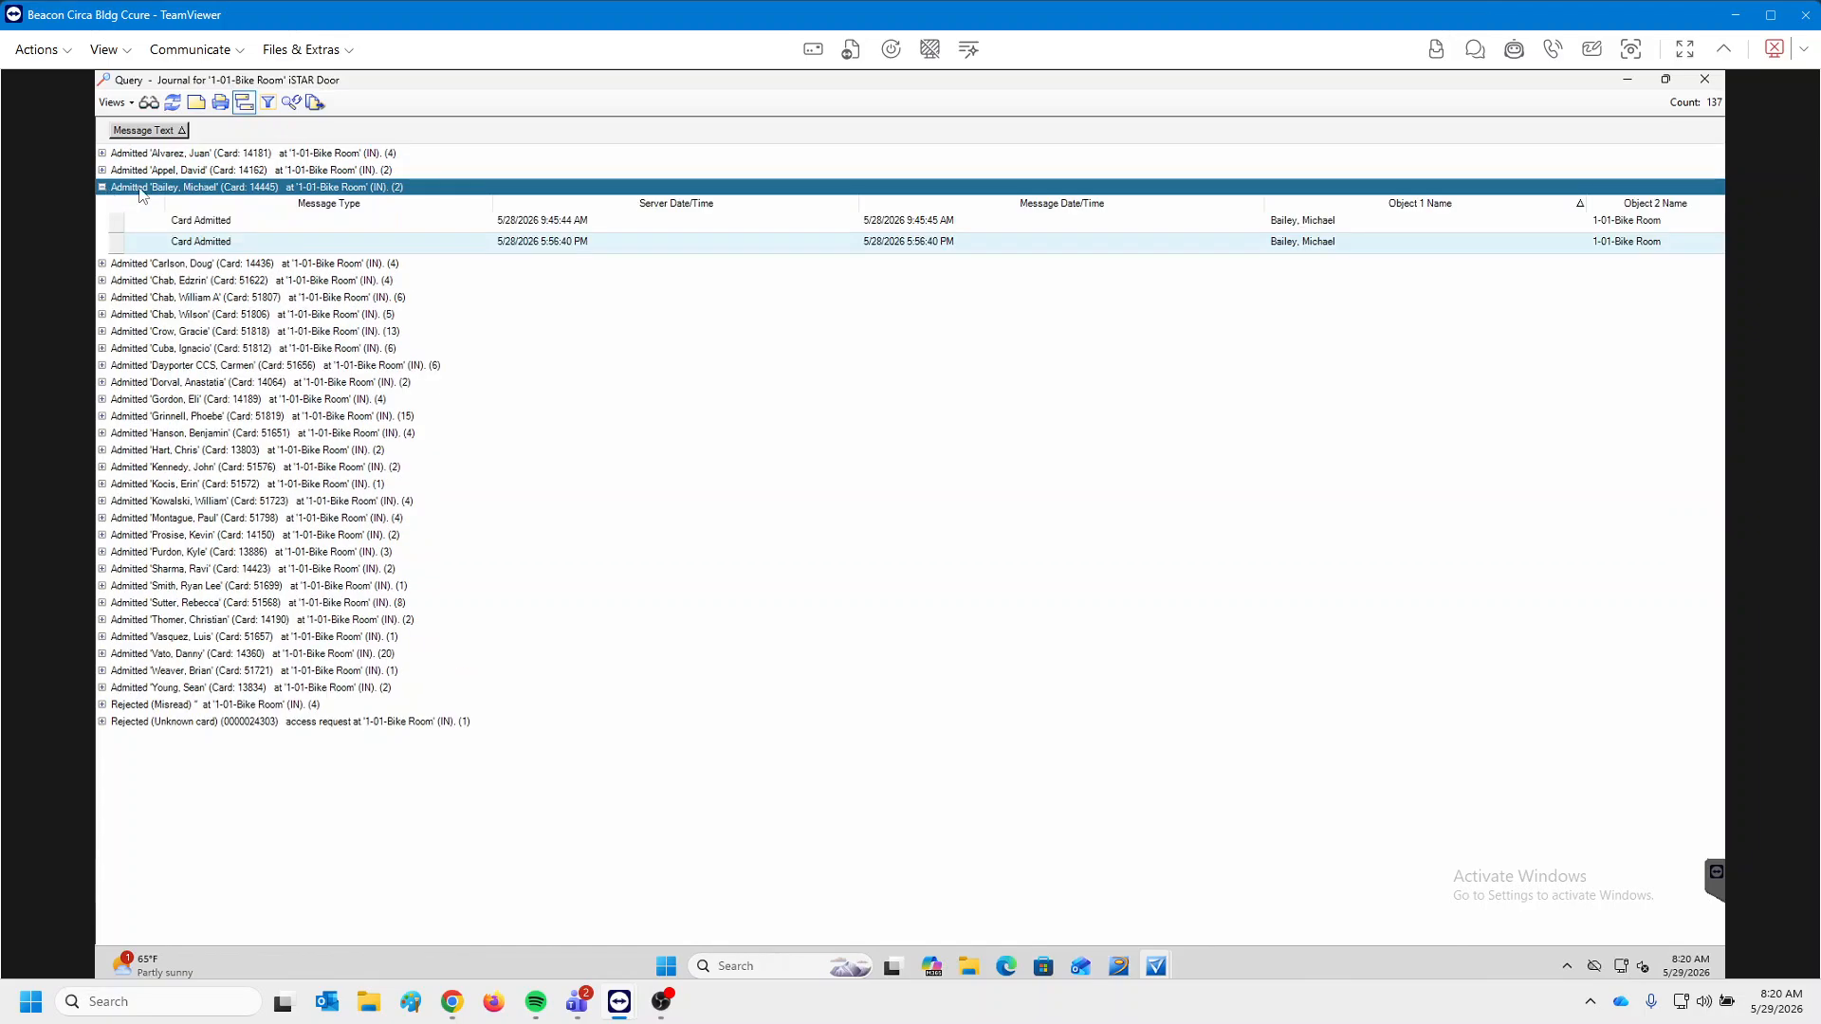
click(102, 417)
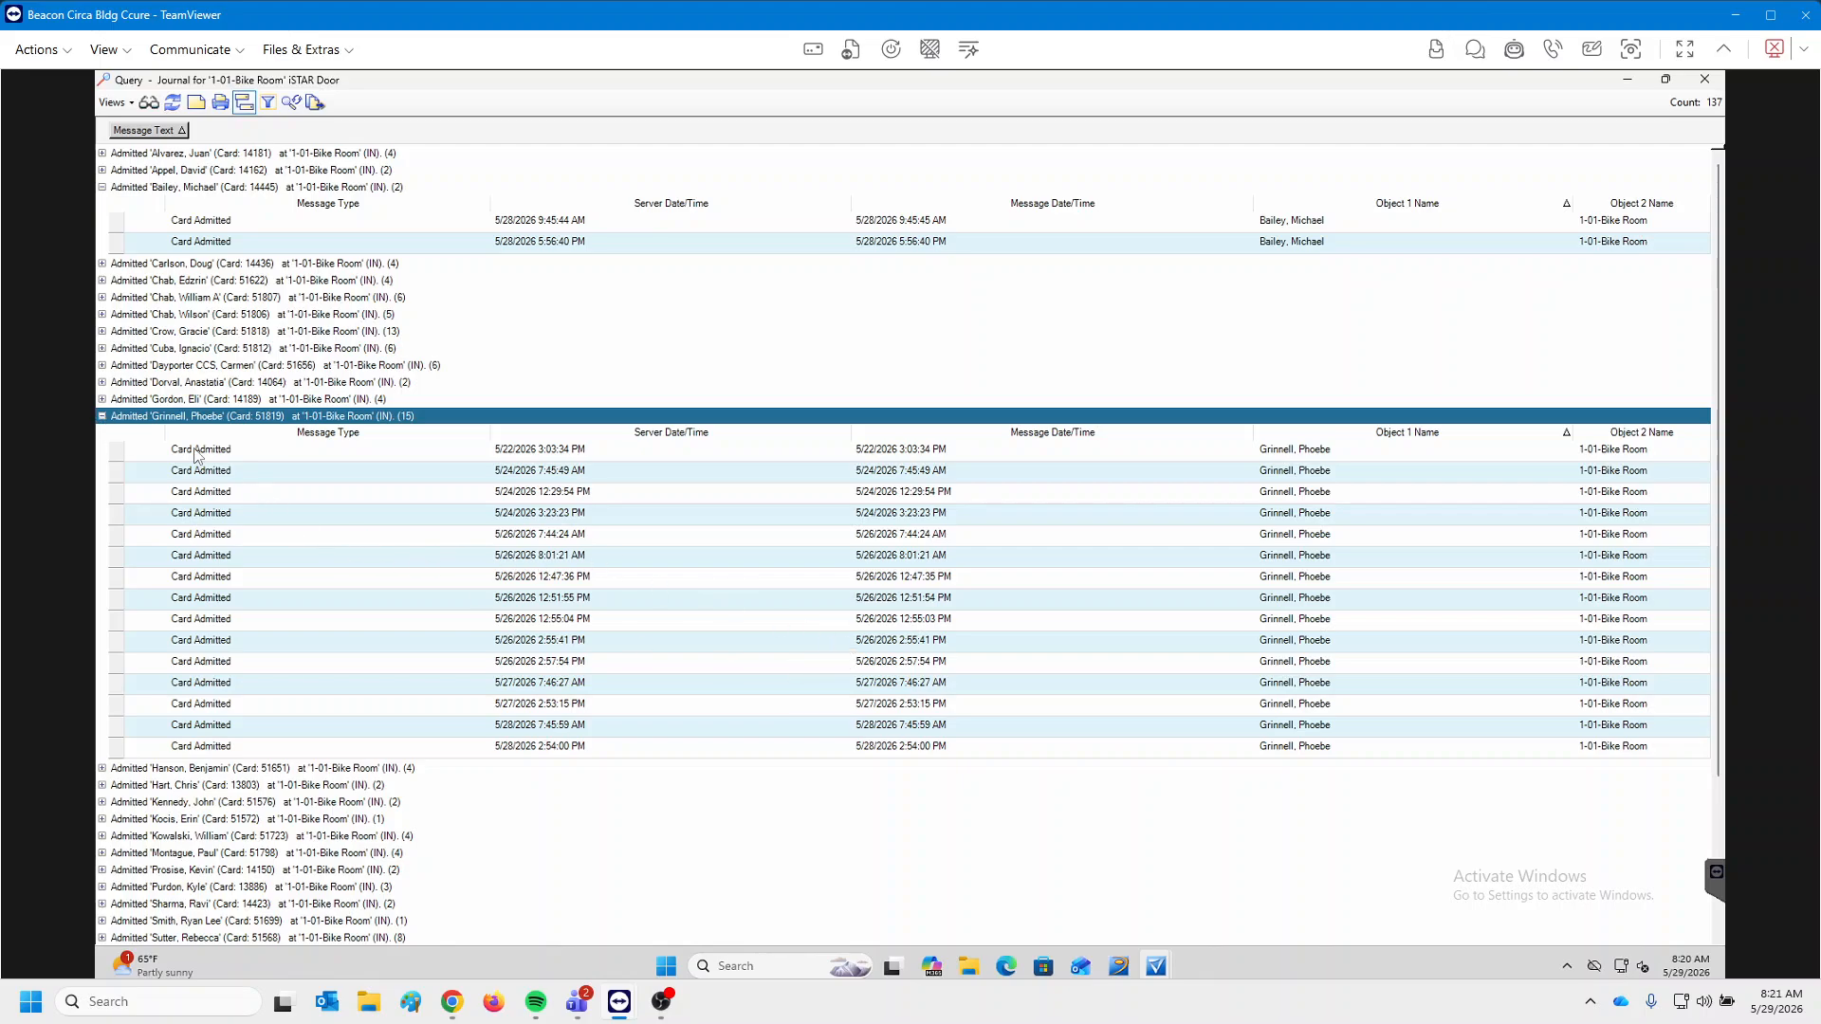
click(101, 416)
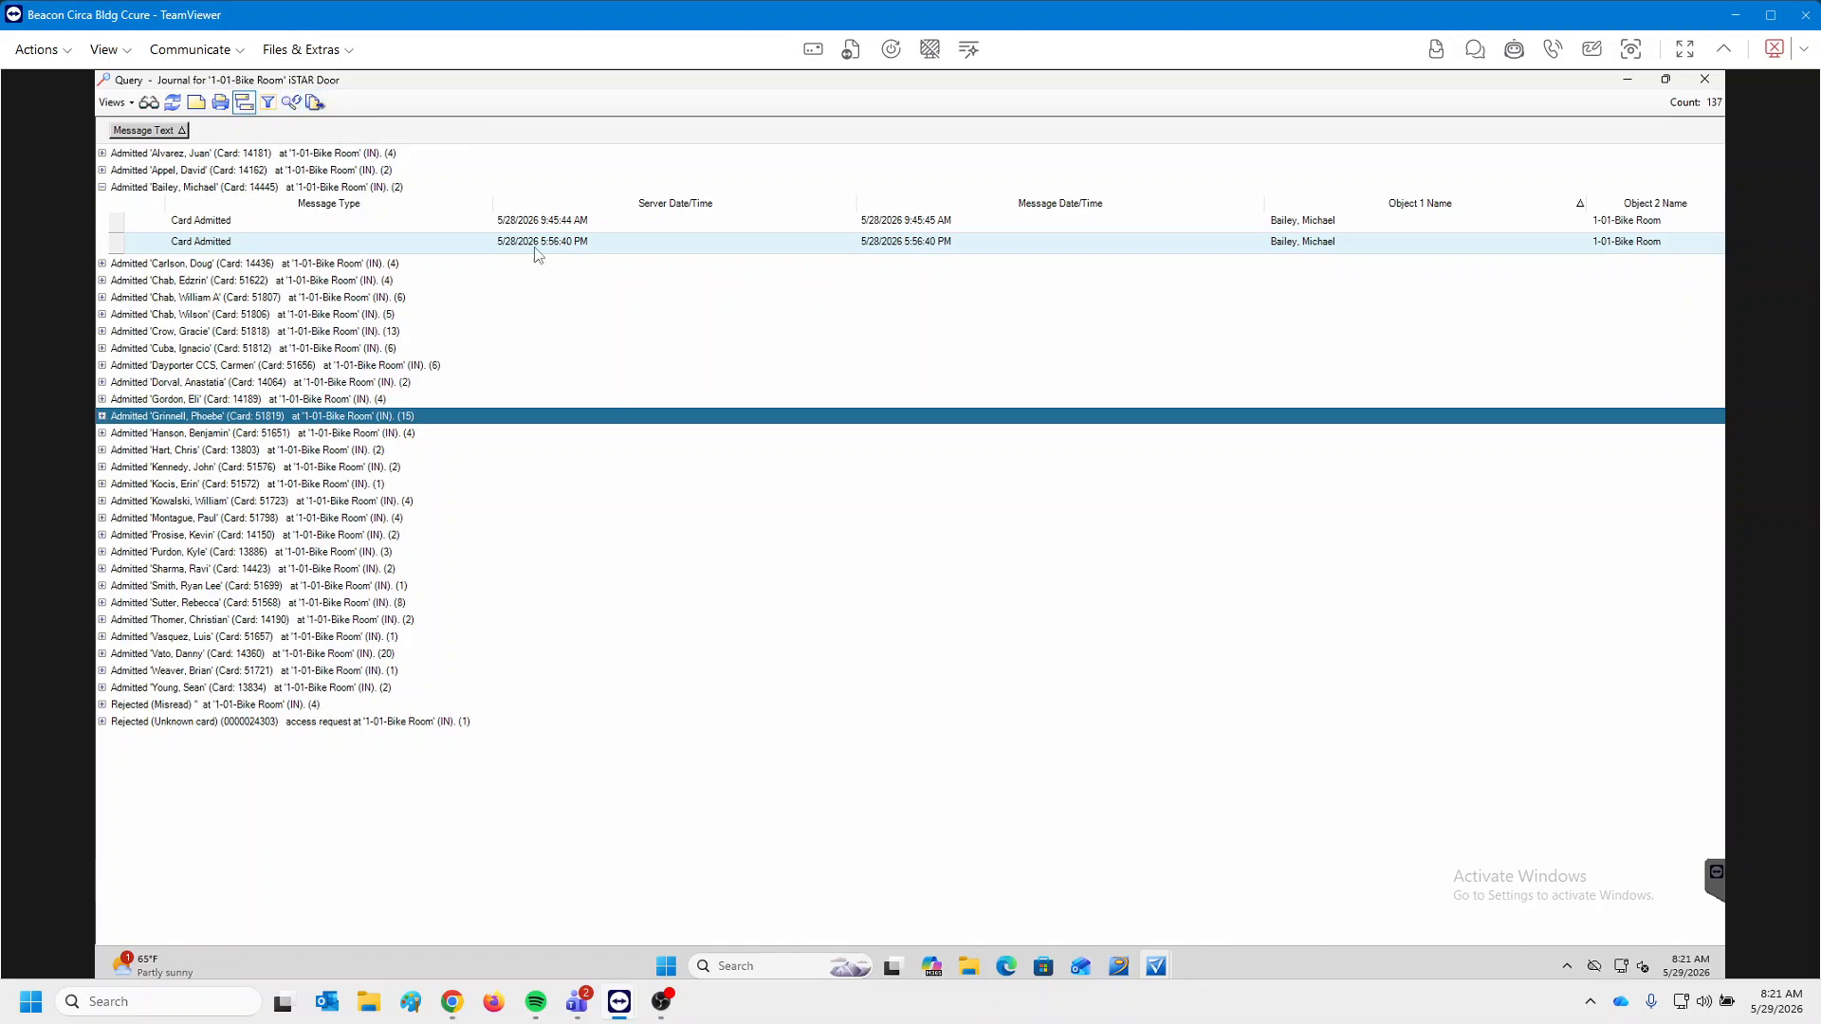
click(102, 187)
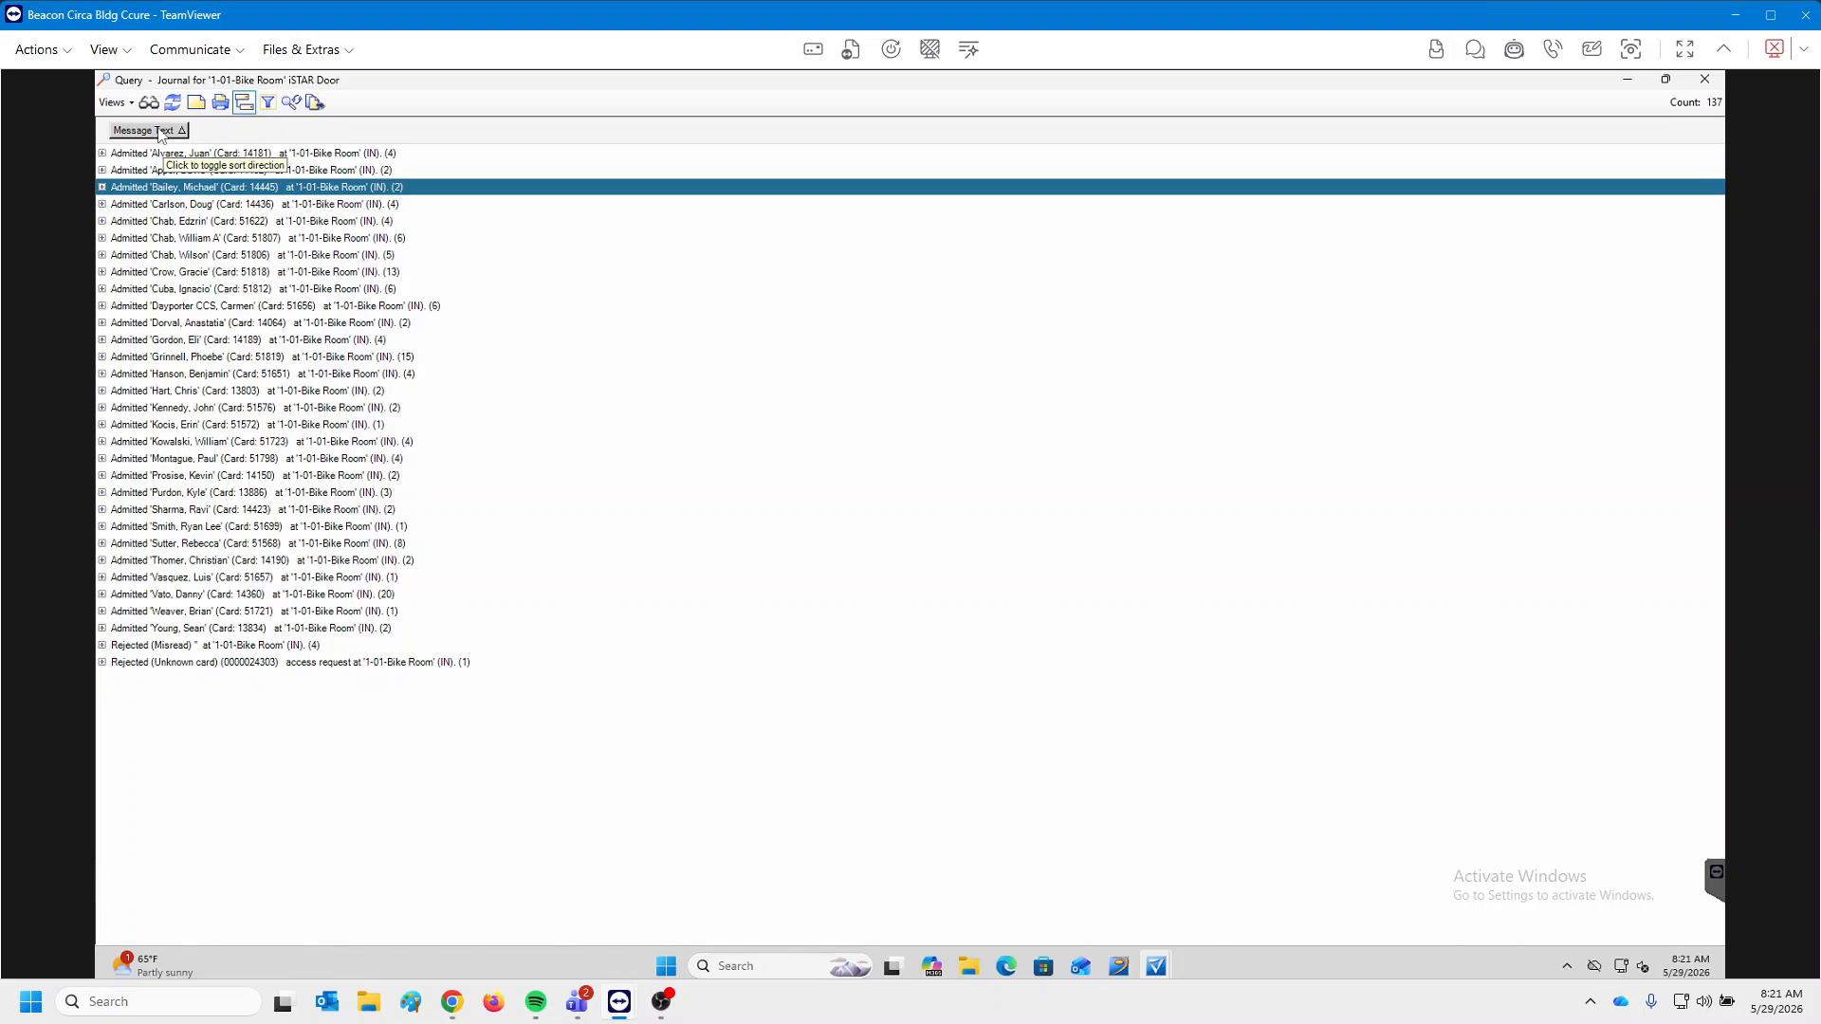
drag(167, 134, 284, 241)
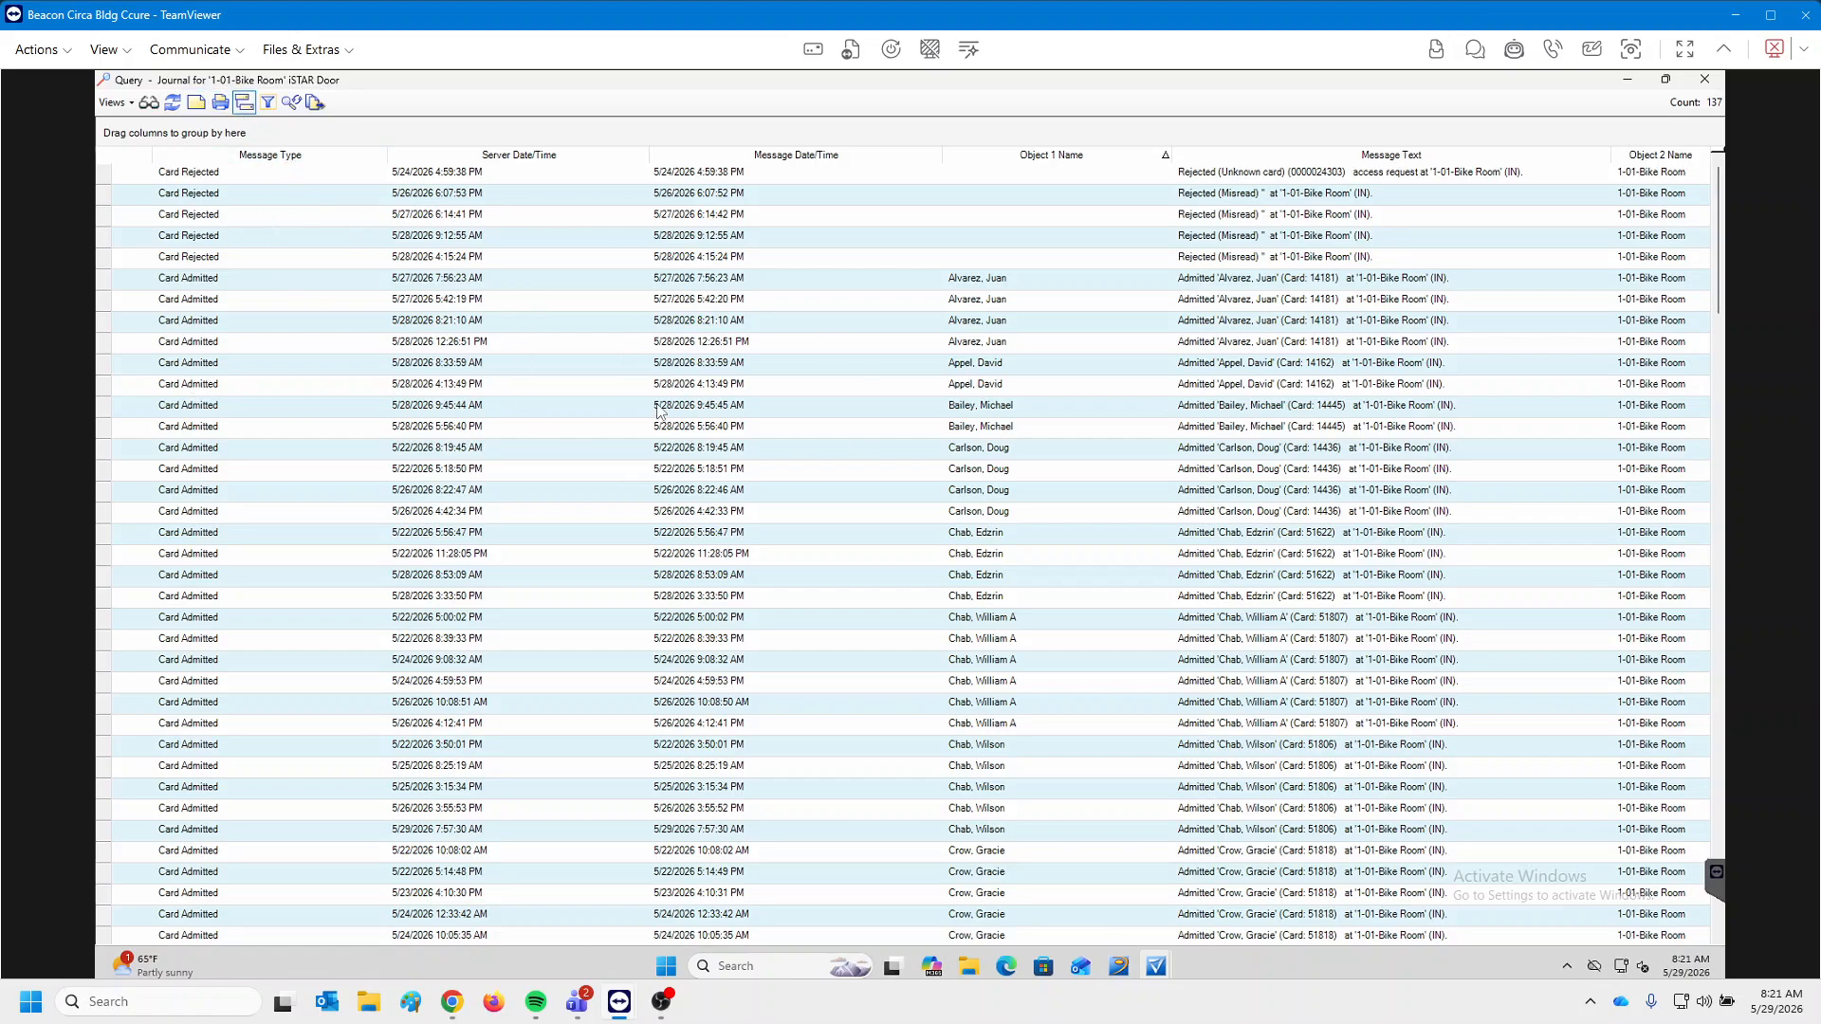
click(257, 164)
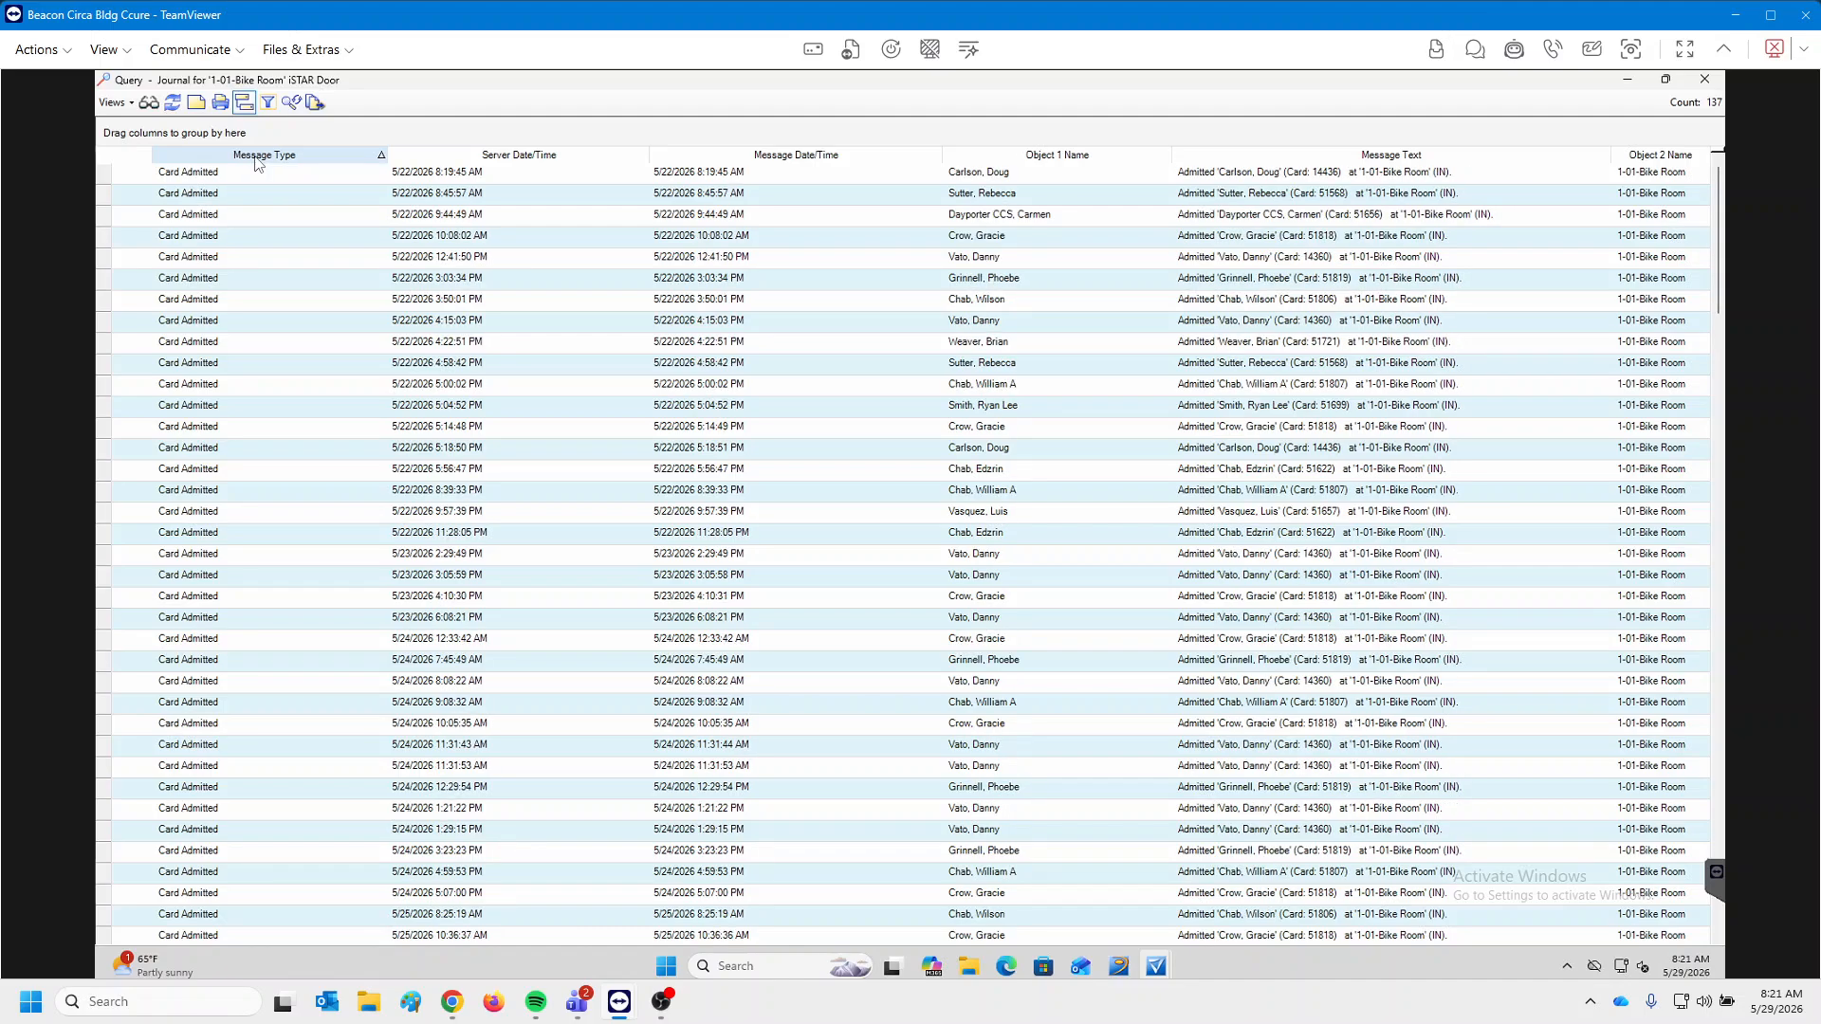
click(480, 158)
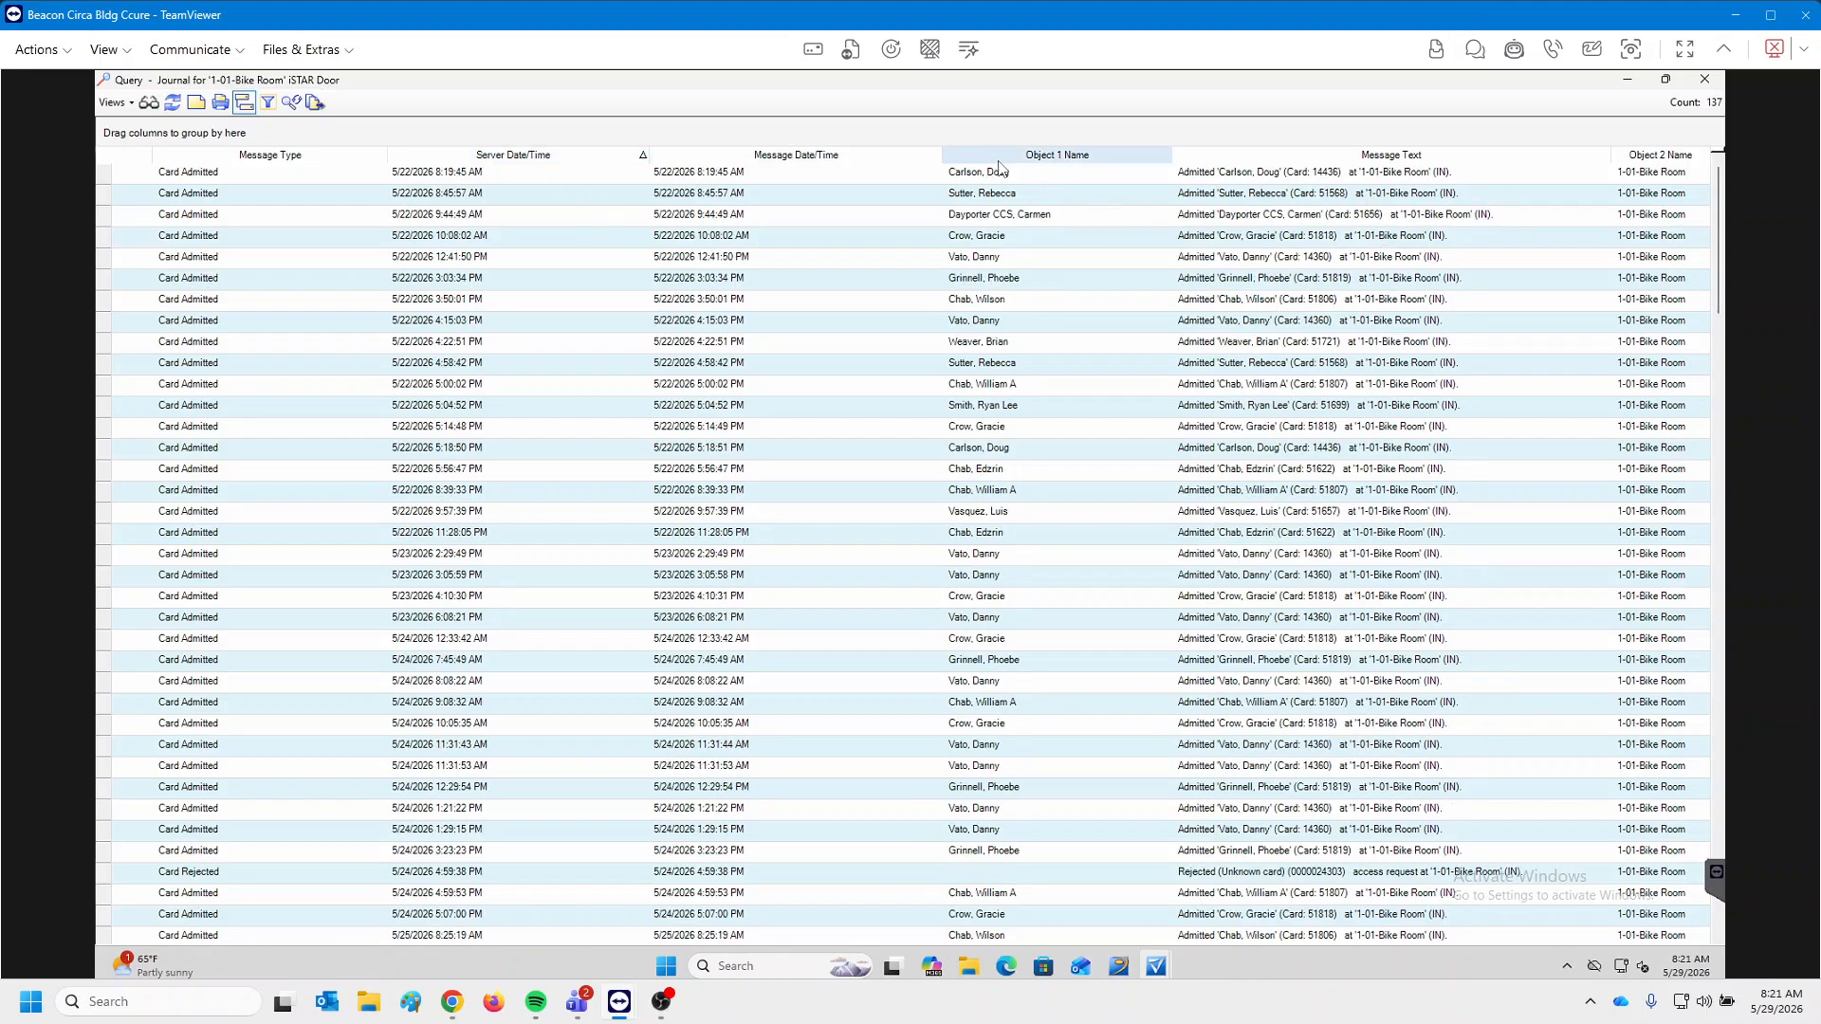
mouse_move(1003, 159)
mouse_down()
mouse_move(1011, 140)
mouse_move(985, 133)
mouse_up()
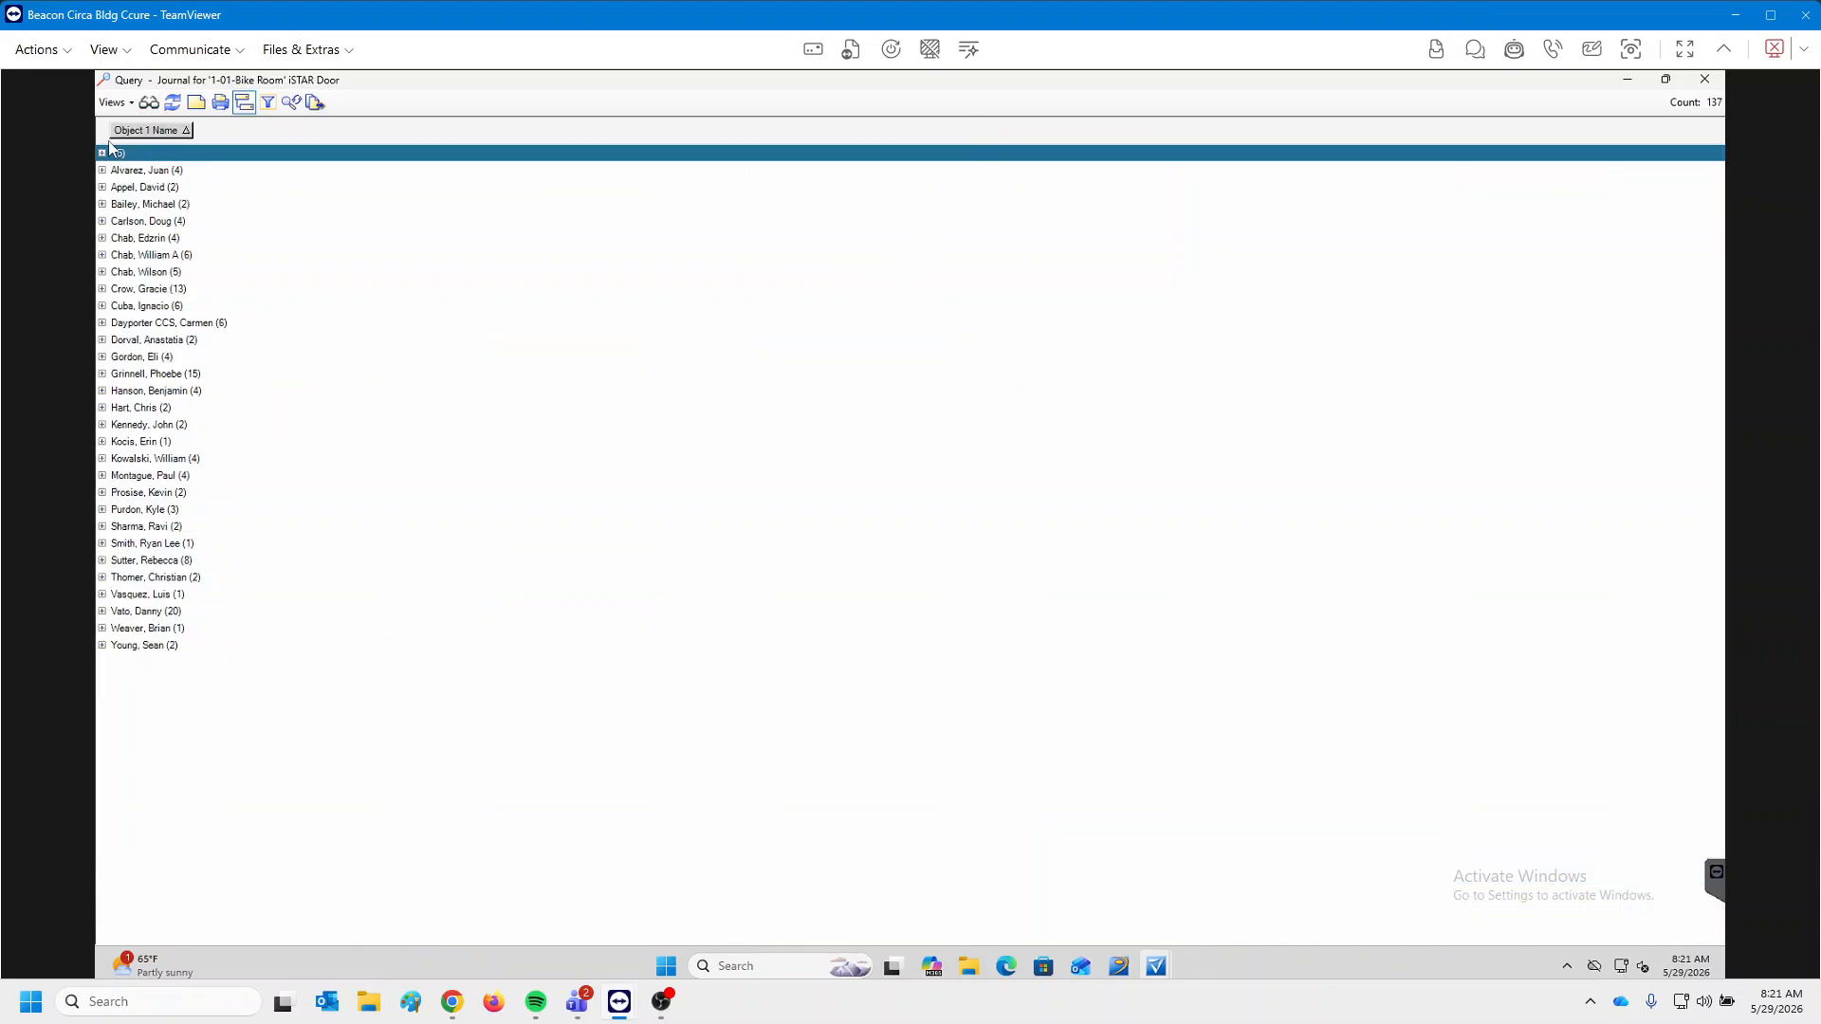
drag(143, 131, 284, 190)
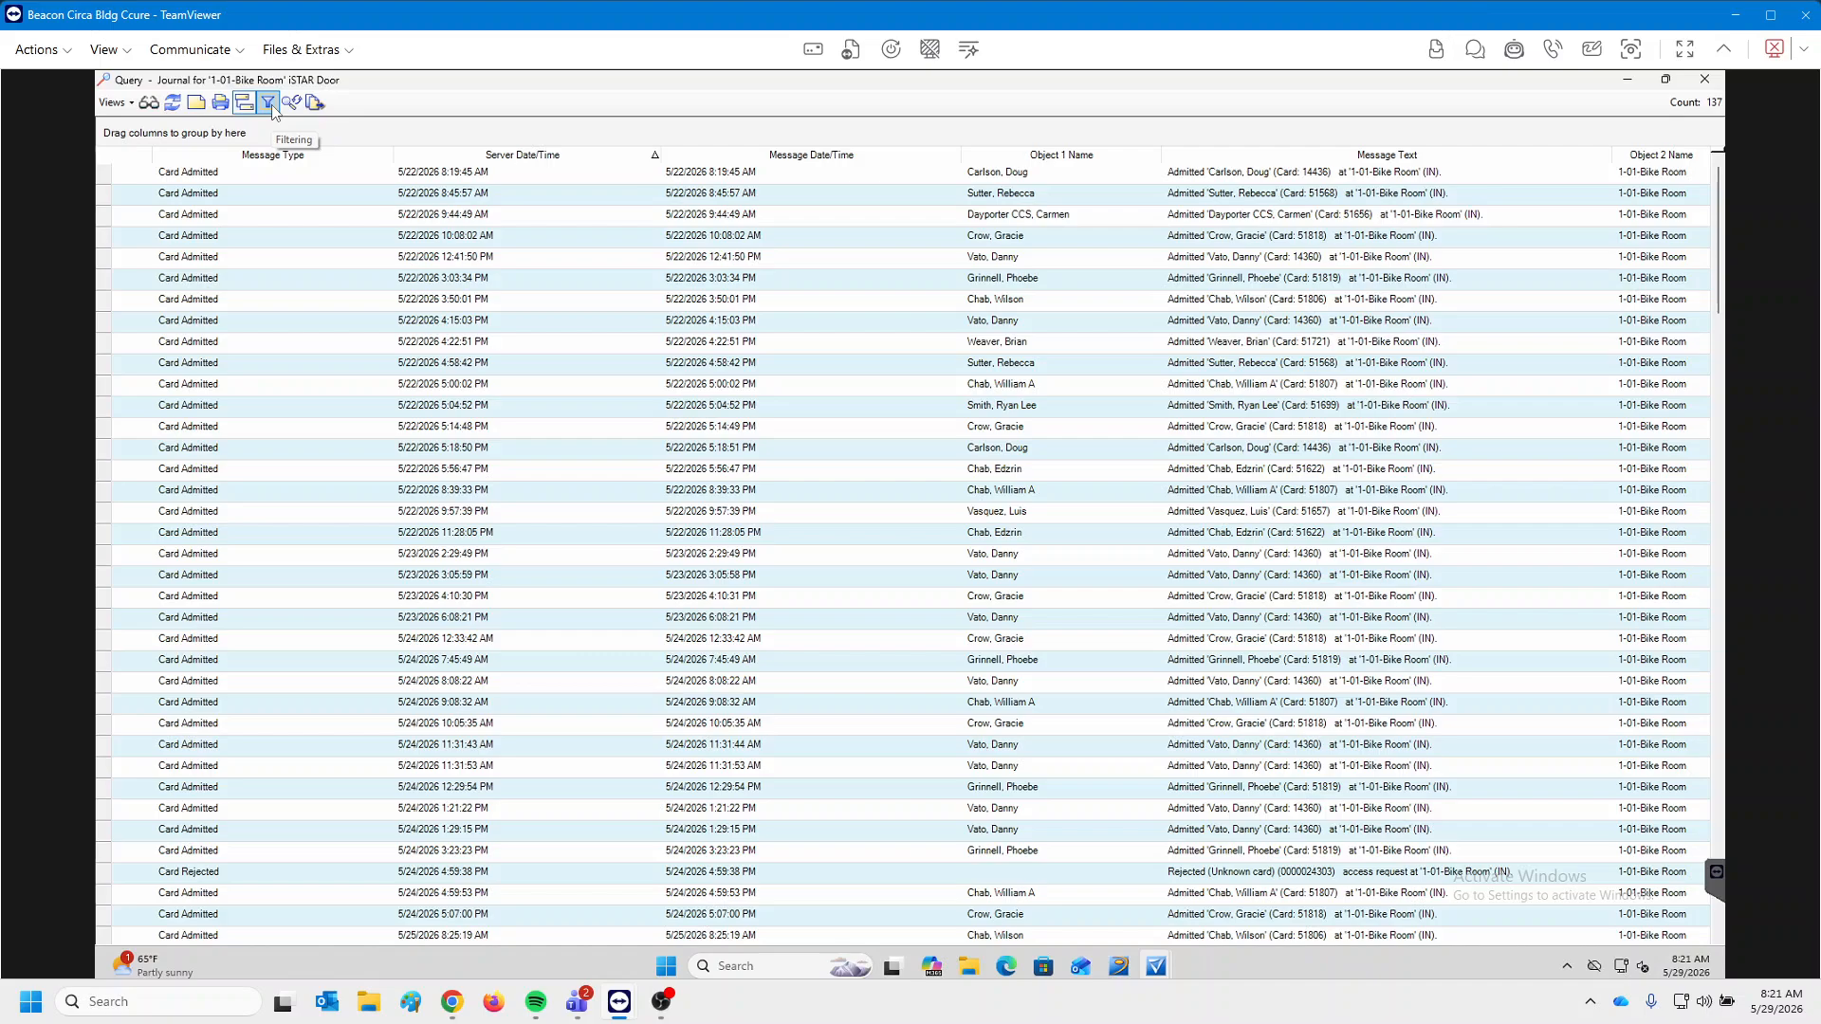
click(268, 103)
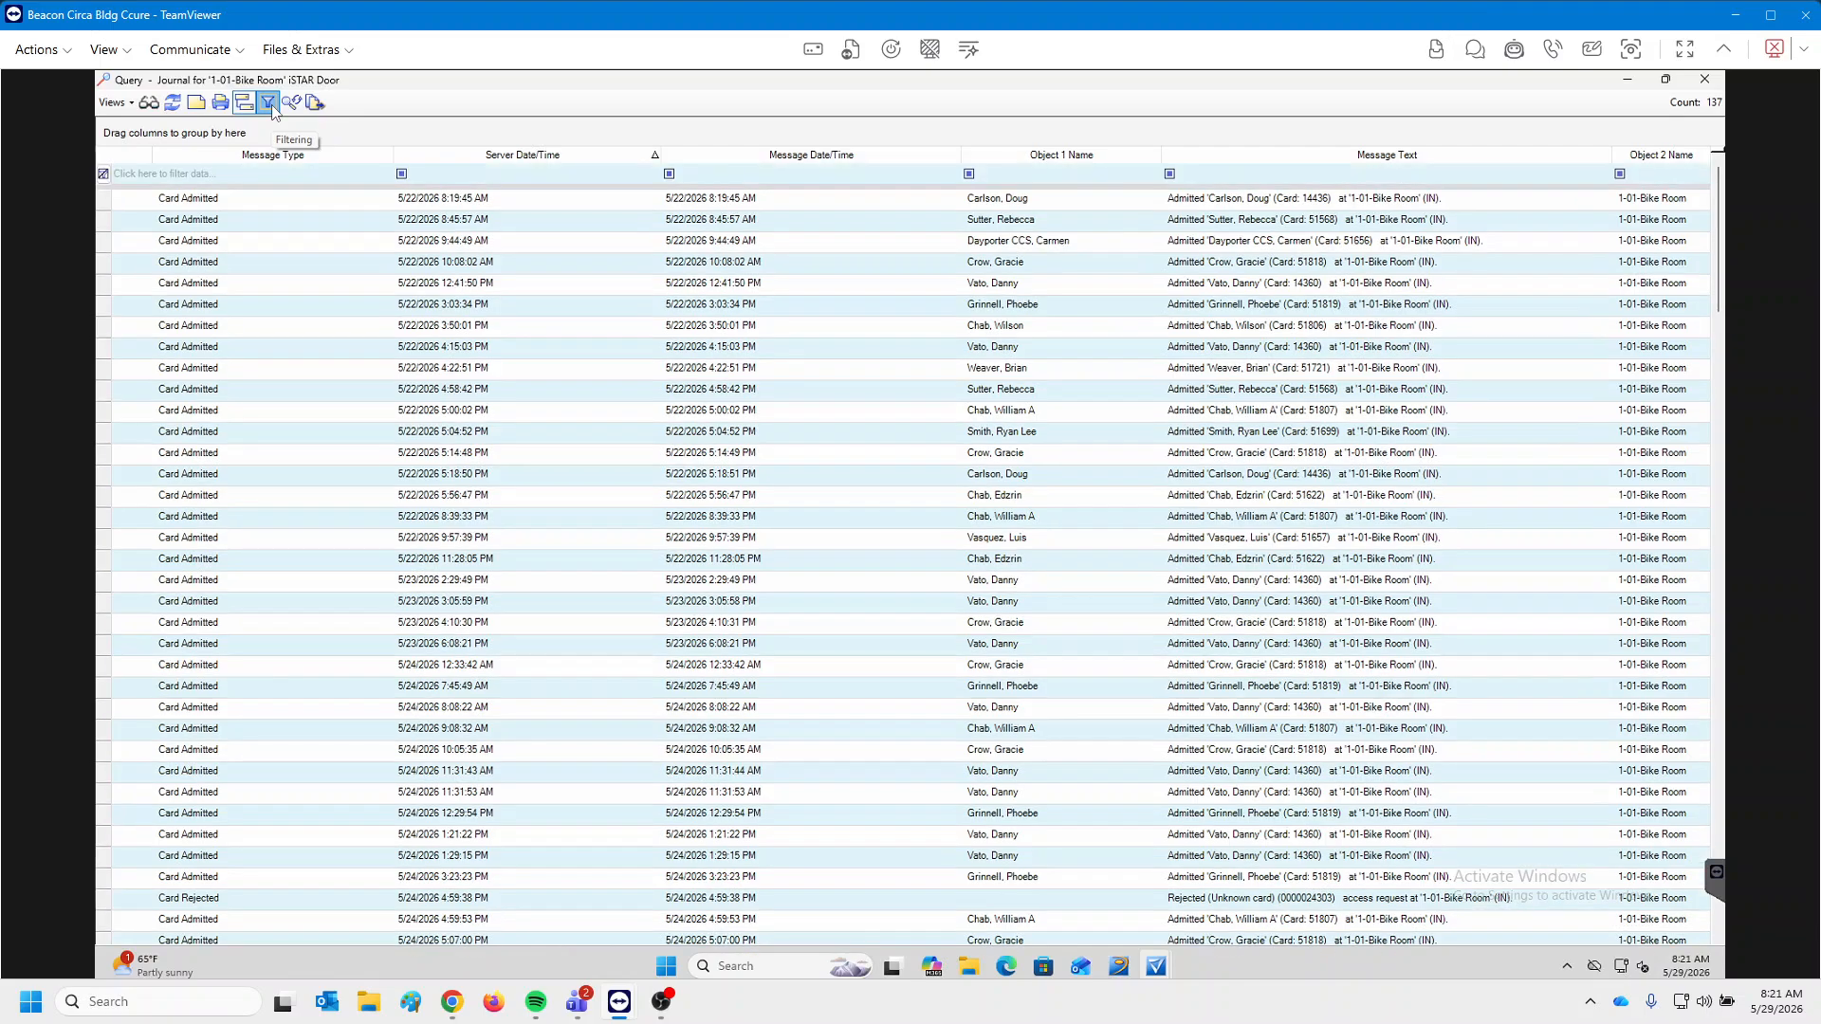
click(1060, 182)
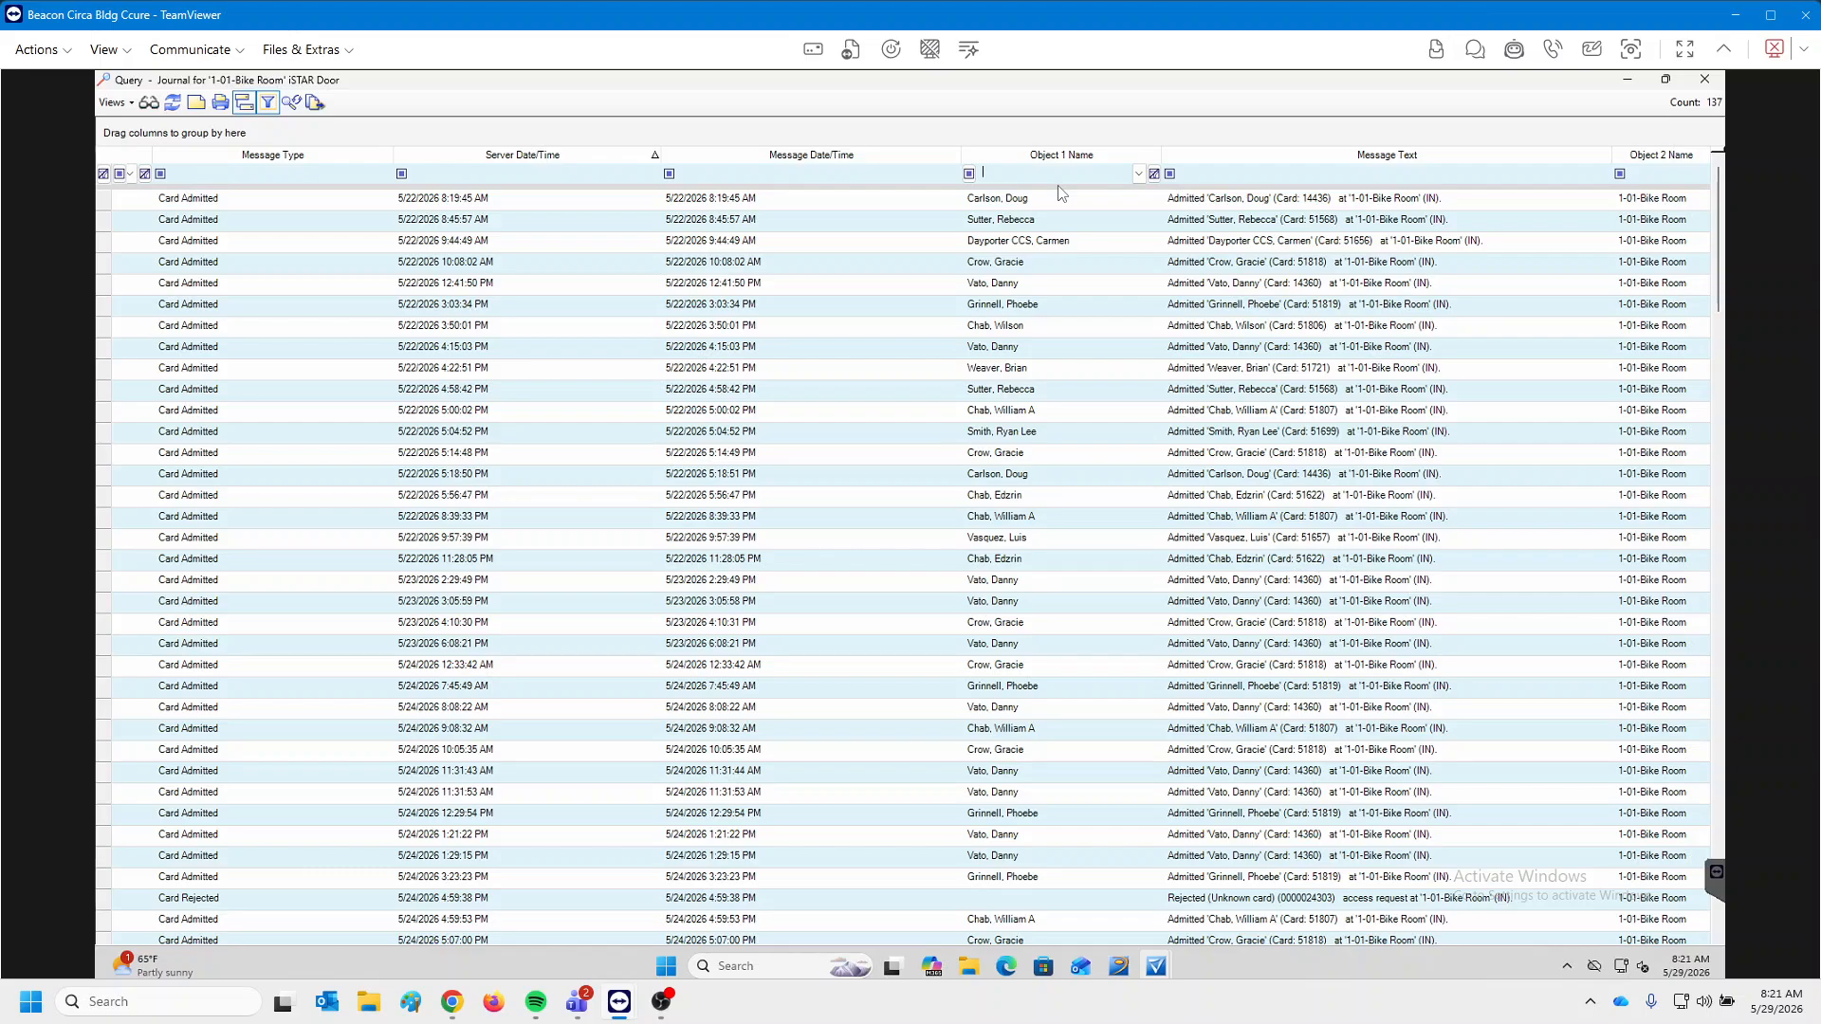
text(alv)
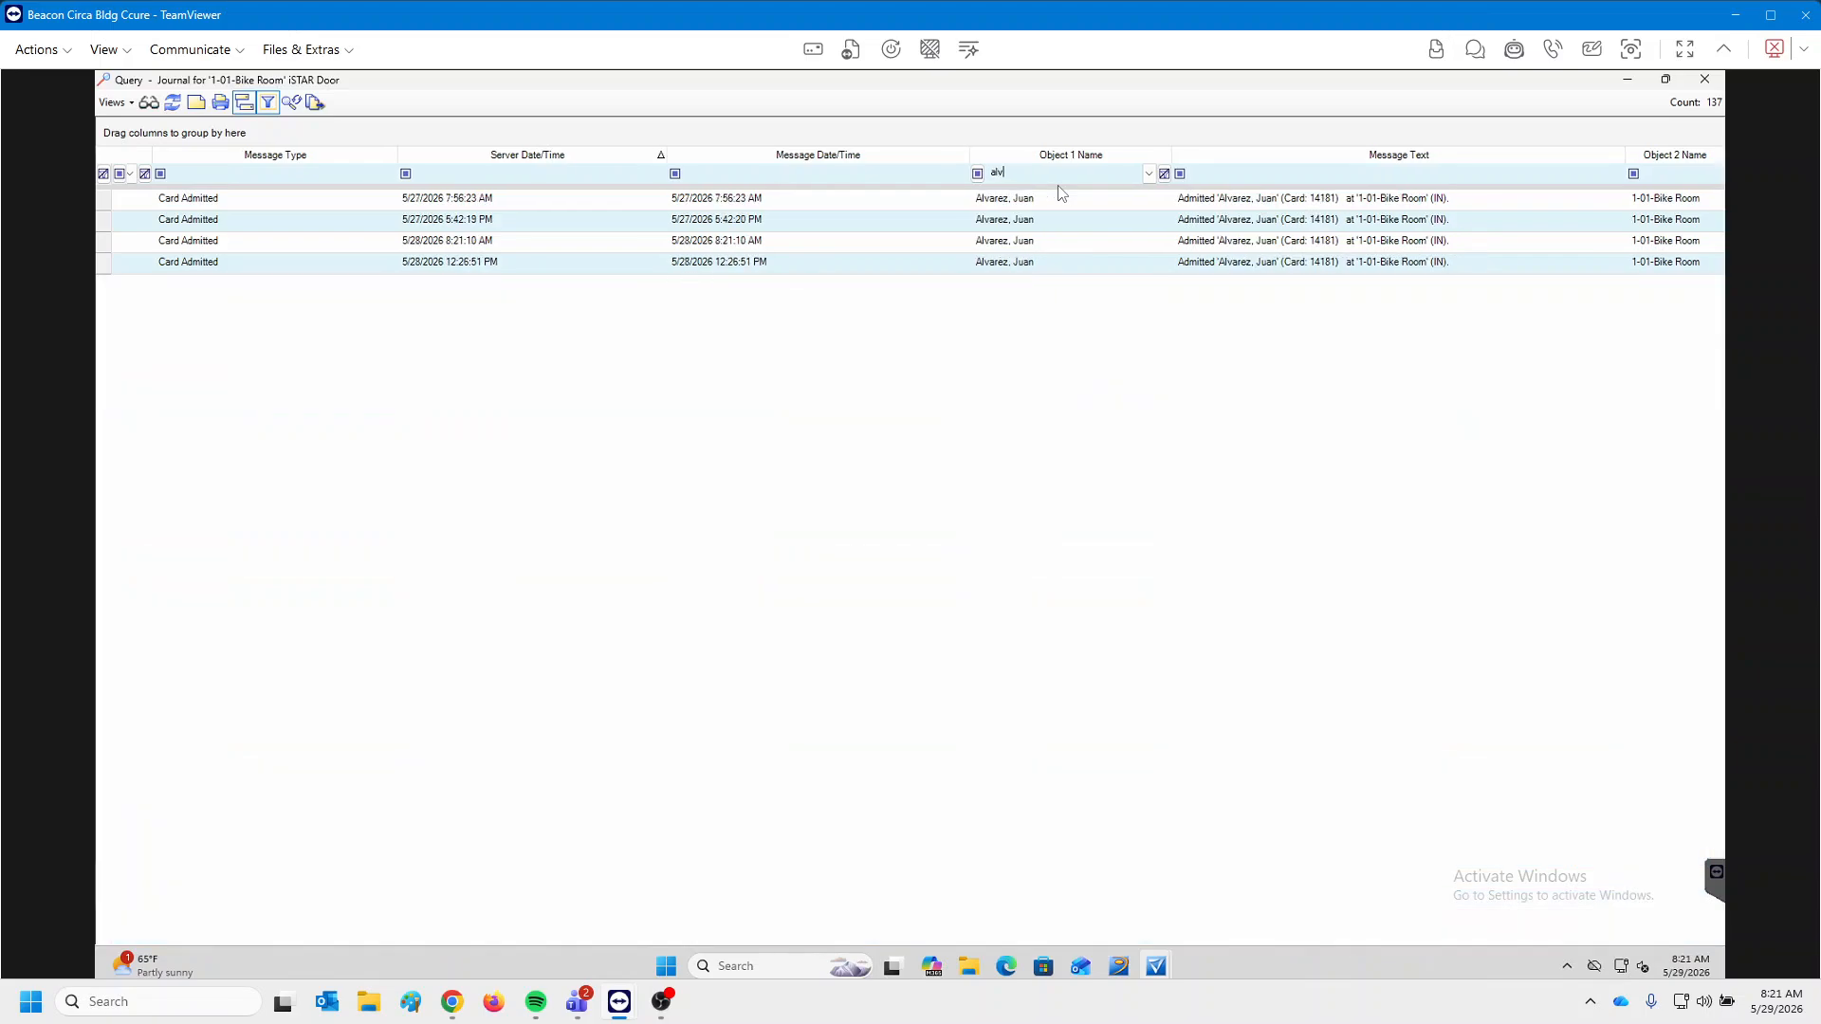
click(271, 107)
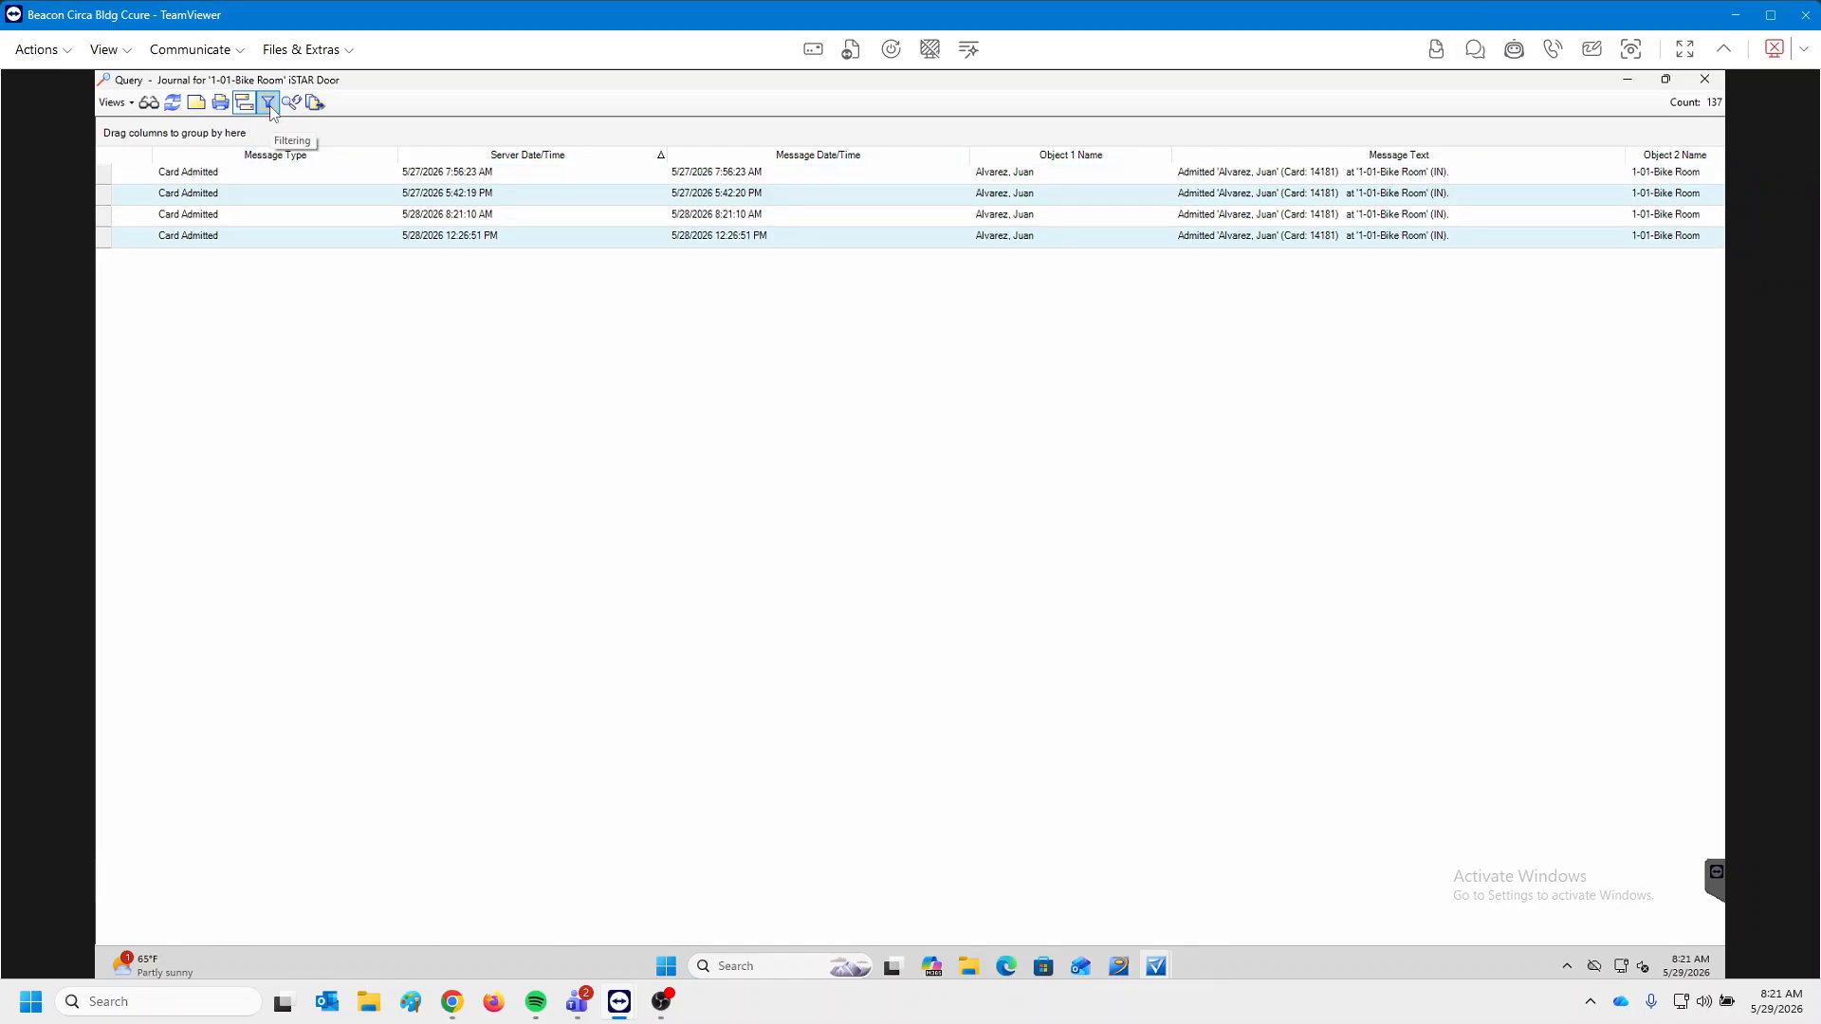
click(270, 106)
click(270, 106)
click(270, 106)
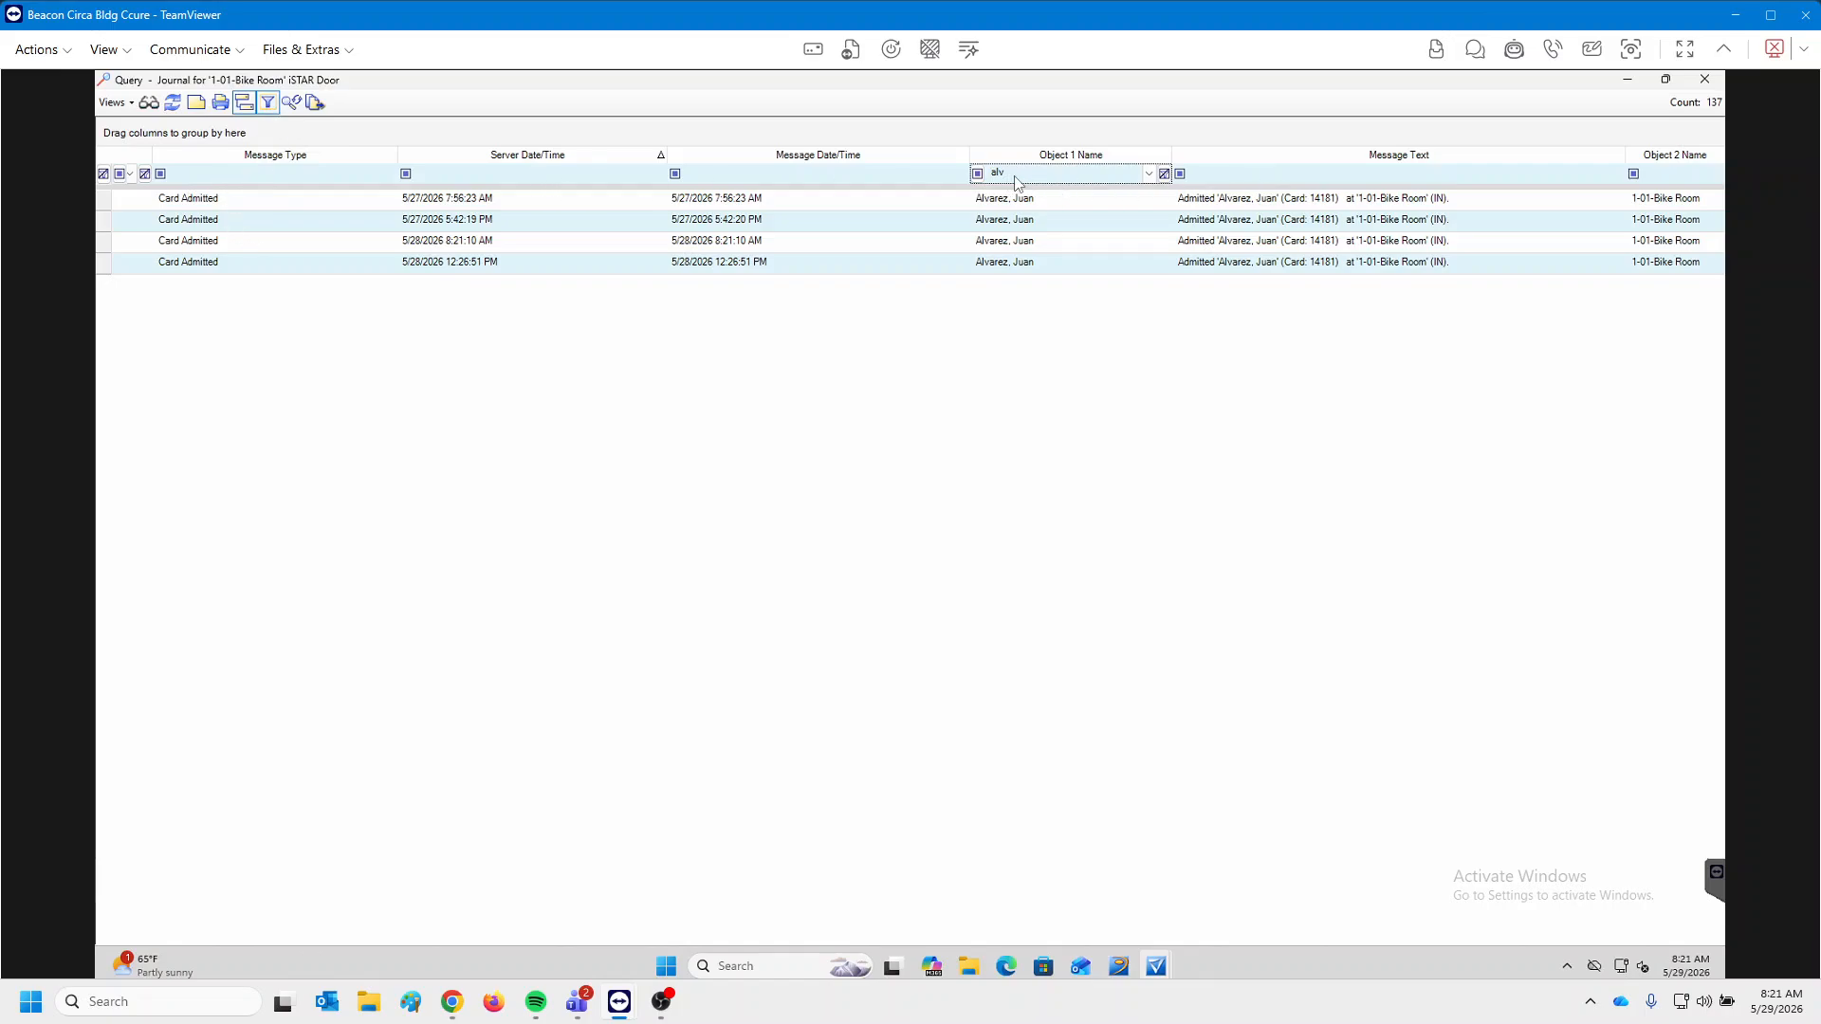
click(1047, 178)
key(BackSpace)
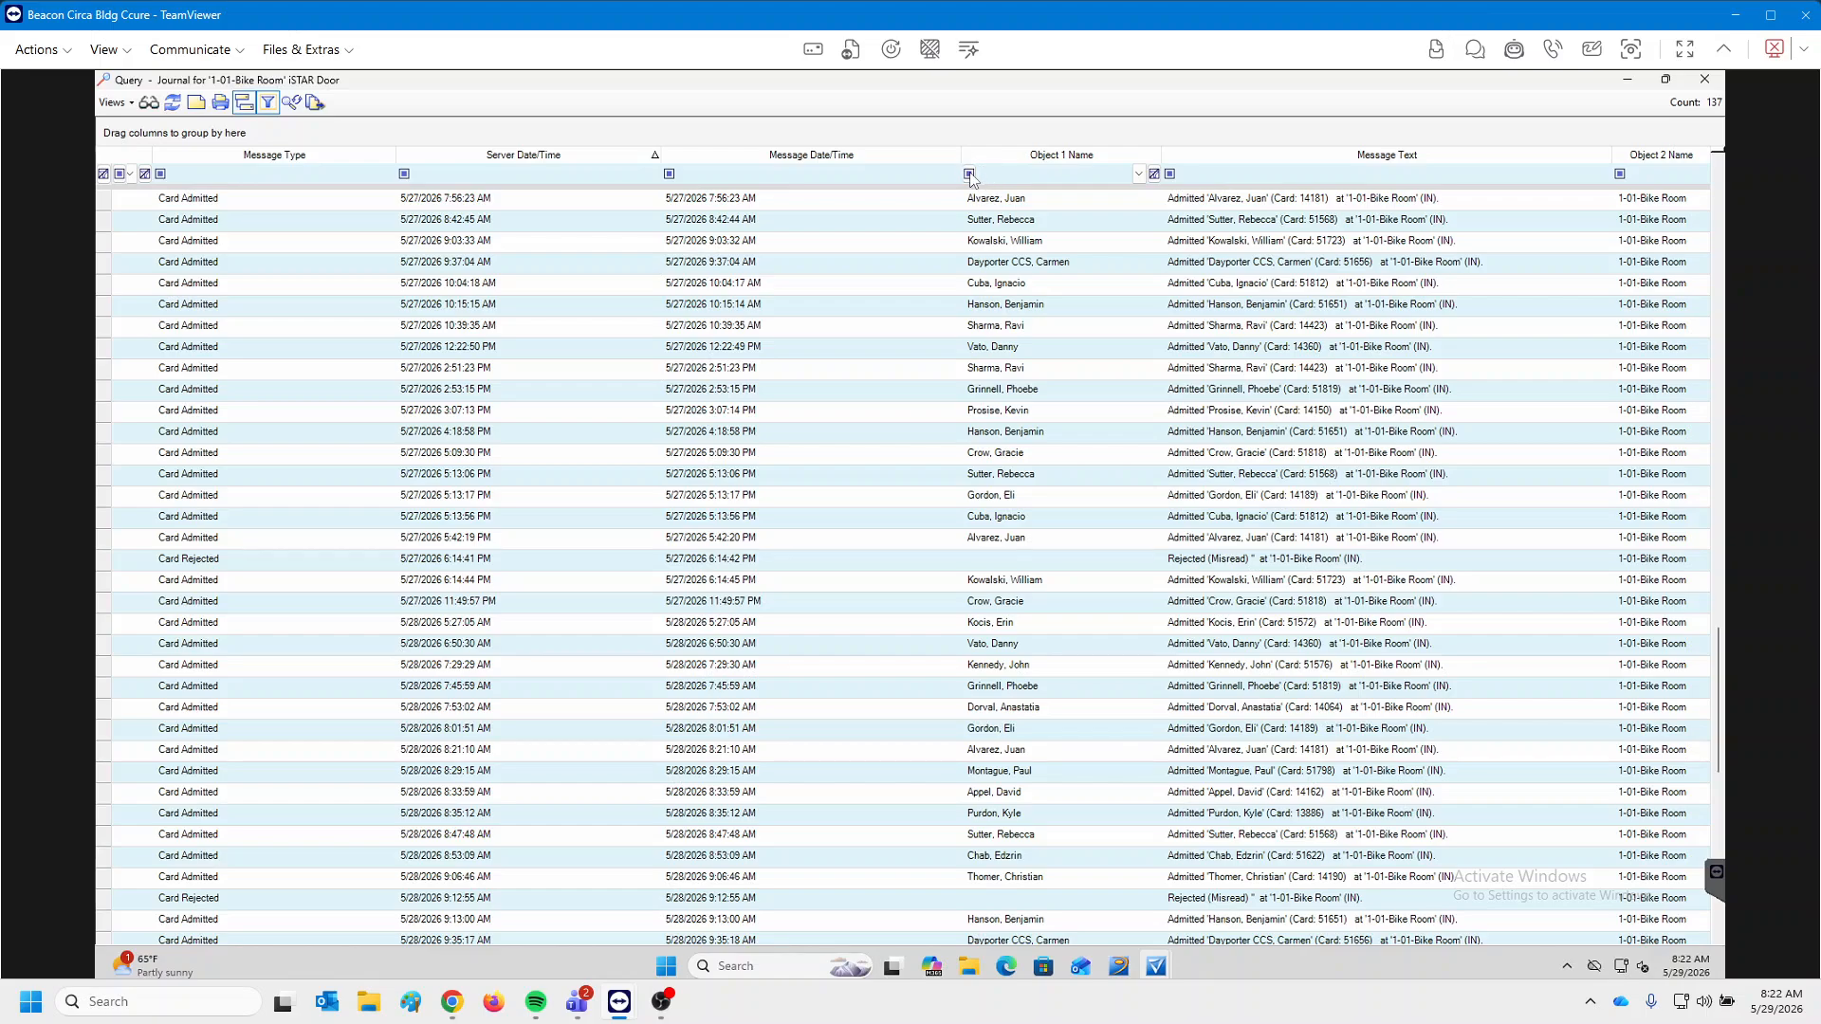
click(969, 173)
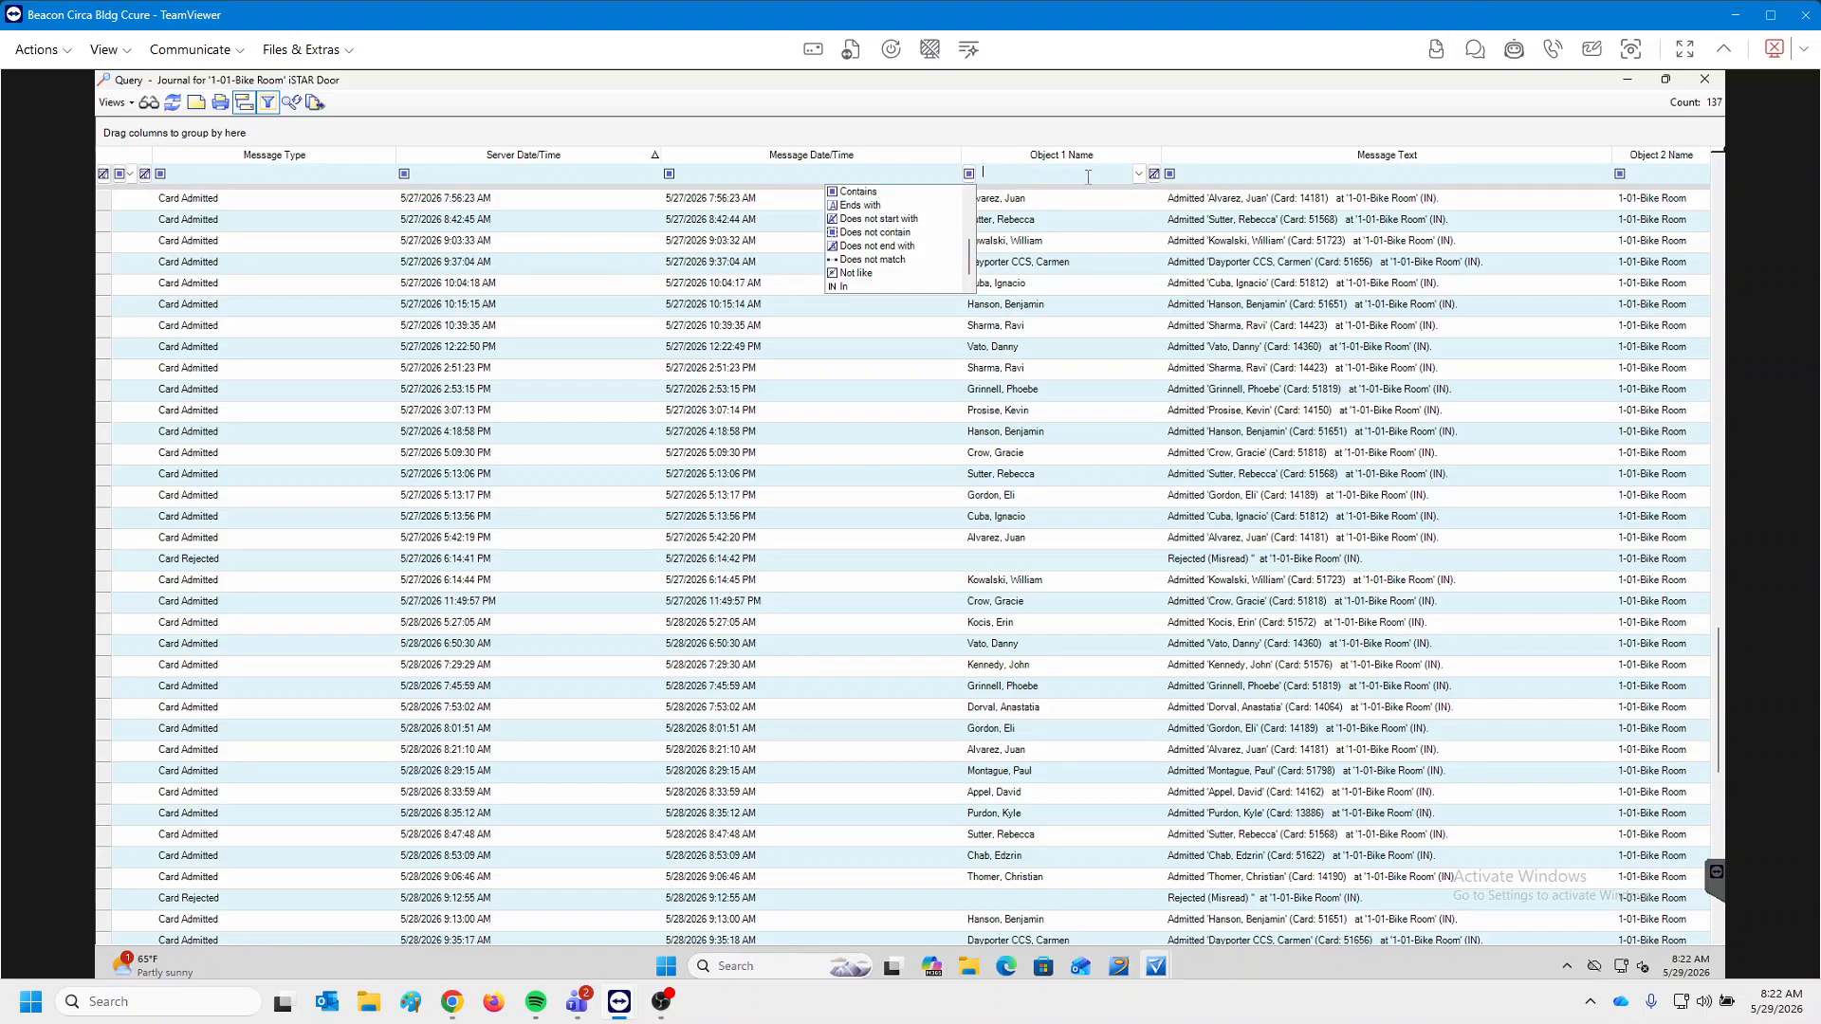
click(1088, 176)
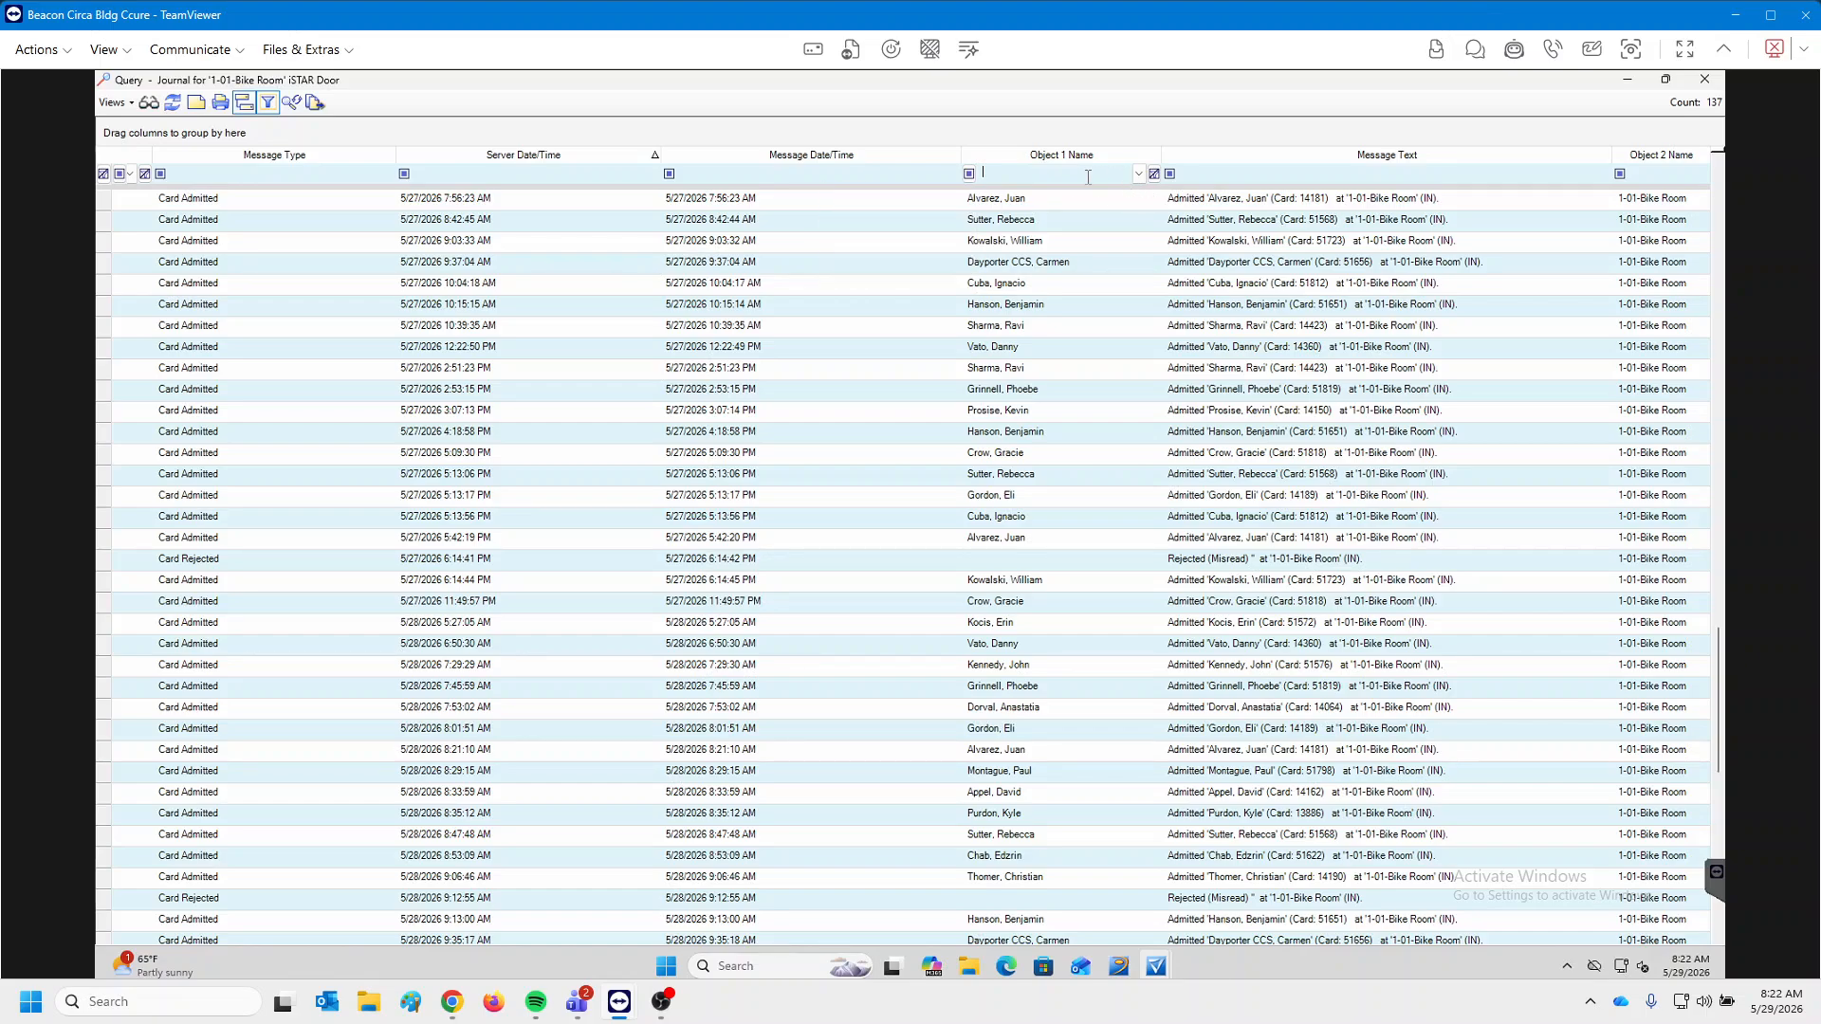
click(268, 102)
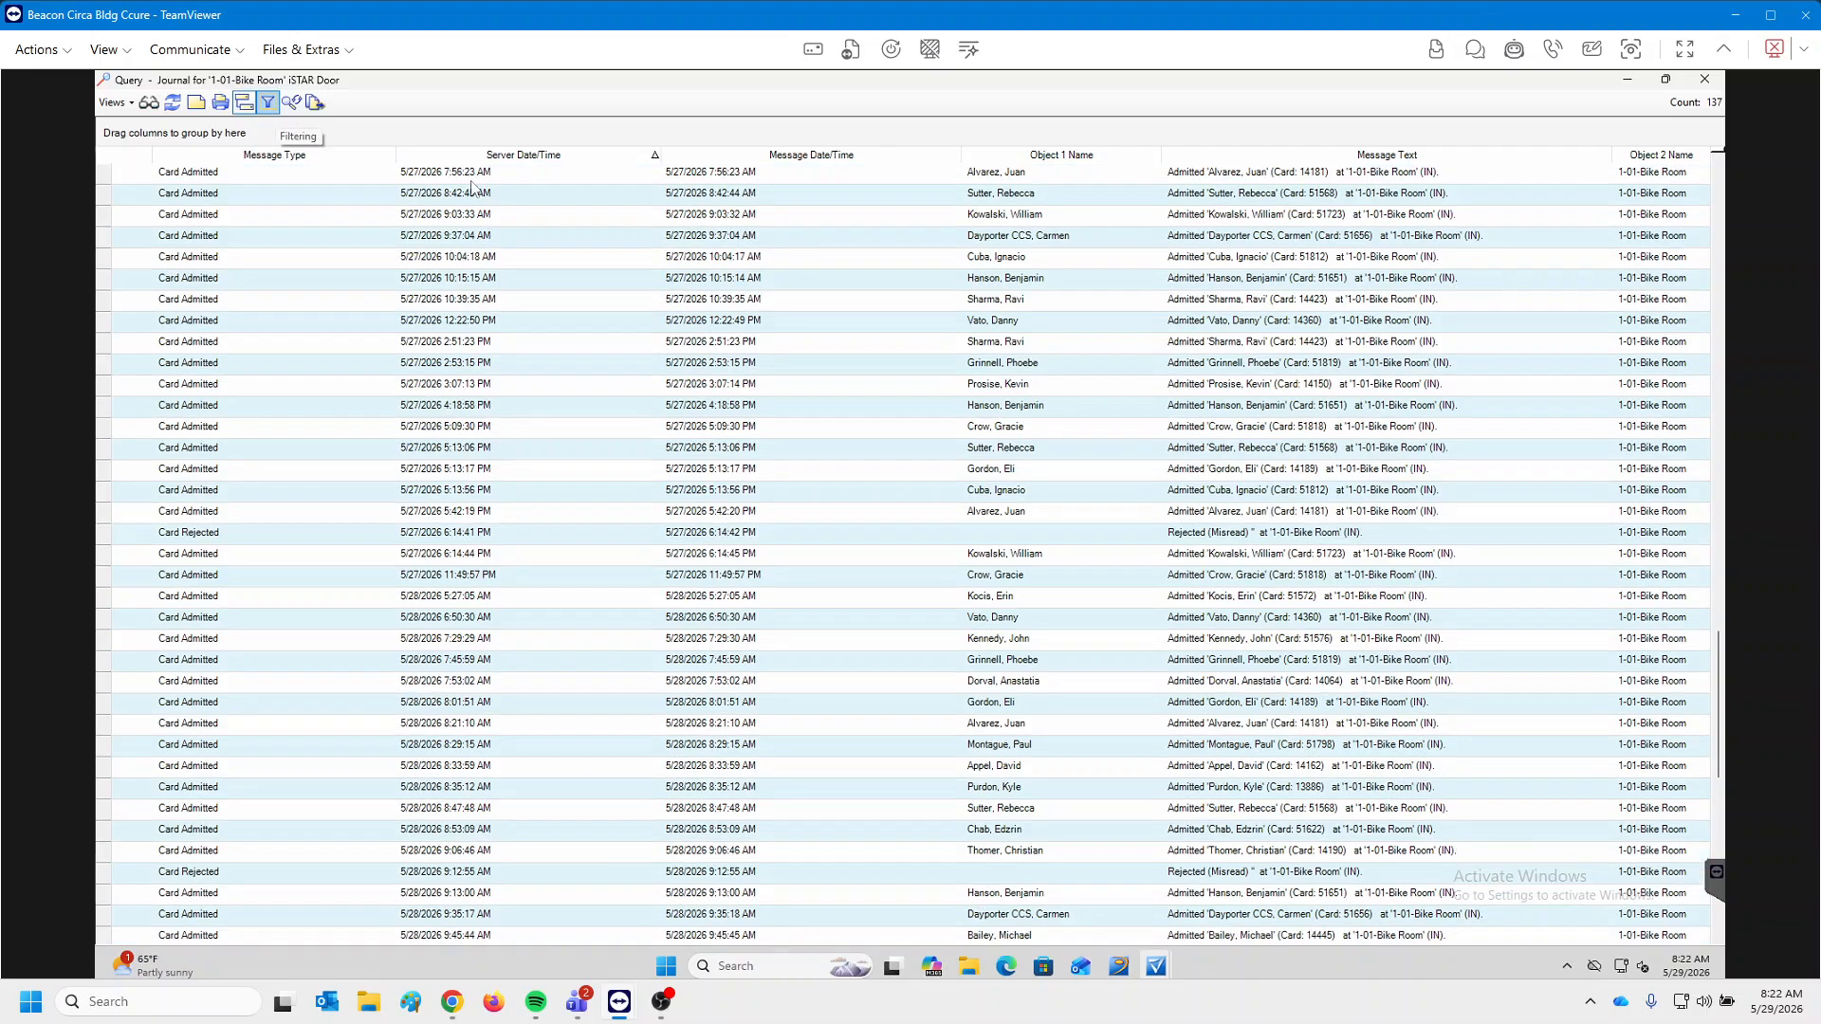
Close the Bike Room journal, then start and cancel a journal query for 1-13-South Gate.
click(1704, 79)
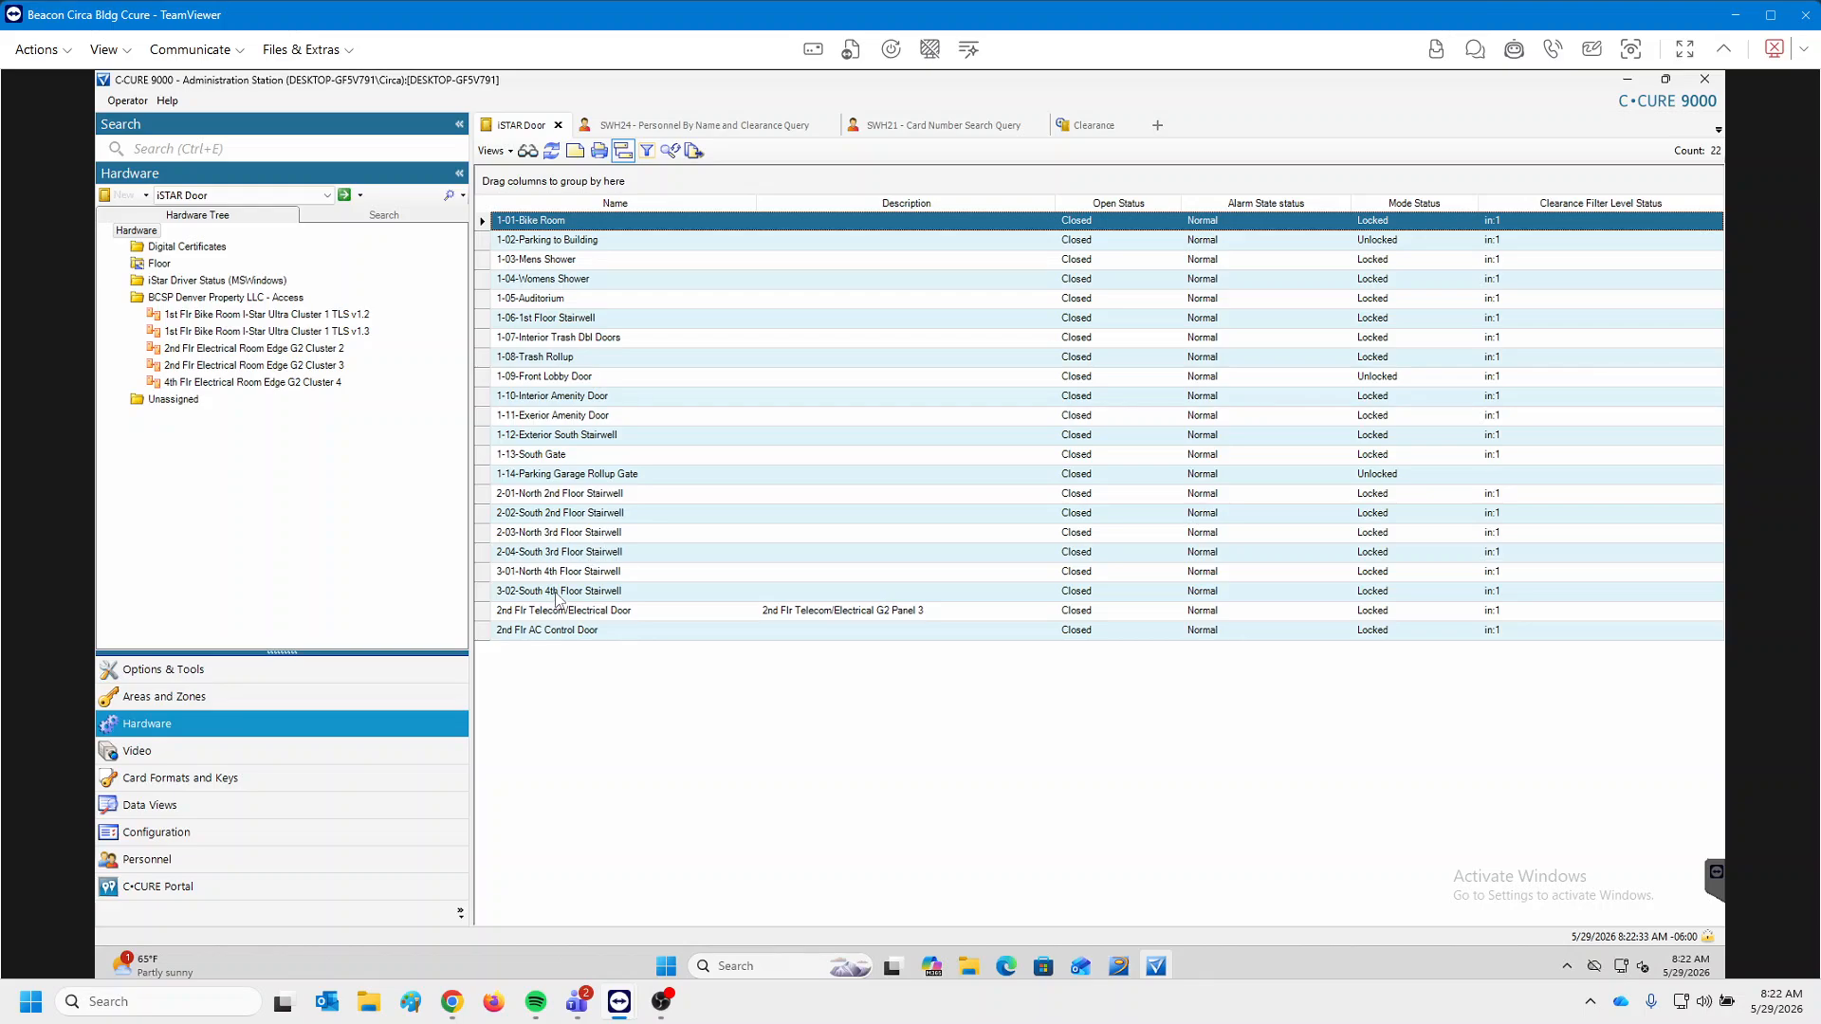
click(556, 457)
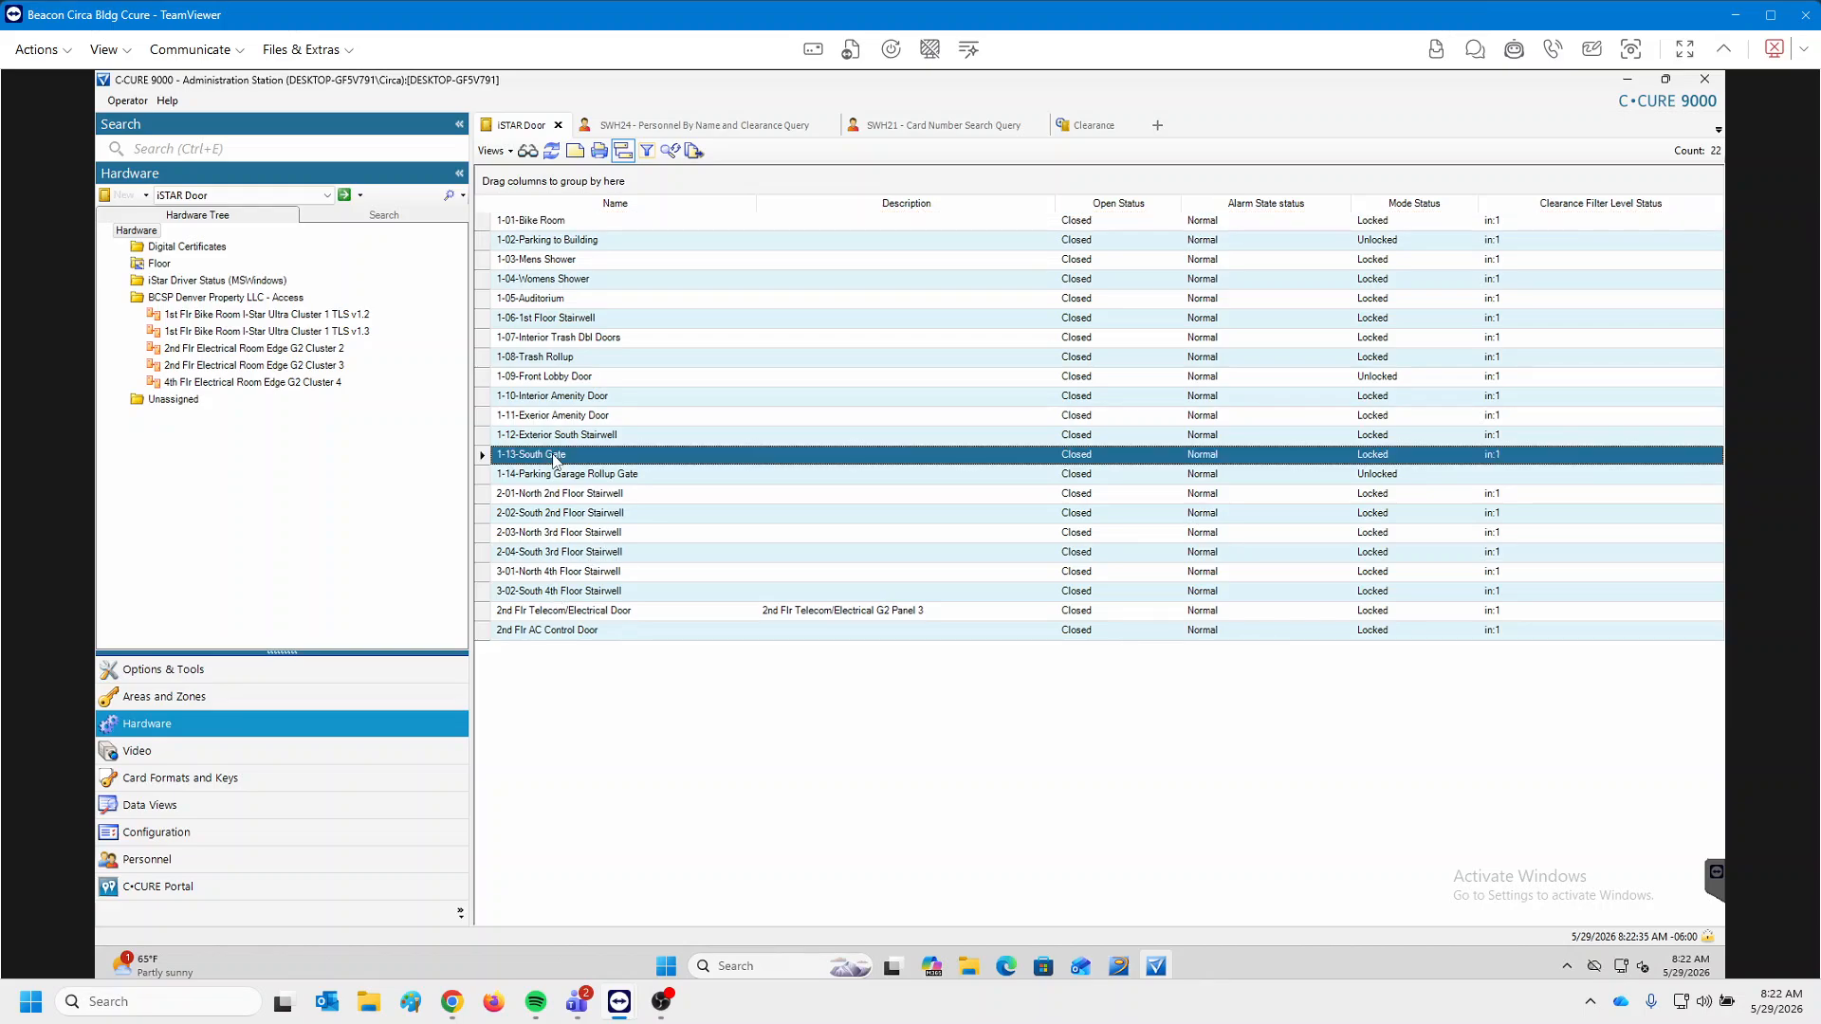
right_click(556, 457)
click(628, 595)
click(1017, 436)
click(1060, 433)
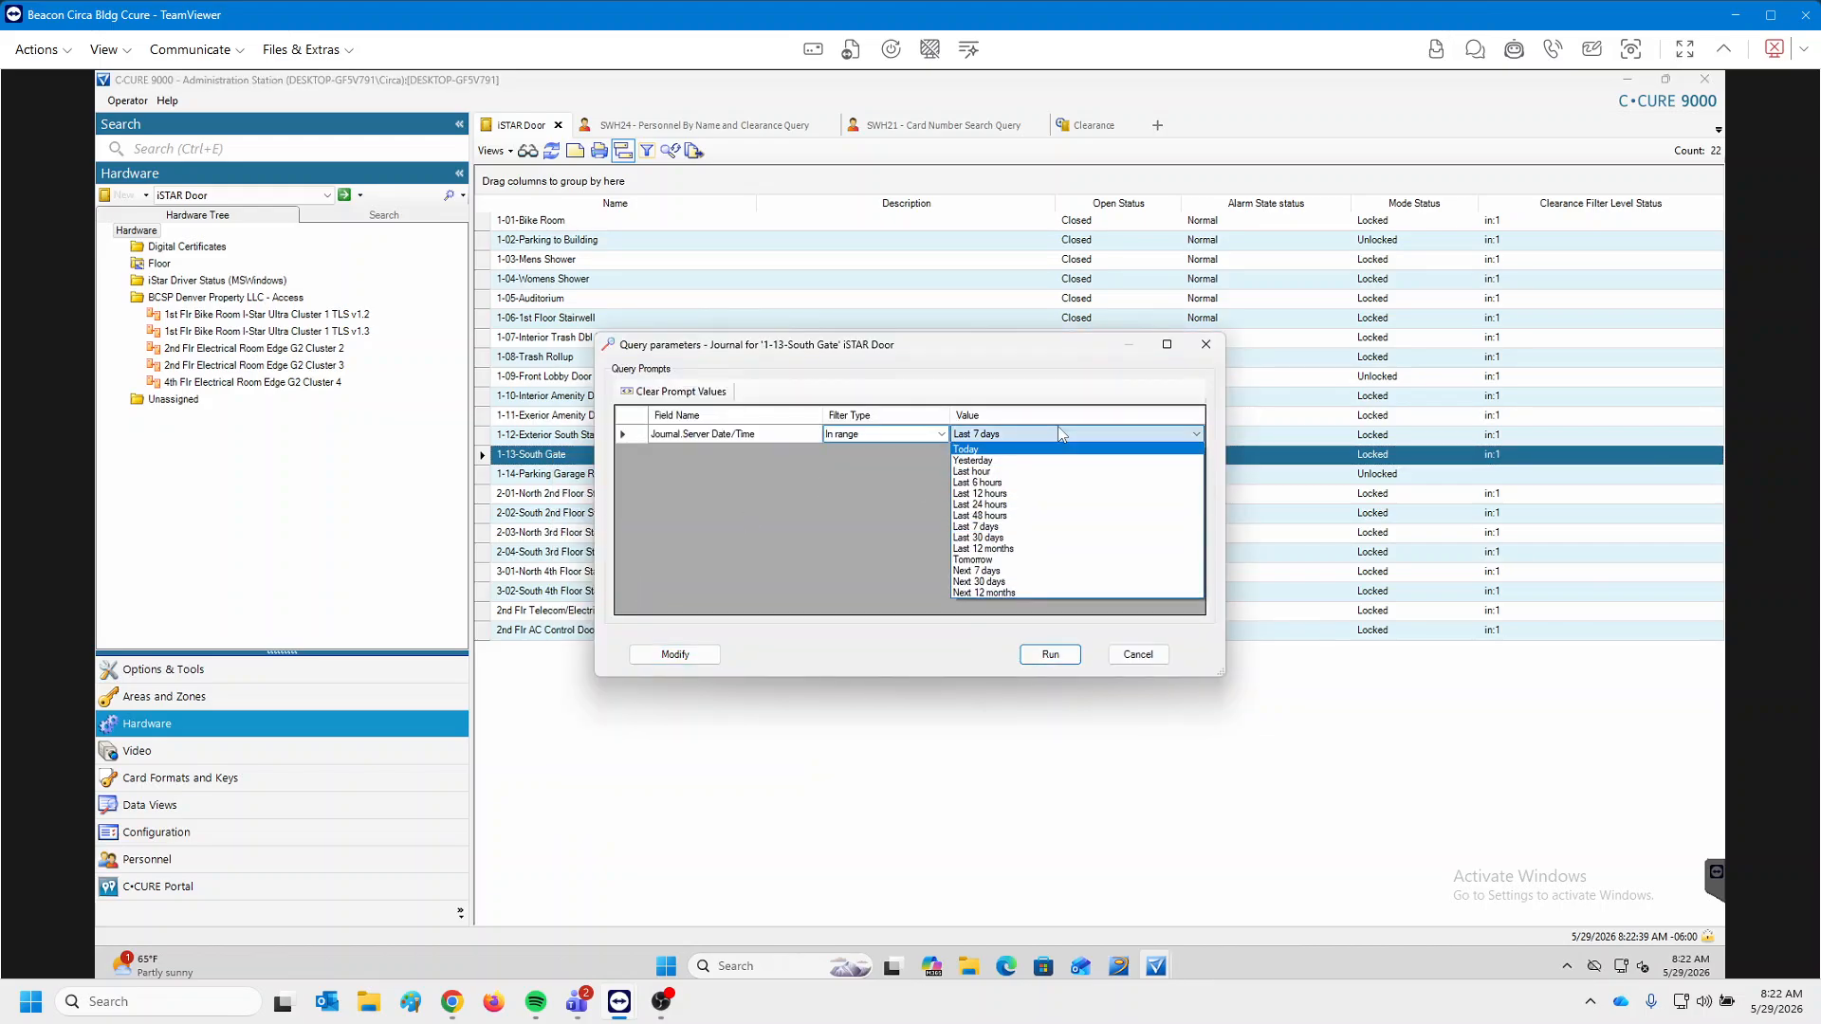
click(1062, 464)
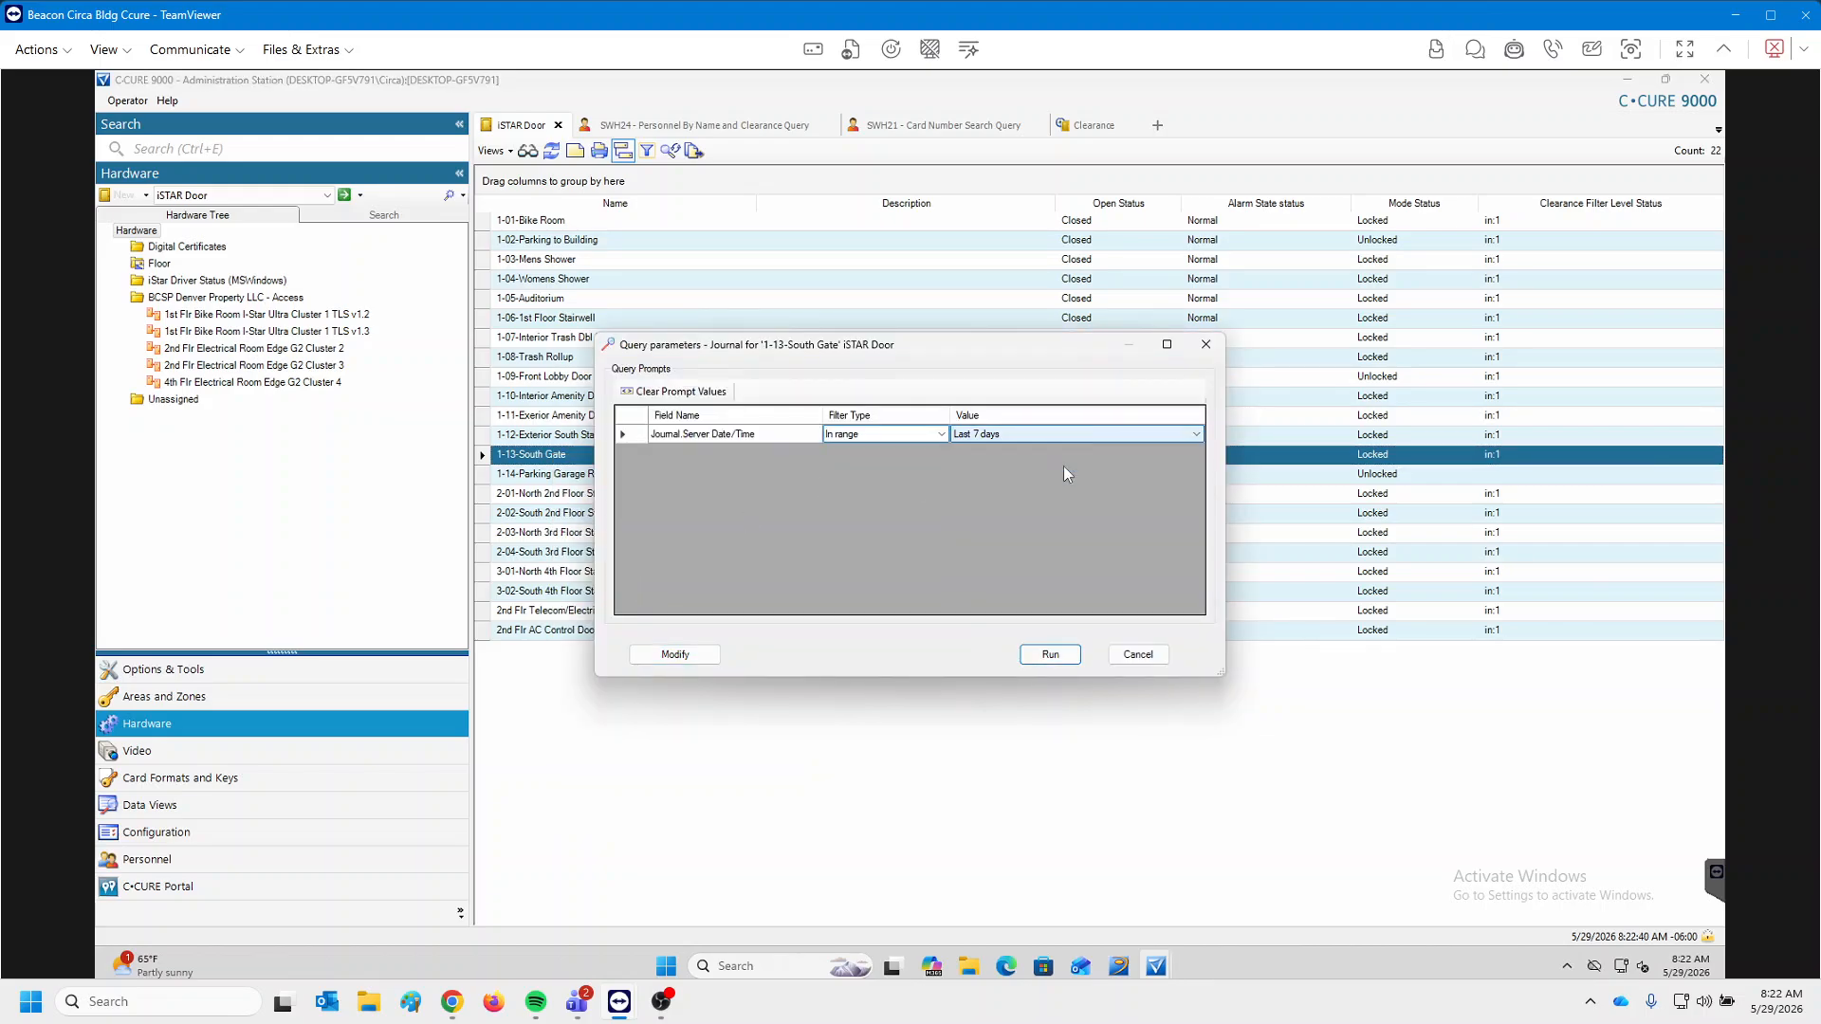
click(1206, 344)
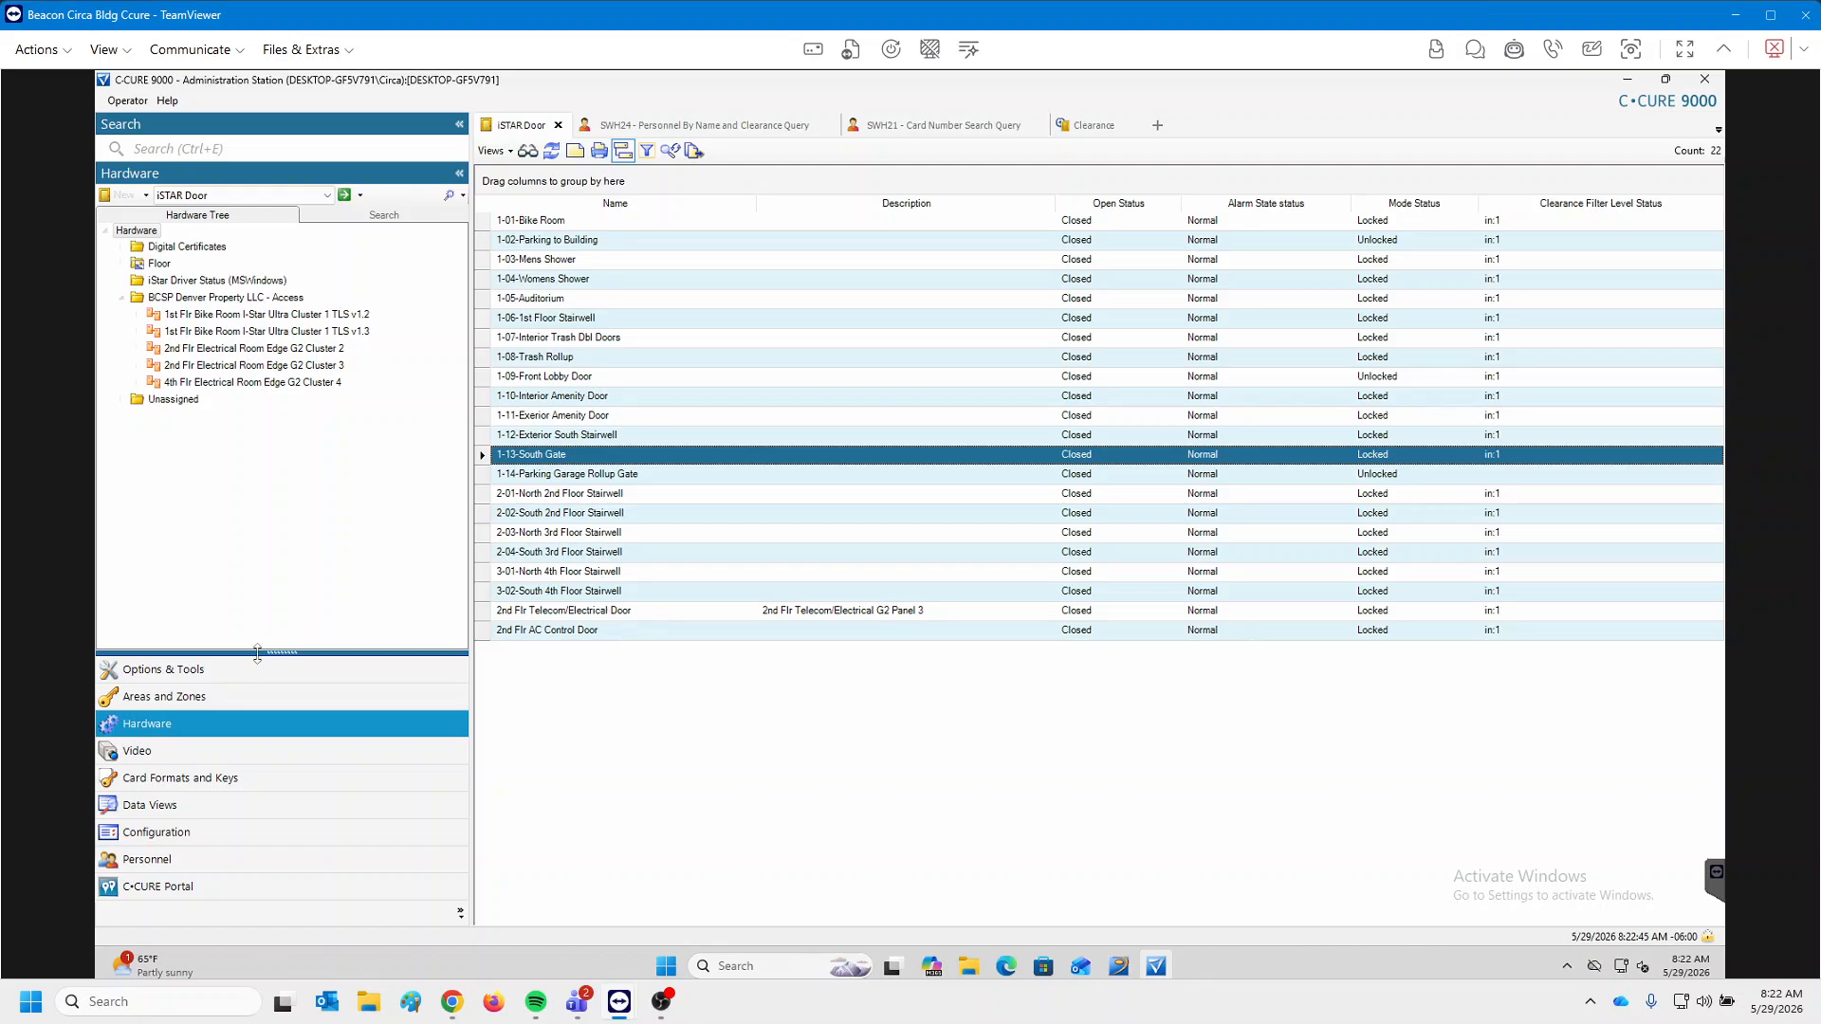
Start a default Journal query from Options & Tools and open its Objects value list for editing.
click(173, 673)
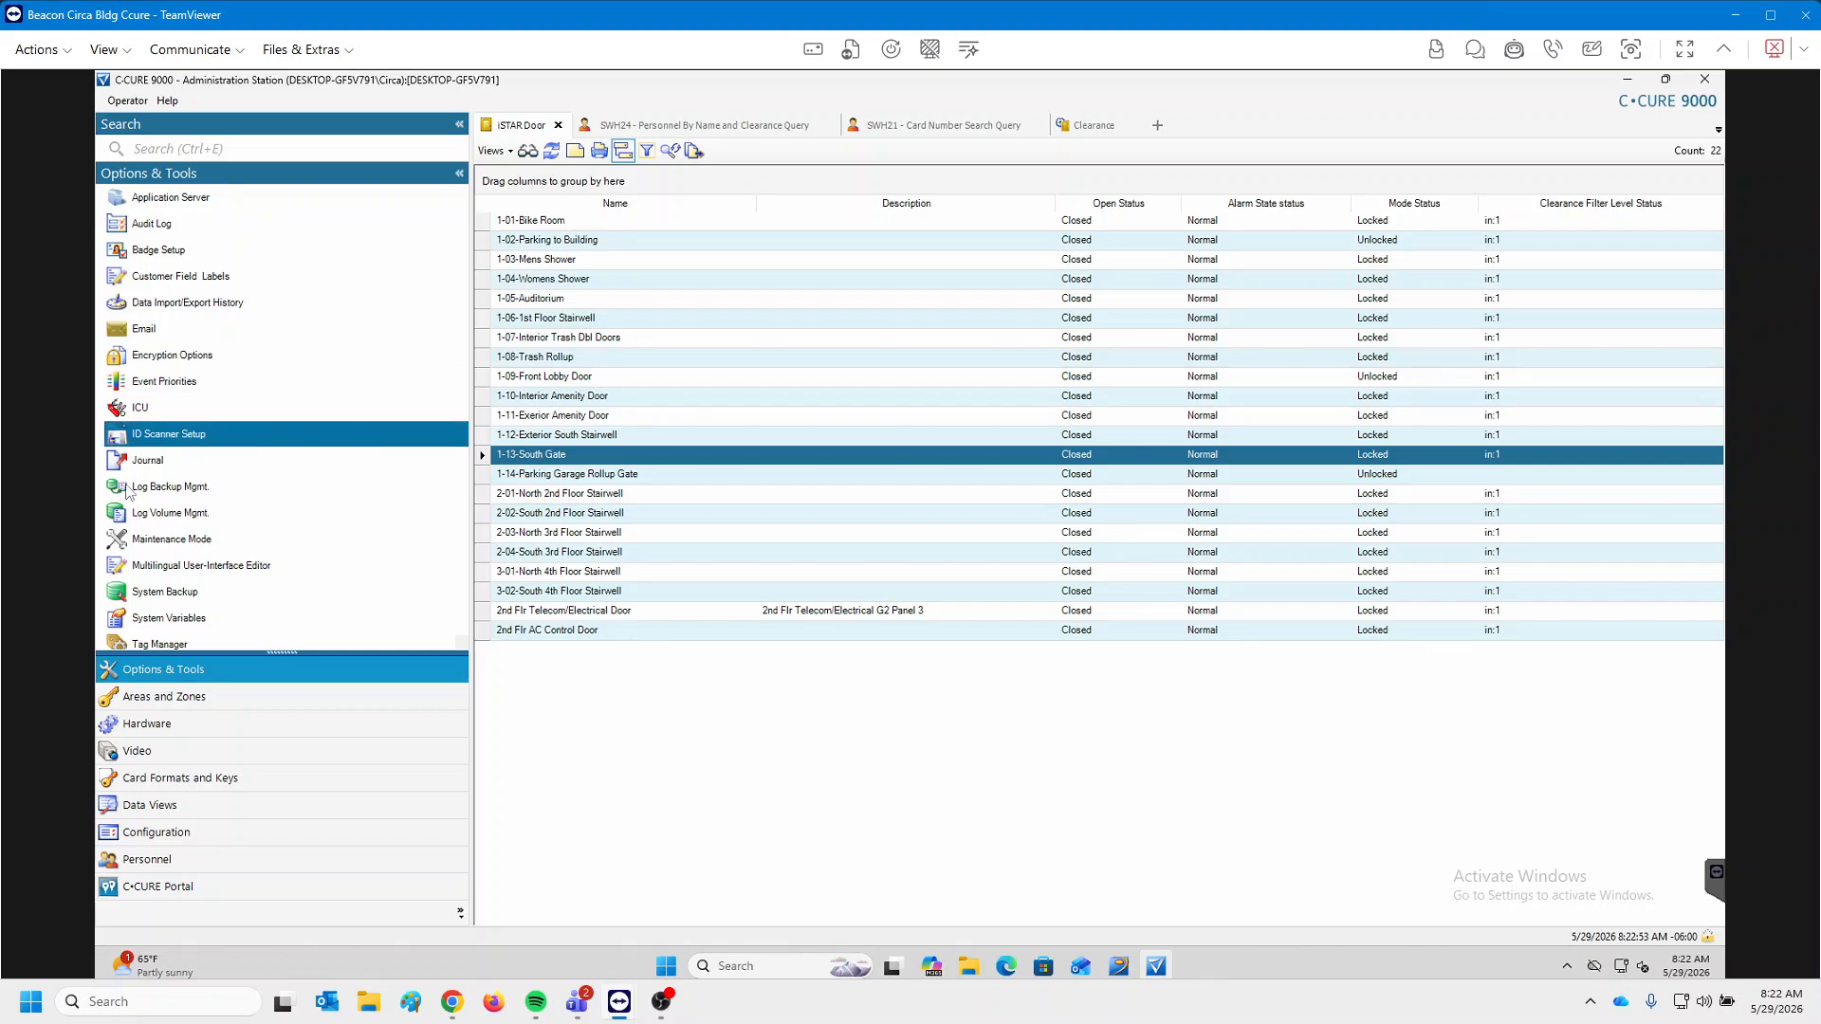
click(222, 473)
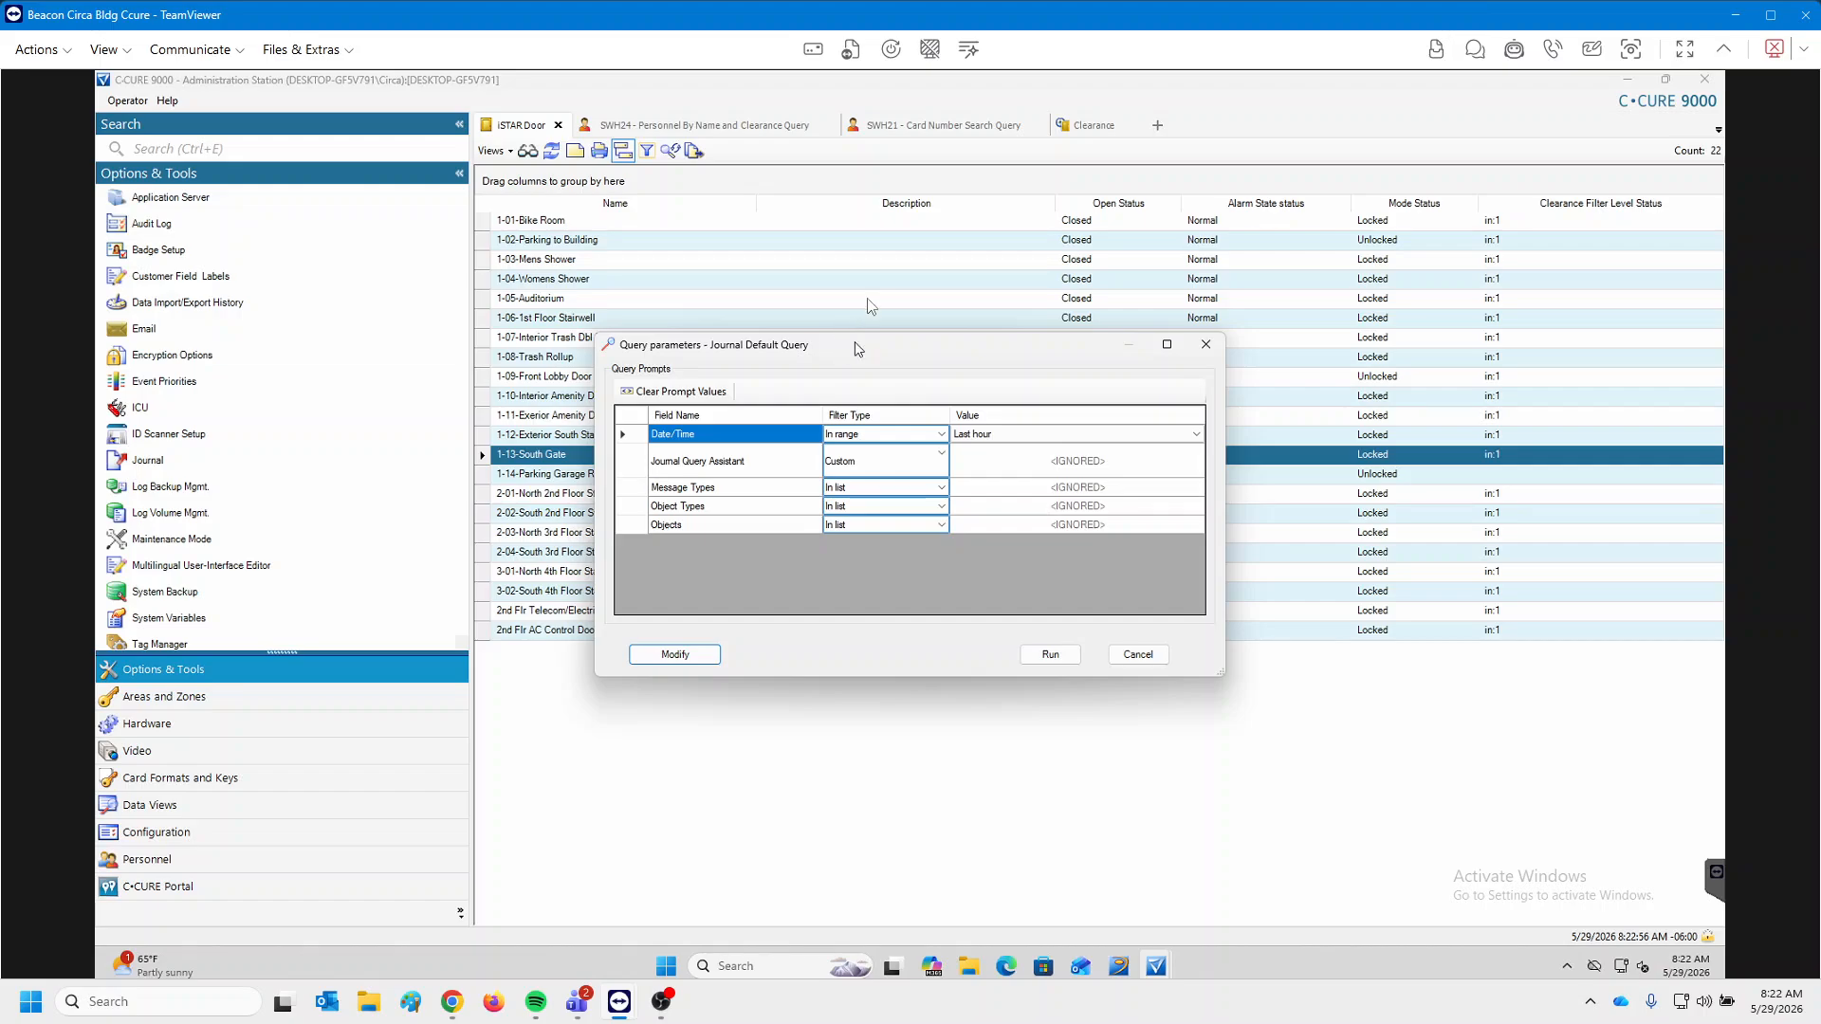
drag(855, 343, 877, 247)
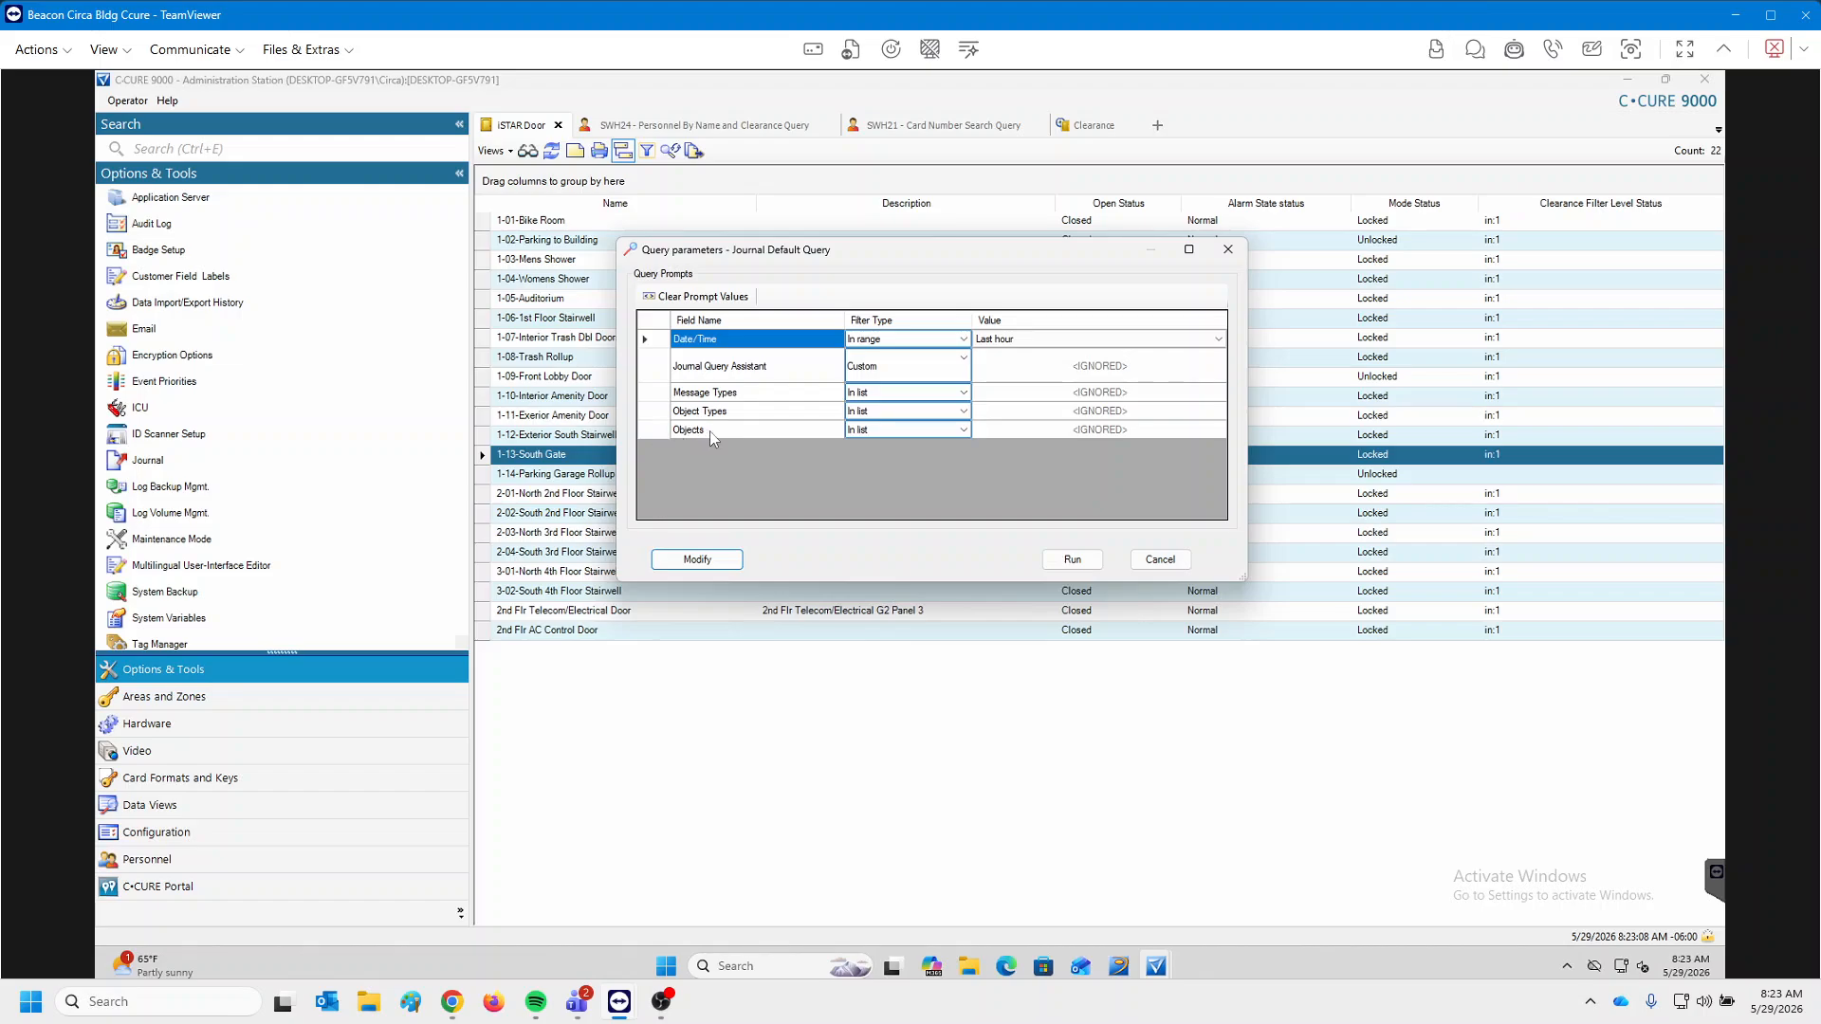
click(1097, 431)
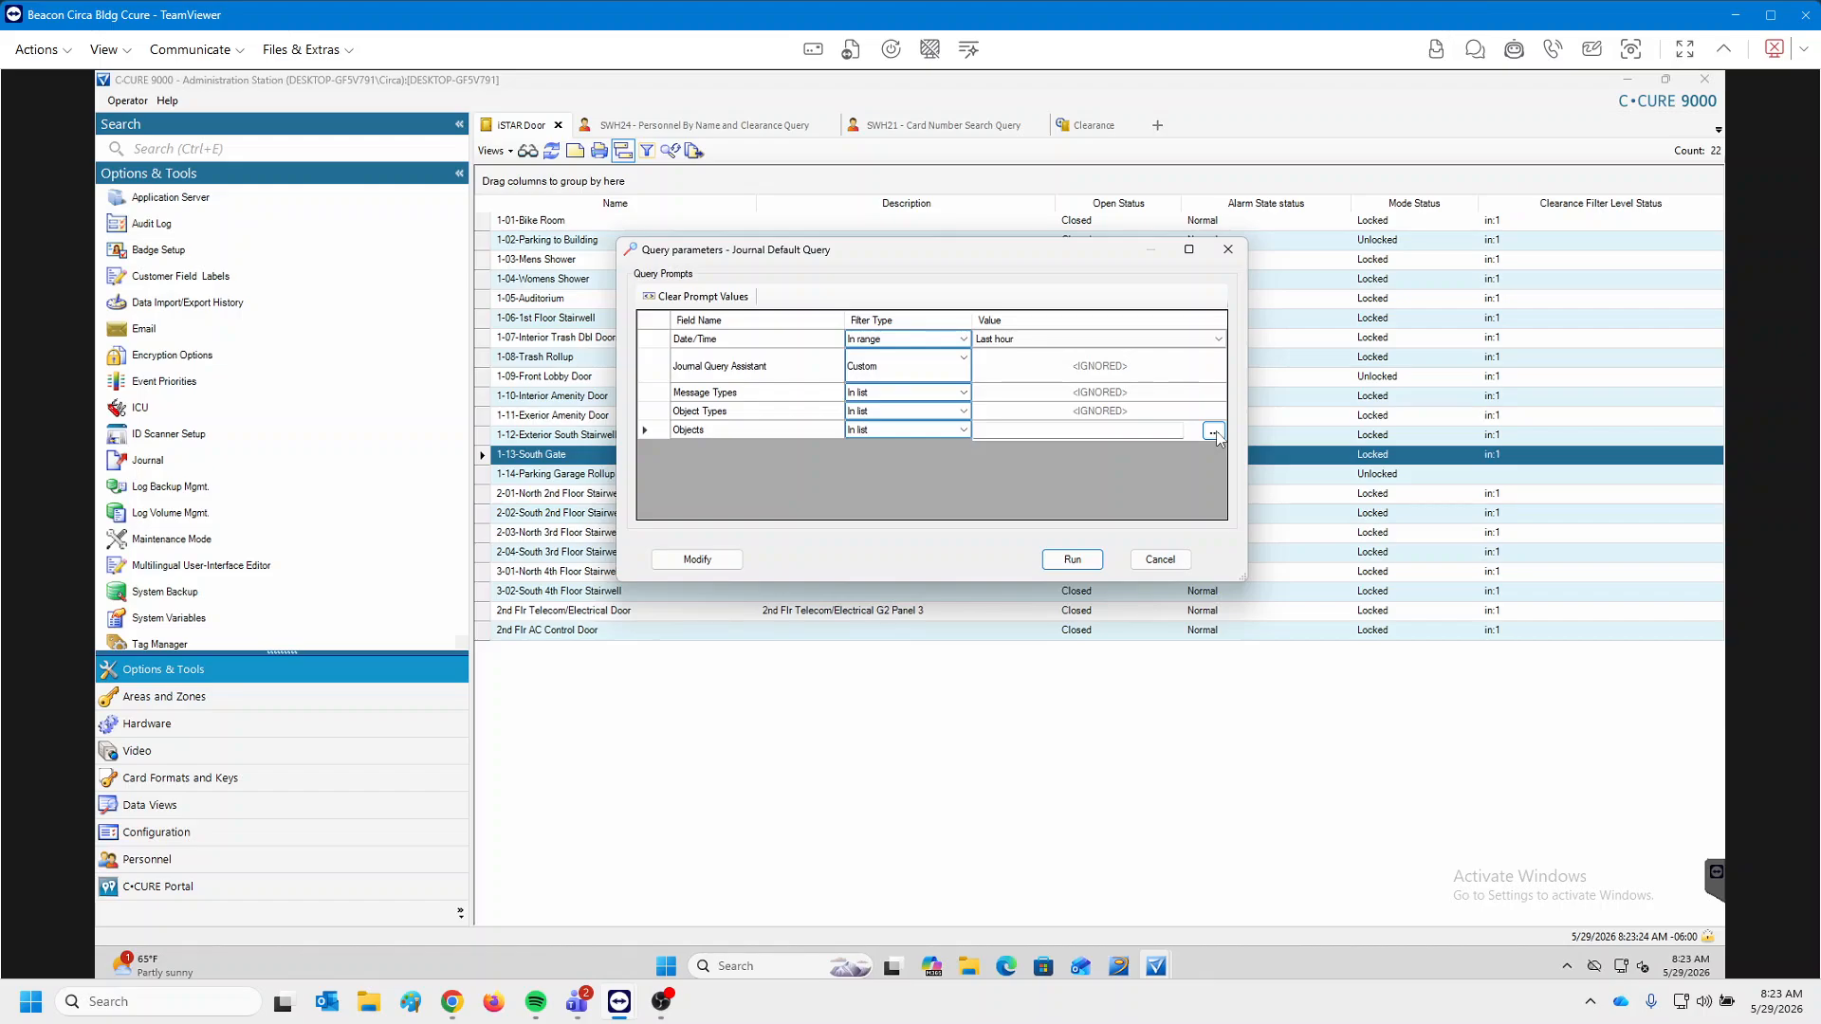
click(1214, 433)
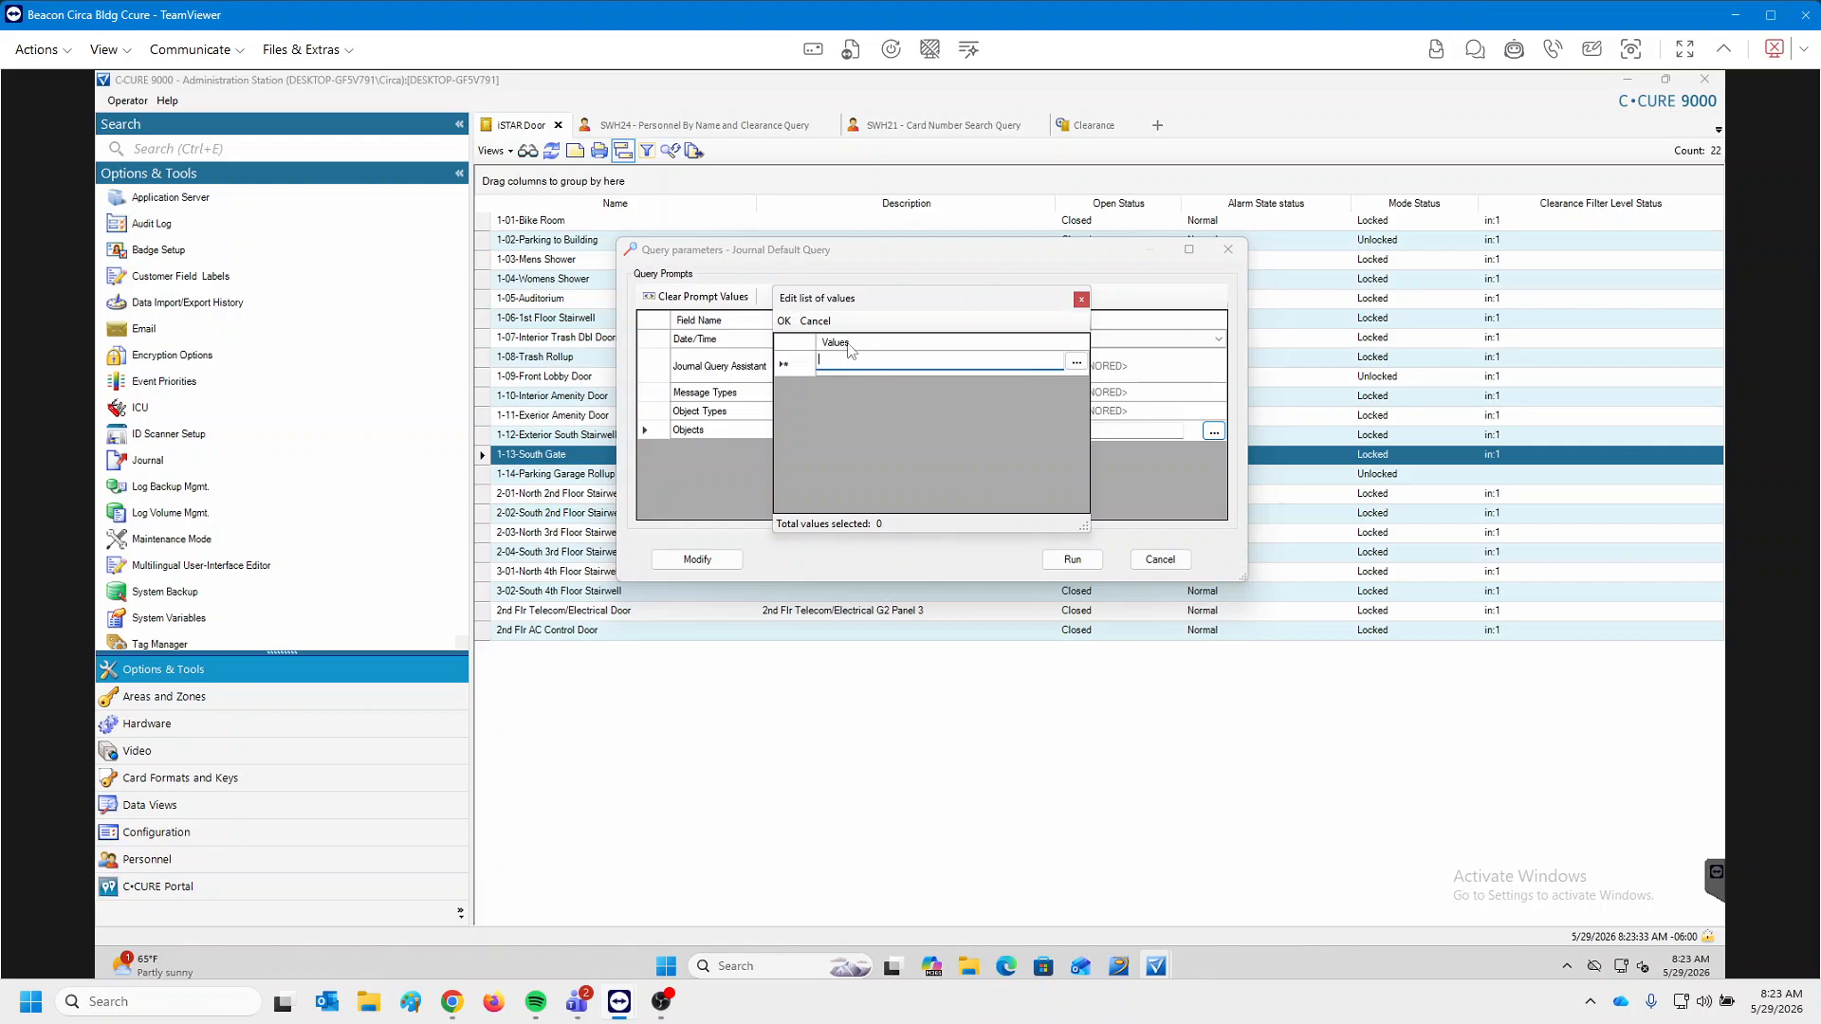
Browse for objects and choose iSTAR Door as the object type.
click(1076, 363)
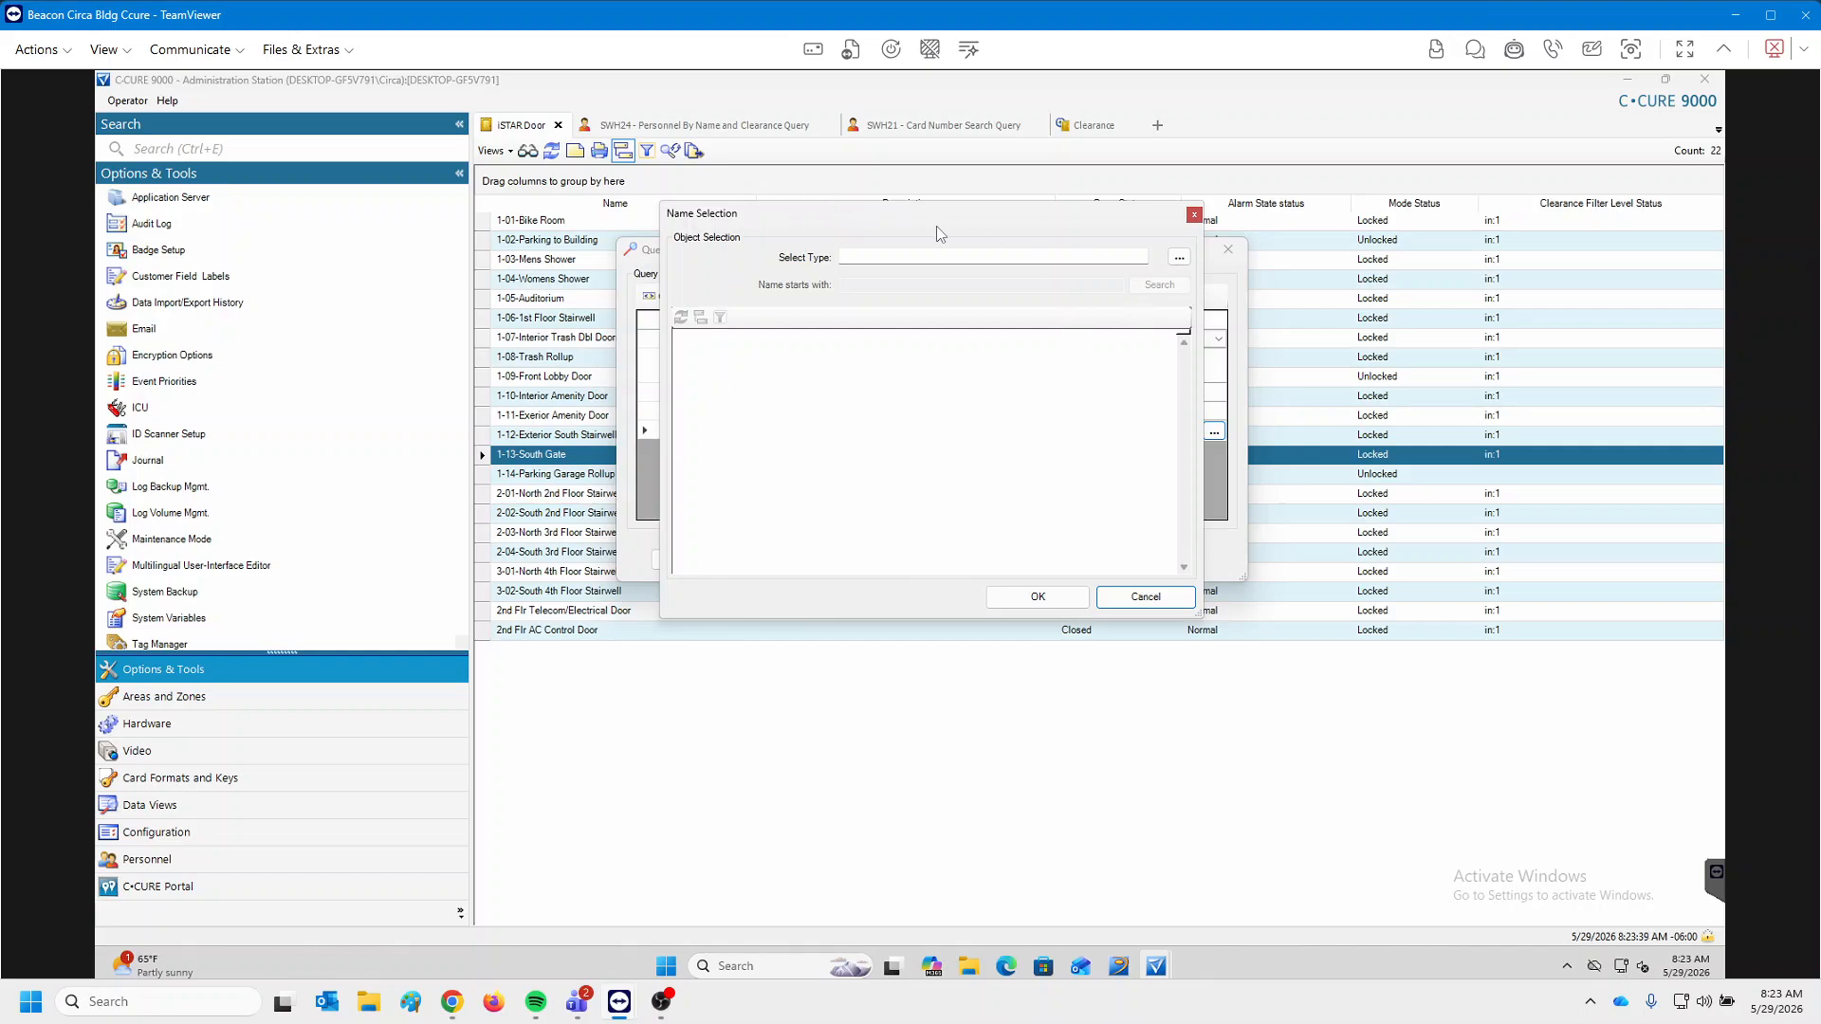
click(1179, 260)
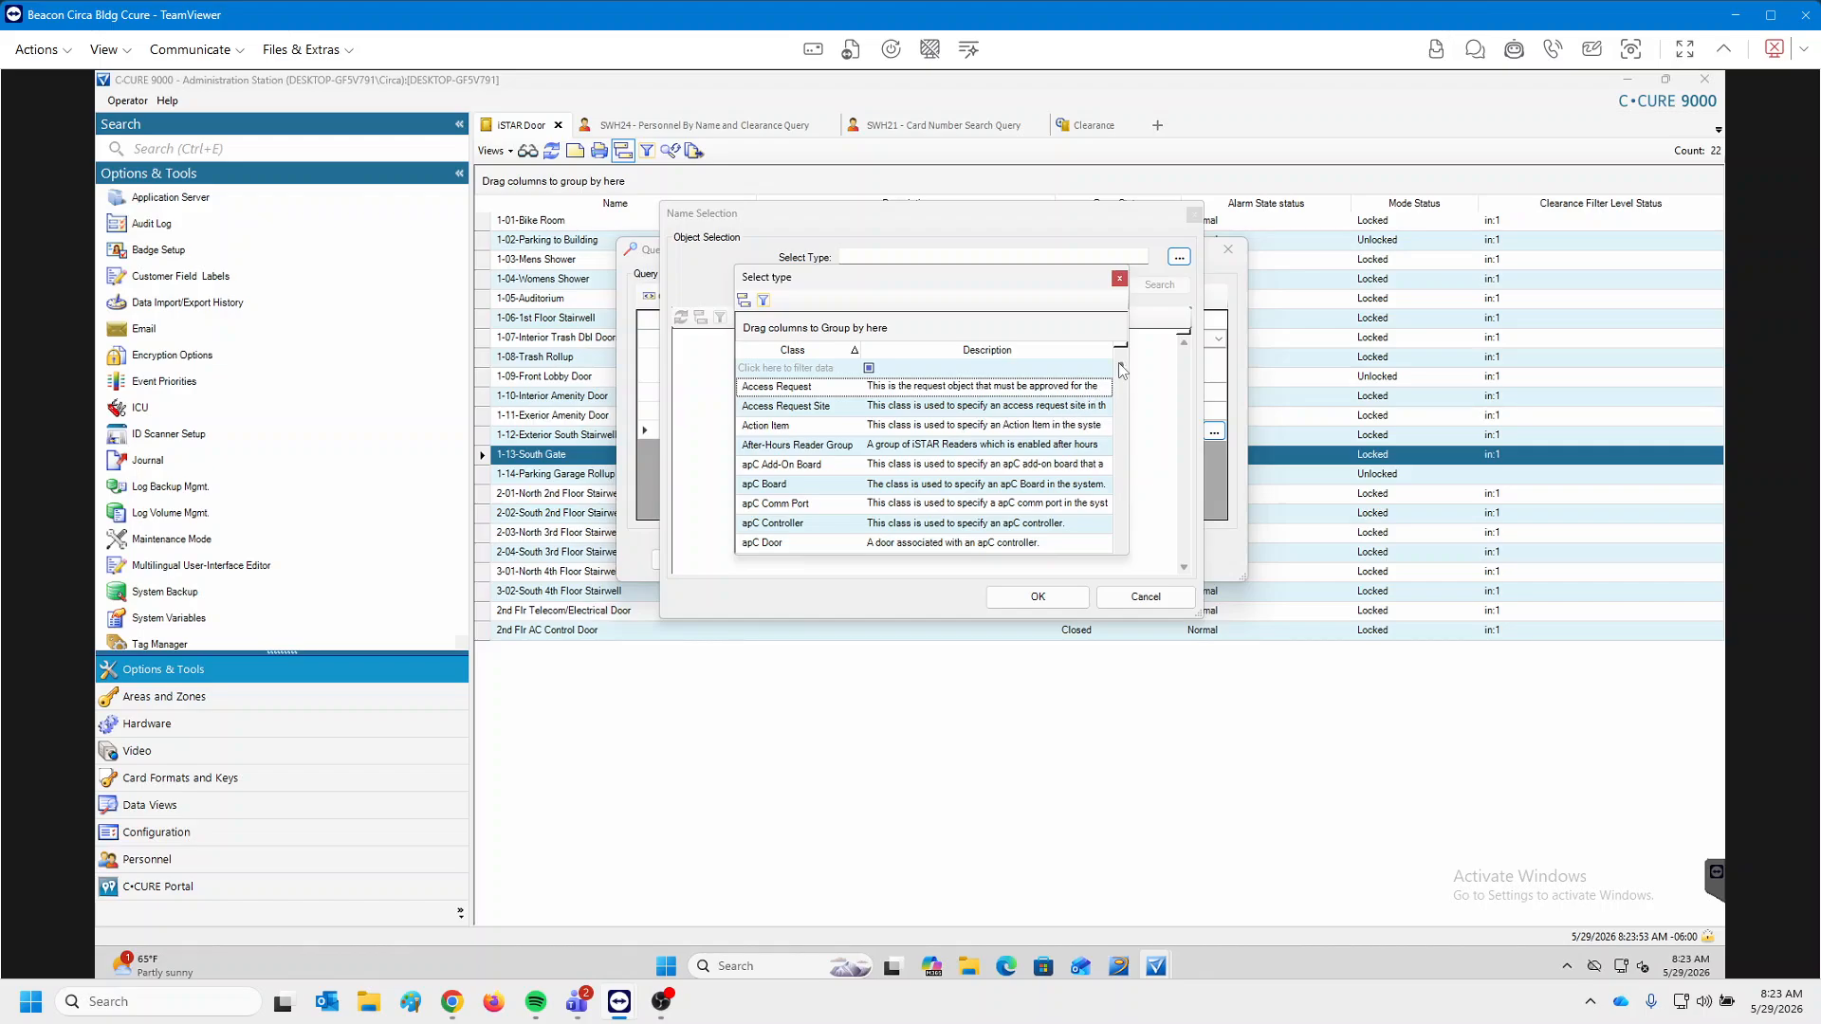
click(784, 370)
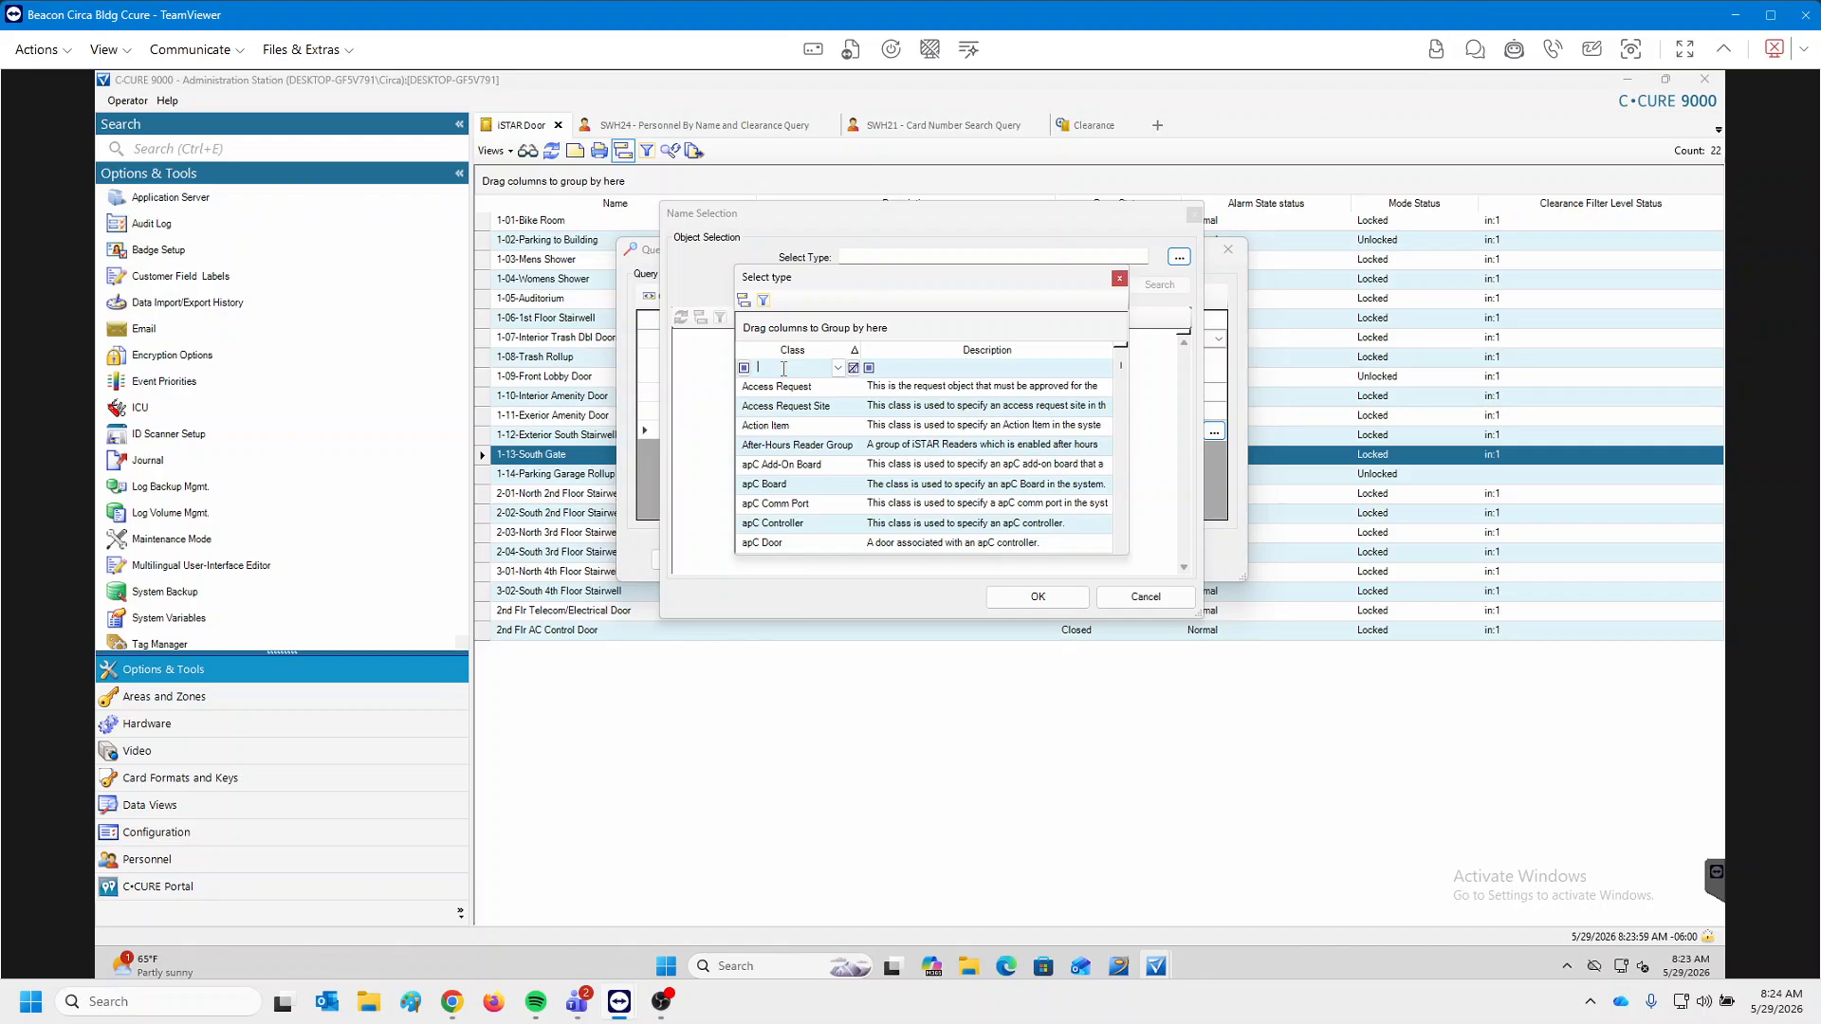
text(istar)
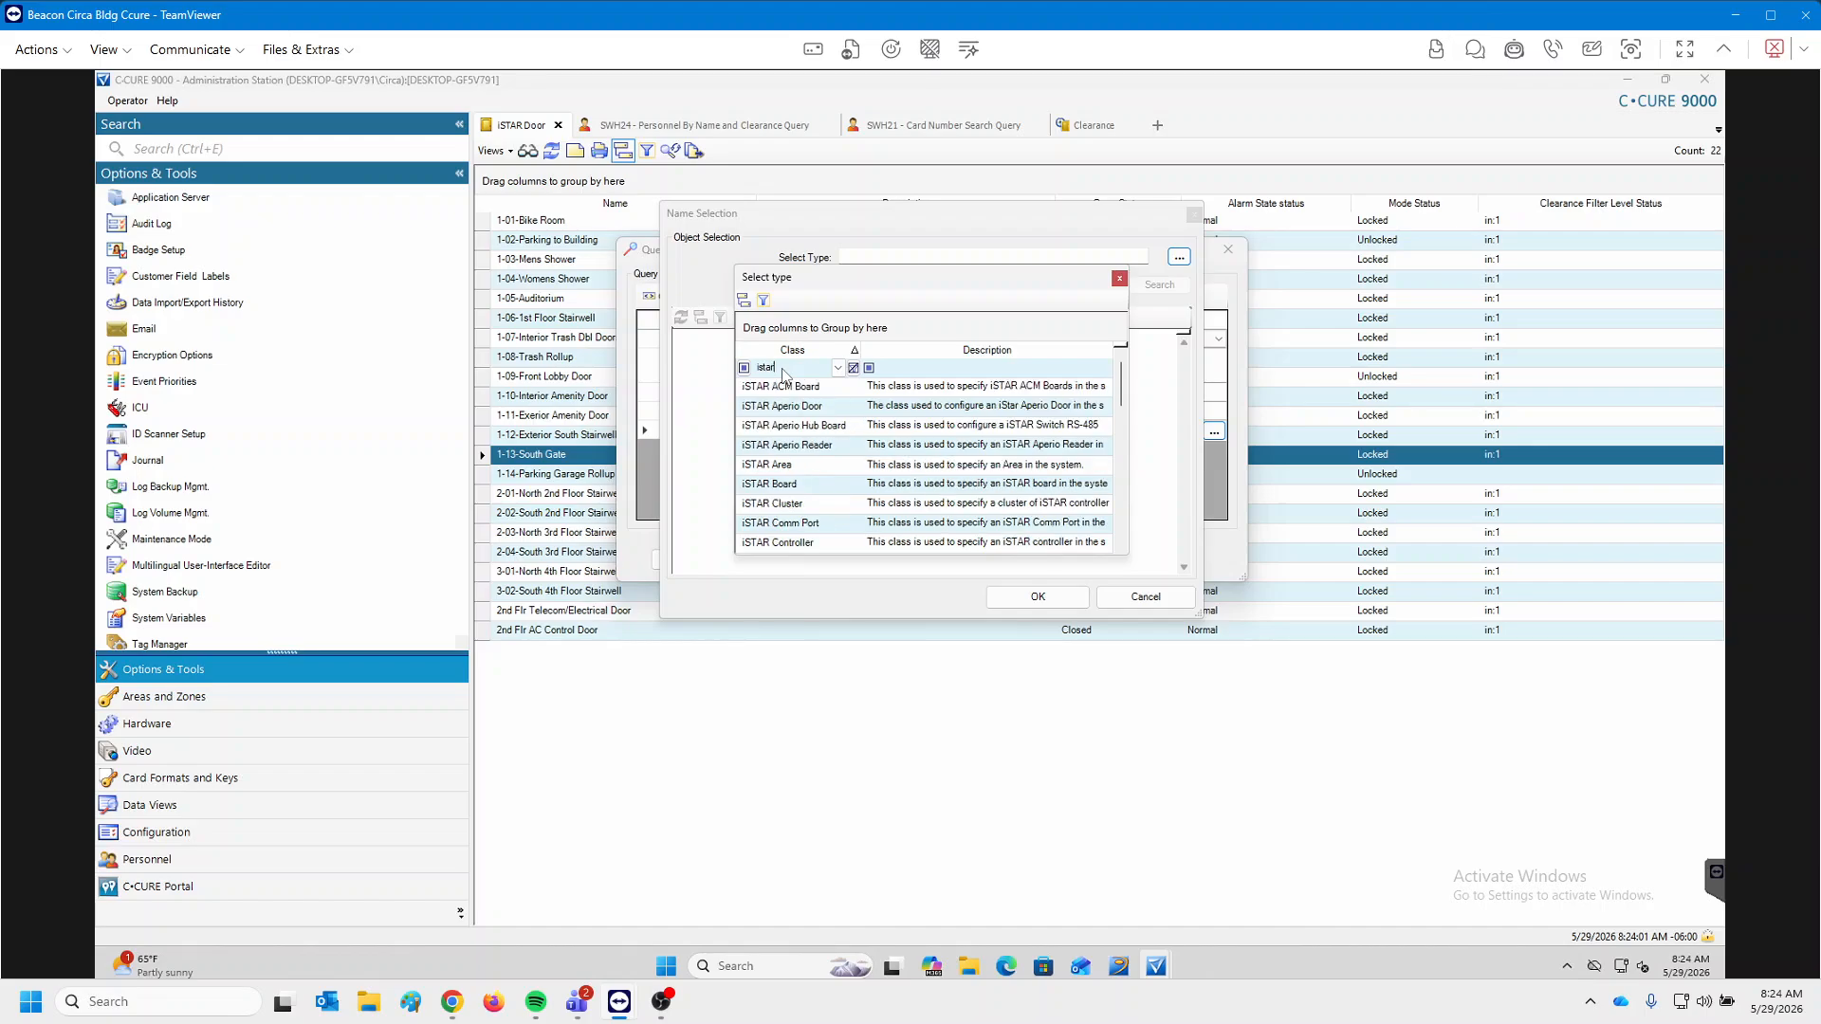
text( do)
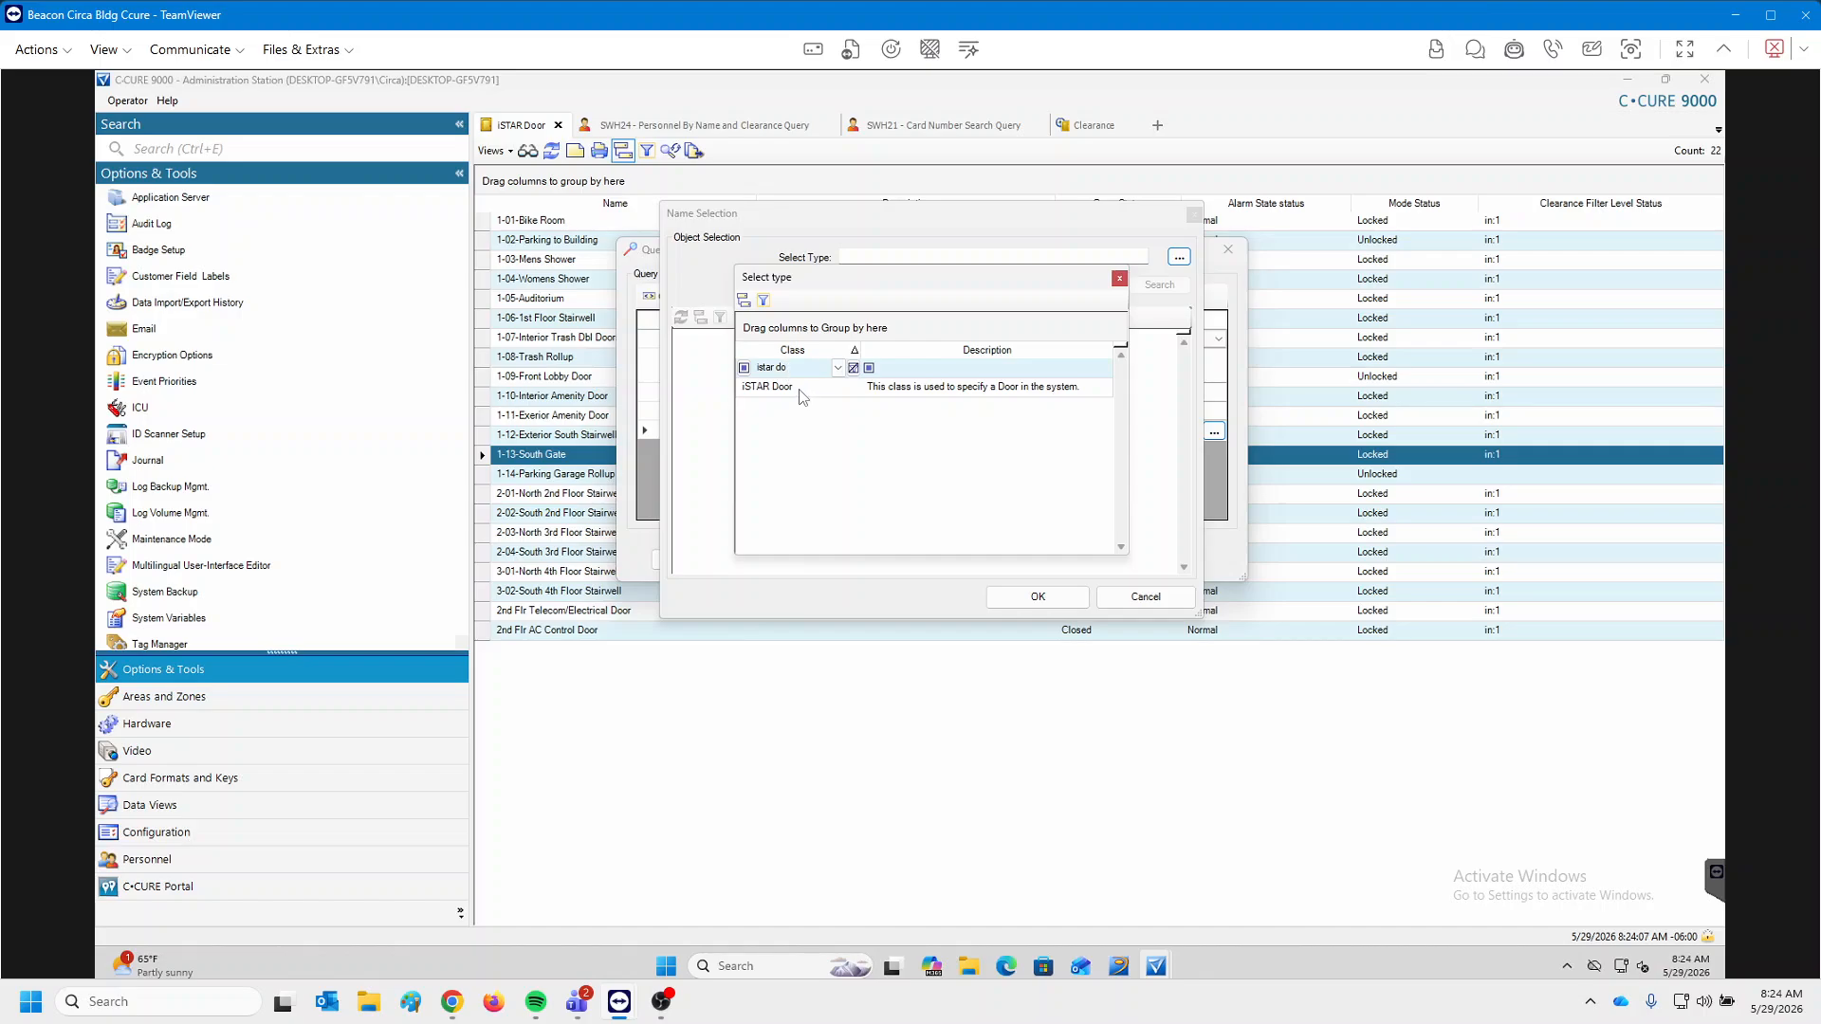
double_click(800, 394)
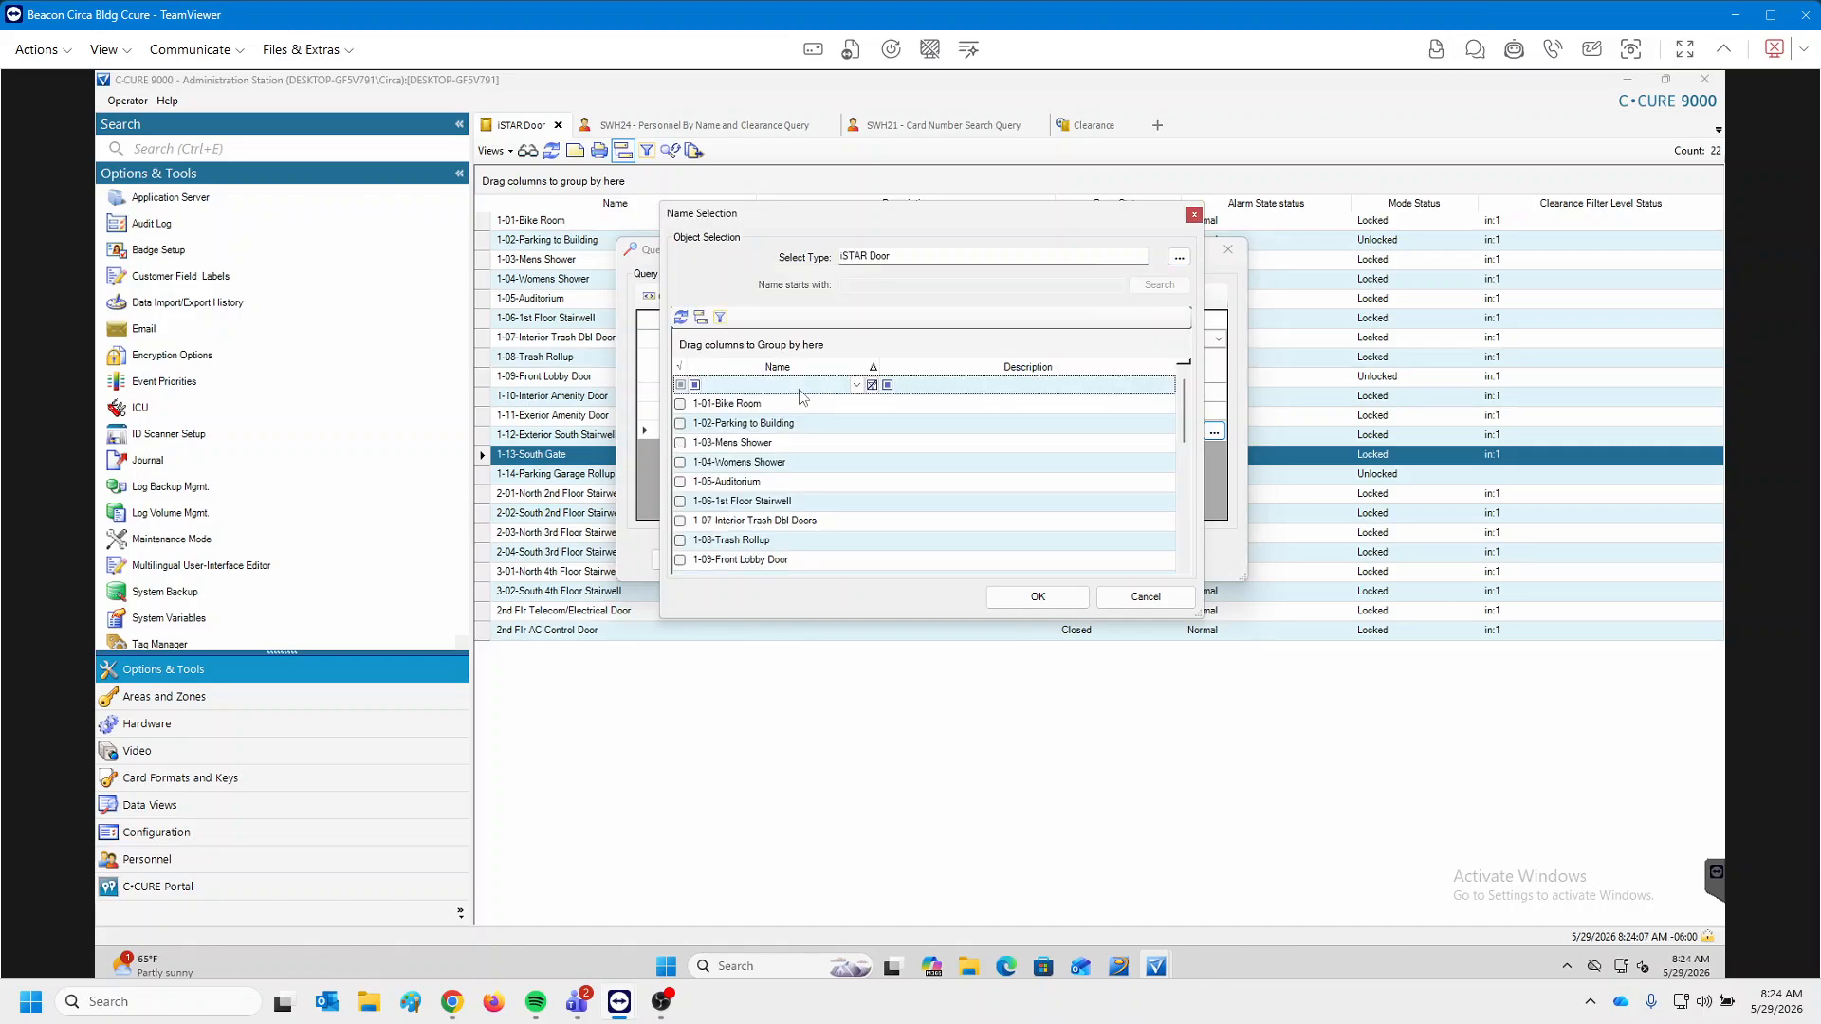
Select the six stairwell doors, 2-01 through 2-04 plus 3-01-North and 3-02-South, and confirm.
scroll(801, 490, down, 4)
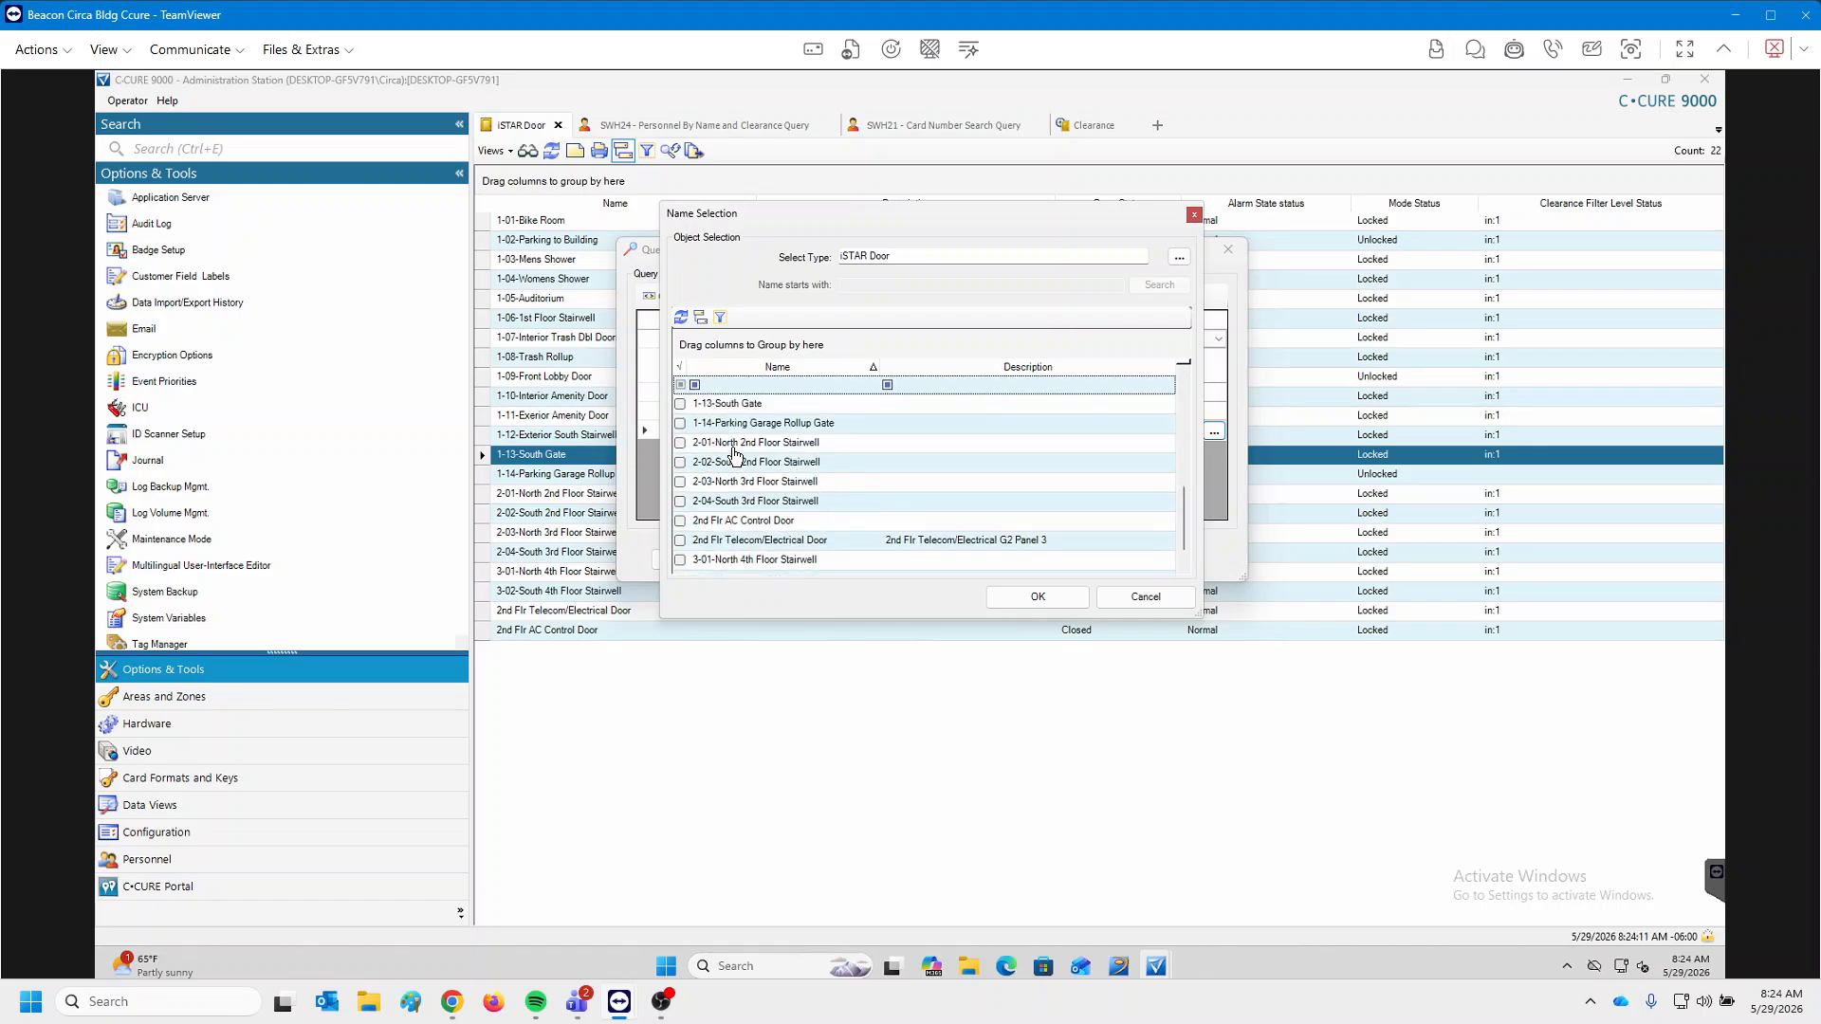
drag(744, 443, 766, 508)
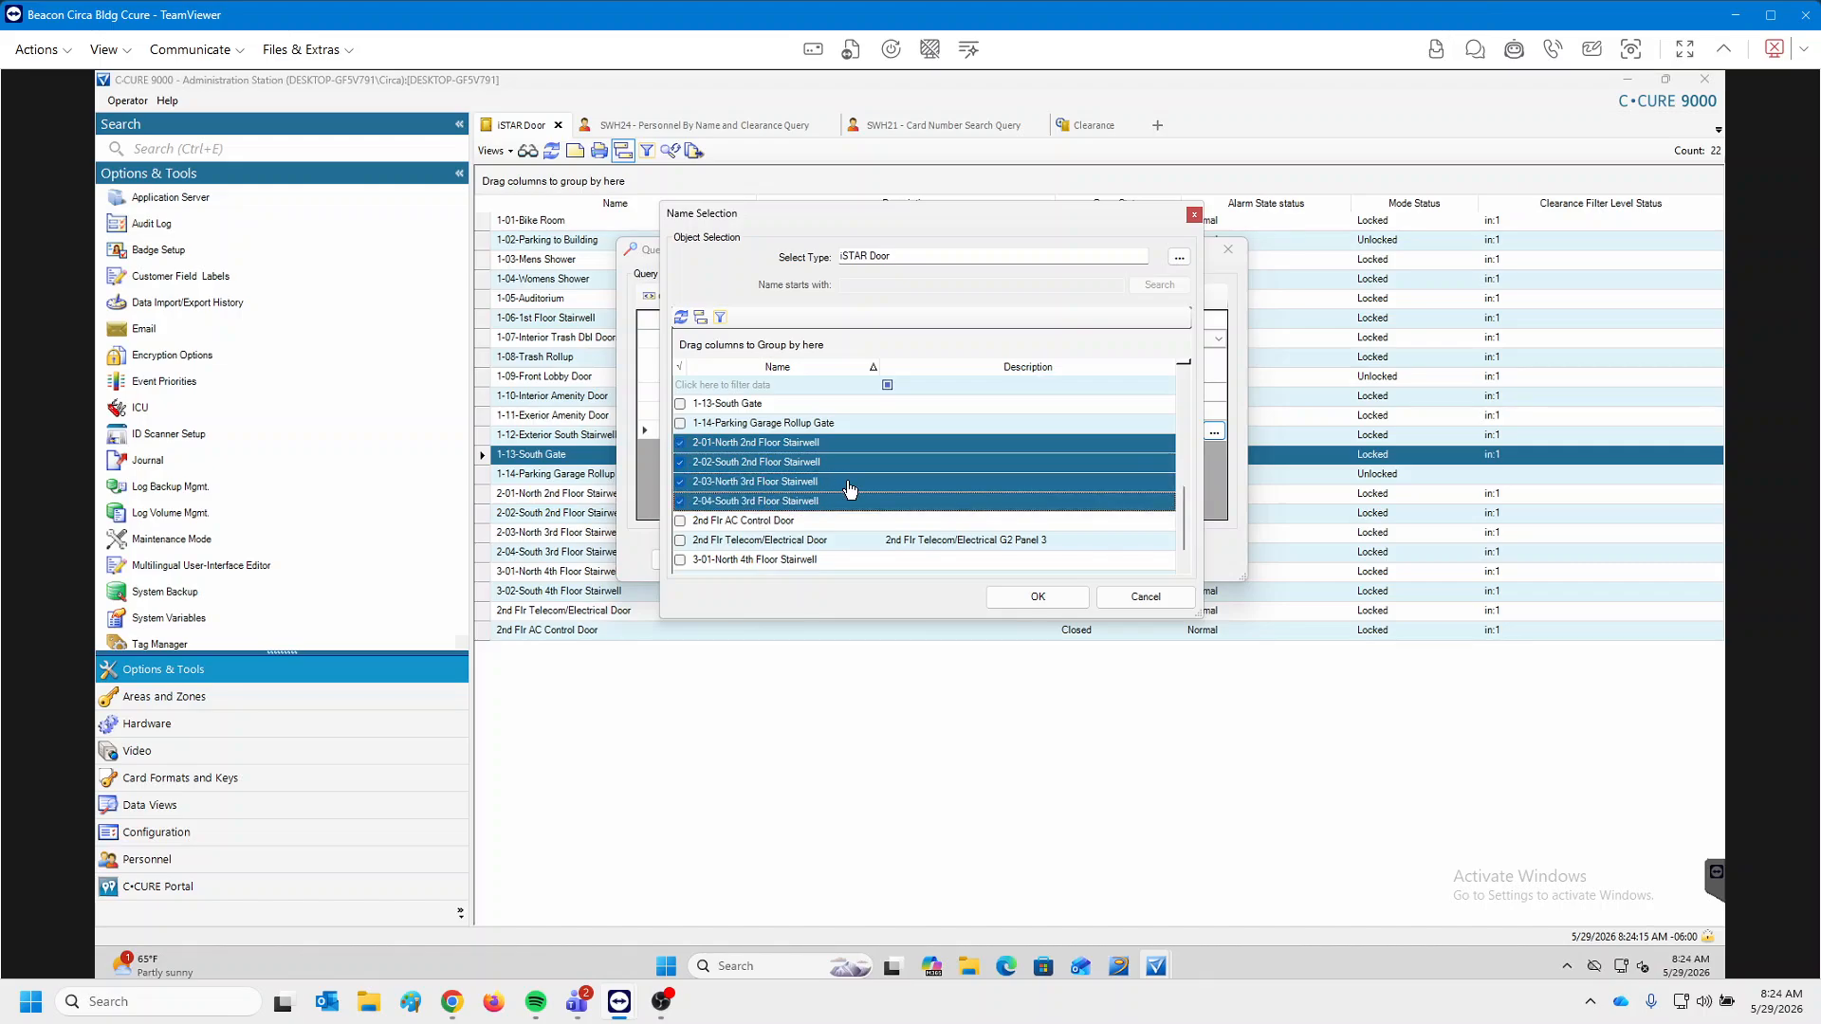
scroll(815, 490, down, 1)
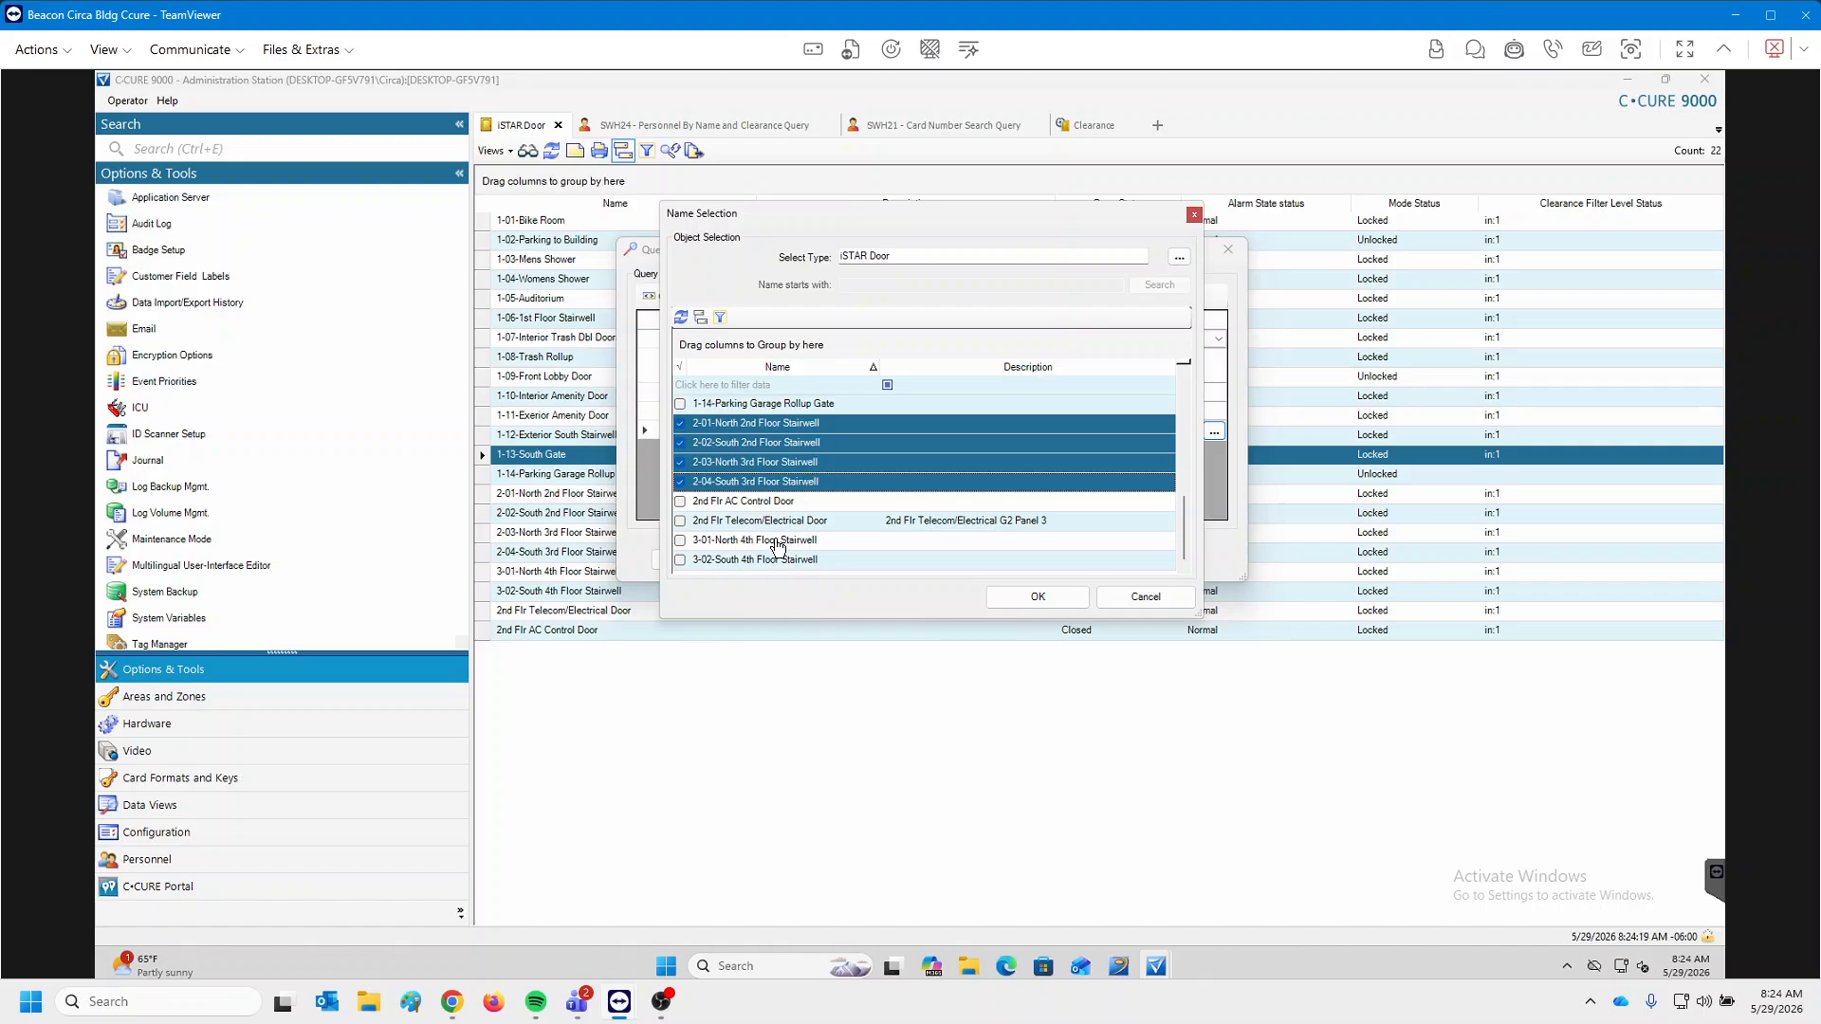
click(680, 540)
click(680, 559)
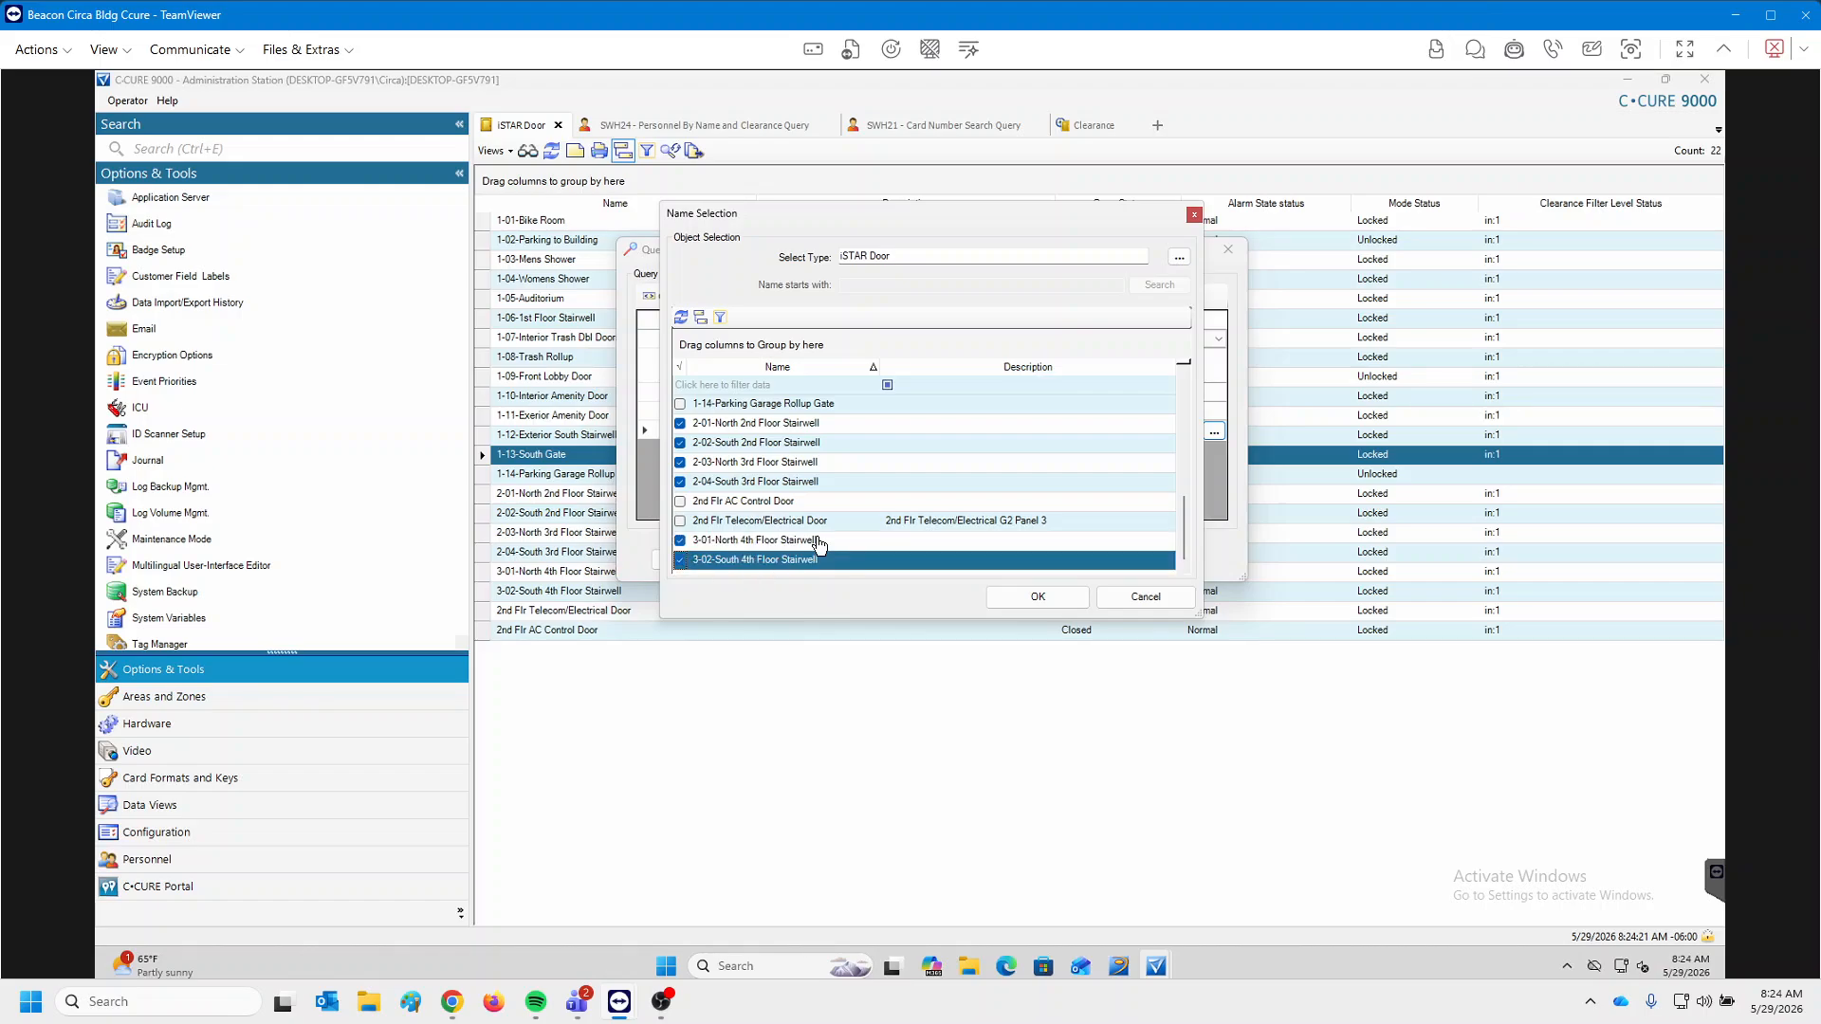
click(1035, 597)
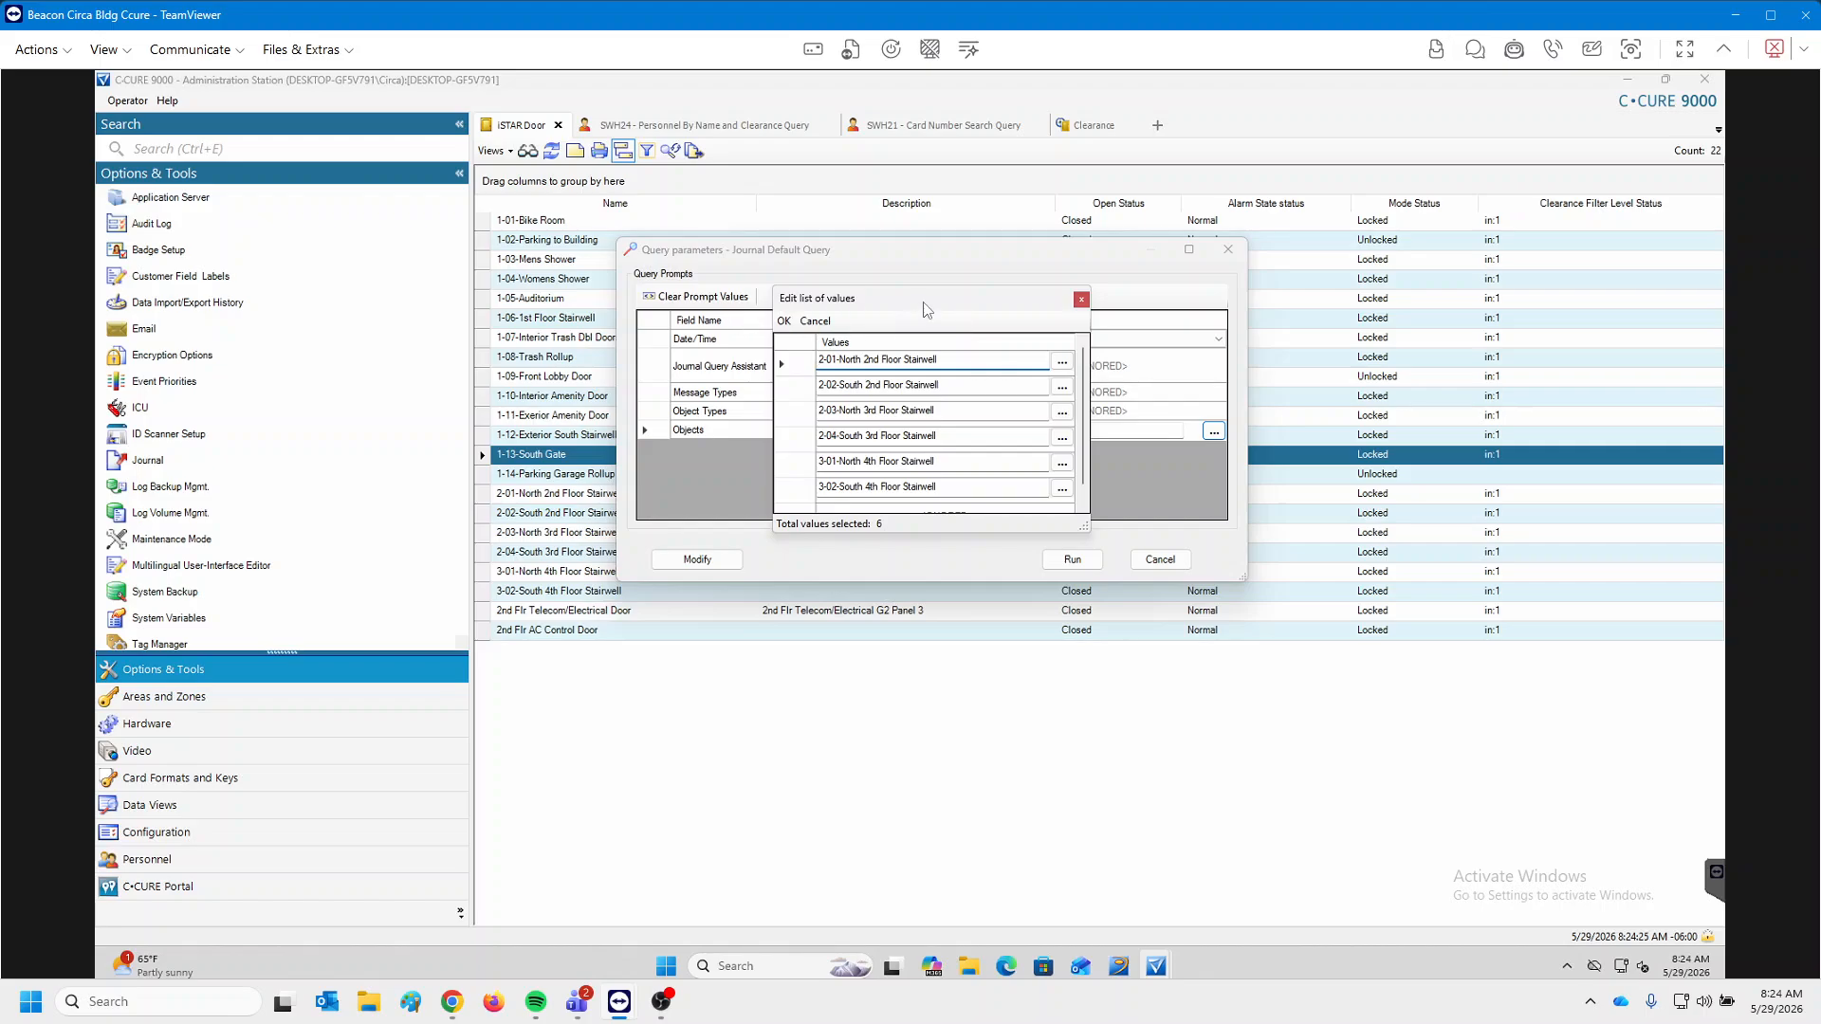
Accept the six stairwell doors, set the date range to Last 30 days, and run the query.
click(786, 322)
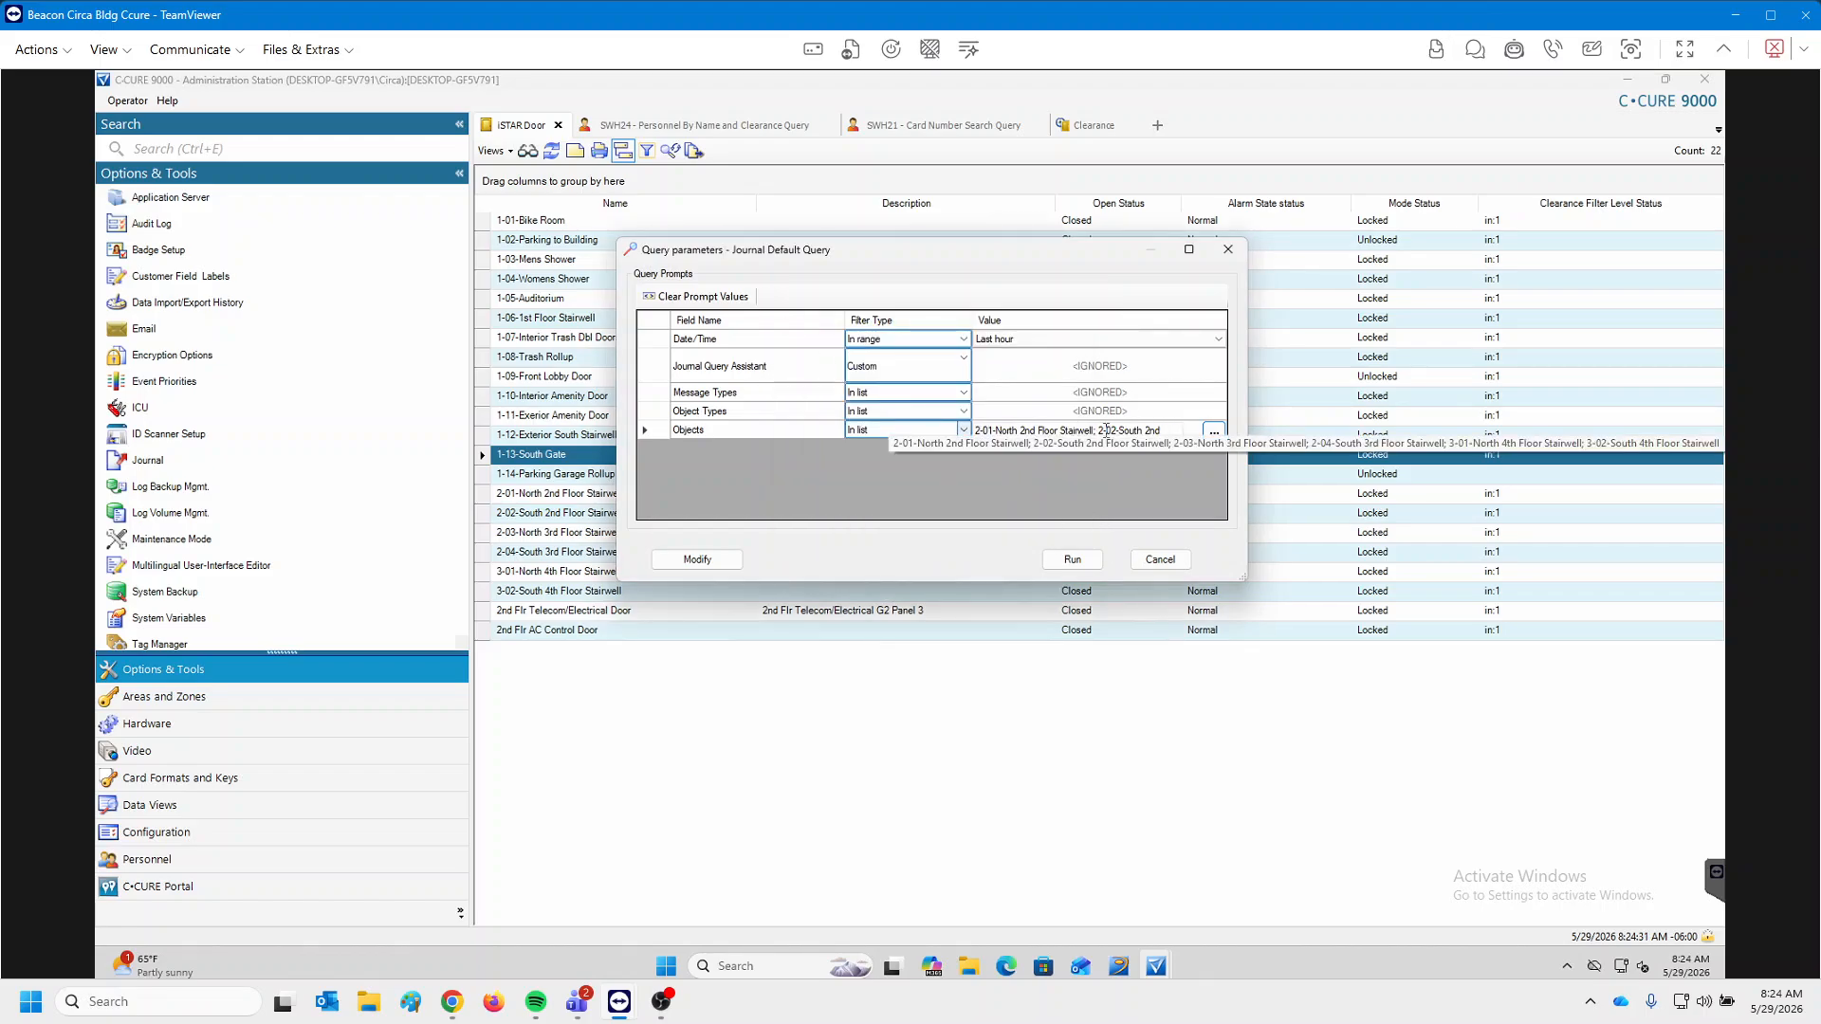
click(998, 341)
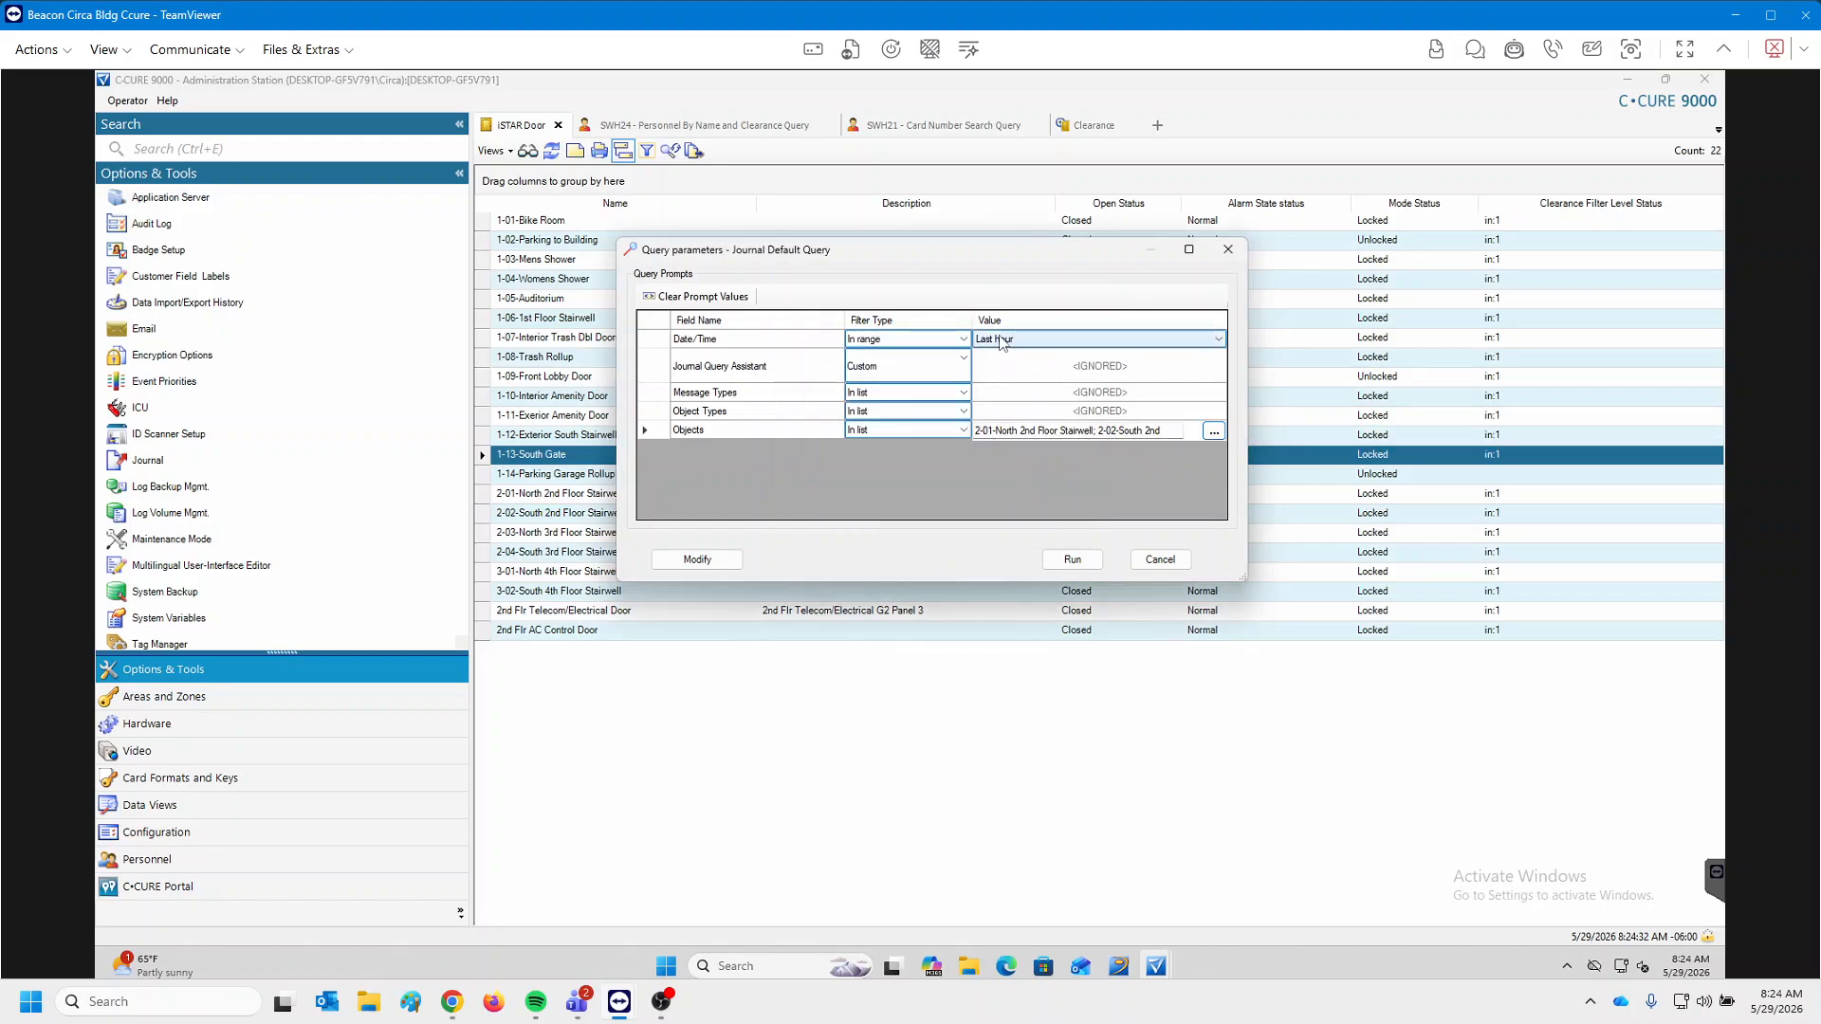
click(1219, 341)
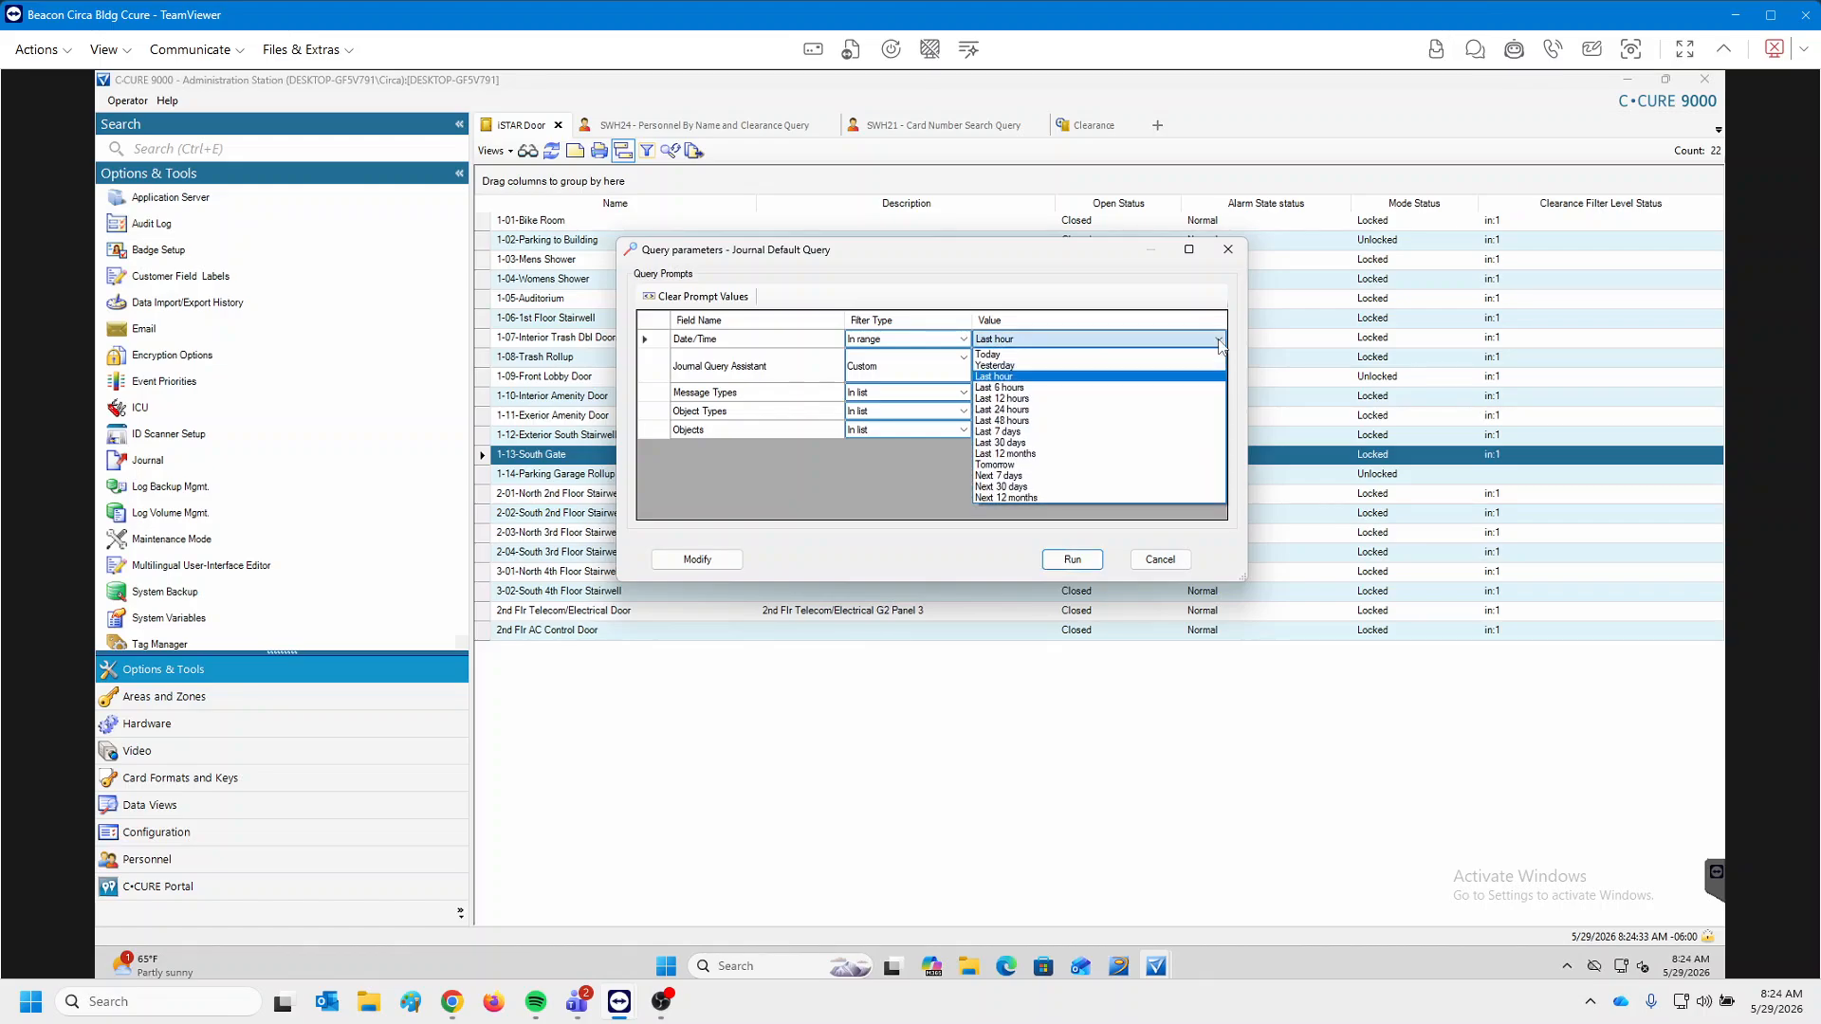
click(1032, 443)
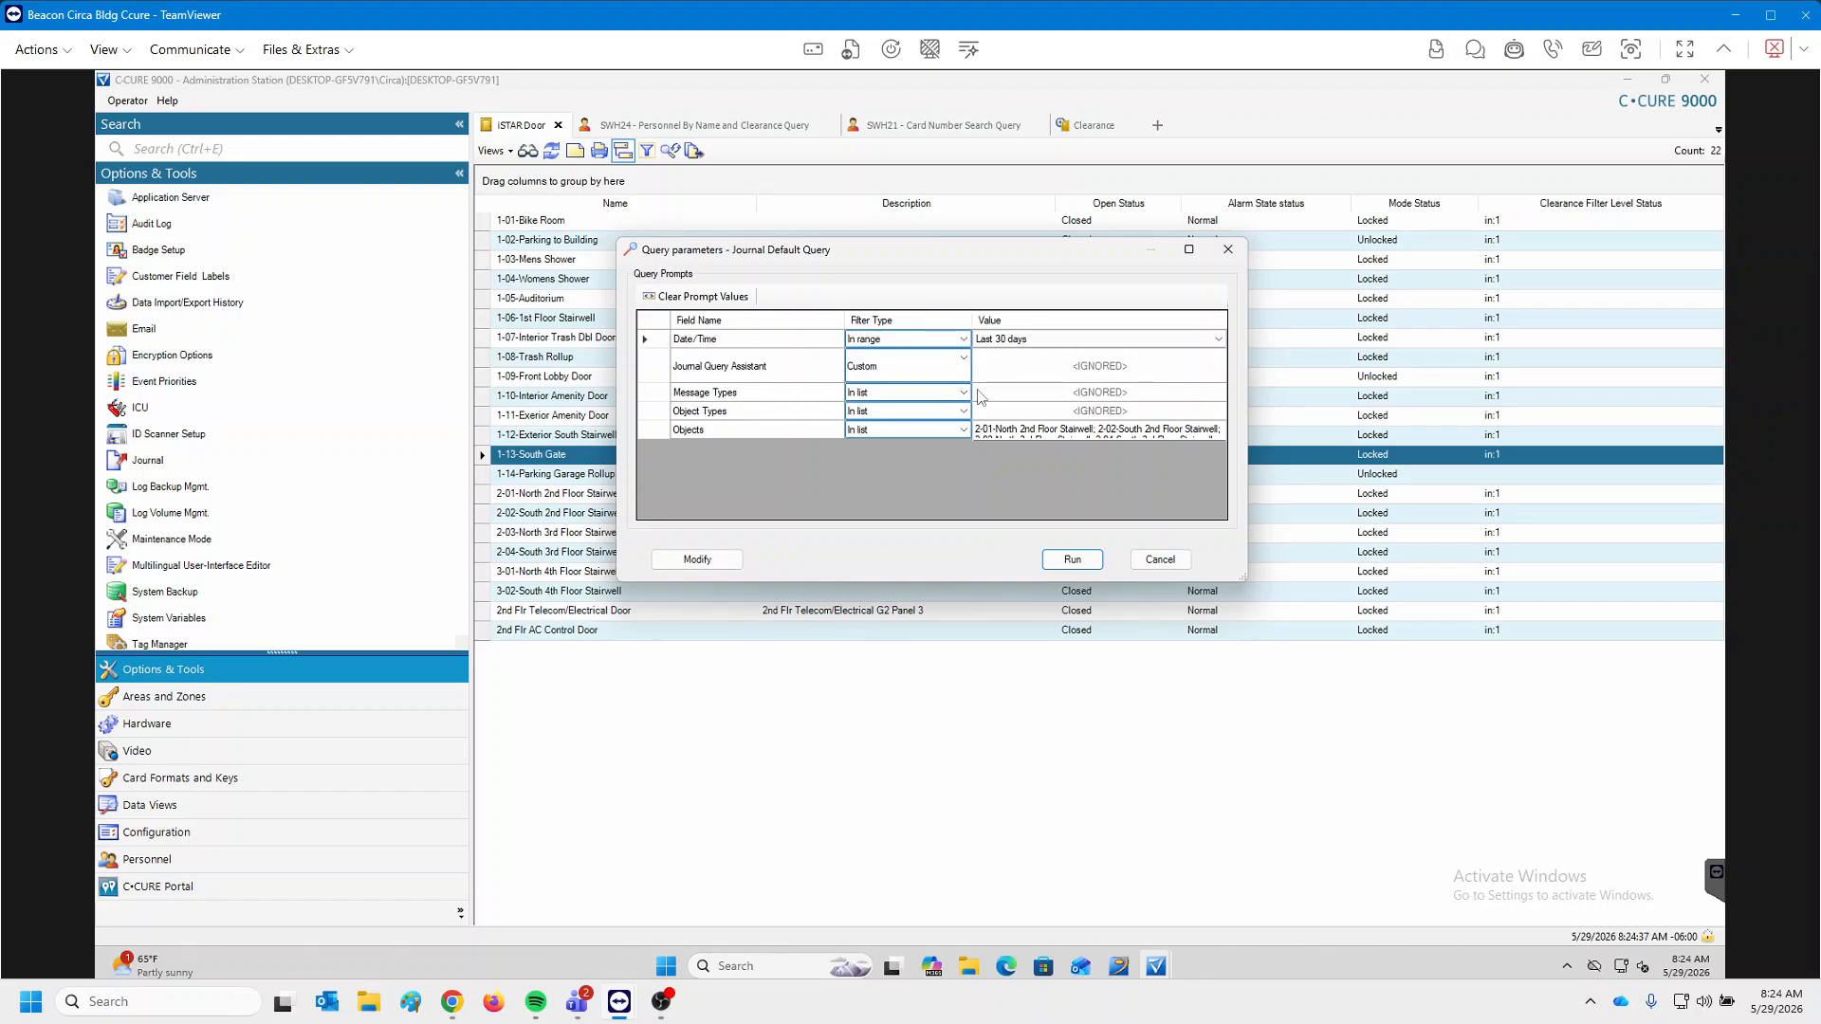
click(1062, 566)
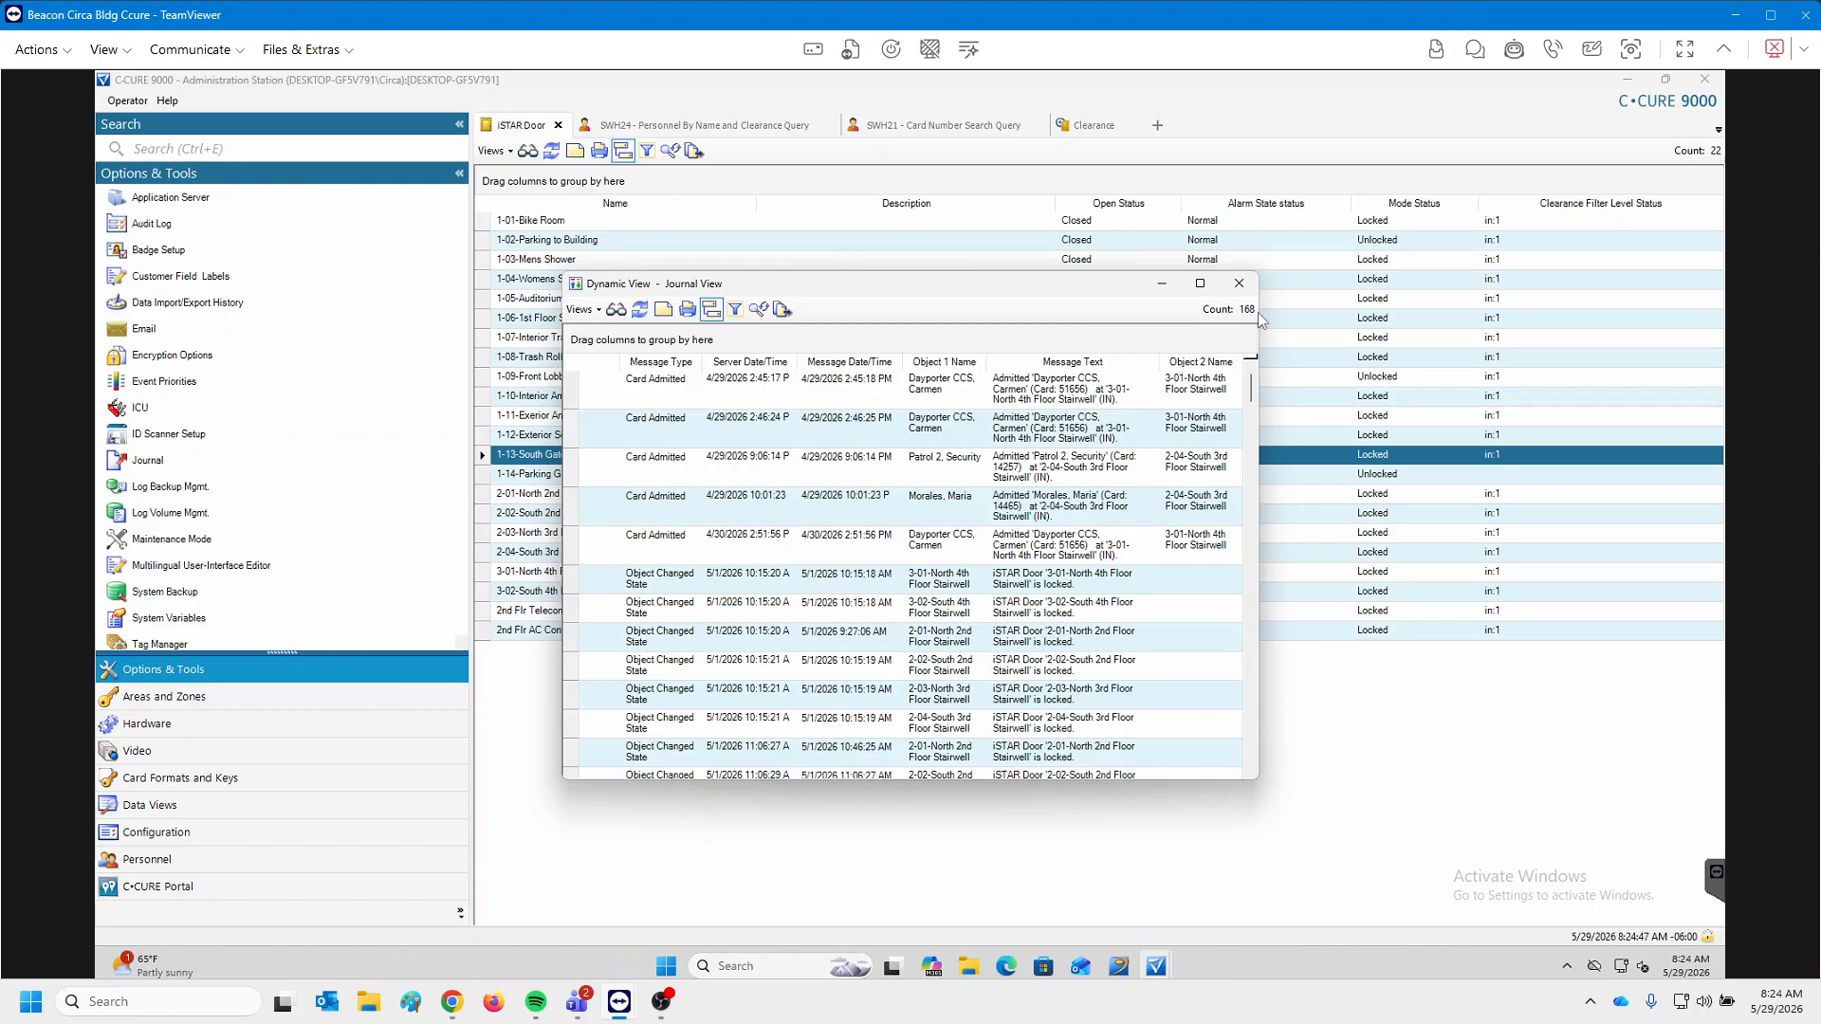
click(1201, 284)
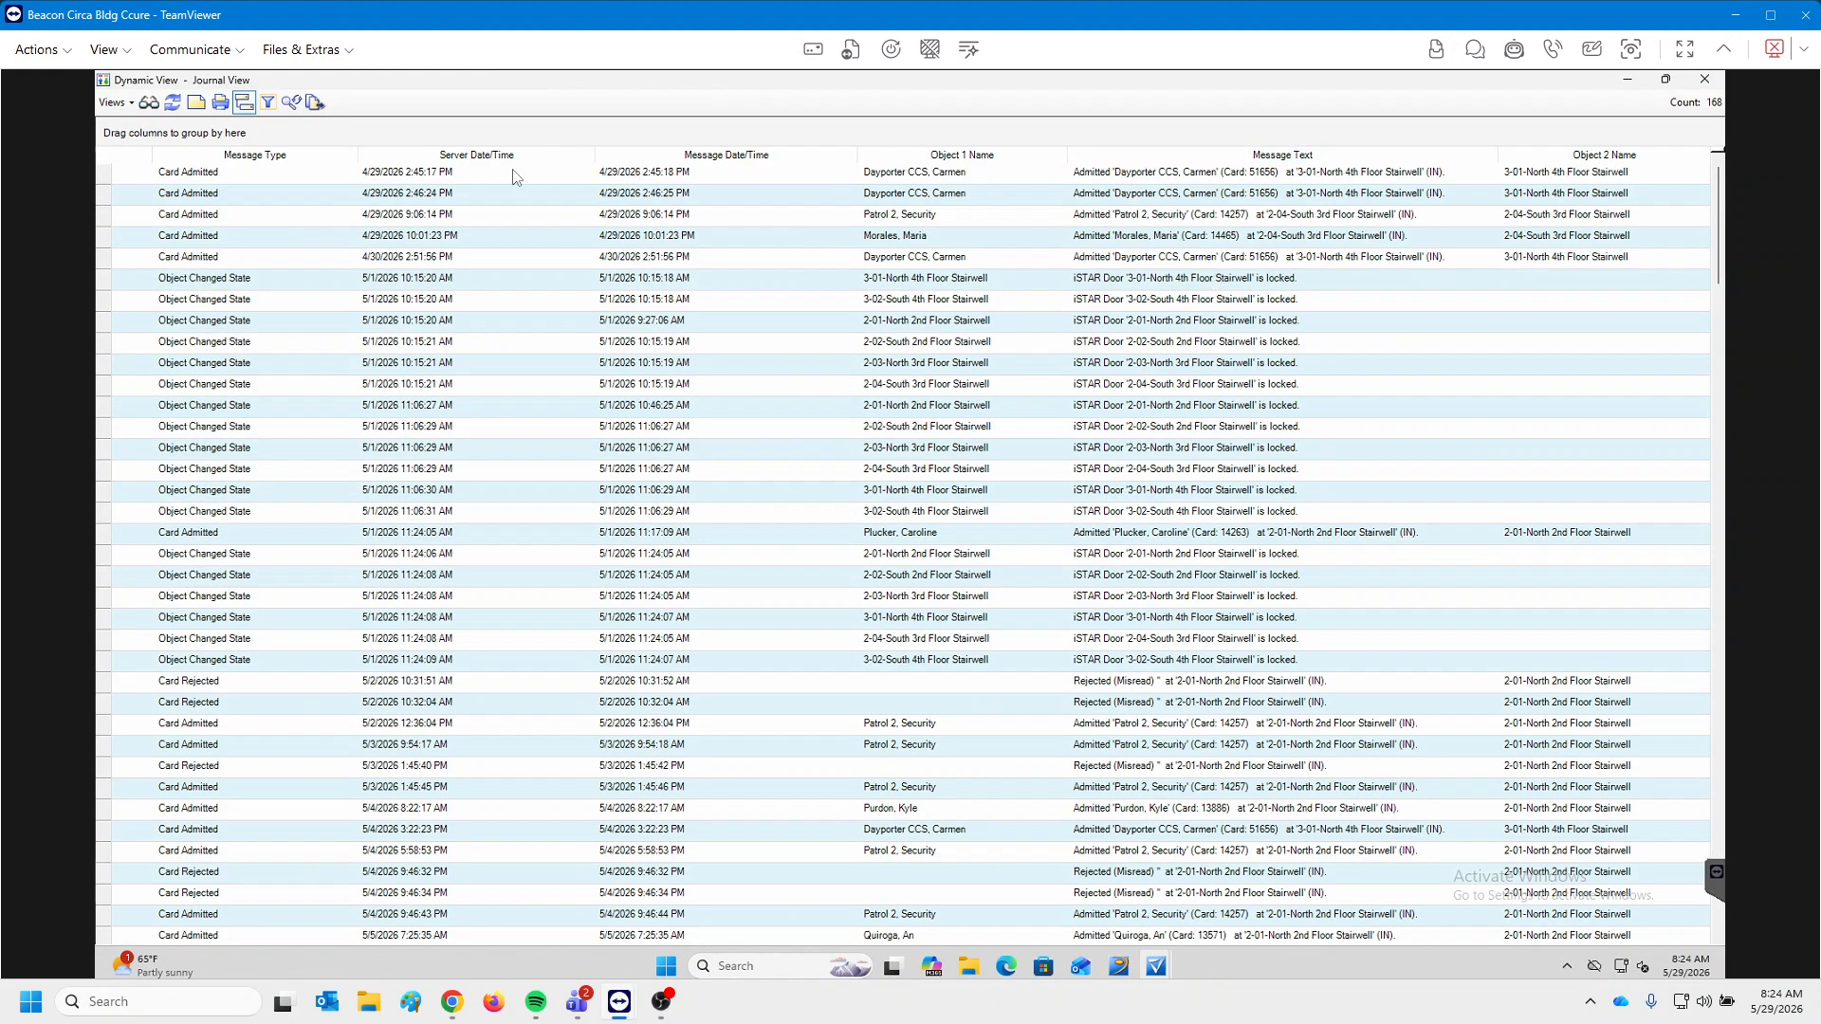
click(251, 158)
click(251, 159)
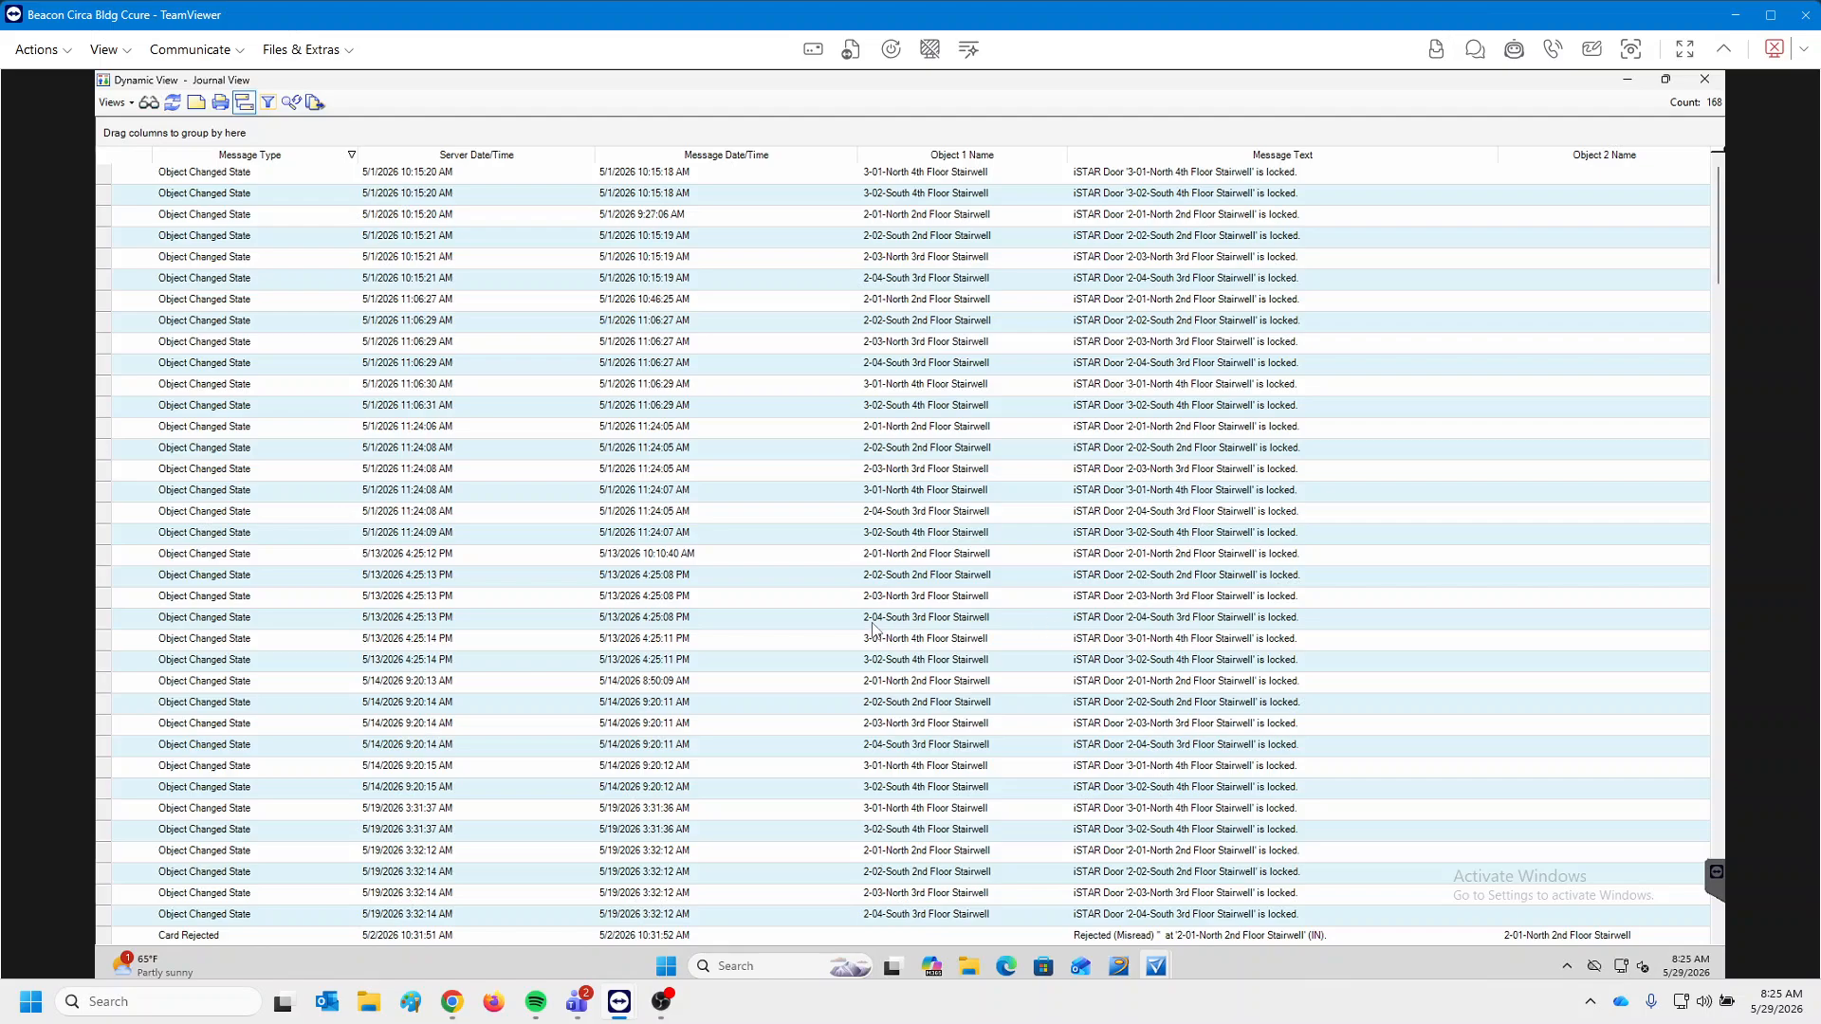
scroll(905, 687, down, 3)
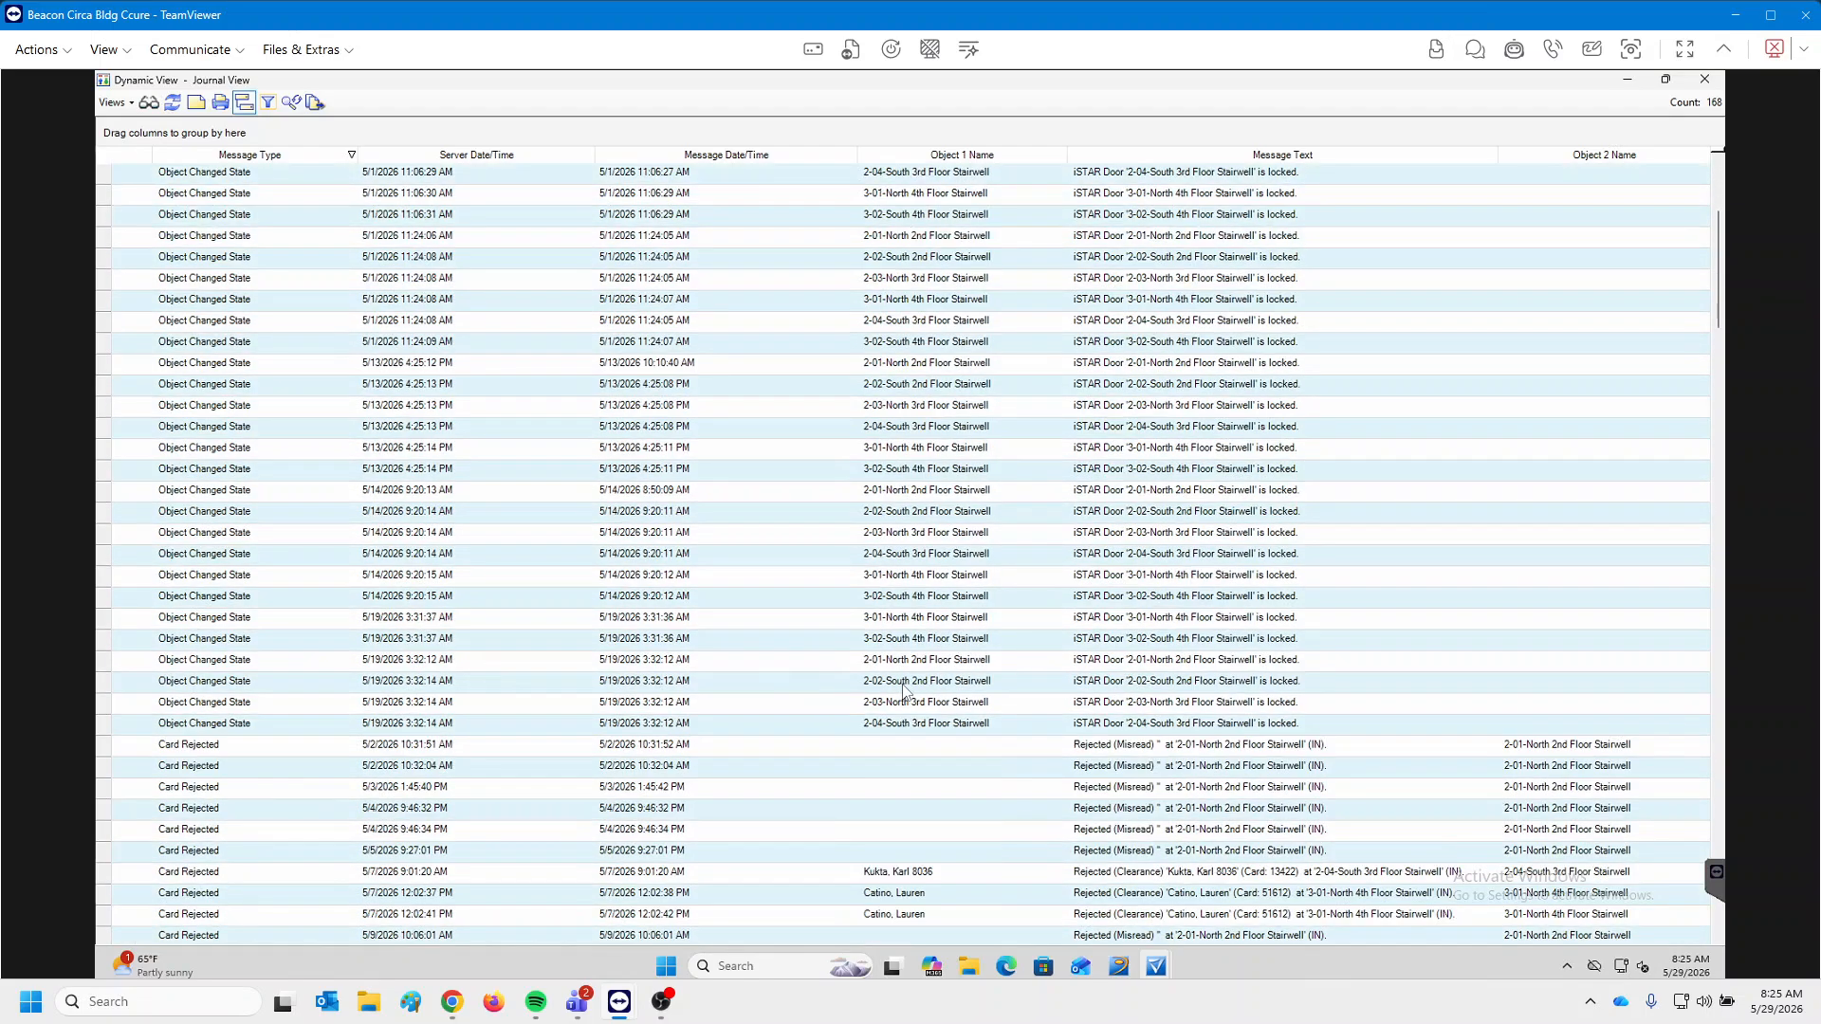
scroll(904, 691, down, 2)
scroll(903, 692, down, 4)
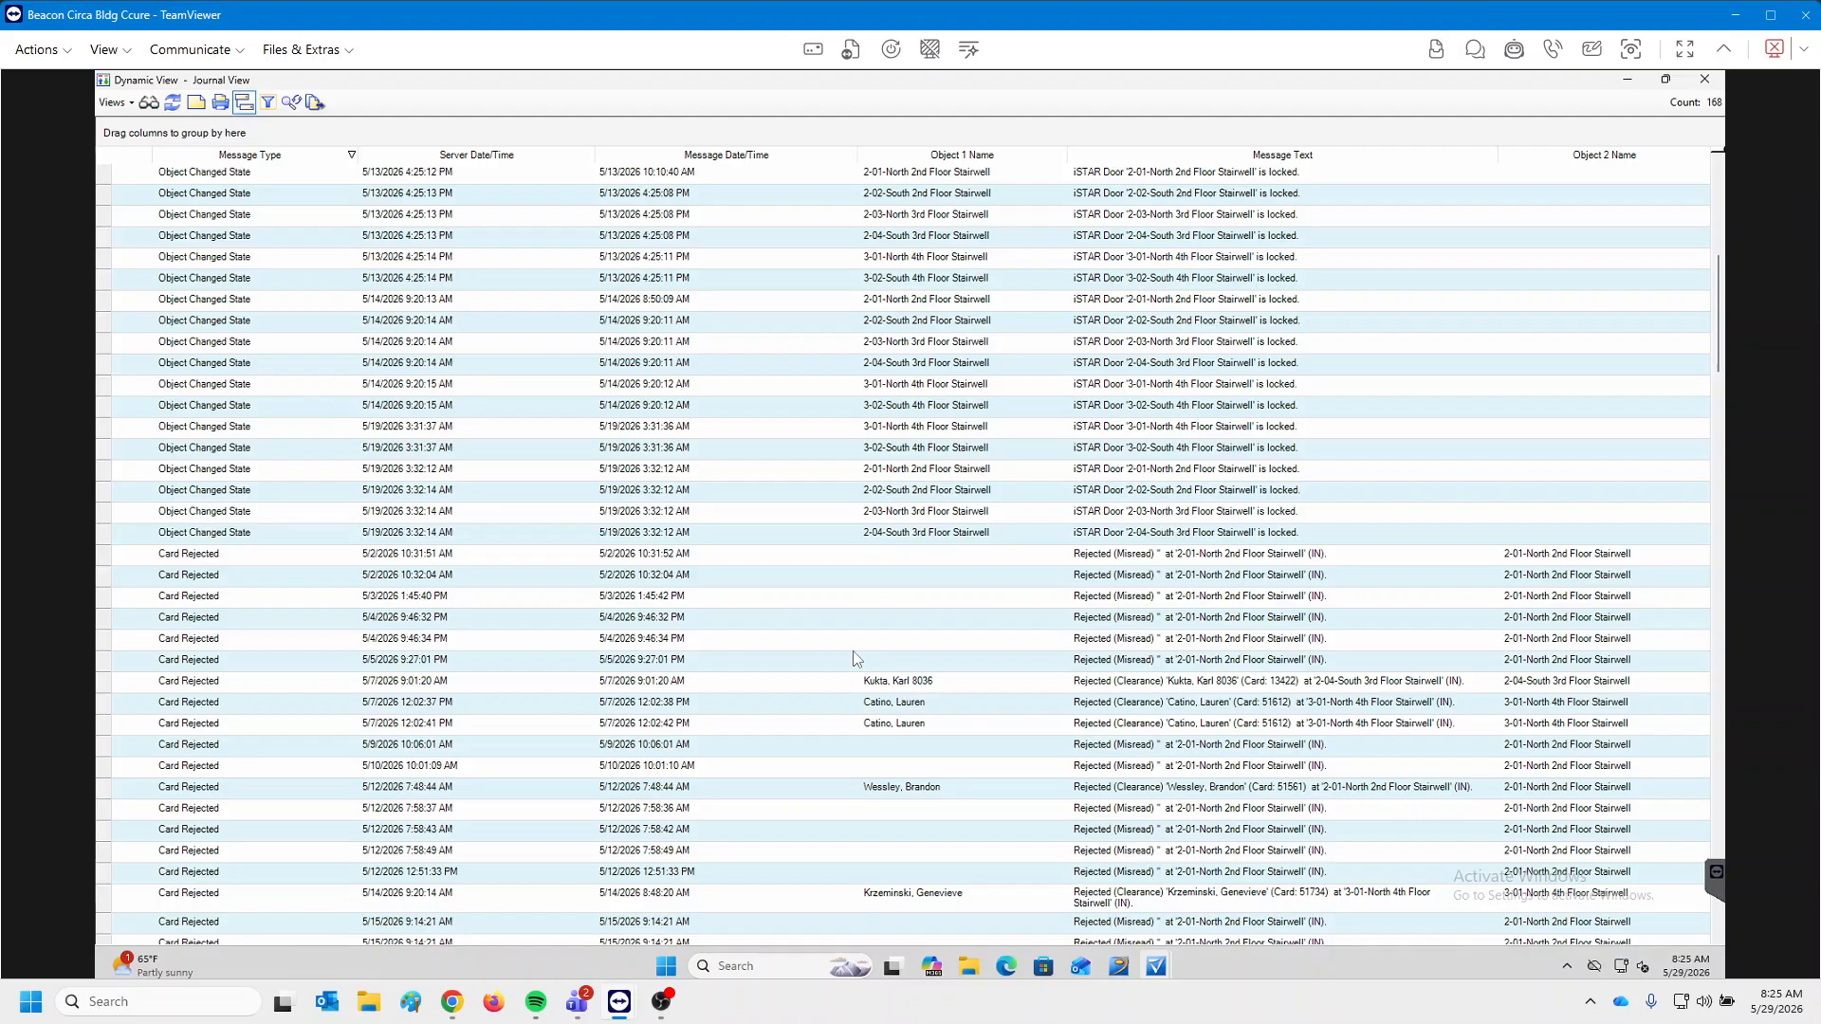
scroll(857, 658, down, 10)
scroll(857, 657, down, 20)
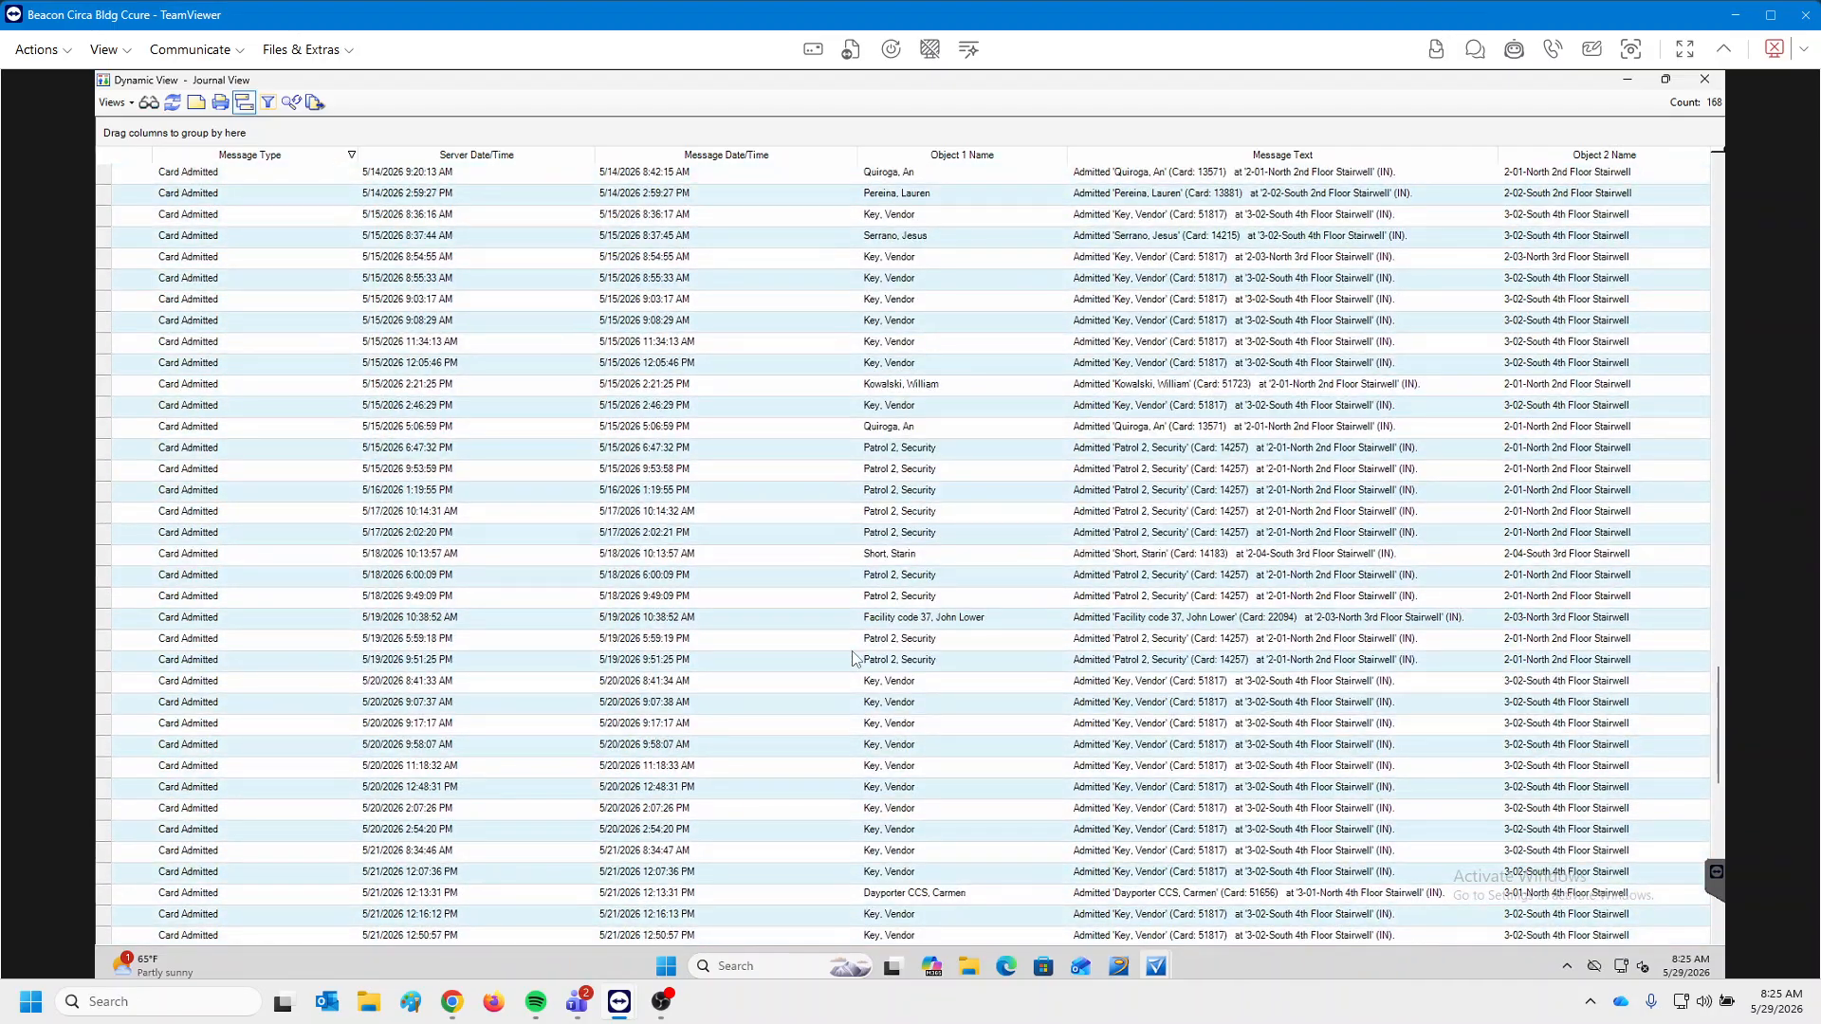
scroll(504, 619, up, 20)
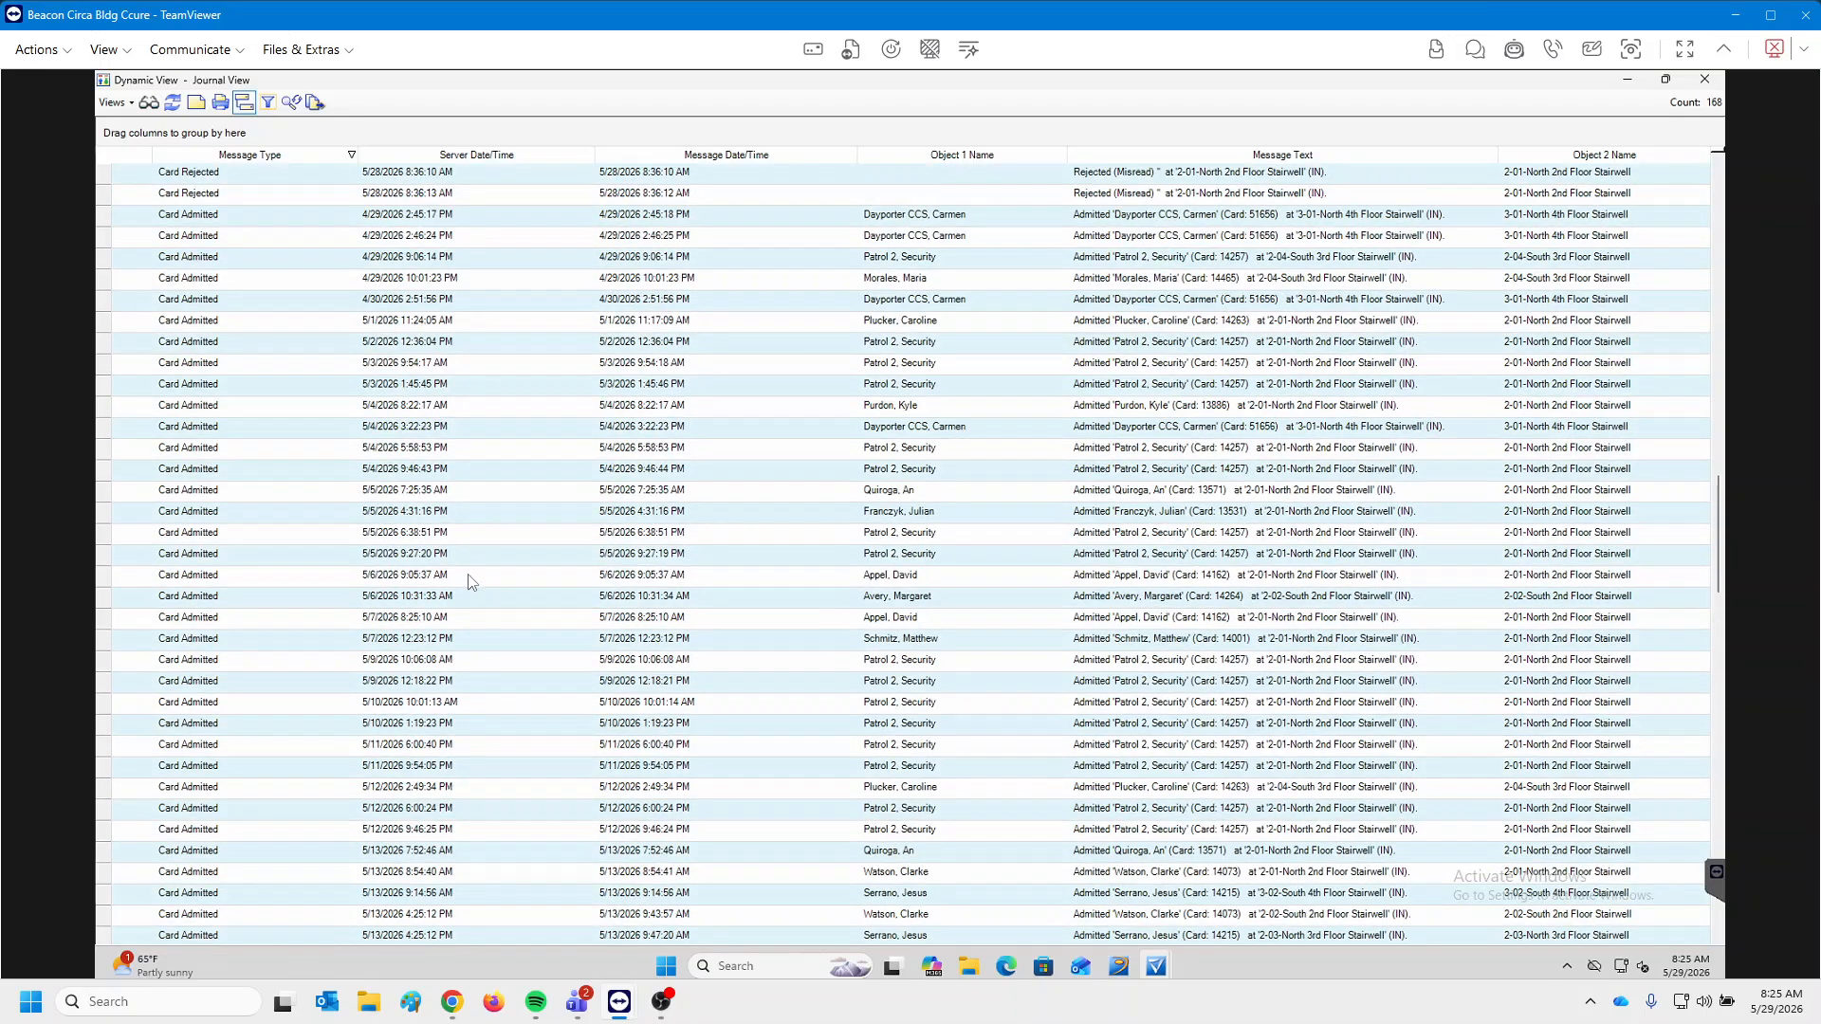
scroll(467, 578, up, 2)
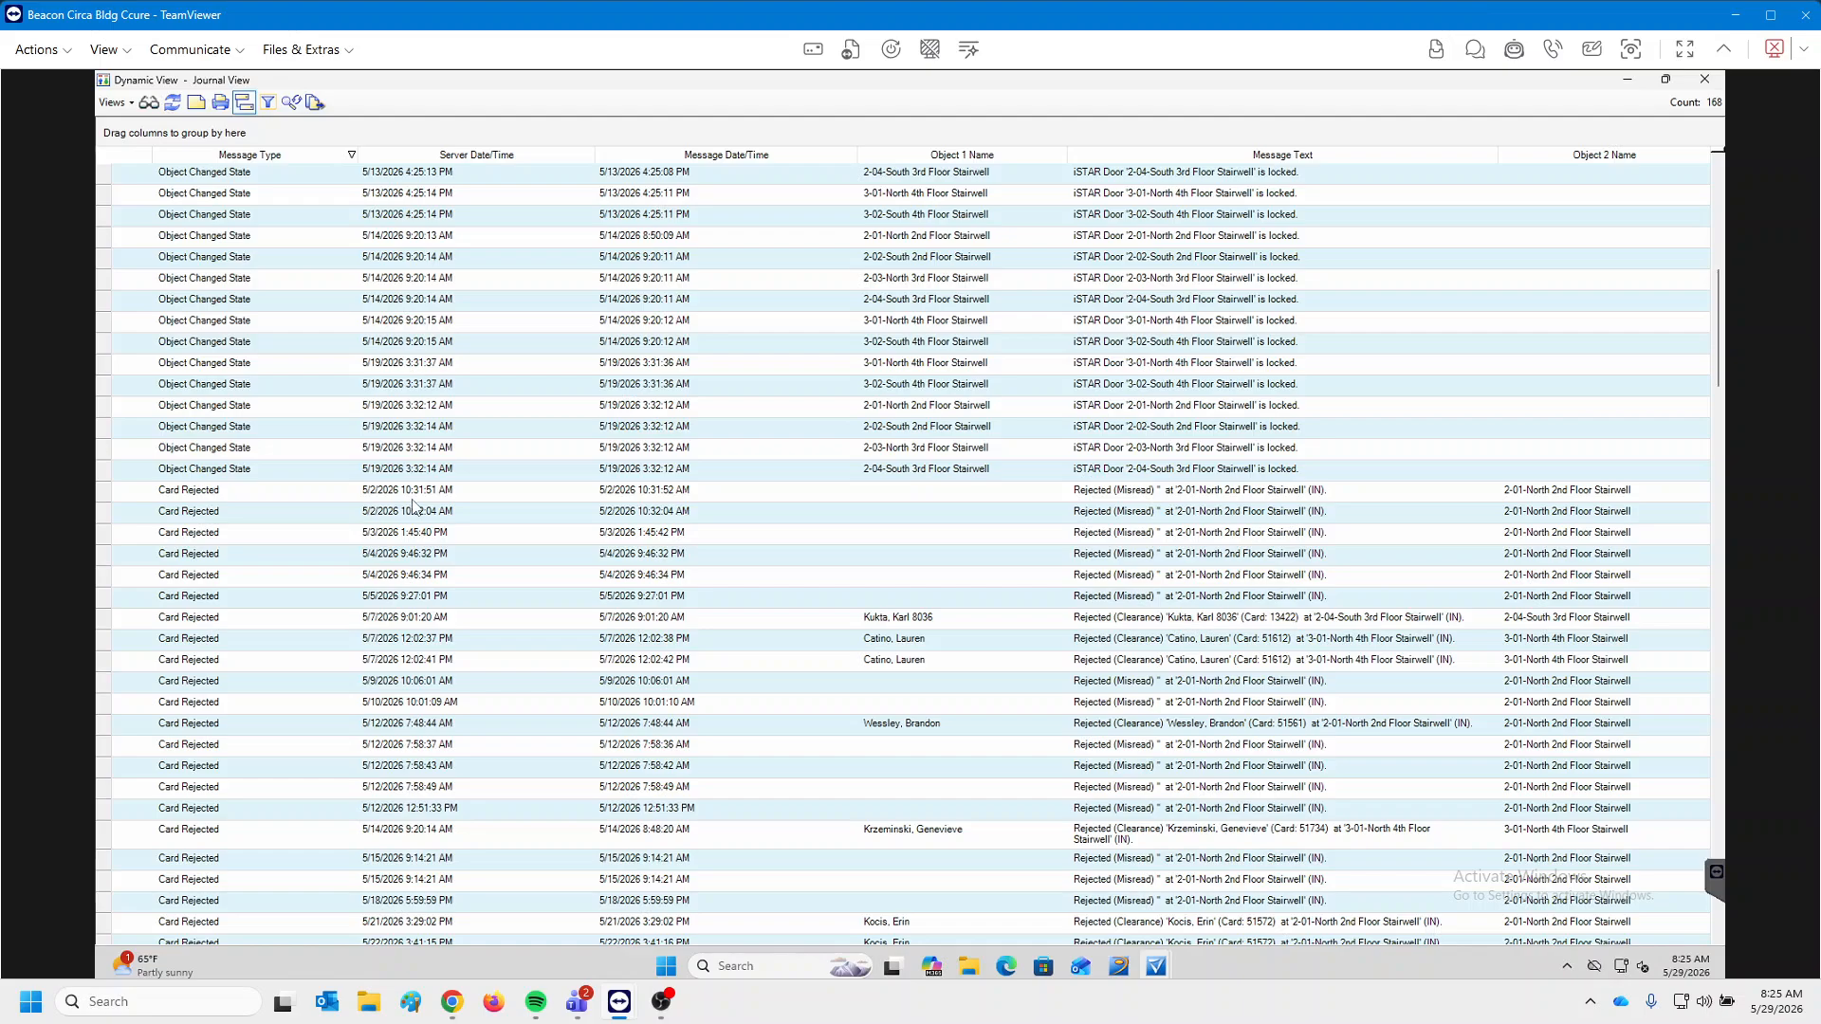
click(995, 472)
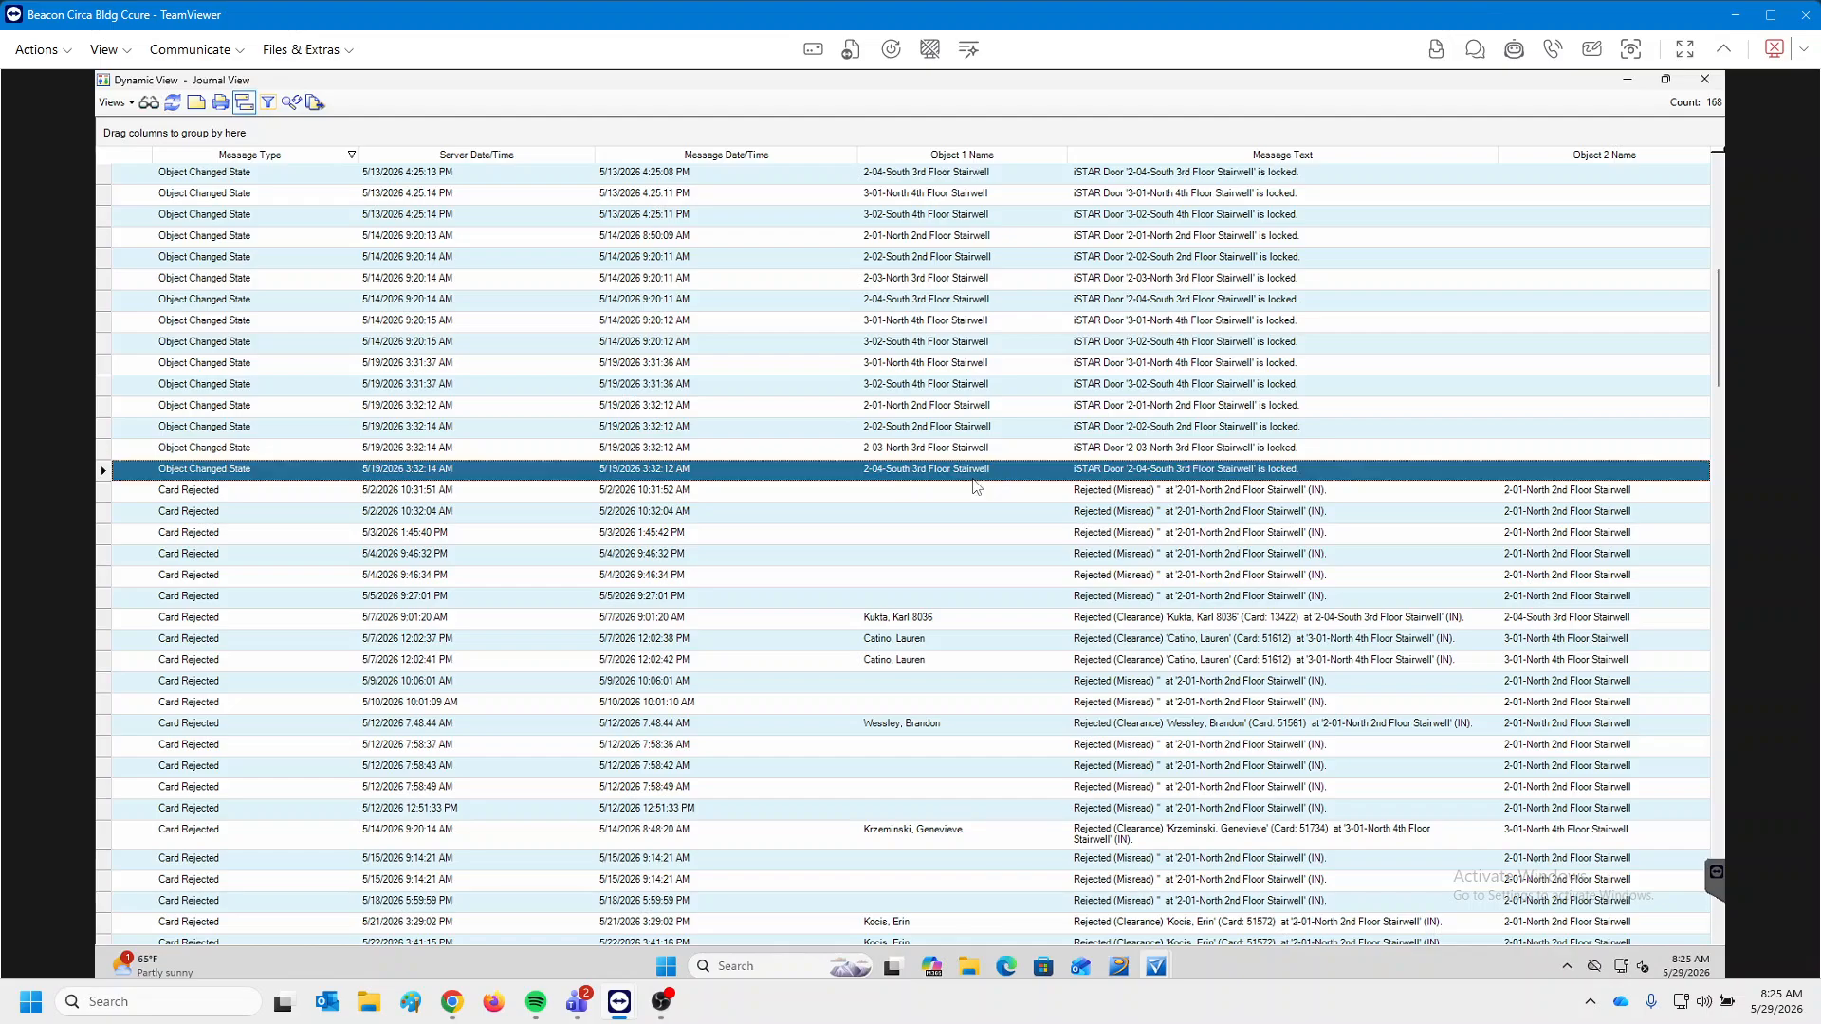
click(664, 449)
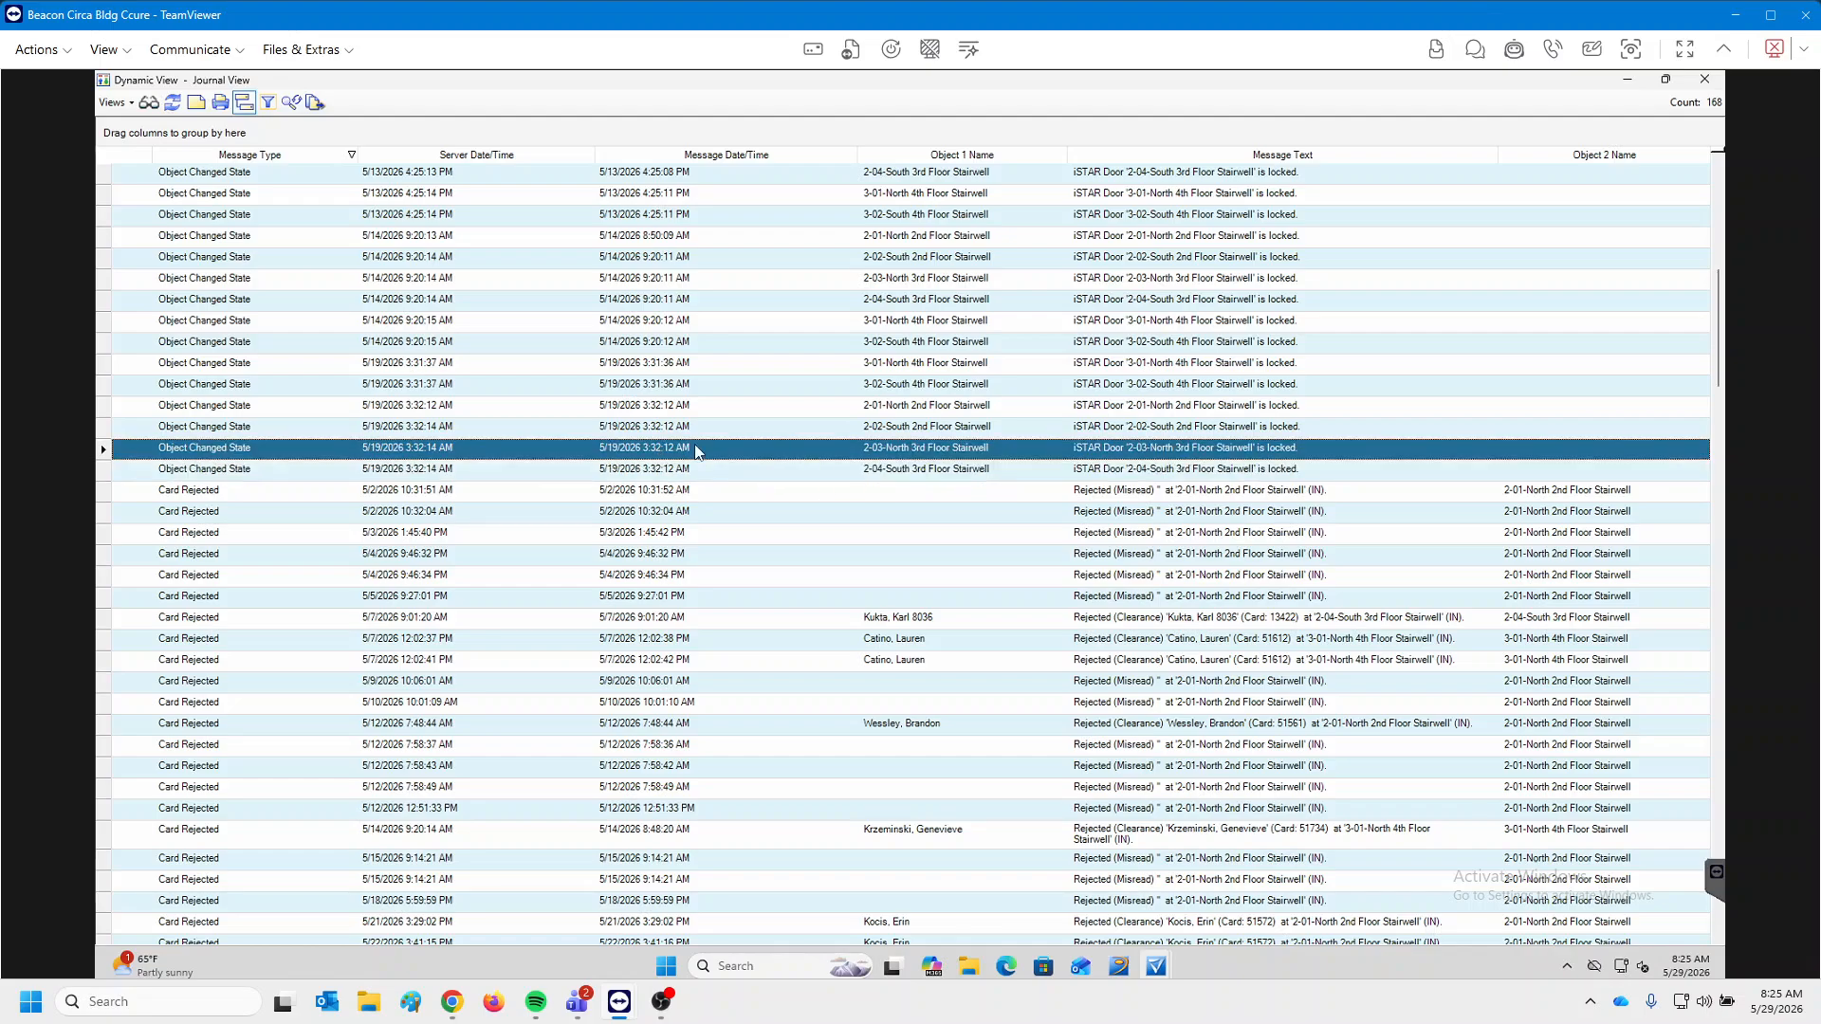
click(692, 428)
click(688, 406)
scroll(786, 432, up, 1)
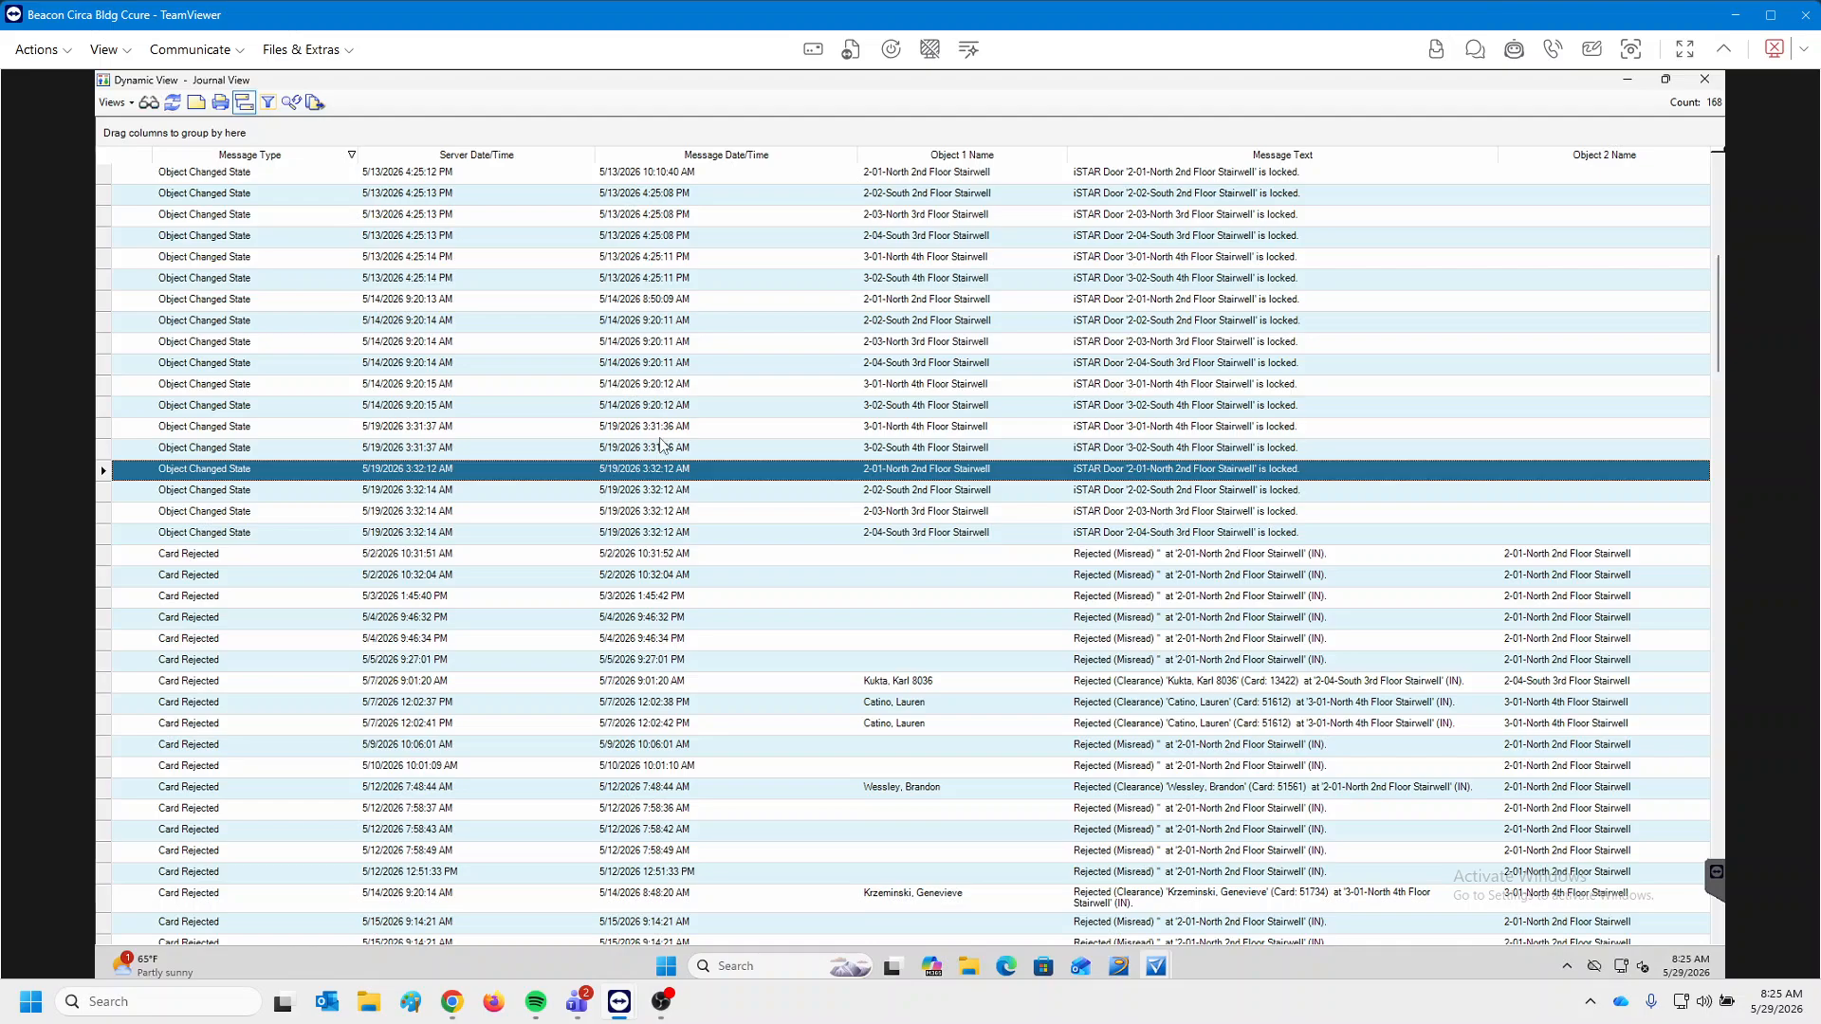
click(413, 302)
click(412, 341)
click(410, 322)
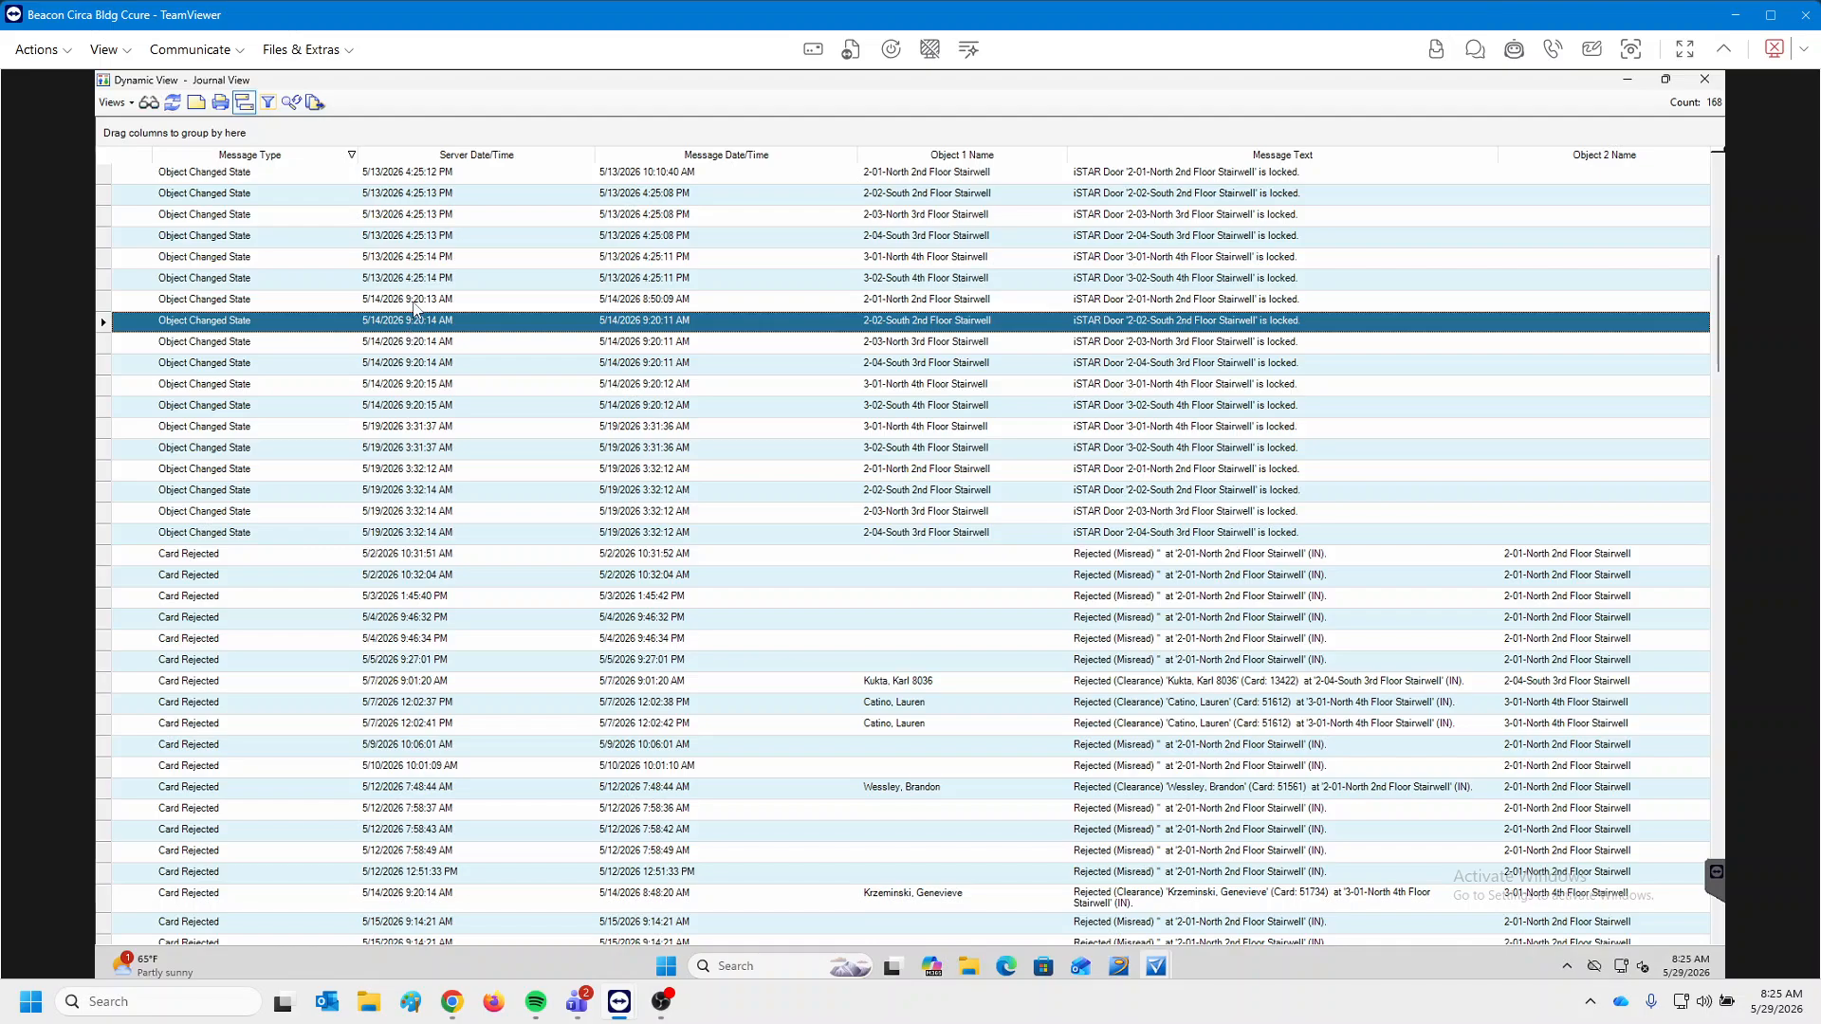
click(415, 302)
click(429, 320)
click(427, 349)
click(428, 362)
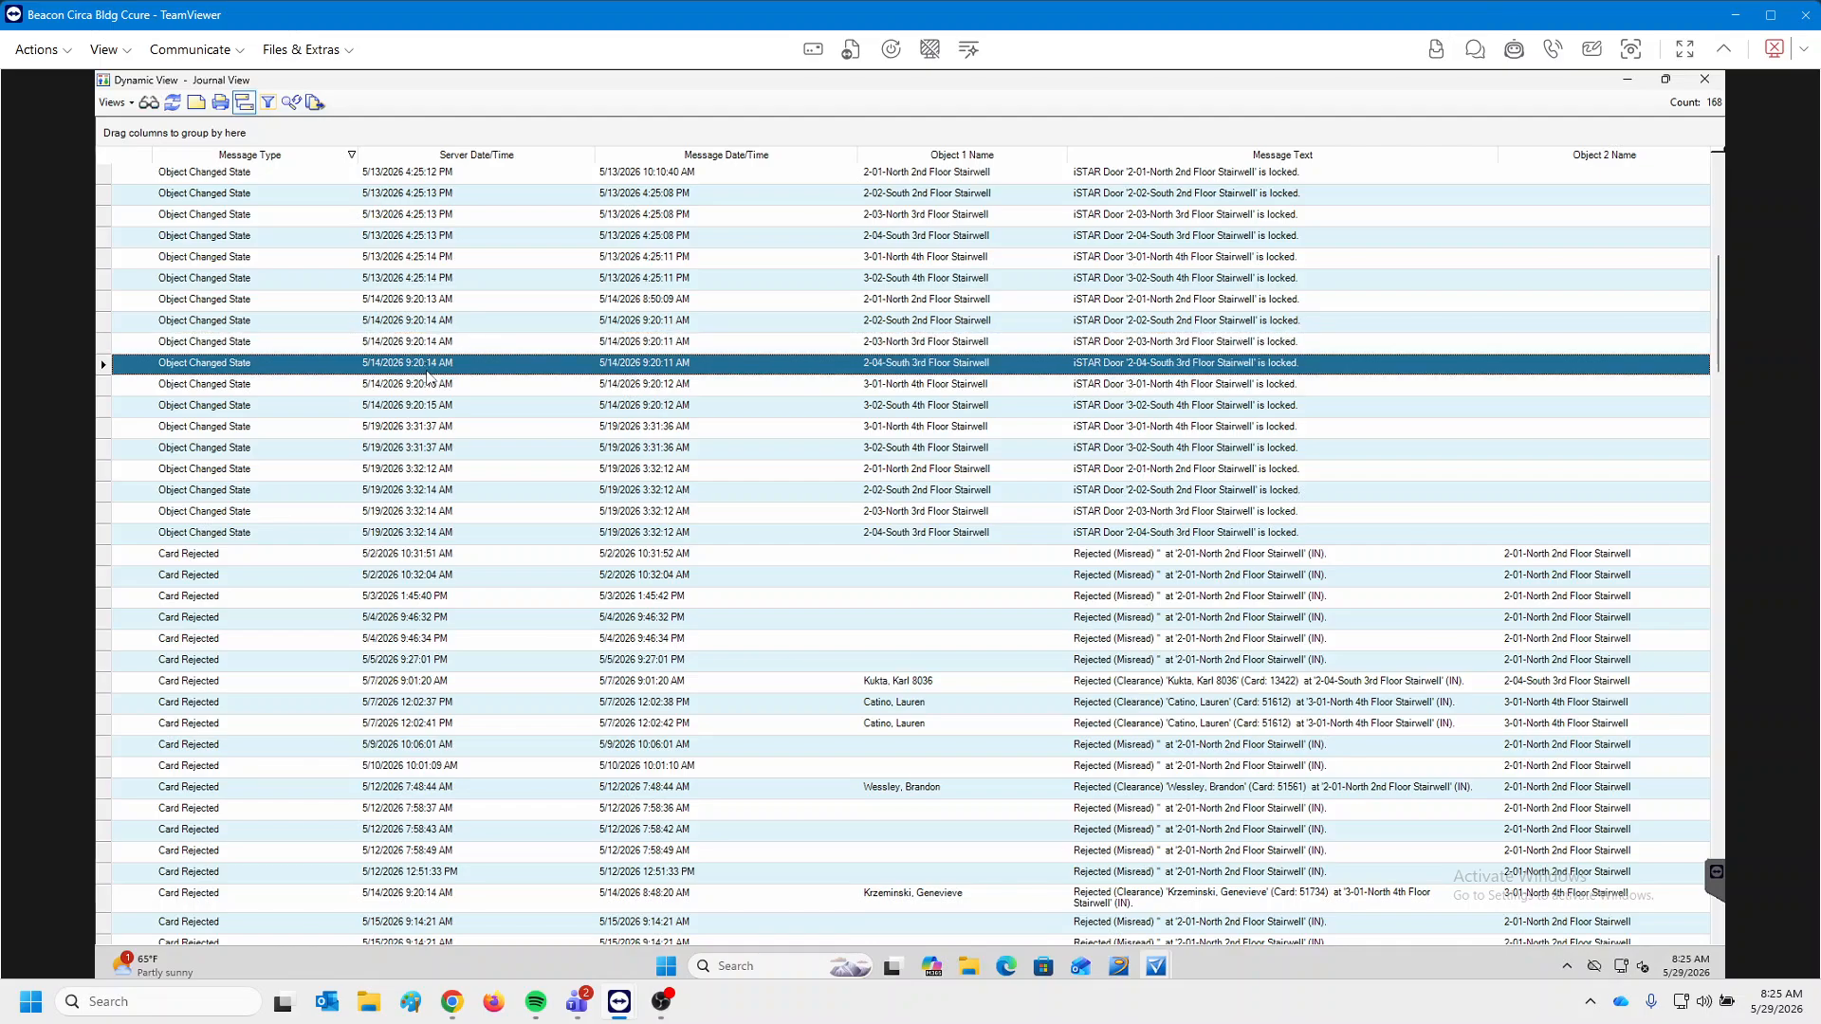
click(430, 406)
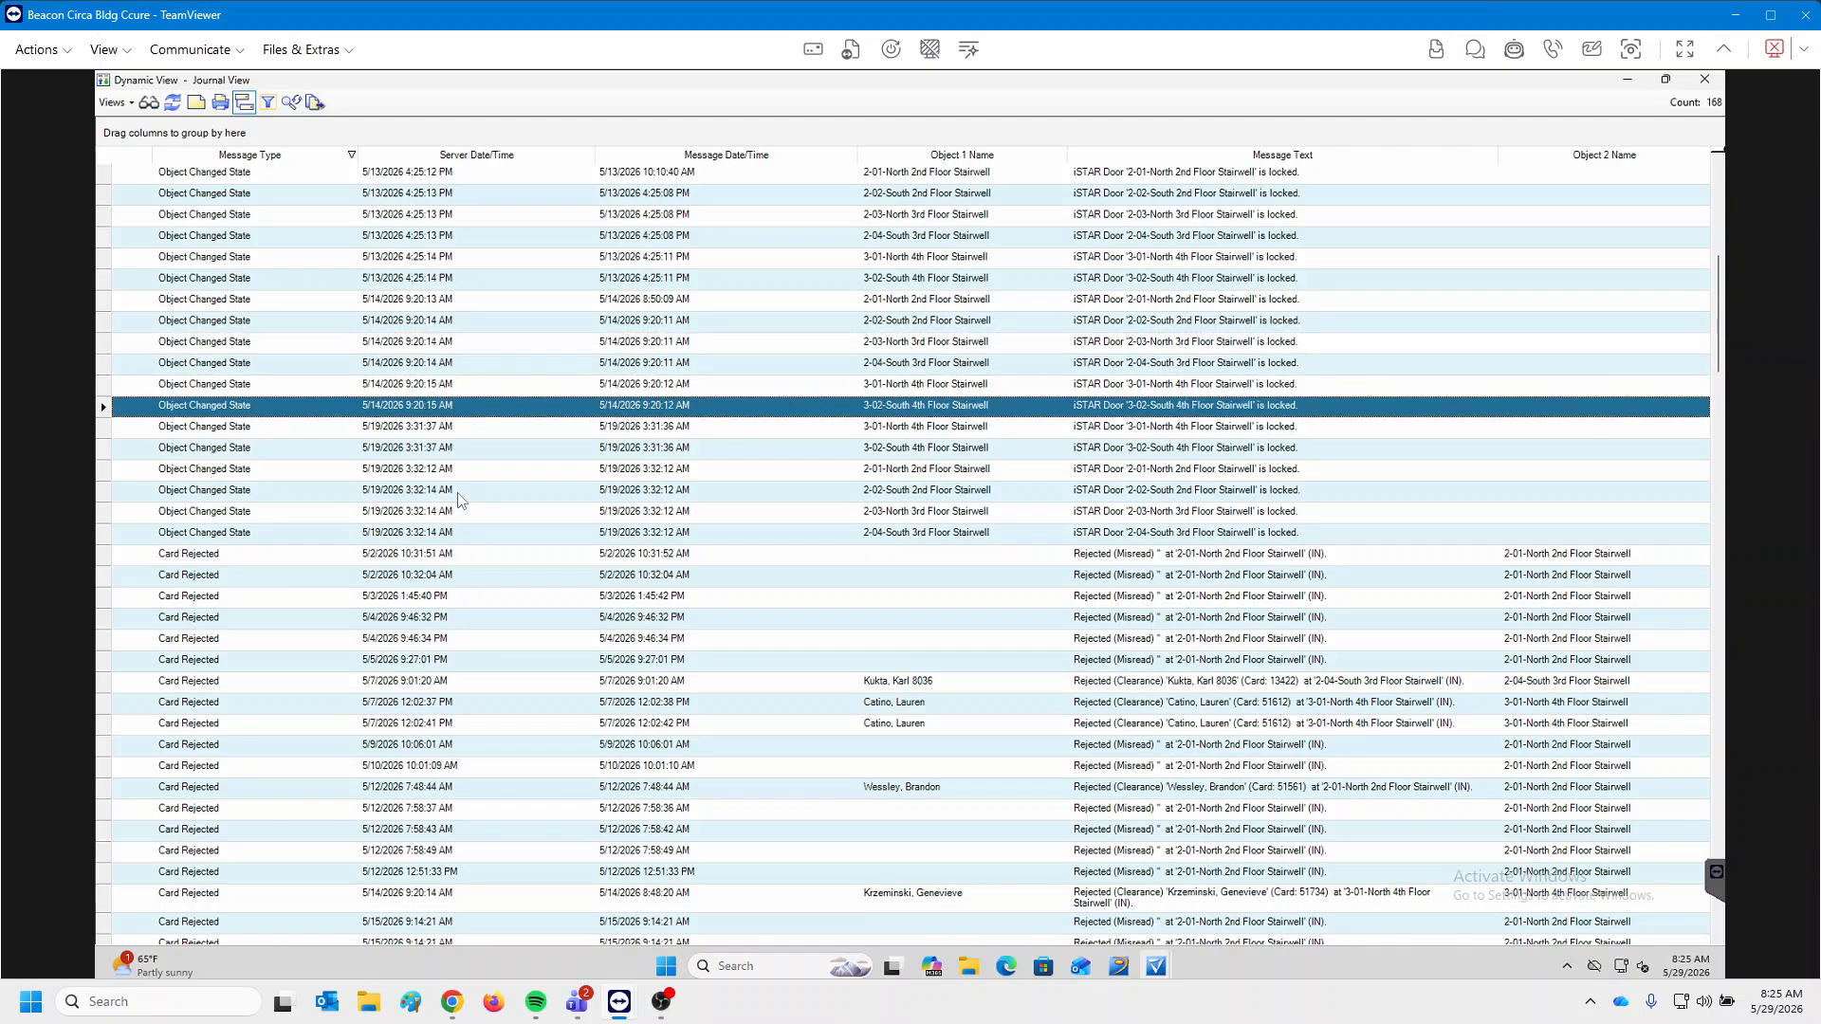
click(452, 429)
click(443, 488)
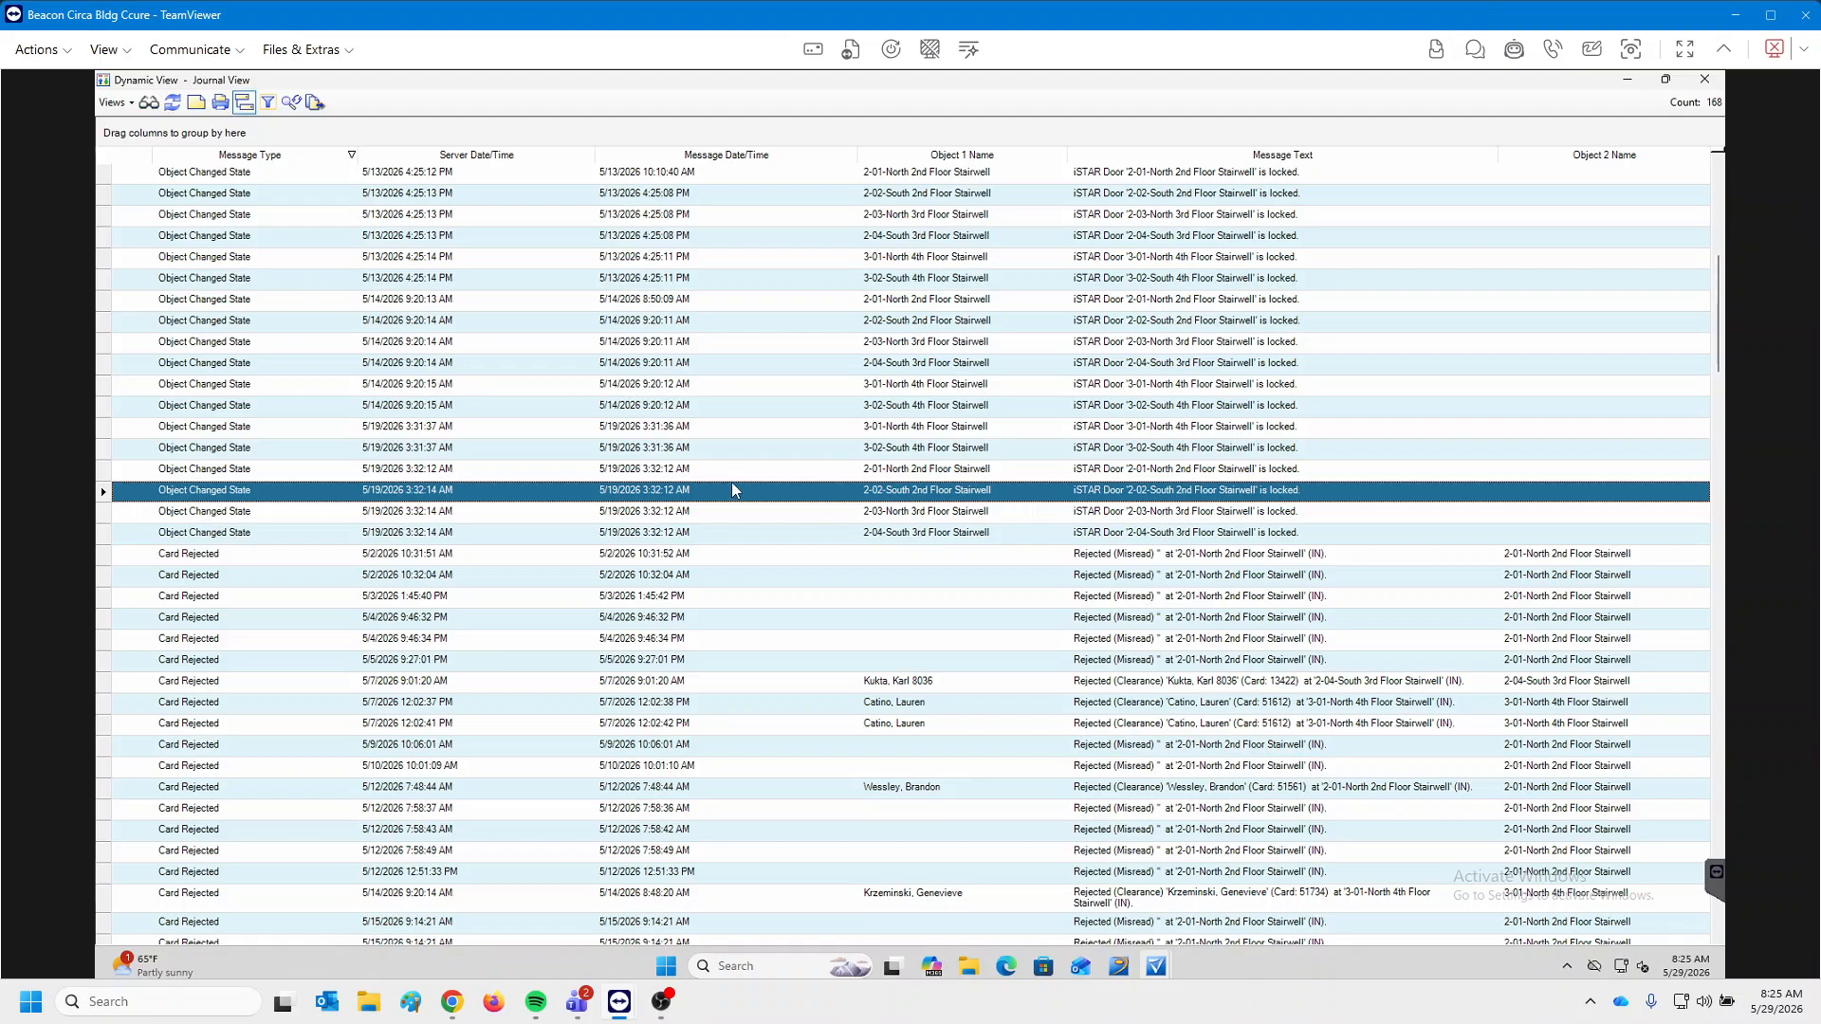
scroll(731, 489, up, 5)
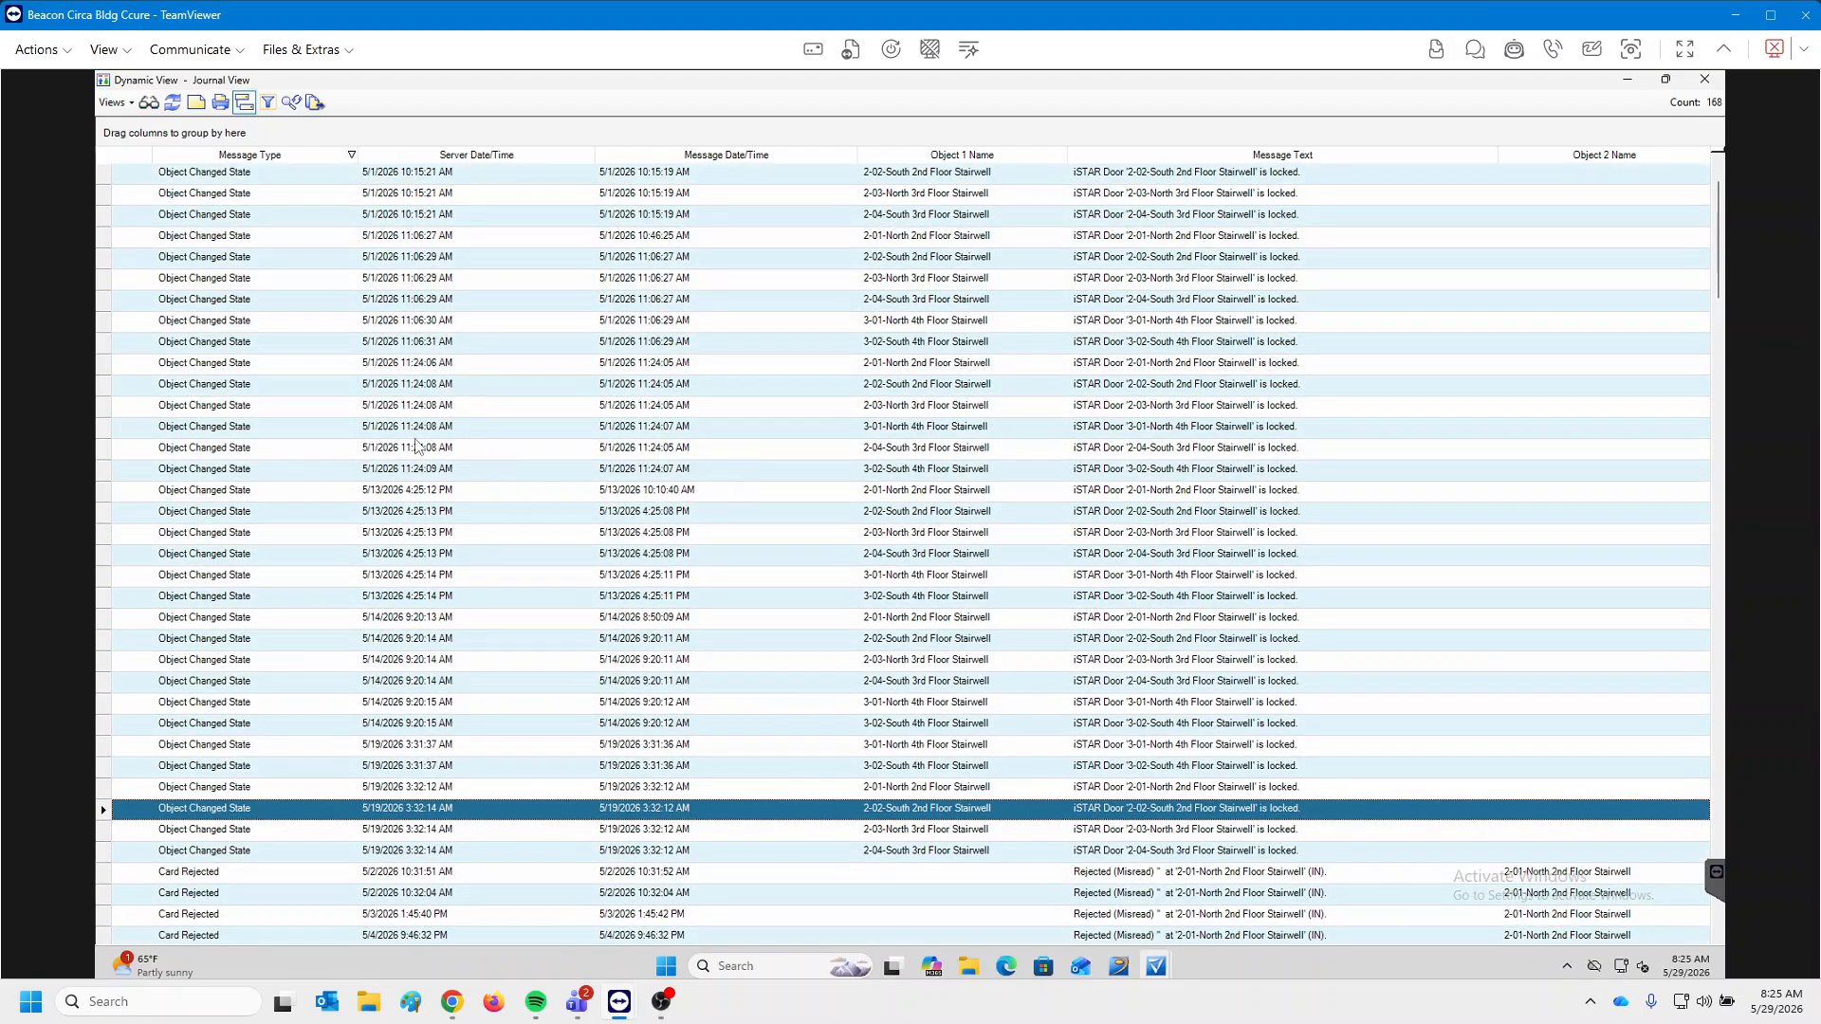
scroll(641, 516, down, 8)
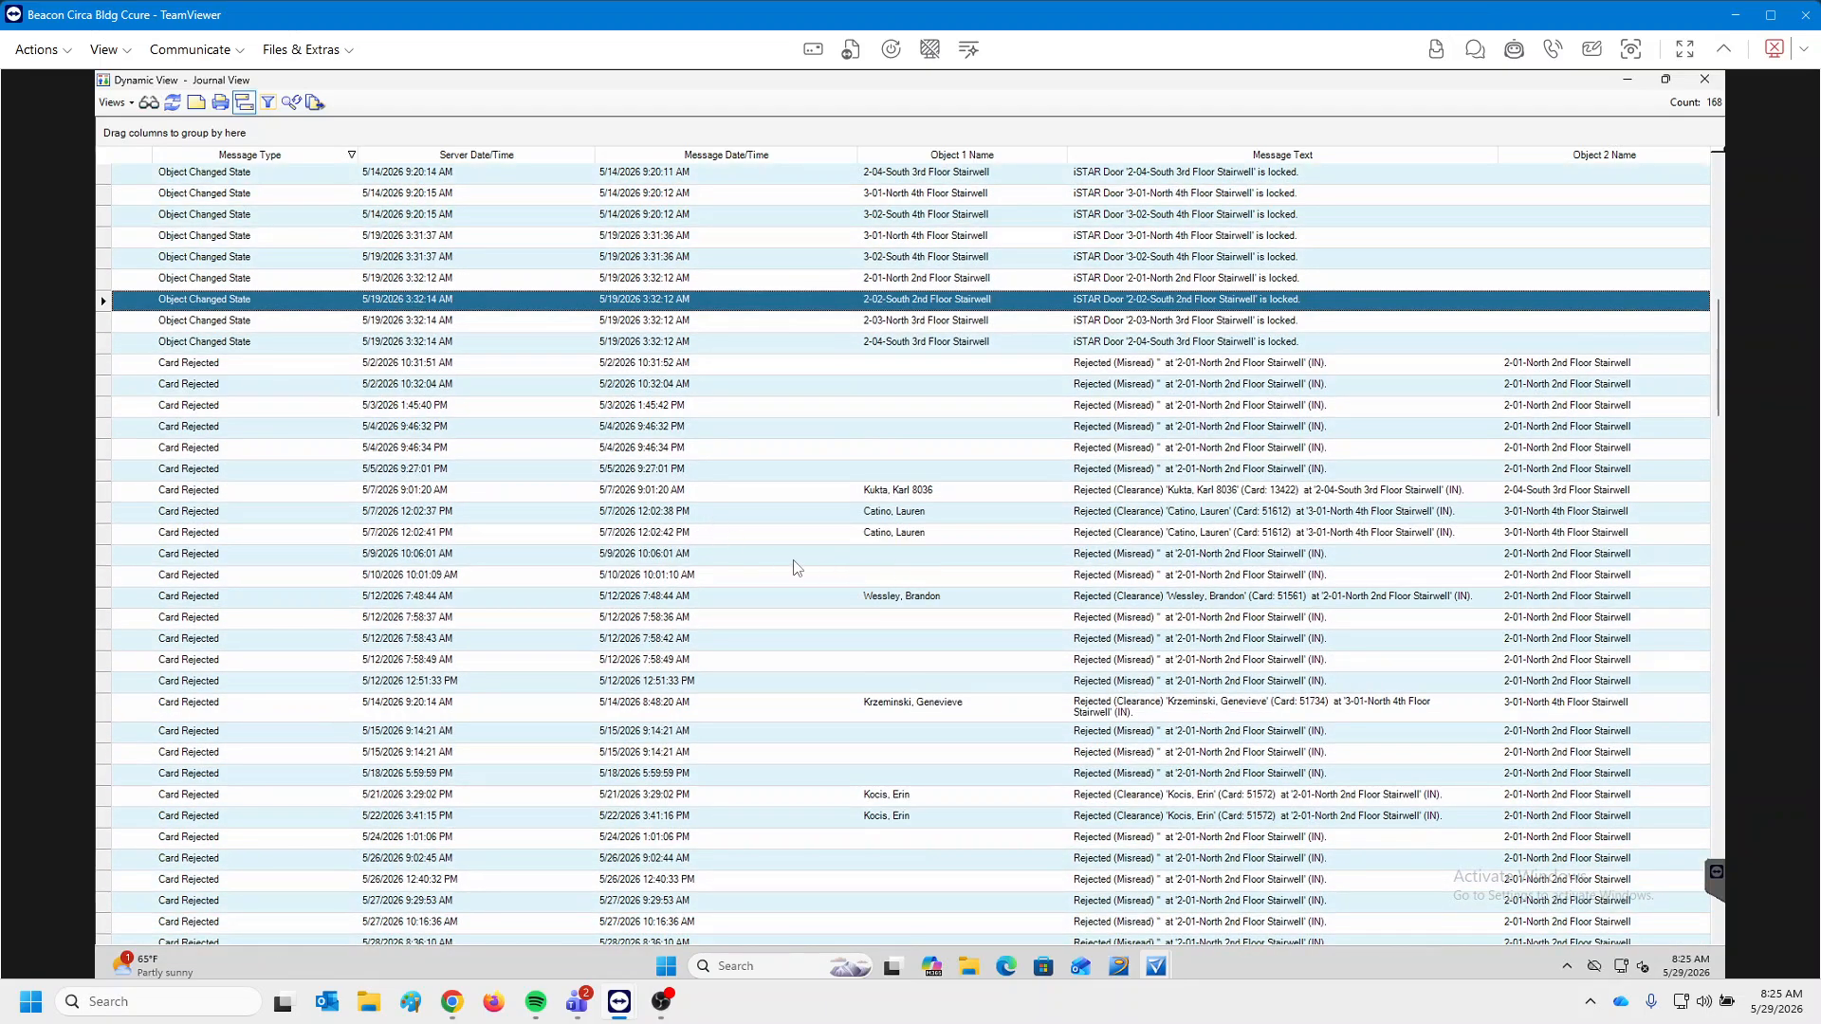
scroll(780, 580, down, 9)
scroll(806, 584, down, 13)
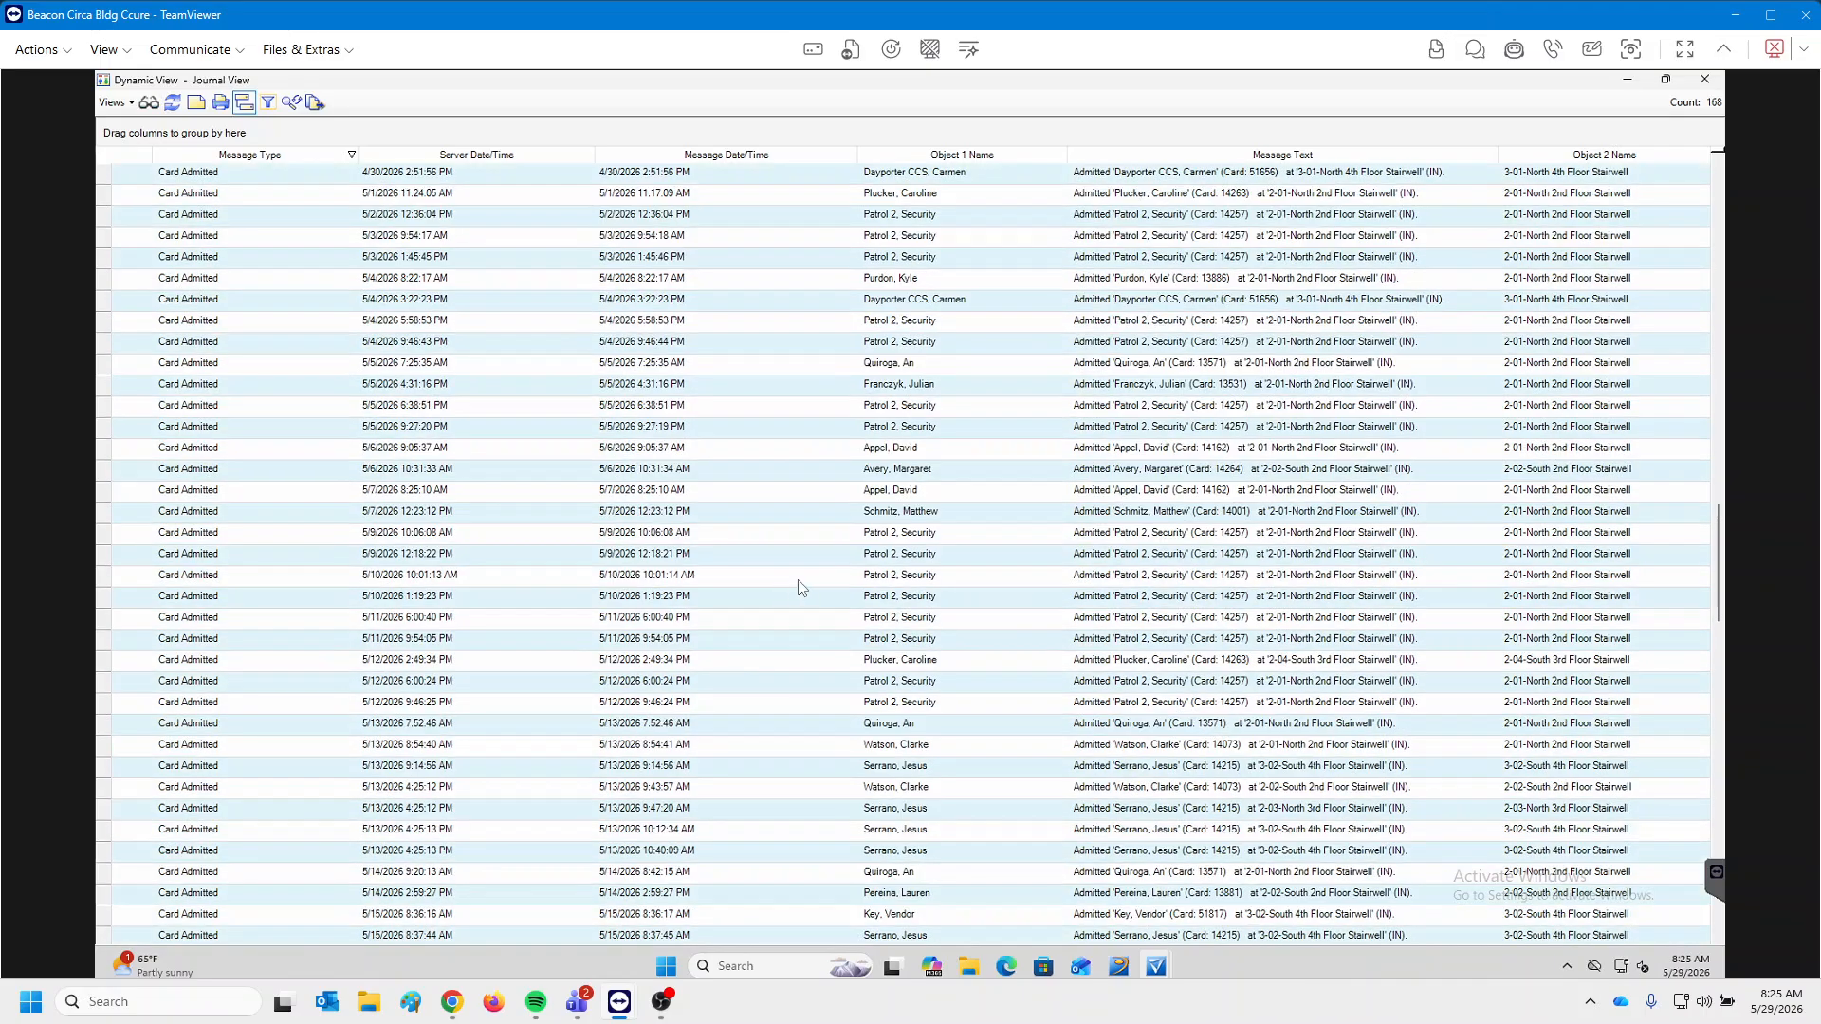
scroll(839, 576, down, 4)
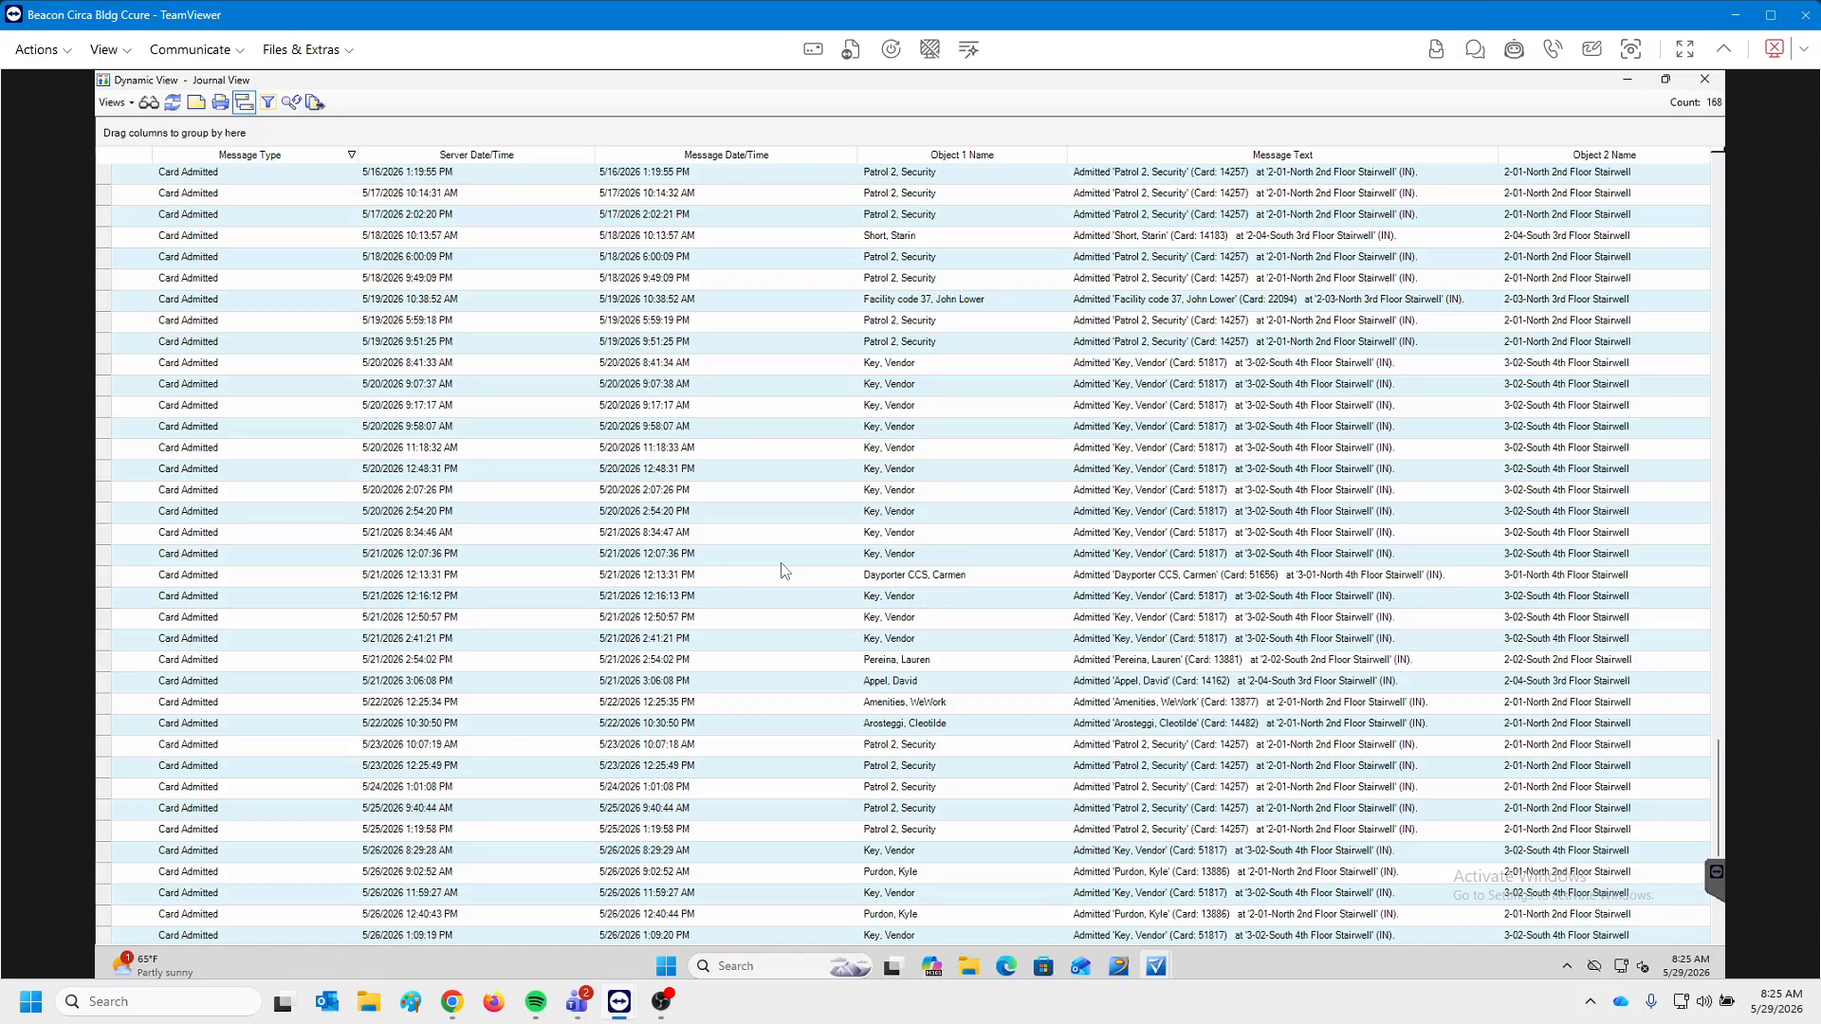
scroll(721, 408, down, 1)
click(428, 157)
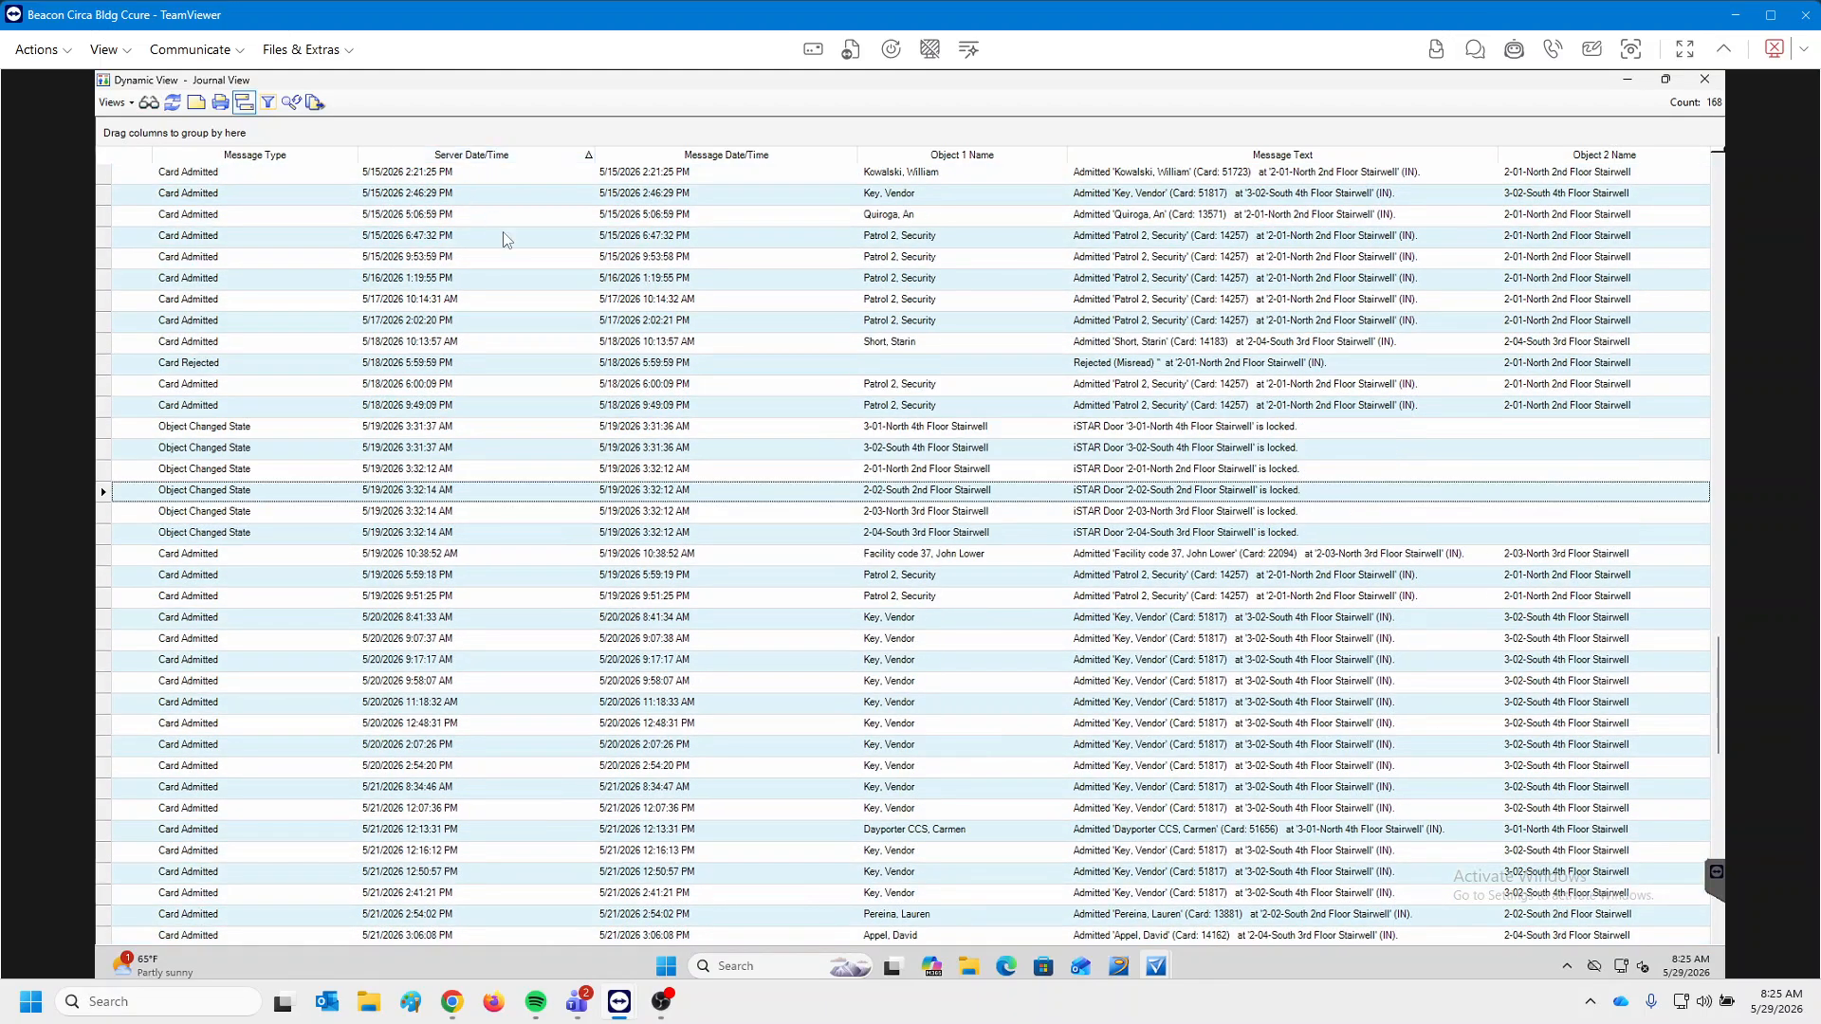
scroll(517, 301, up, 20)
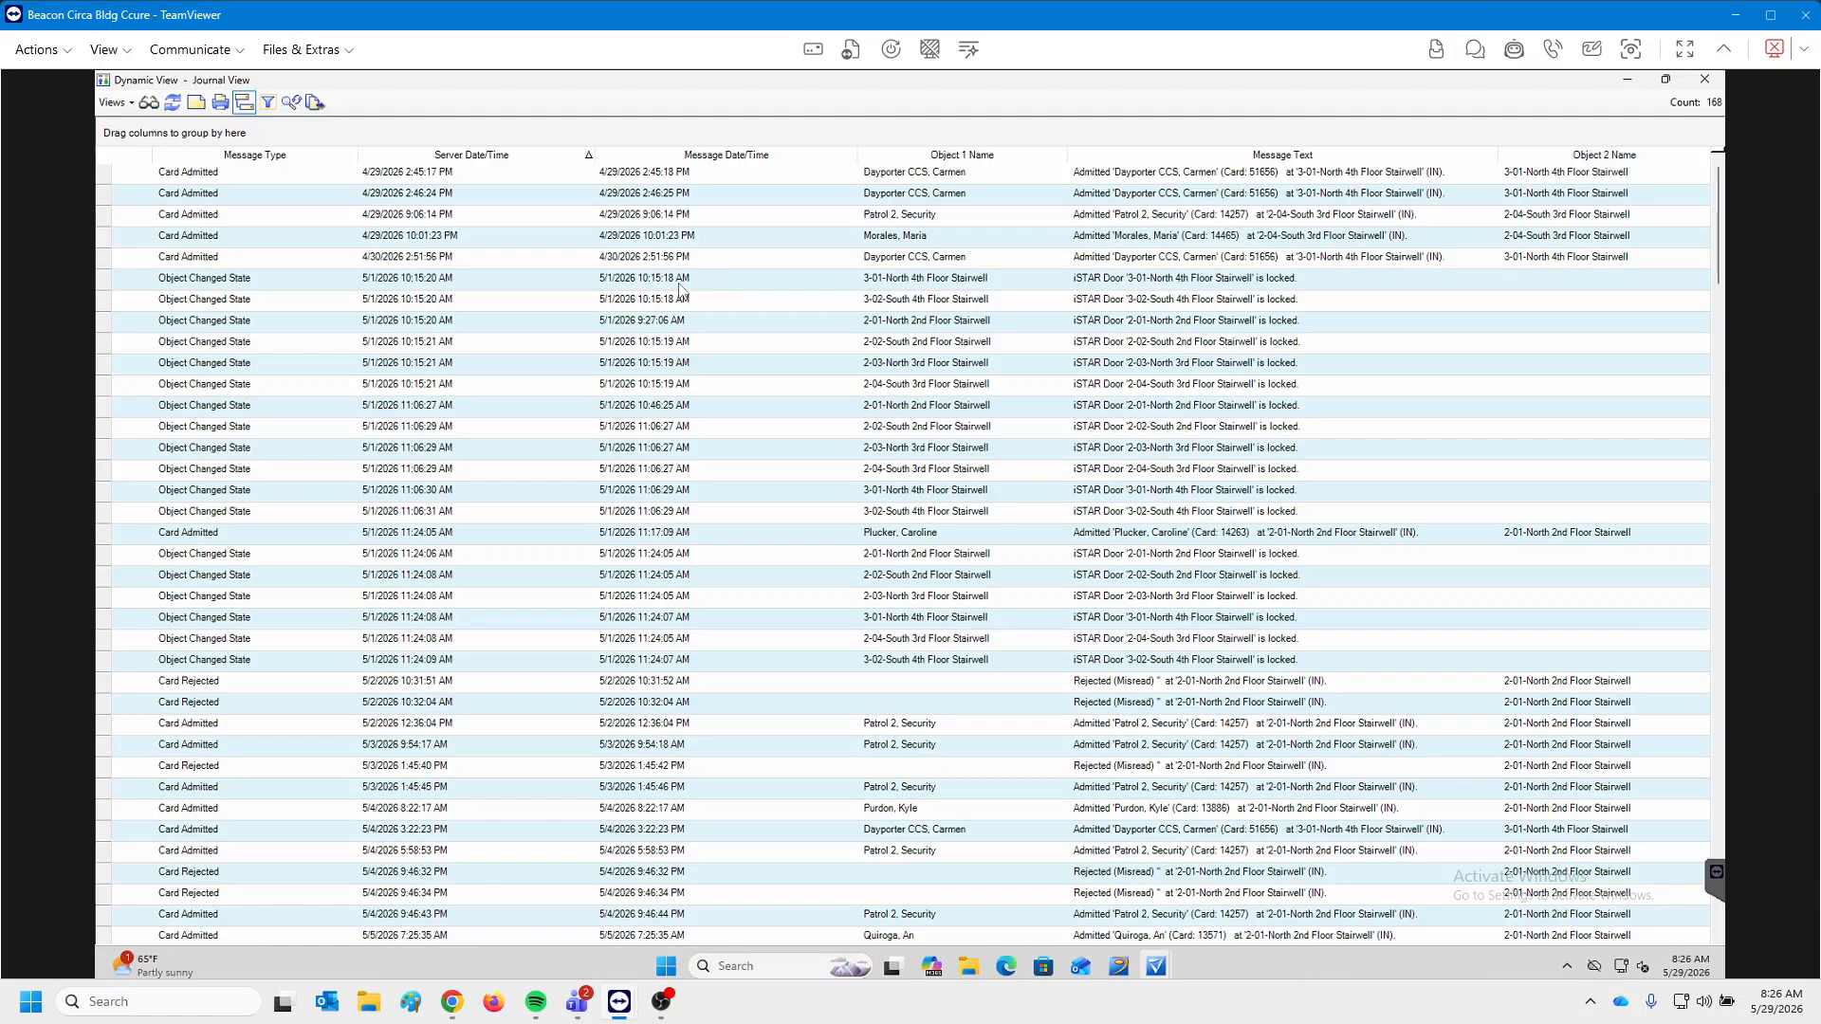
drag(681, 284, 672, 347)
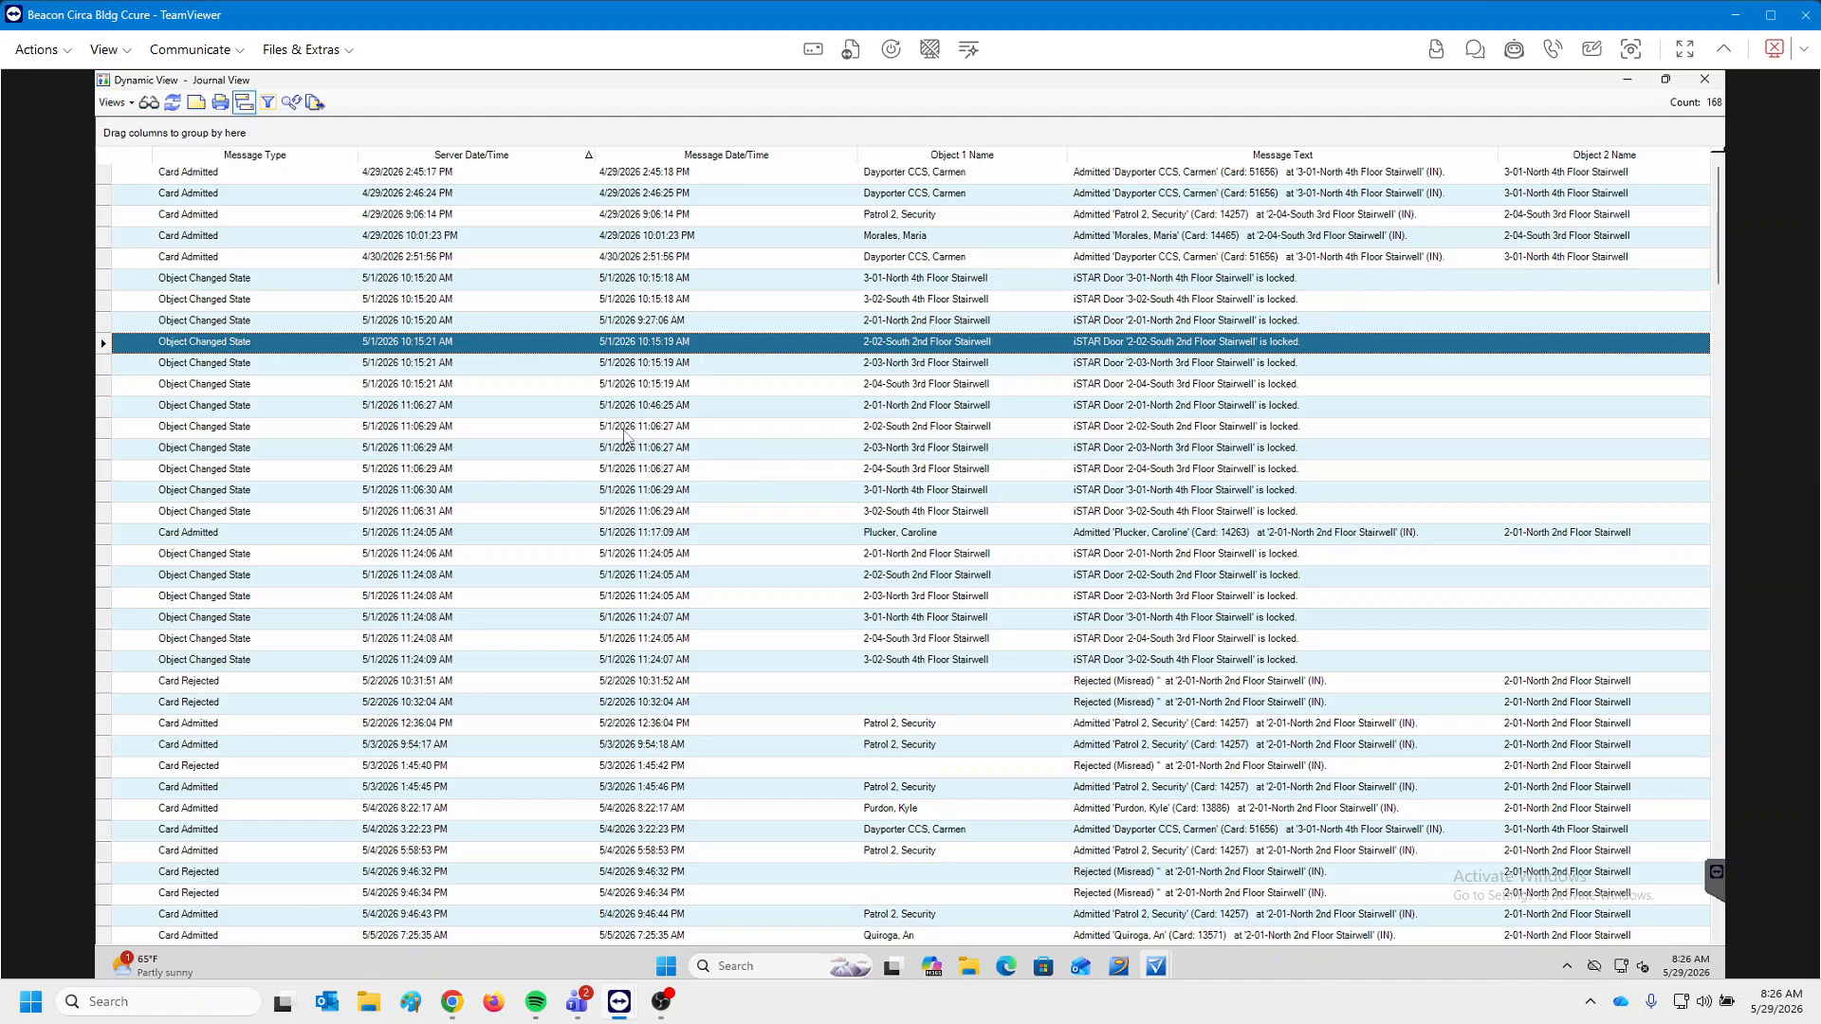
click(651, 371)
click(647, 434)
click(648, 513)
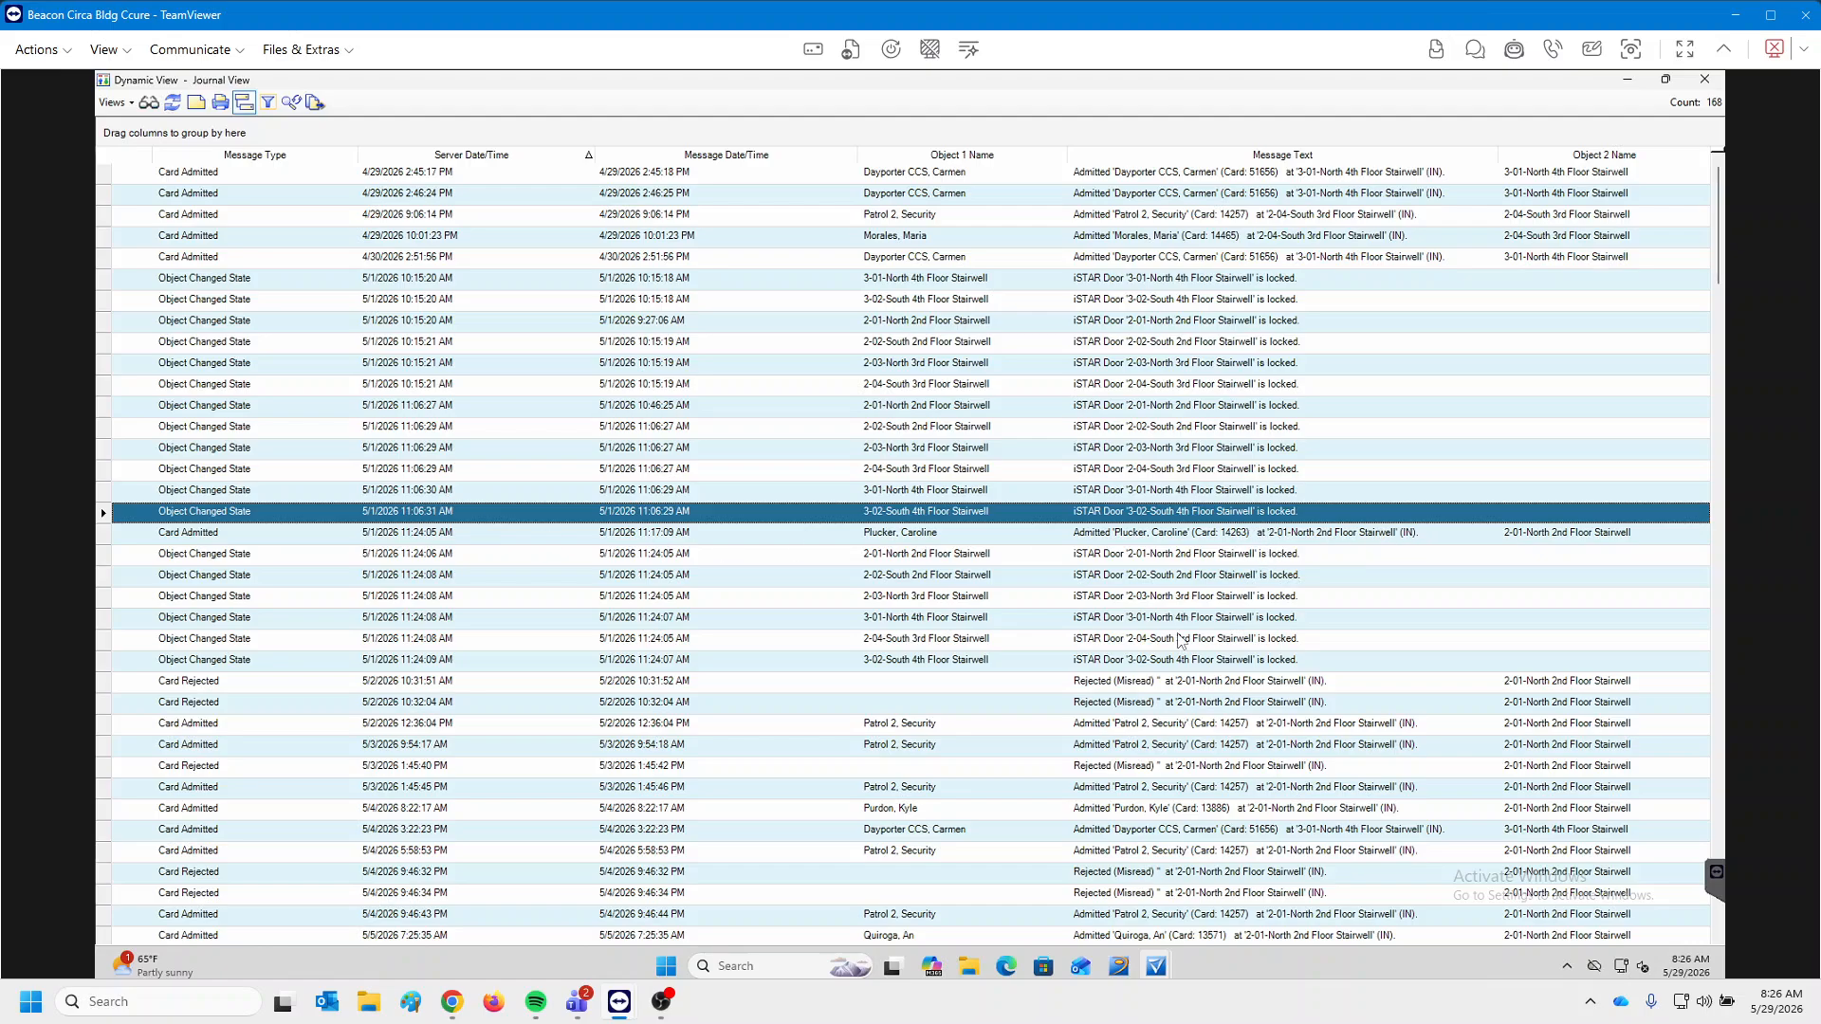
click(1048, 536)
key(Down)
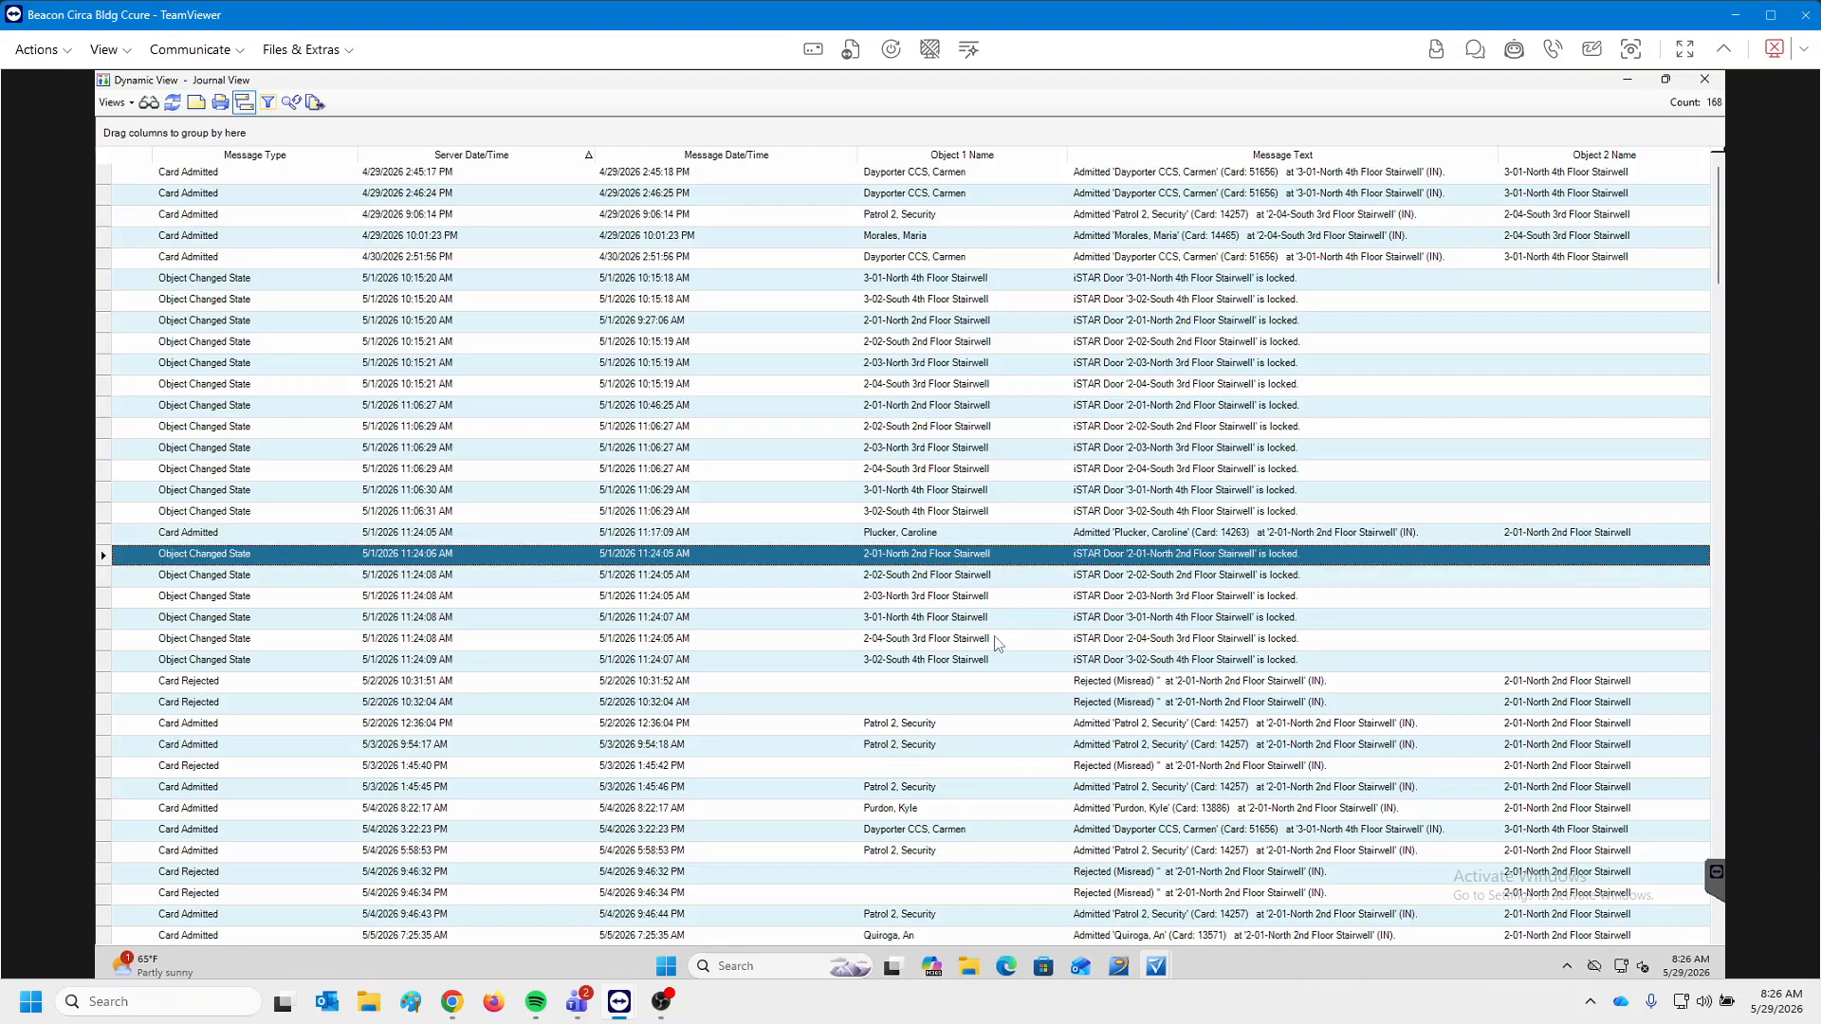
scroll(1025, 653, down, 2)
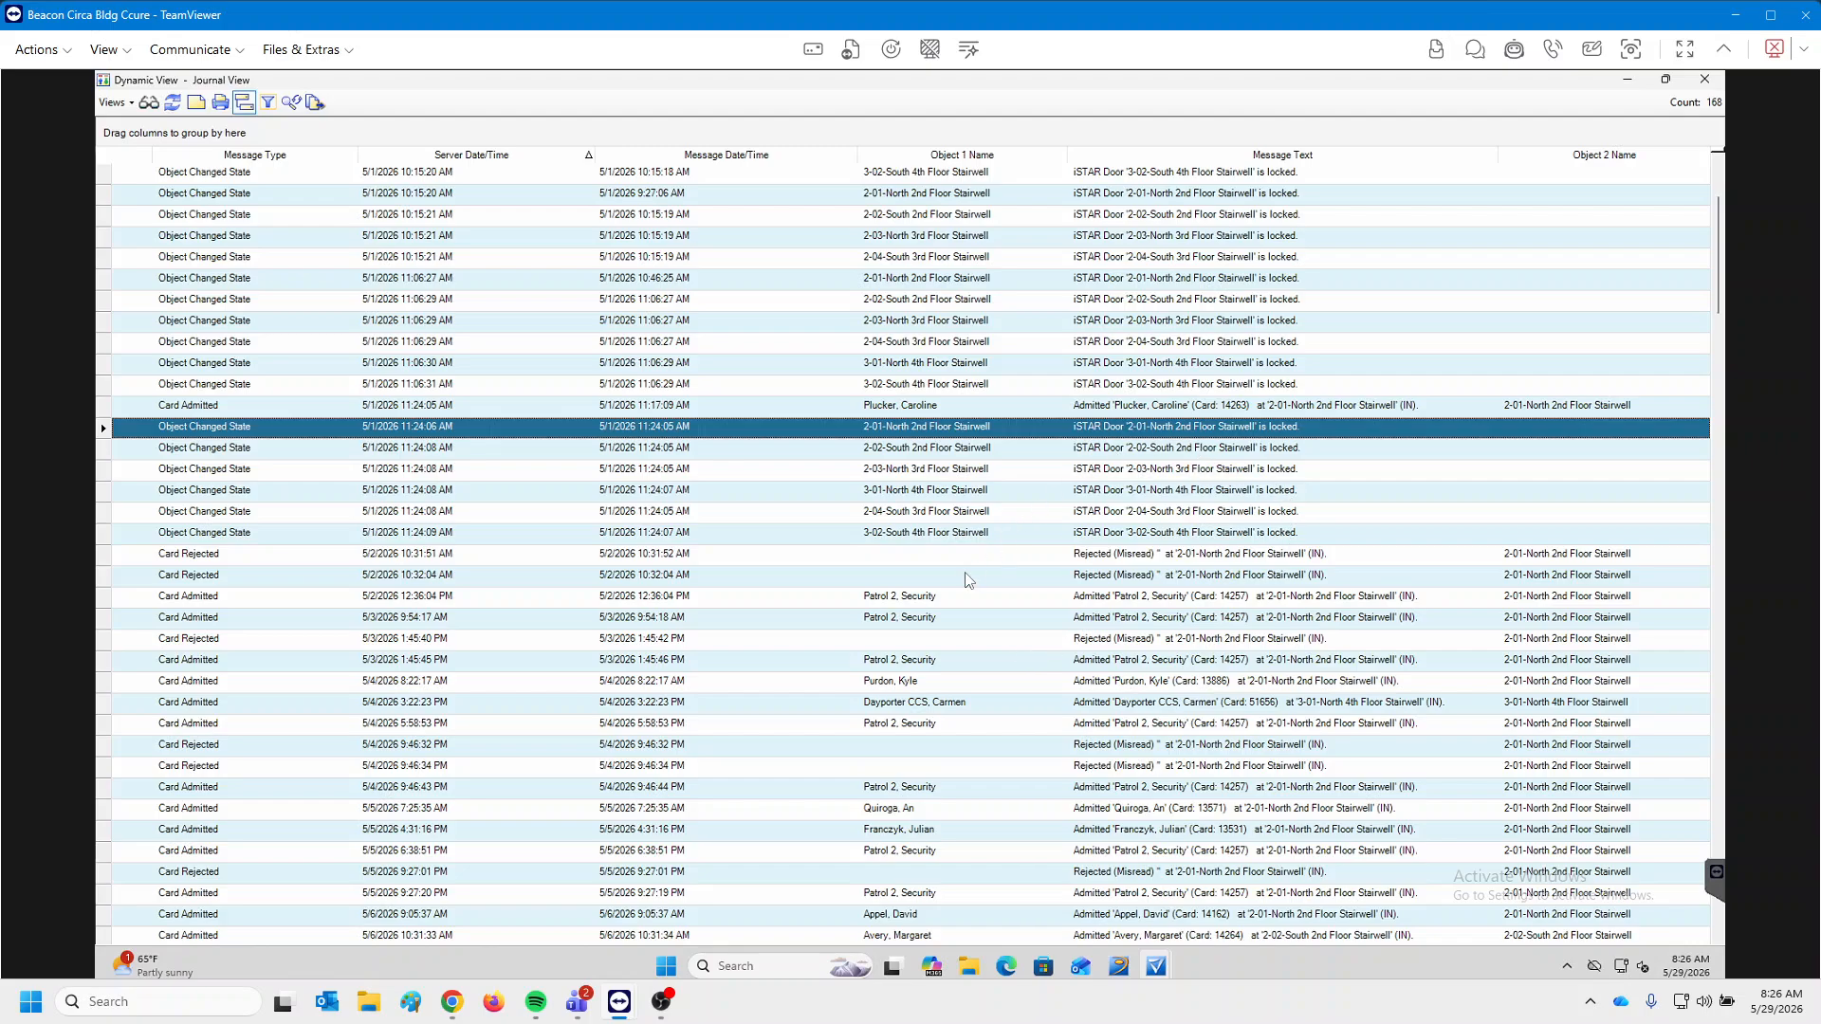
scroll(1148, 626, down, 2)
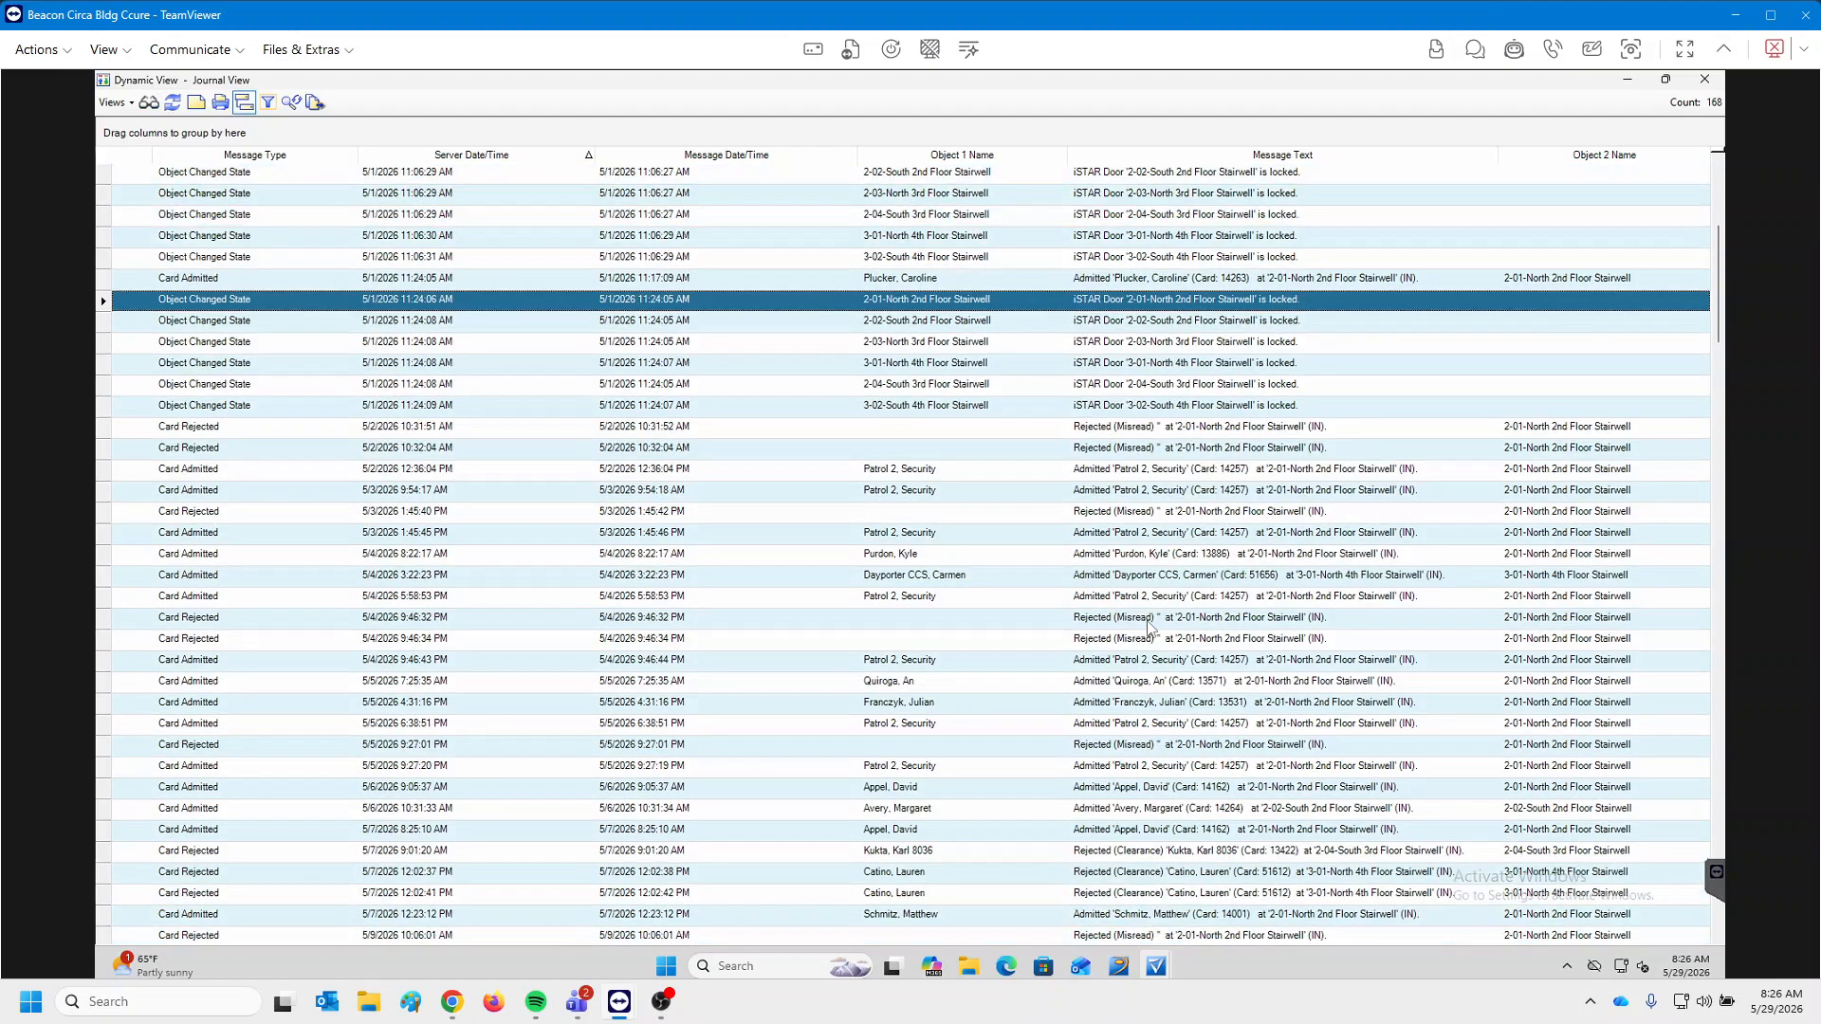
scroll(1148, 626, down, 2)
scroll(1114, 685, down, 3)
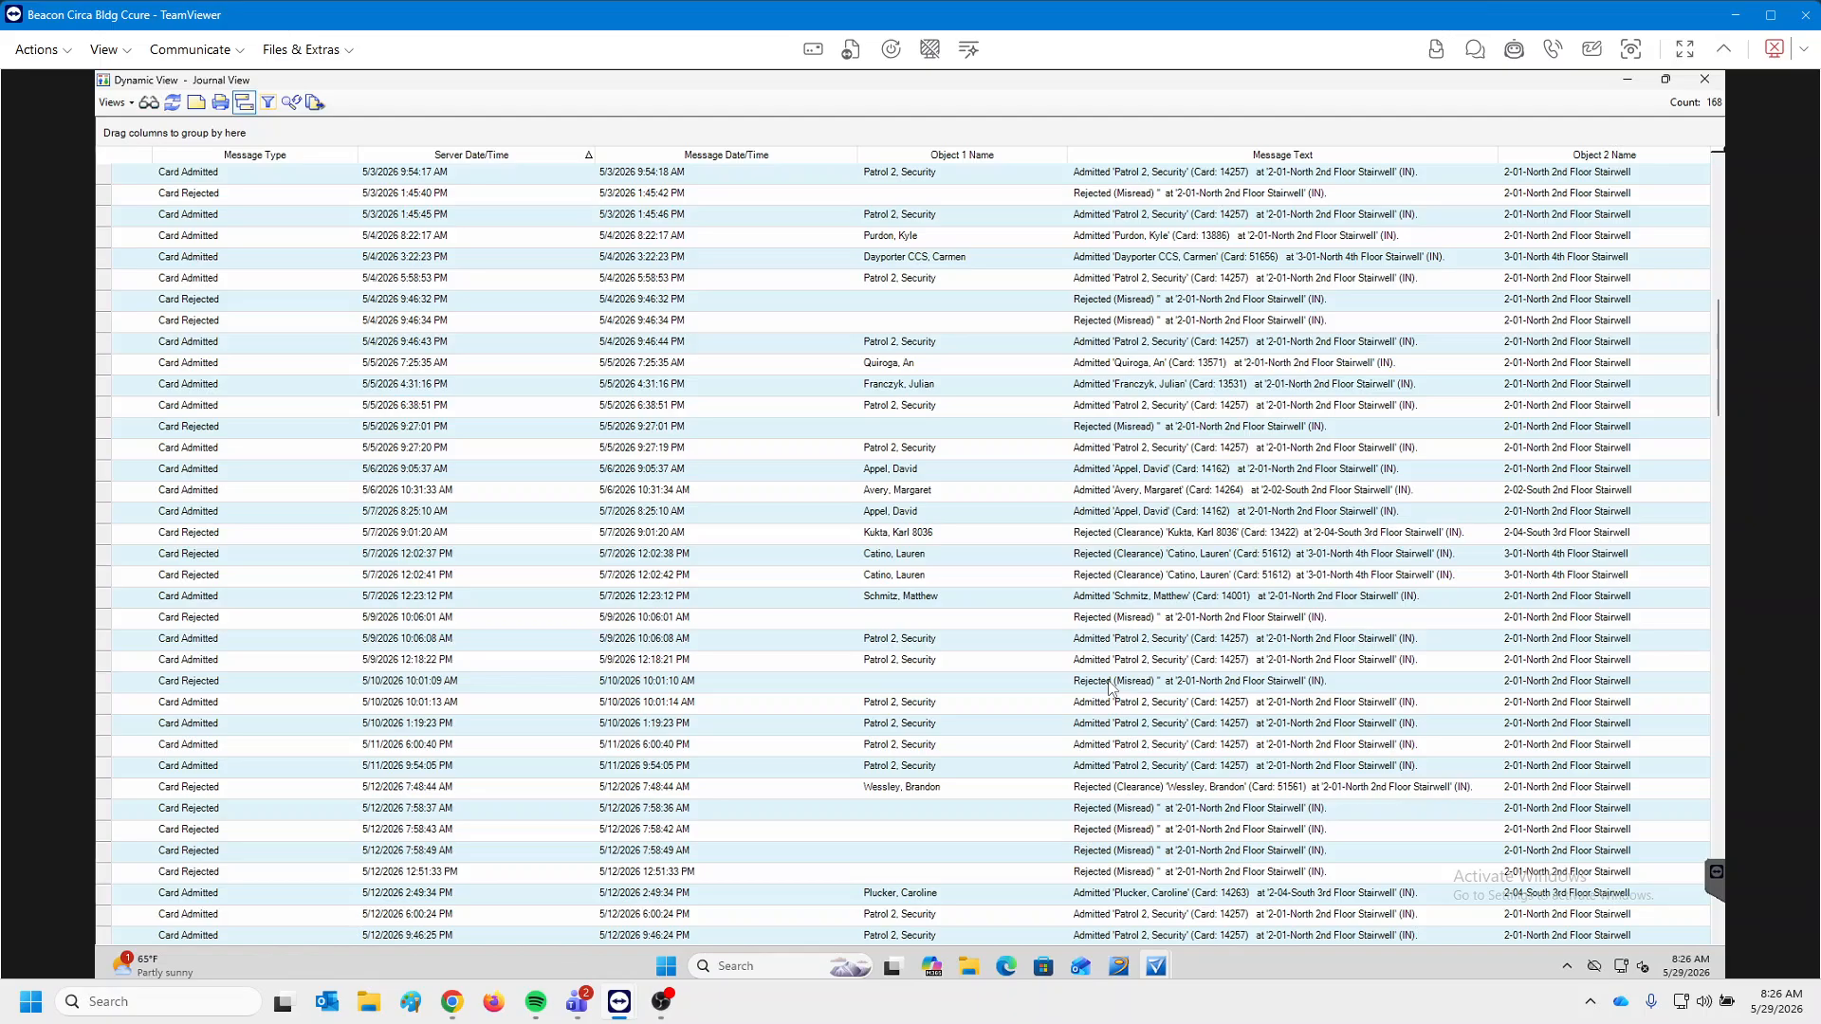
click(1111, 685)
scroll(1057, 702, down, 10)
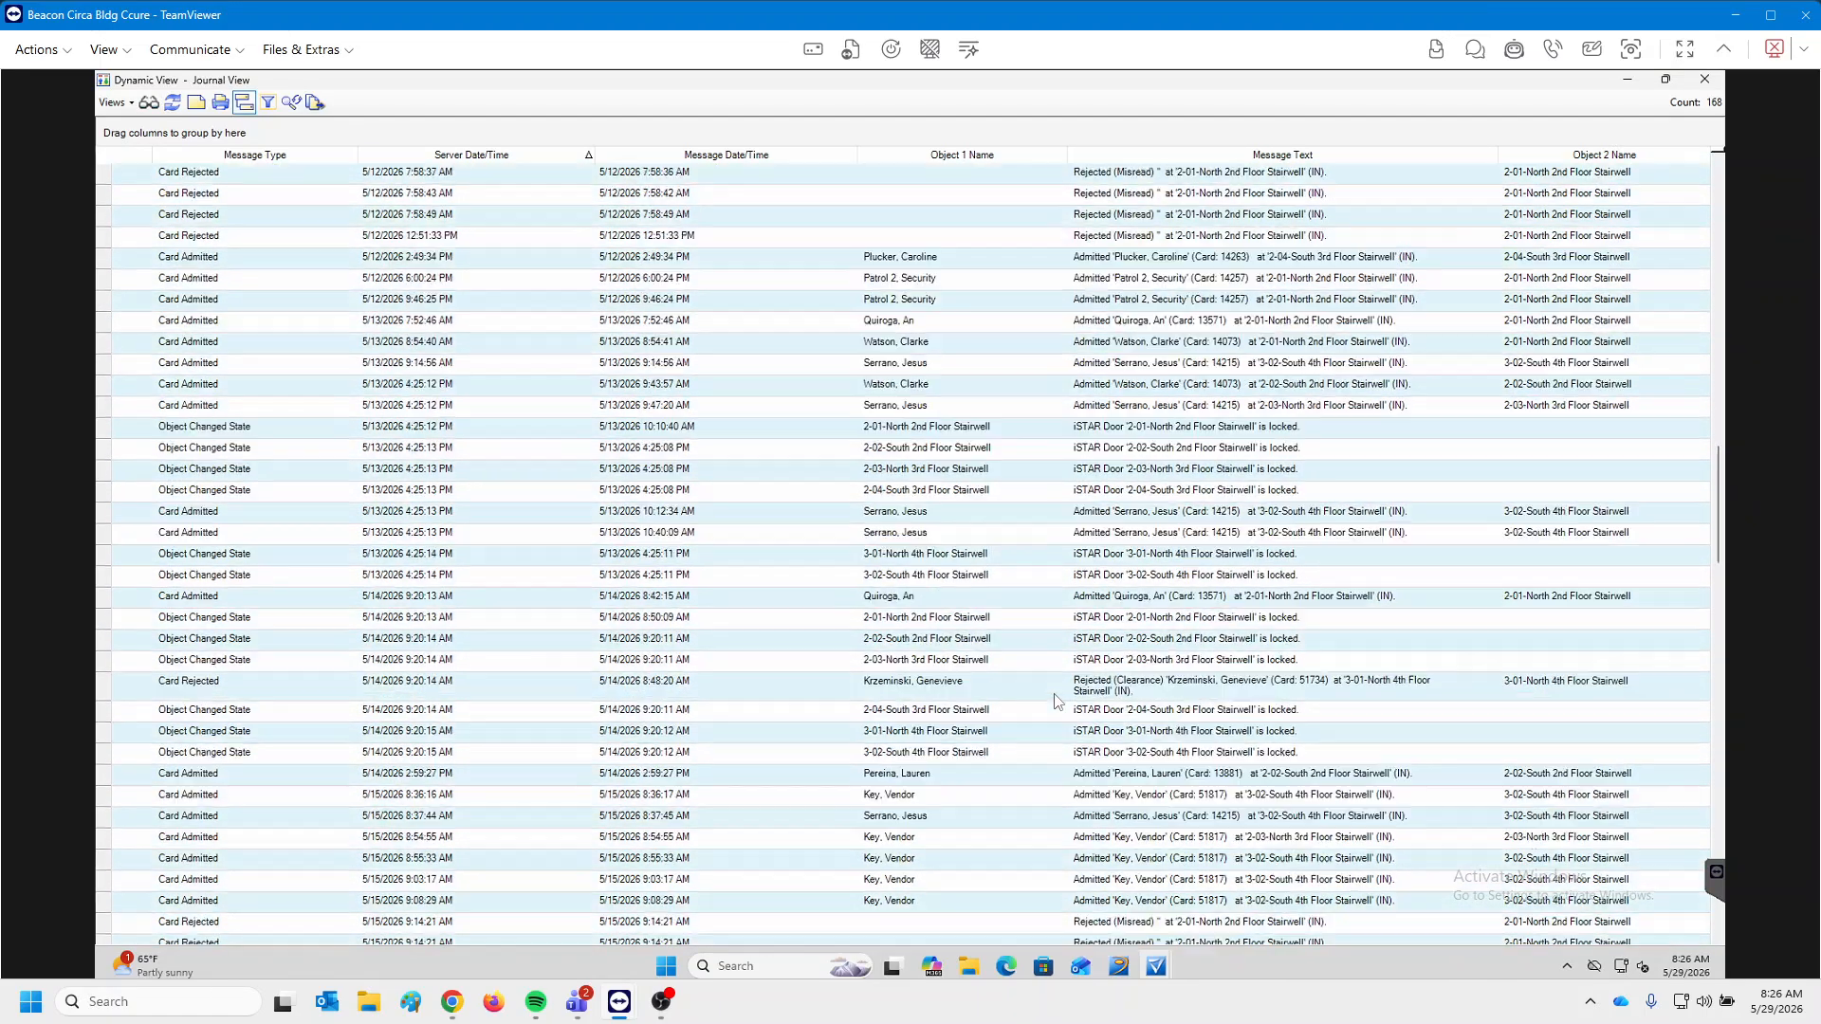
scroll(1058, 702, down, 1)
scroll(1057, 702, up, 15)
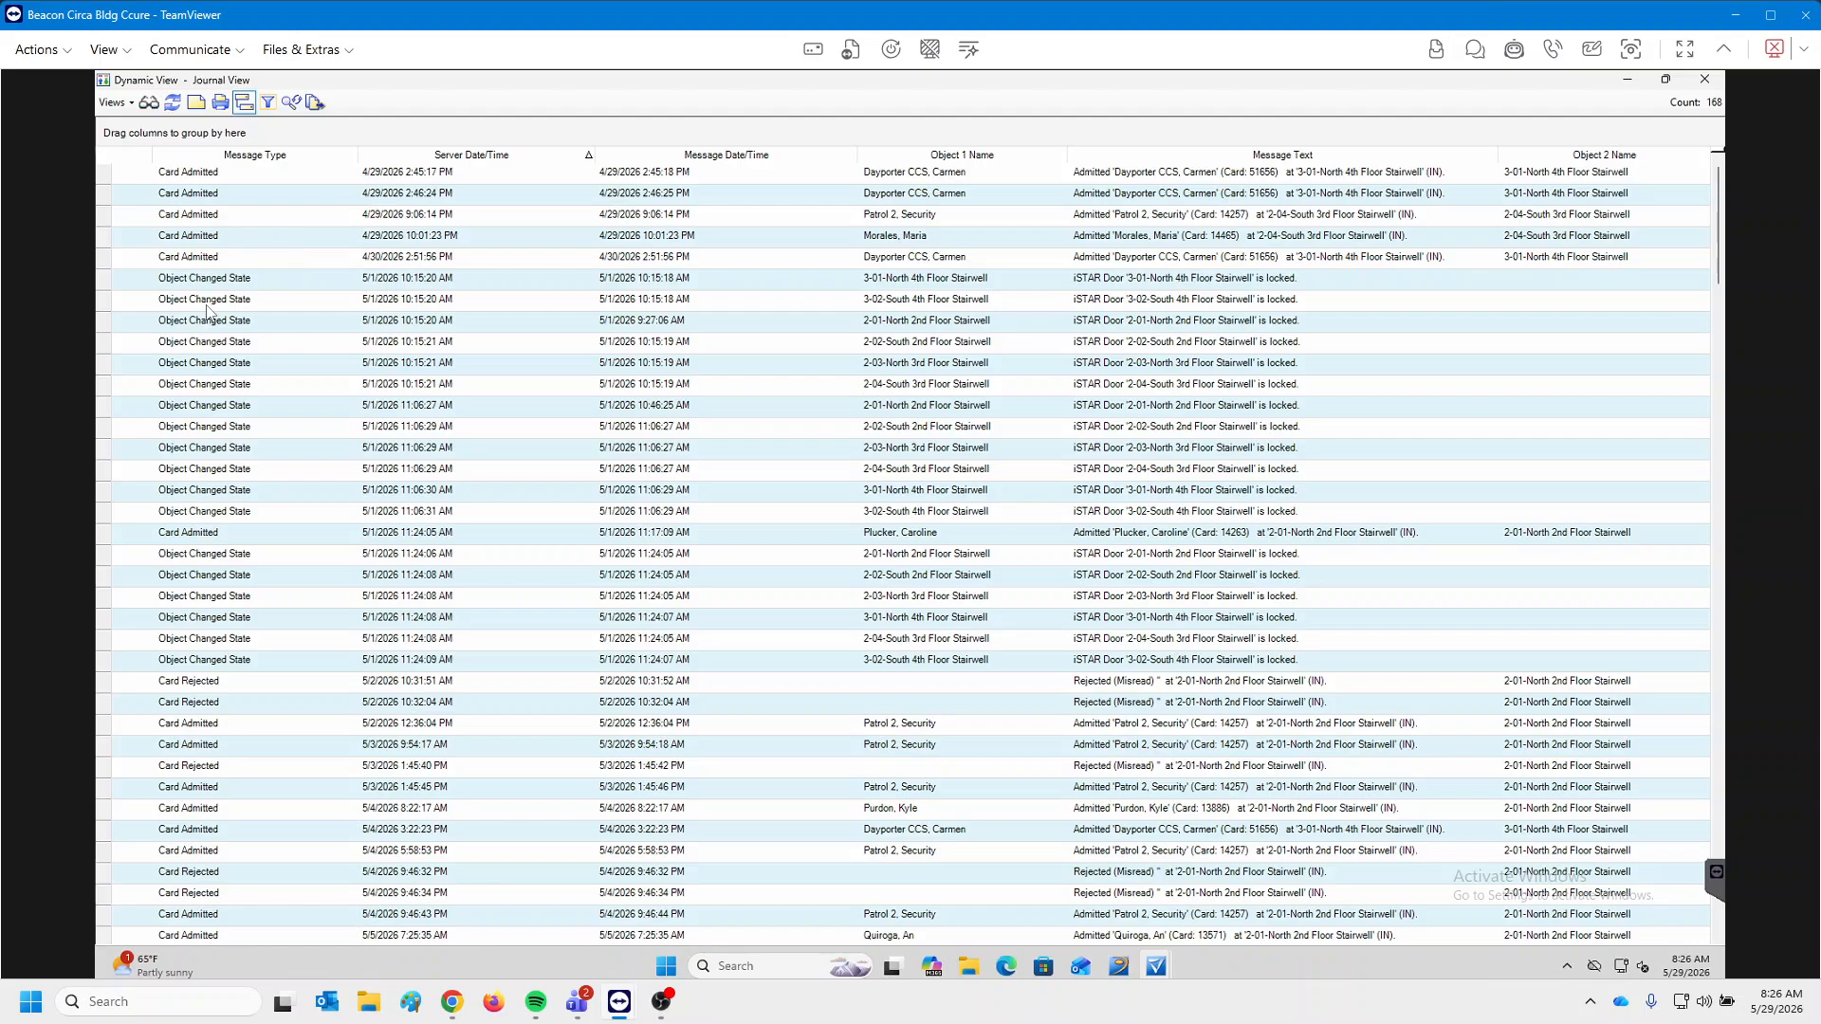
Turn on column filtering and filter the Message Type column with 'Car'.
click(269, 106)
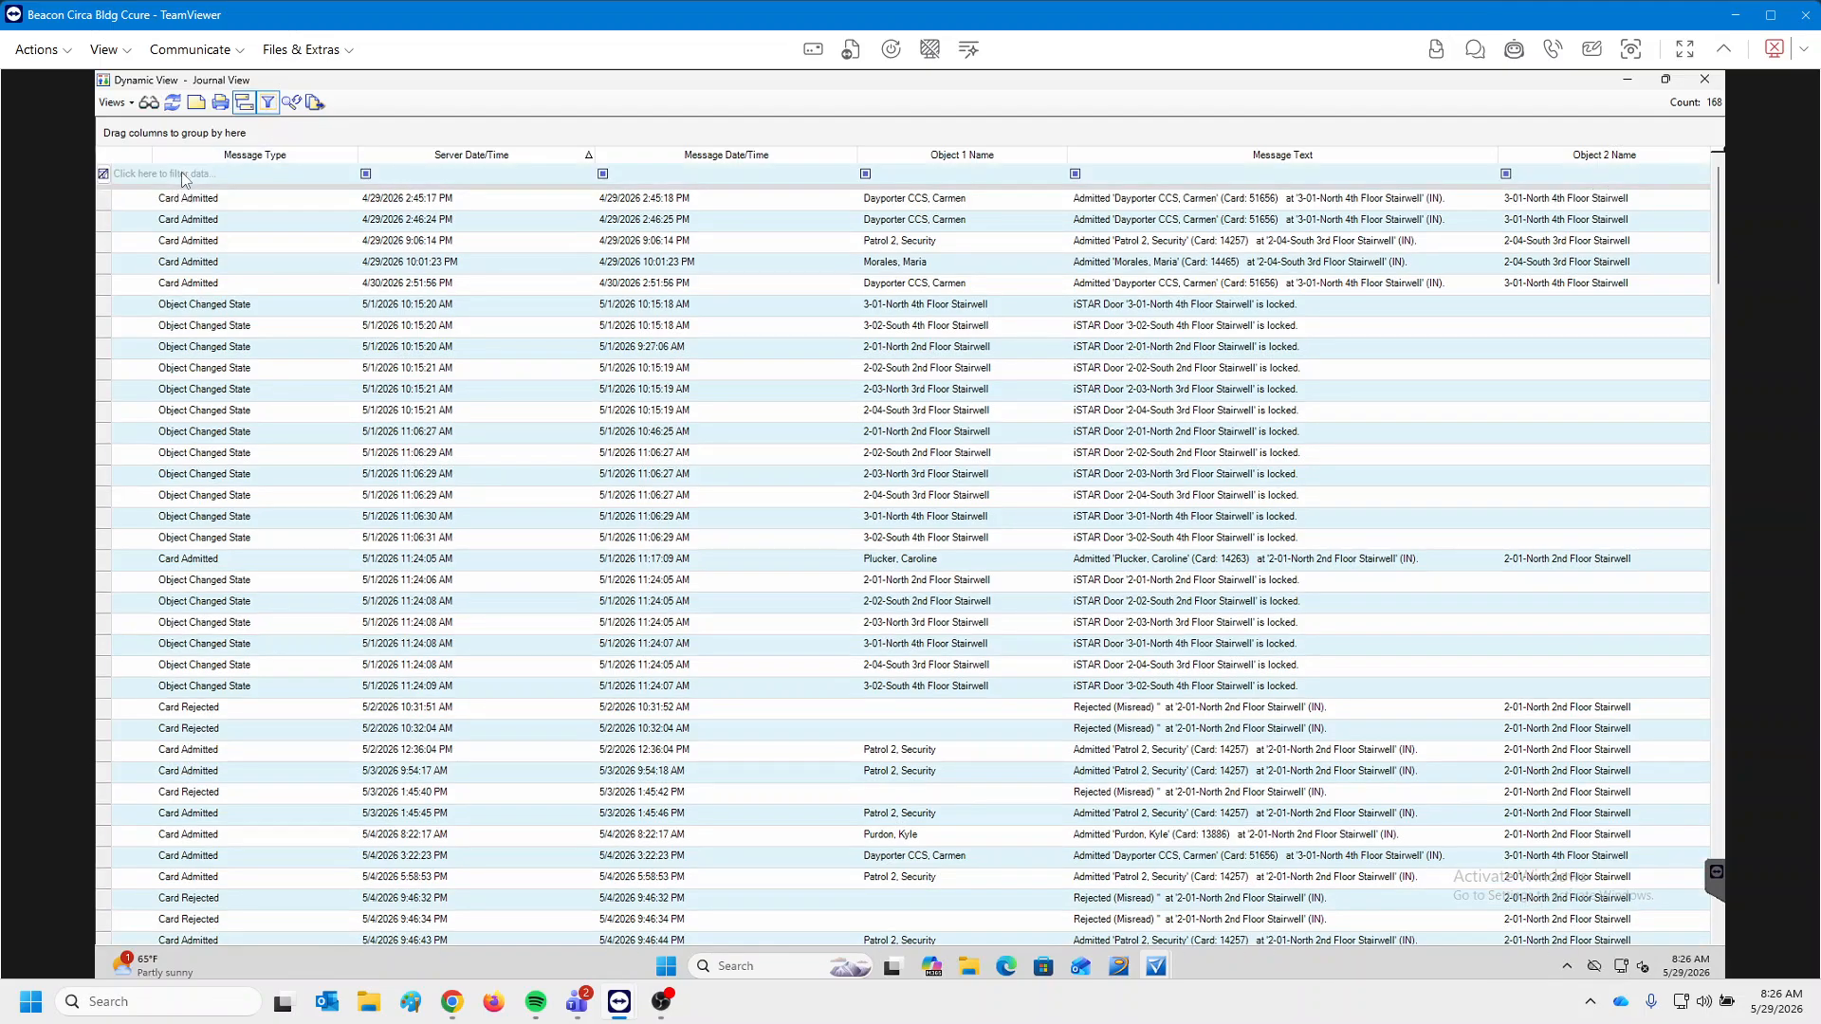
click(177, 177)
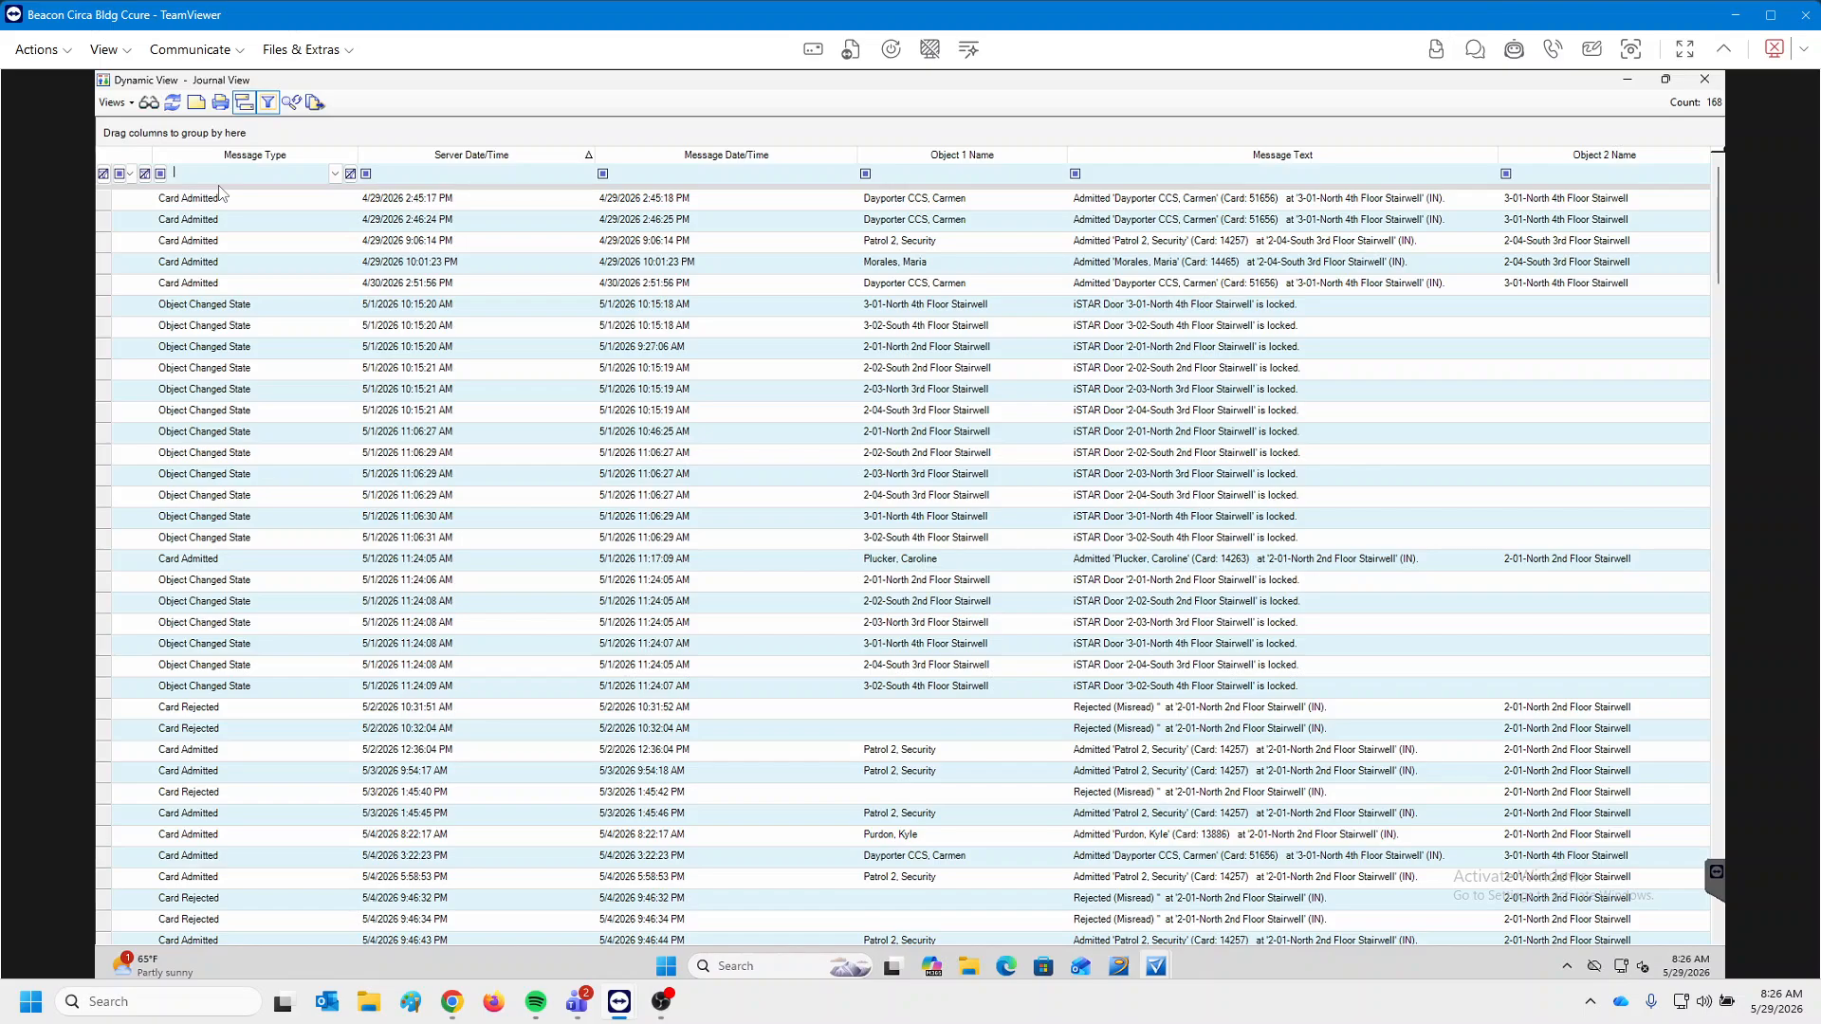
text(Card)
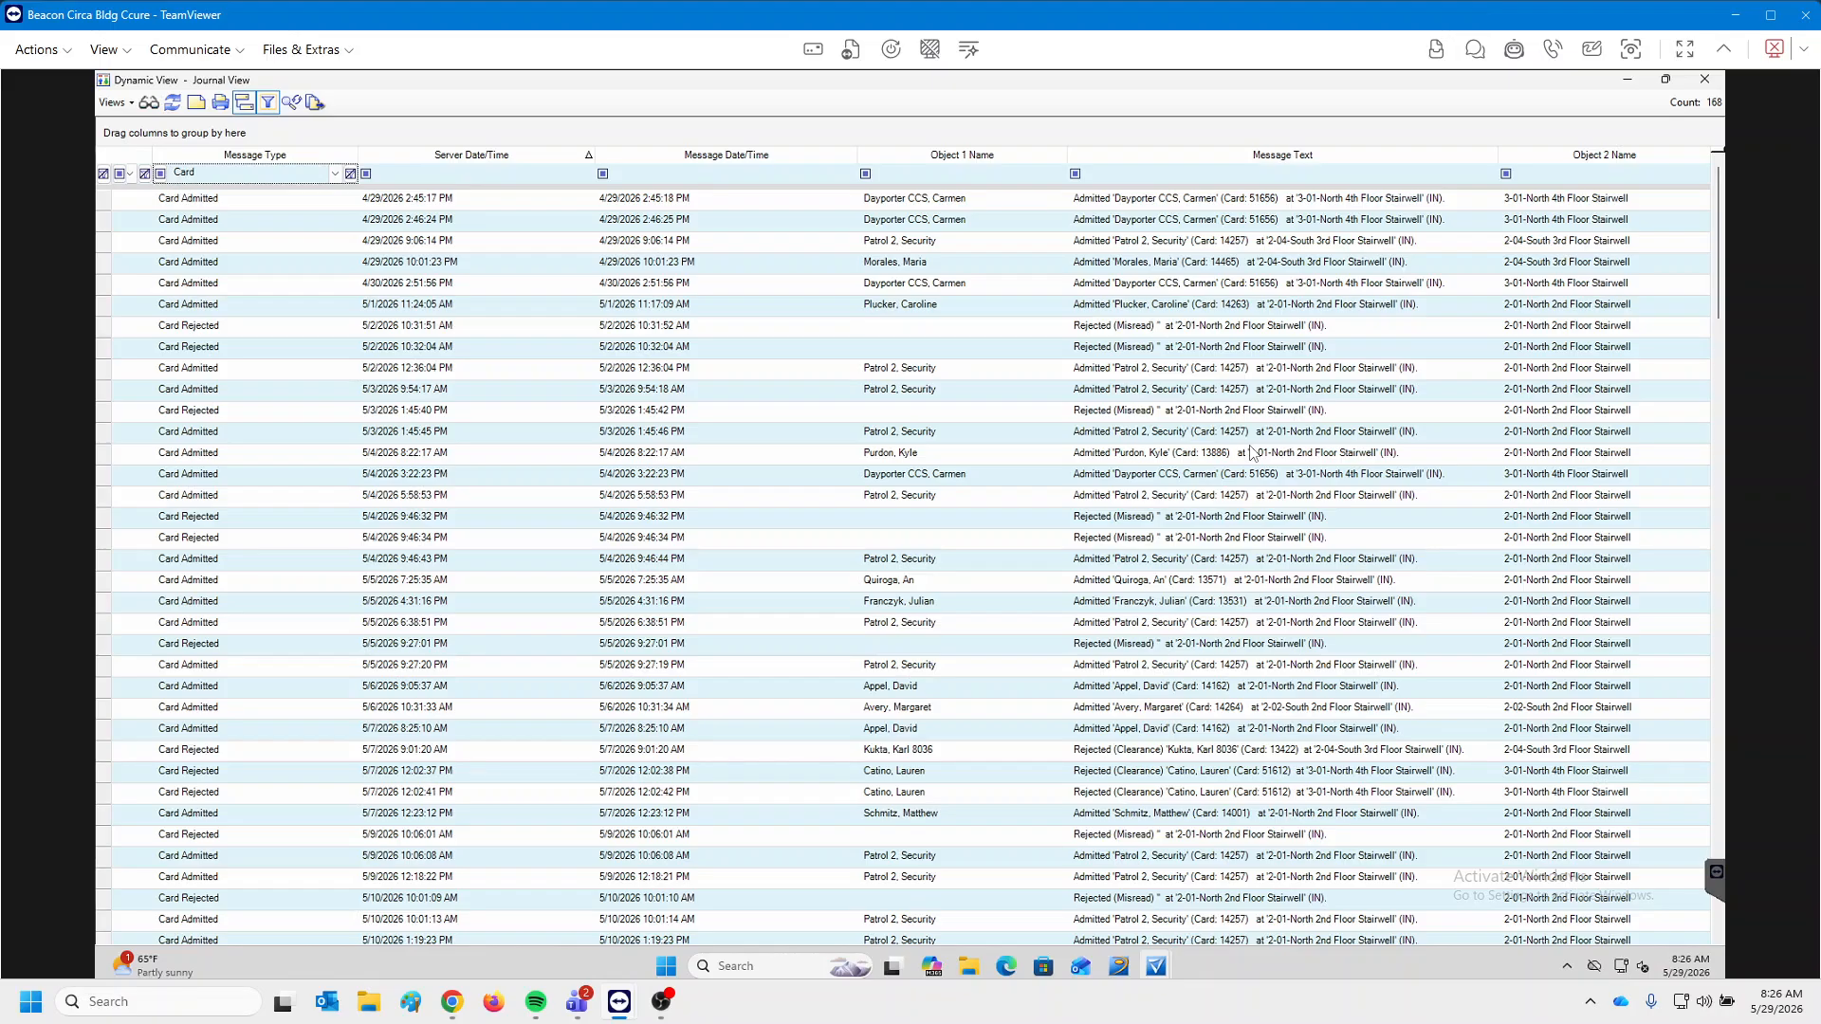
scroll(1252, 452, down, 20)
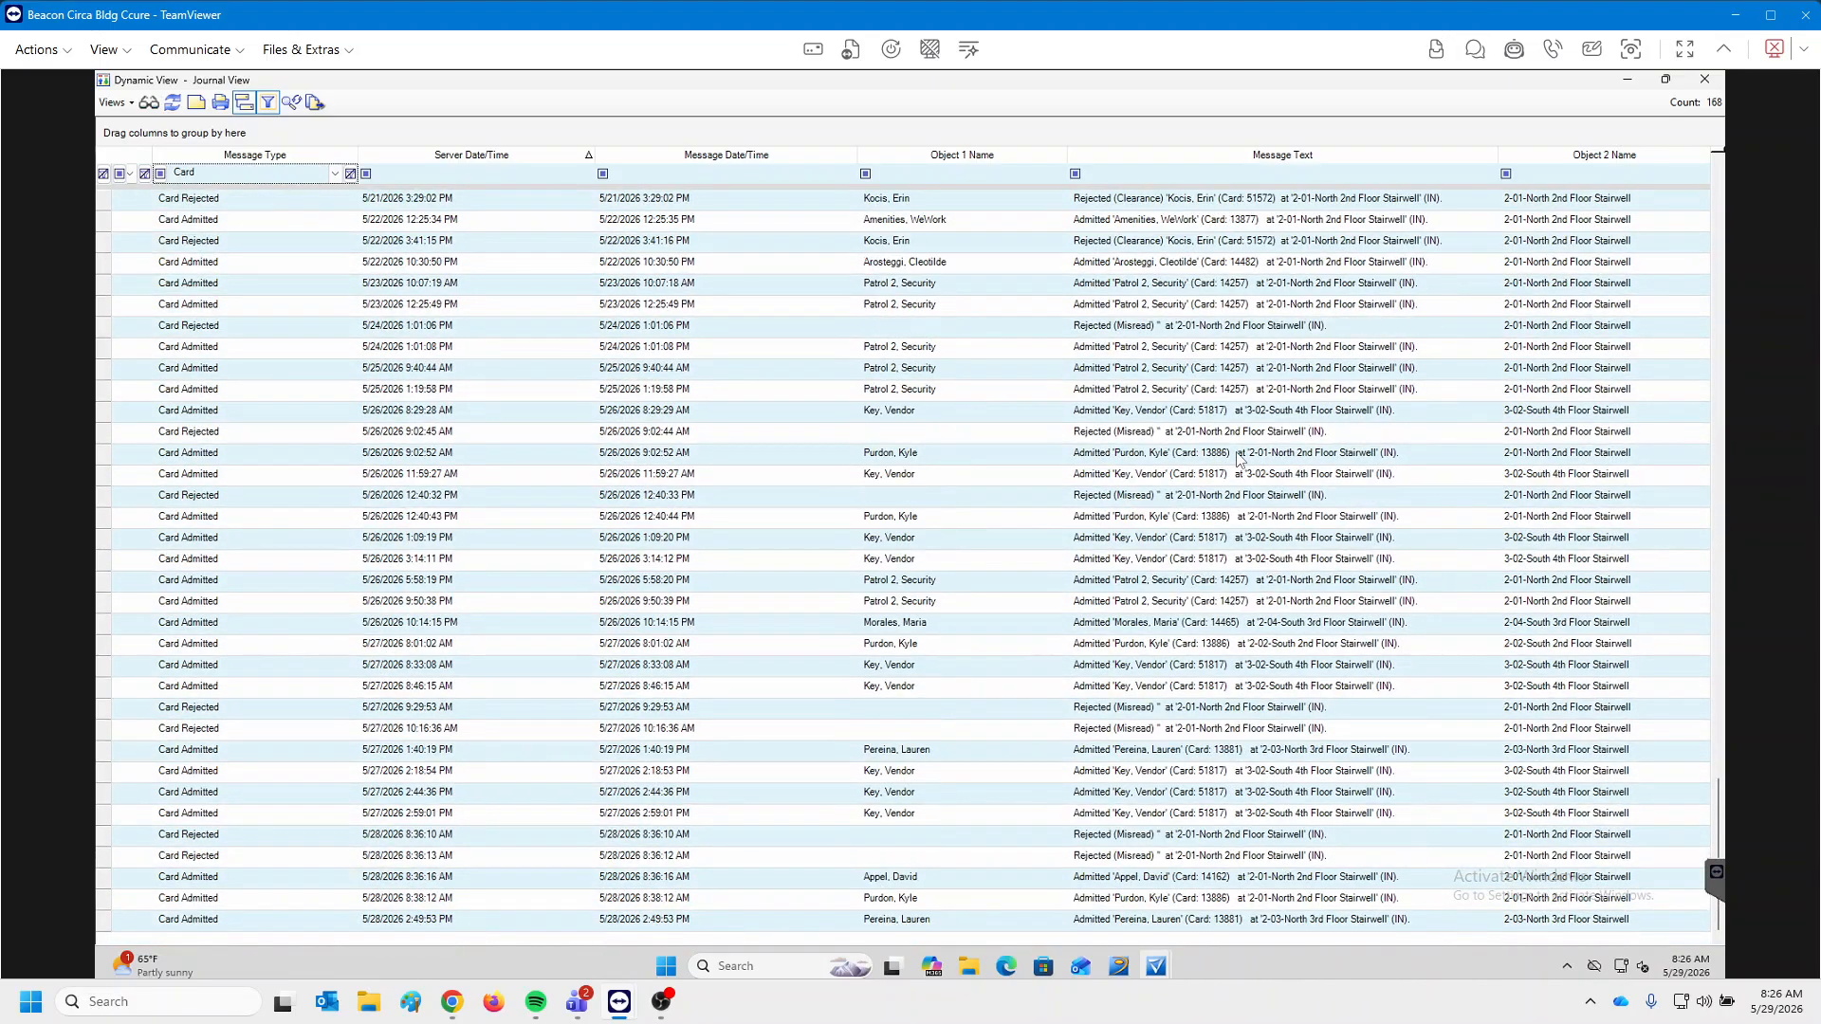
scroll(1239, 461, up, 20)
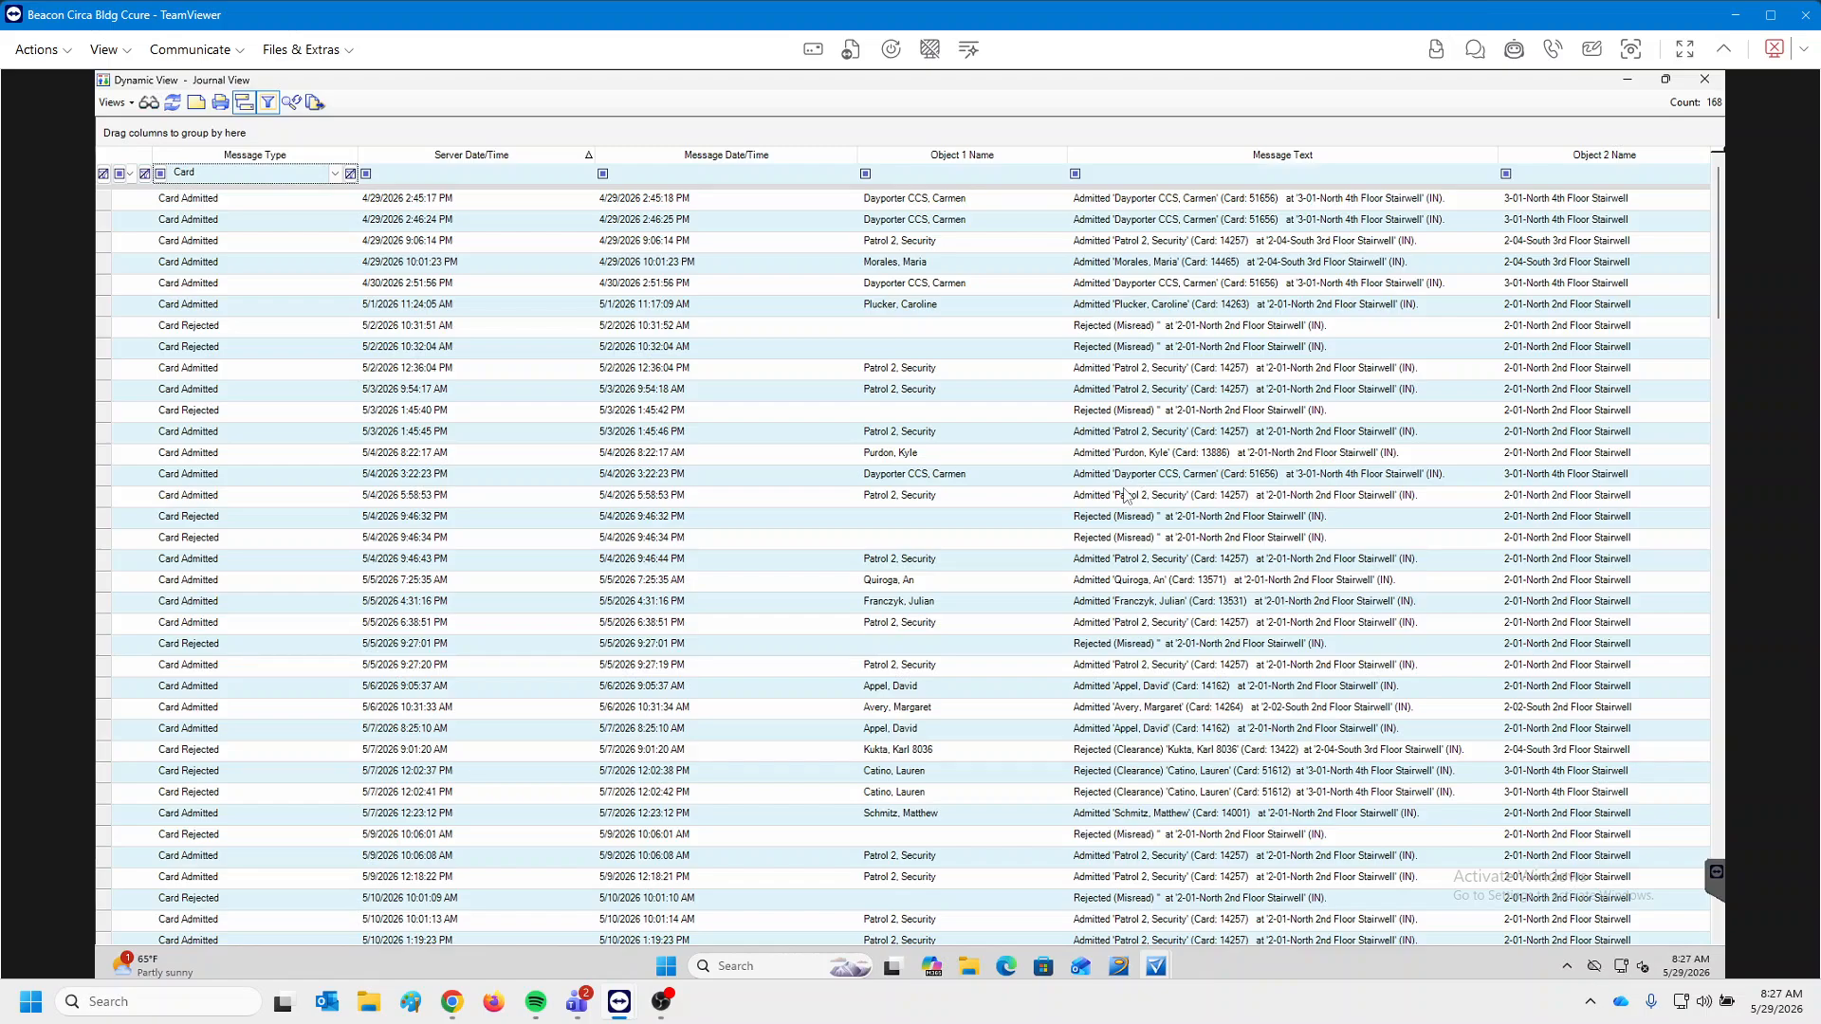
scroll(1115, 561, down, 1)
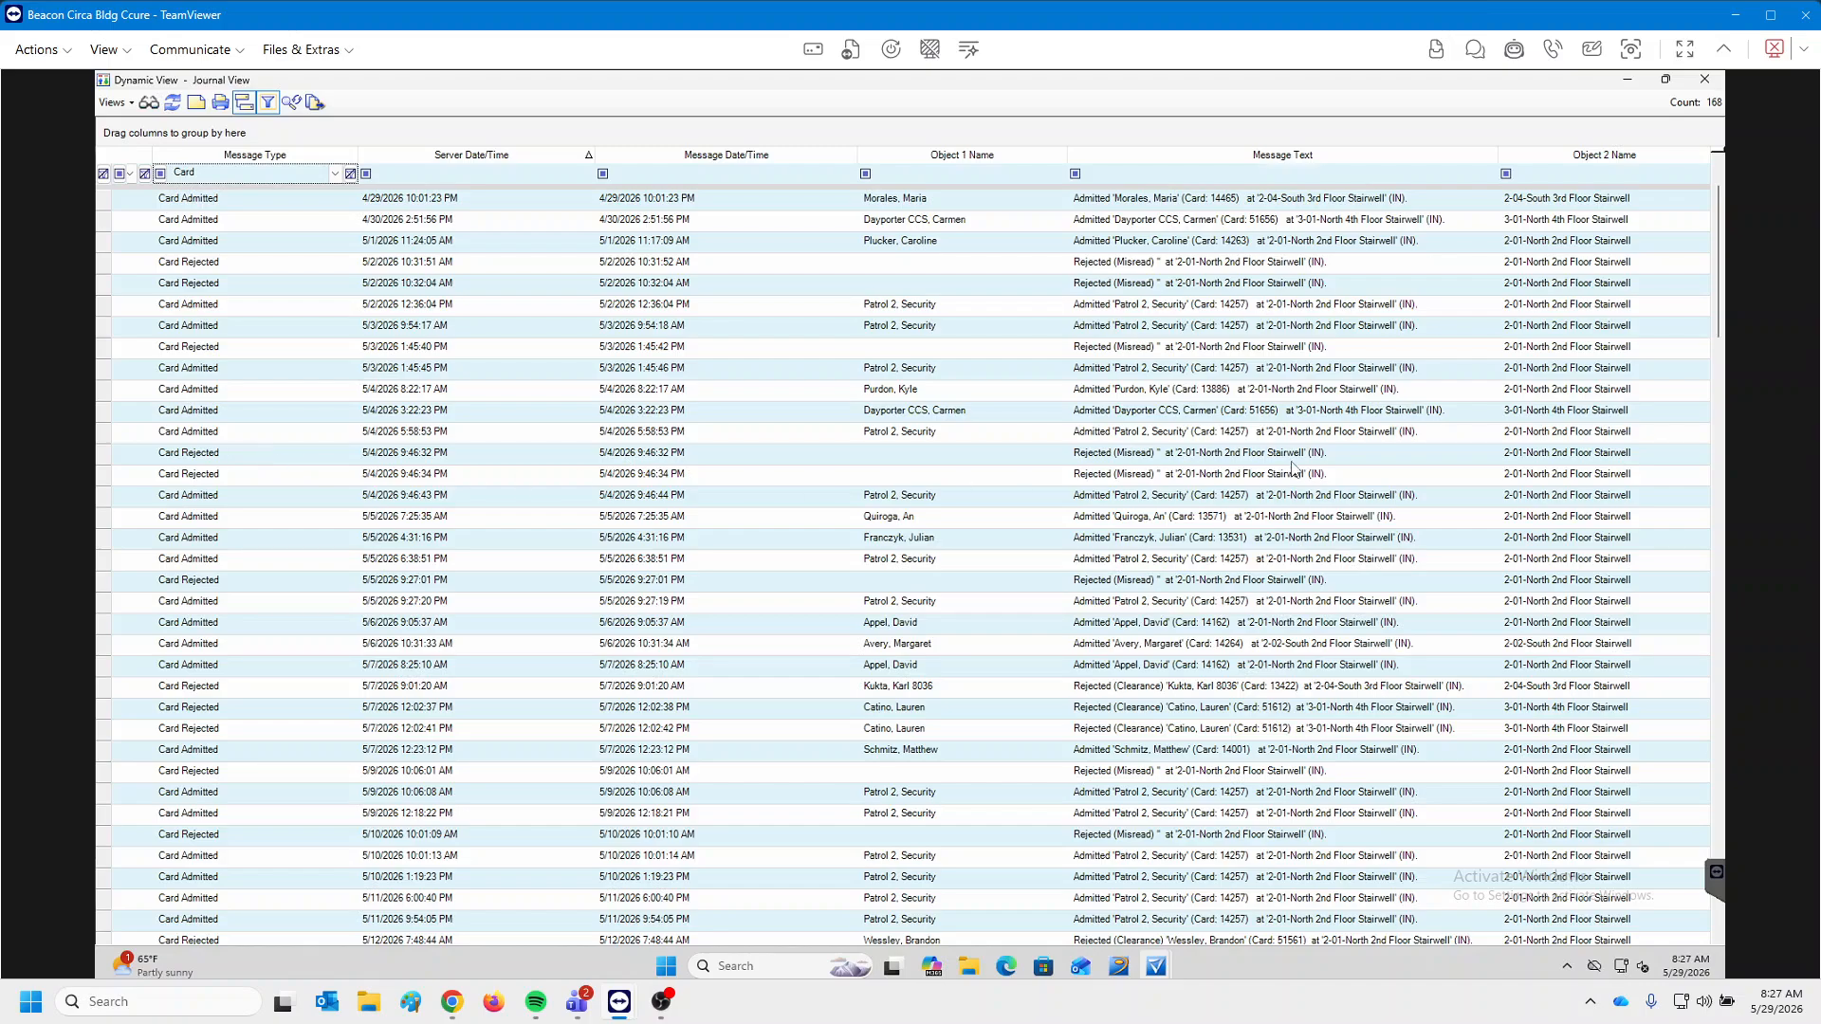
Review the card rejections from 5/4 to 5/12 and the 5/13 admit, then close the Journal View.
click(1276, 455)
click(1247, 477)
scroll(1219, 566, down, 2)
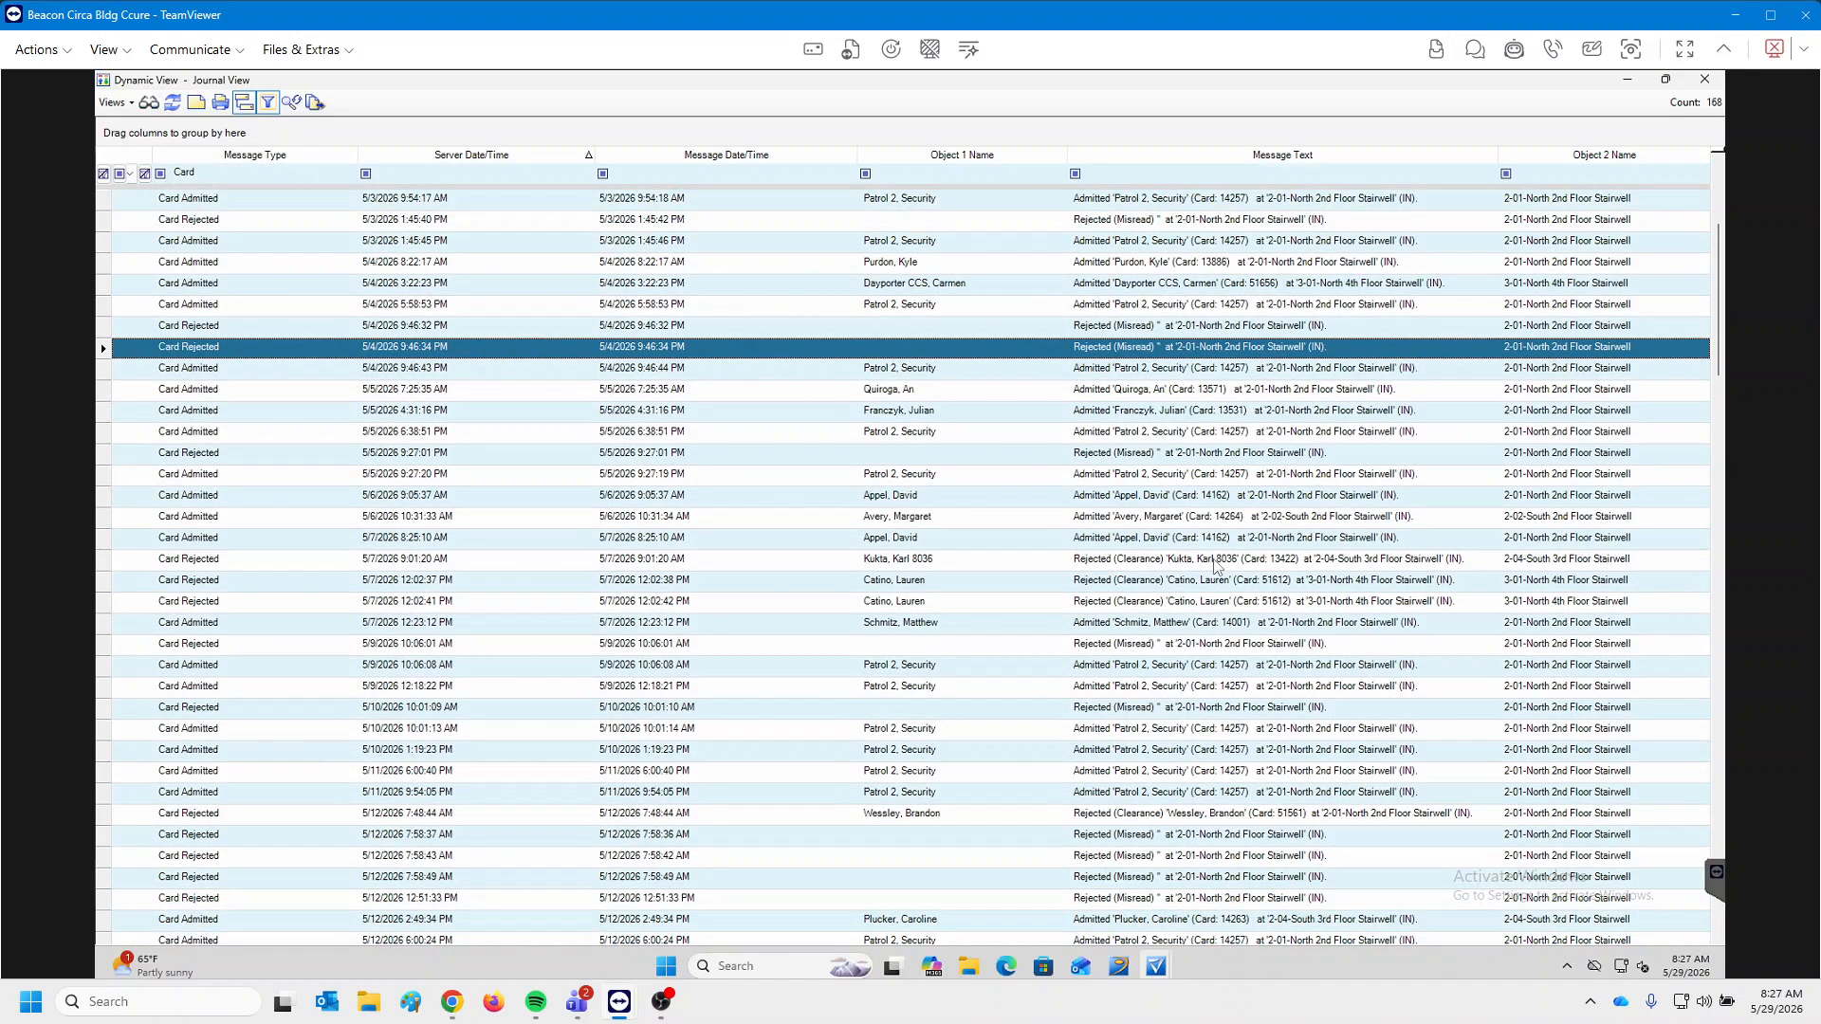
click(1141, 644)
click(1130, 708)
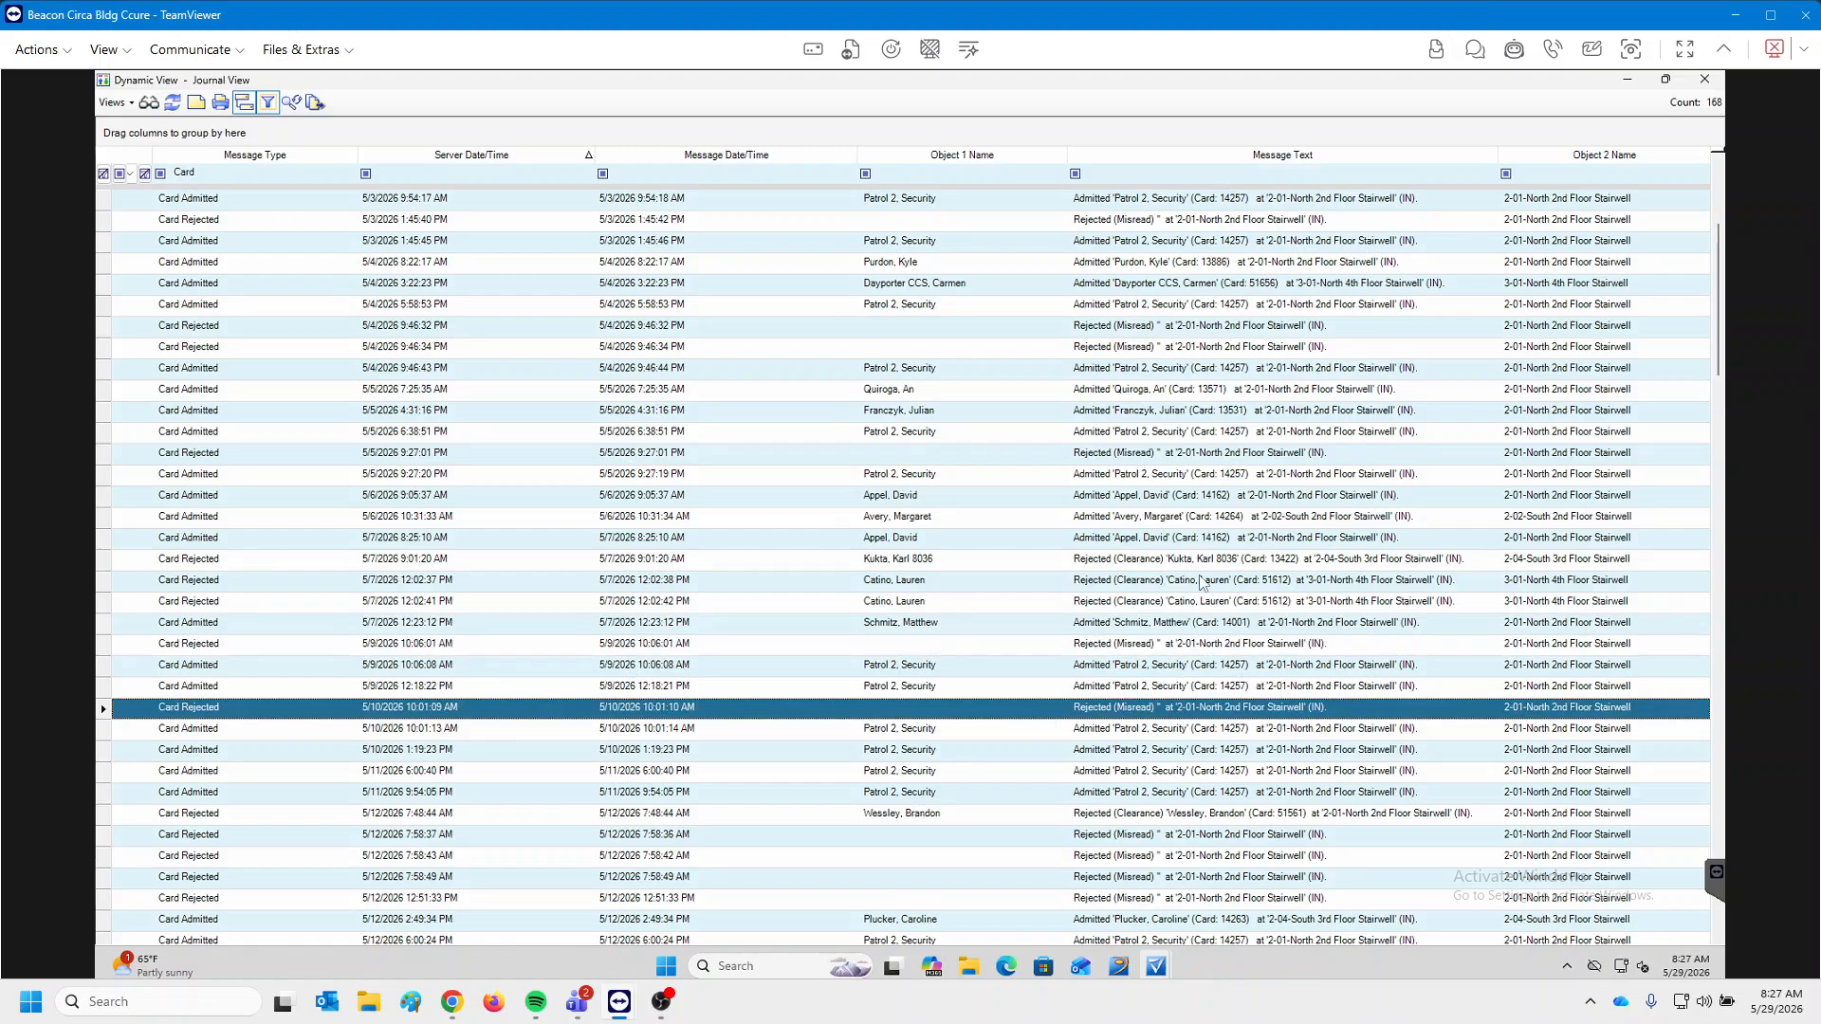
scroll(1265, 527, down, 2)
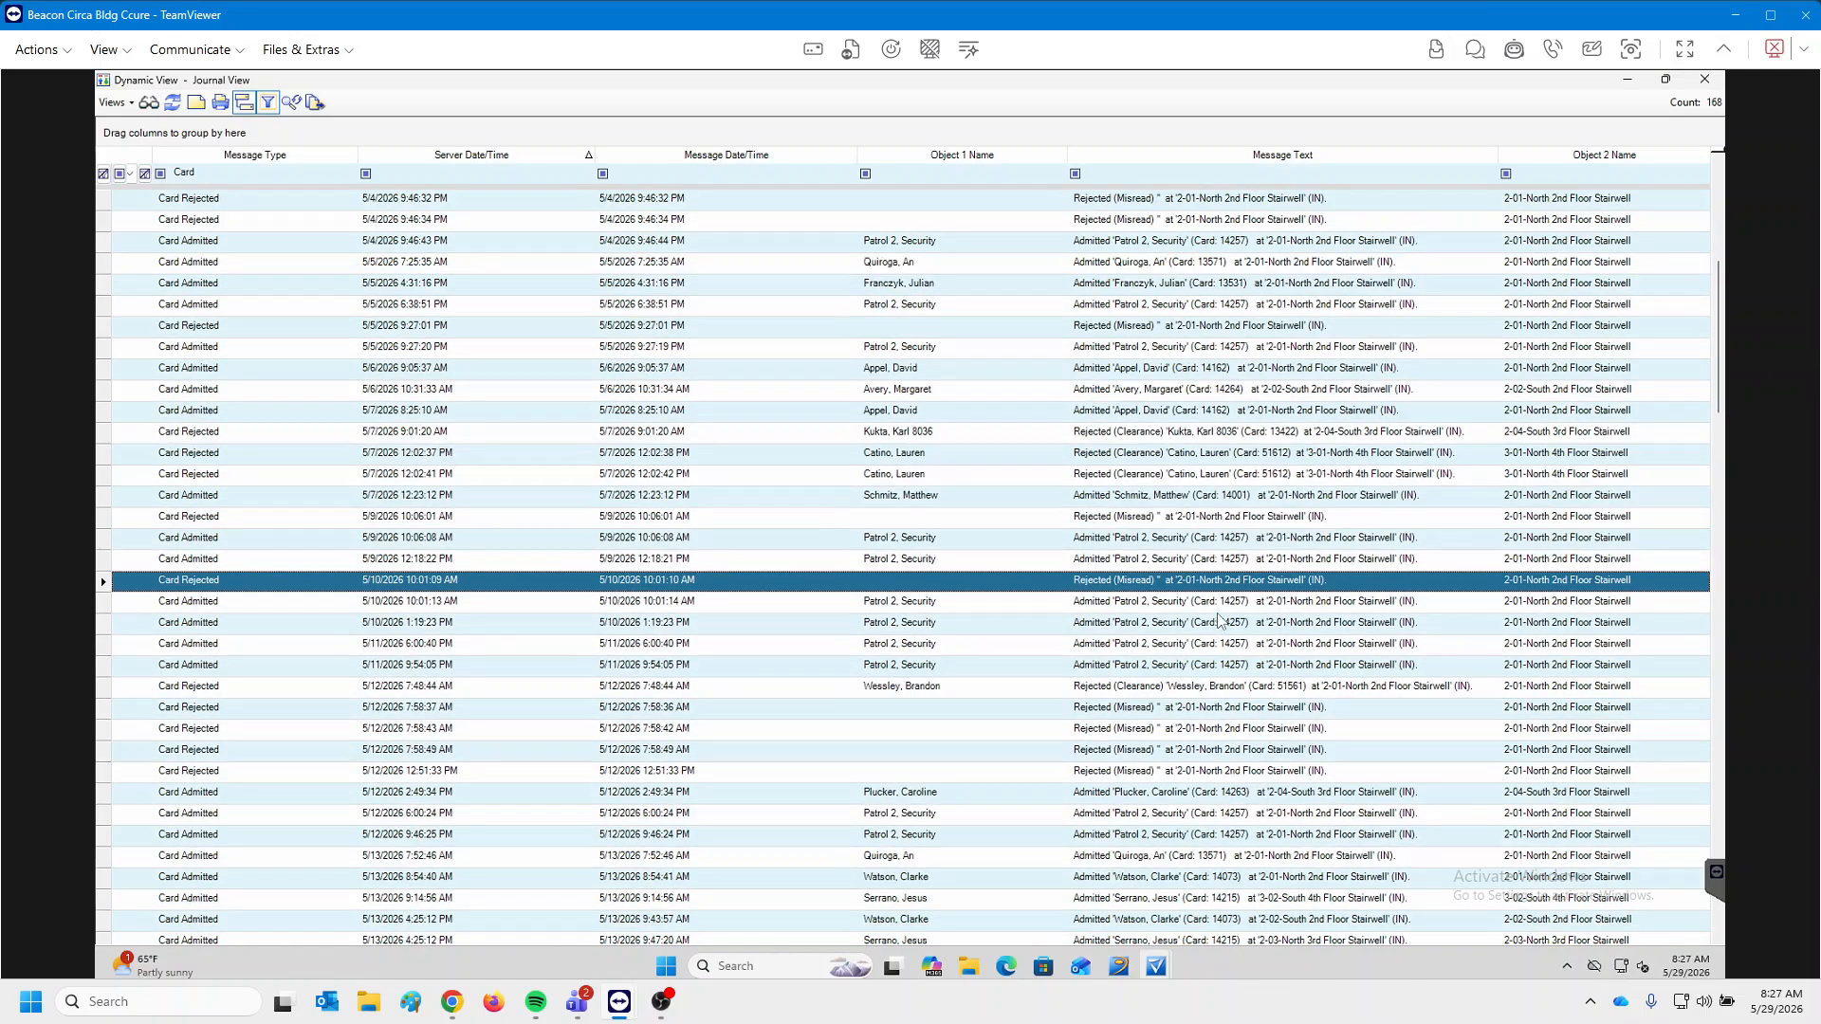
click(1177, 728)
click(1169, 751)
click(1165, 770)
scroll(1155, 697, down, 4)
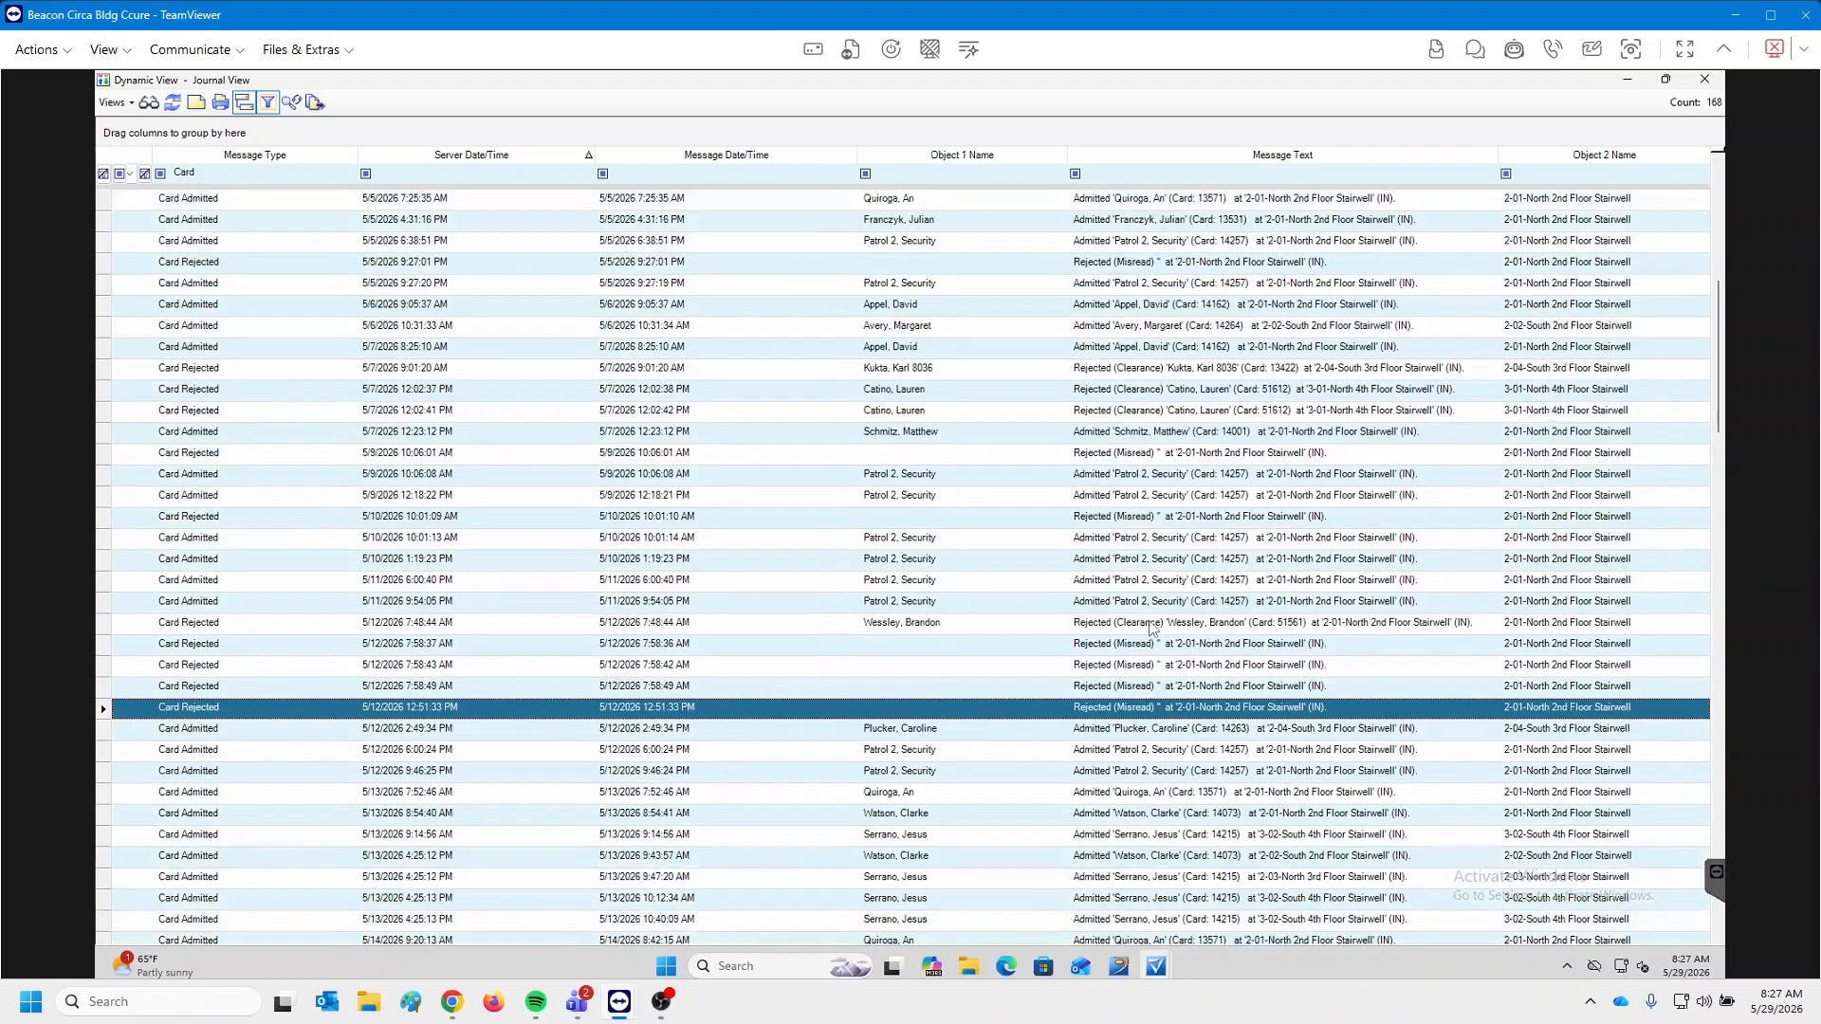
scroll(1141, 671, down, 3)
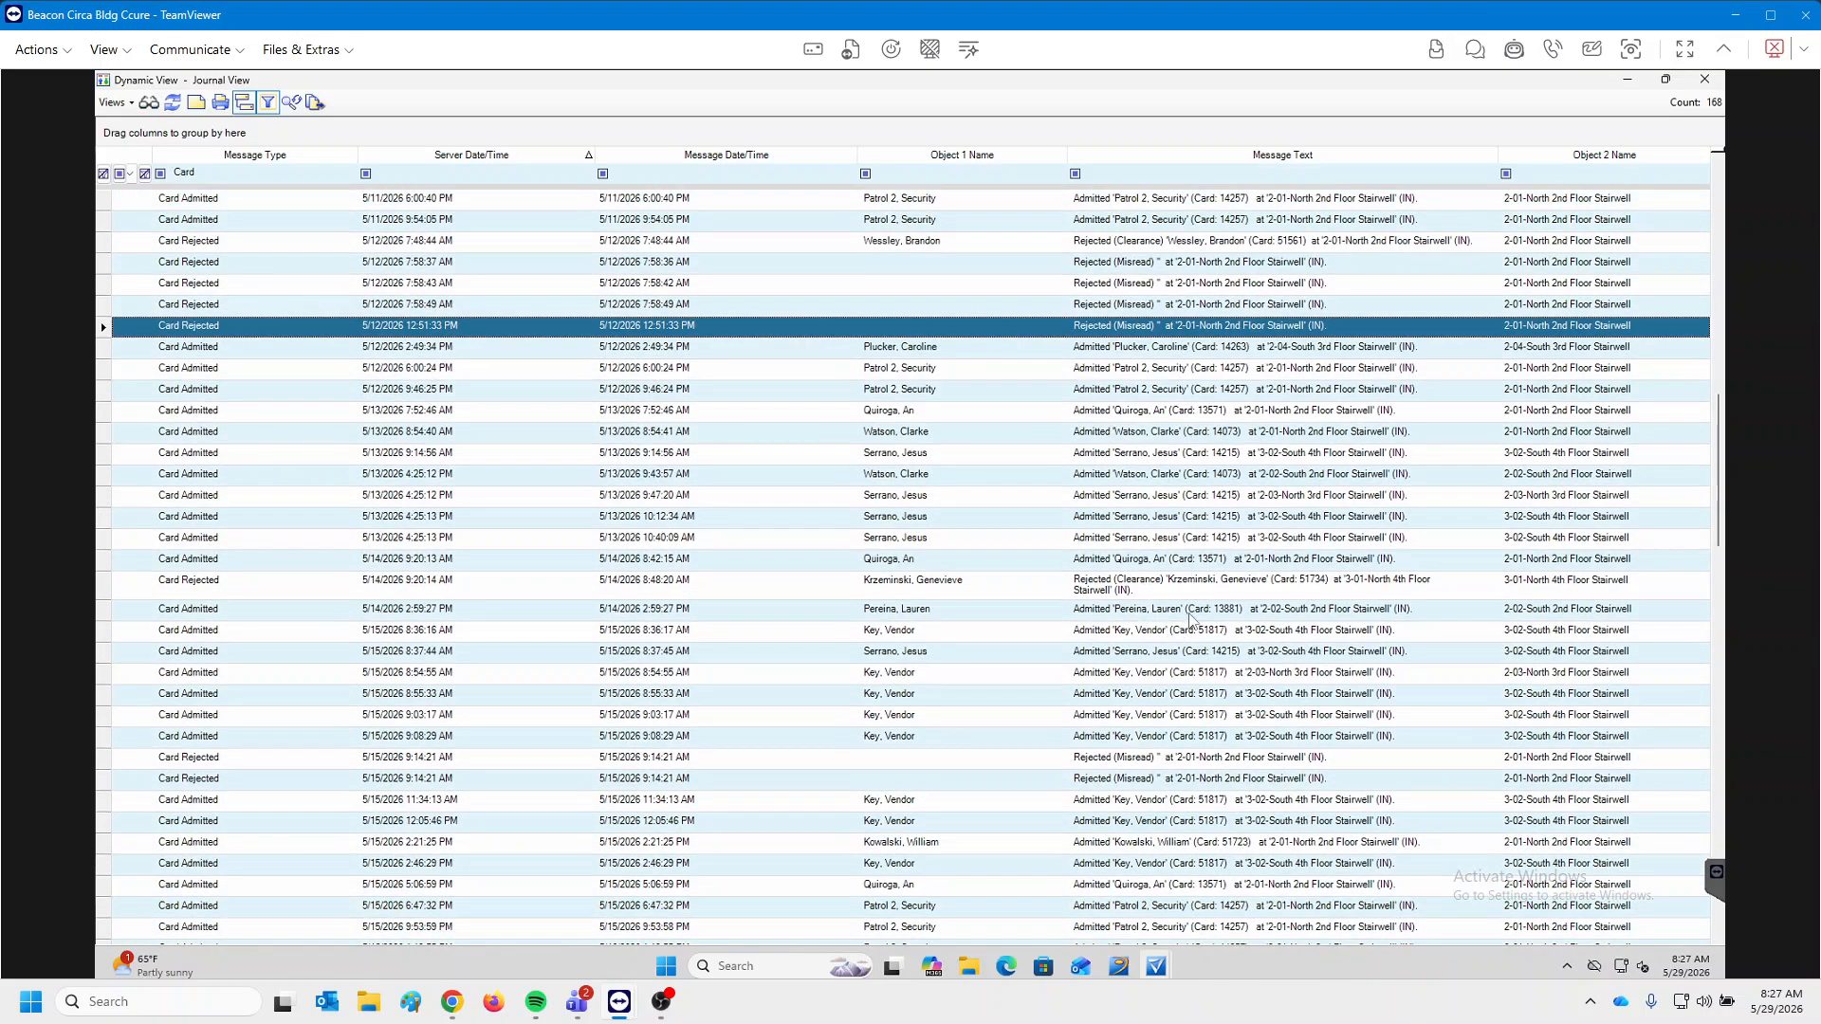
click(1138, 517)
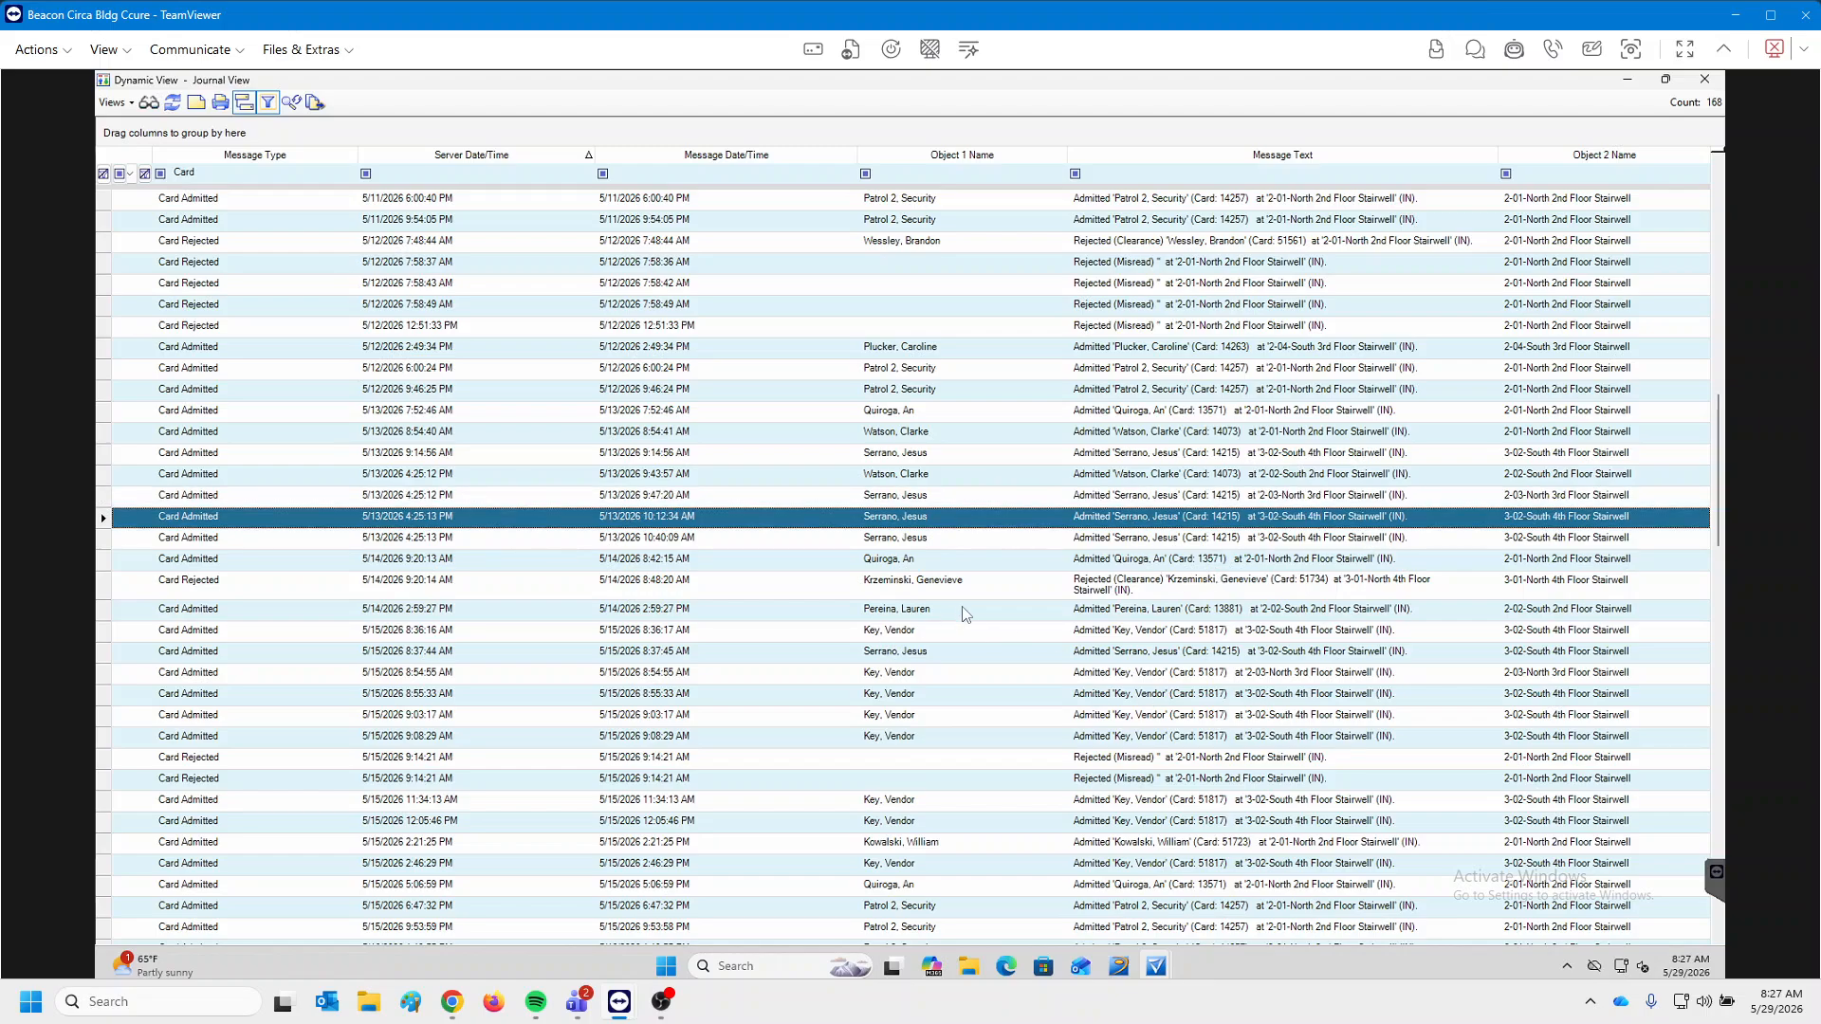
scroll(968, 616, down, 3)
scroll(1064, 674, down, 3)
scroll(1108, 678, down, 3)
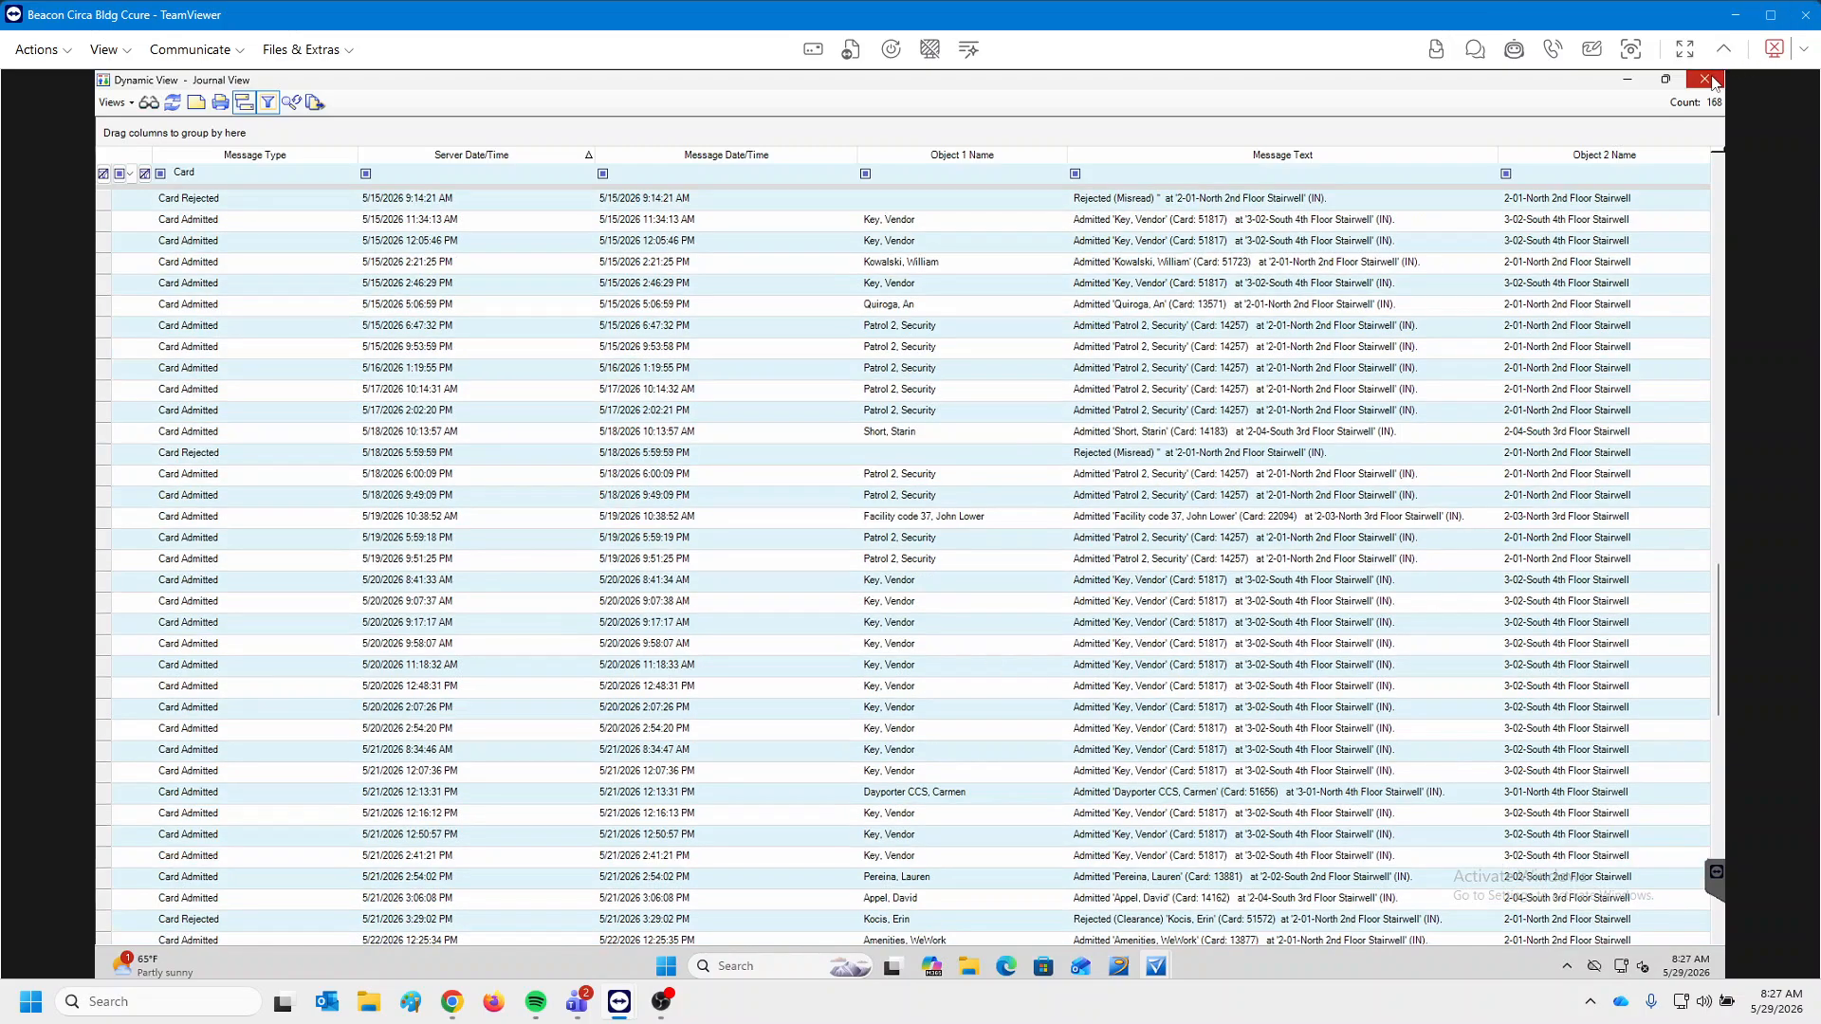
click(1705, 79)
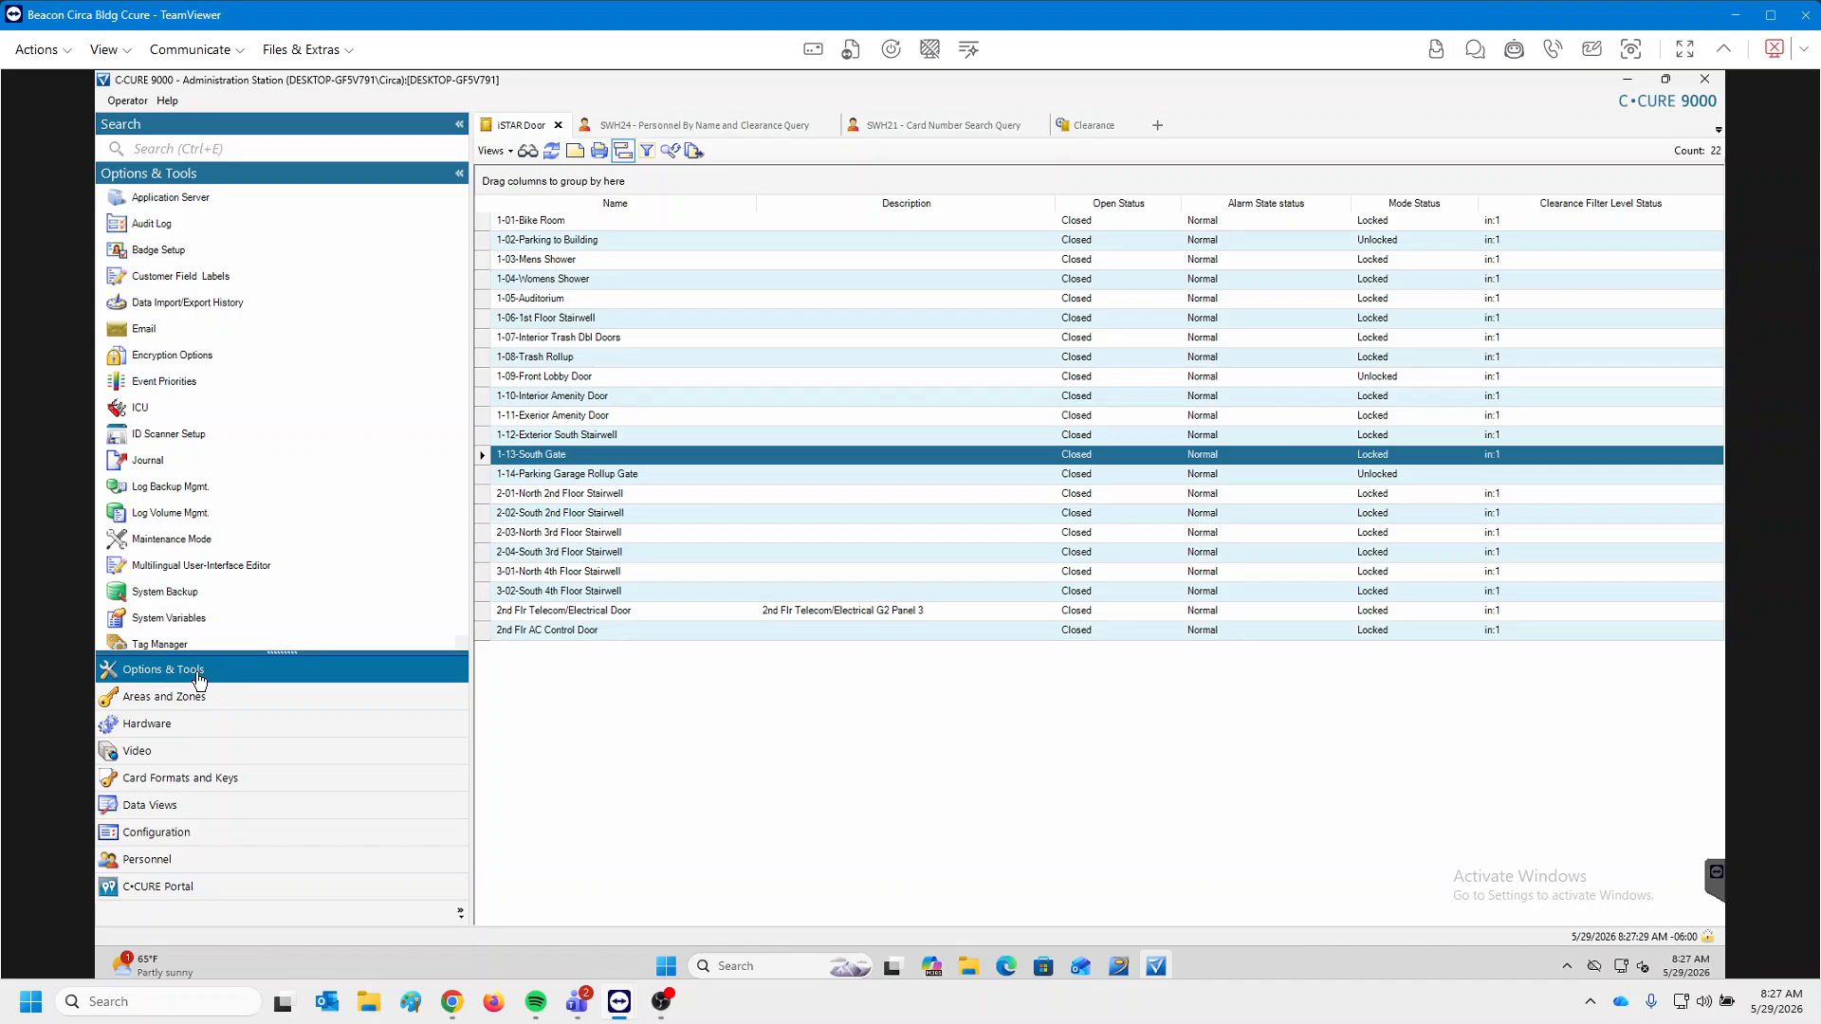
Open and dismiss the default Journal query unrun, then switch to the SWH24 Personnel By Name and Clearance tab.
double_click(180, 468)
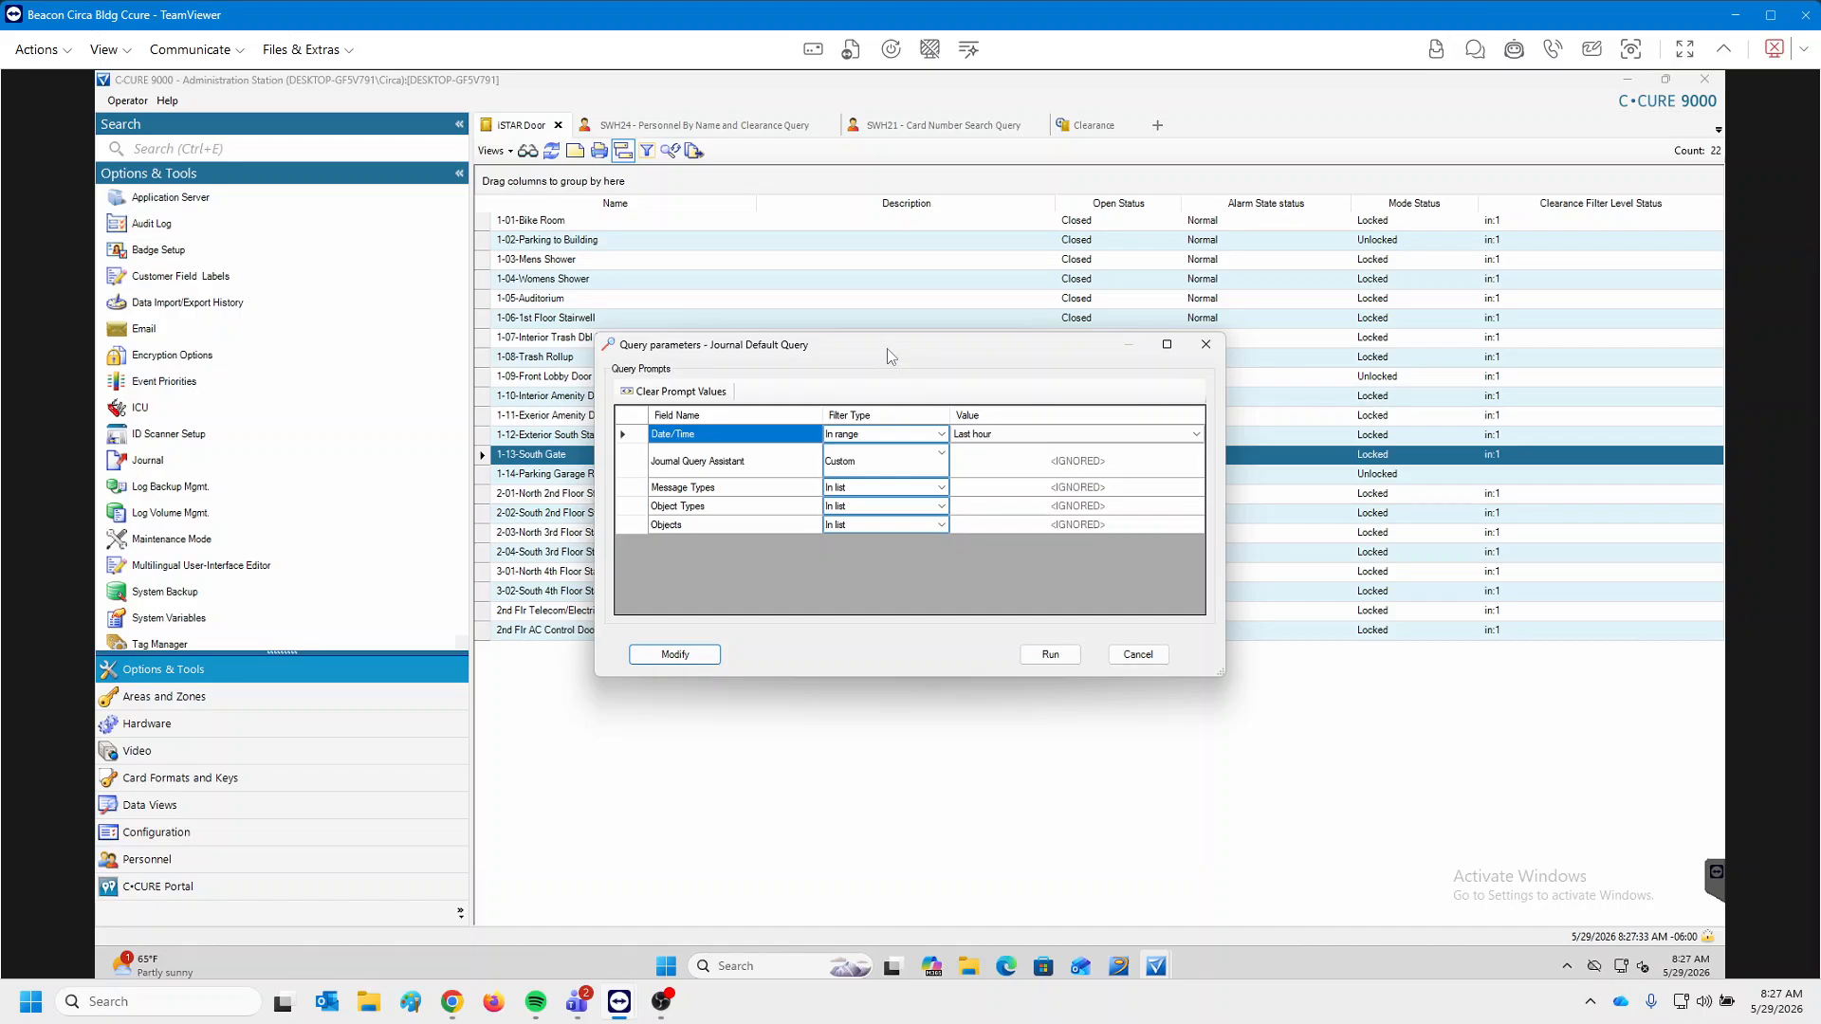
mouse_move(882, 359)
mouse_down()
mouse_move(894, 311)
mouse_move(873, 327)
mouse_up()
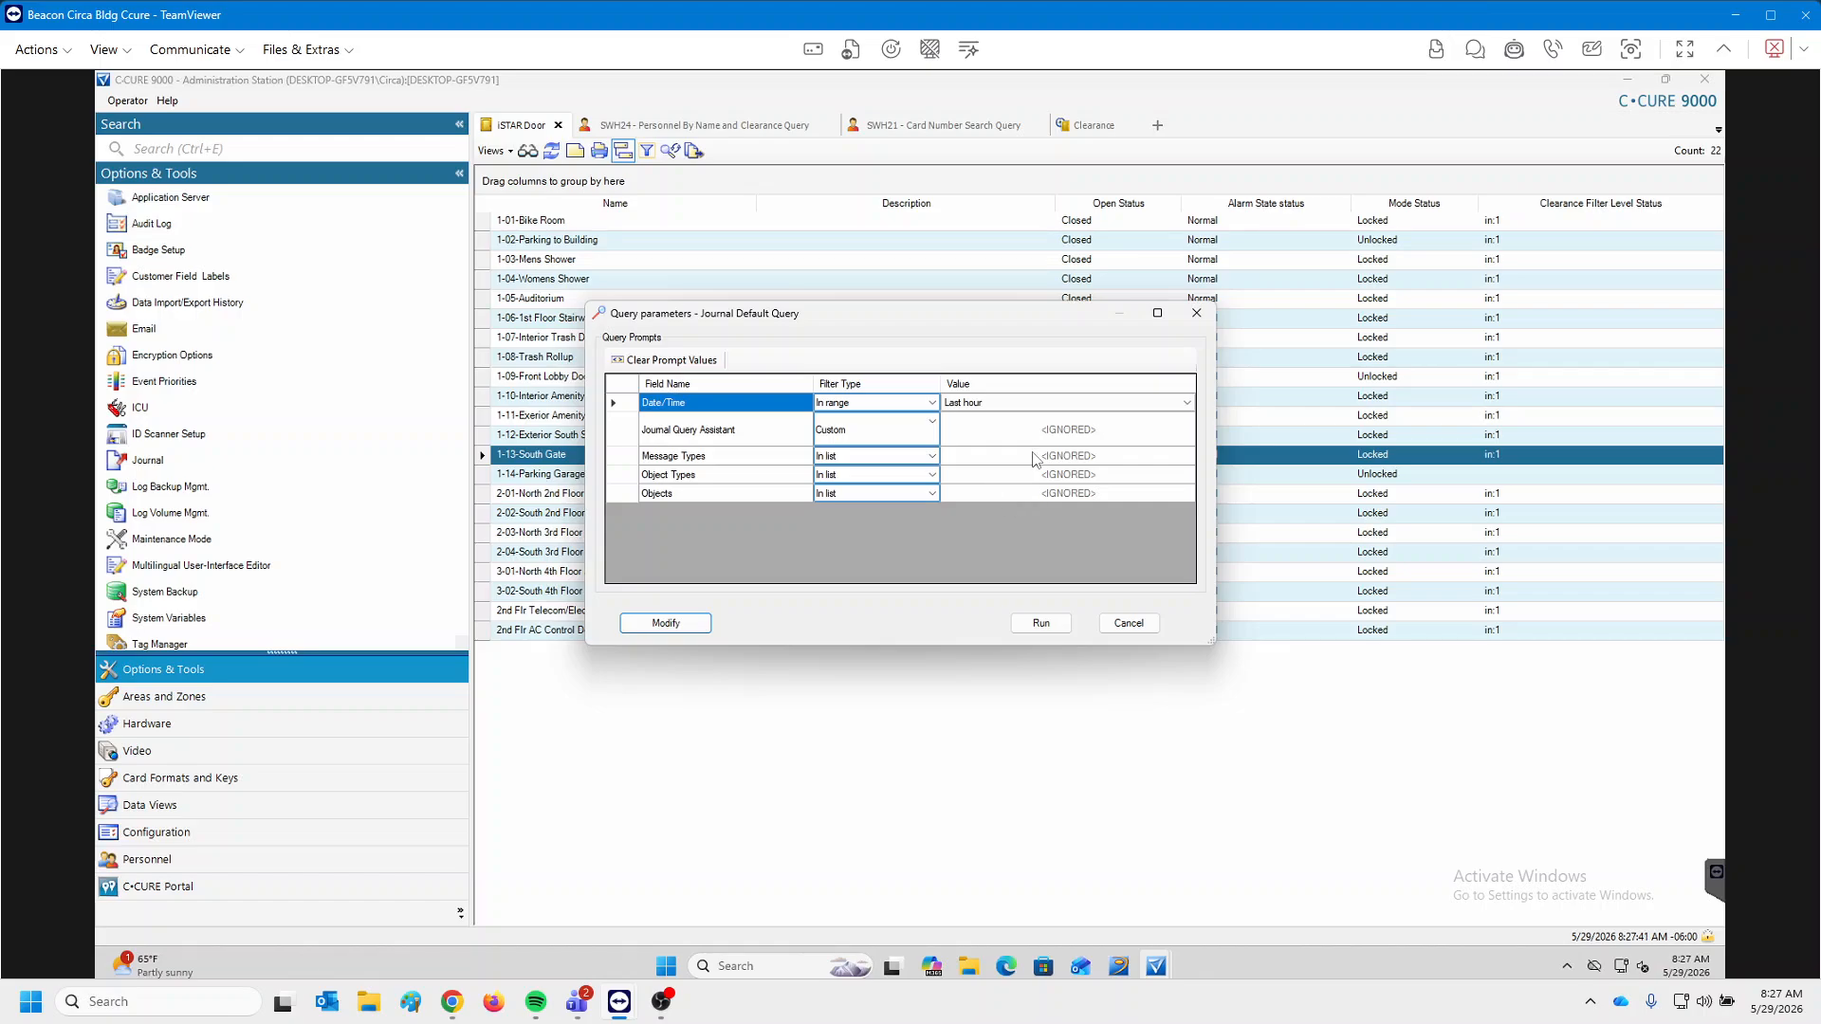
click(1197, 315)
click(716, 125)
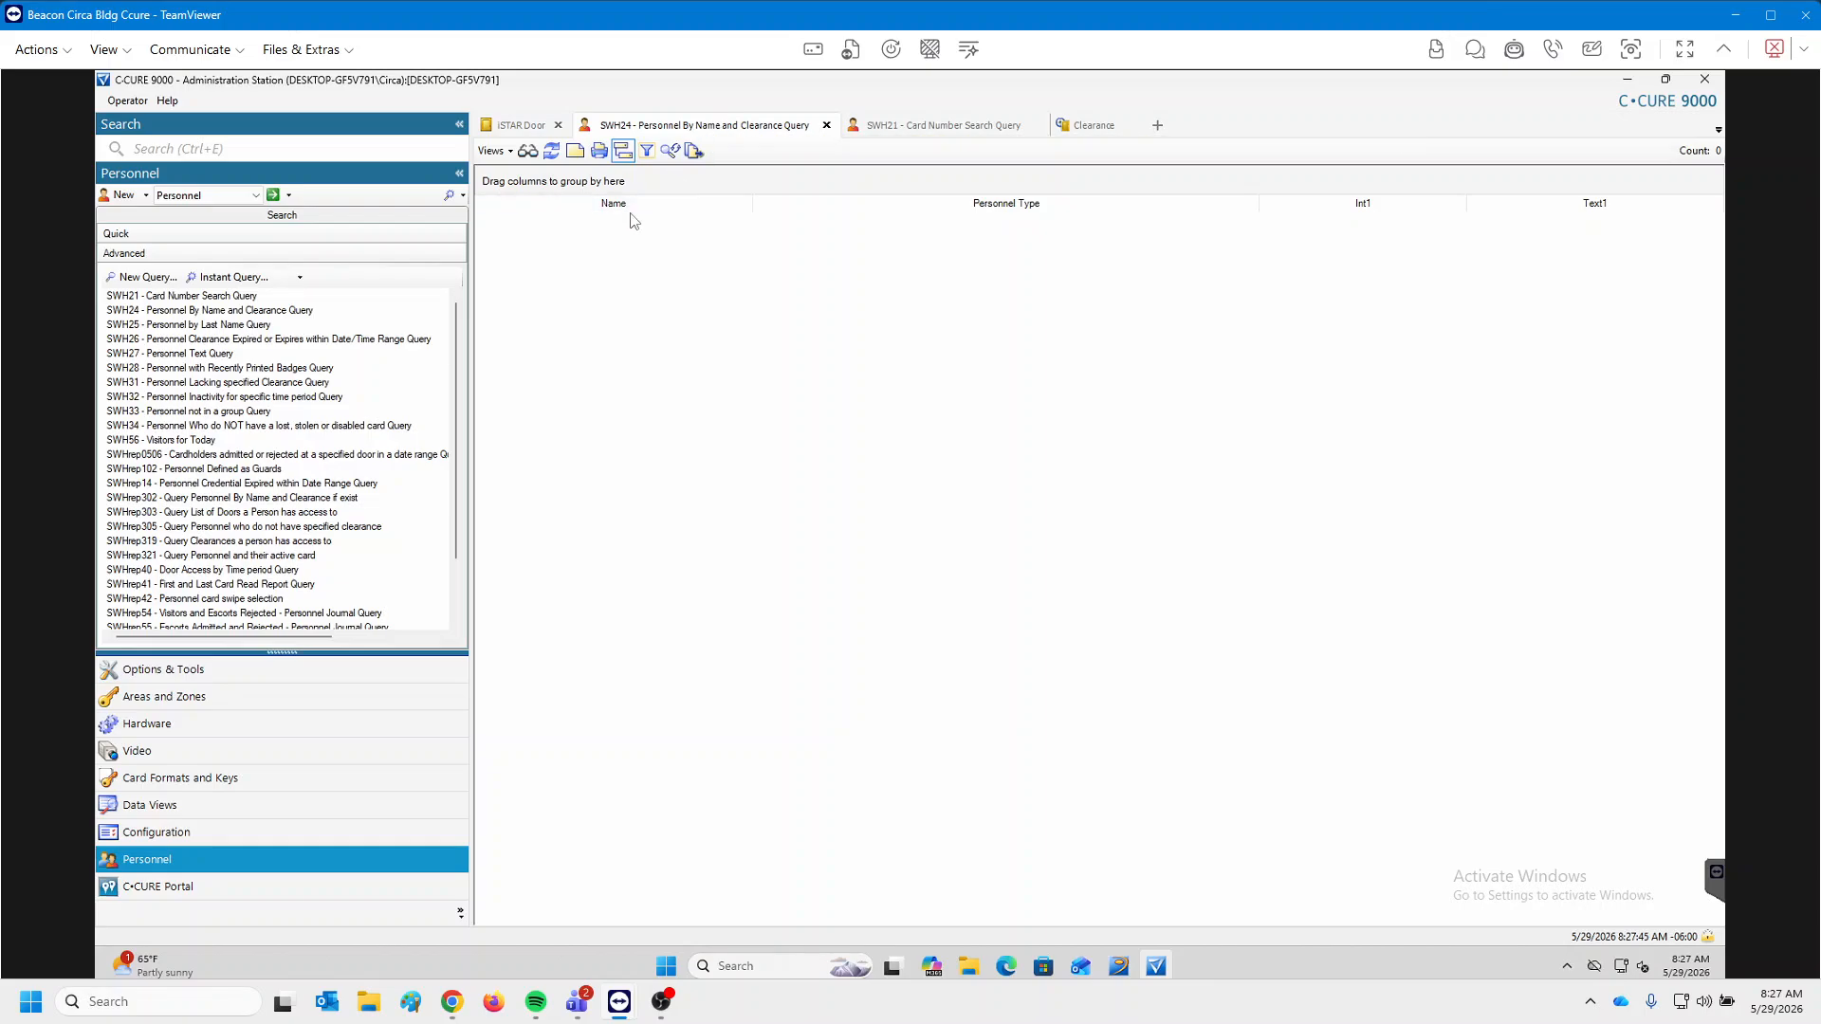
click(121, 235)
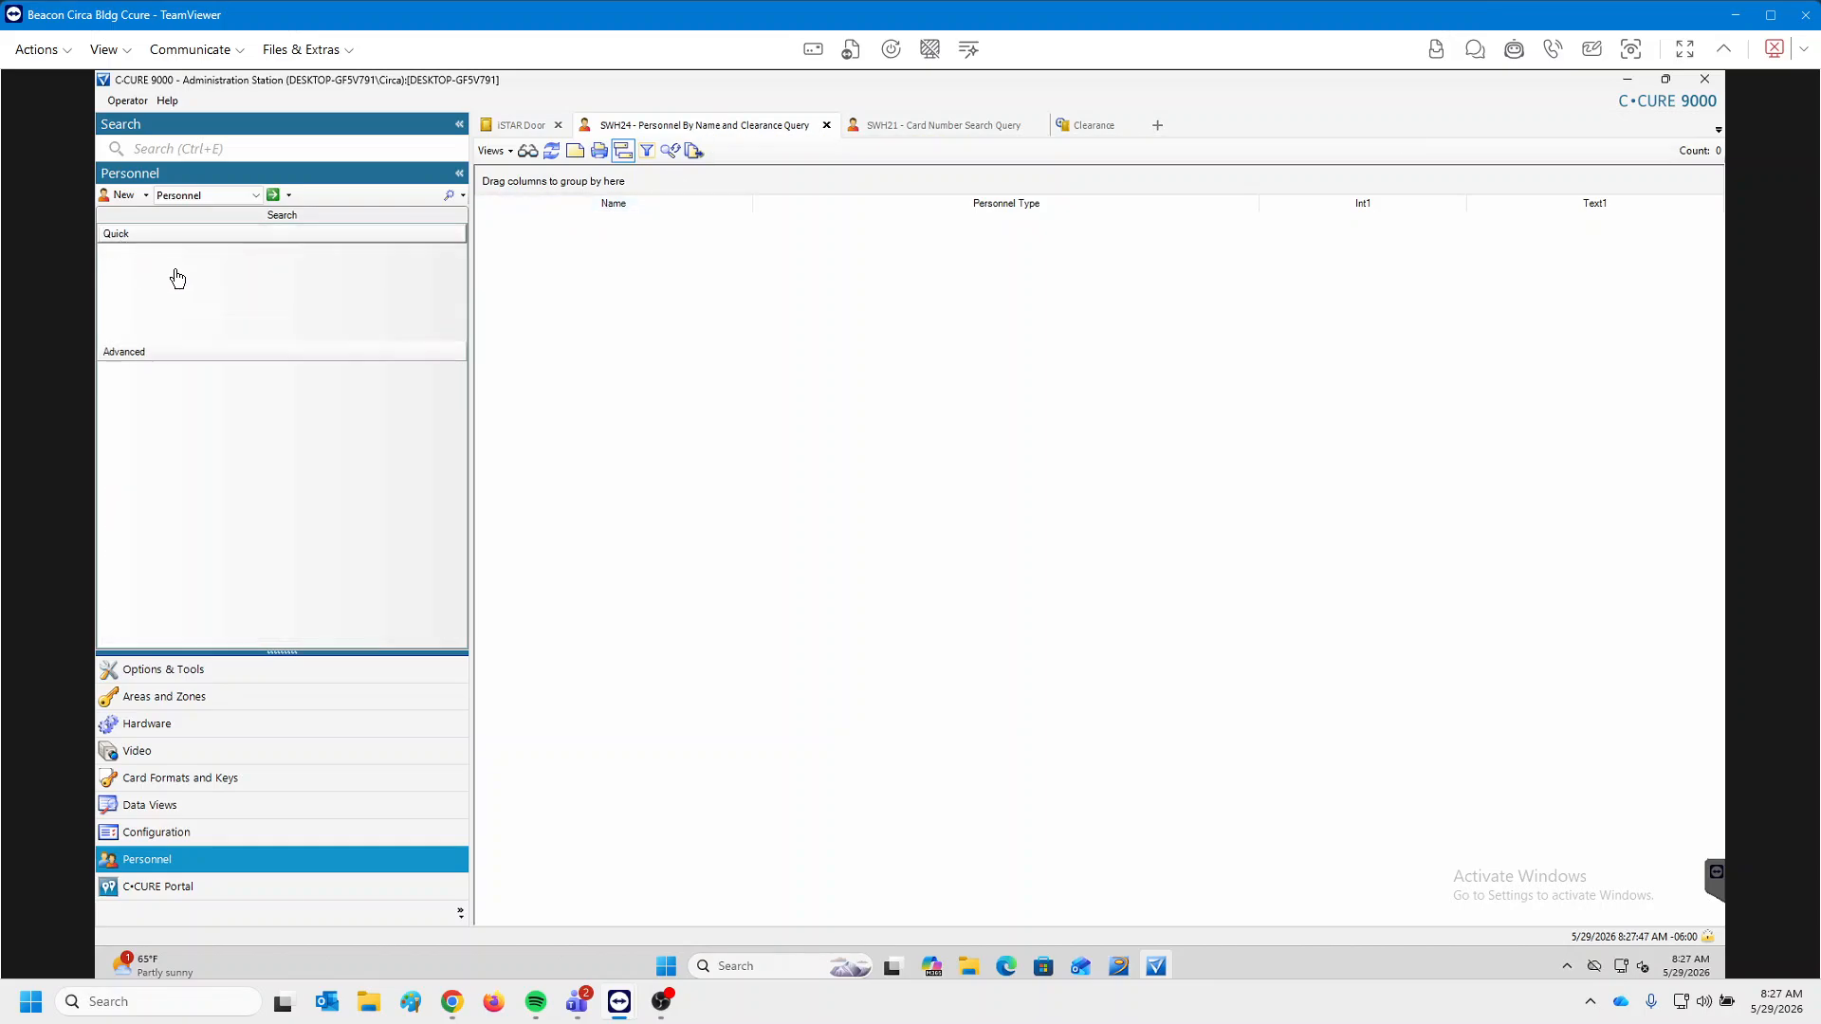
click(273, 194)
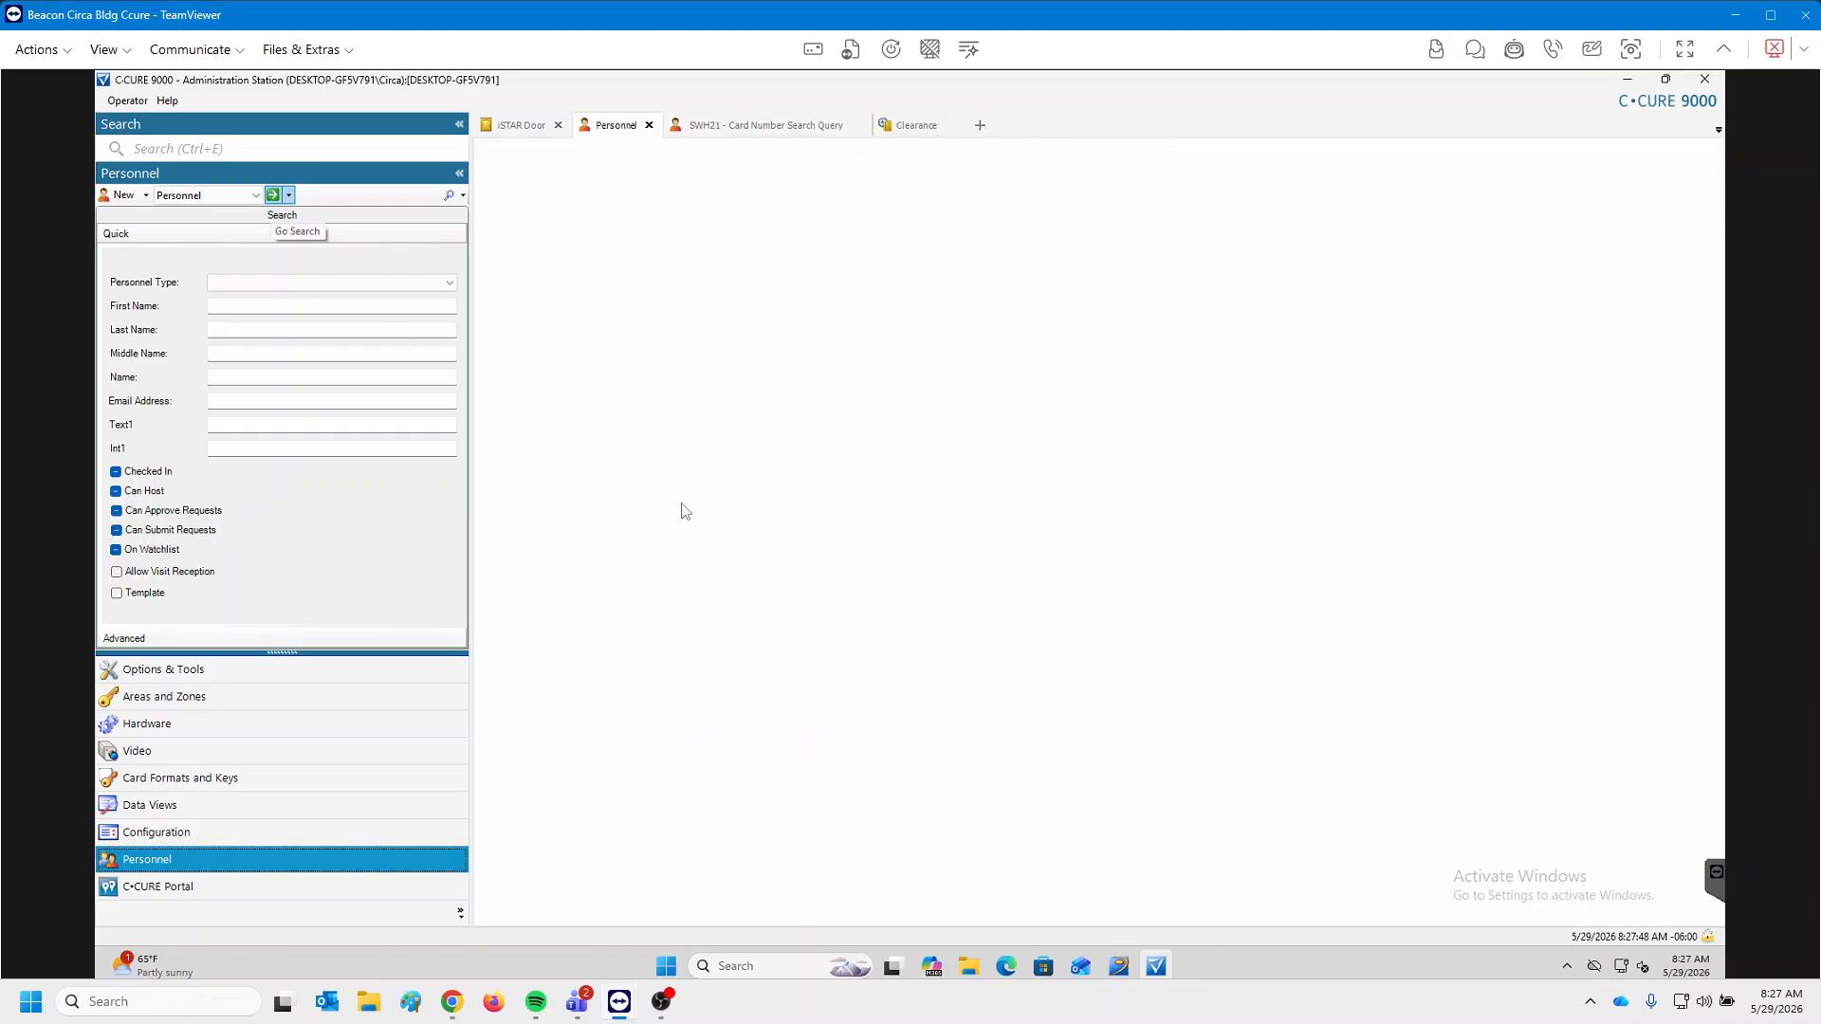
click(583, 396)
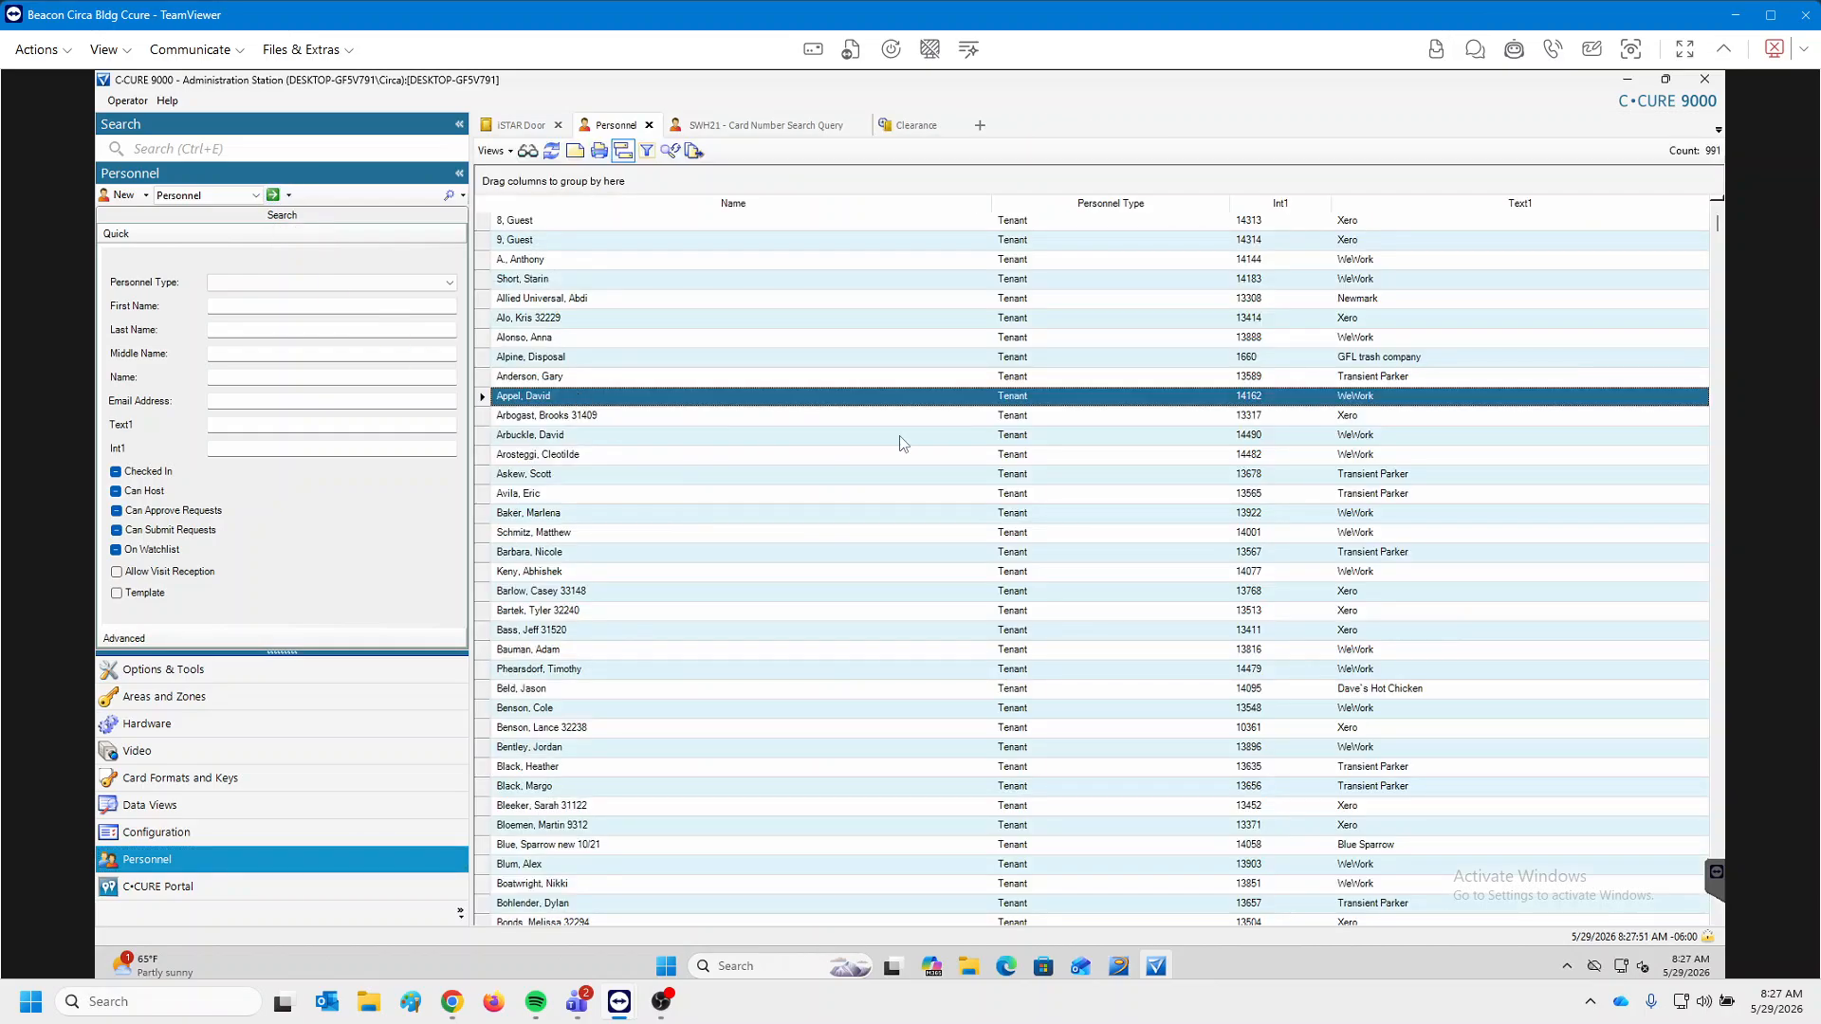
right_click(563, 402)
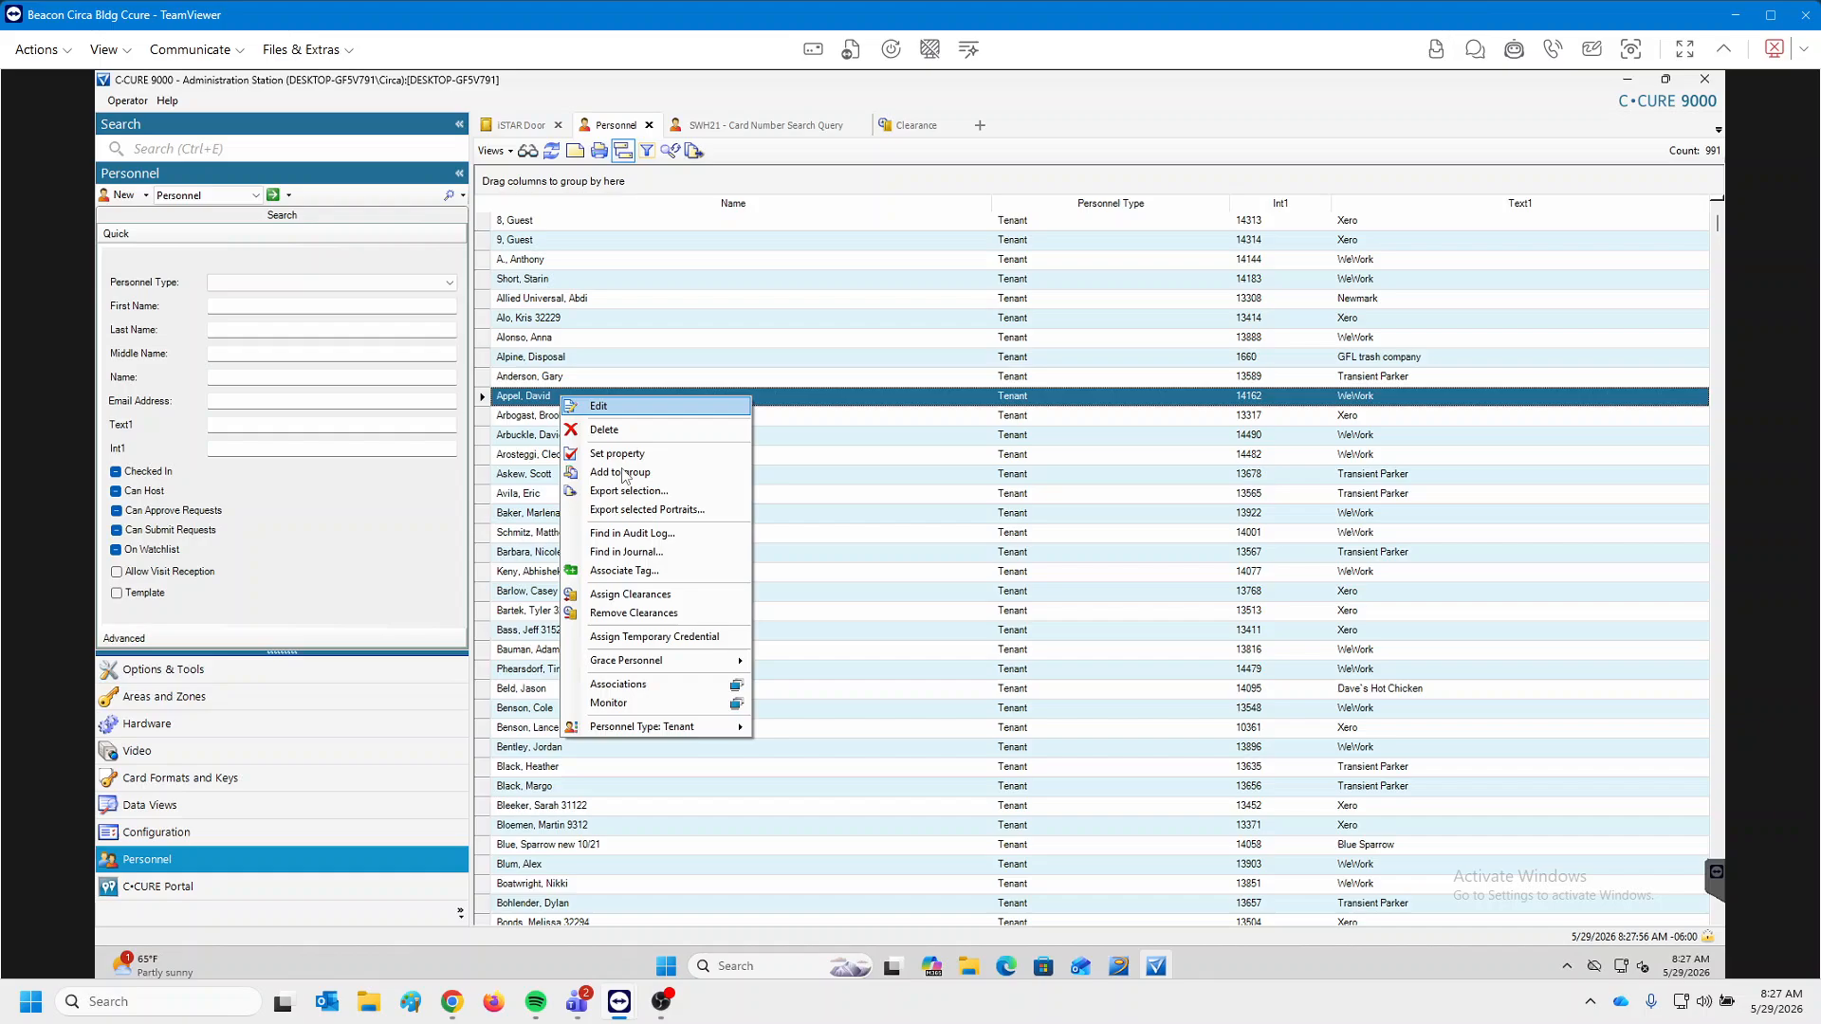
click(634, 554)
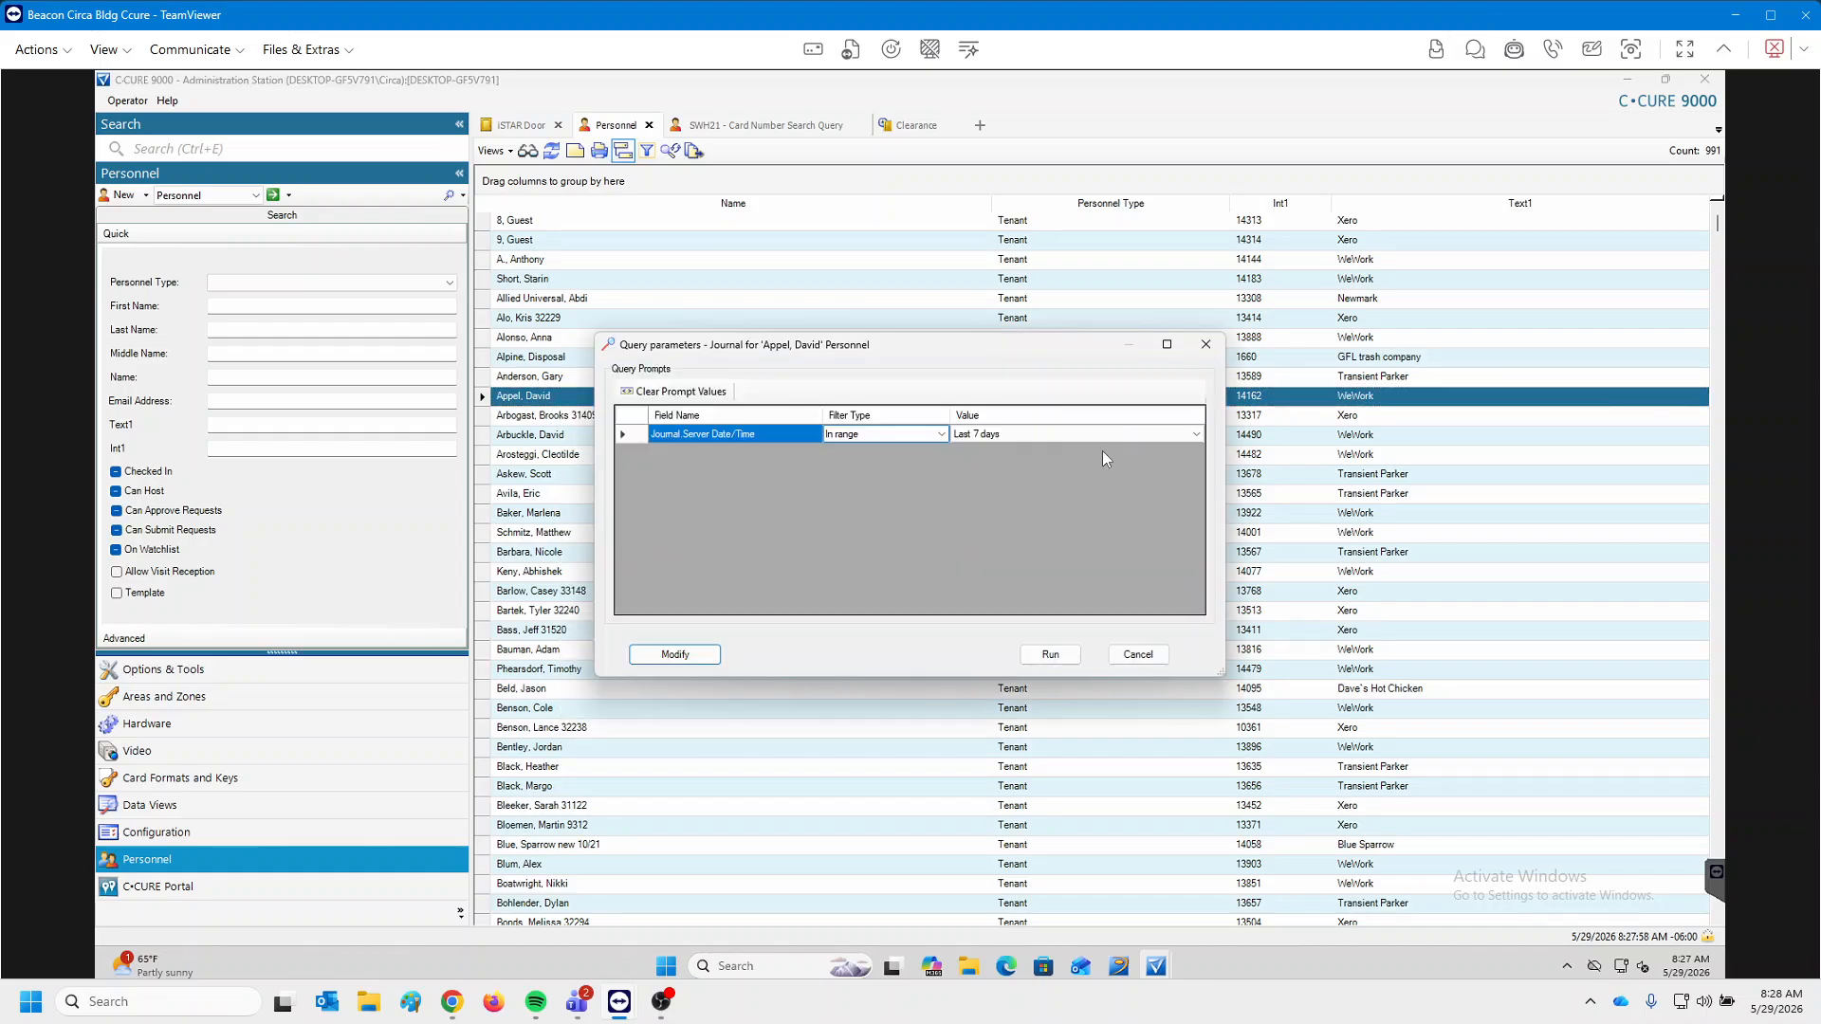
click(1056, 654)
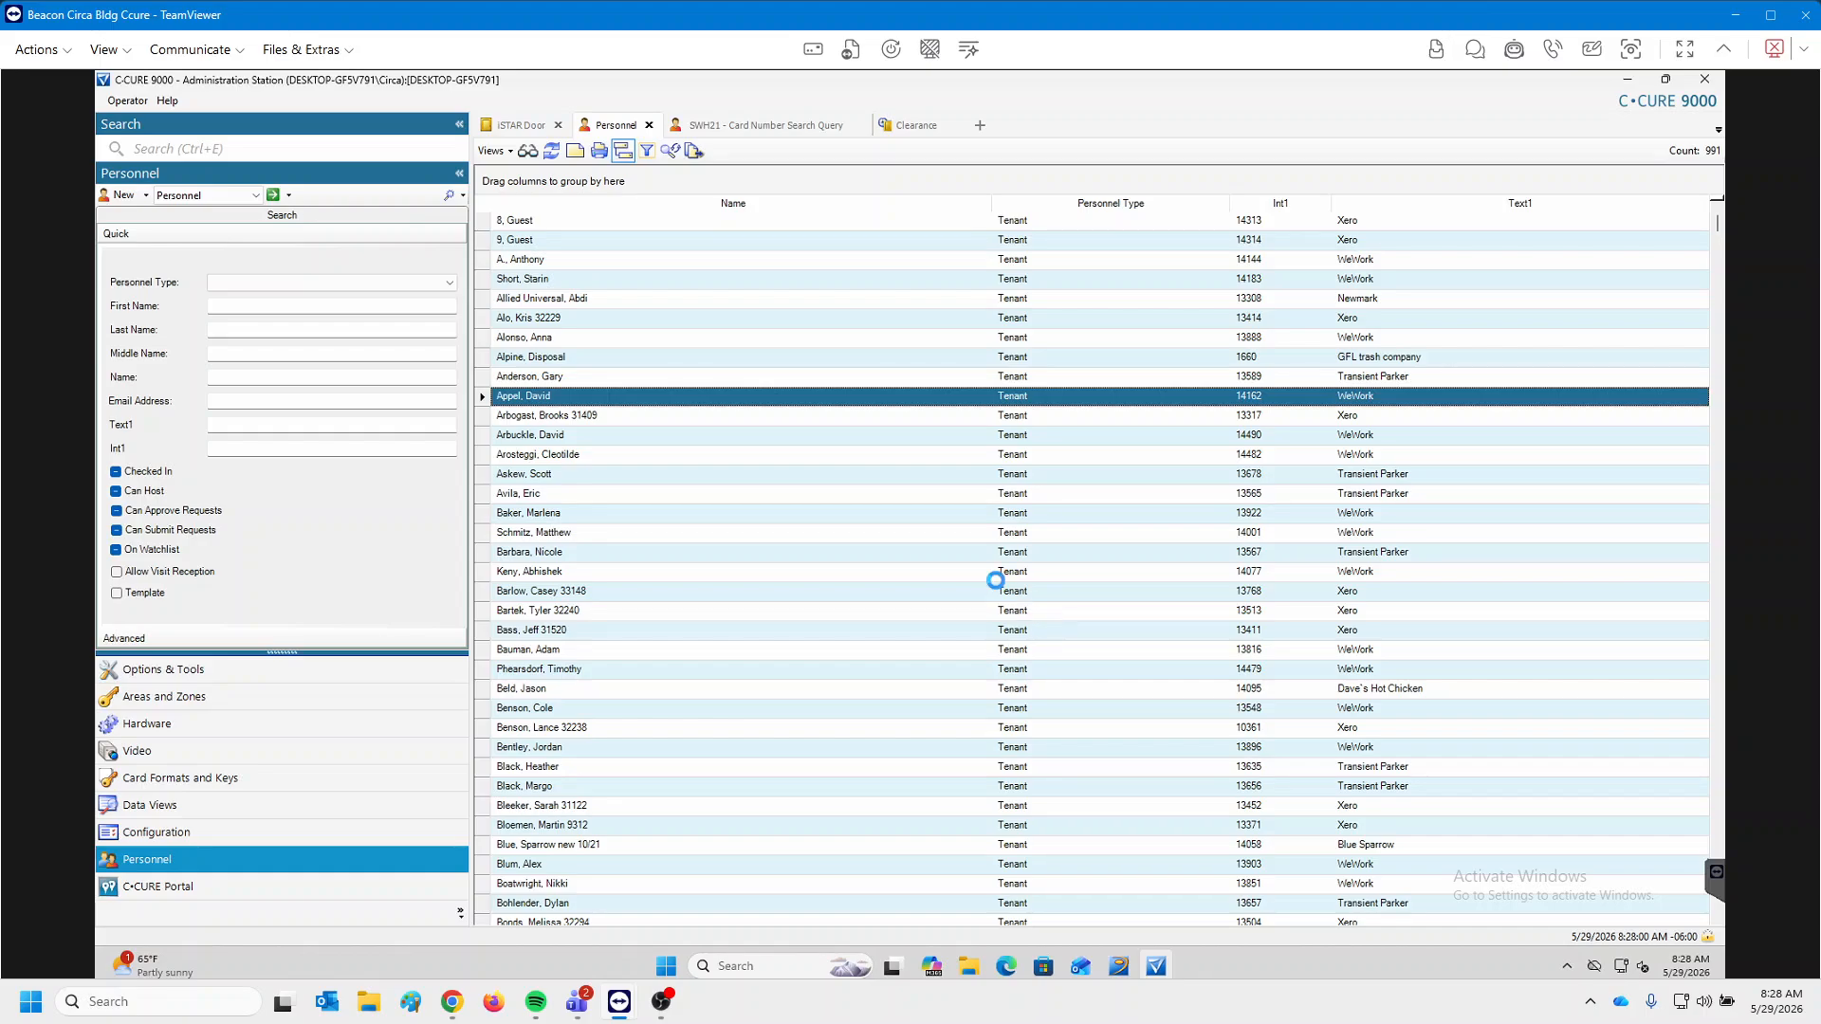
drag(642, 379, 652, 514)
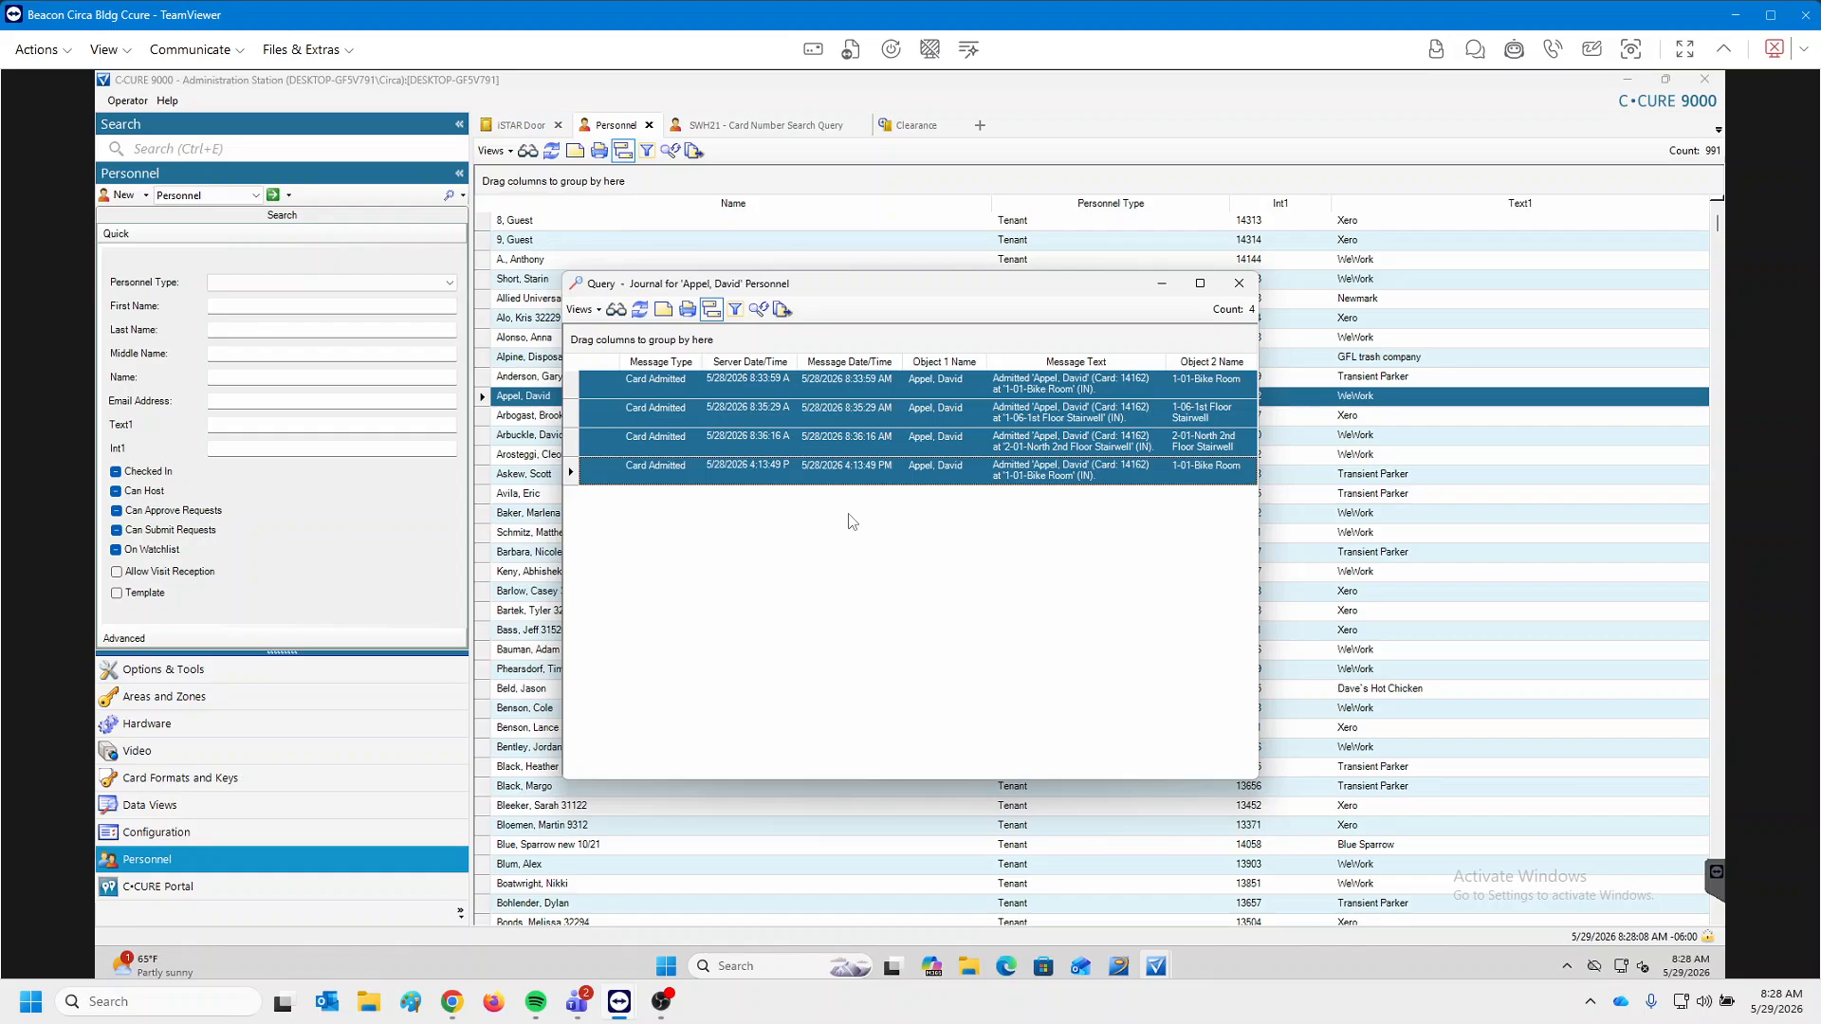
click(1239, 283)
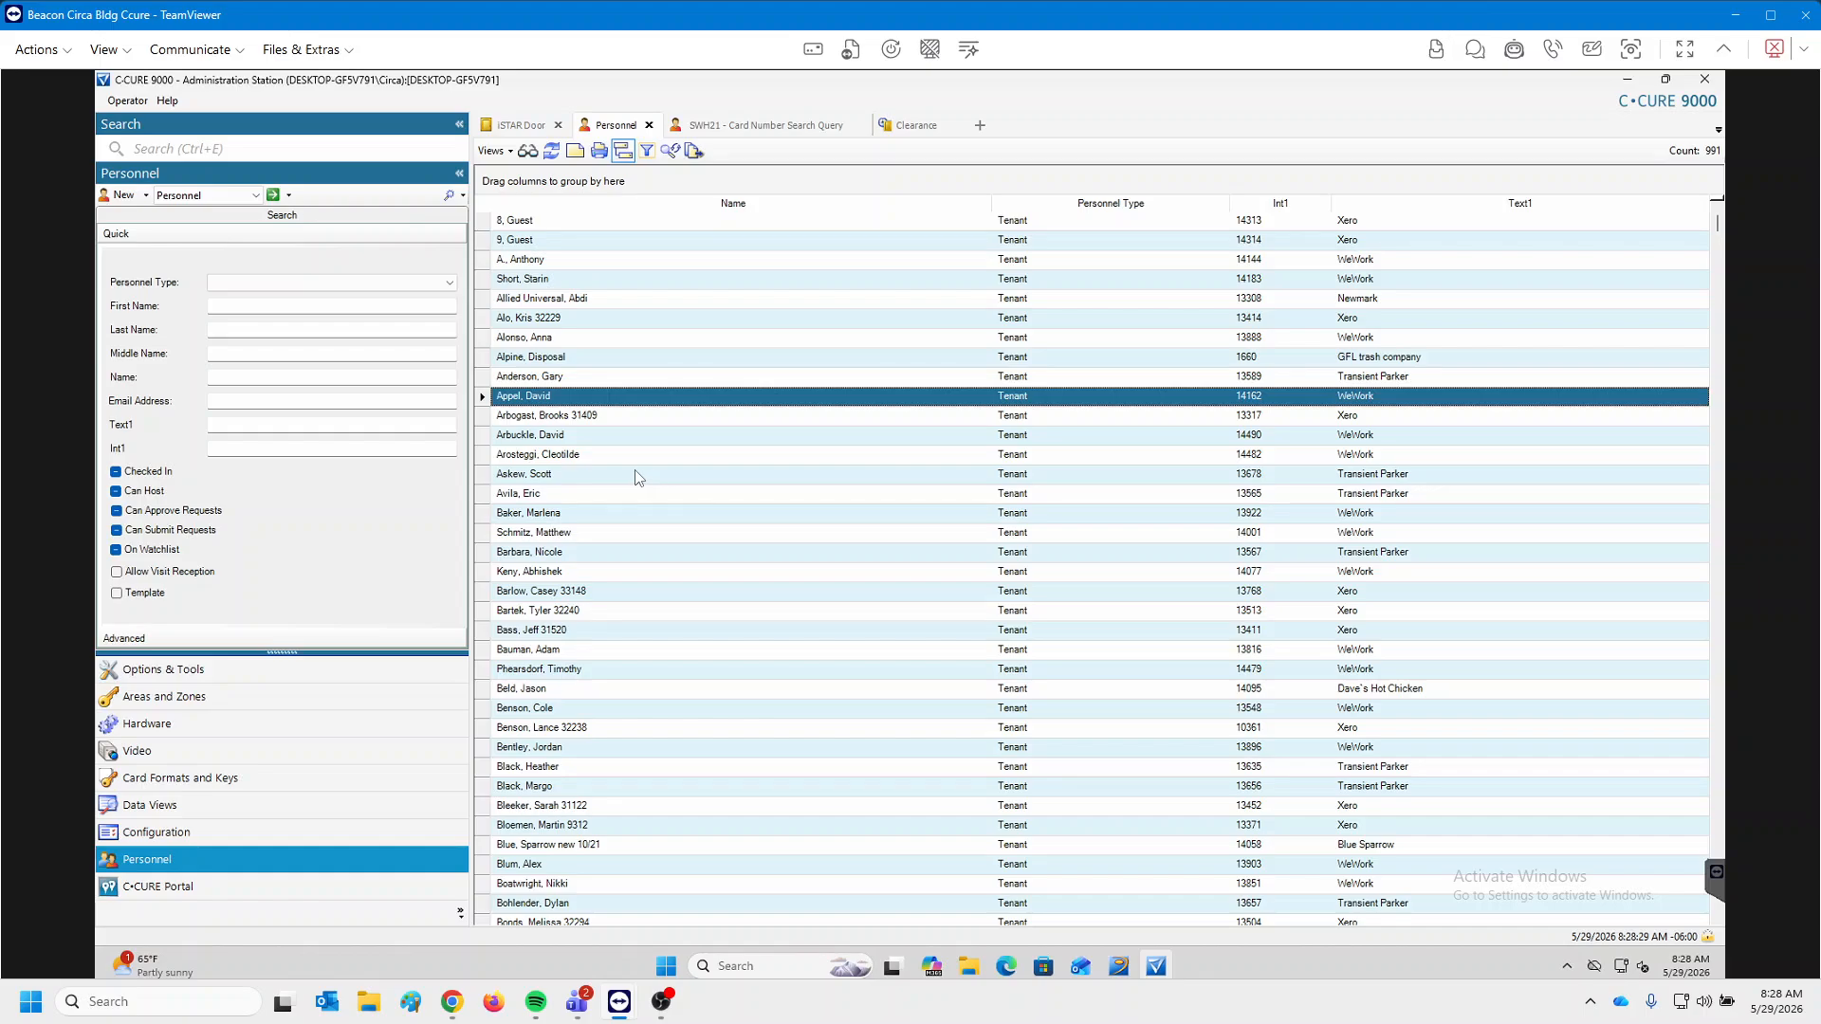
right_click(547, 400)
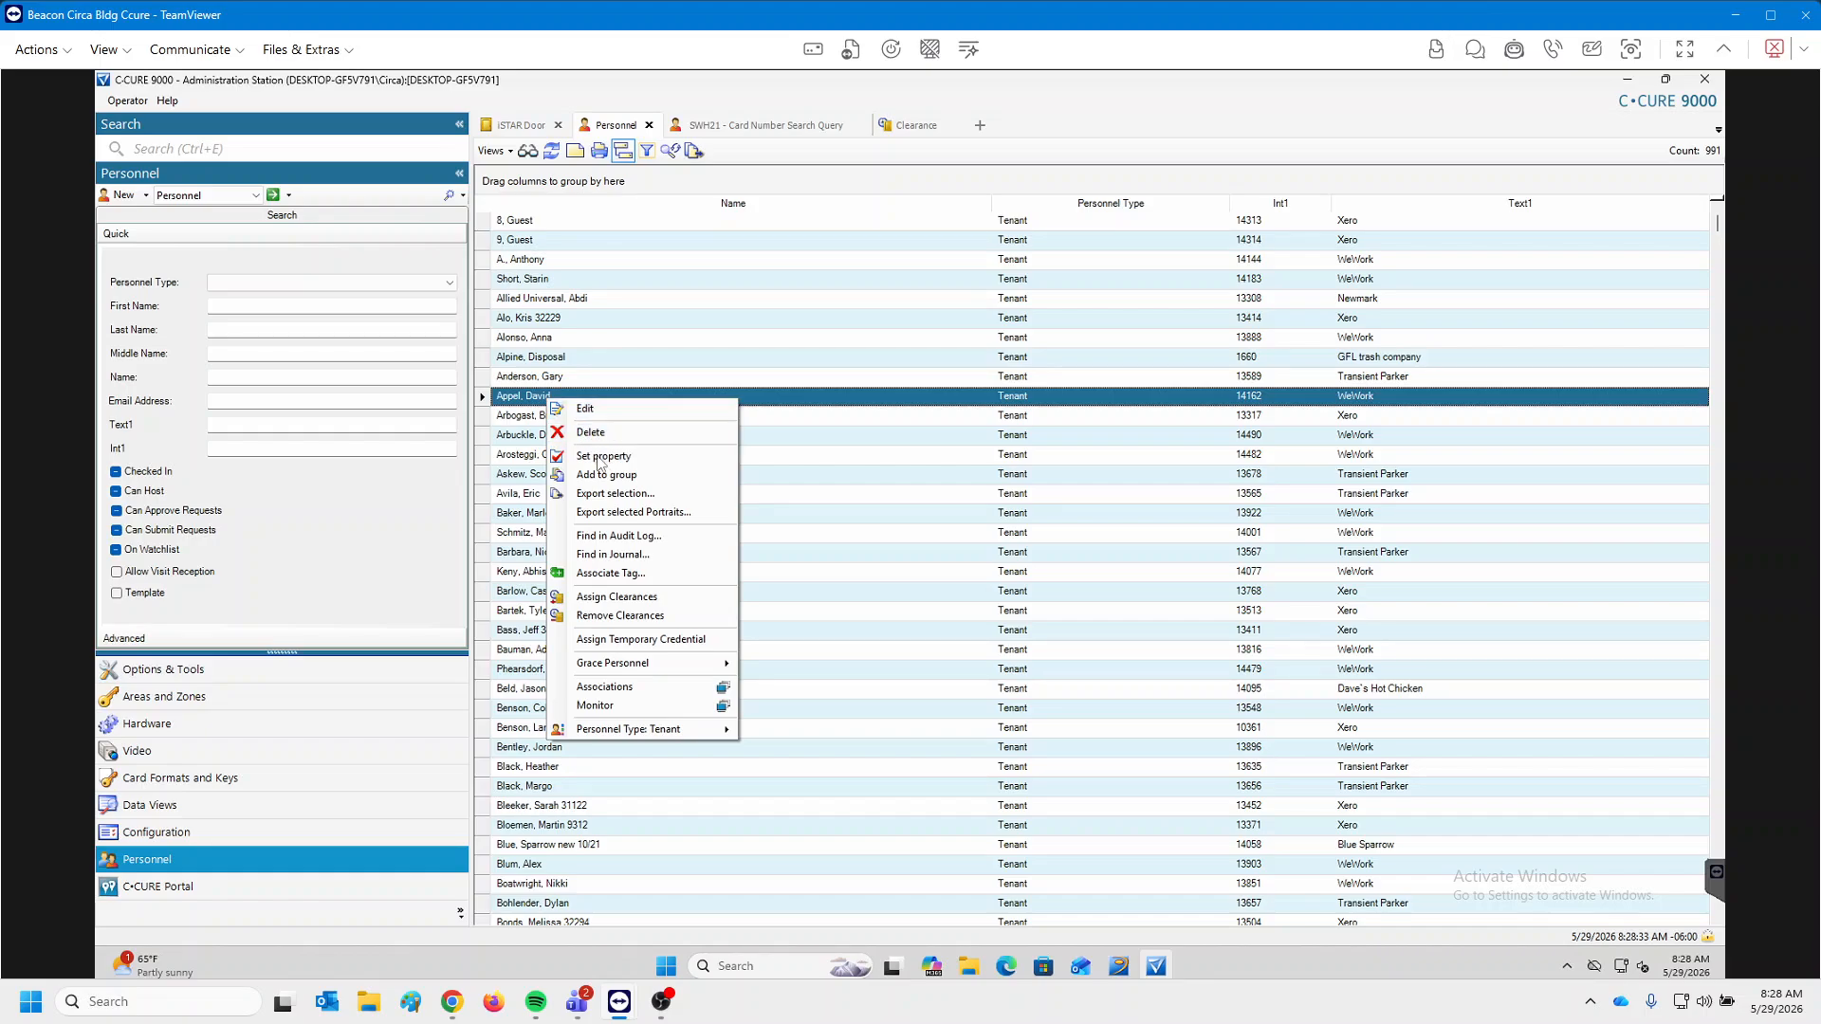
click(687, 540)
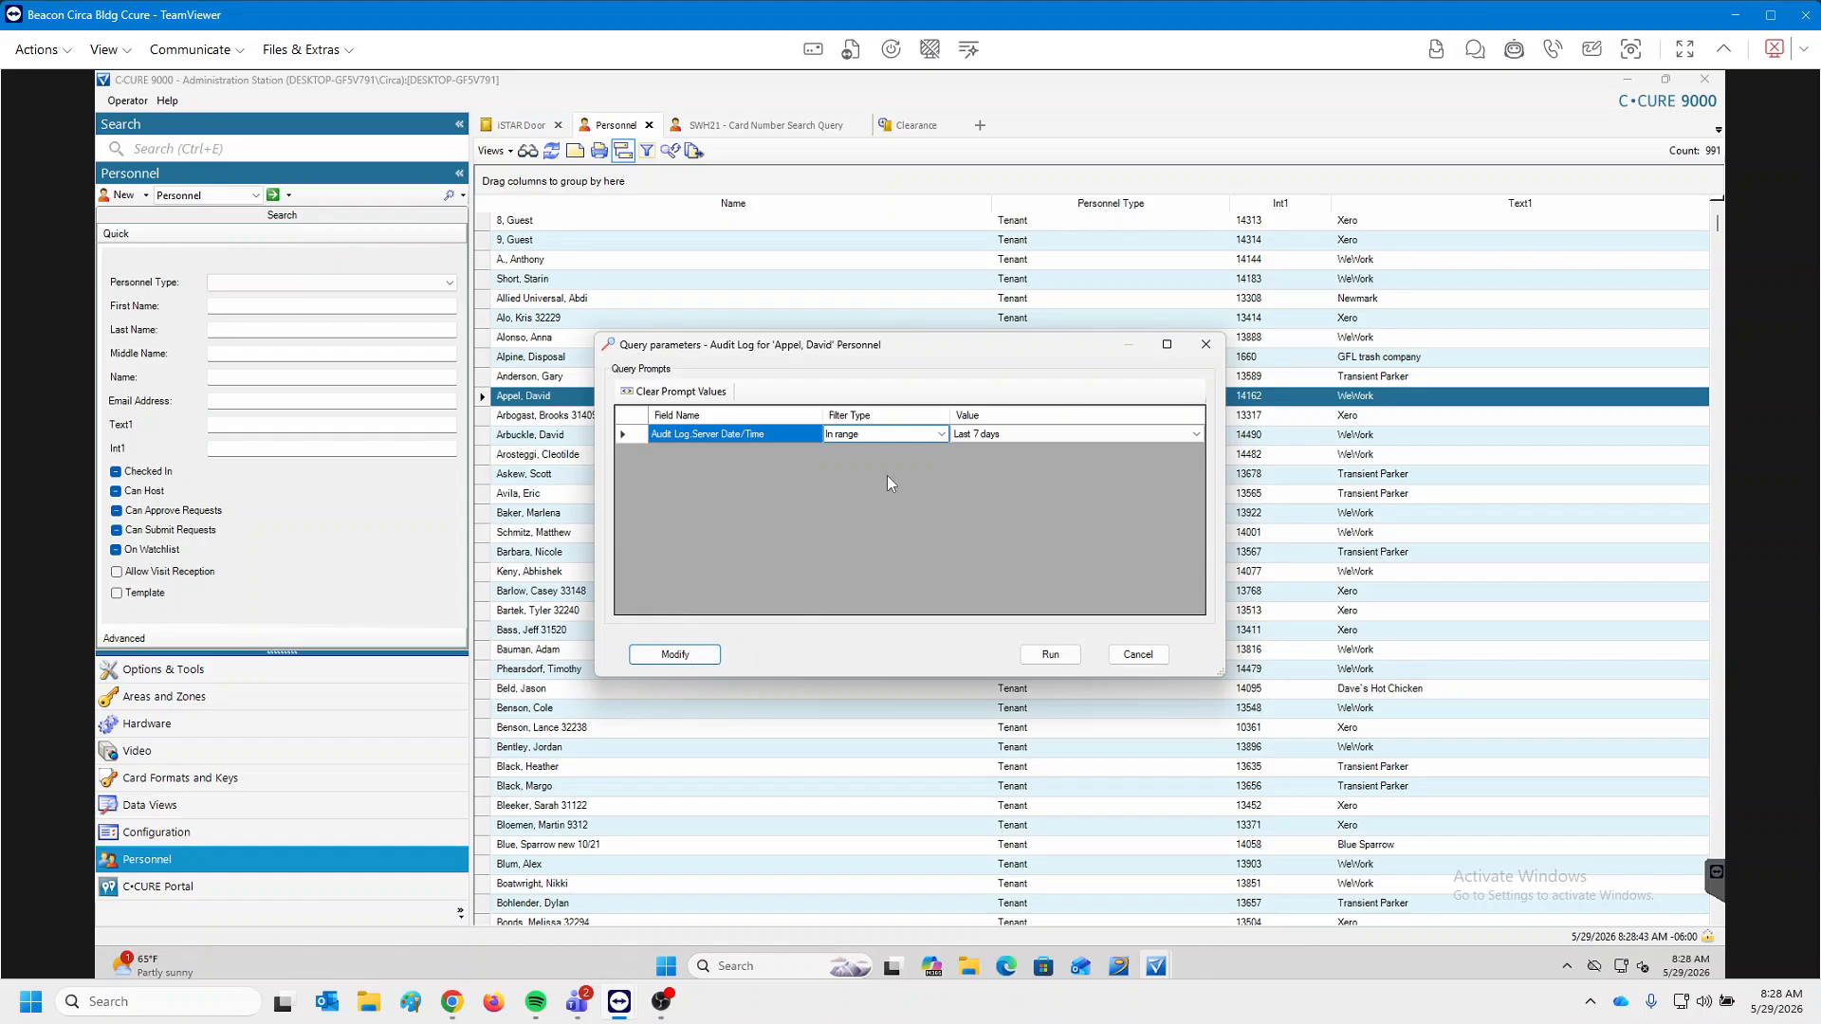
click(1049, 433)
click(1005, 549)
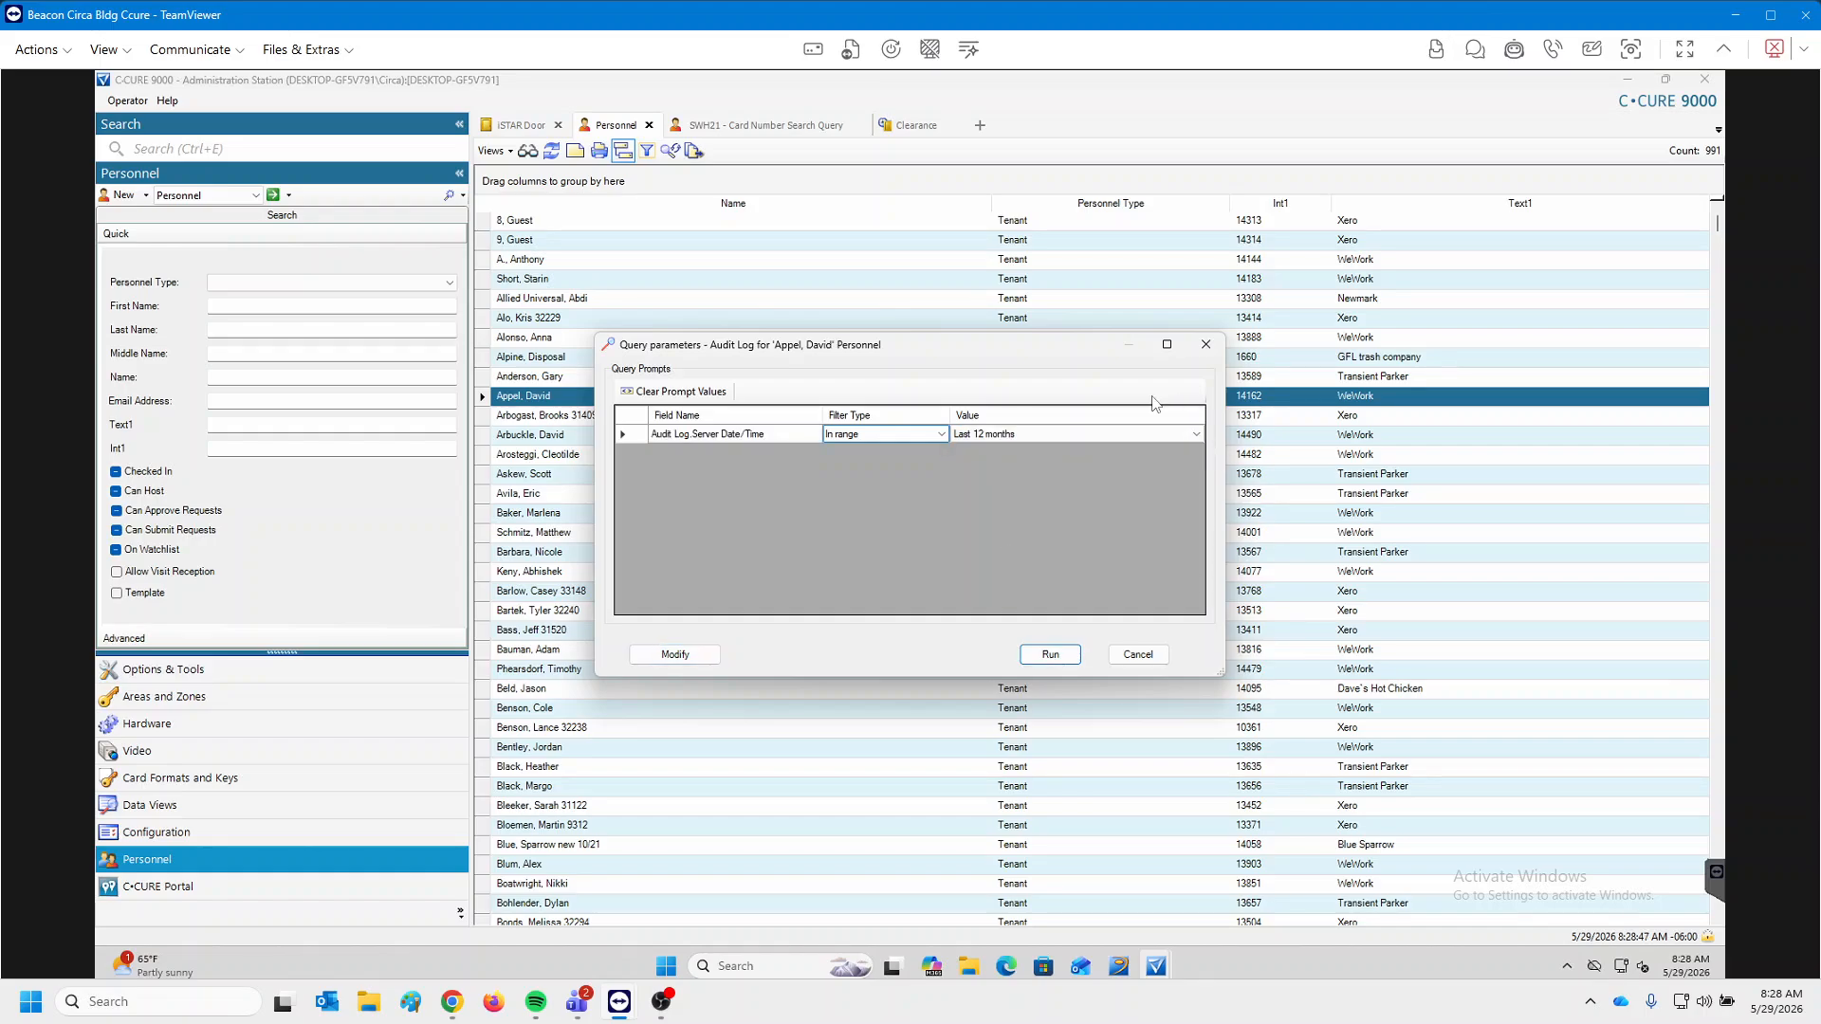
click(1067, 654)
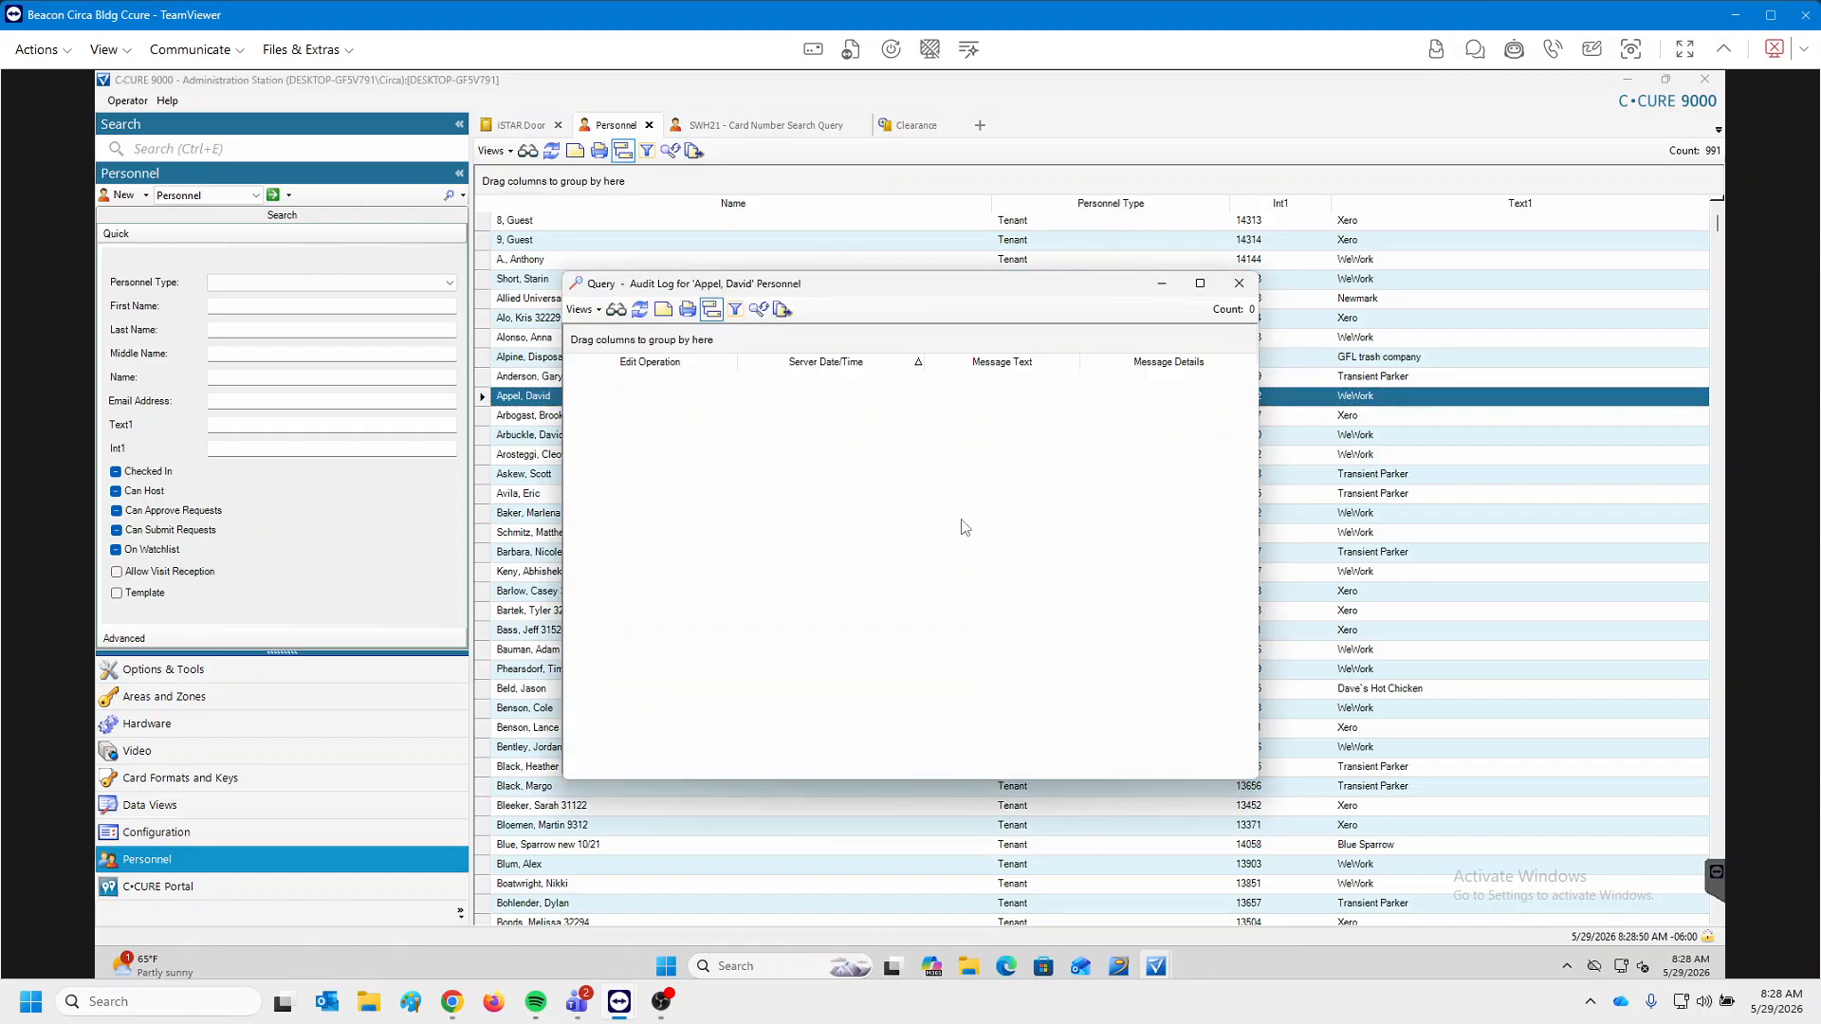
click(1239, 283)
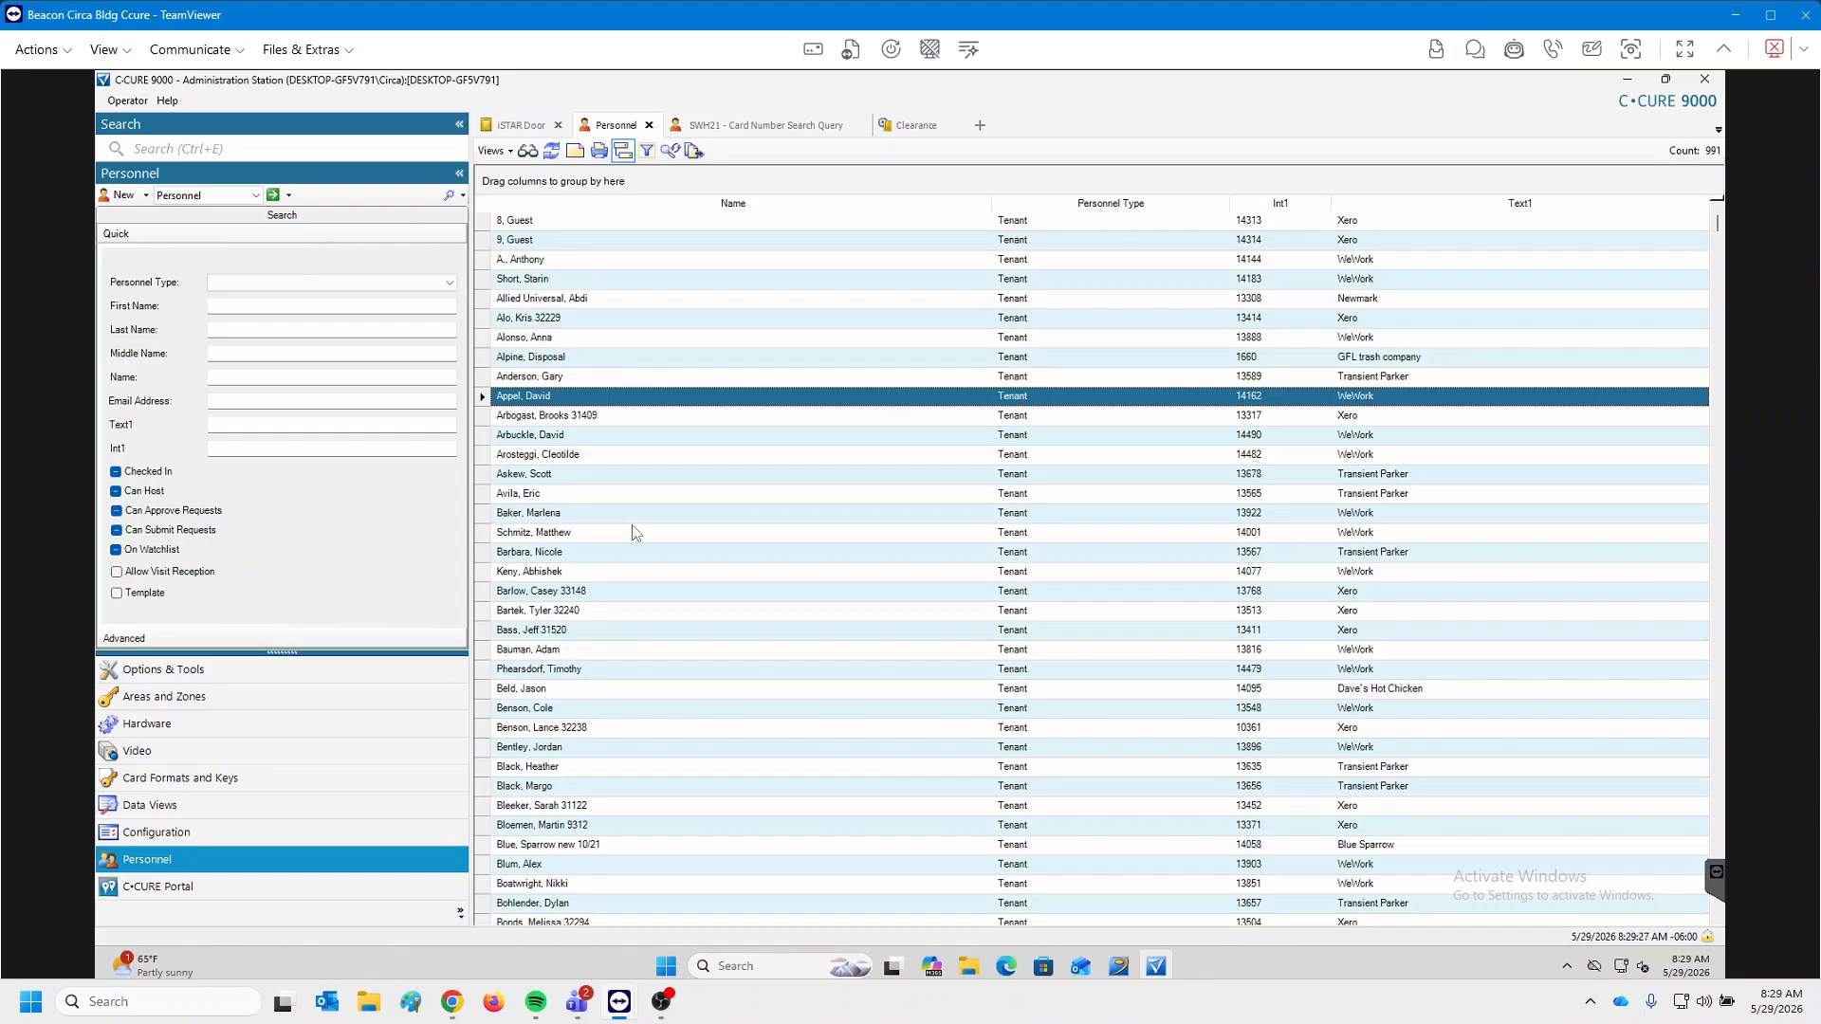
Read the CHUID on the tenant's Credentials tab, close the record, and list searchable object types.
double_click(565, 380)
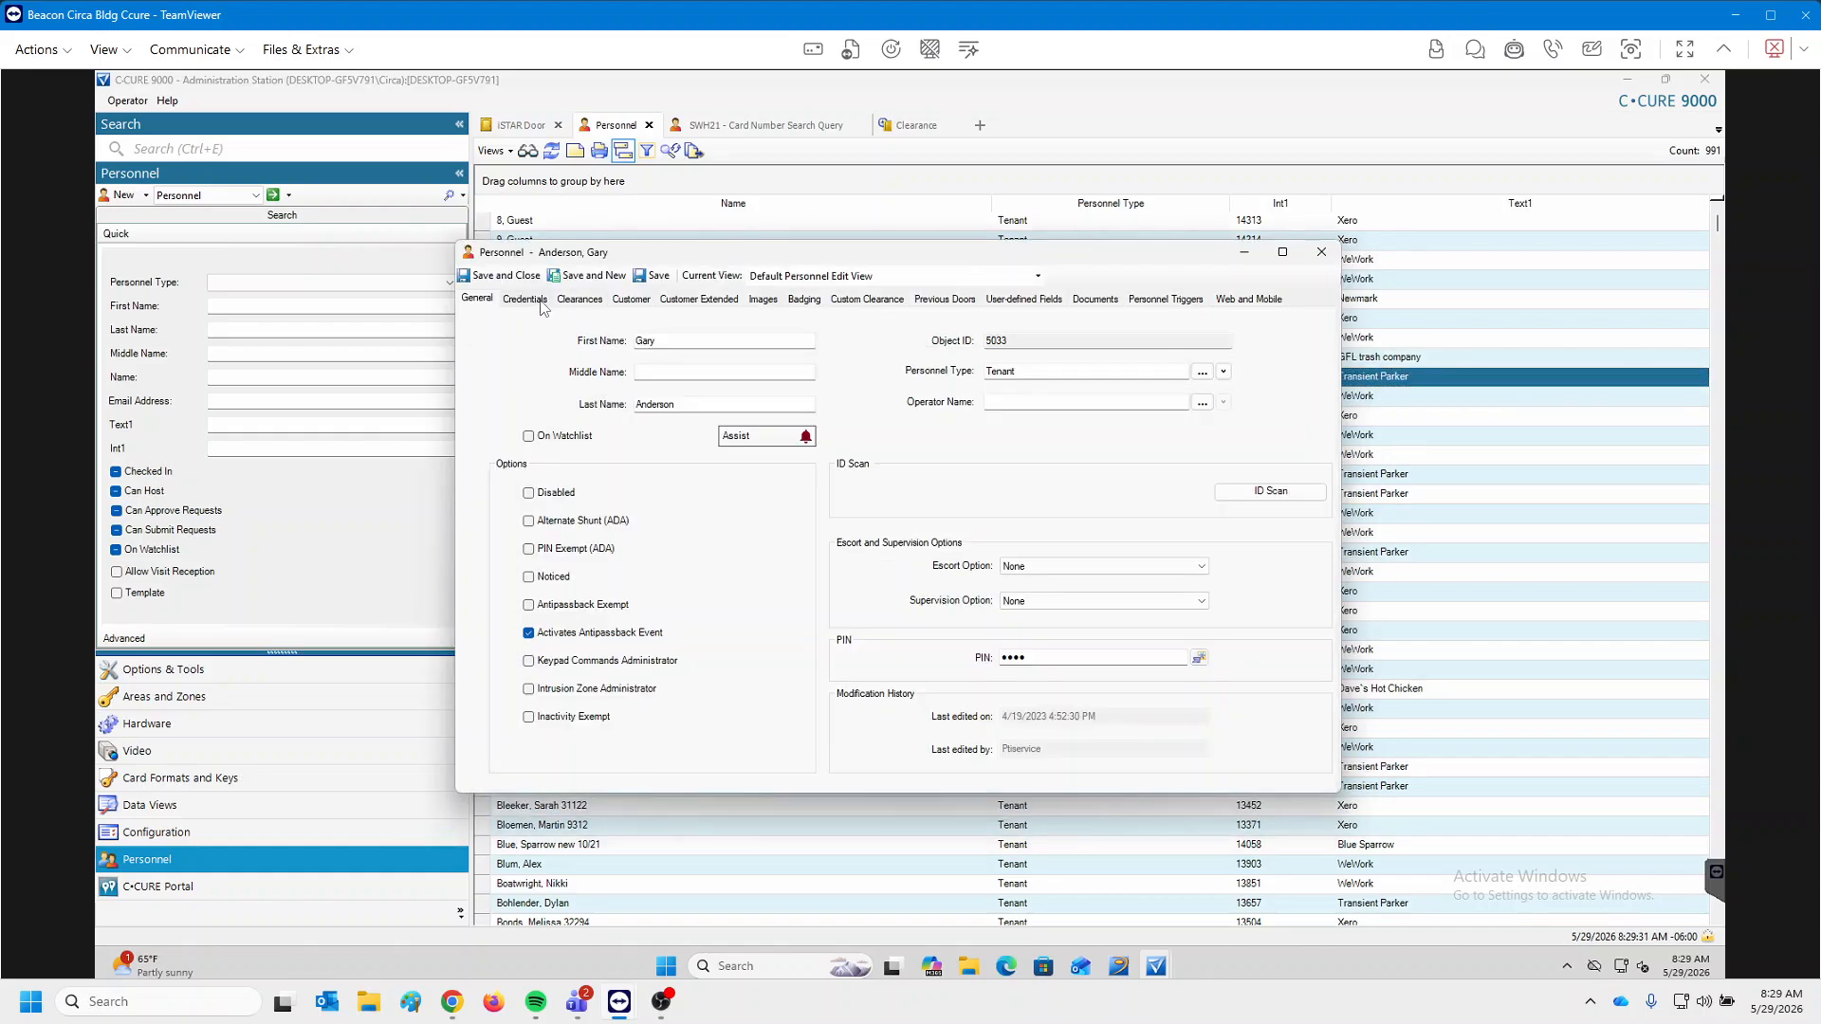
click(538, 299)
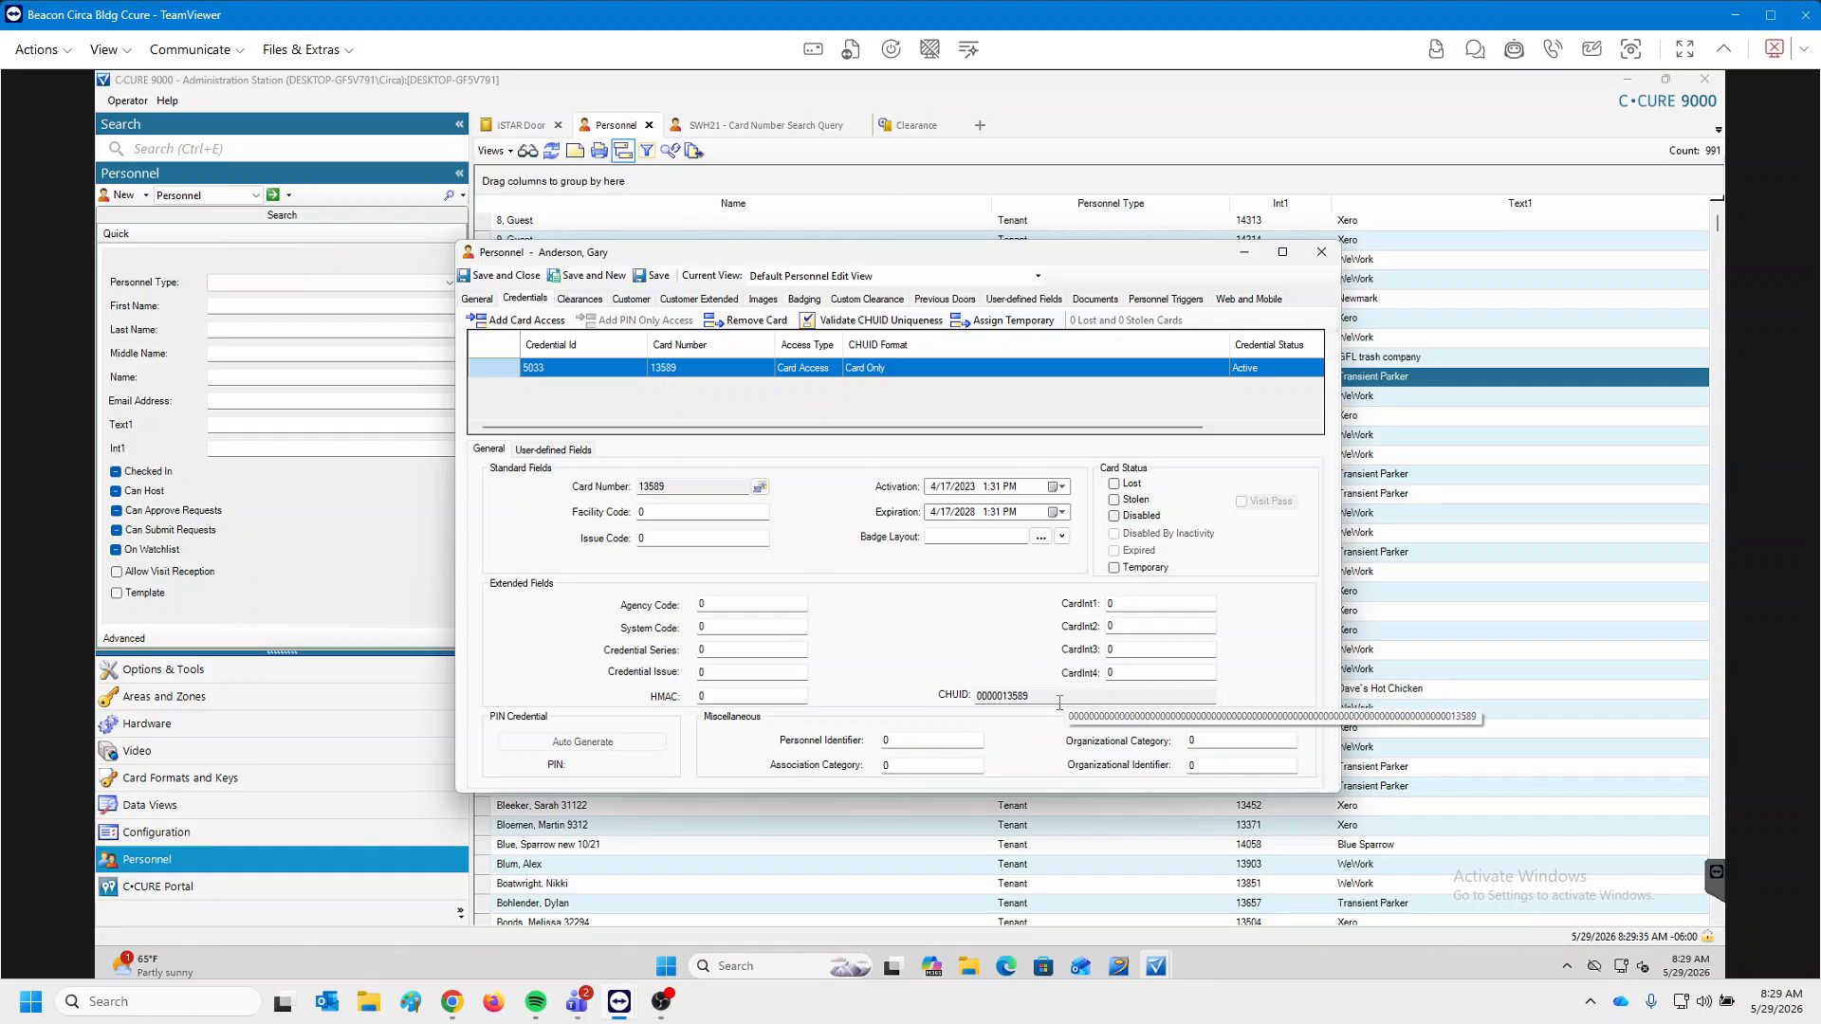
double_click(992, 696)
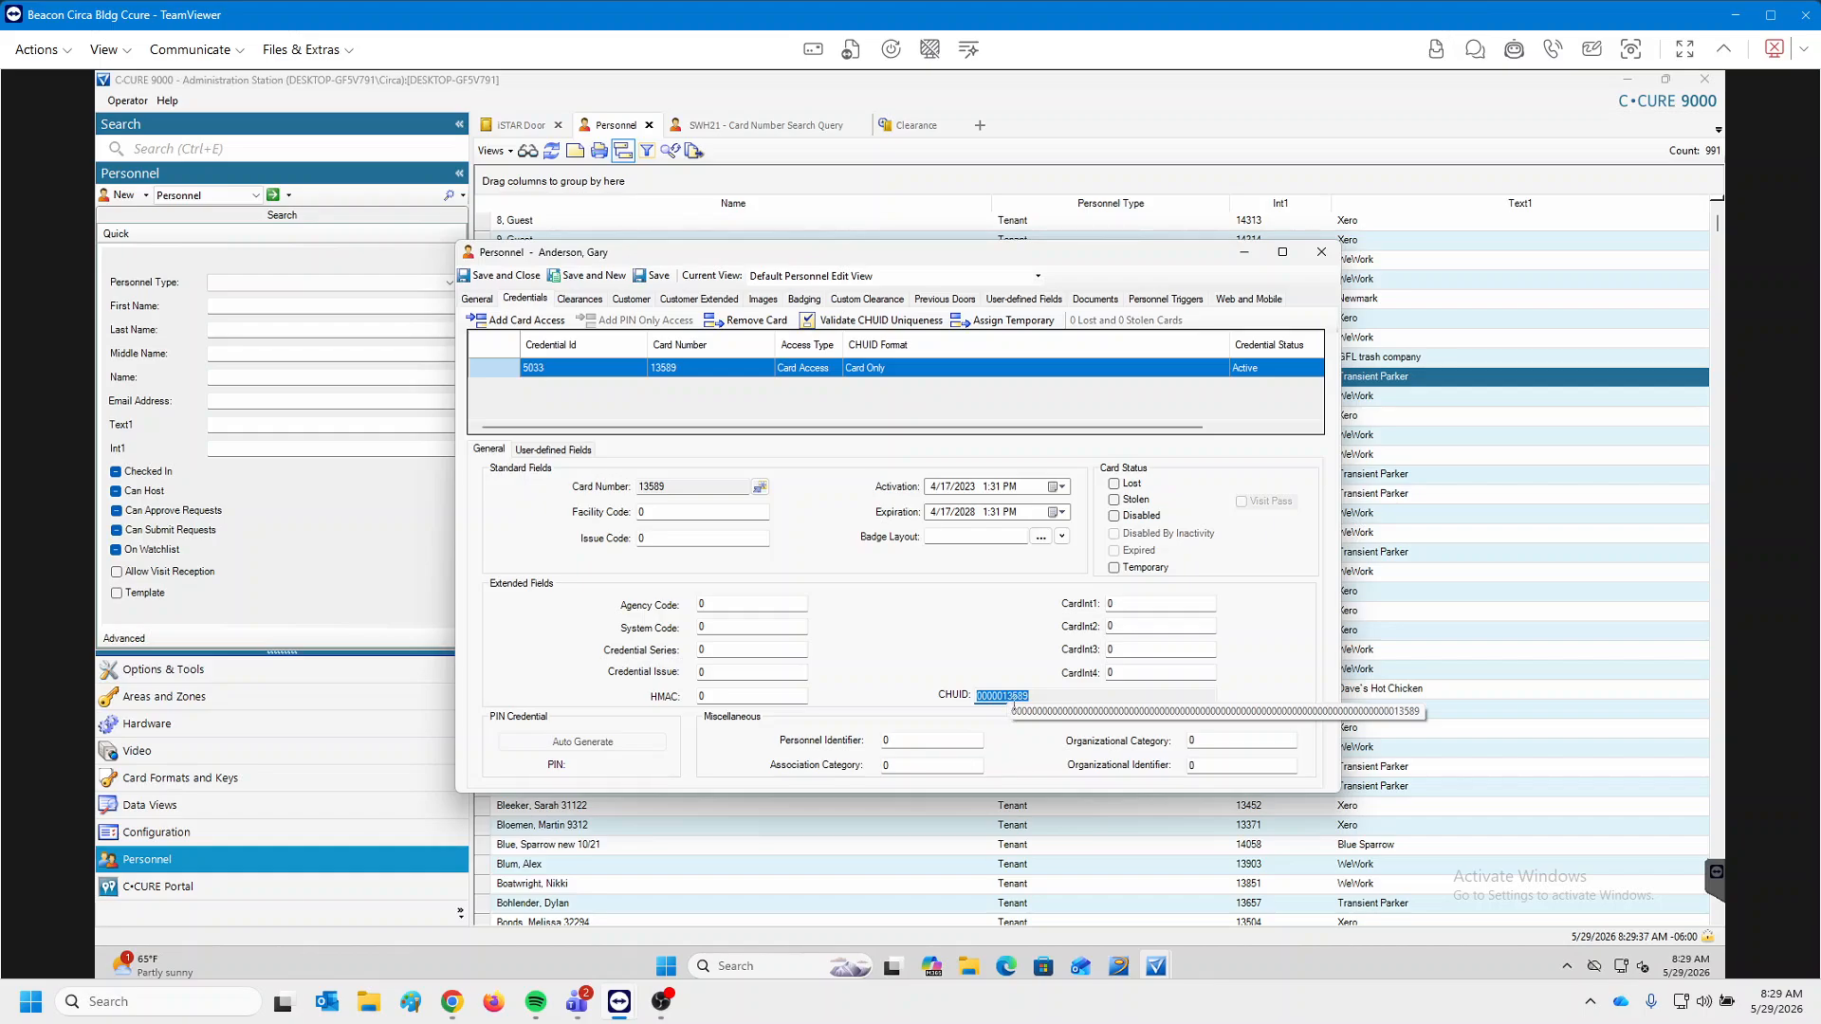
click(1006, 698)
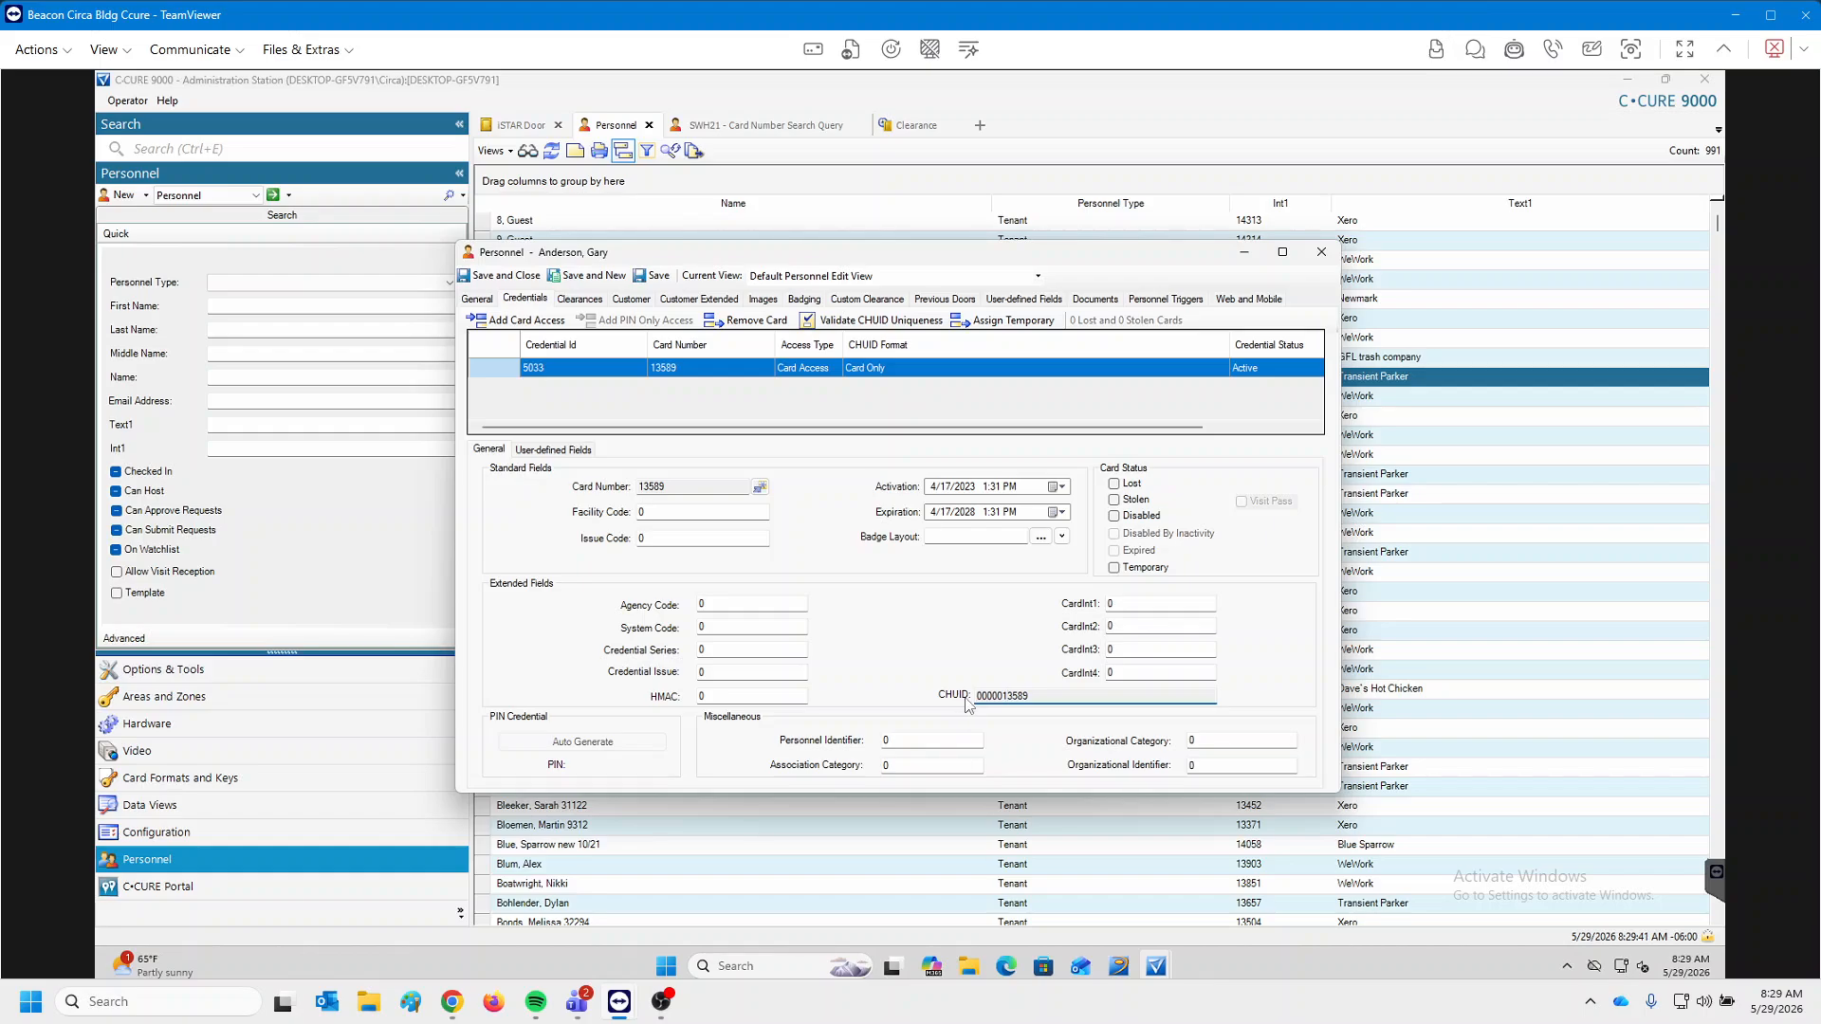
double_click(1049, 696)
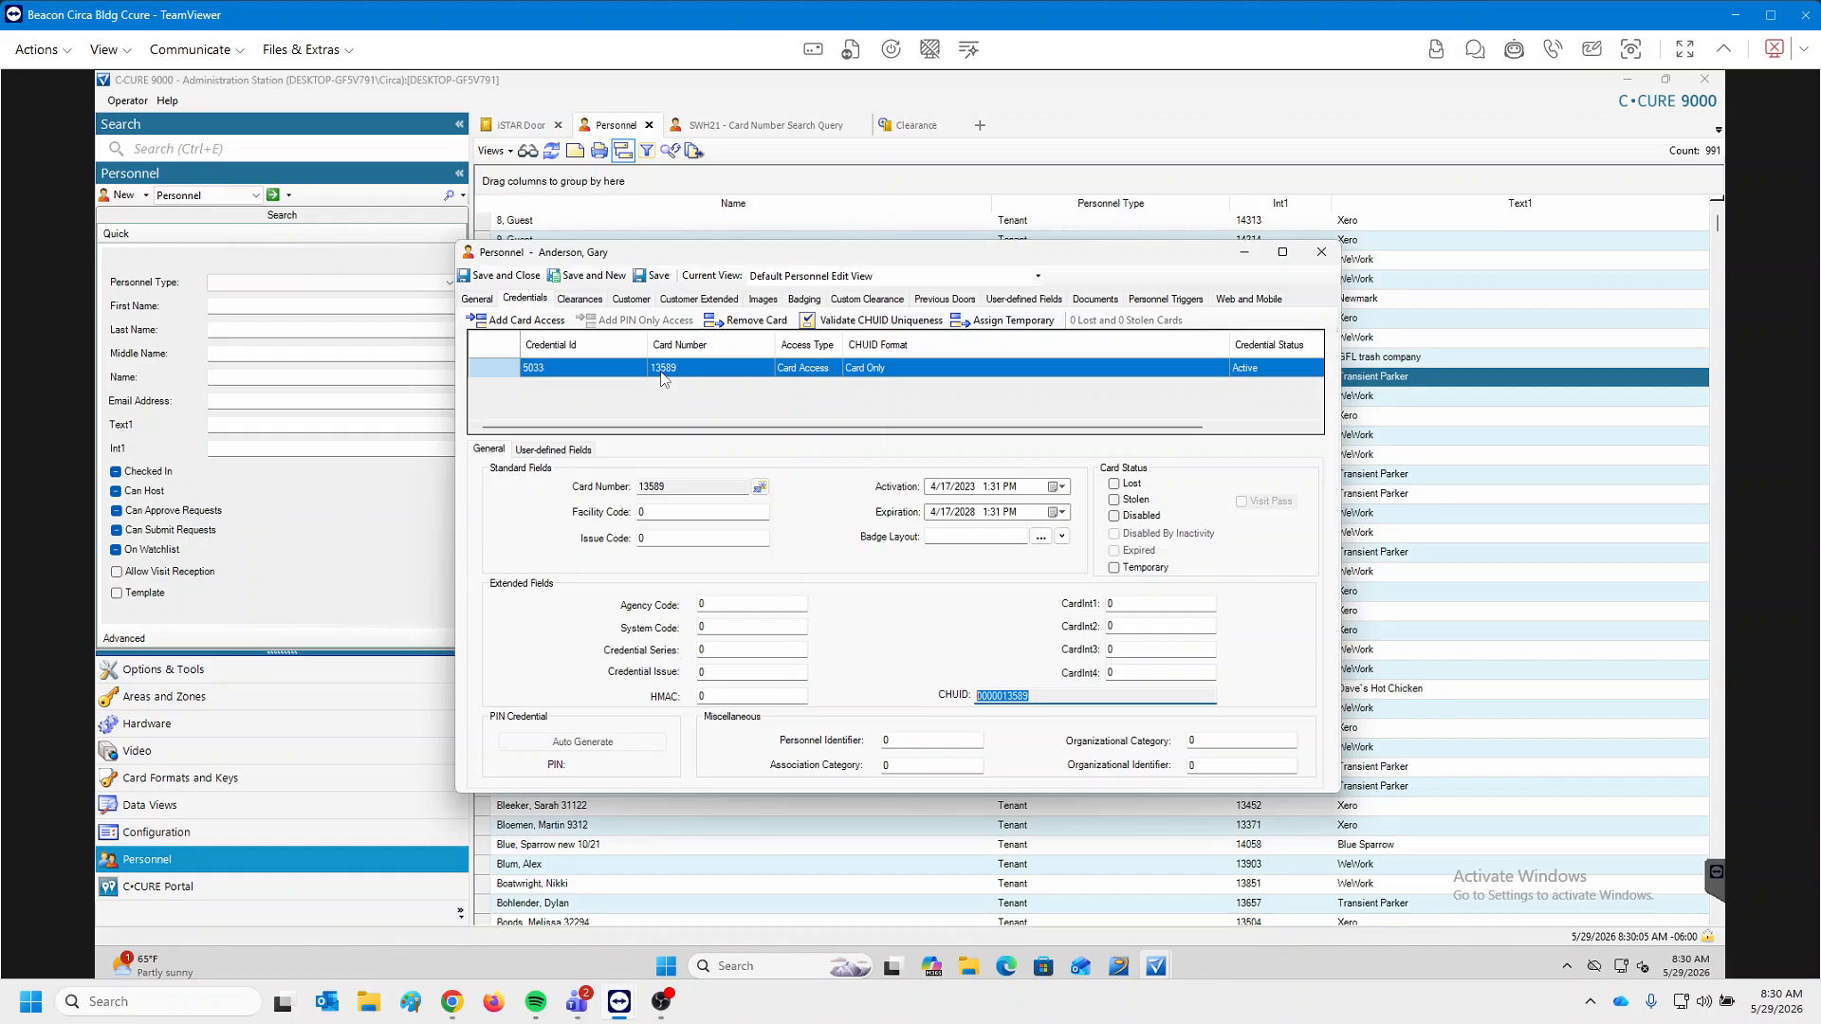
click(1321, 252)
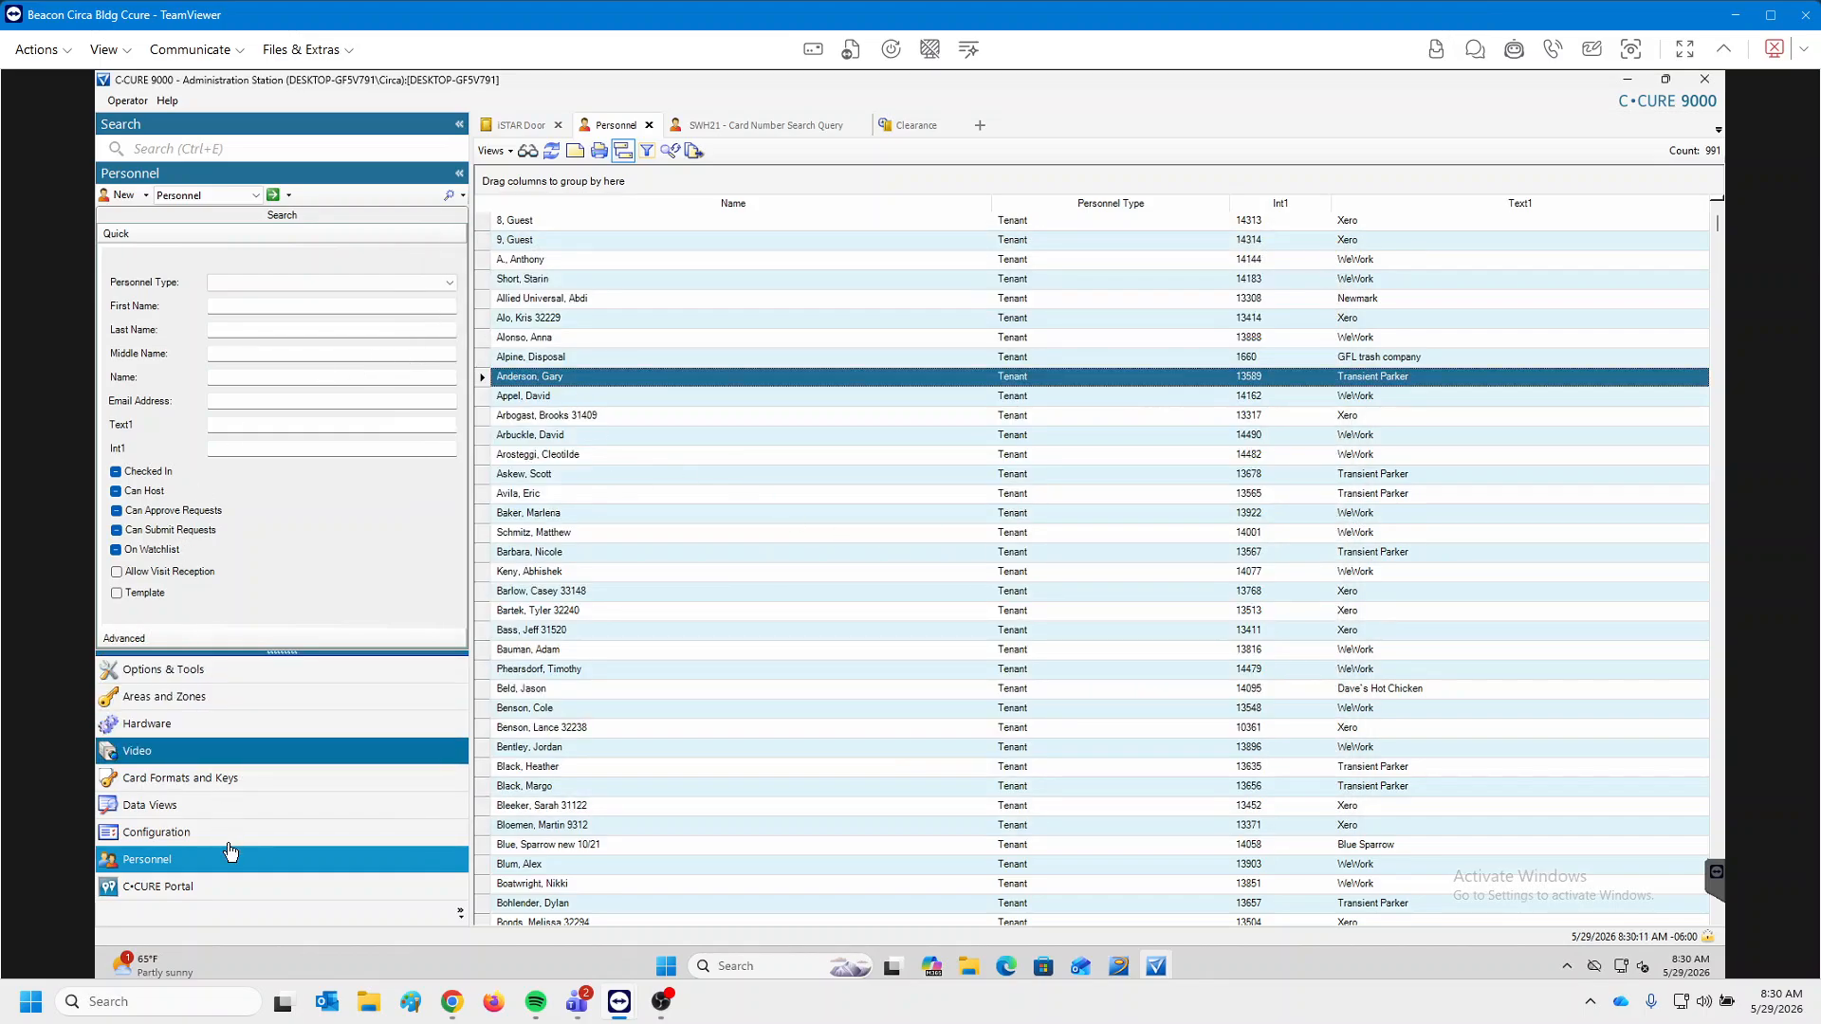
click(224, 196)
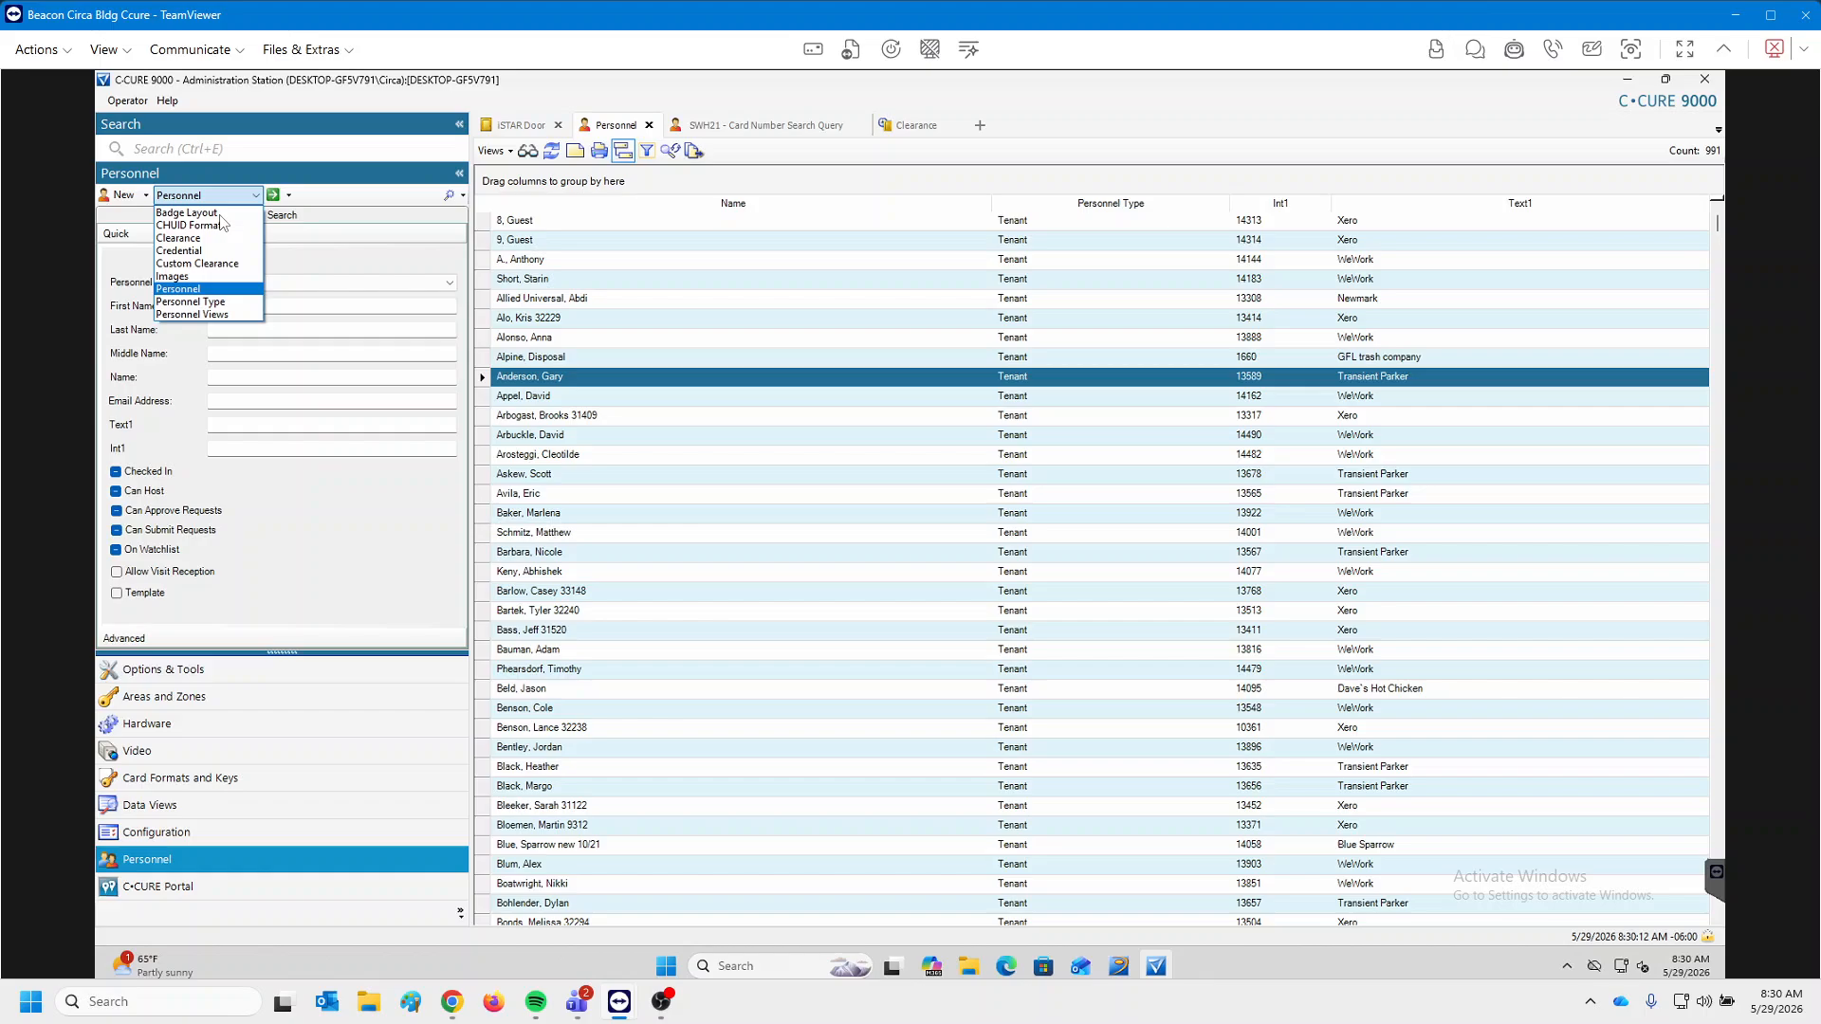
Search Credentials sorted by card number, filter to the tenant's card number, and view its record.
click(178, 252)
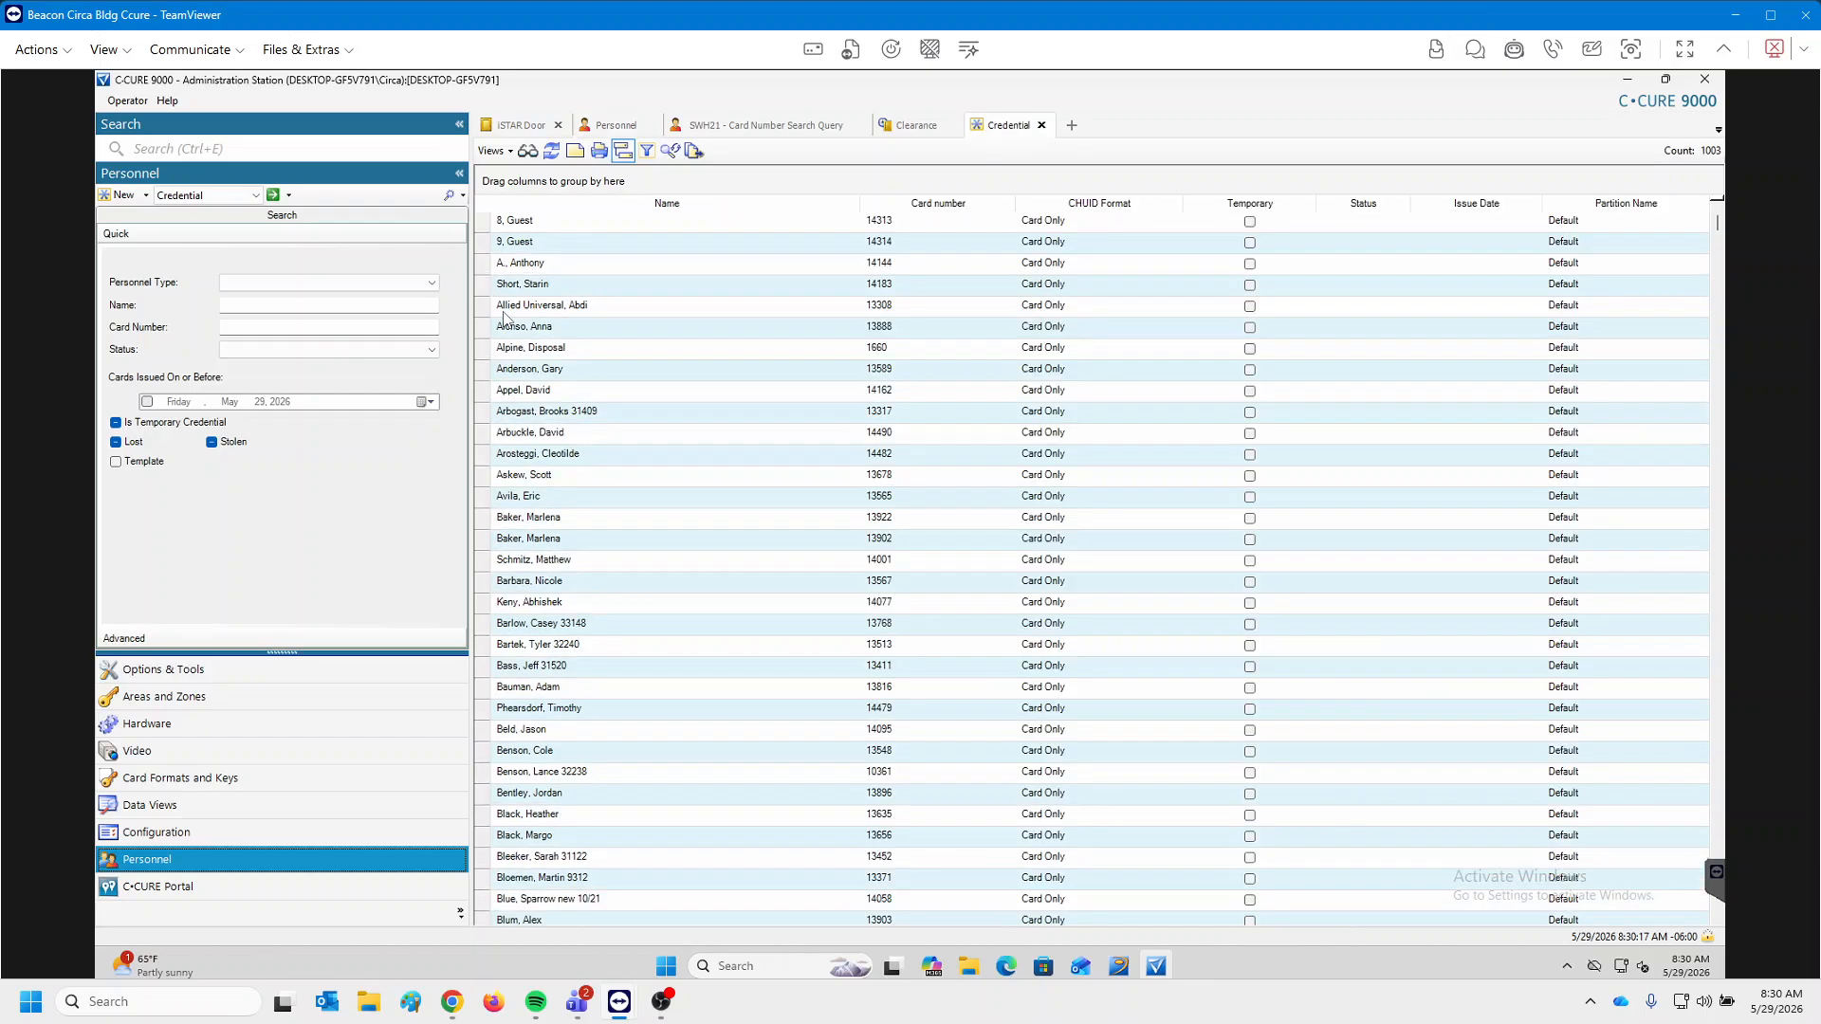
click(918, 206)
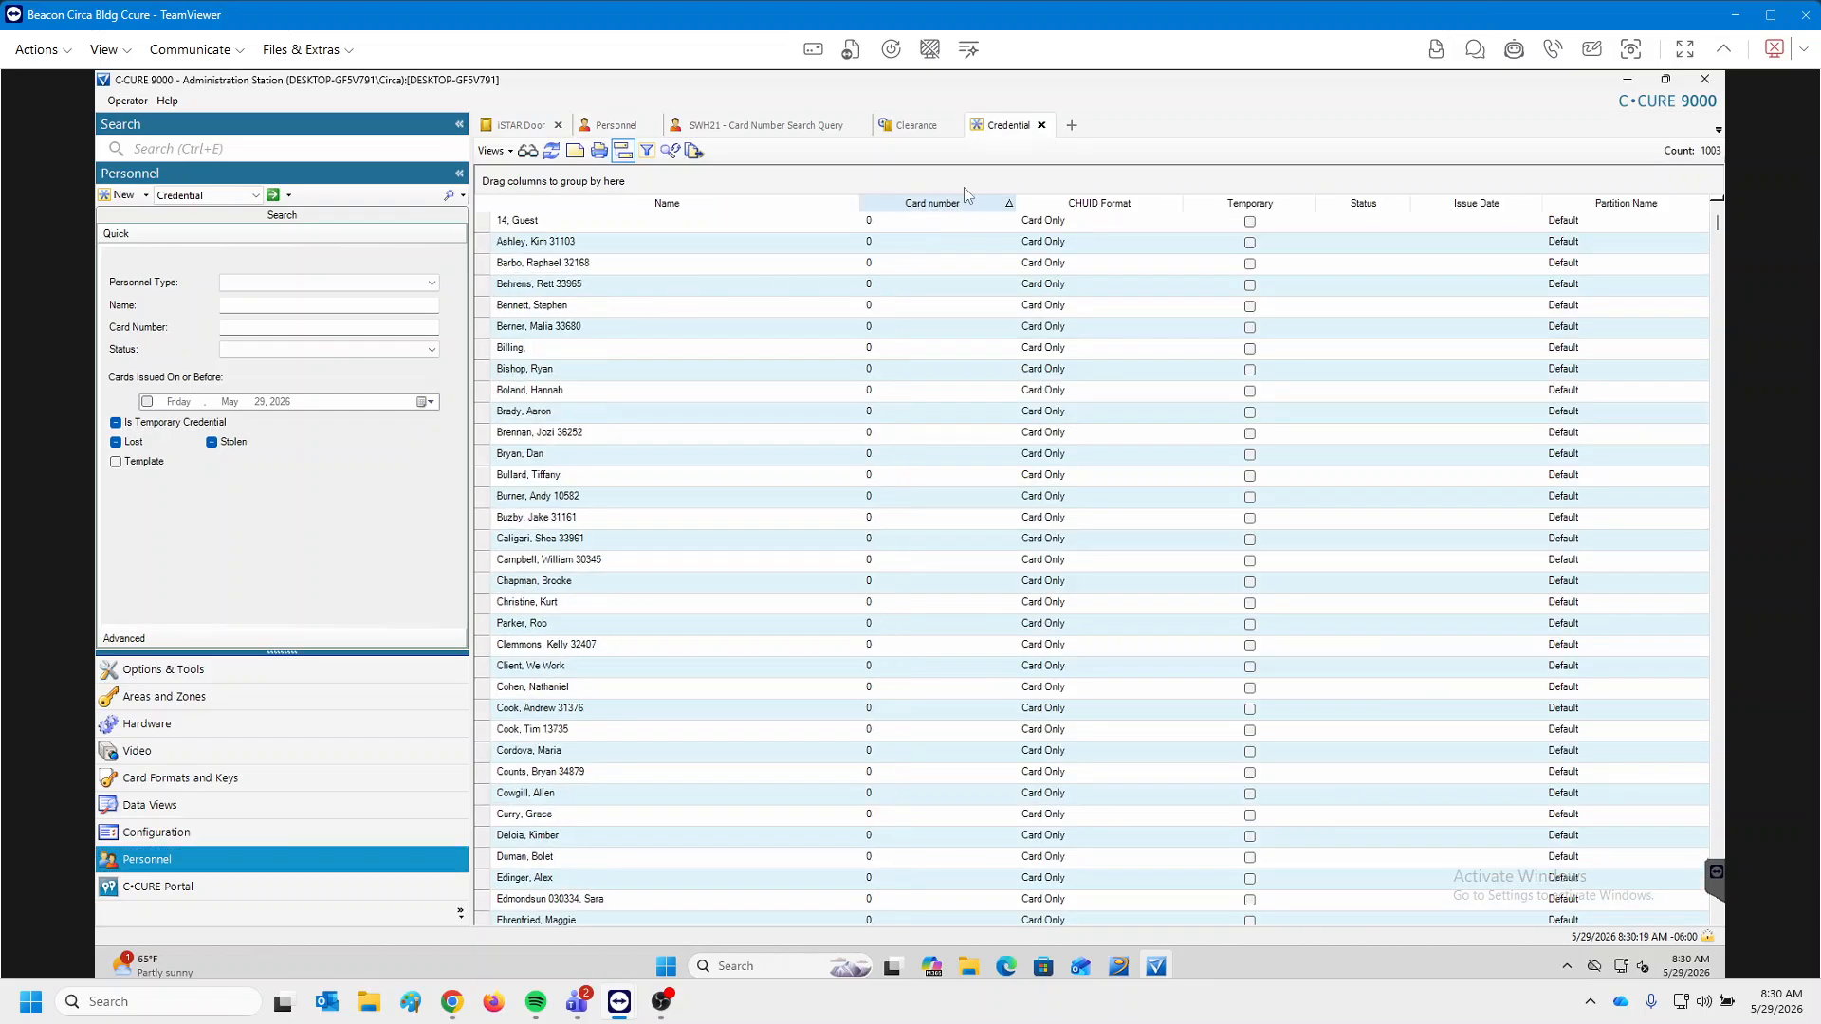
click(647, 151)
click(922, 222)
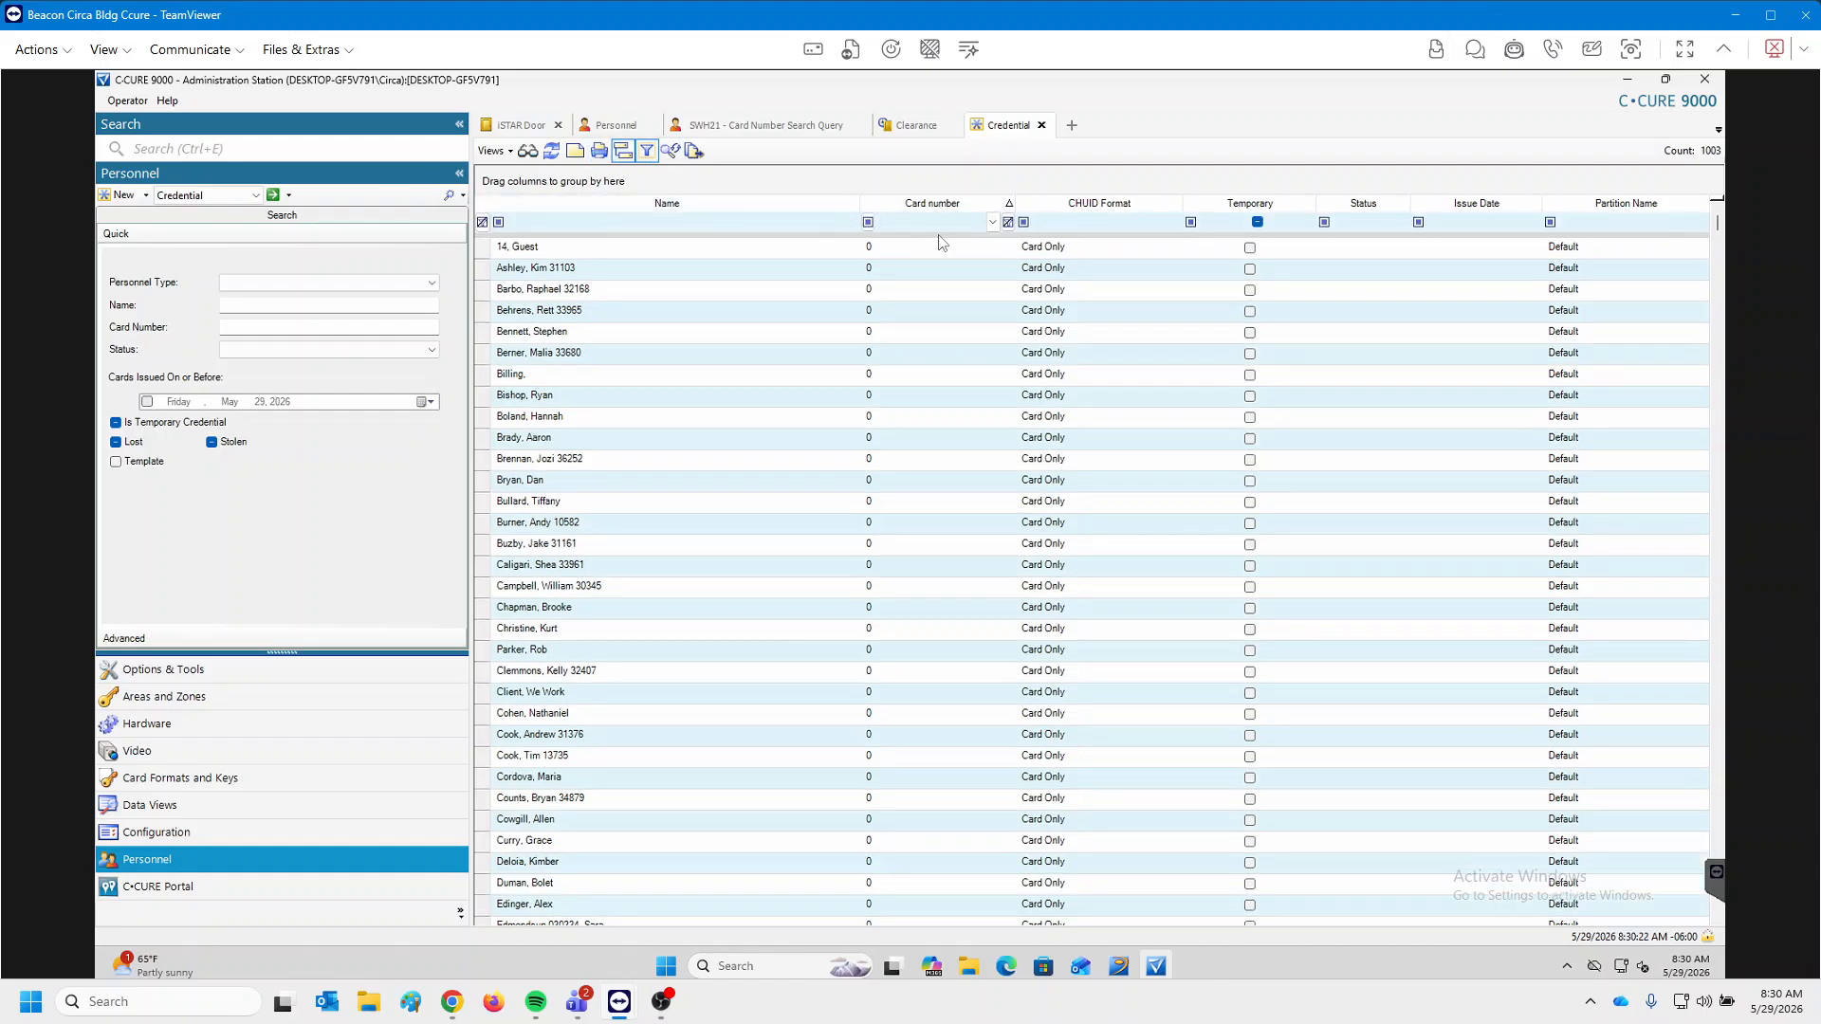
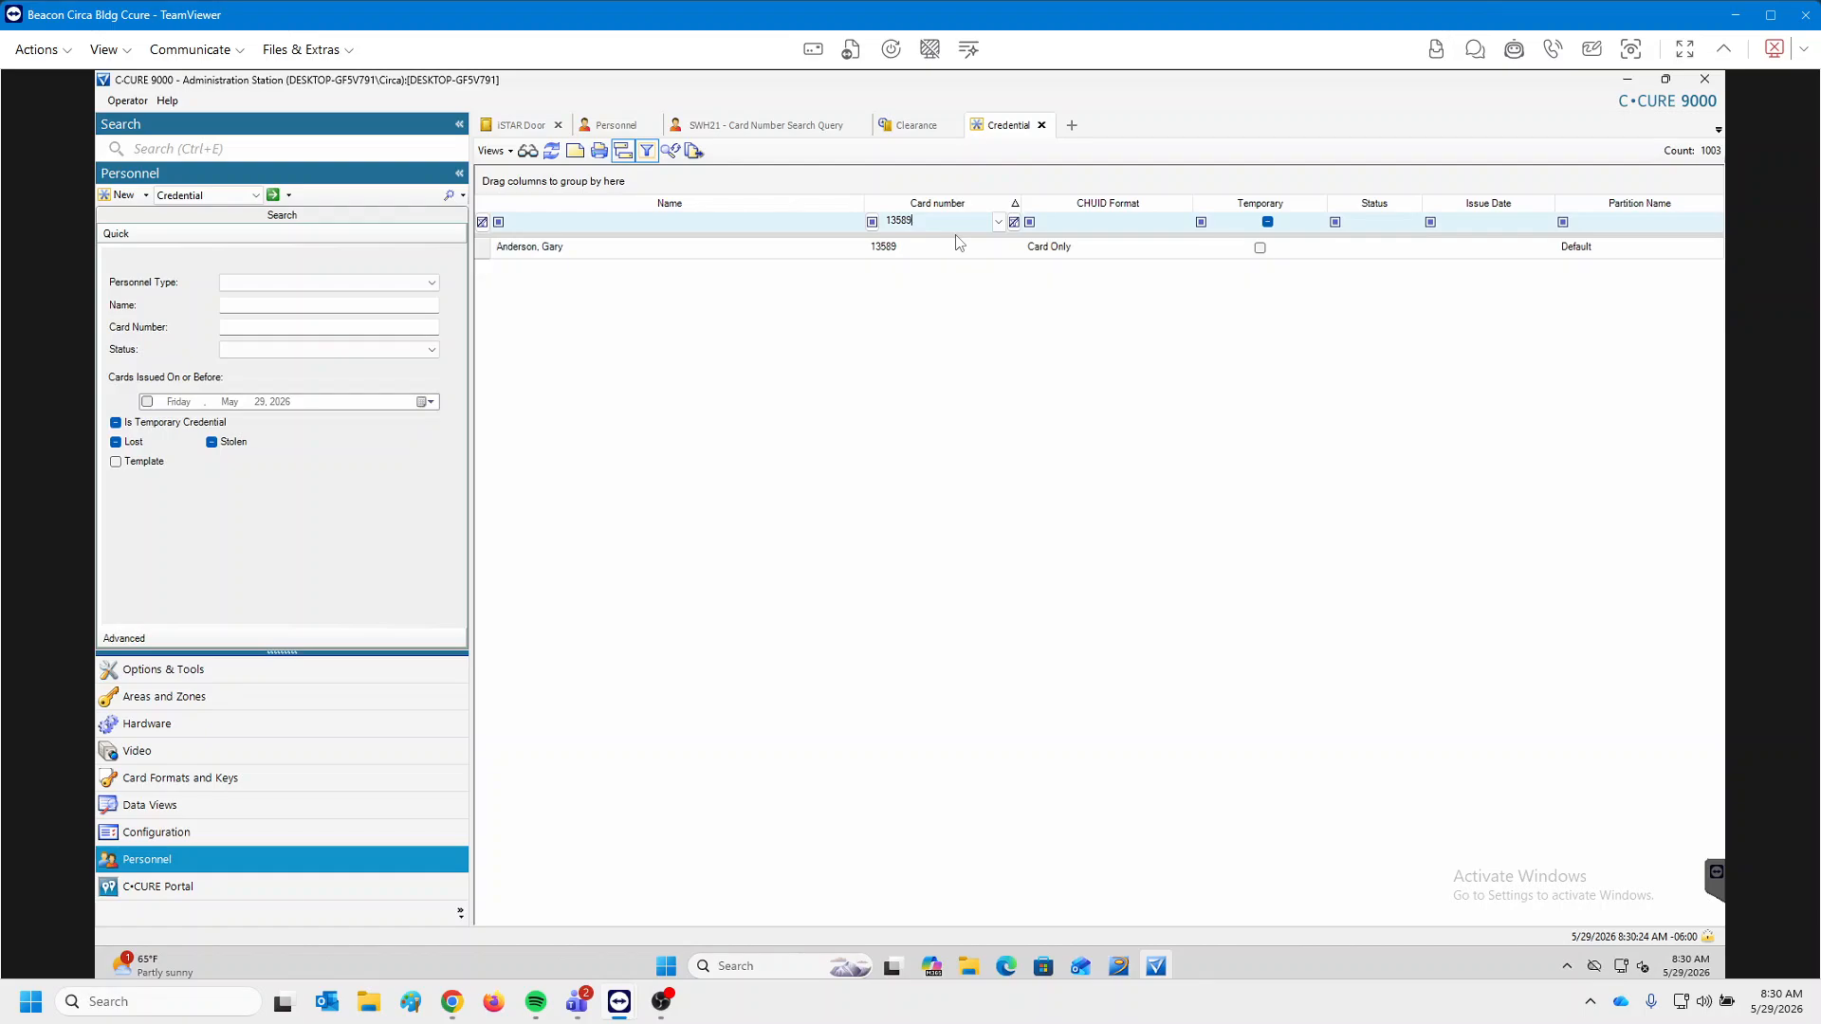
click(664, 249)
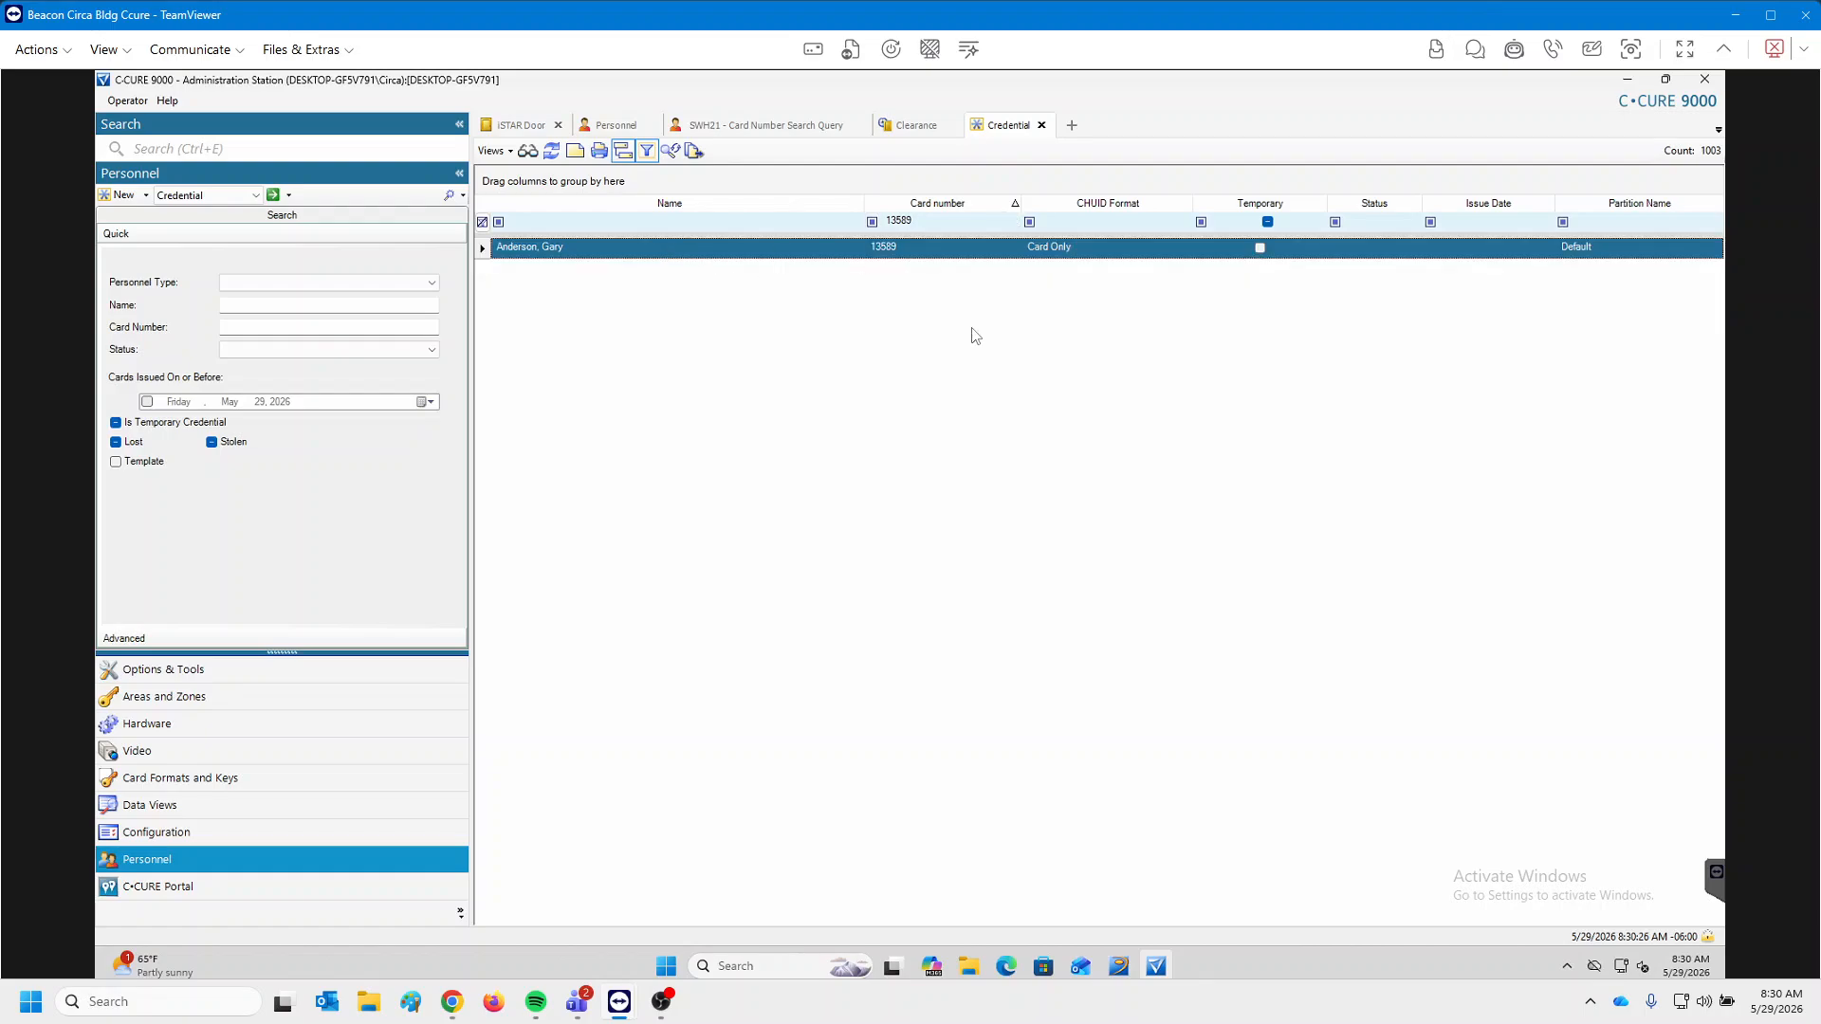
double_click(726, 253)
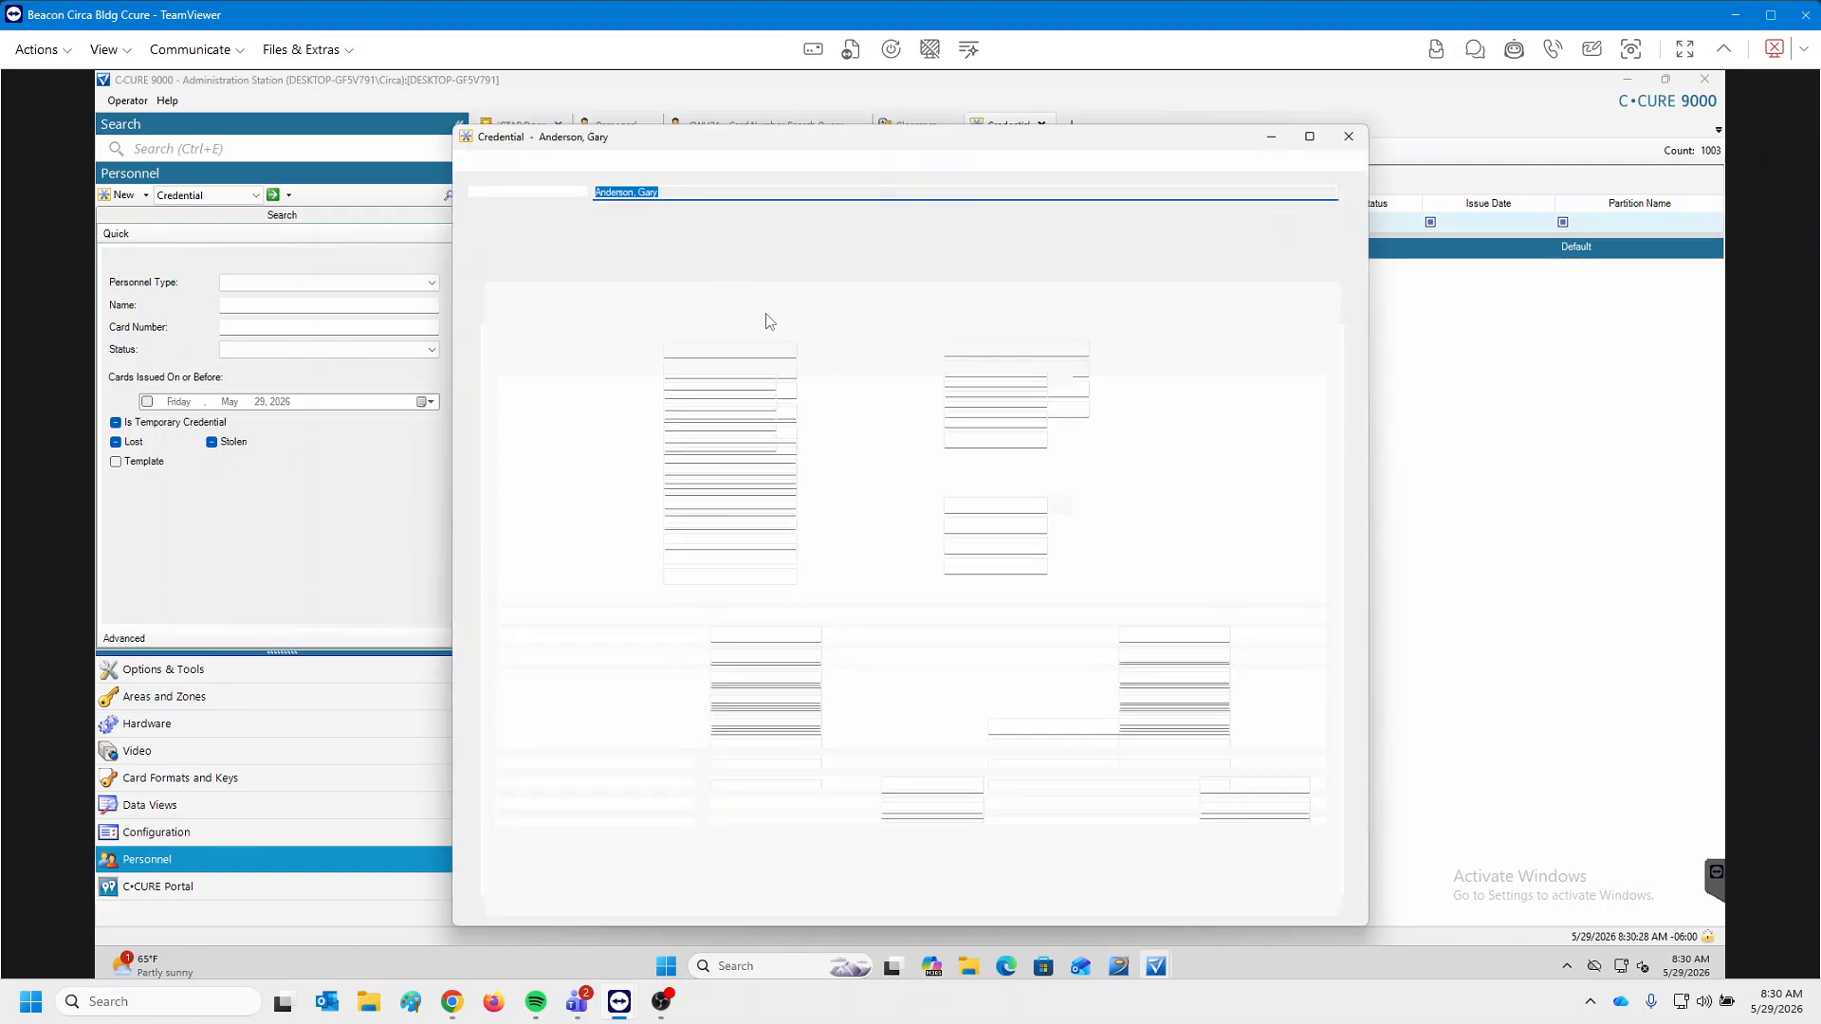
click(1359, 143)
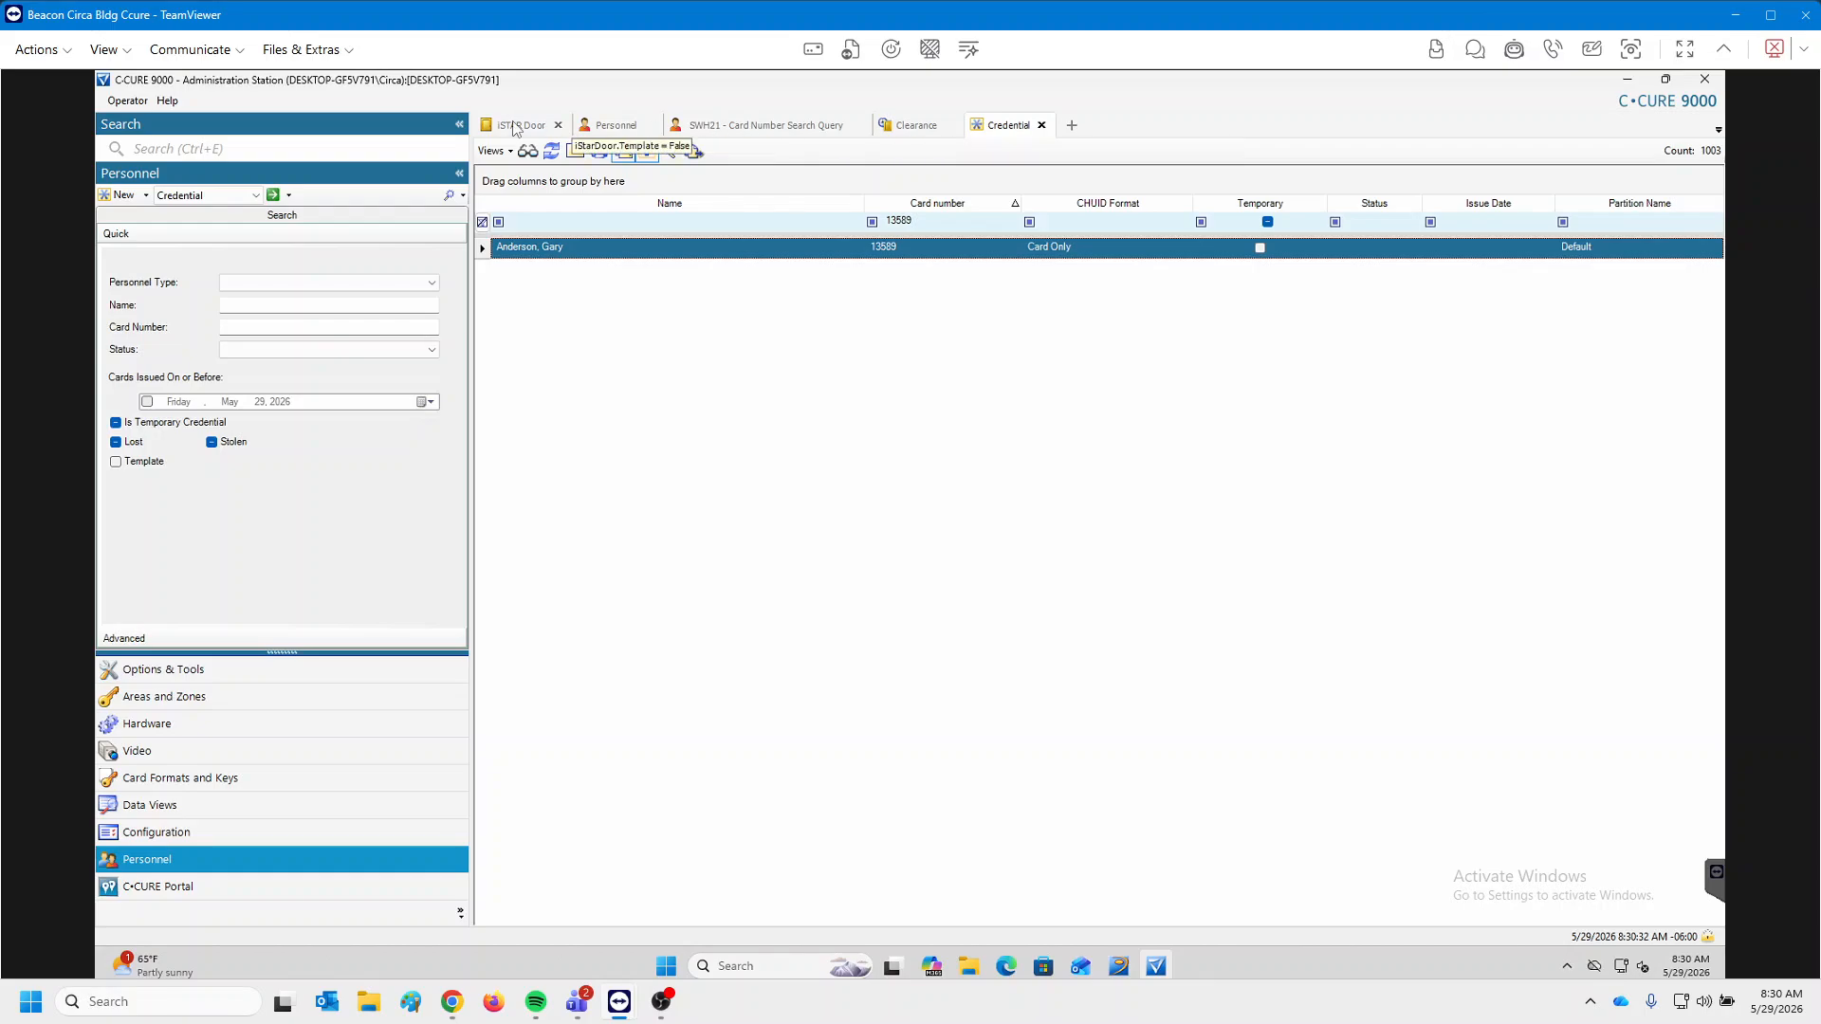
Return to the Personnel tab and reopen, then close, the tenant's personnel record.
click(614, 126)
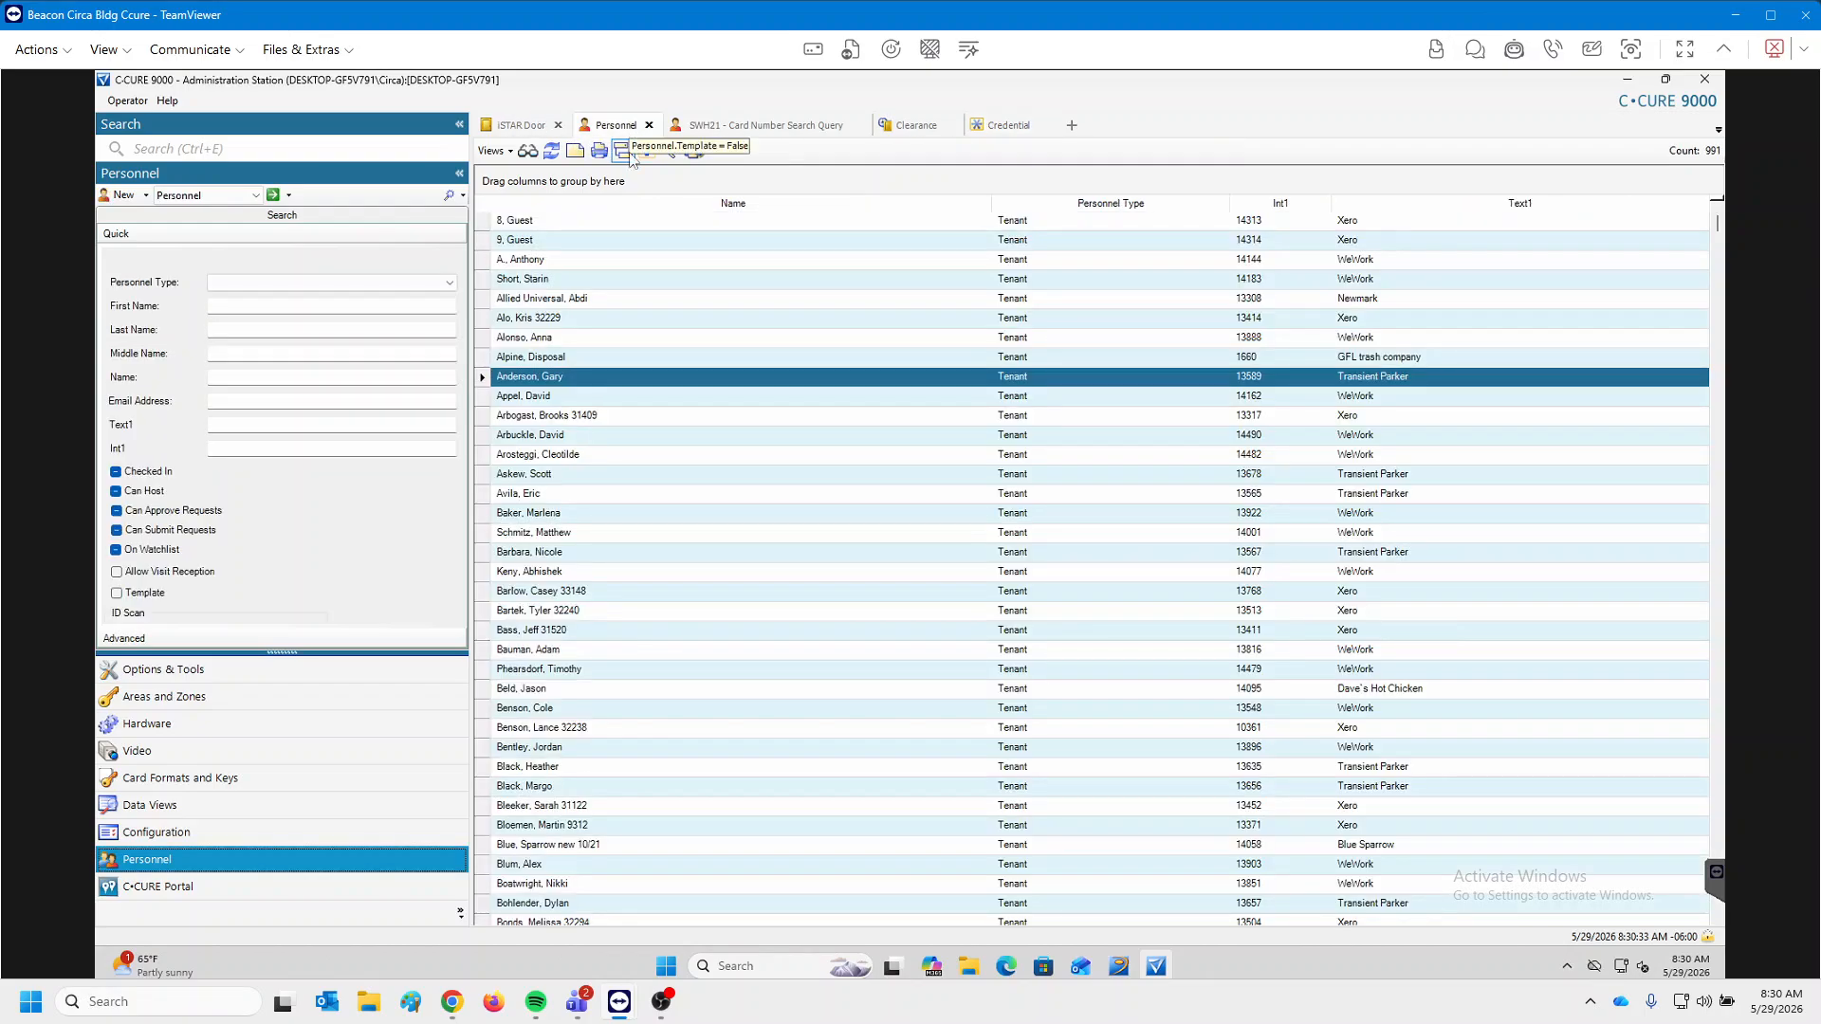
double_click(569, 378)
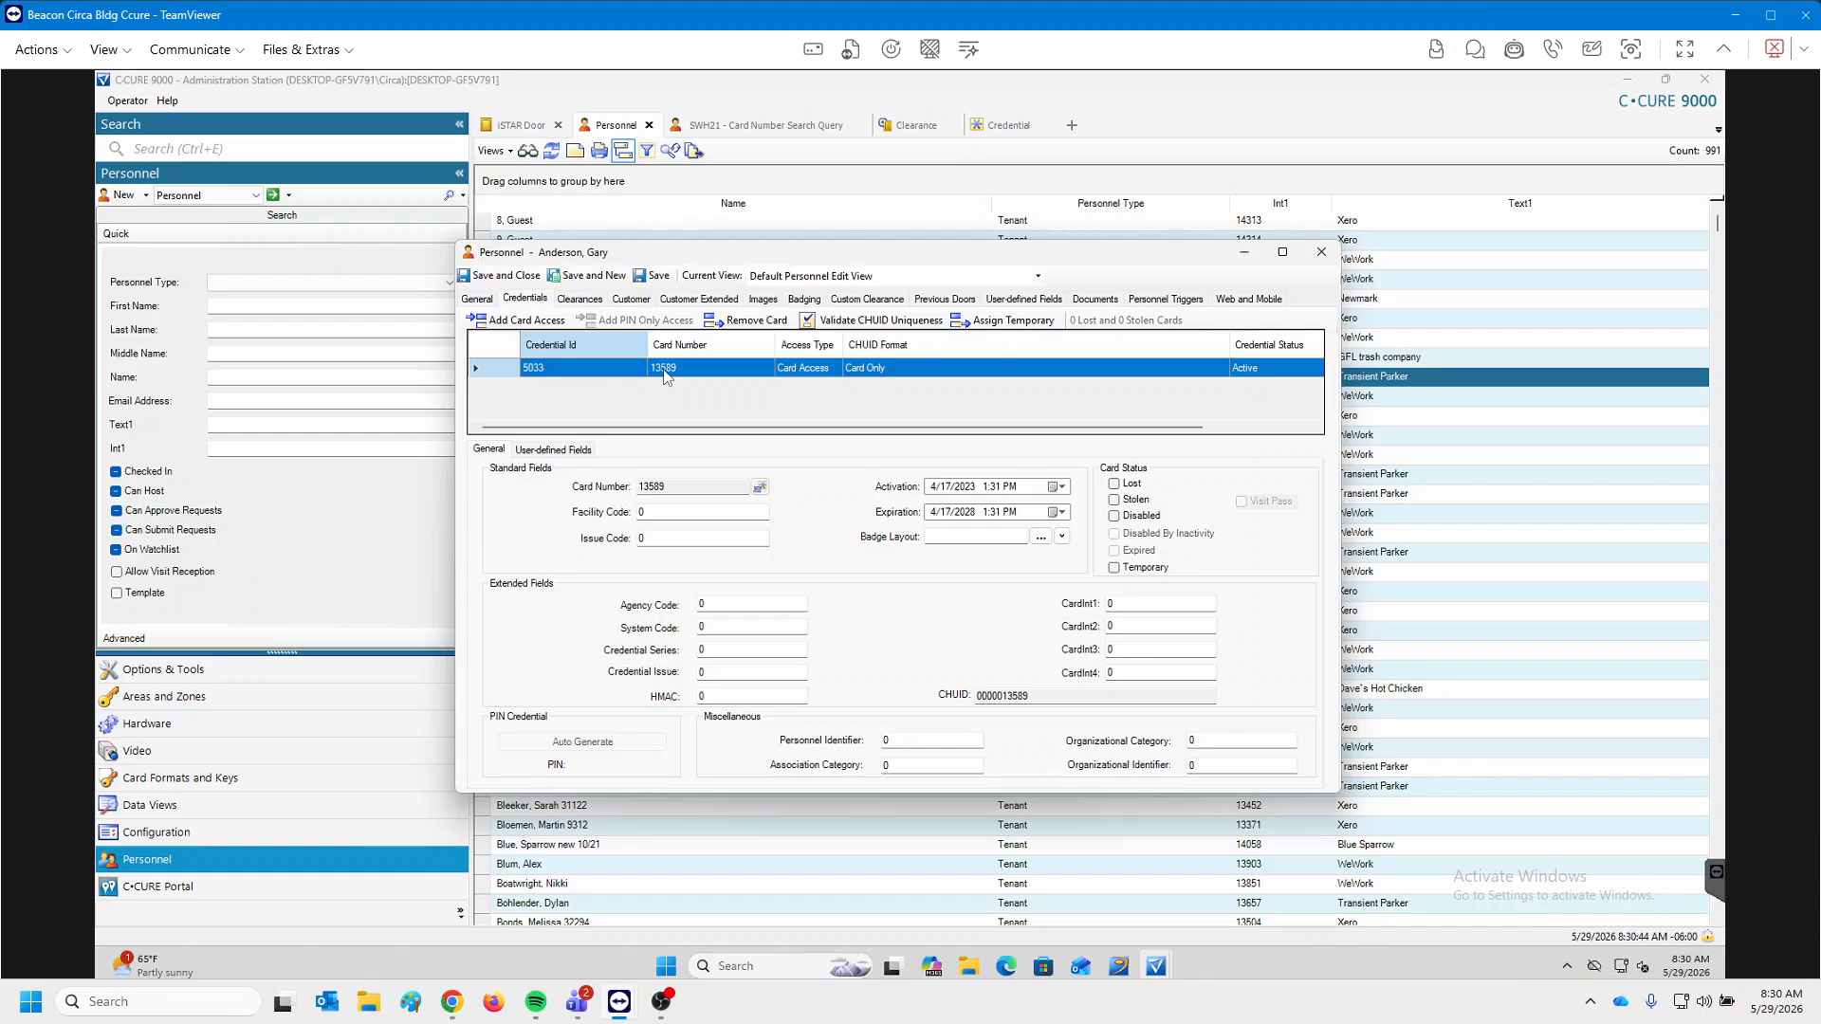
click(1324, 258)
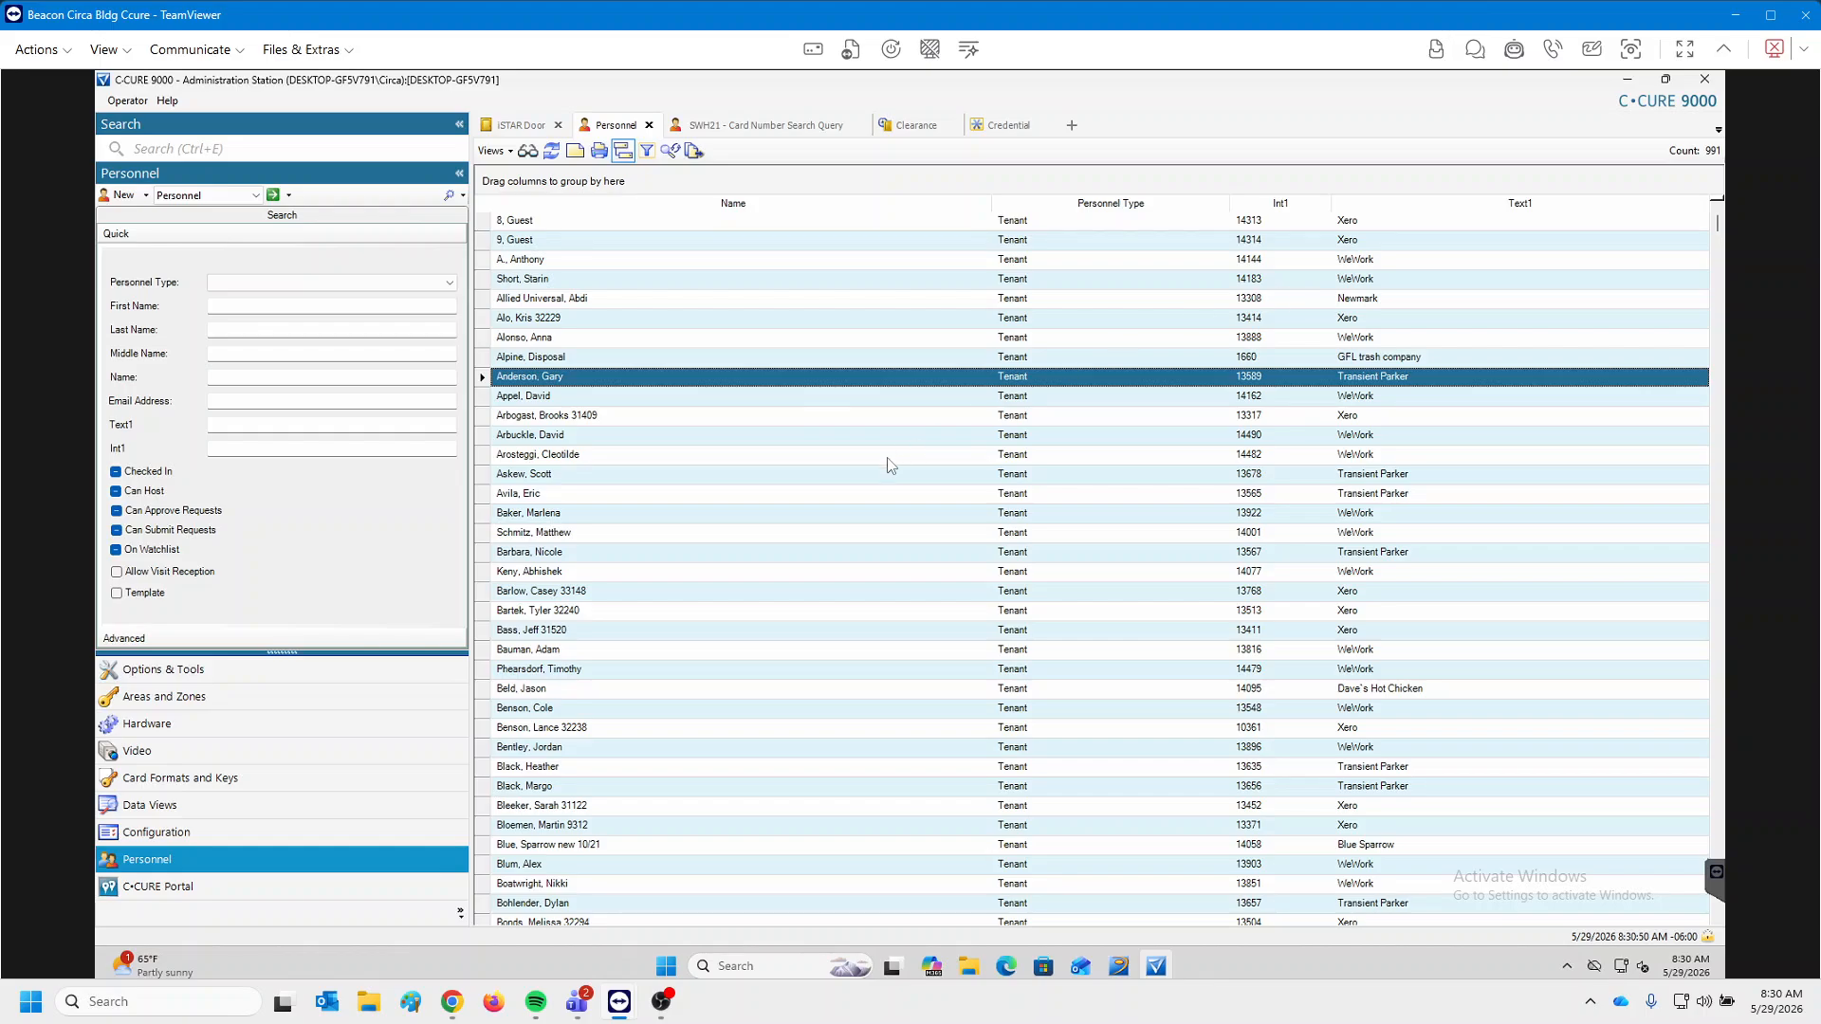
right_click(589, 378)
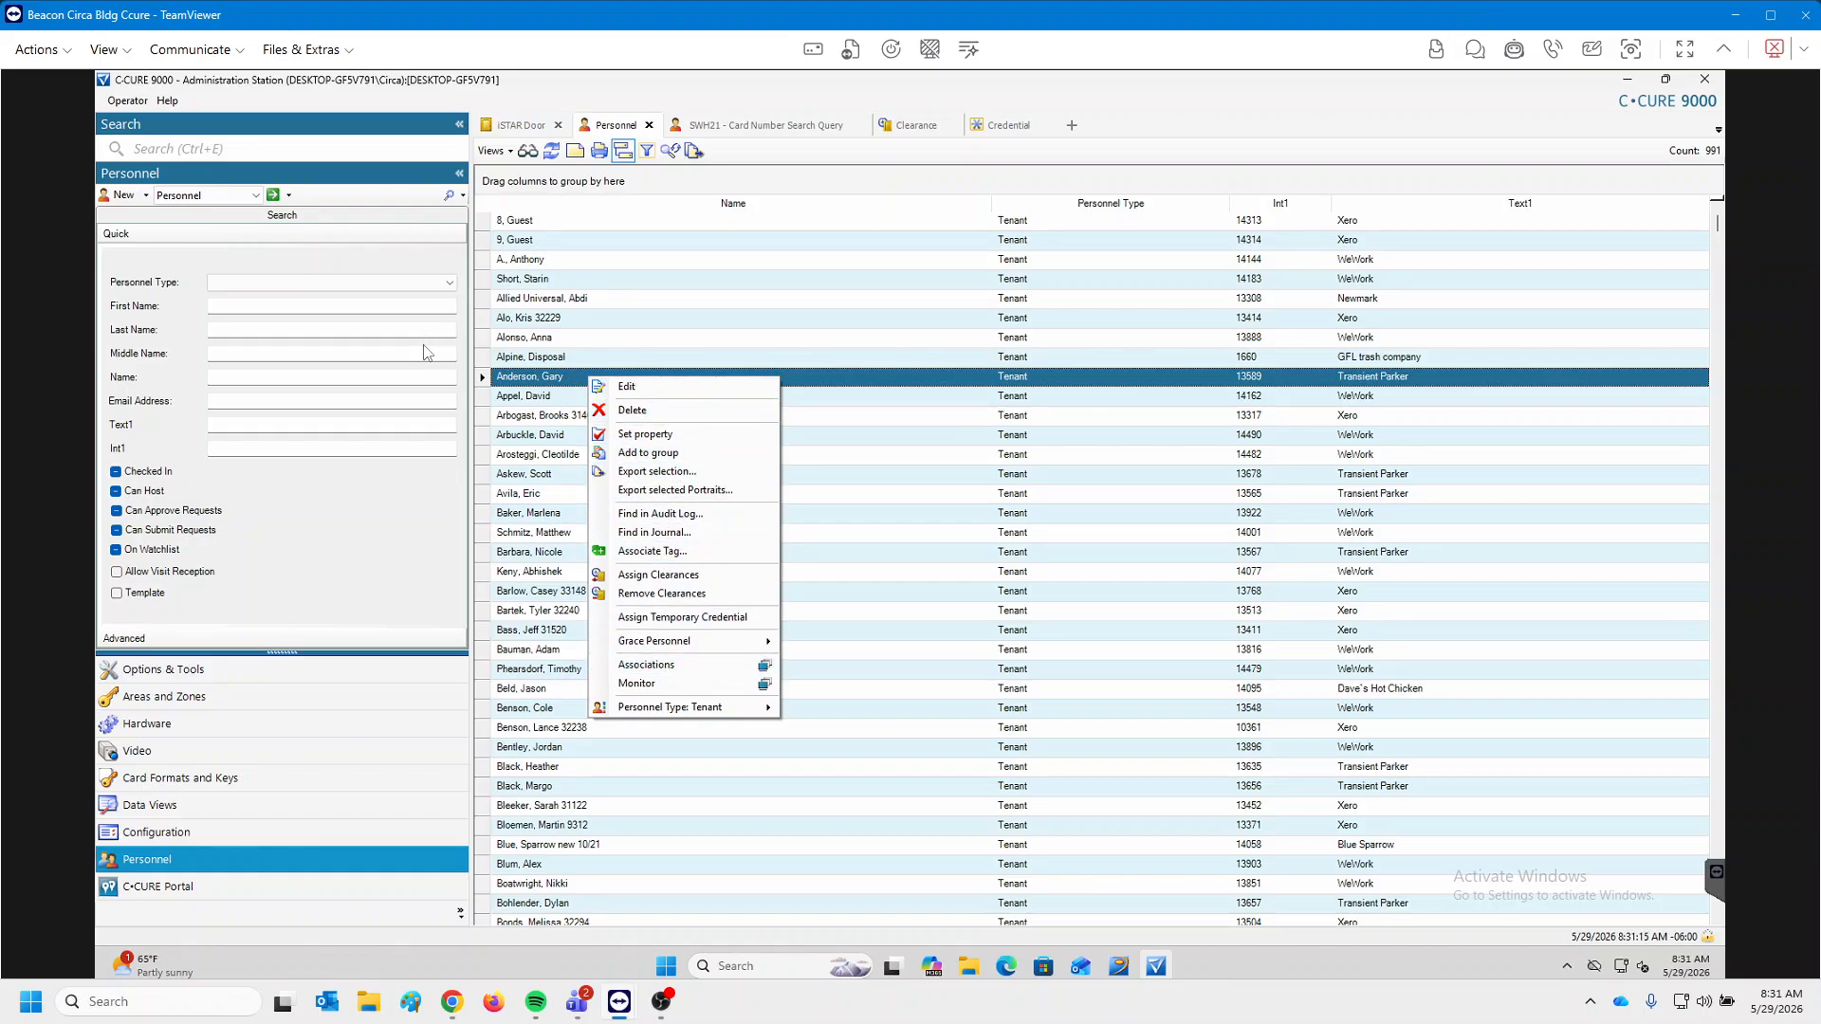
click(534, 379)
Switch to Configuration and list the 22 iSTAR doors, including 1-01-Bike Room.
click(555, 416)
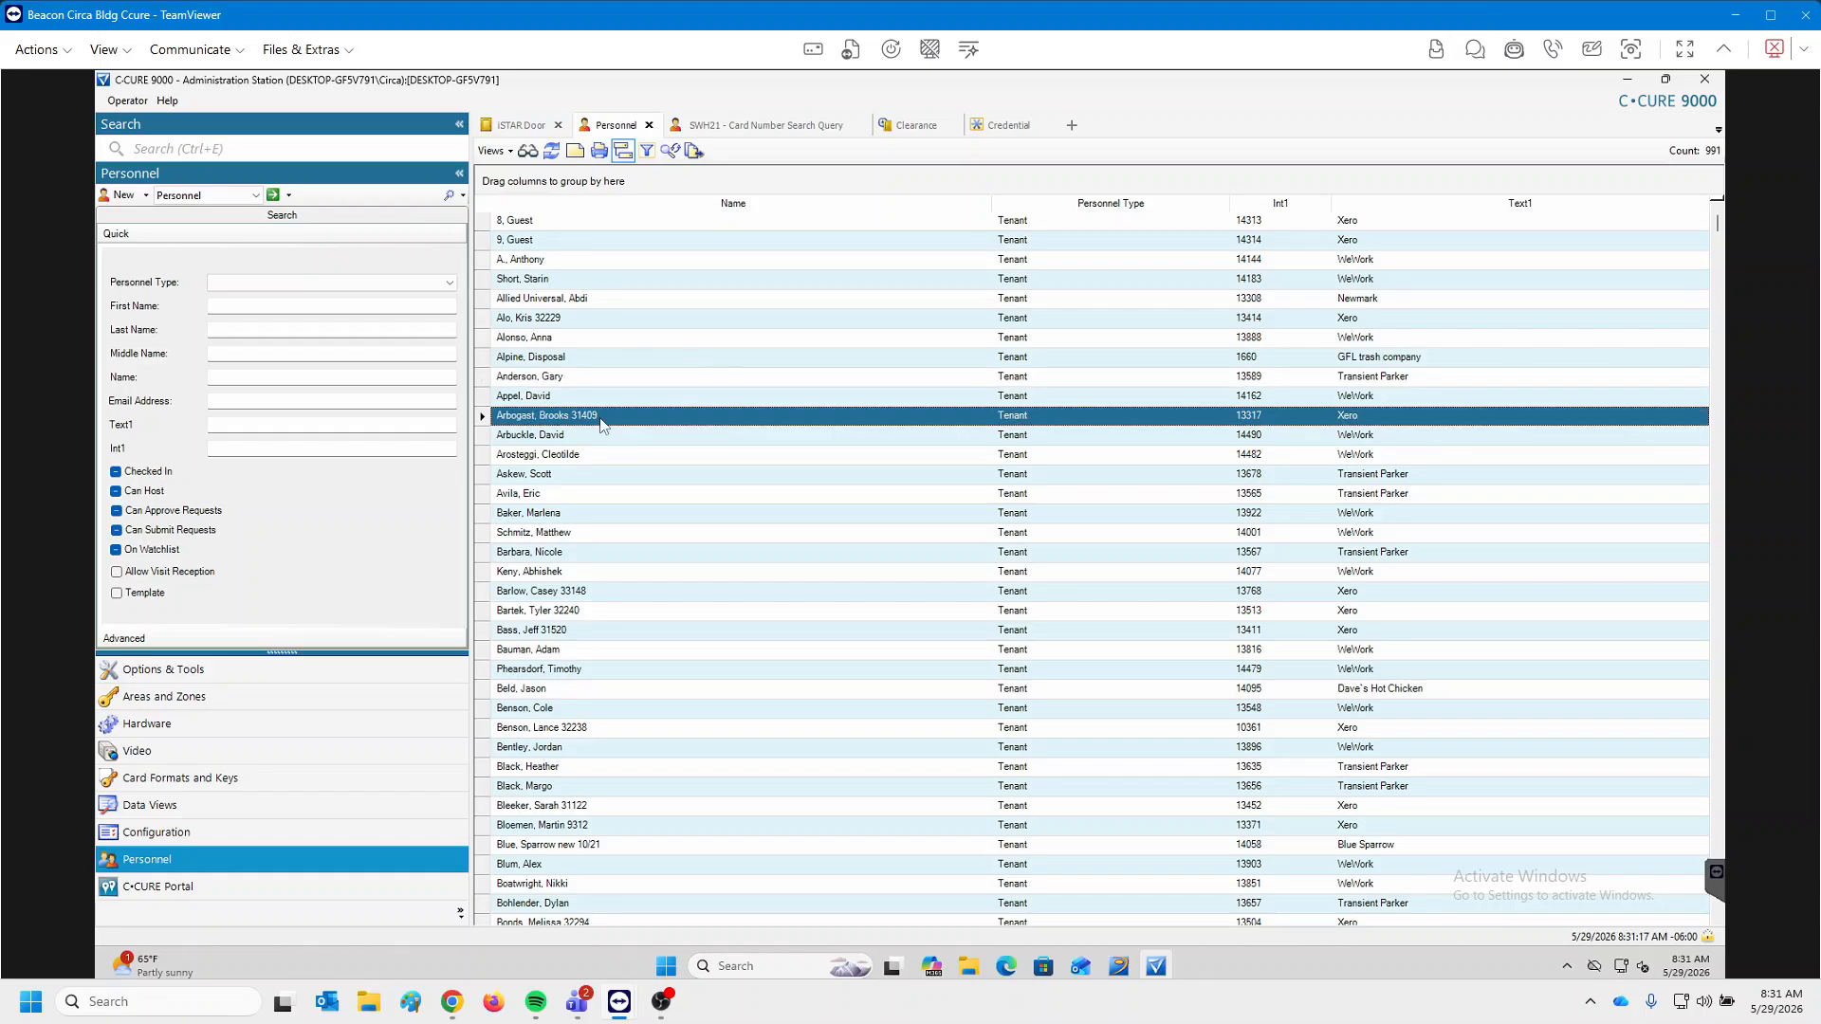
click(550, 320)
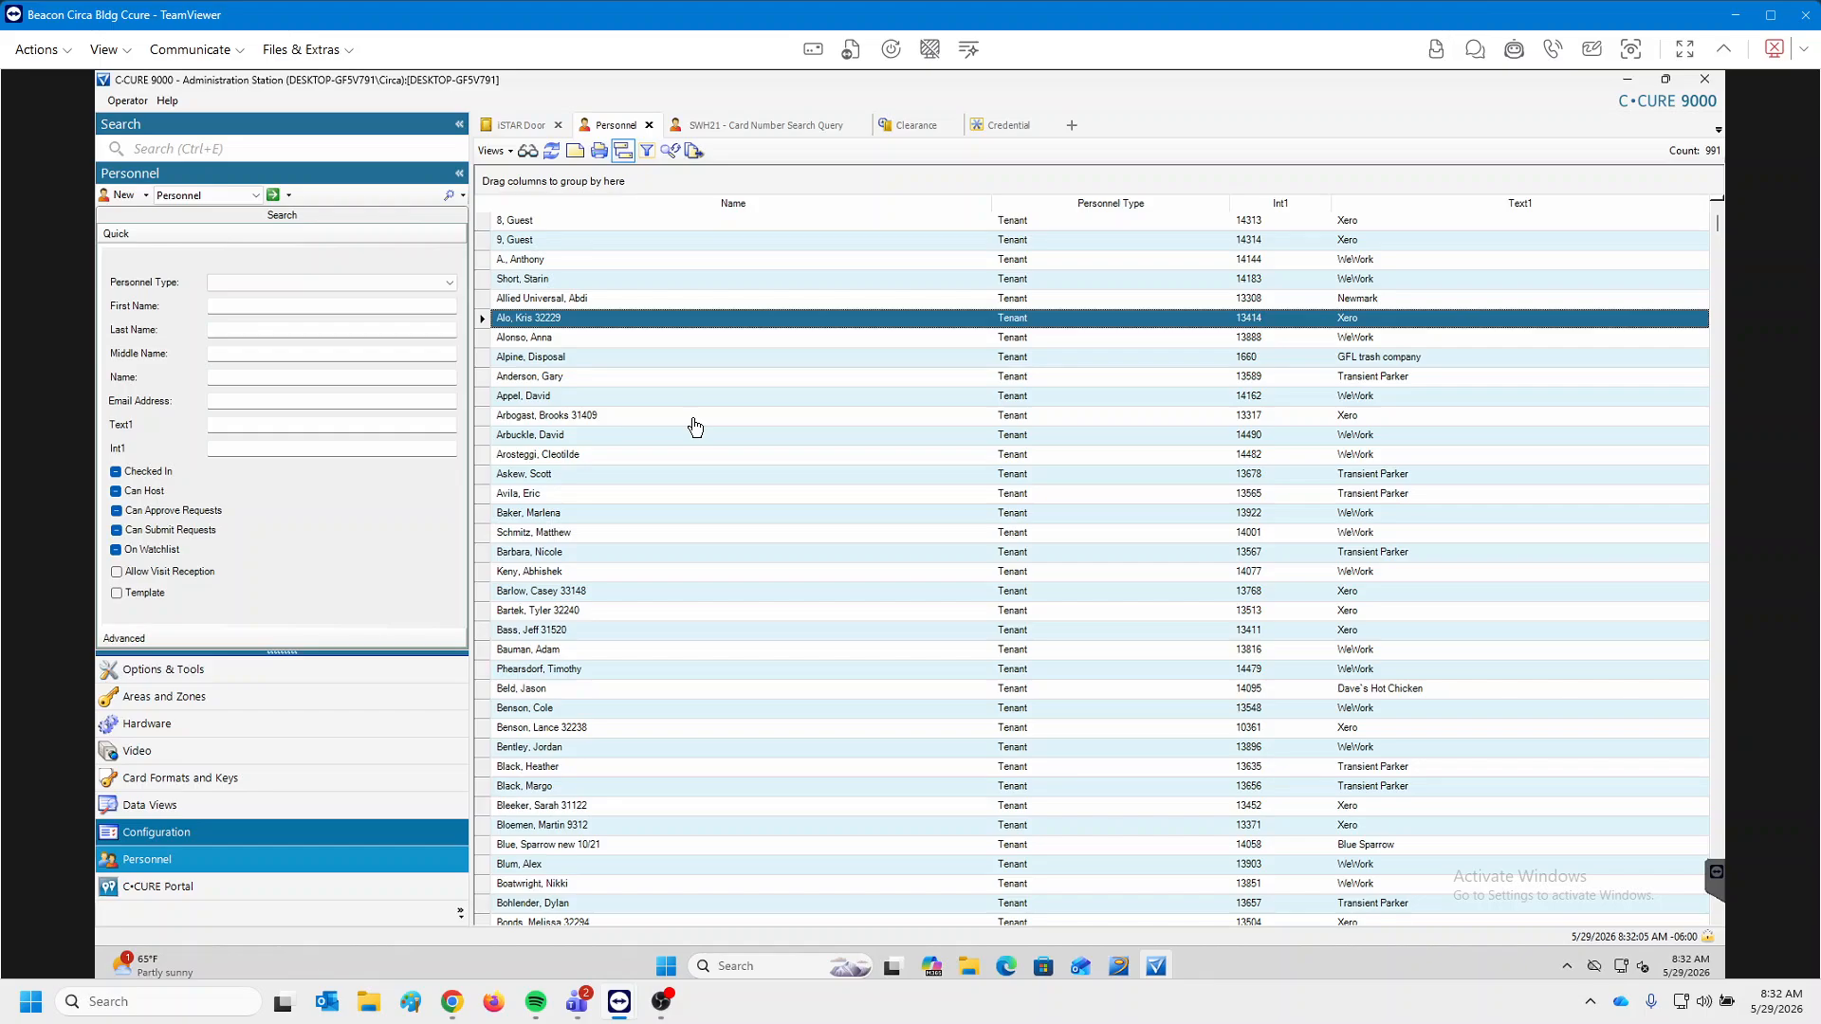
click(156, 832)
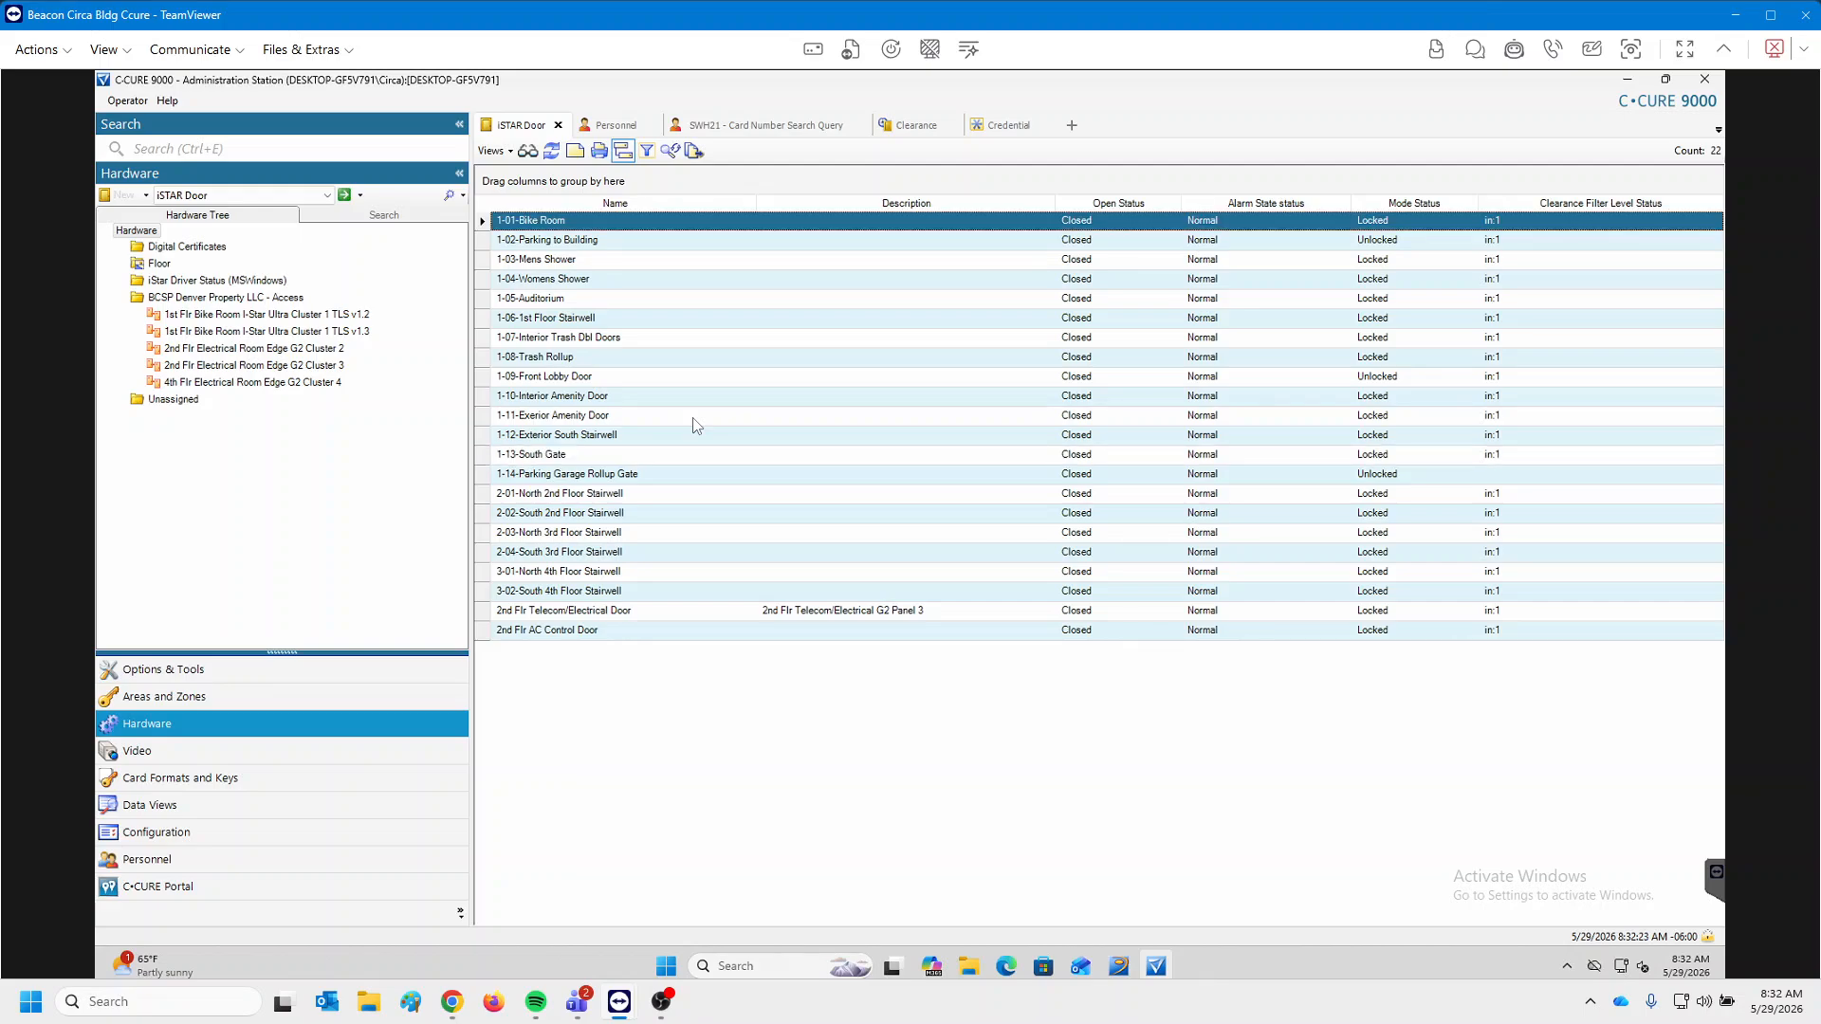
Show 1-01-Bike Room's clearance, Bike Storage, and list the 284 personnel holding it.
right_click(553, 221)
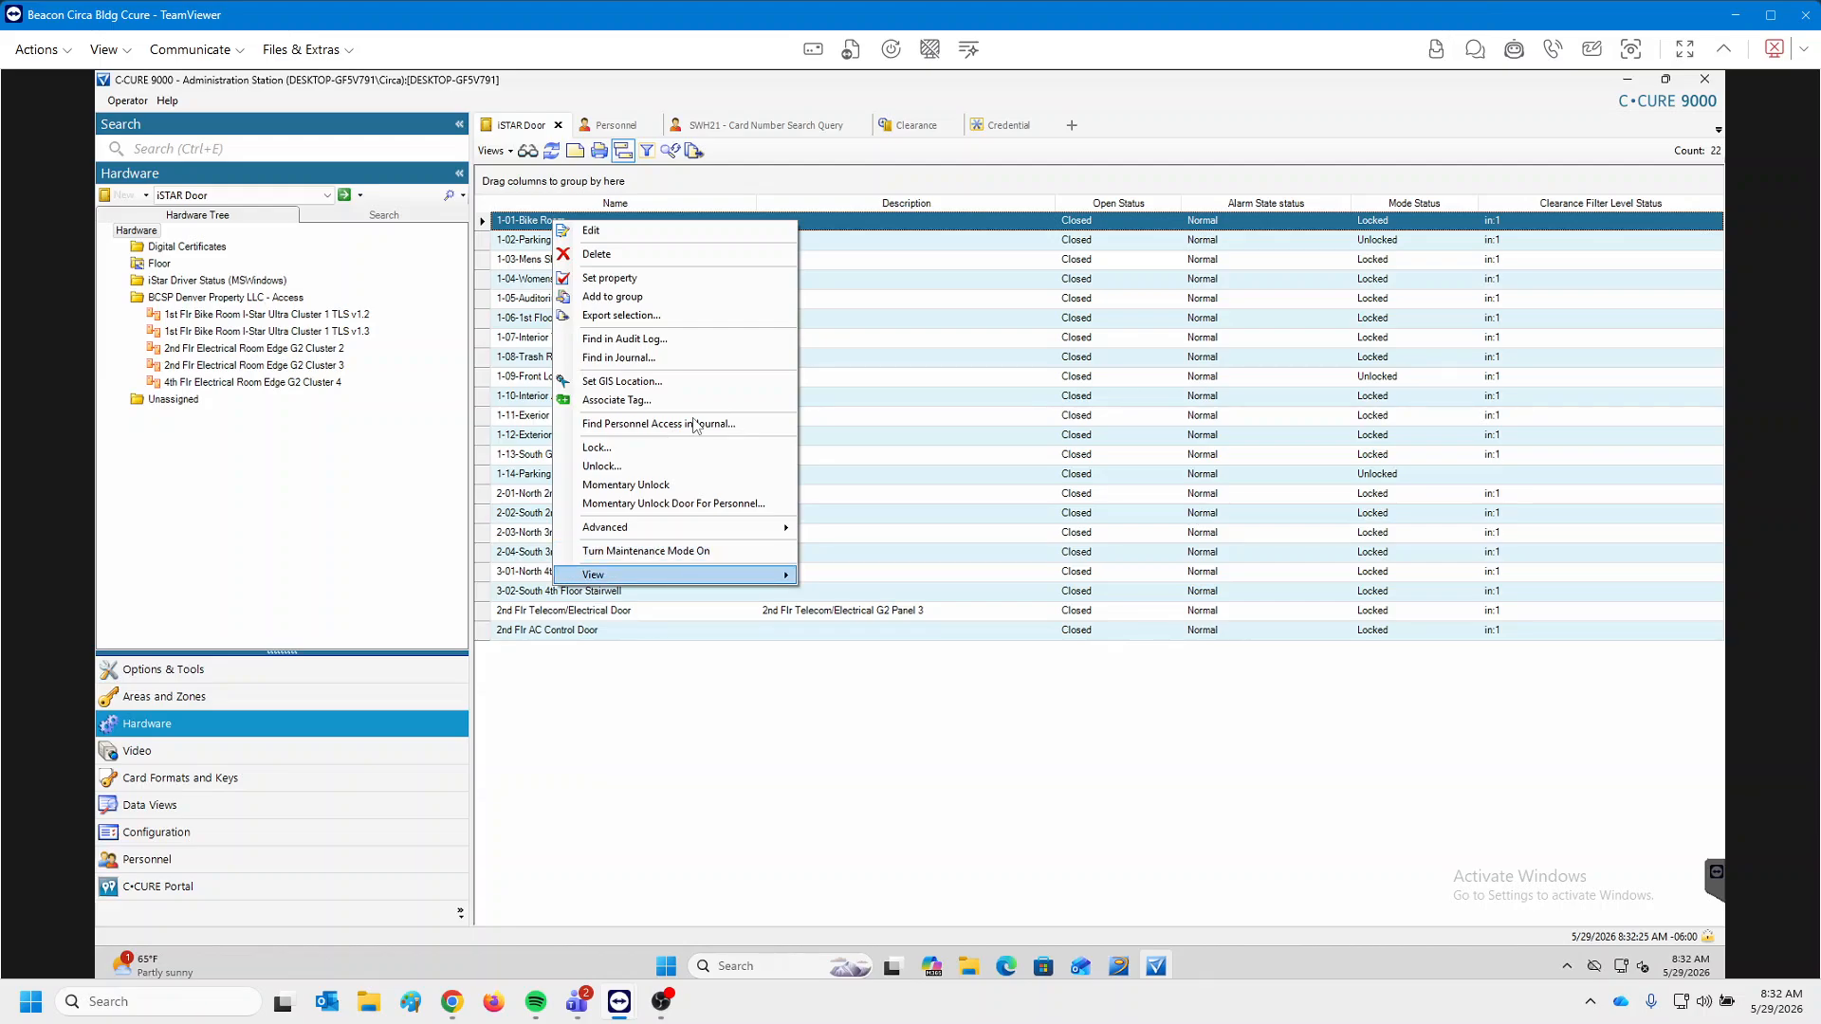
mouse_move(676, 575)
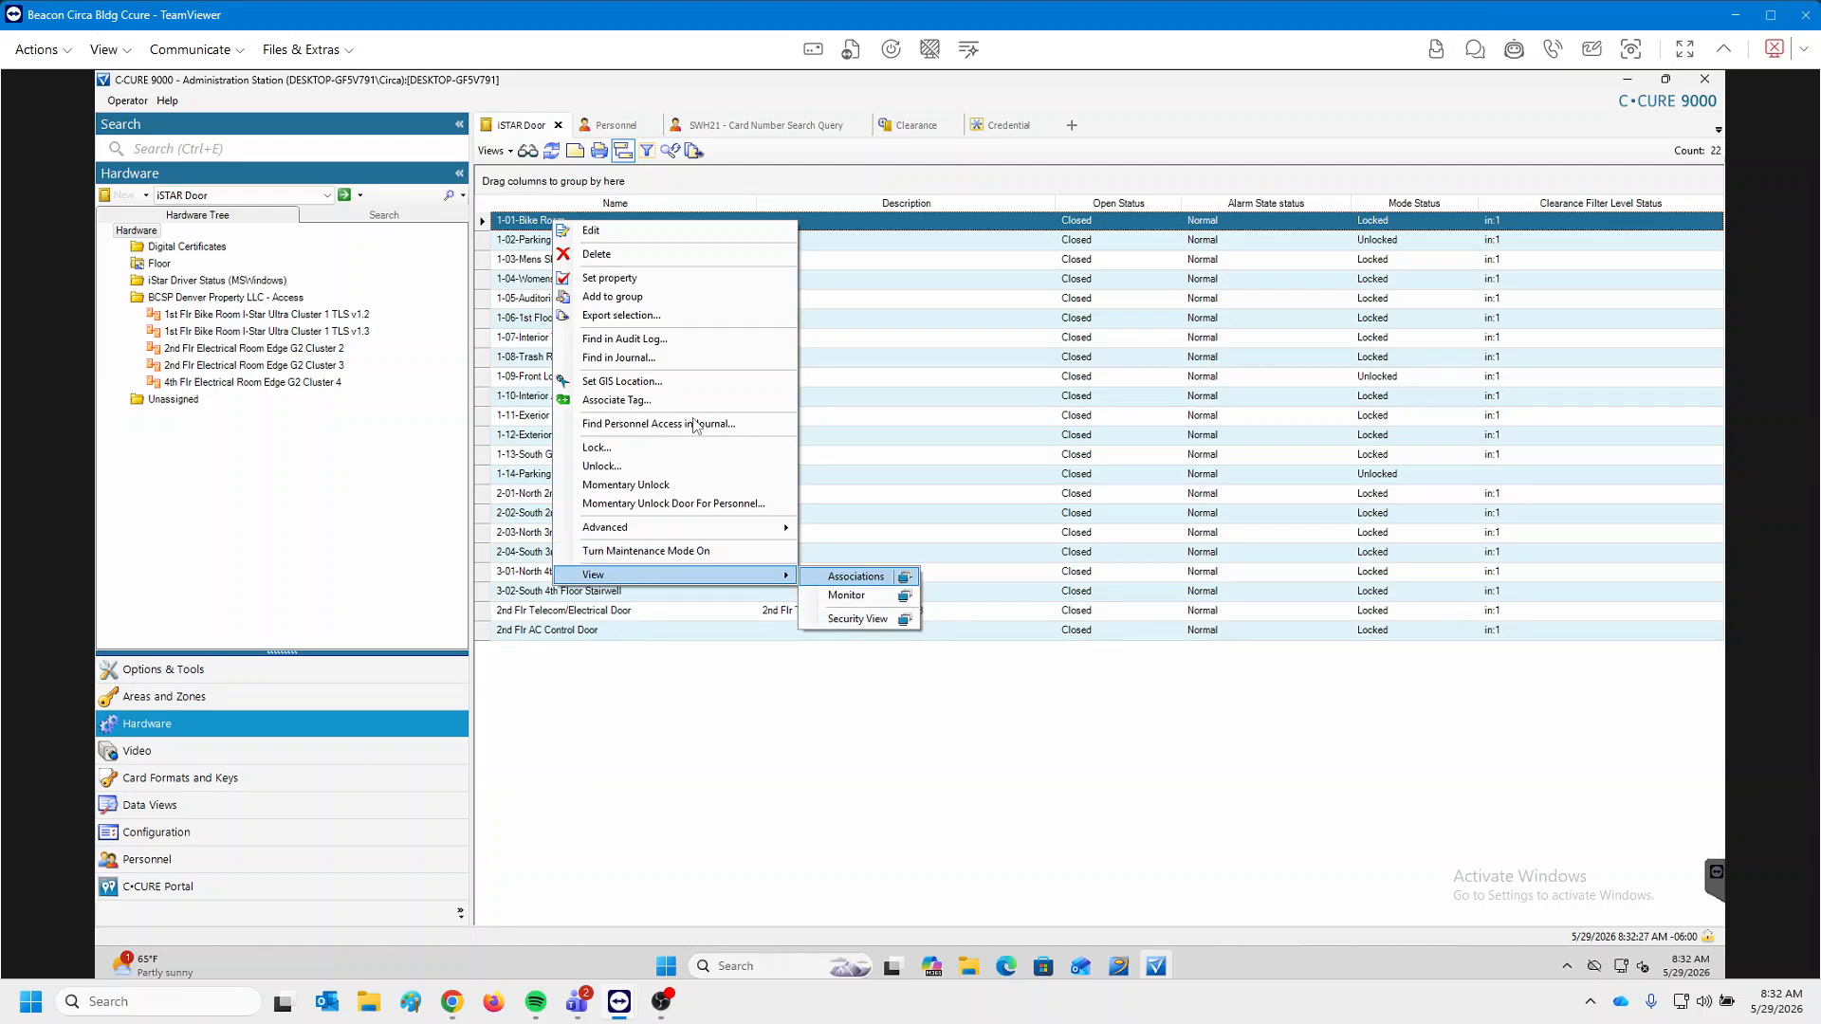
click(856, 575)
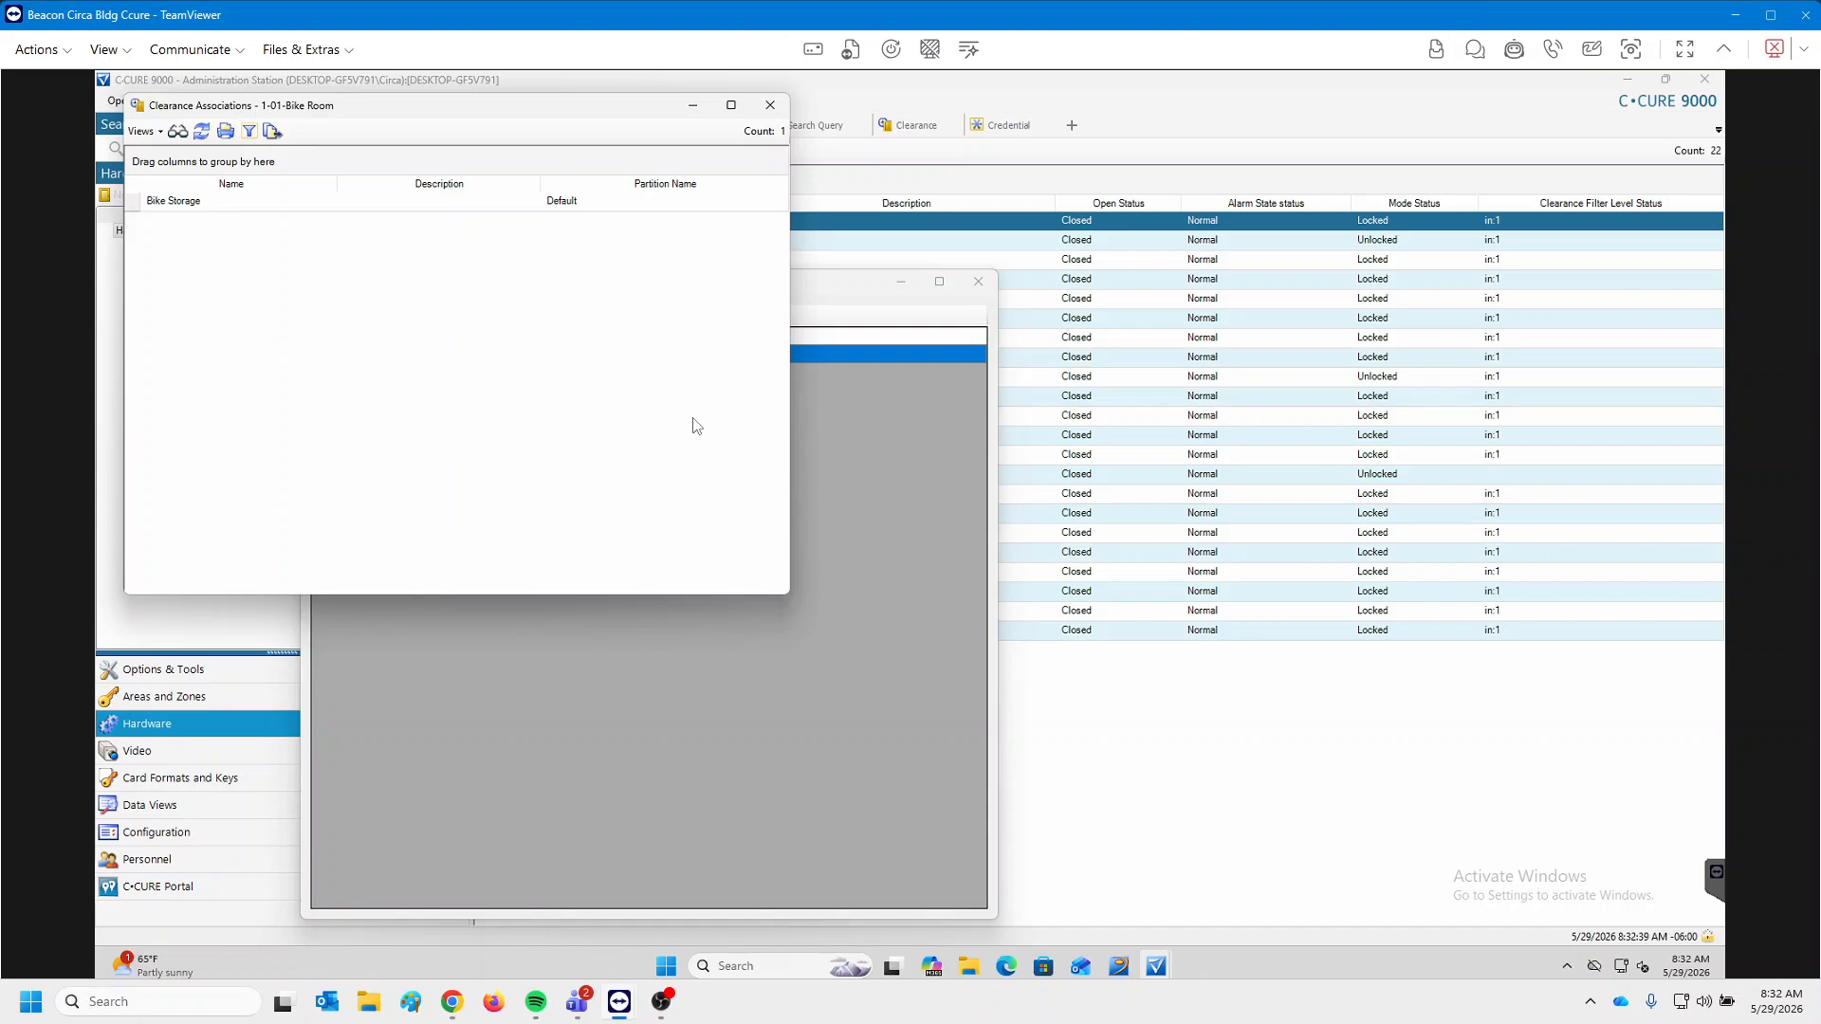
right_click(330, 204)
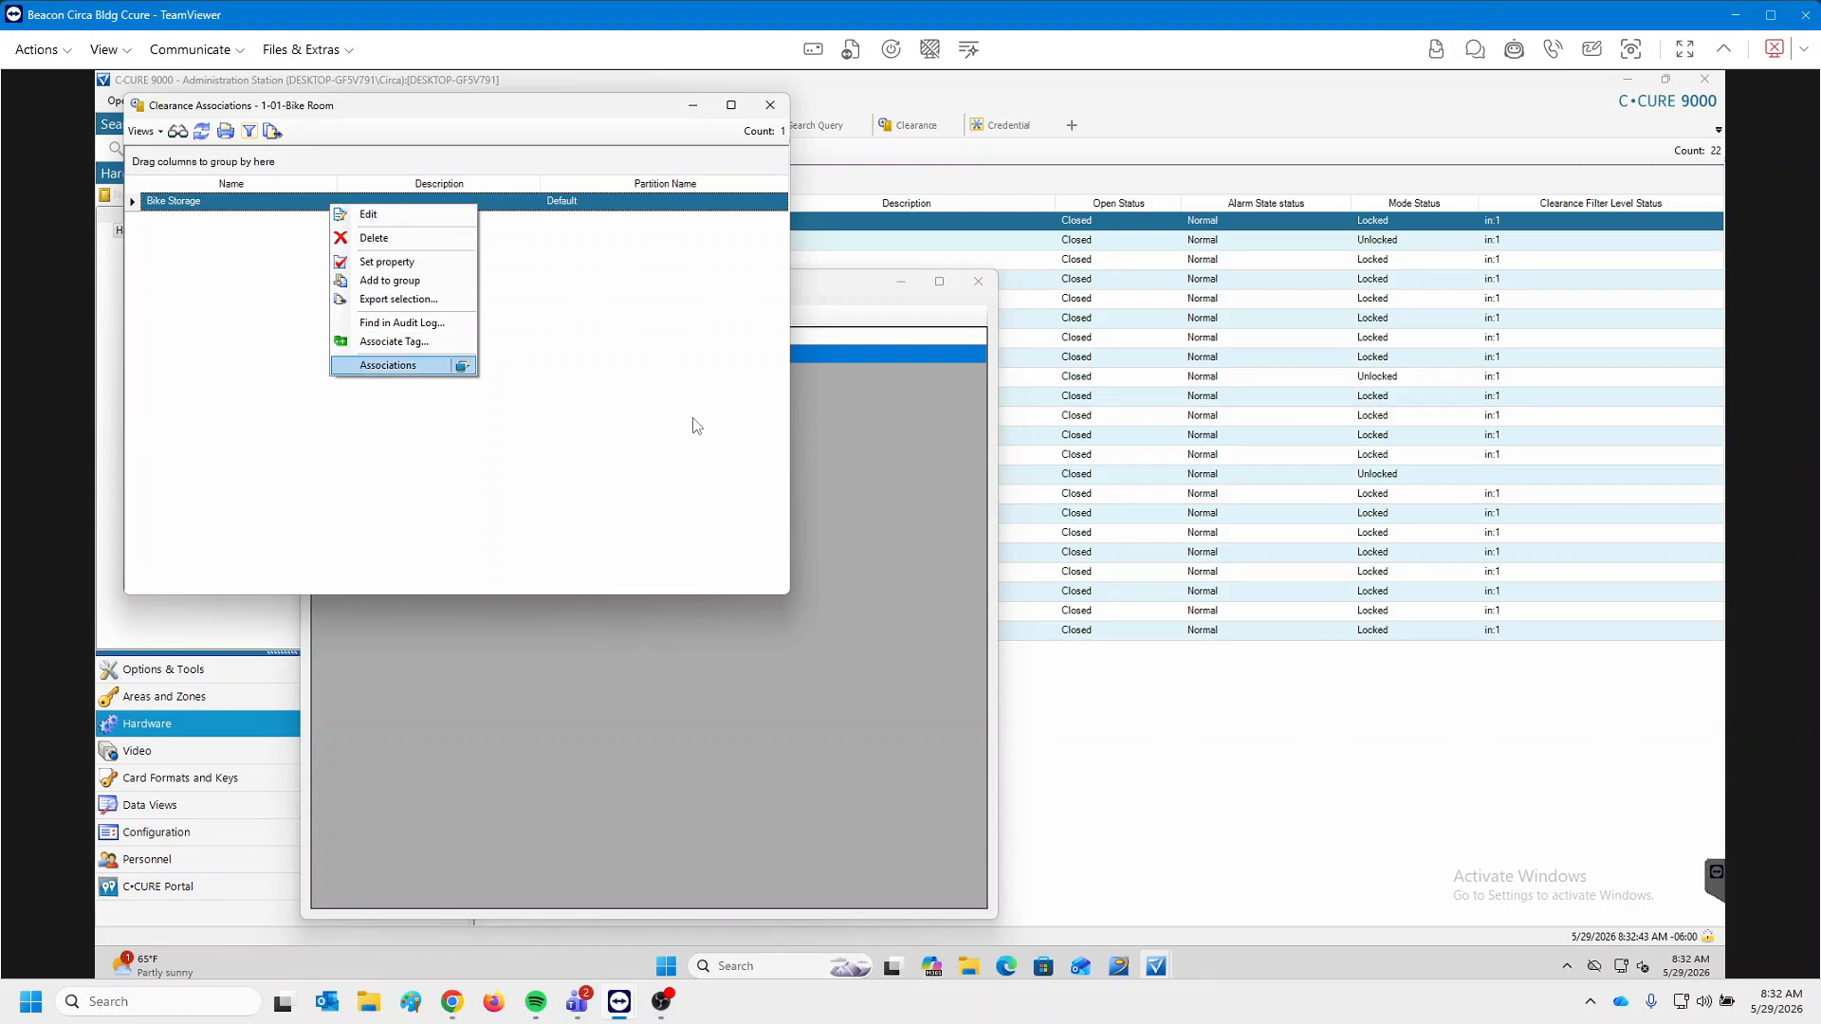
click(388, 366)
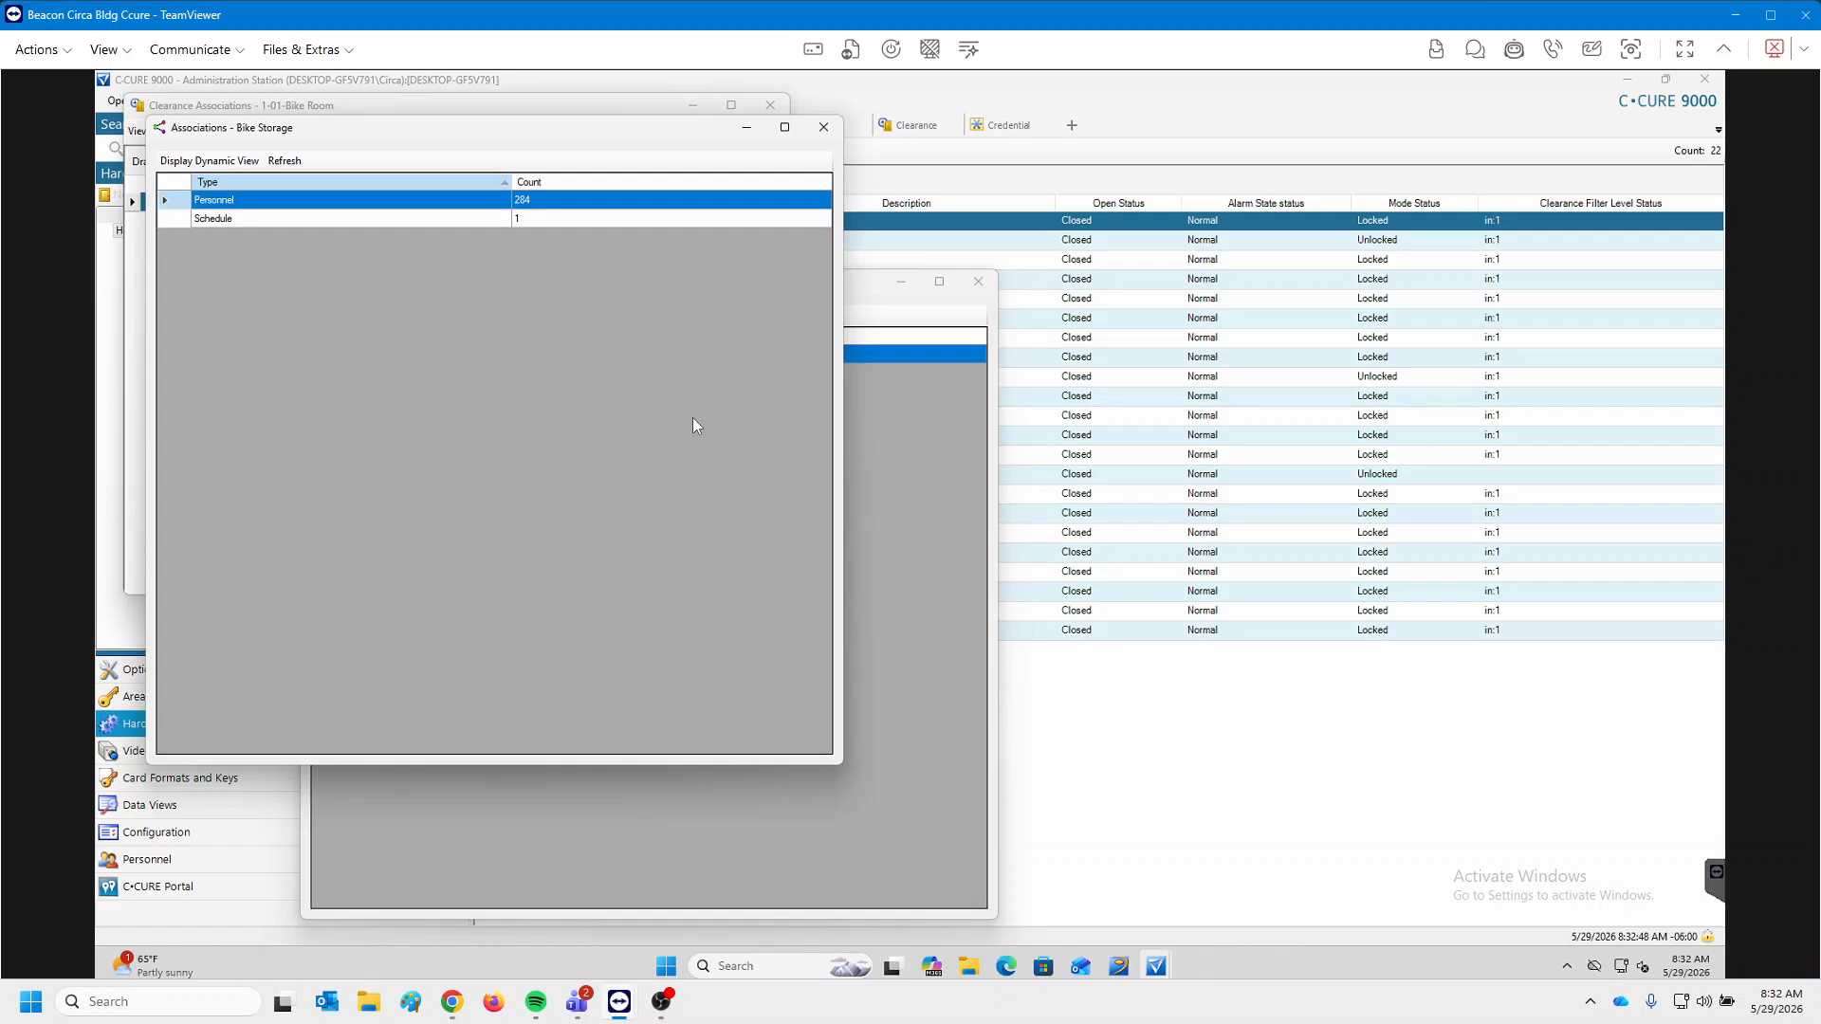
double_click(592, 200)
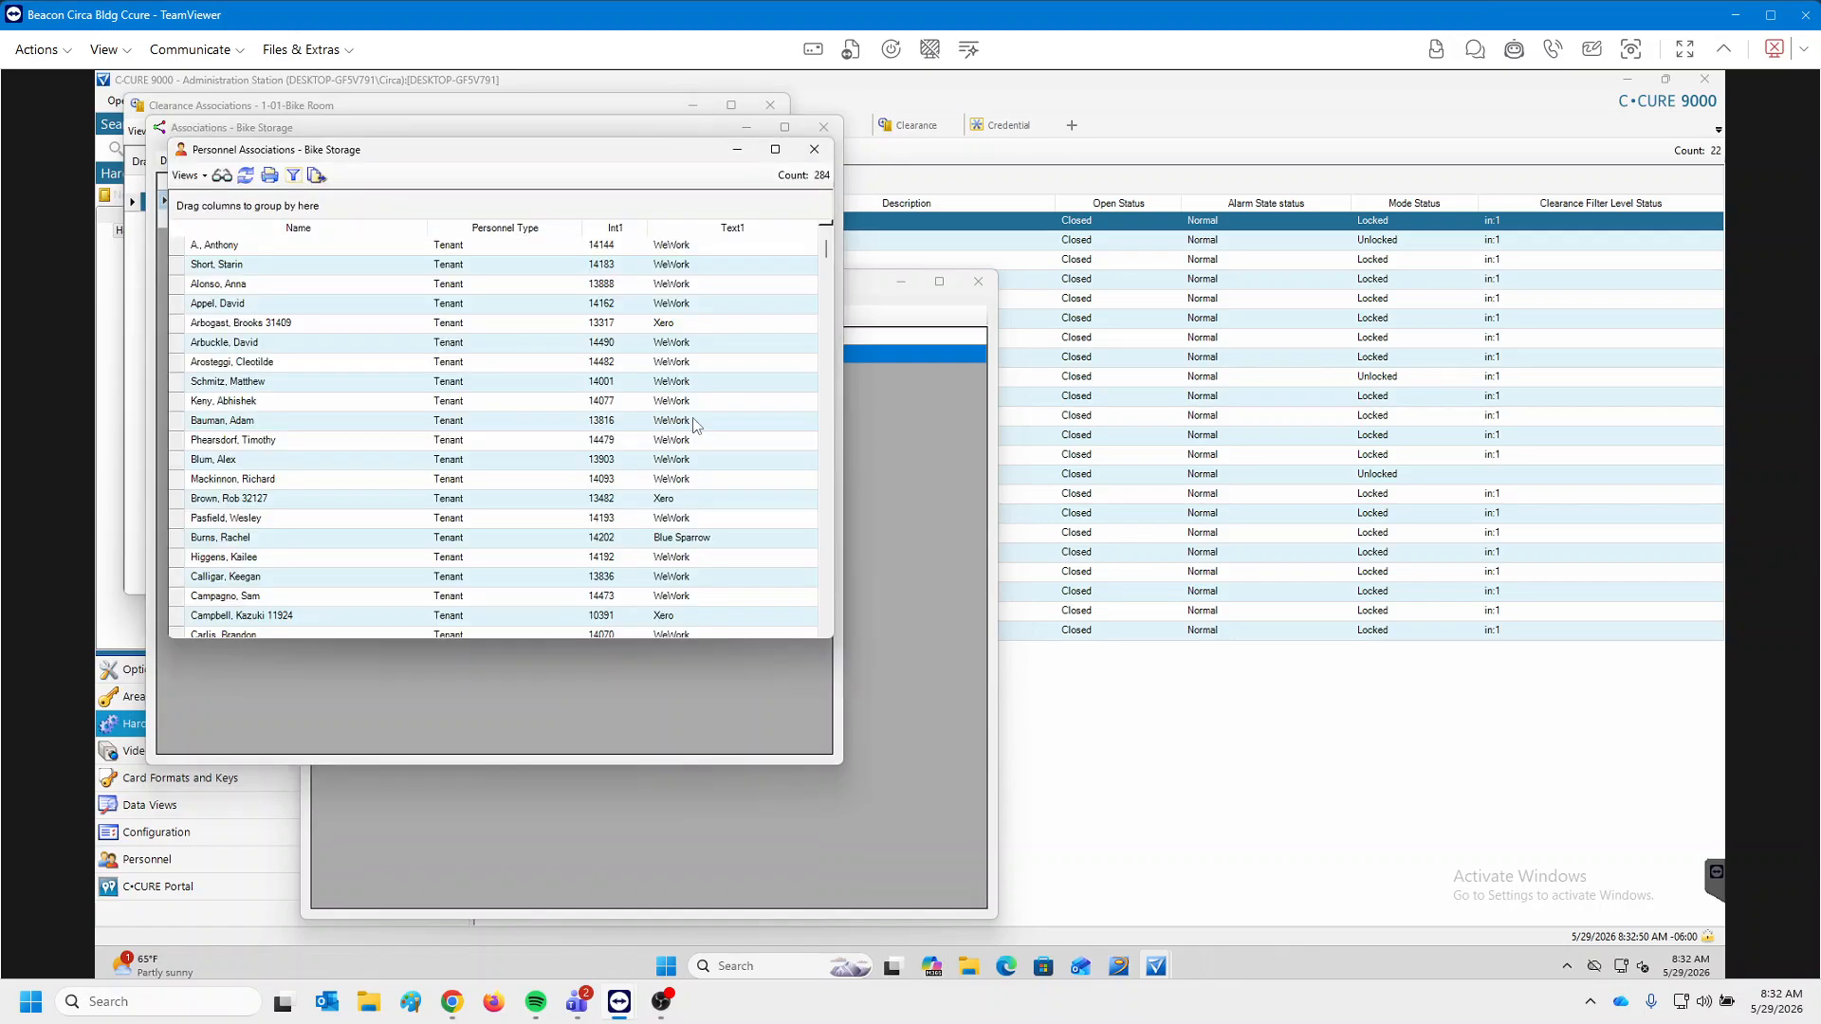
scroll(695, 425, down, 12)
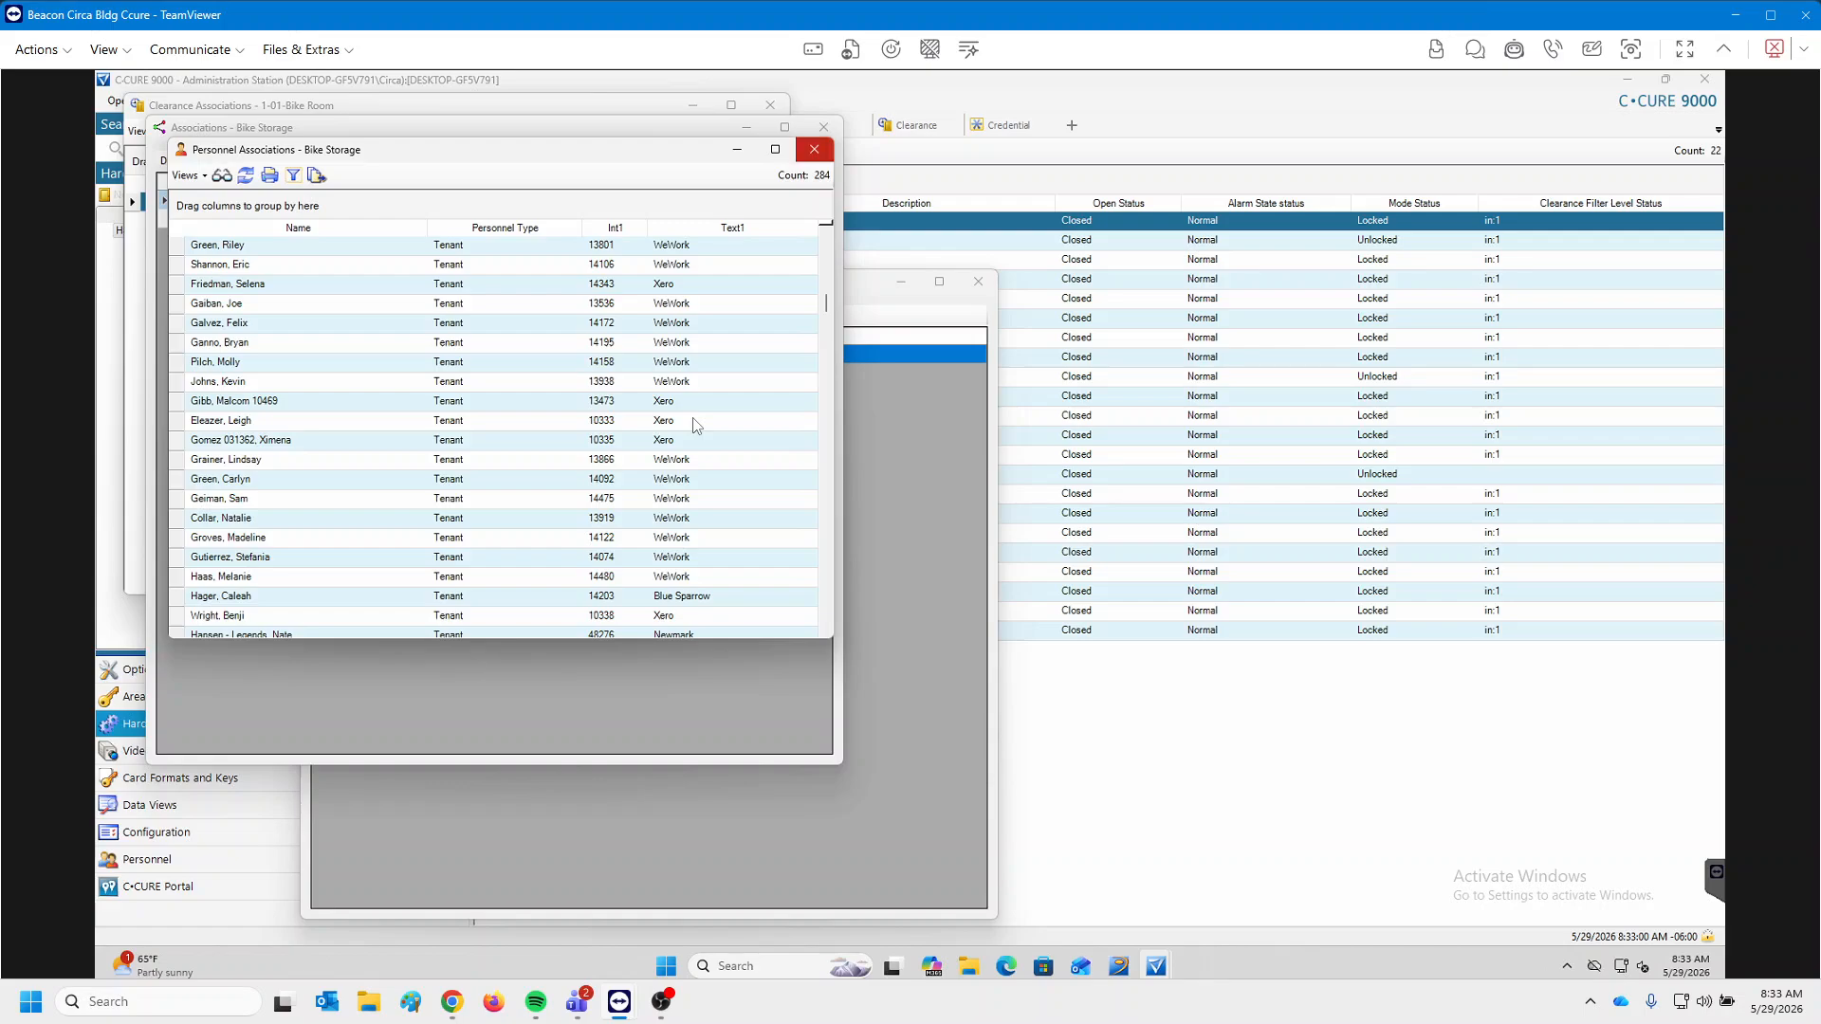
Close the personnel, Bike Storage and Bike Room association windows.
click(815, 150)
click(823, 127)
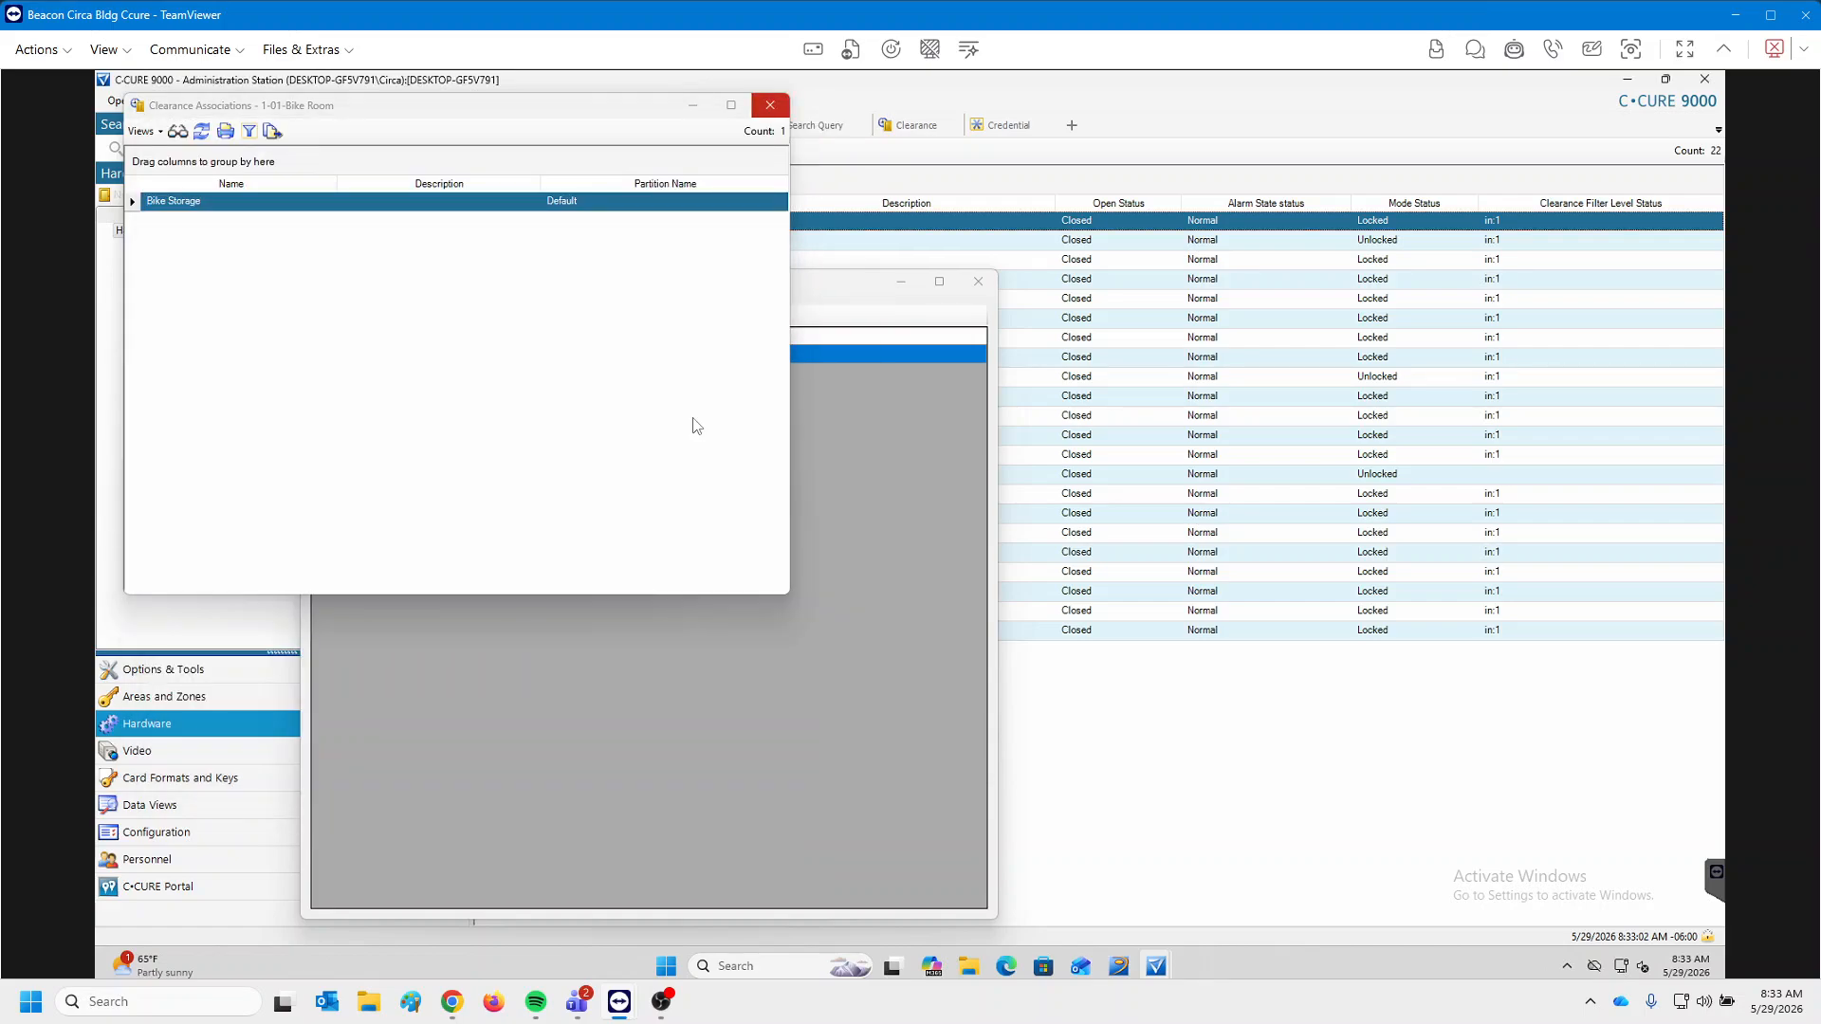
click(770, 105)
key(Escape)
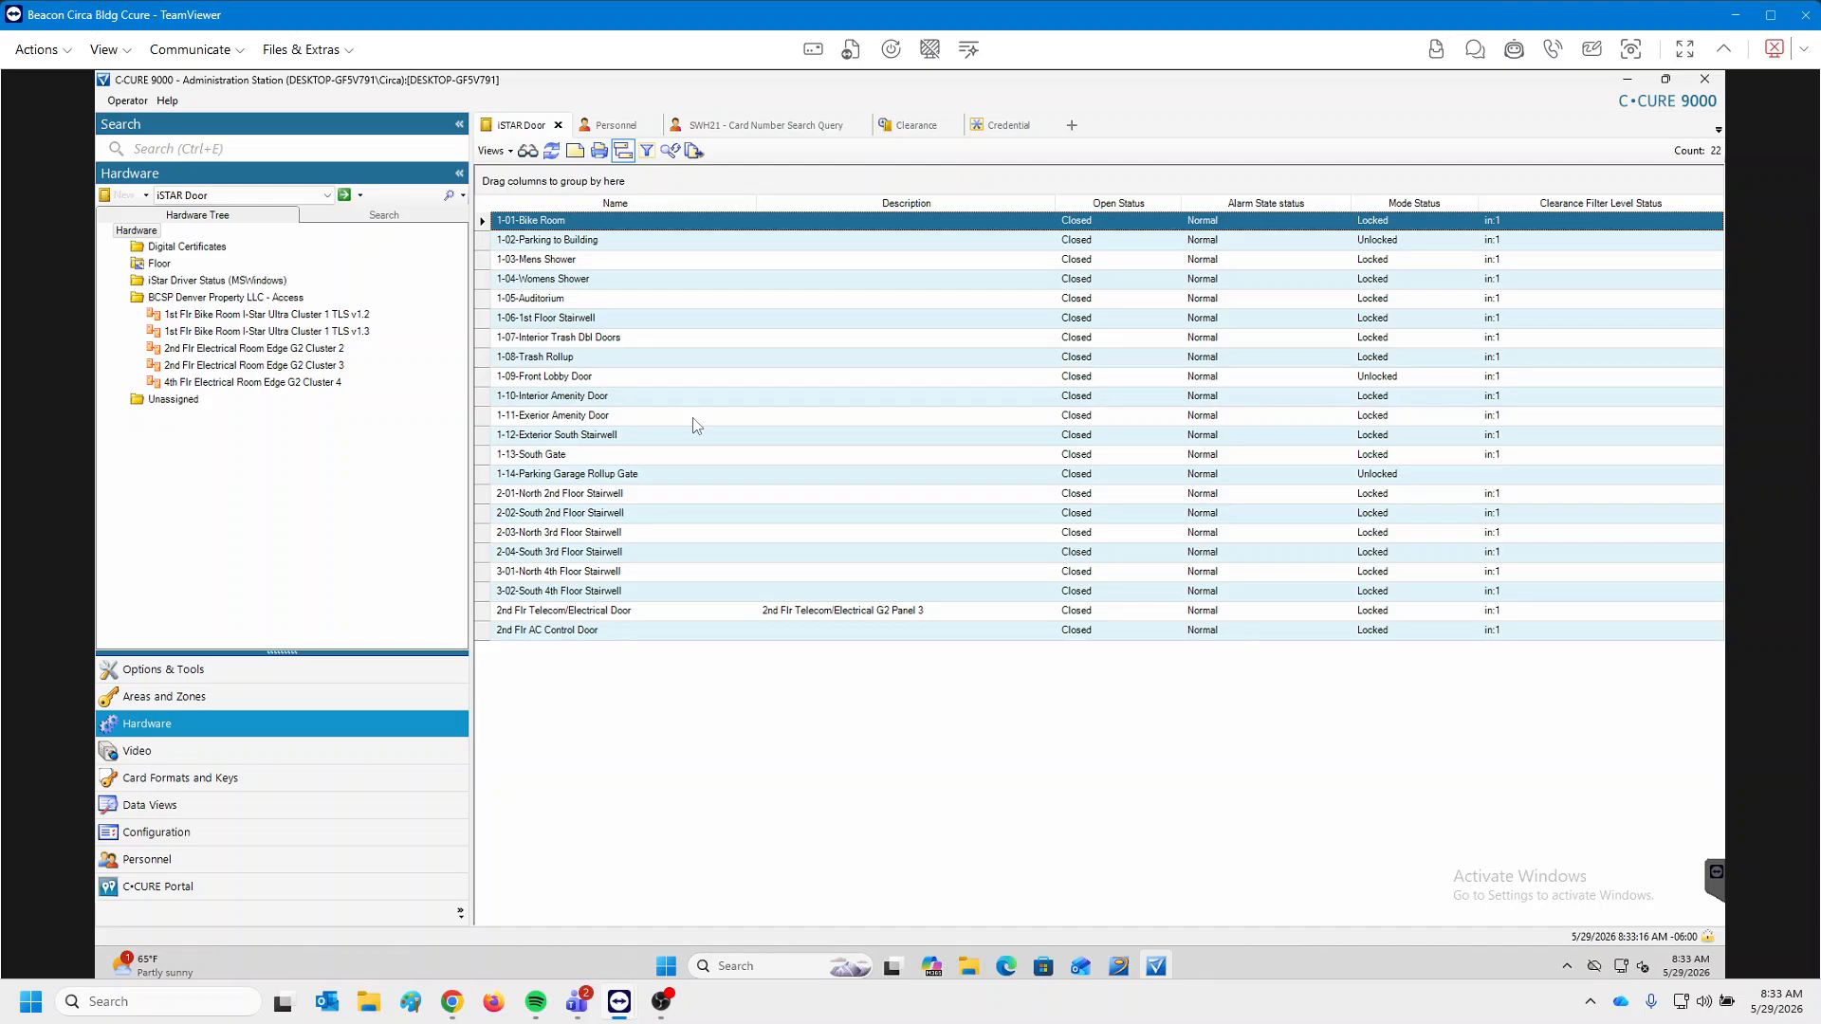
key(Menu)
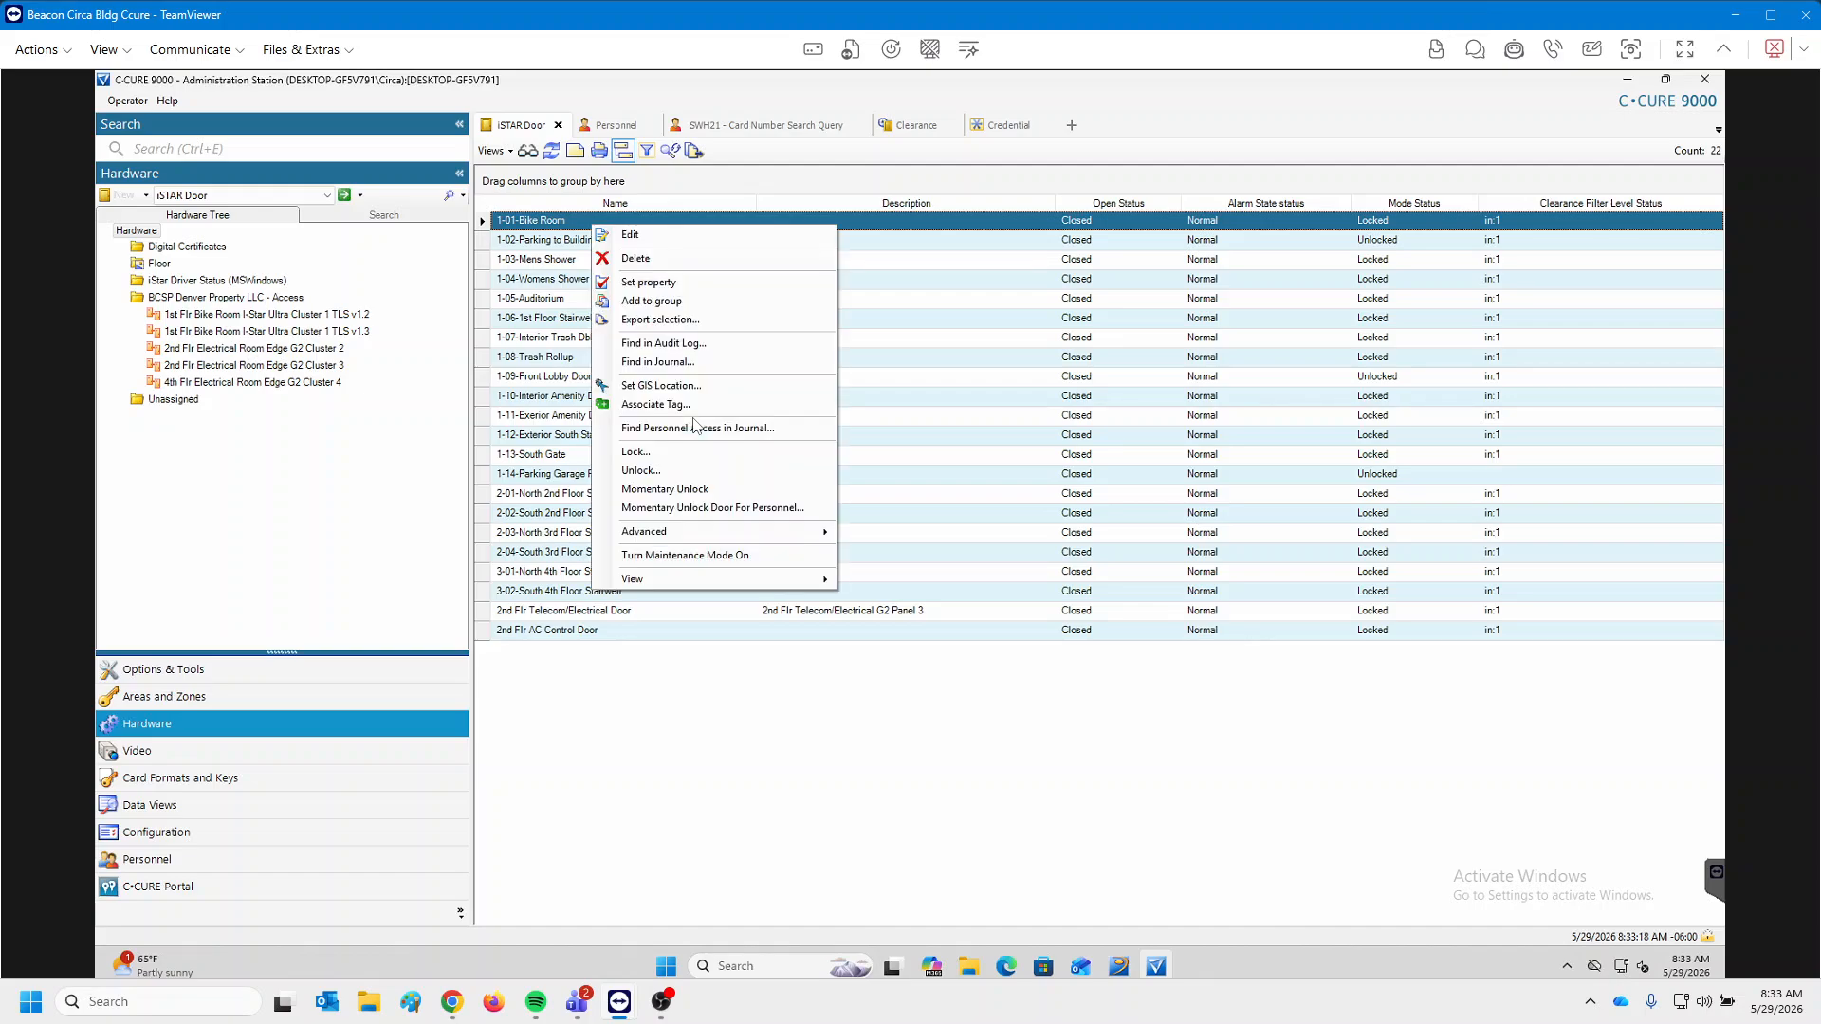
key(Down)
key(Down)
key(Down)
key(Down)
key(Down)
key(Down)
key(Down)
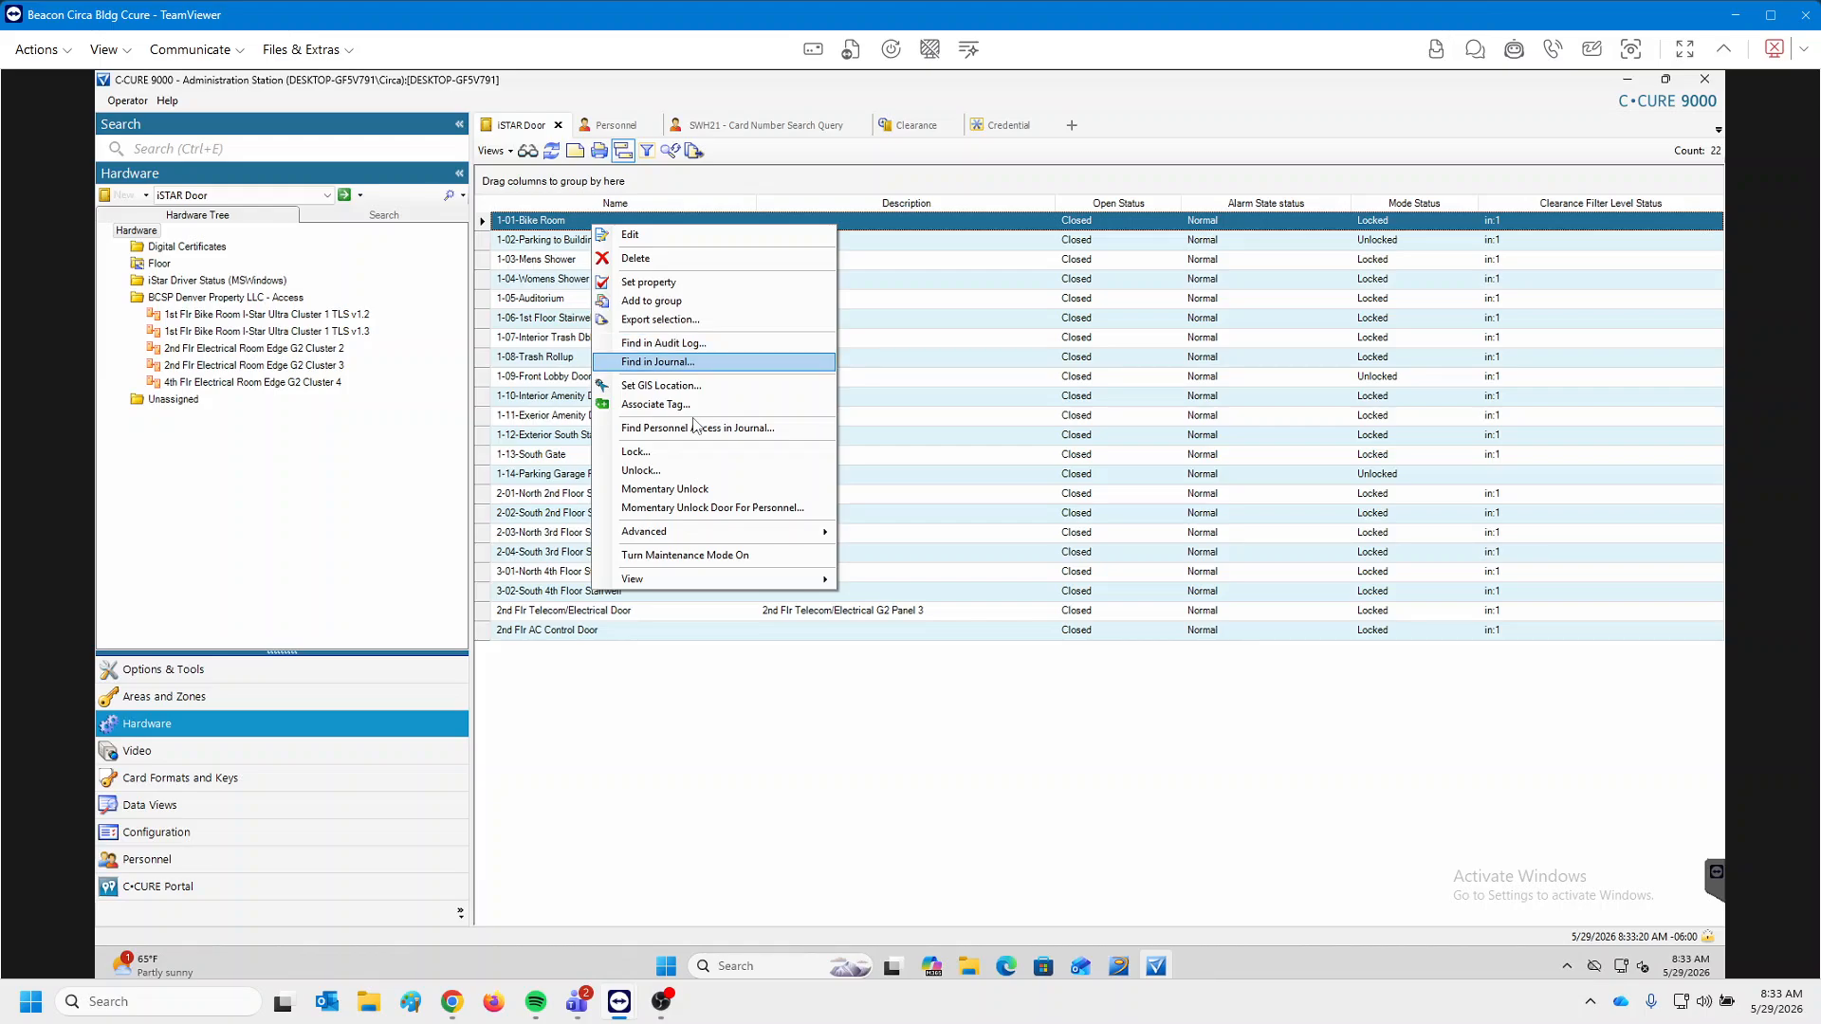
key(Return)
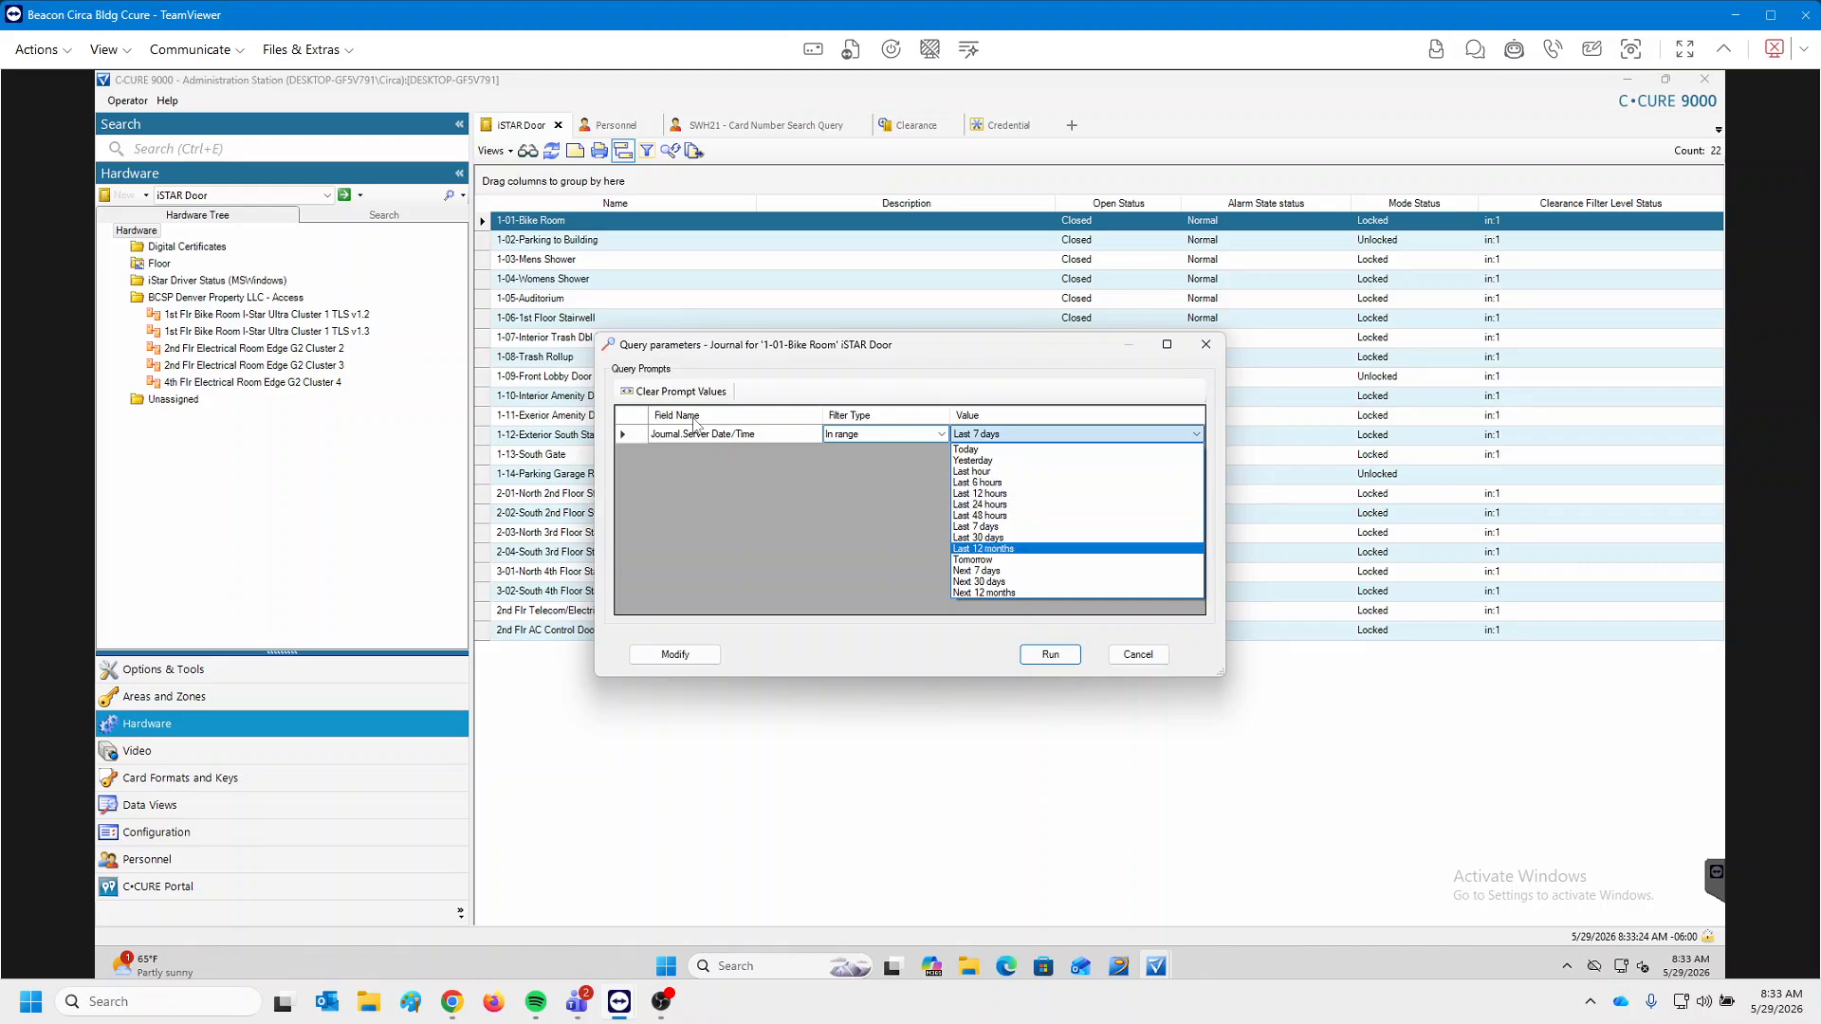
key(Up)
key(Up)
key(Up)
key(Up)
key(Up)
key(Return)
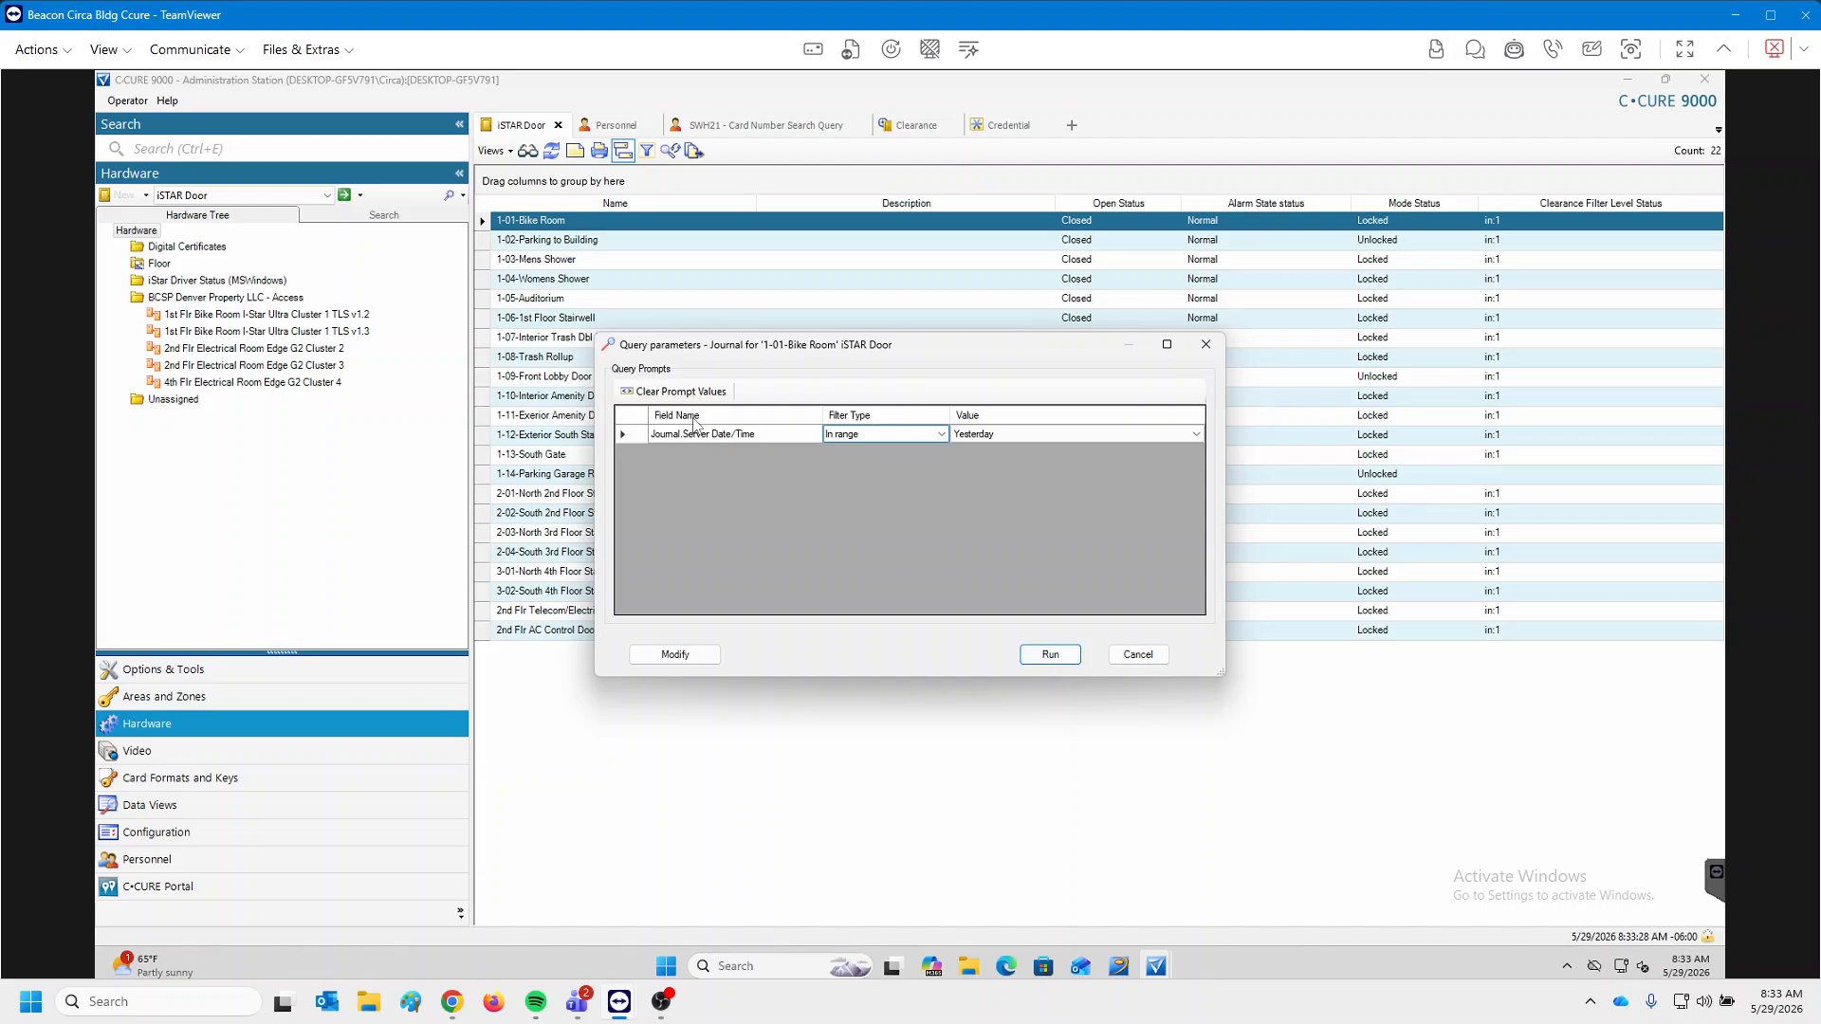
key(Return)
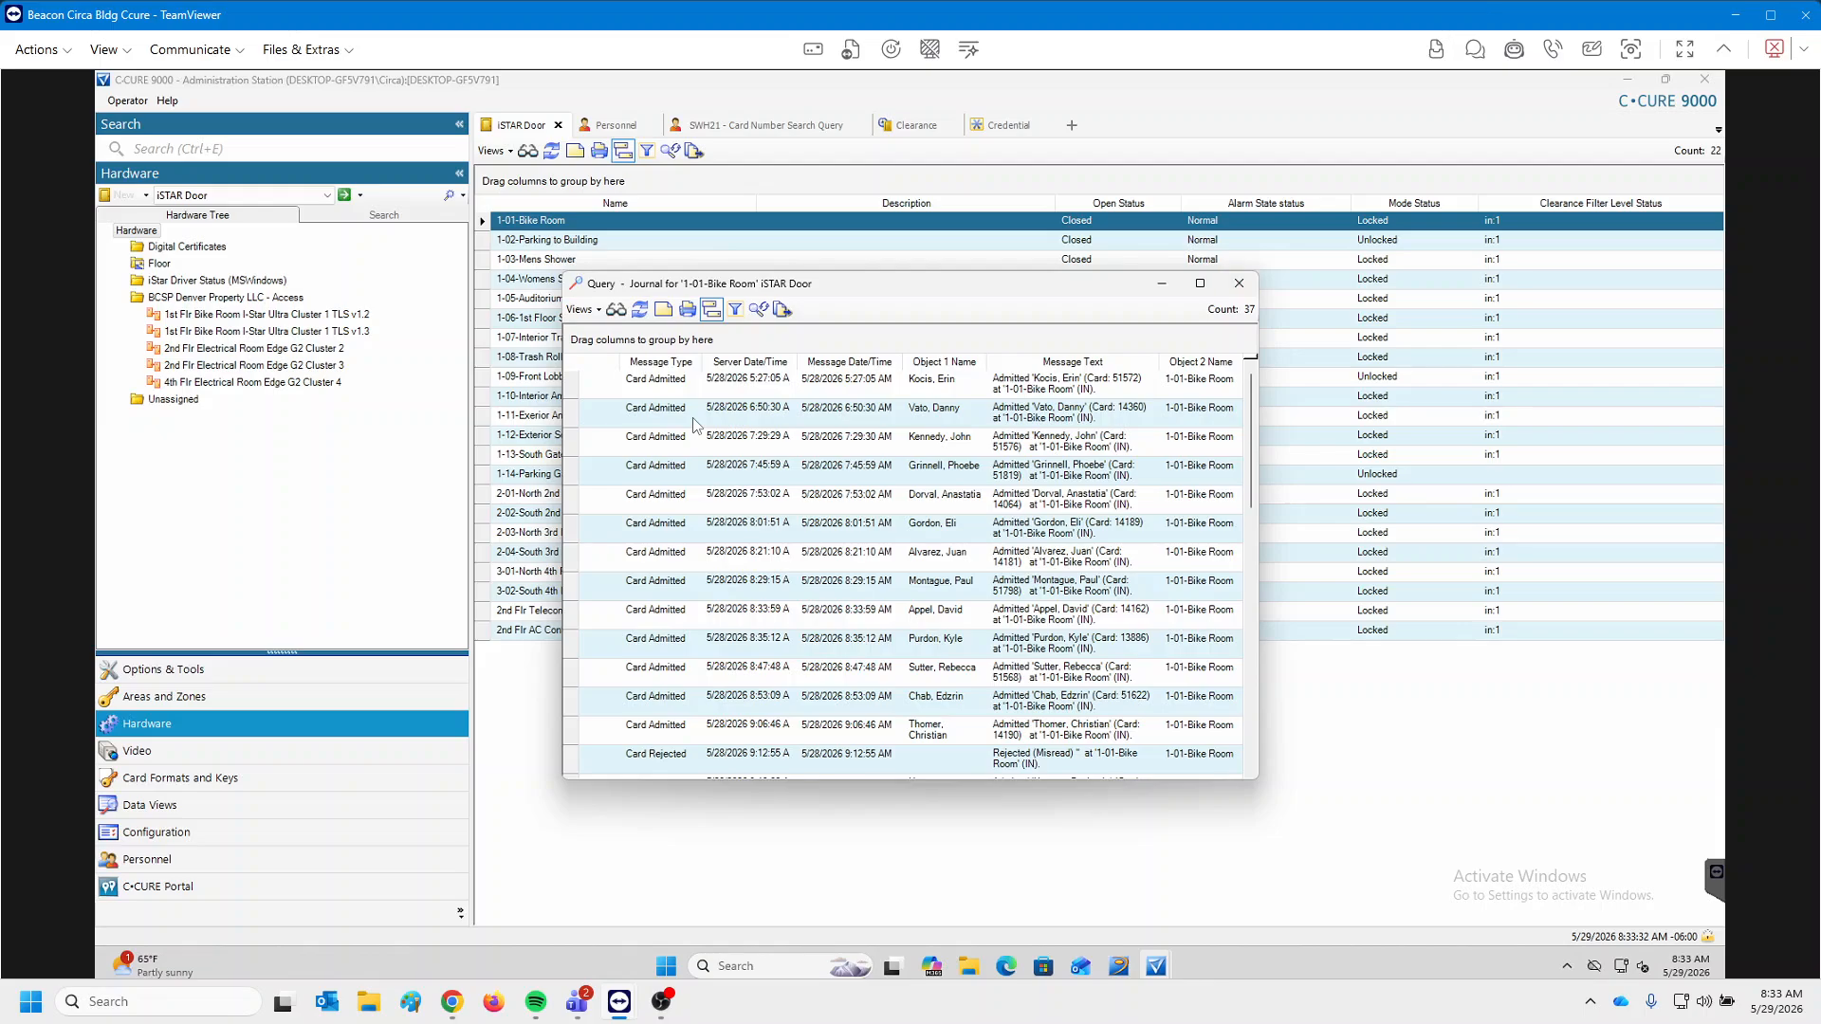
click(1200, 284)
scroll(694, 426, down, 1)
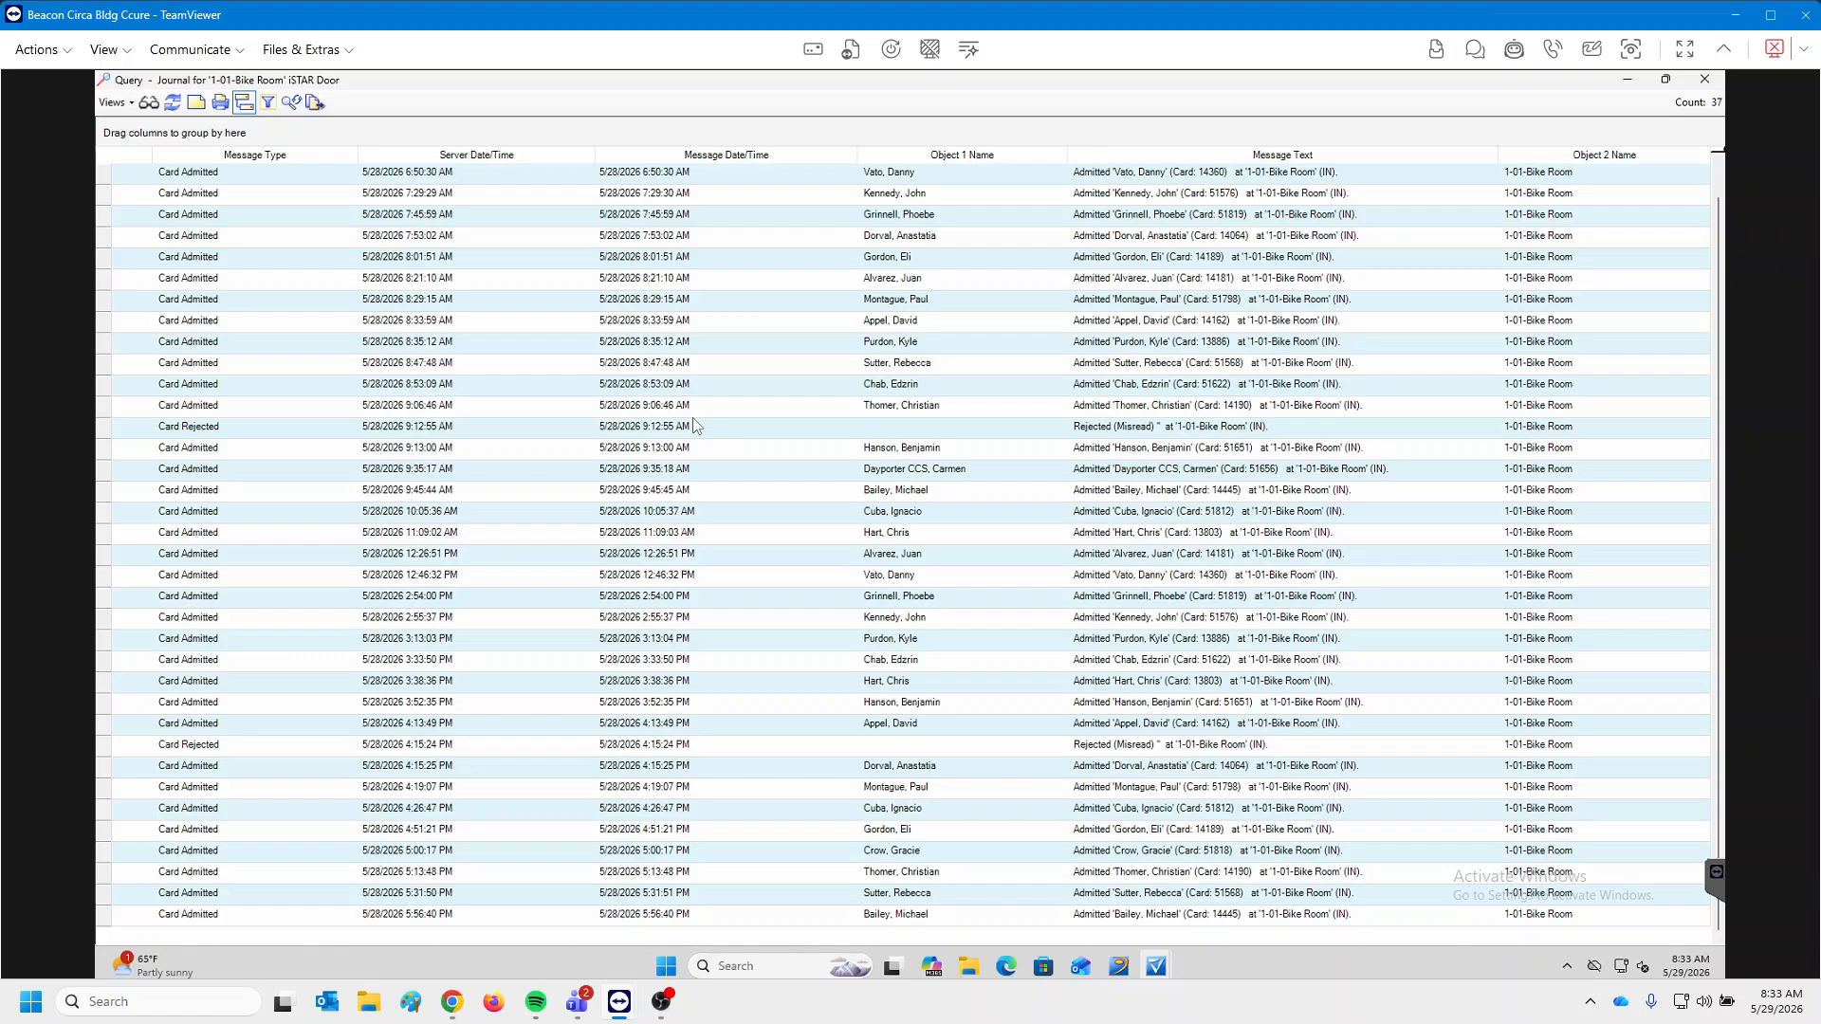
click(1705, 79)
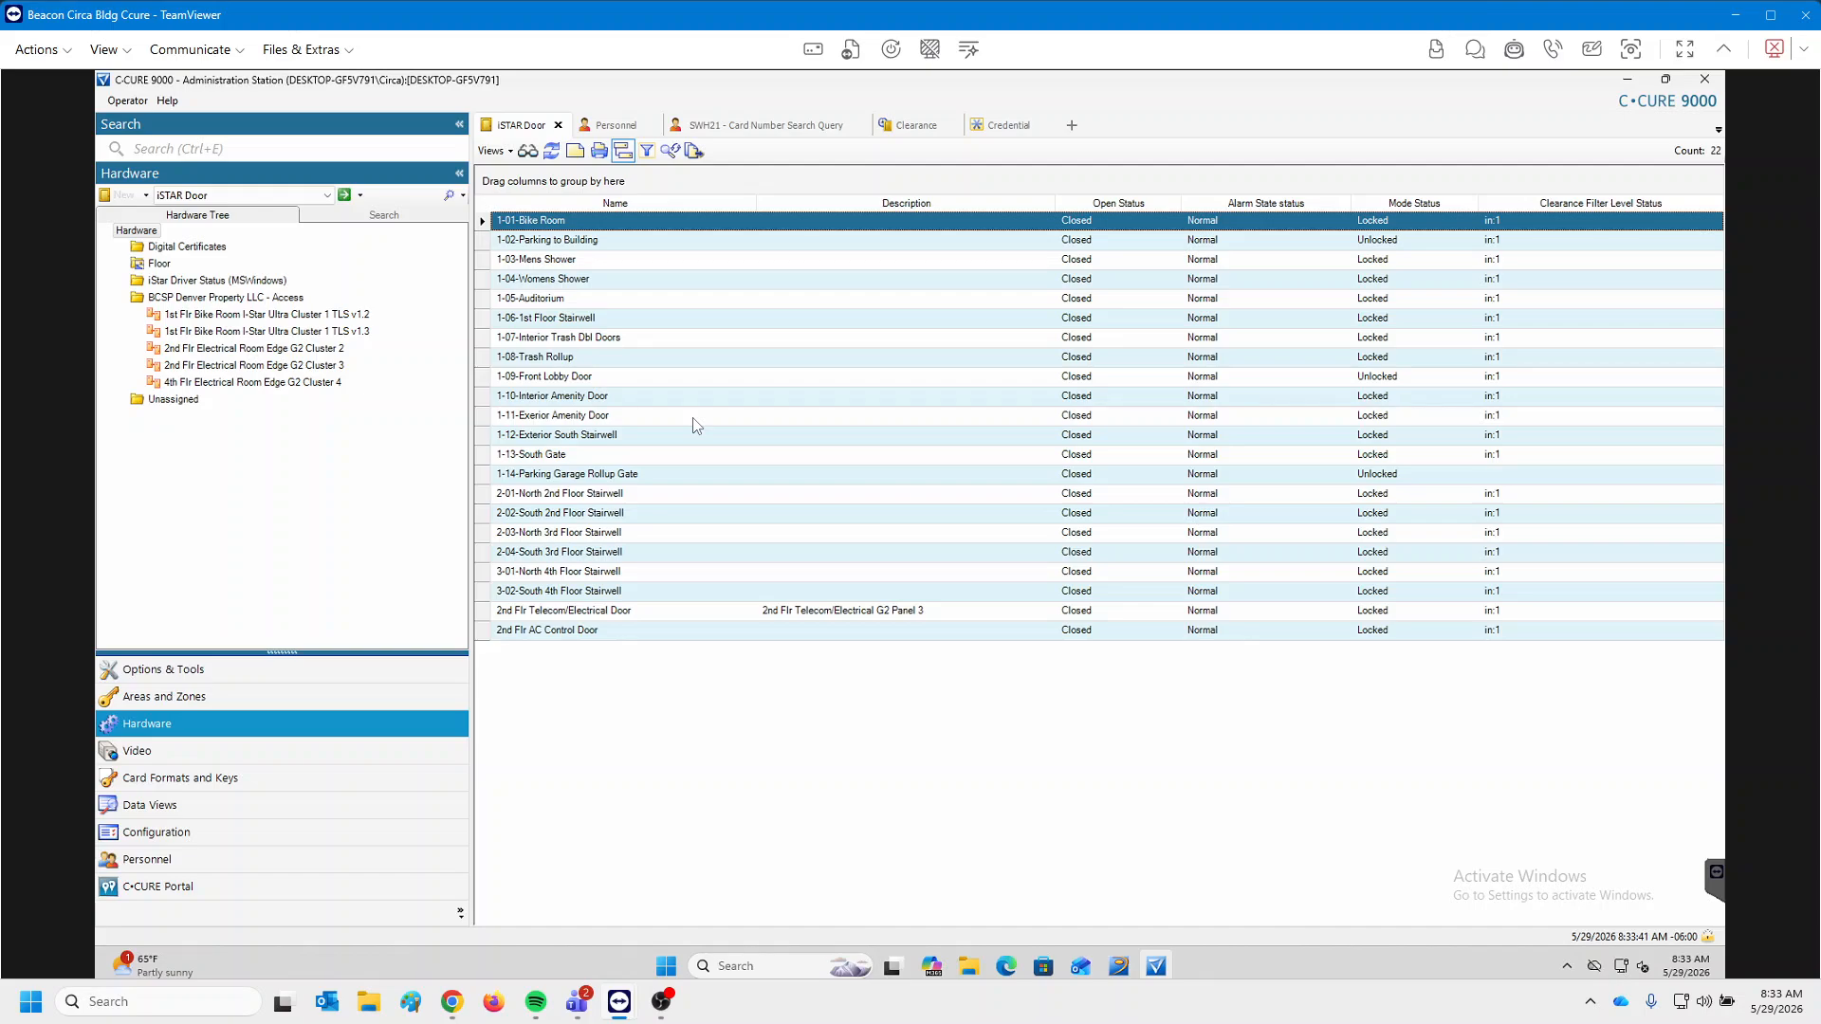
Open a tenant's personnel record, confirm Customer Text1 reads Xero, and close it unchanged.
click(616, 126)
double_click(573, 318)
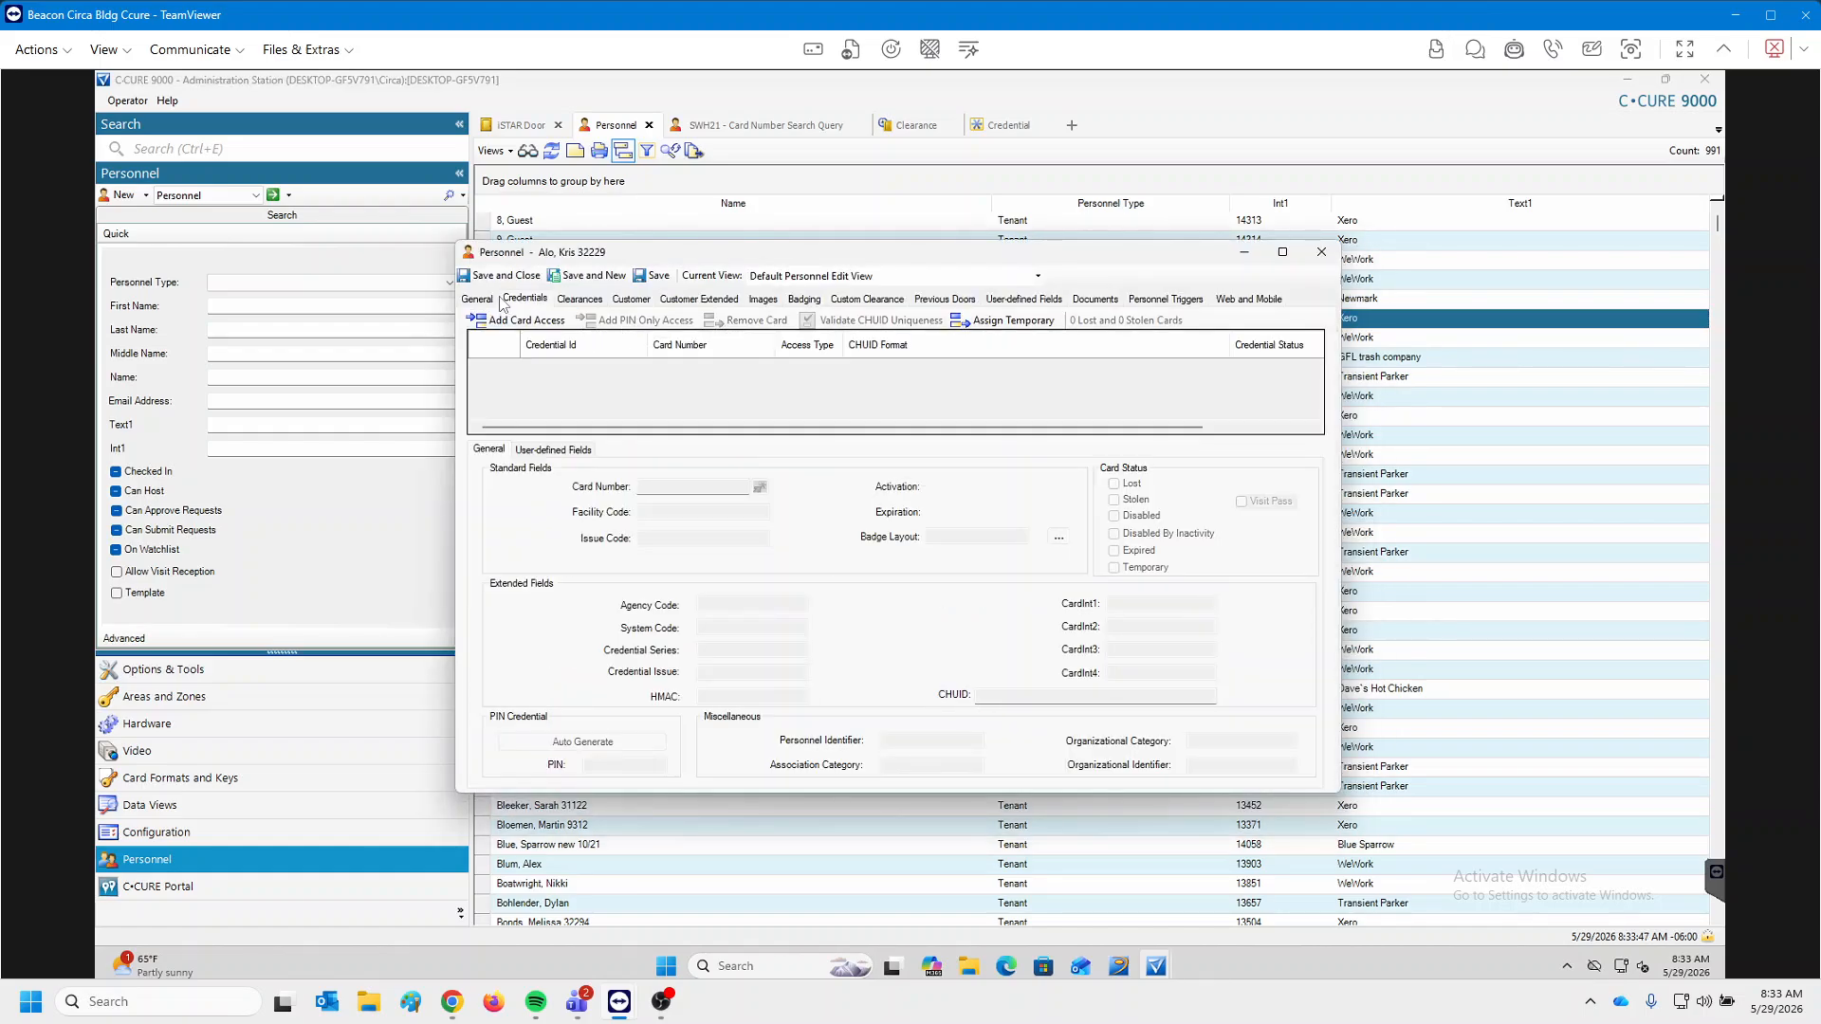
click(626, 300)
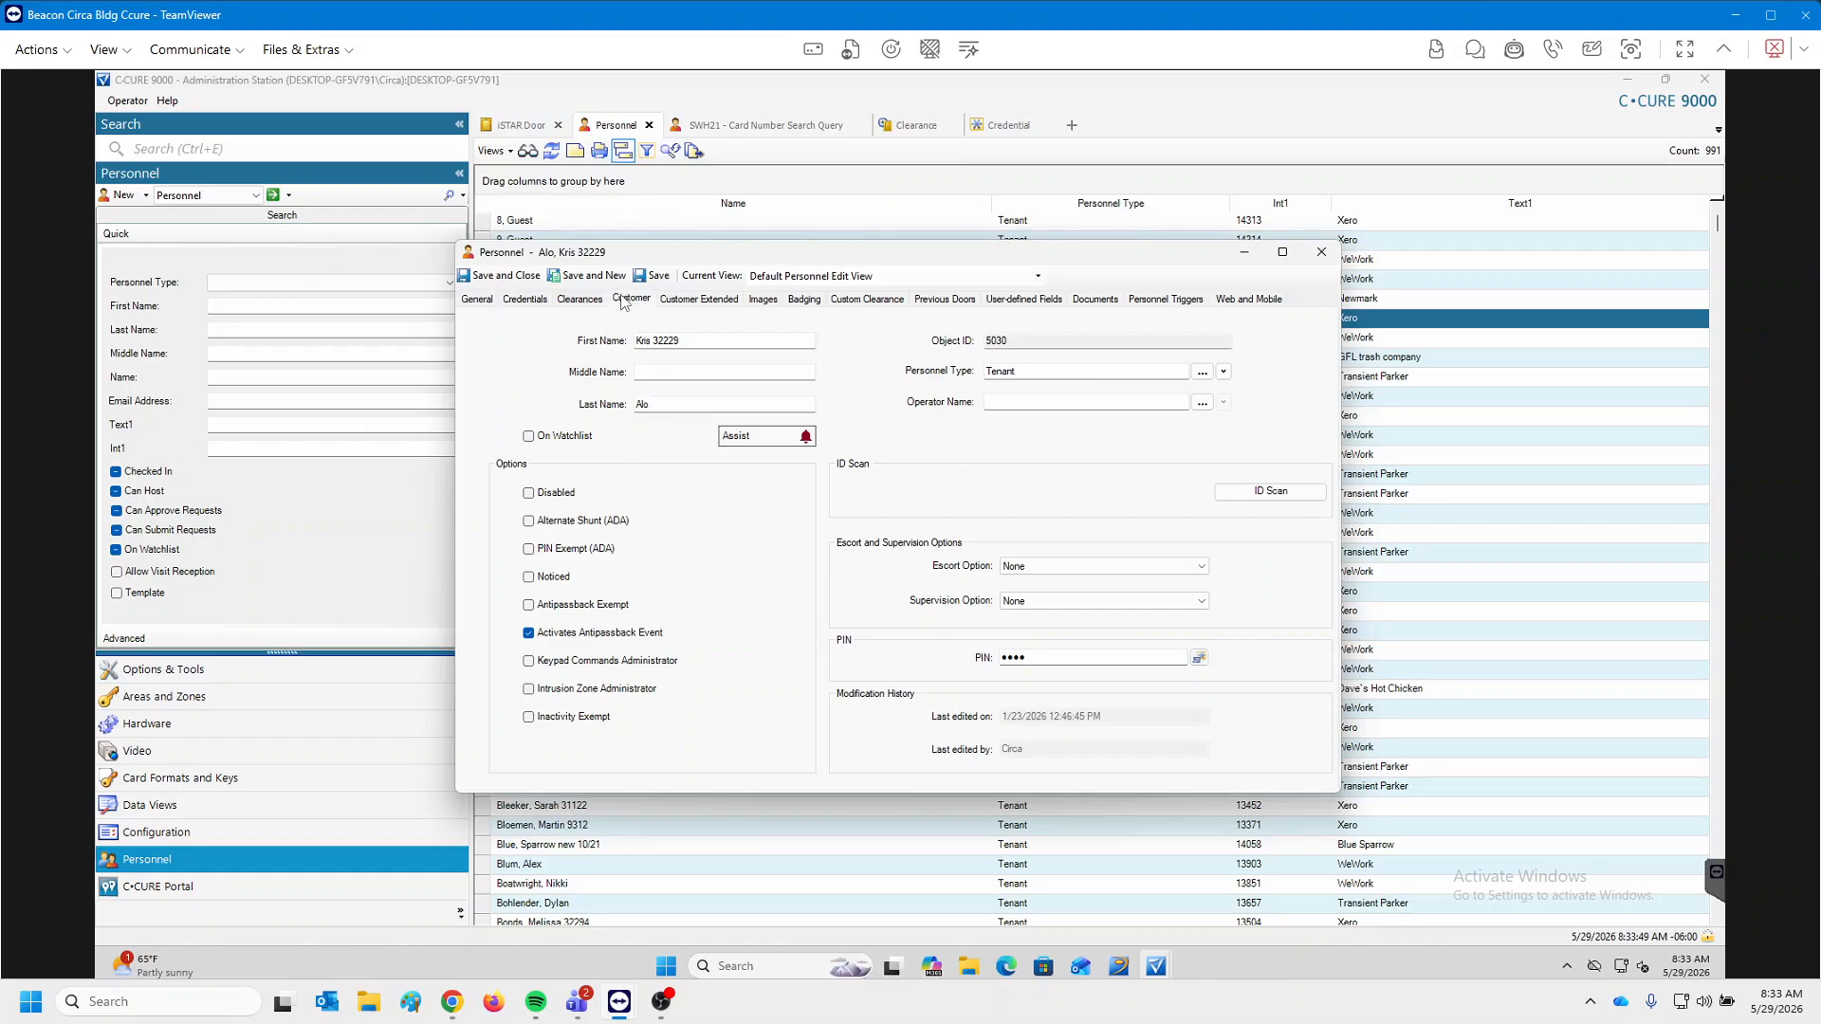
drag(764, 344, 601, 350)
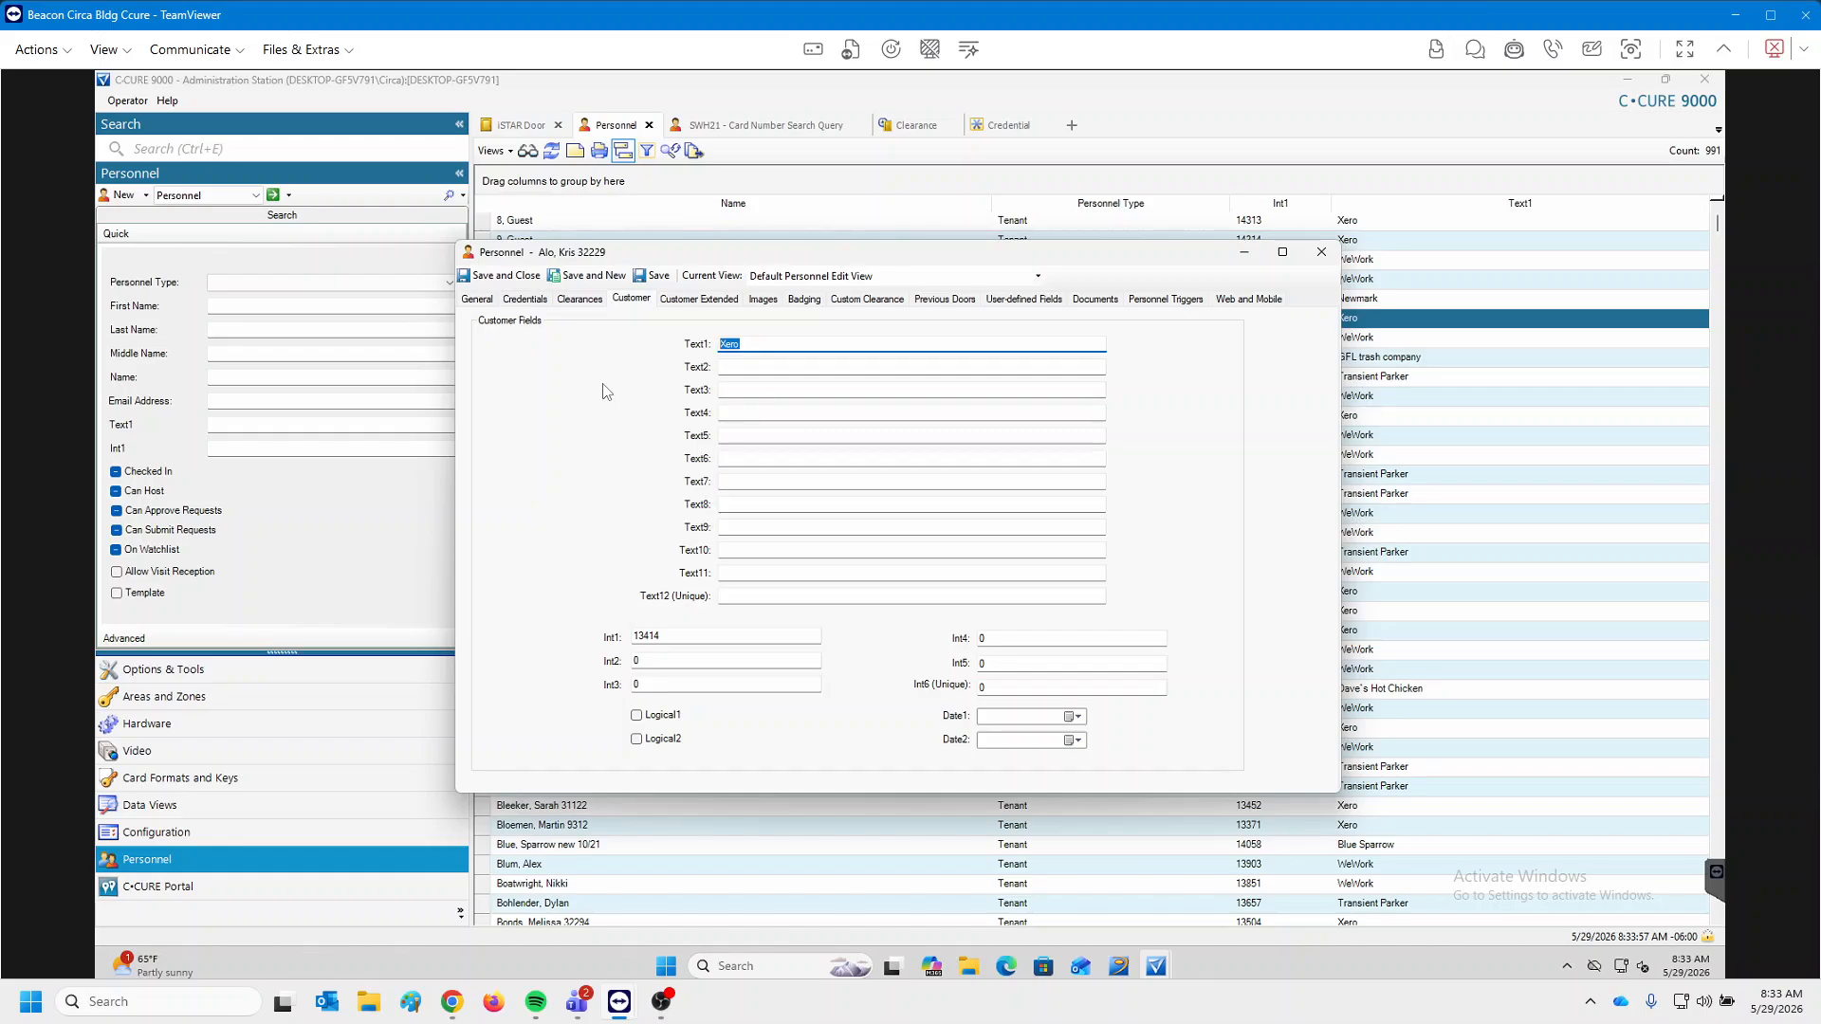
click(1322, 252)
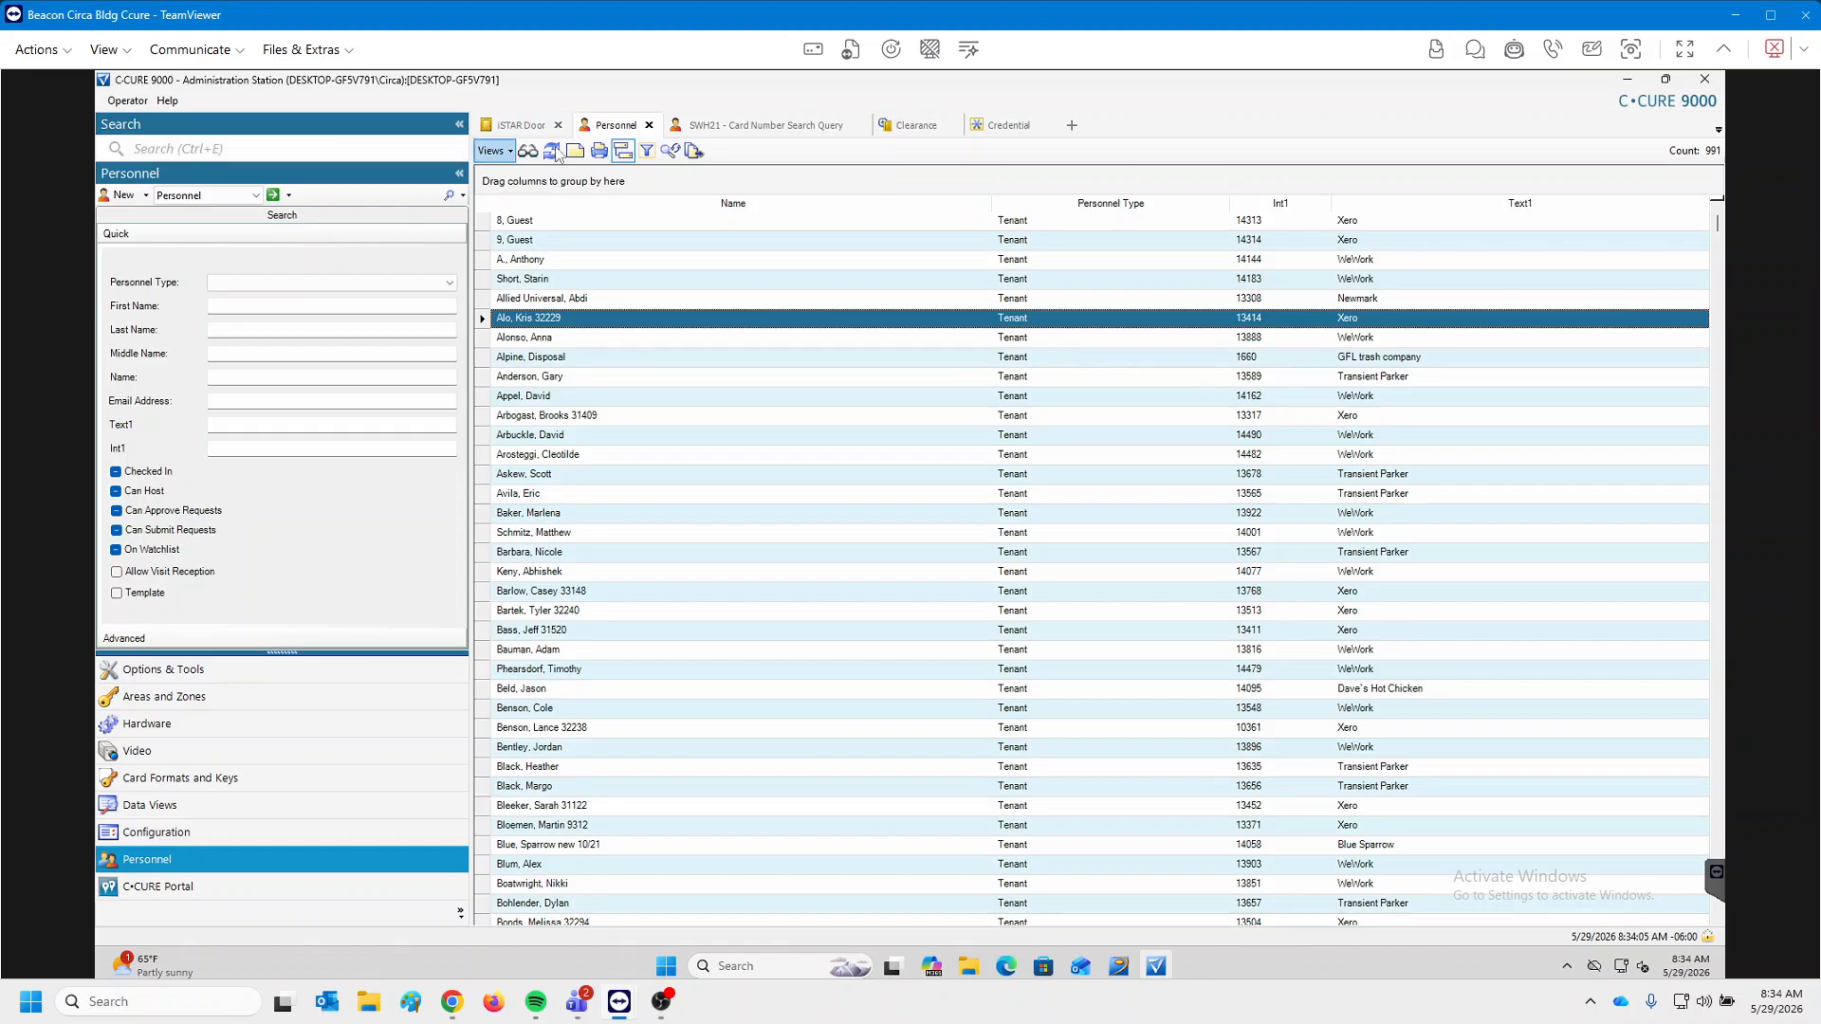
Filter personnel by Text1 'xer' to find Xero tenants, then return to the iSTAR Door list.
click(647, 152)
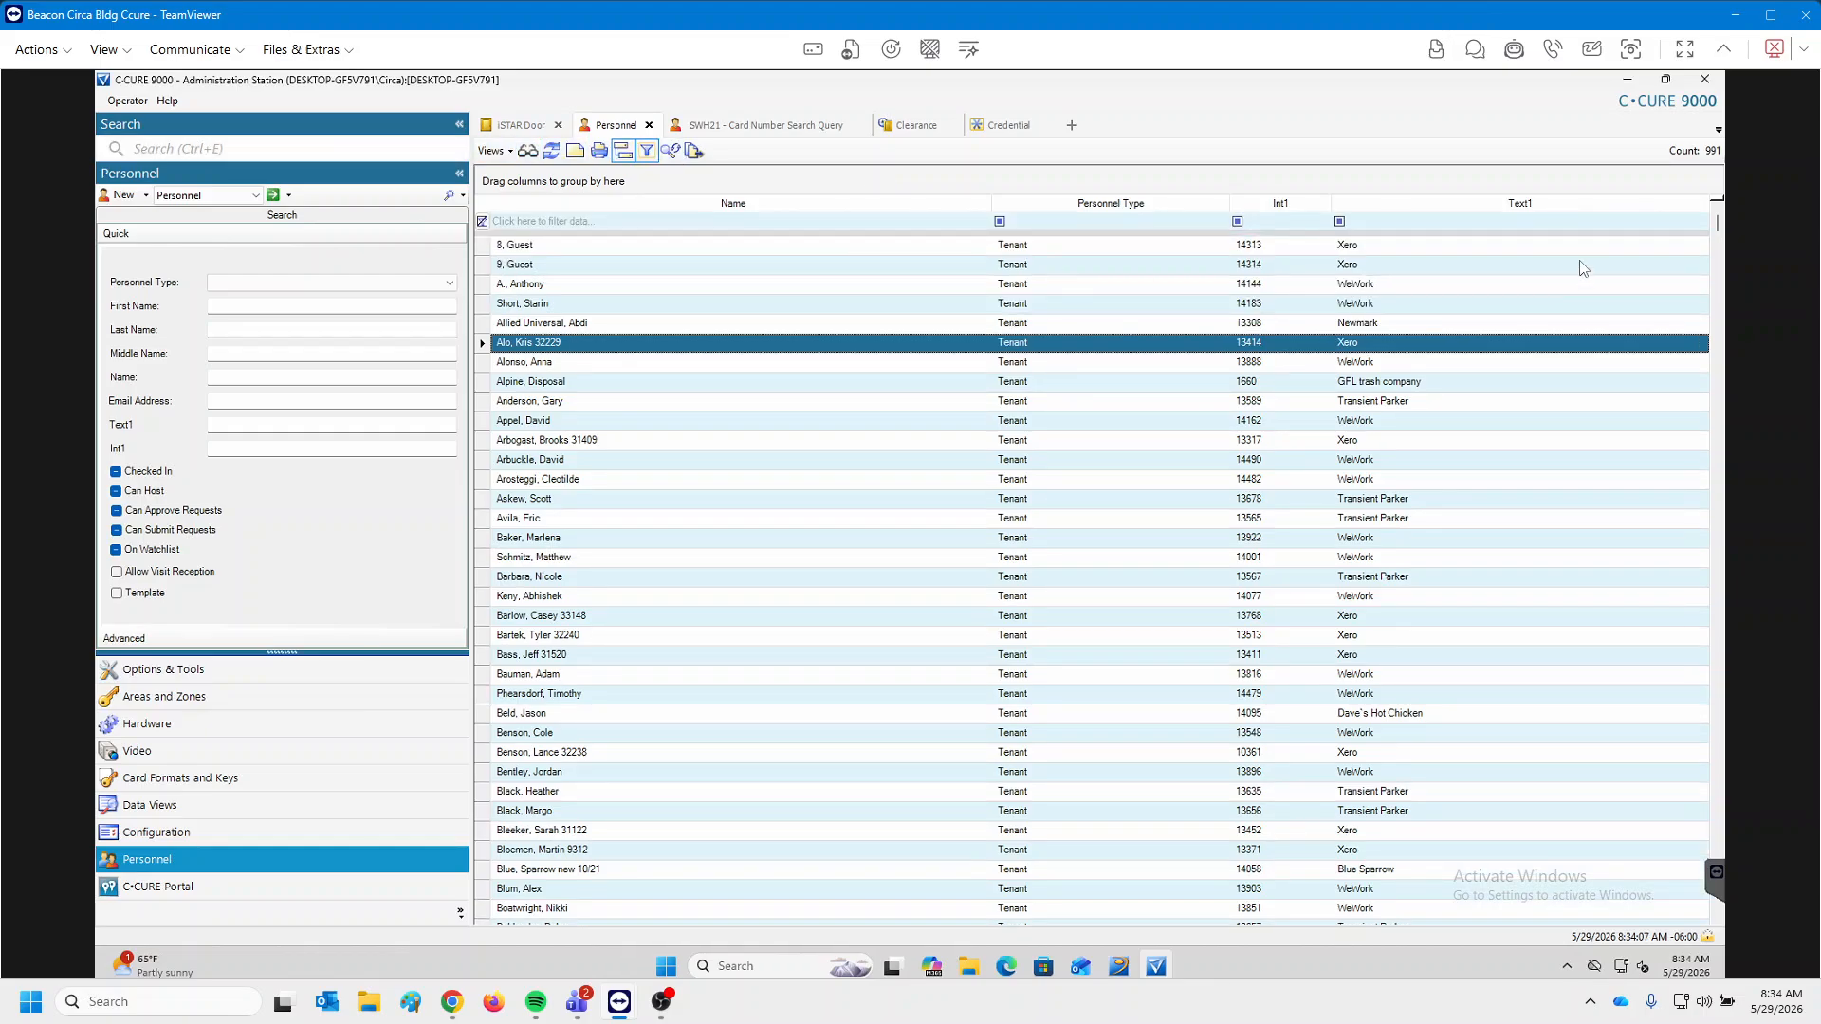
click(1431, 222)
text(xero)
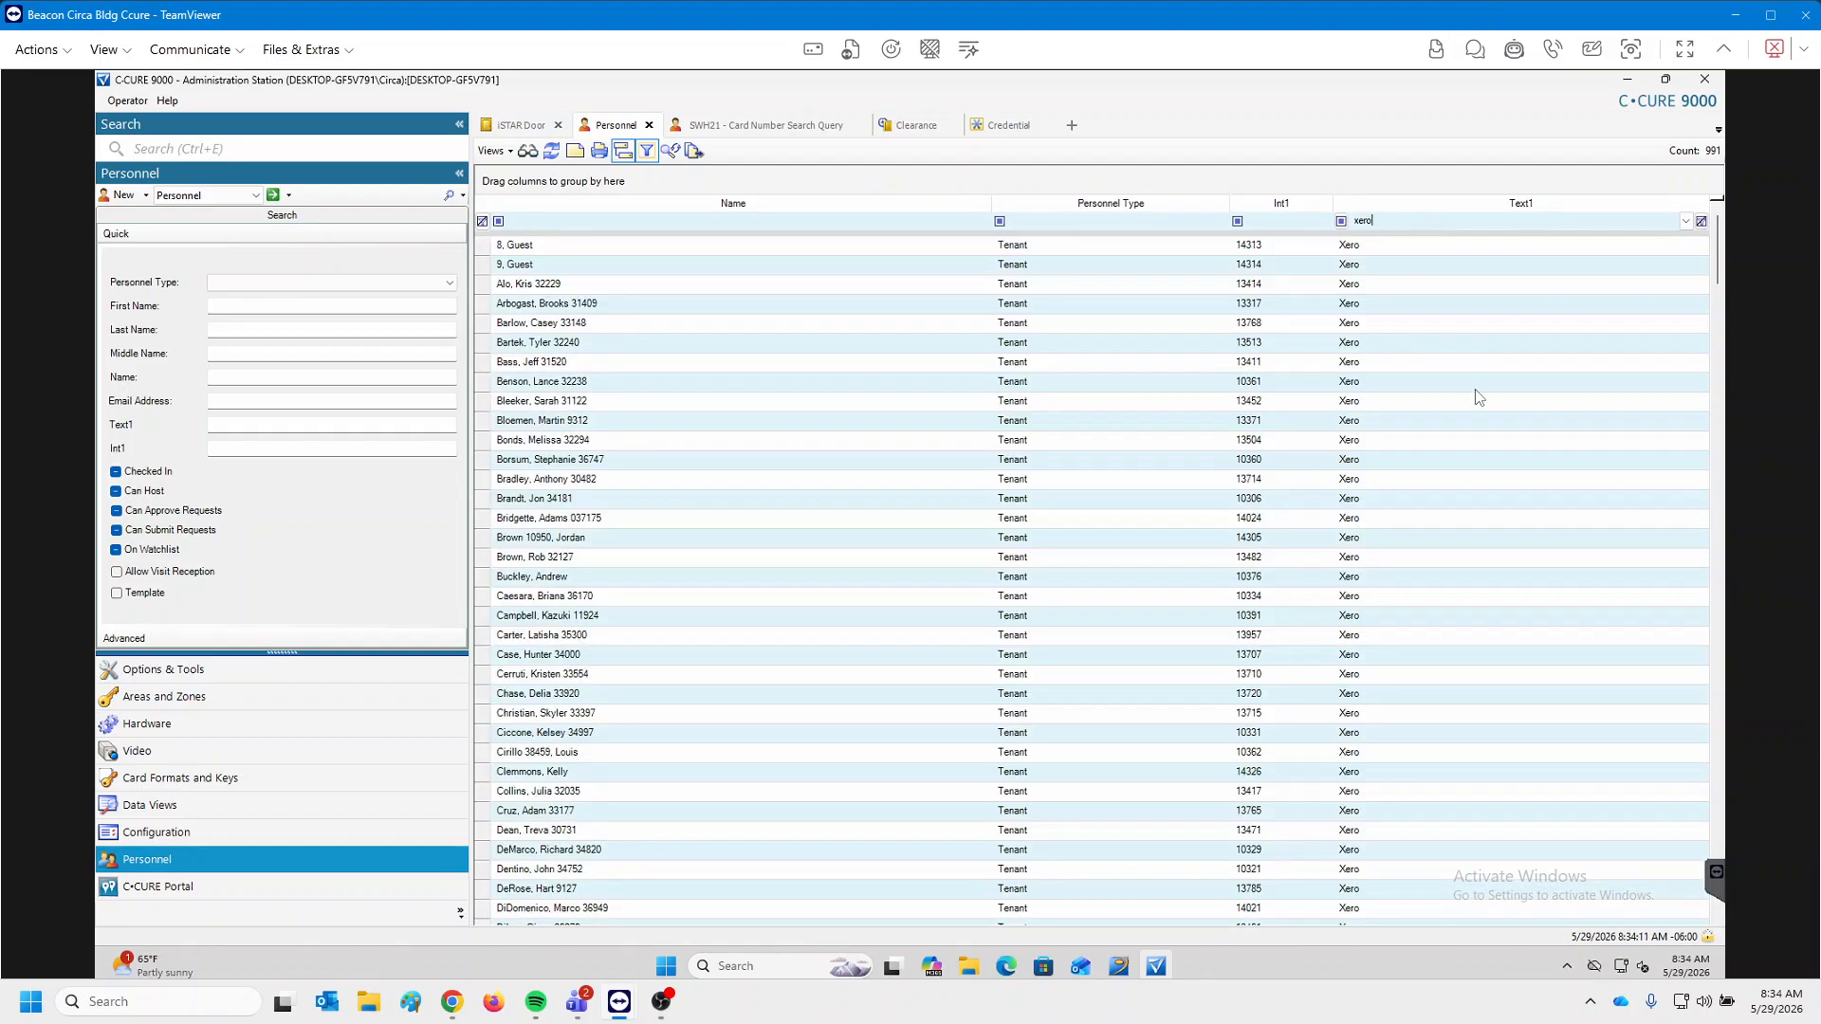
scroll(1431, 500, down, 15)
click(1435, 732)
scroll(1435, 733, down, 20)
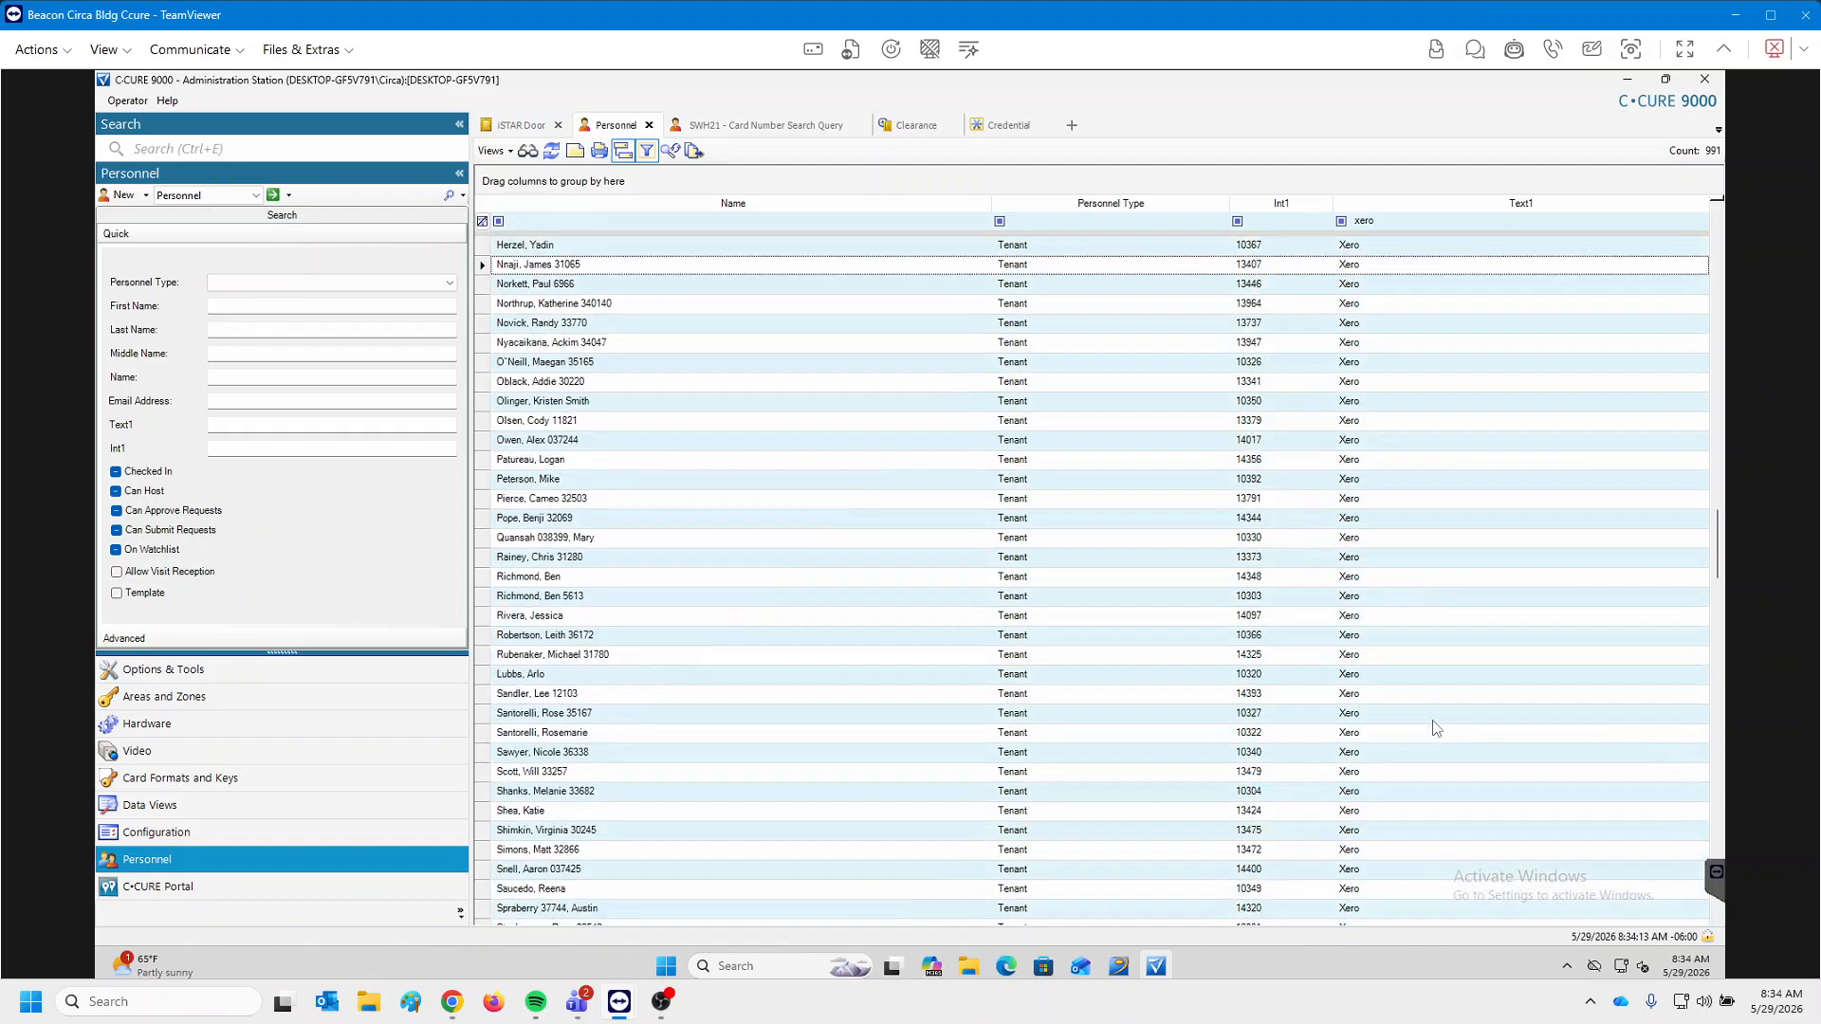
scroll(1432, 718, up, 20)
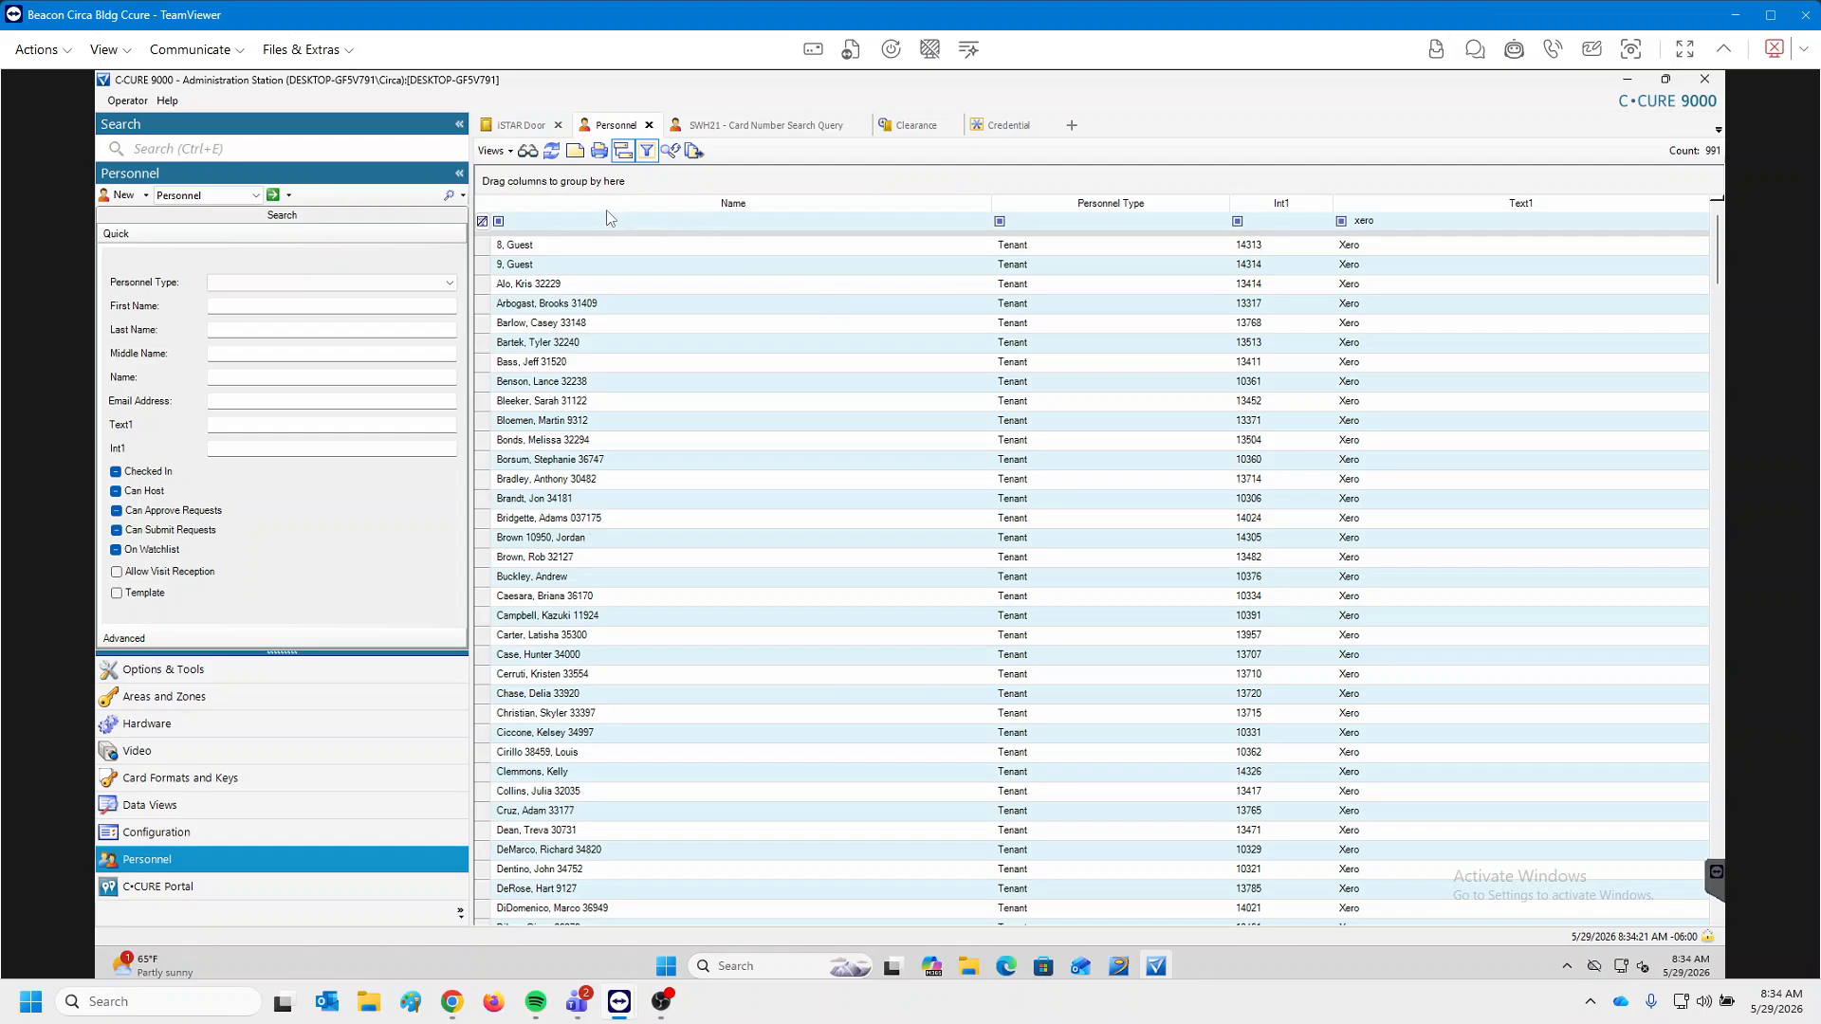
click(507, 133)
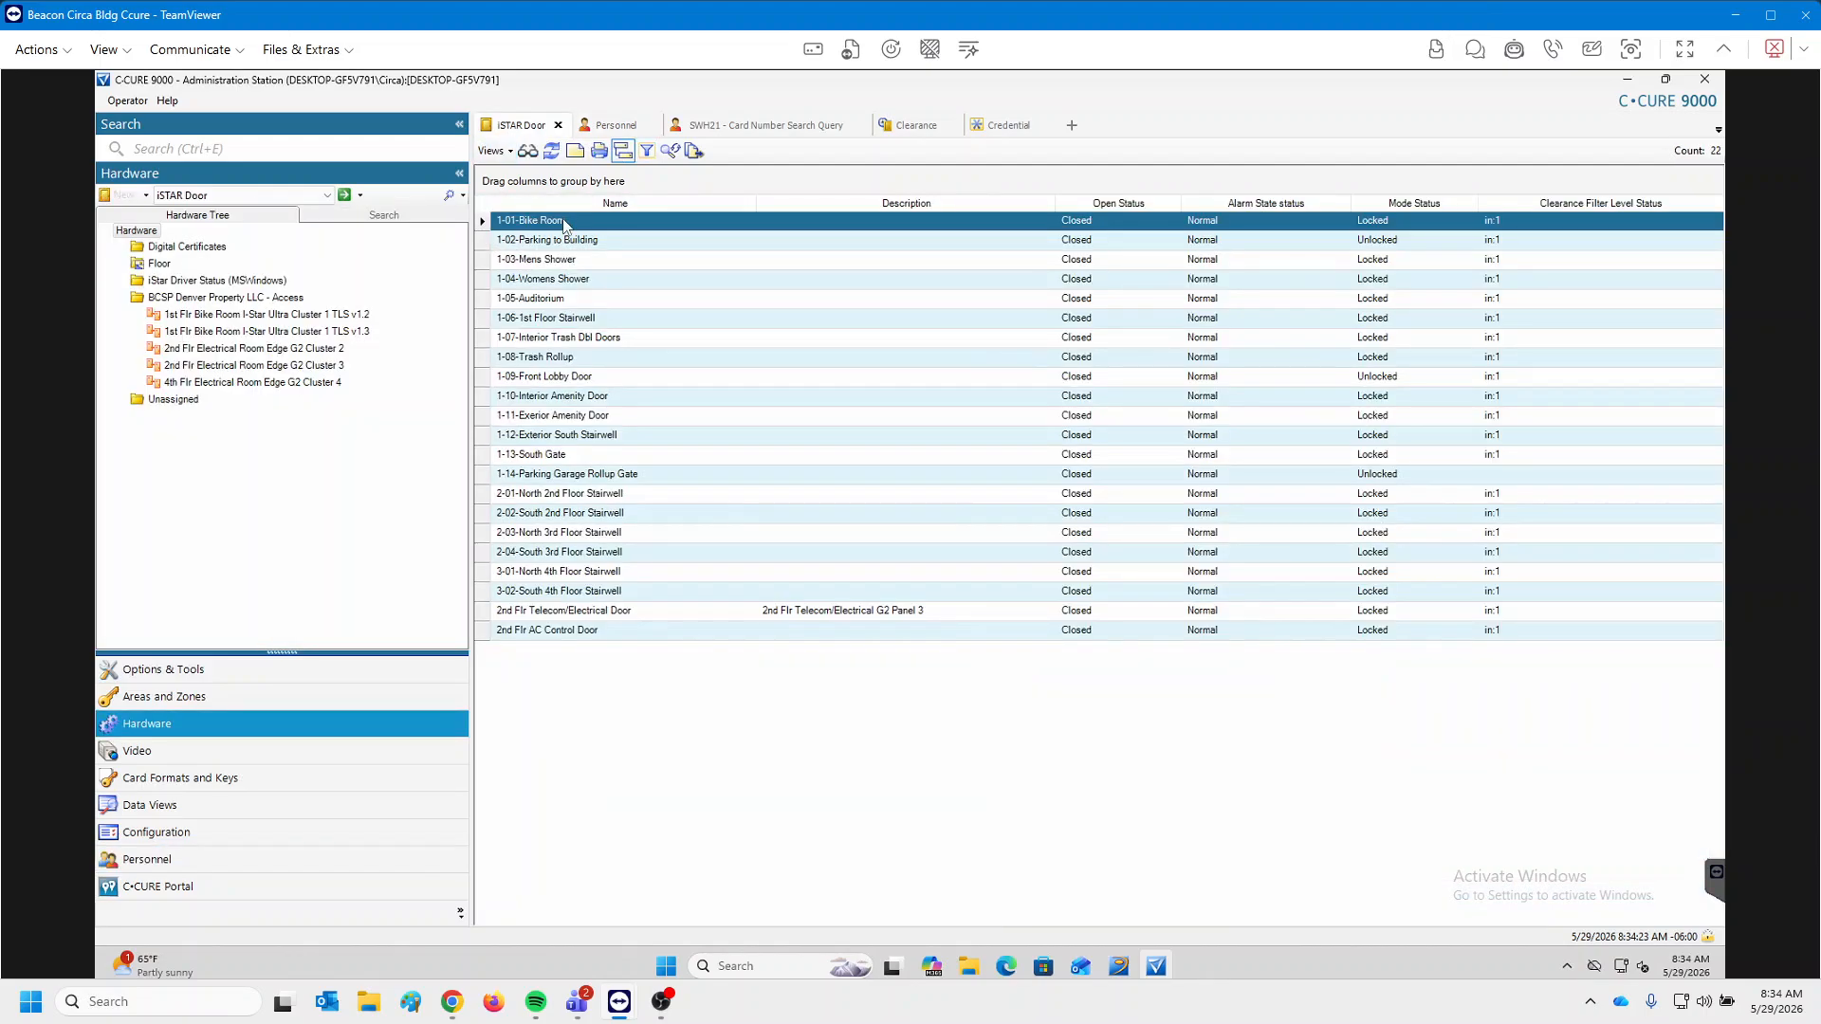
right_click(565, 221)
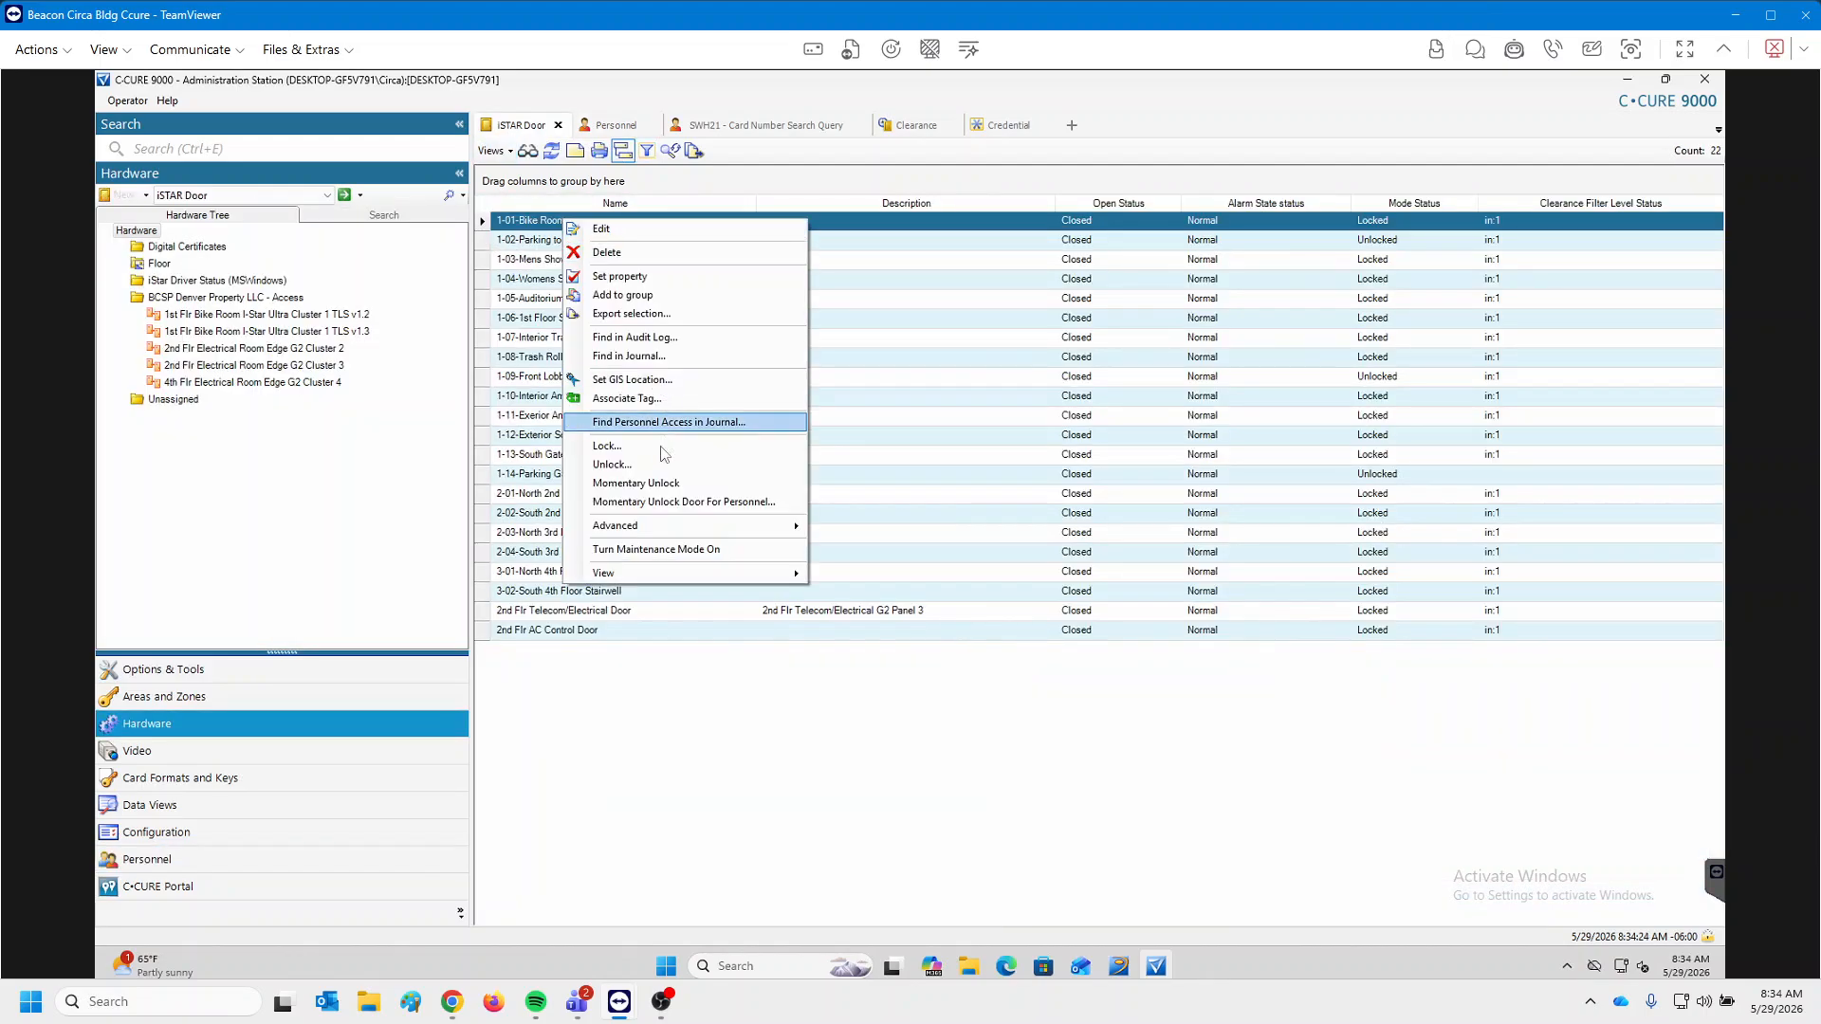
click(641, 356)
click(1050, 654)
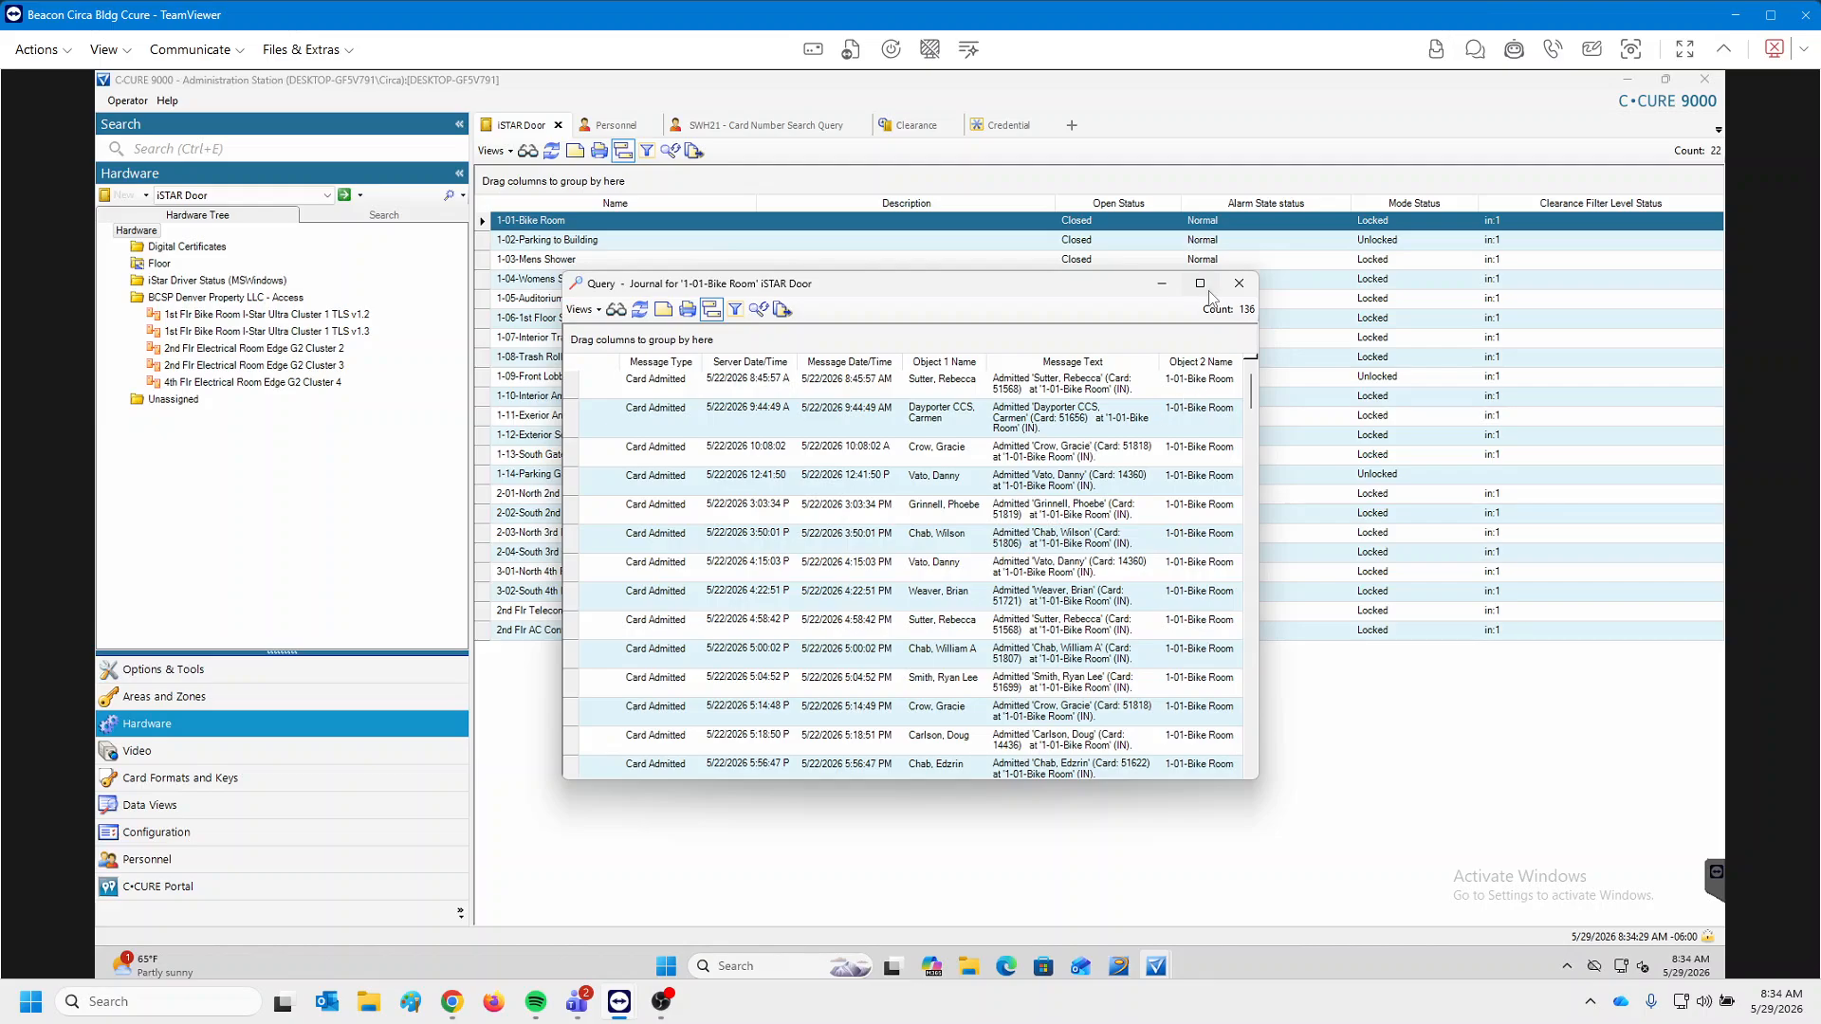
click(1201, 285)
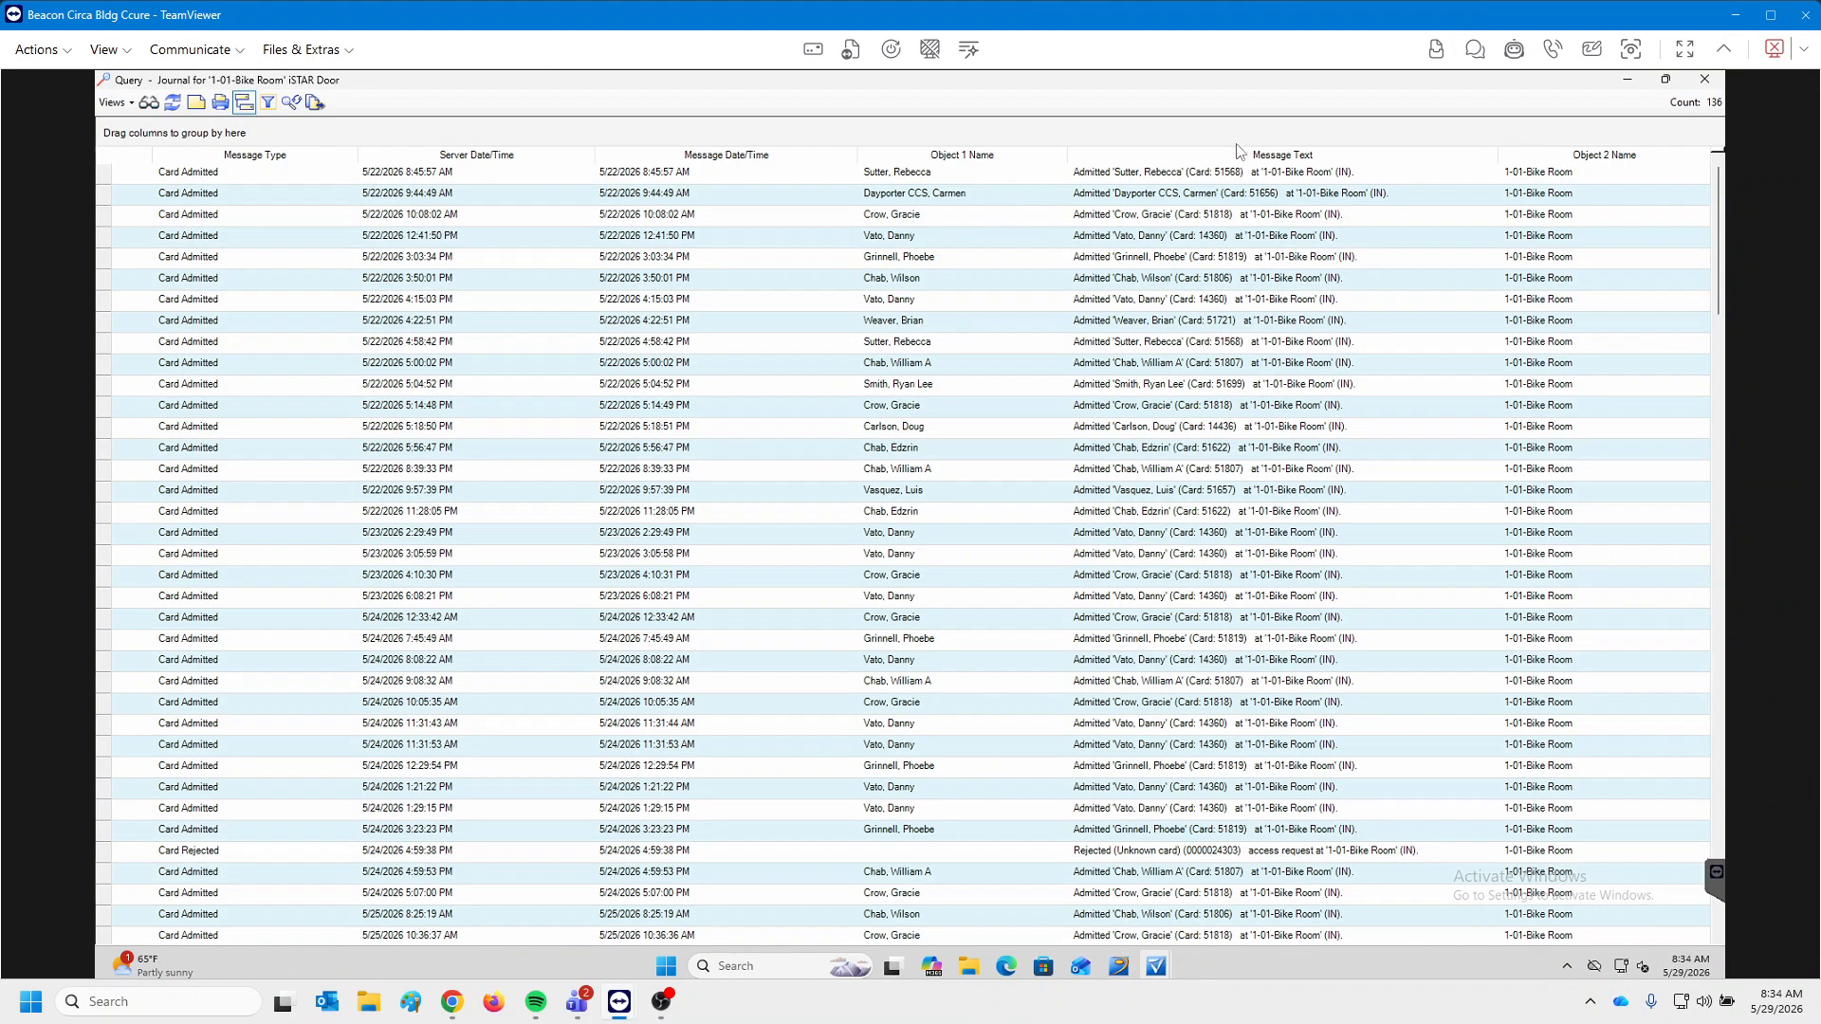
right_click(920, 159)
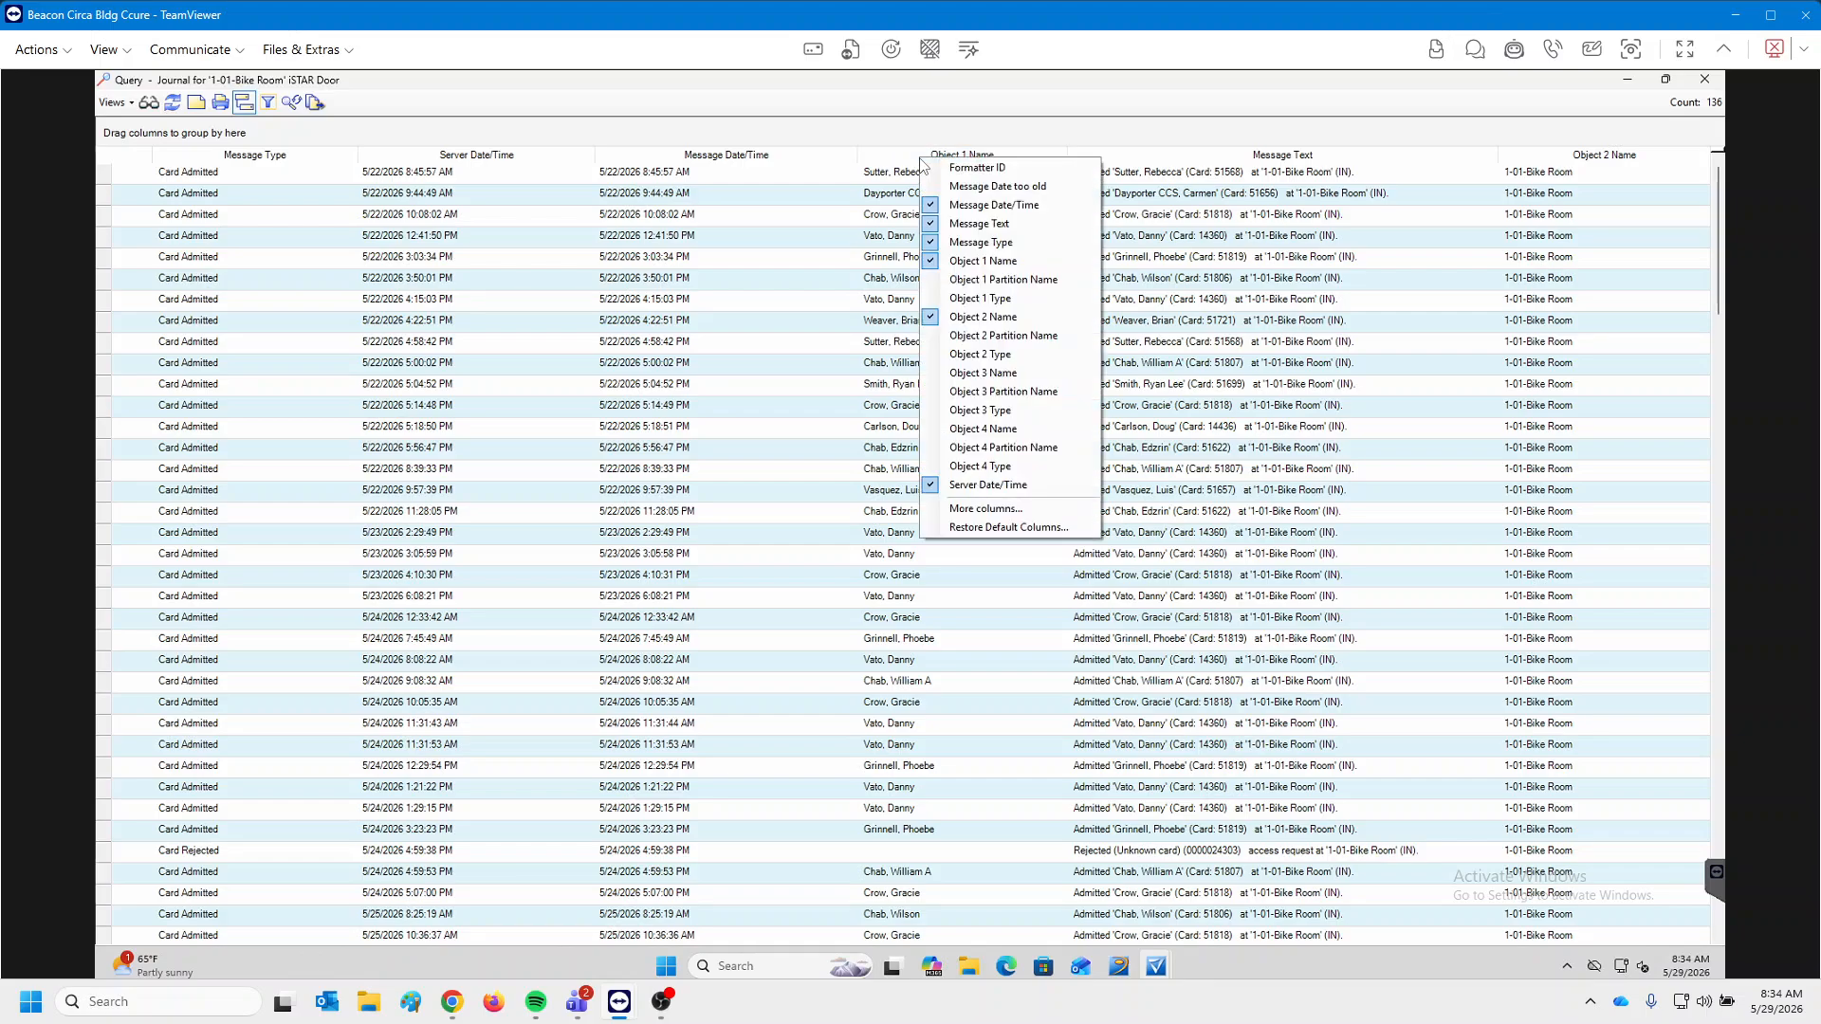
click(998, 432)
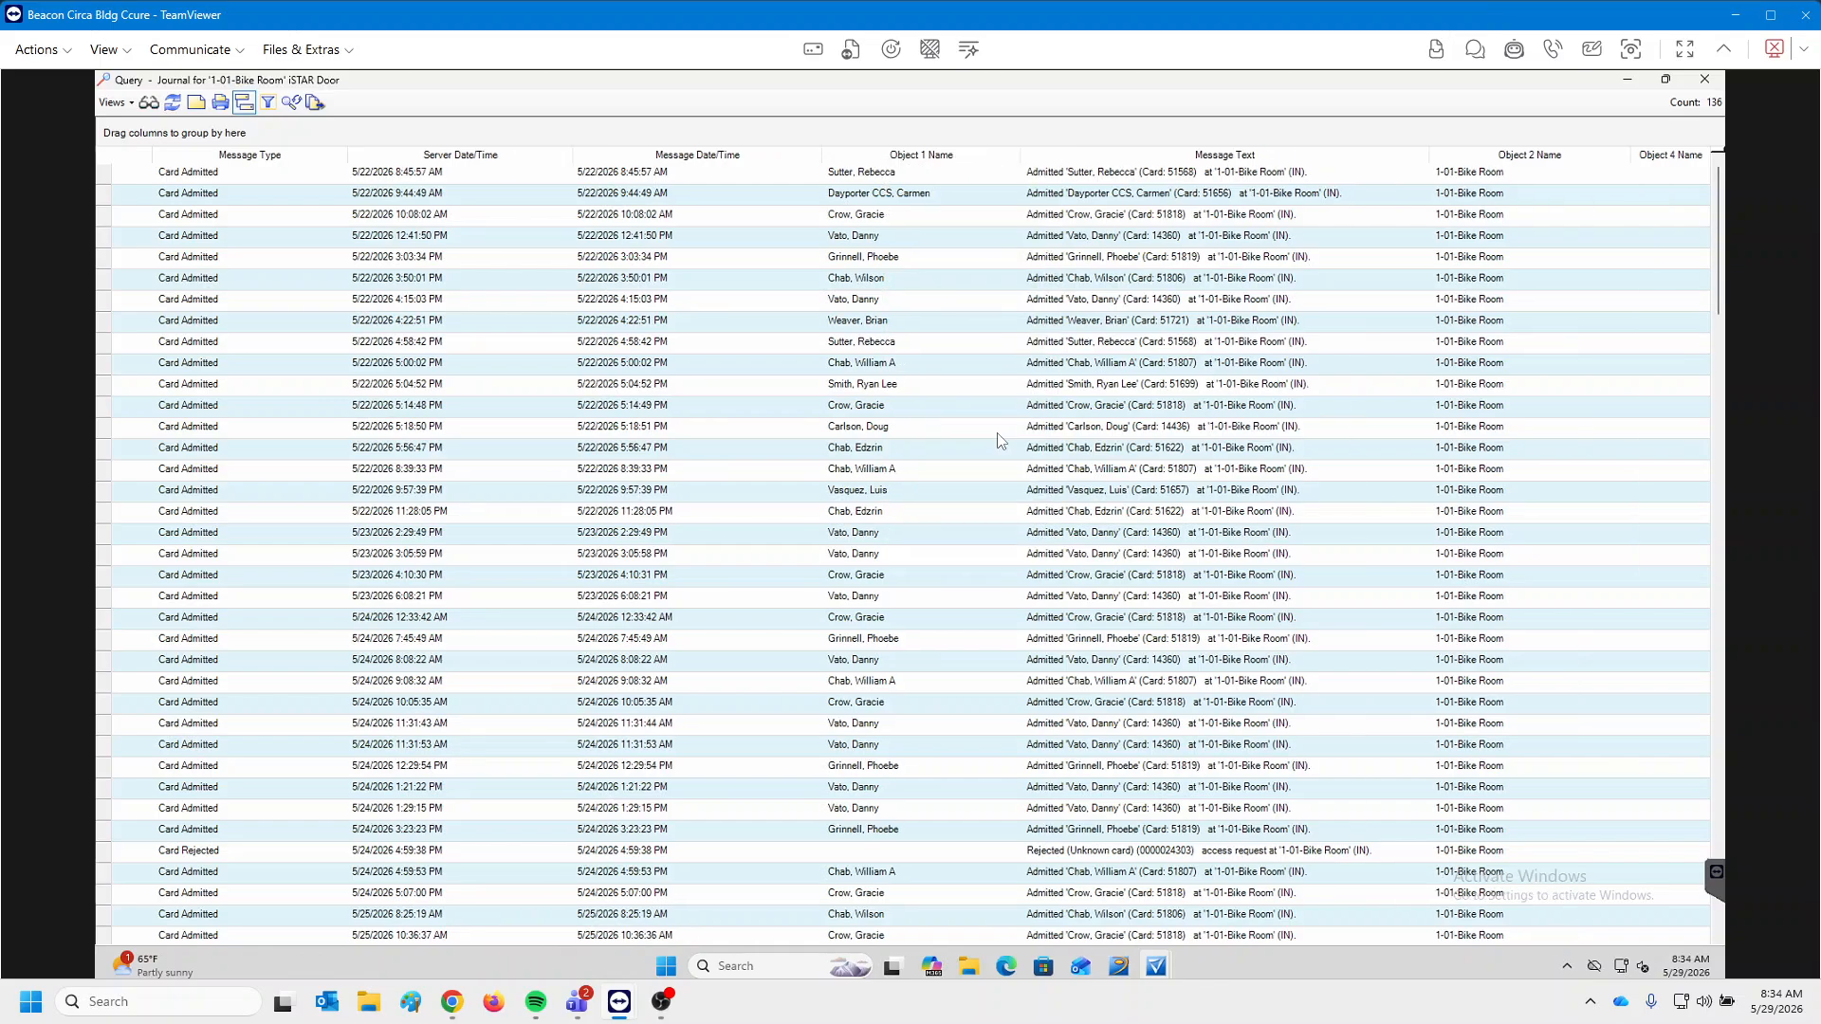
right_click(1655, 159)
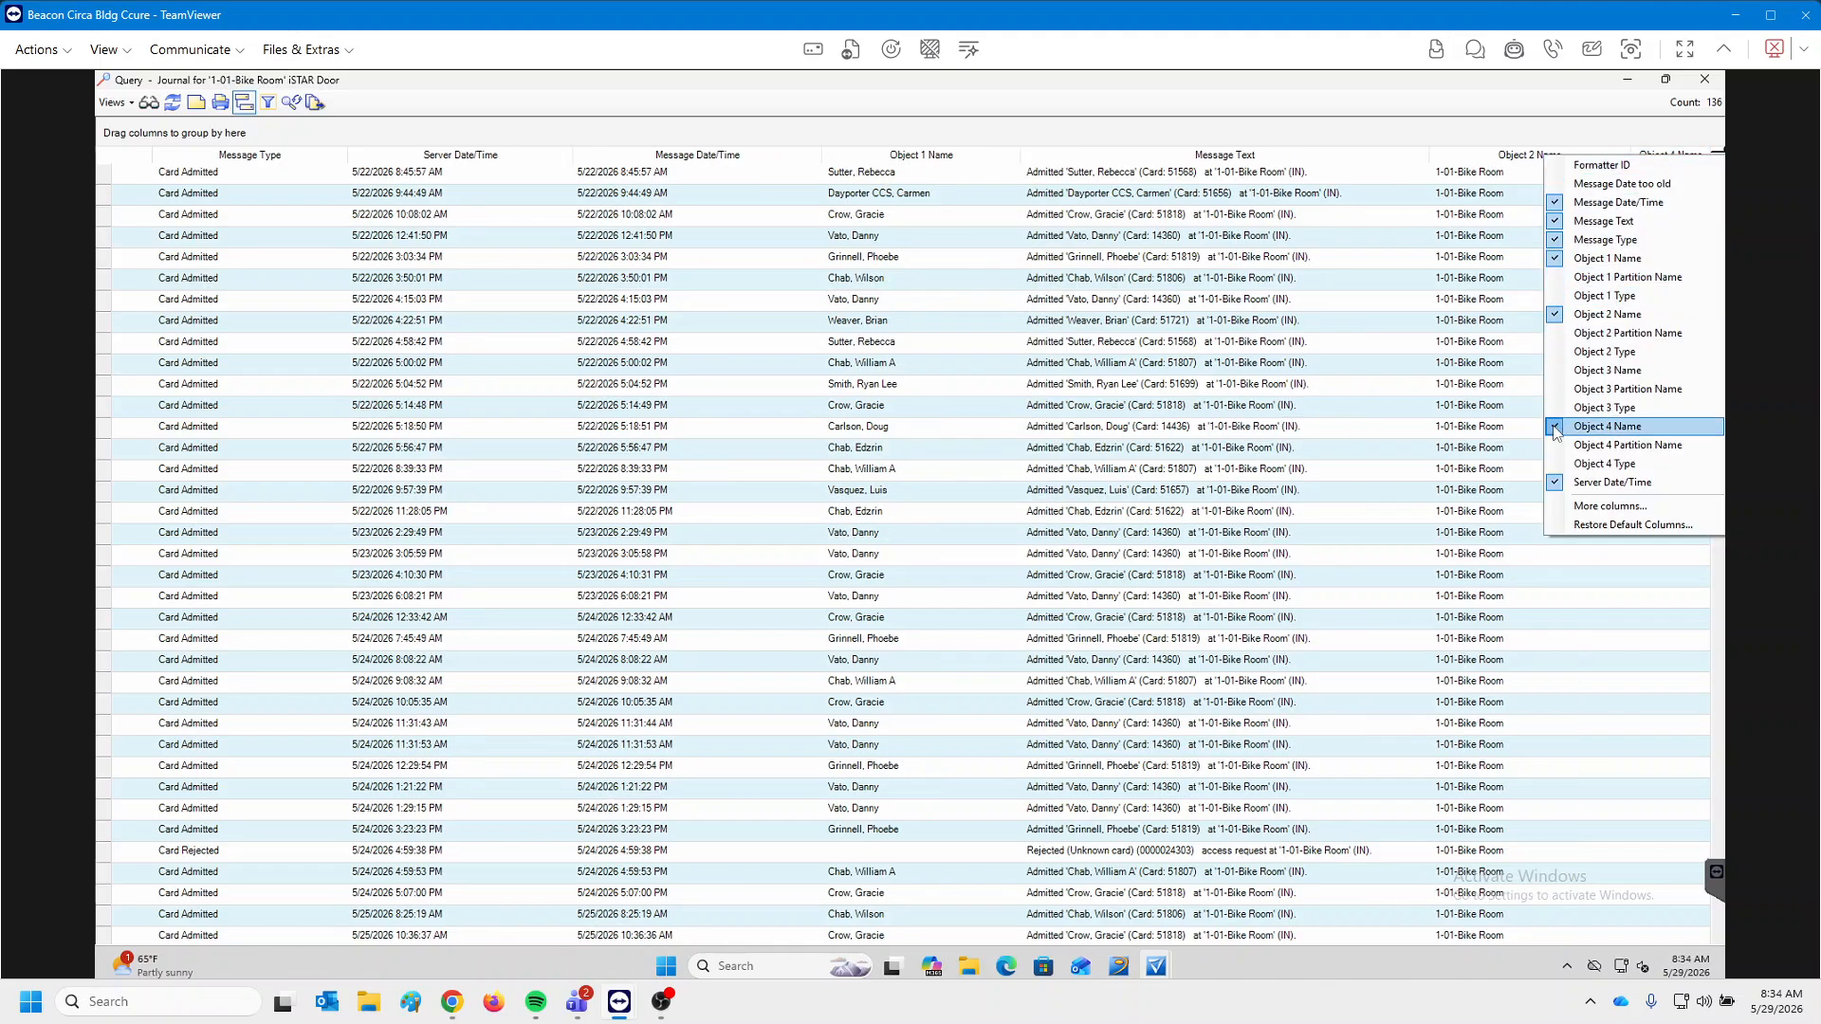
click(1627, 428)
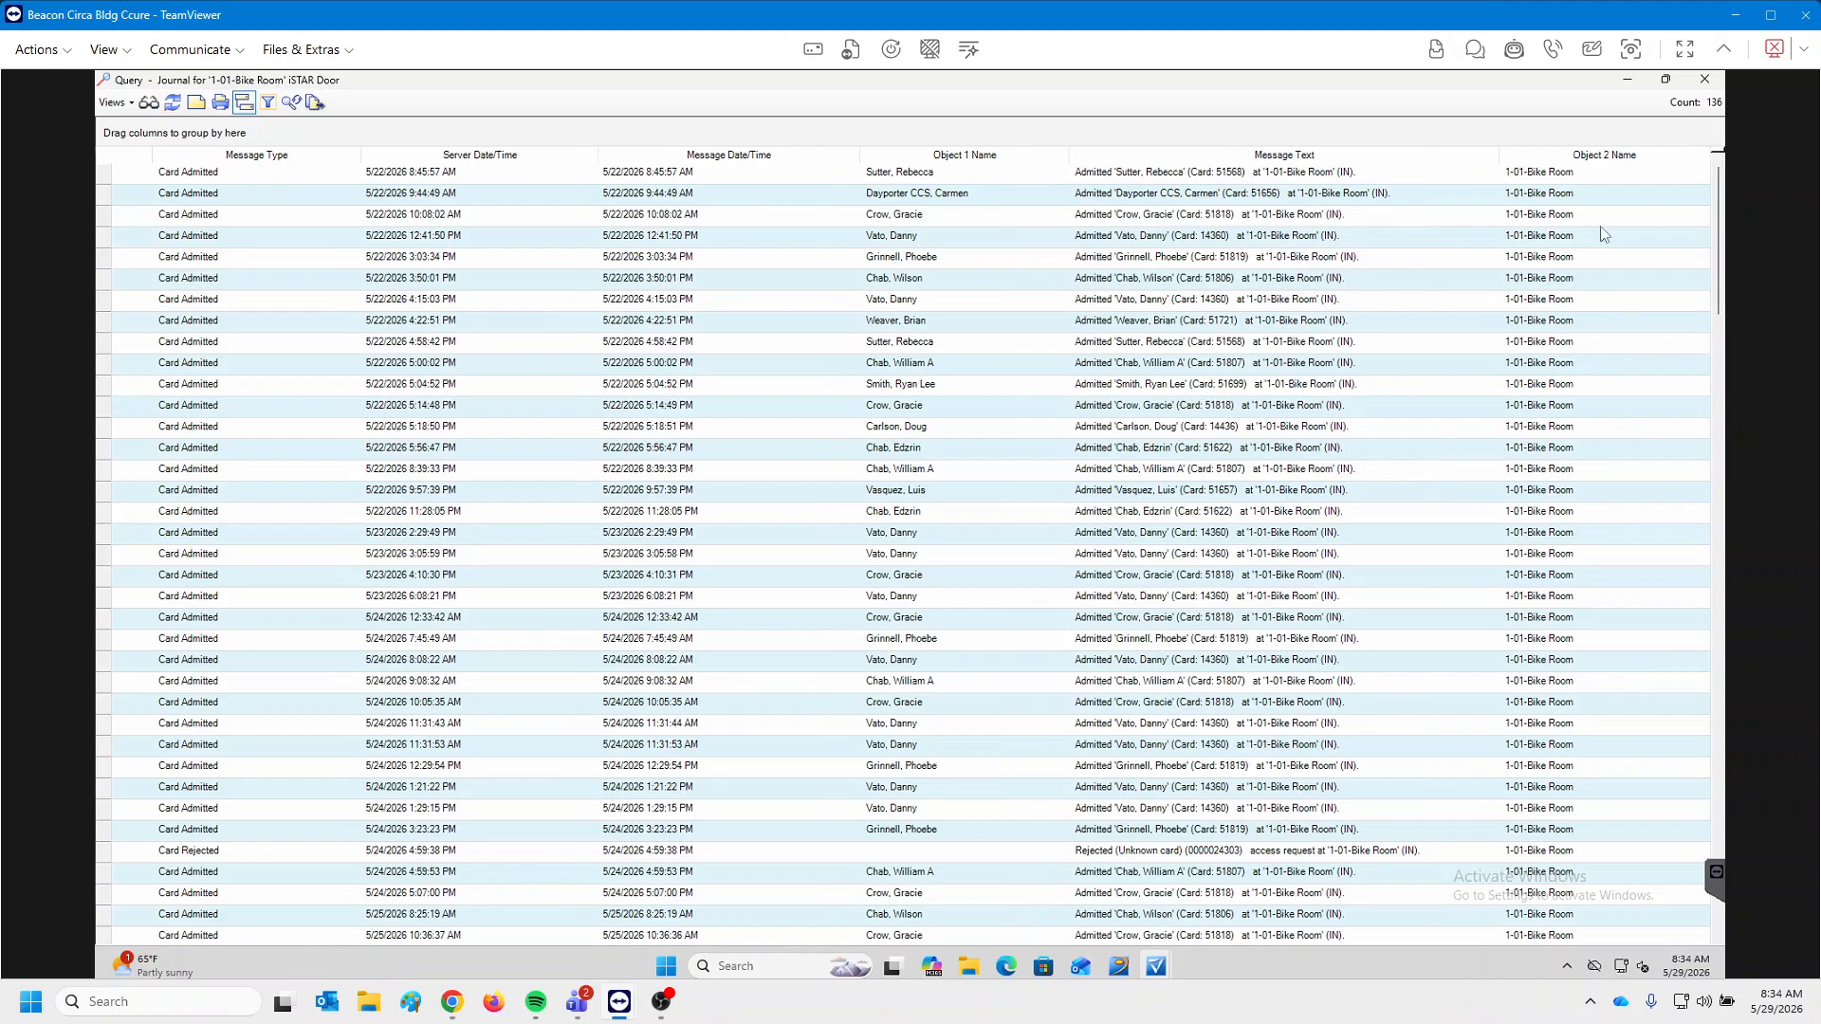
click(1704, 78)
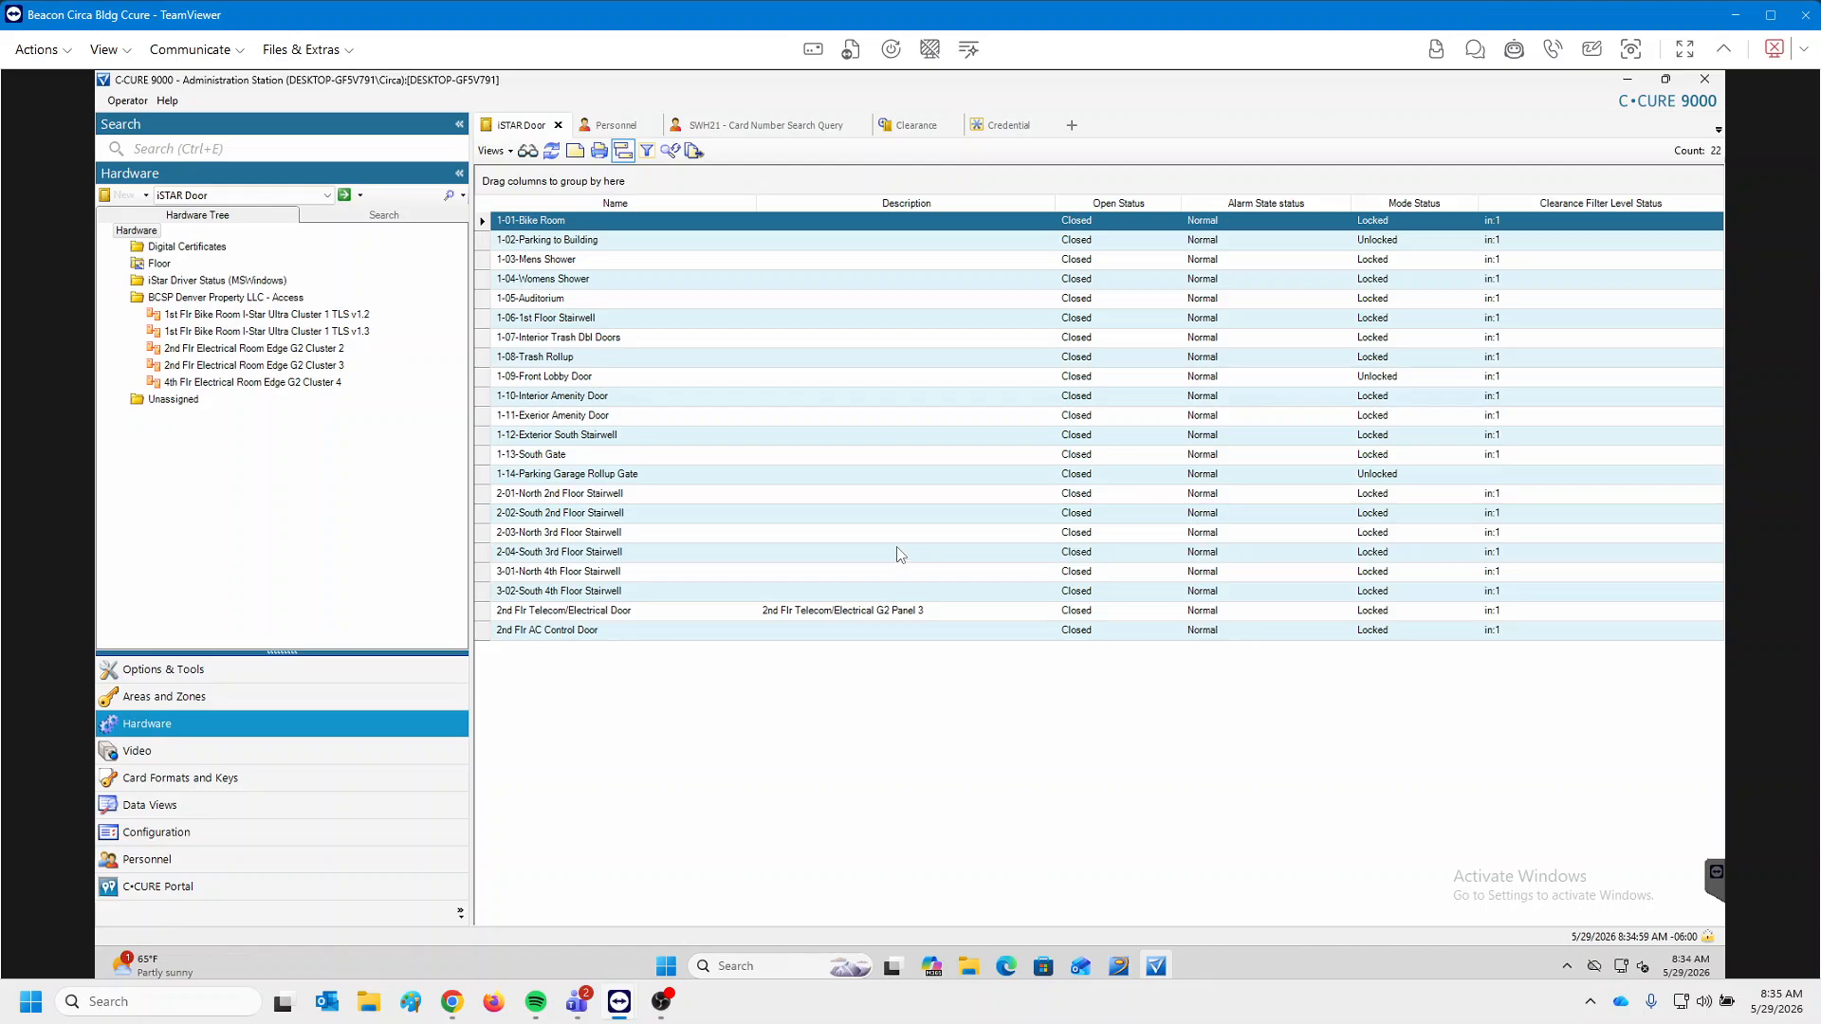
Open the Journal Default Query parameters from Options & Tools and begin editing the Objects filter.
click(156, 675)
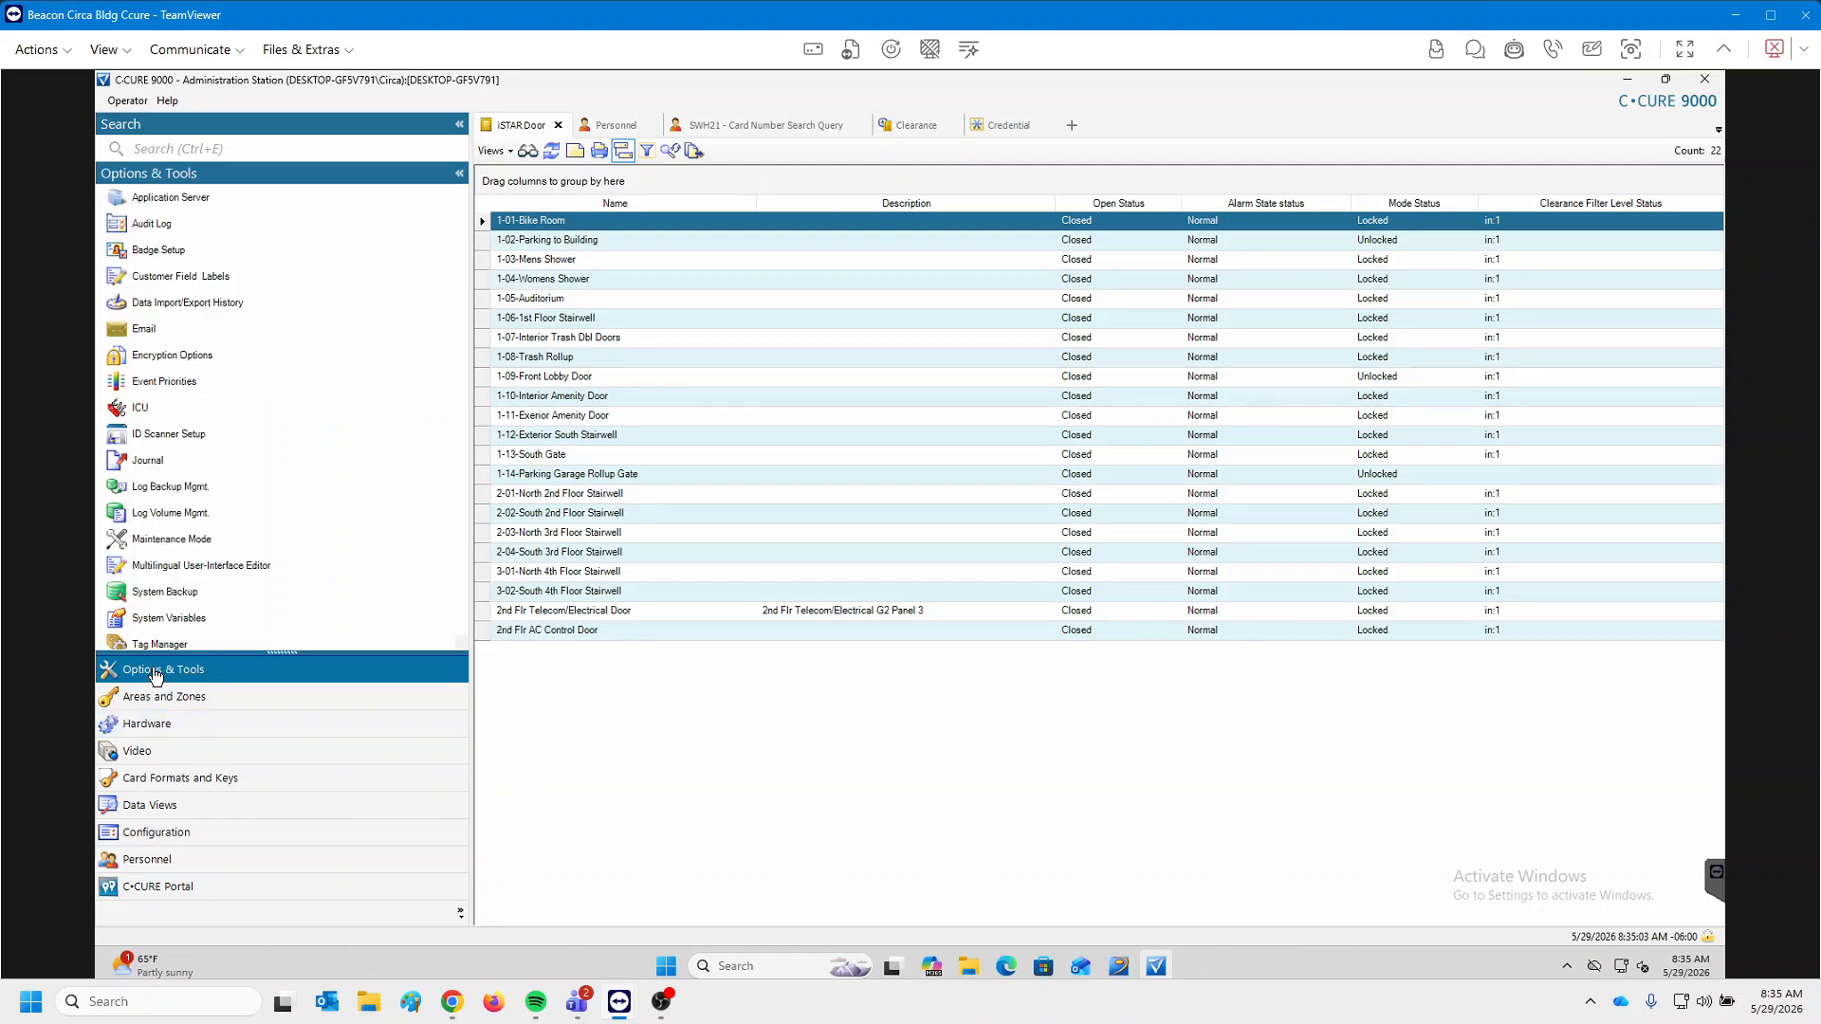
double_click(166, 465)
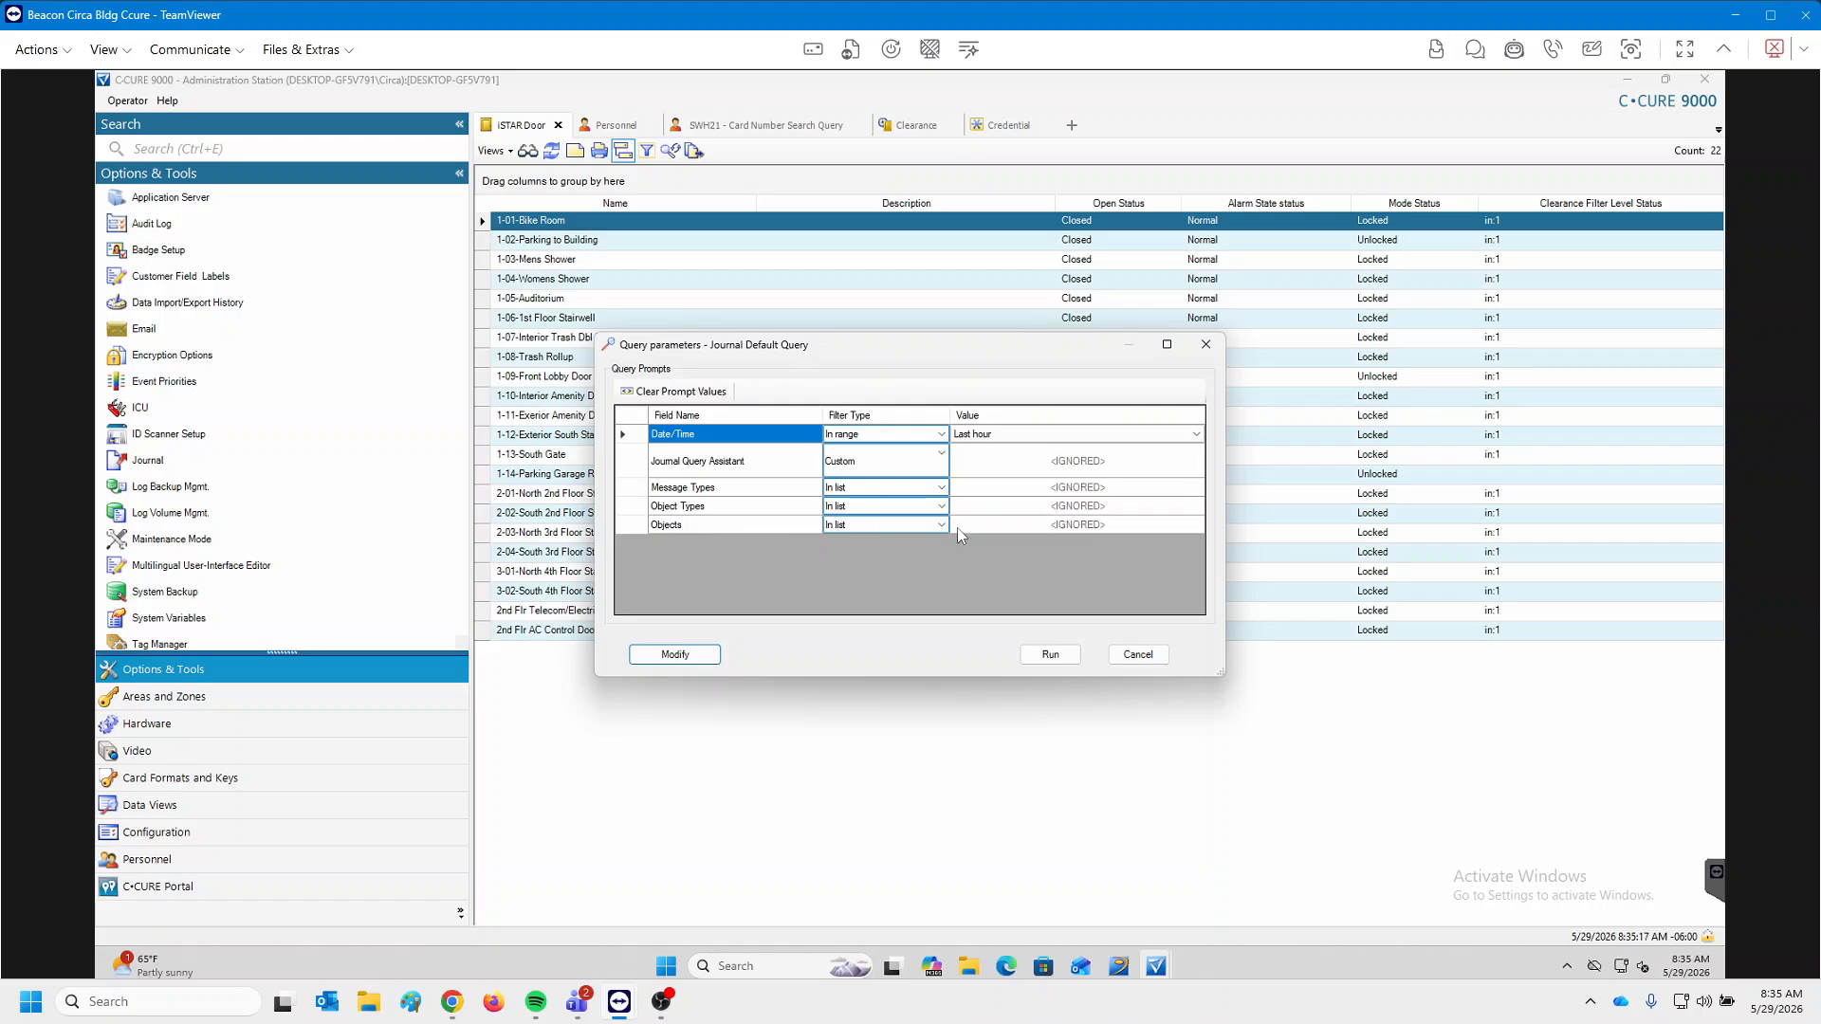
click(1095, 526)
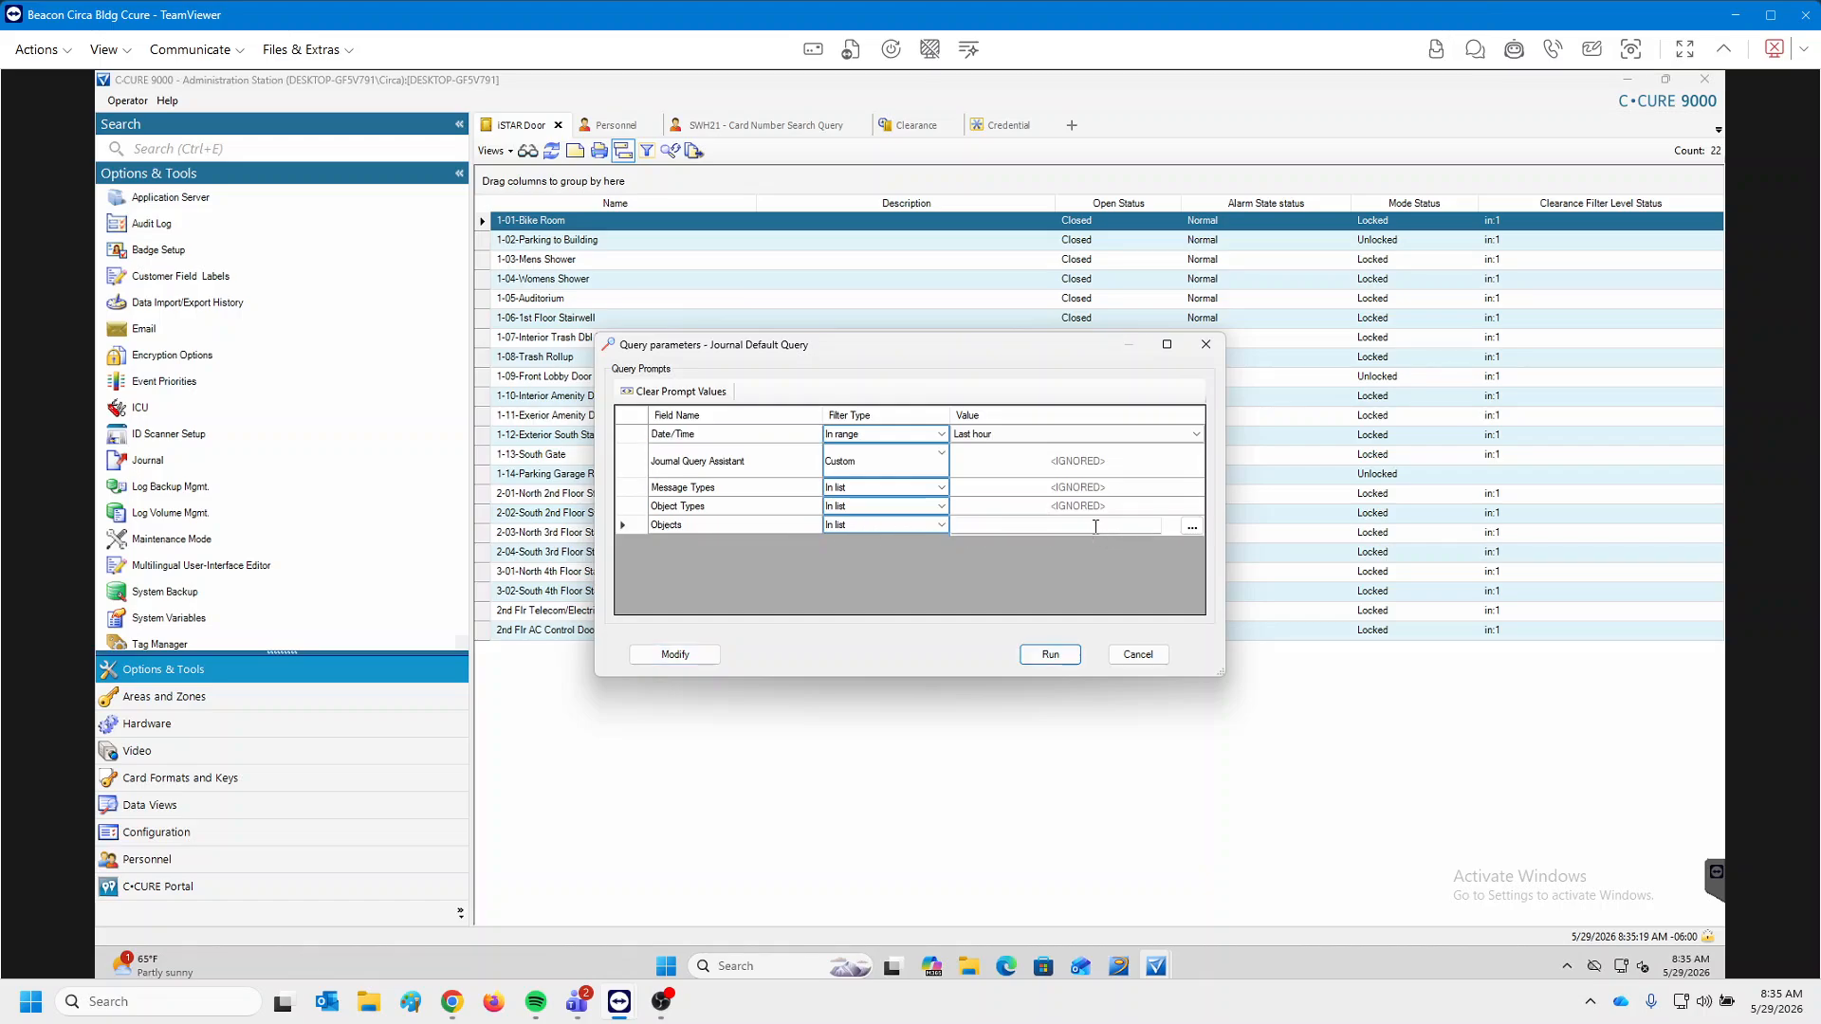
click(1192, 529)
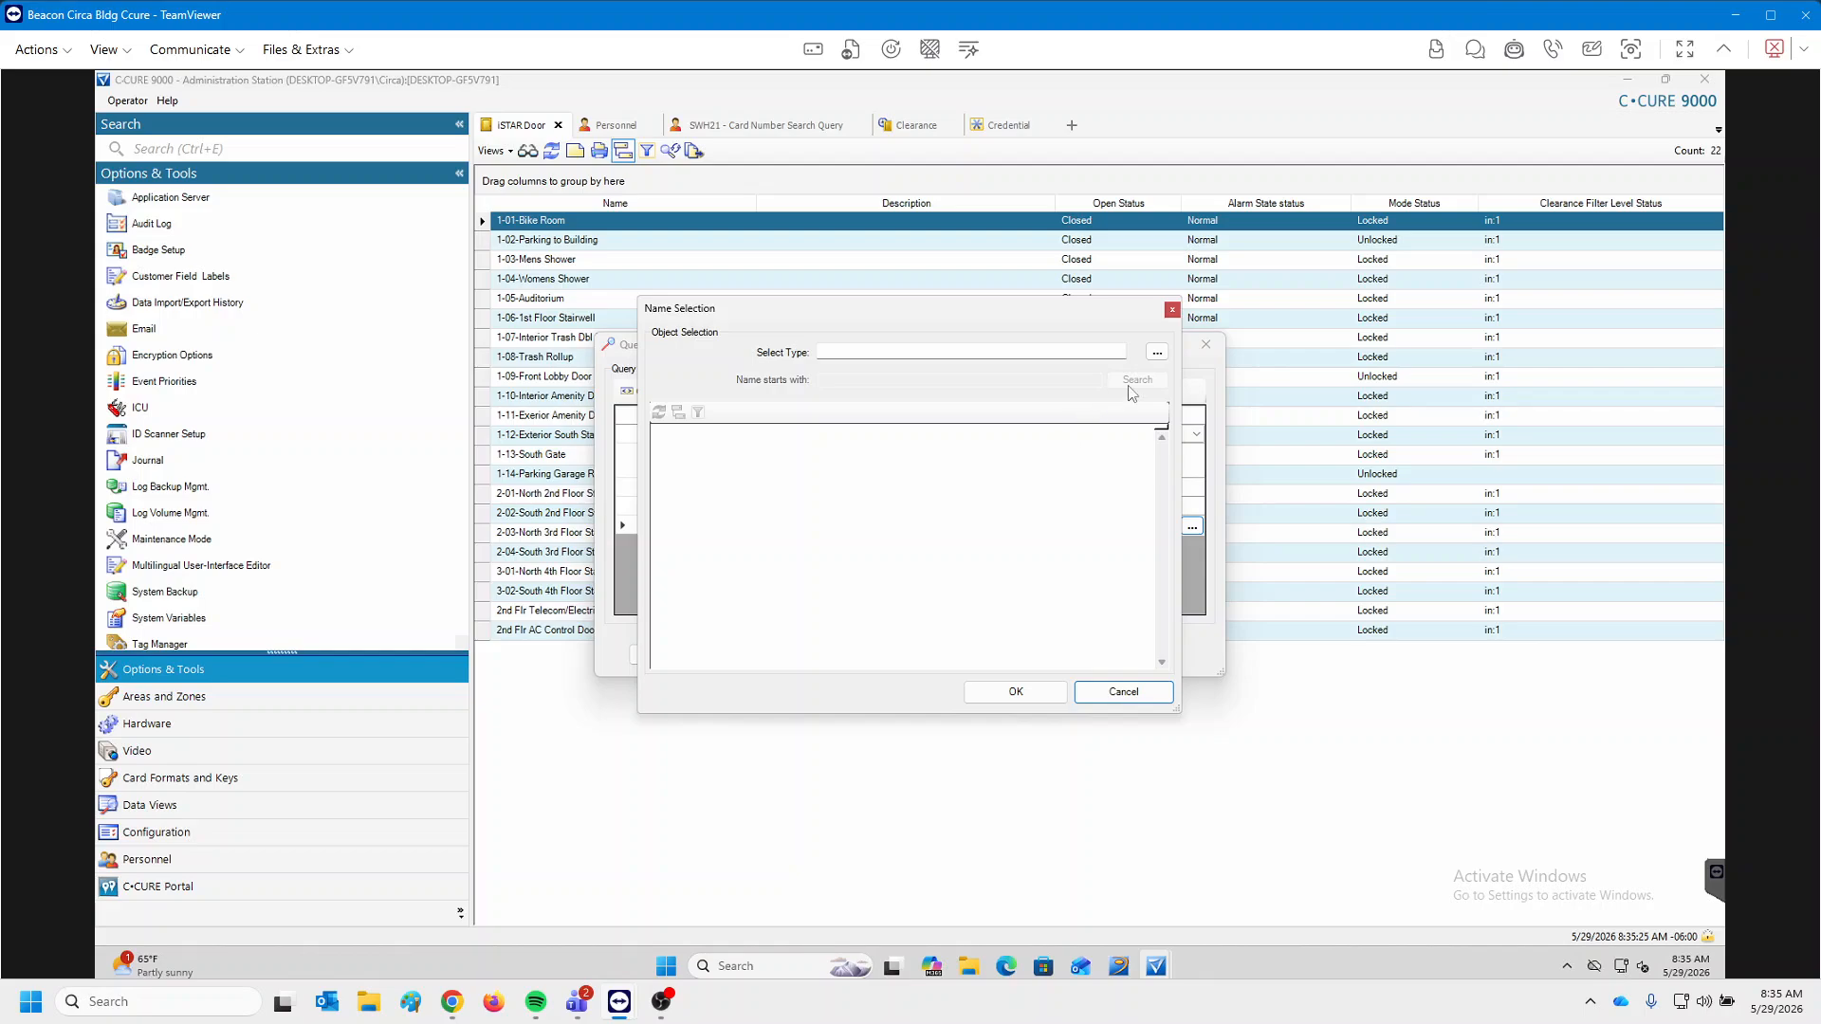
click(1156, 353)
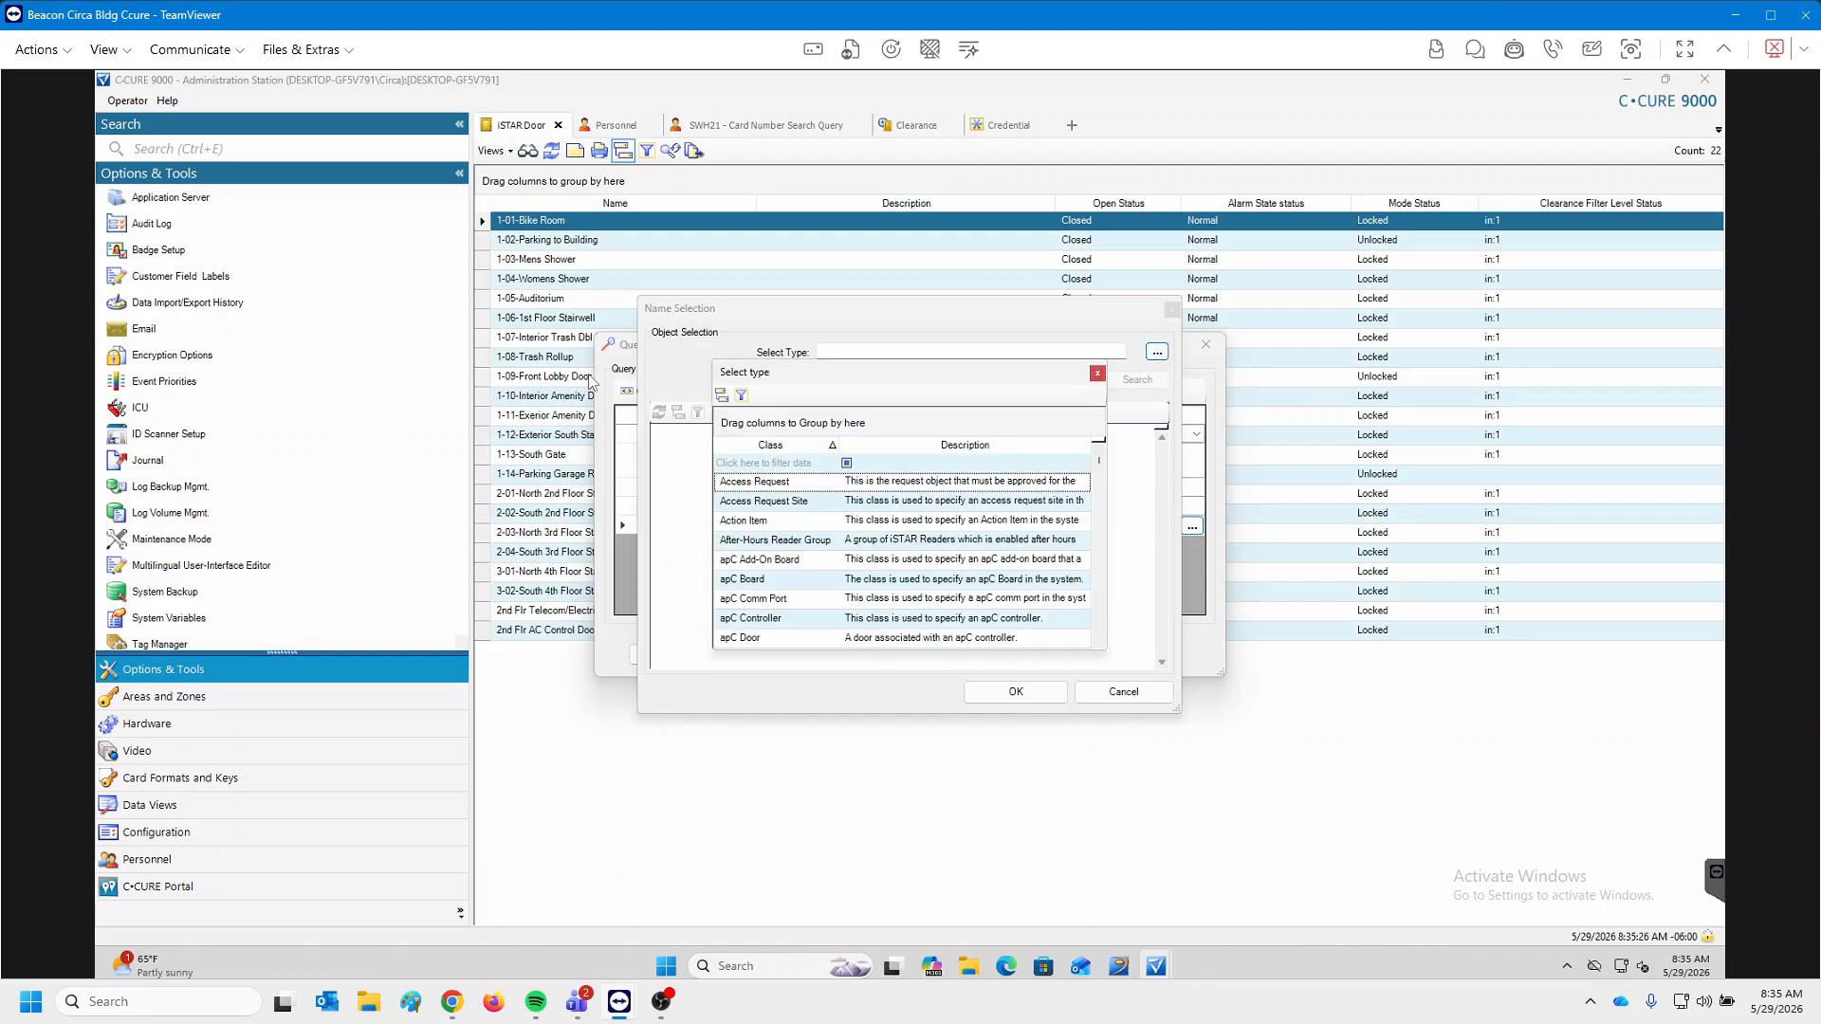
click(761, 463)
text(istar door)
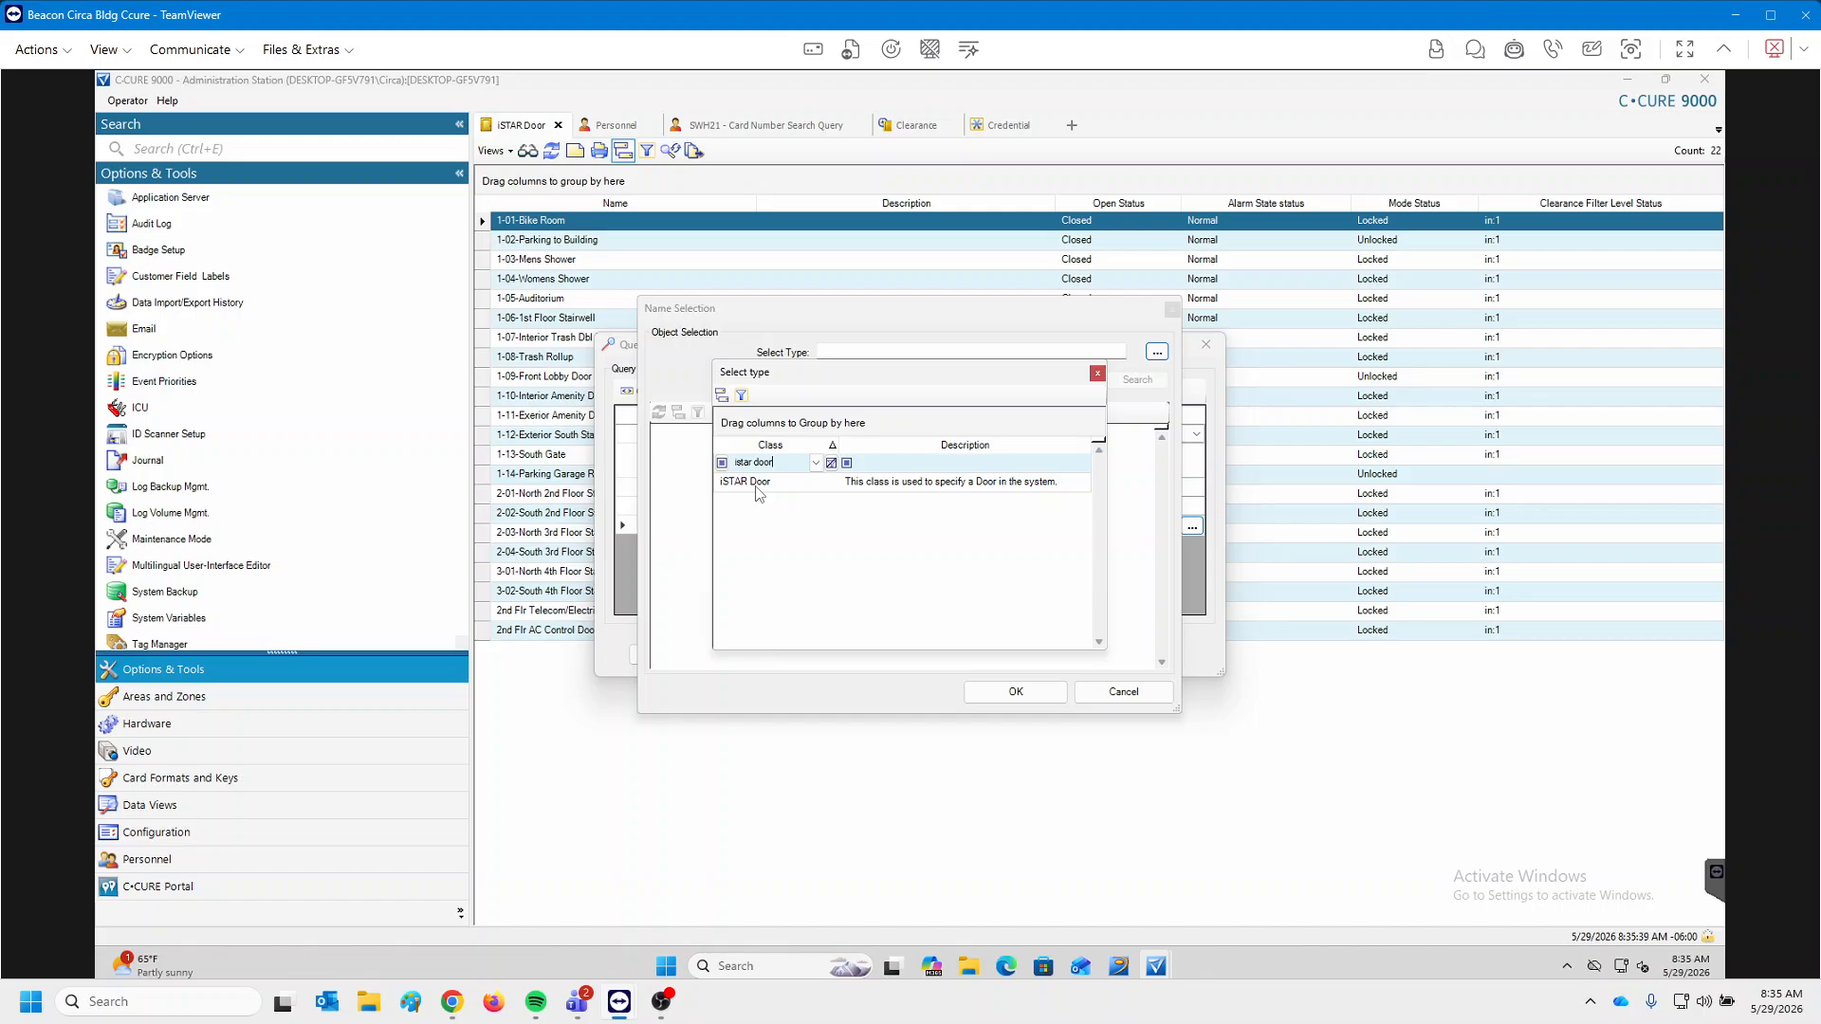
double_click(757, 484)
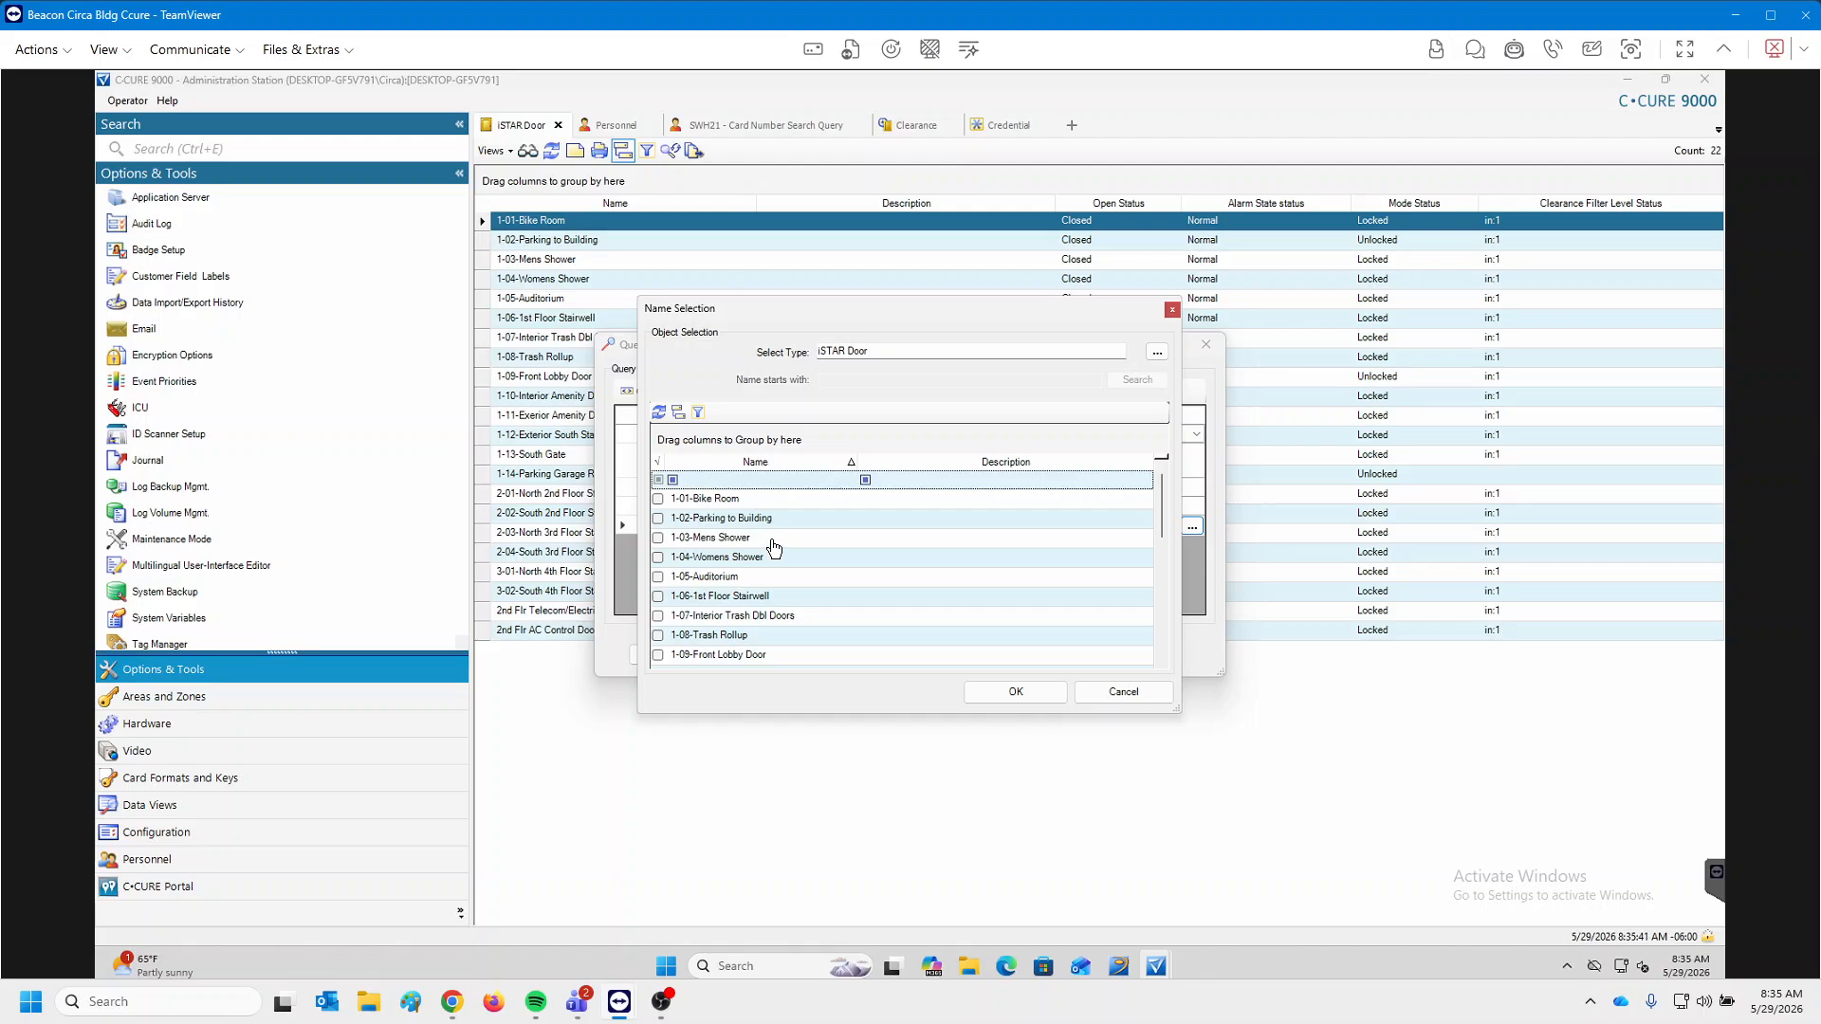
scroll(776, 550, down, 1)
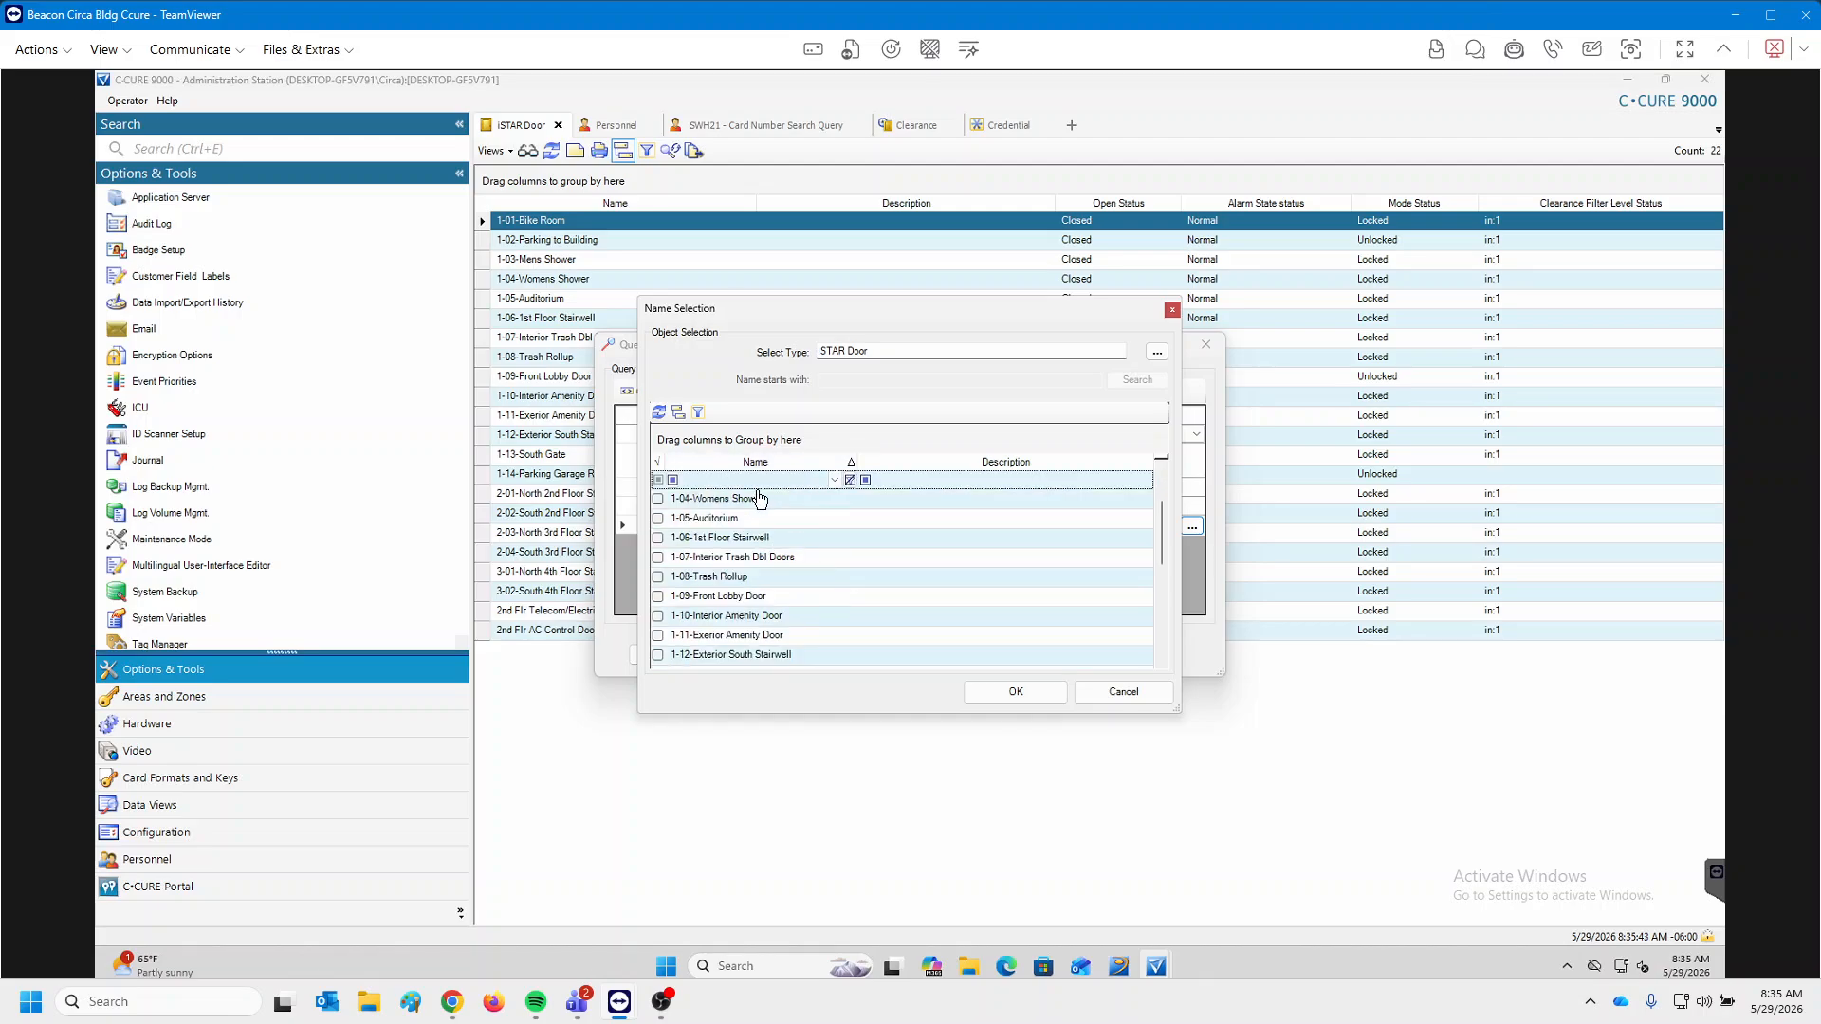
scroll(773, 503, up, 1)
click(1134, 694)
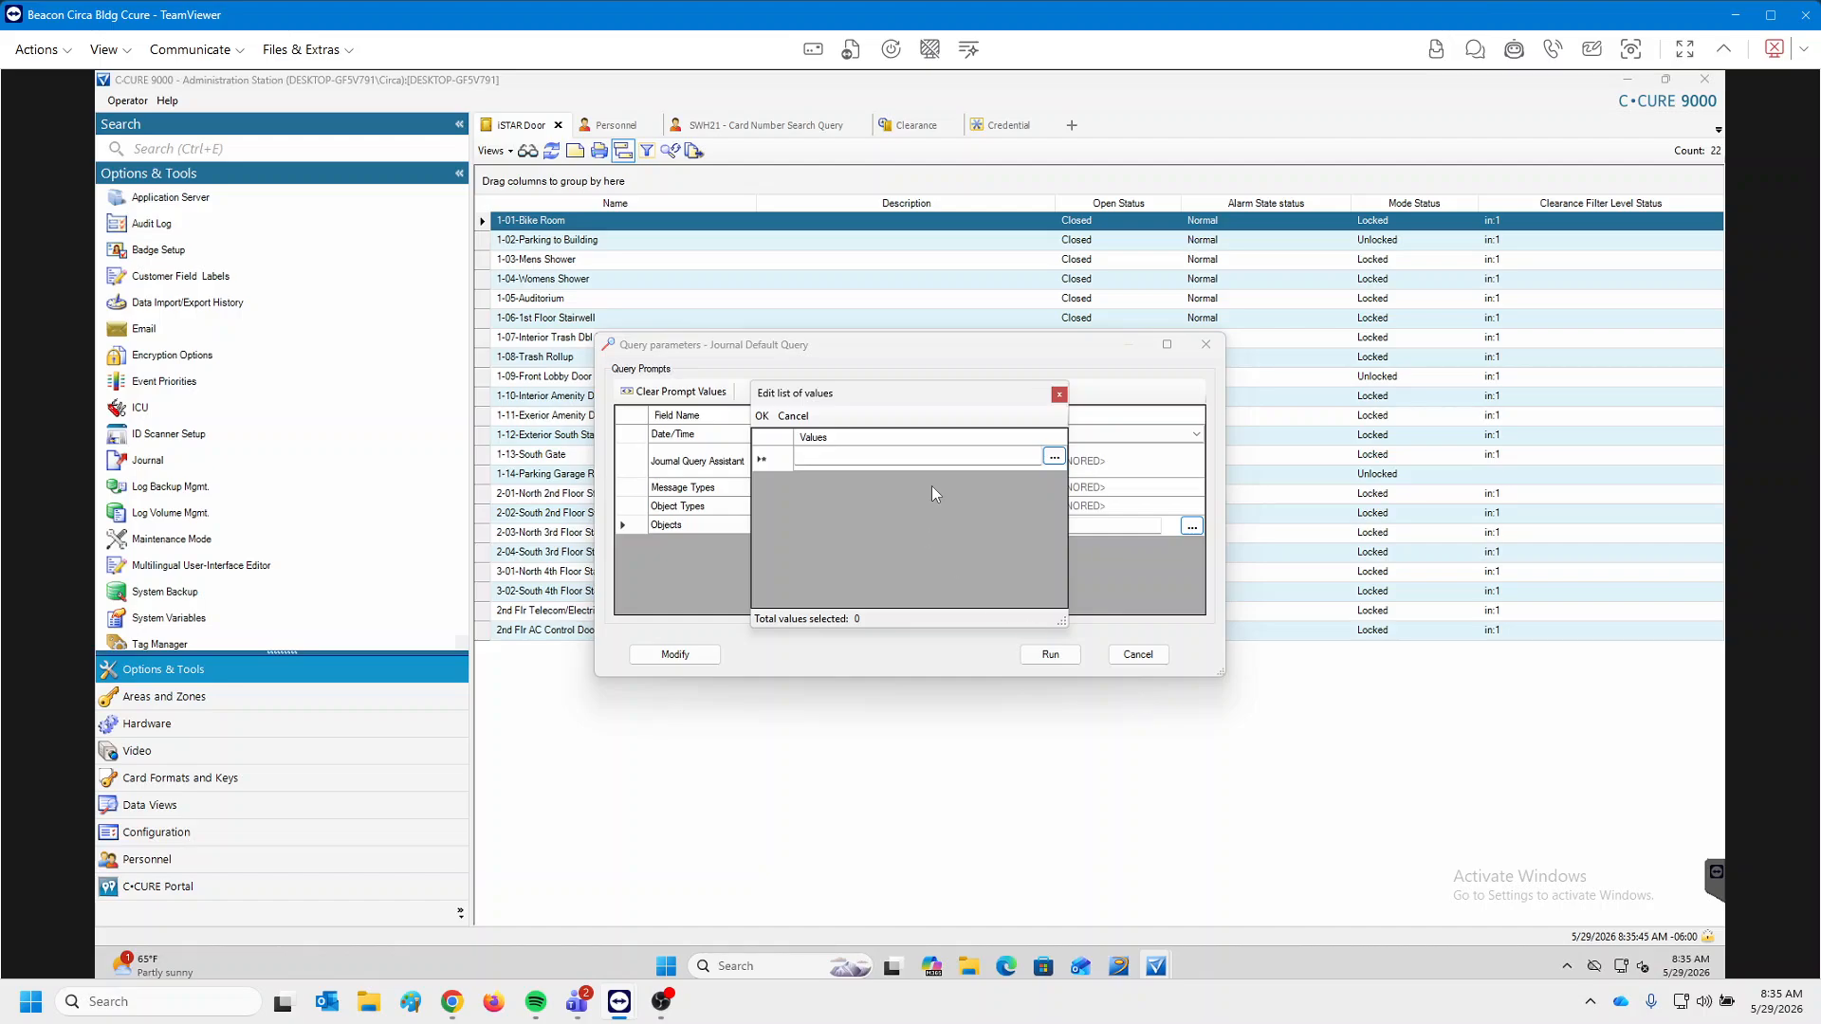
click(1054, 457)
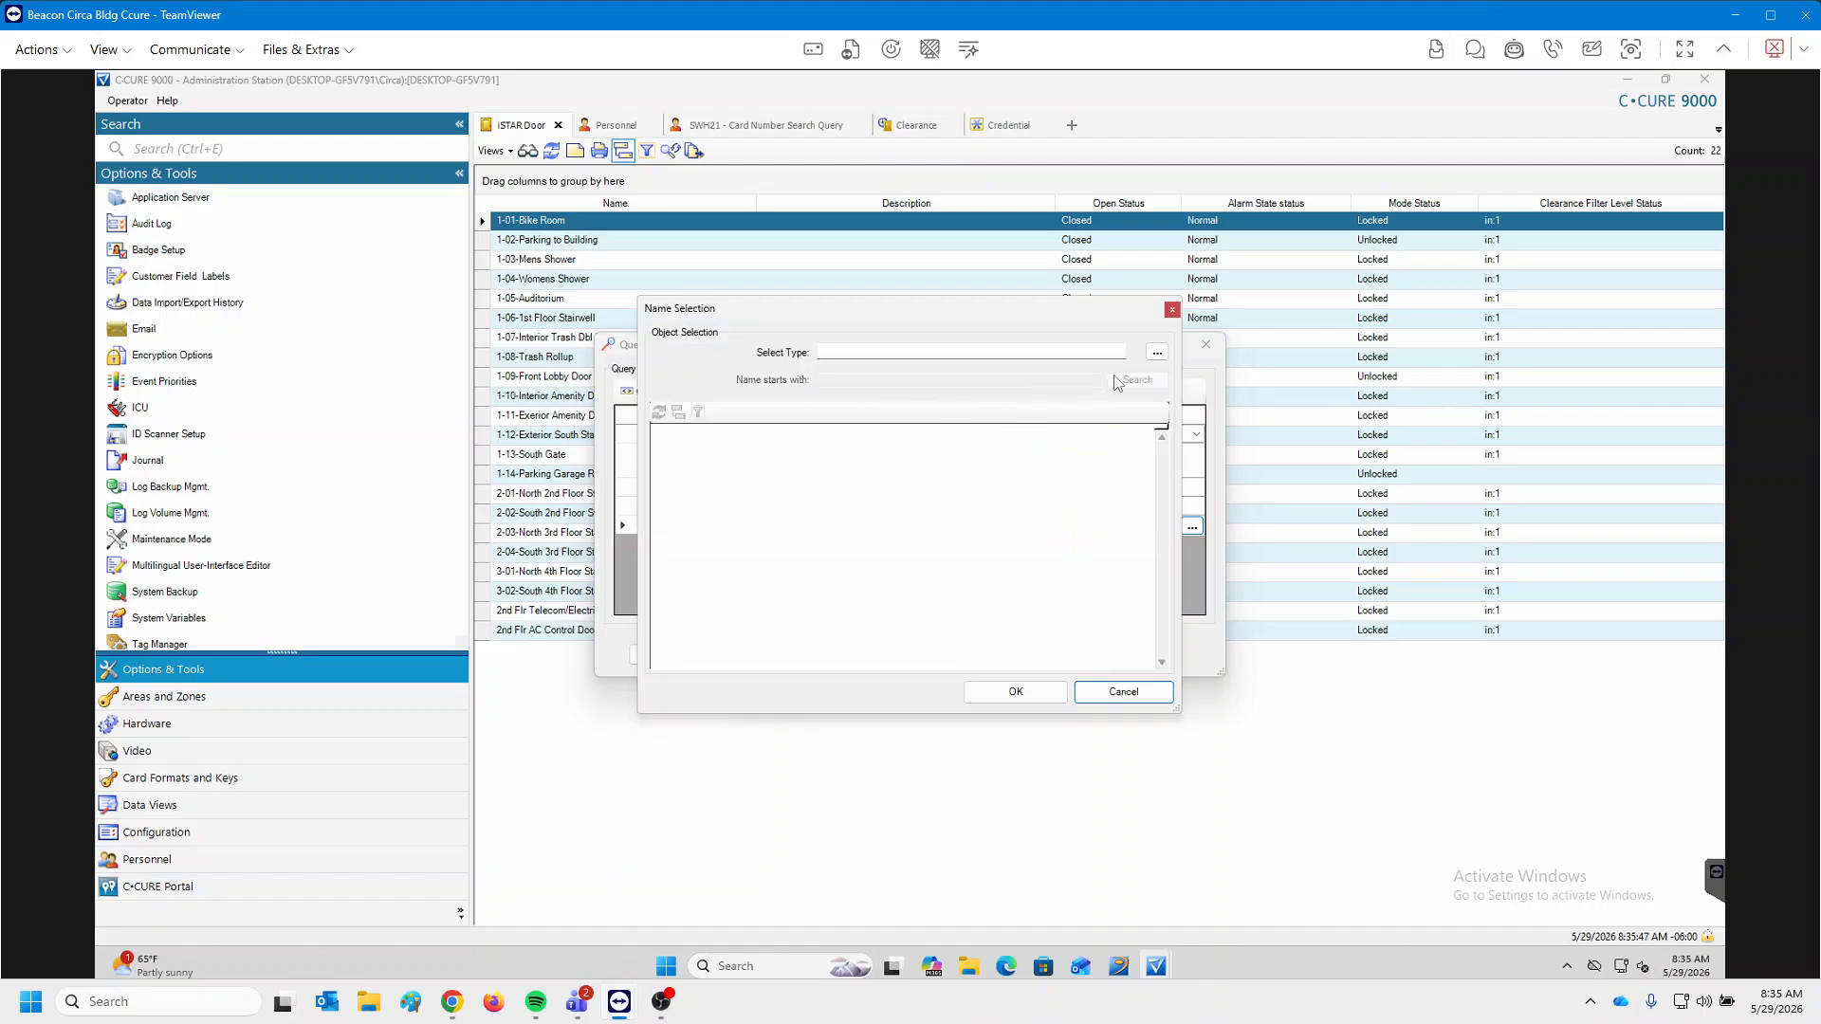
click(1158, 352)
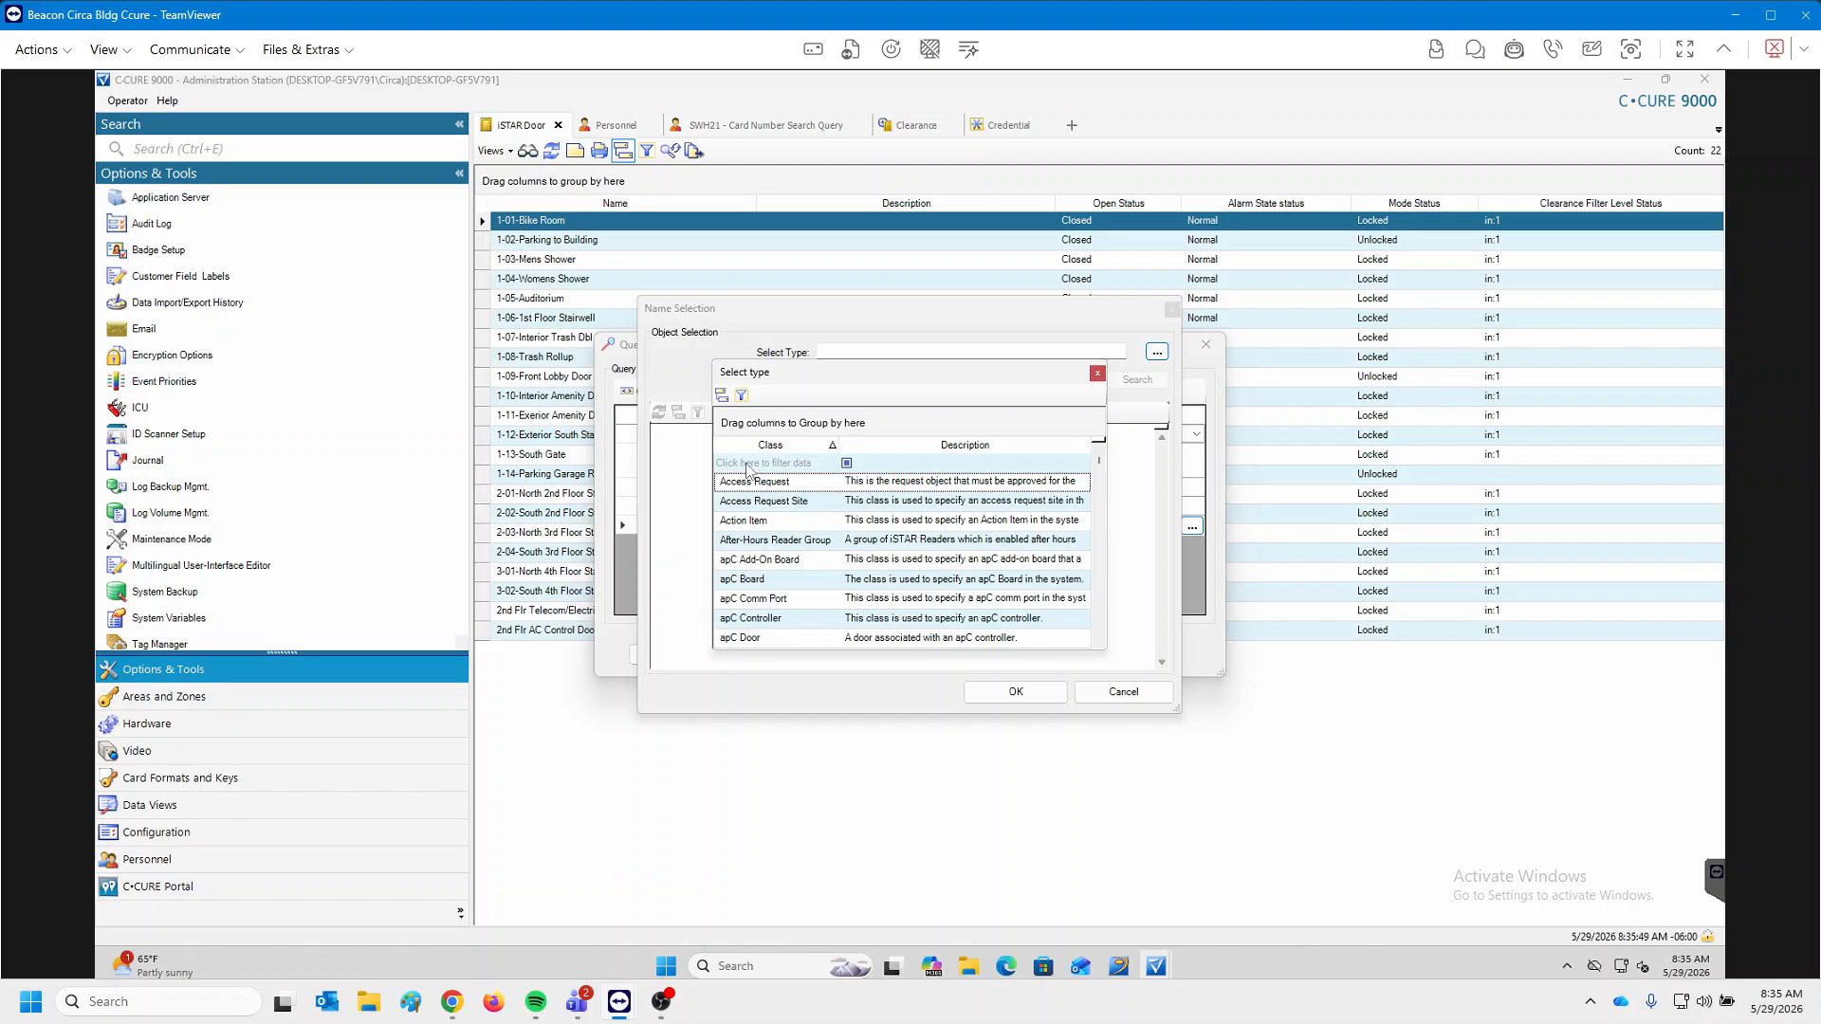
click(749, 464)
text(door)
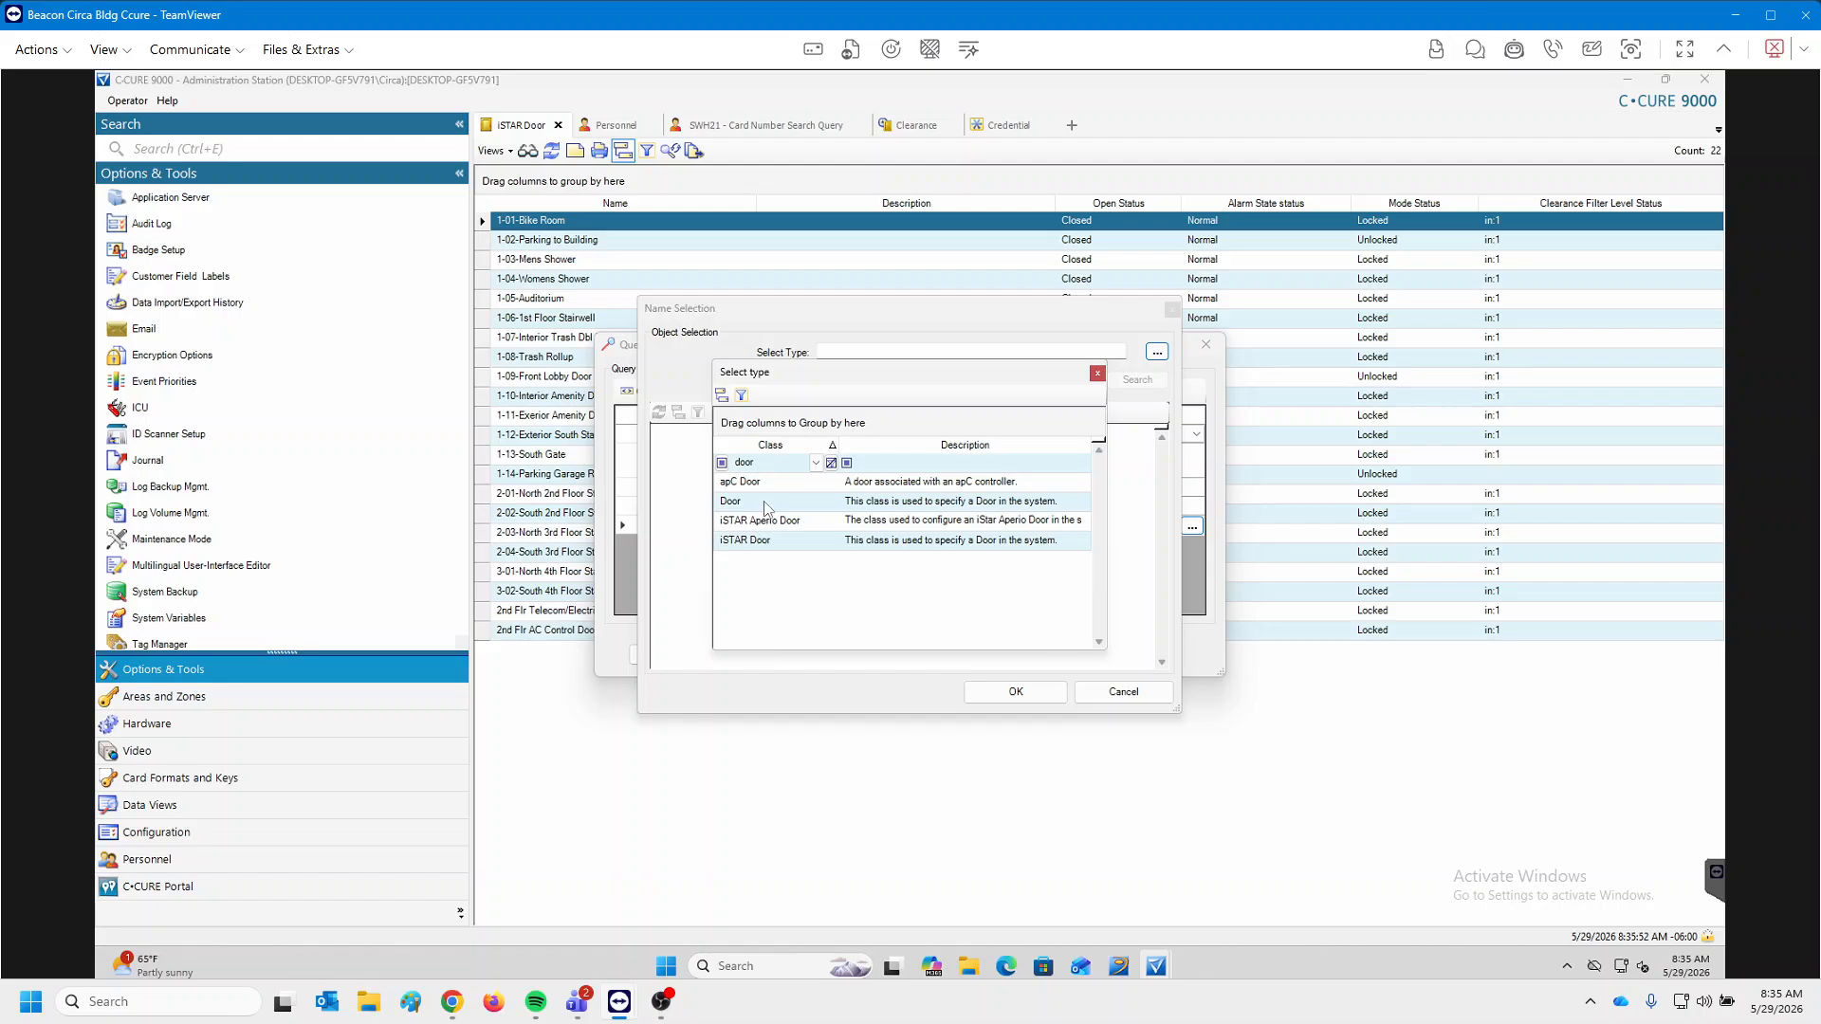
double_click(760, 506)
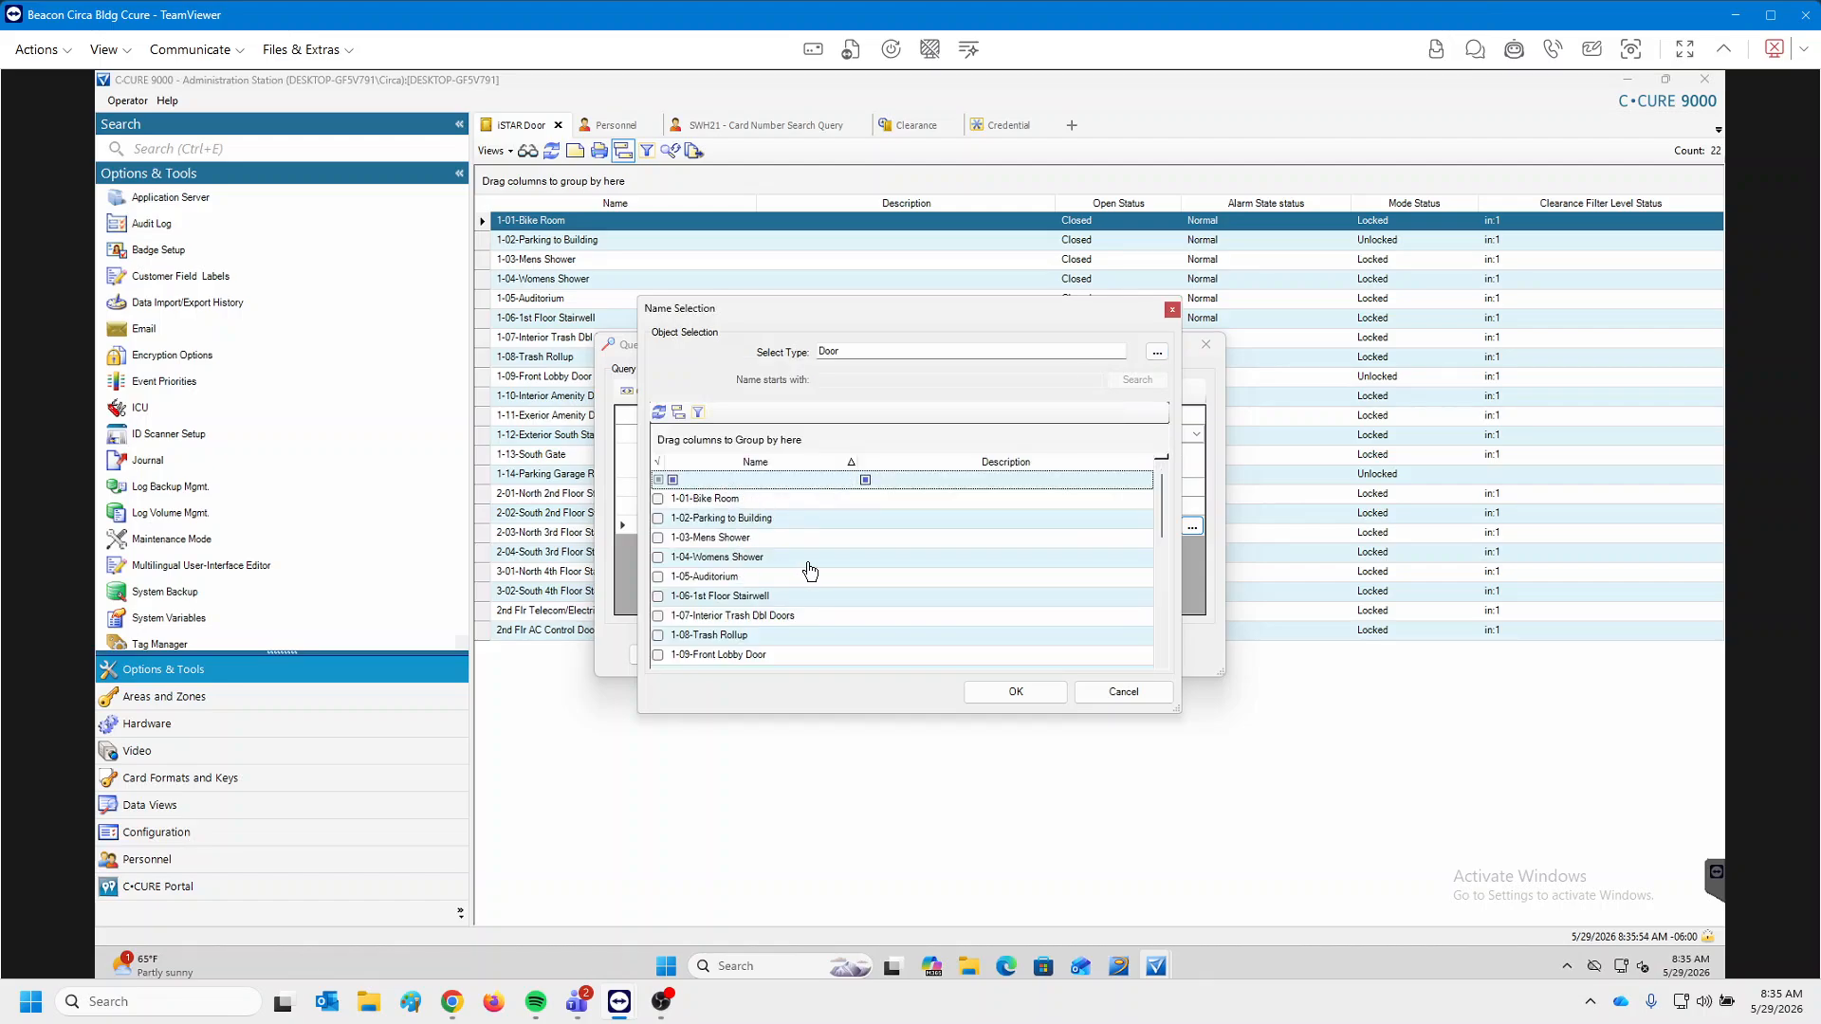
scroll(821, 543, down, 5)
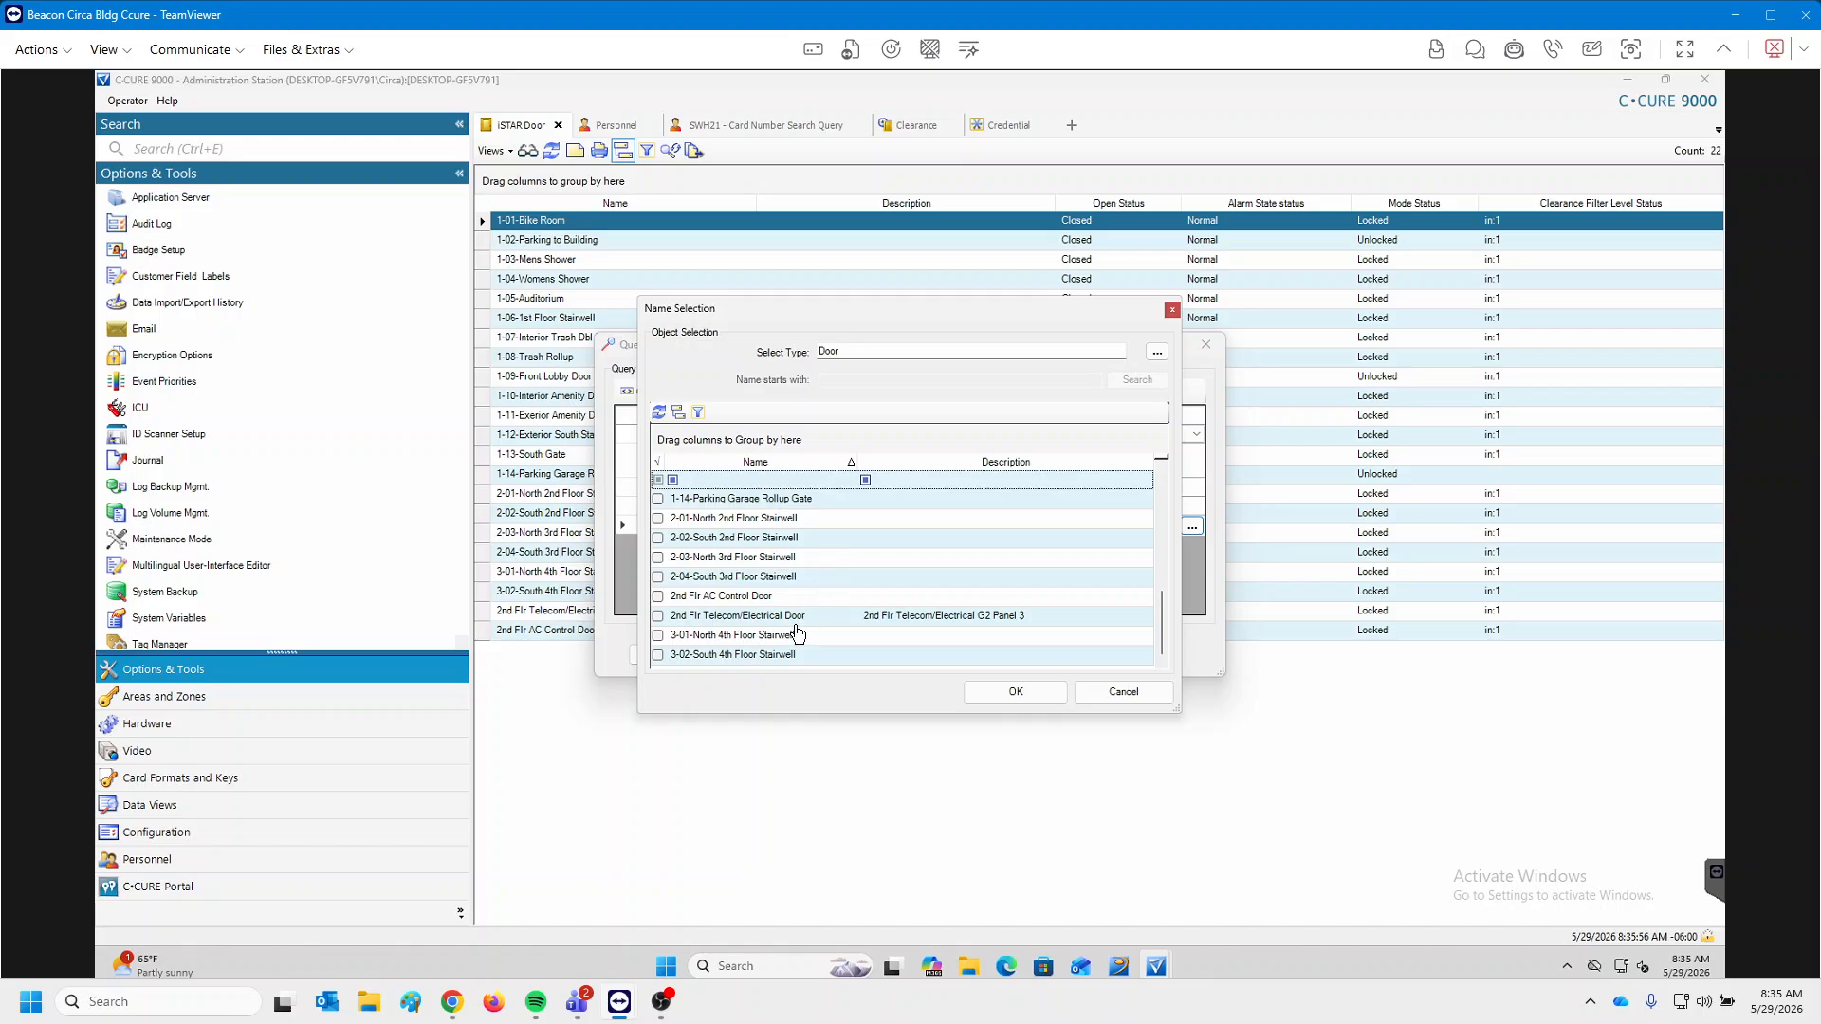
scroll(797, 633, up, 5)
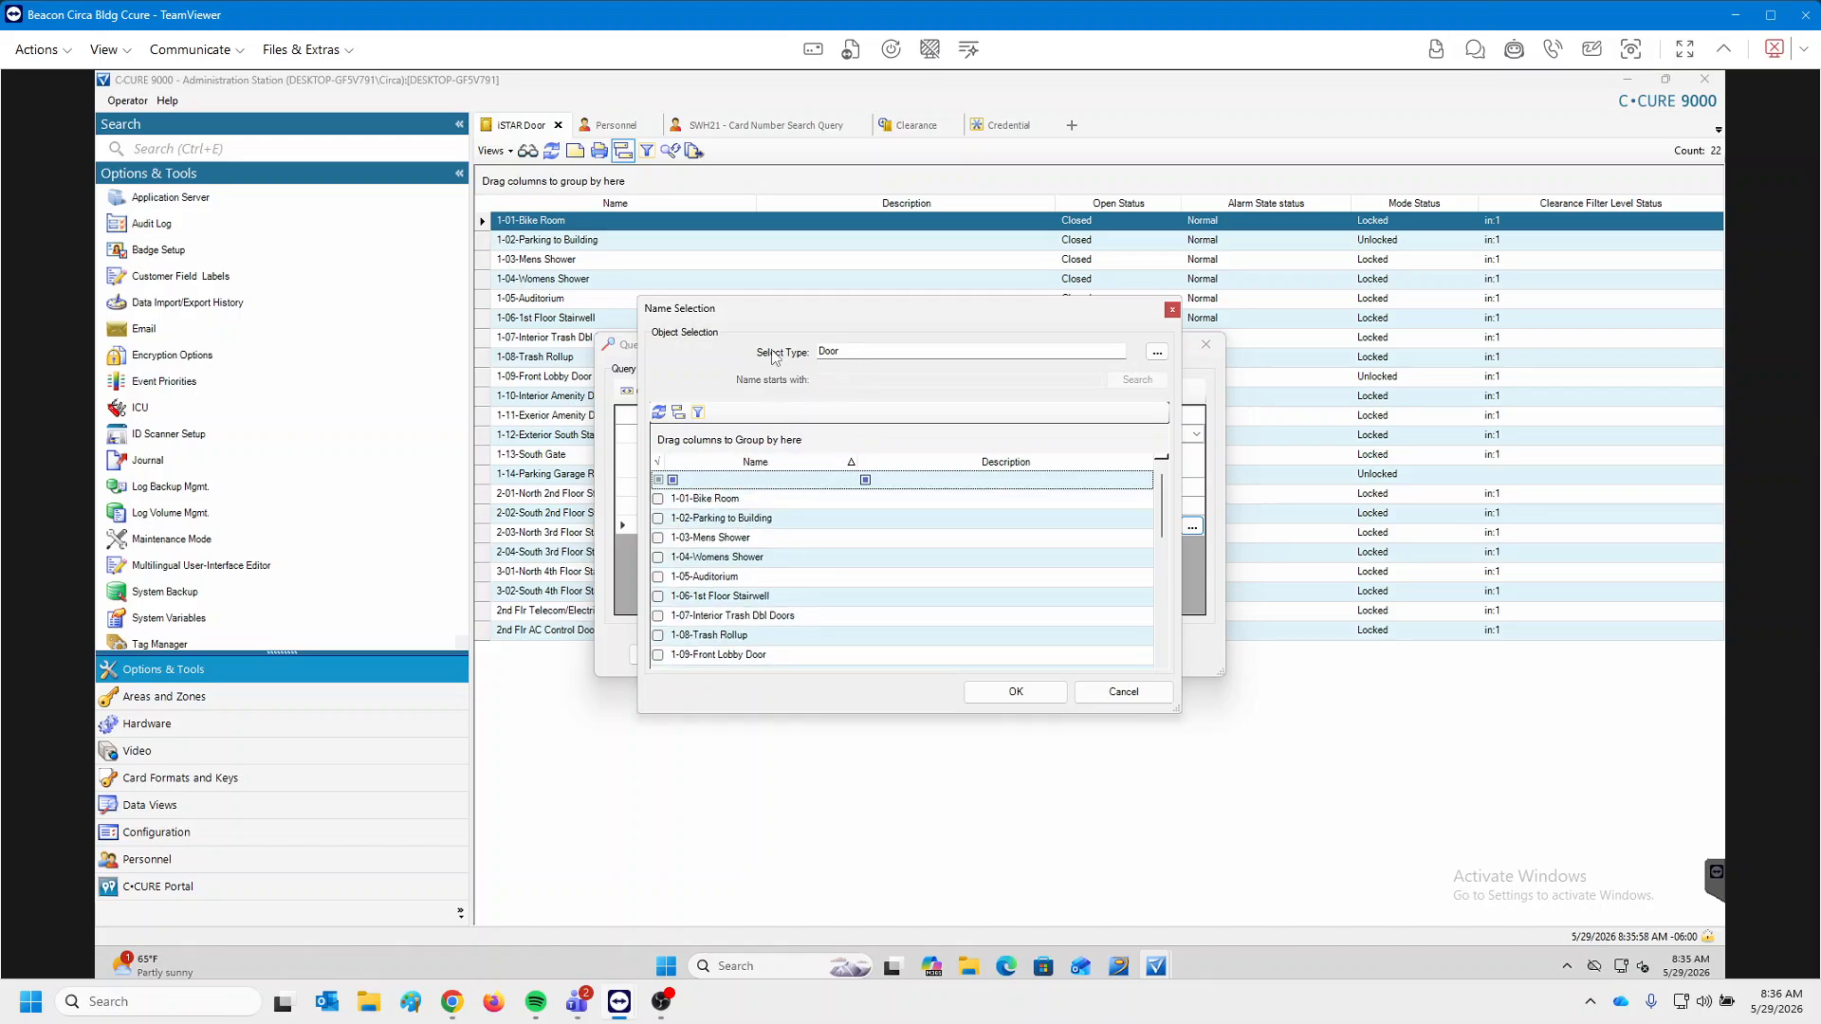
click(661, 578)
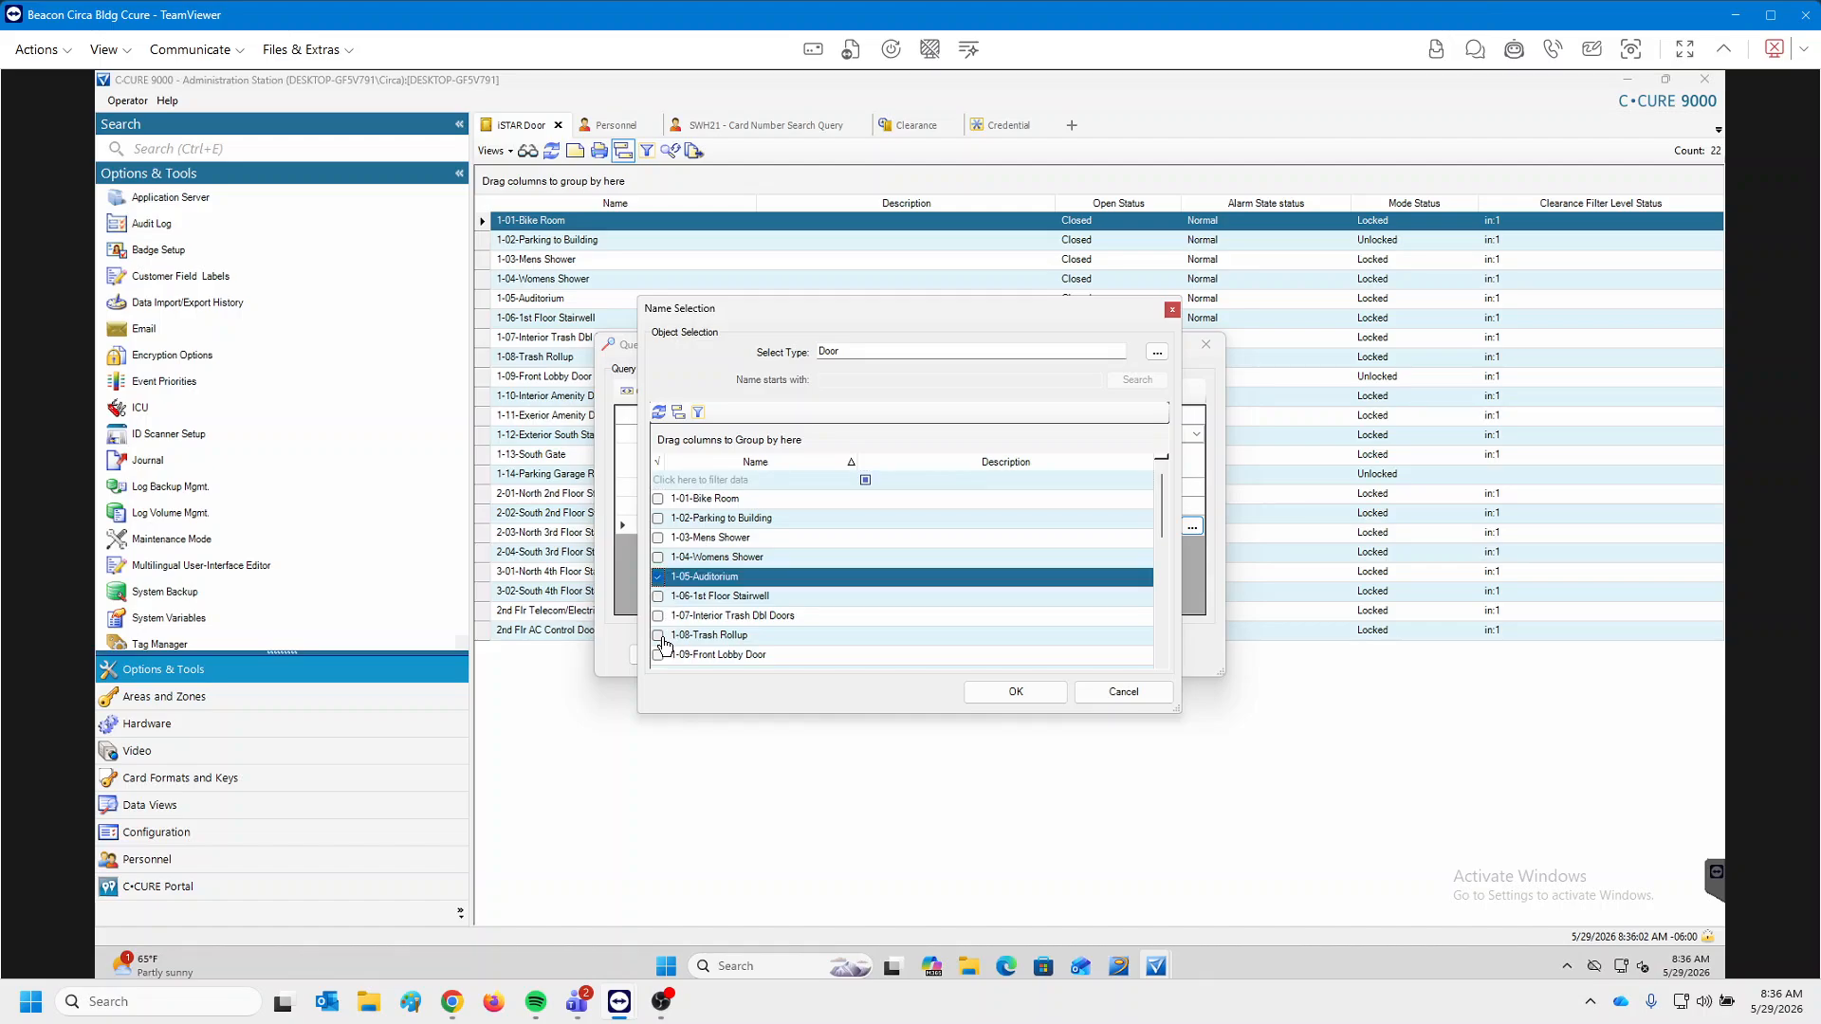
click(1123, 692)
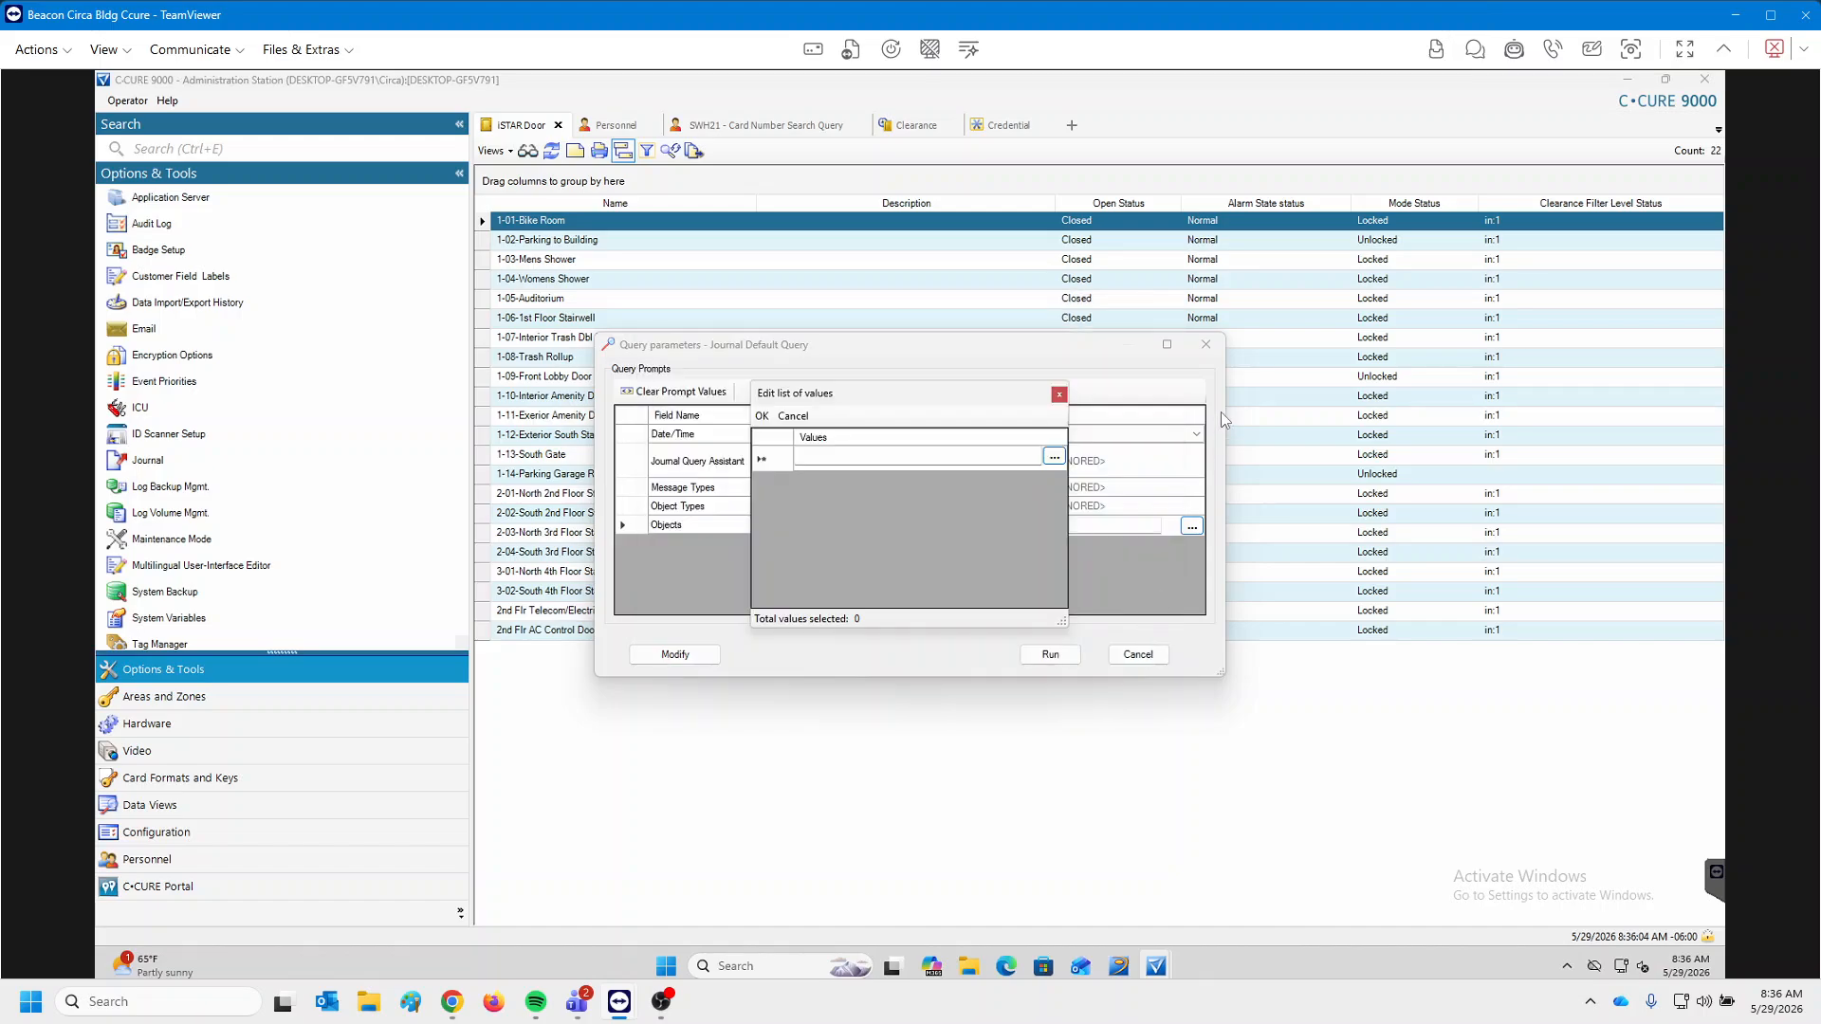
click(1059, 396)
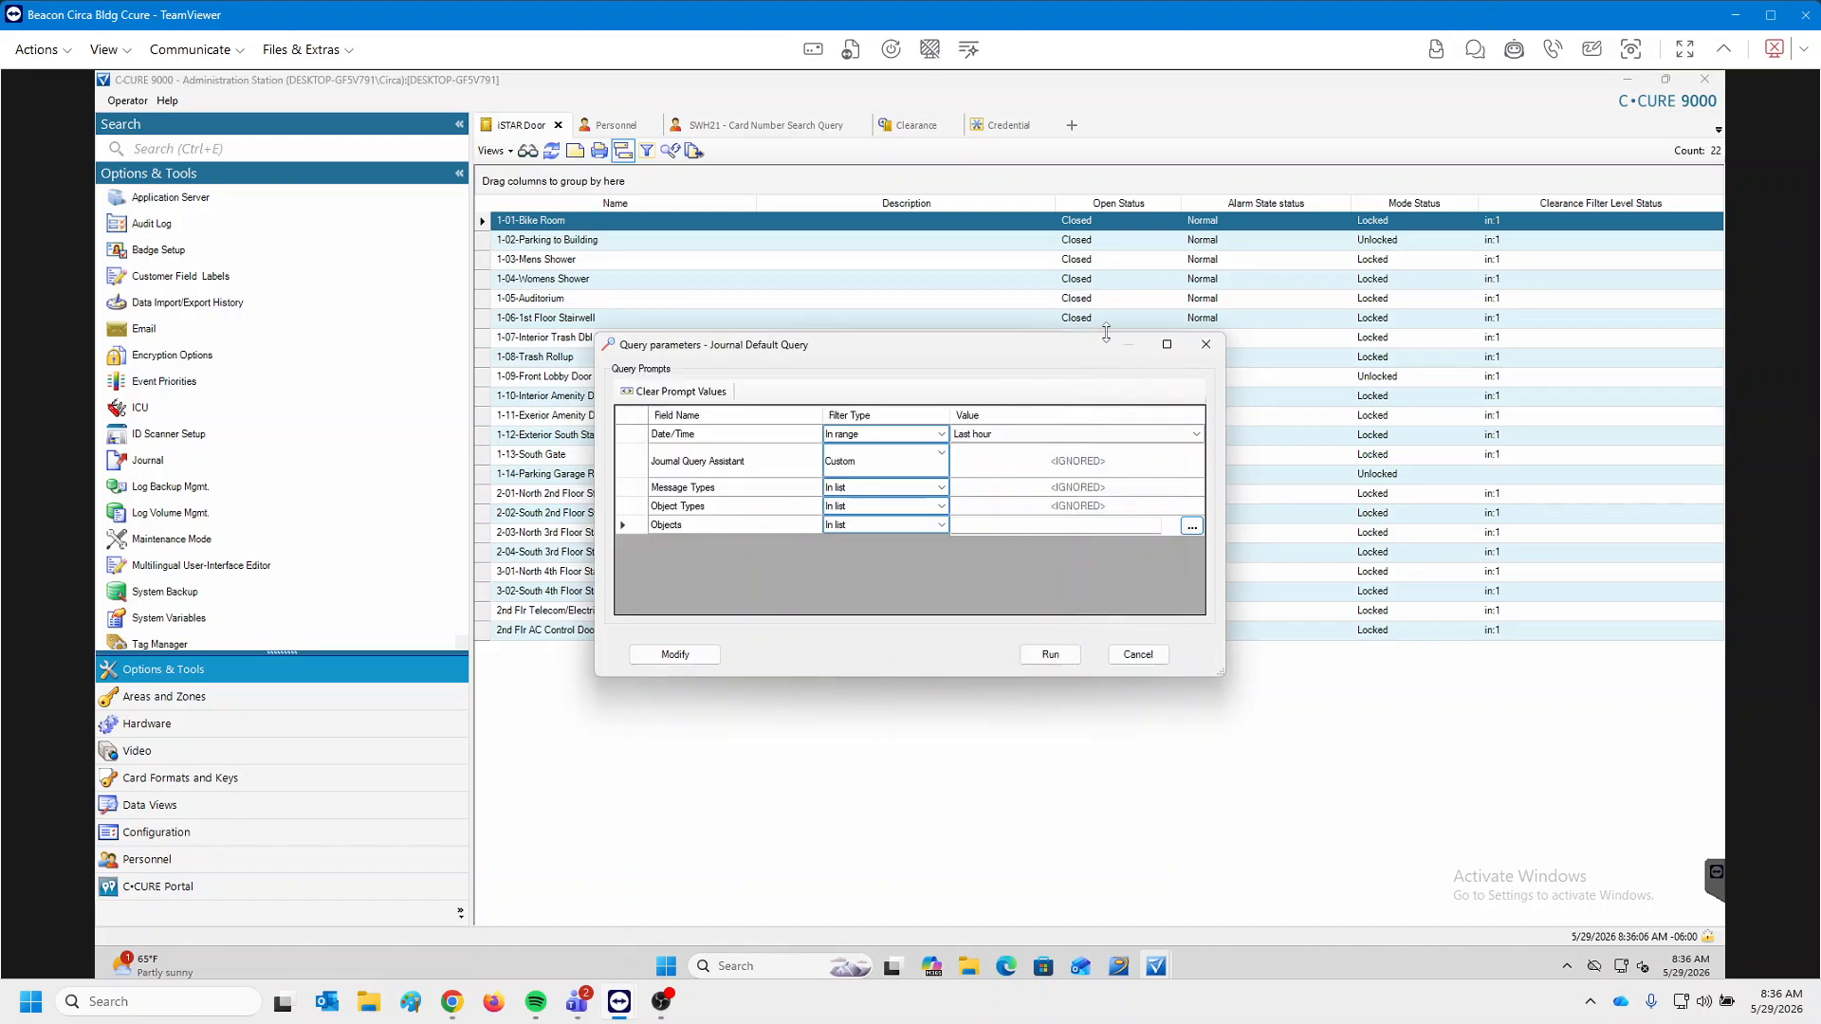
Set the Objects filter to the iSTAR Doors 1-03-Mens Shower and 1-04-Womens Shower.
click(1205, 346)
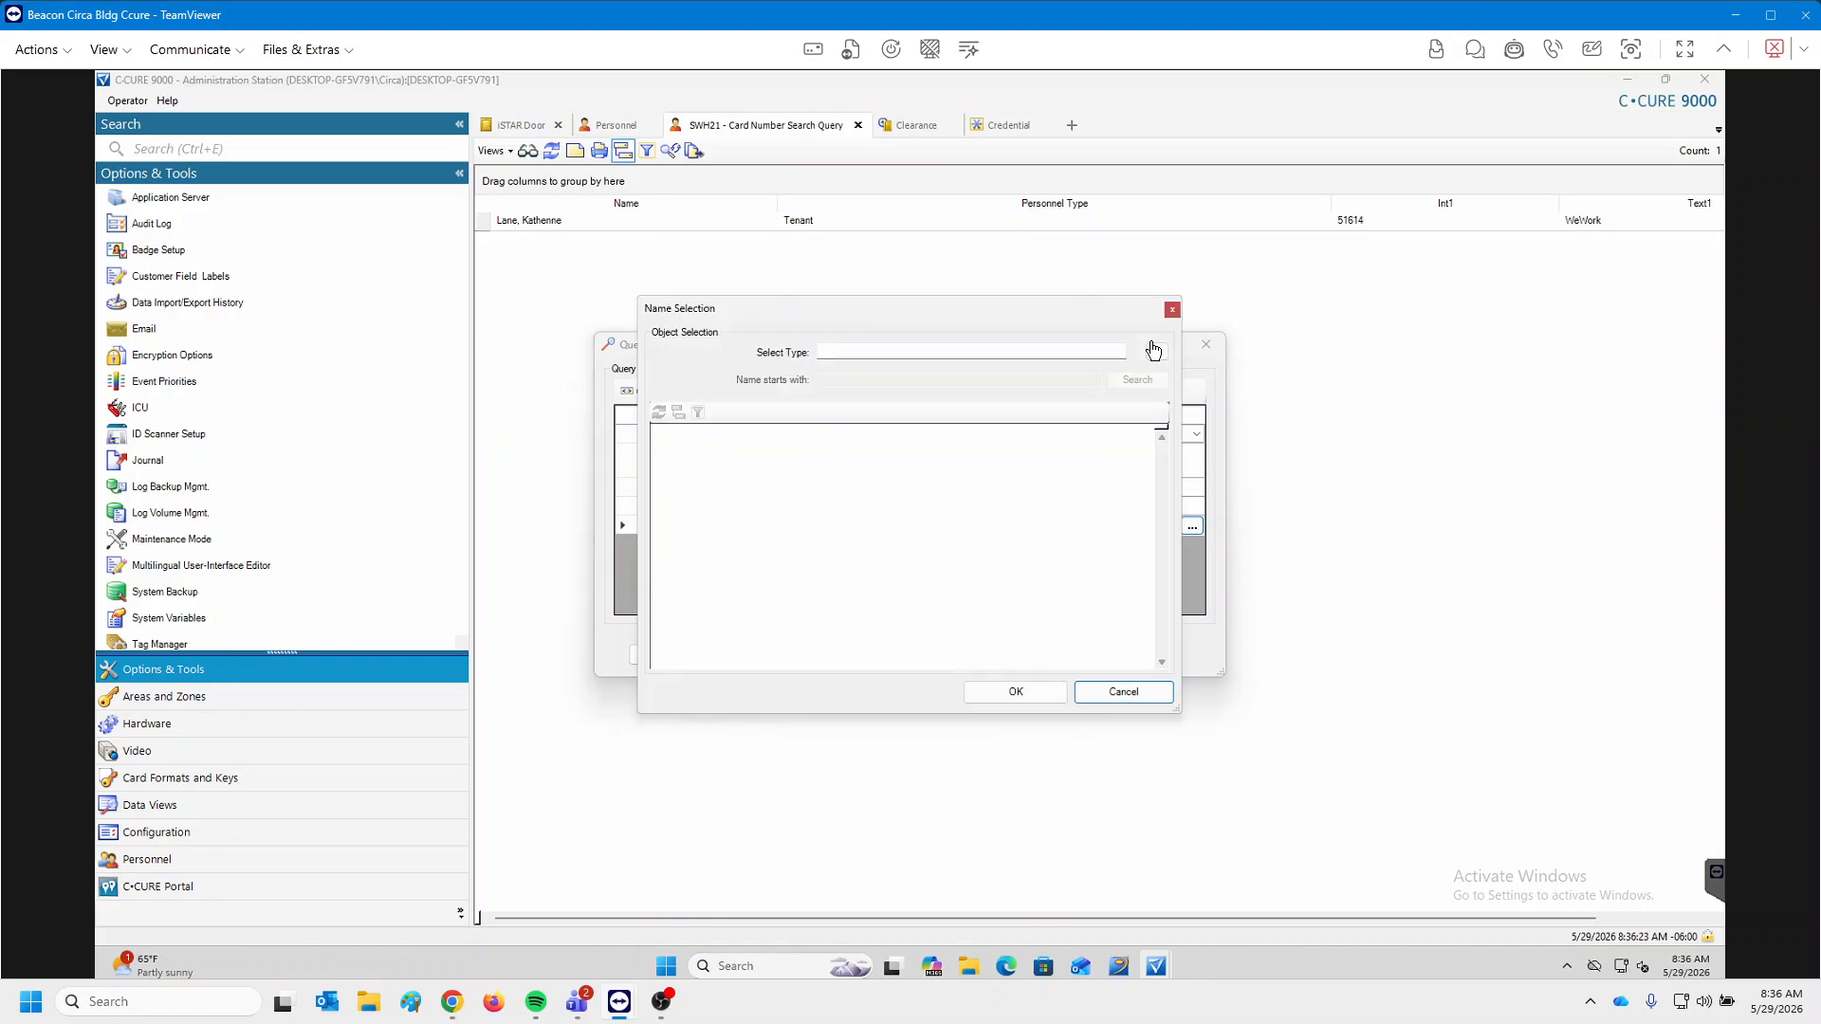
click(1156, 351)
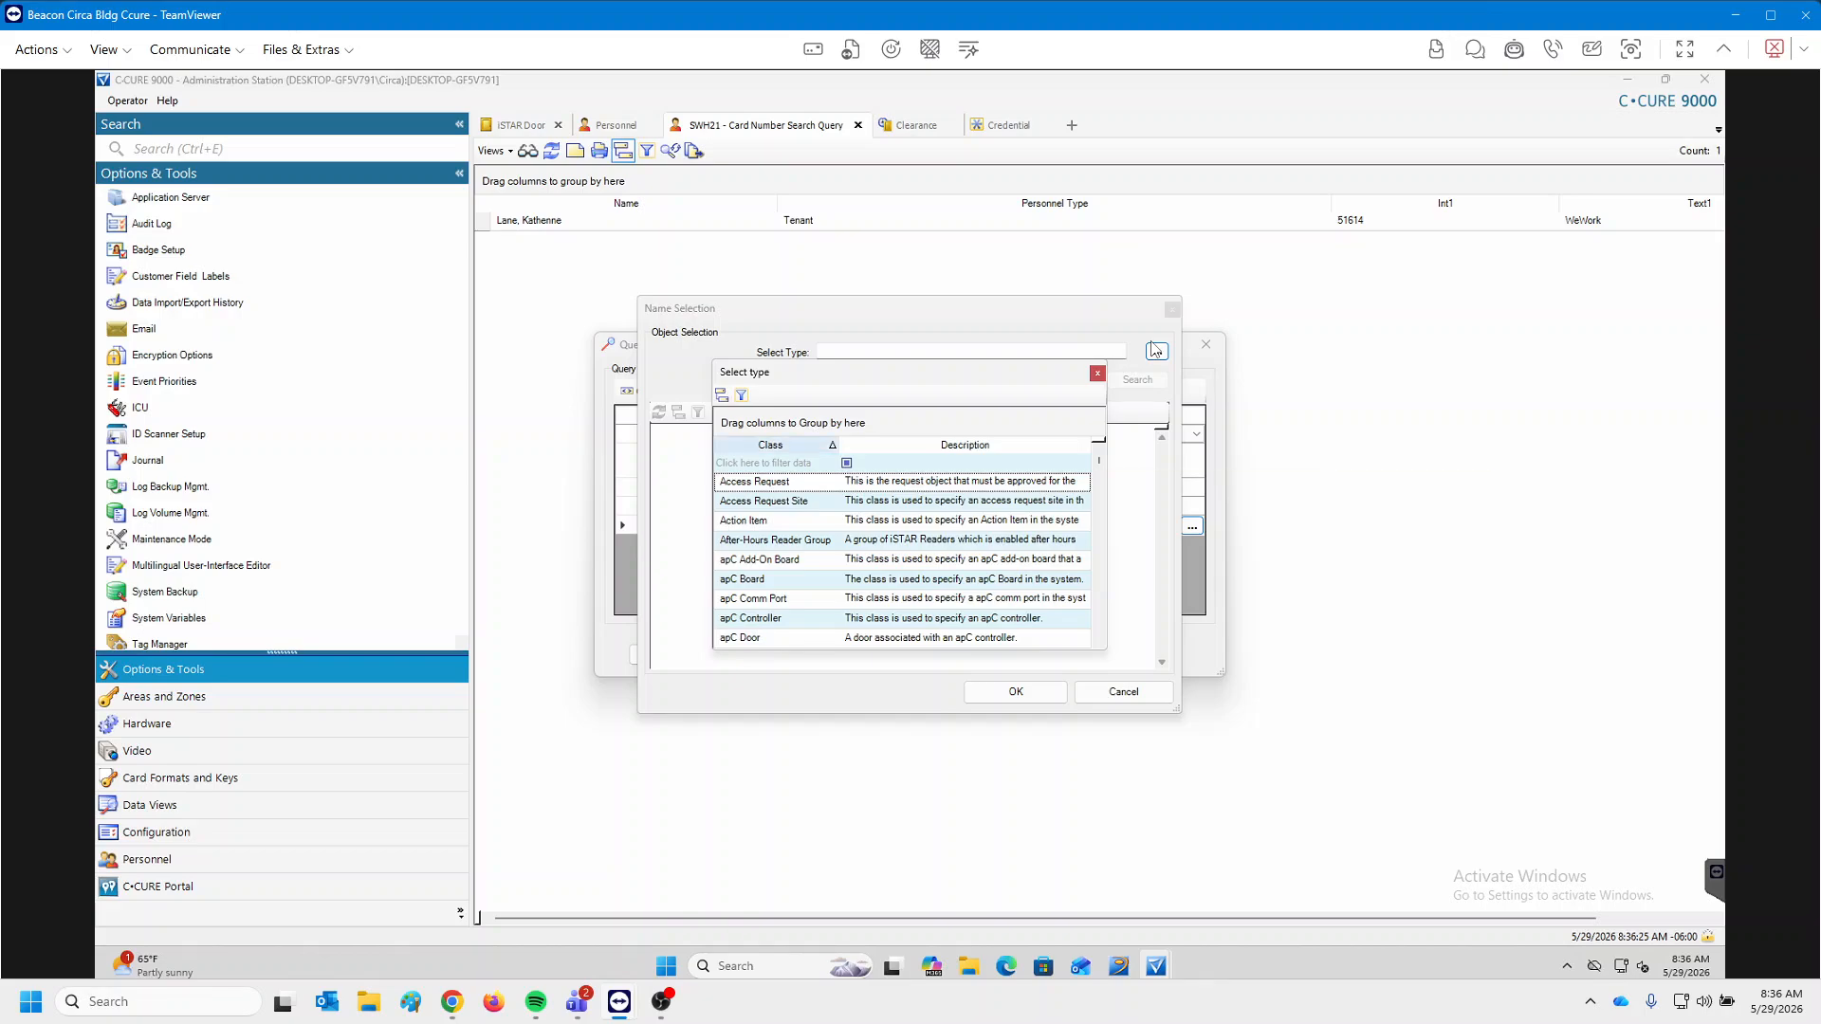
click(763, 463)
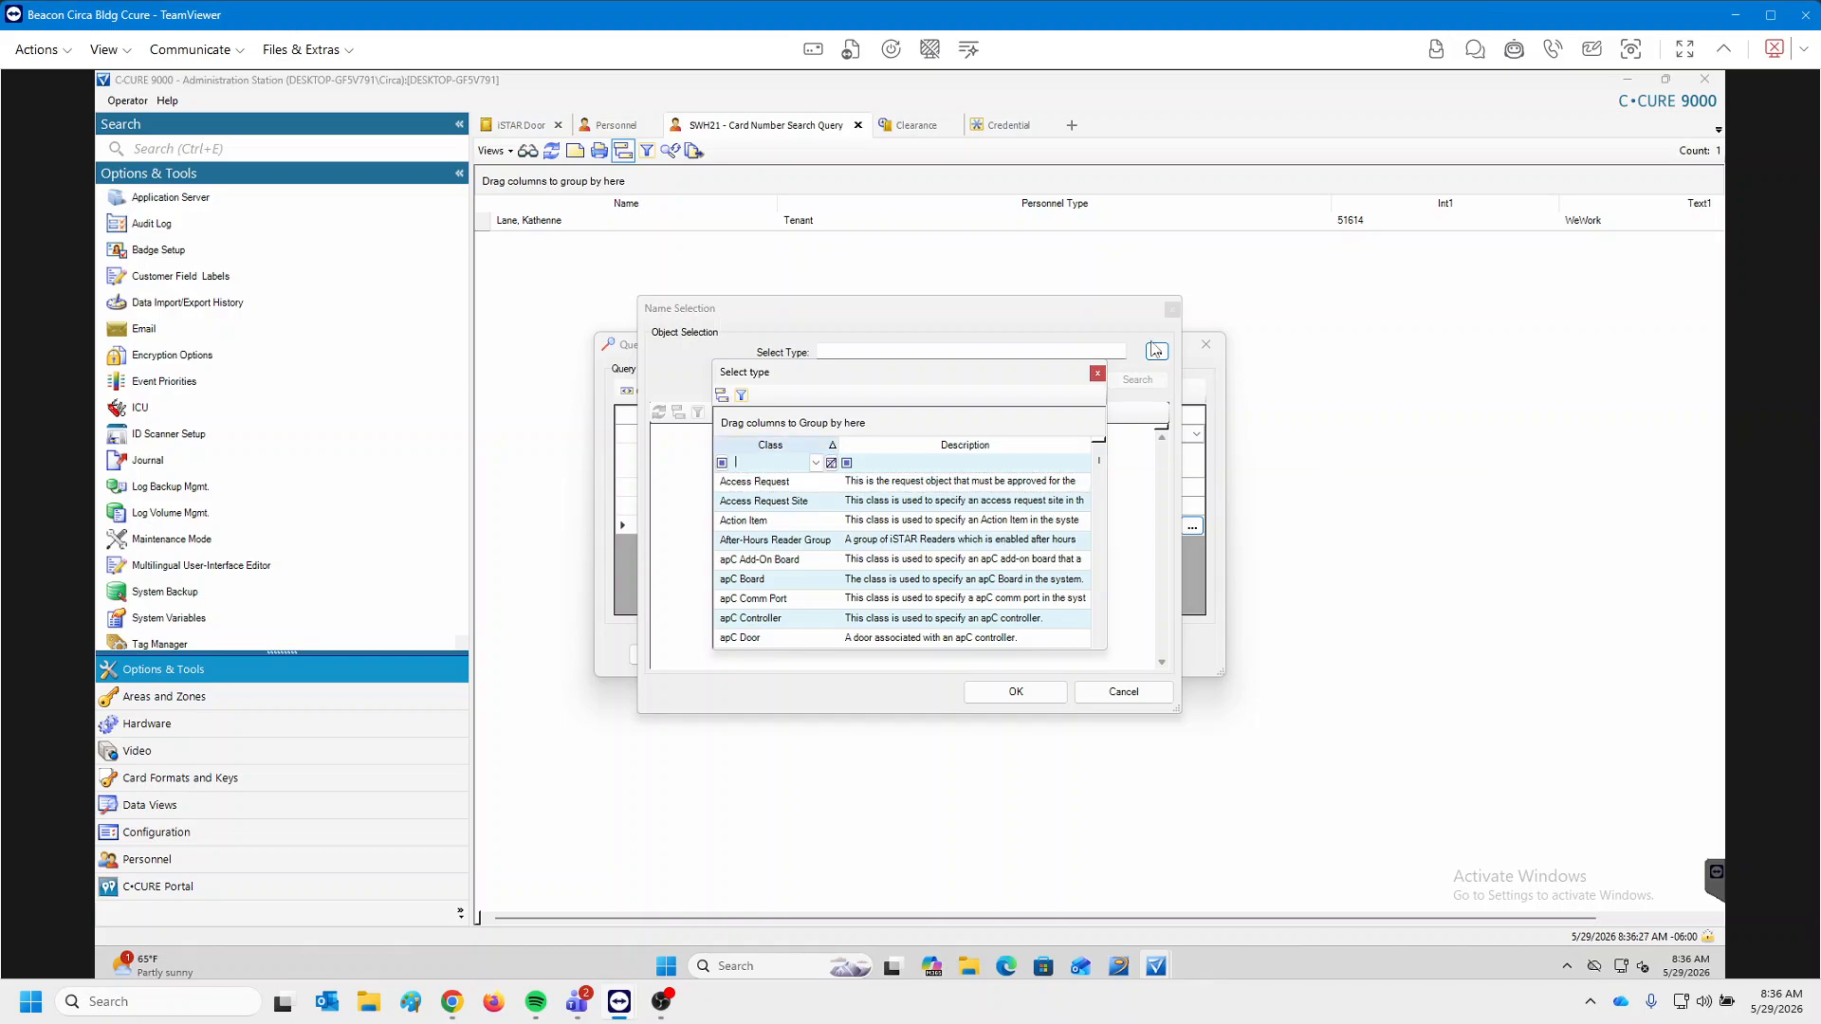
text(iStar)
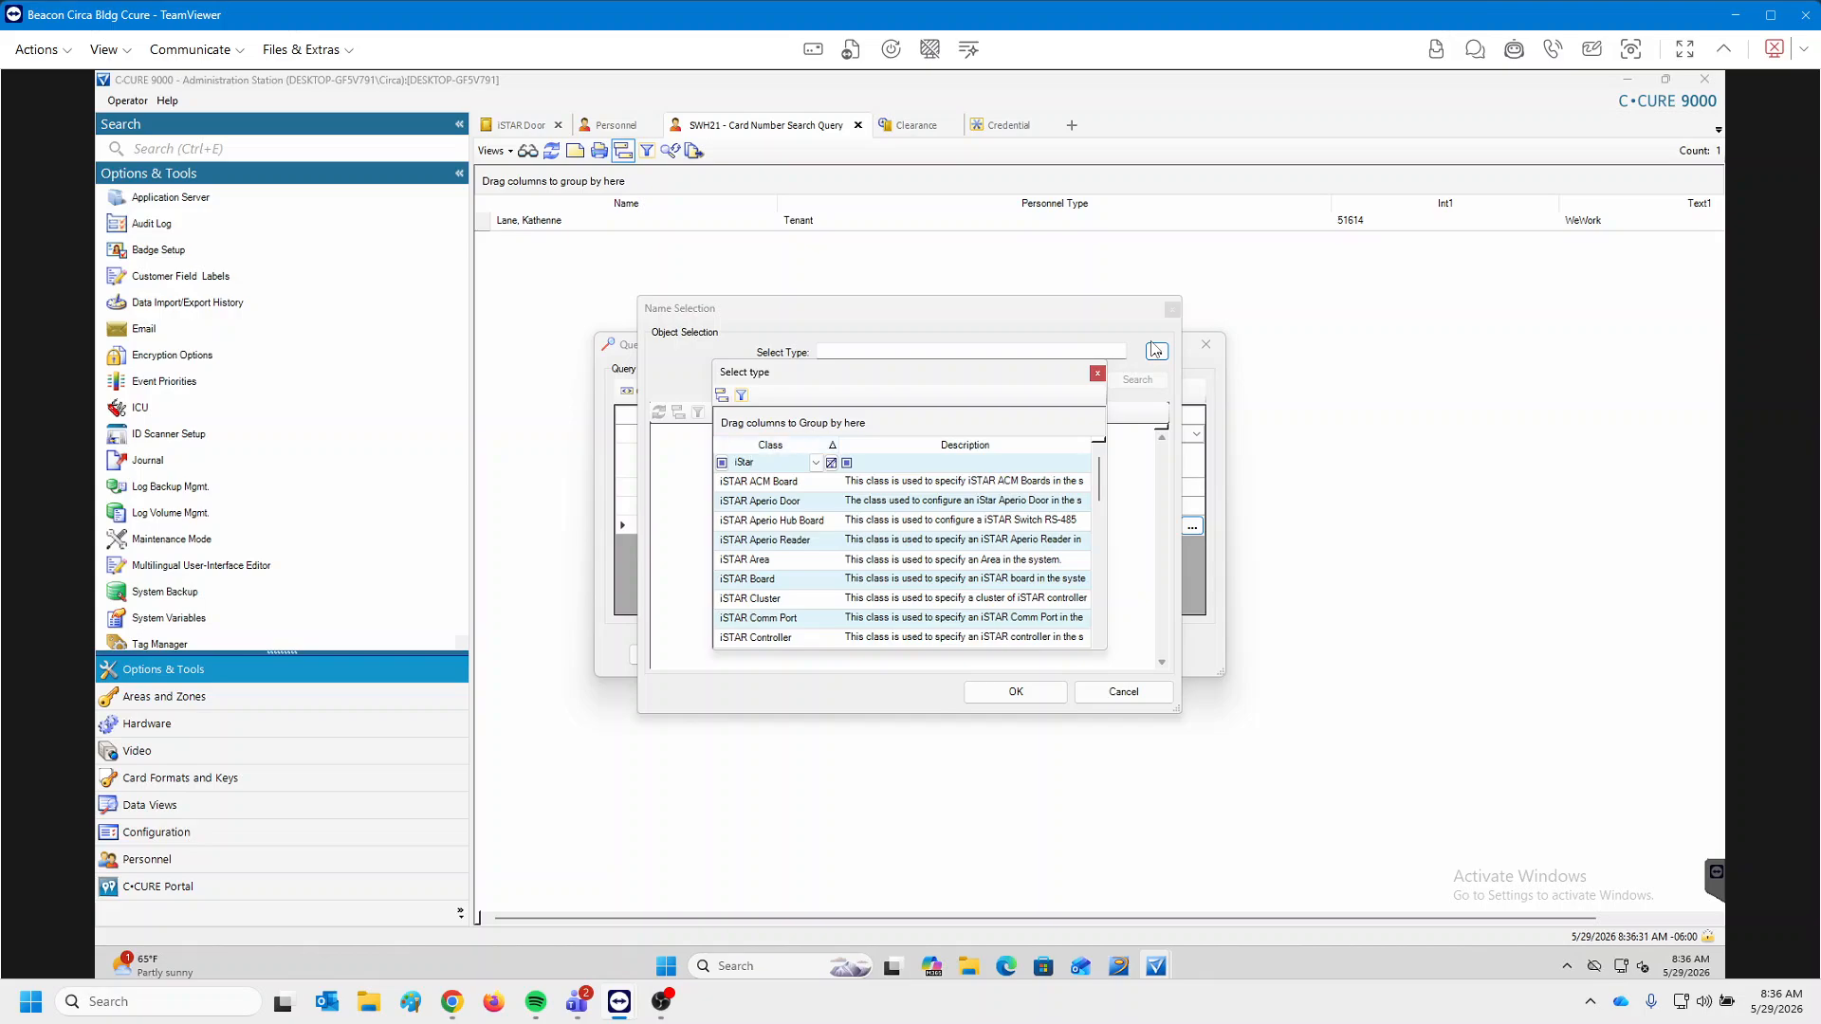
scroll(1155, 350, down, 2)
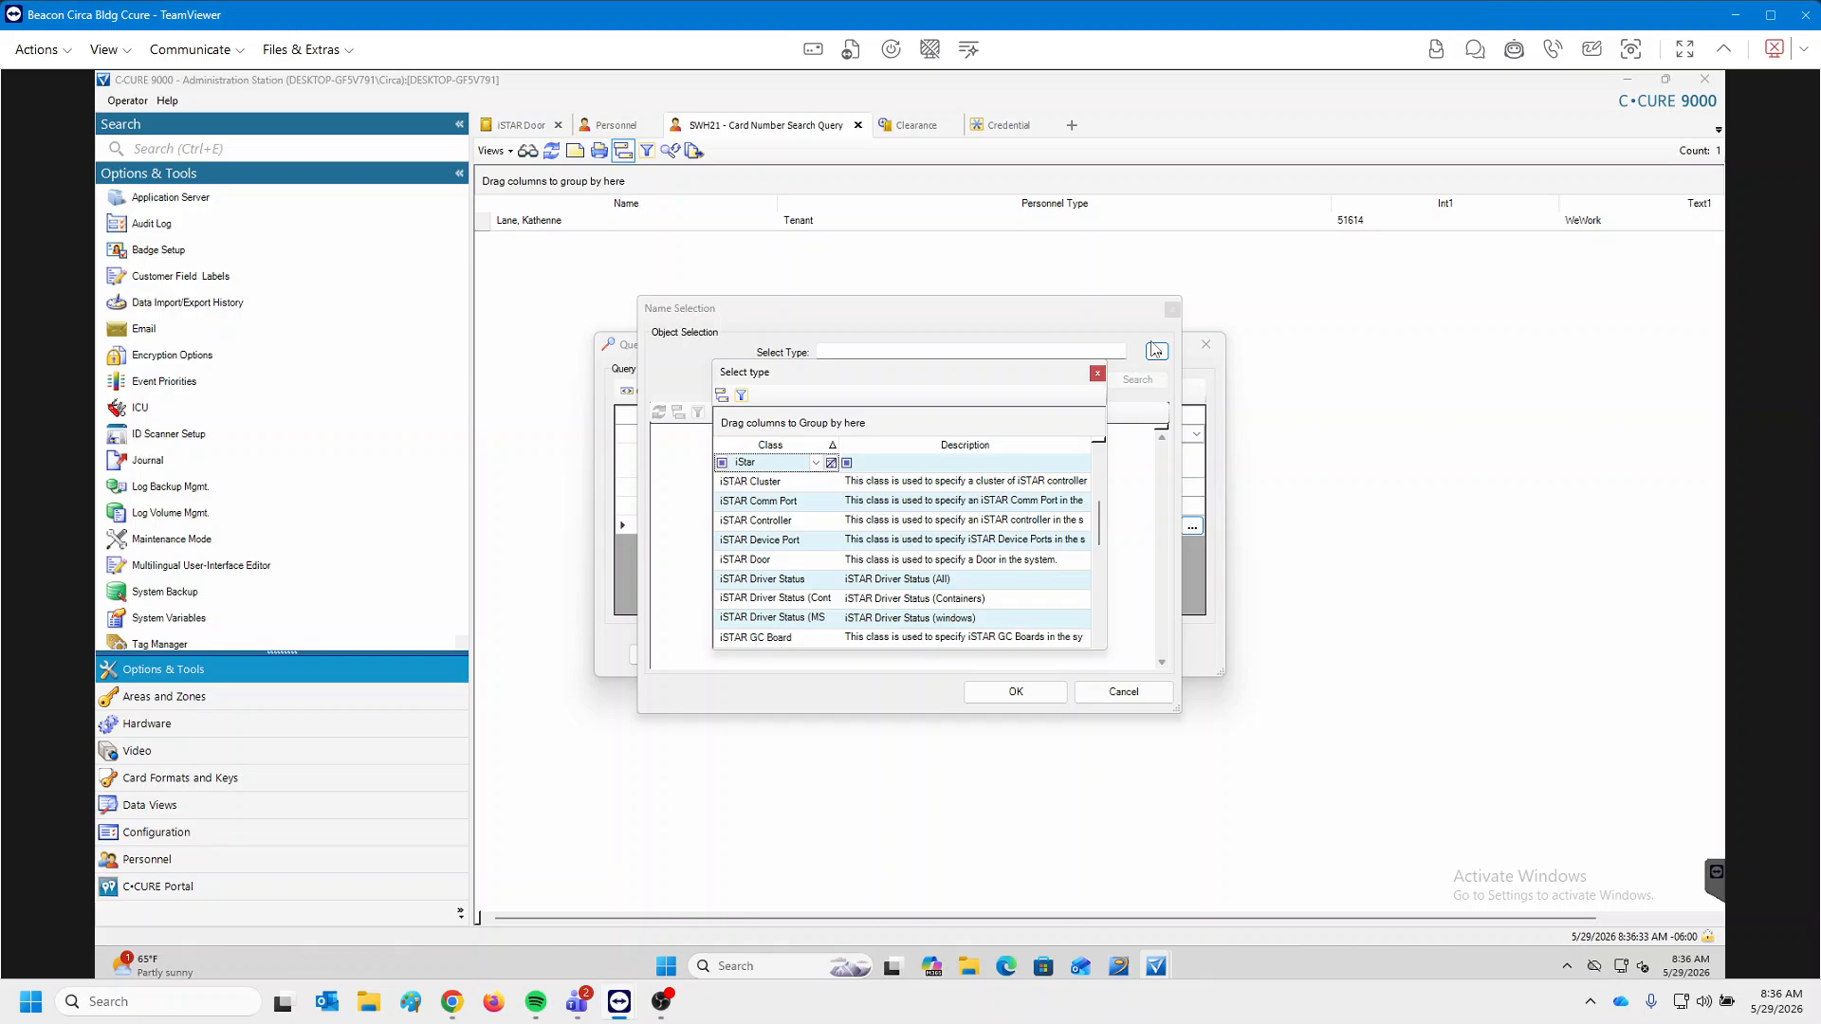
click(745, 560)
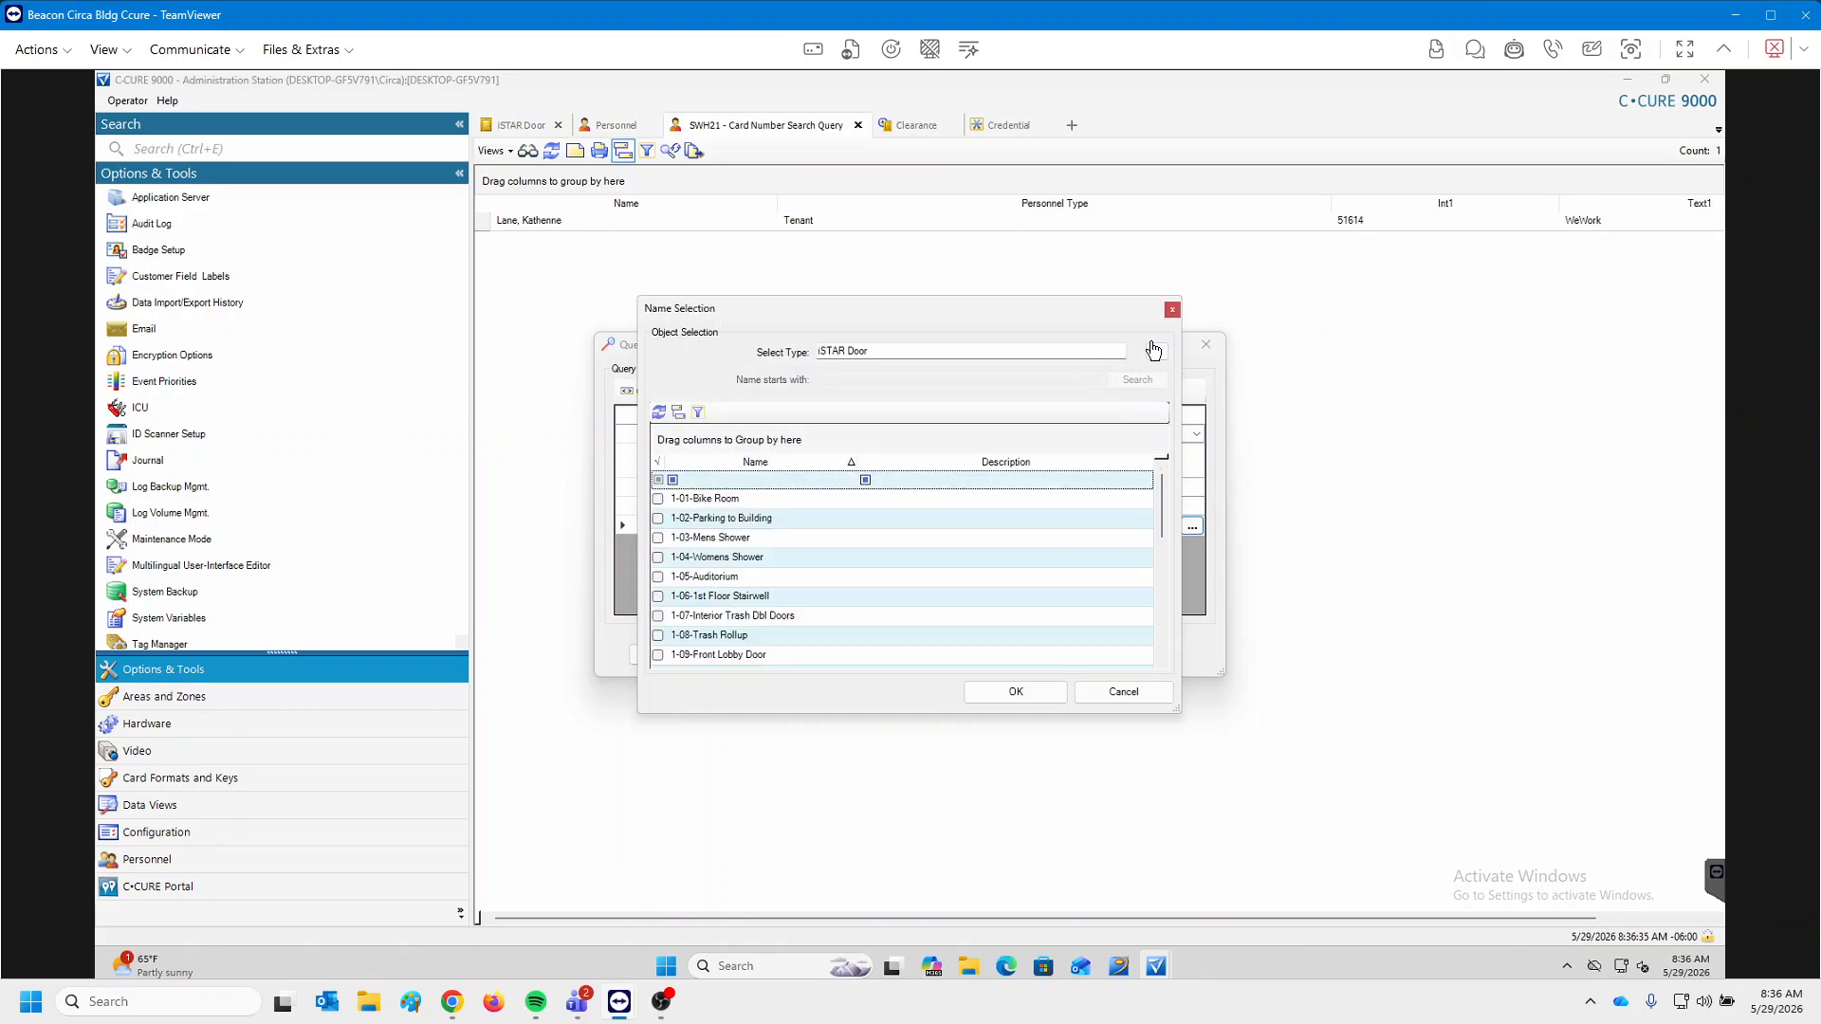
scroll(901, 569, down, 2)
scroll(901, 570, up, 2)
click(657, 538)
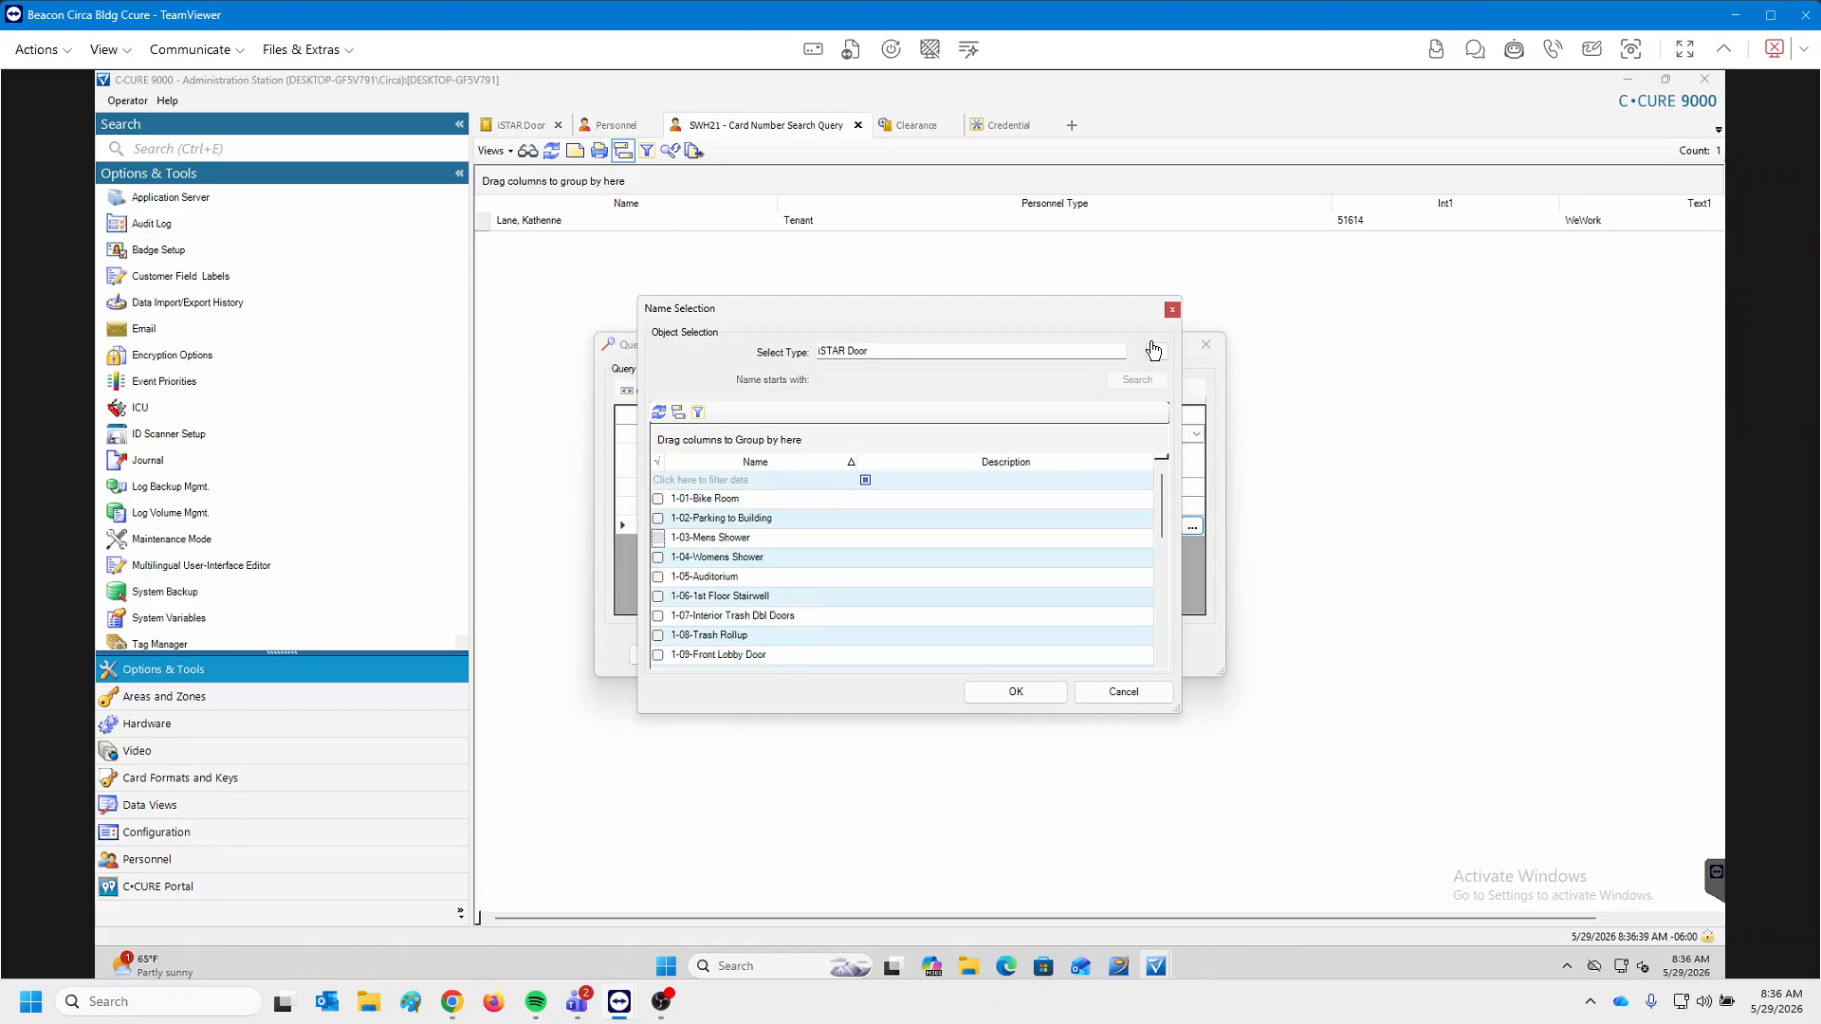
click(657, 557)
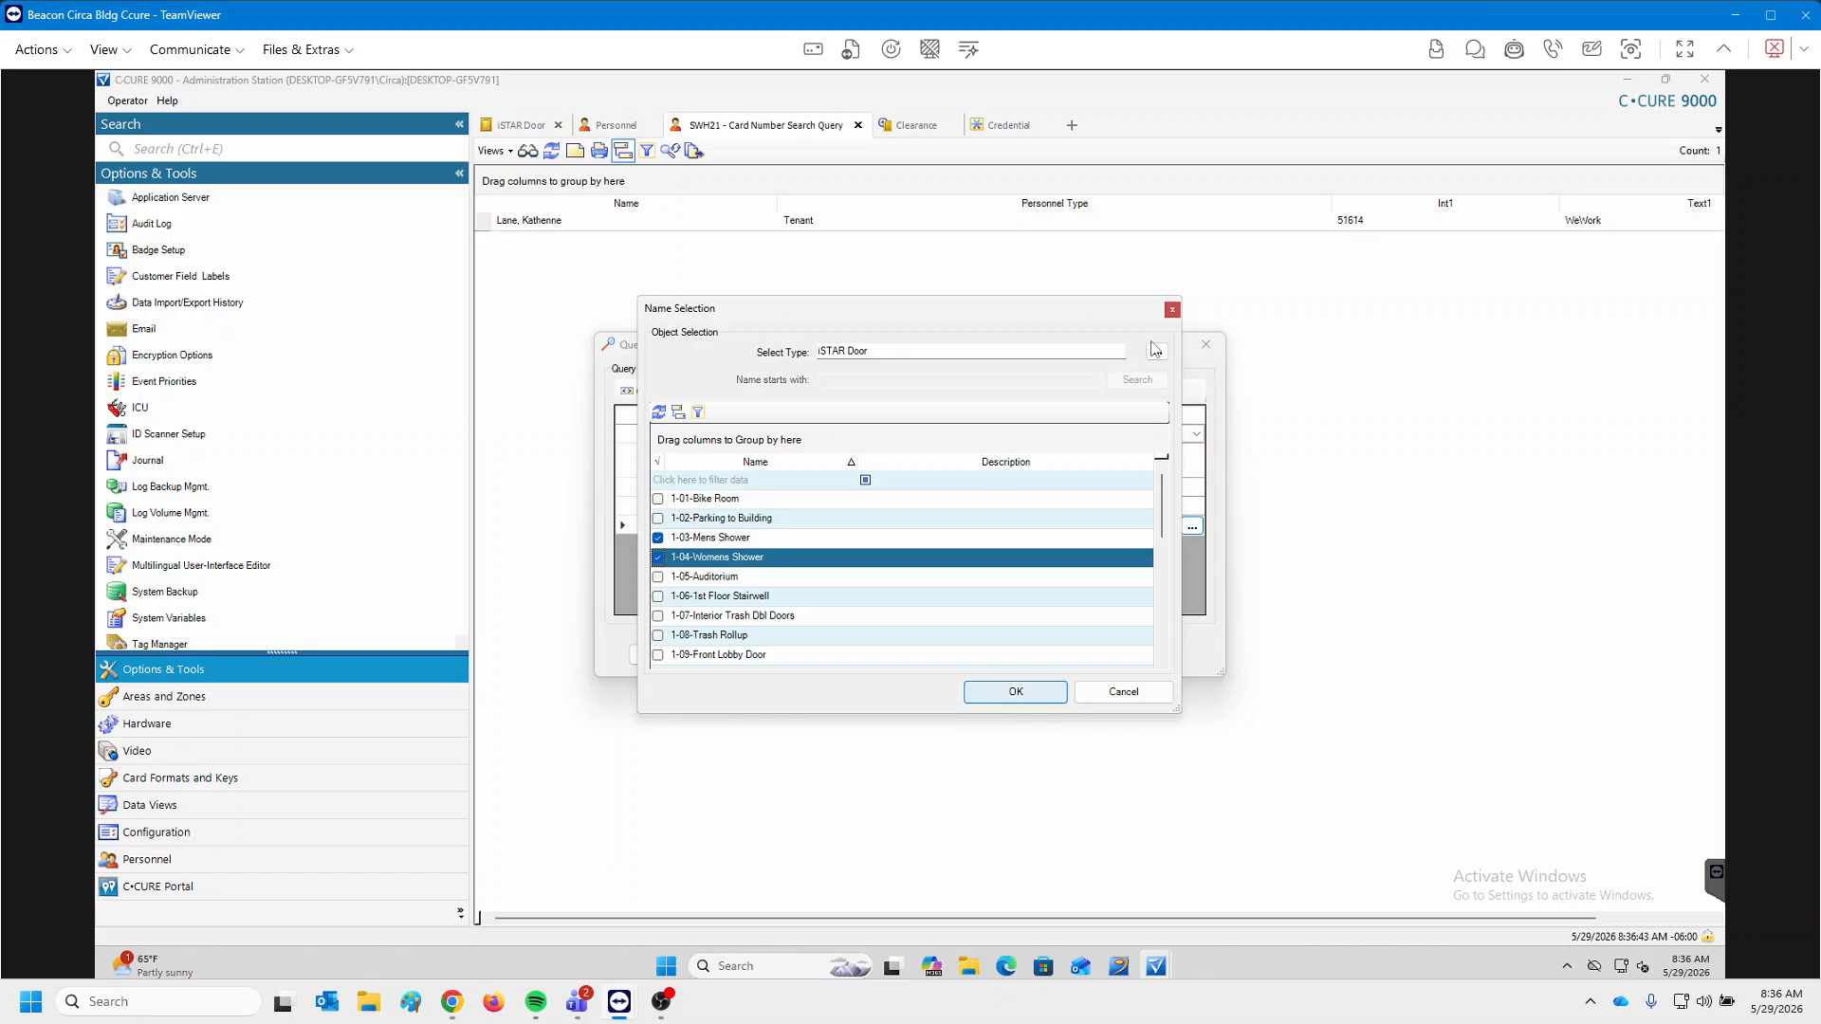
key(Return)
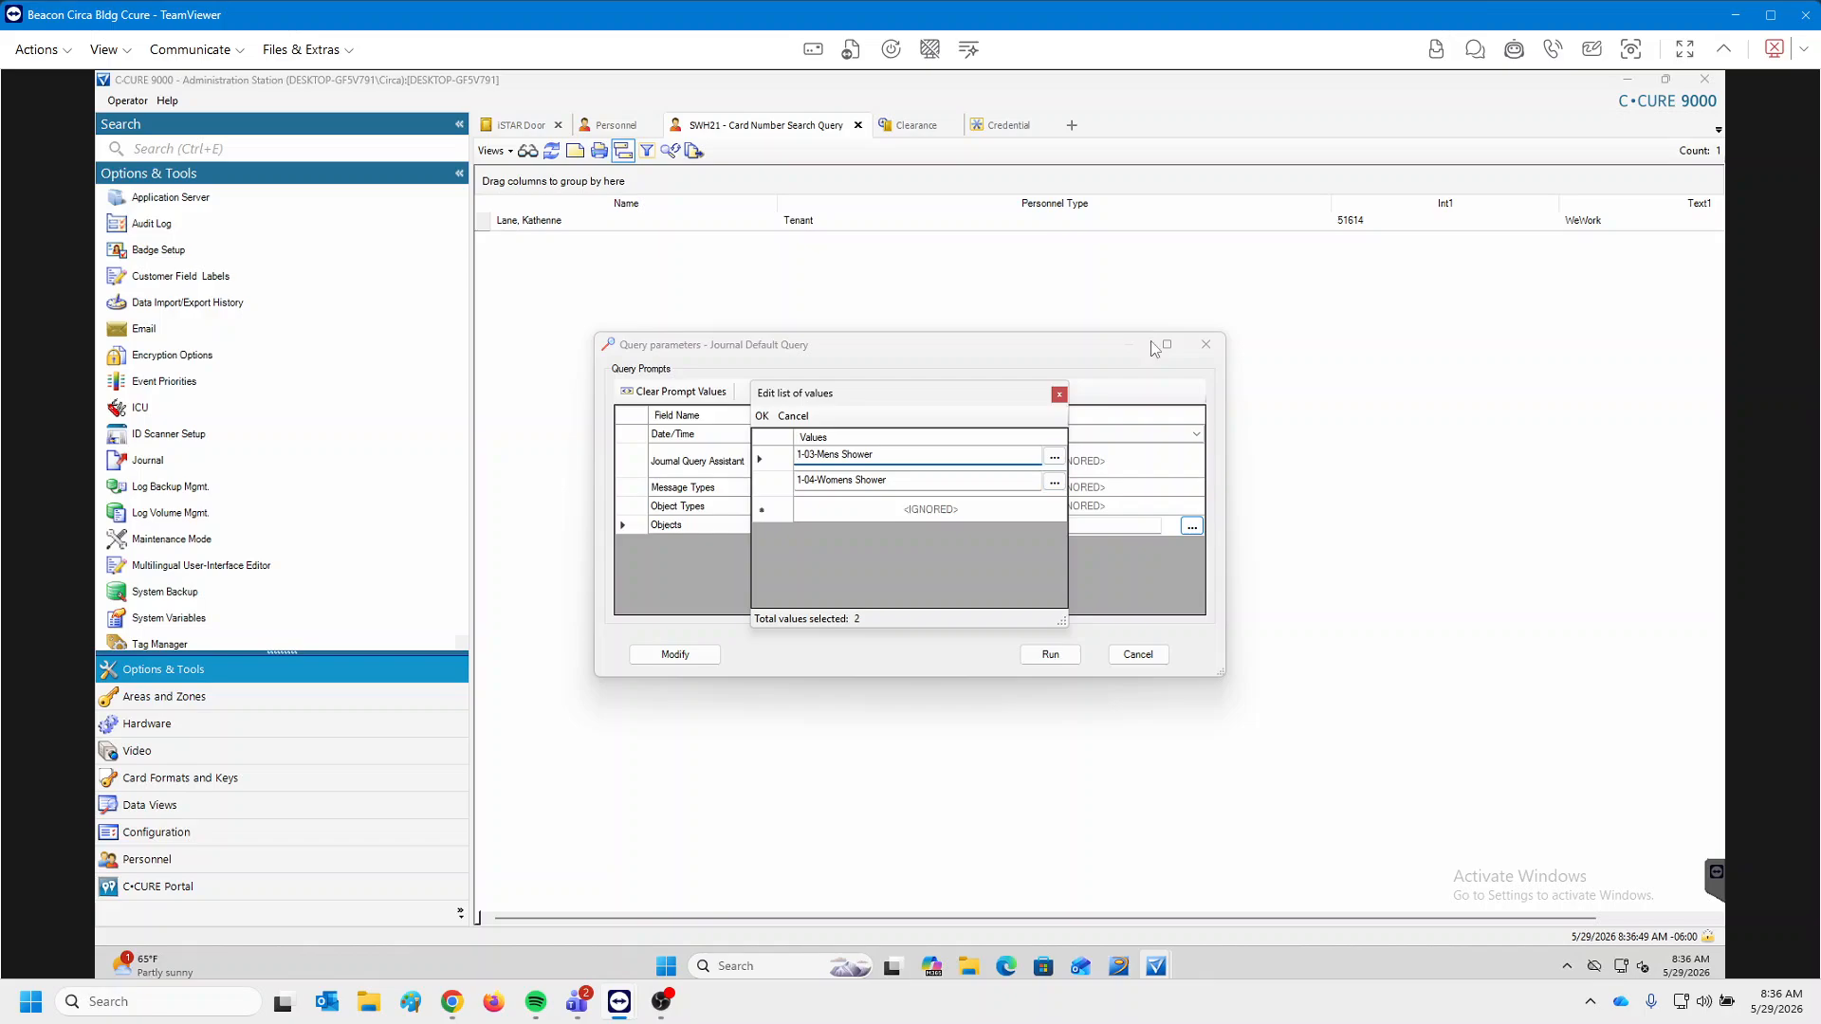
click(763, 416)
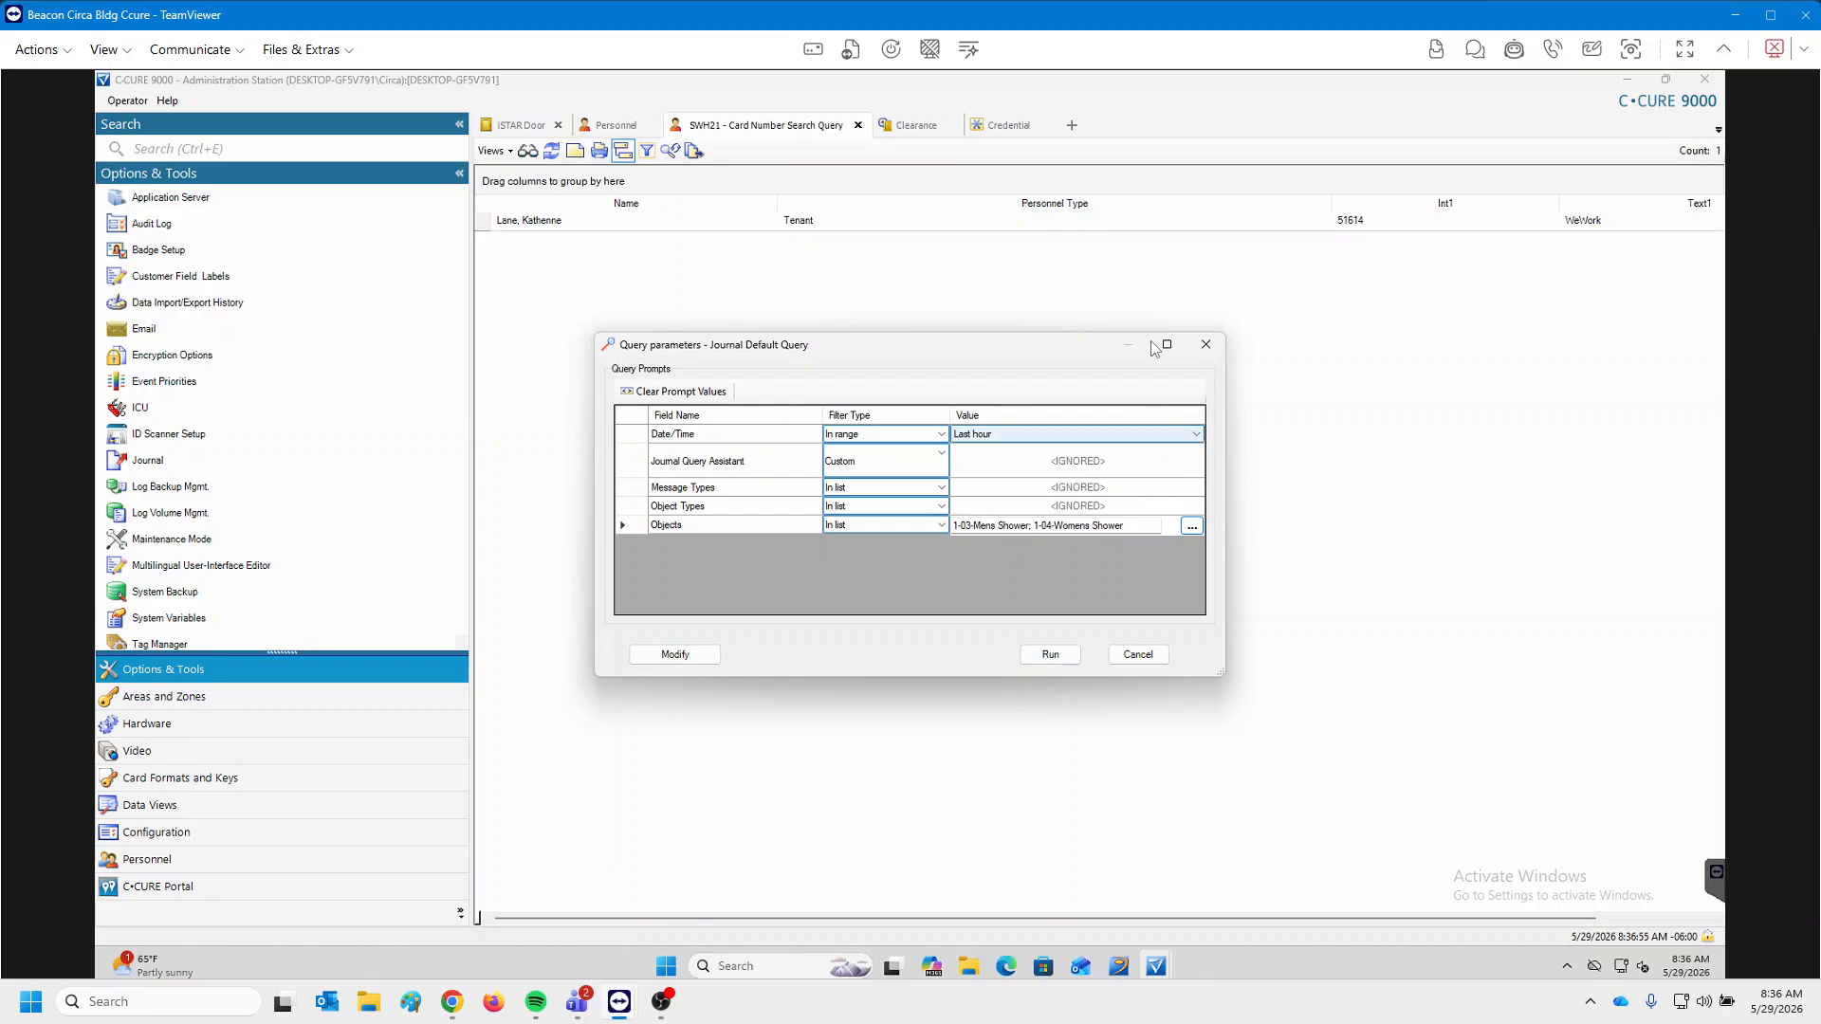
Change the journal date range to Last 7 days and run the query.
click(1196, 435)
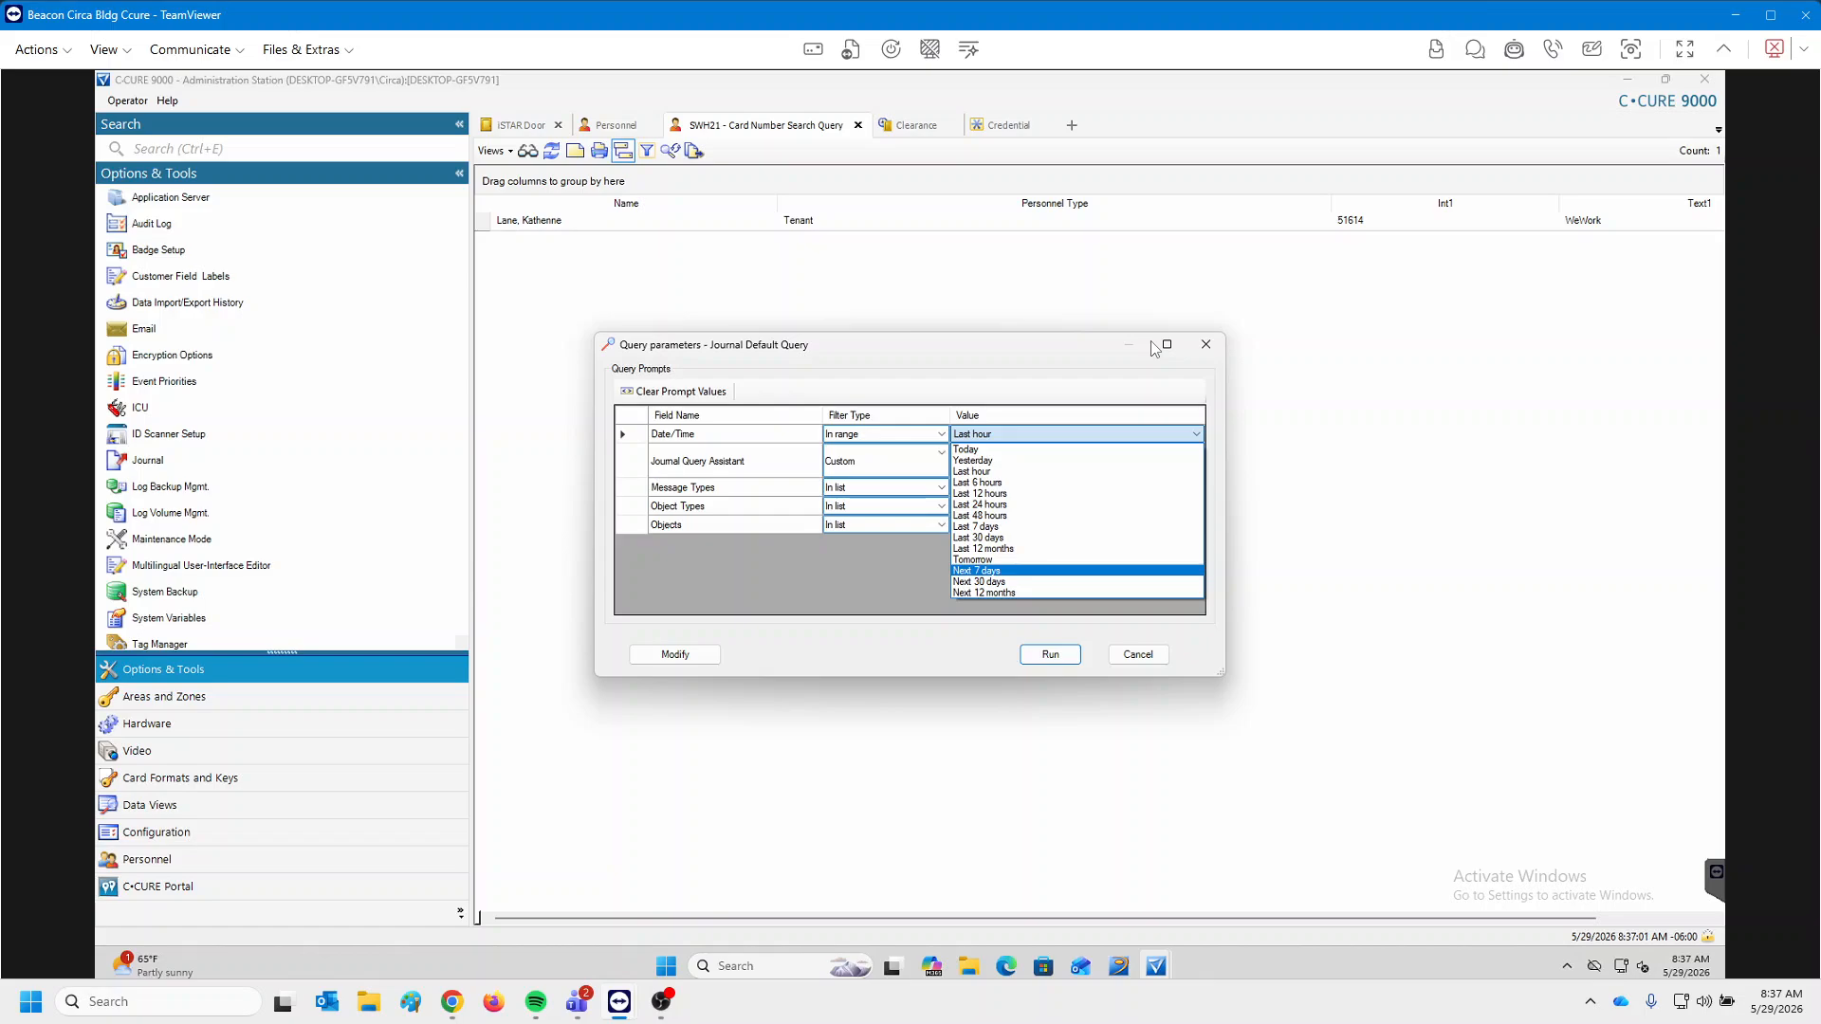
click(977, 570)
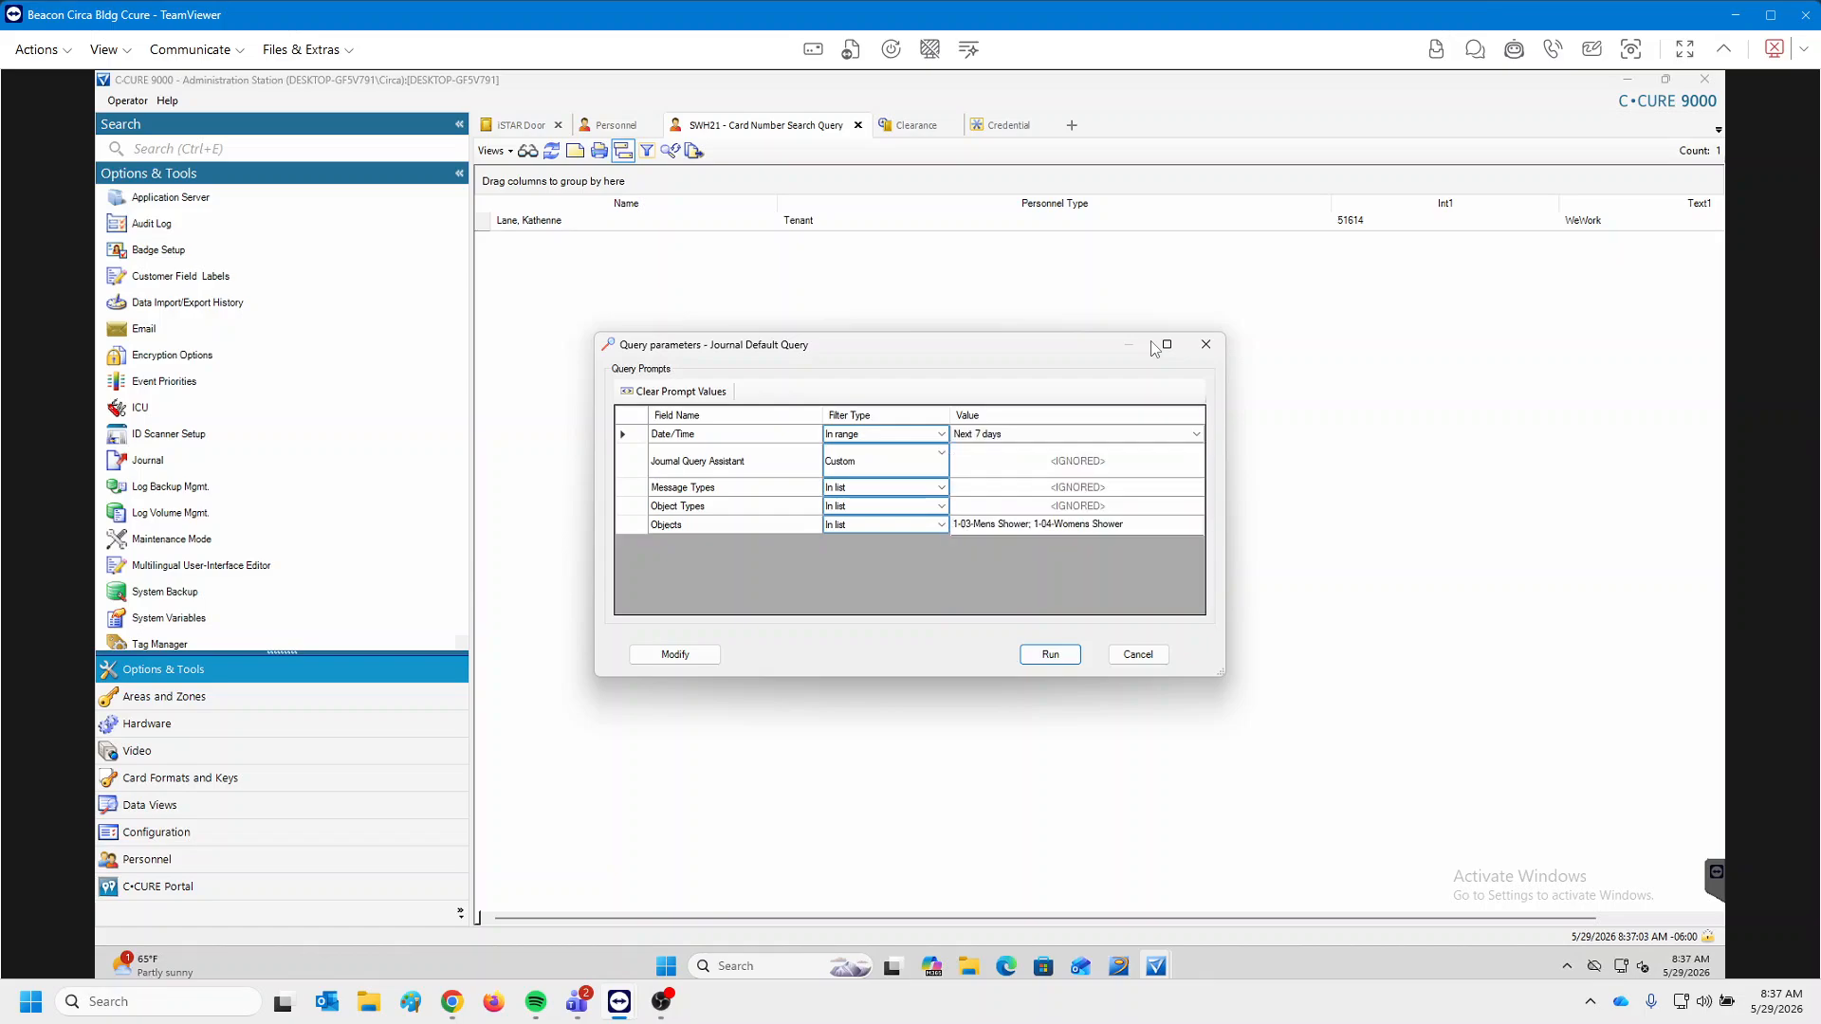
click(1196, 434)
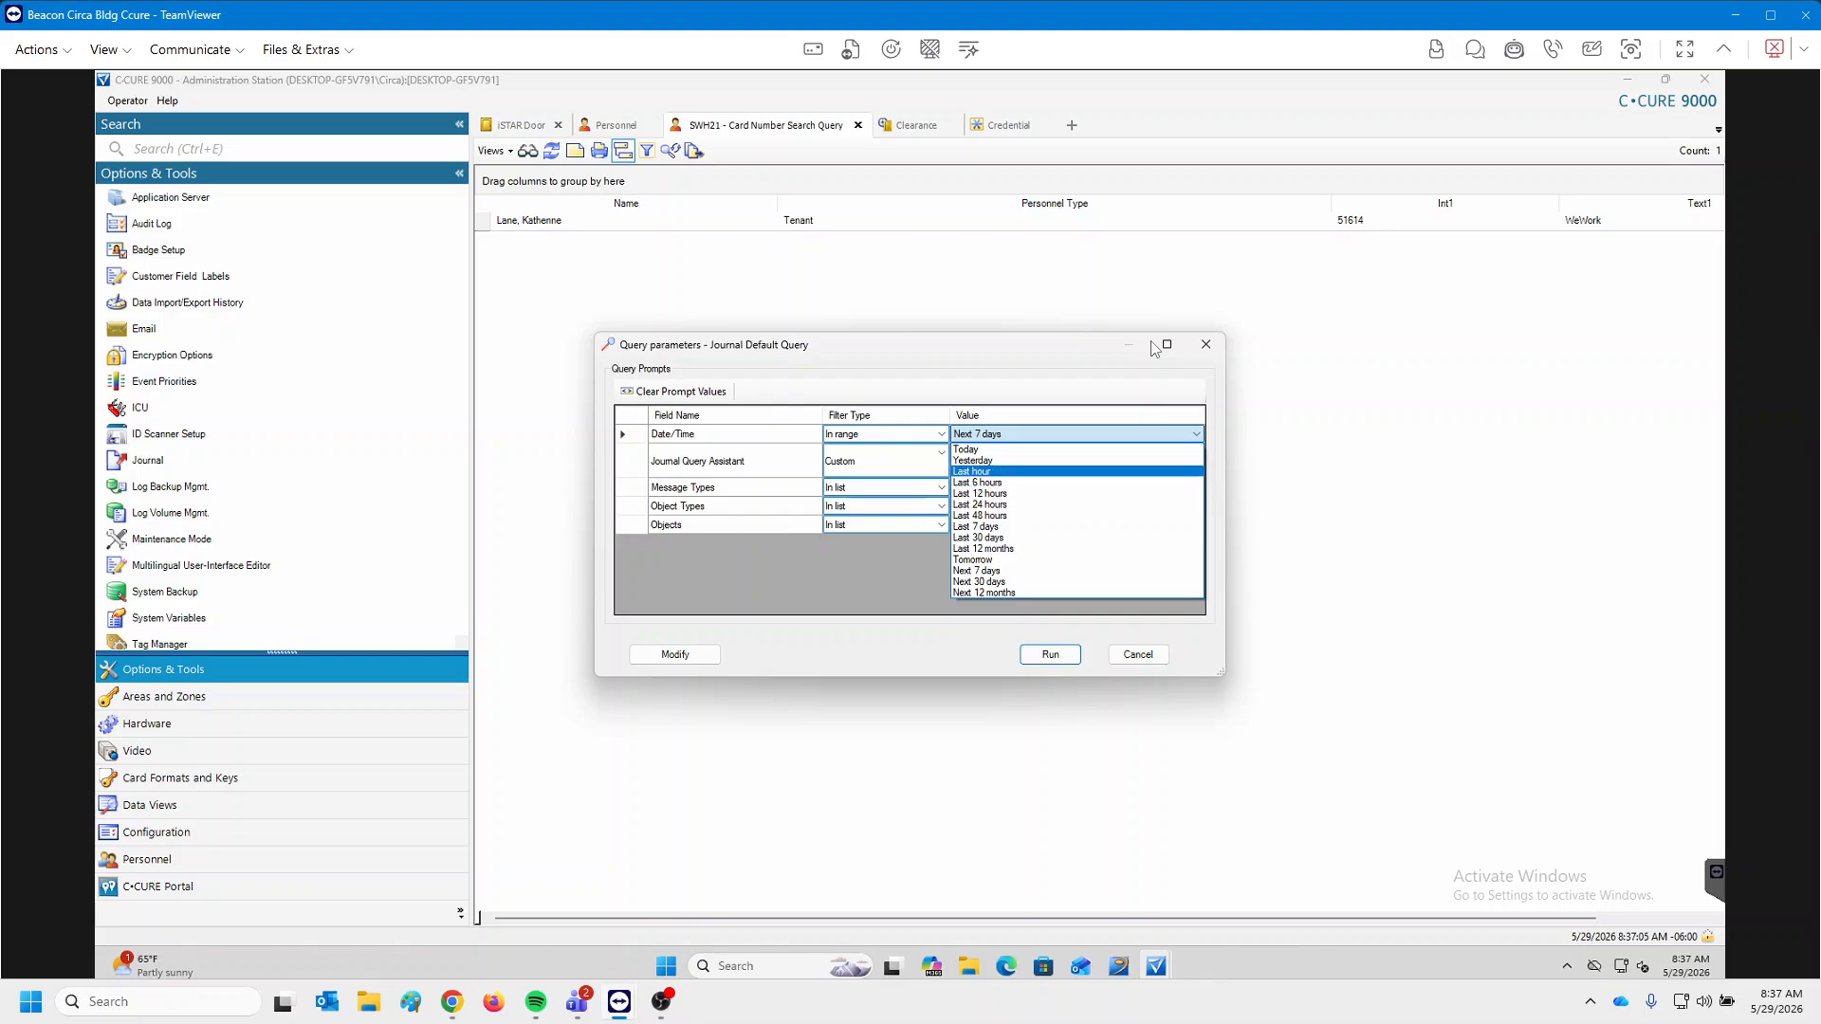
click(977, 527)
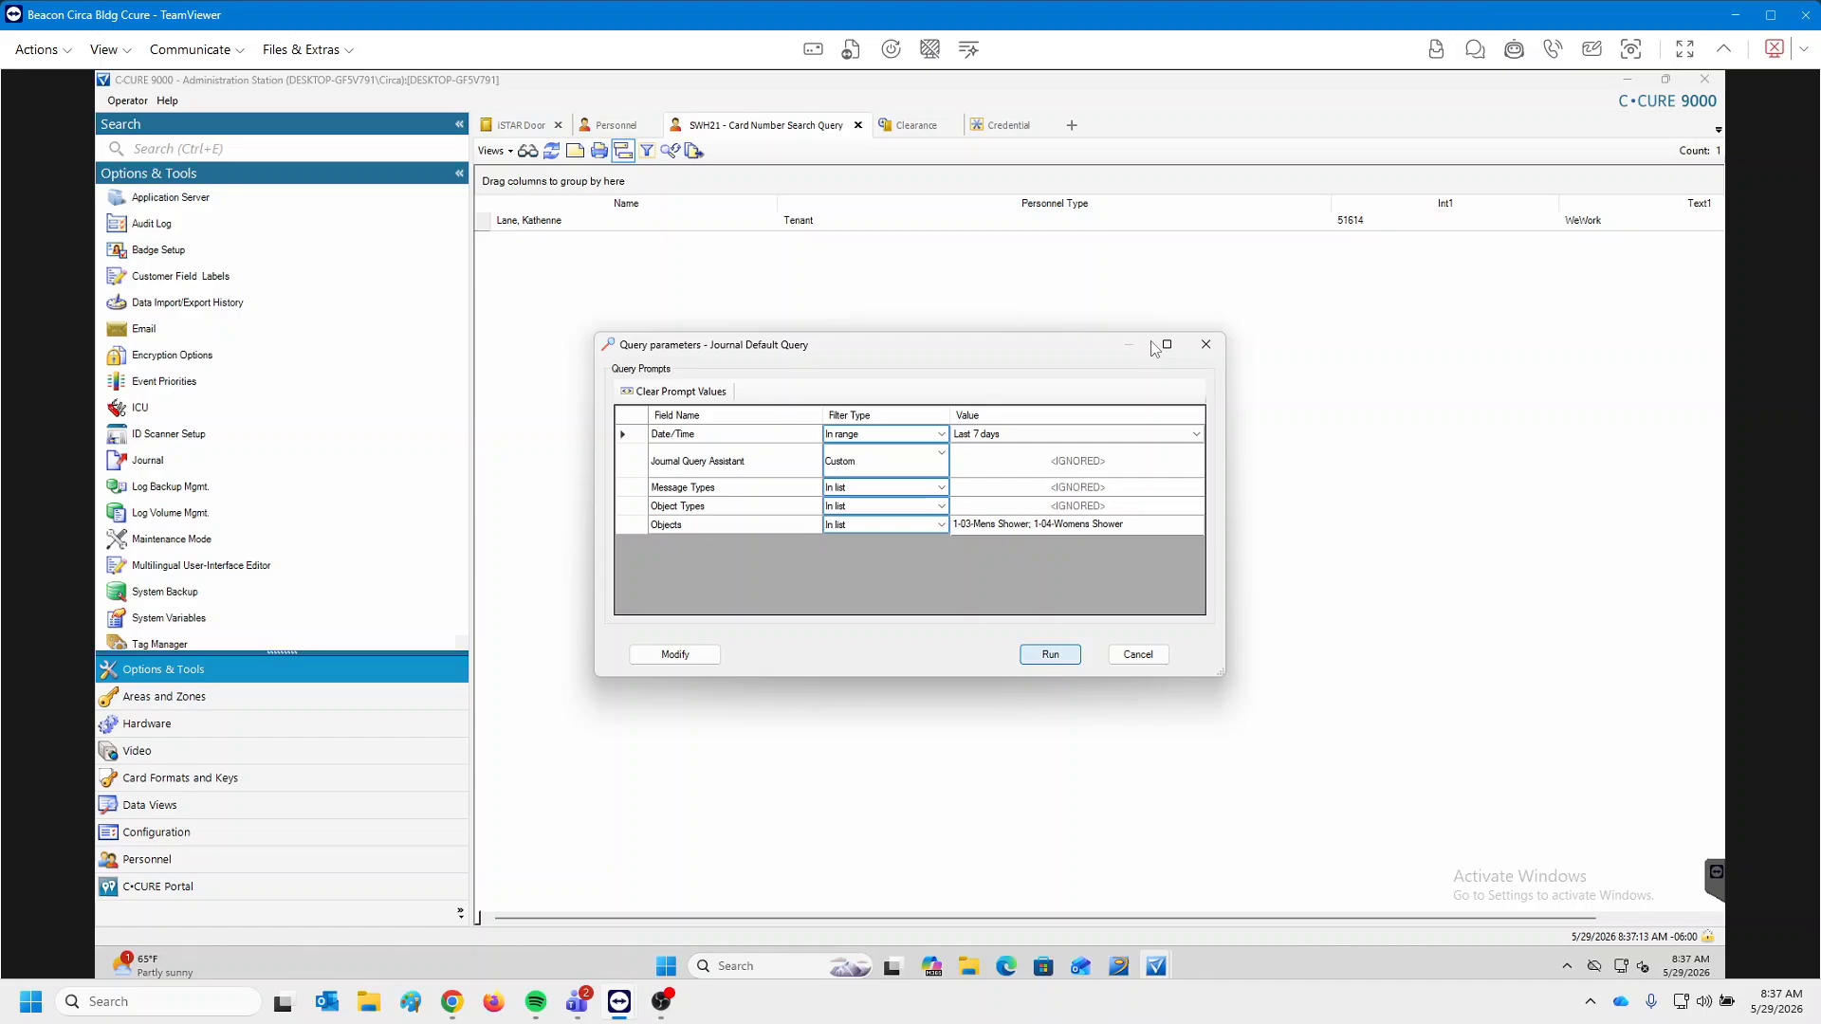
key(Return)
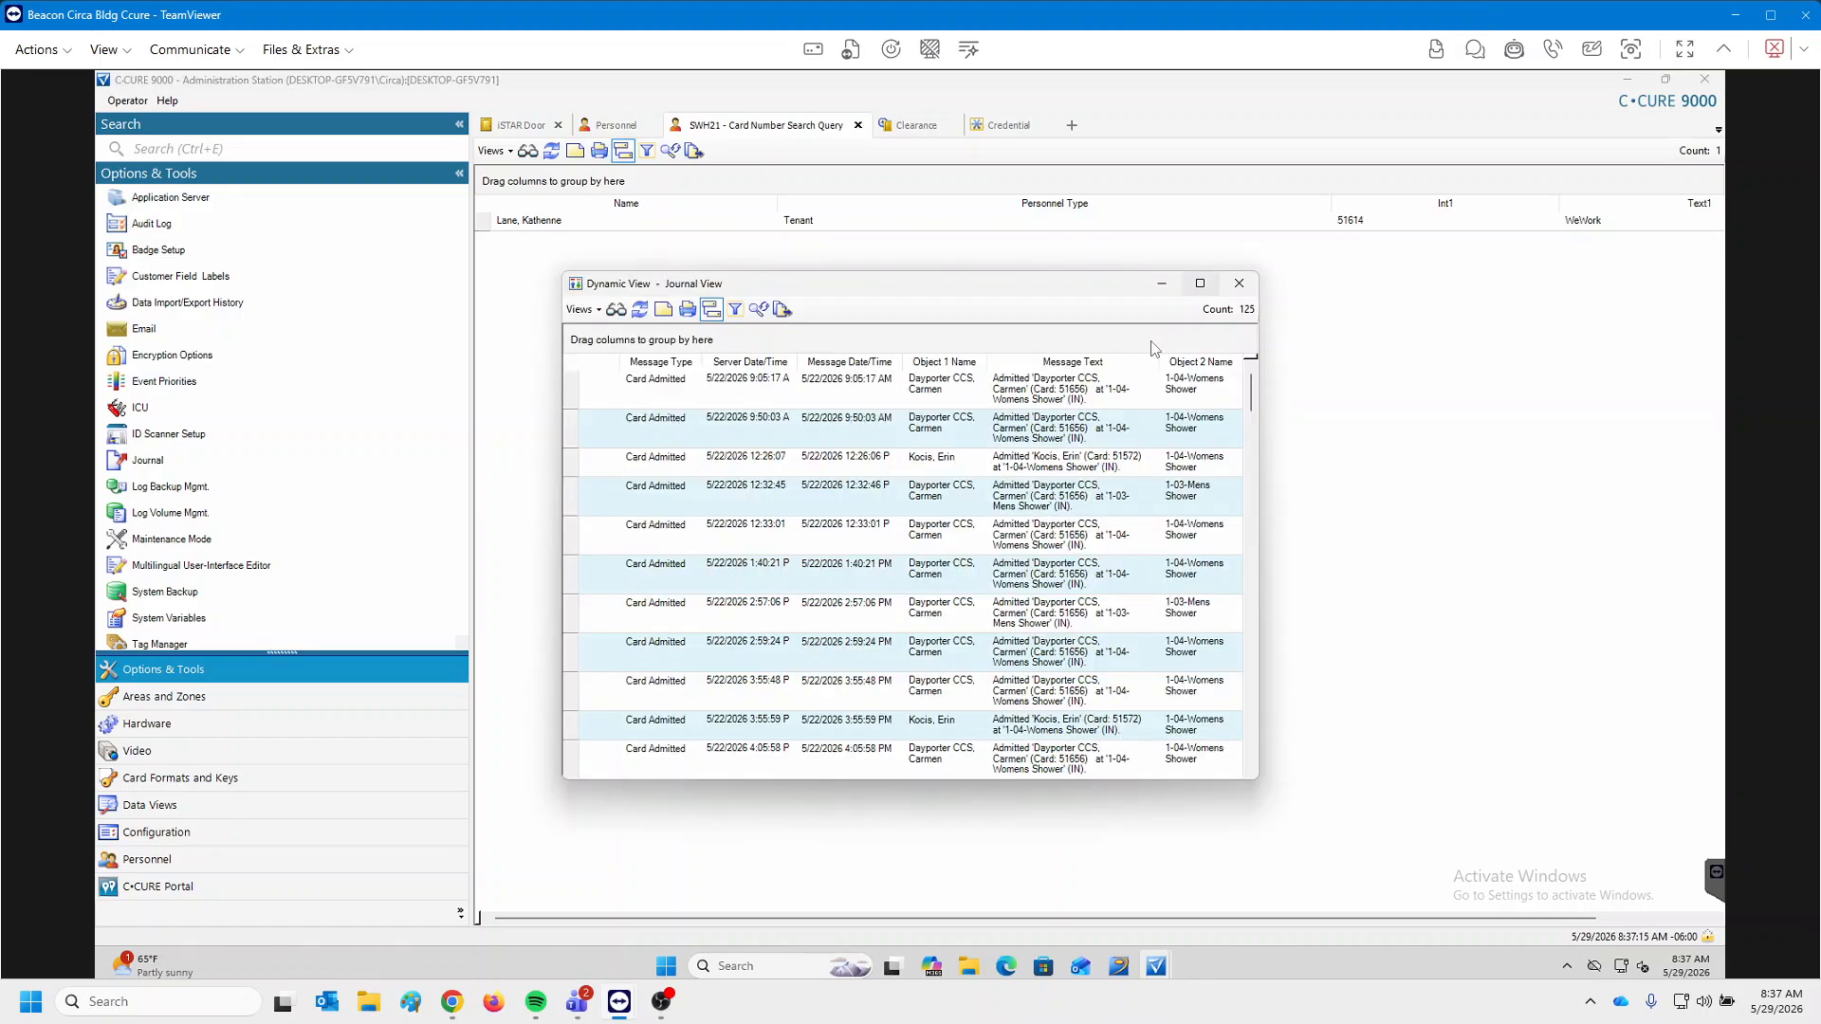
Scroll through the shower-door Card Admitted entries, then close the Journal View.
scroll(1154, 348, down, 10)
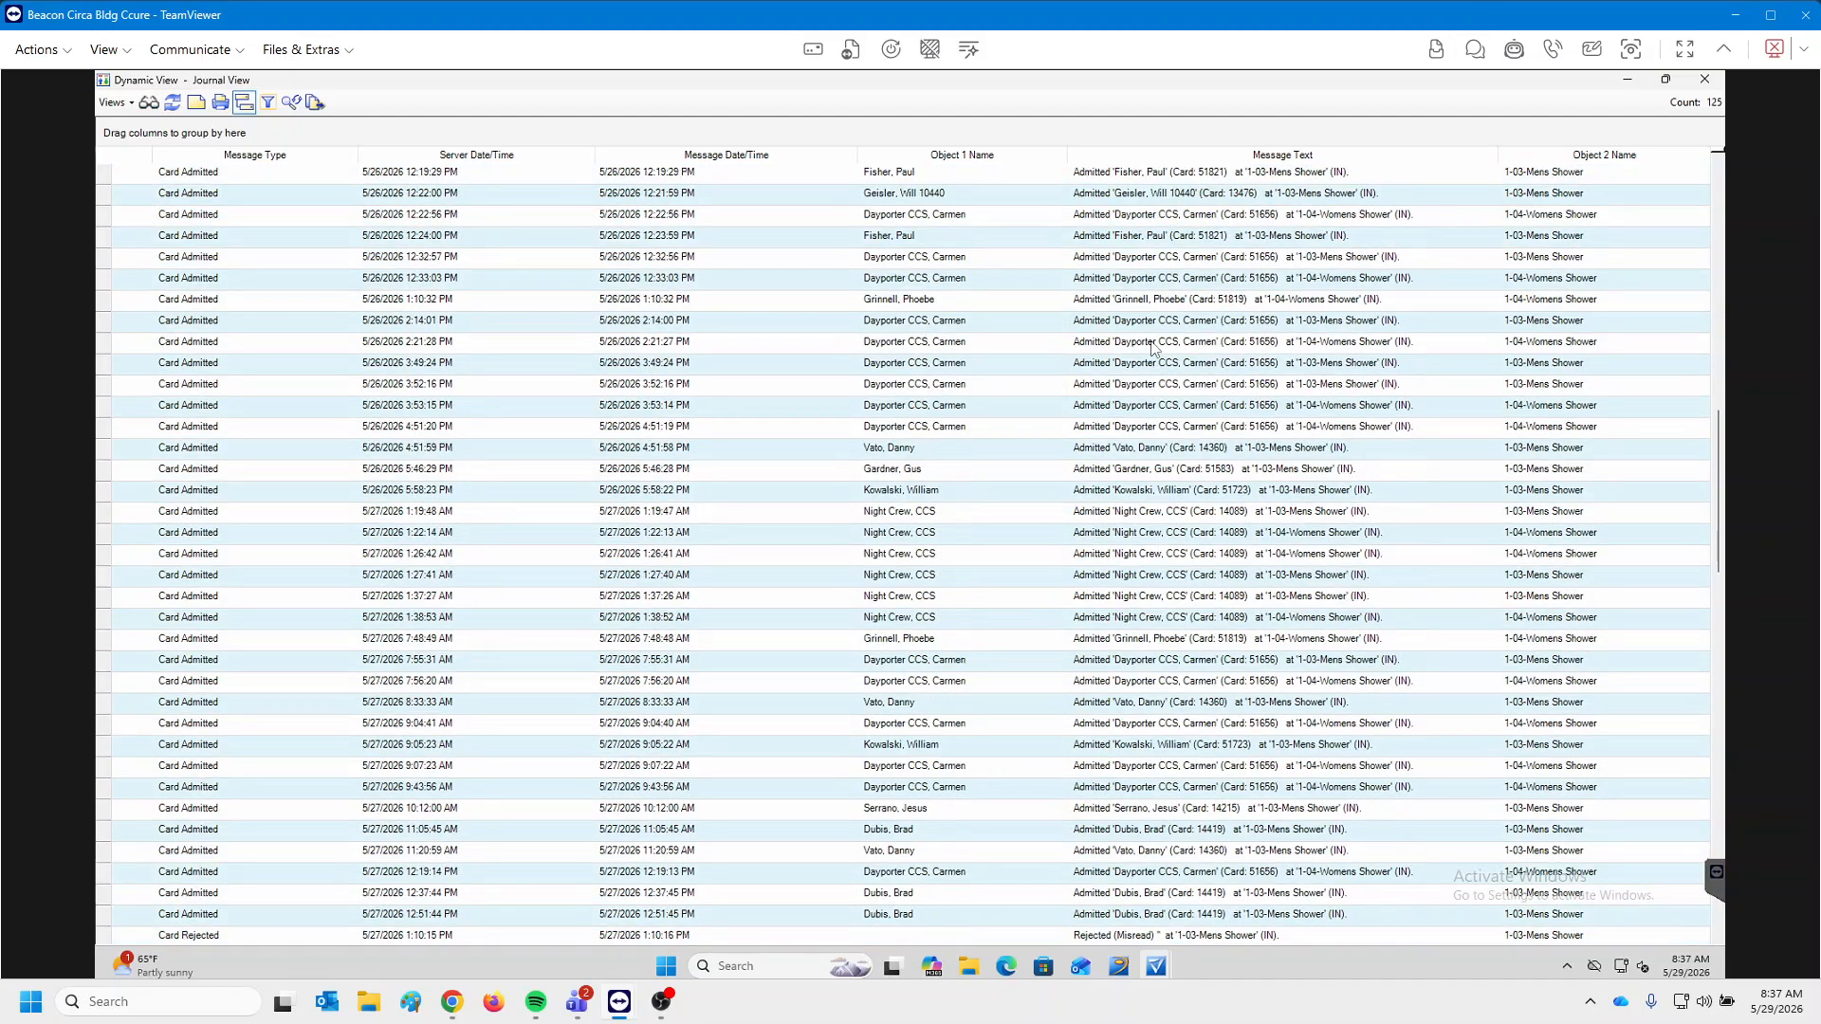
scroll(1153, 348, down, 6)
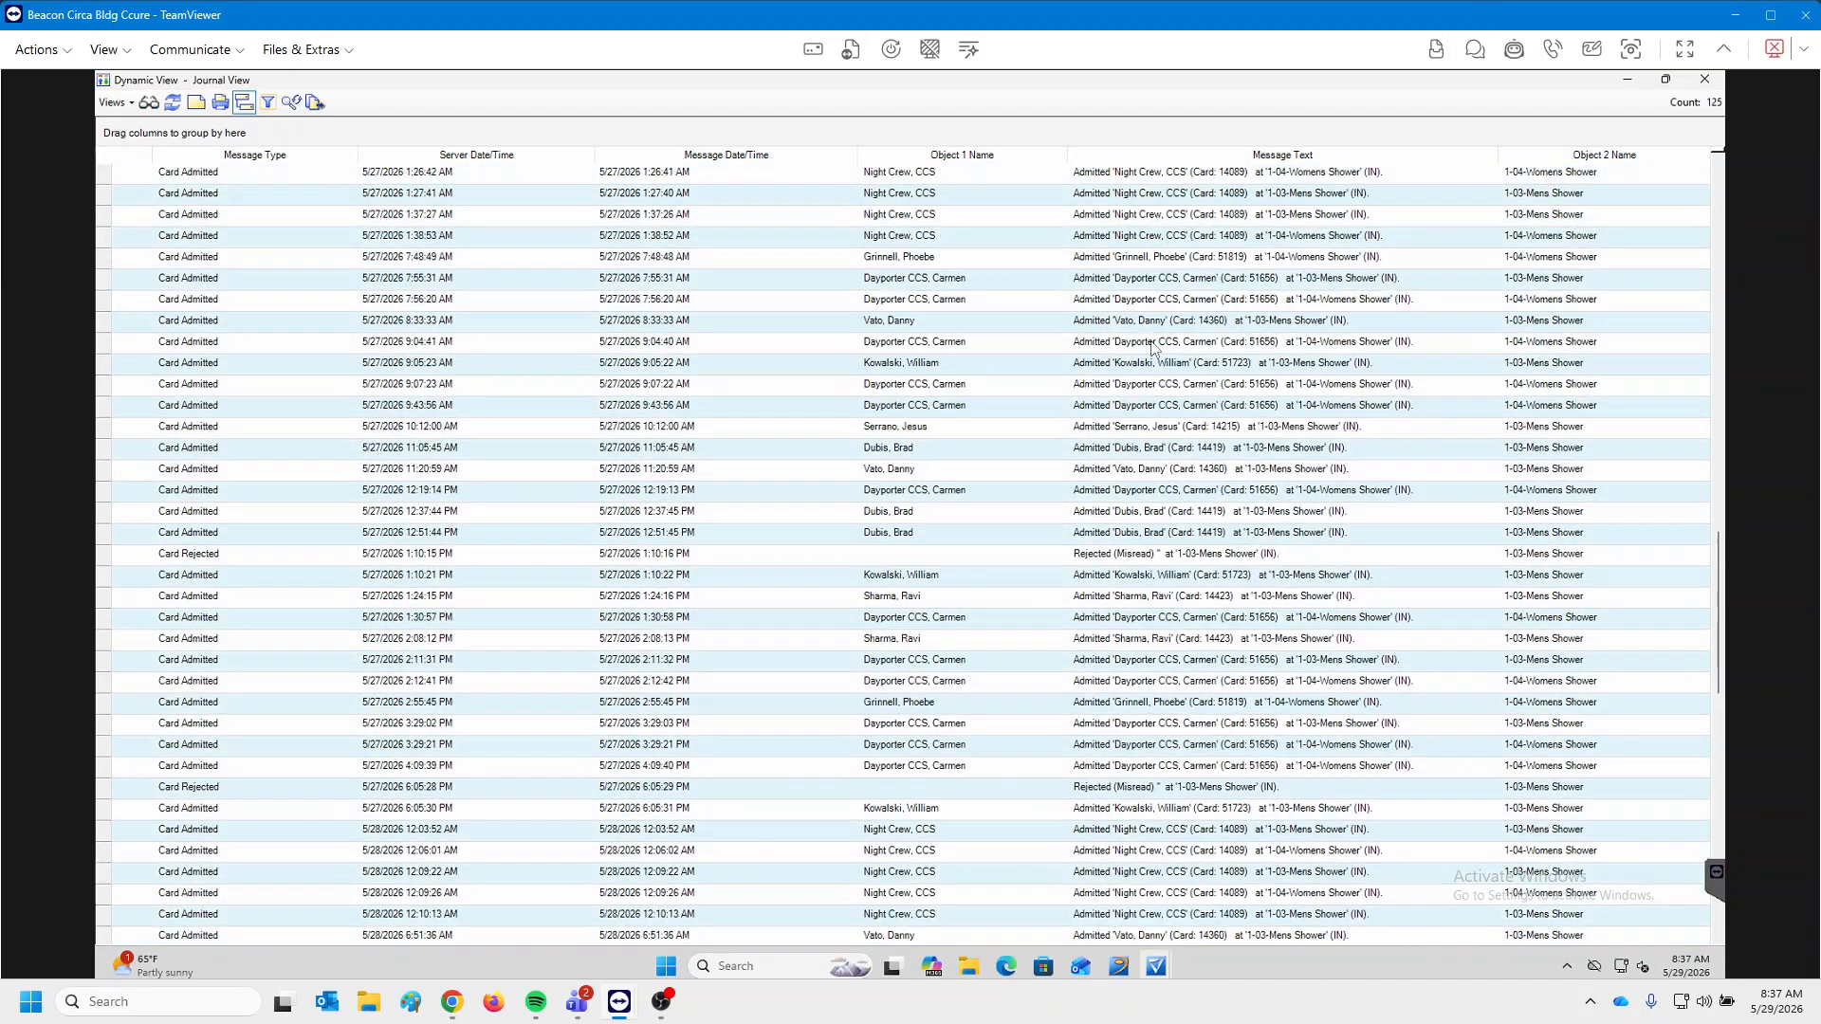
scroll(1153, 348, up, 15)
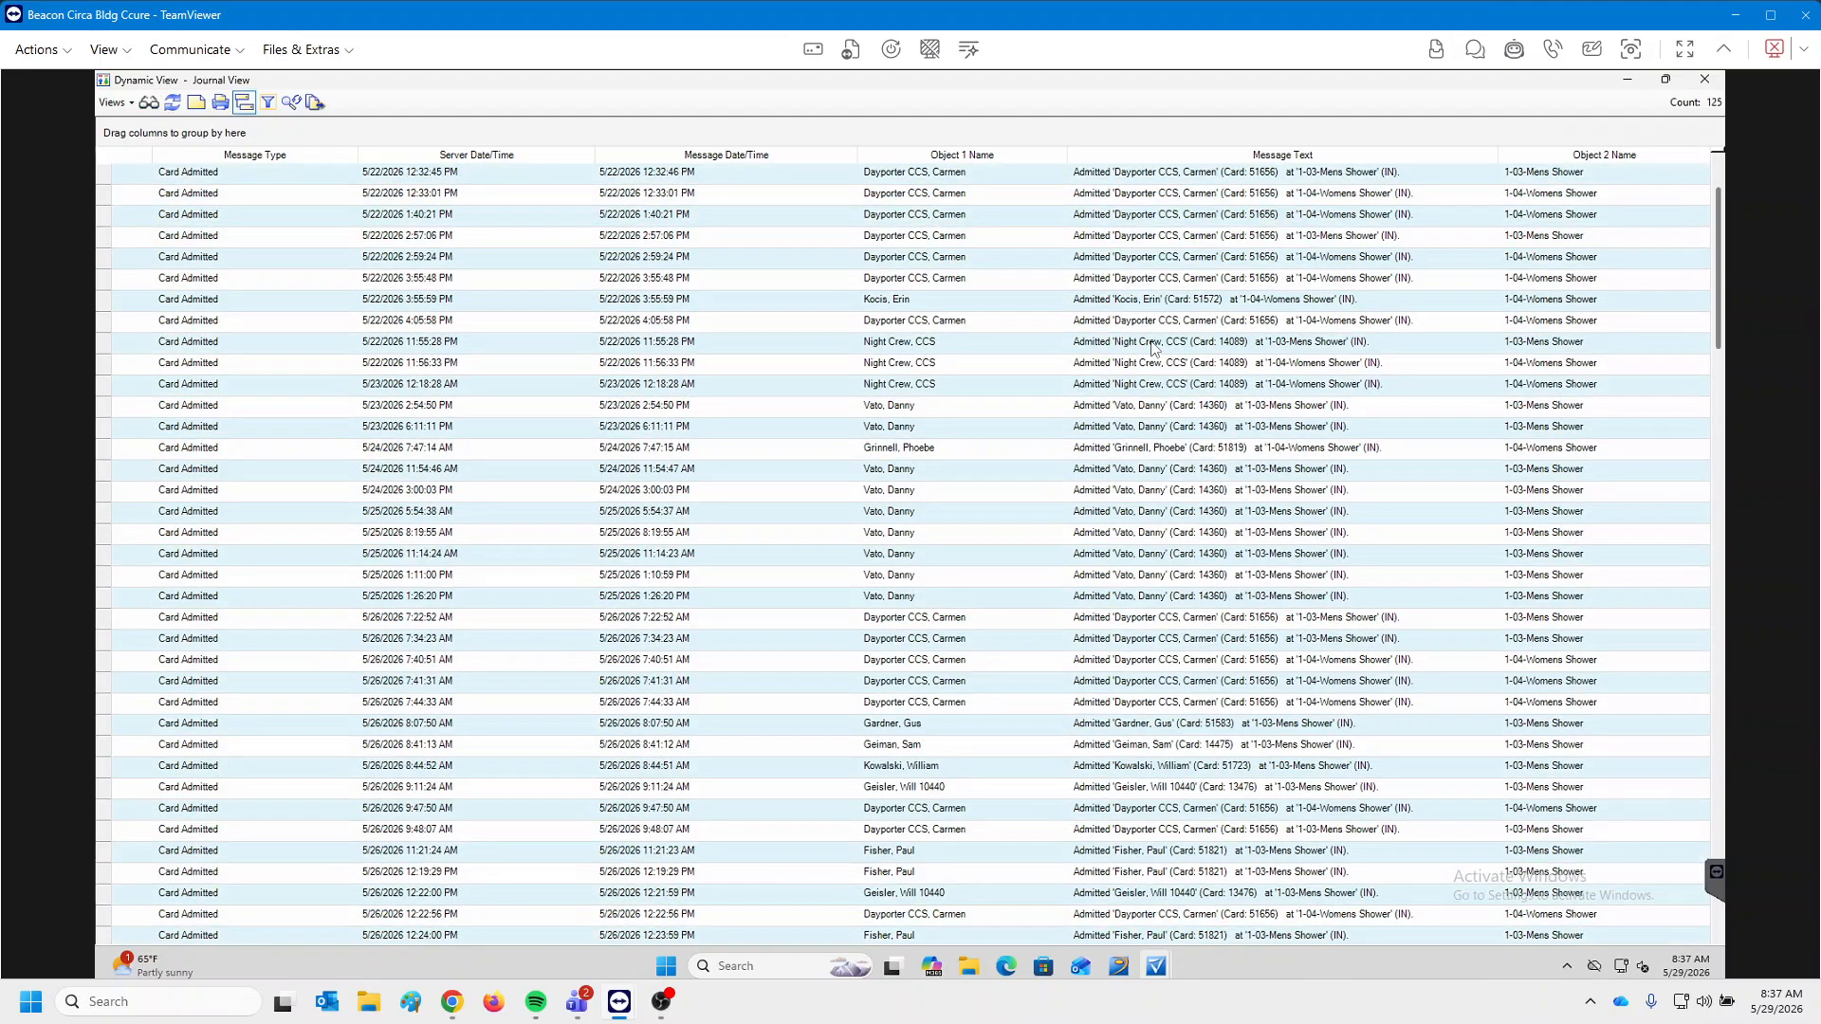
click(1705, 80)
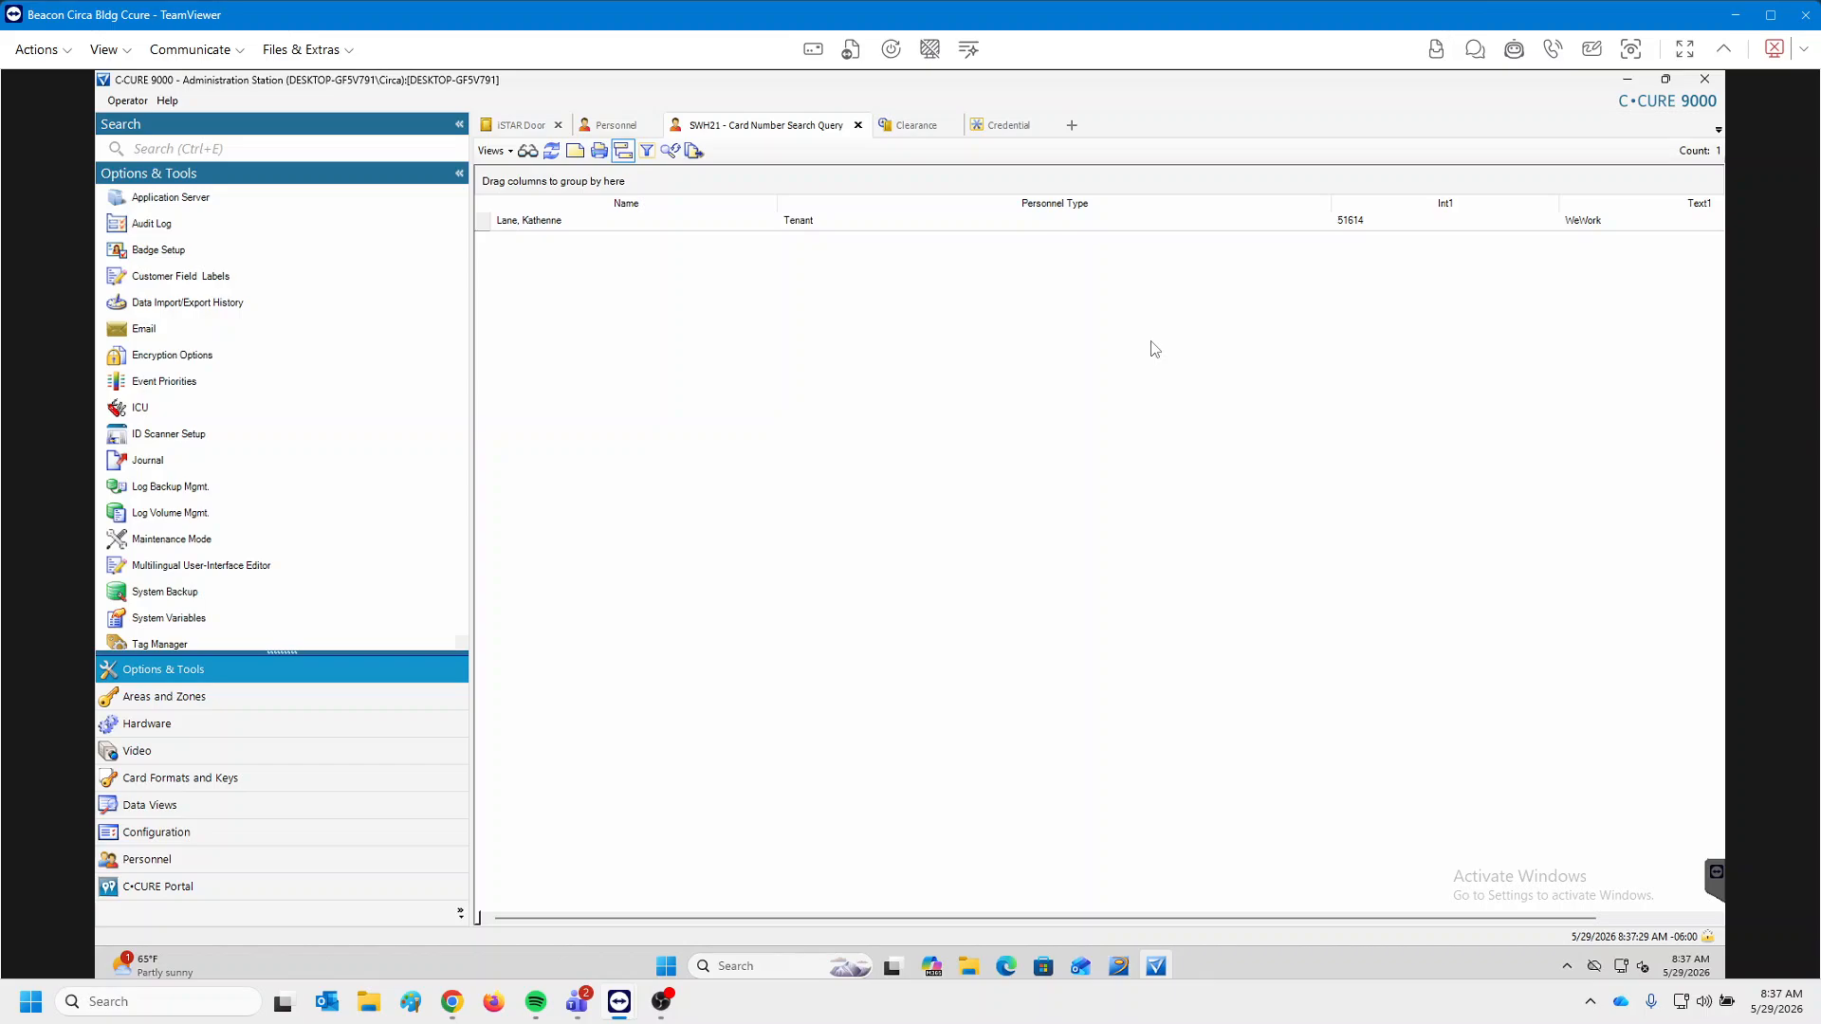
right_click(556, 220)
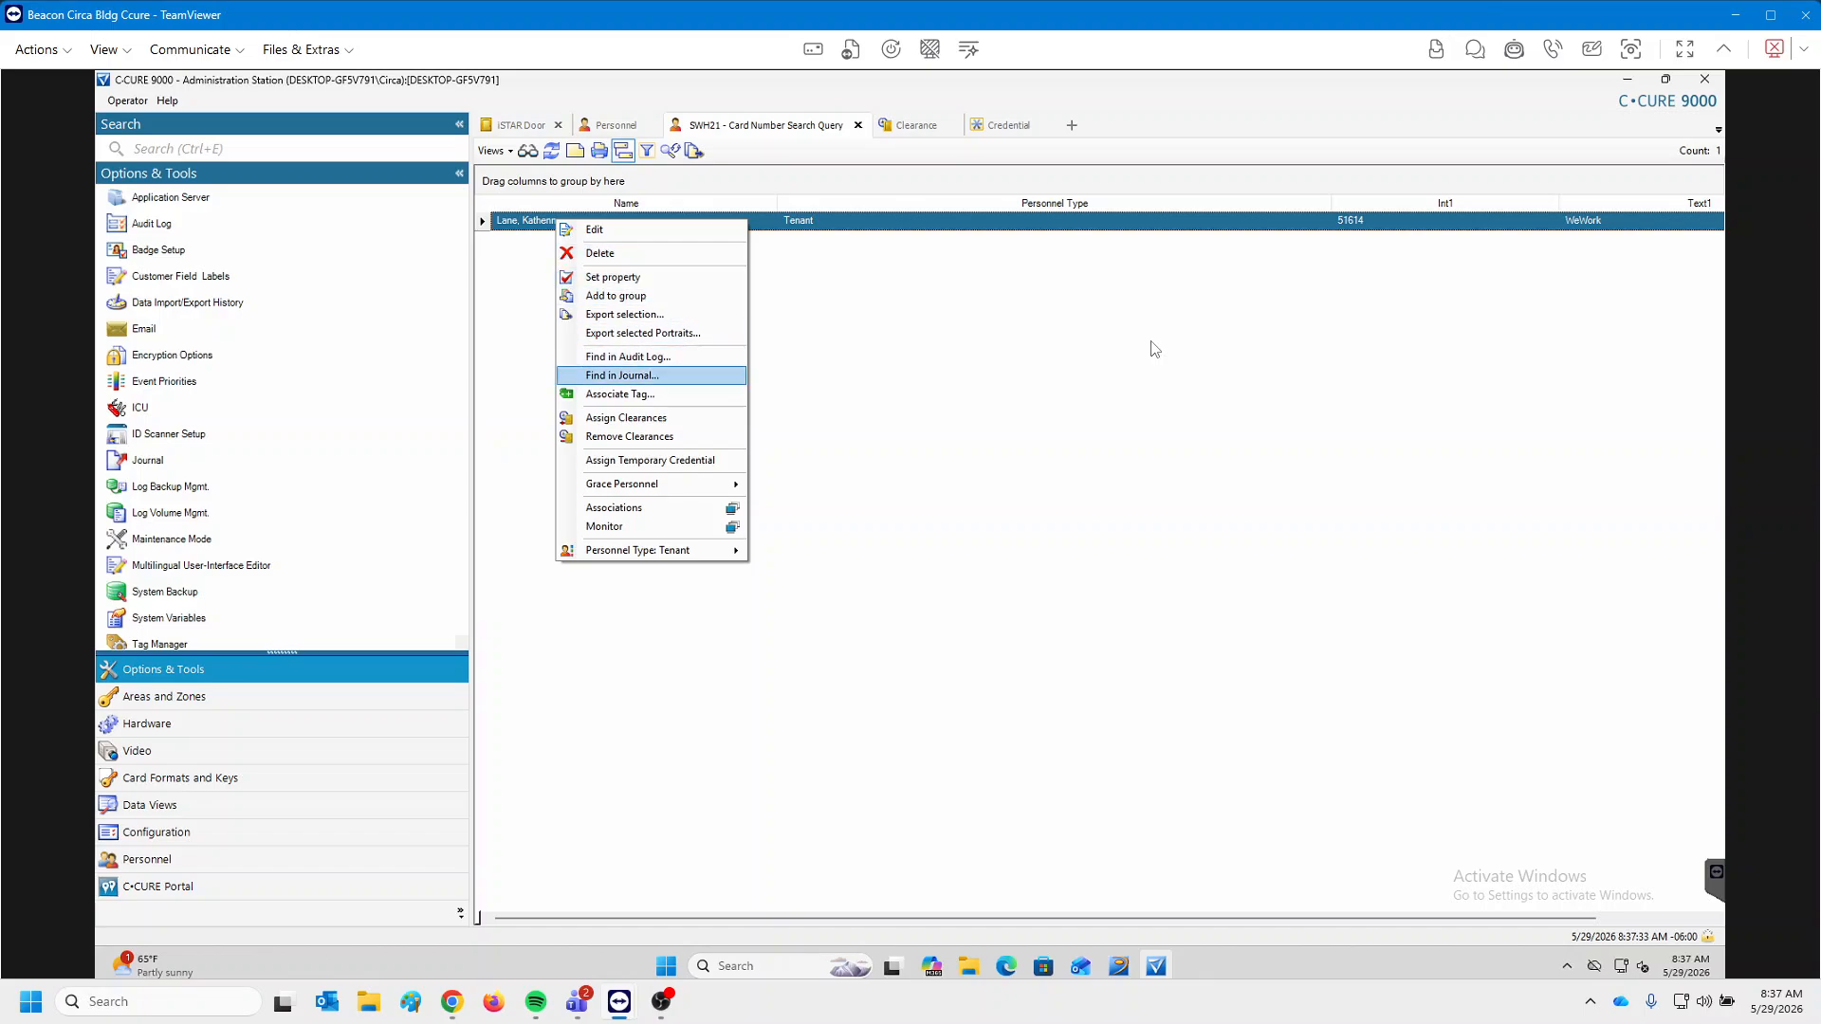
key(Return)
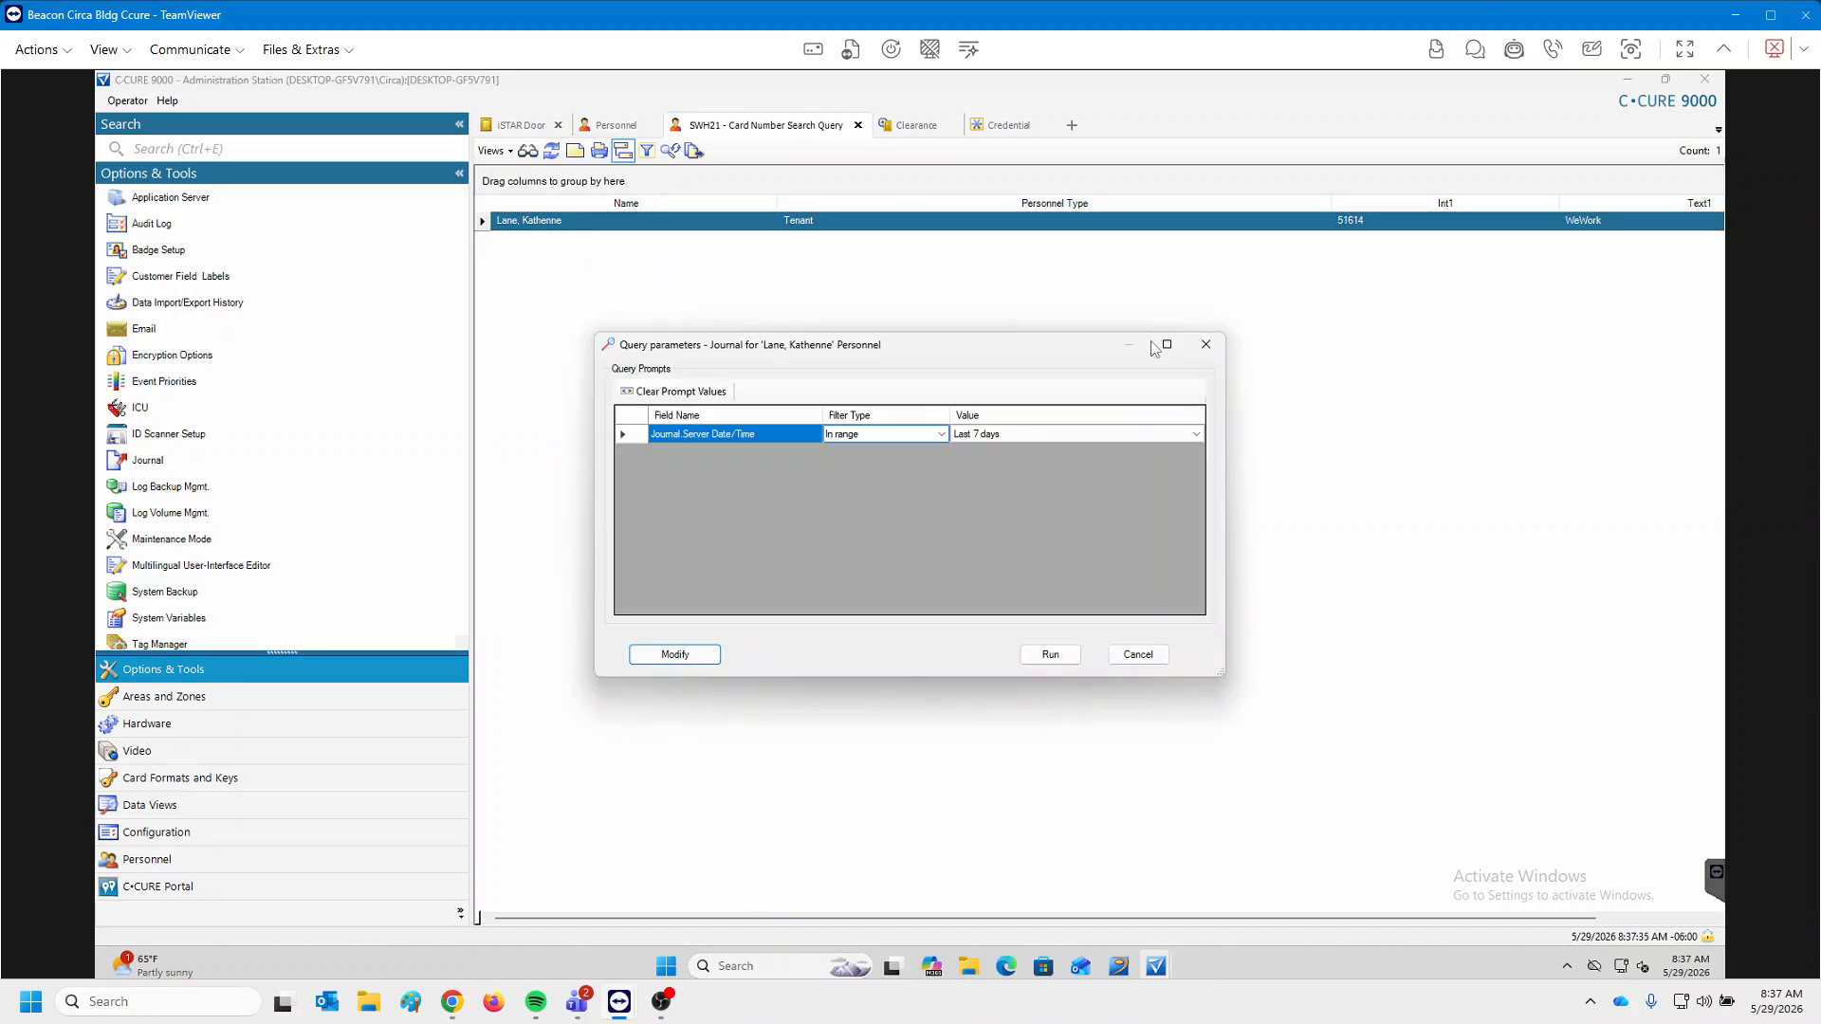
click(1078, 434)
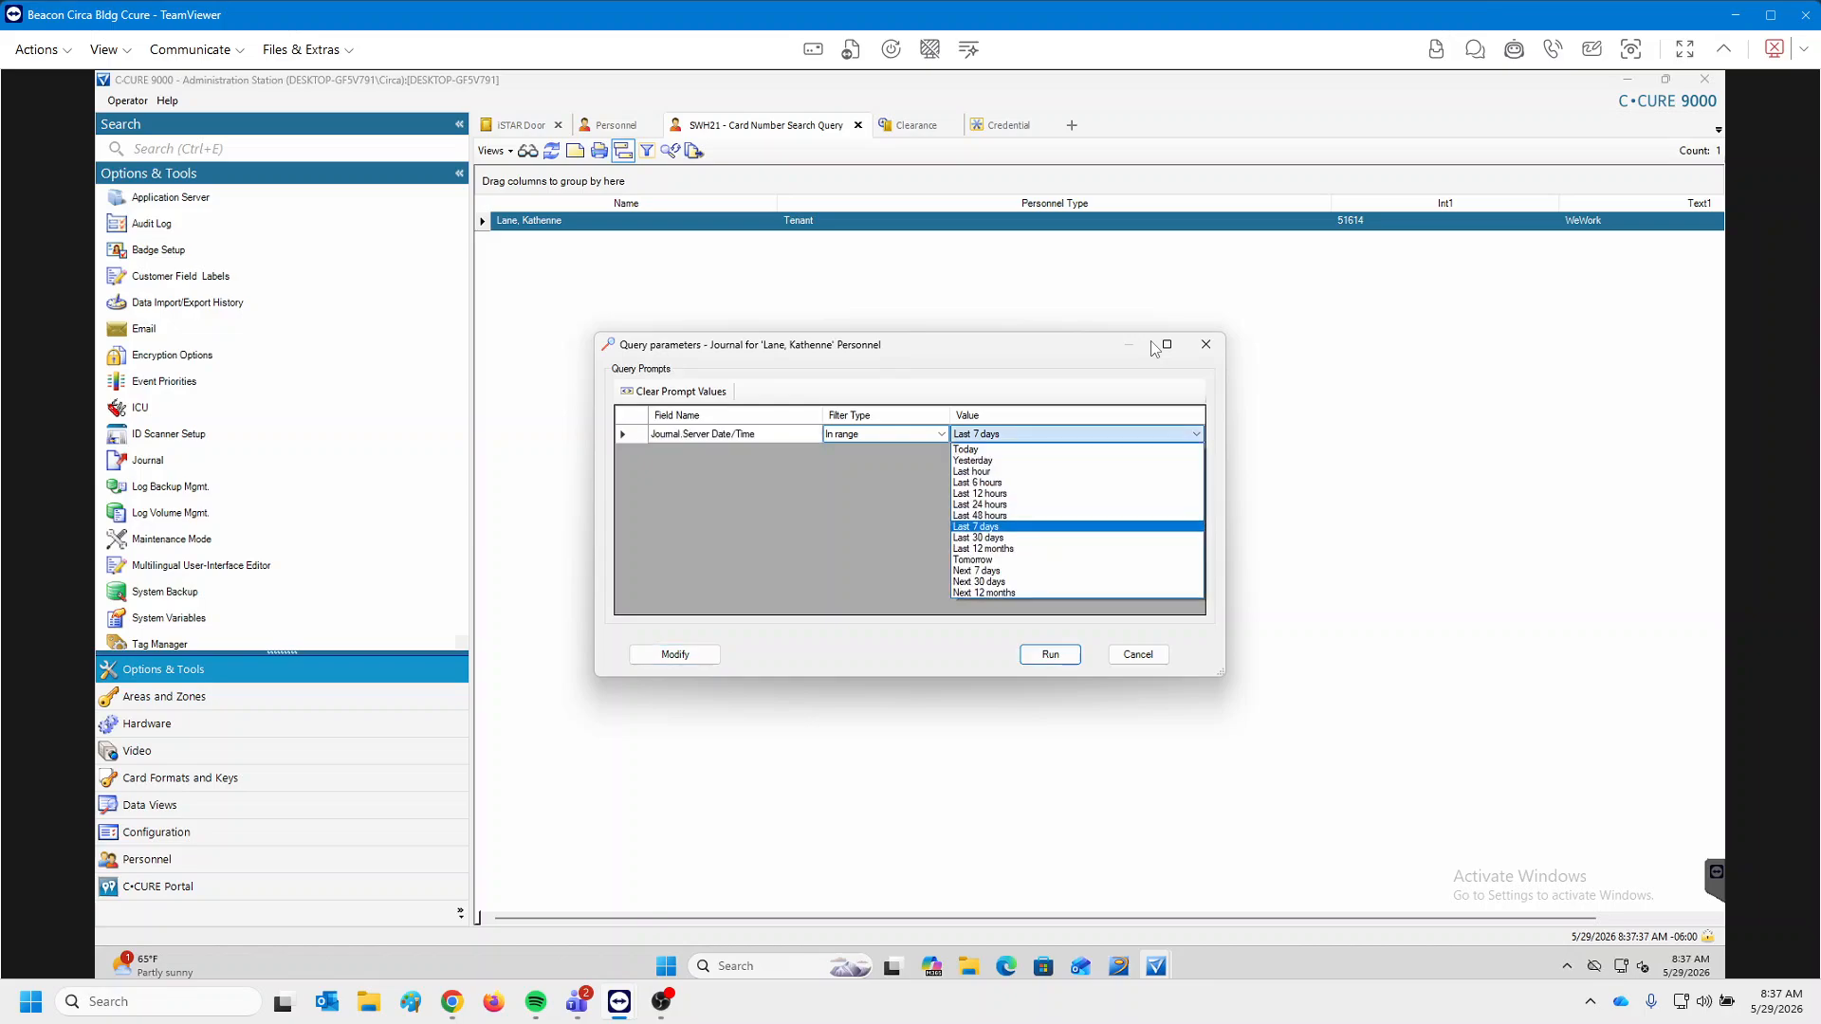
click(1044, 547)
key(Return)
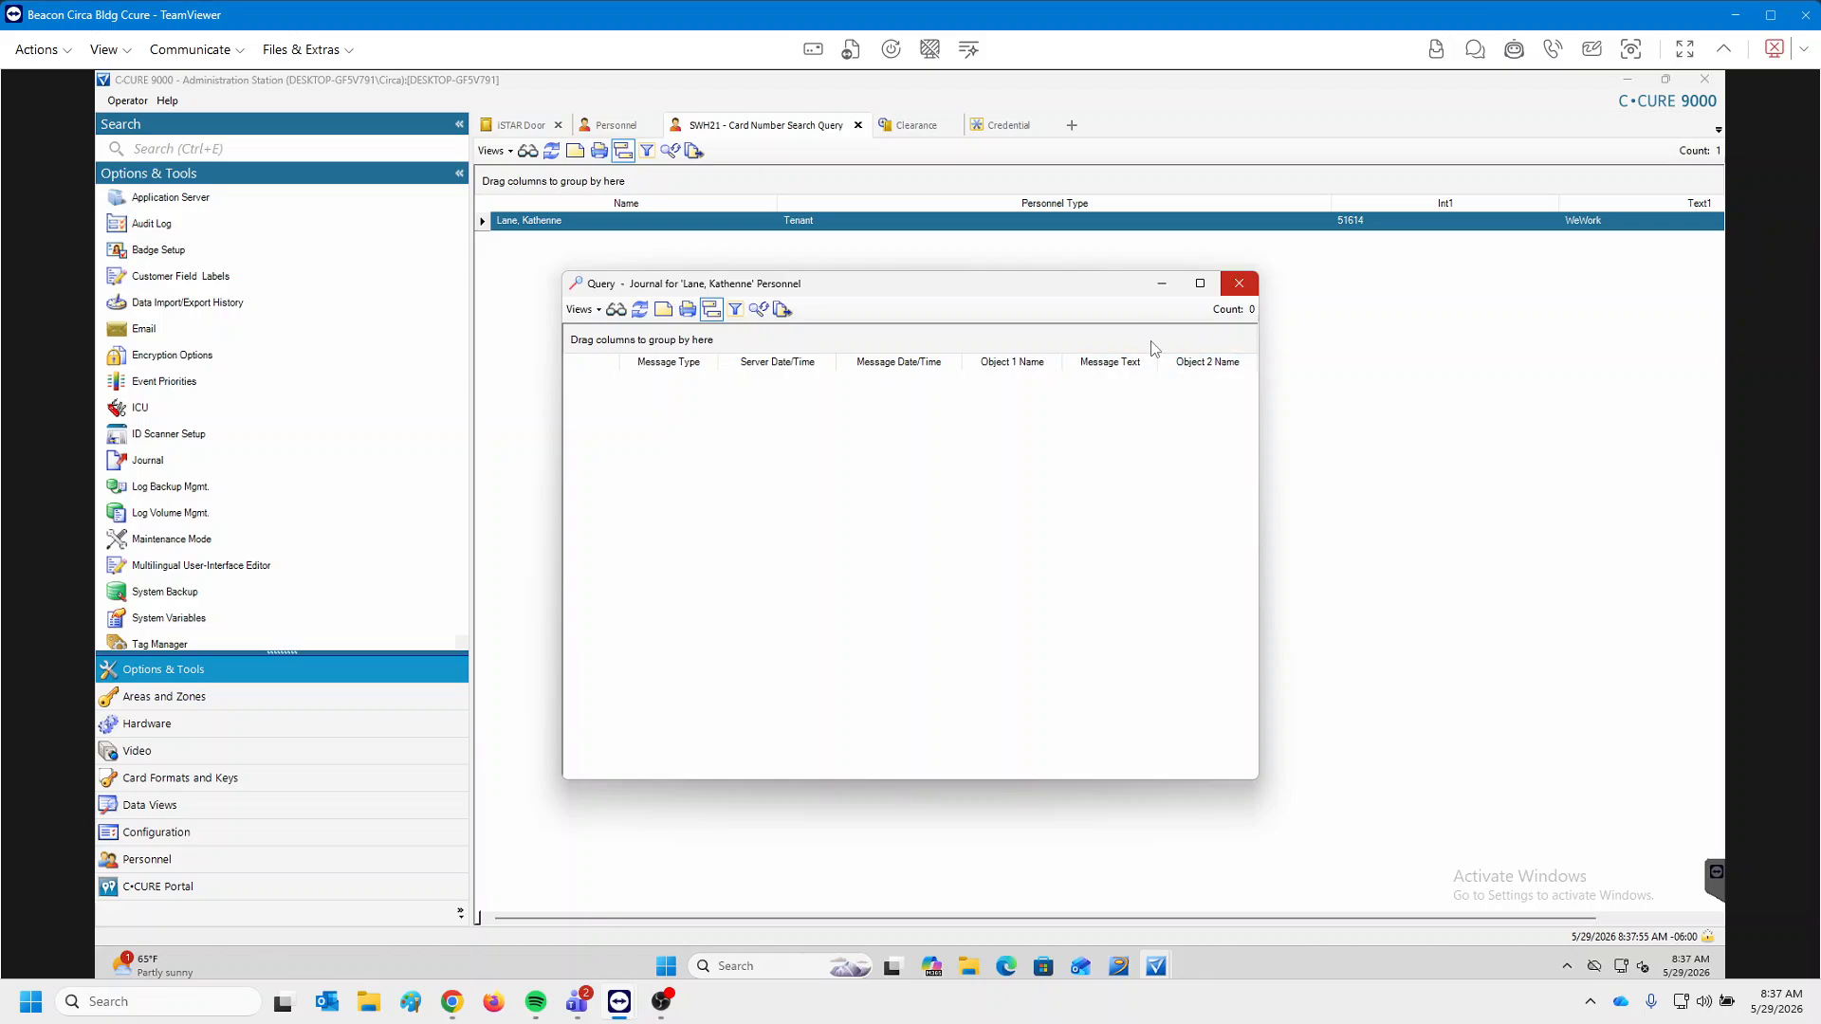
click(1239, 283)
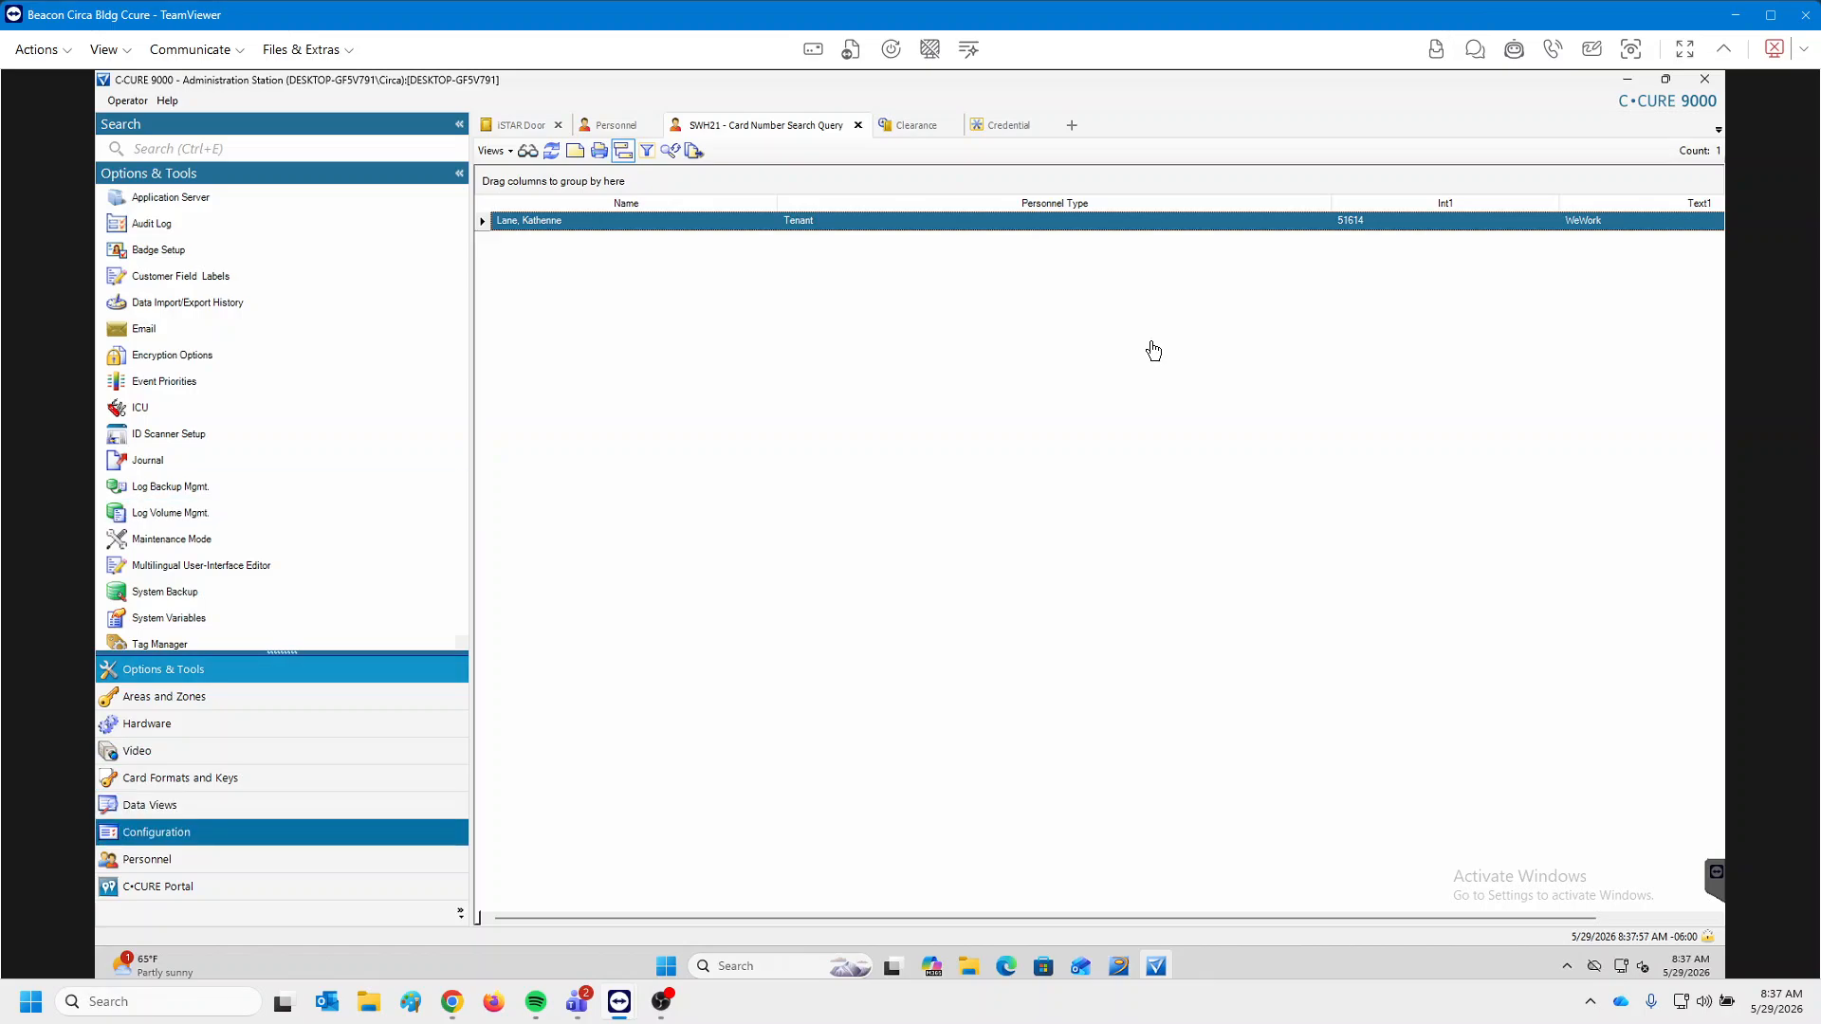
Run an unfiltered Personnel search to list all 991 tenant records.
click(147, 859)
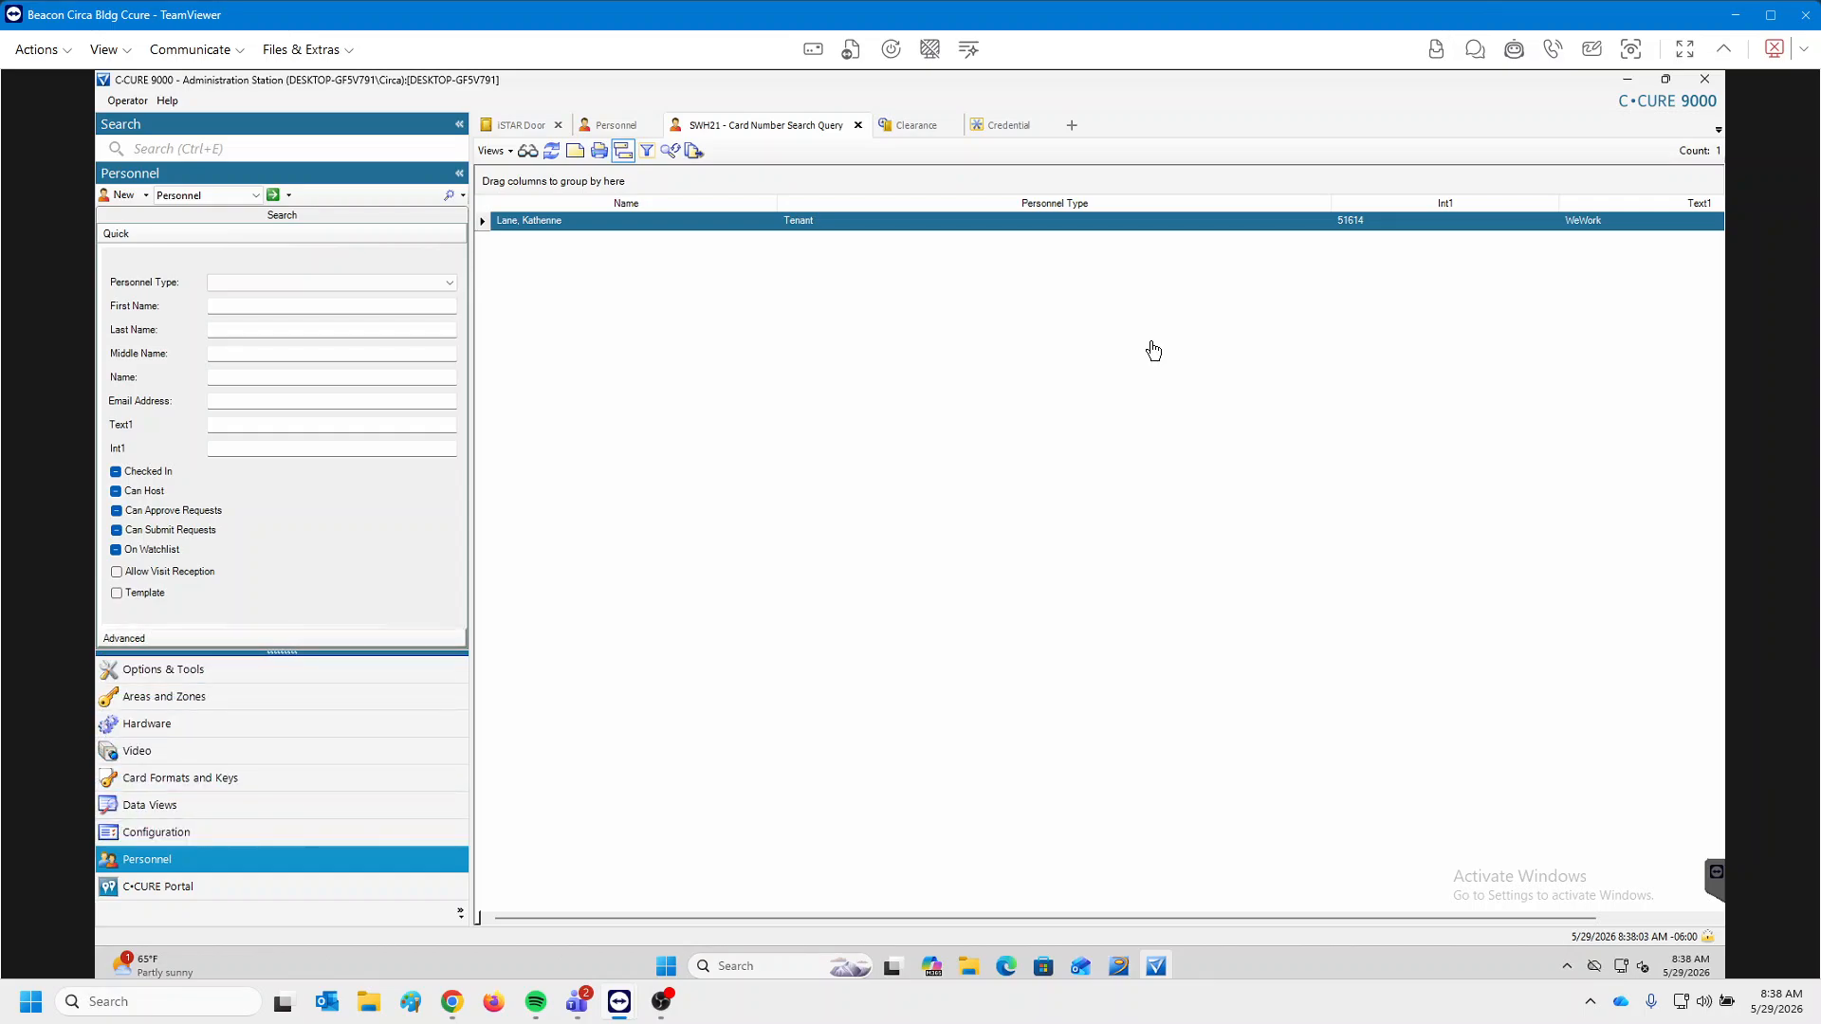
click(766, 125)
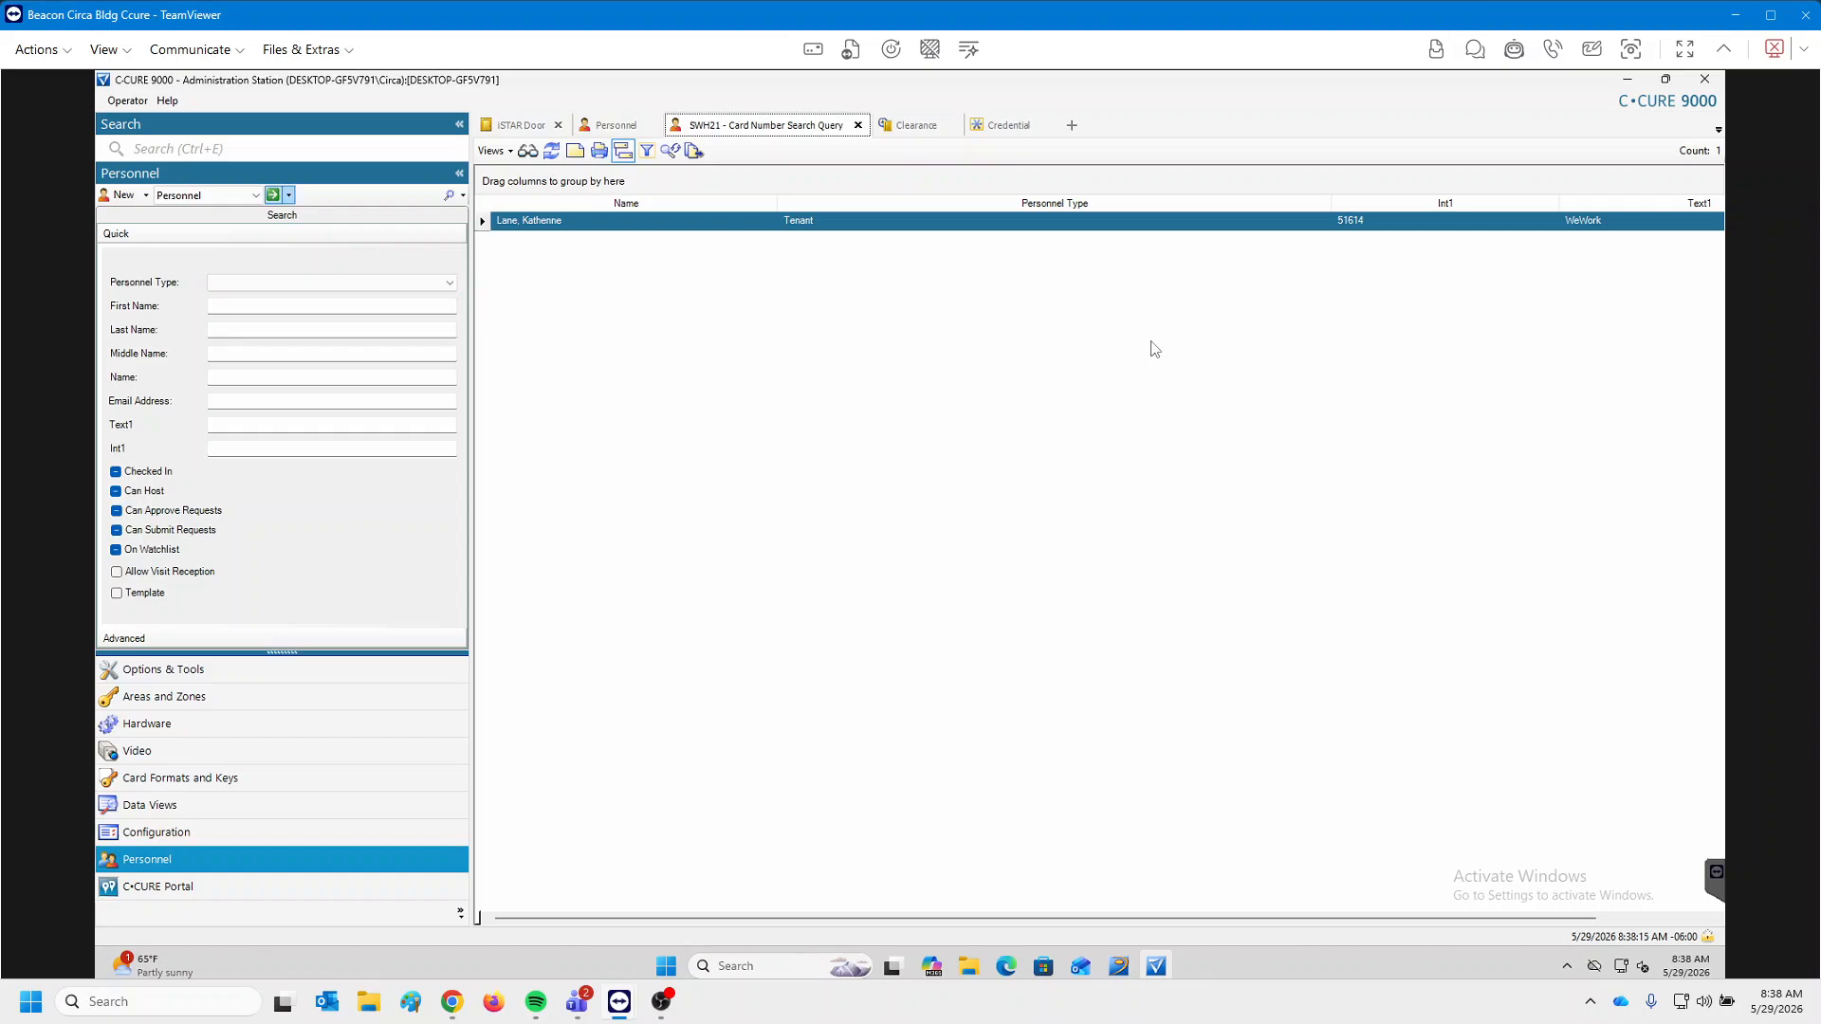
click(274, 197)
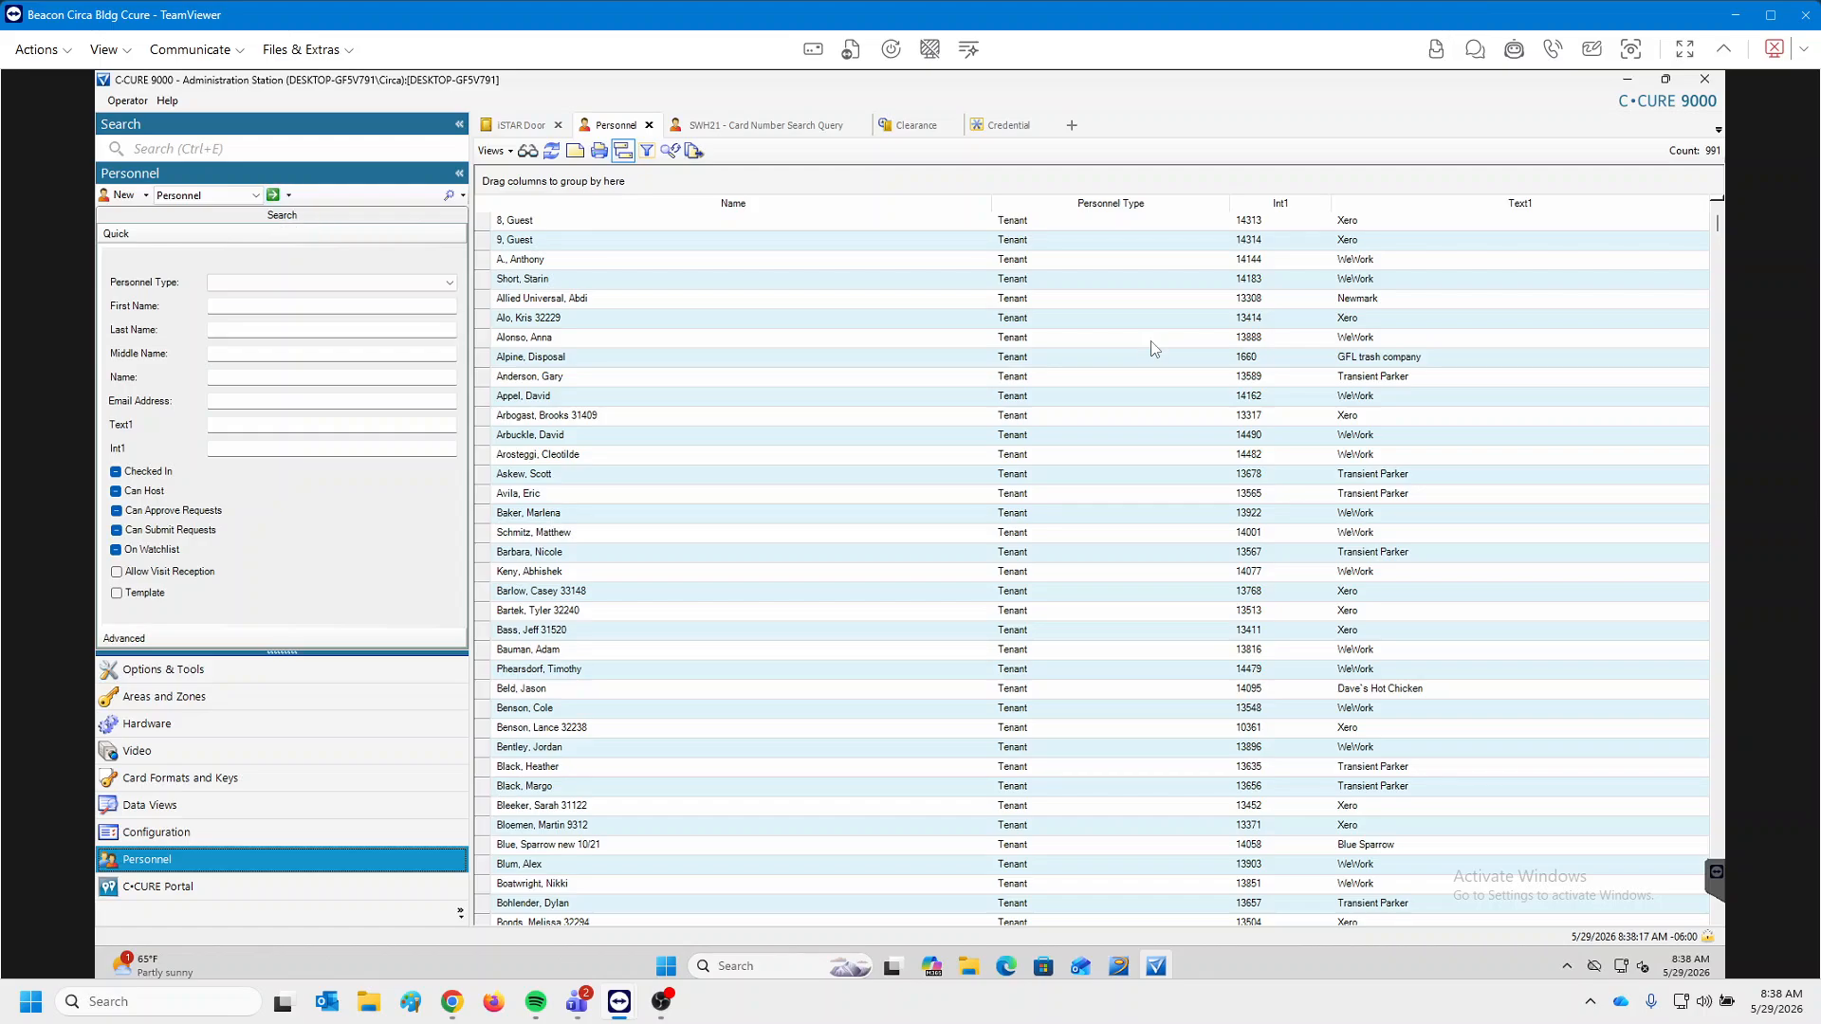
scroll(1155, 349, down, 13)
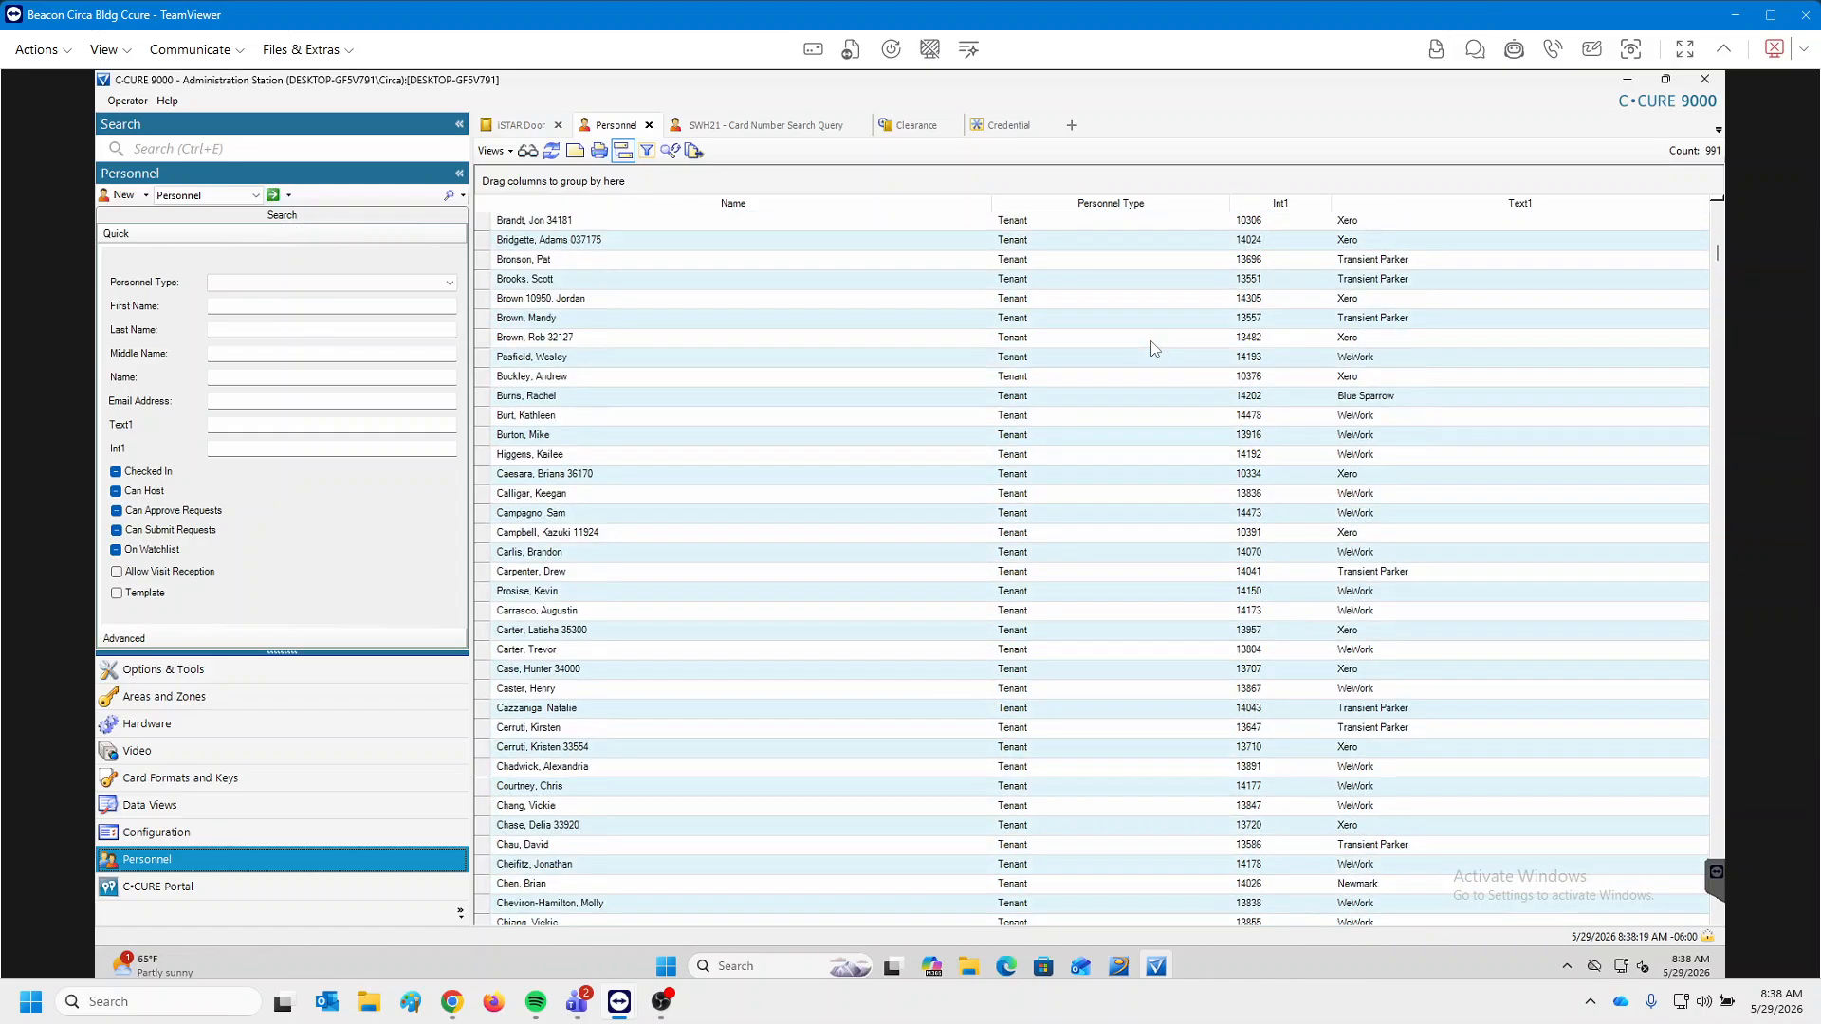
right_click(776, 591)
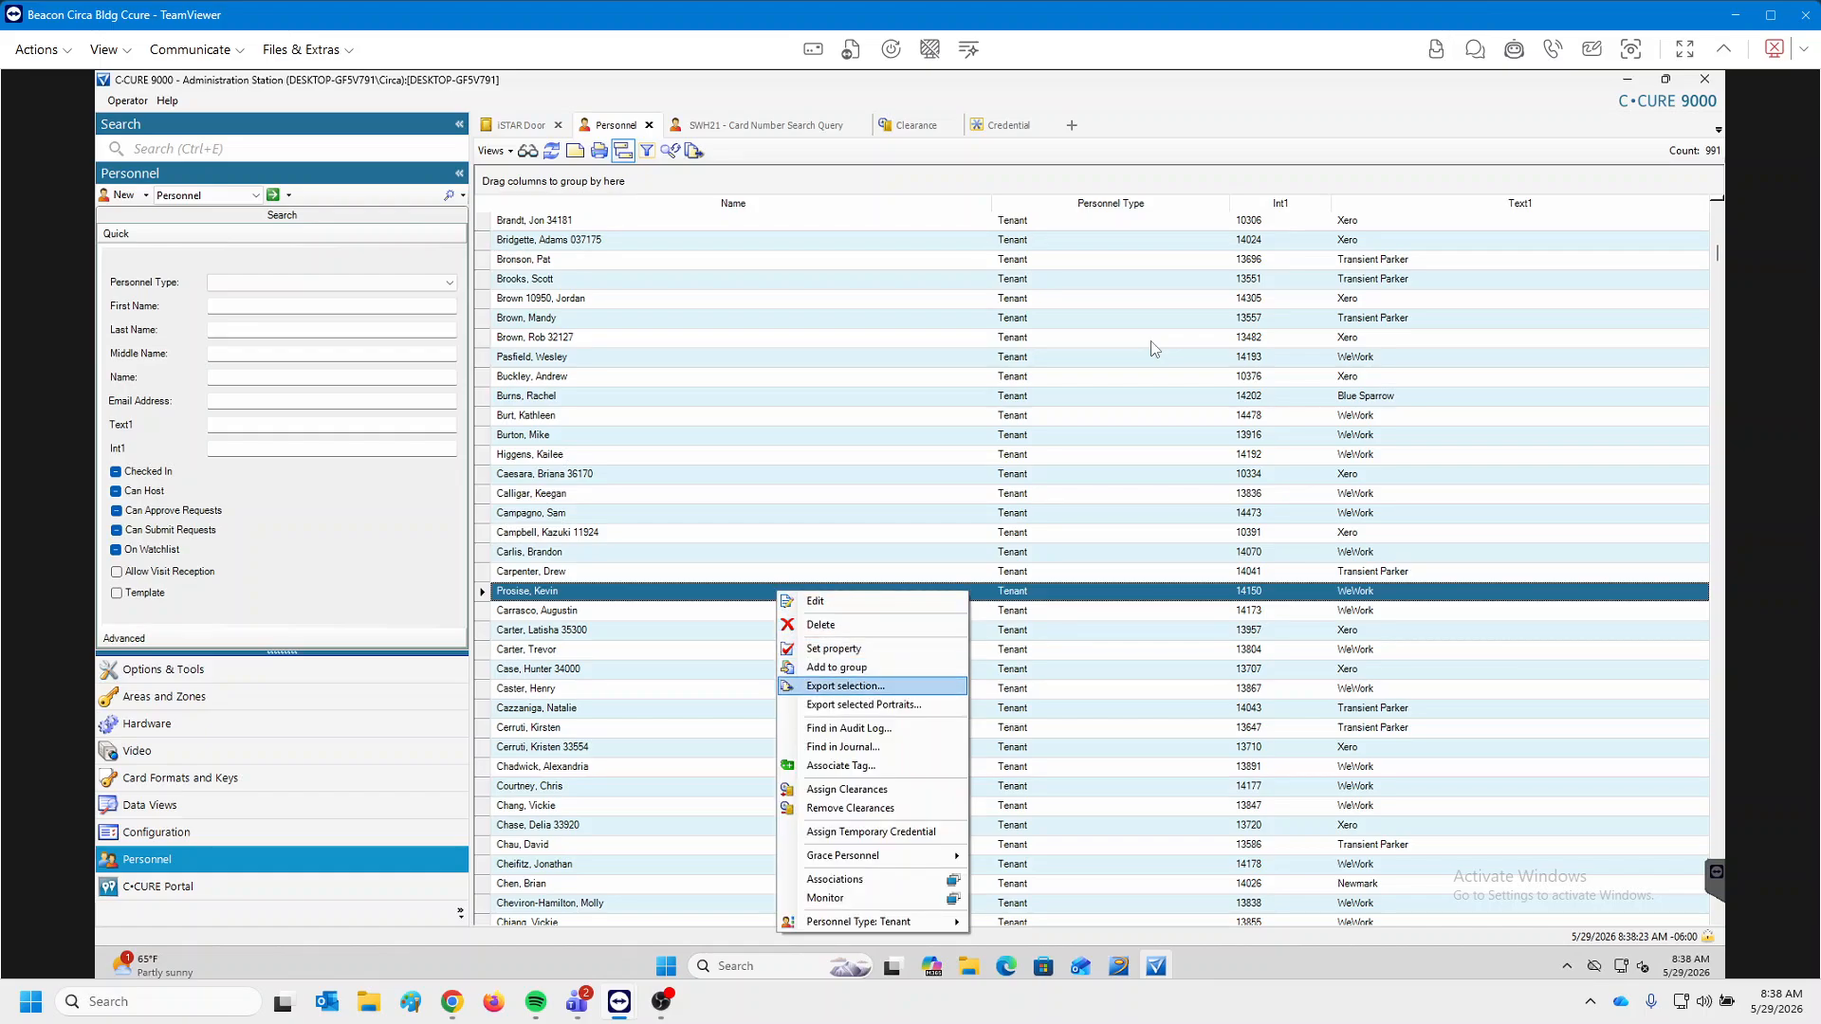
click(842, 746)
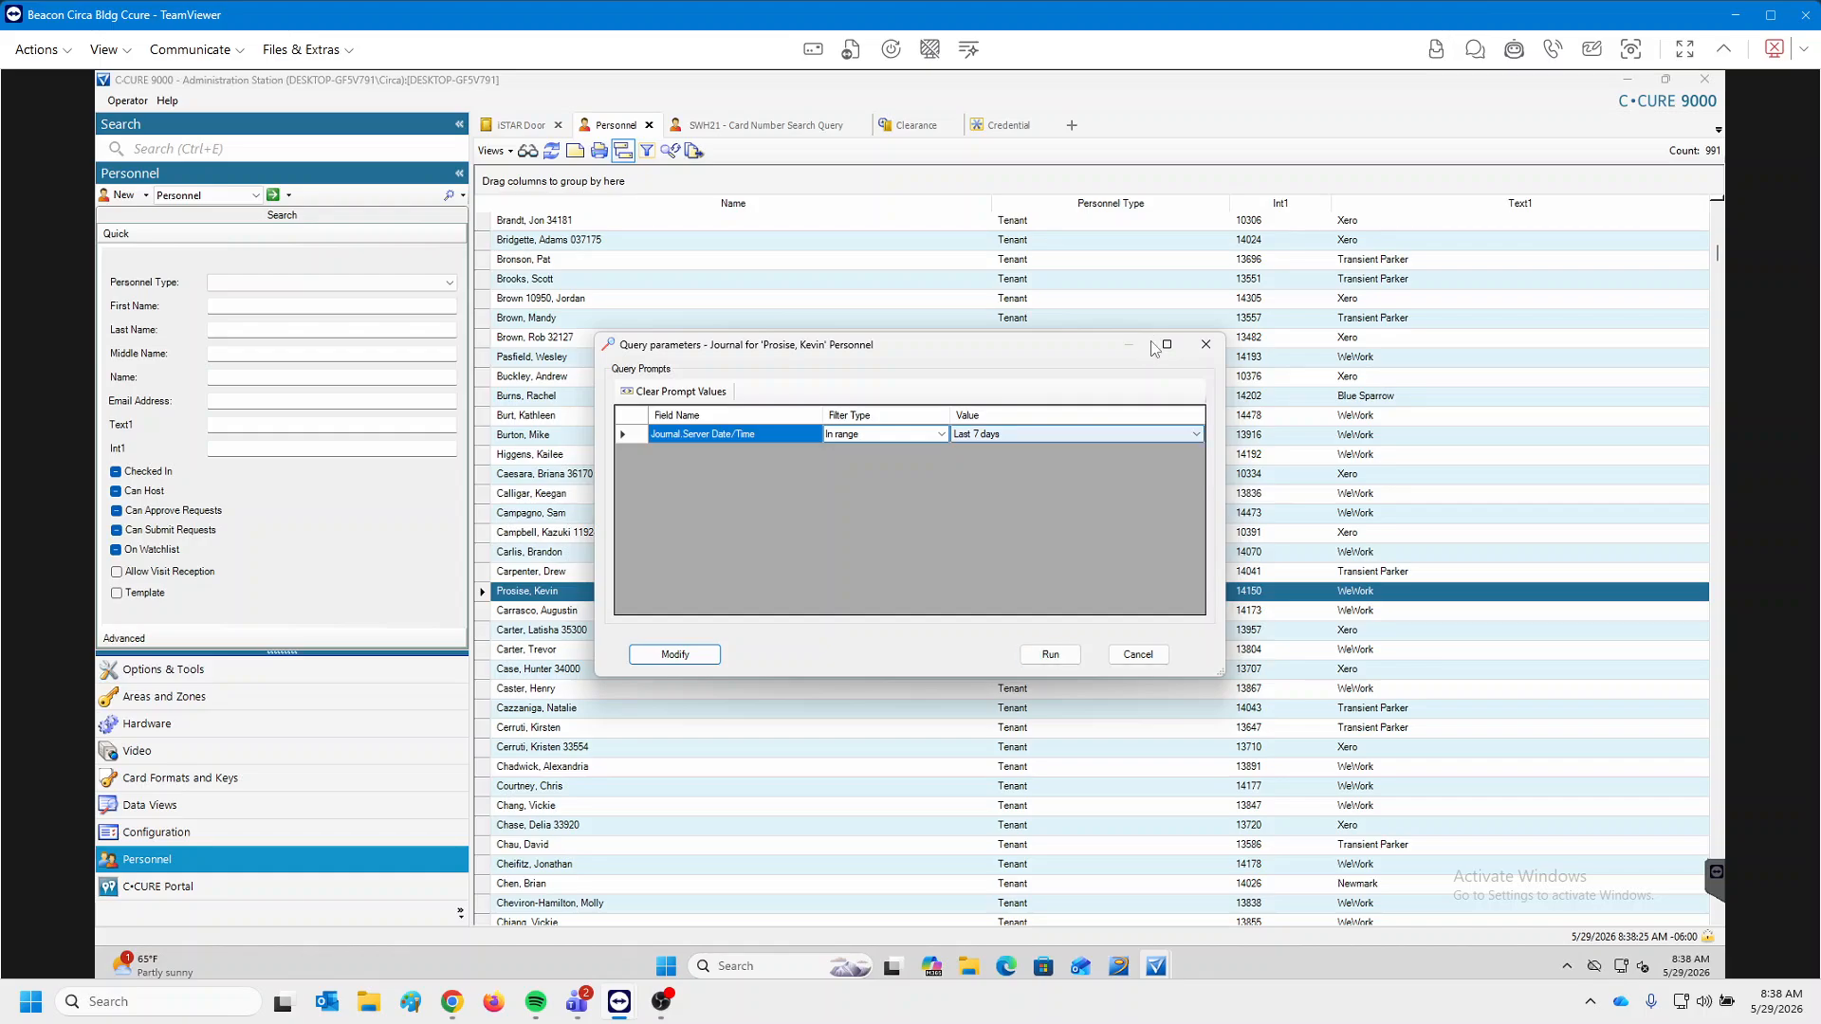
click(1196, 433)
key(Down)
key(Down)
key(Down)
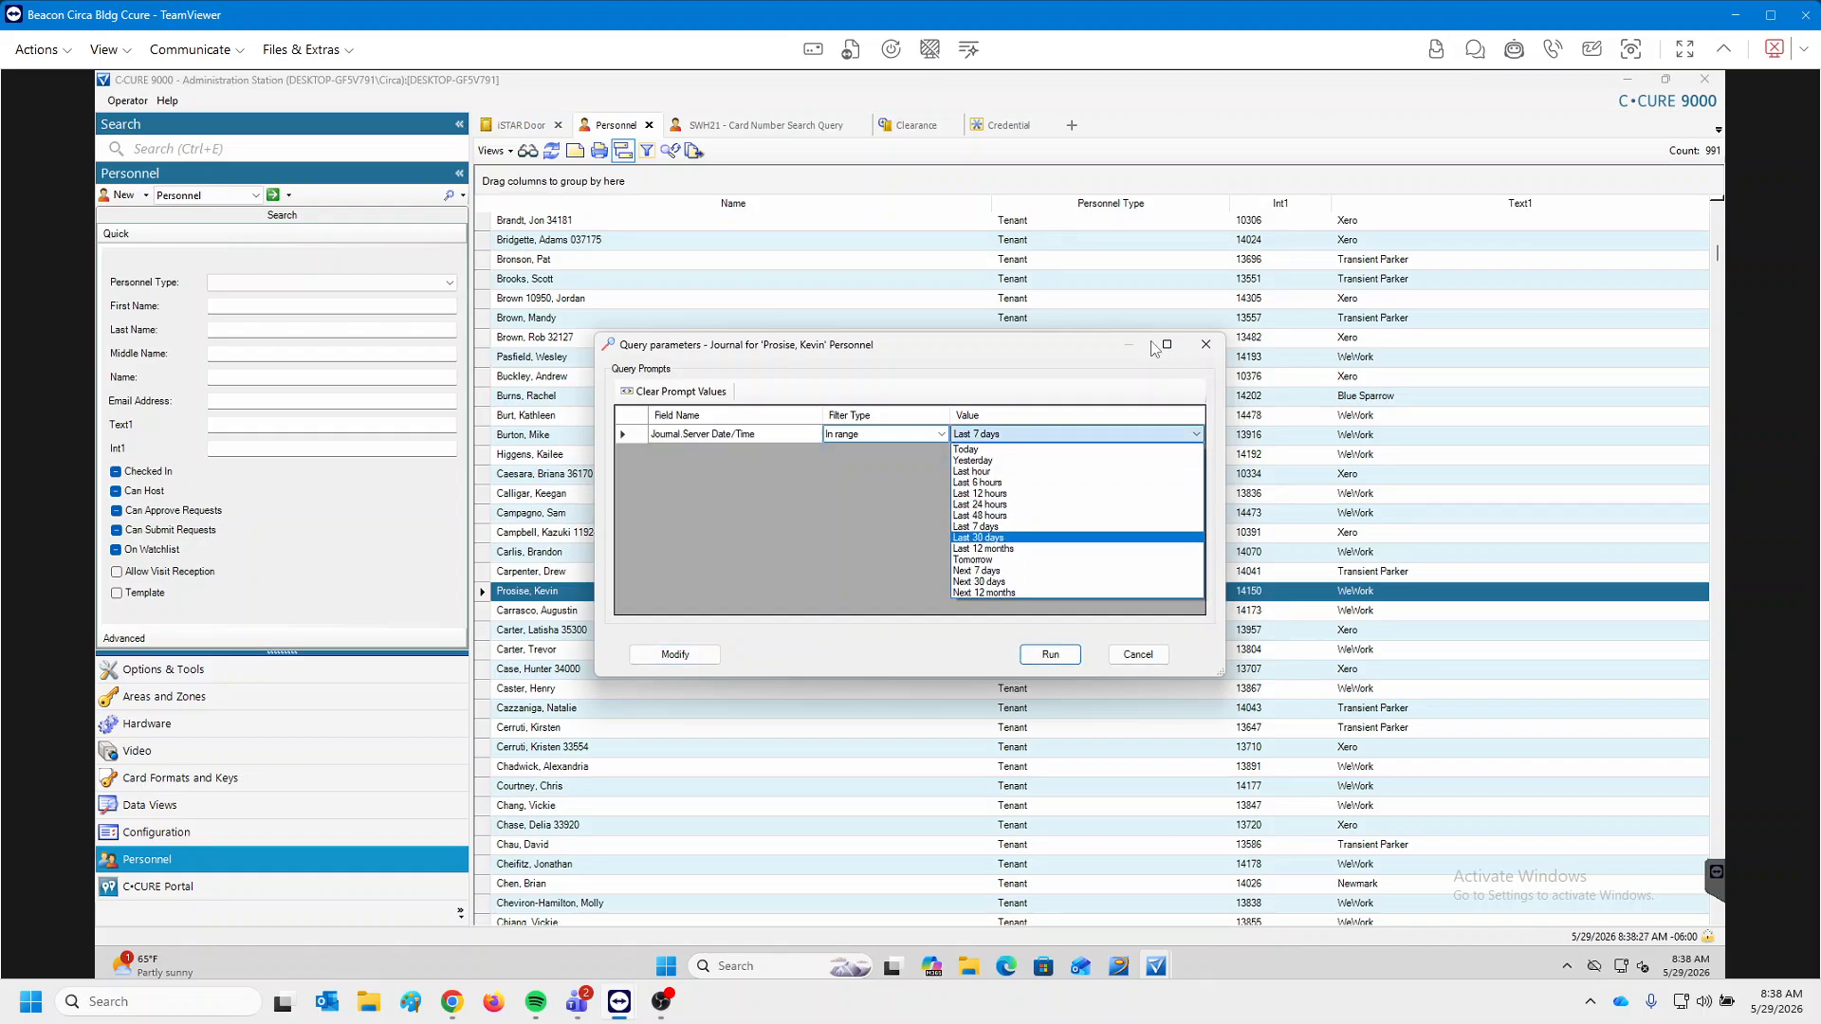
key(Down)
key(Return)
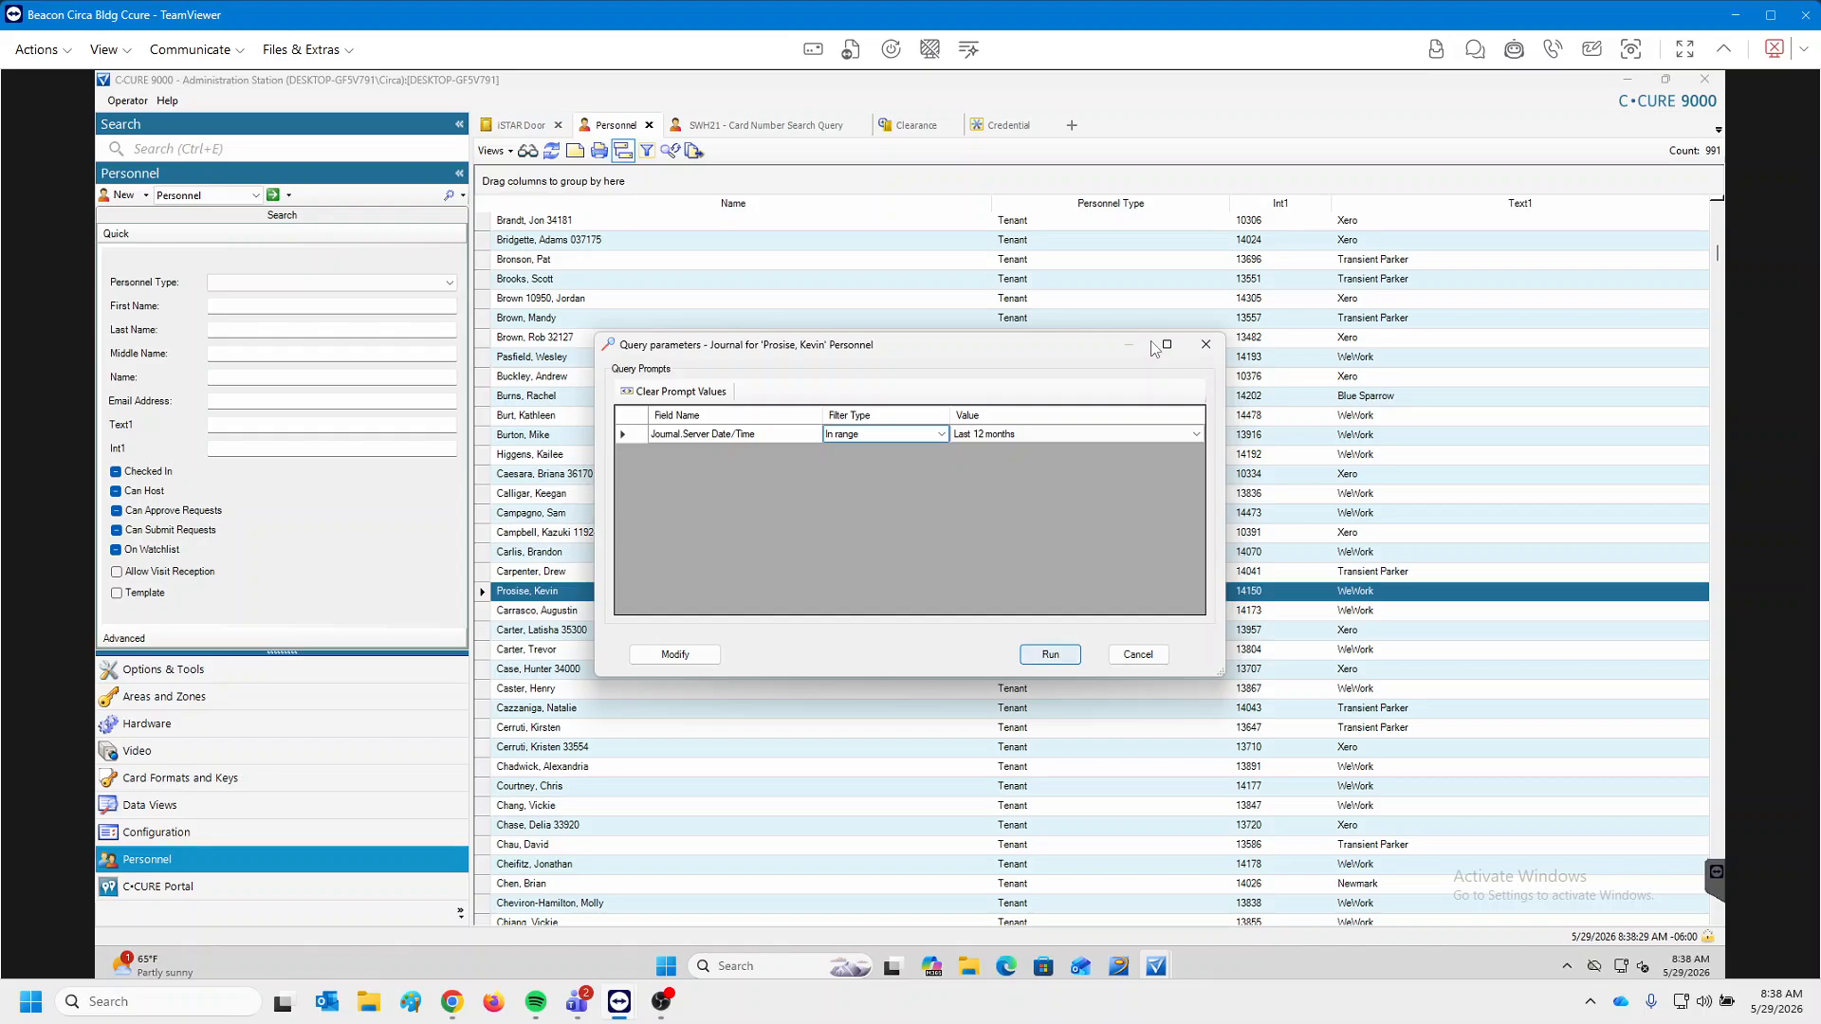
key(Return)
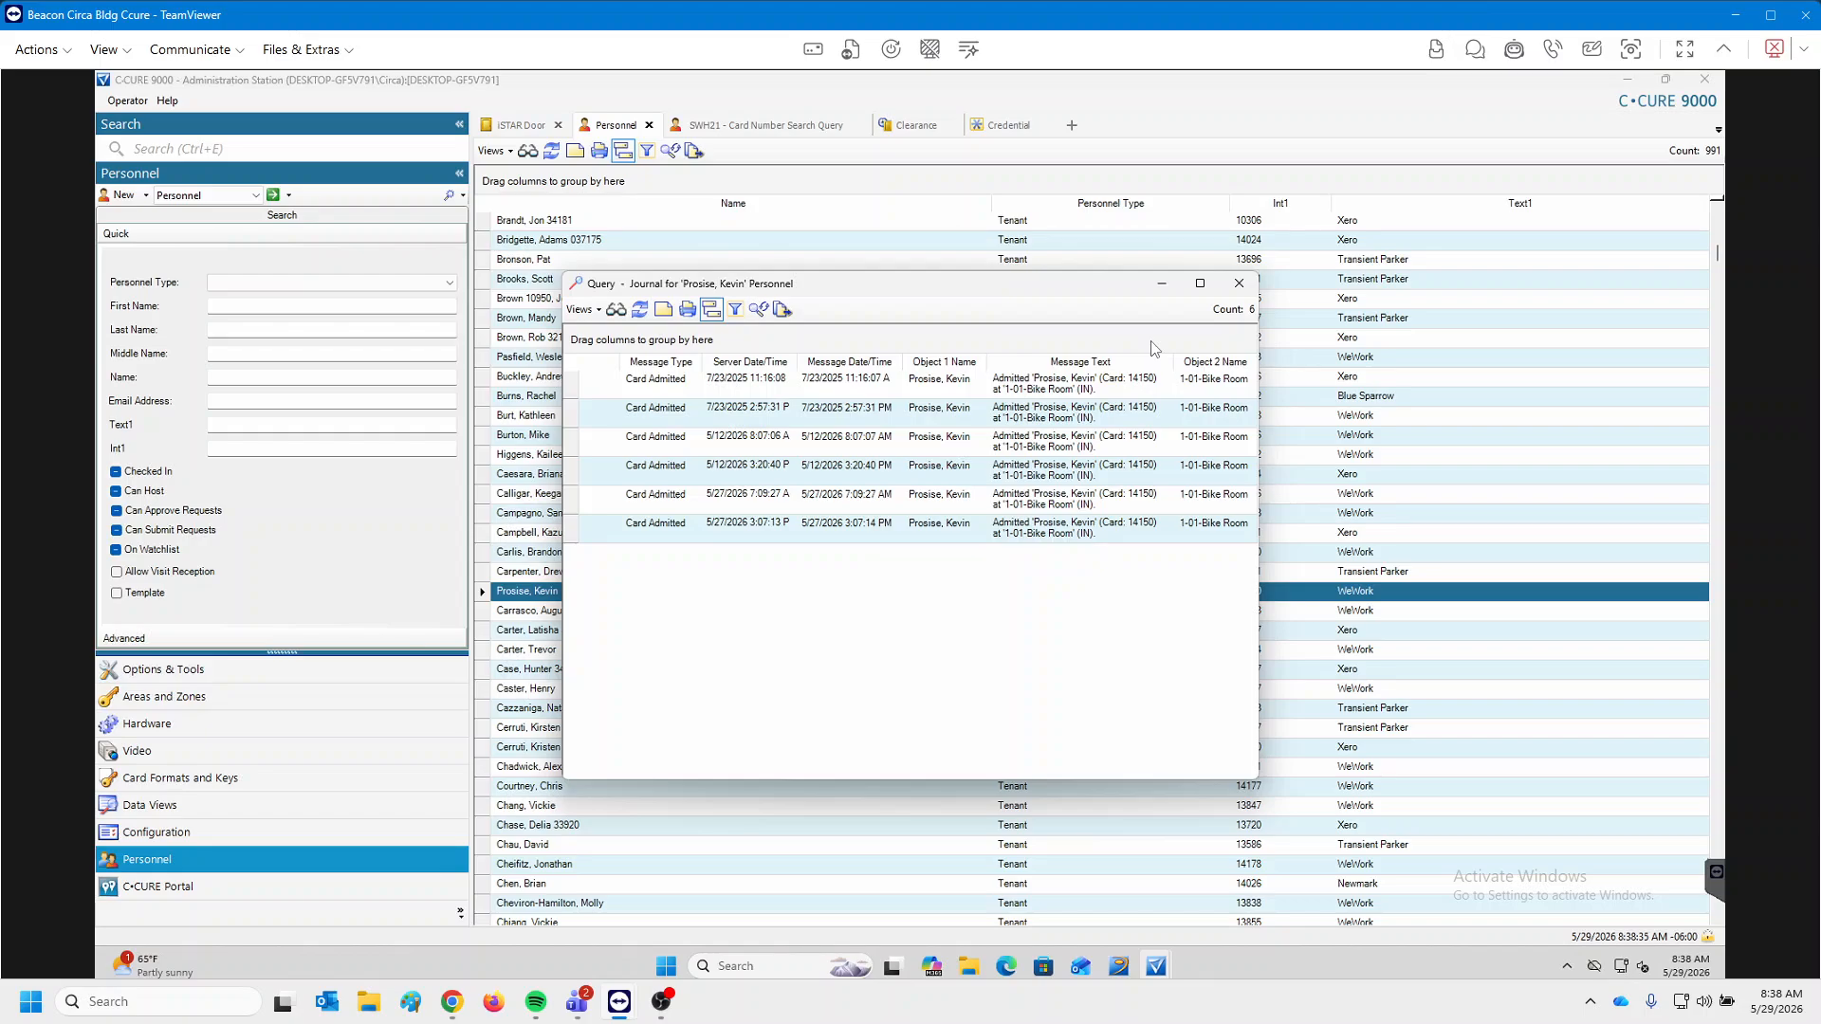
click(1200, 283)
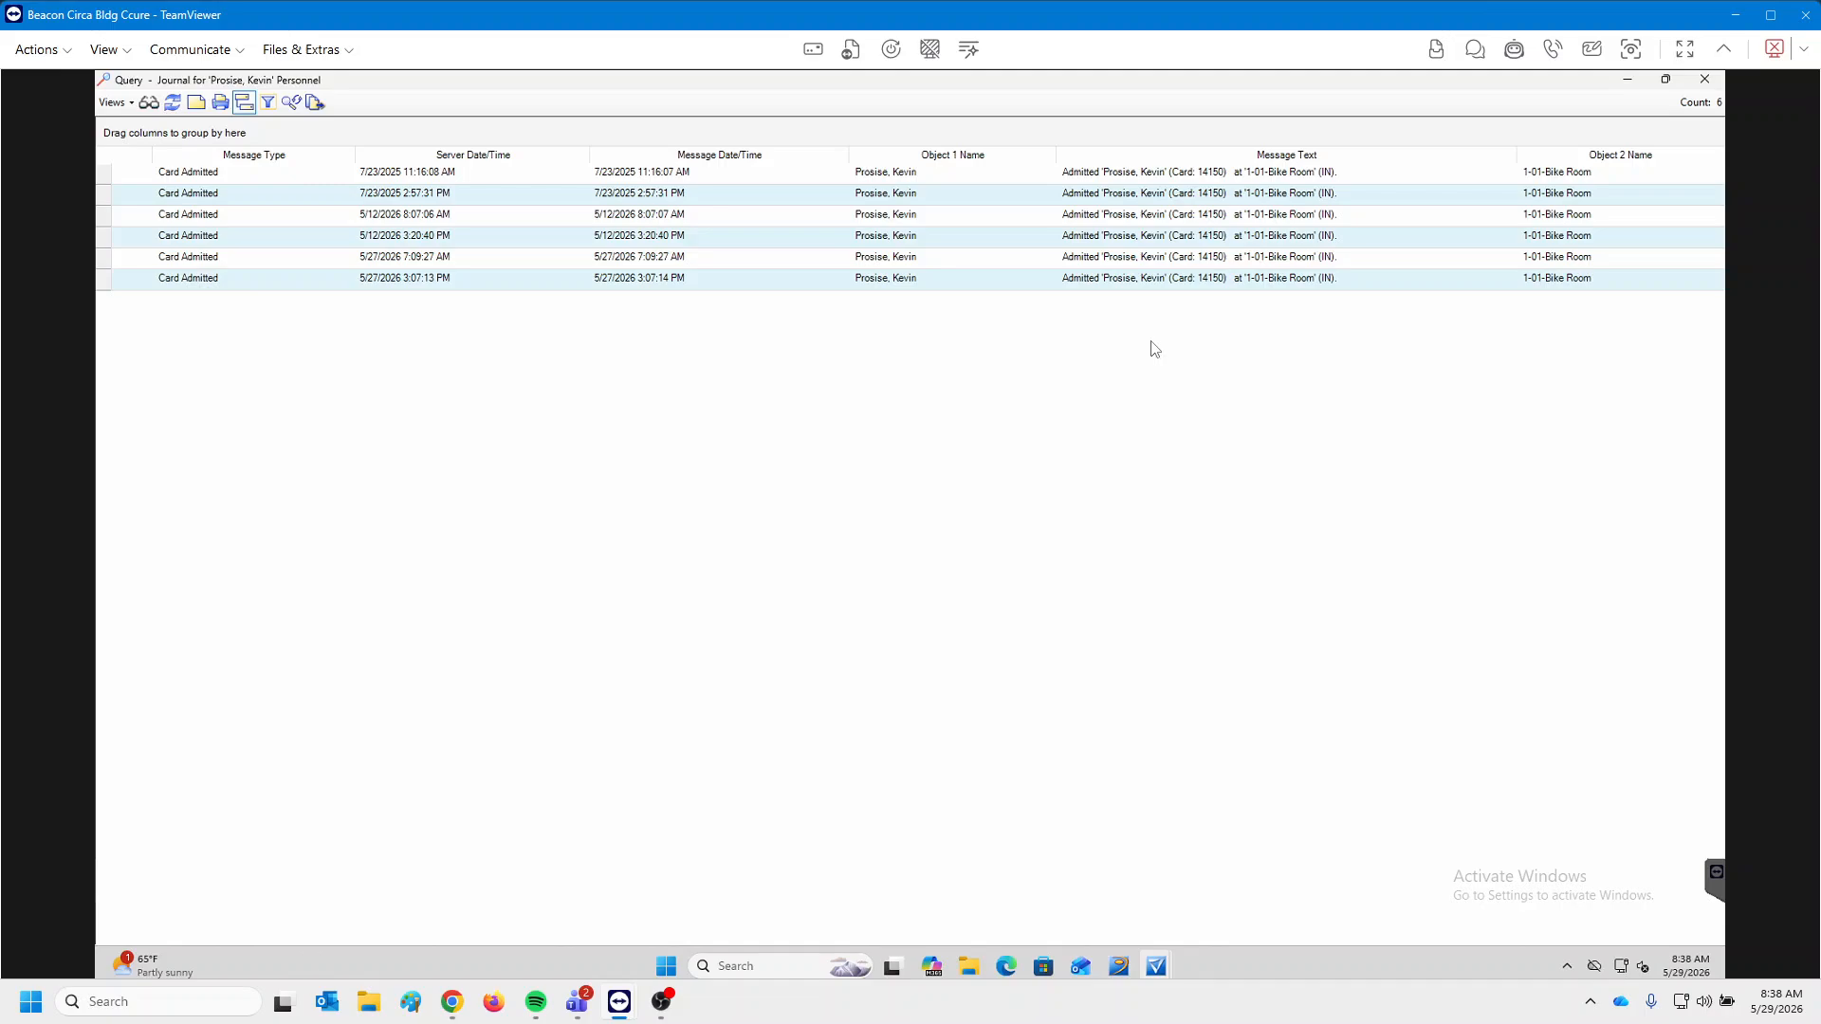
Close the tenant's journal results and move via Clearance to the 22-door iSTAR Door list.
click(1705, 78)
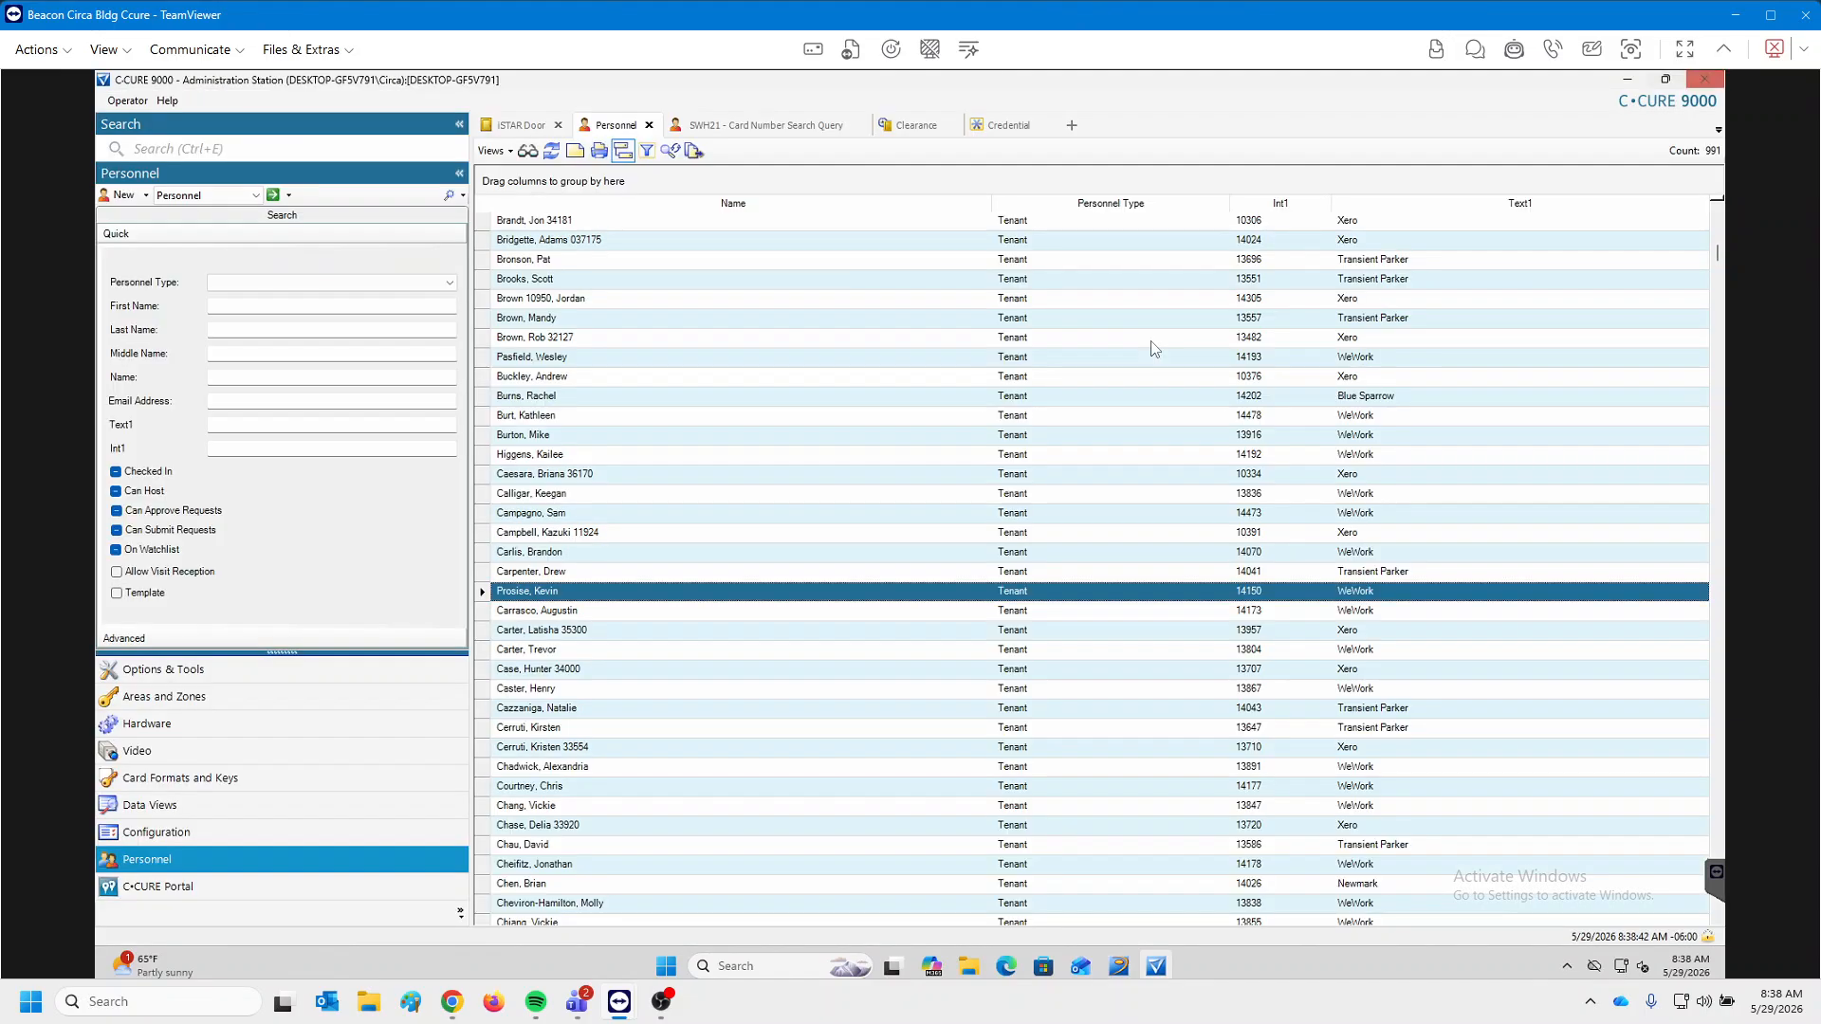
scroll(1153, 349, down, 10)
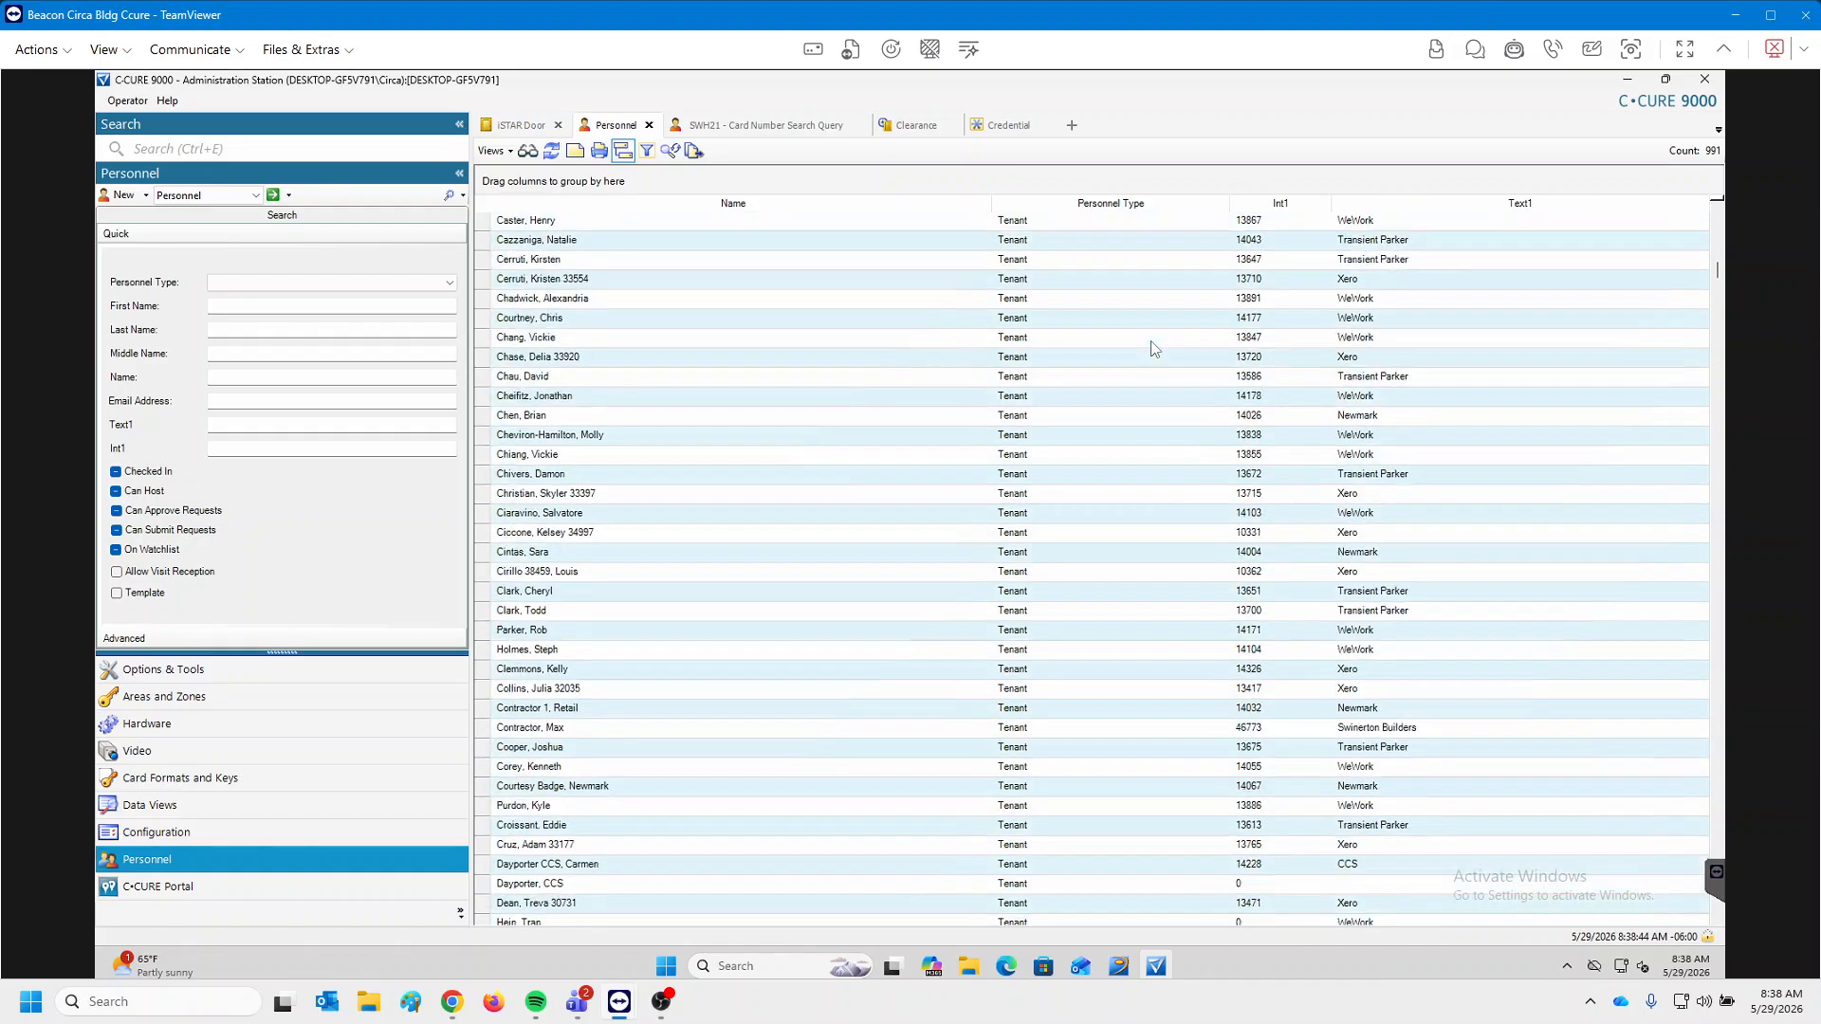
scroll(1154, 349, down, 4)
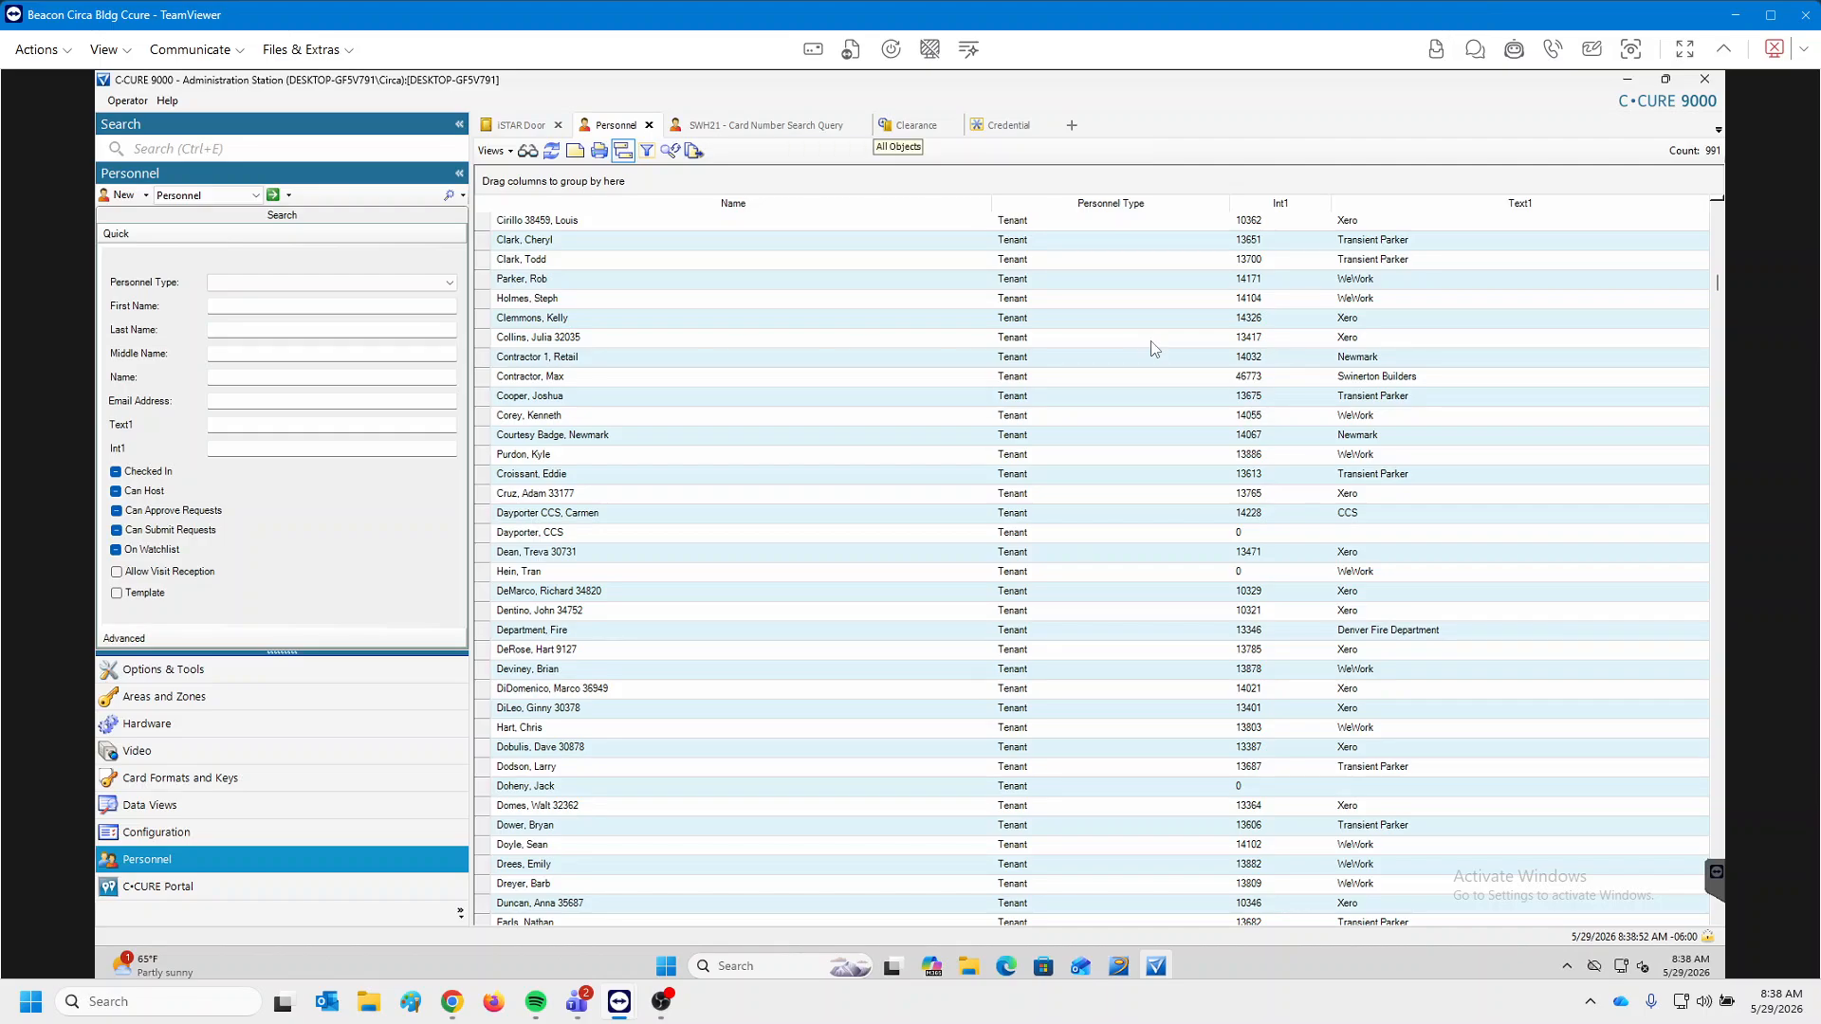
click(911, 125)
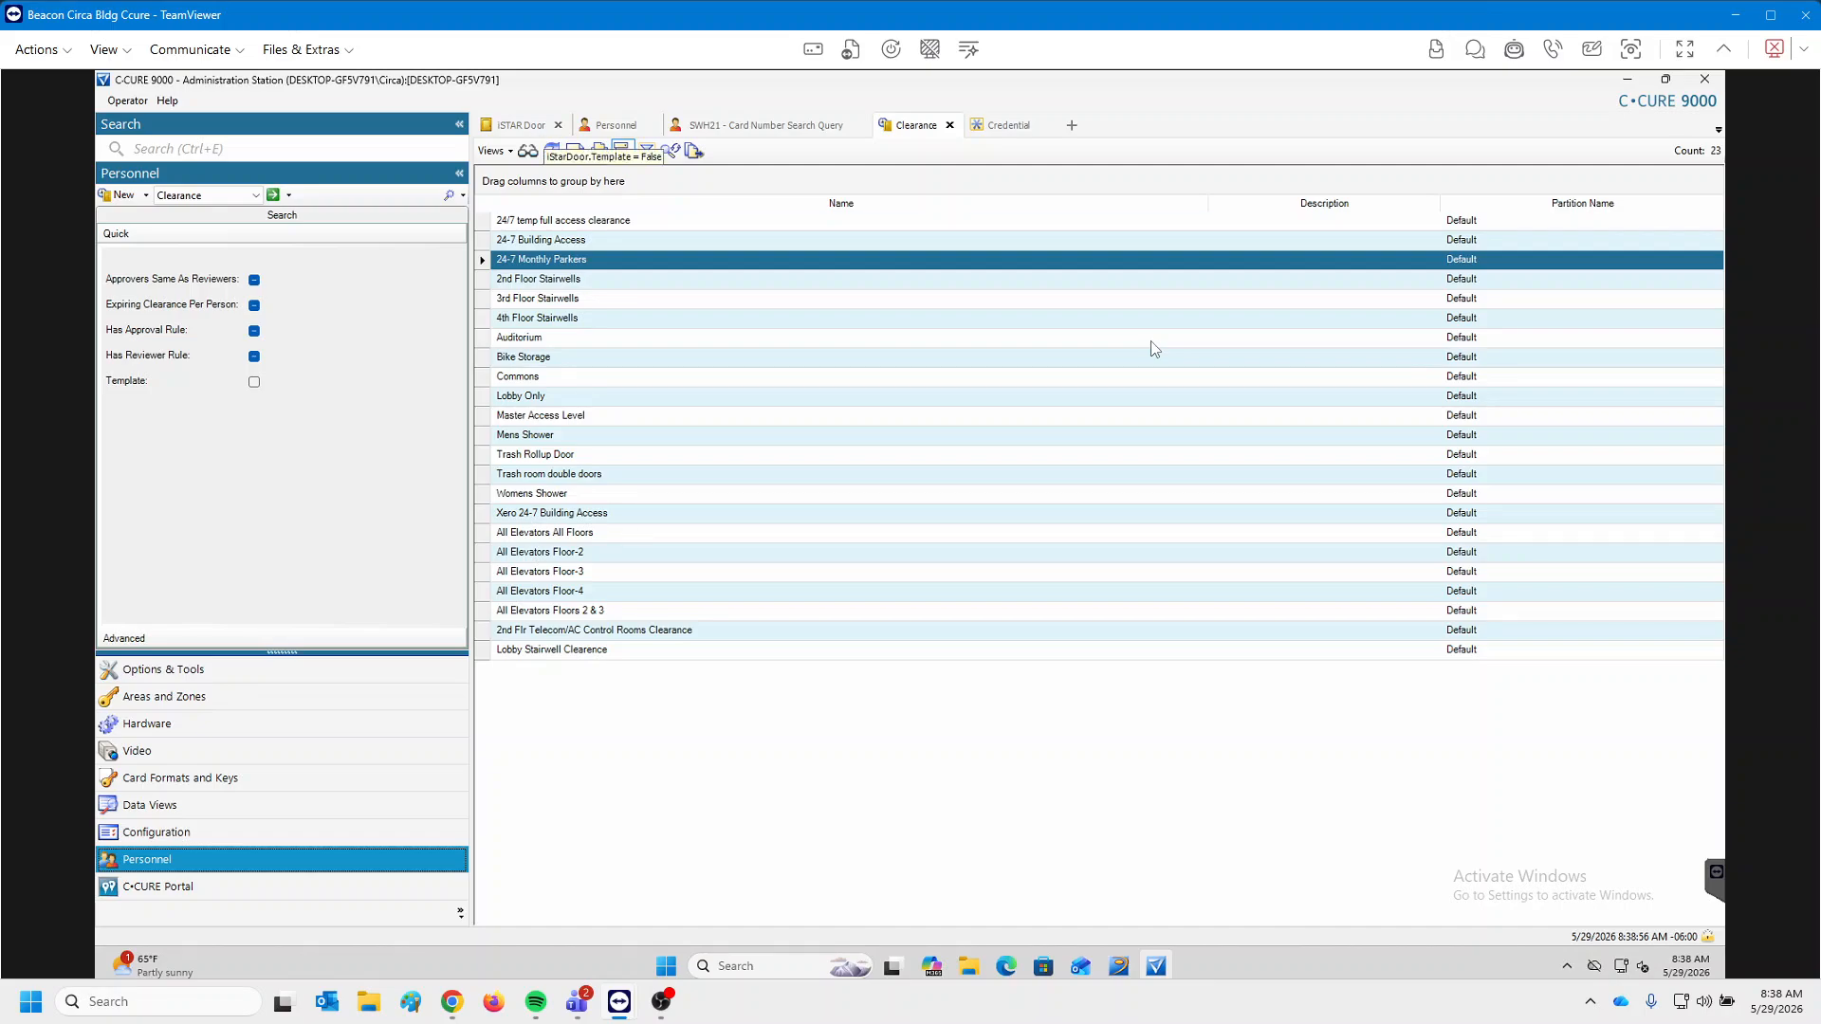
click(533, 125)
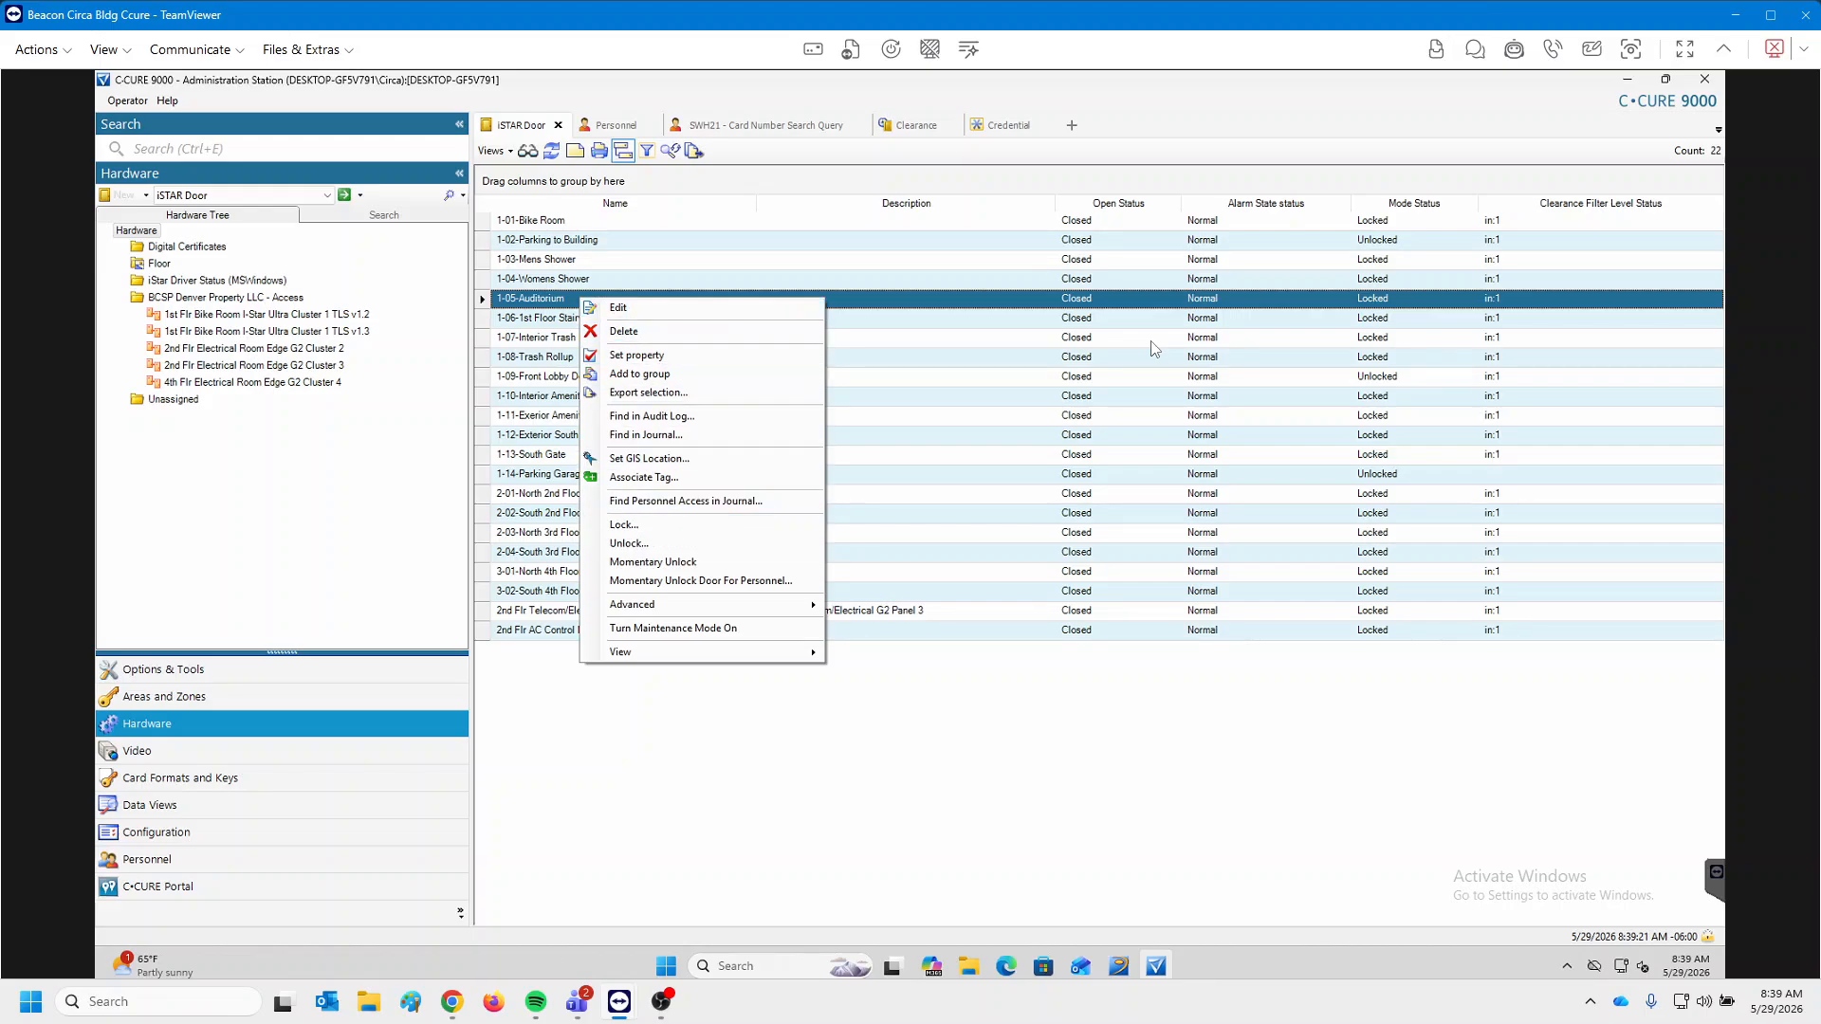
List 1-05-Auditorium's three clearances, select all three, and open their associations.
mouse_move(664, 653)
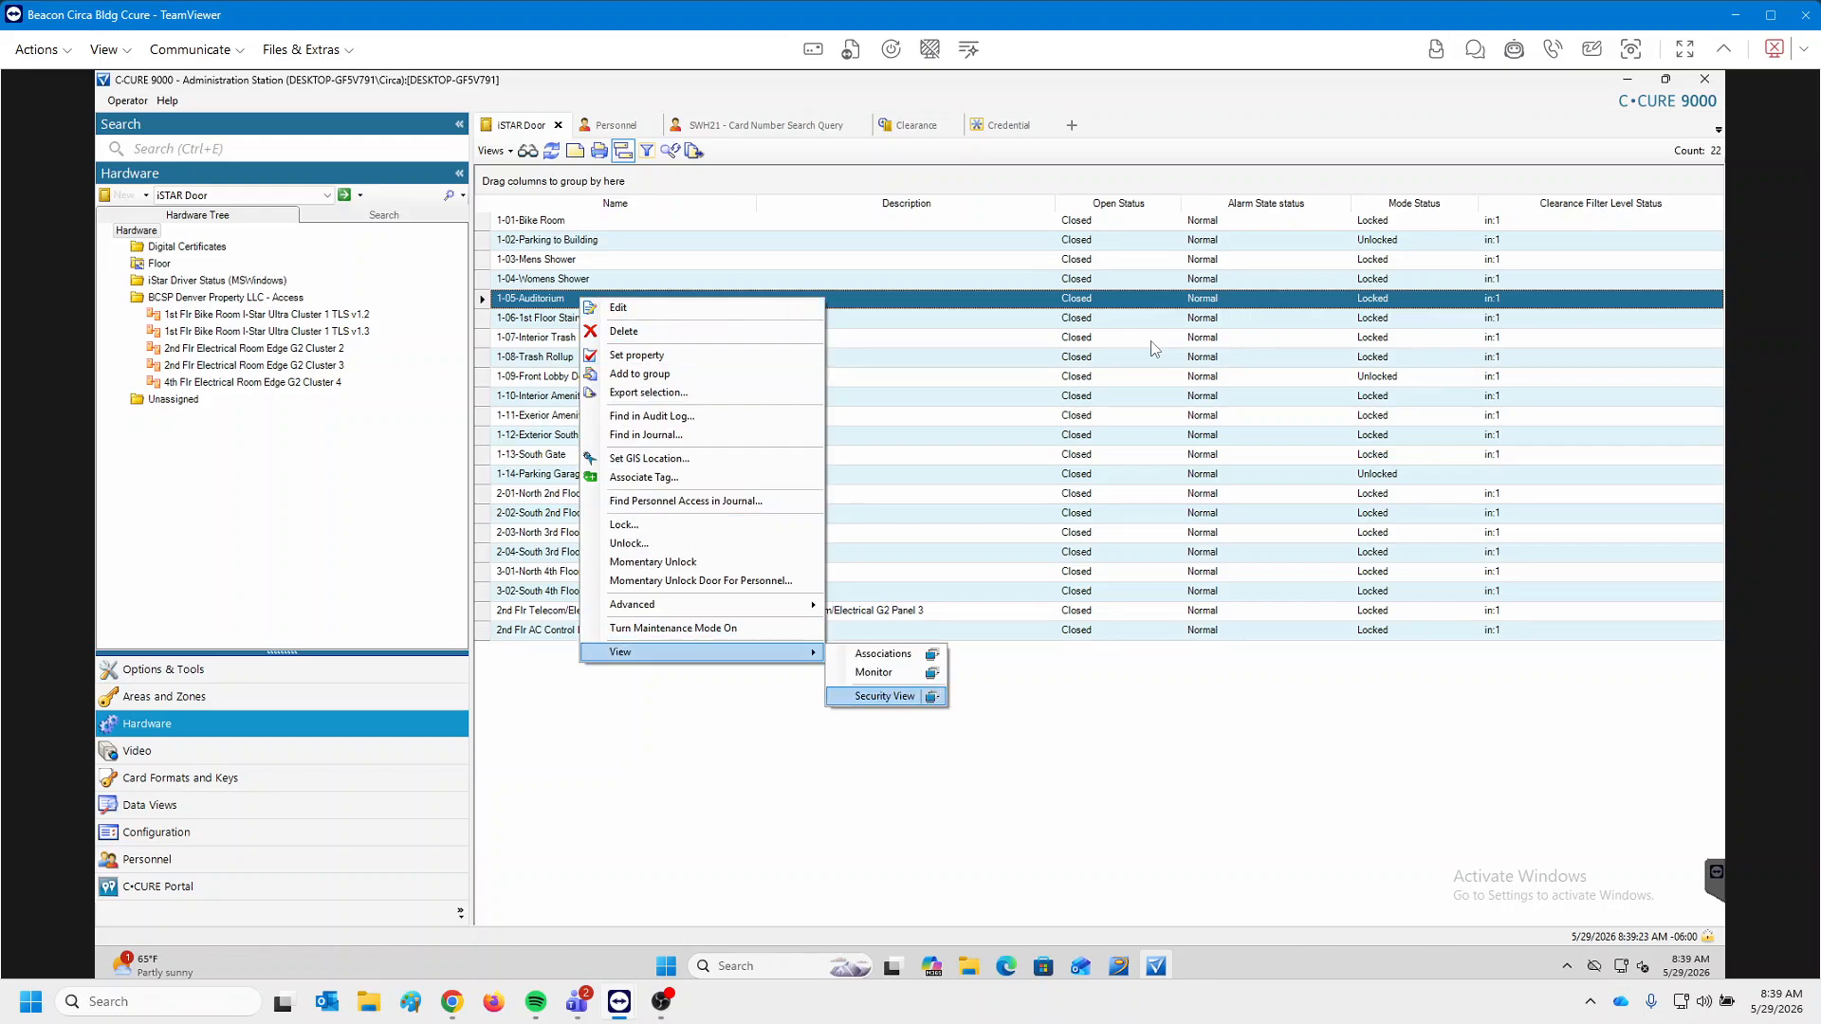
click(883, 654)
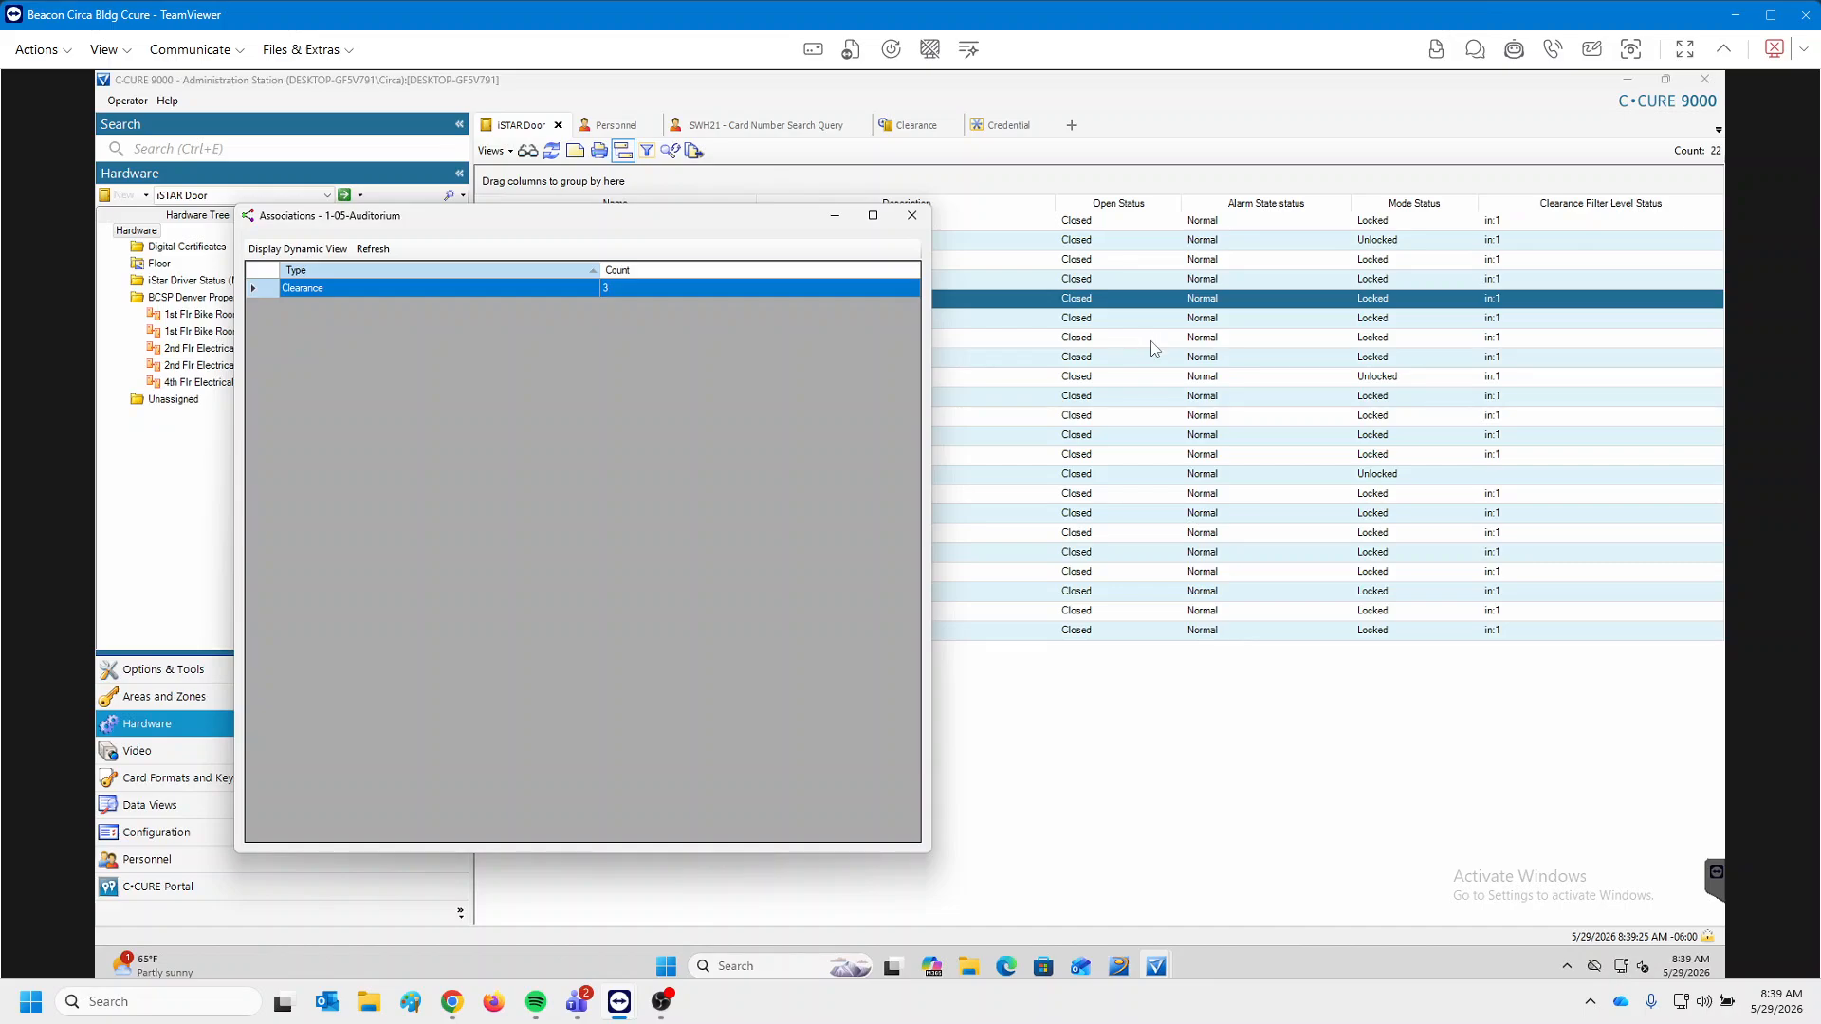
double_click(379, 289)
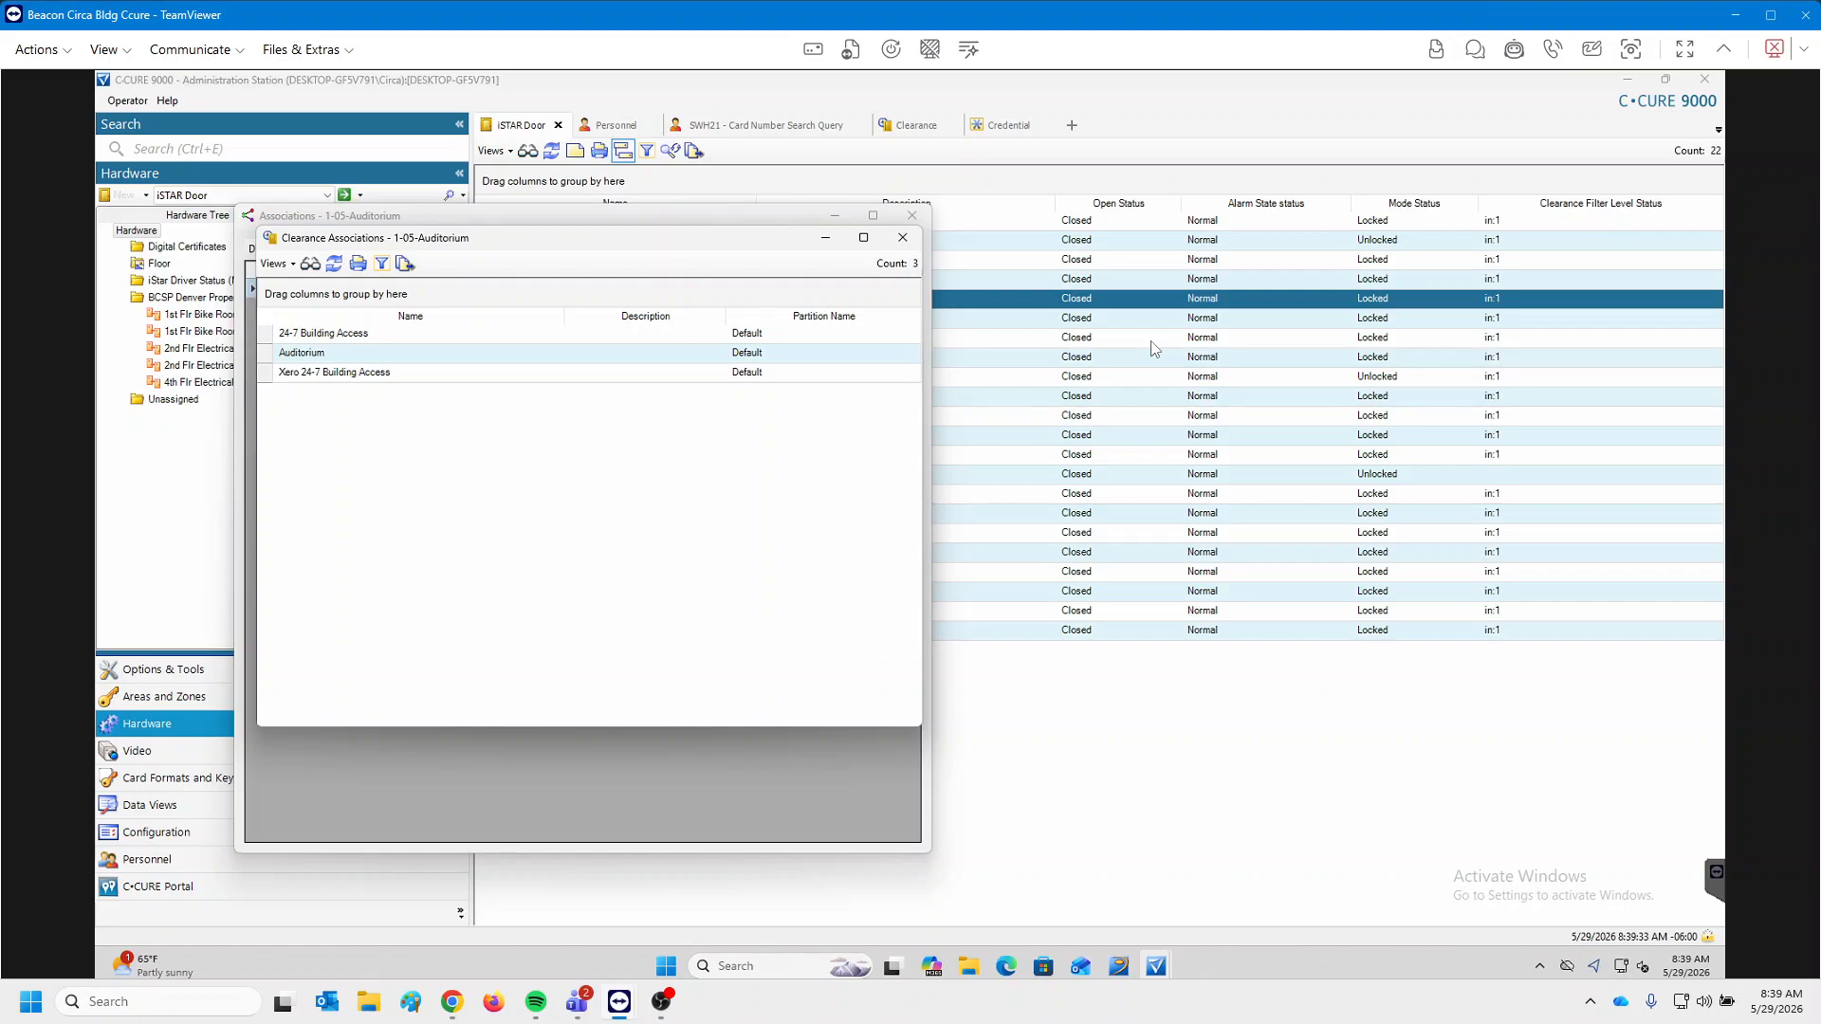
key(Down)
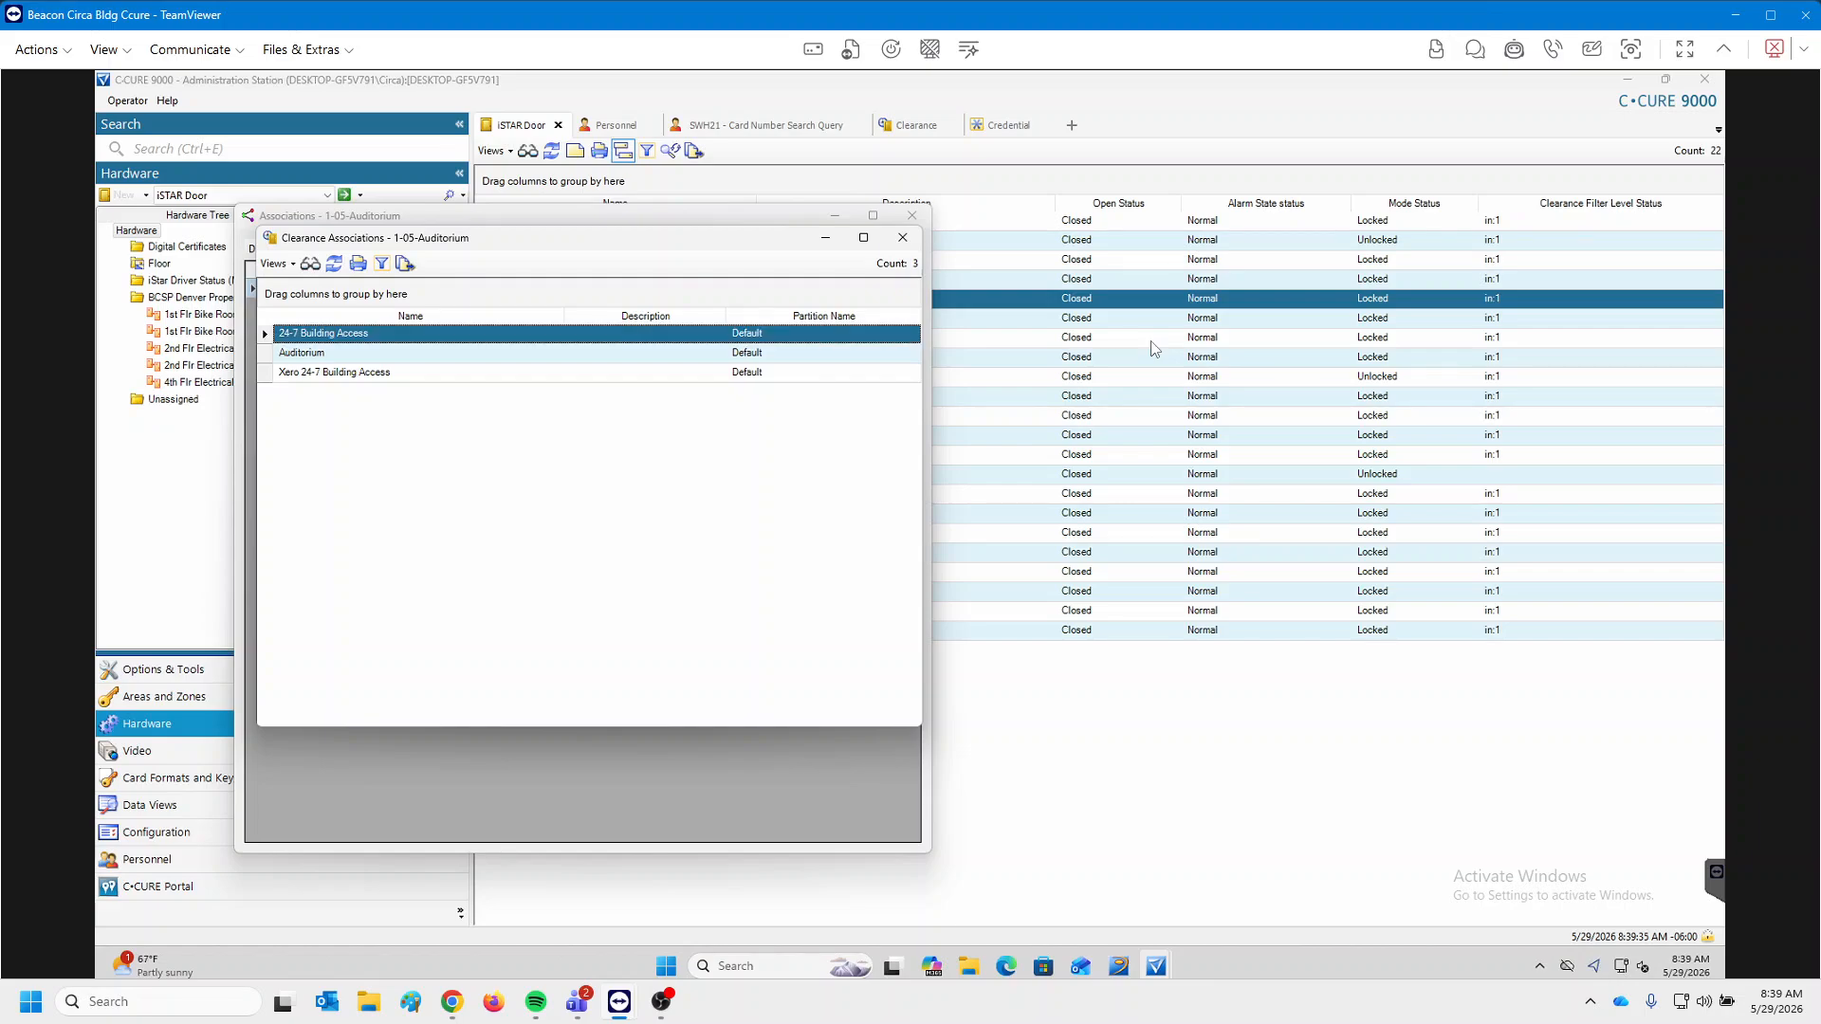
key(shift+Down)
key(shift+Down)
key(shift+F10)
key(Down)
key(Down)
key(Down)
key(Down)
key(Down)
key(Down)
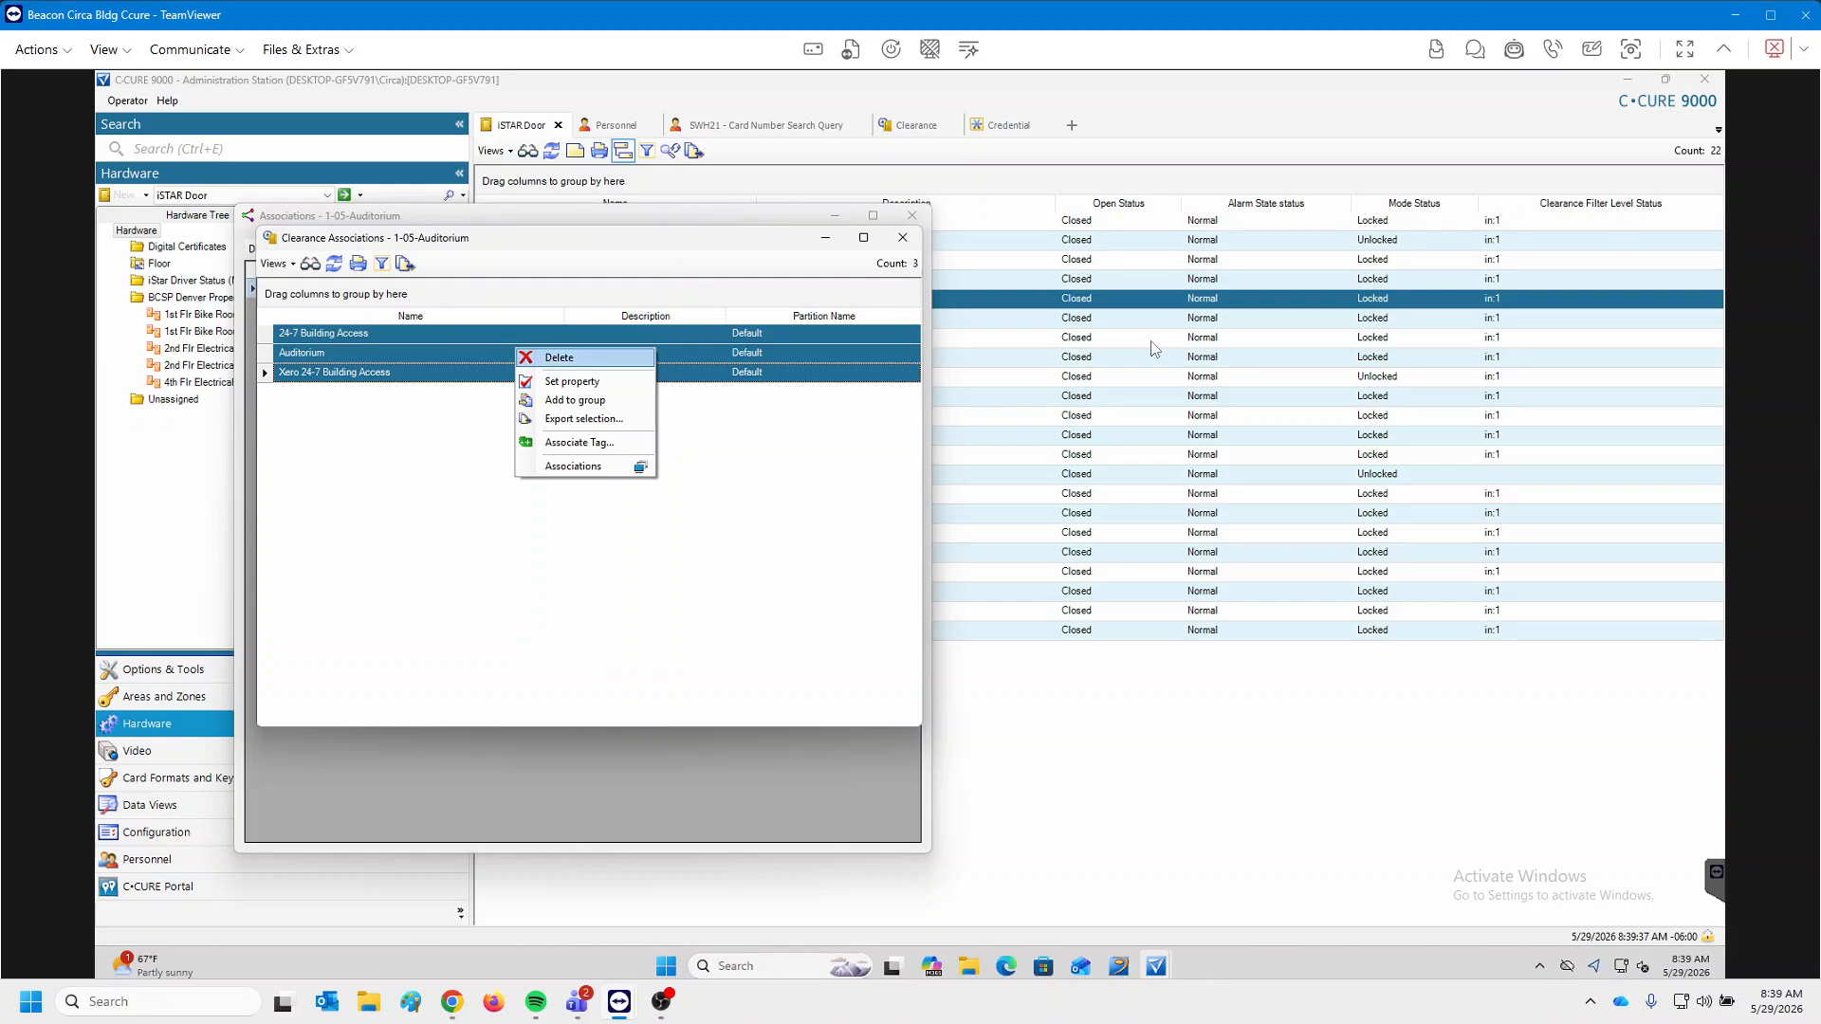
key(Return)
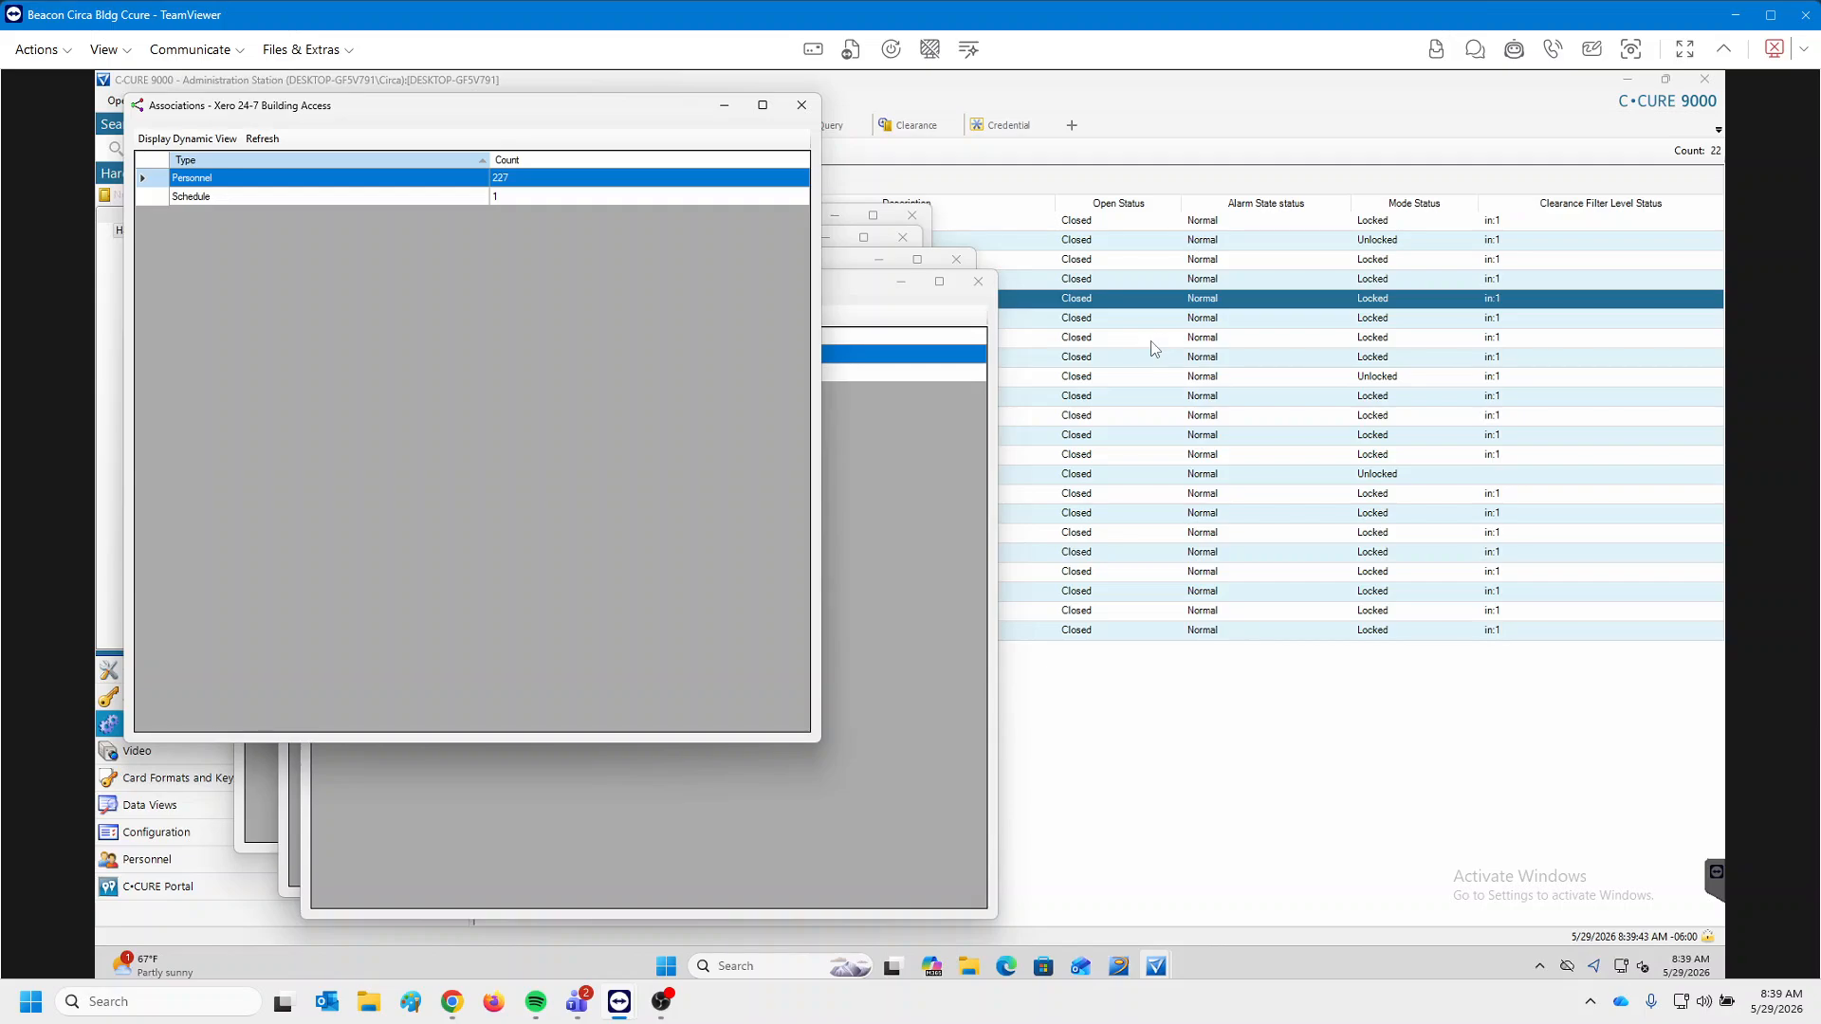
Rearrange the association windows and open the 312-person 24-7 Building Access personnel list.
drag(416, 118, 951, 308)
drag(626, 387, 572, 453)
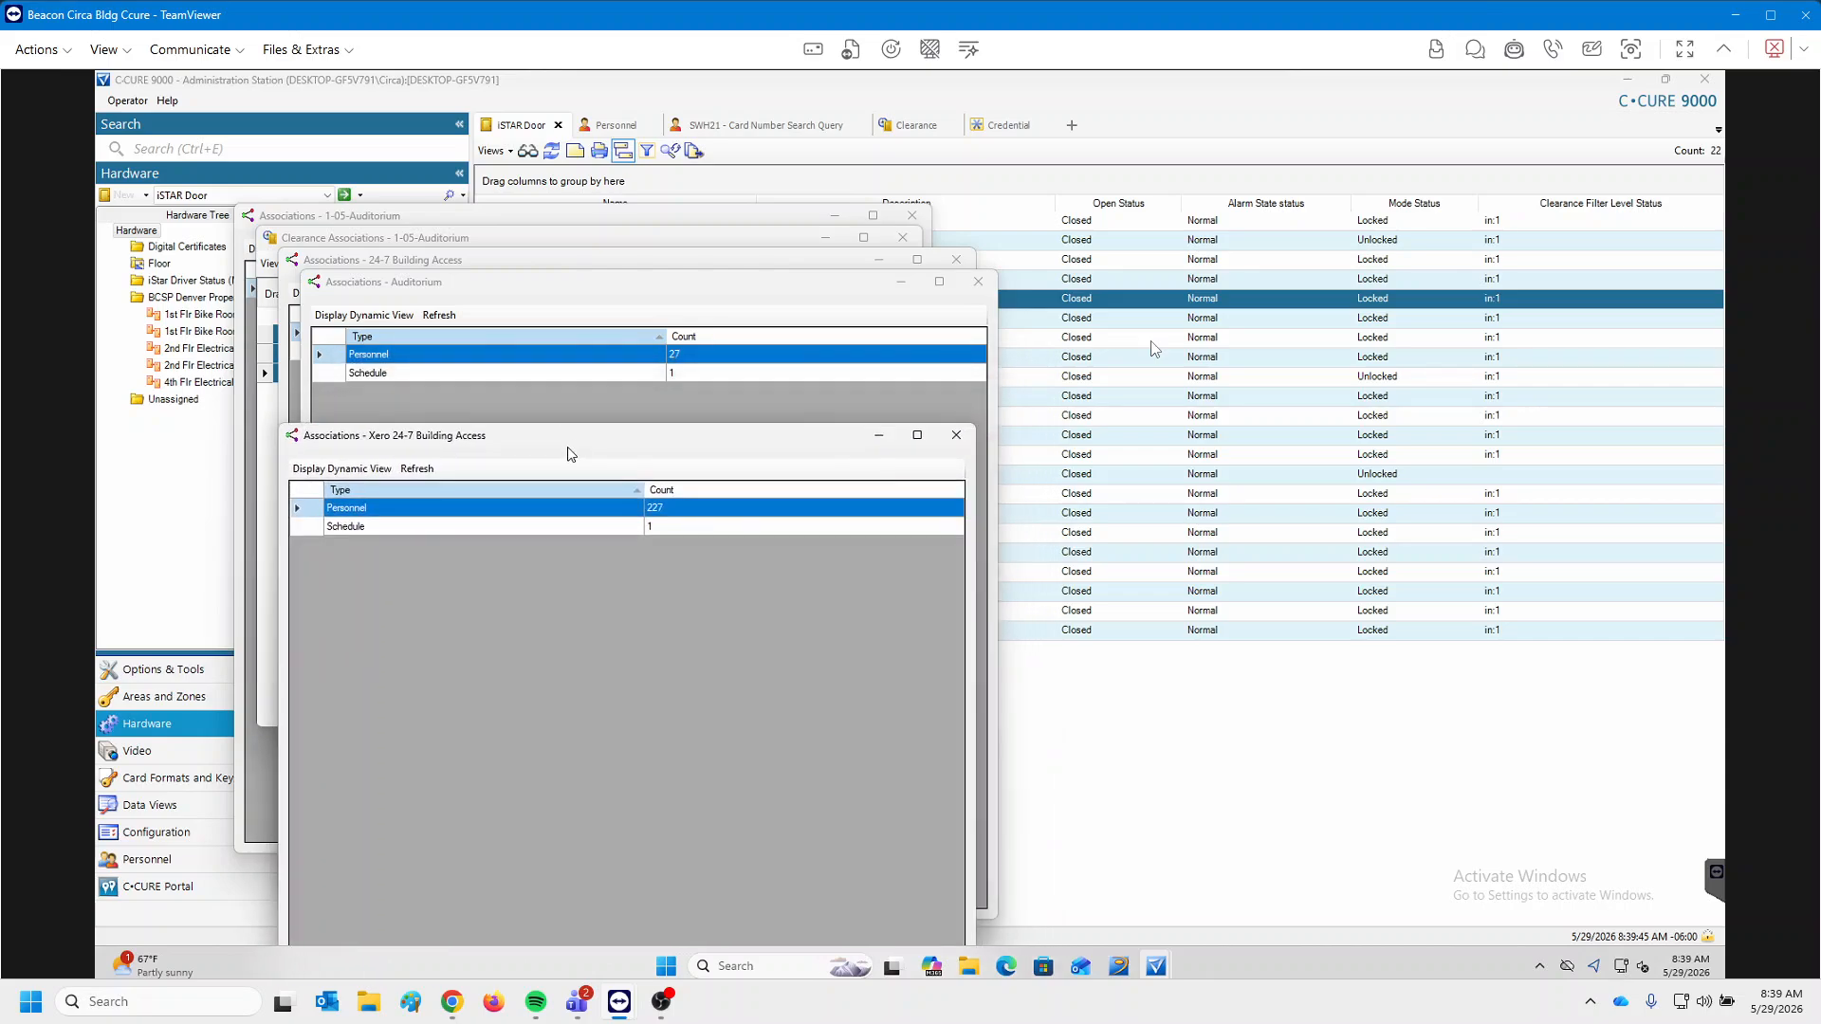
drag(591, 290, 560, 402)
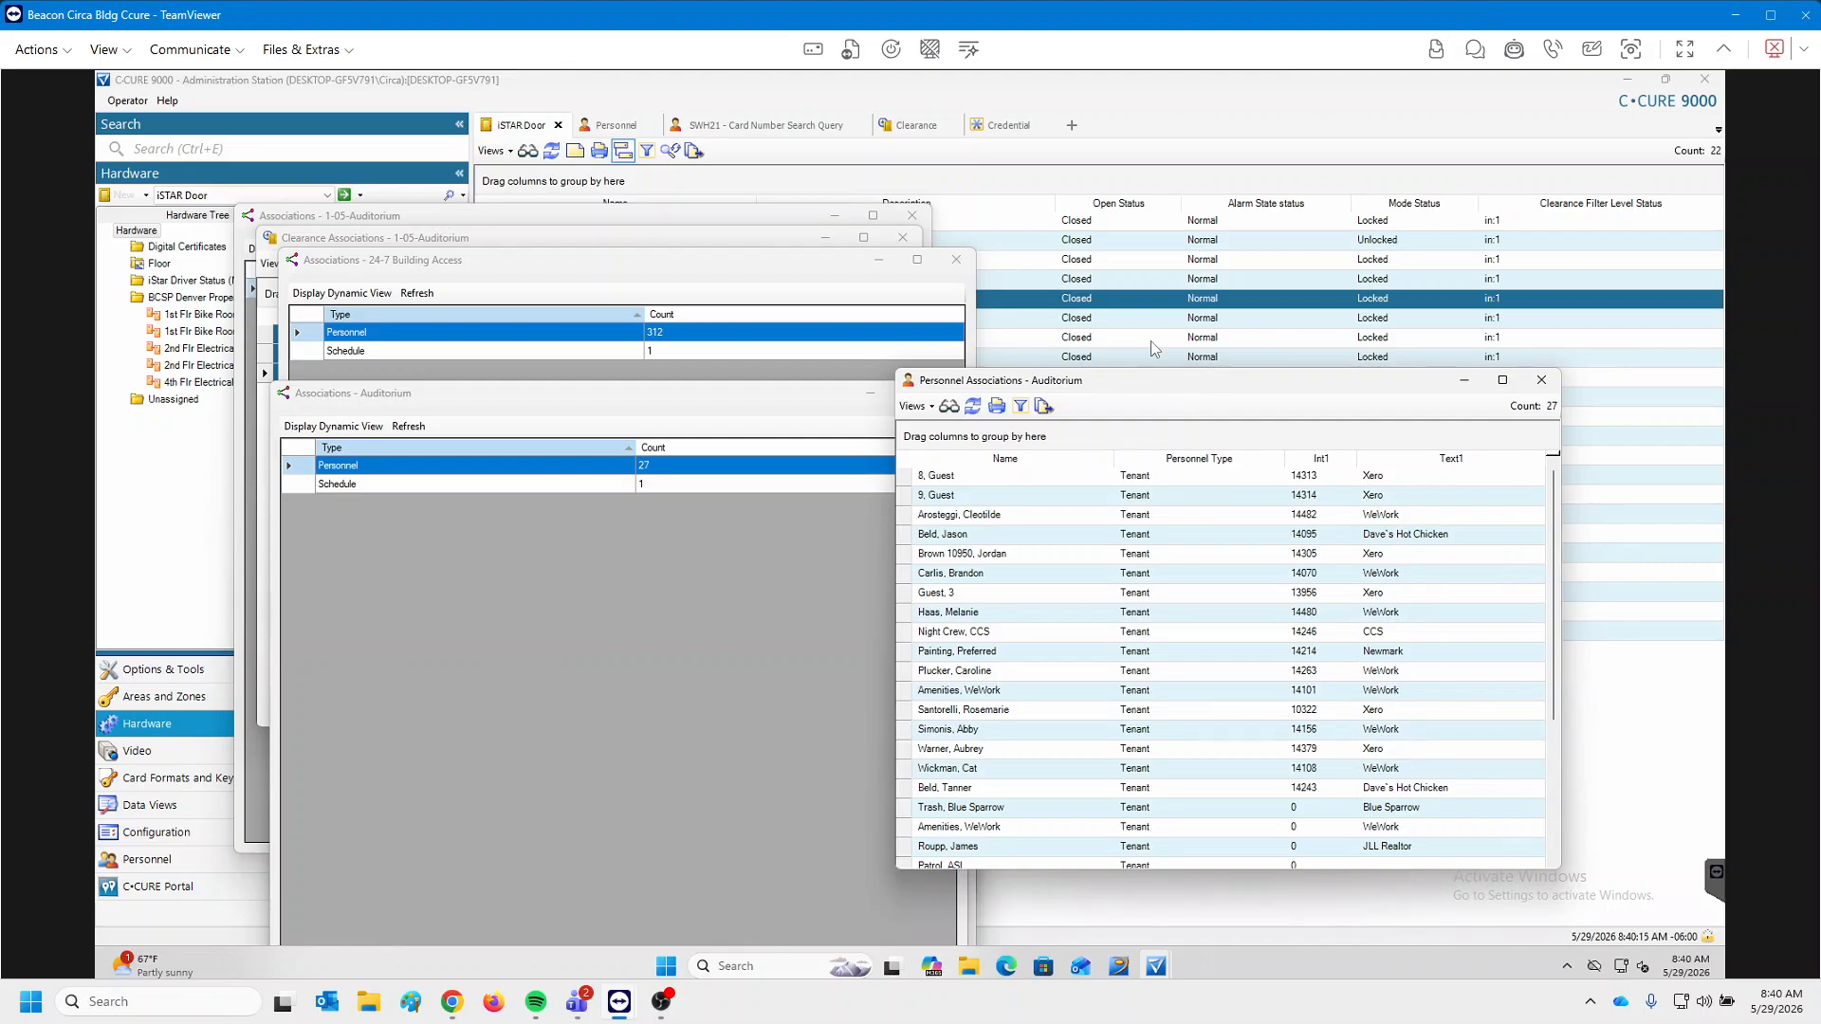
drag(1201, 388, 1232, 449)
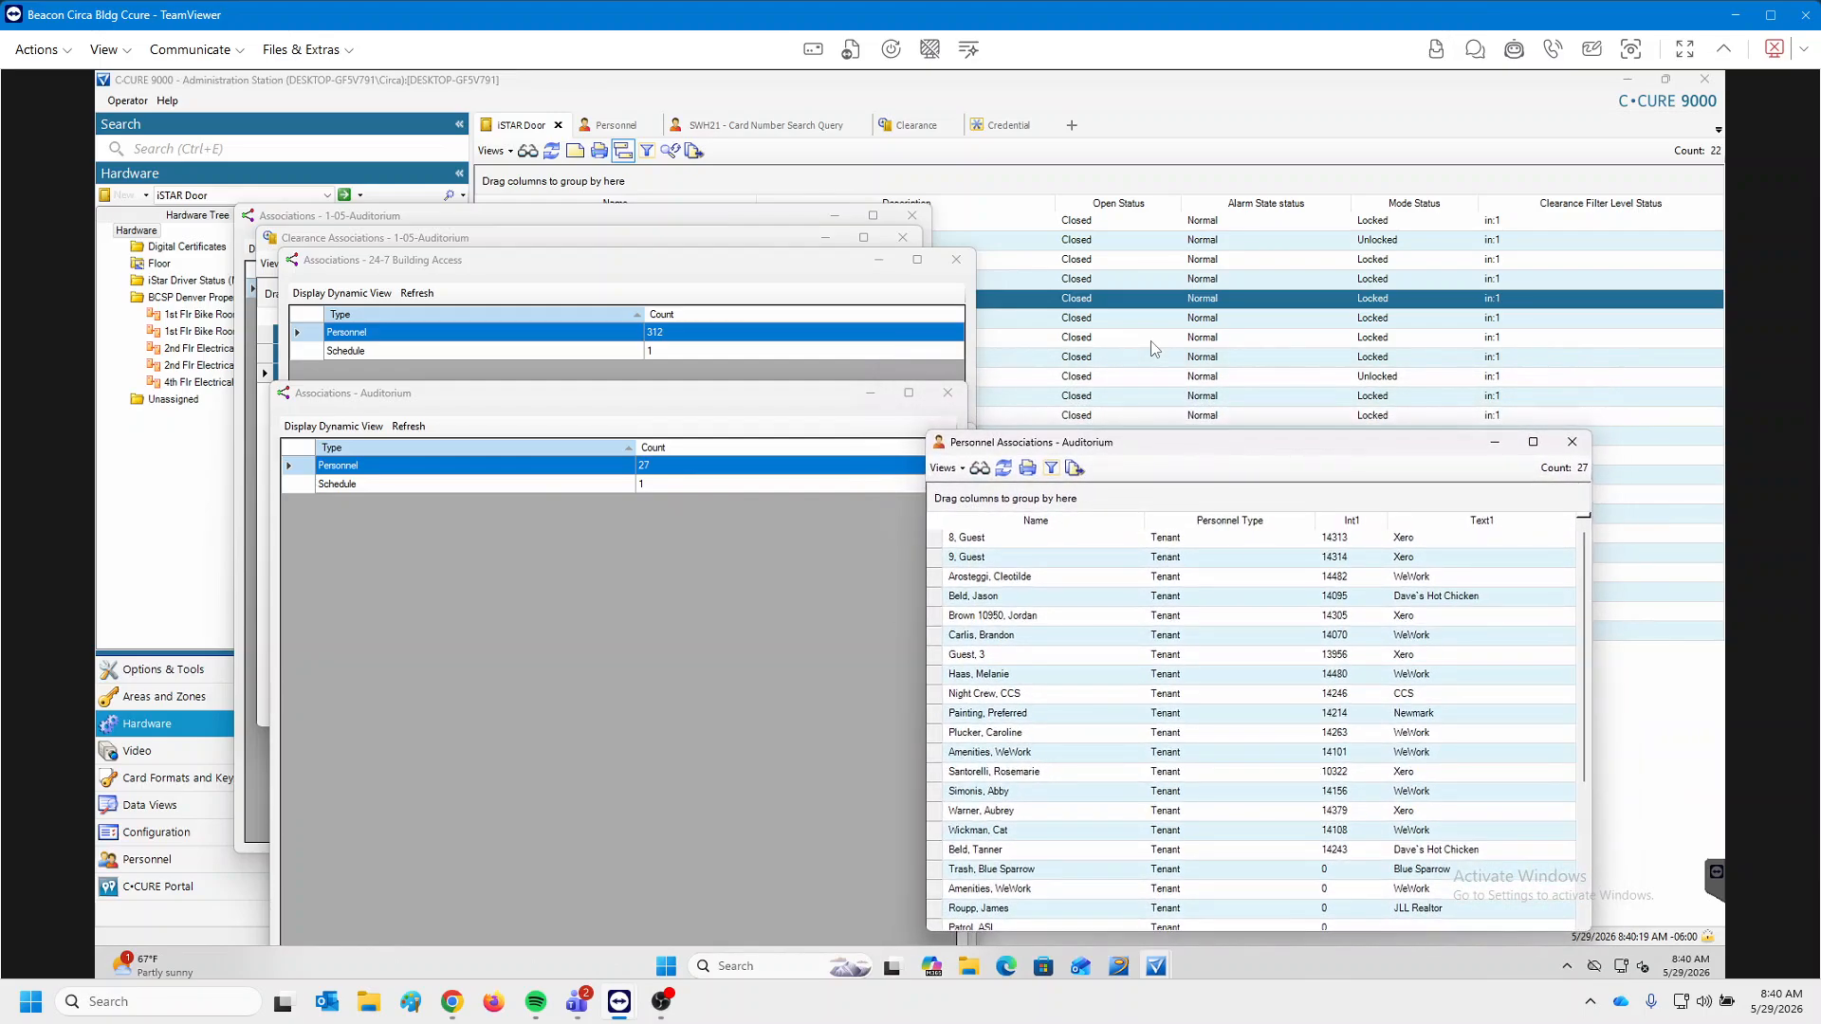
double_click(347, 332)
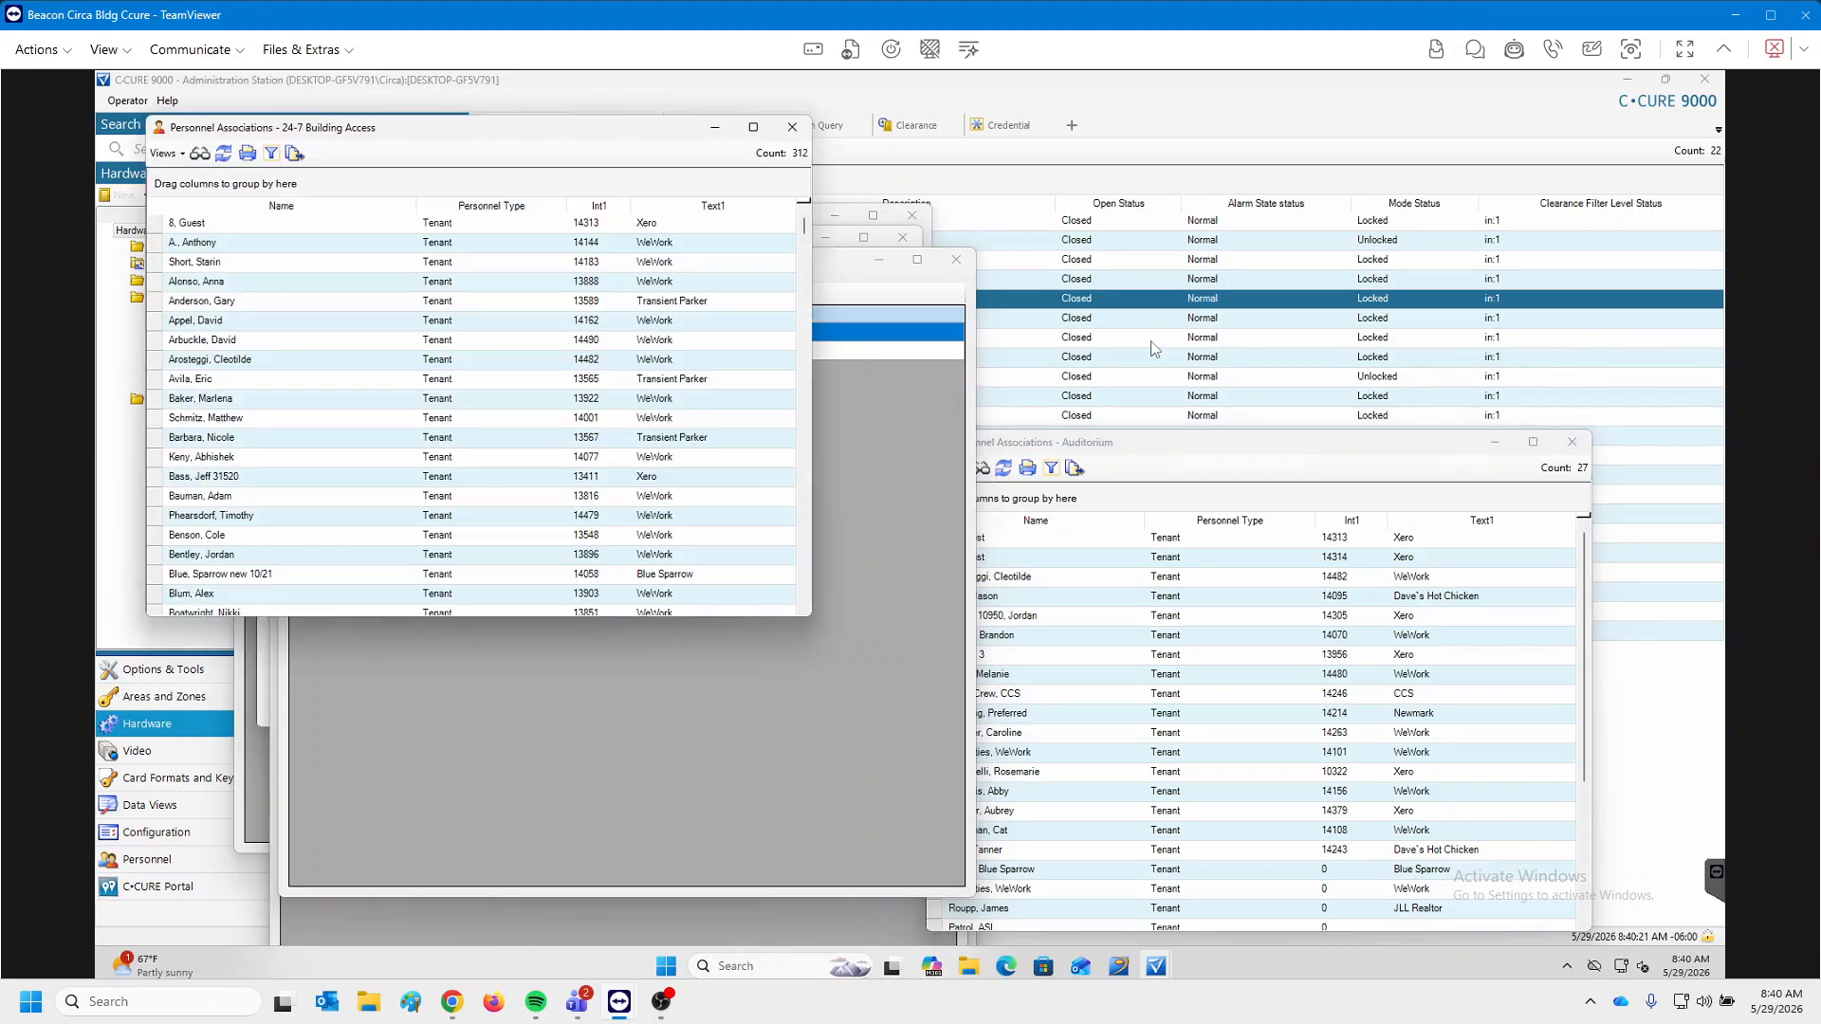
Recheck the three clearances linked to 1-05-Auditorium, then close that list.
drag(668, 127, 1166, 467)
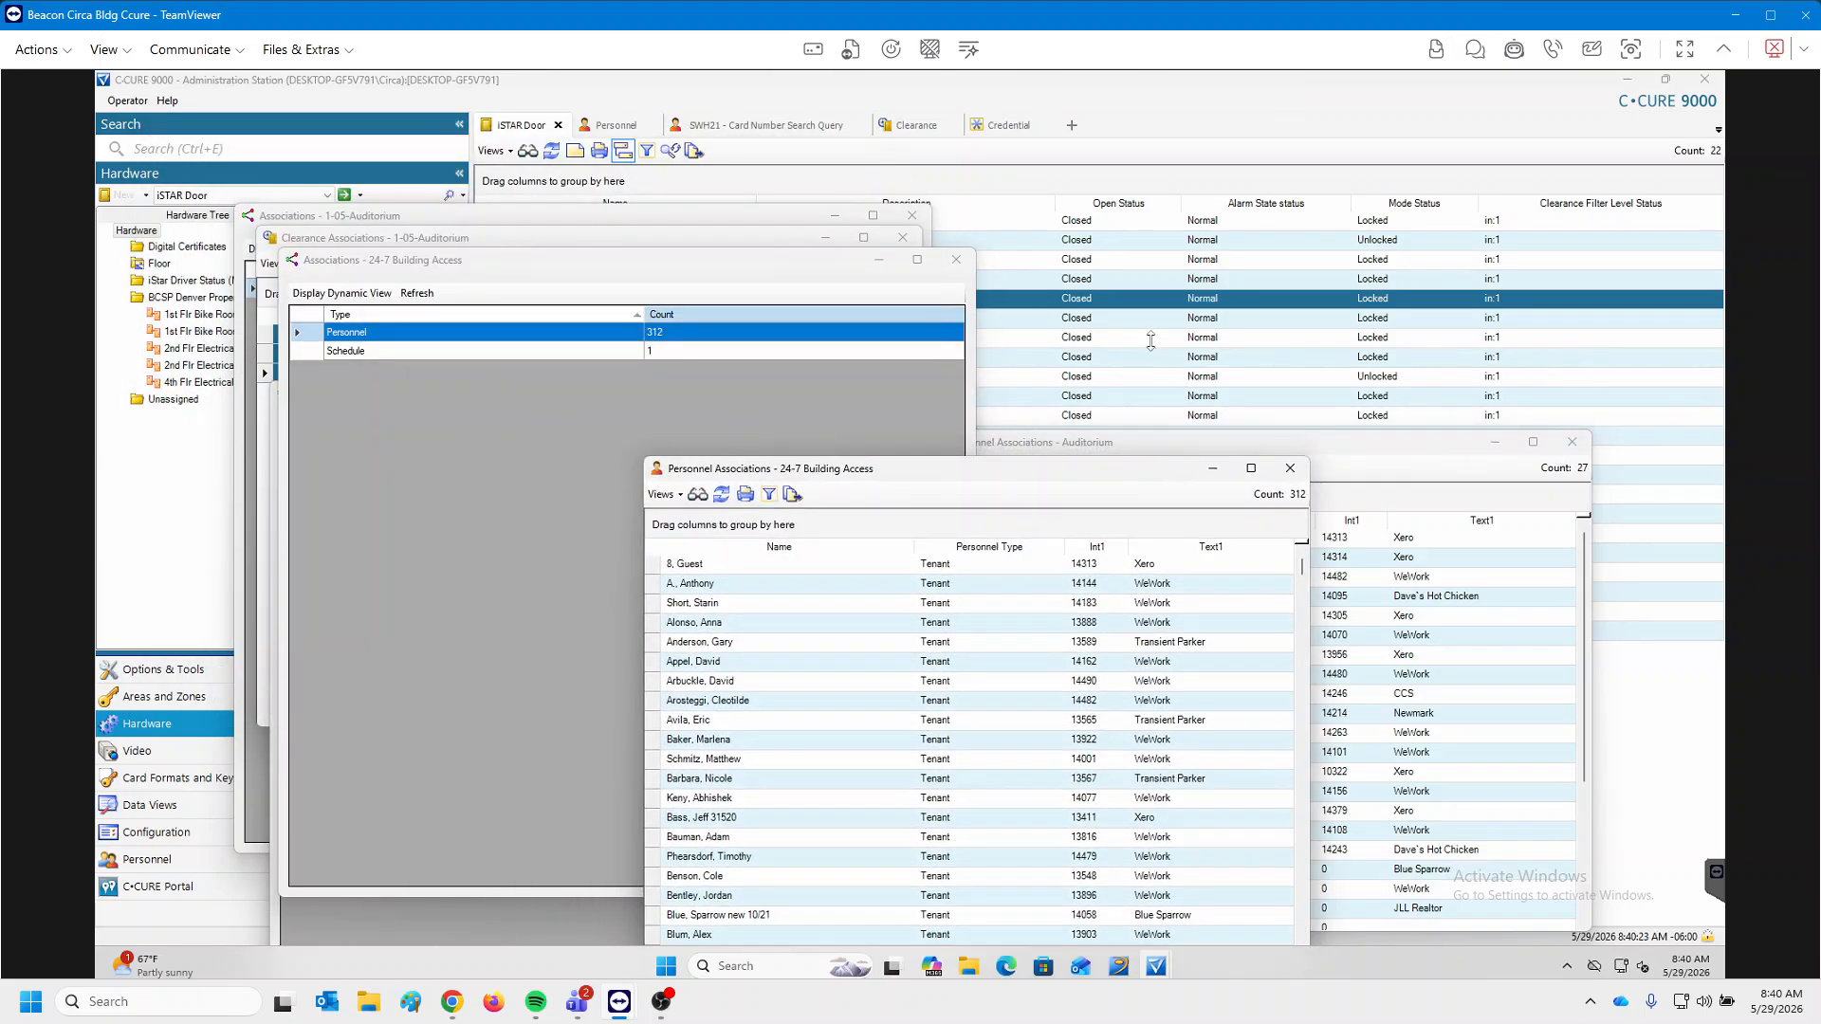
click(773, 216)
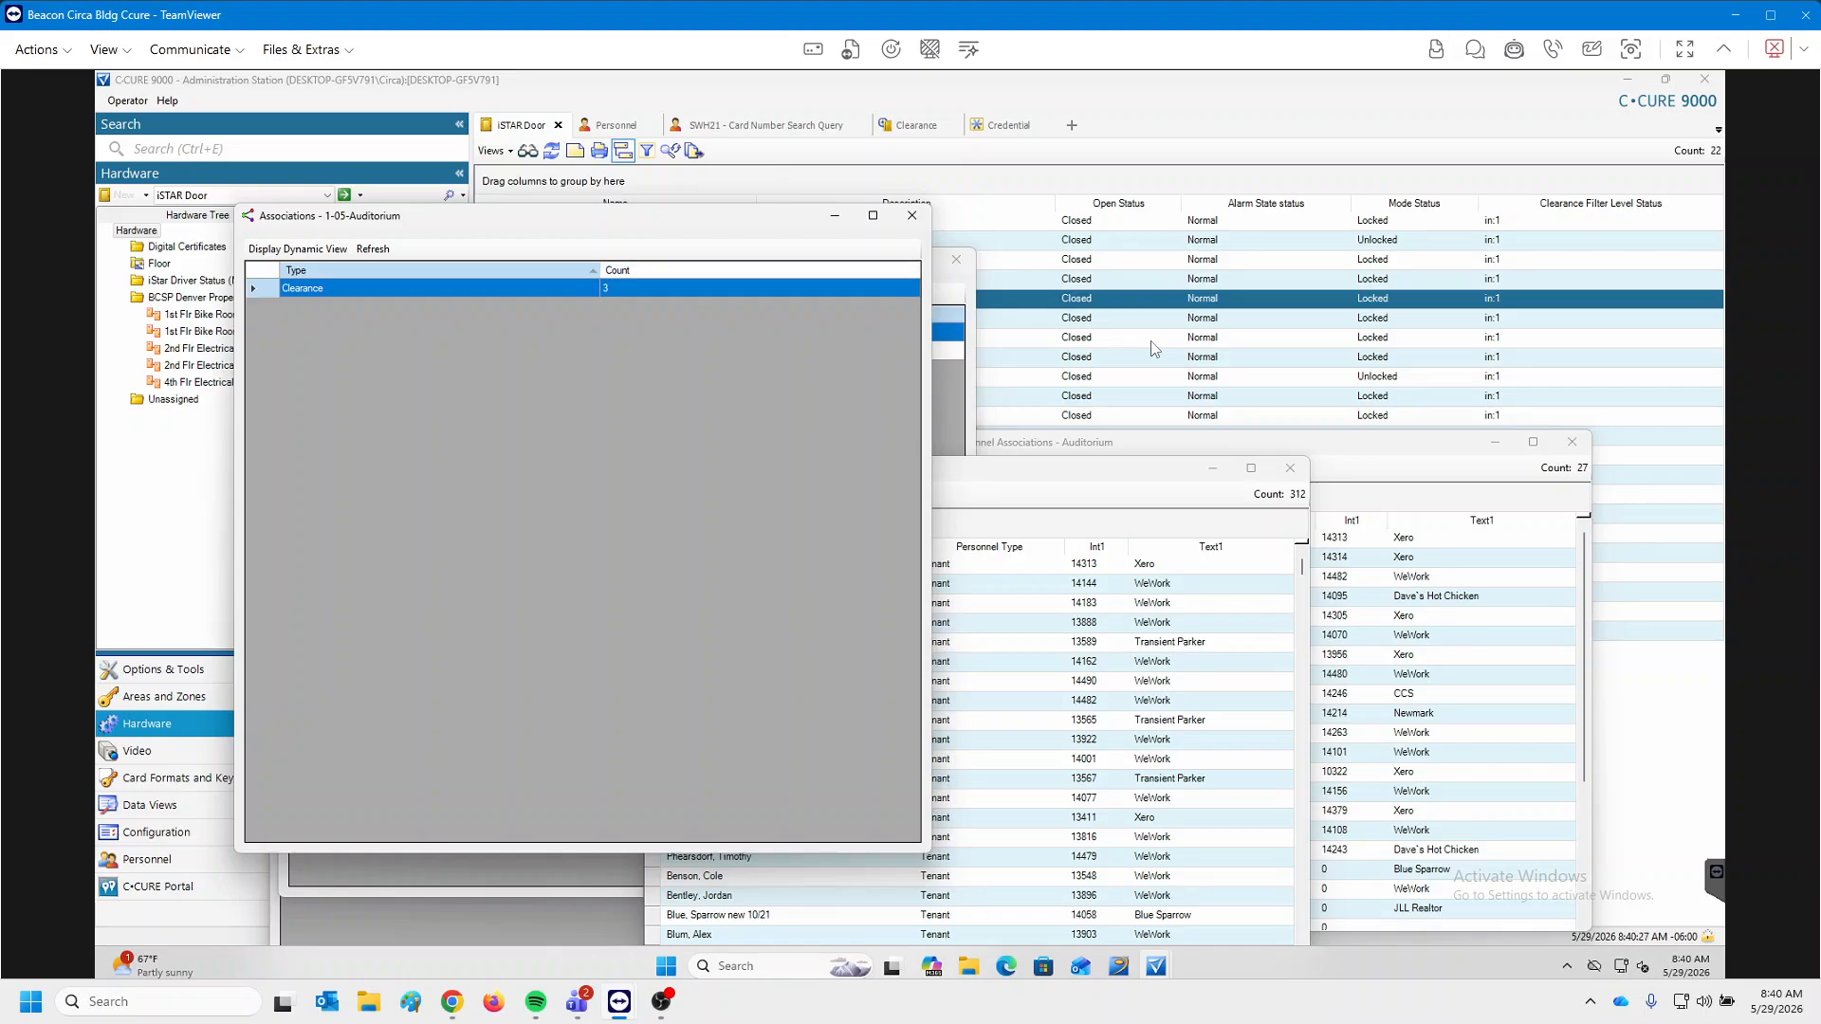
double_click(427, 287)
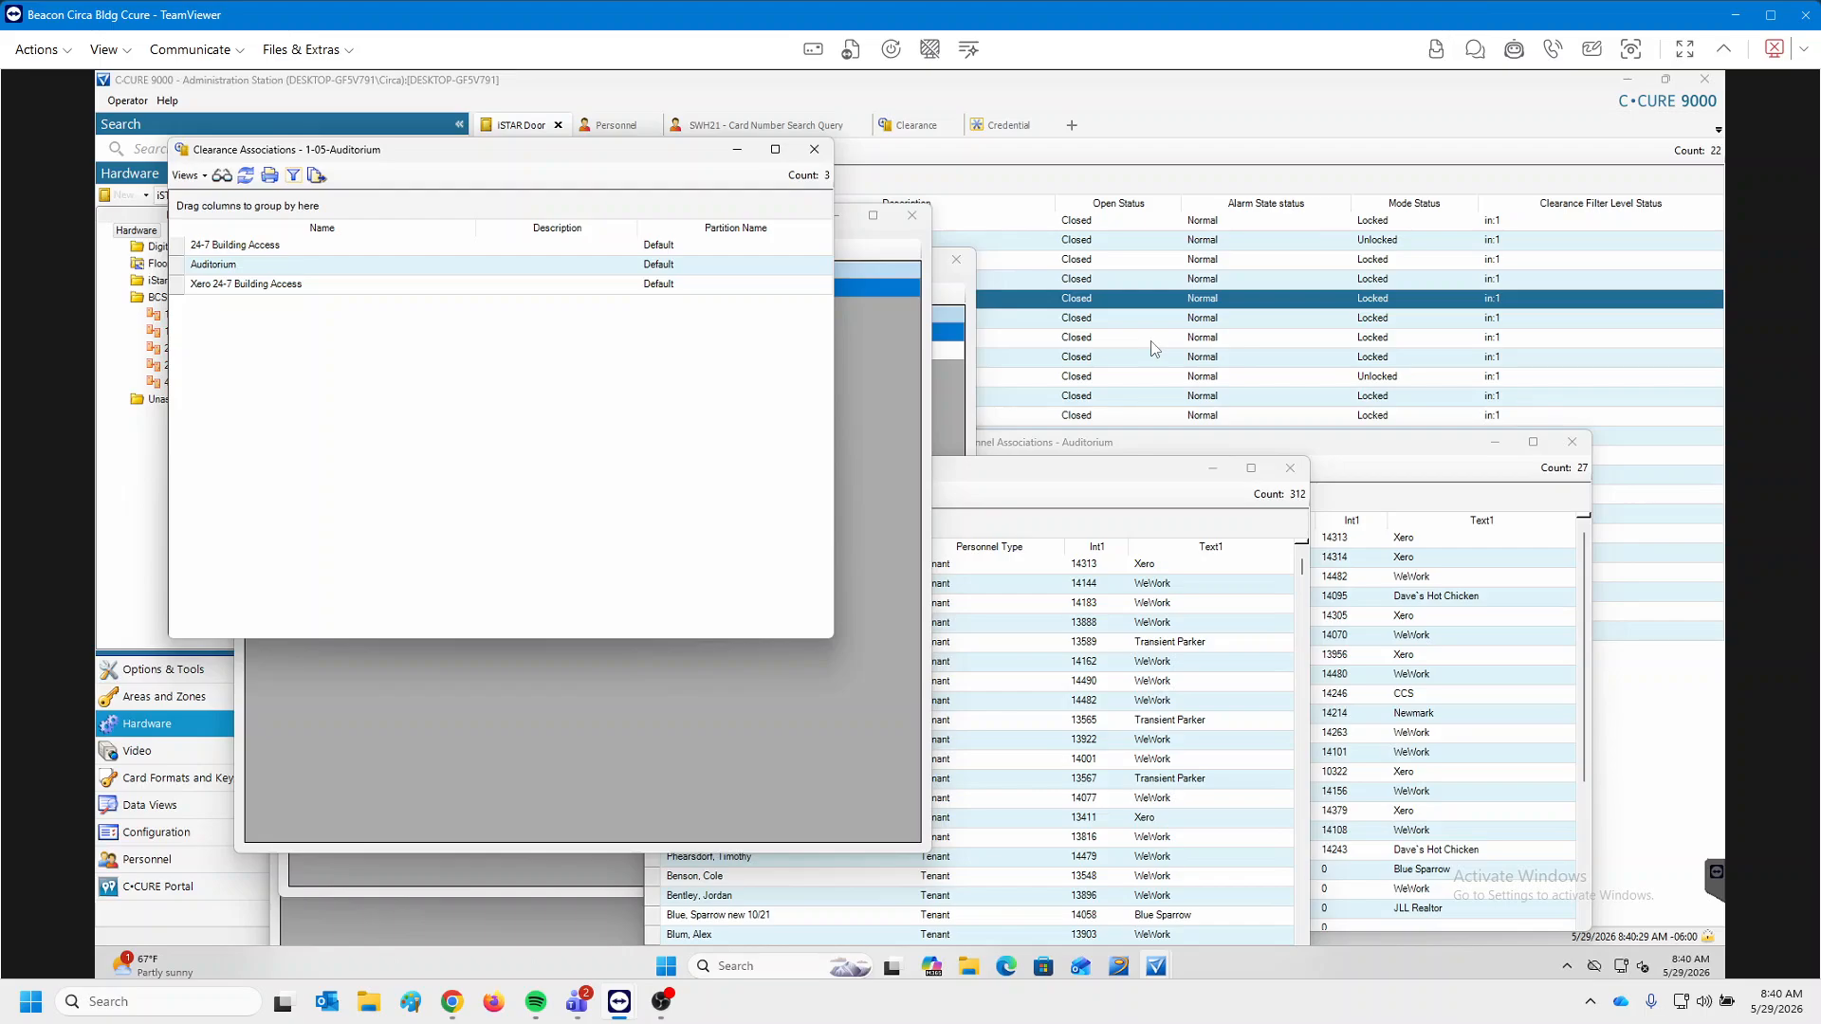
click(815, 150)
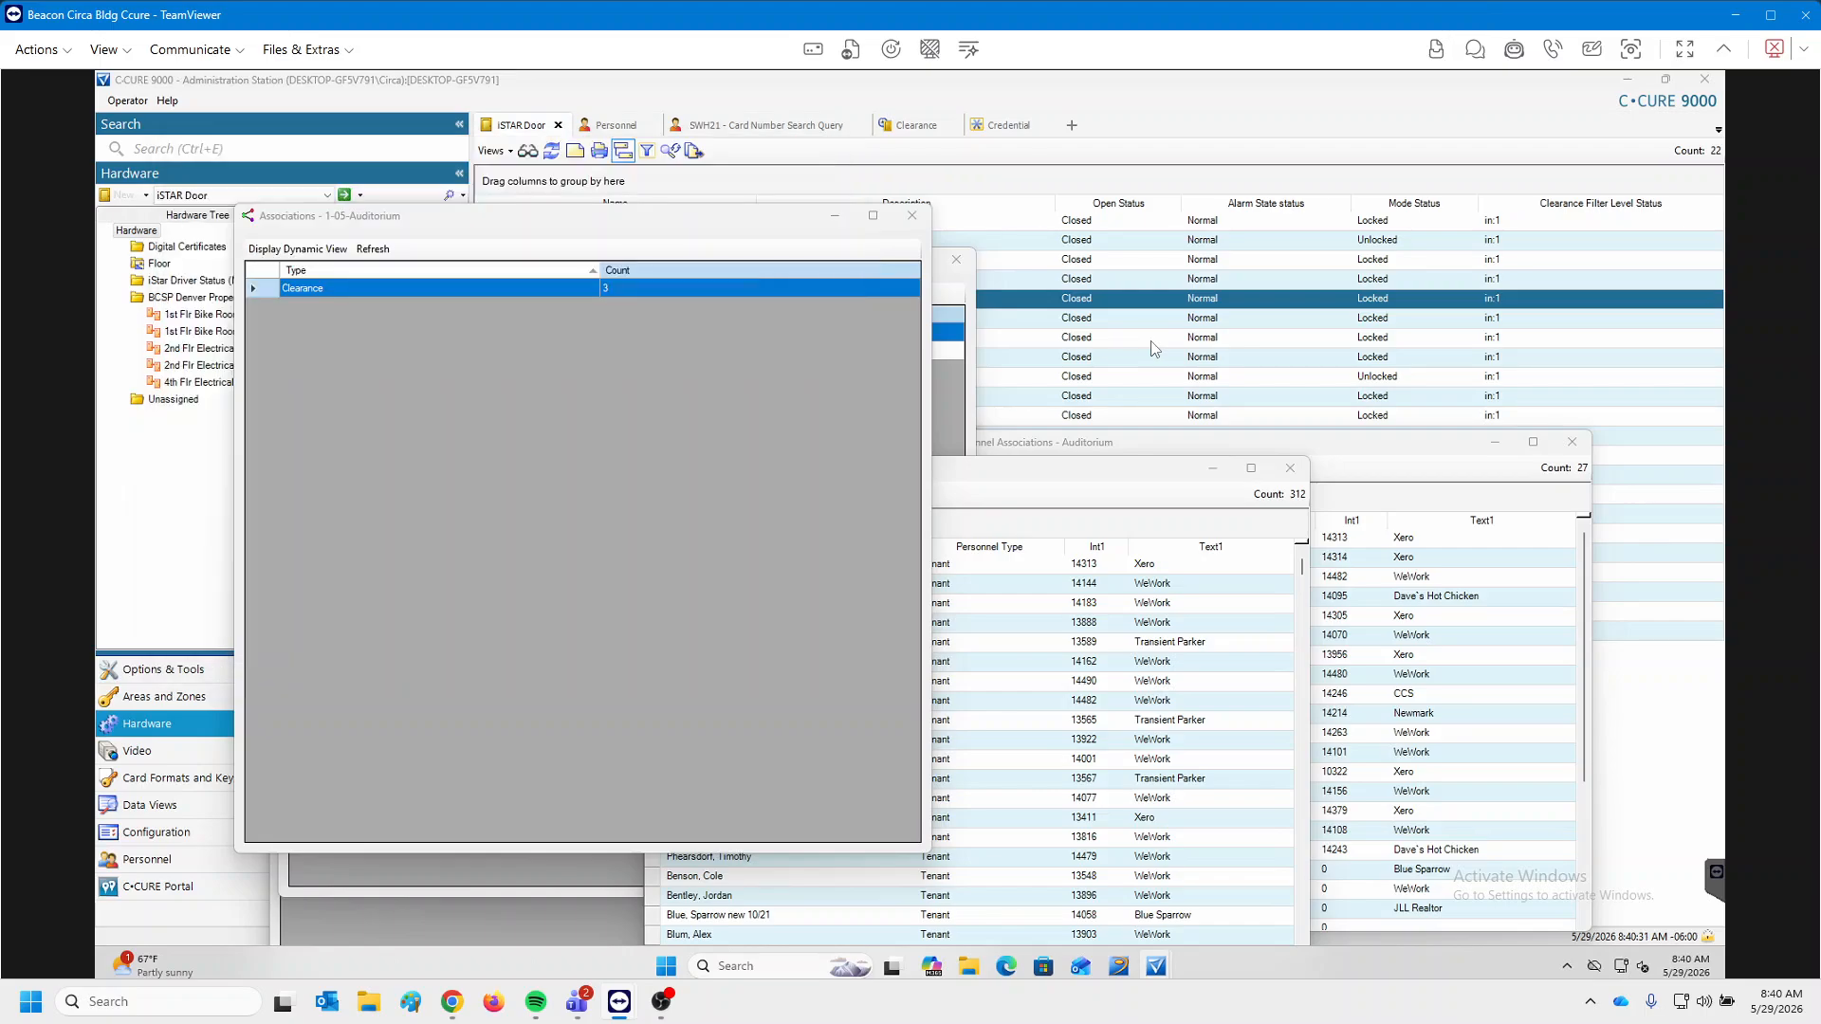
drag(748, 217, 677, 386)
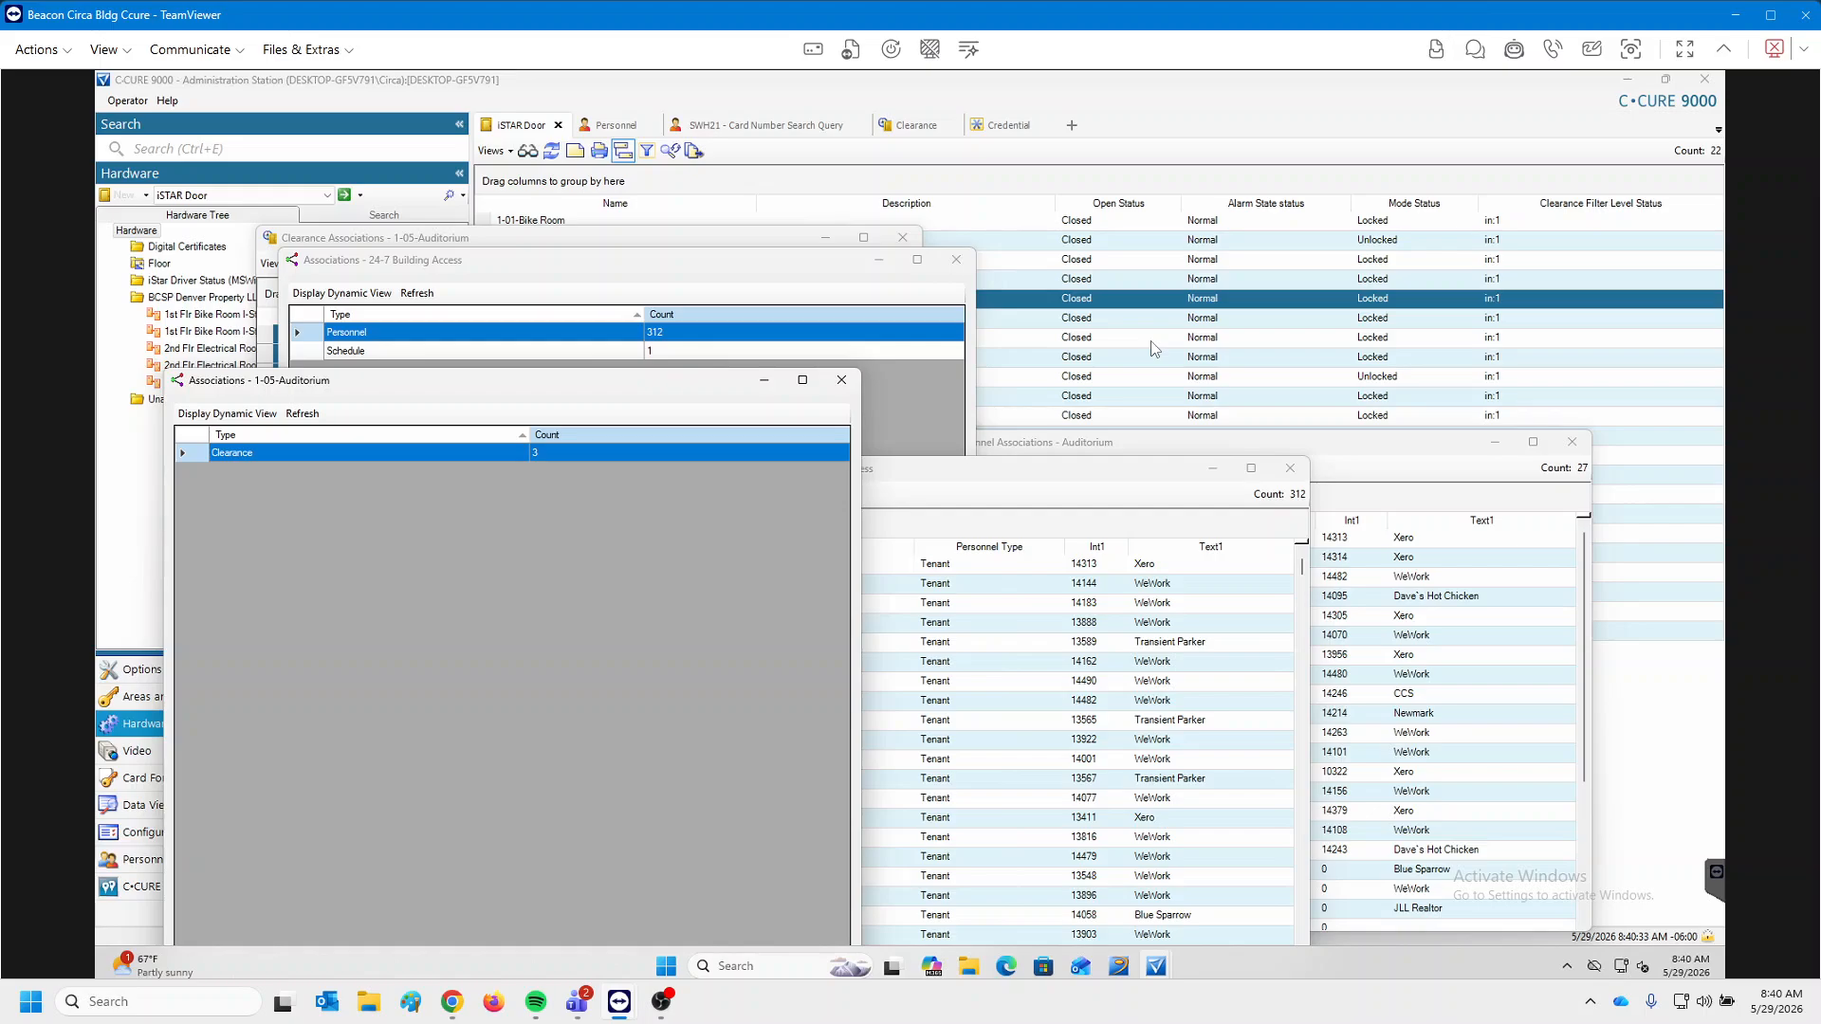
Close all seven association and personnel windows and show the 23-clearance list.
click(1572, 442)
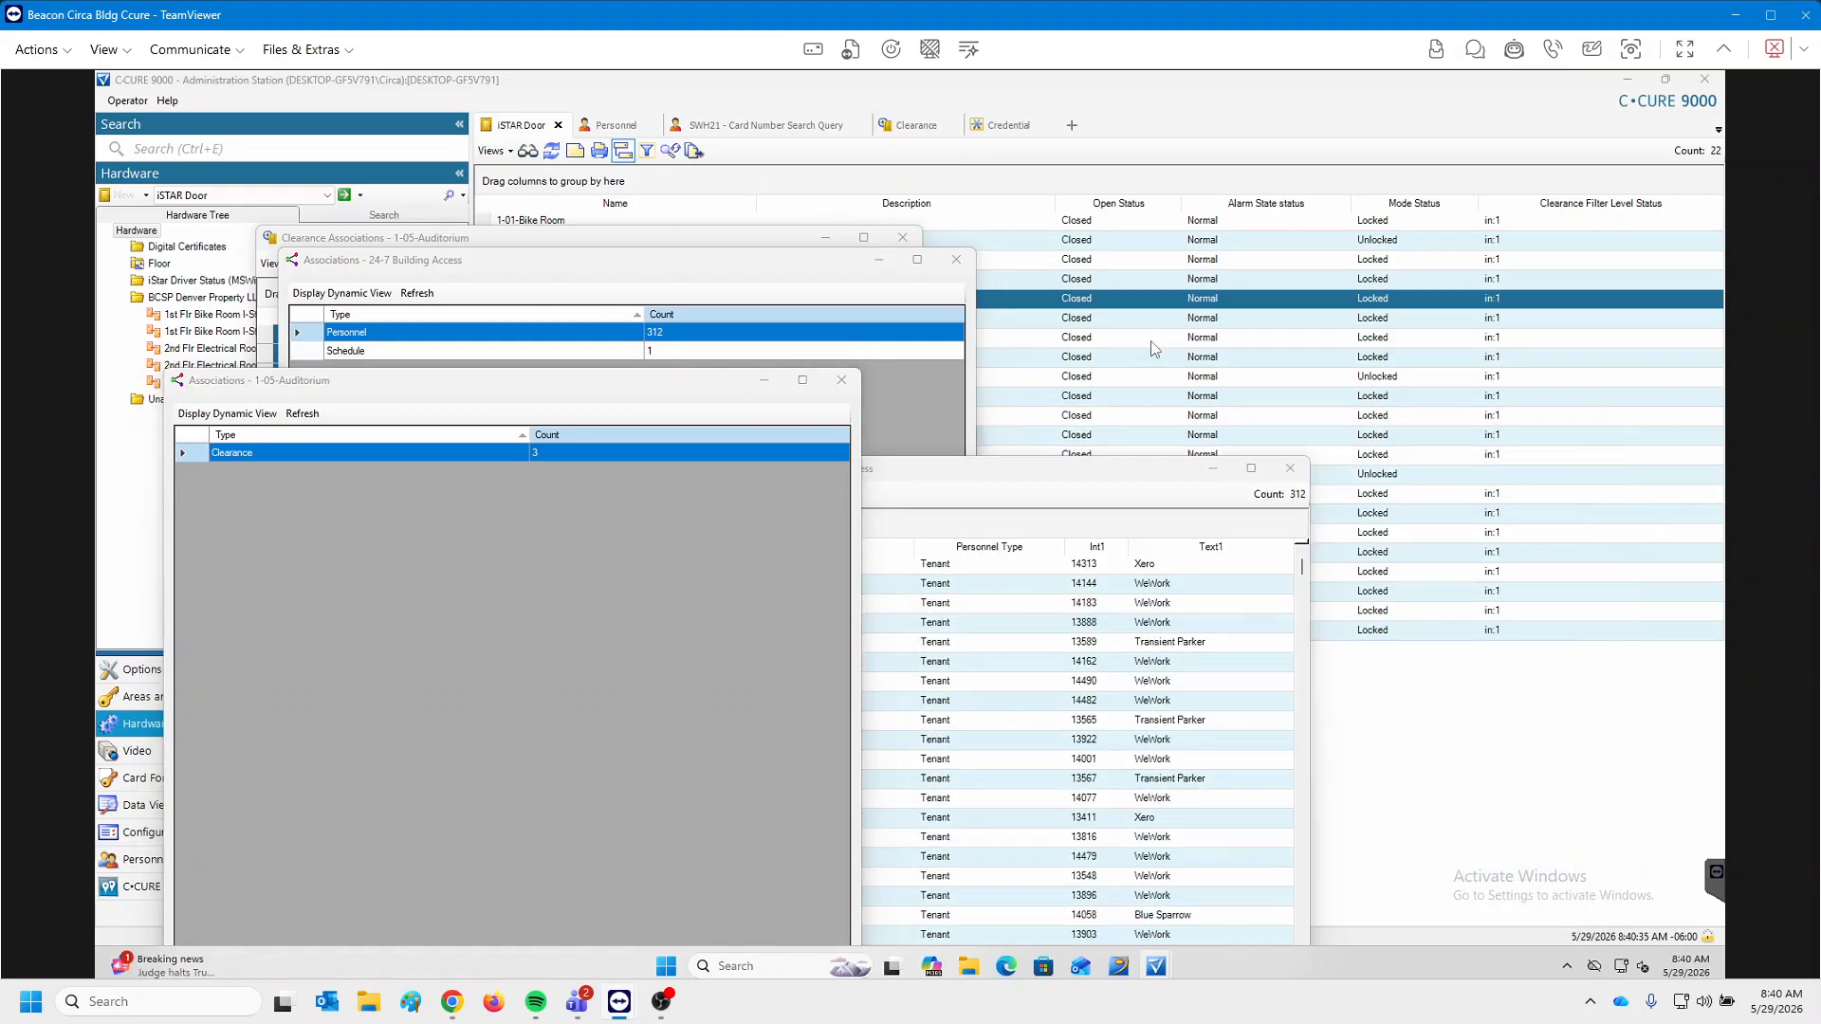
click(1290, 469)
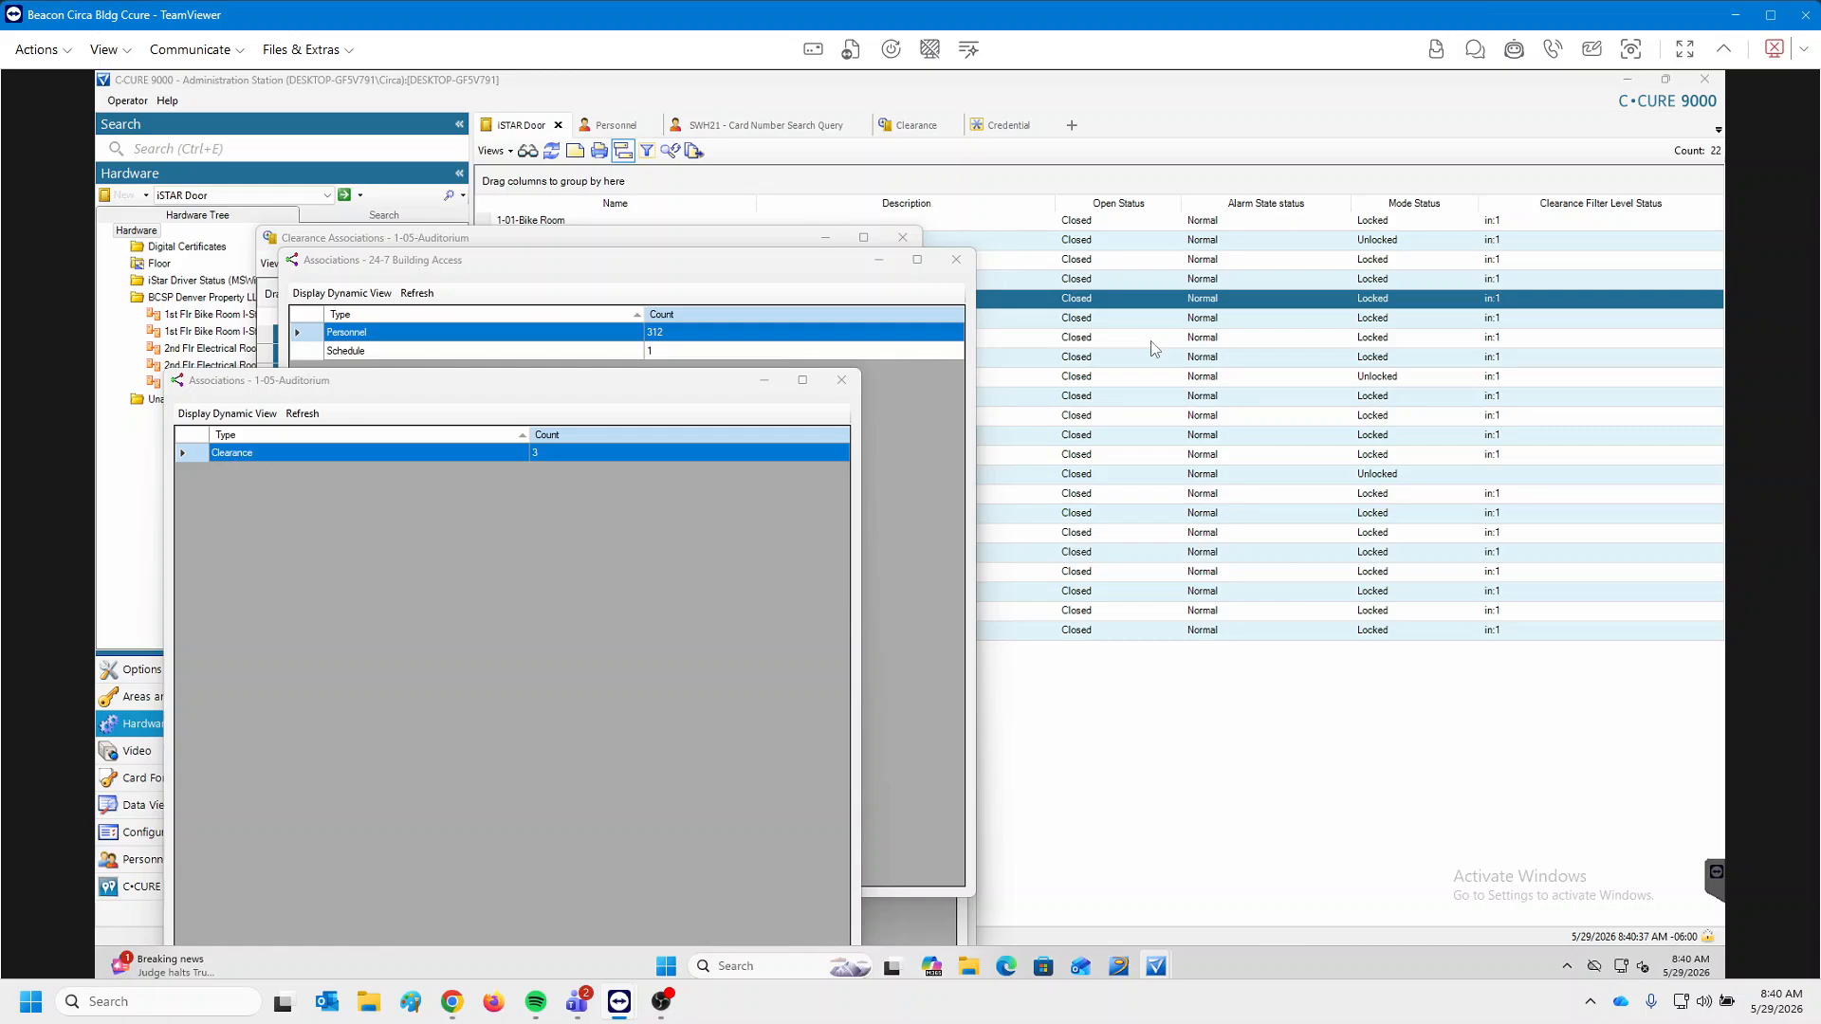
click(842, 379)
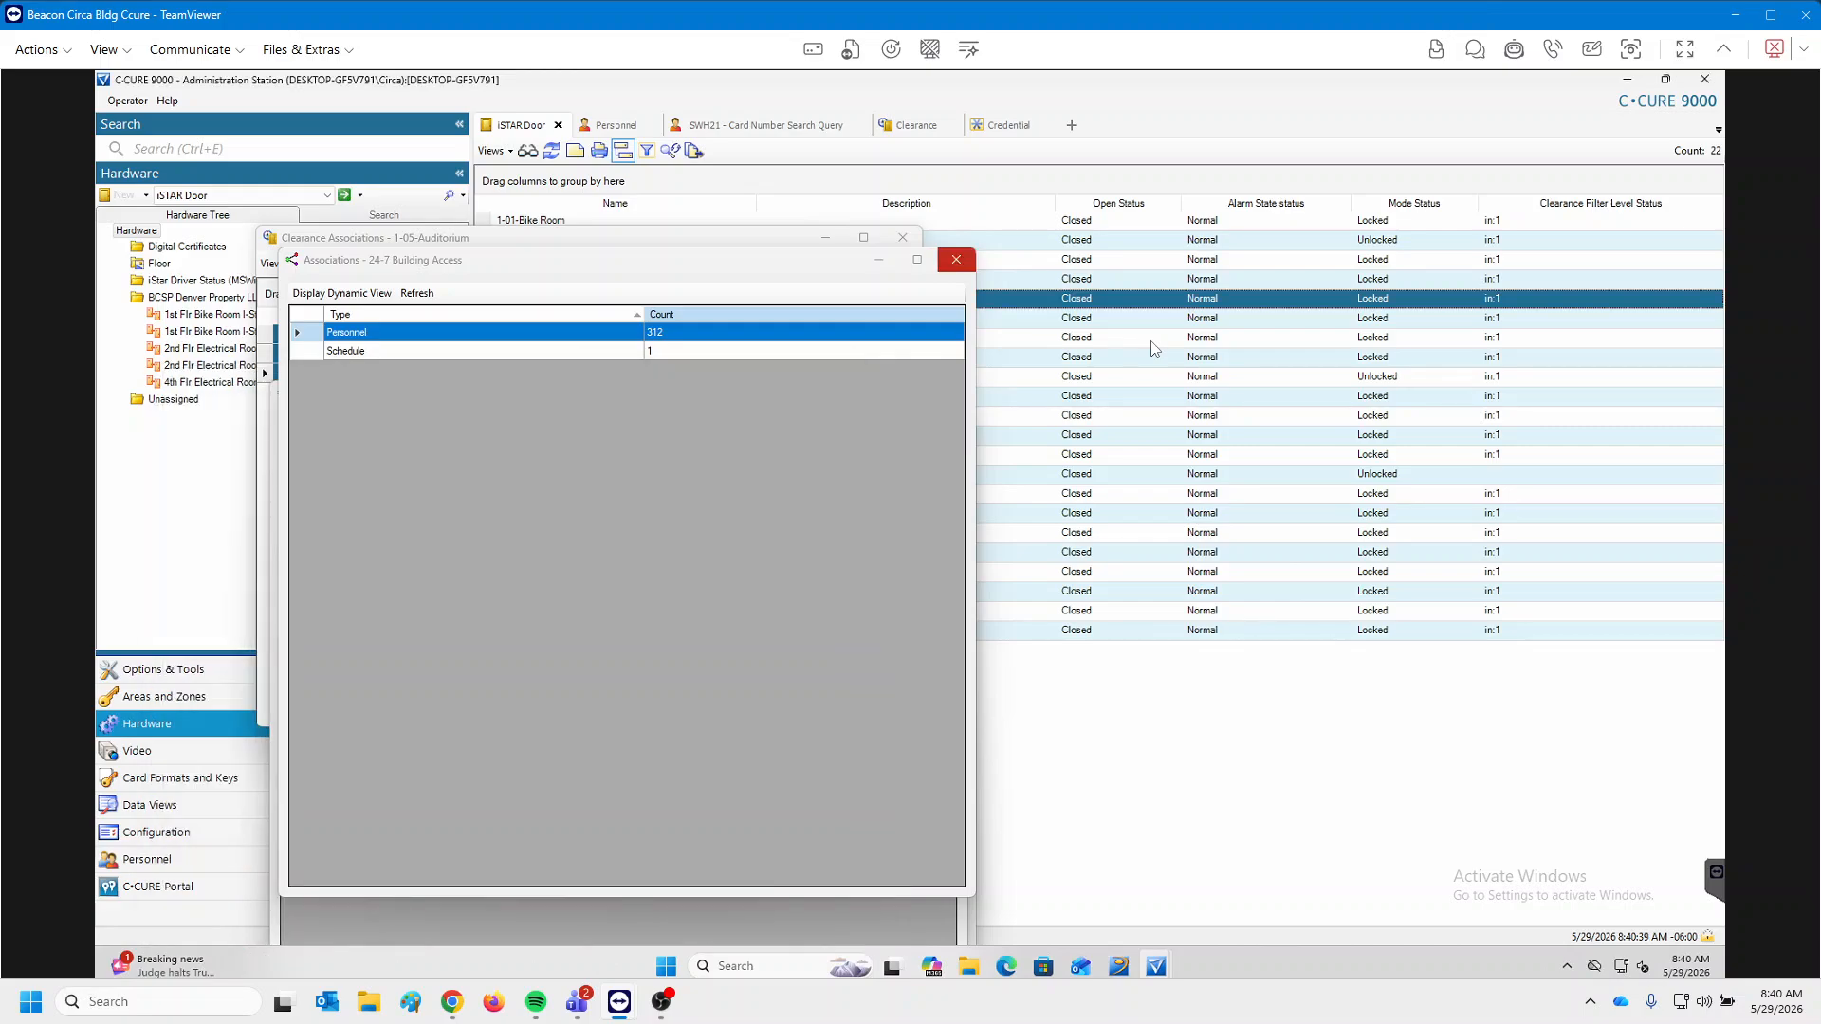
click(956, 259)
click(947, 392)
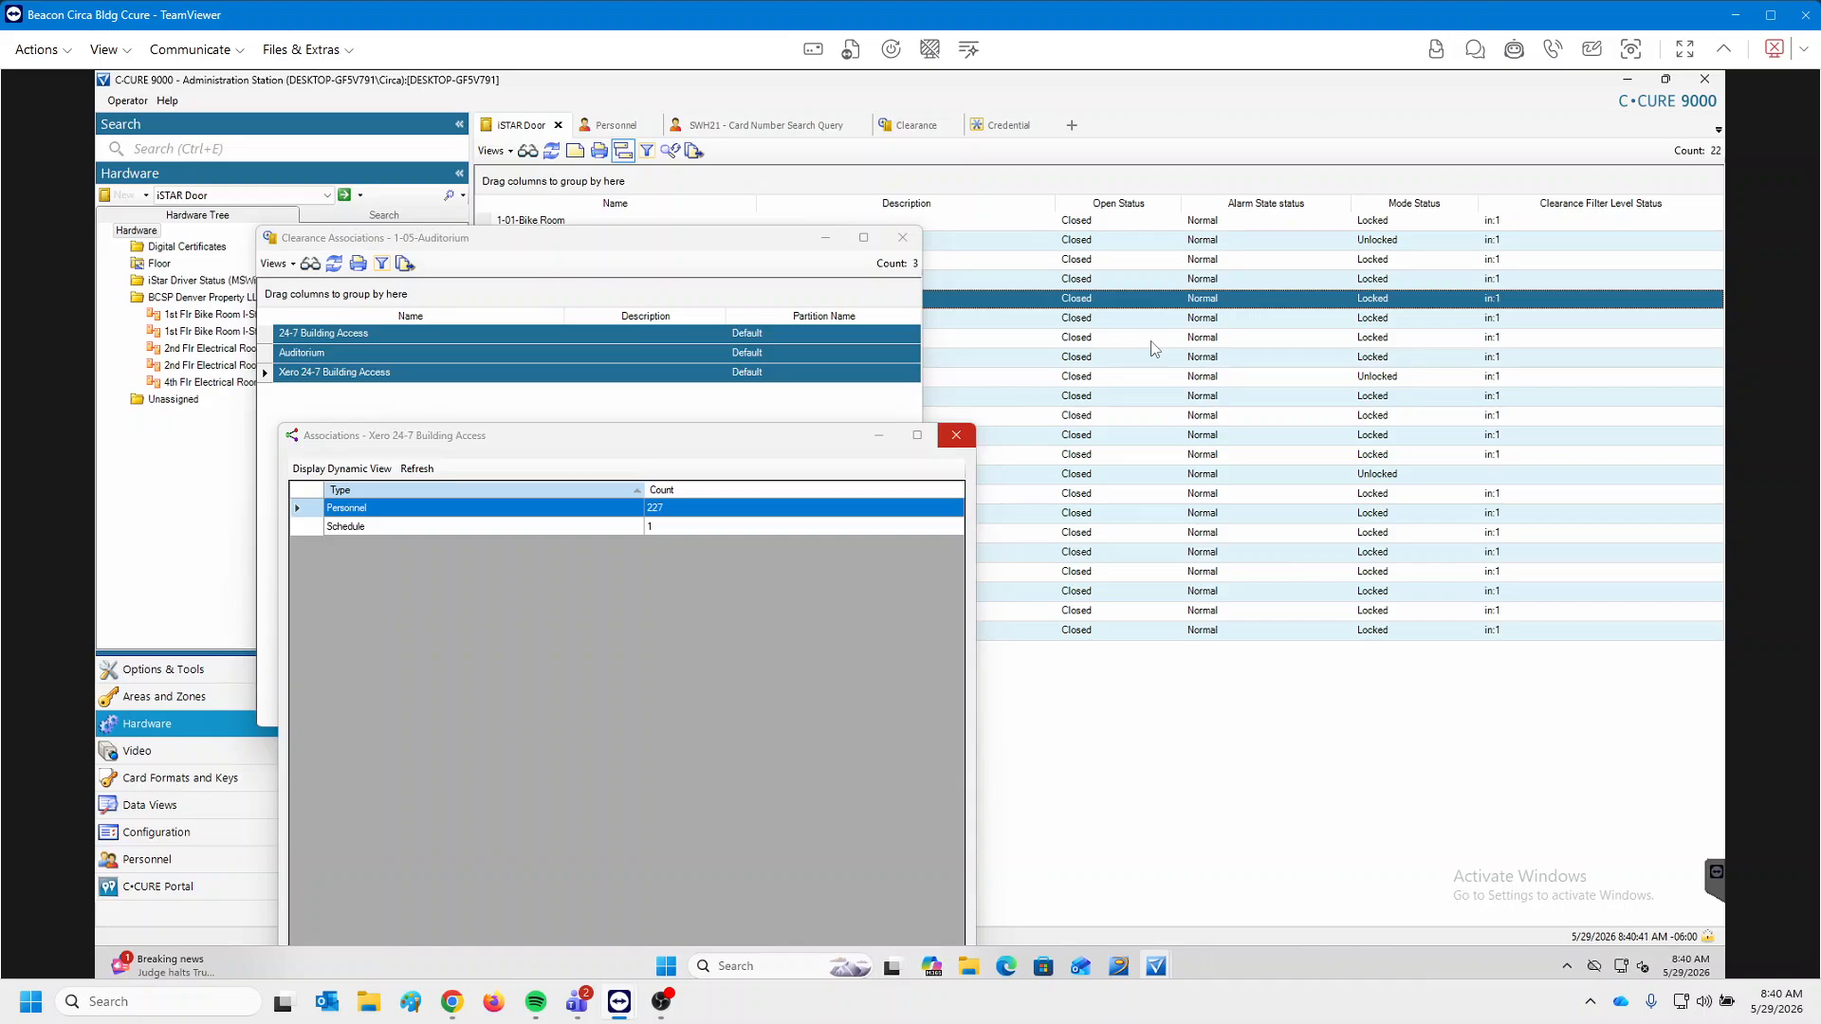
click(956, 435)
click(902, 237)
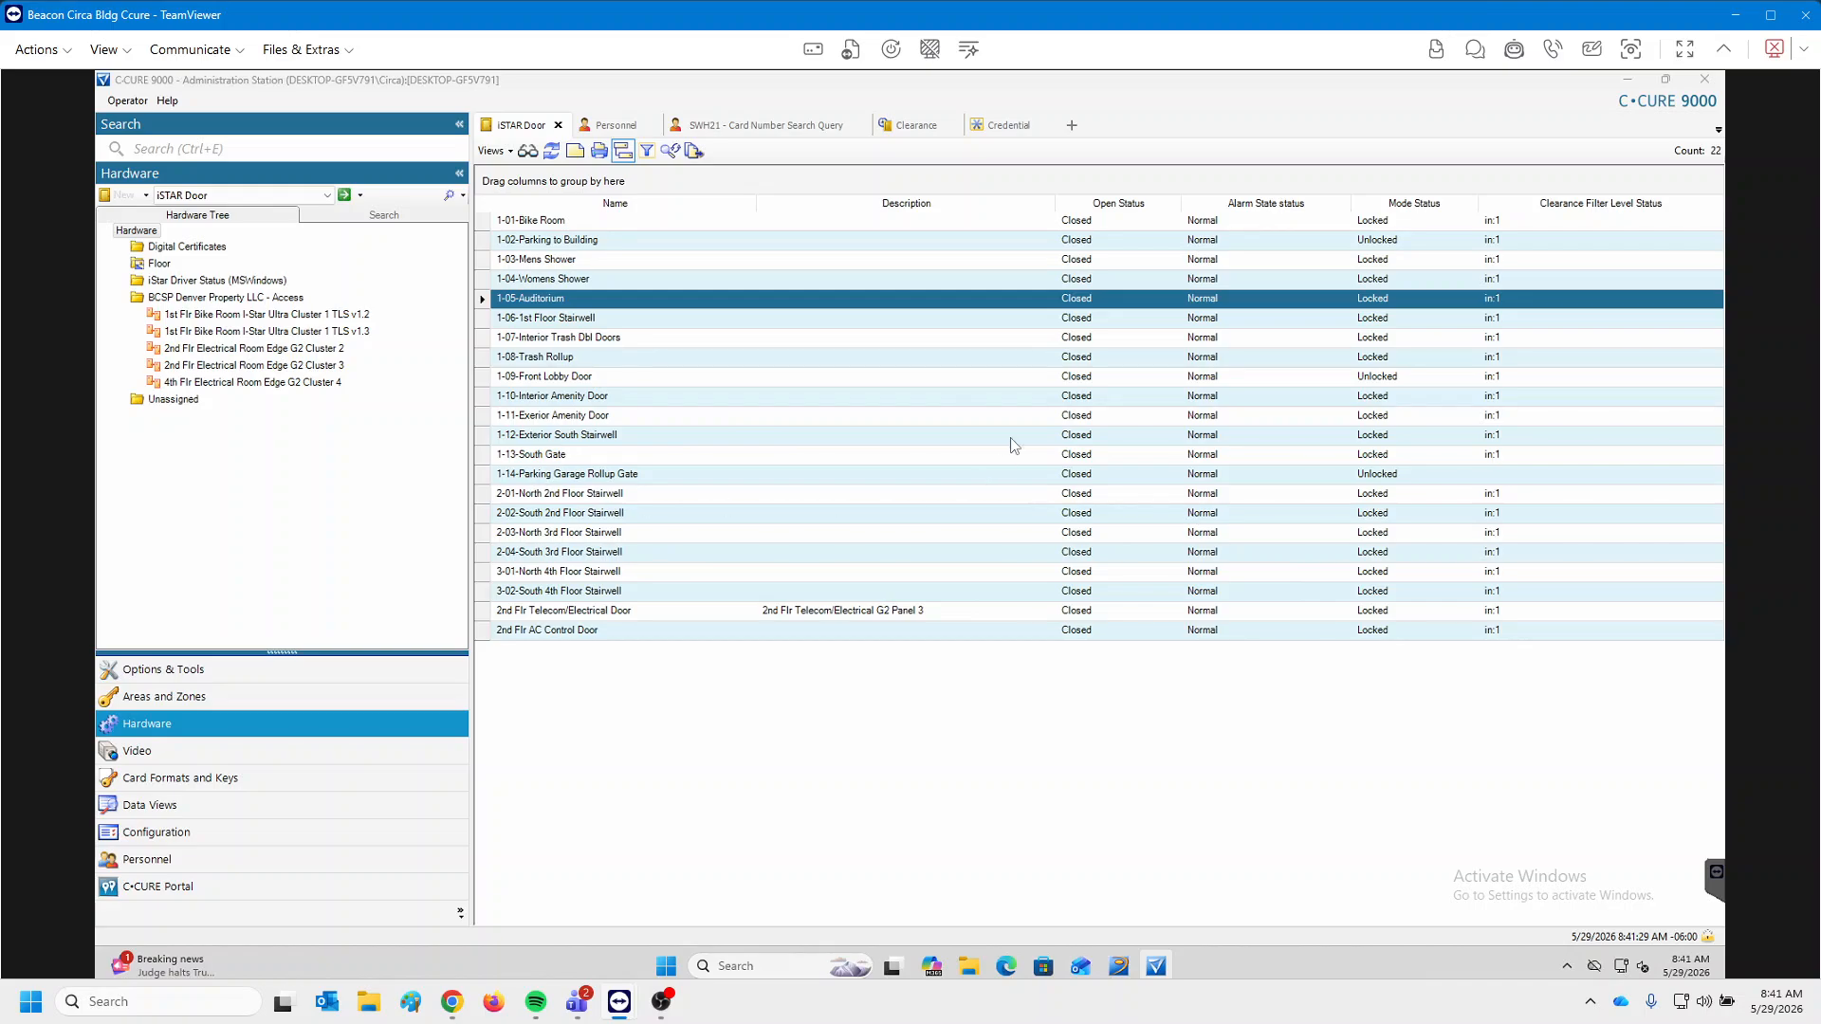
click(916, 125)
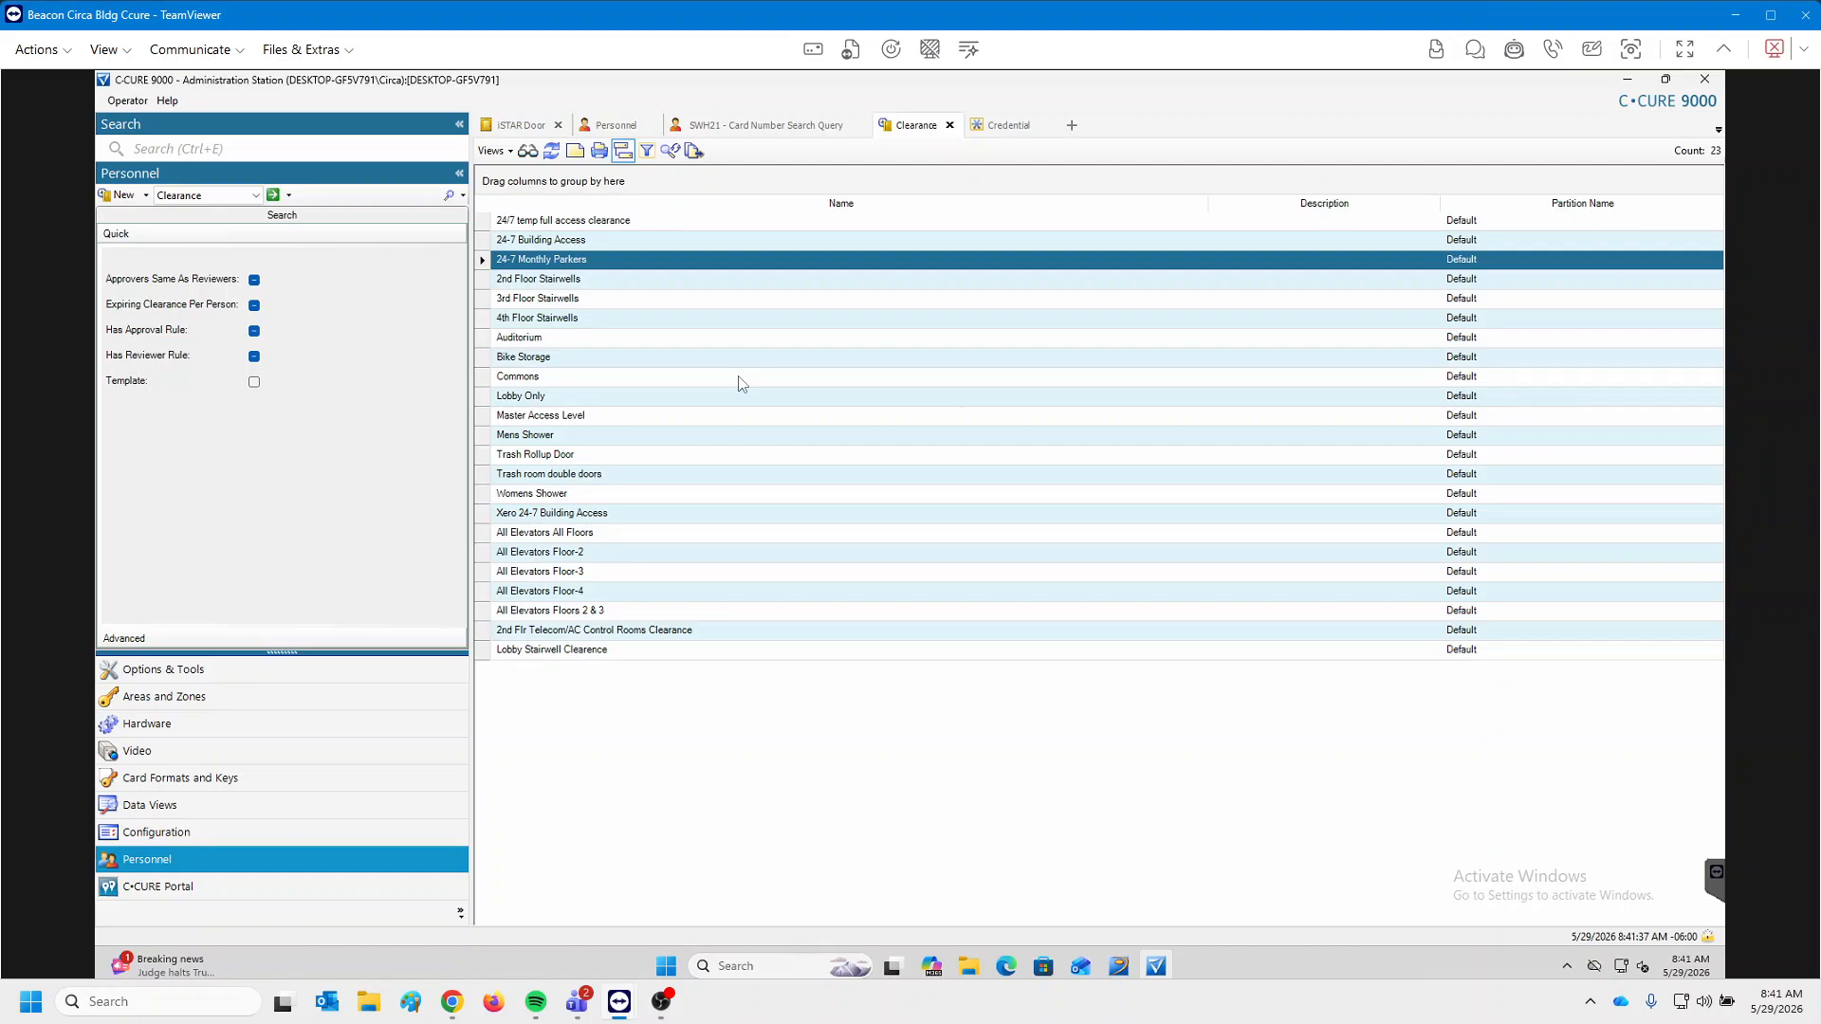
Open the 24-7 Building Access clearance's Doors list and compare it with the iSTAR Door list.
click(585, 245)
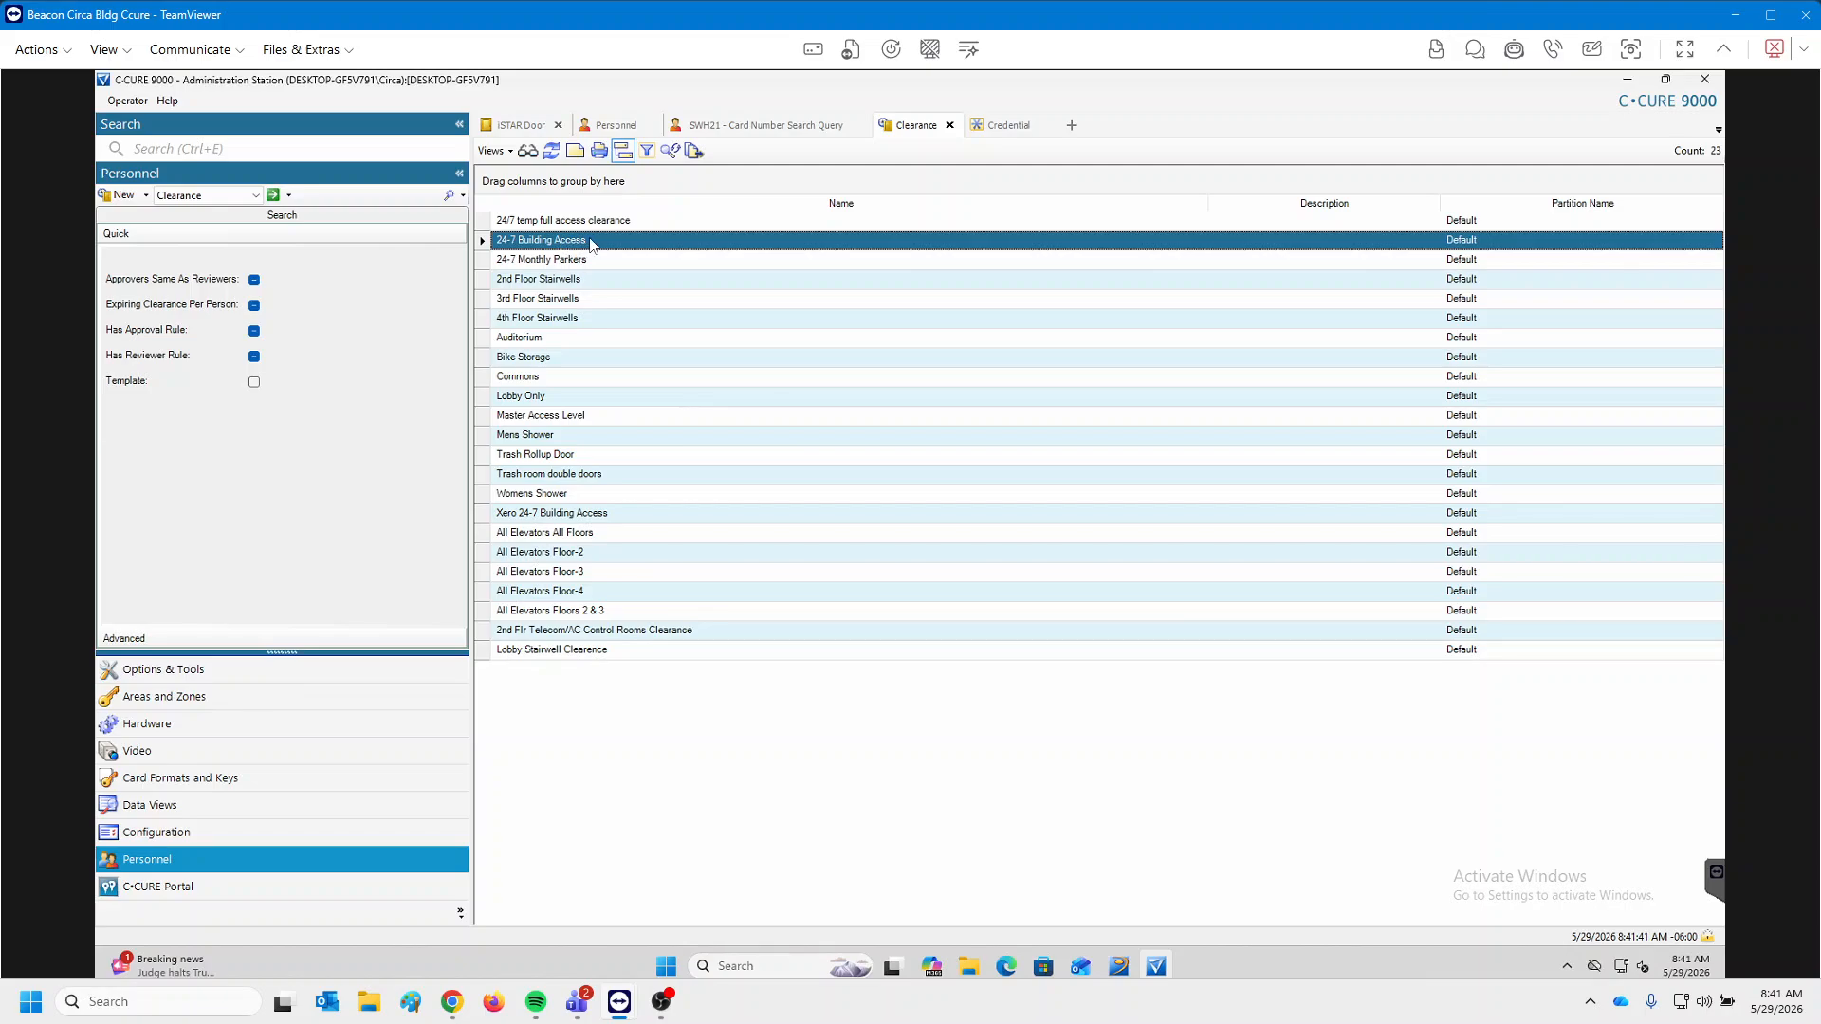
double_click(594, 244)
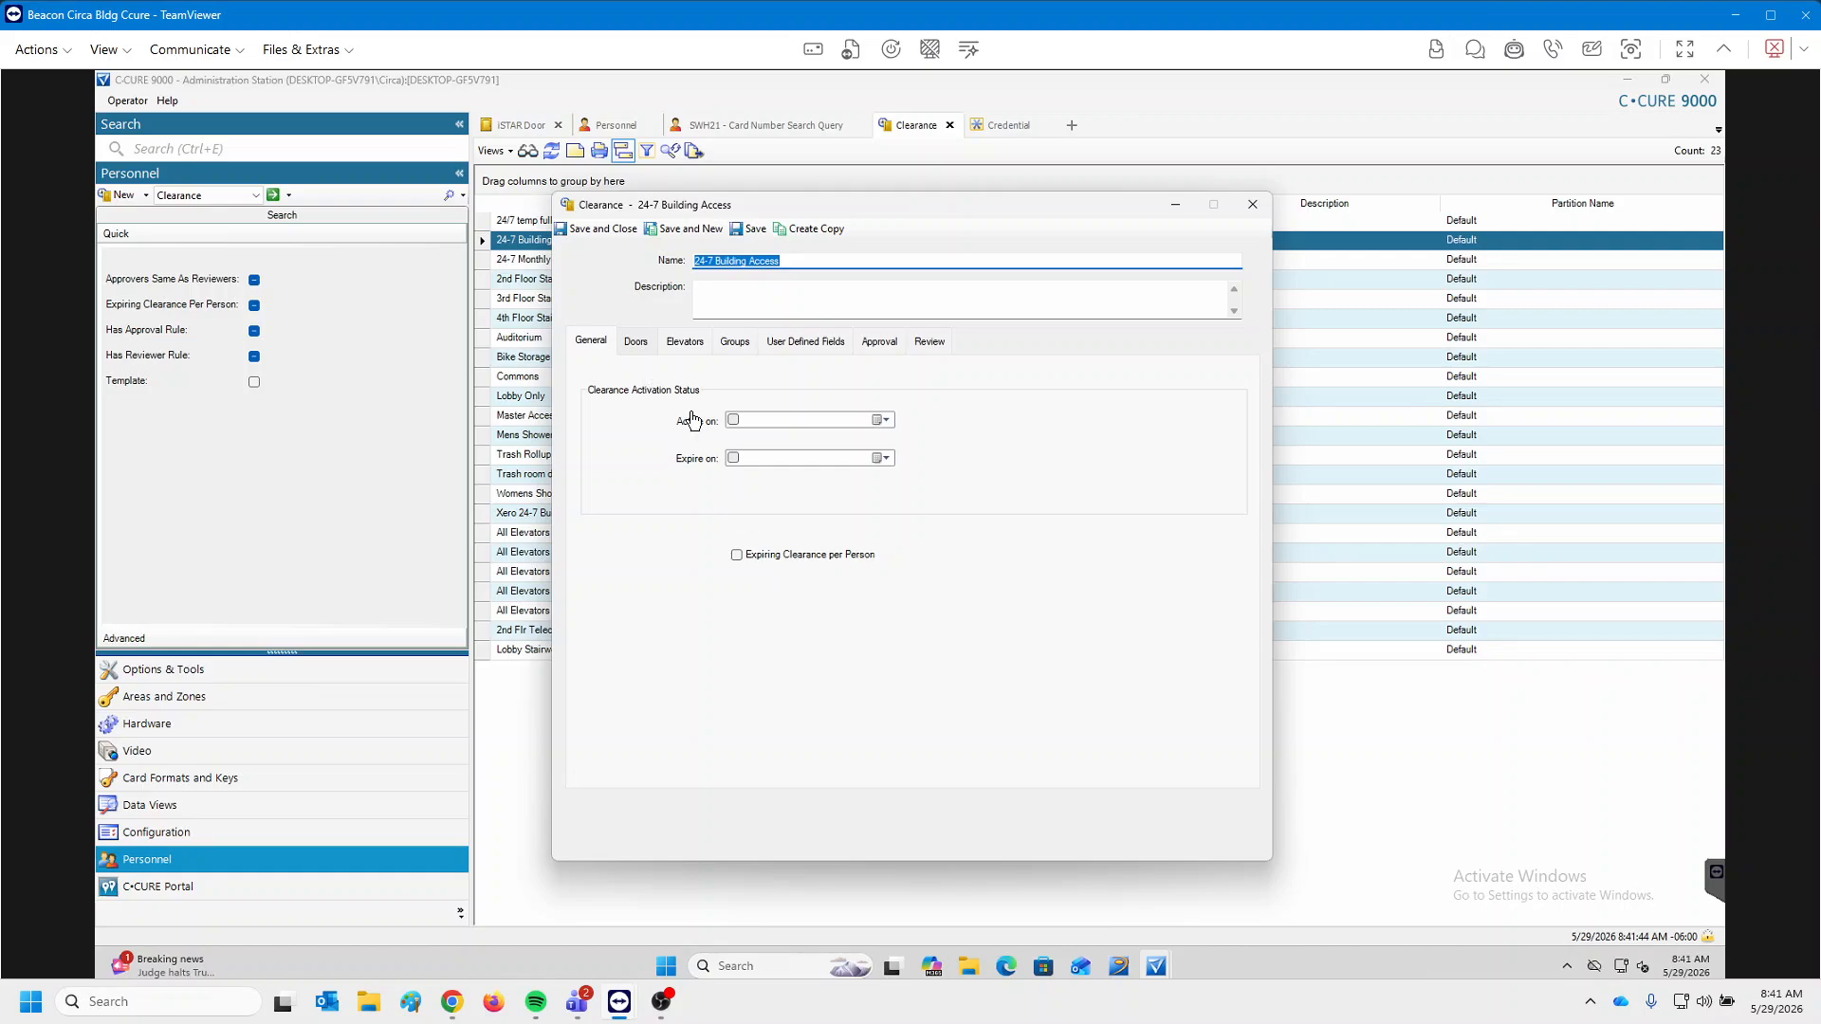
click(636, 341)
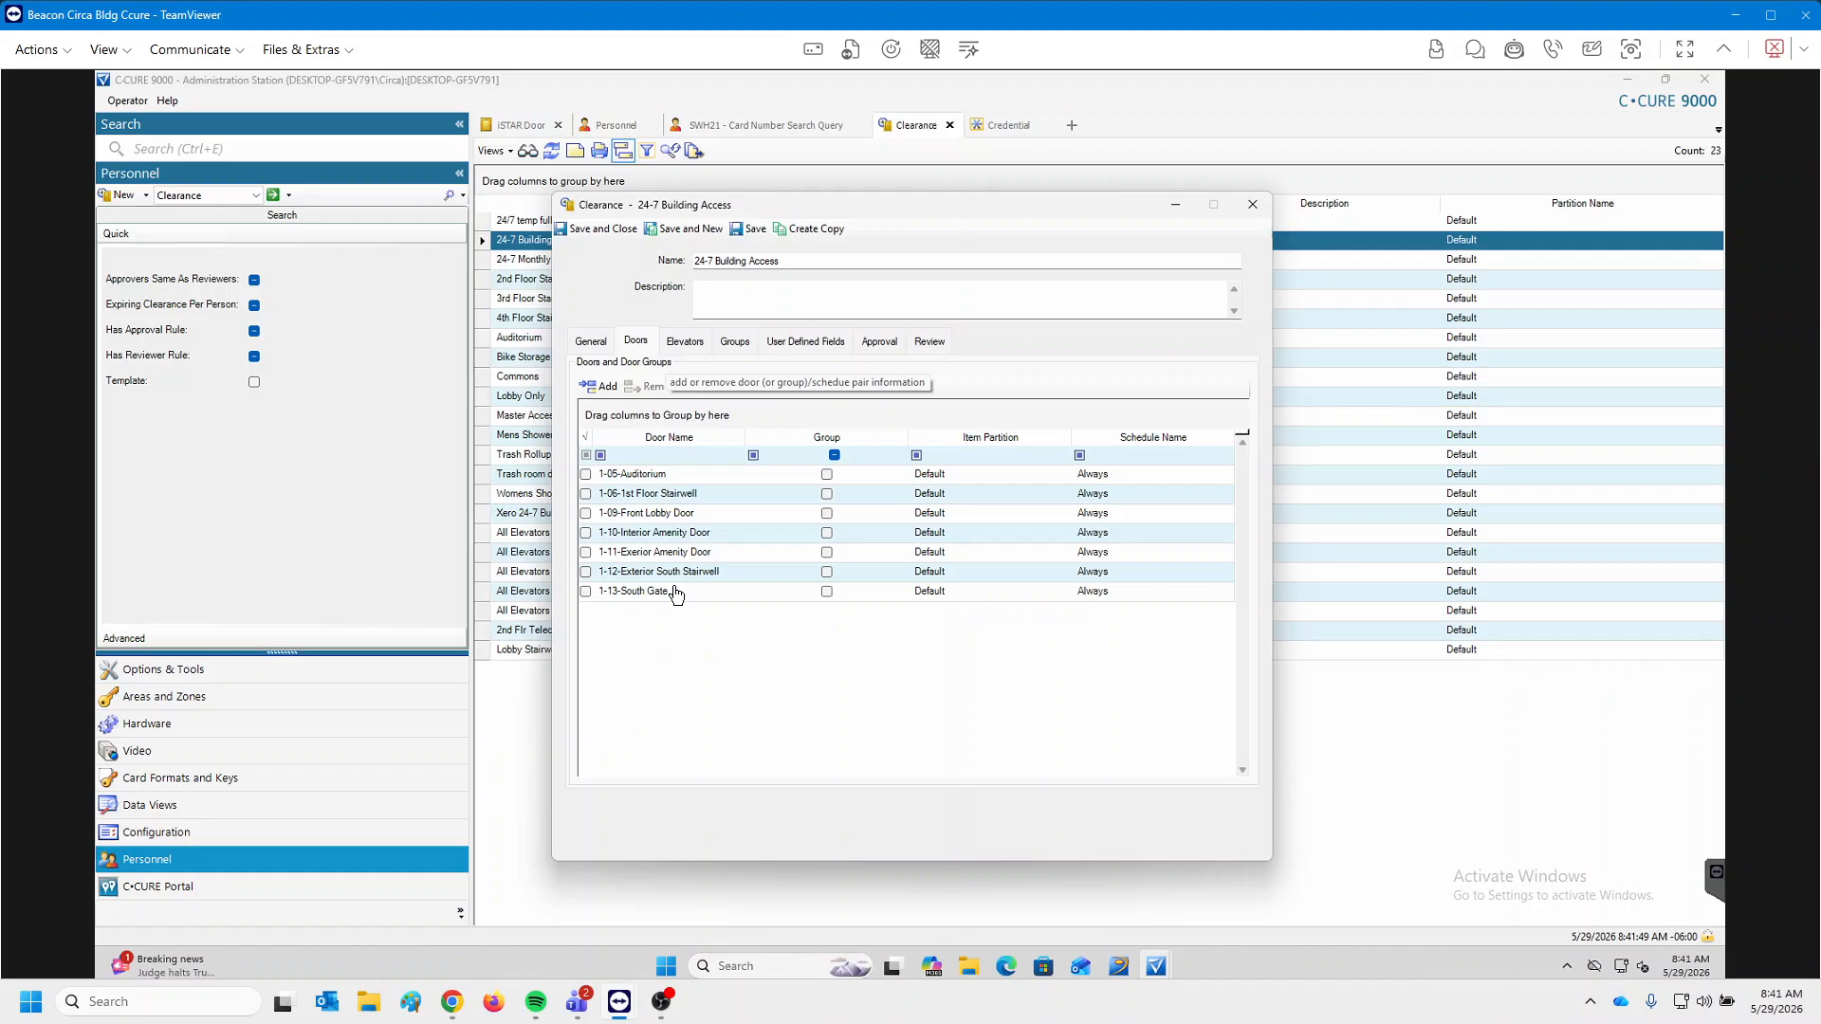
drag(709, 209, 978, 211)
click(528, 127)
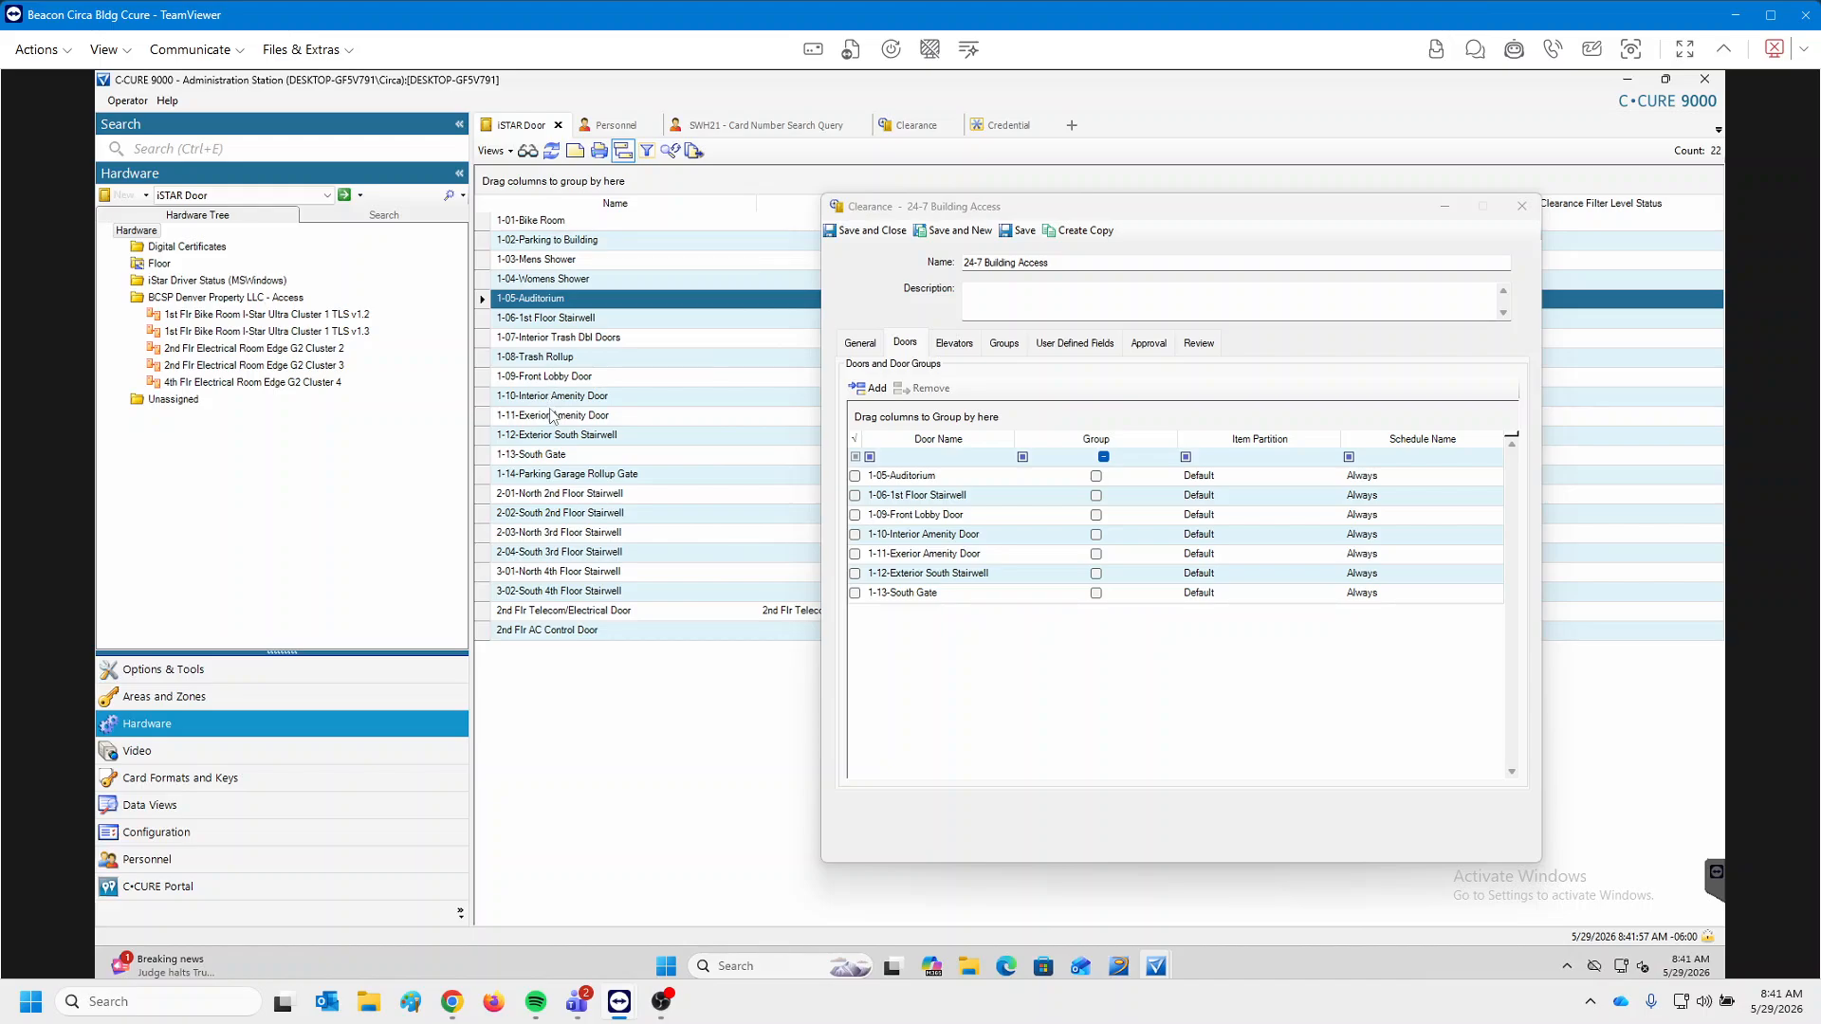
click(937, 482)
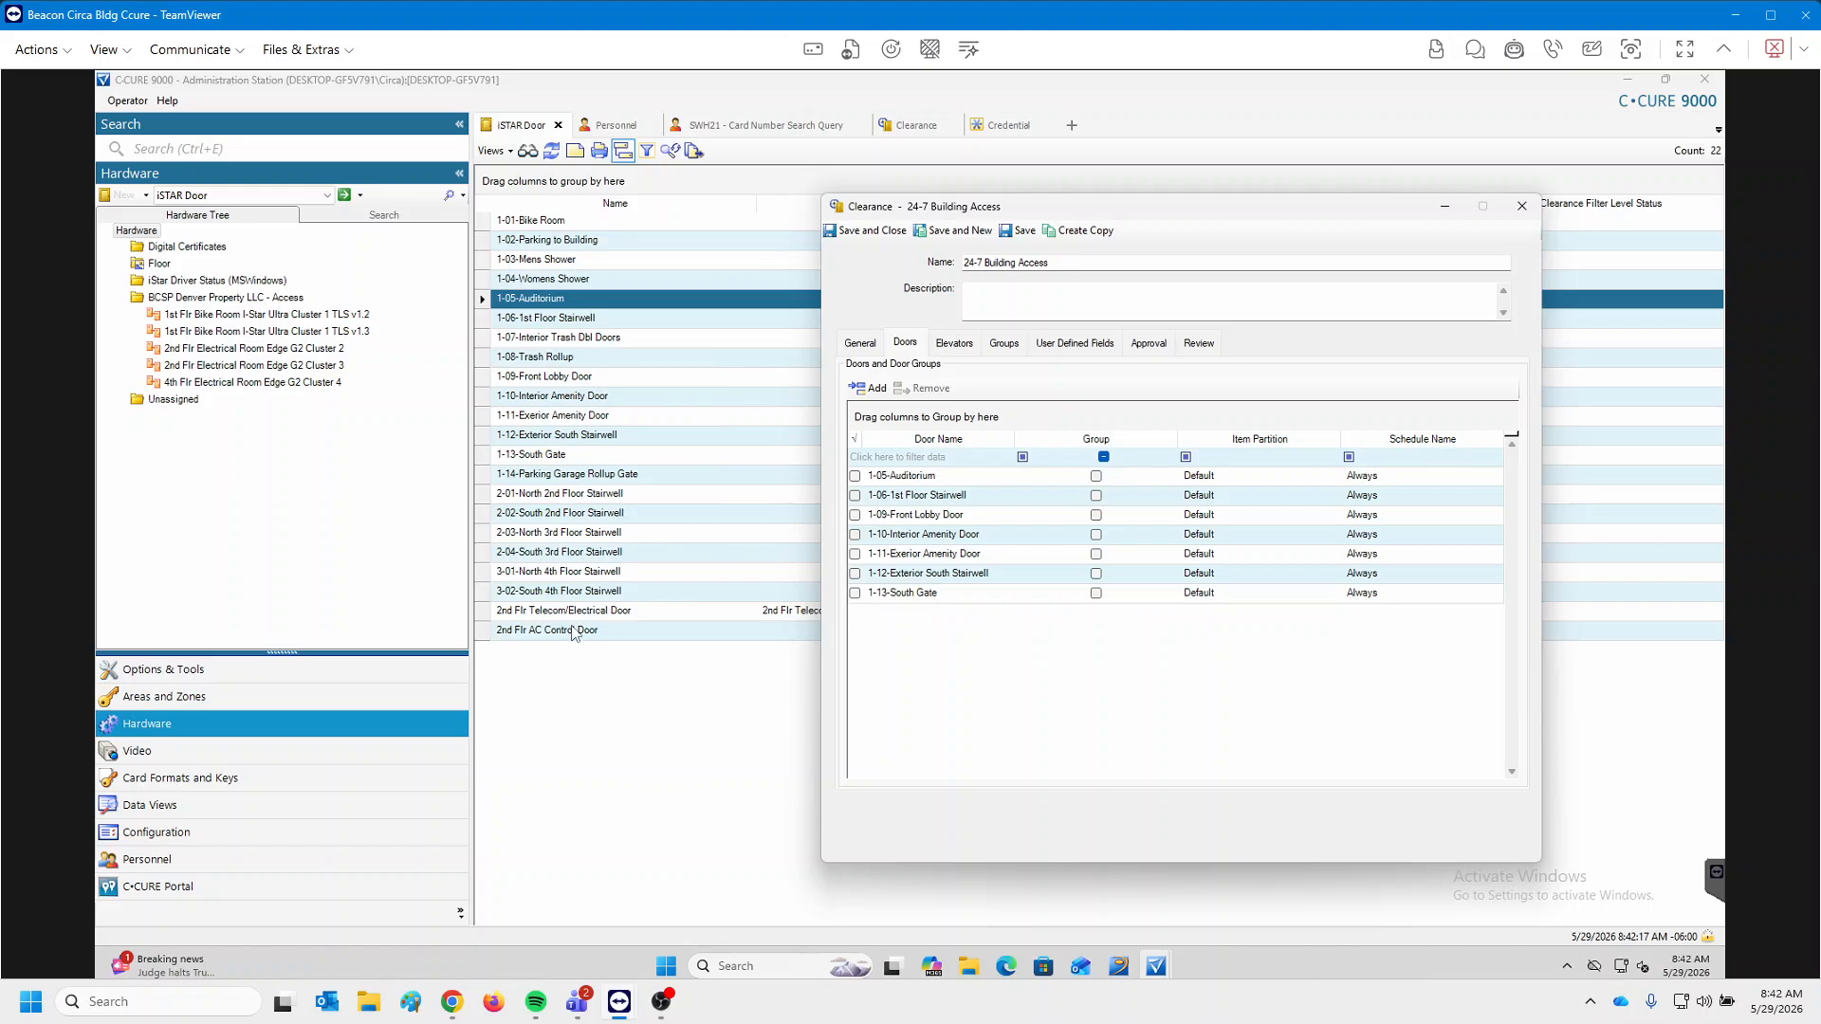
Toggle 1-10-Interior Amenity Door on and off, then close the clearance without saving.
click(556, 459)
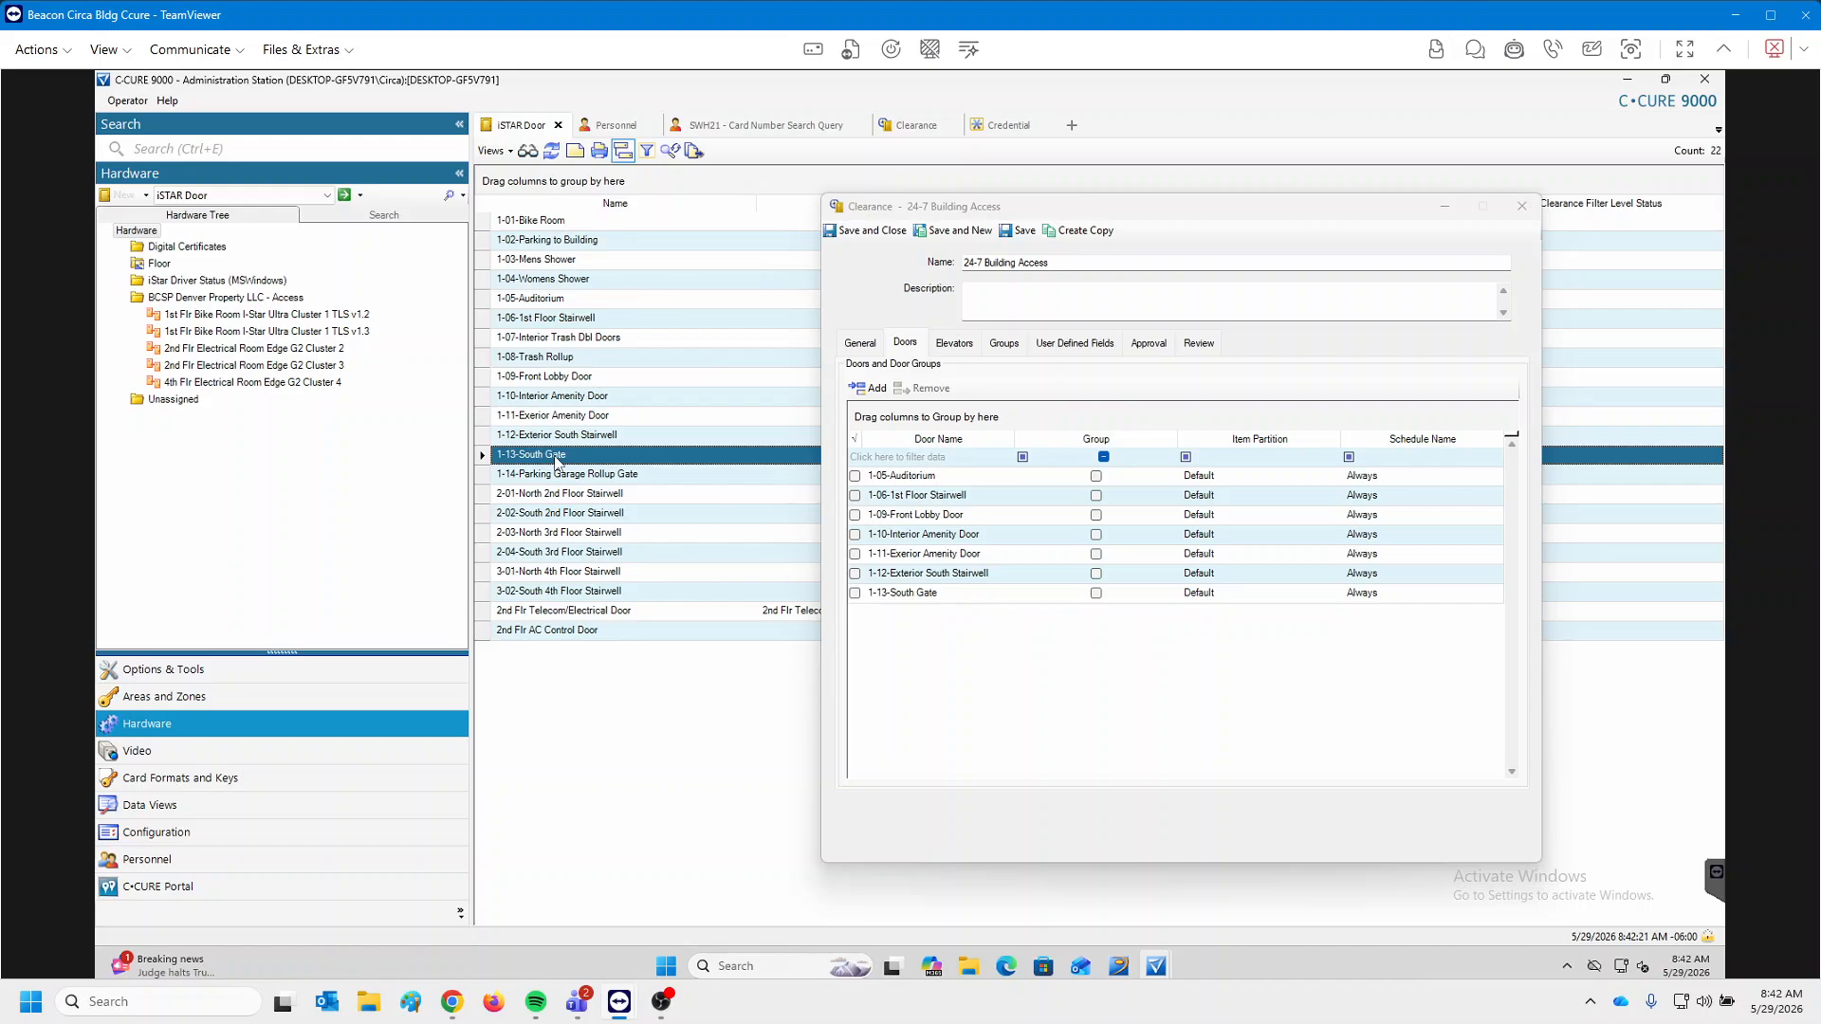
click(586, 302)
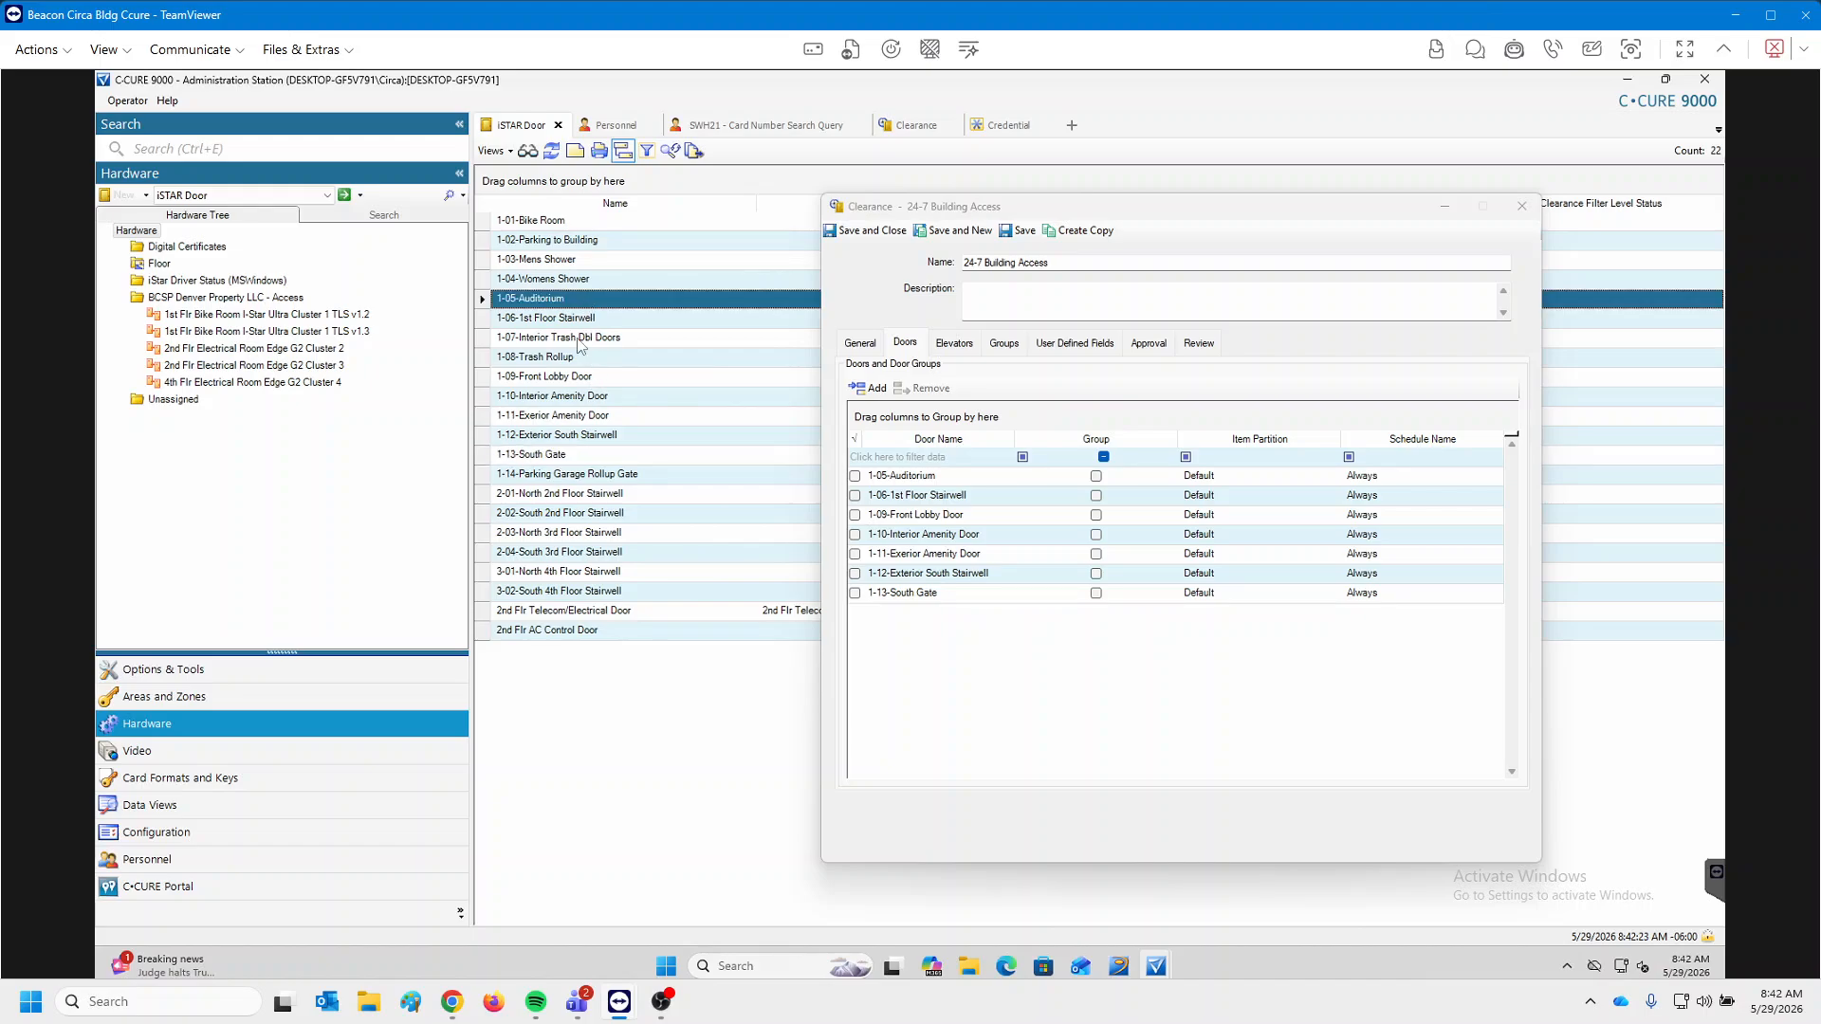
click(575, 459)
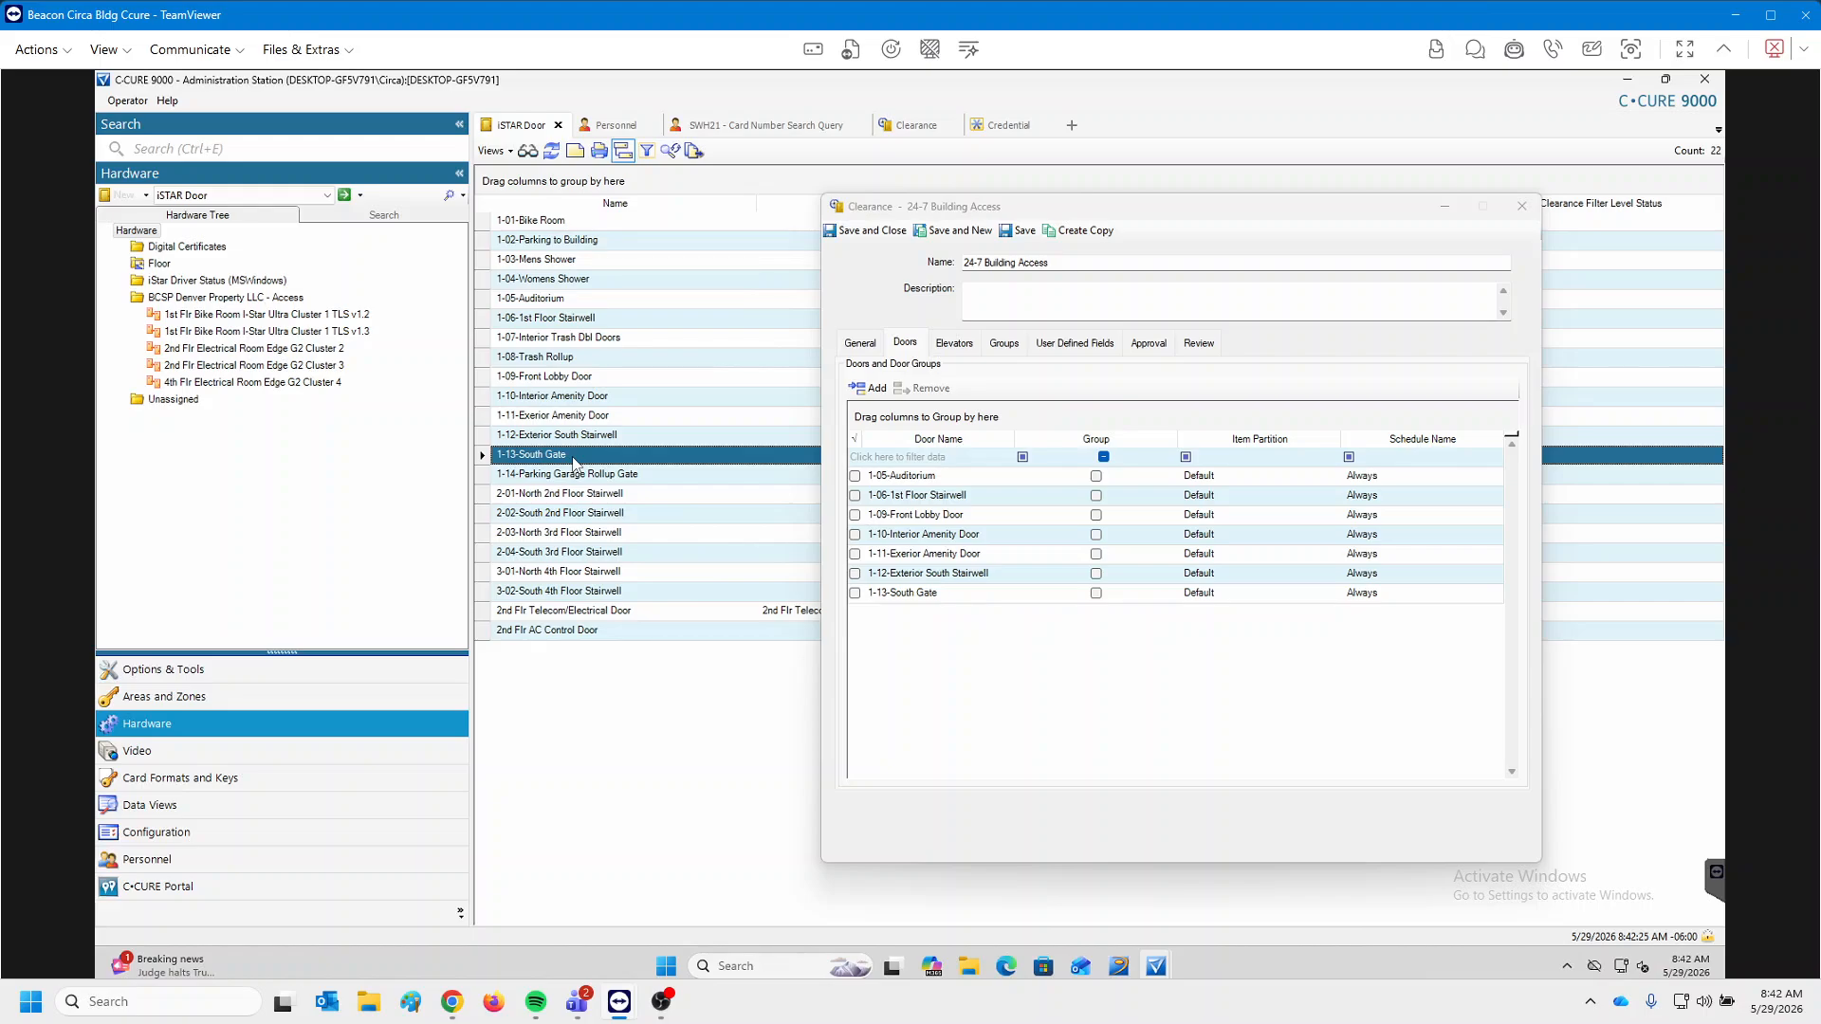
click(928, 537)
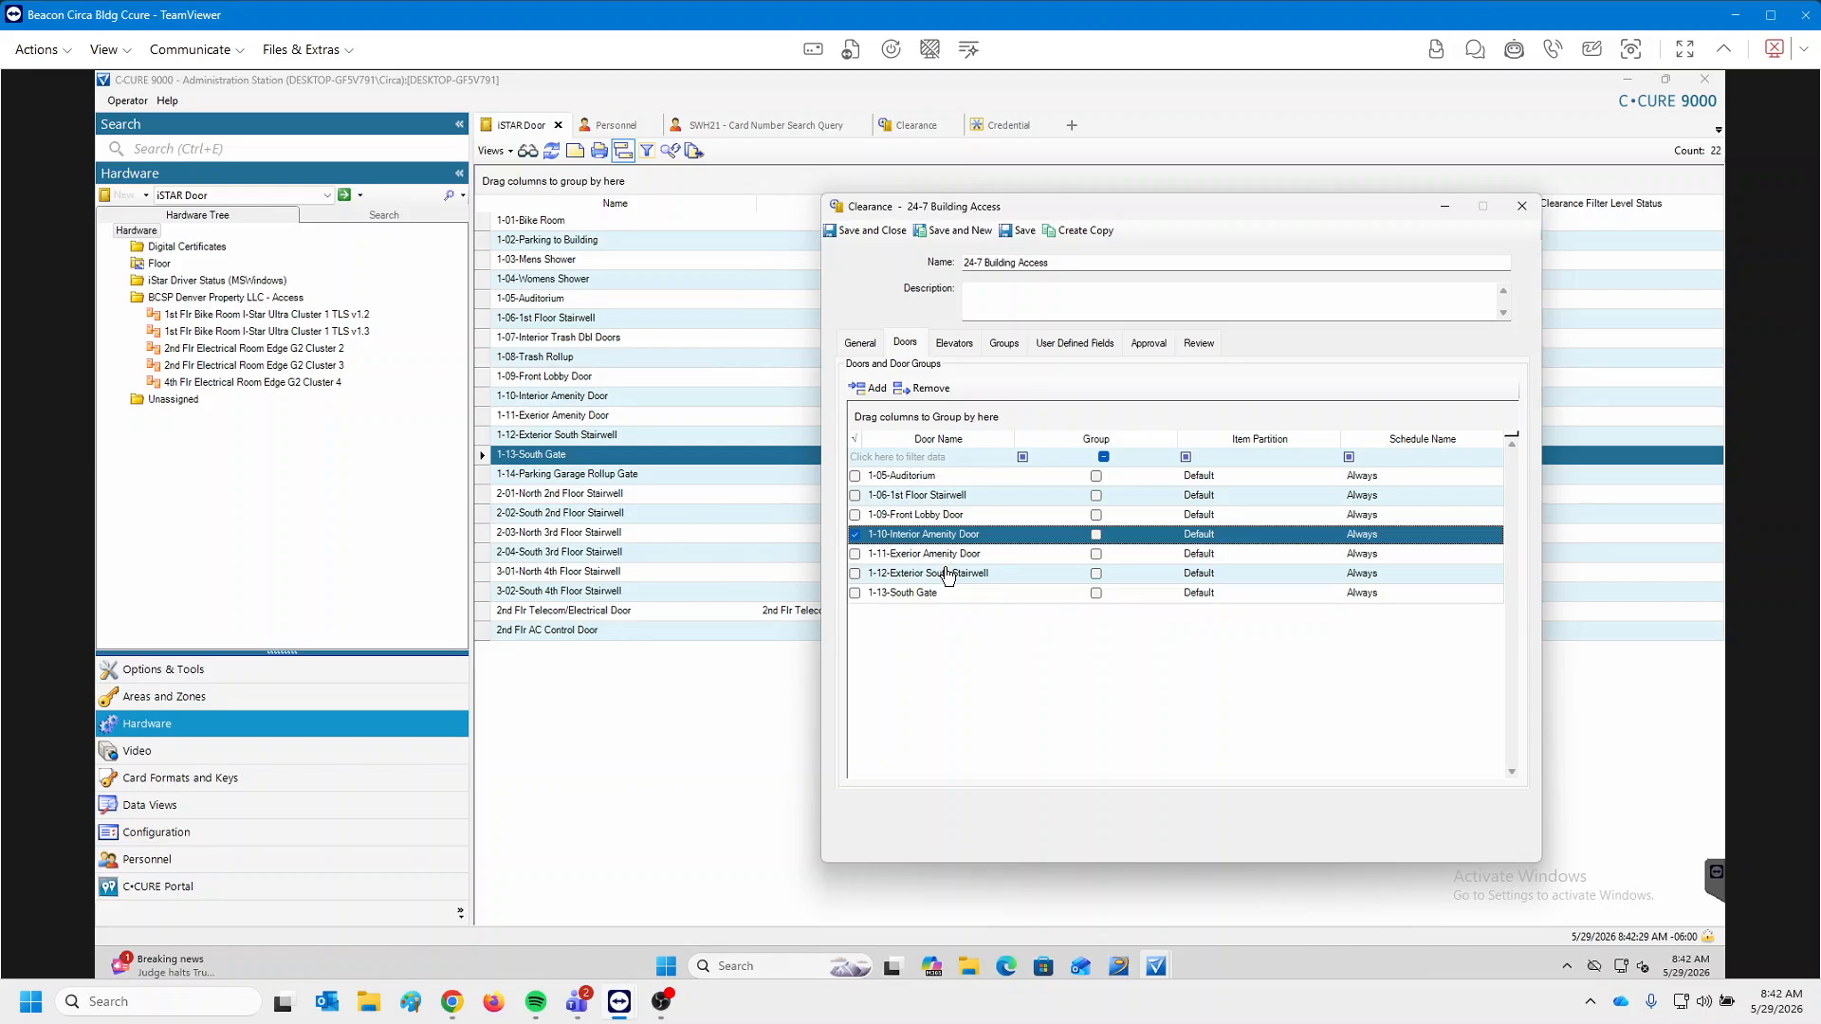
click(855, 534)
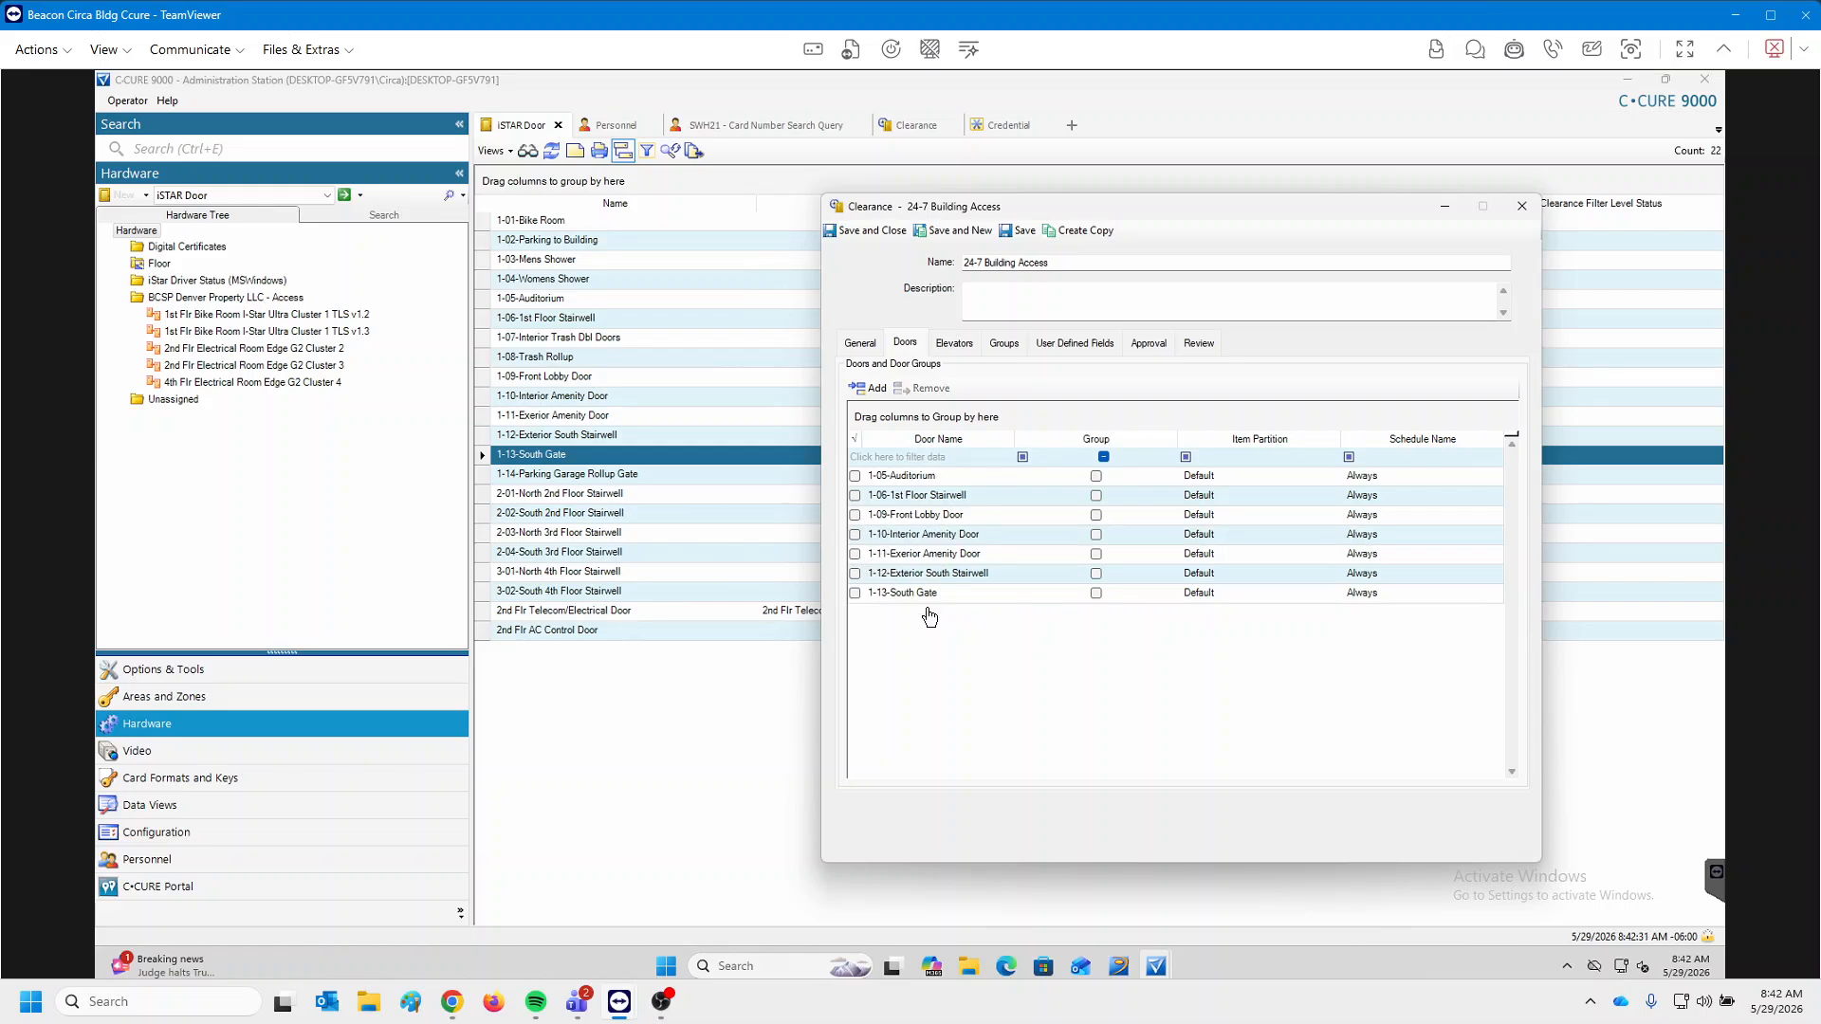
click(1521, 207)
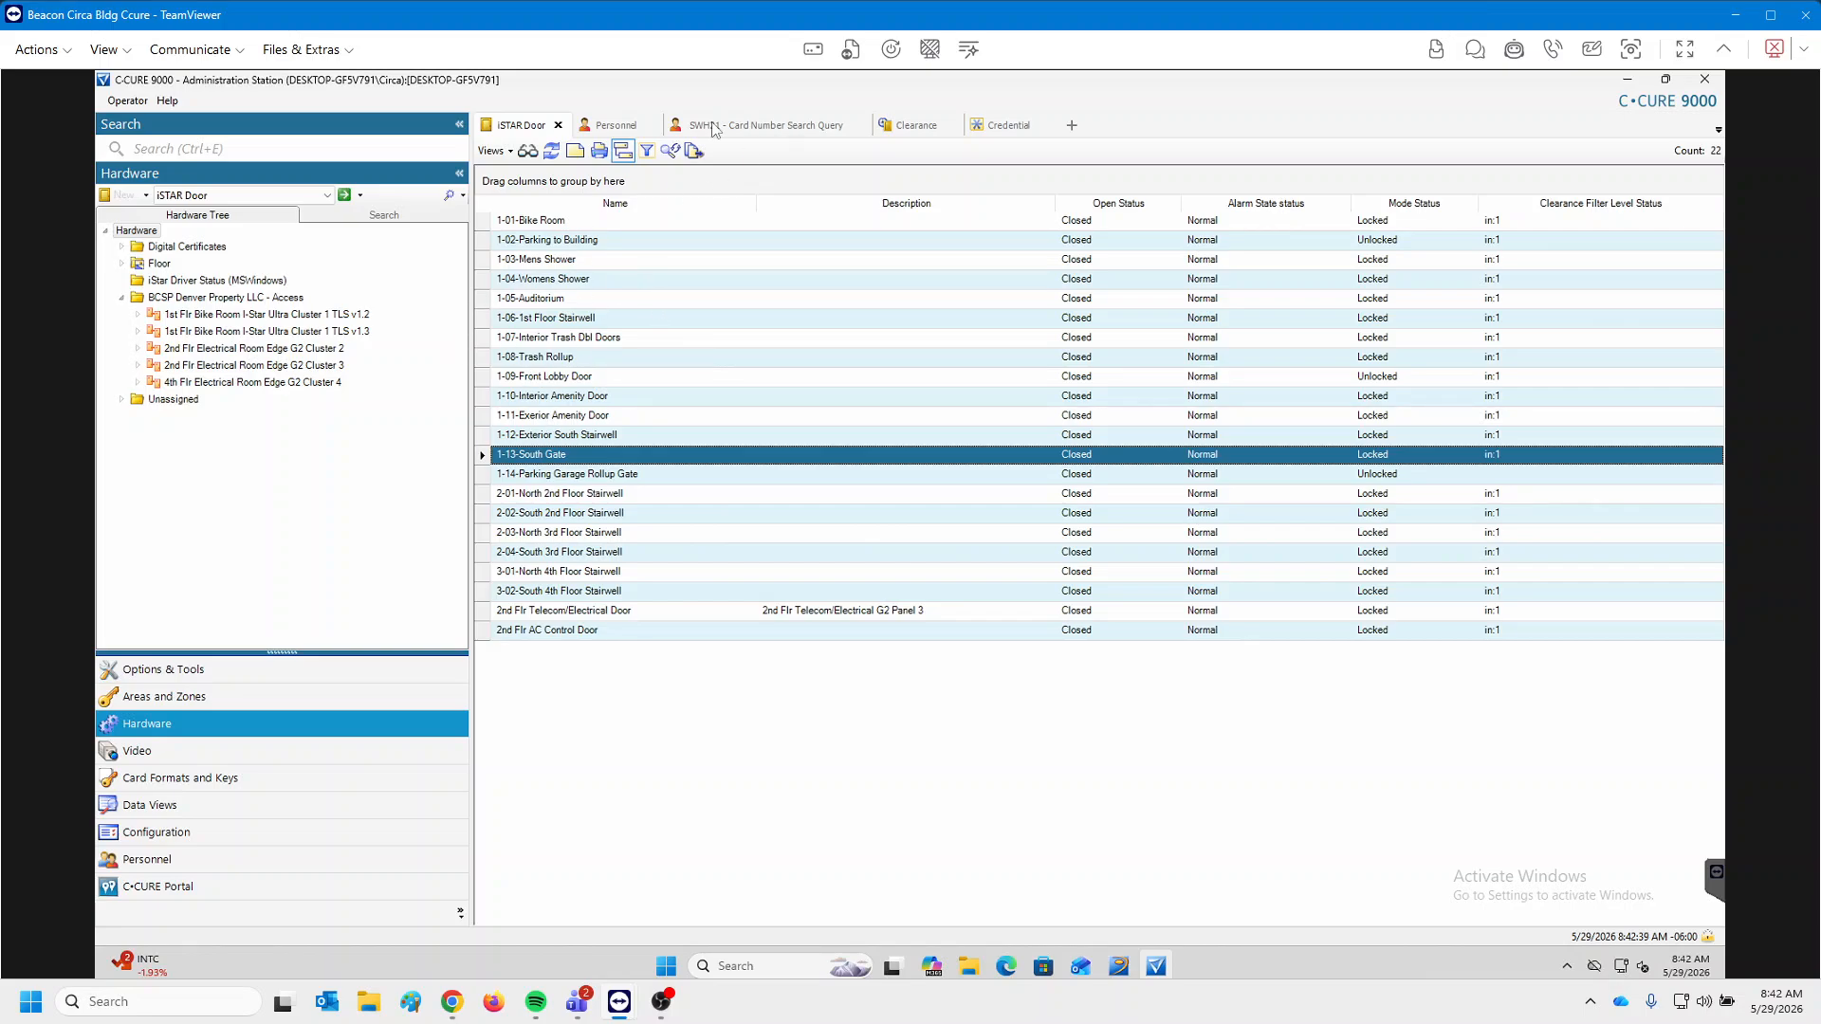
click(915, 132)
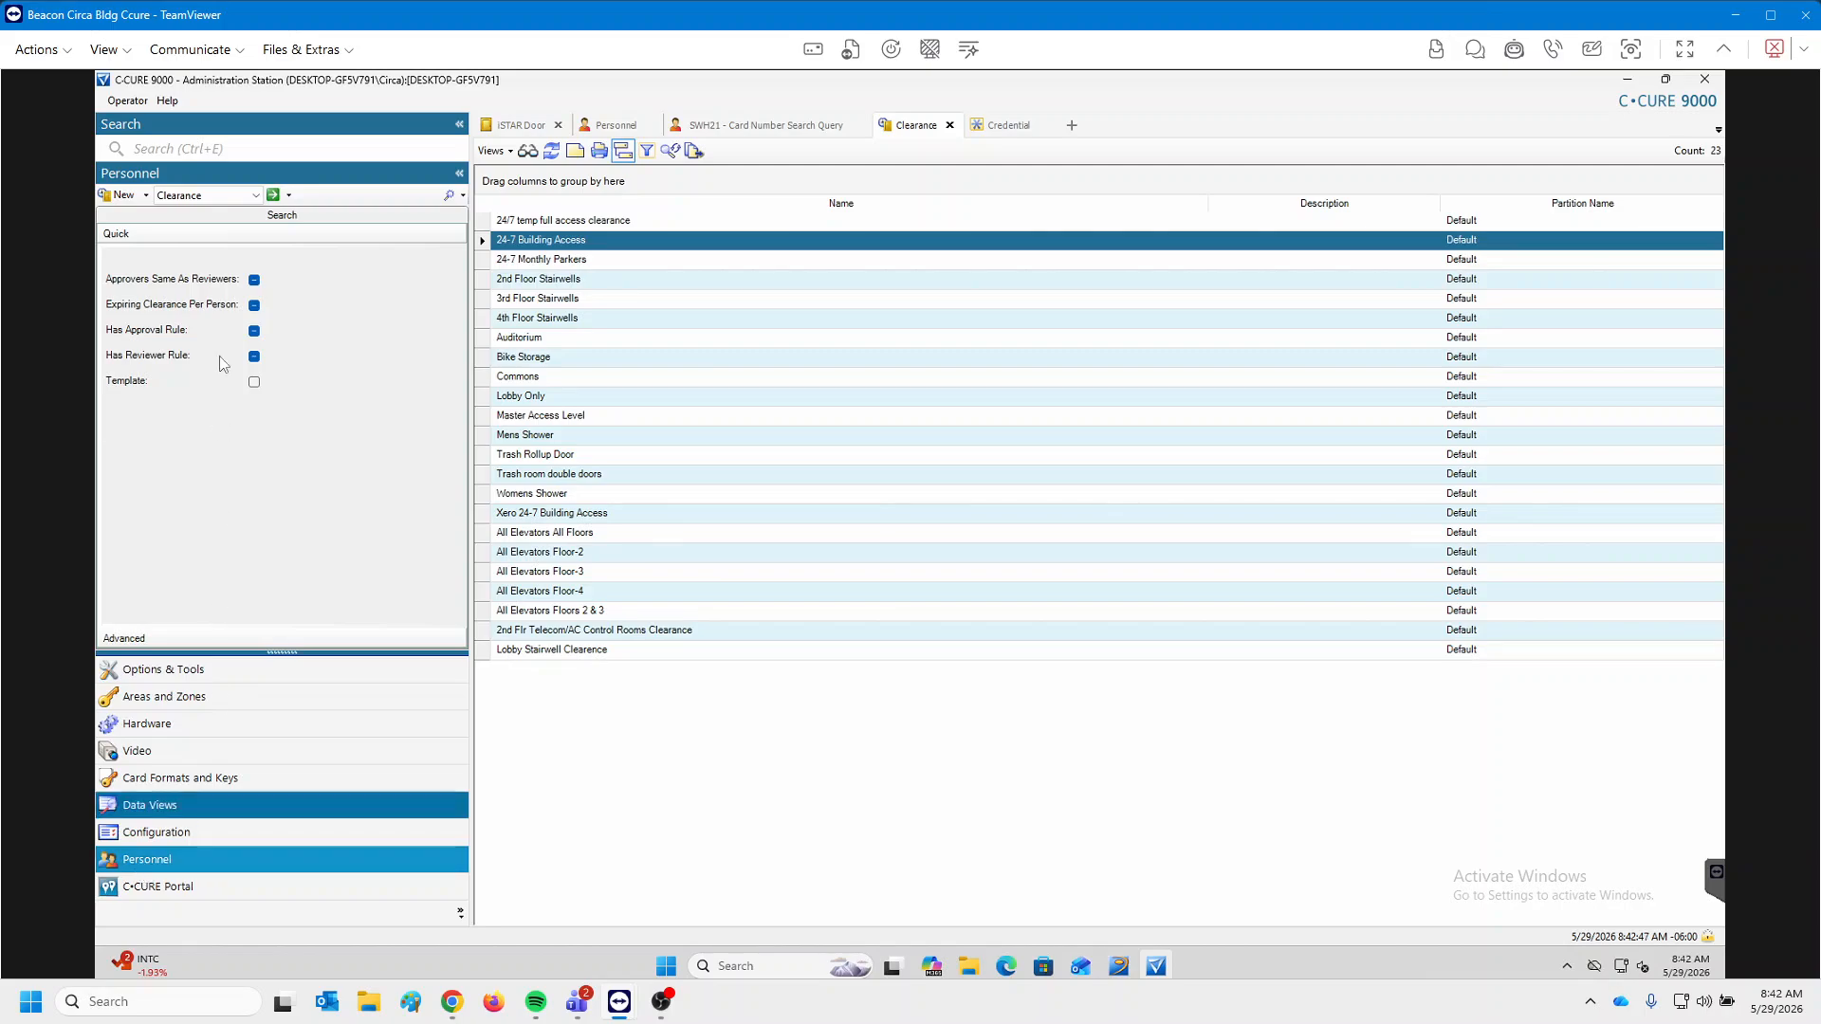
click(237, 195)
click(237, 196)
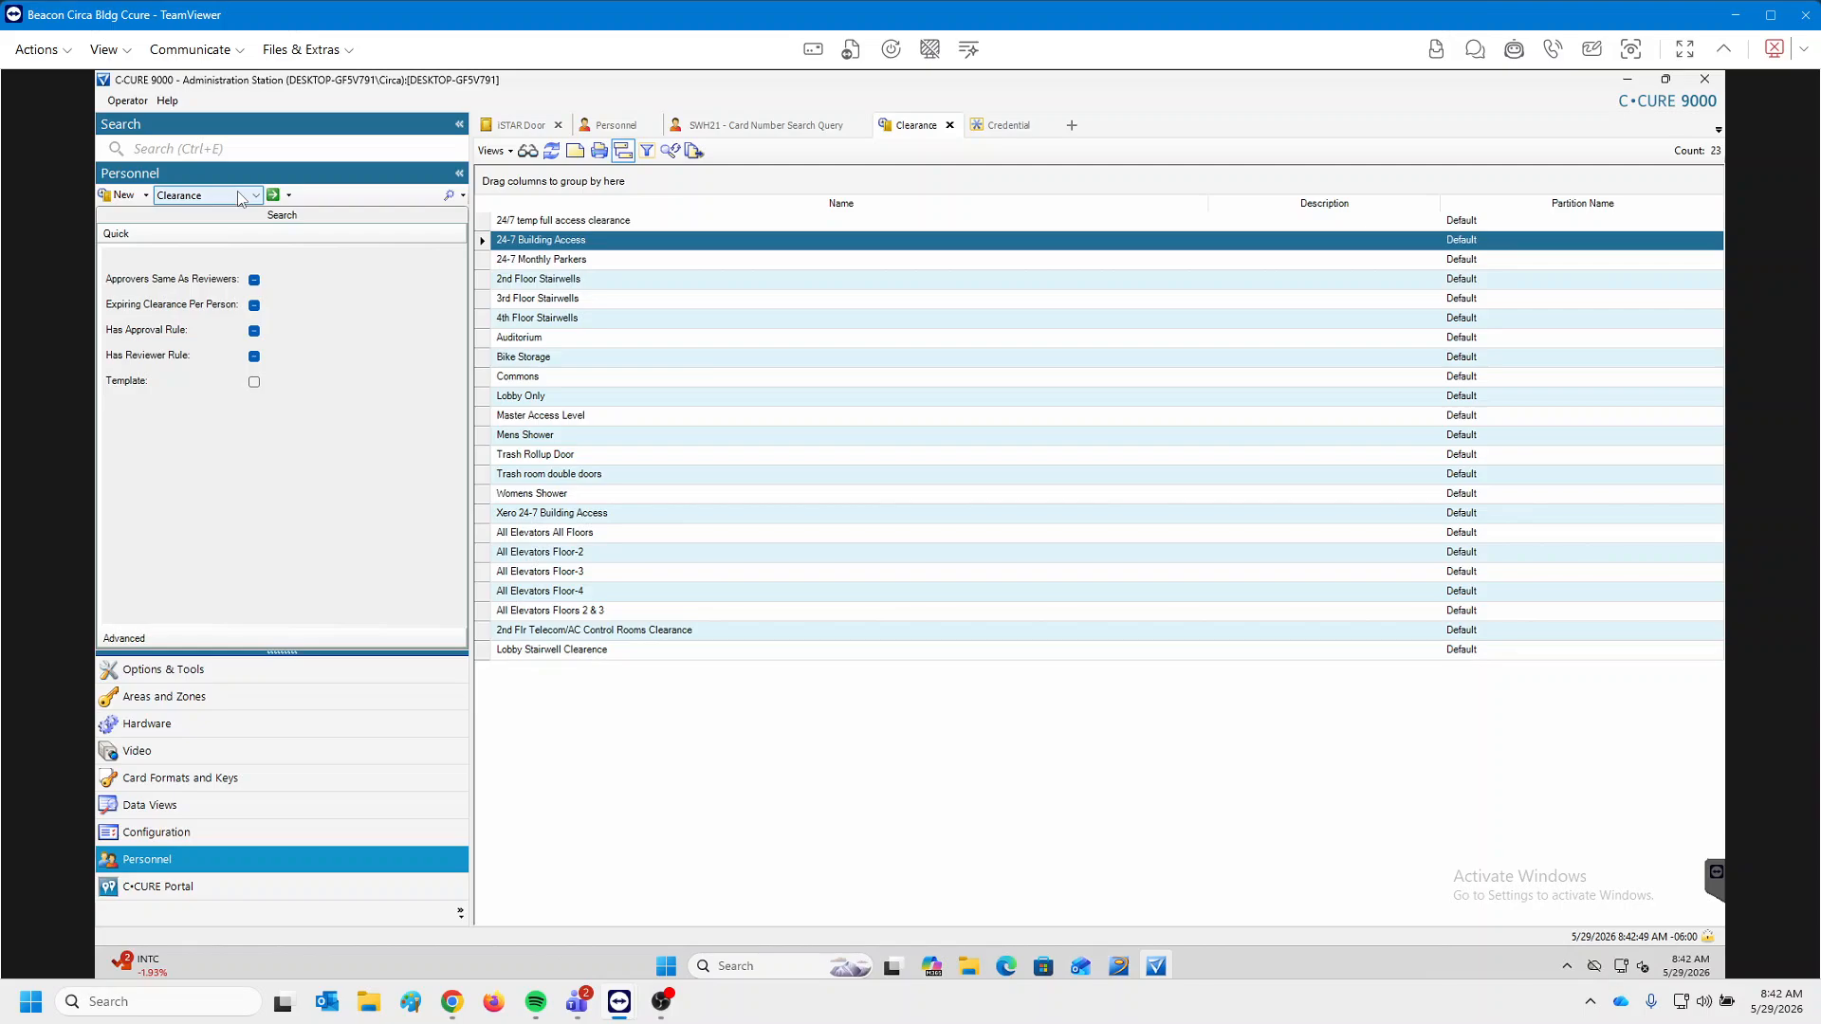
click(236, 193)
click(237, 193)
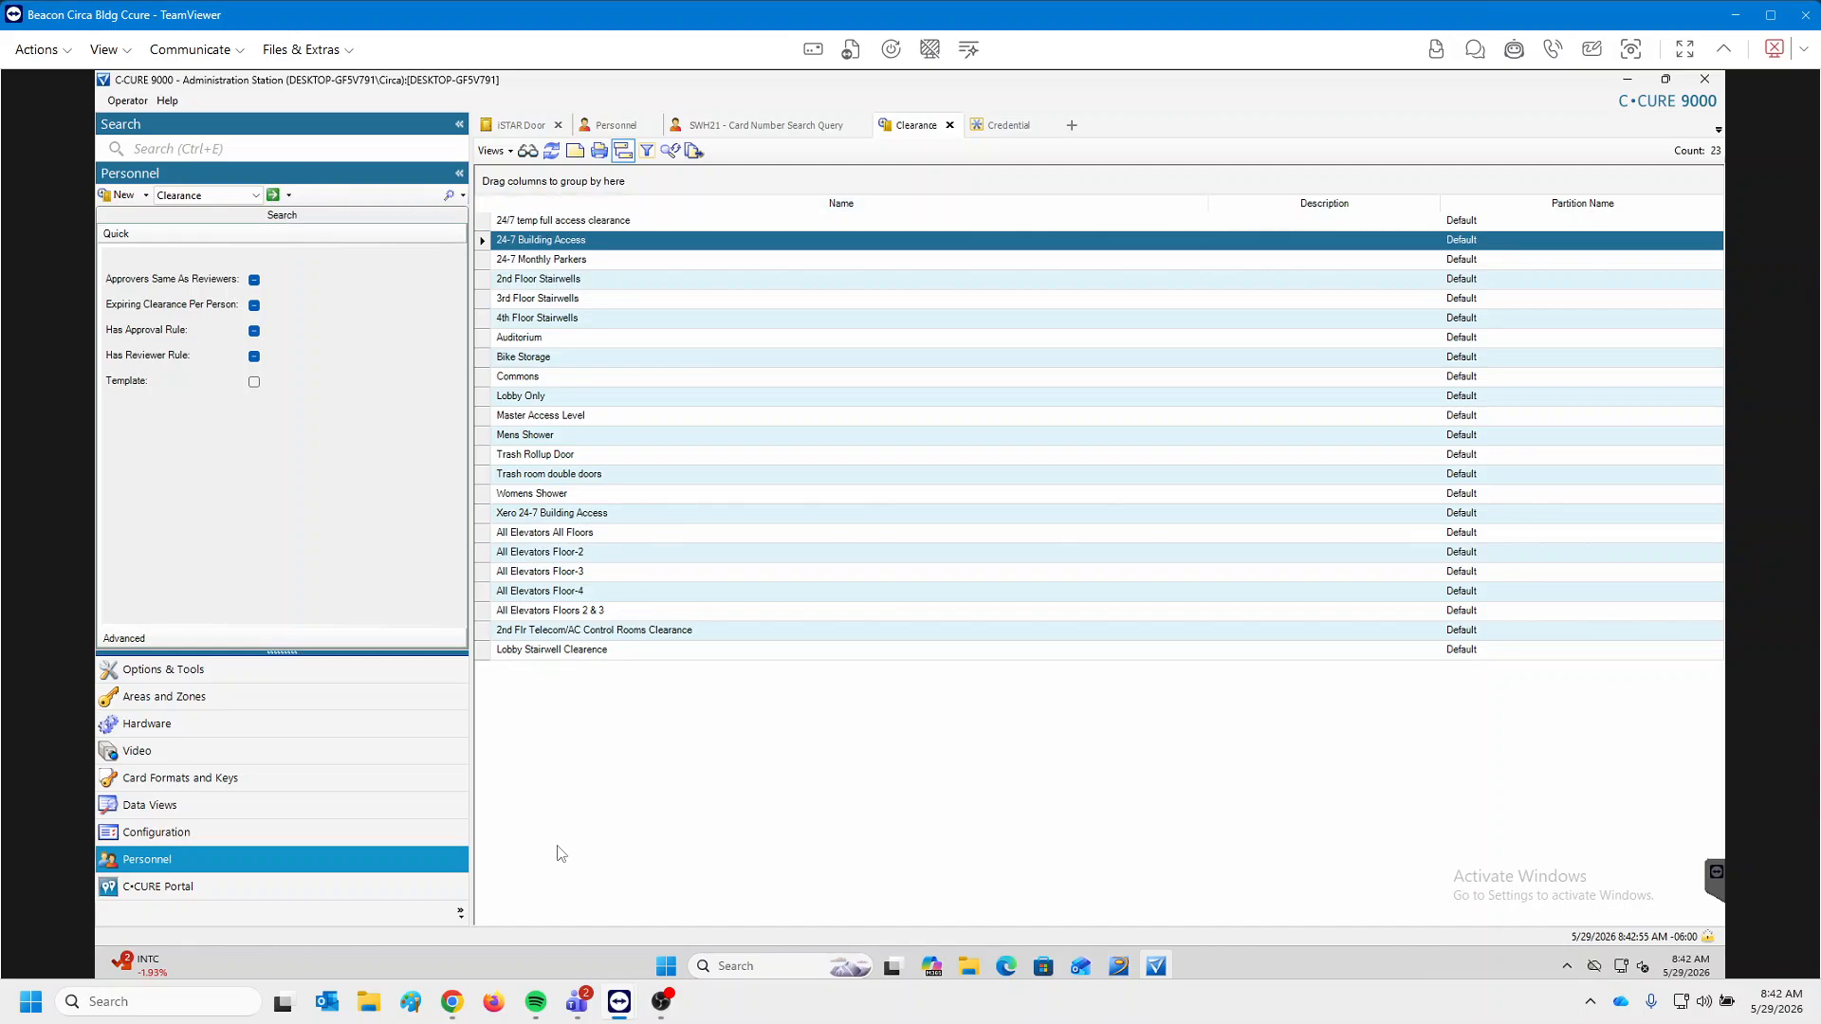
click(123, 198)
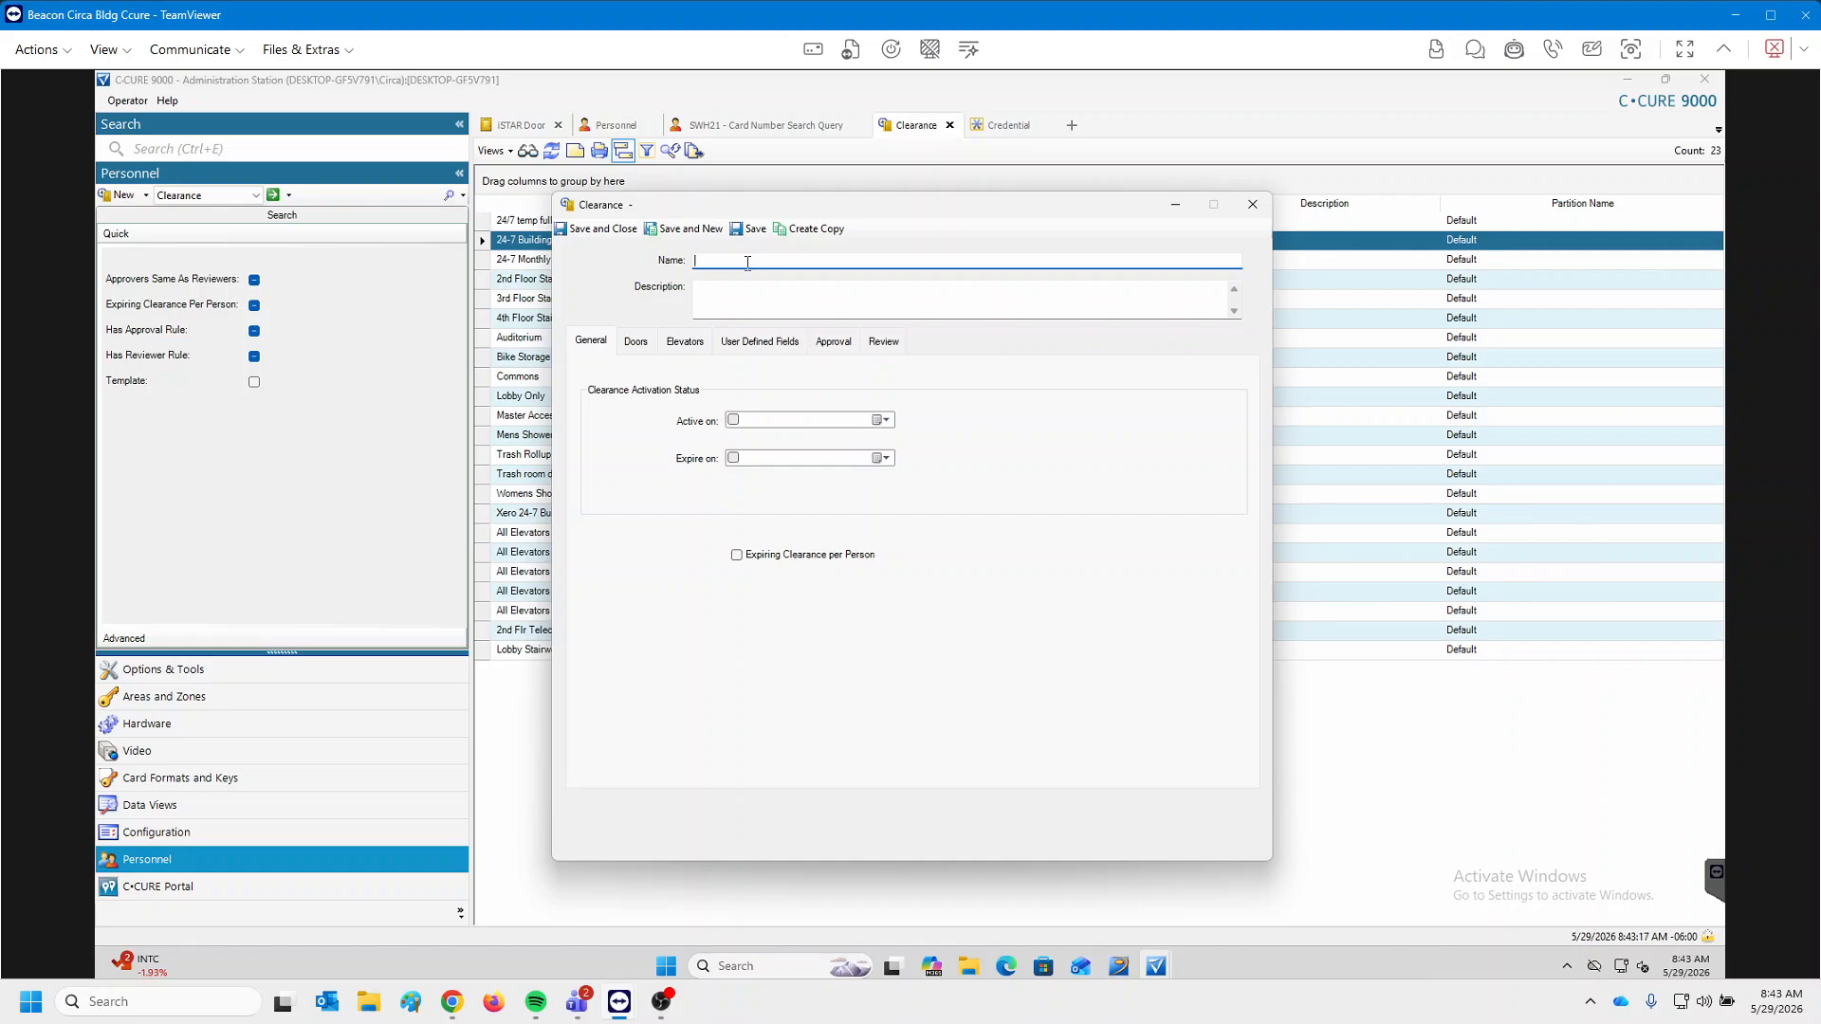
click(1252, 204)
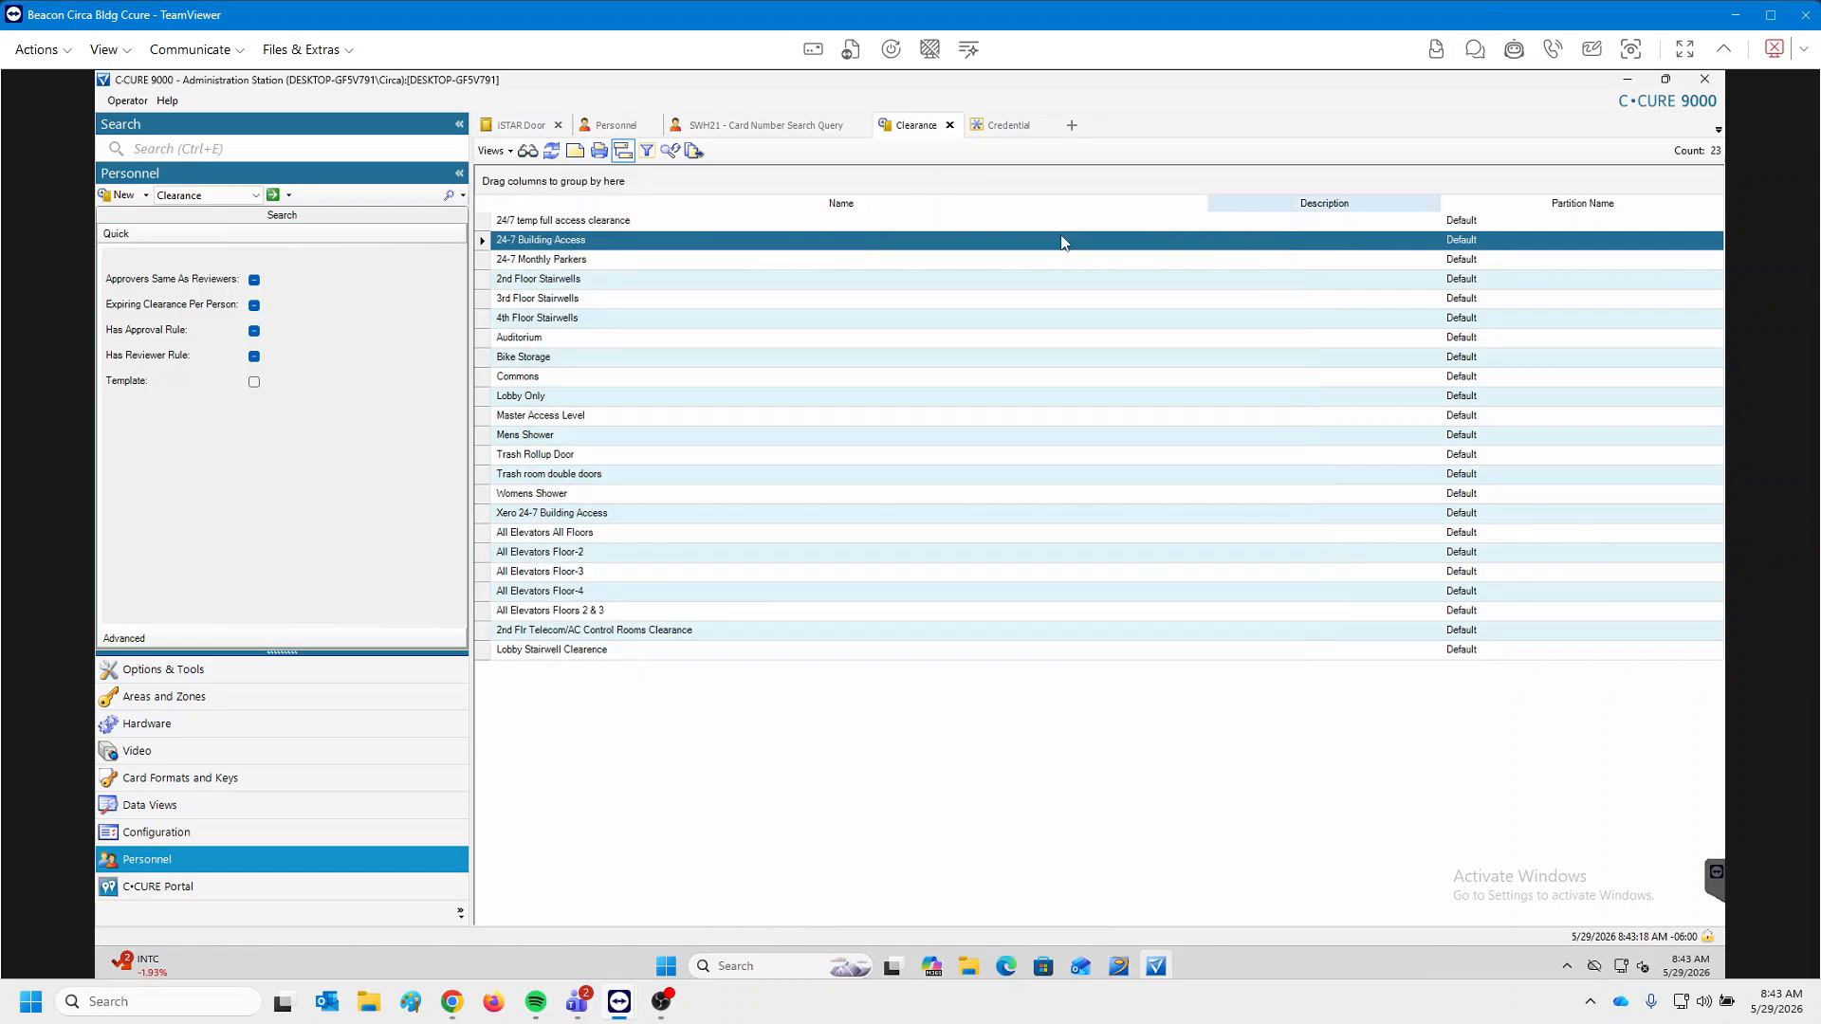
double_click(583, 243)
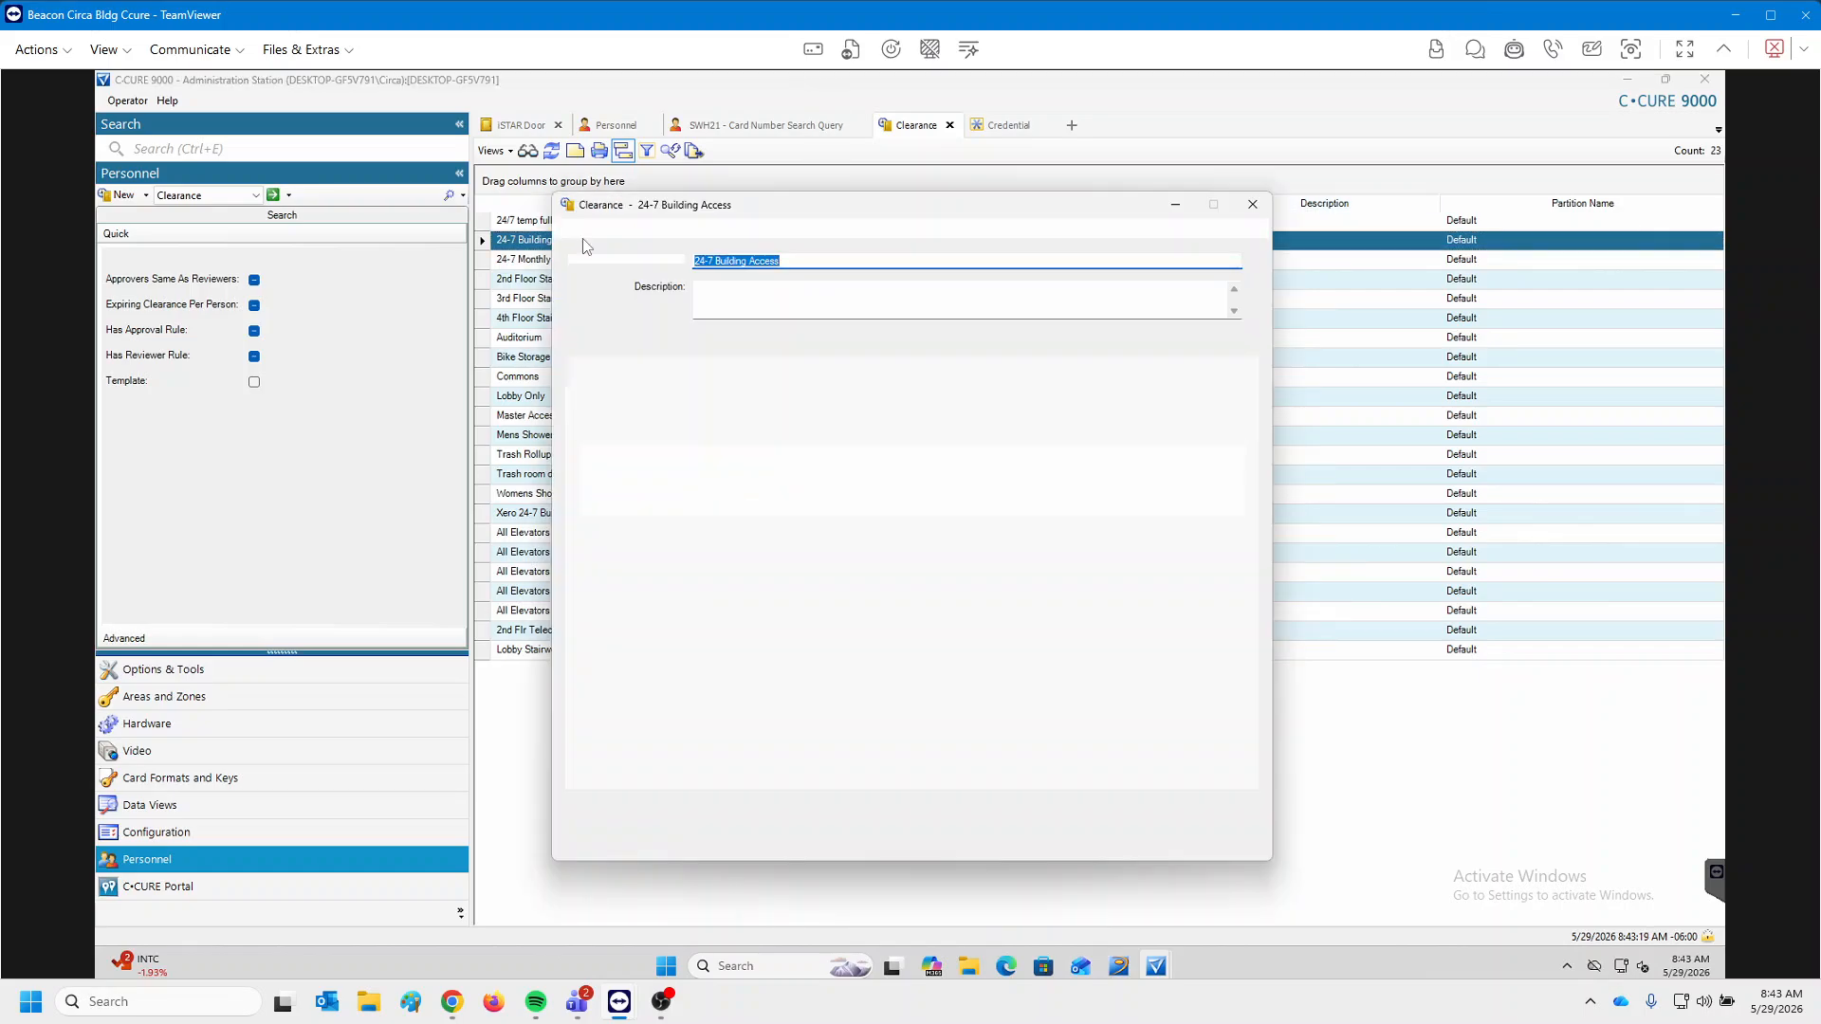
click(1250, 207)
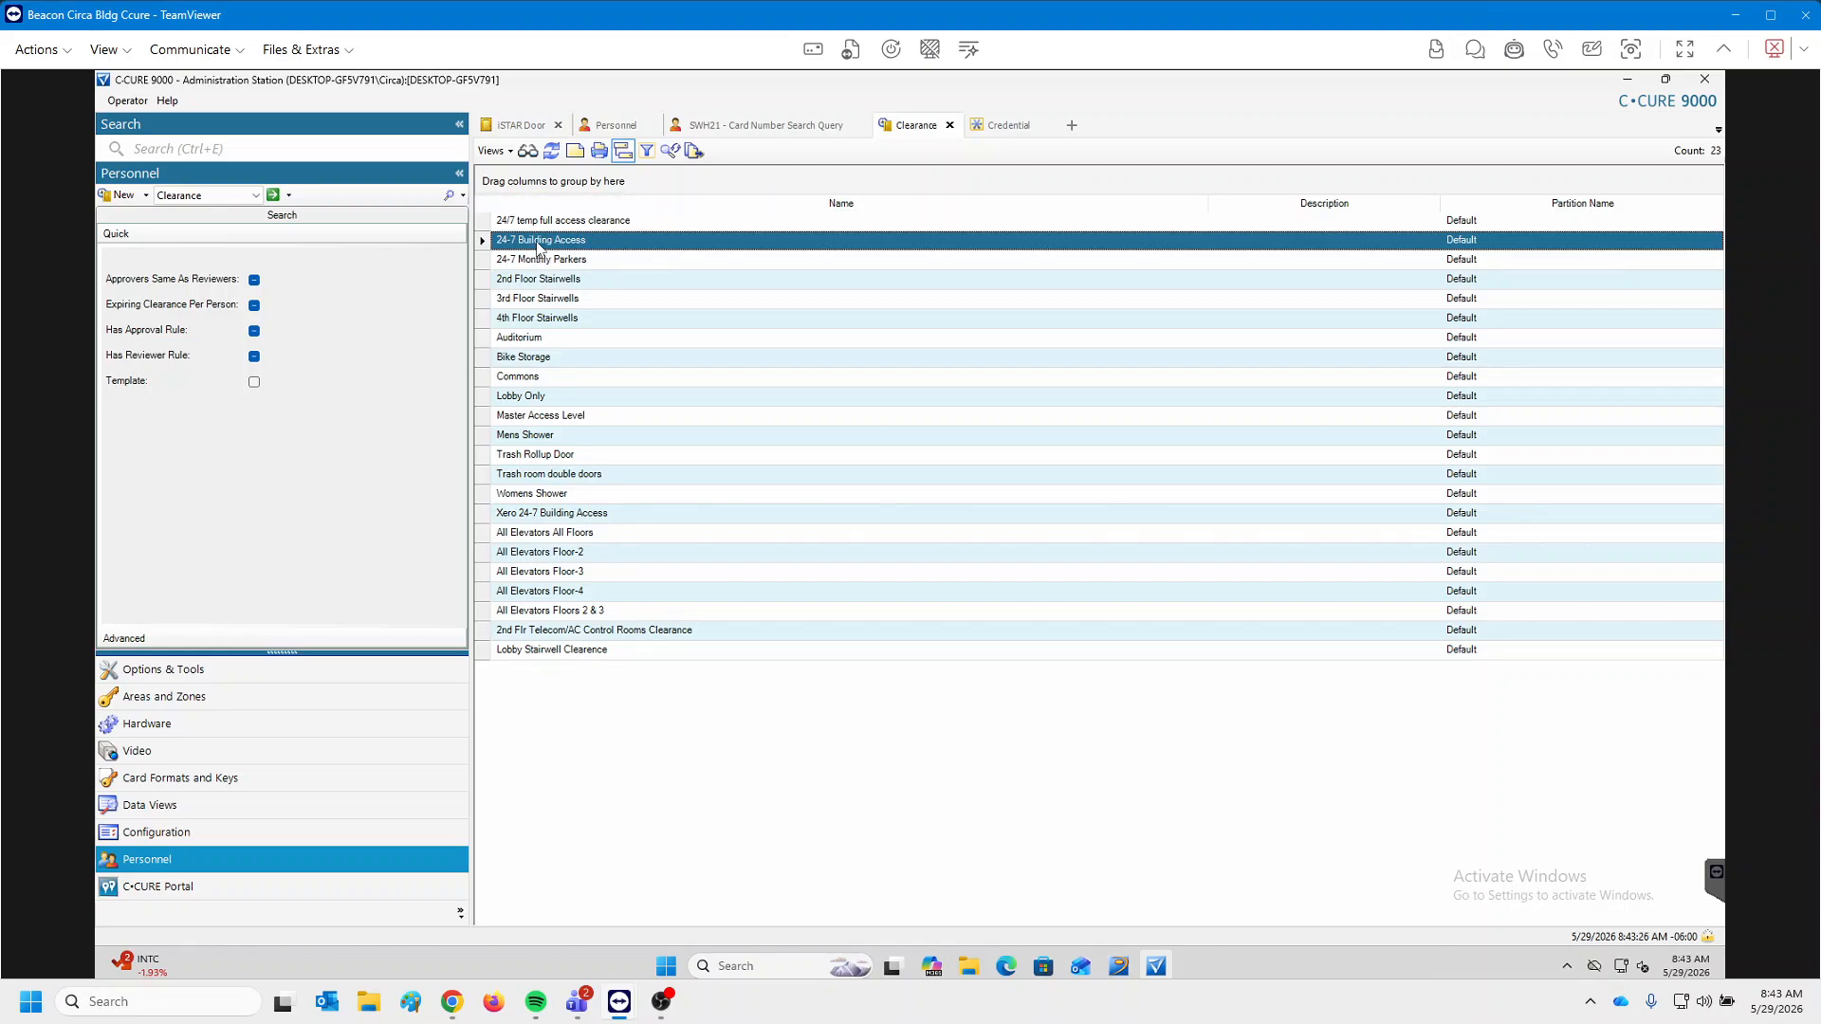
Remove doors 1-10, 1-11 and 1-05-Auditorium from 24-7 Building Access and save the clearance.
double_click(552, 245)
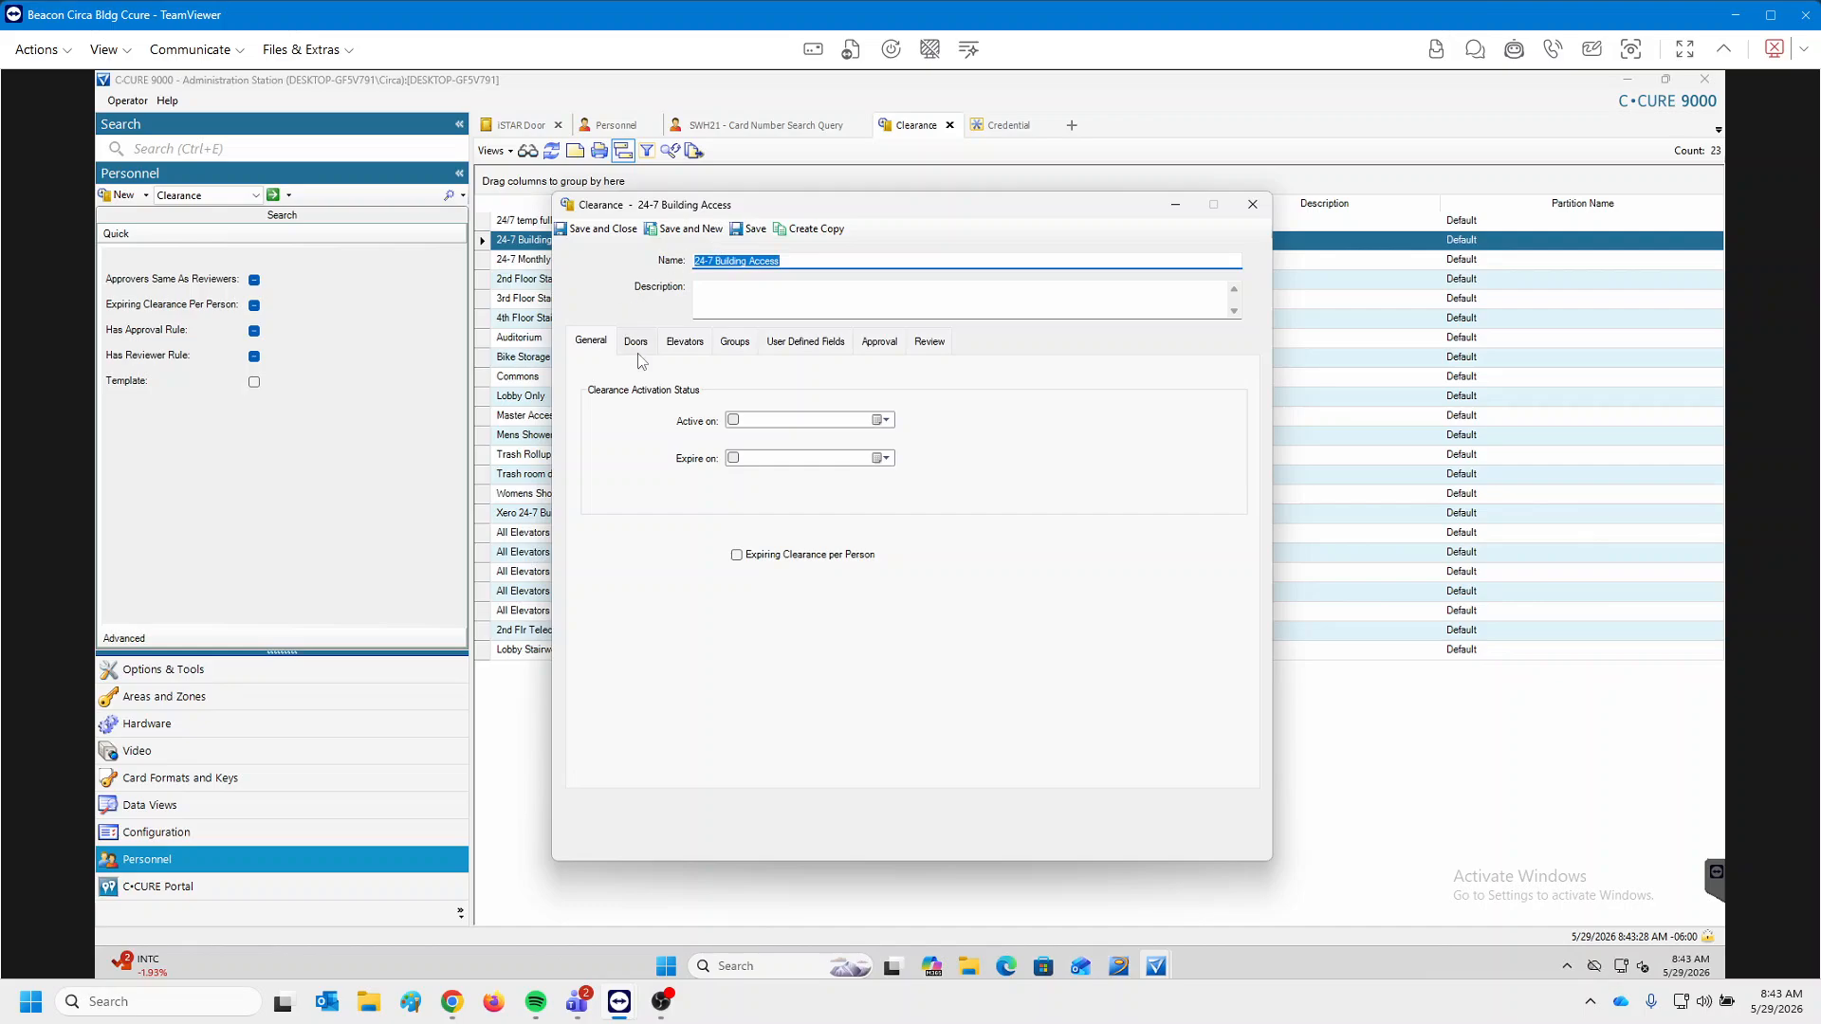
click(637, 343)
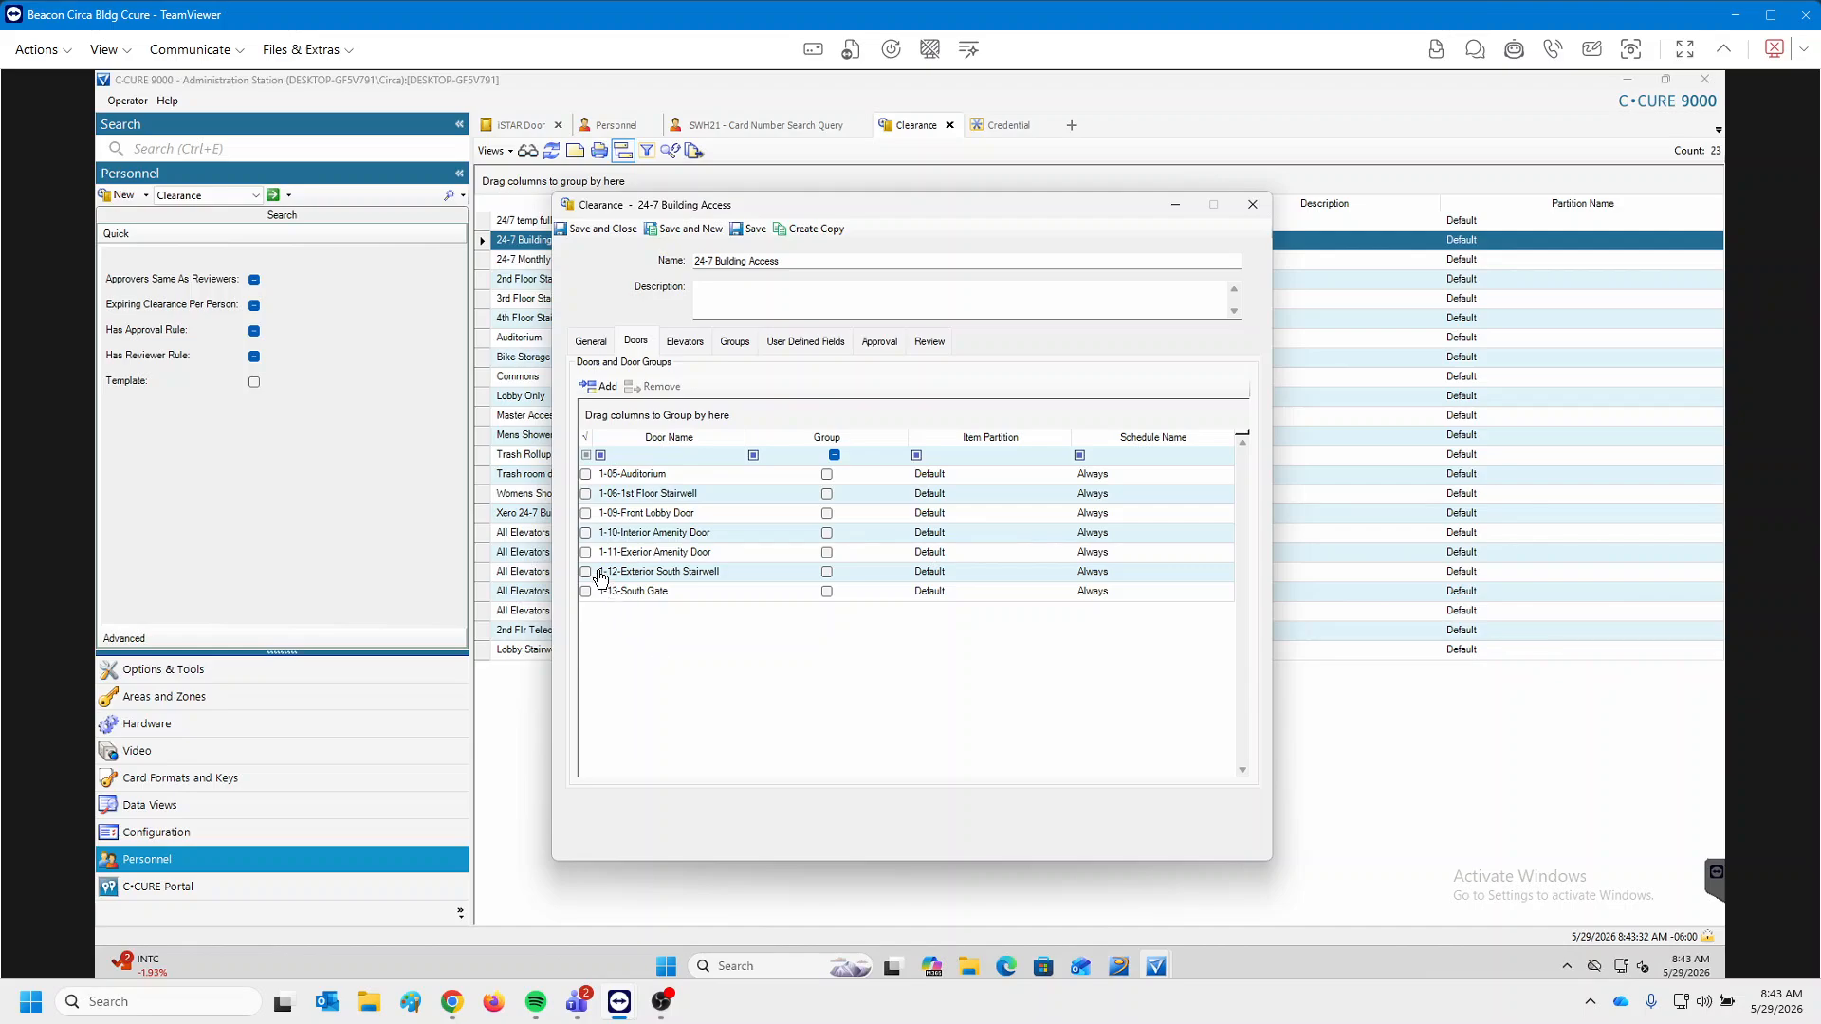
click(586, 533)
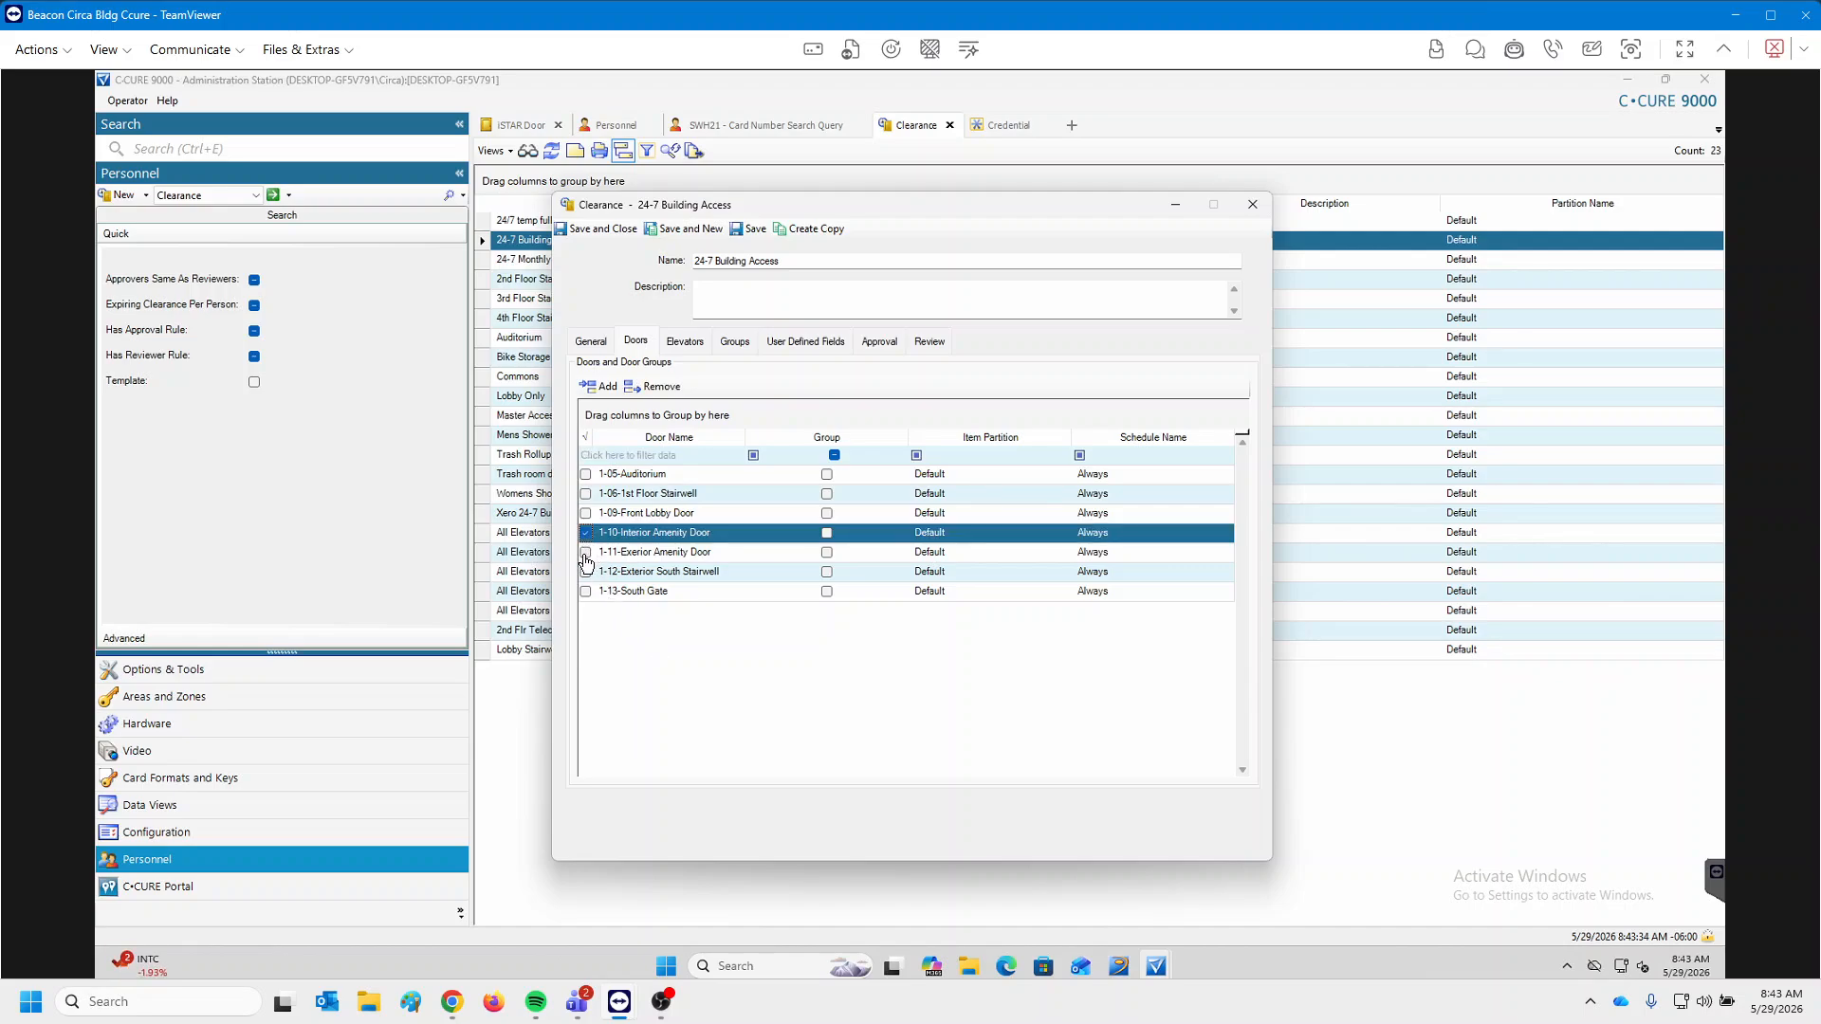
click(586, 552)
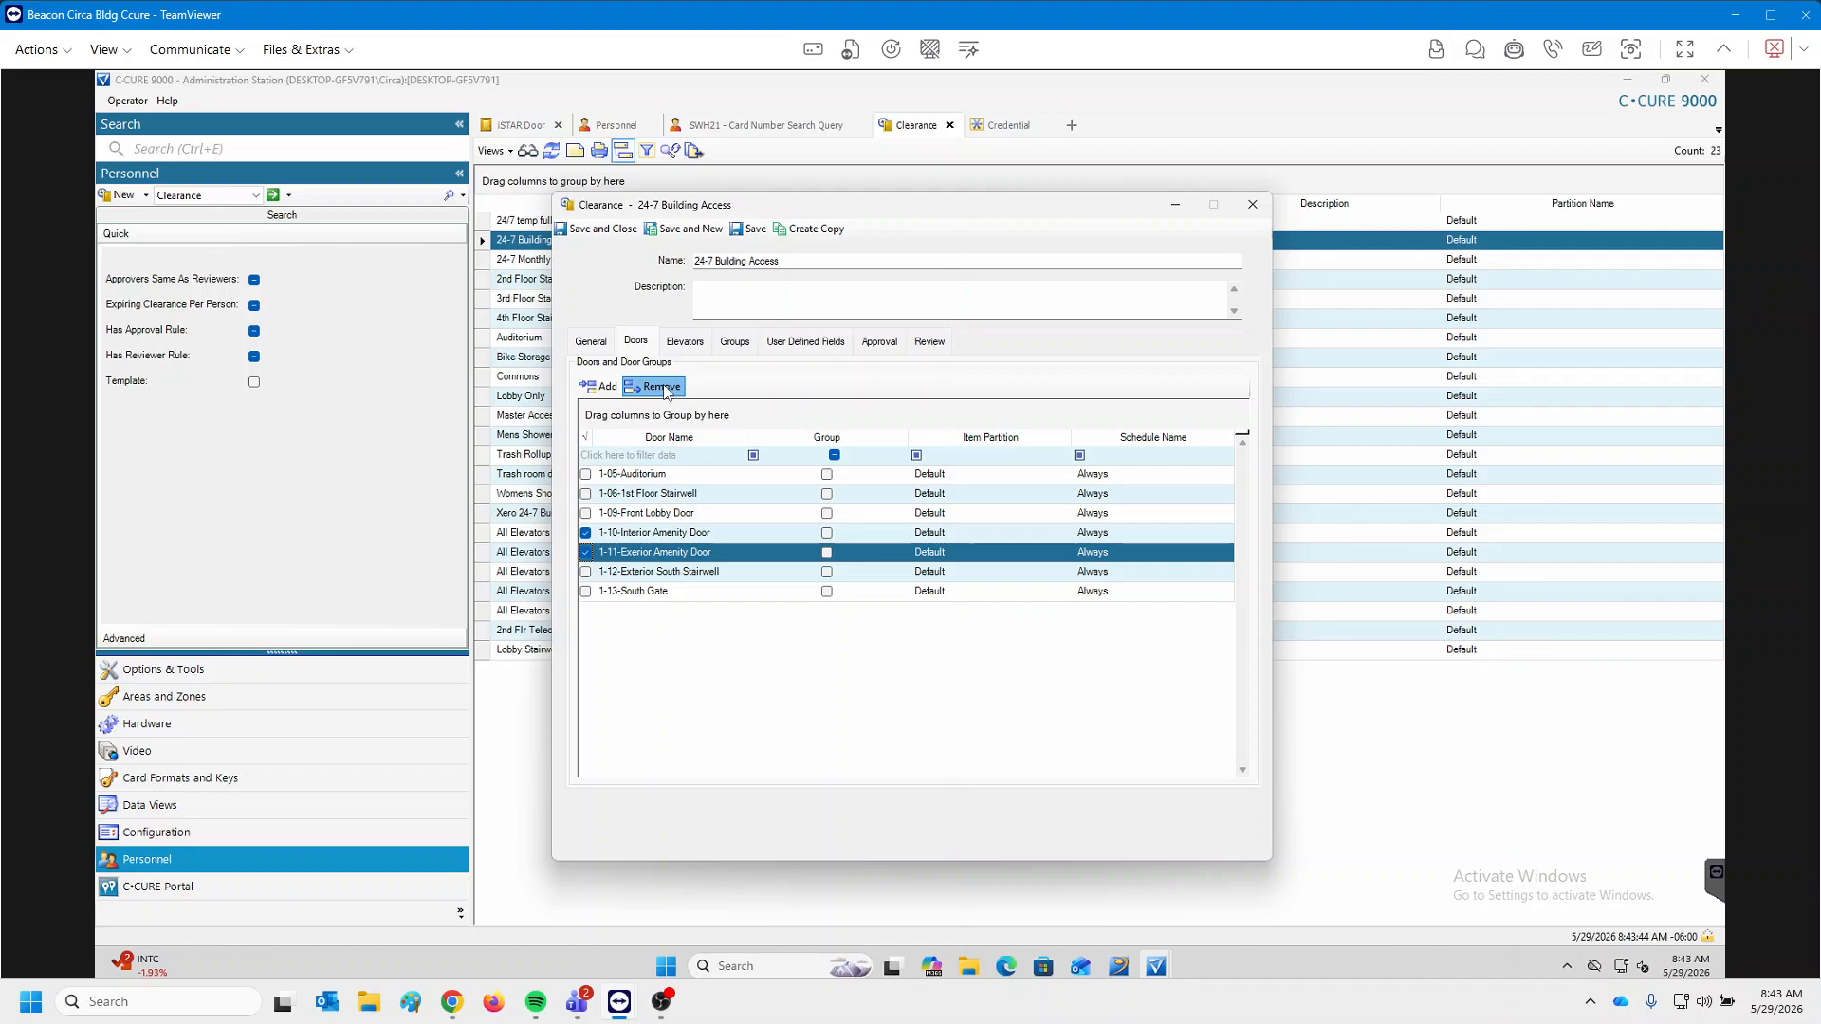
click(664, 389)
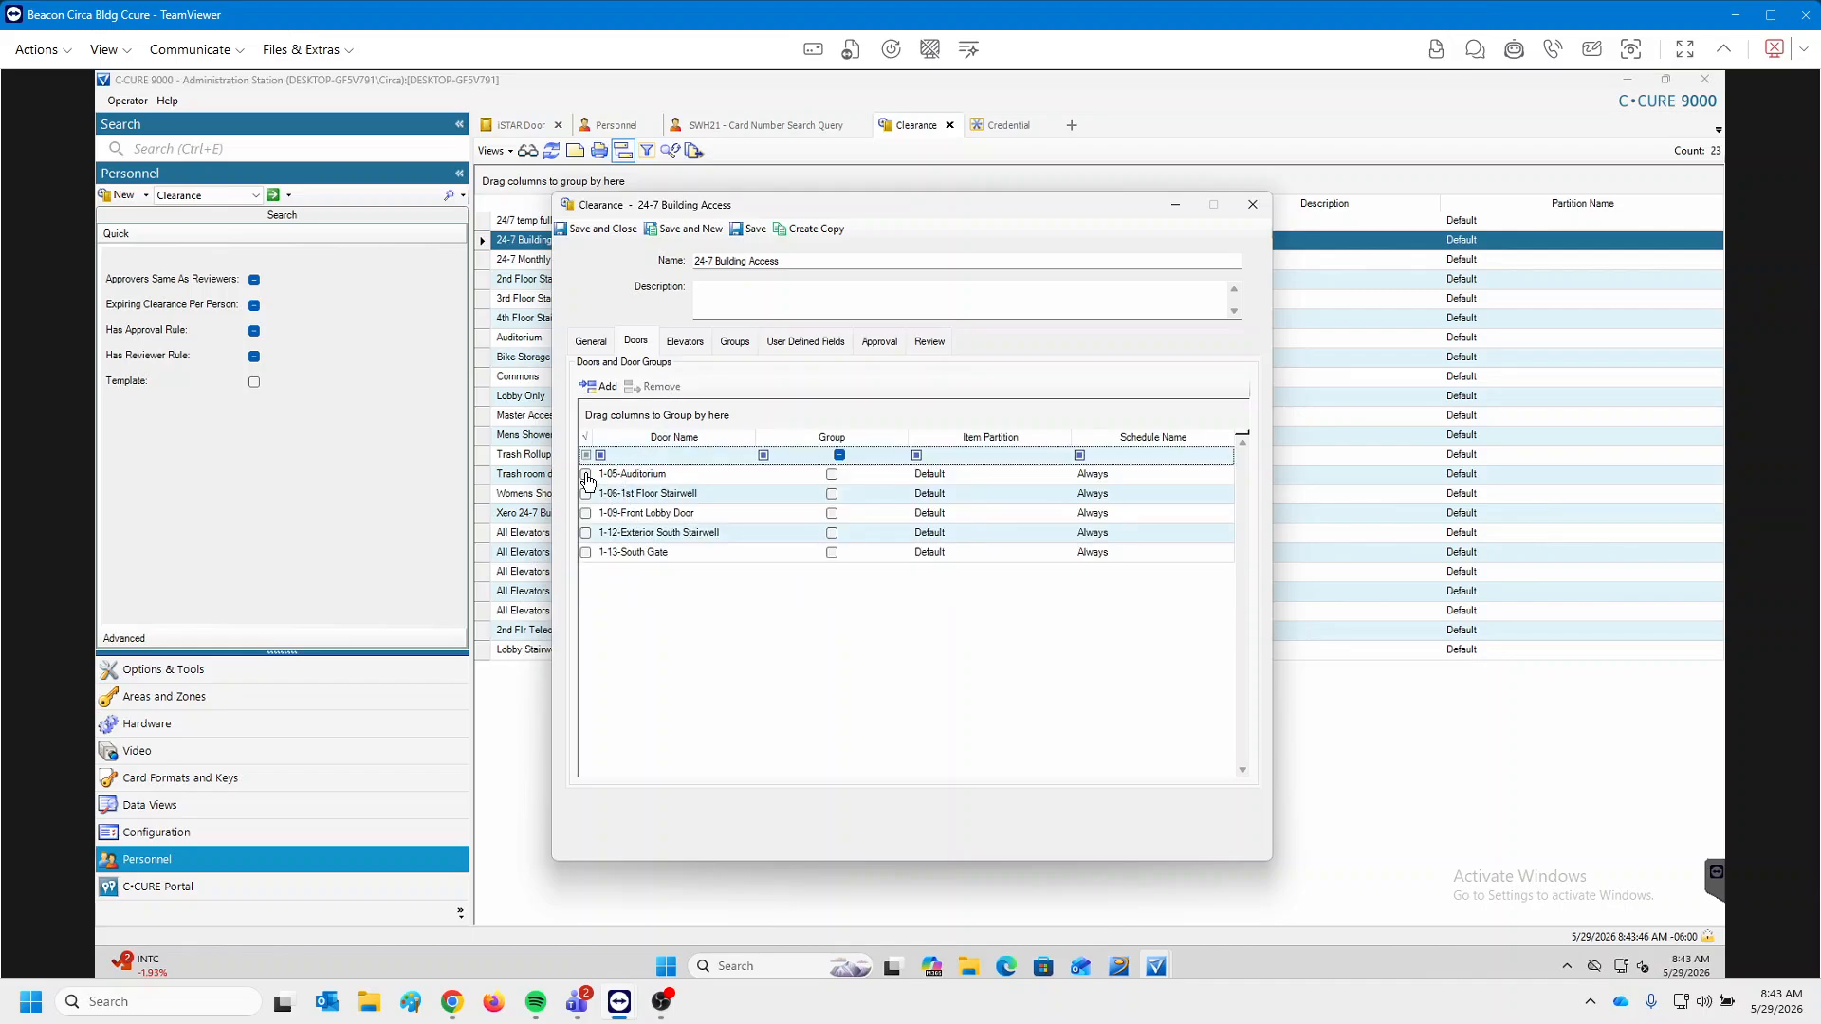
click(585, 475)
click(663, 388)
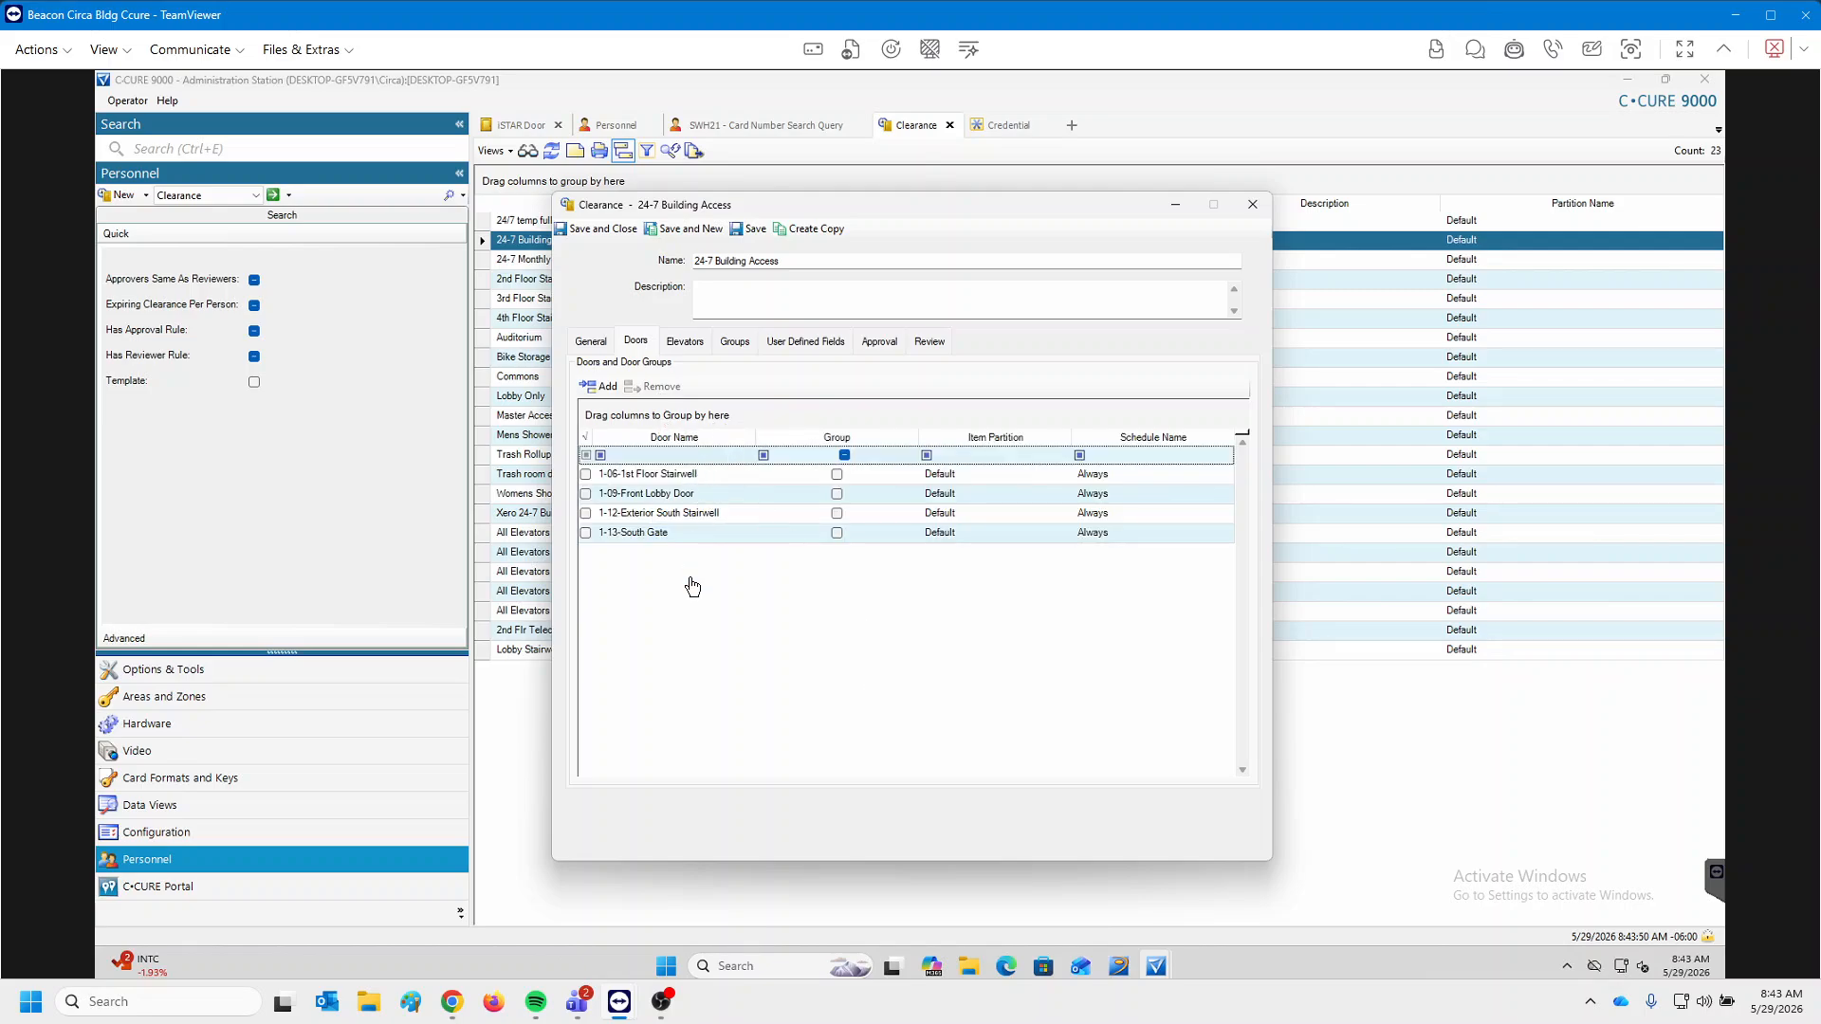
click(692, 477)
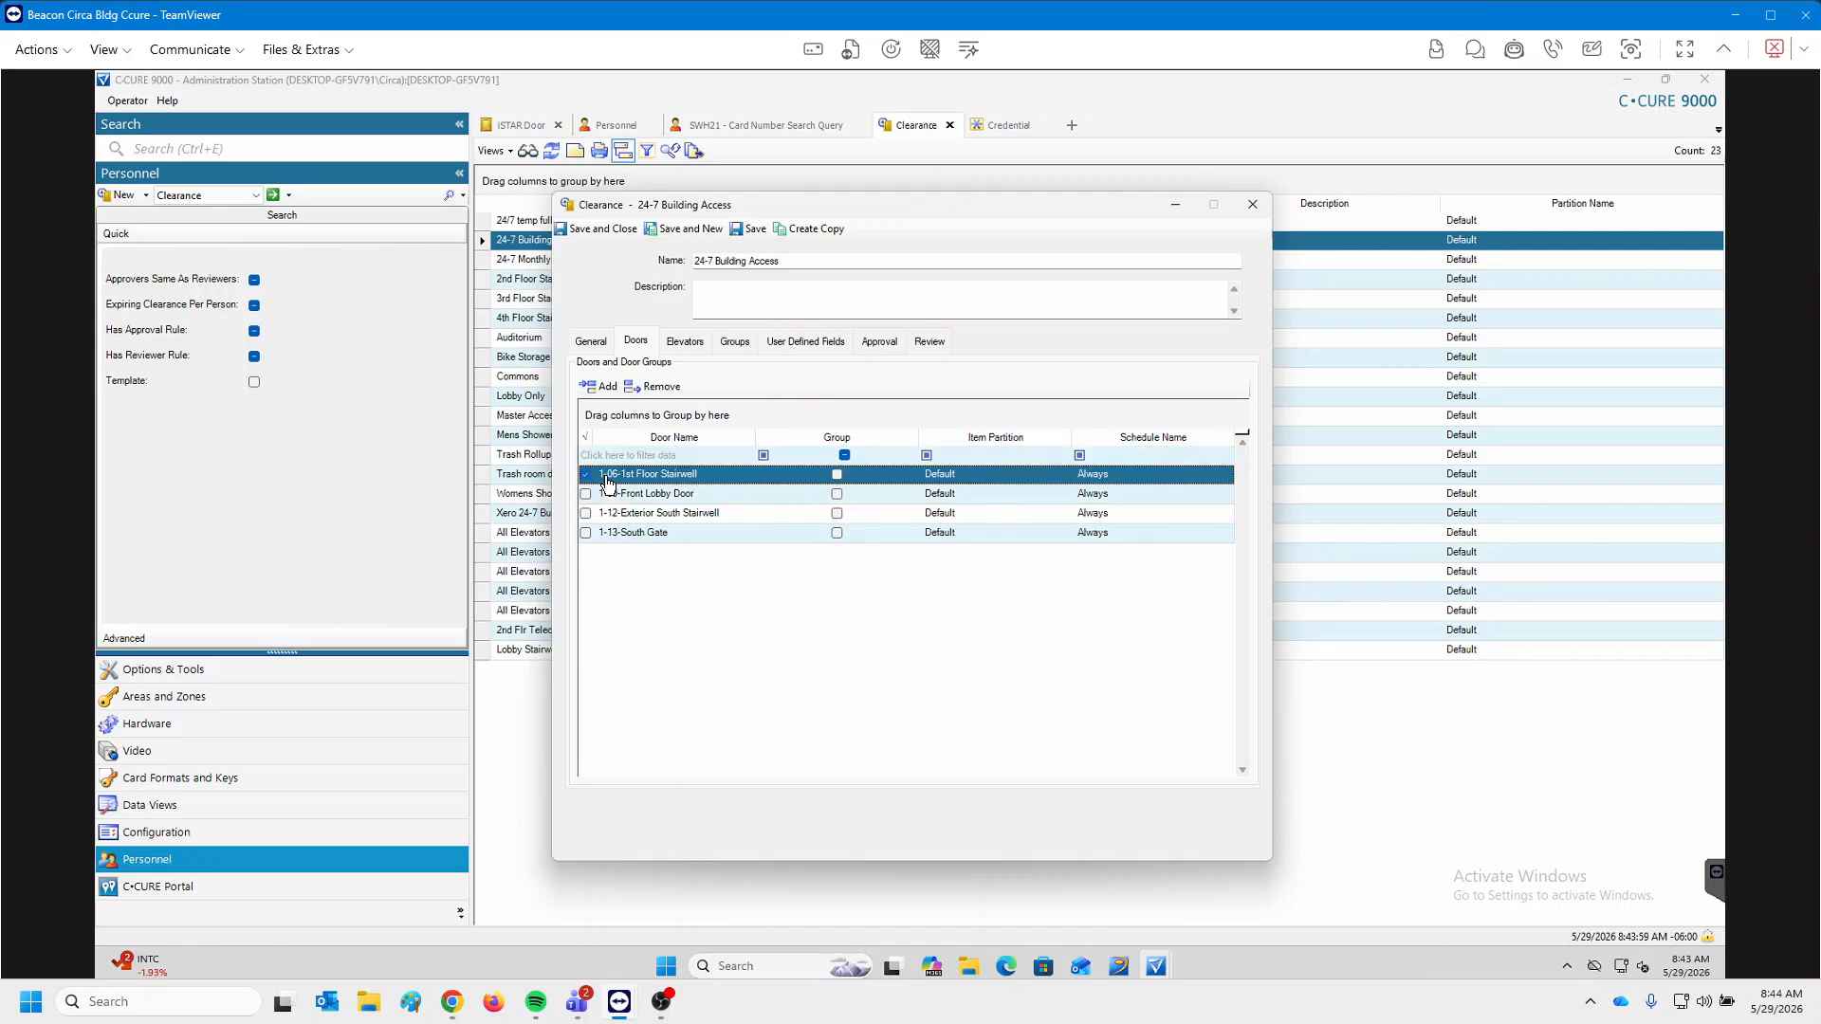
click(586, 474)
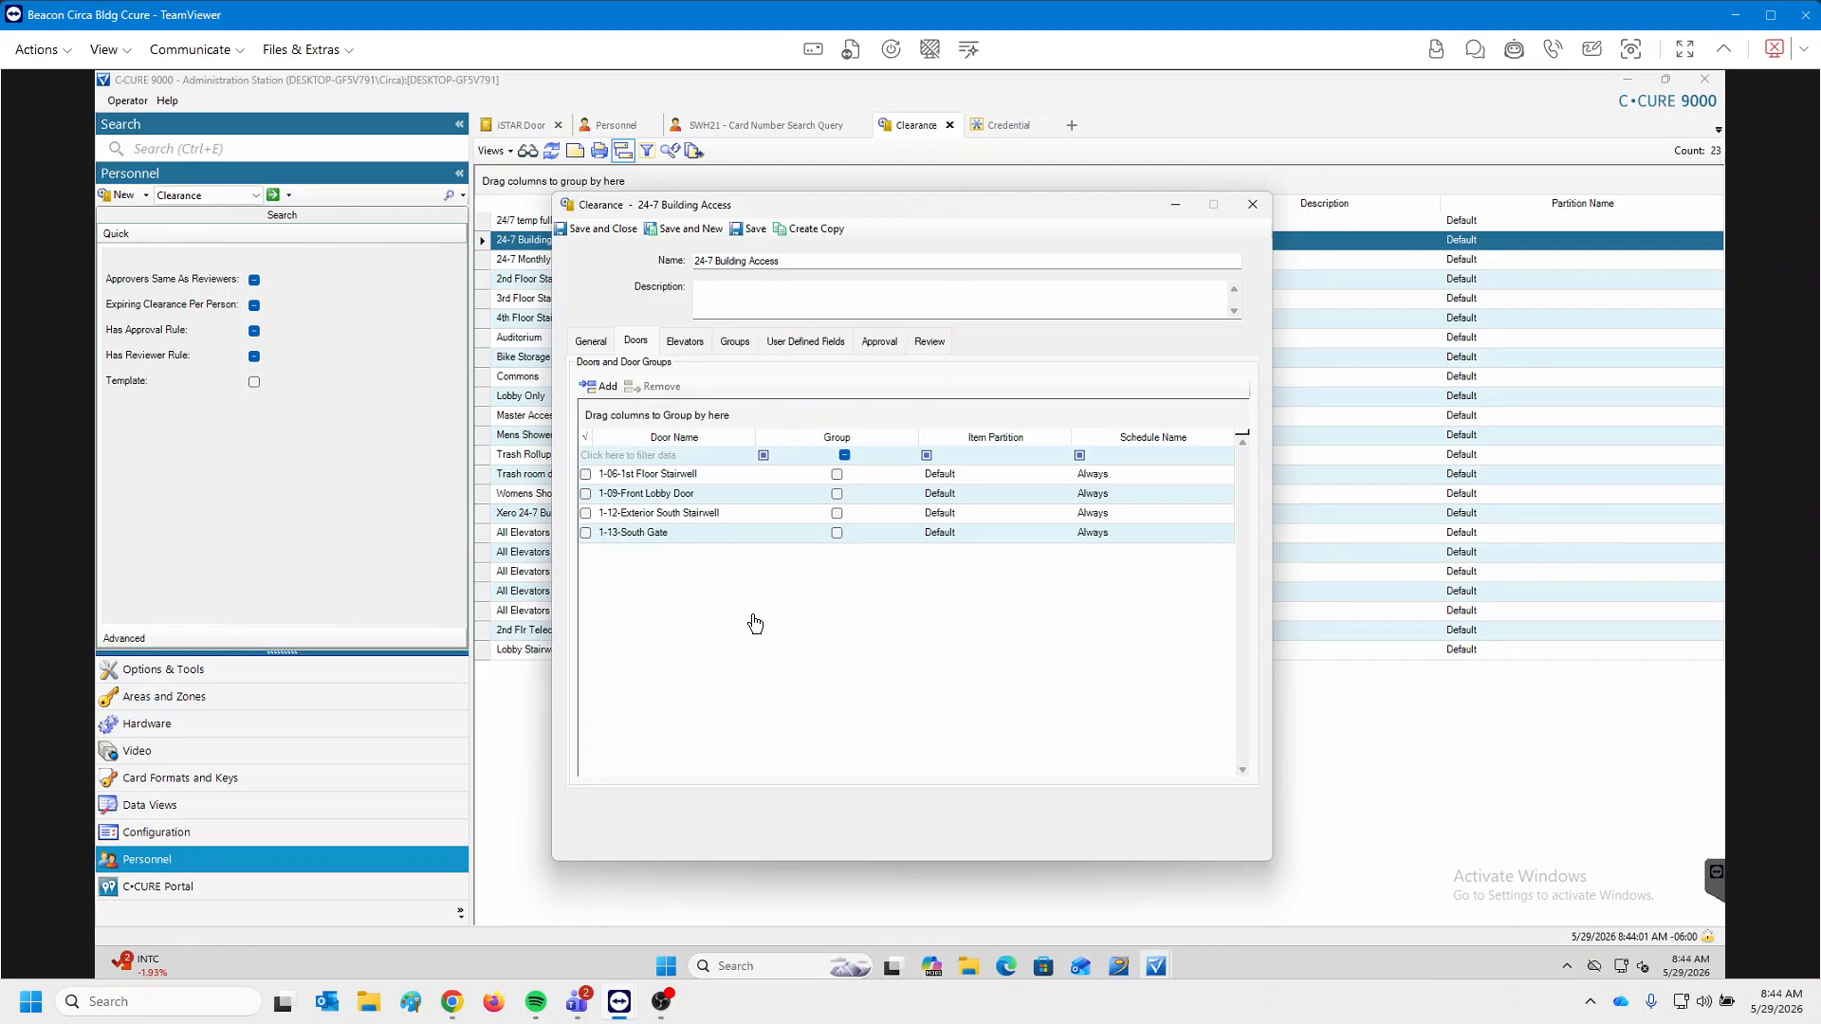
click(600, 231)
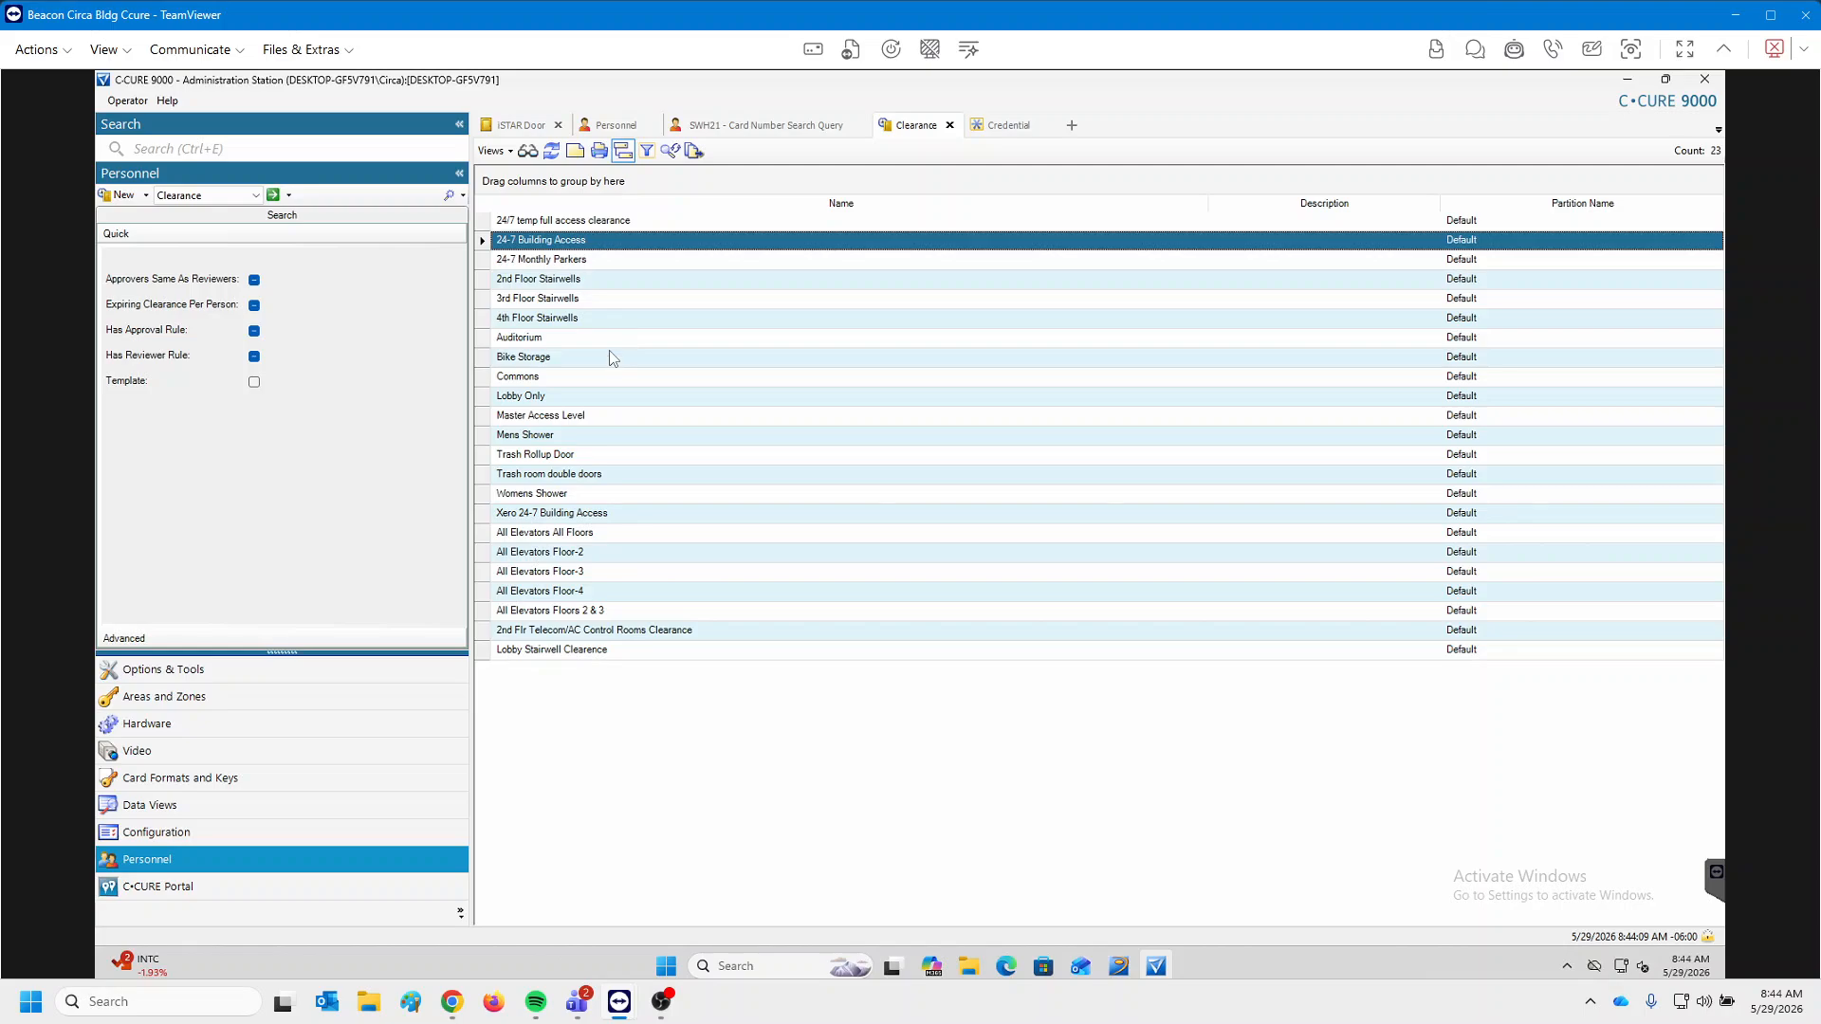
Start a new clearance from the Clearance list.
click(534, 125)
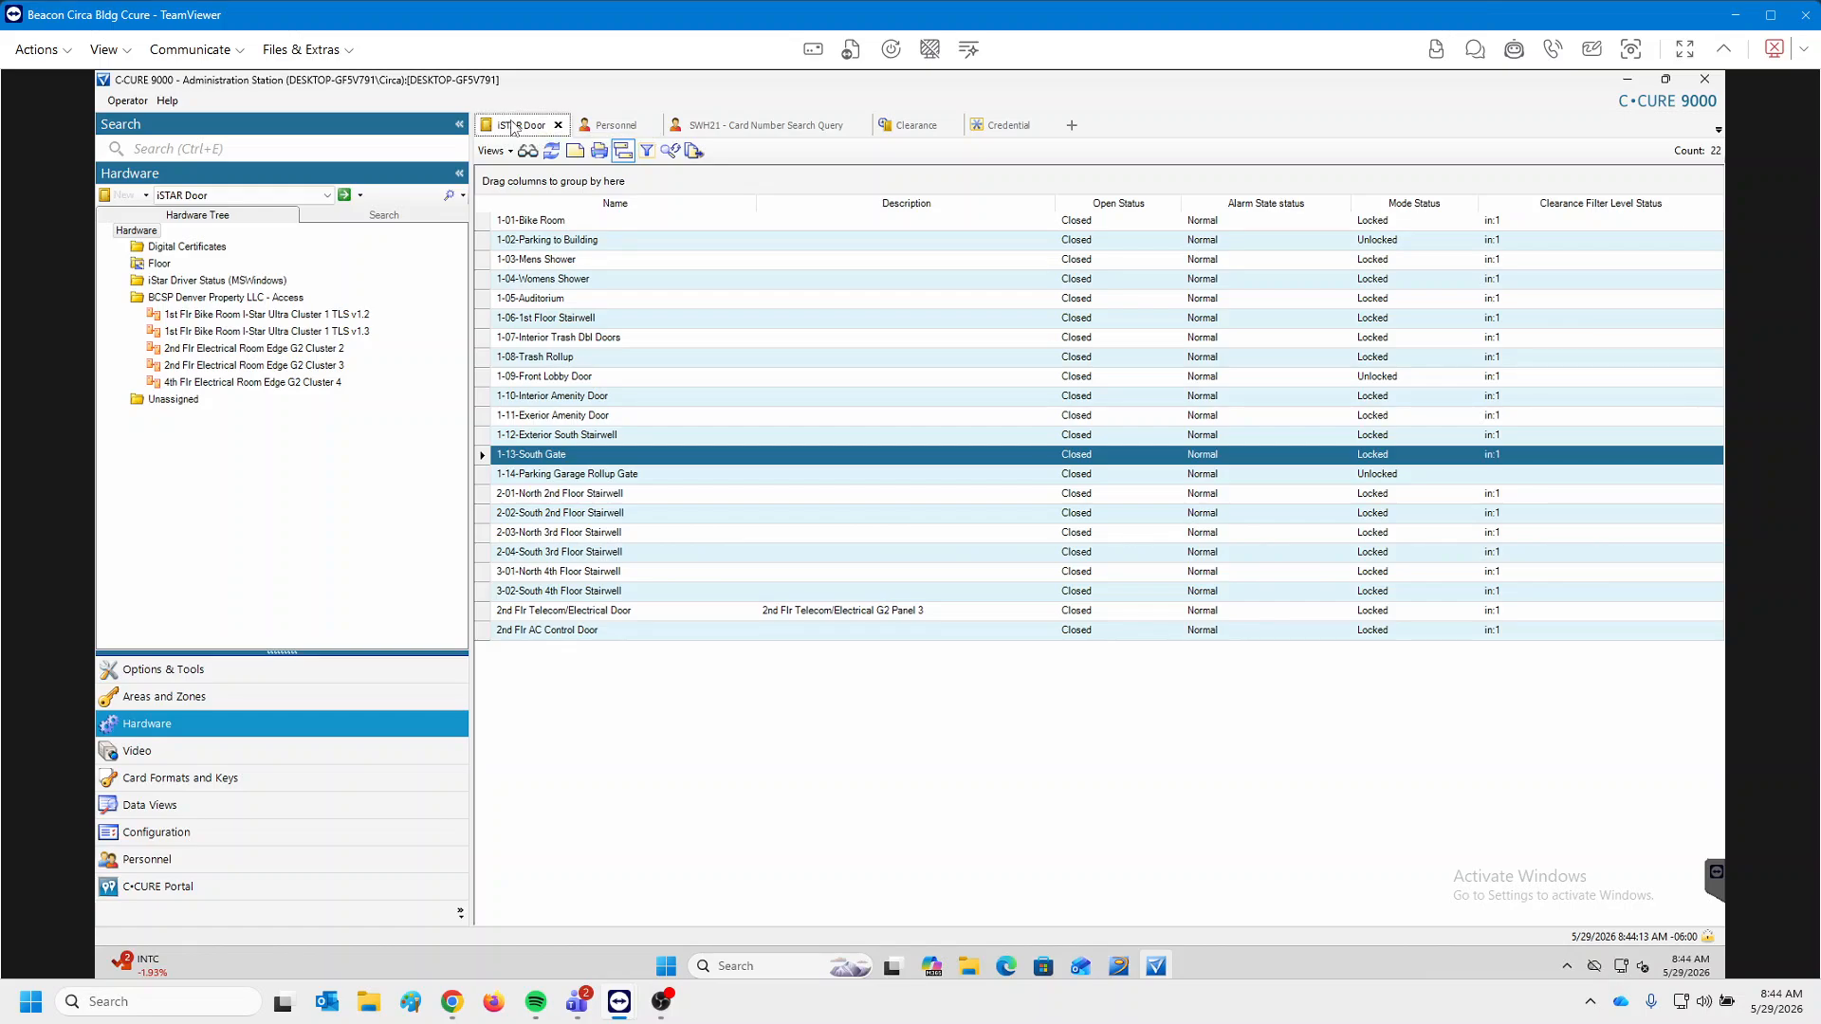
click(913, 126)
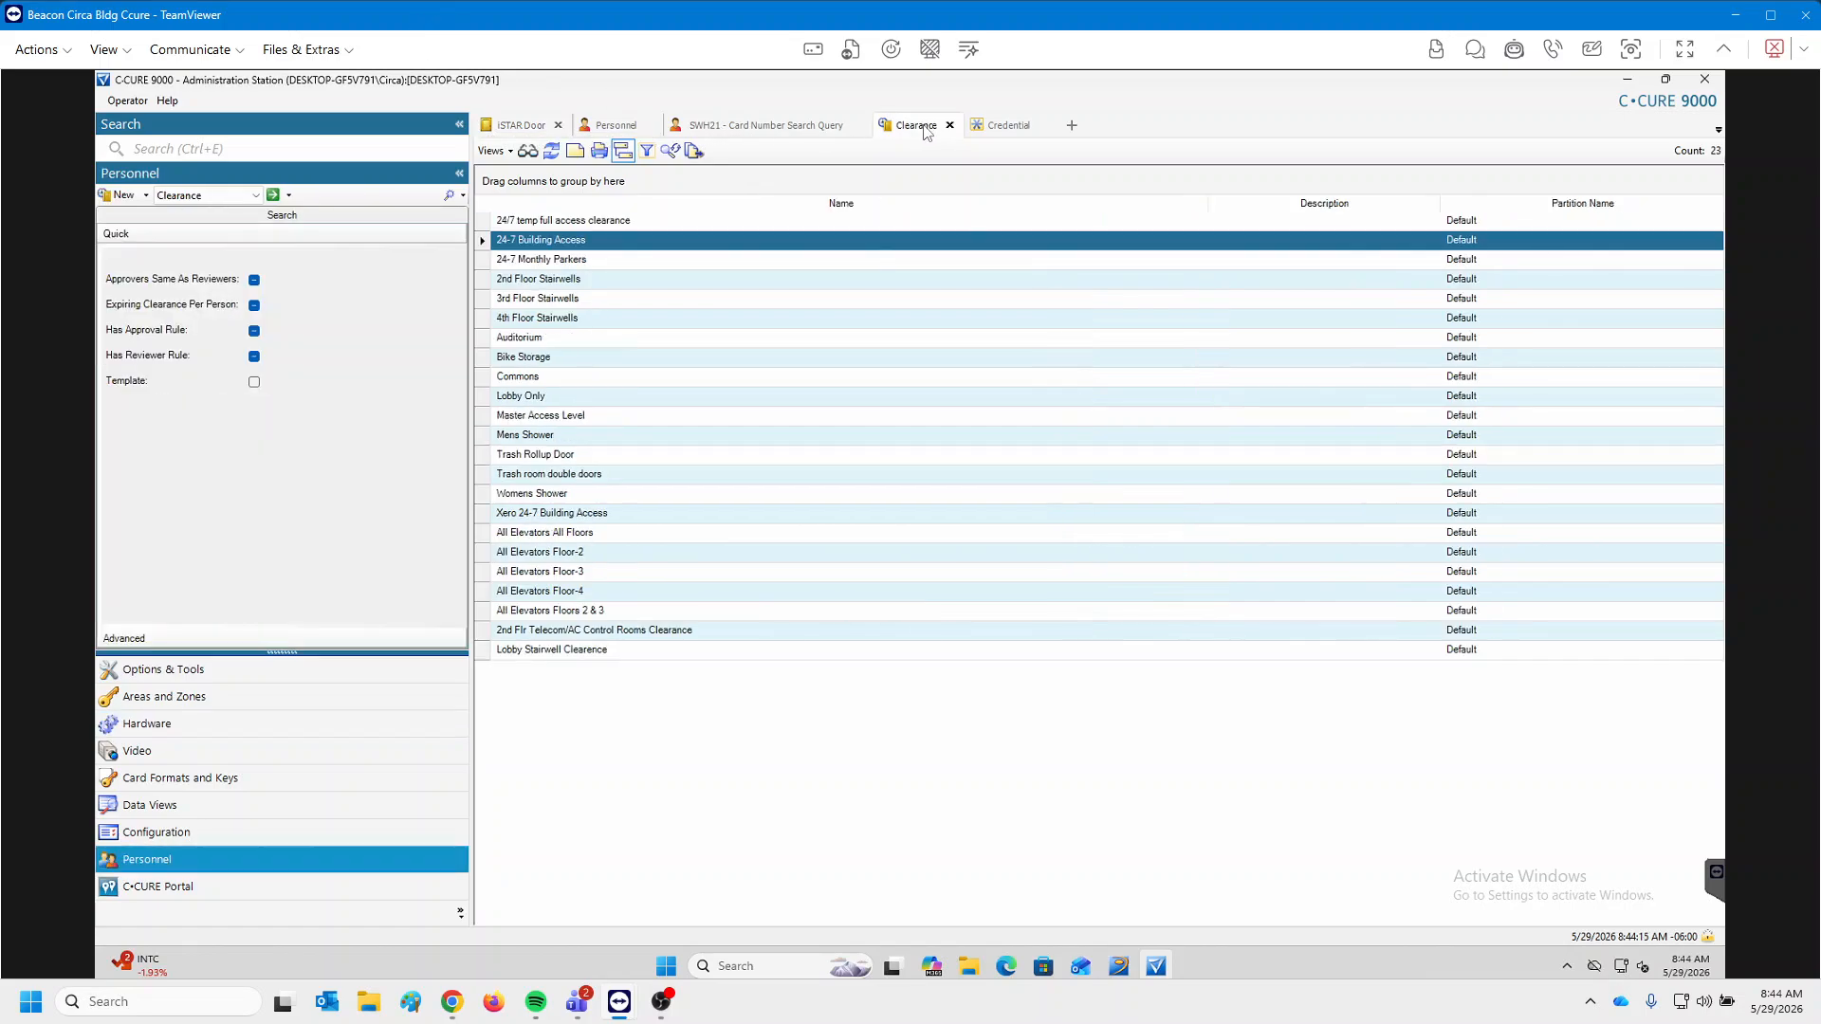
click(124, 195)
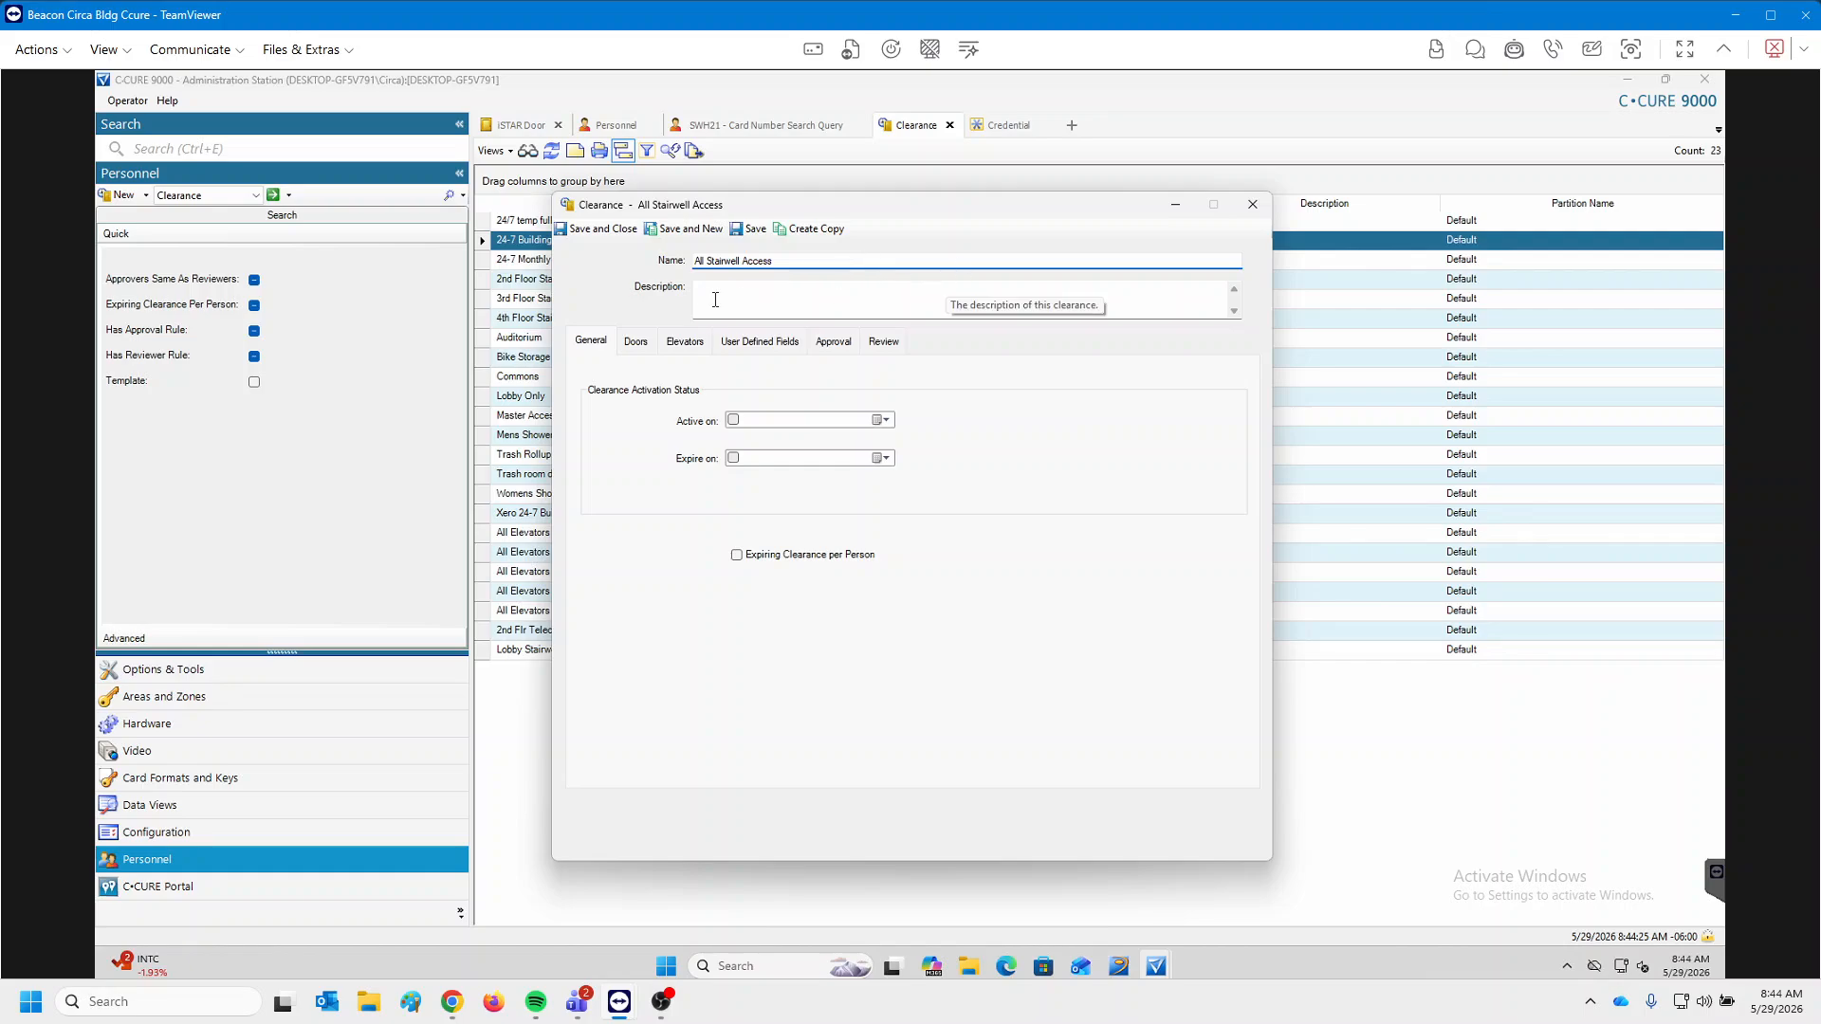
In the door picker, tick the six stairwell doors 2-01 through 3-02.
click(638, 342)
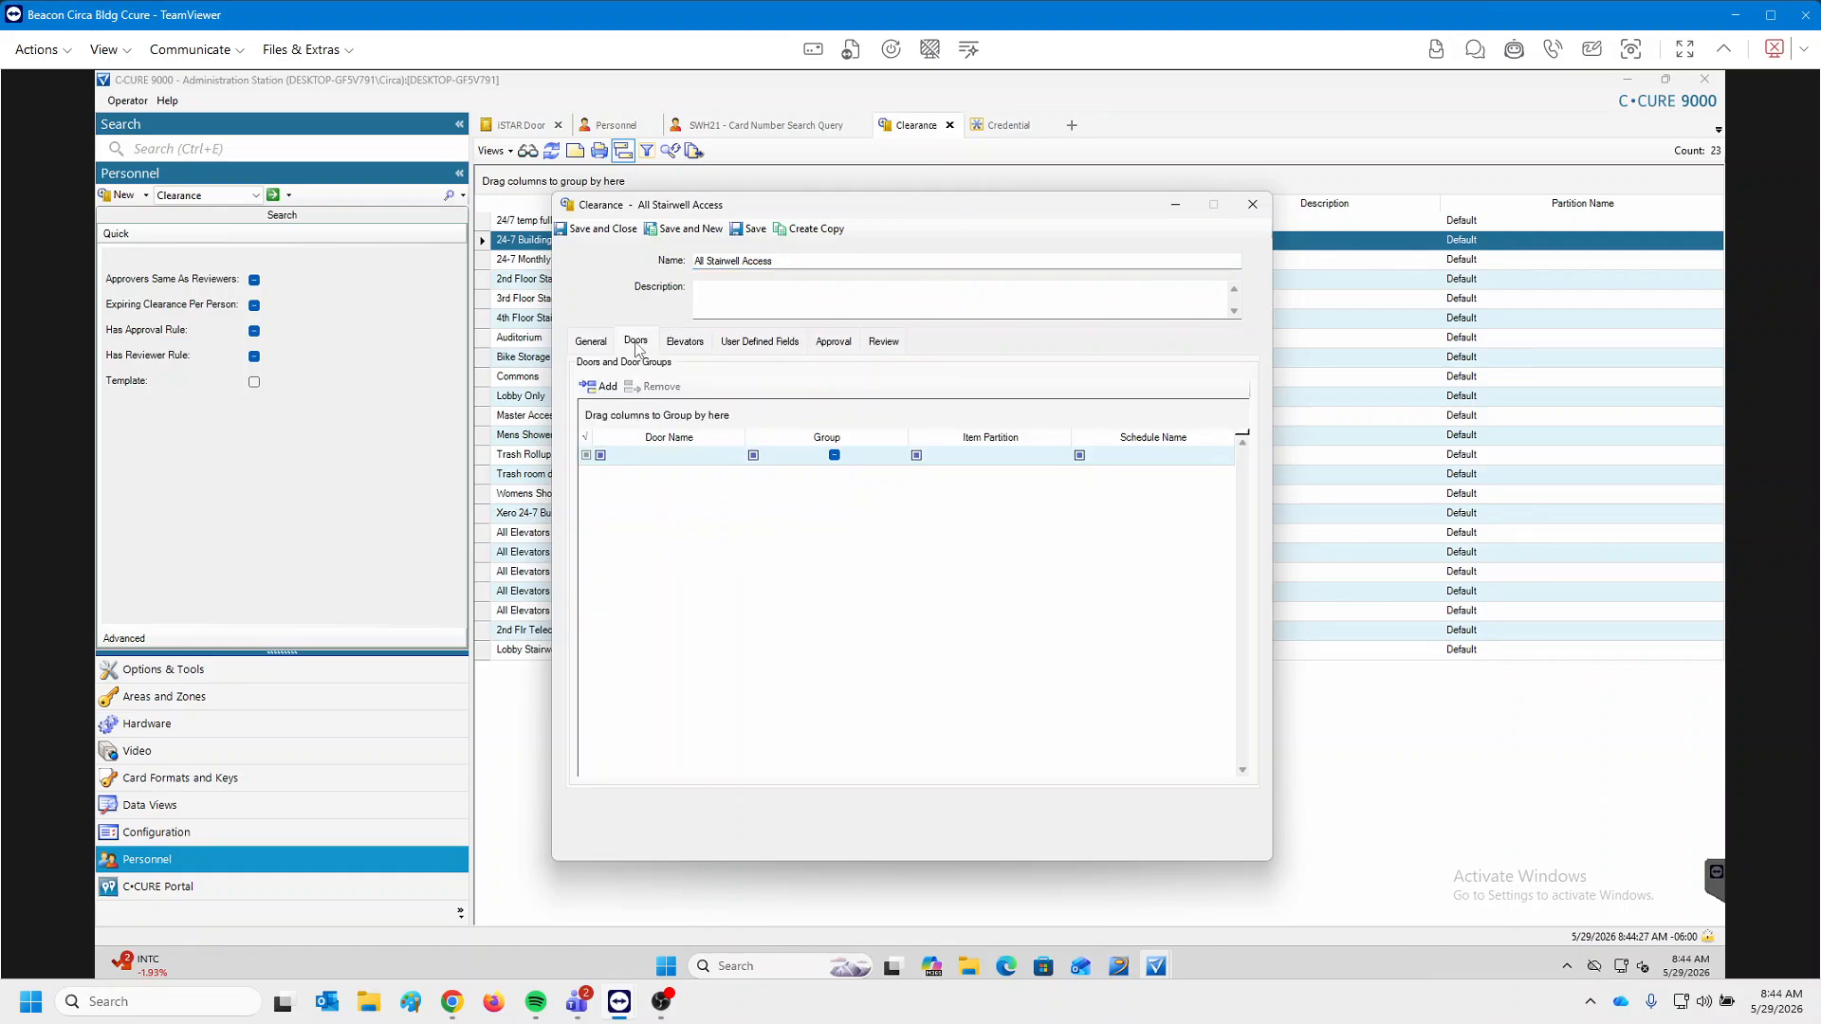
click(607, 388)
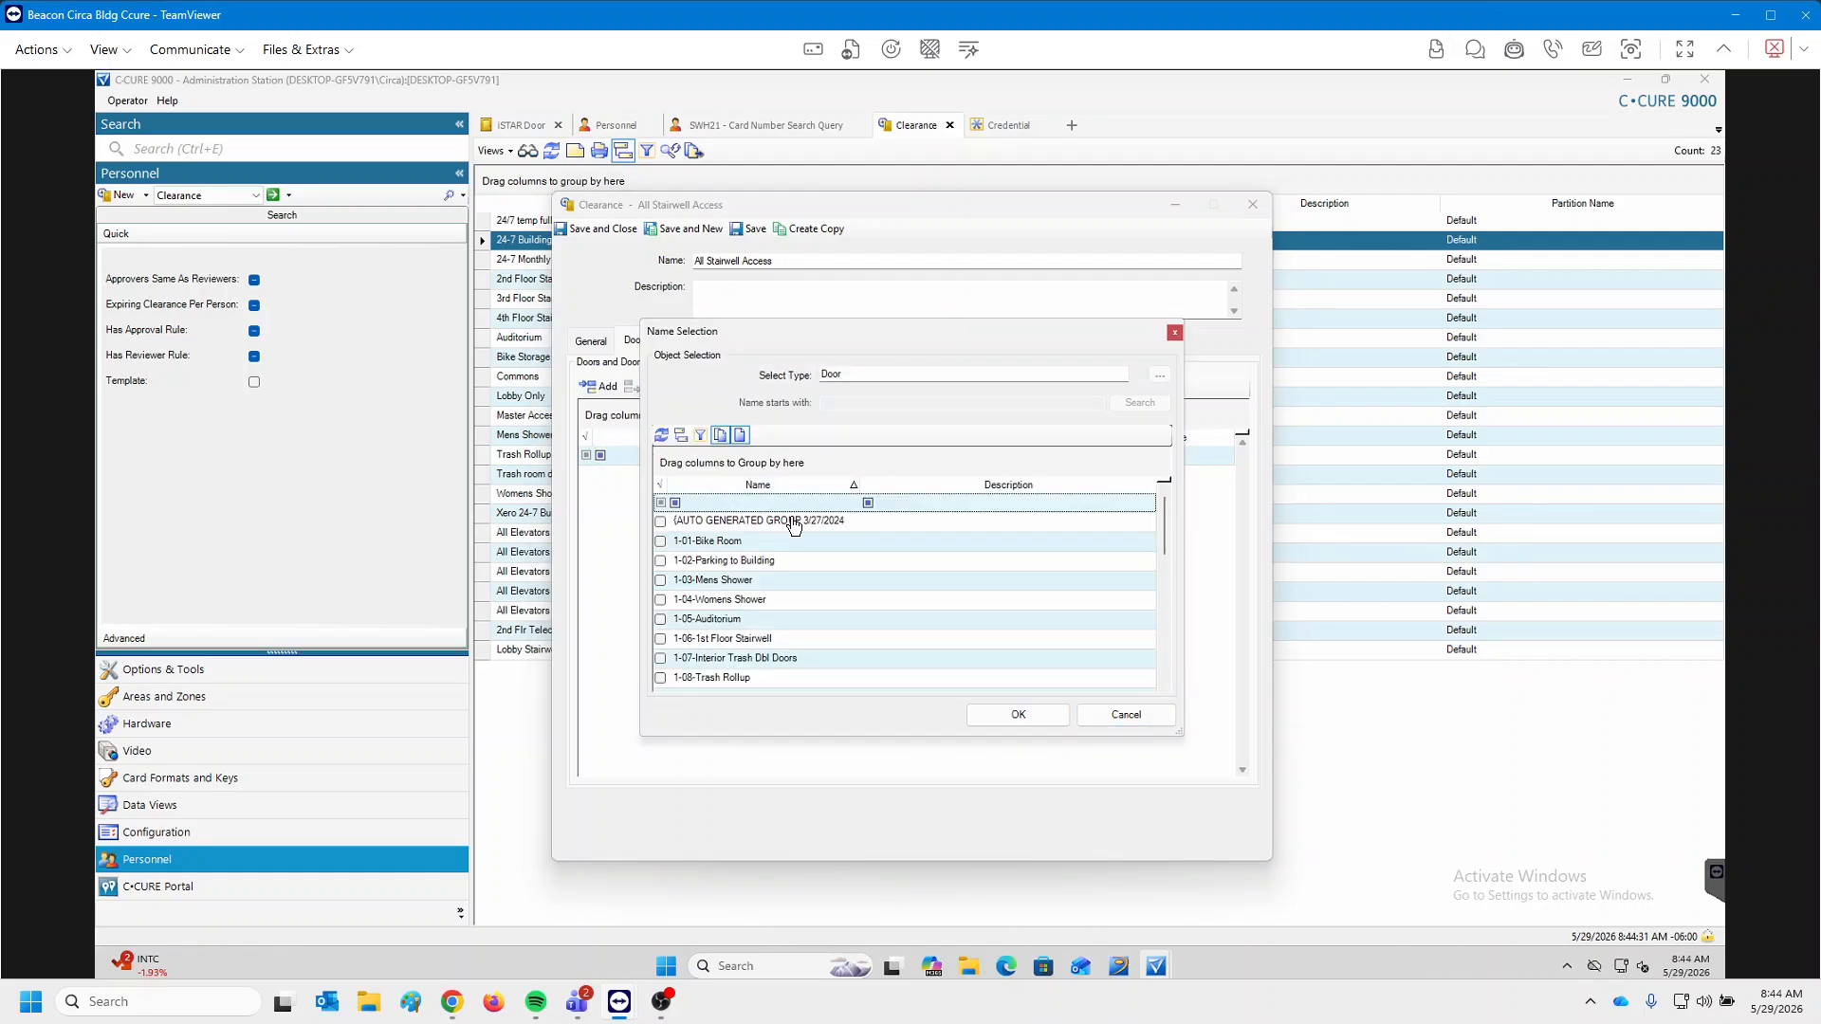
scroll(800, 581, down, 2)
scroll(806, 612, down, 2)
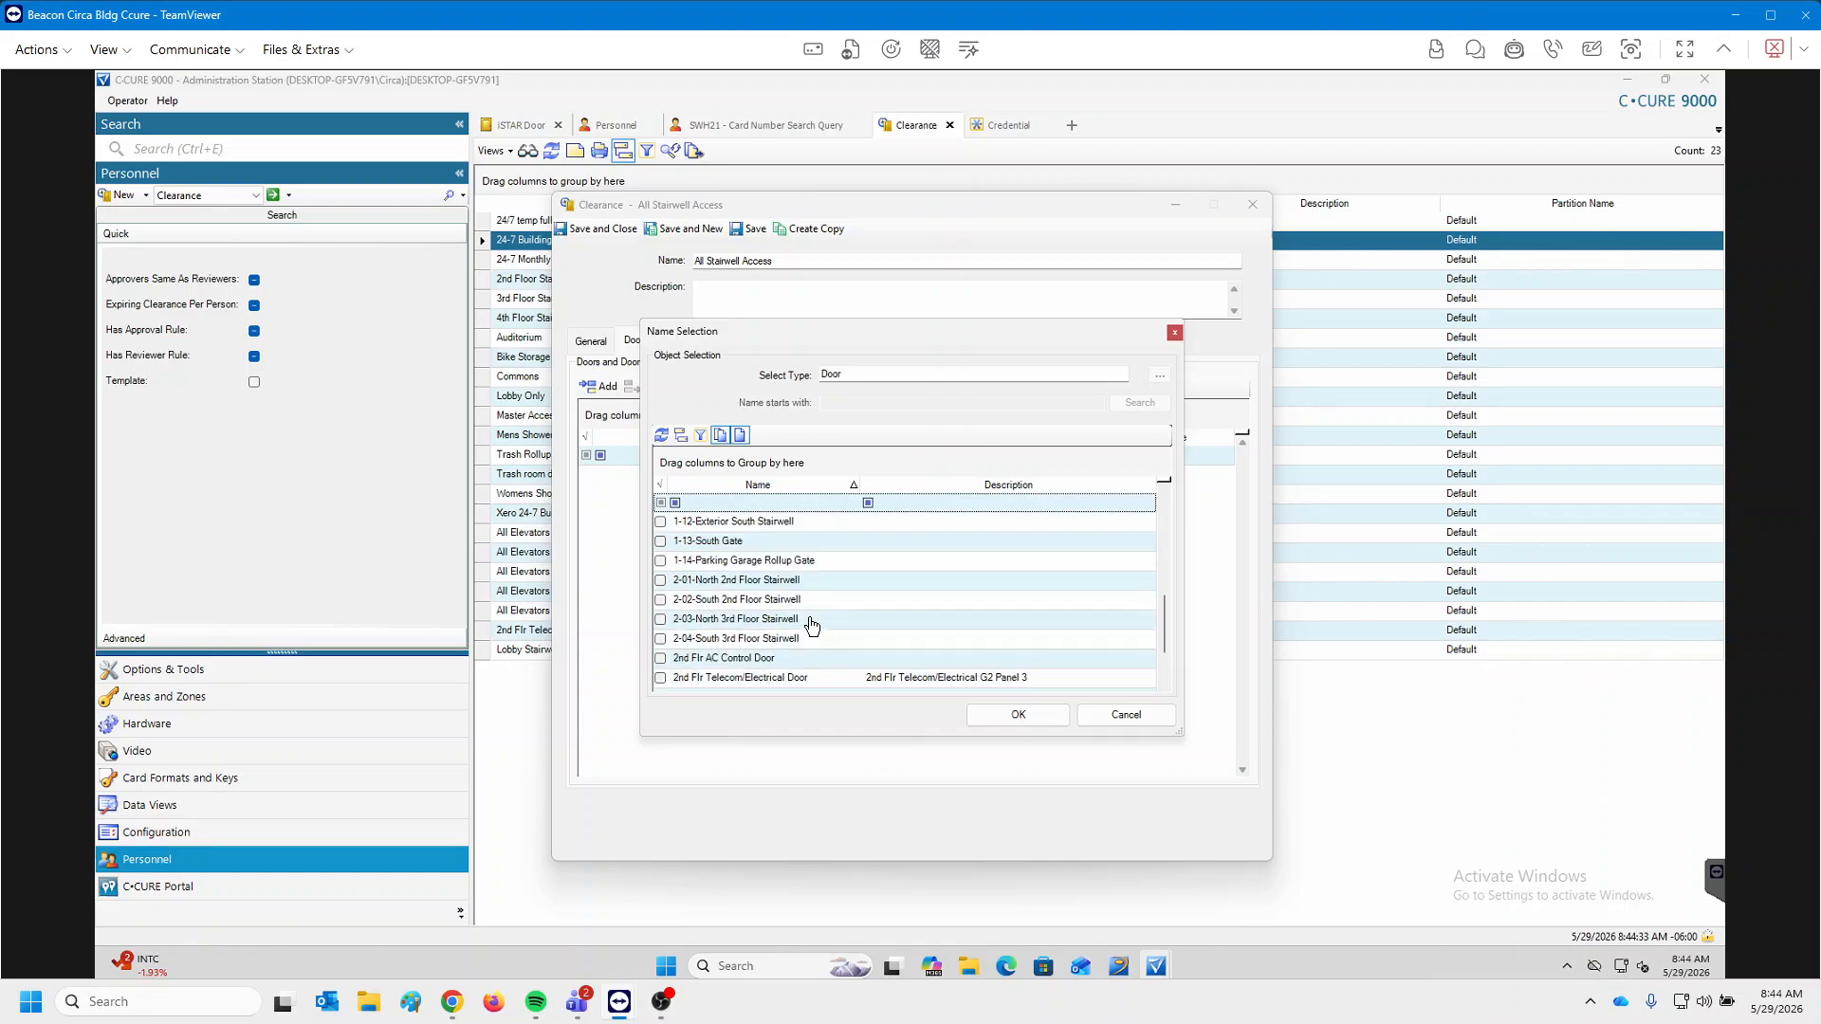
drag(747, 581, 774, 663)
scroll(866, 633, down, 1)
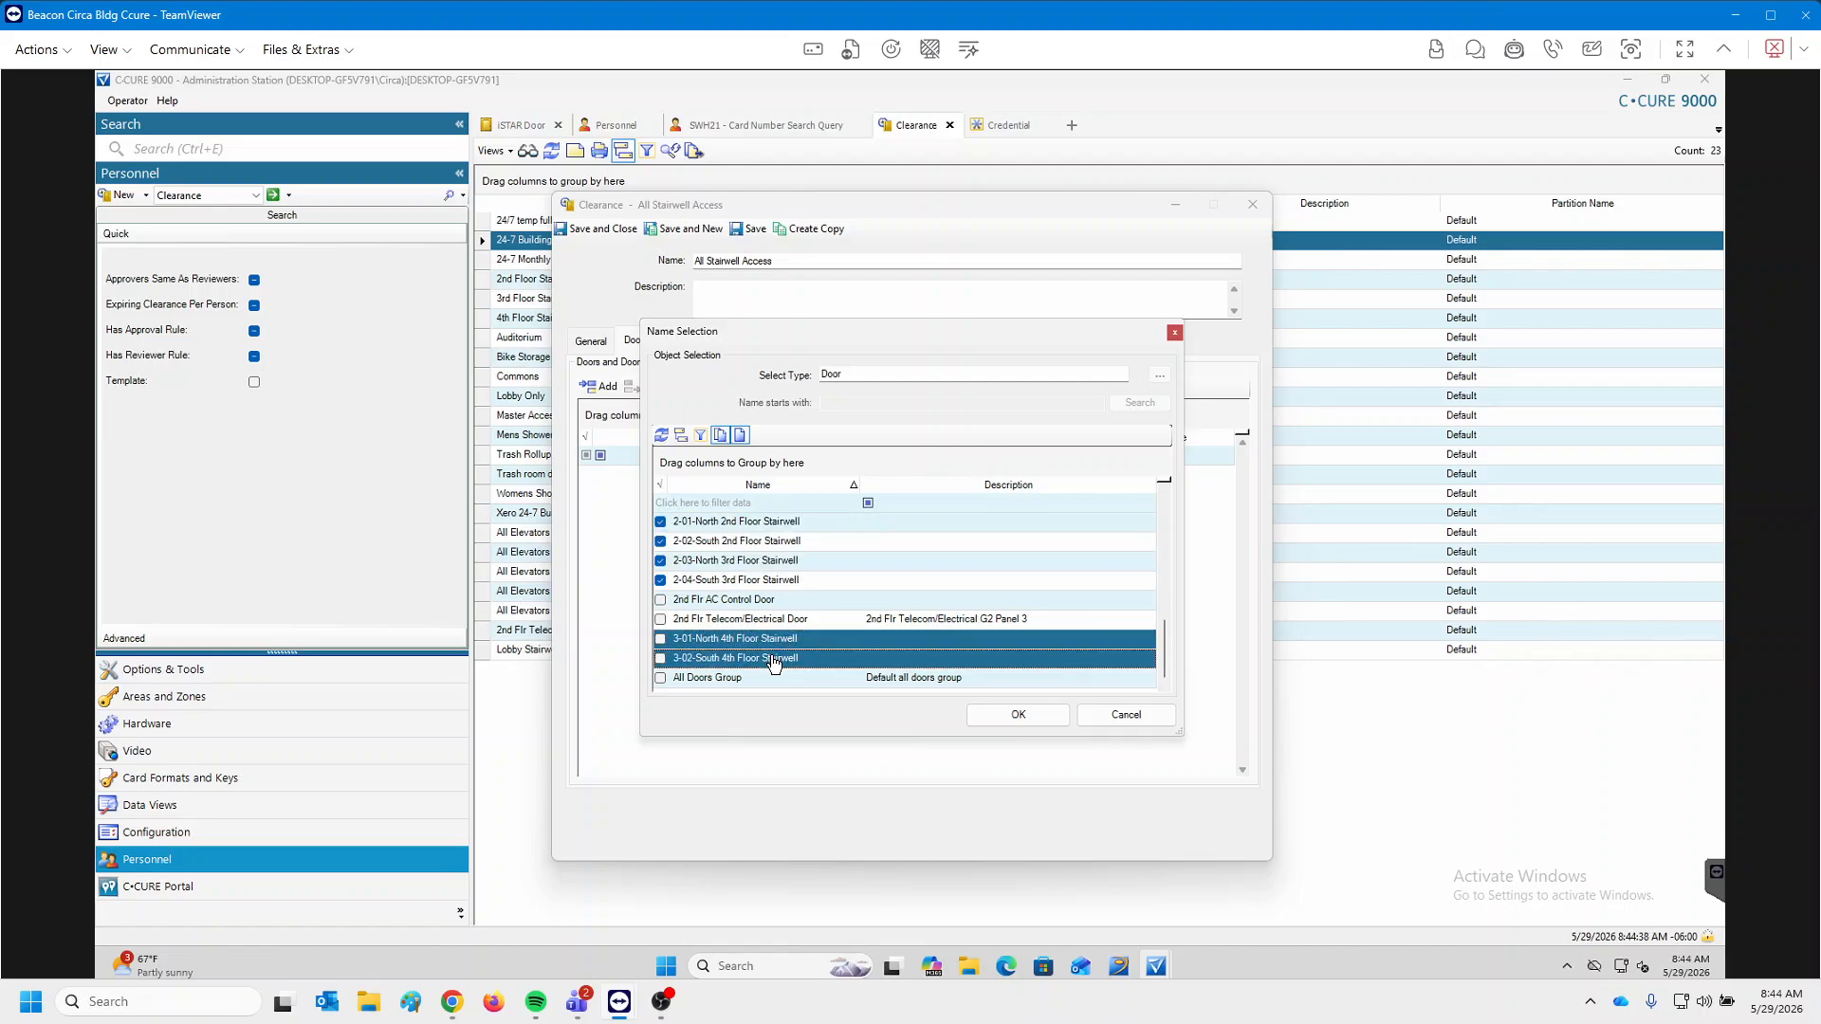
Add the six stairwell doors on the Always schedule, then close the clearance without saving.
click(1026, 723)
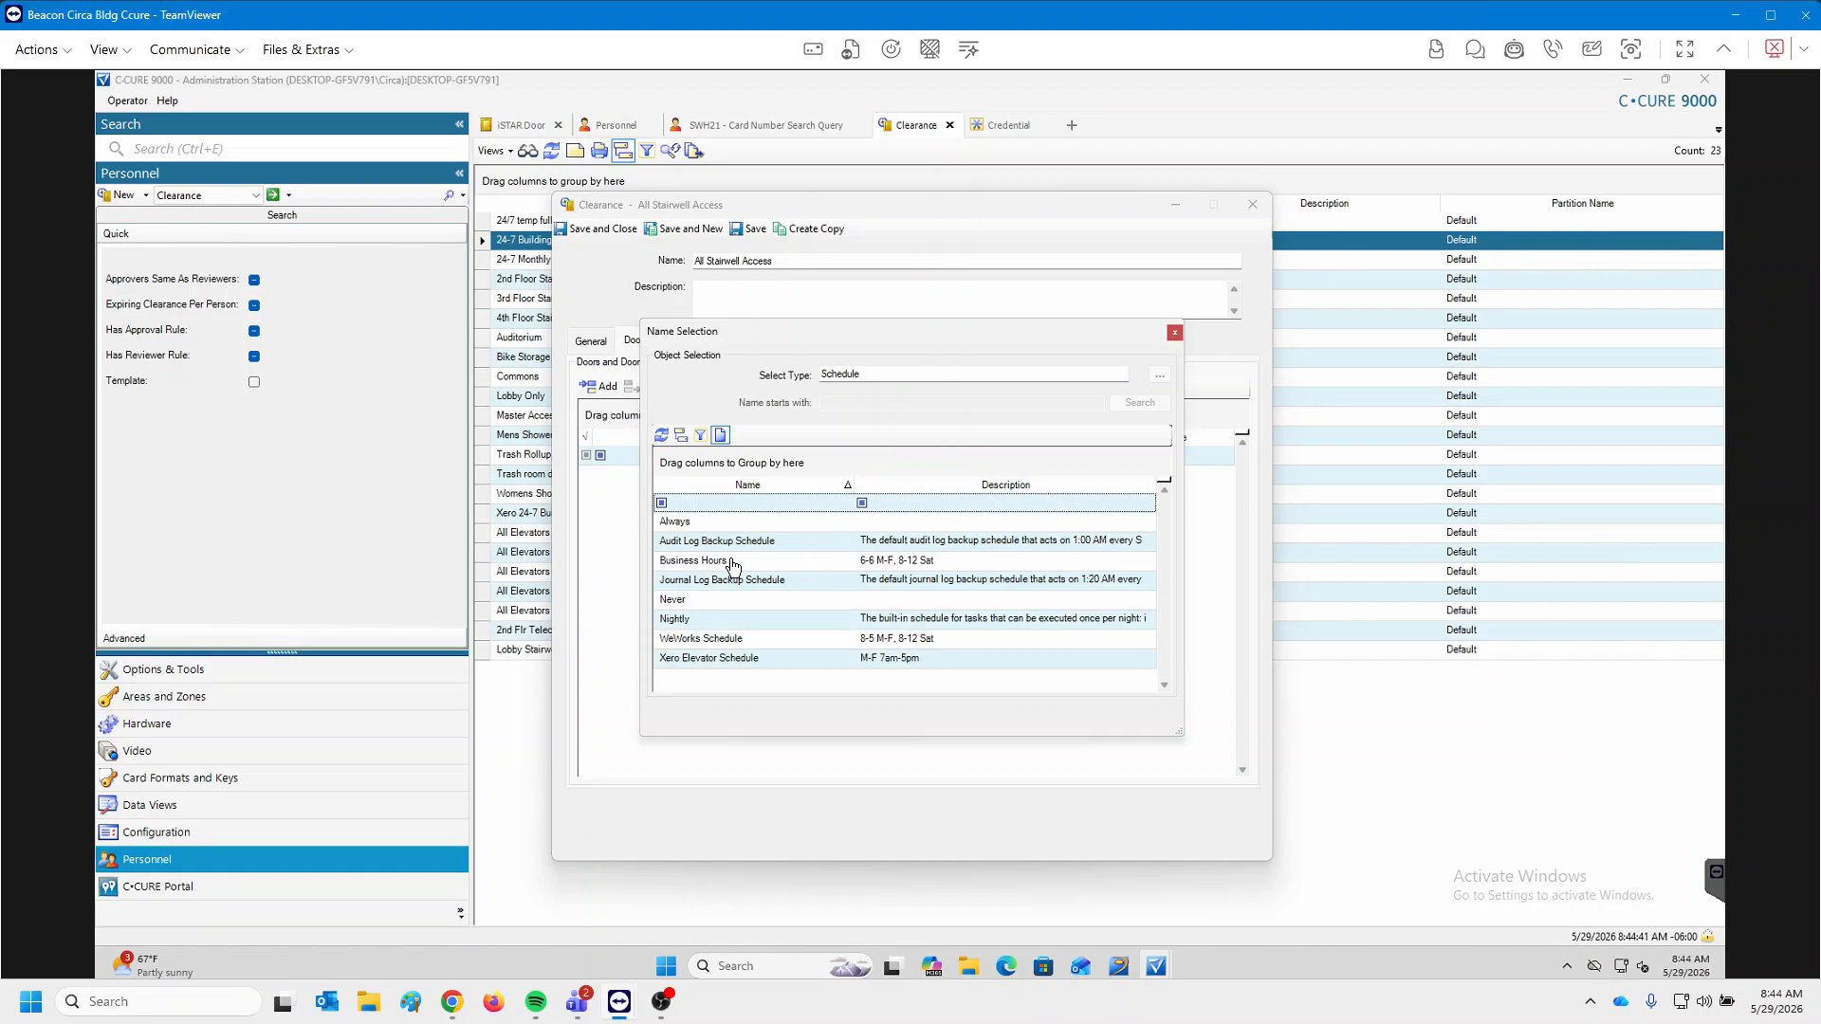
double_click(685, 529)
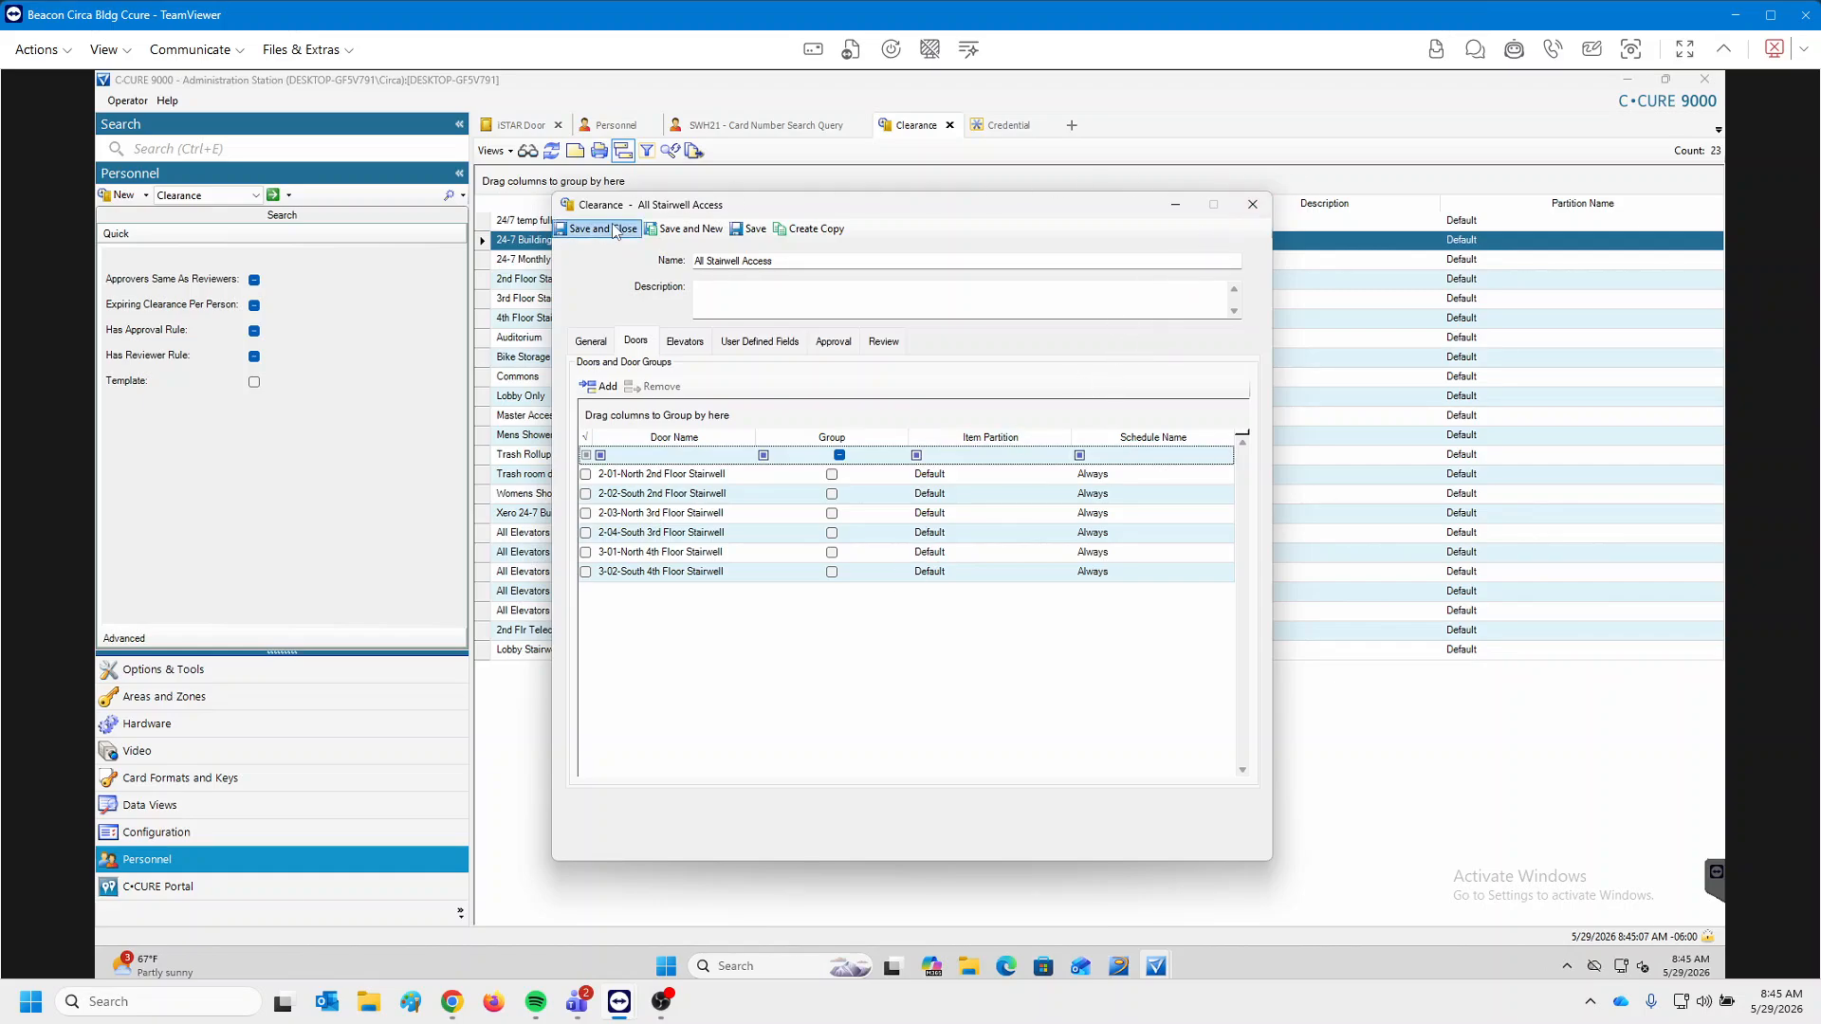
mouse_move(844, 207)
mouse_down()
mouse_move(1024, 252)
mouse_move(841, 326)
mouse_move(837, 230)
mouse_up()
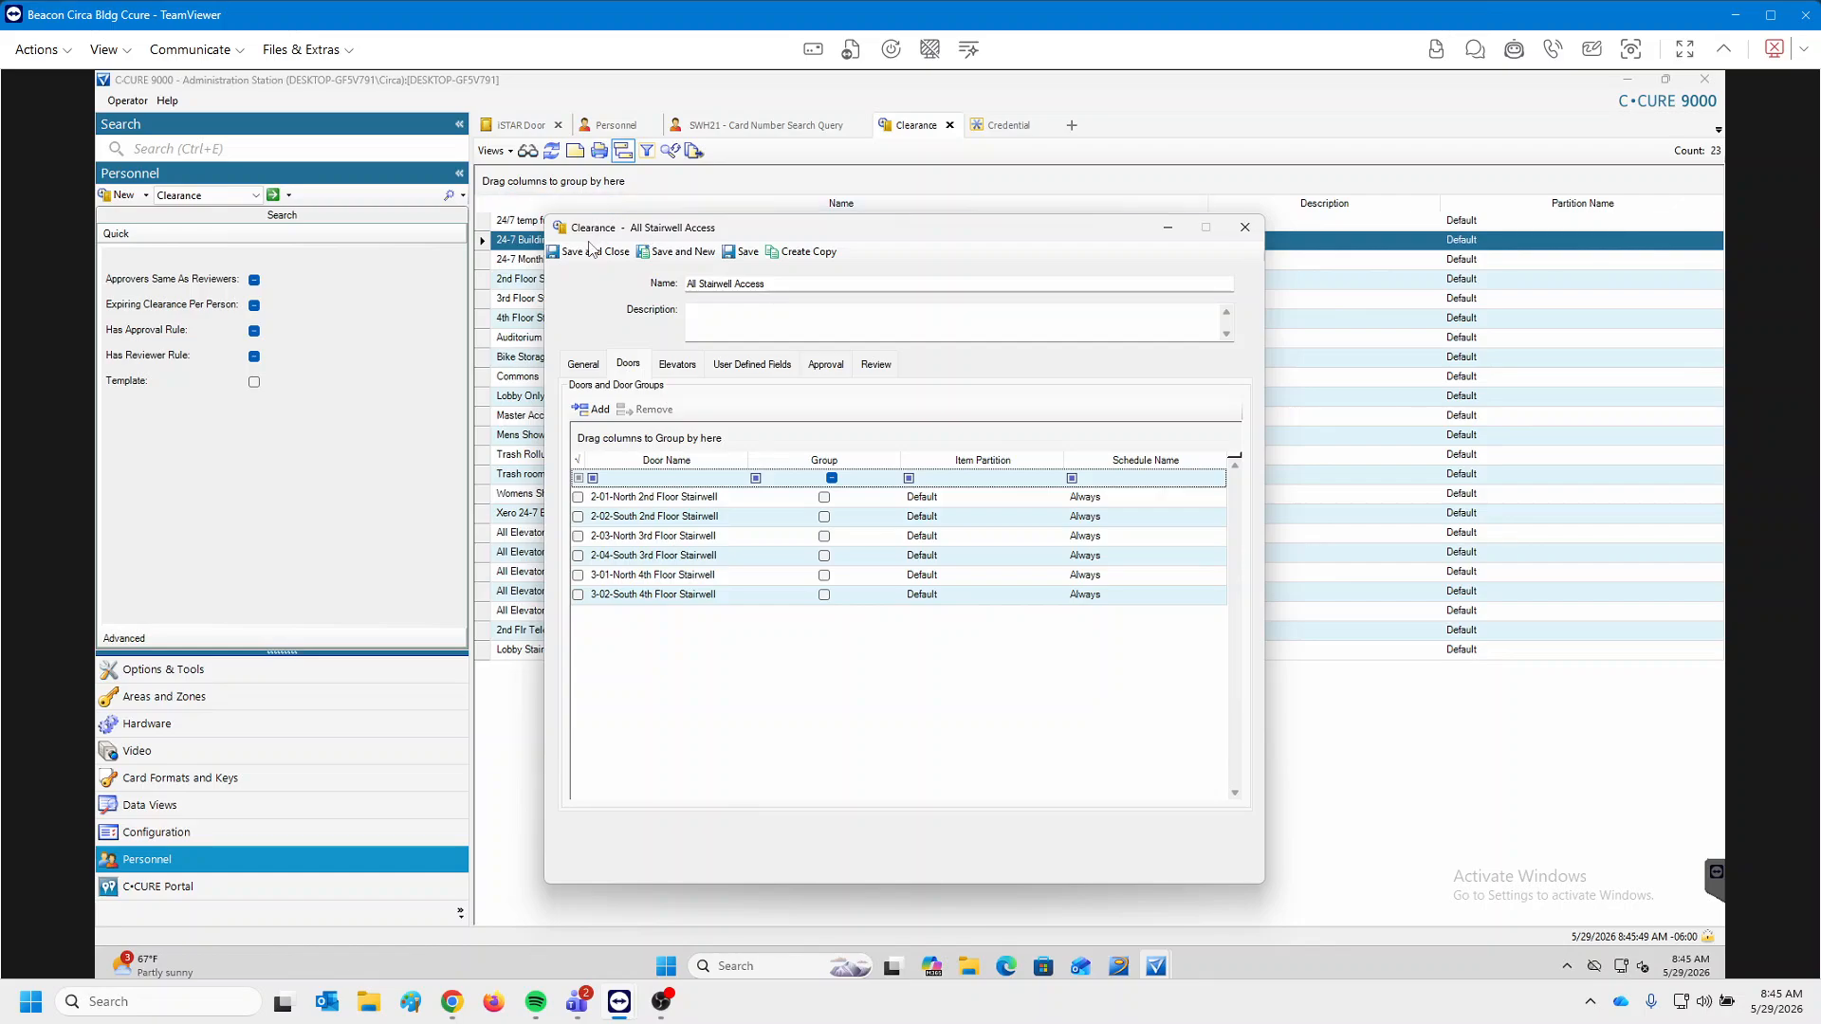
click(1246, 227)
click(937, 576)
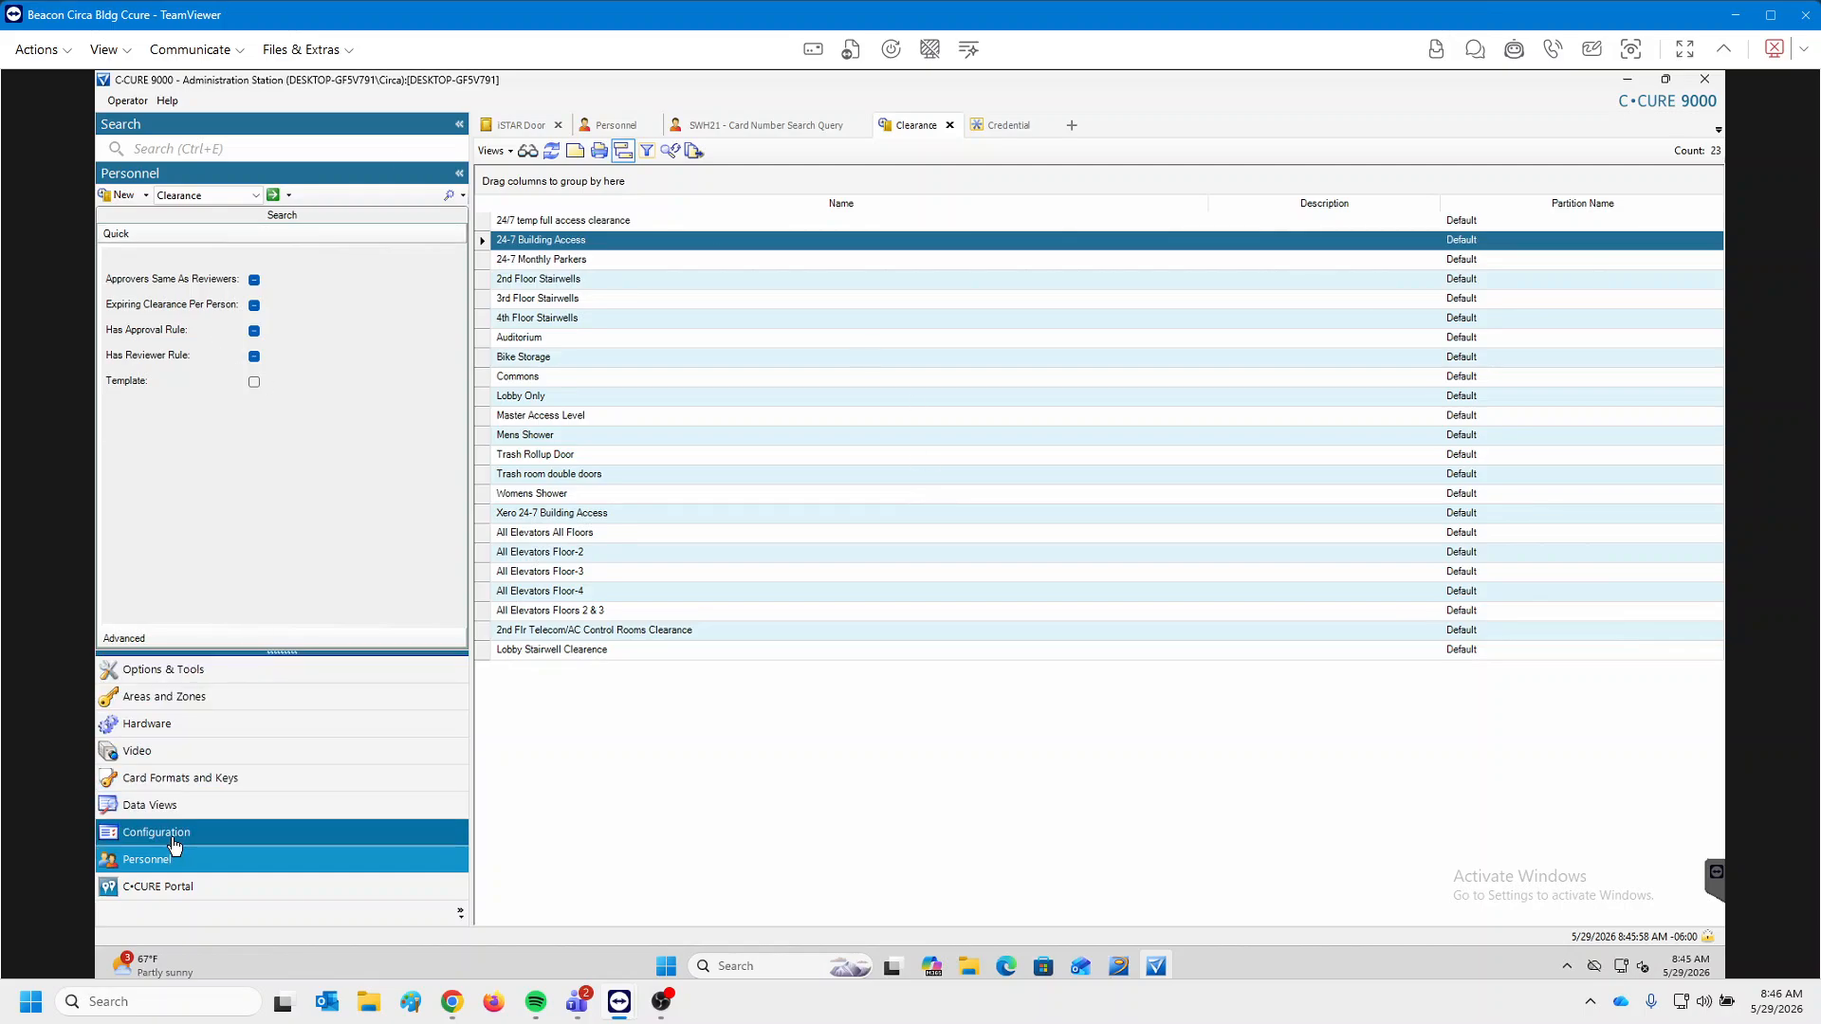
click(215, 834)
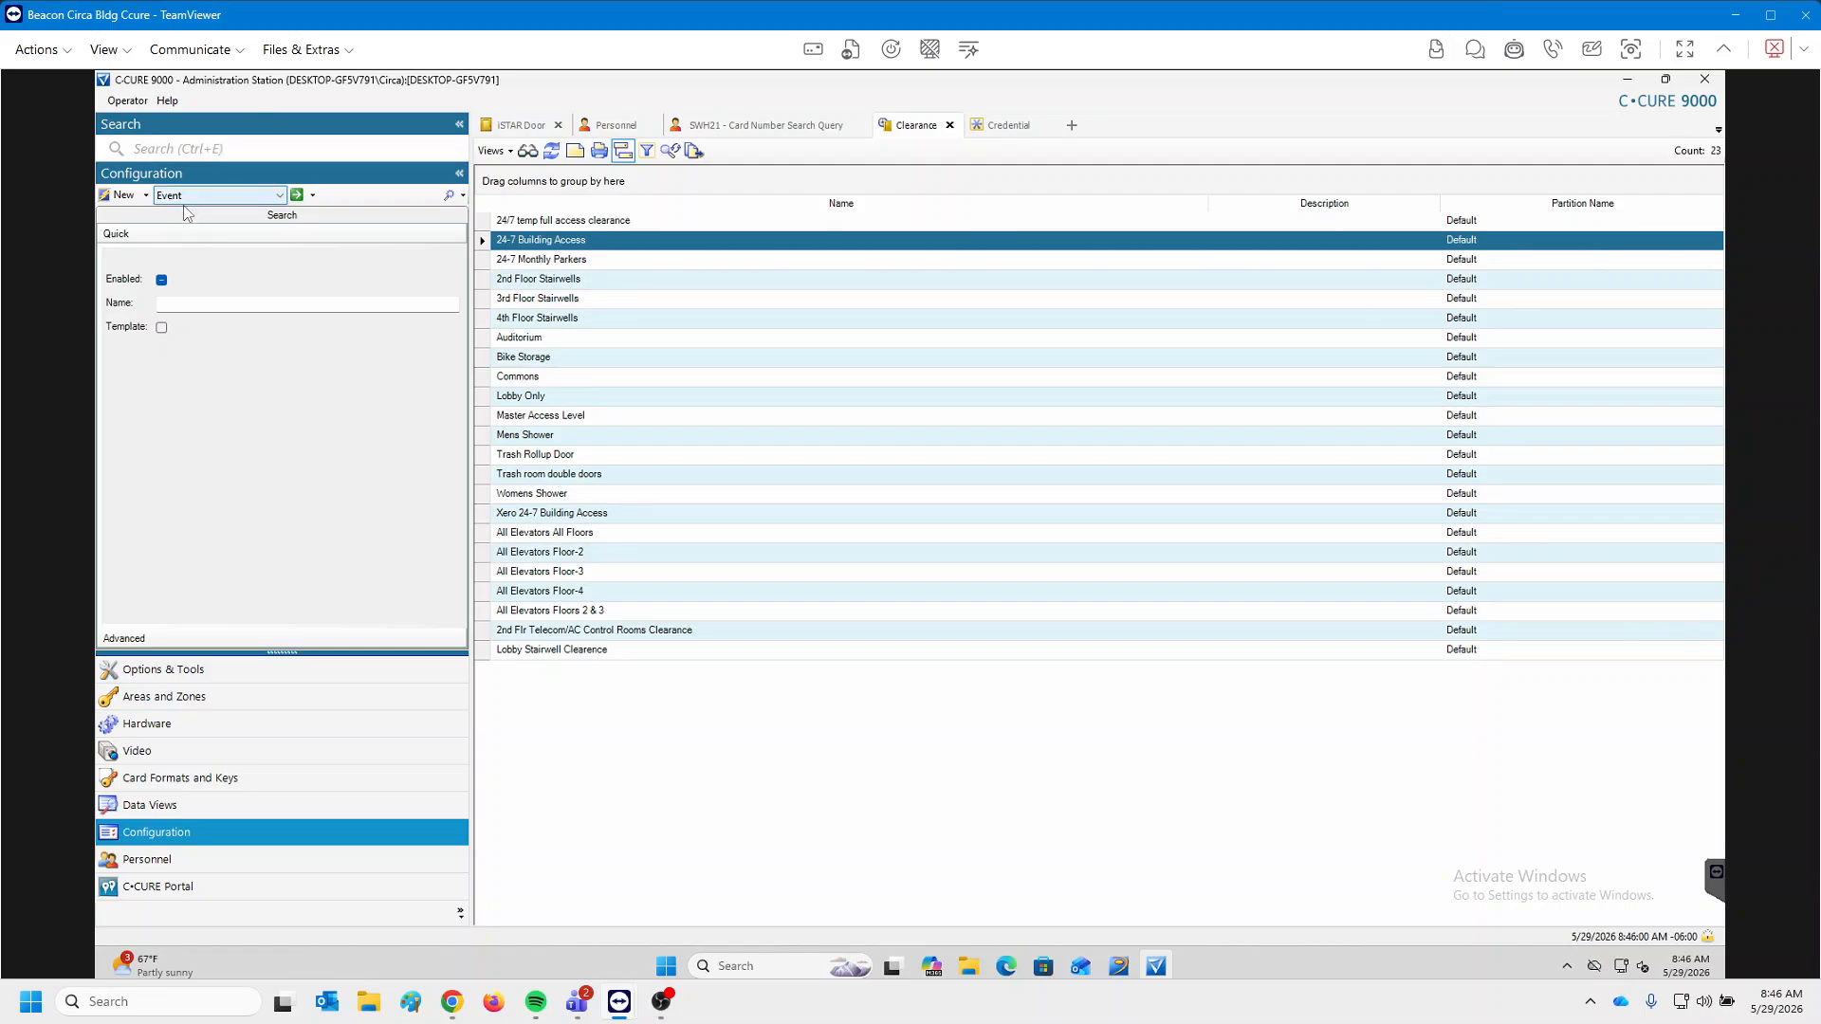
click(243, 197)
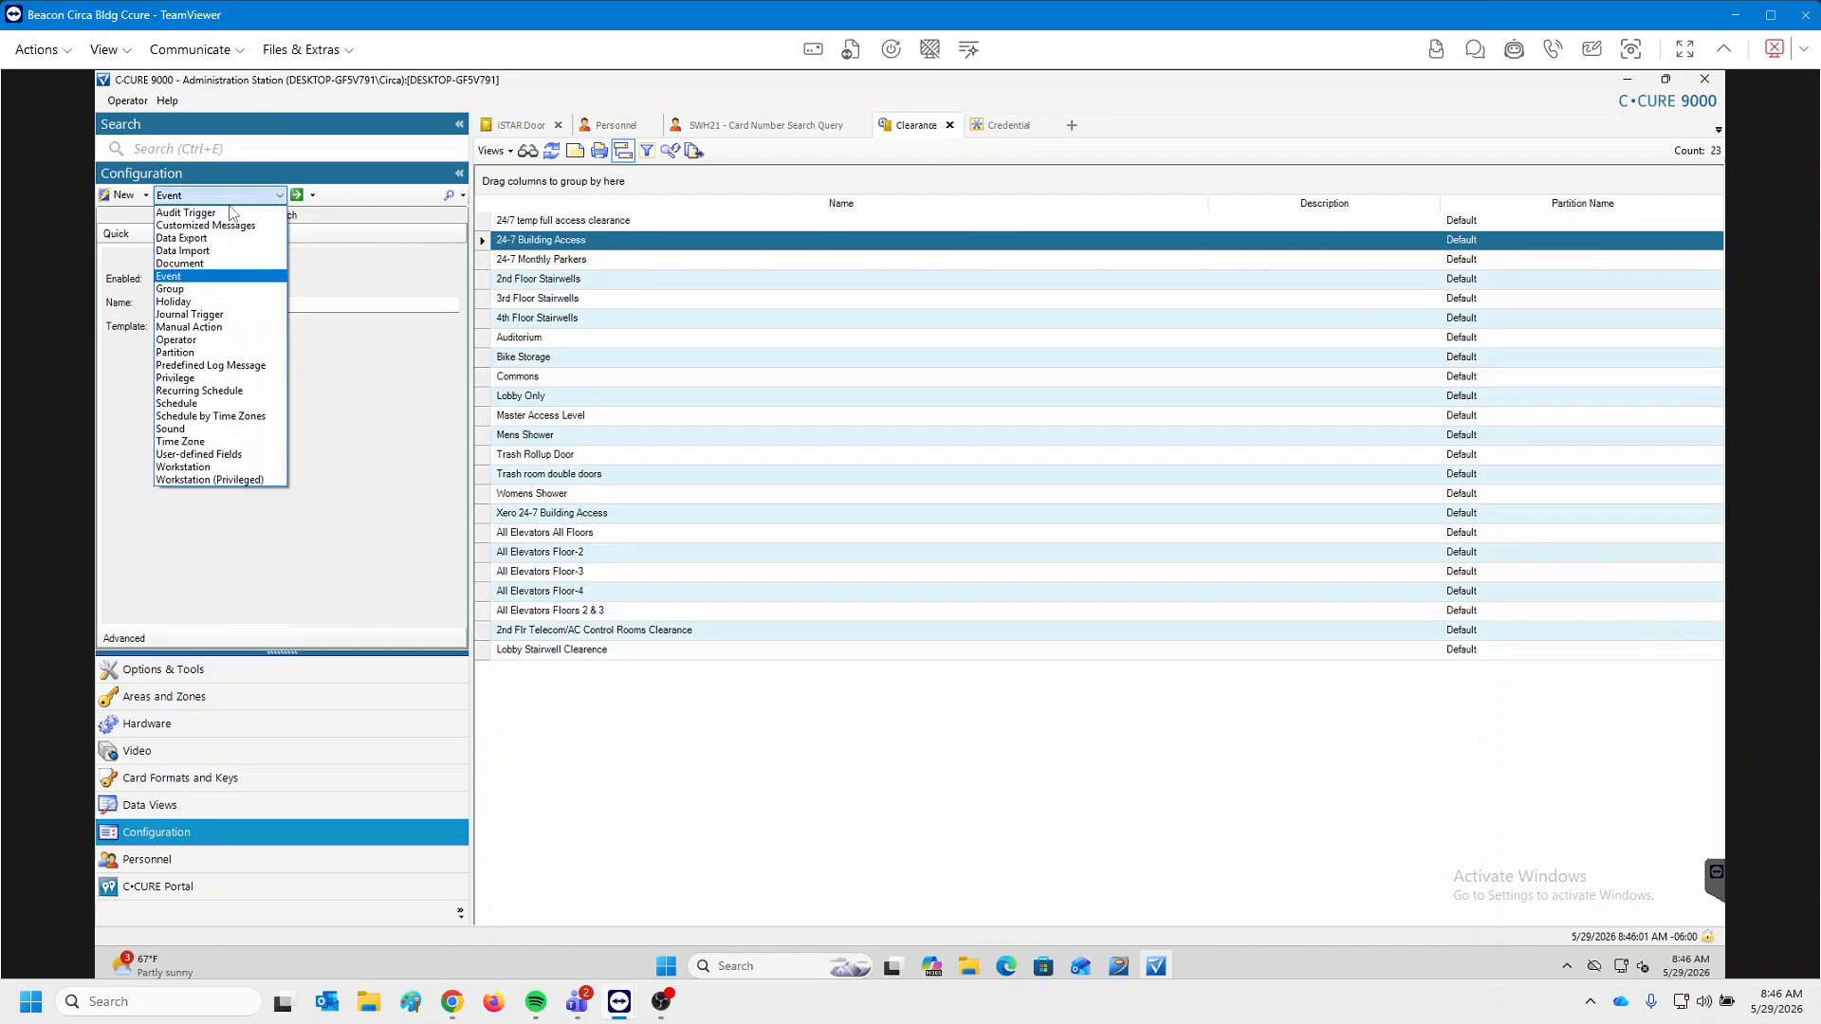
click(192, 408)
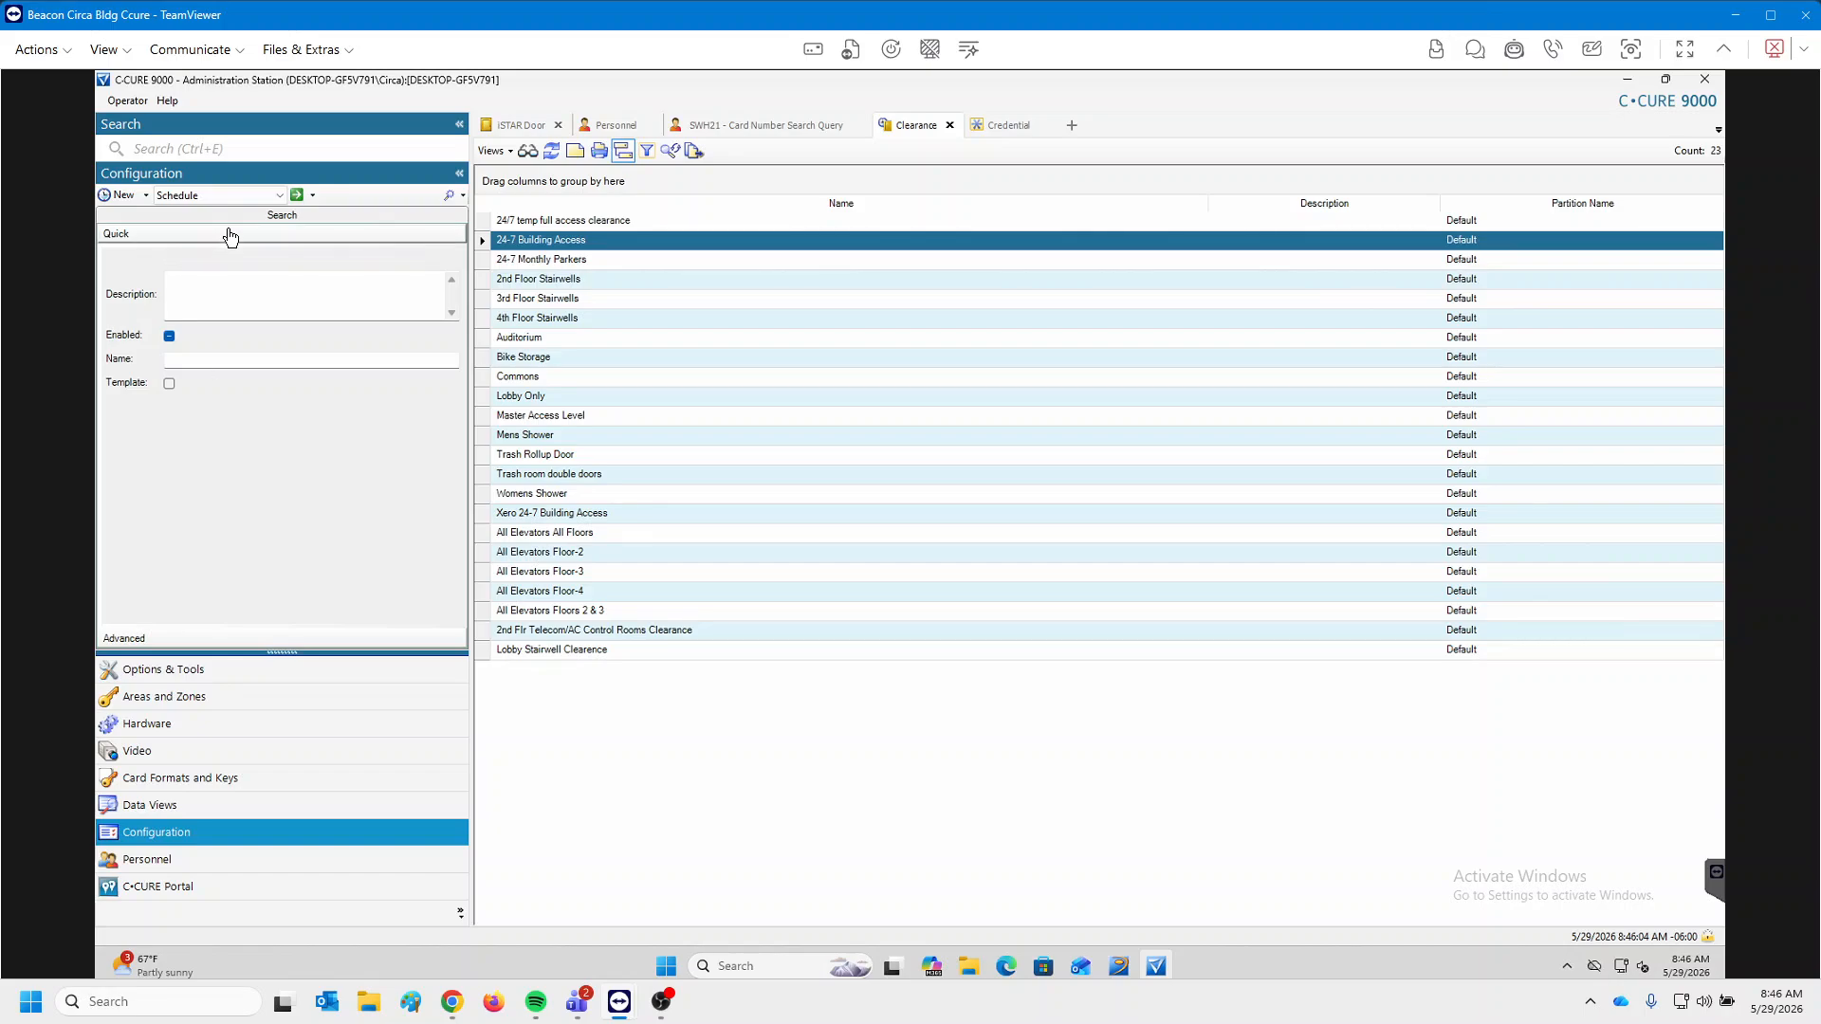
click(297, 197)
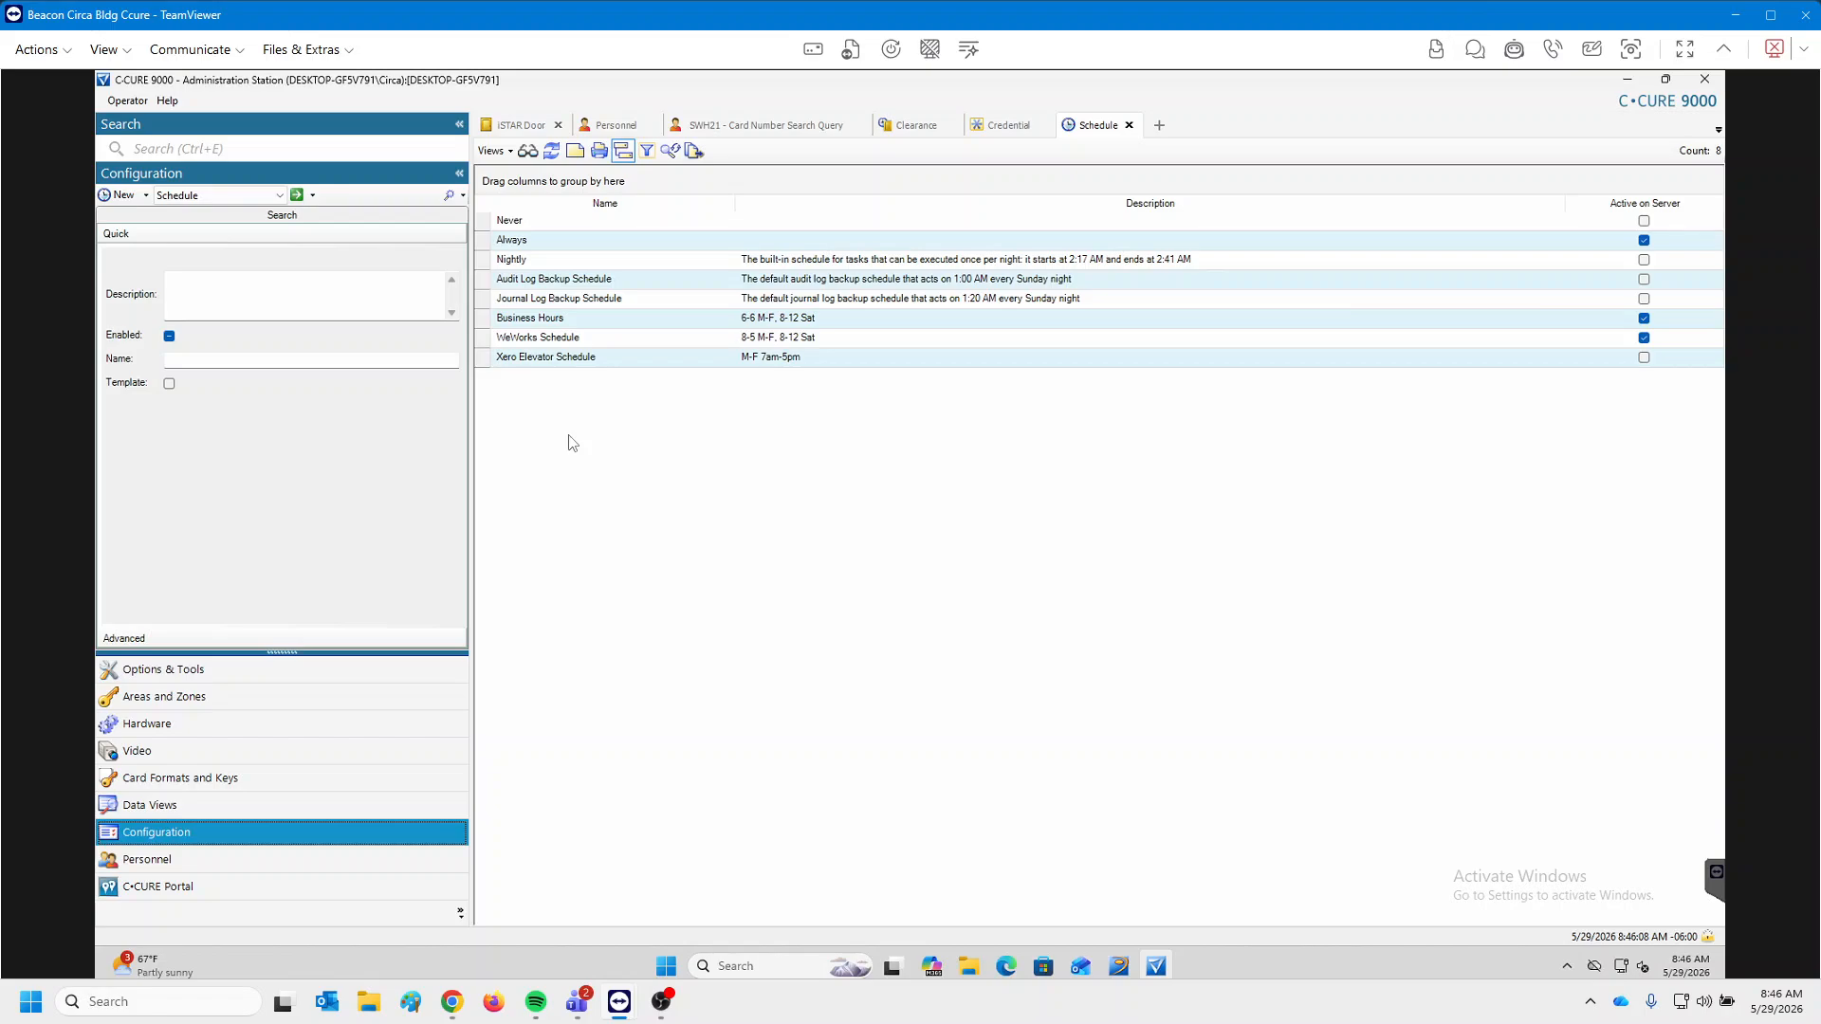
double_click(589, 339)
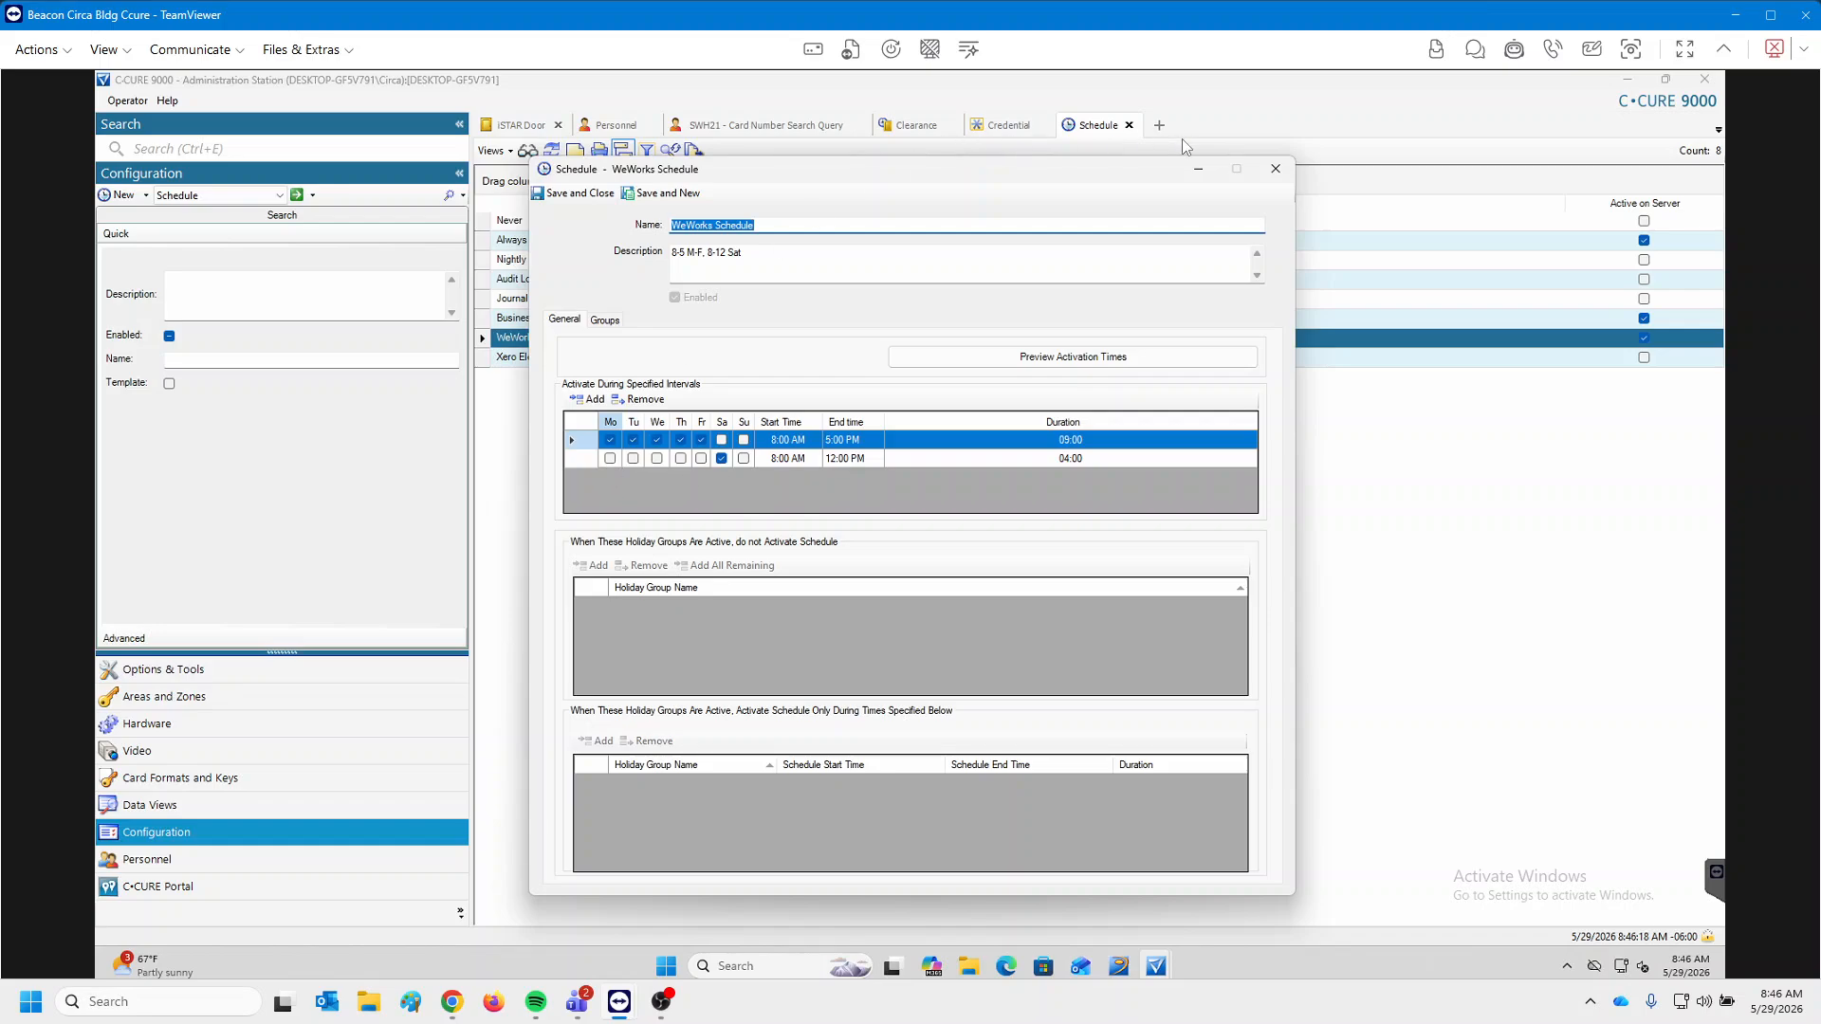
click(1275, 169)
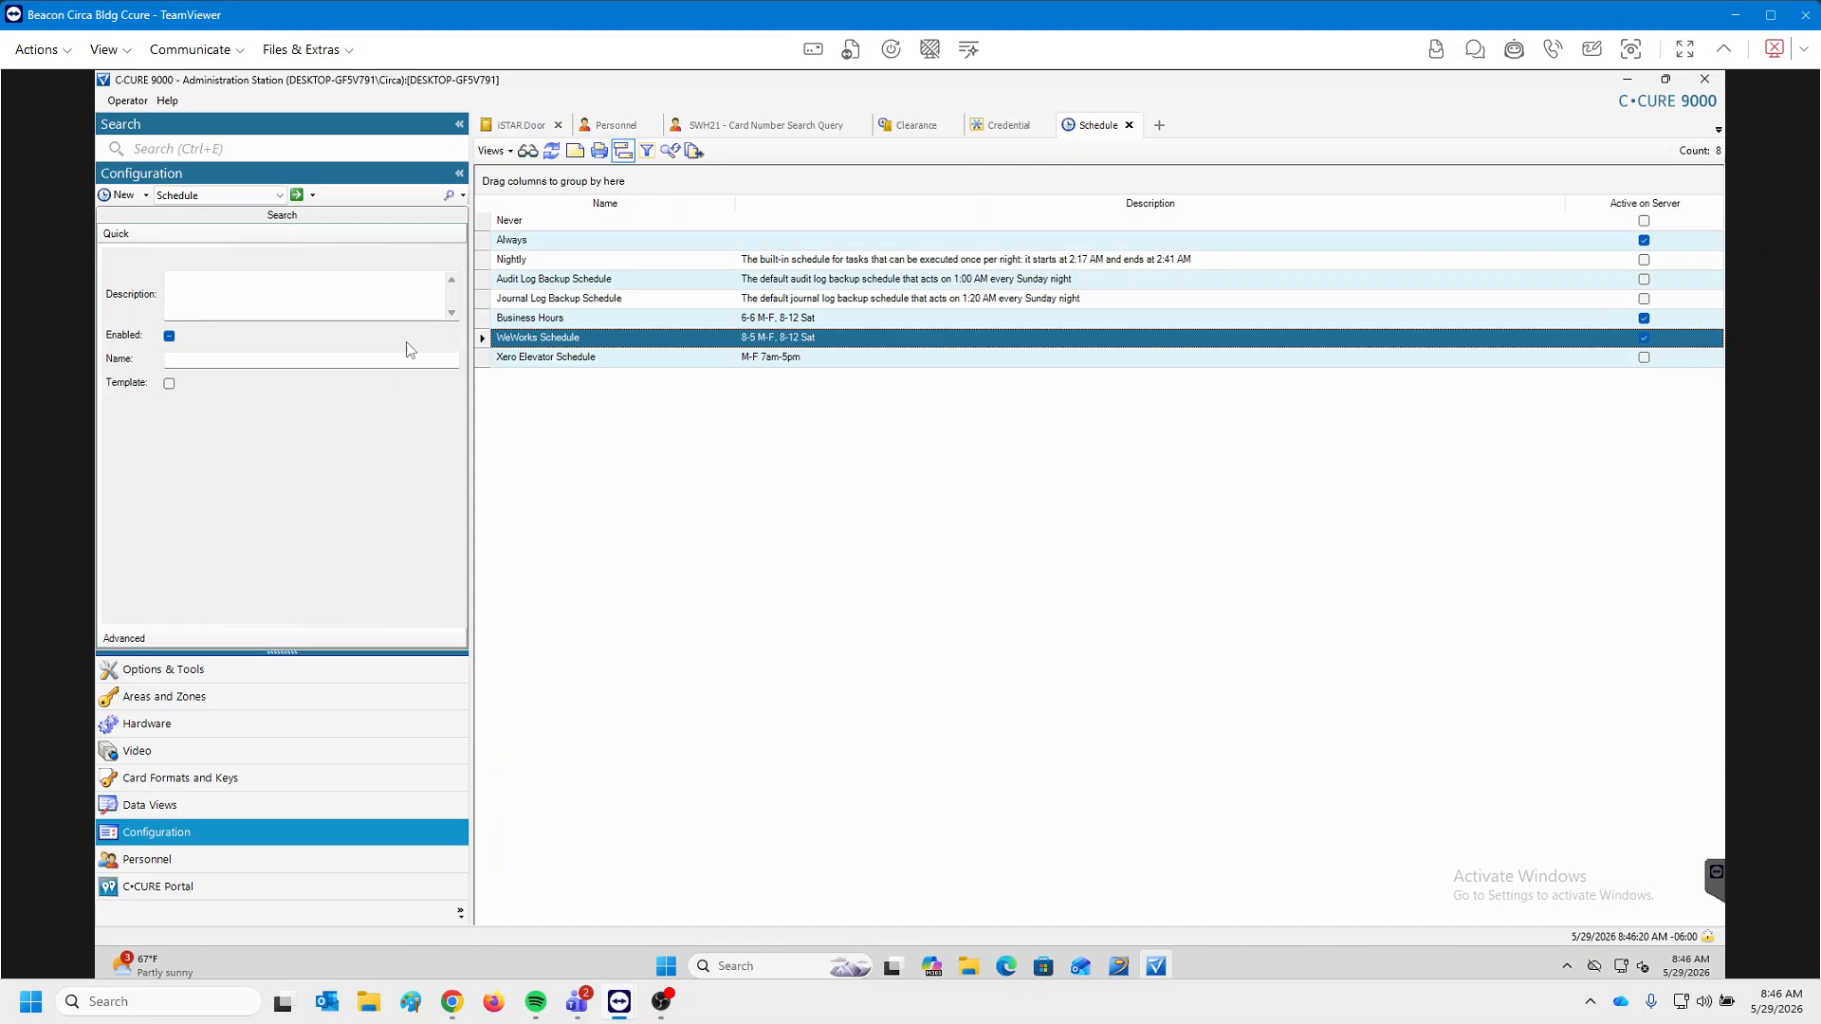
Start a new schedule named 'Bike Room Access Schedule 6am - 9pm'.
click(120, 195)
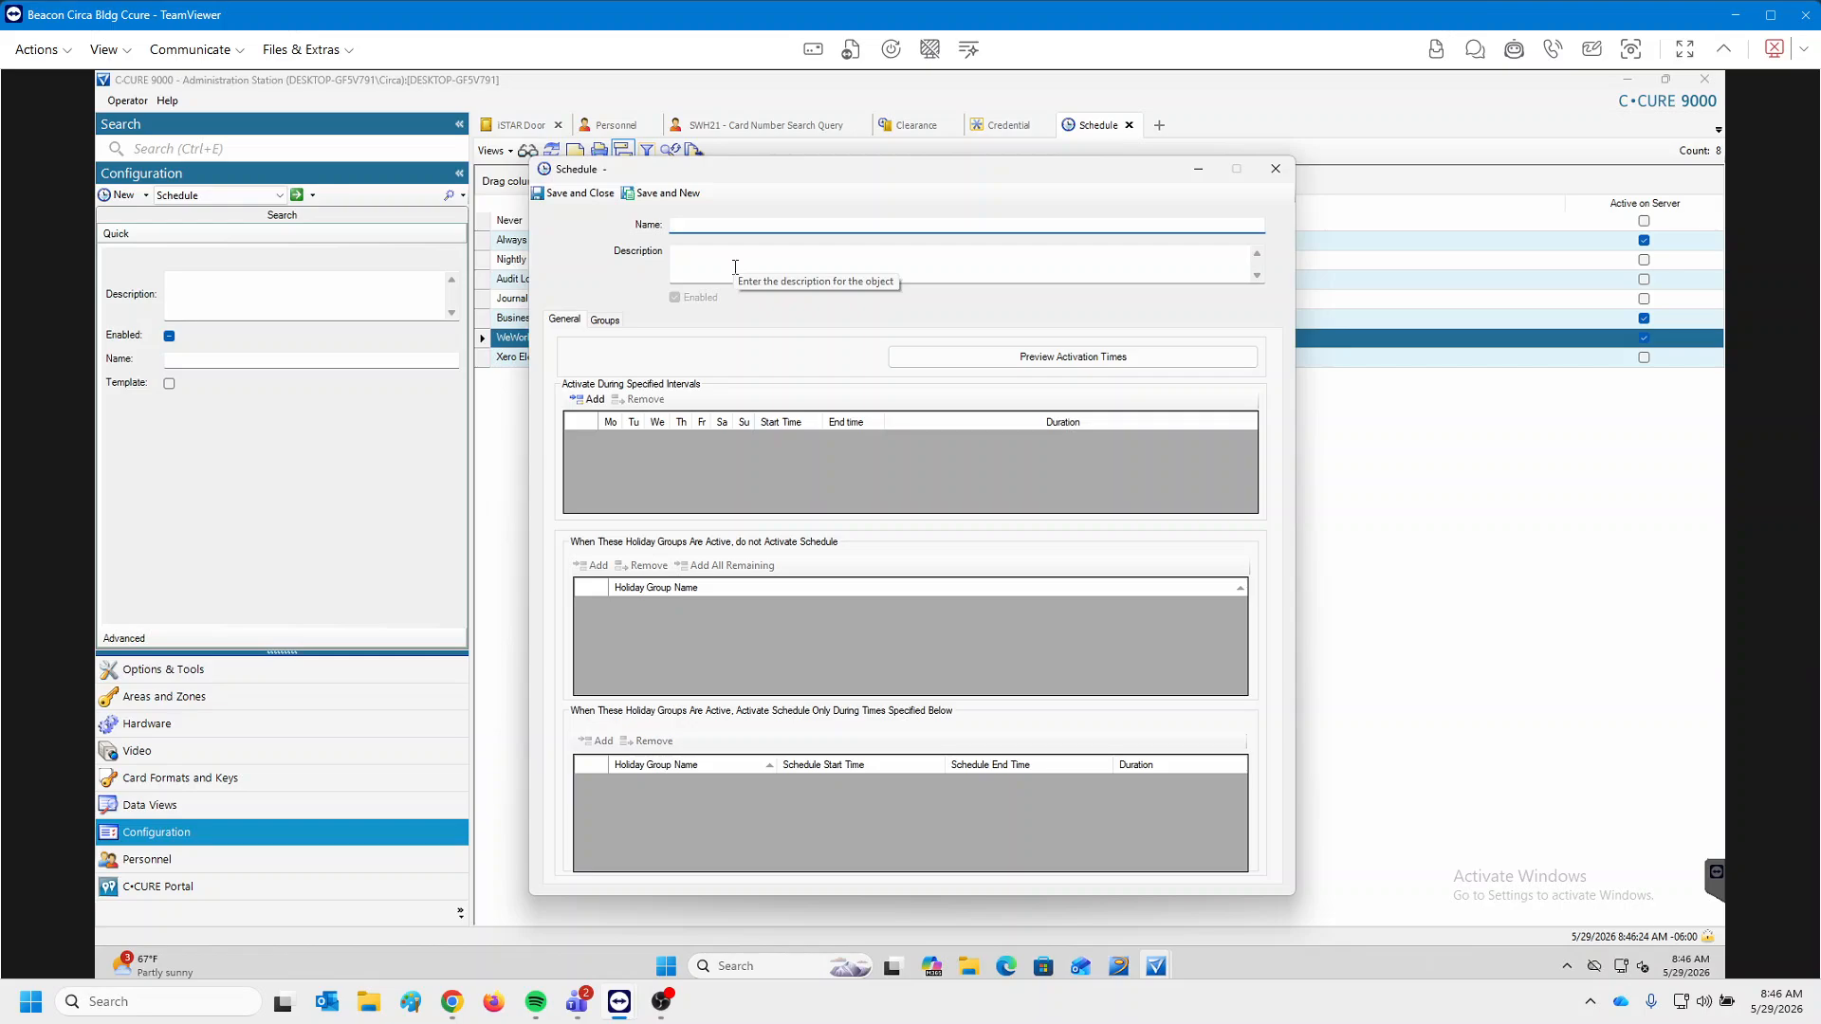
text(Bike Room Access Schedul)
text(e 6am)
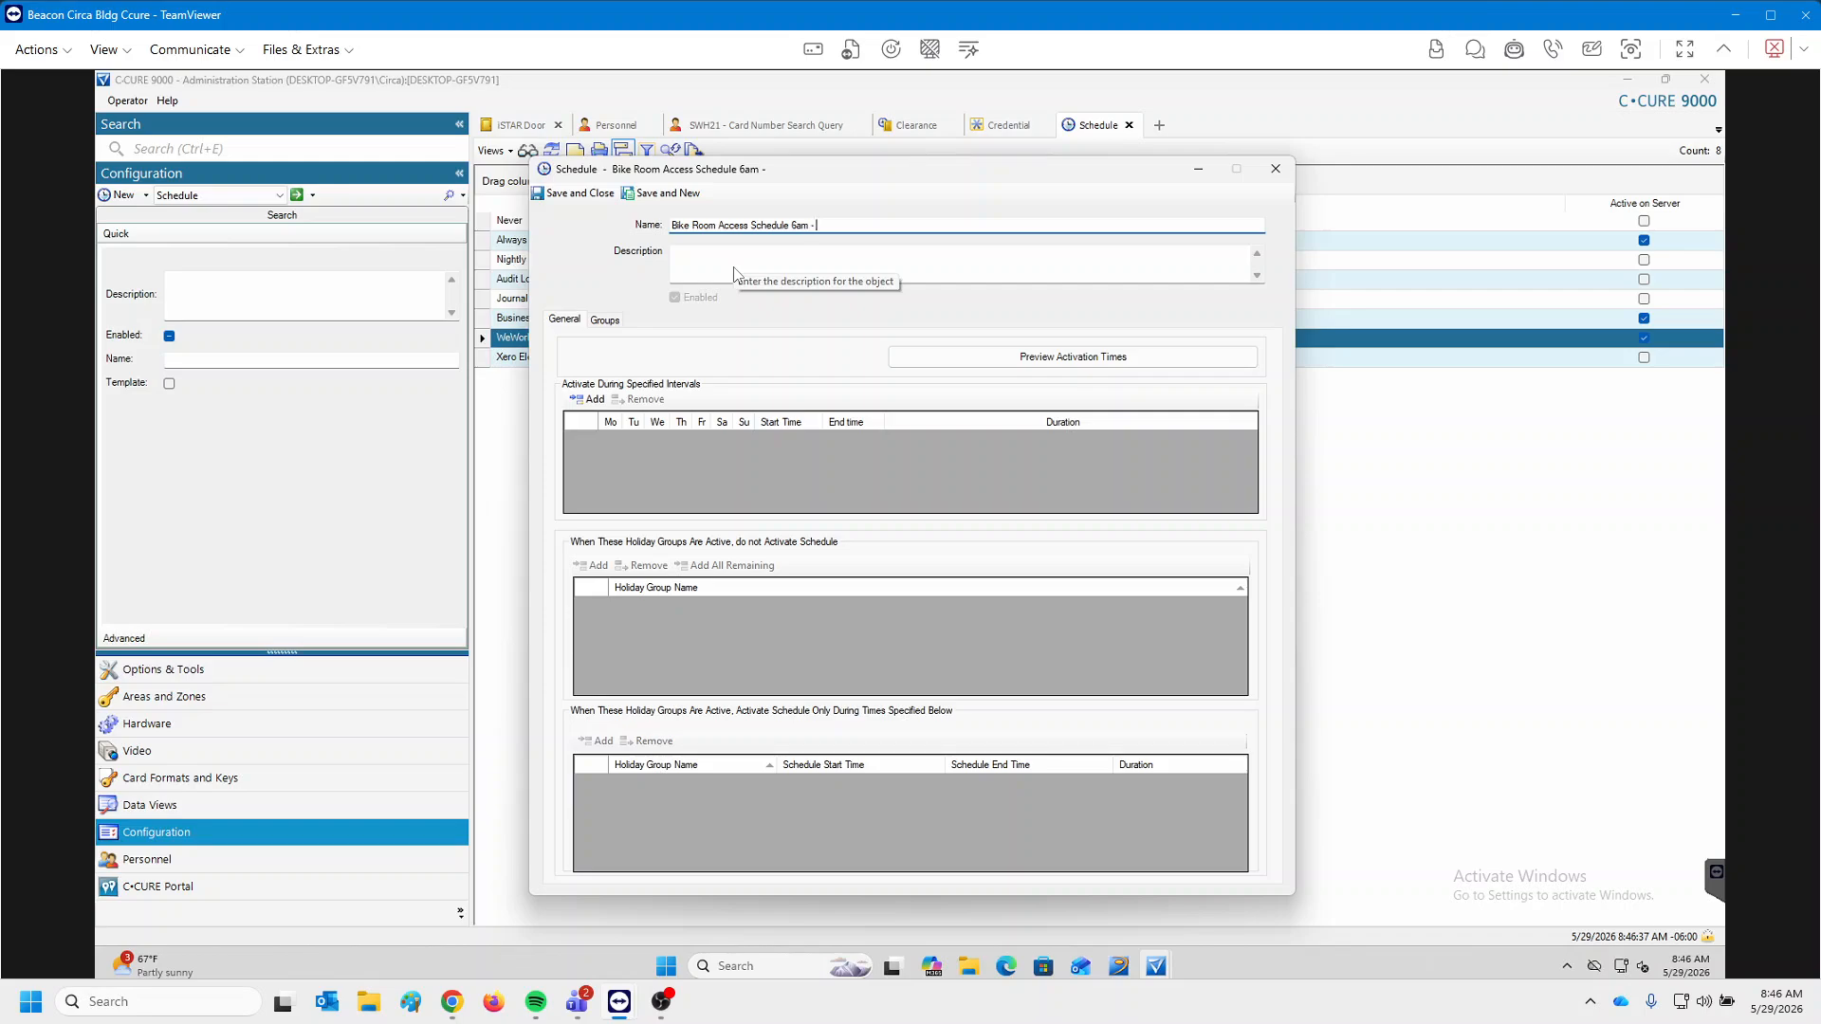
text( - 9pm)
Add a Monday–Friday 6:00 AM–9:00 PM interval and append '8am 12pm' to the name.
click(590, 399)
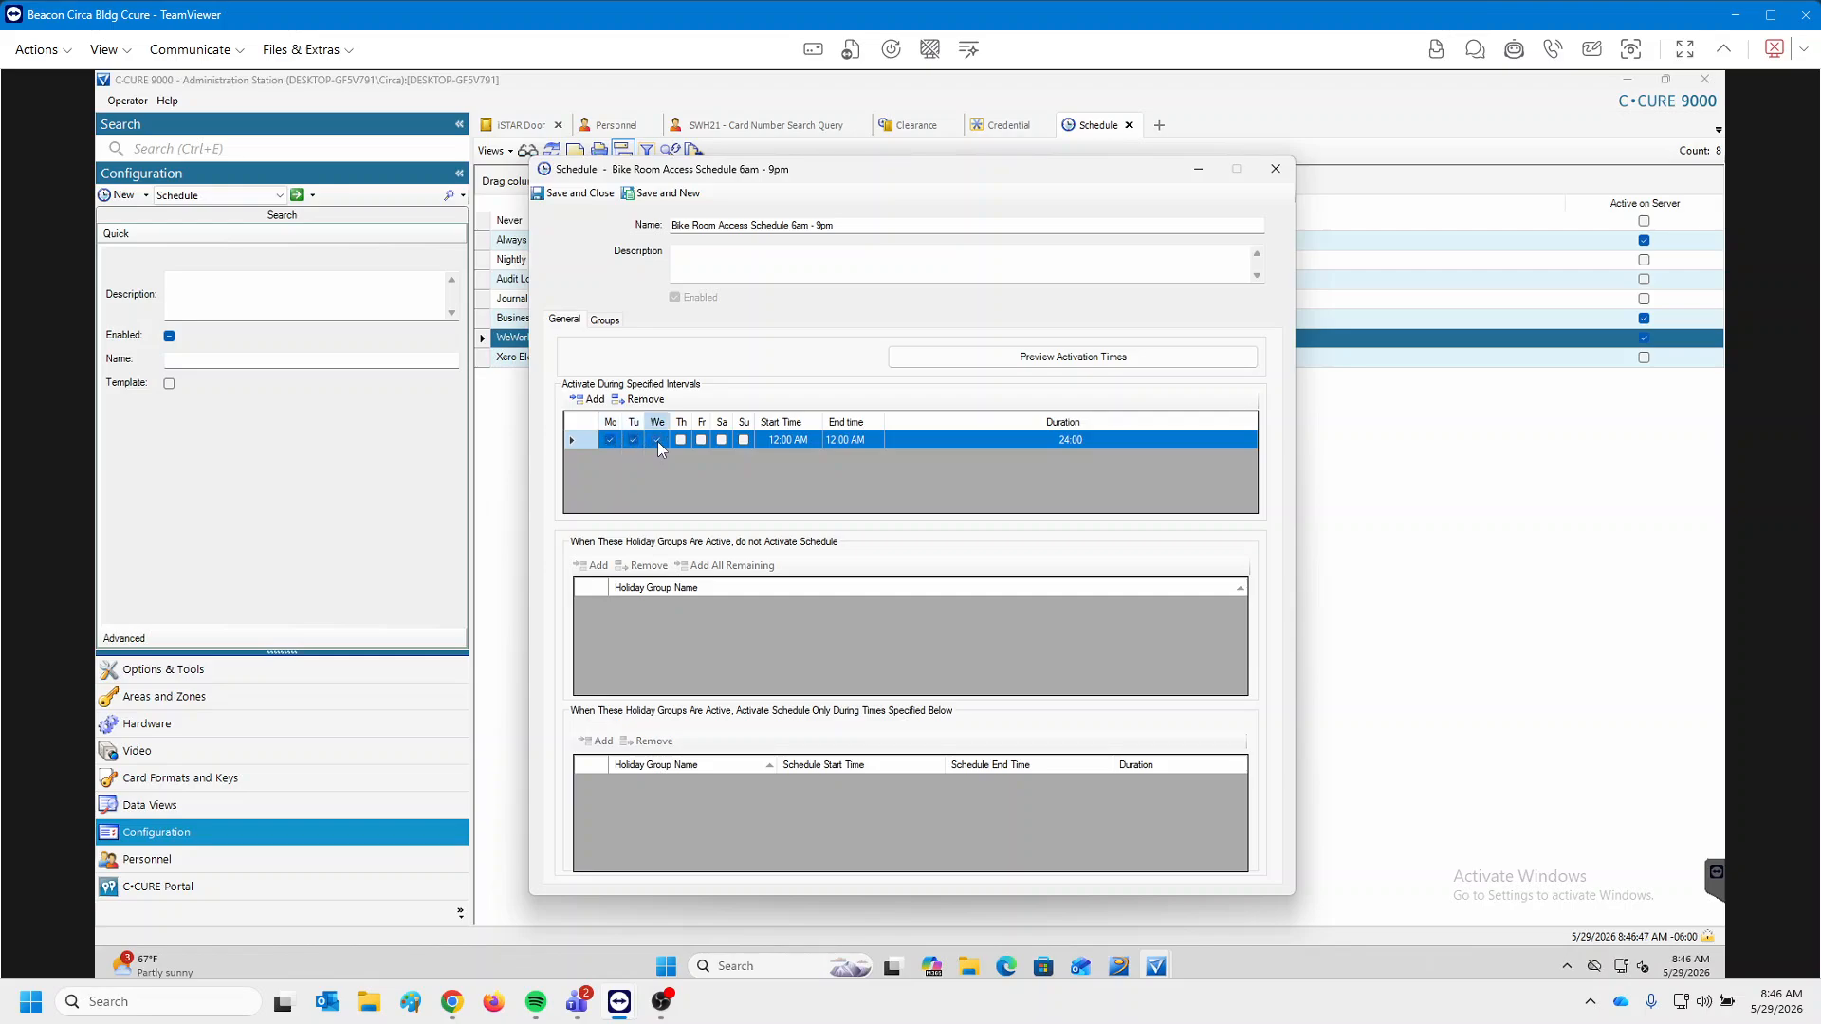
click(771, 440)
click(832, 440)
click(865, 441)
click(874, 436)
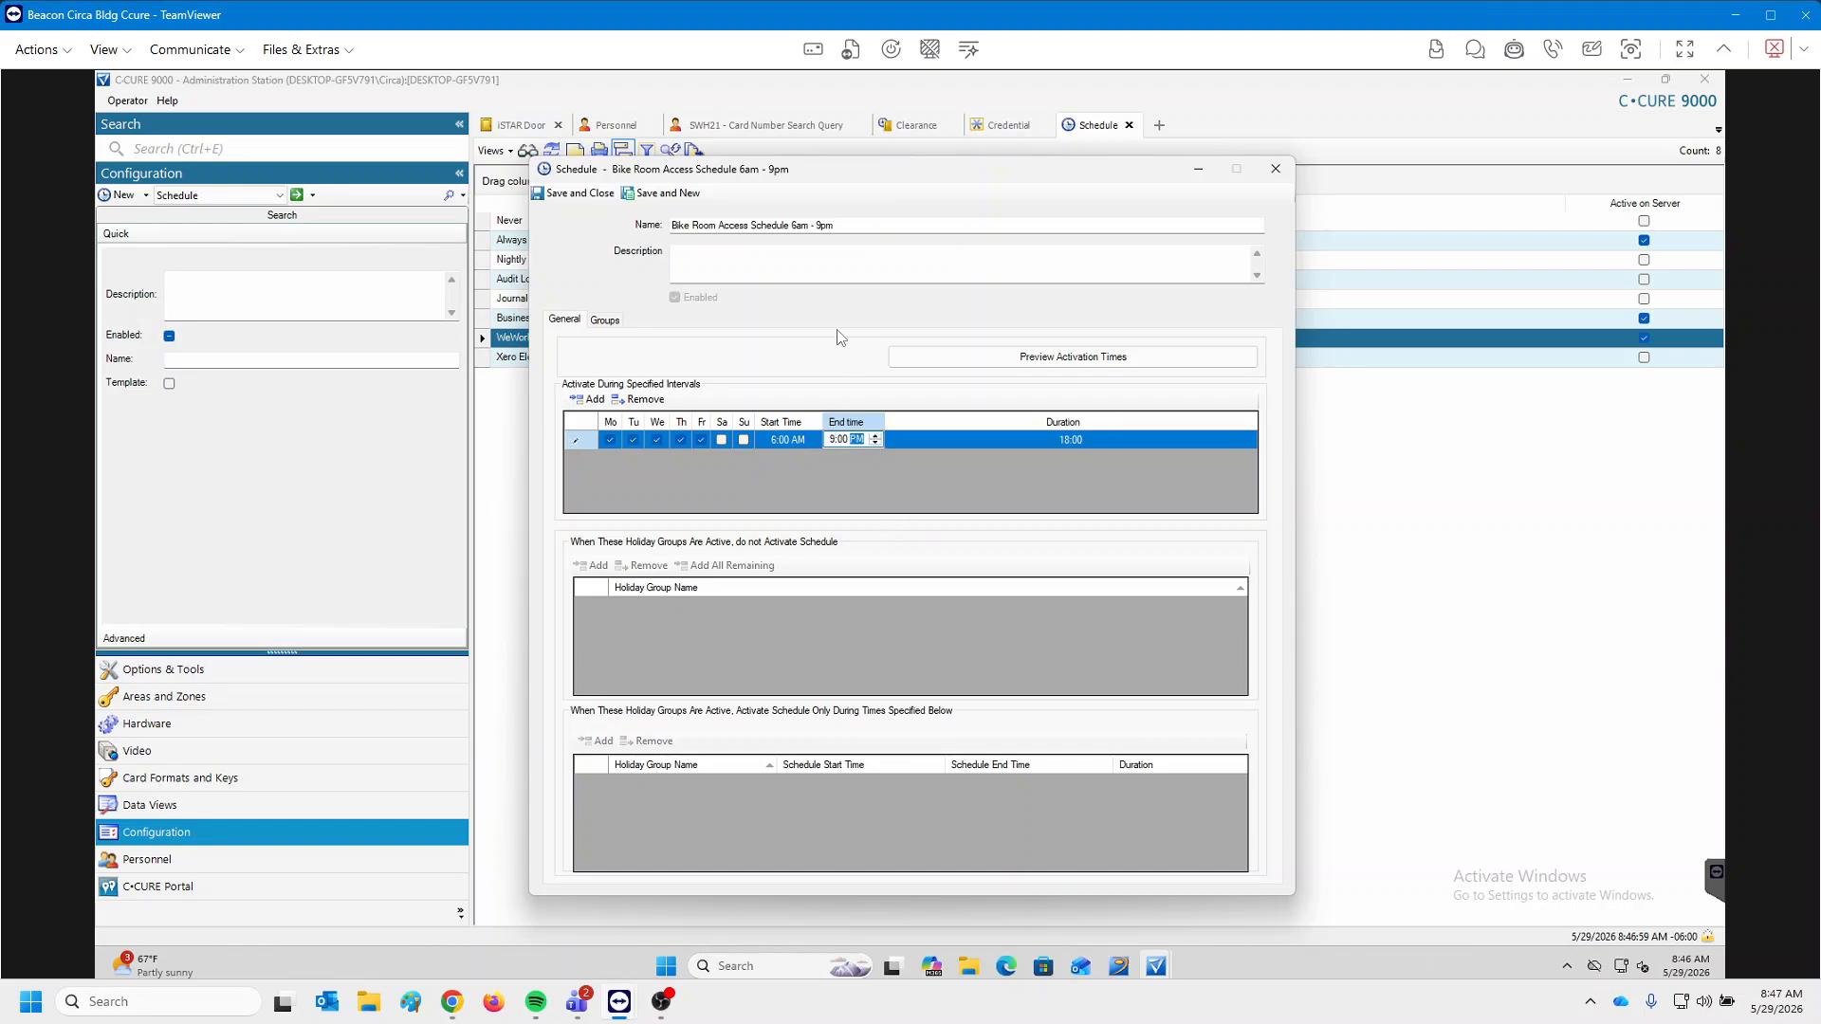
click(903, 230)
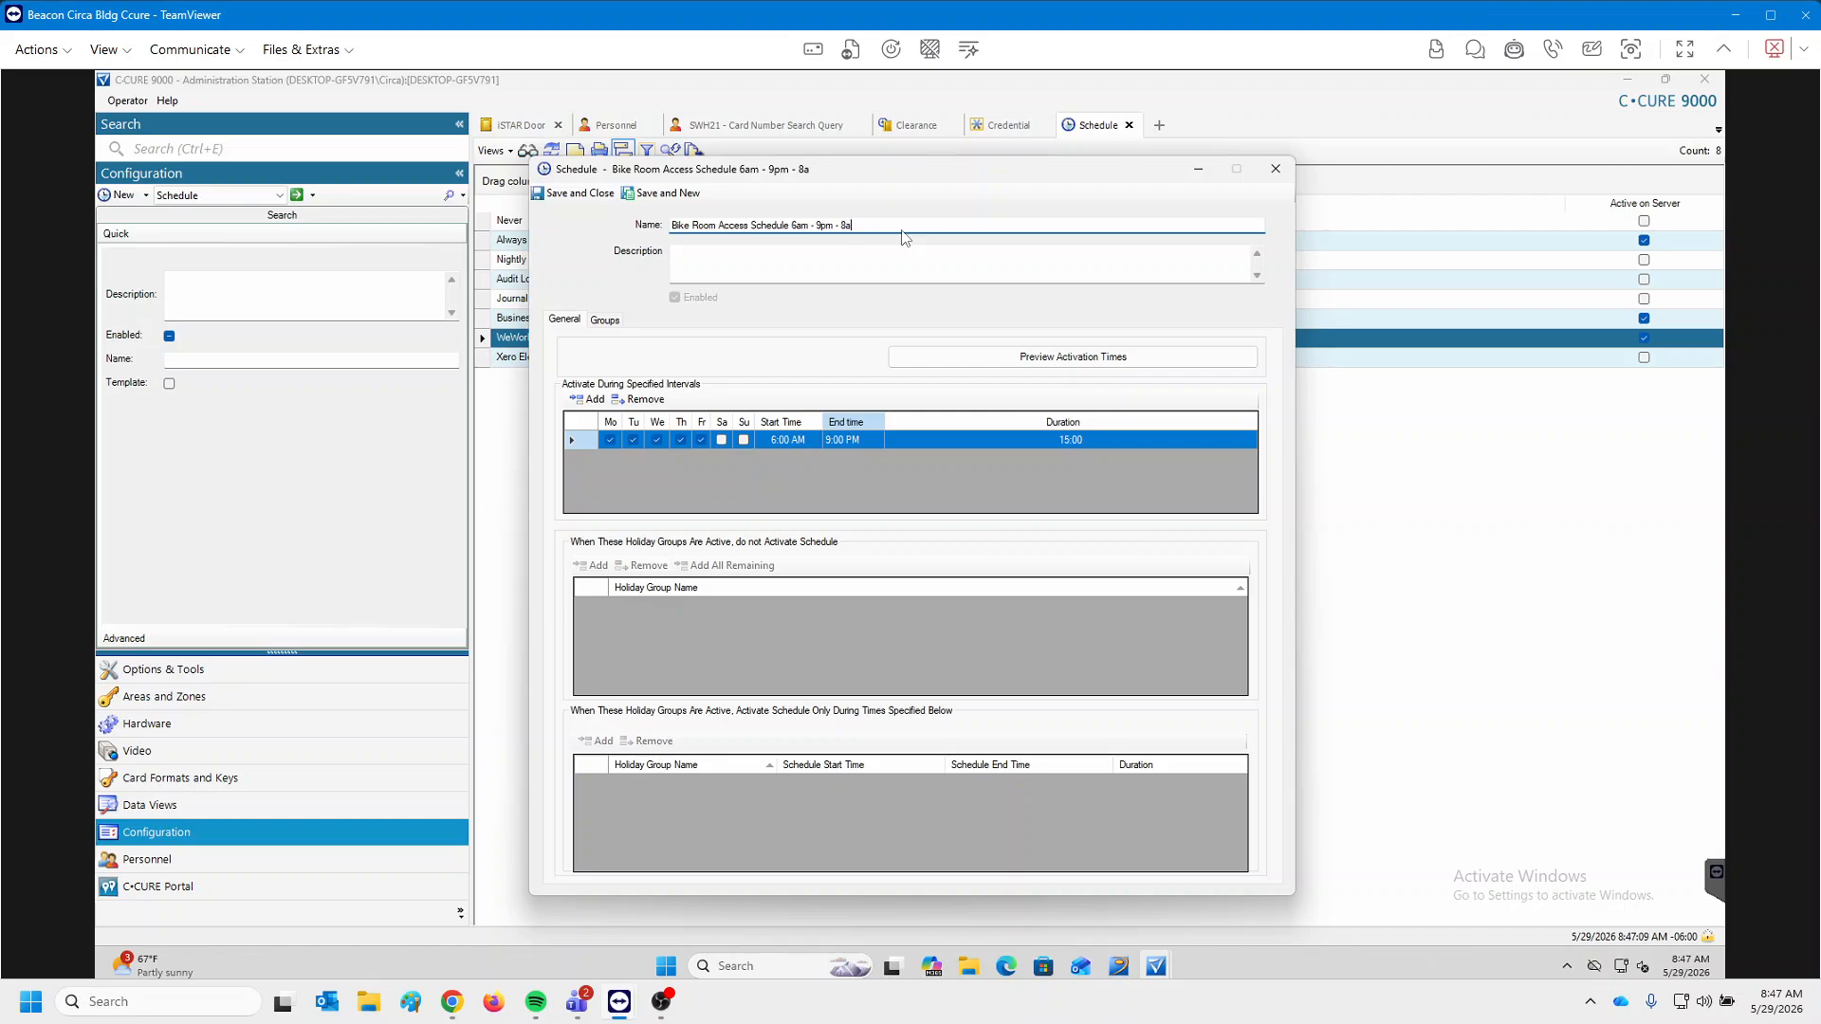
text(m 12pm Sat)
Add a Saturday 8:00 AM–12:00 PM interval and save the schedule.
click(590, 399)
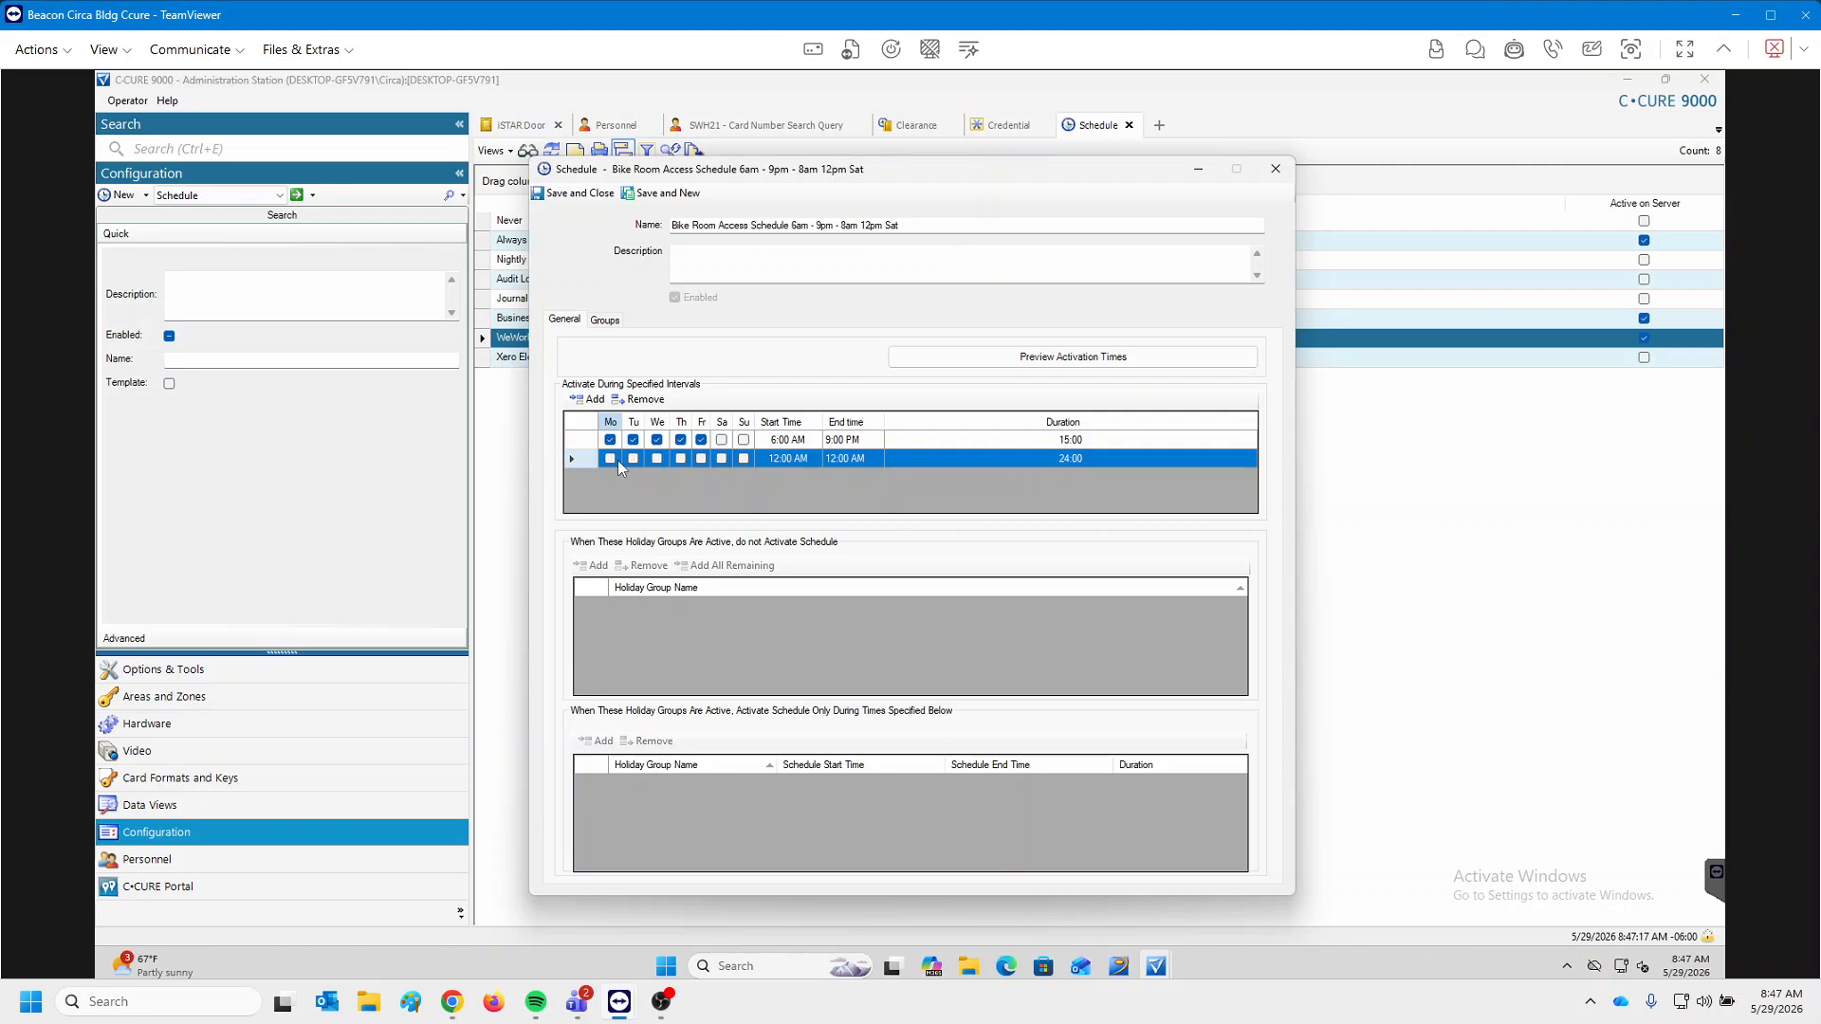
click(720, 458)
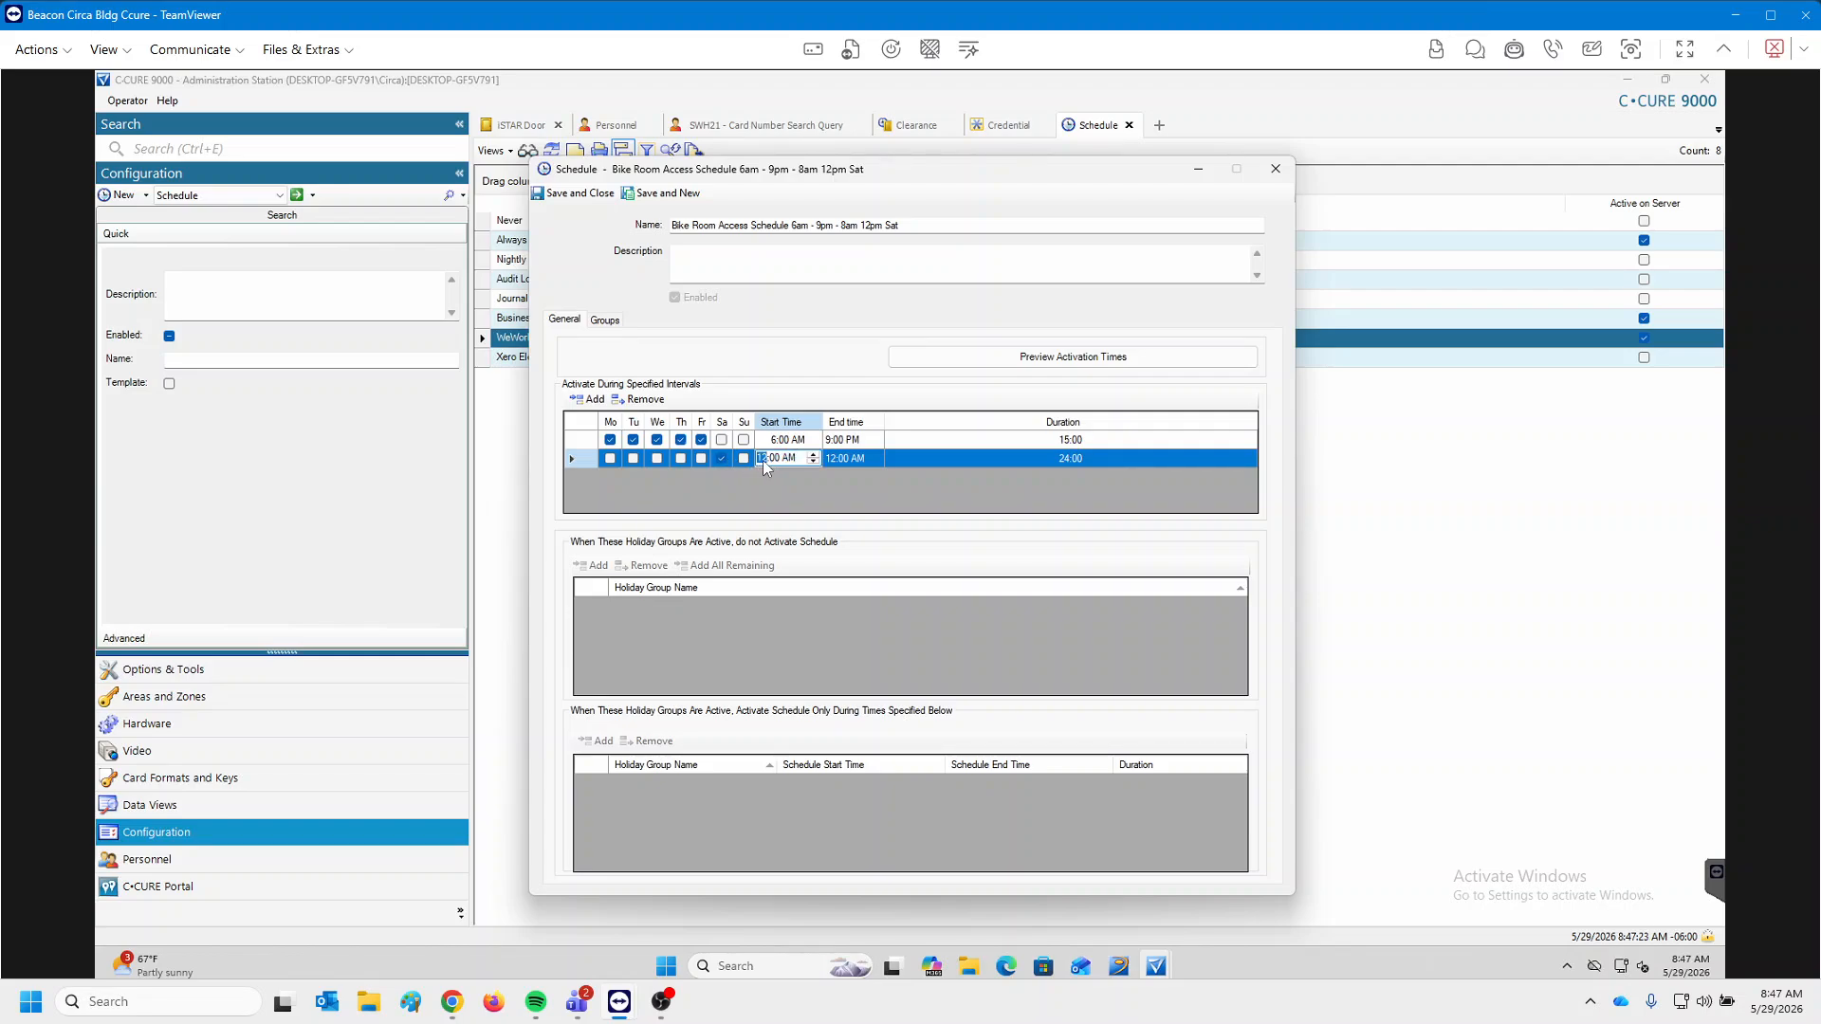
click(854, 458)
click(856, 457)
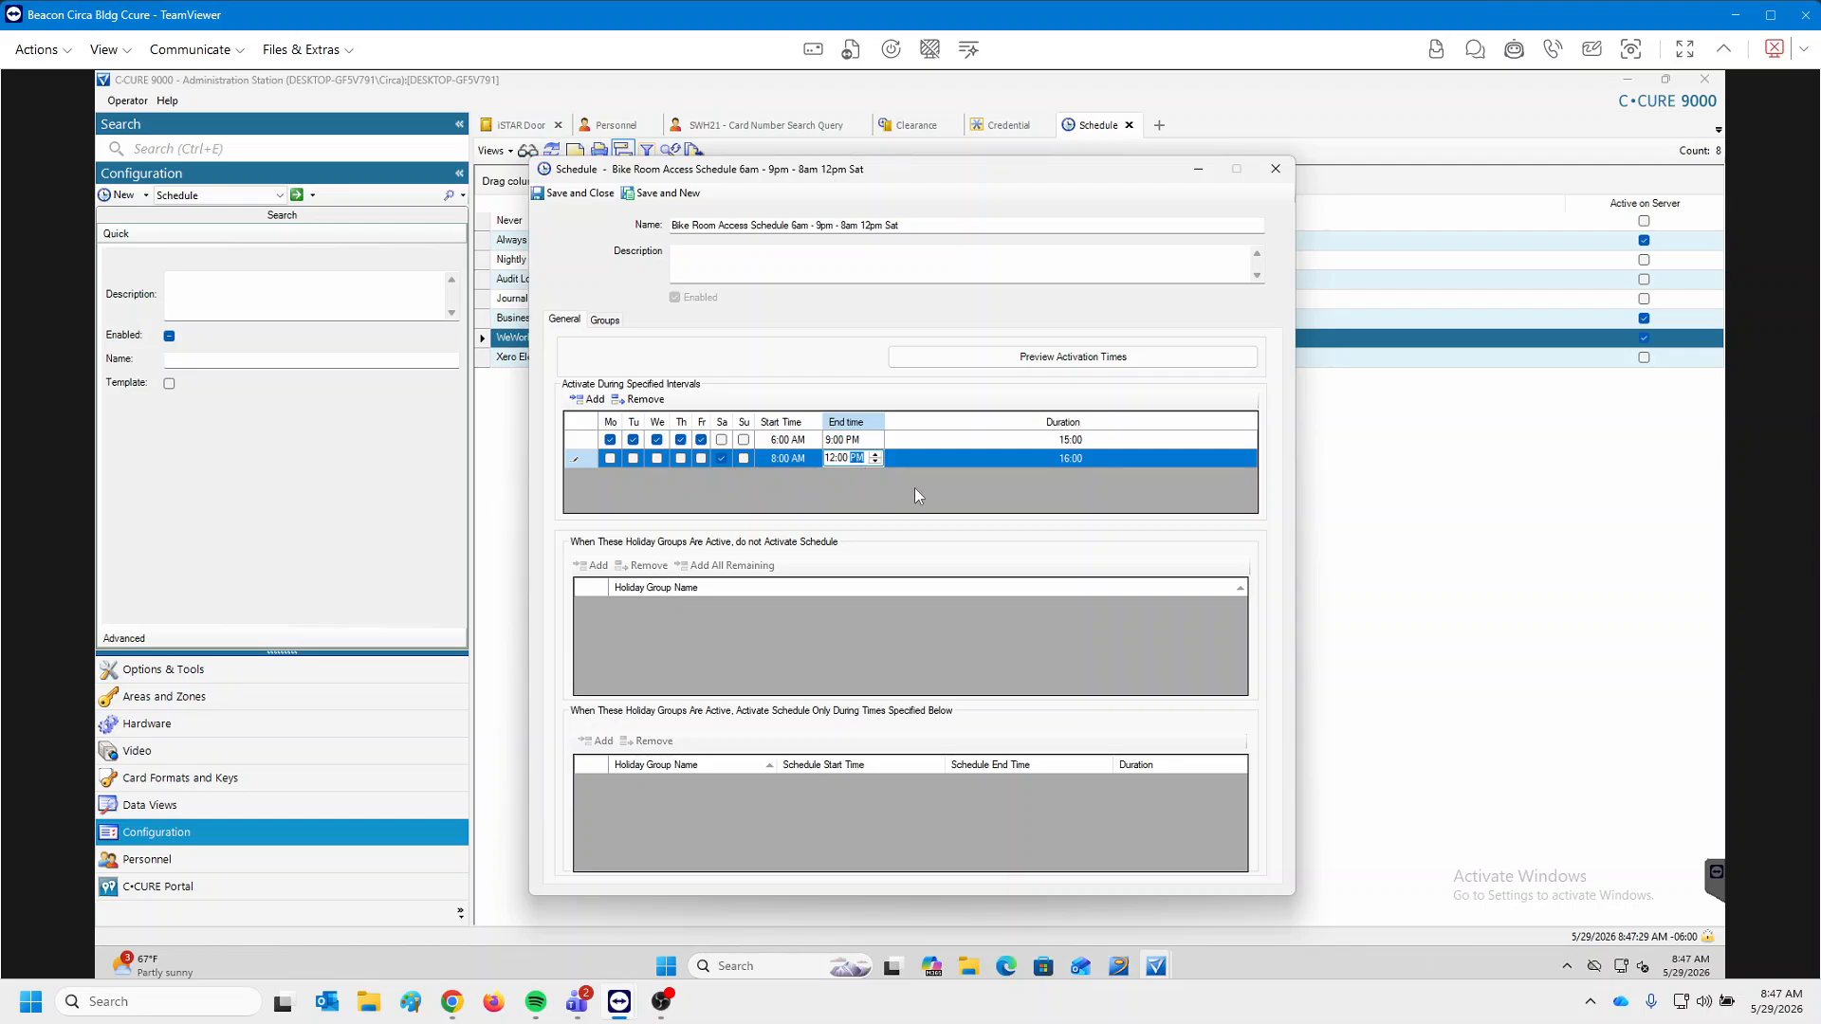
click(910, 454)
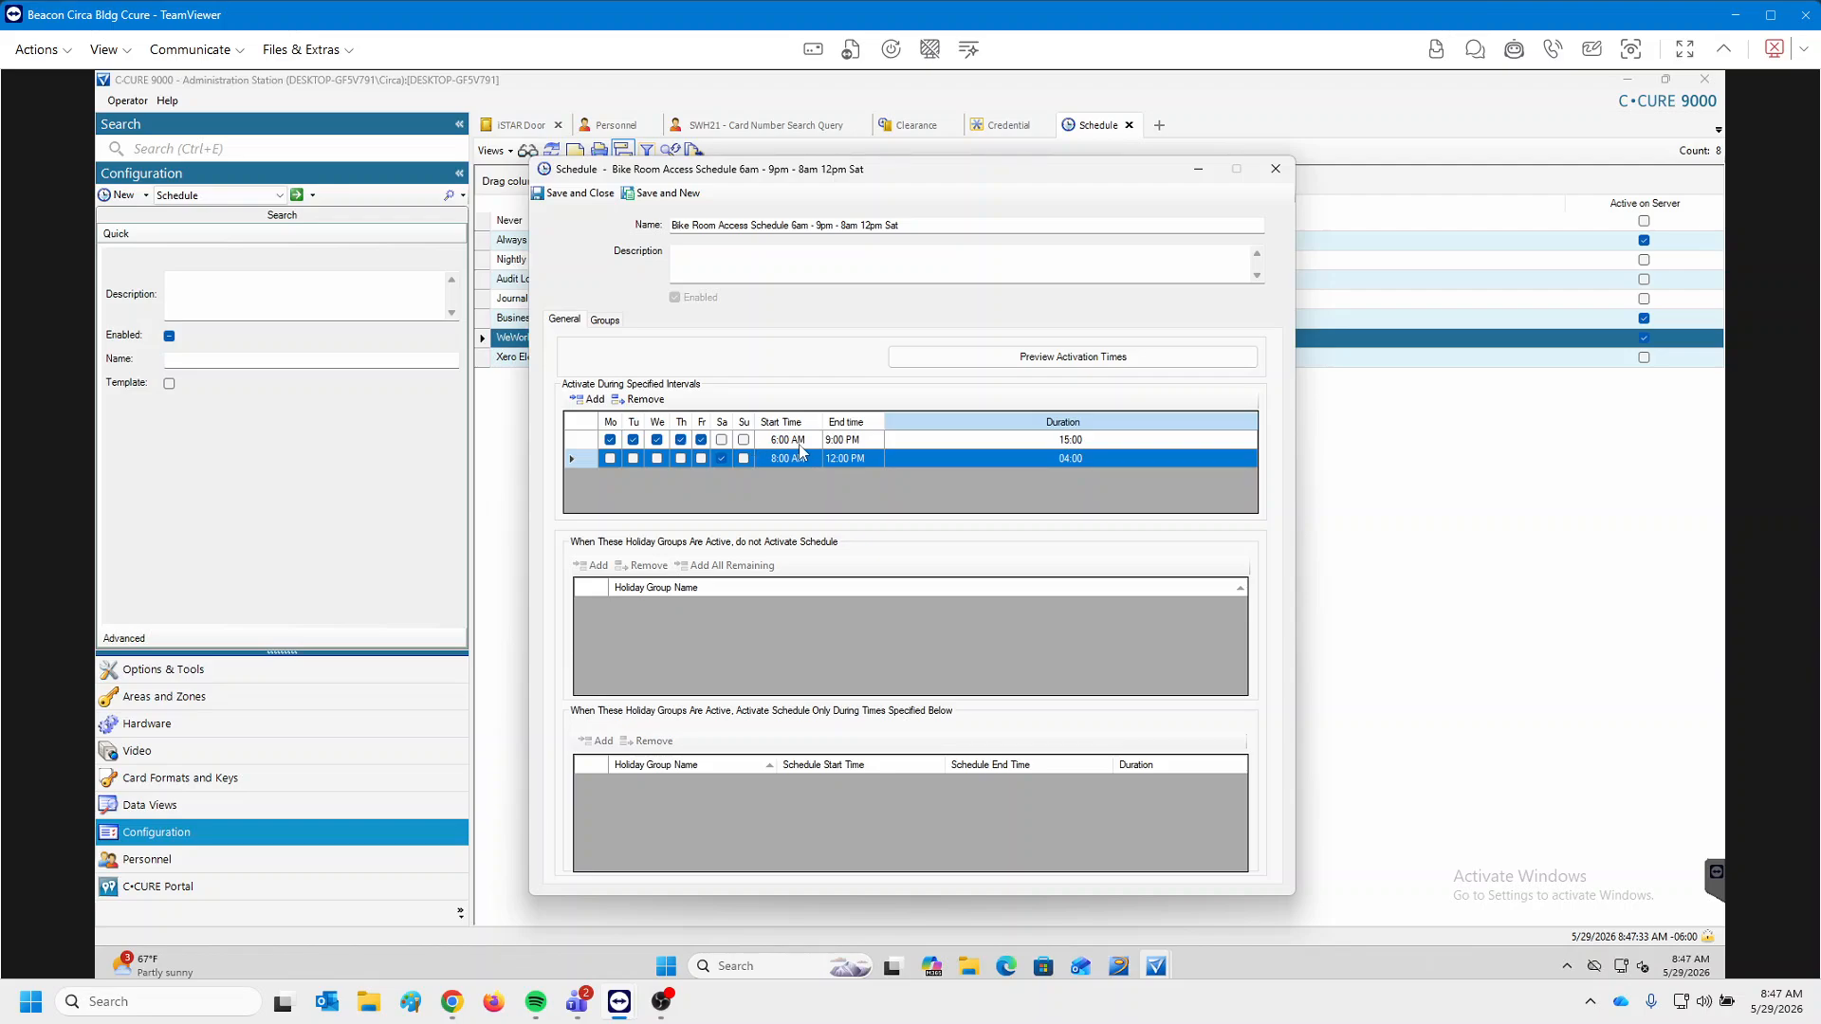
click(572, 193)
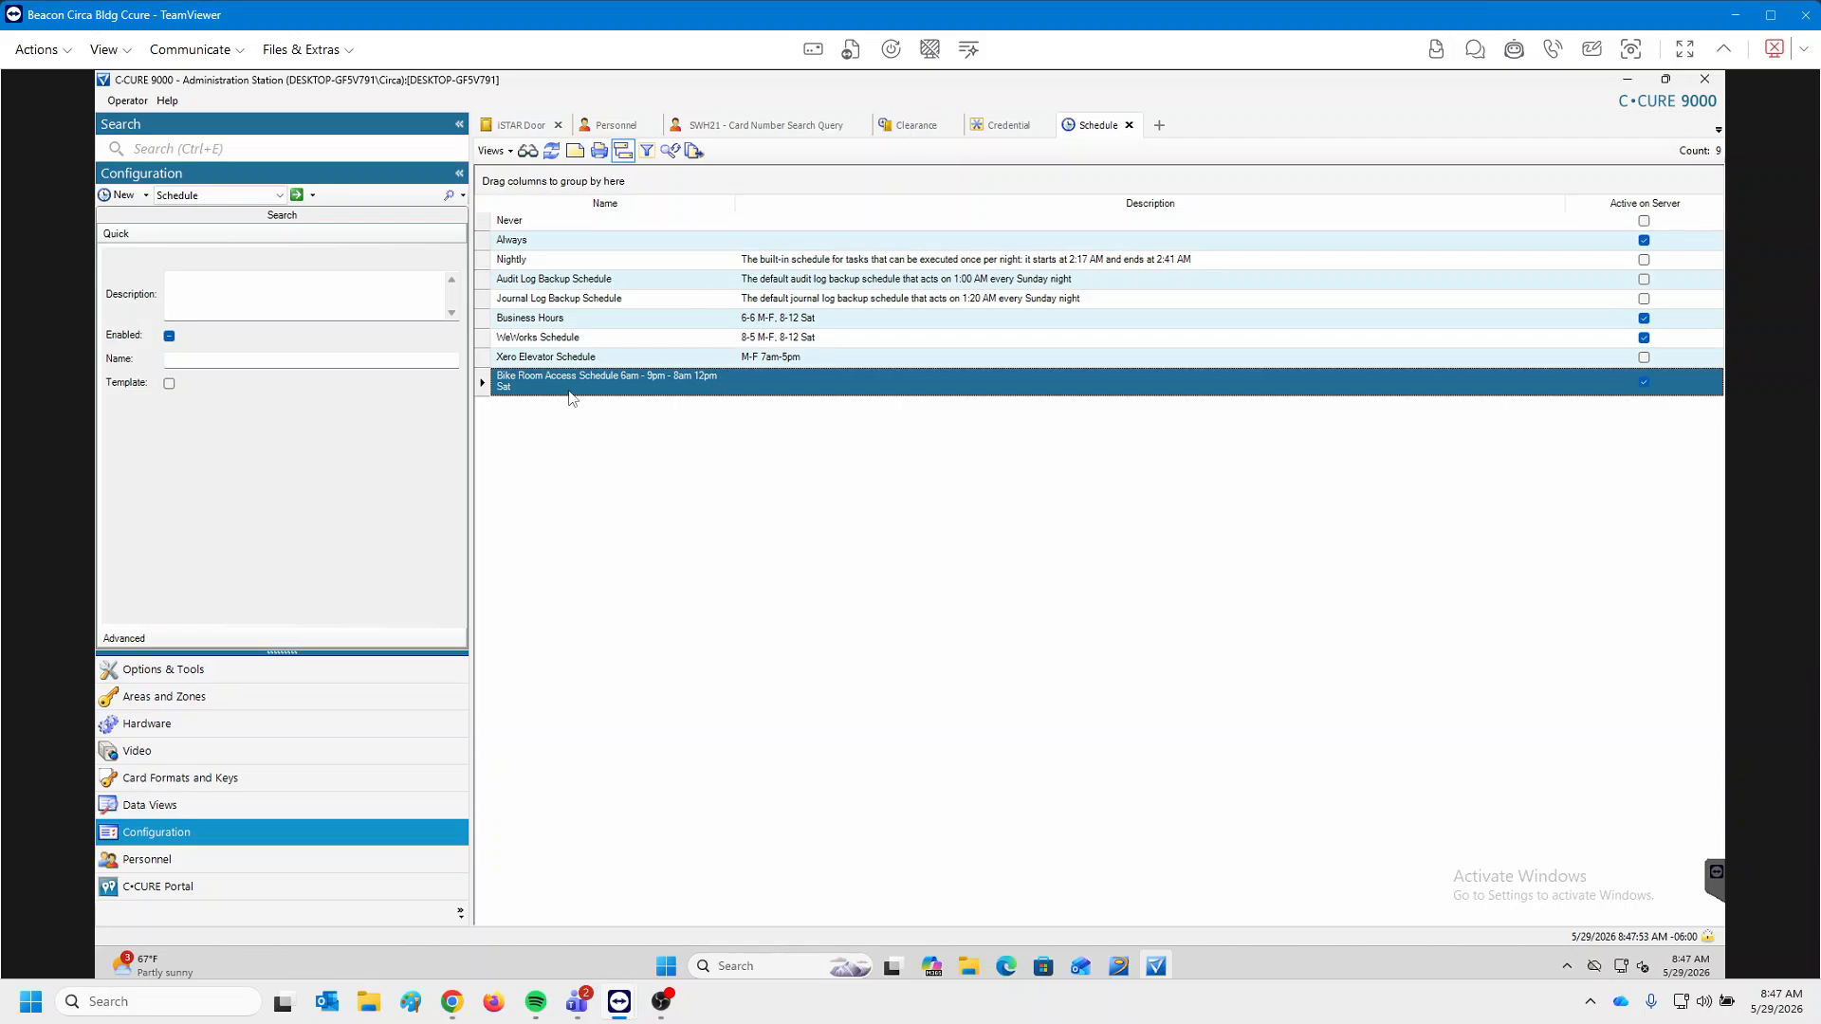
Check the Bike Room schedule's associations (none), then switch to the clearance list.
right_click(622, 383)
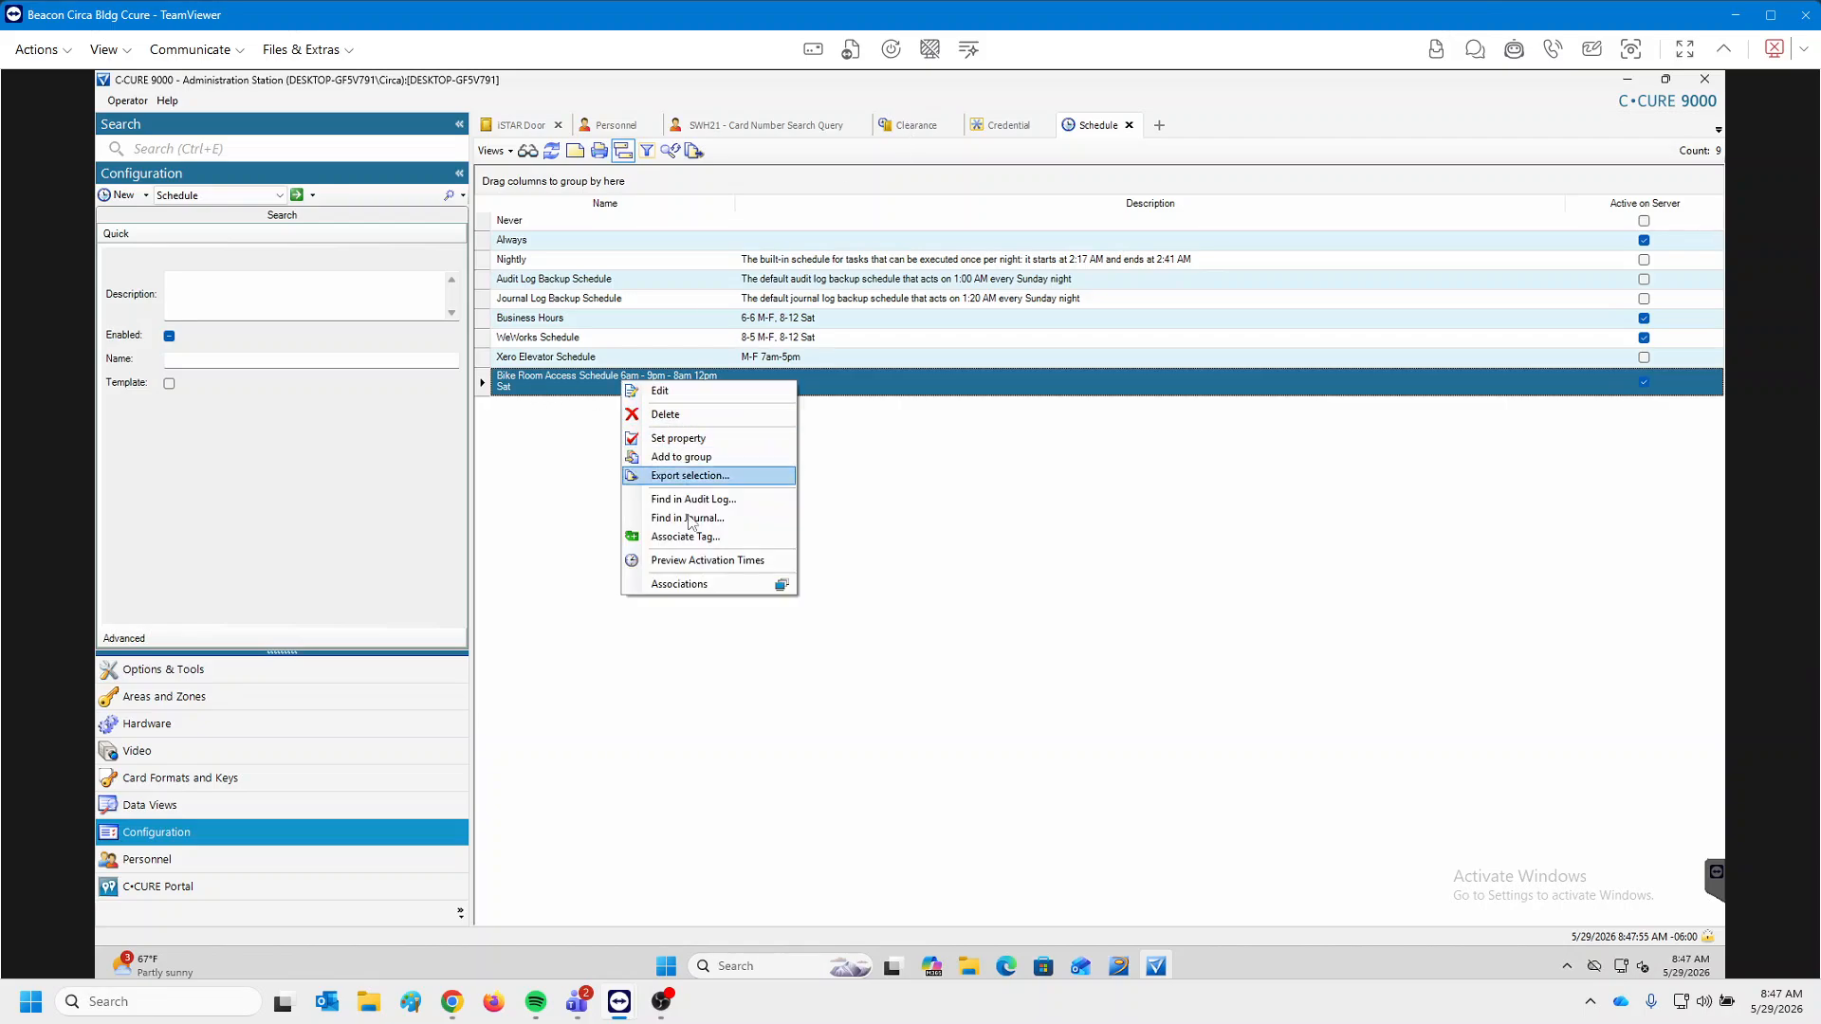
click(691, 584)
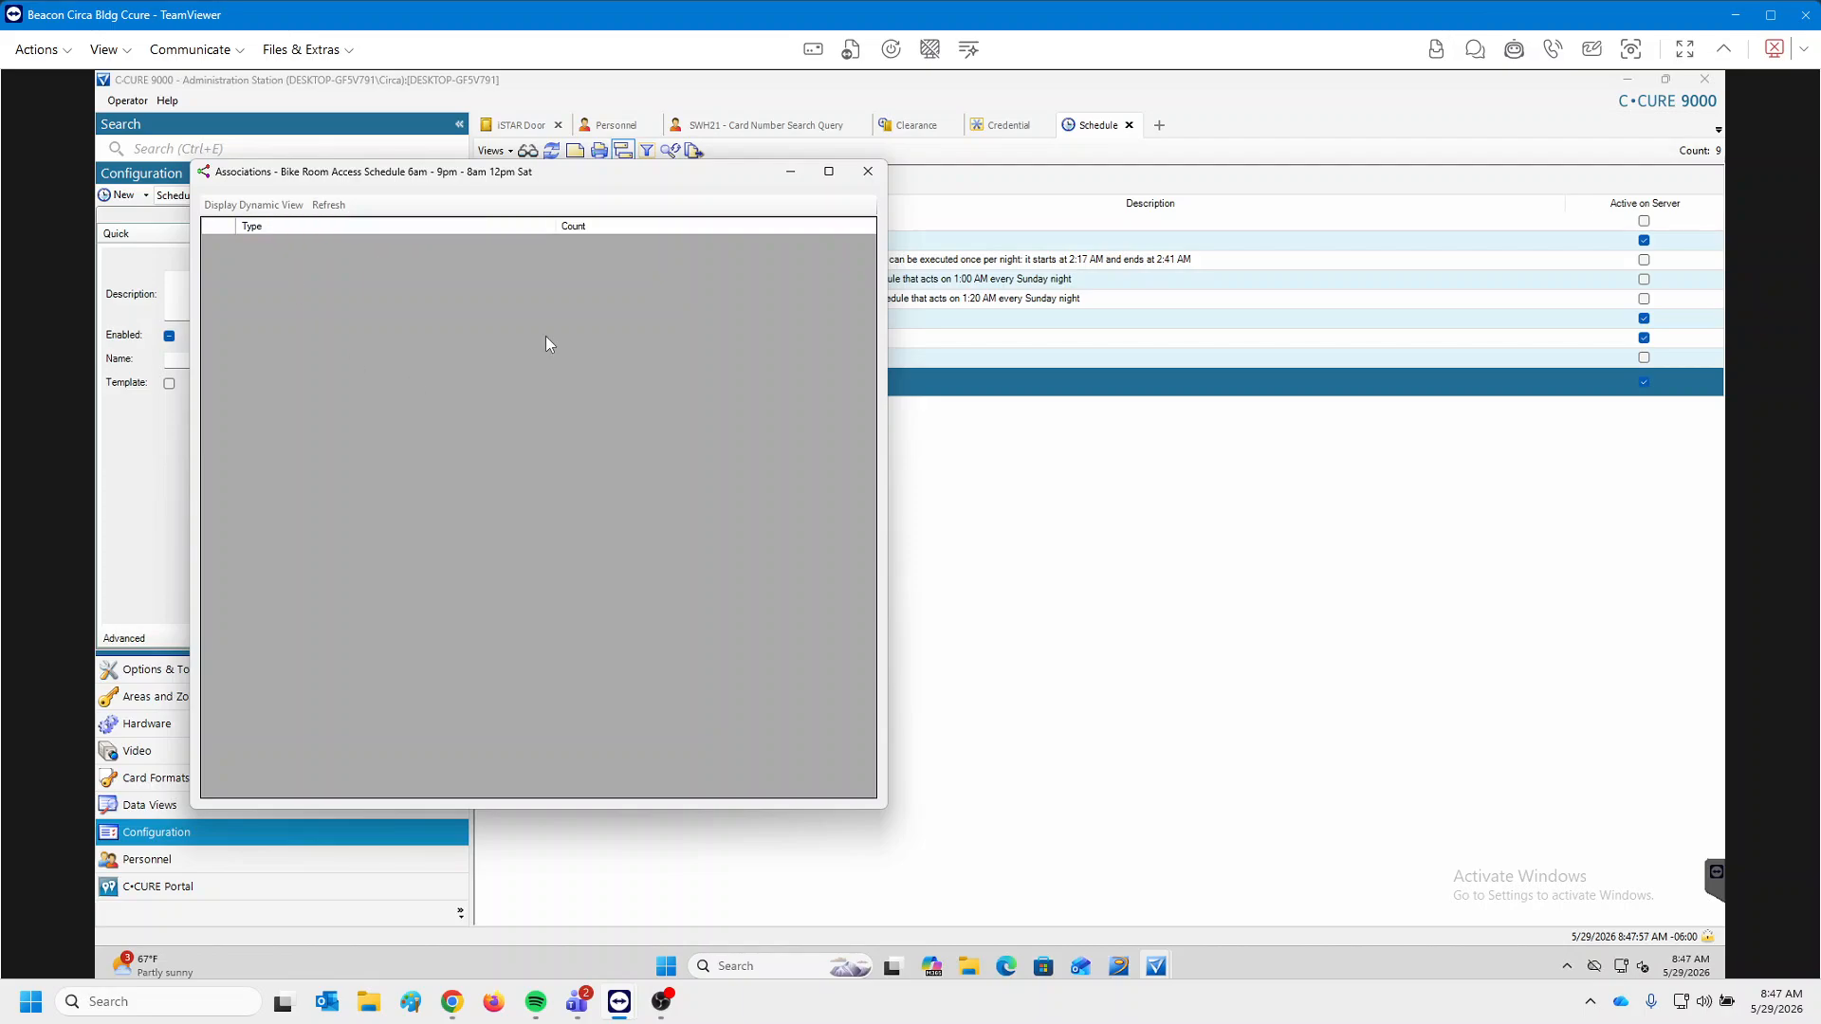
click(867, 171)
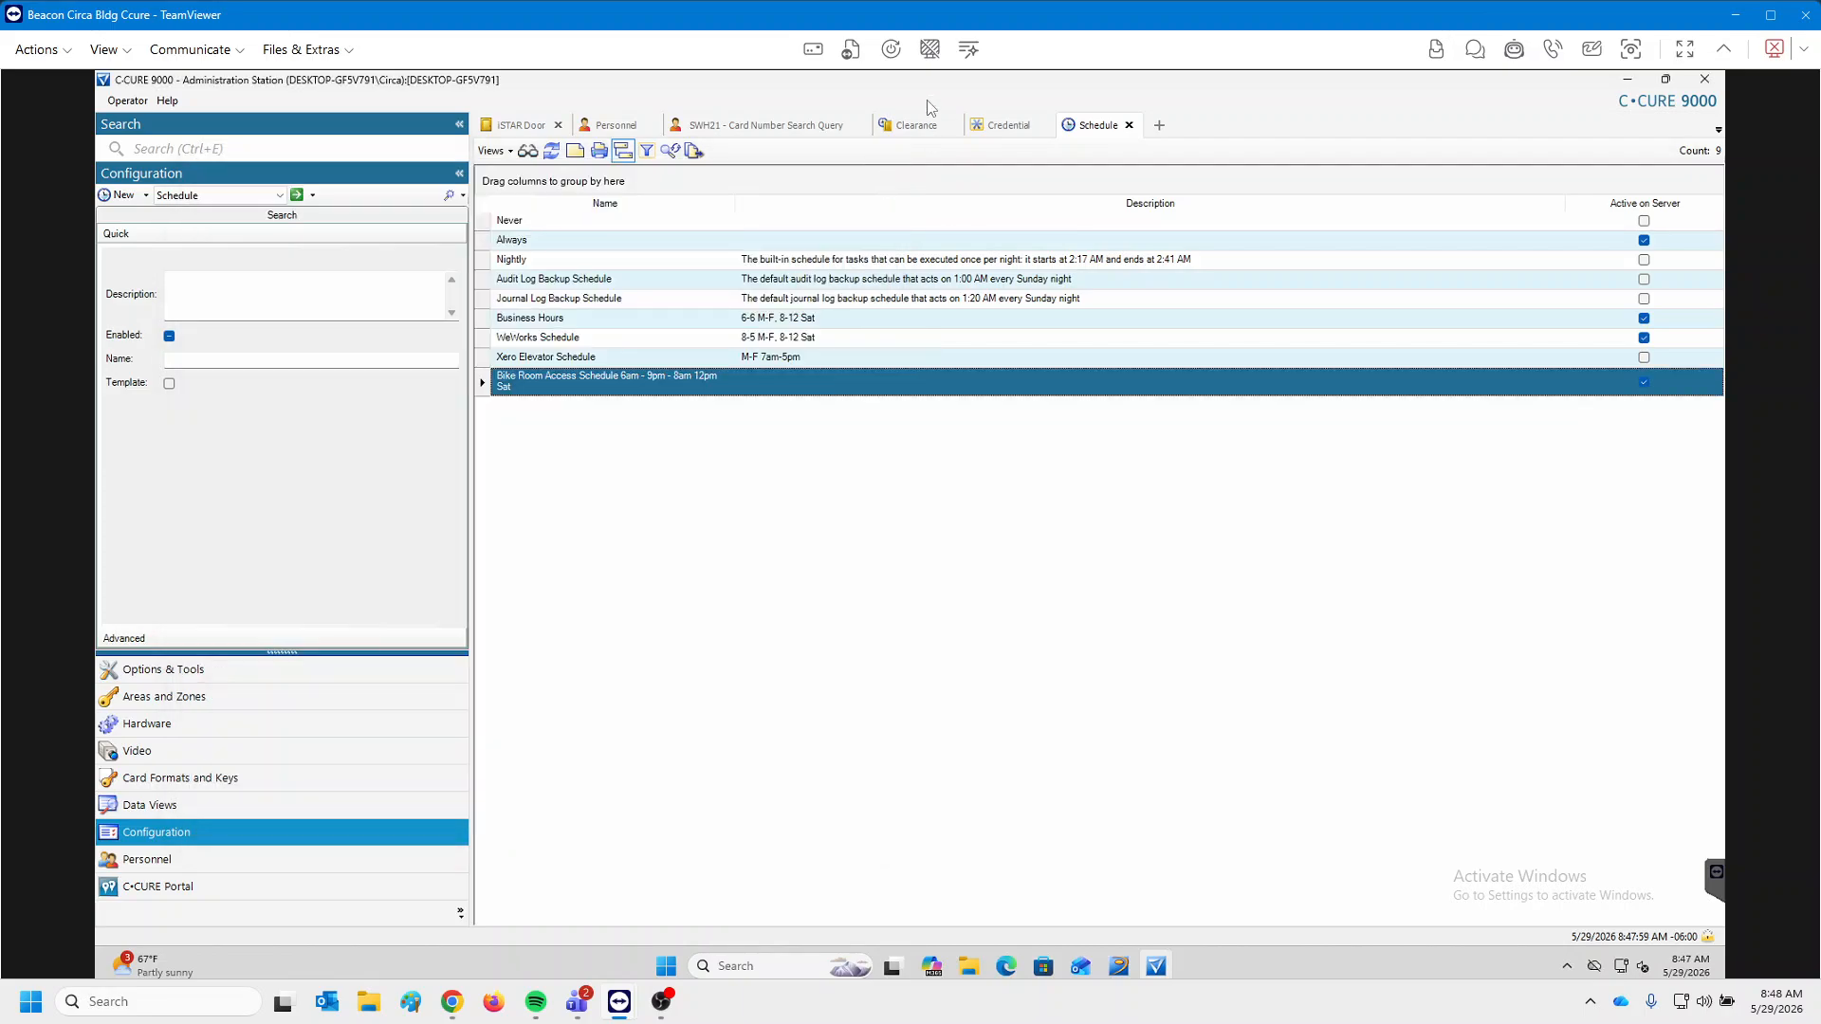
click(912, 127)
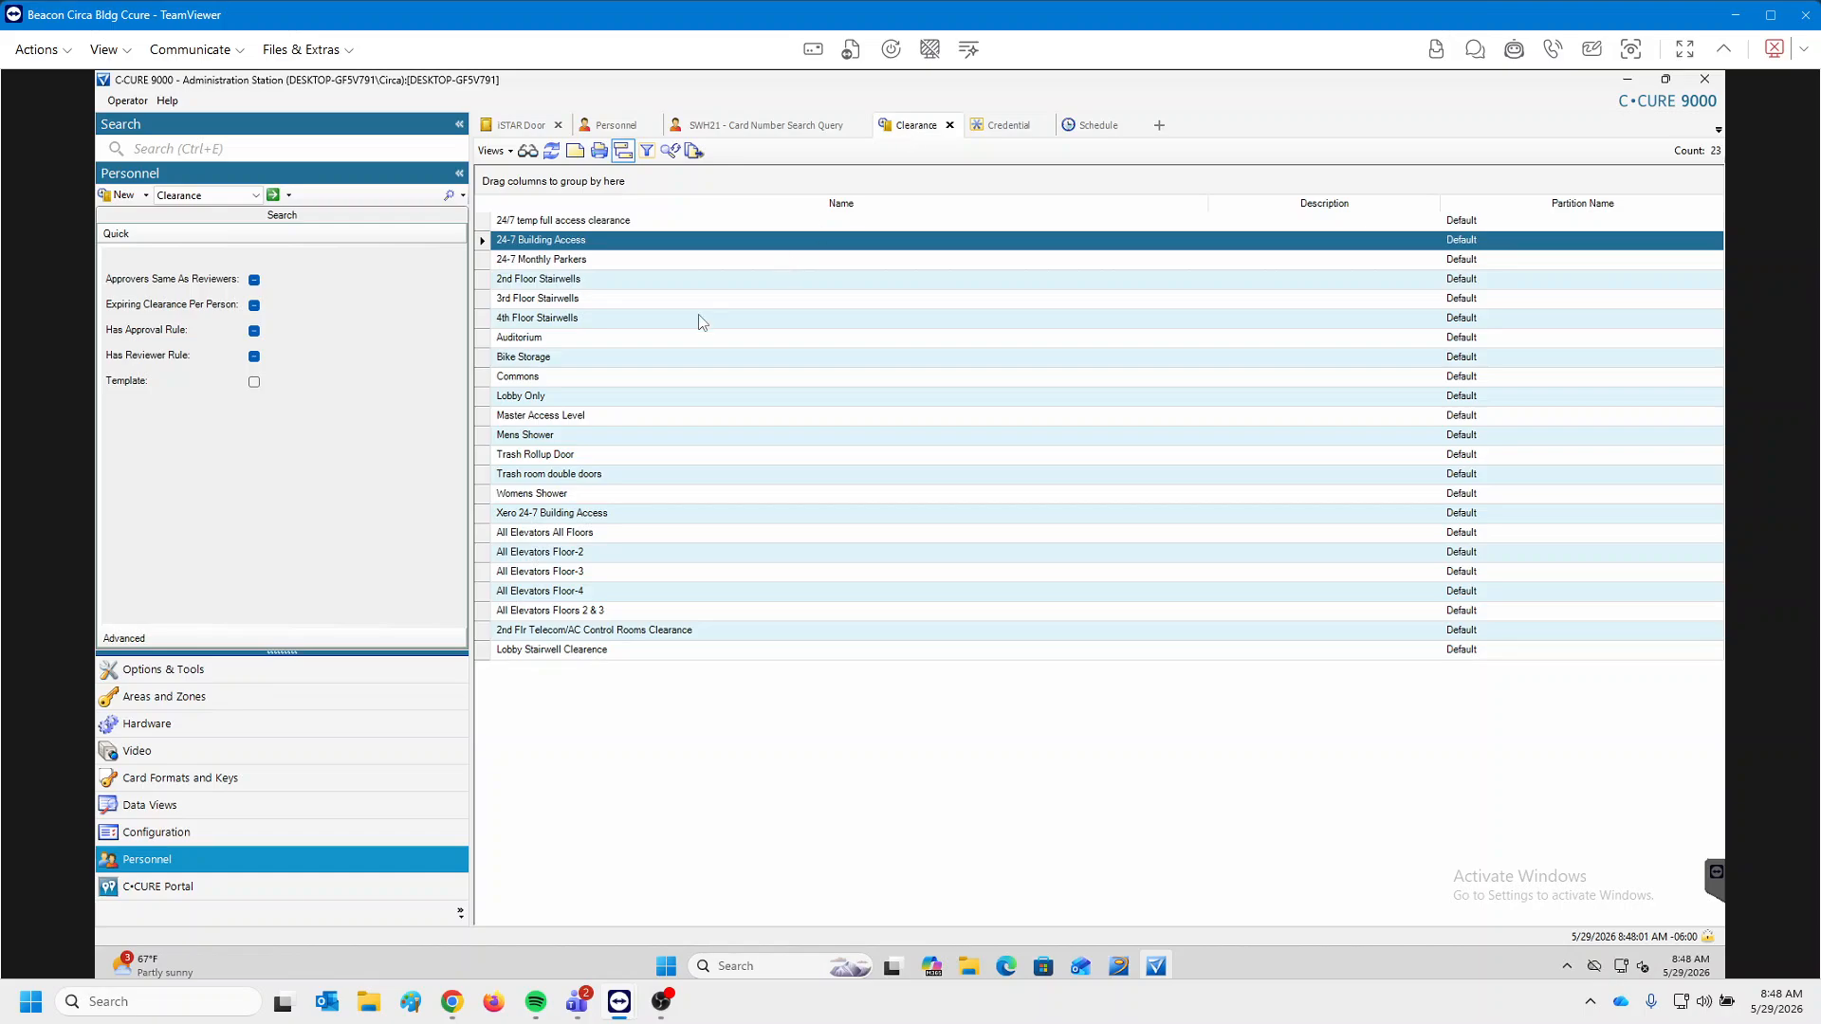
Build a Limited Bikeroom Access clearance with 1-01-Bike Room on the Bike Room schedule, then discard it.
click(121, 197)
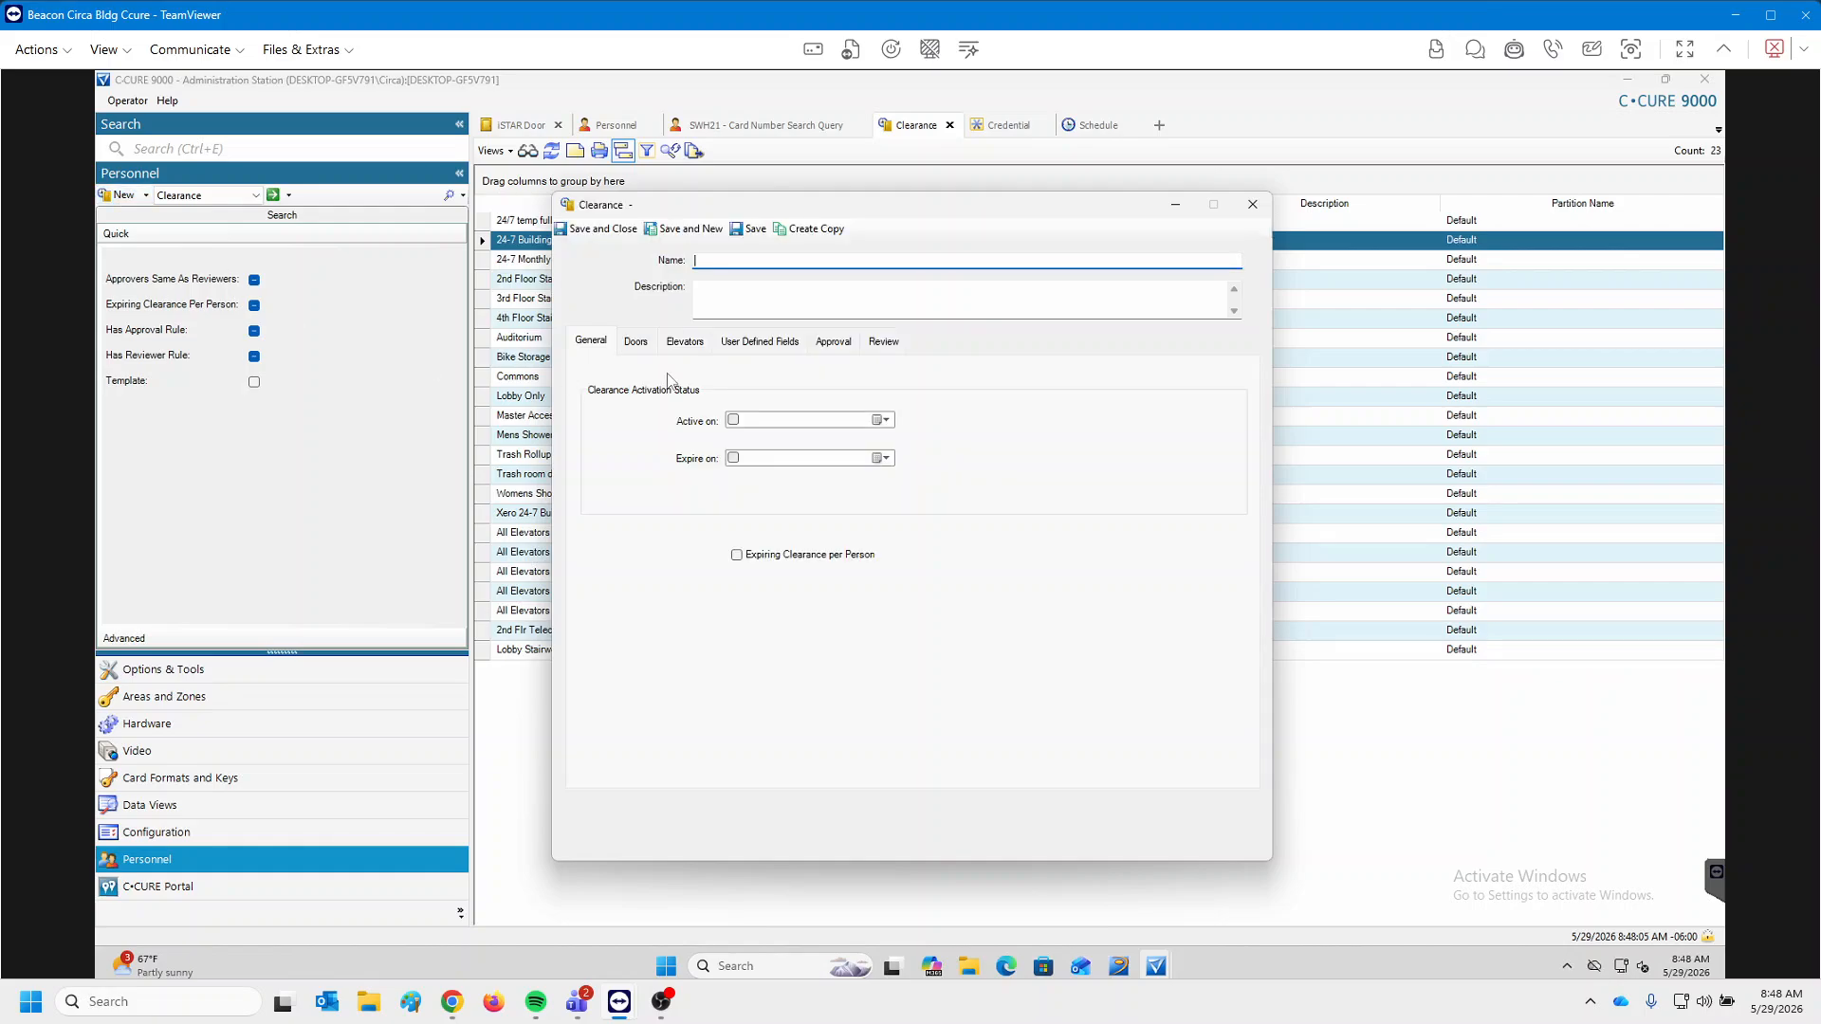
text(Limited Bikeroom Access)
click(636, 341)
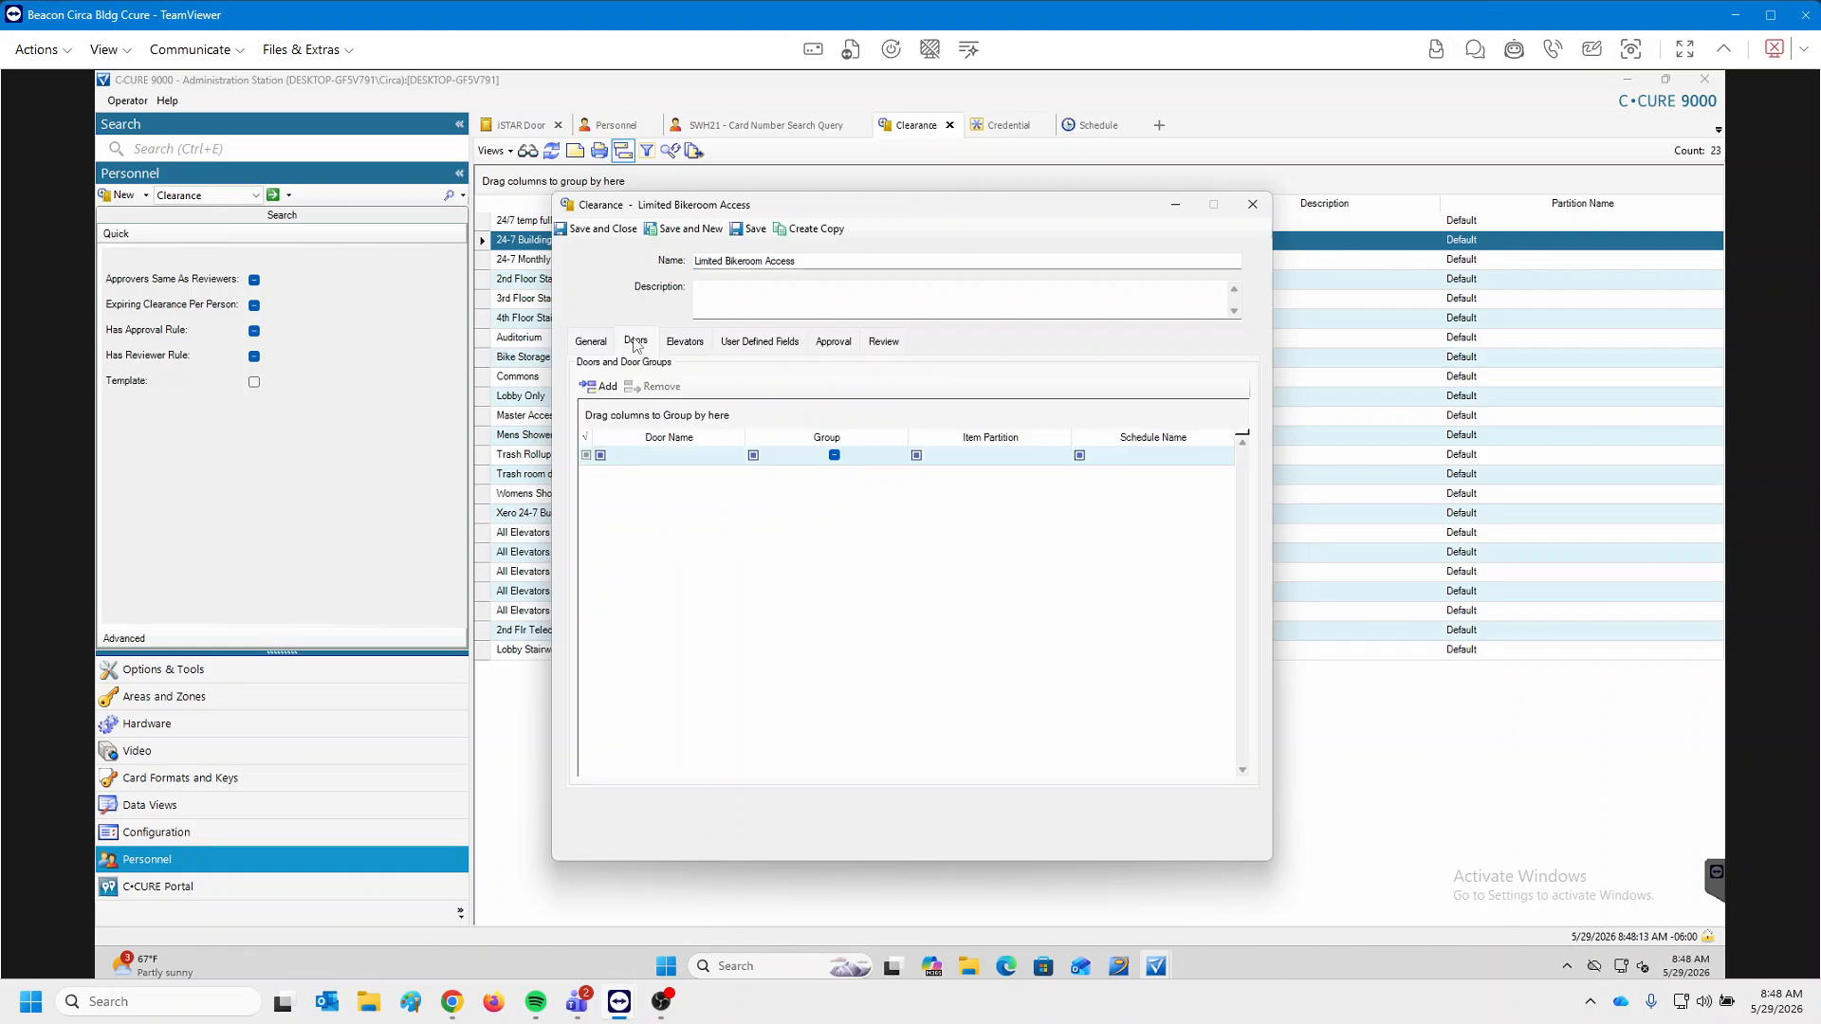
click(608, 388)
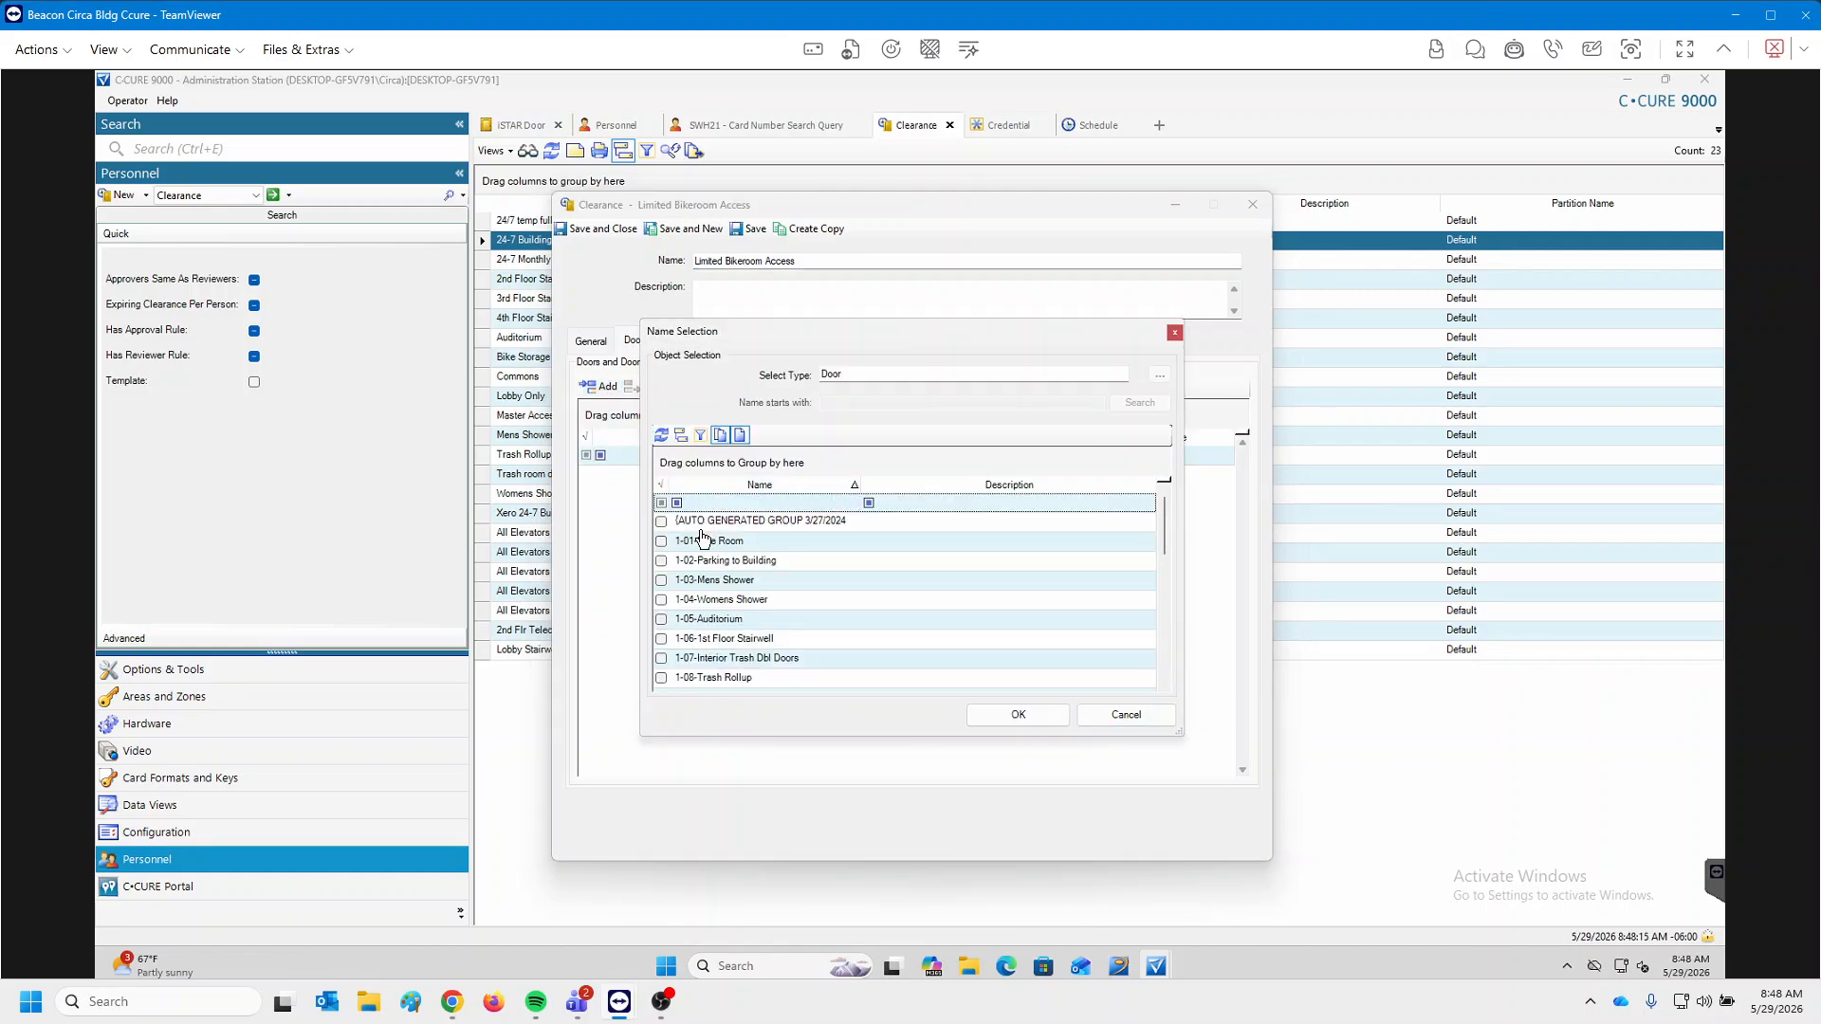
click(745, 546)
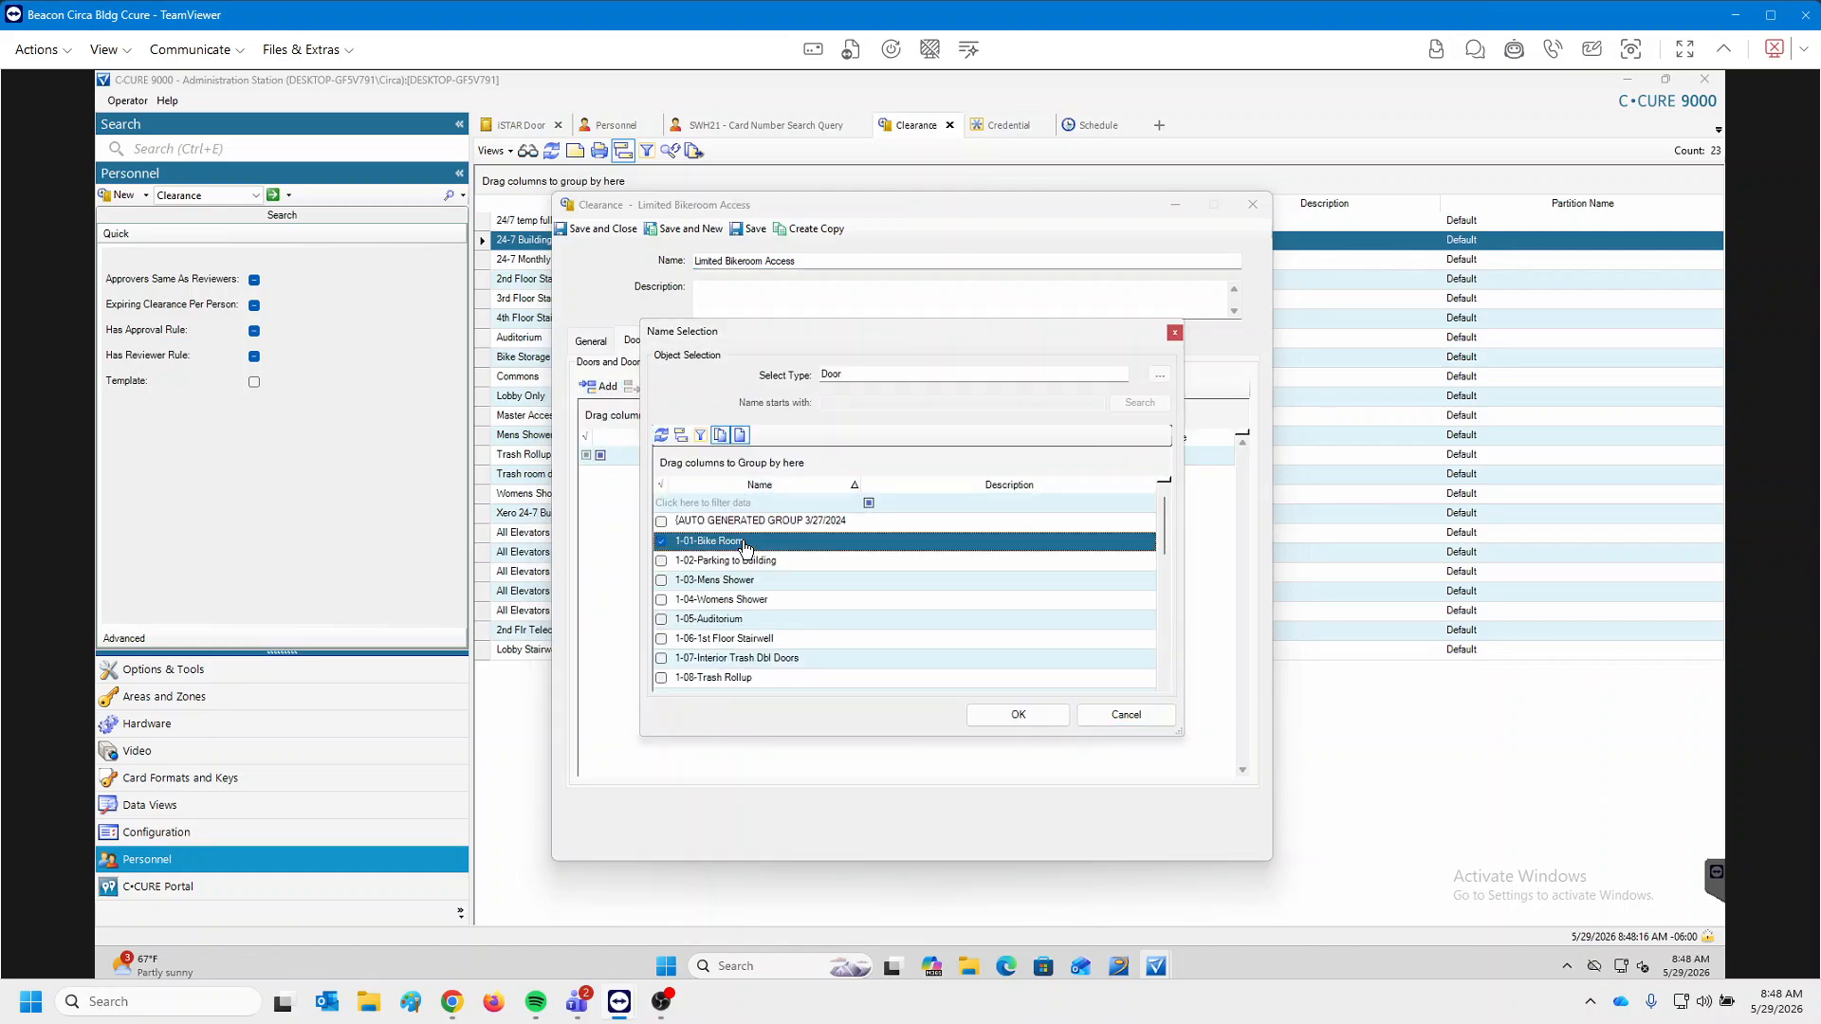
click(1019, 715)
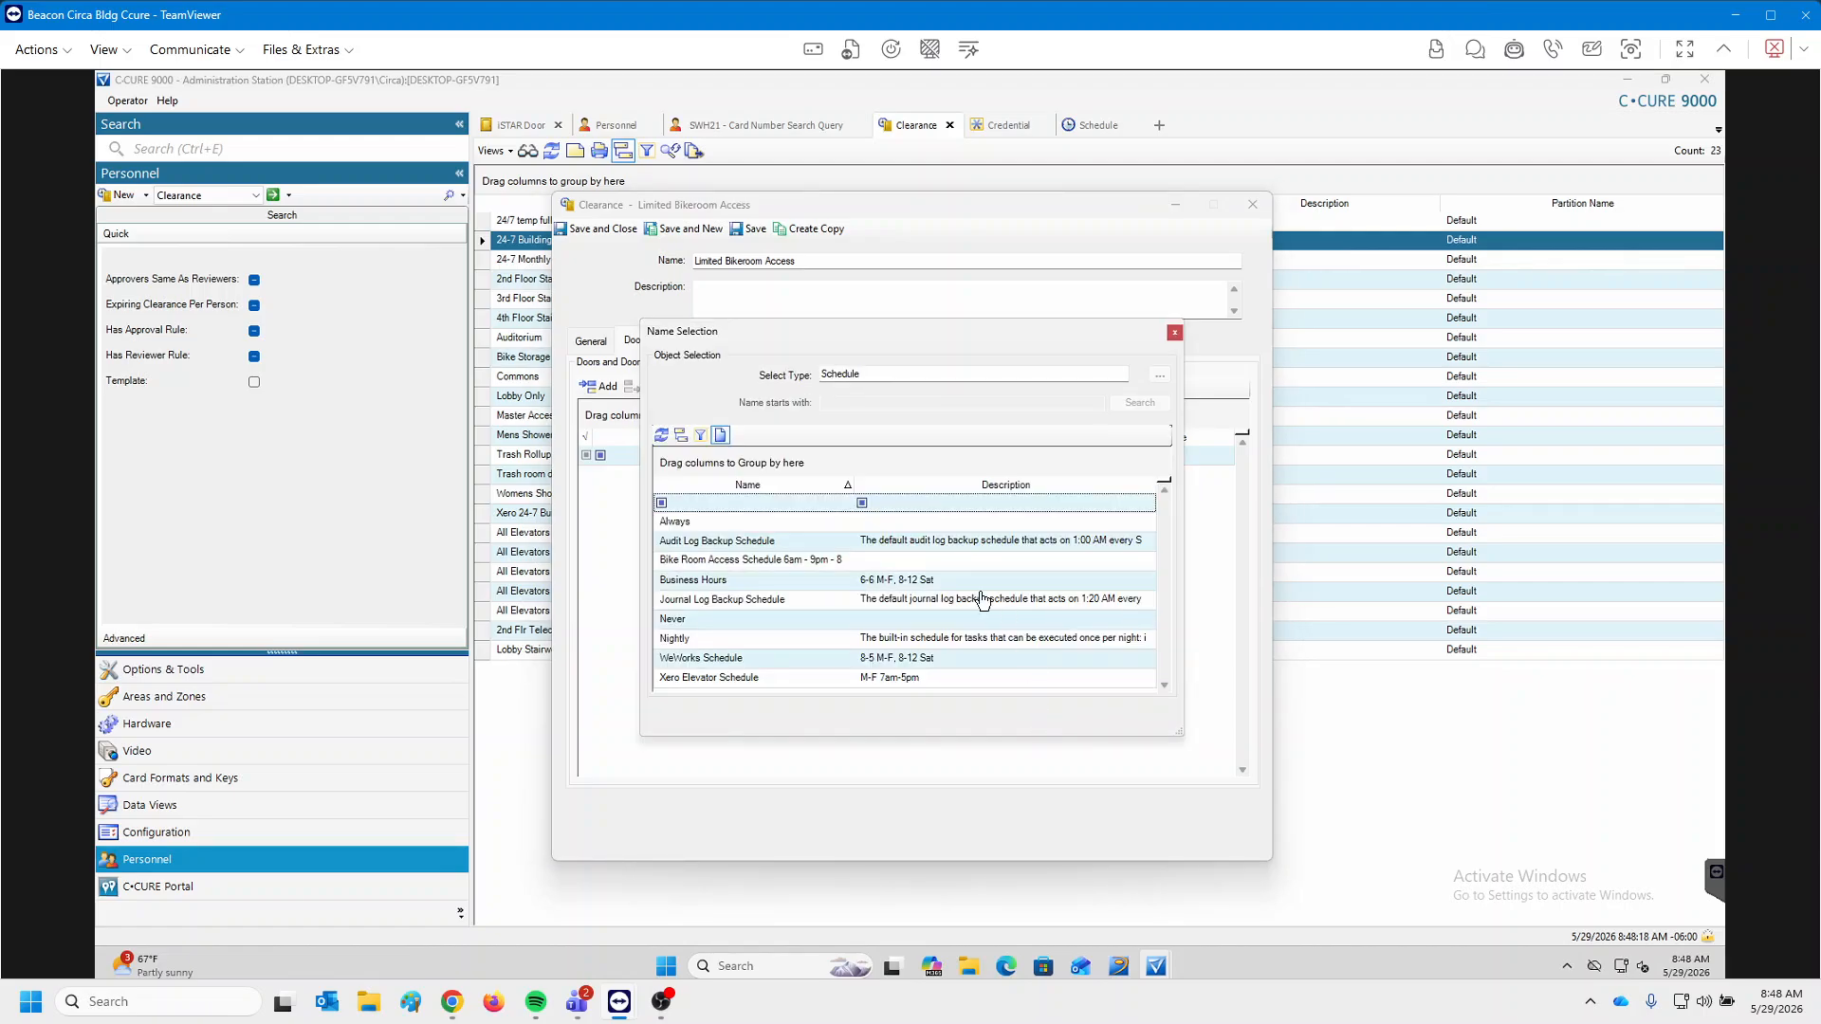
double_click(745, 569)
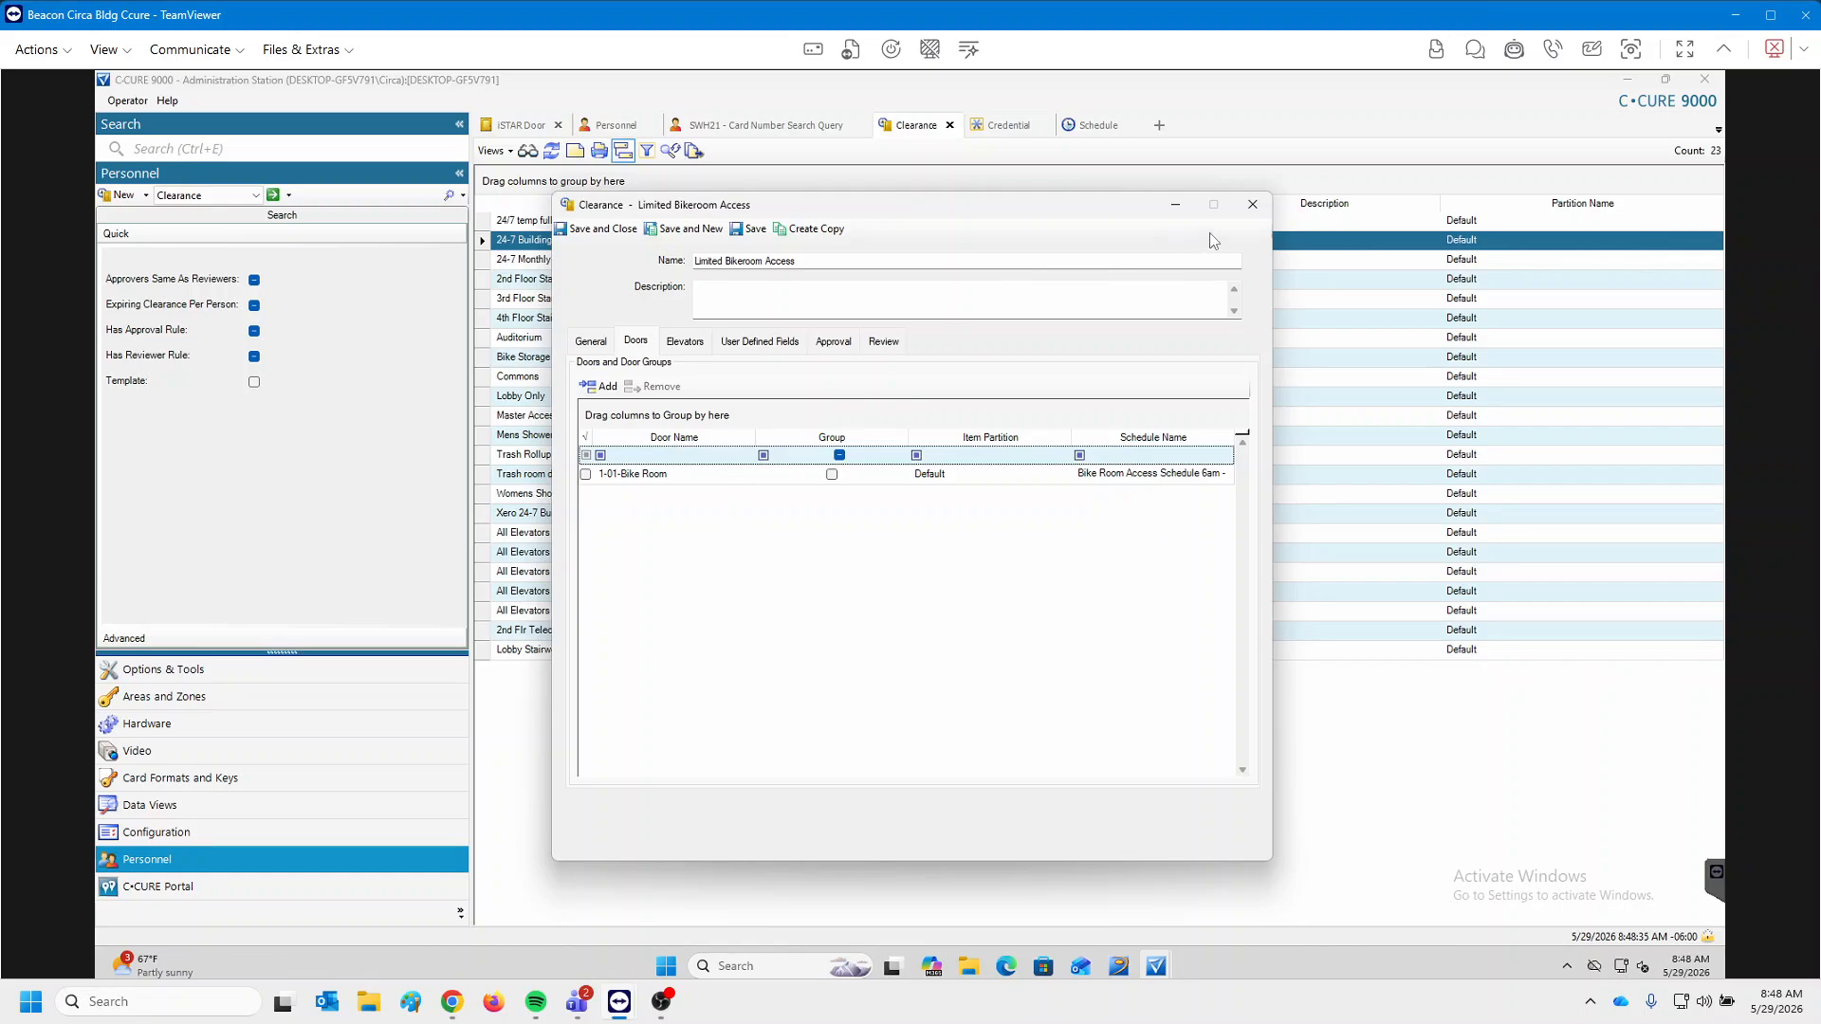
click(1252, 204)
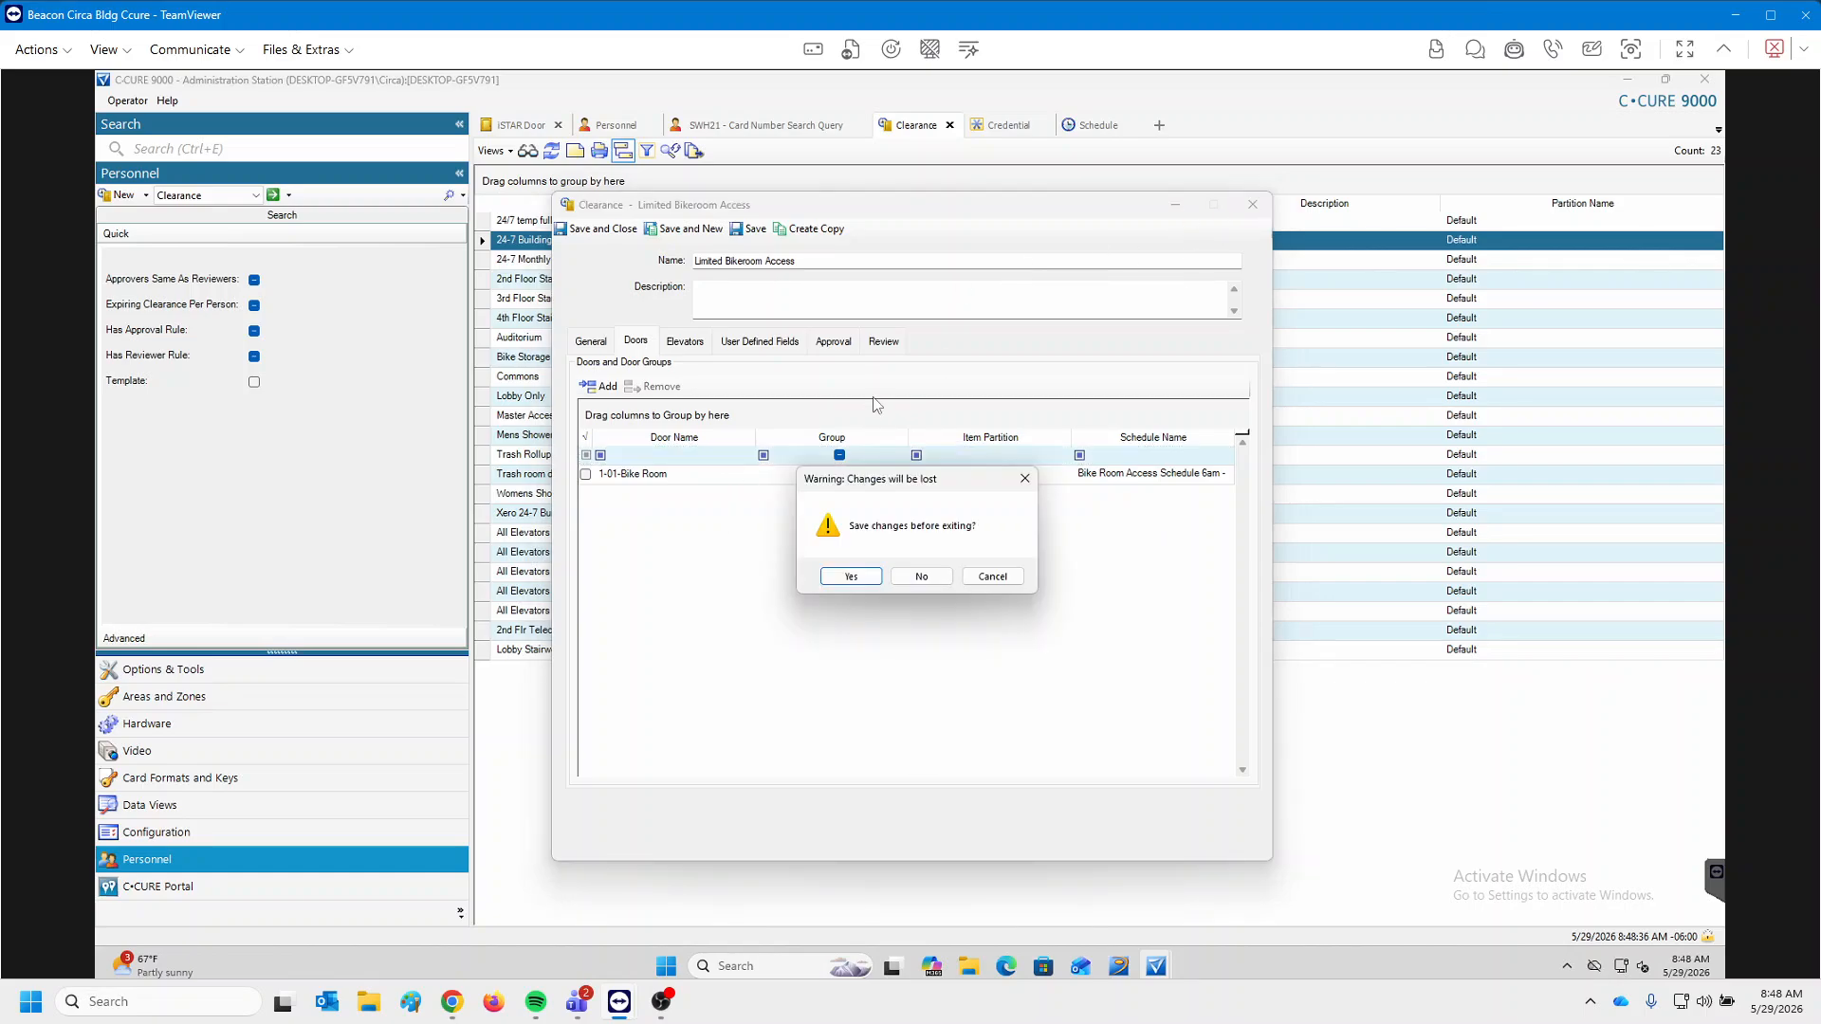
click(921, 577)
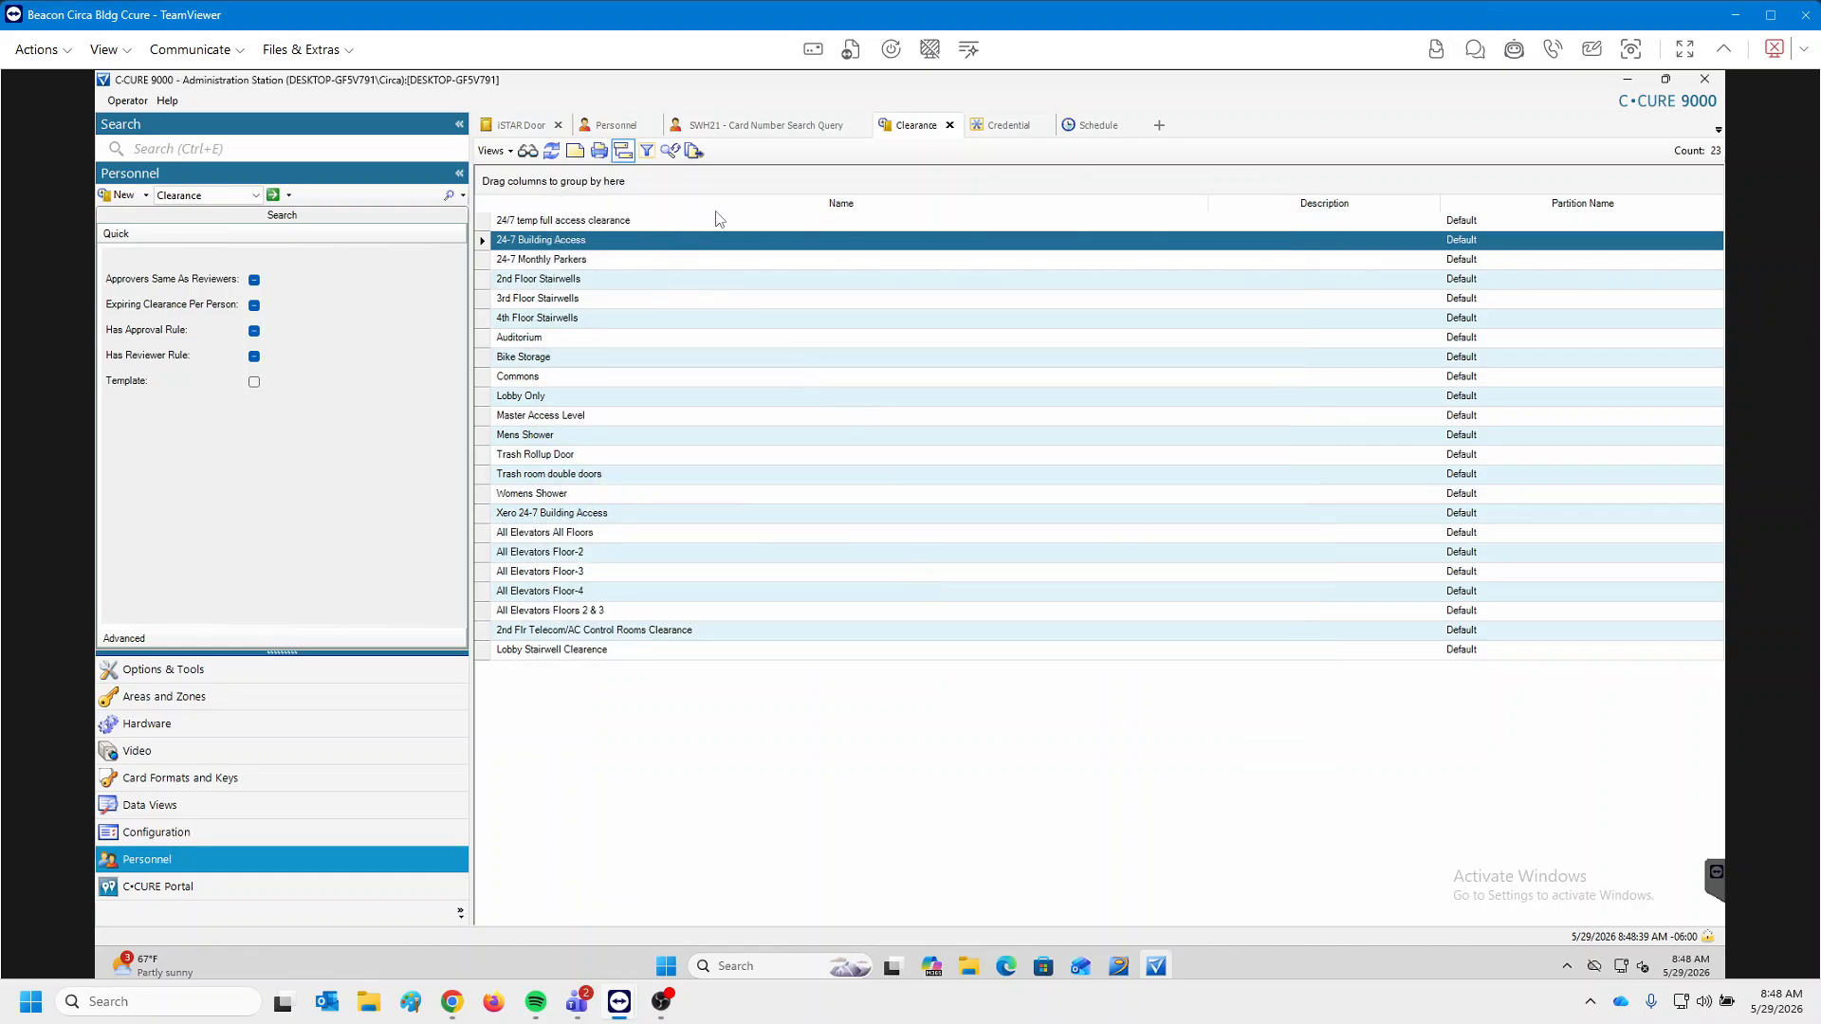
Delete the Bike Room Access Schedule from the Schedule list and confirm the deletion.
click(1092, 125)
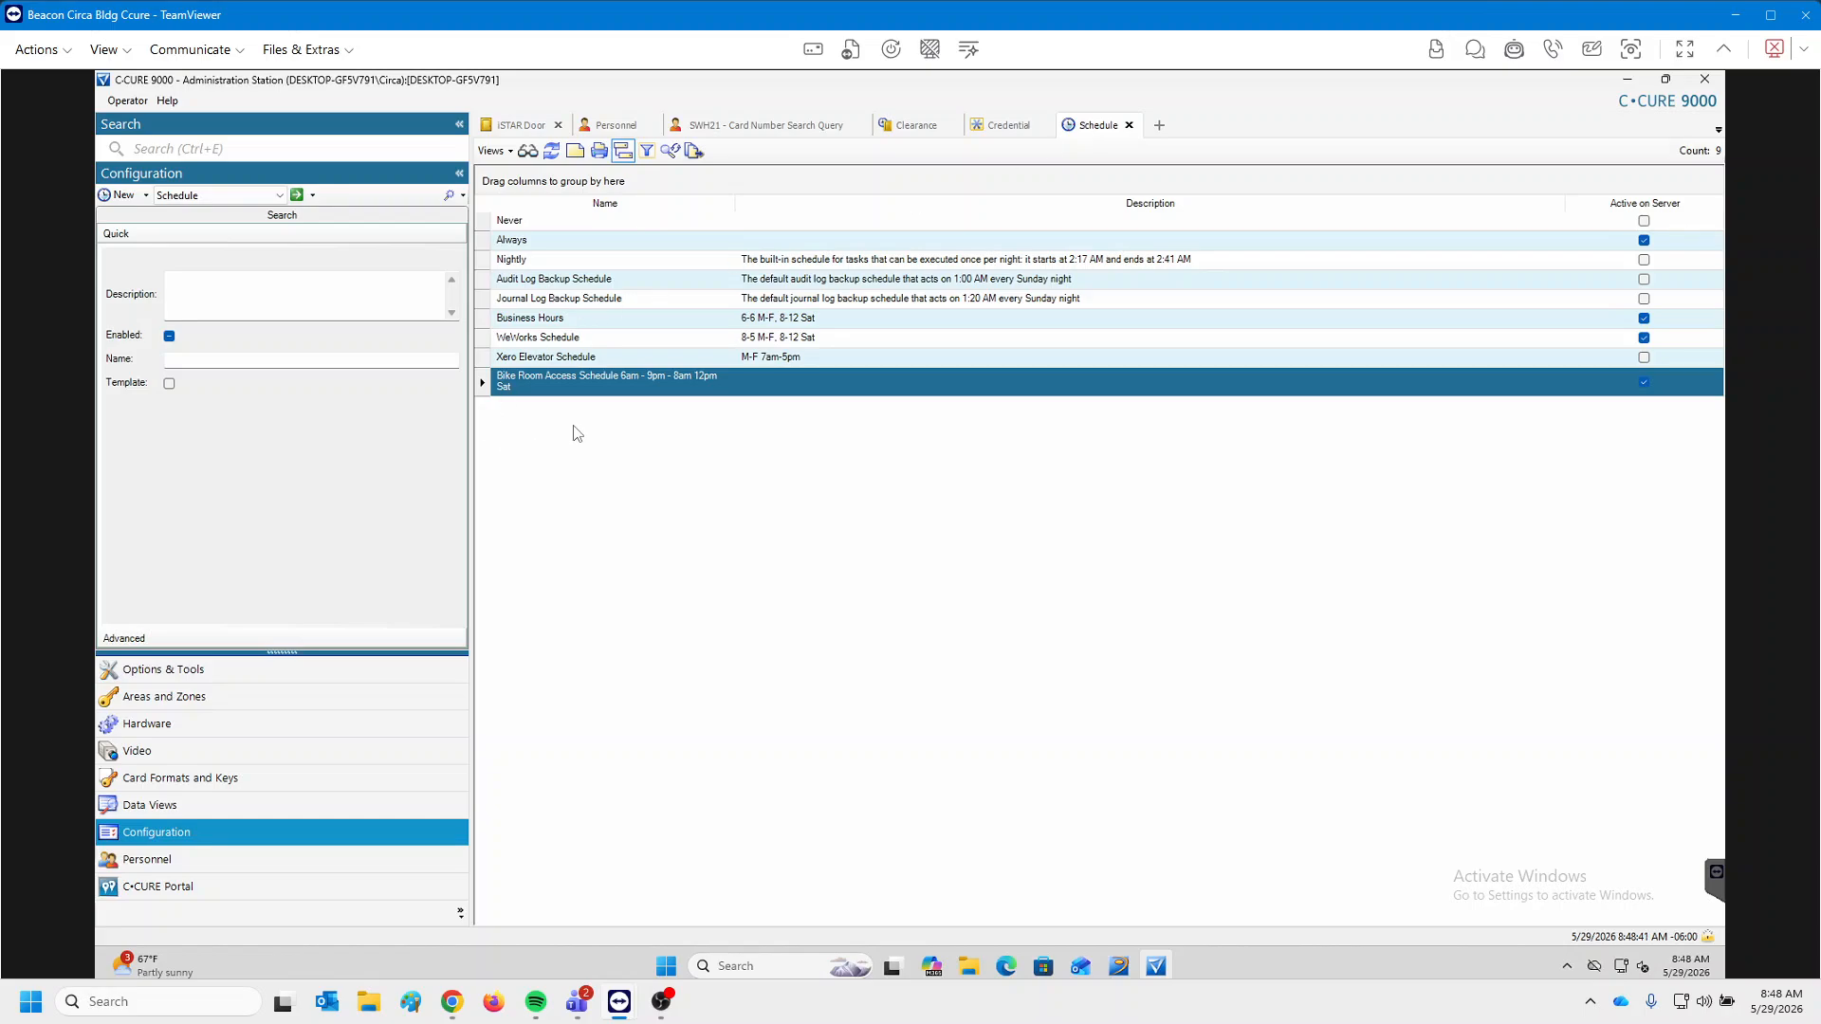
right_click(583, 387)
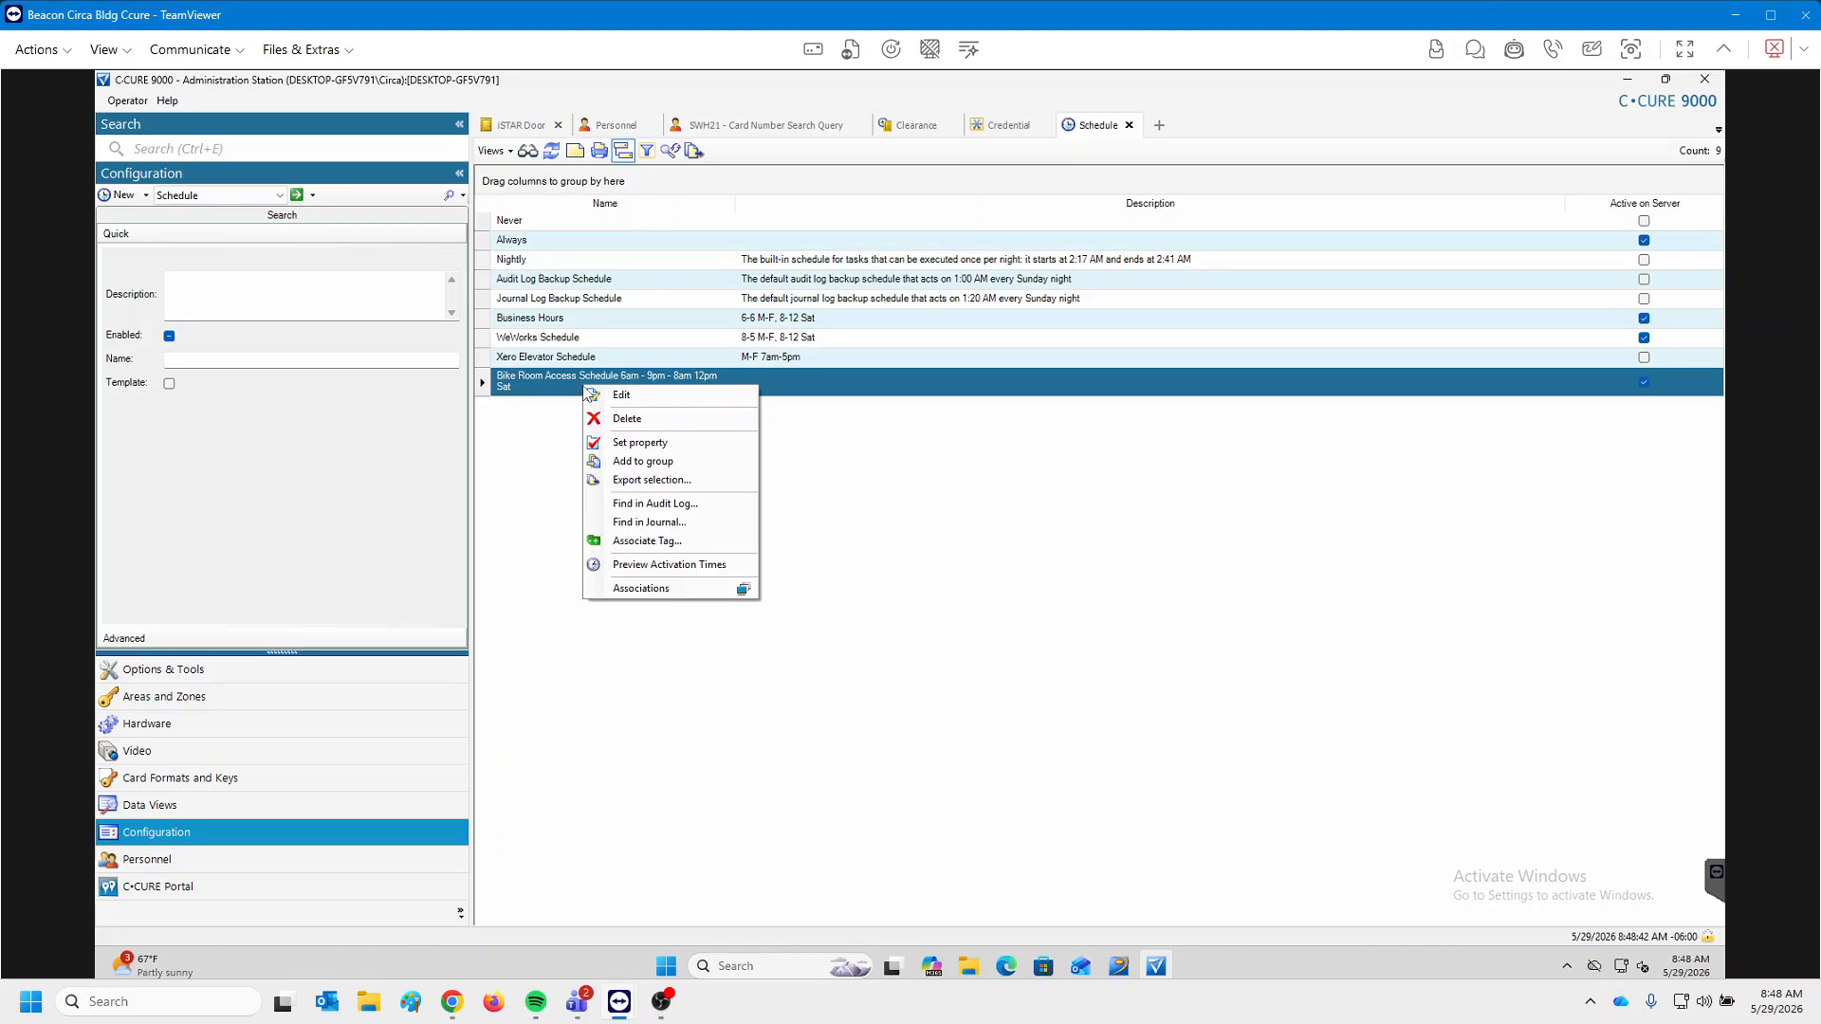
click(627, 420)
click(977, 577)
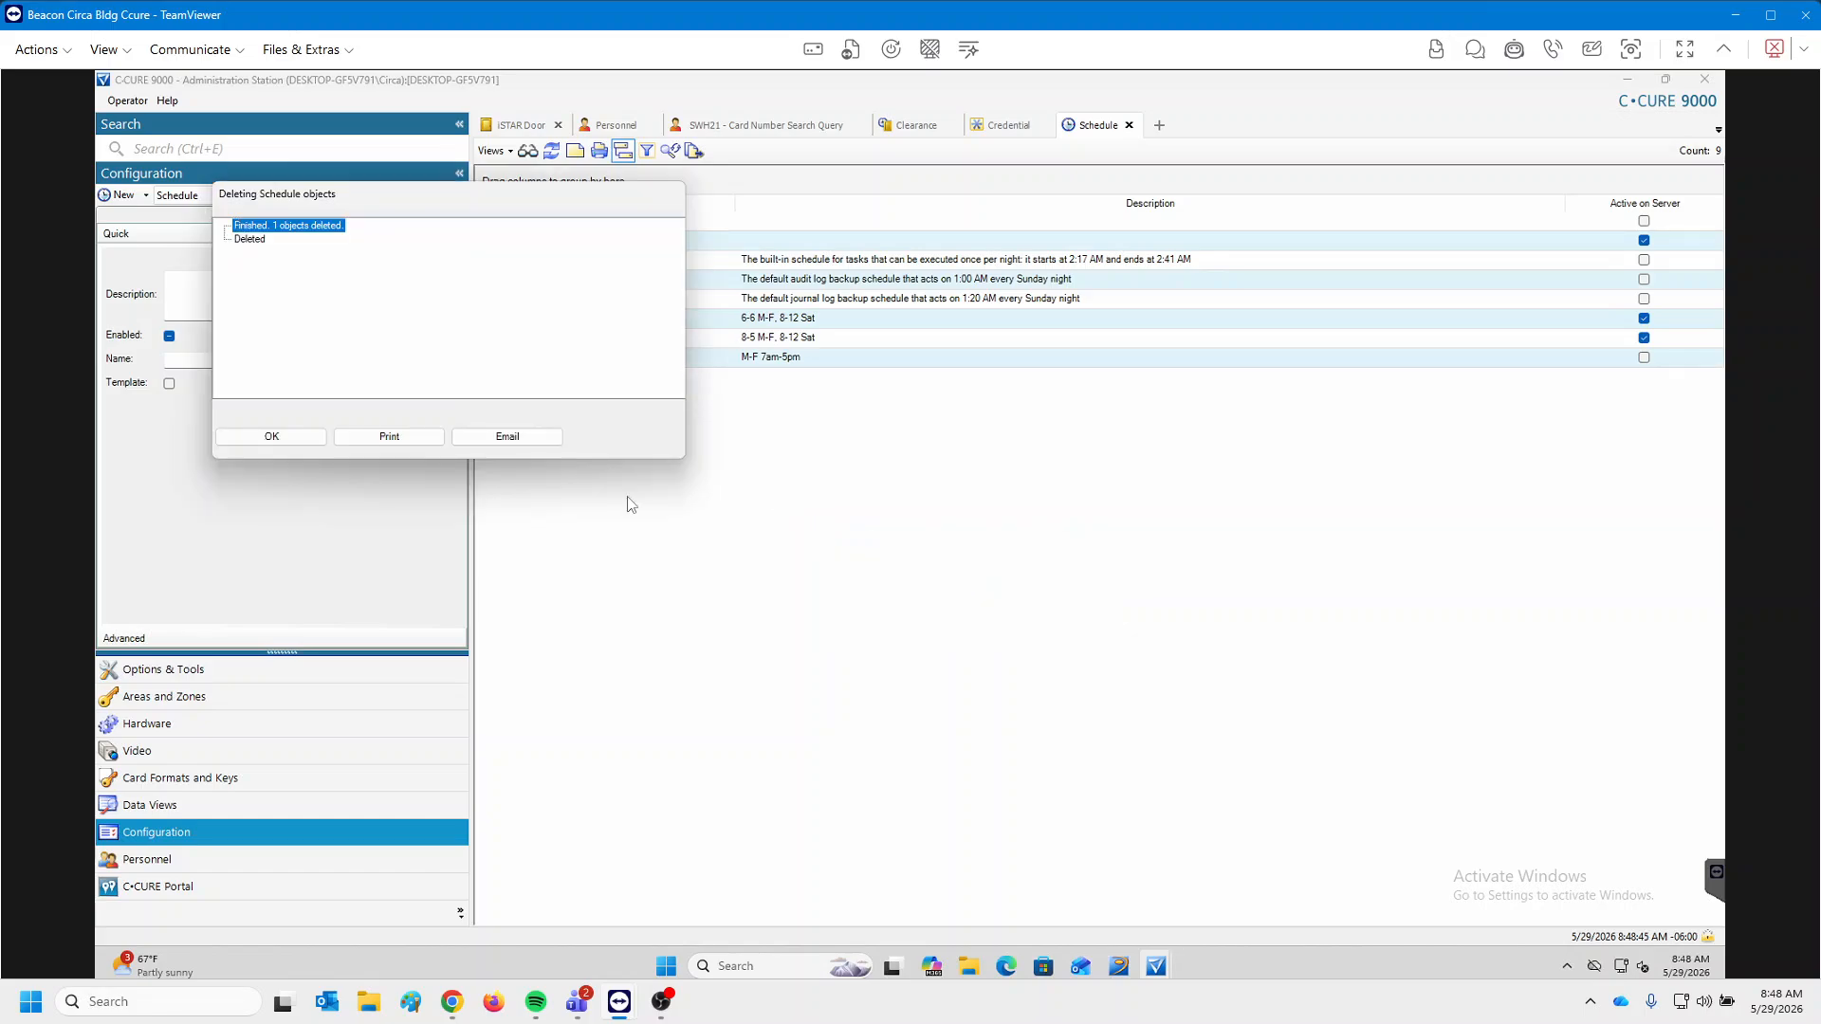
click(275, 437)
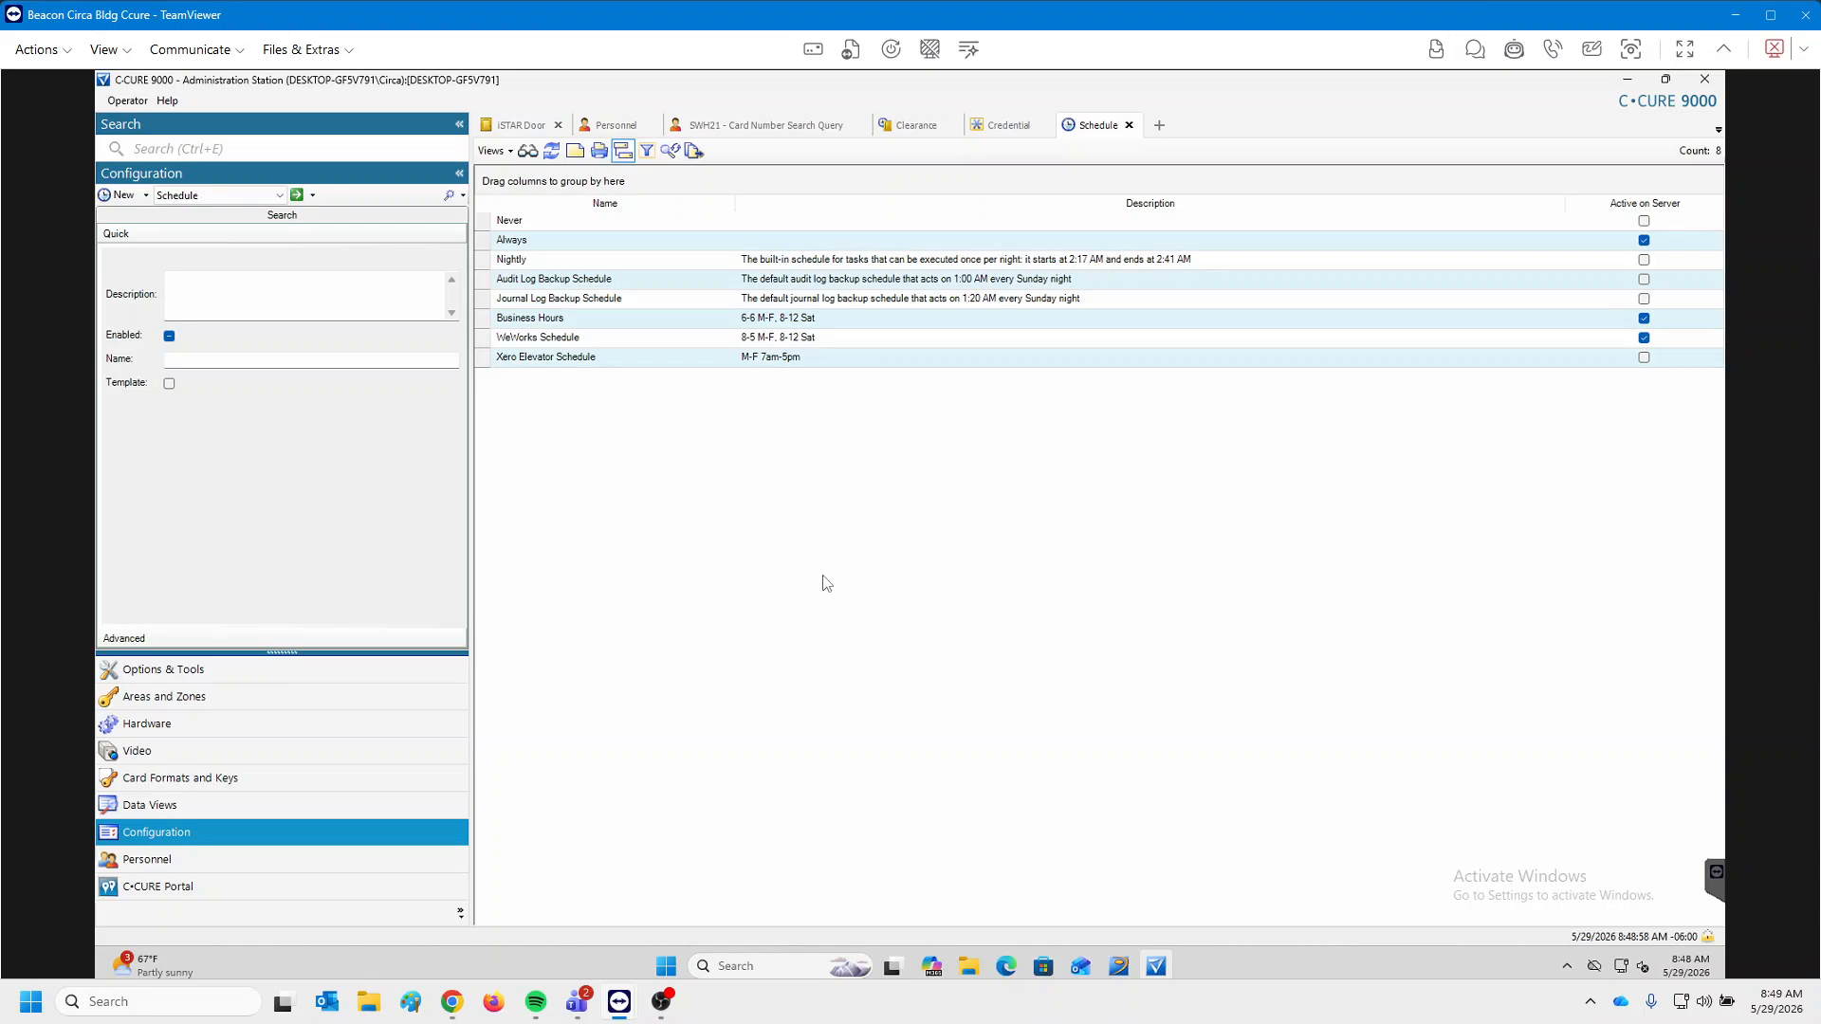
click(522, 129)
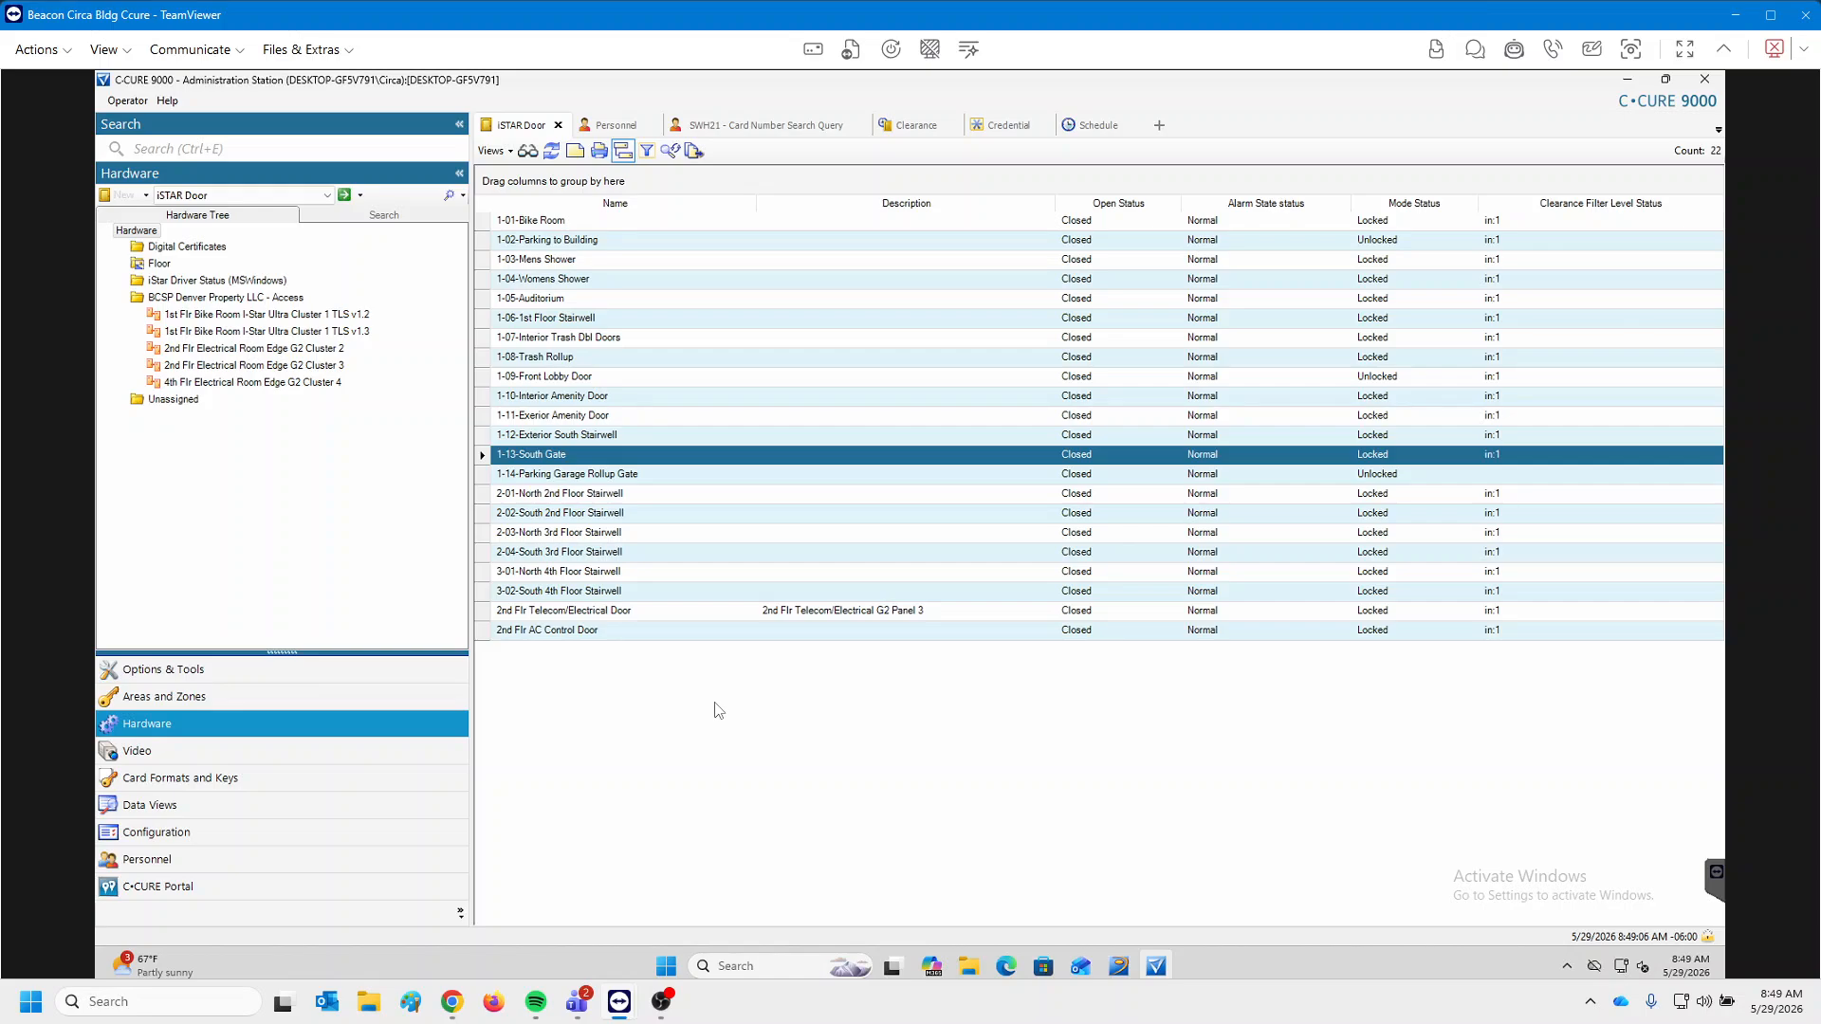
click(590, 300)
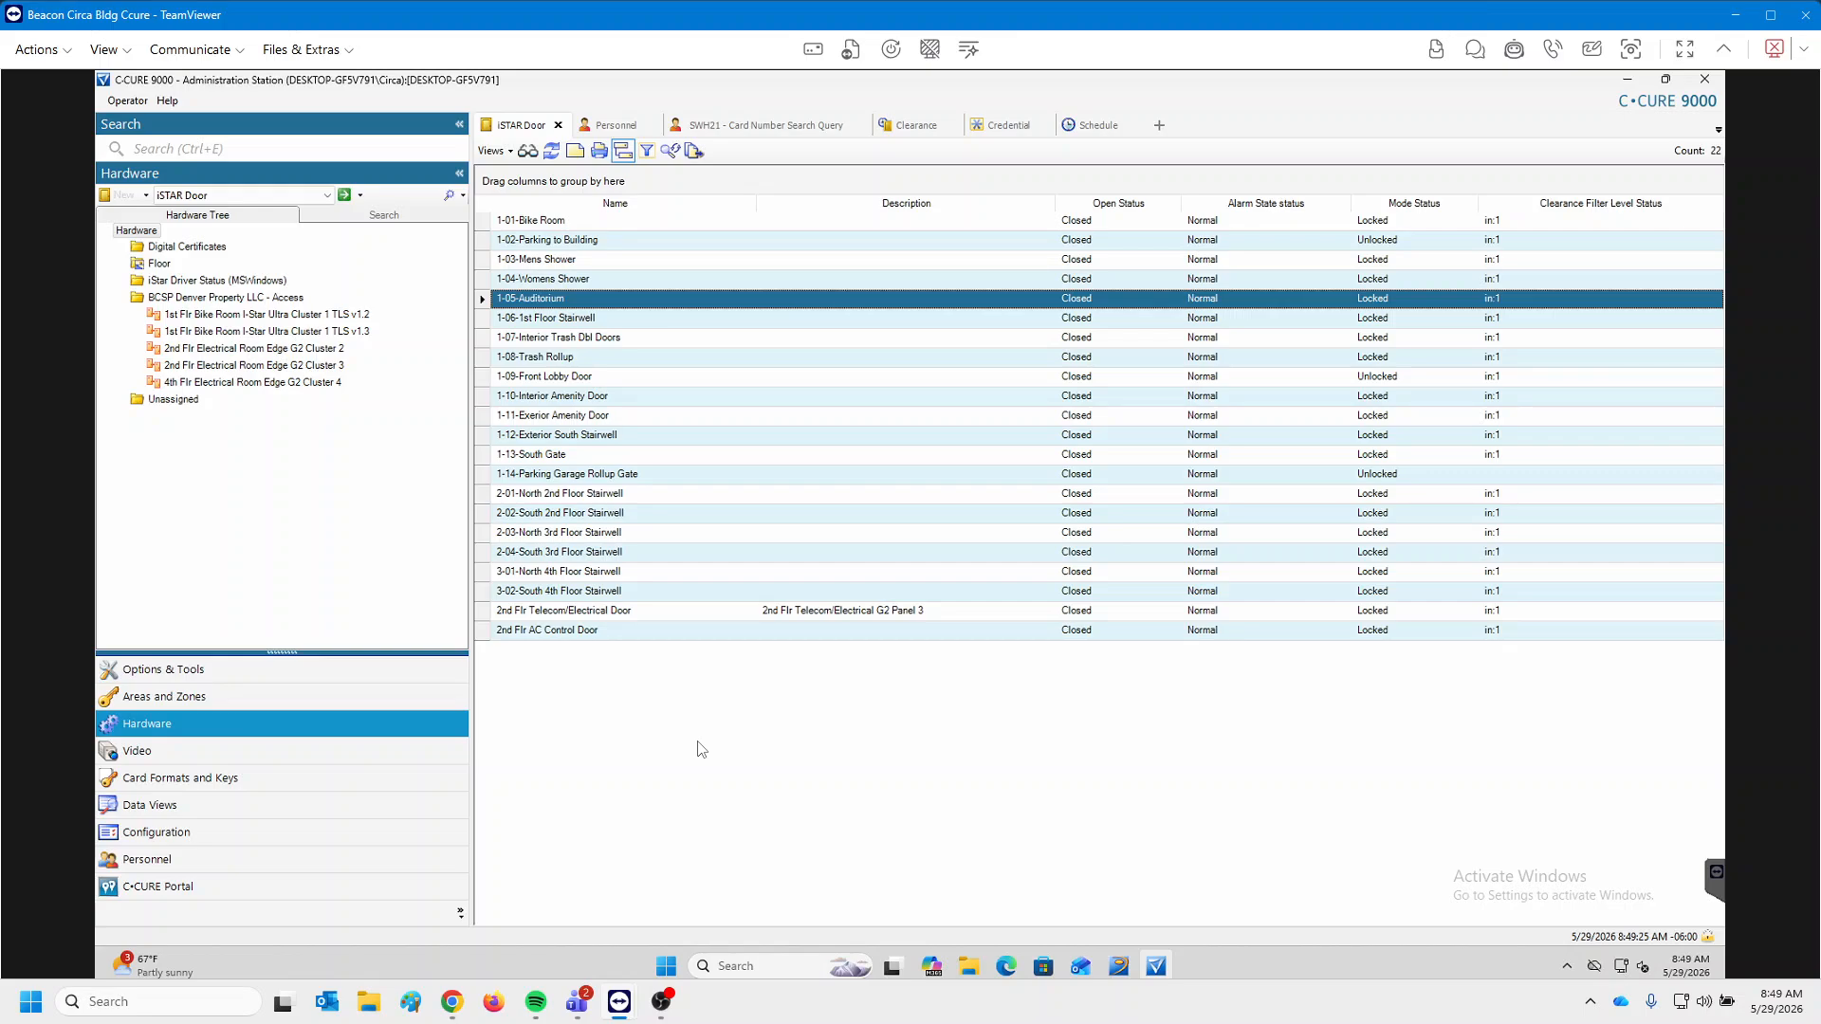
right_click(631, 299)
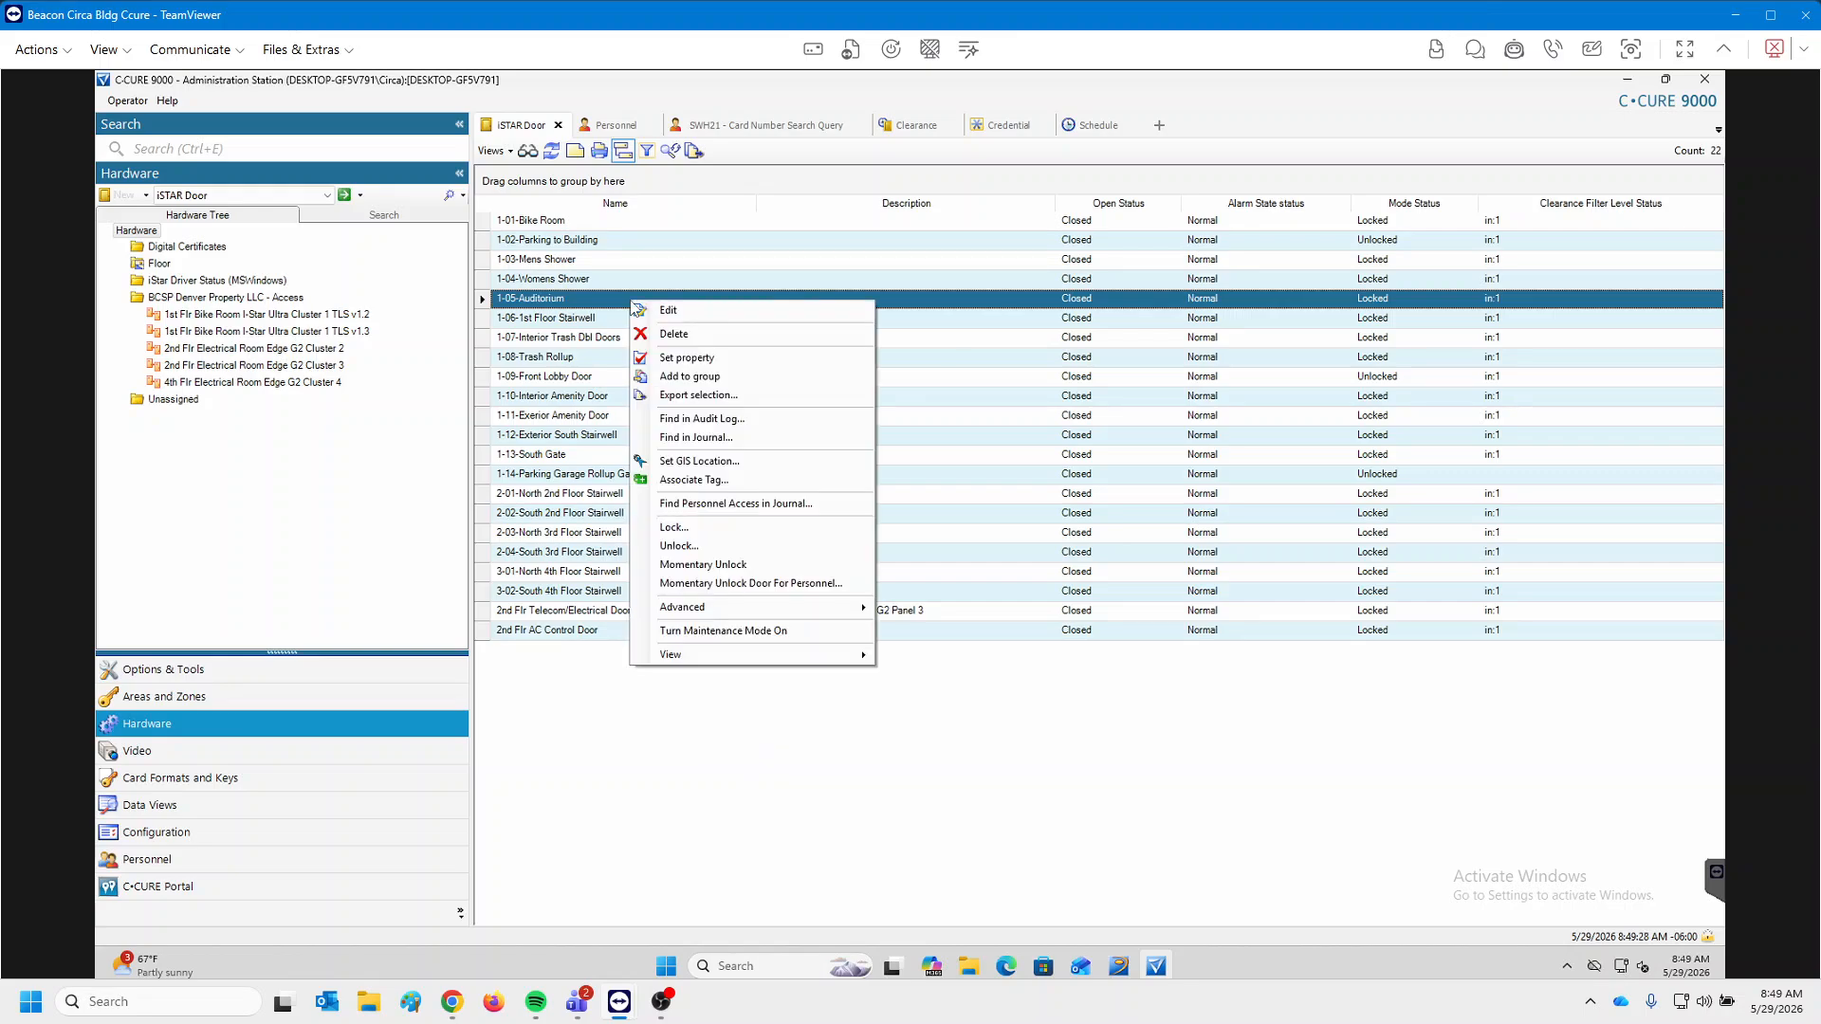
click(694, 548)
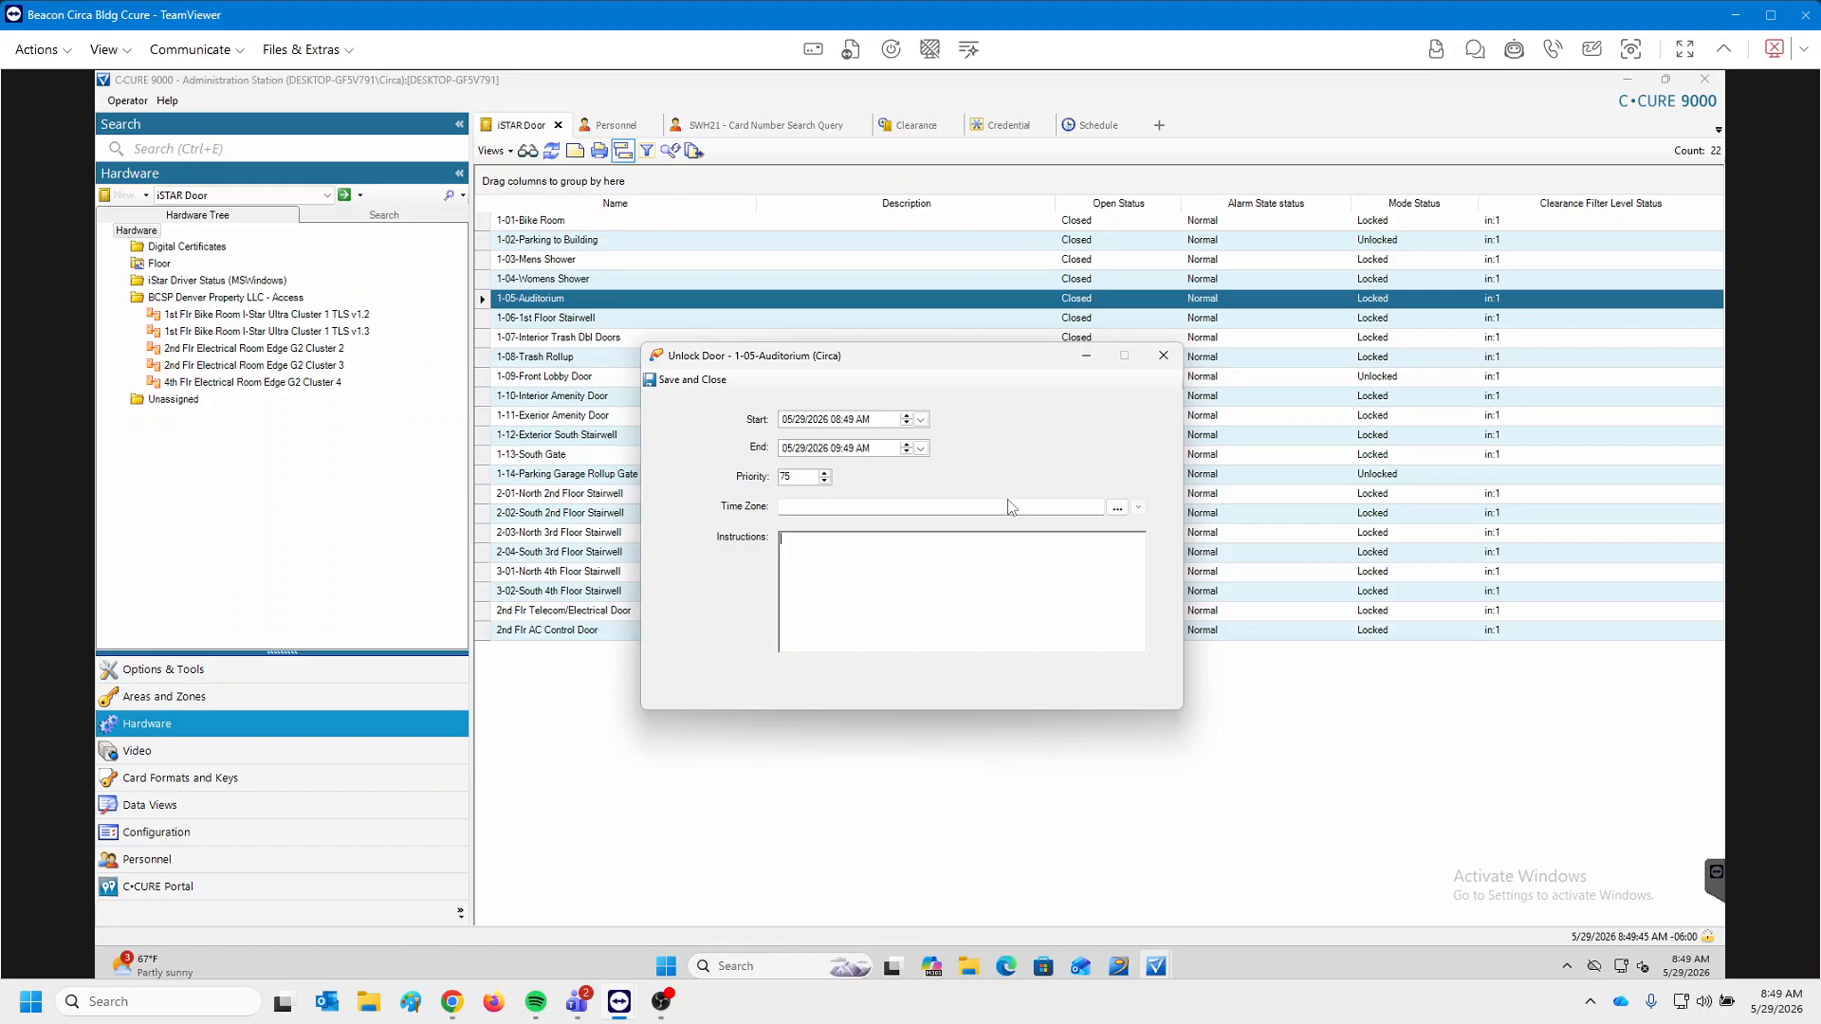
click(1165, 357)
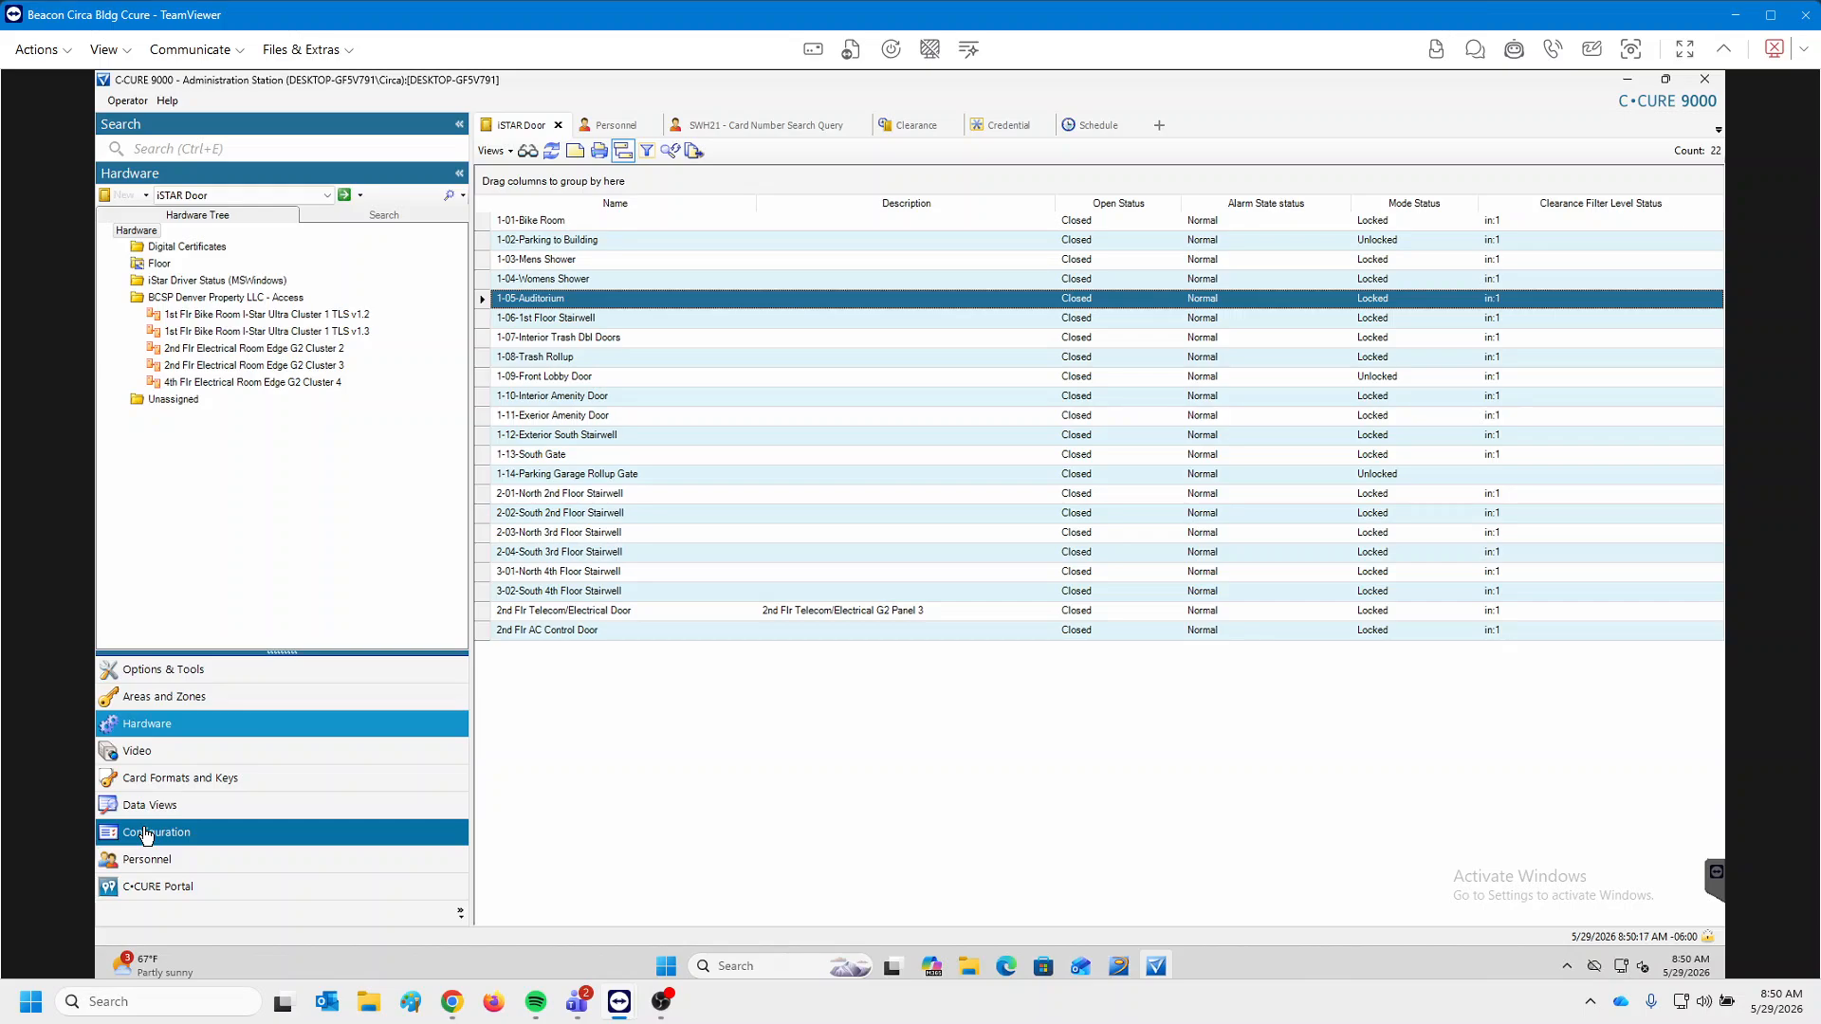
Start a new schedule under Configuration named 'Auditorium unlock schedule'.
click(219, 834)
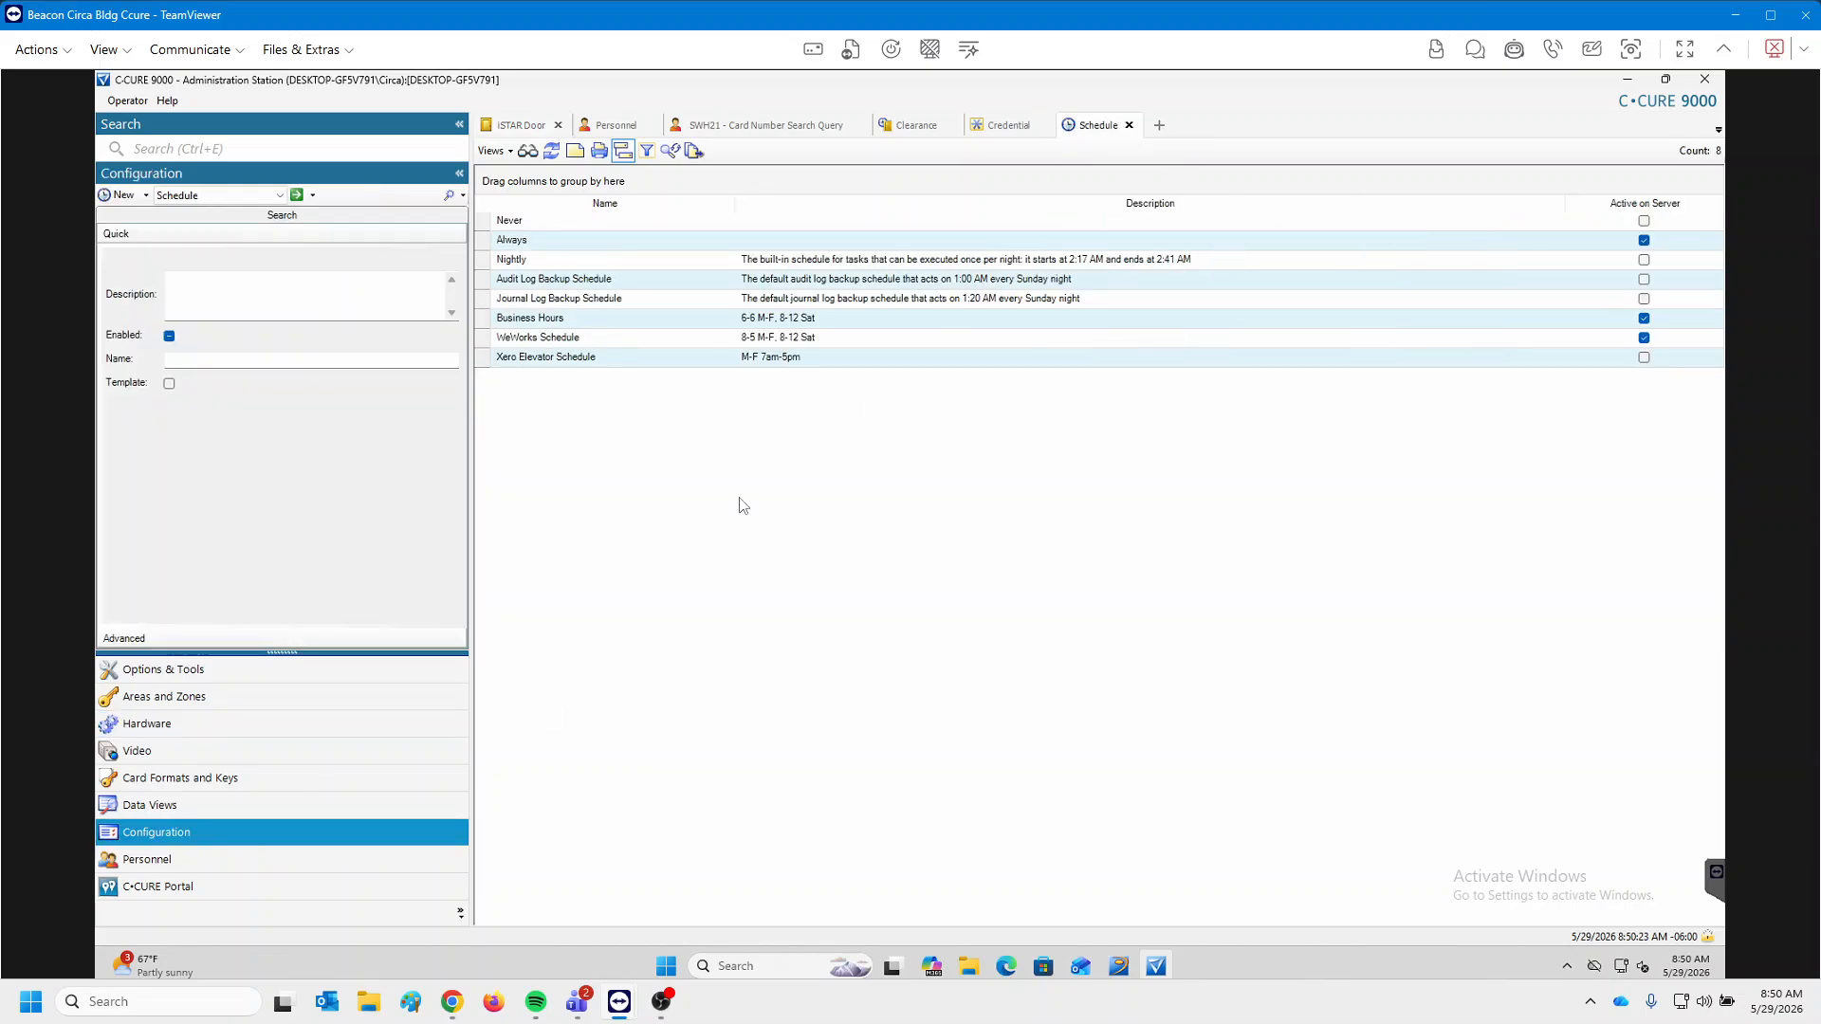
click(120, 194)
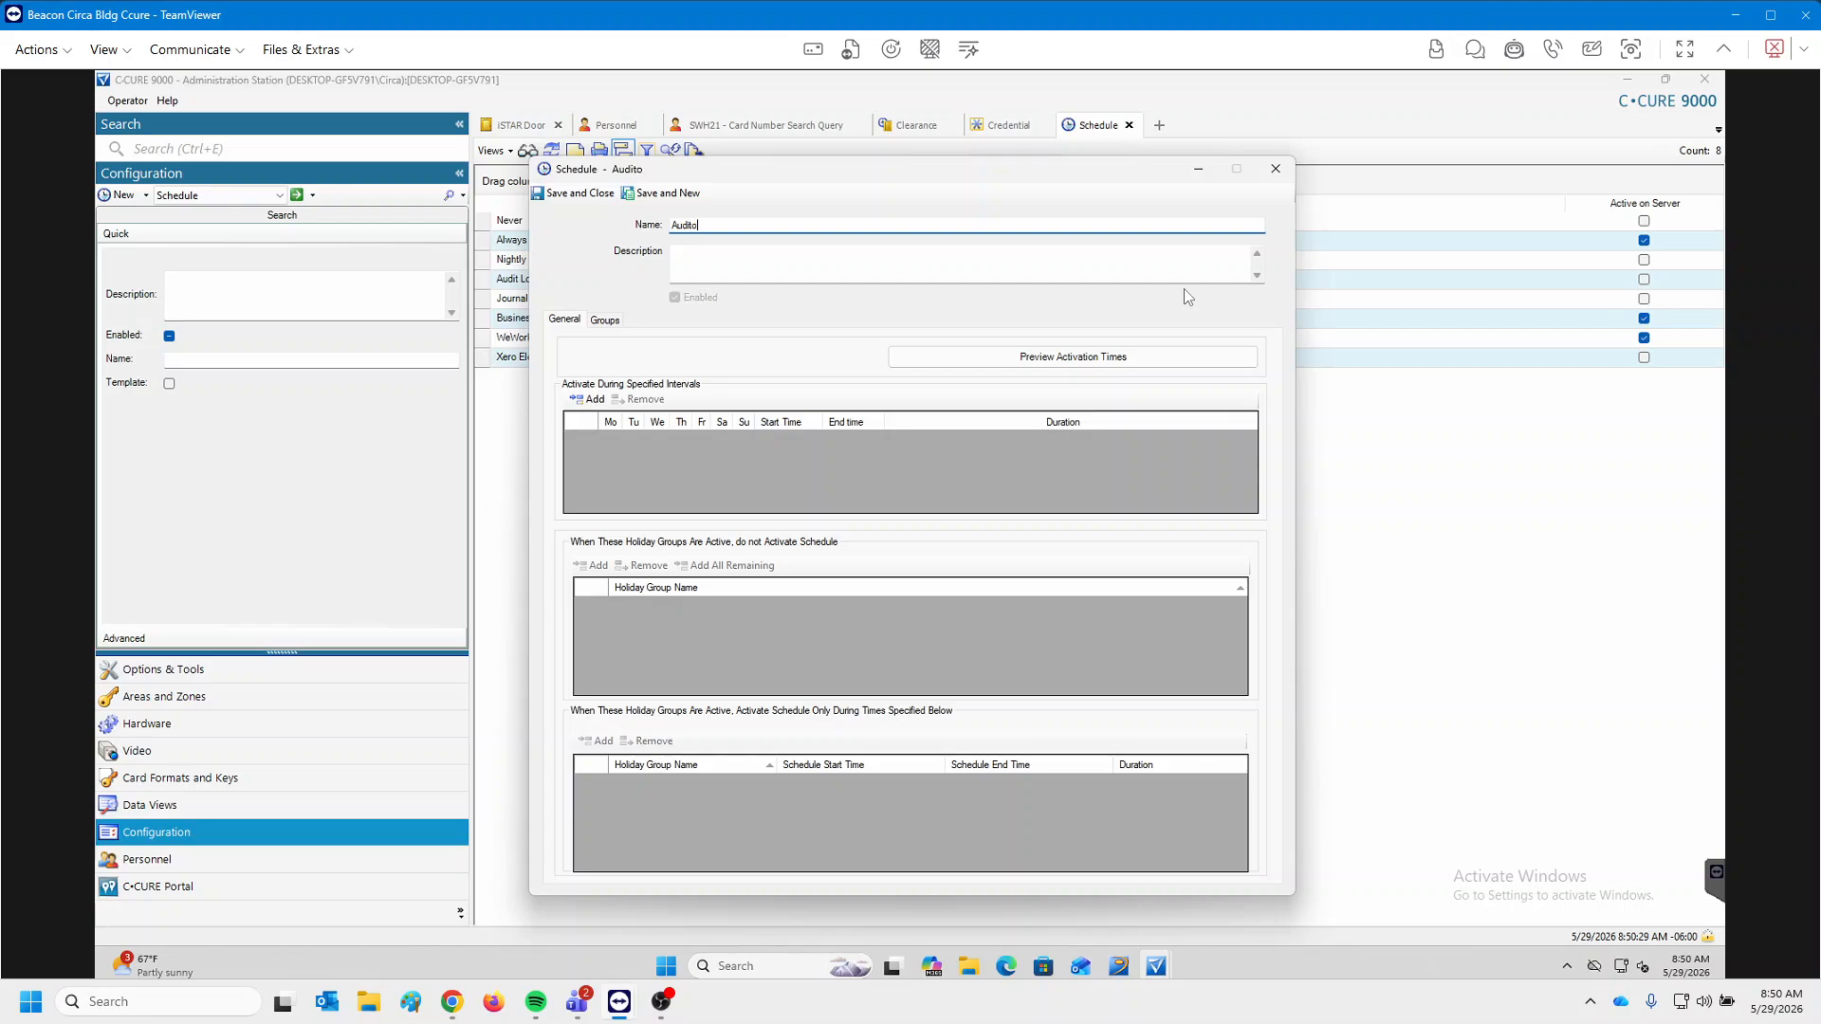
text(Auditoria)
drag(787, 171, 1025, 207)
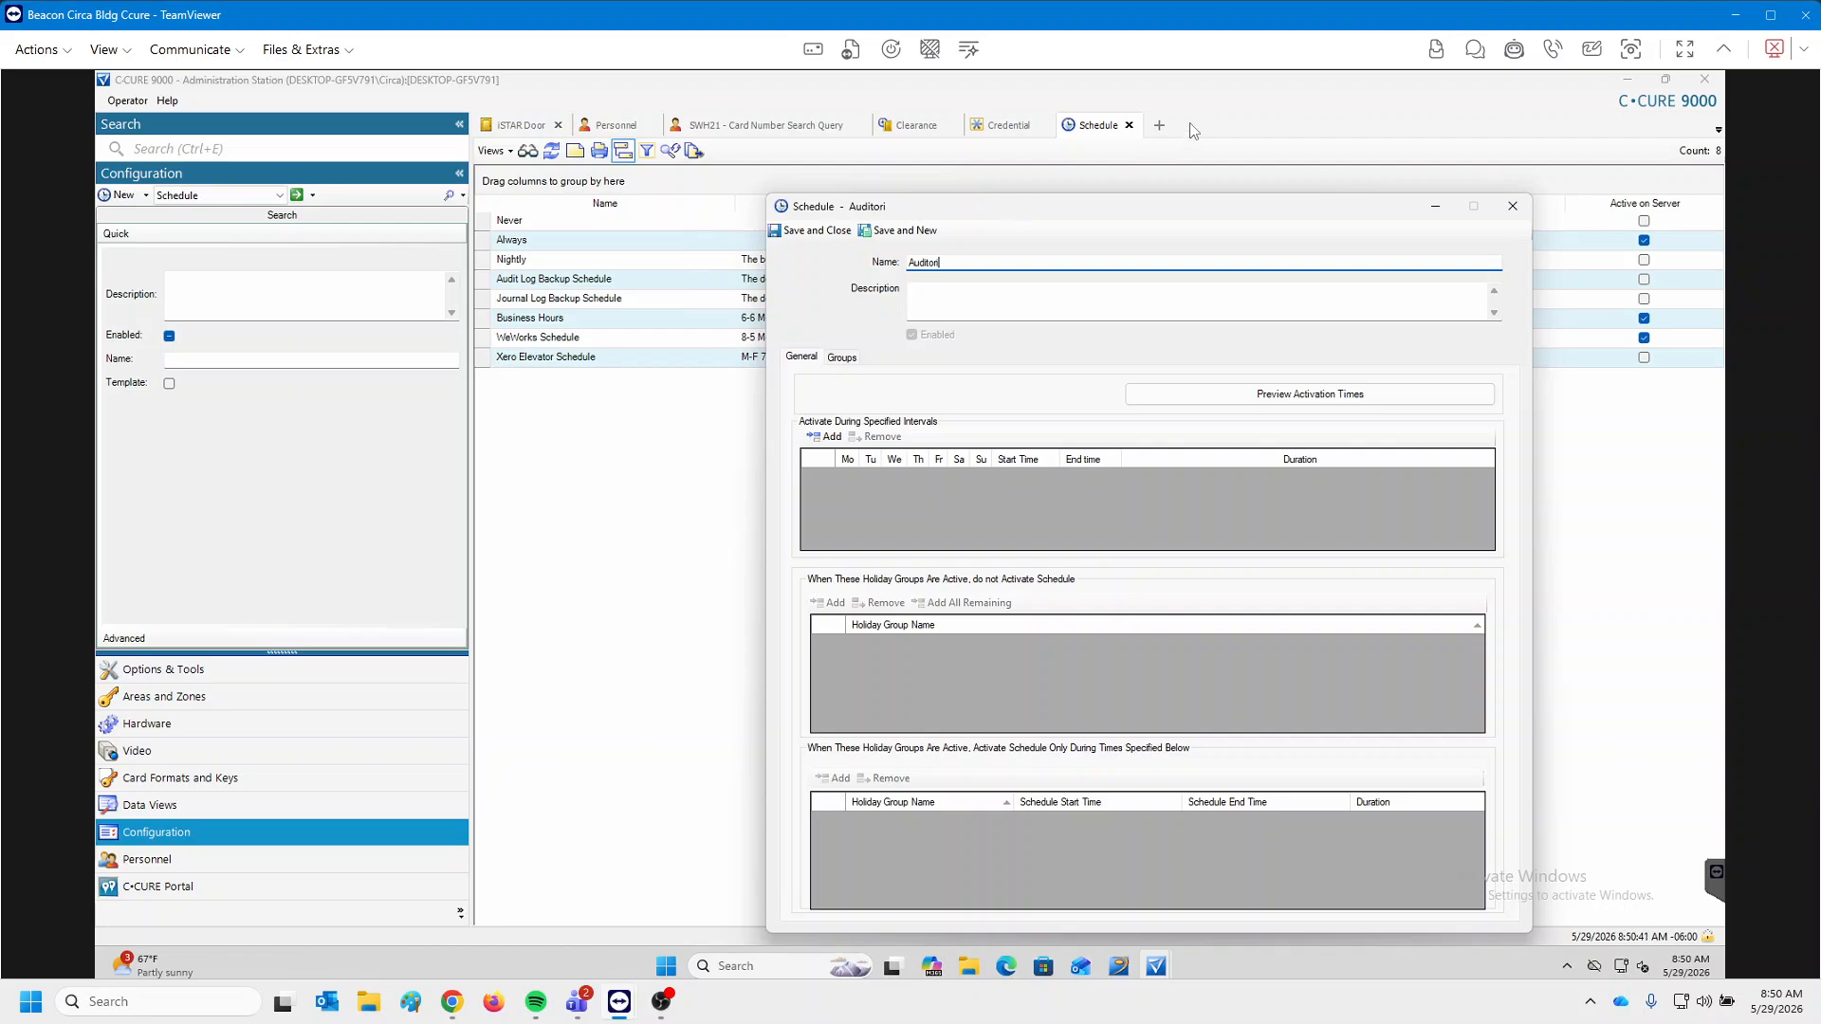
text(m  unlo)
key(BackSpace)
key(BackSpace)
text(nlock even)
key(BackSpace)
key(BackSpace)
text(schedule)
Add a Wednesday 1:00 PM–3:00 PM interval and save the schedule.
click(828, 437)
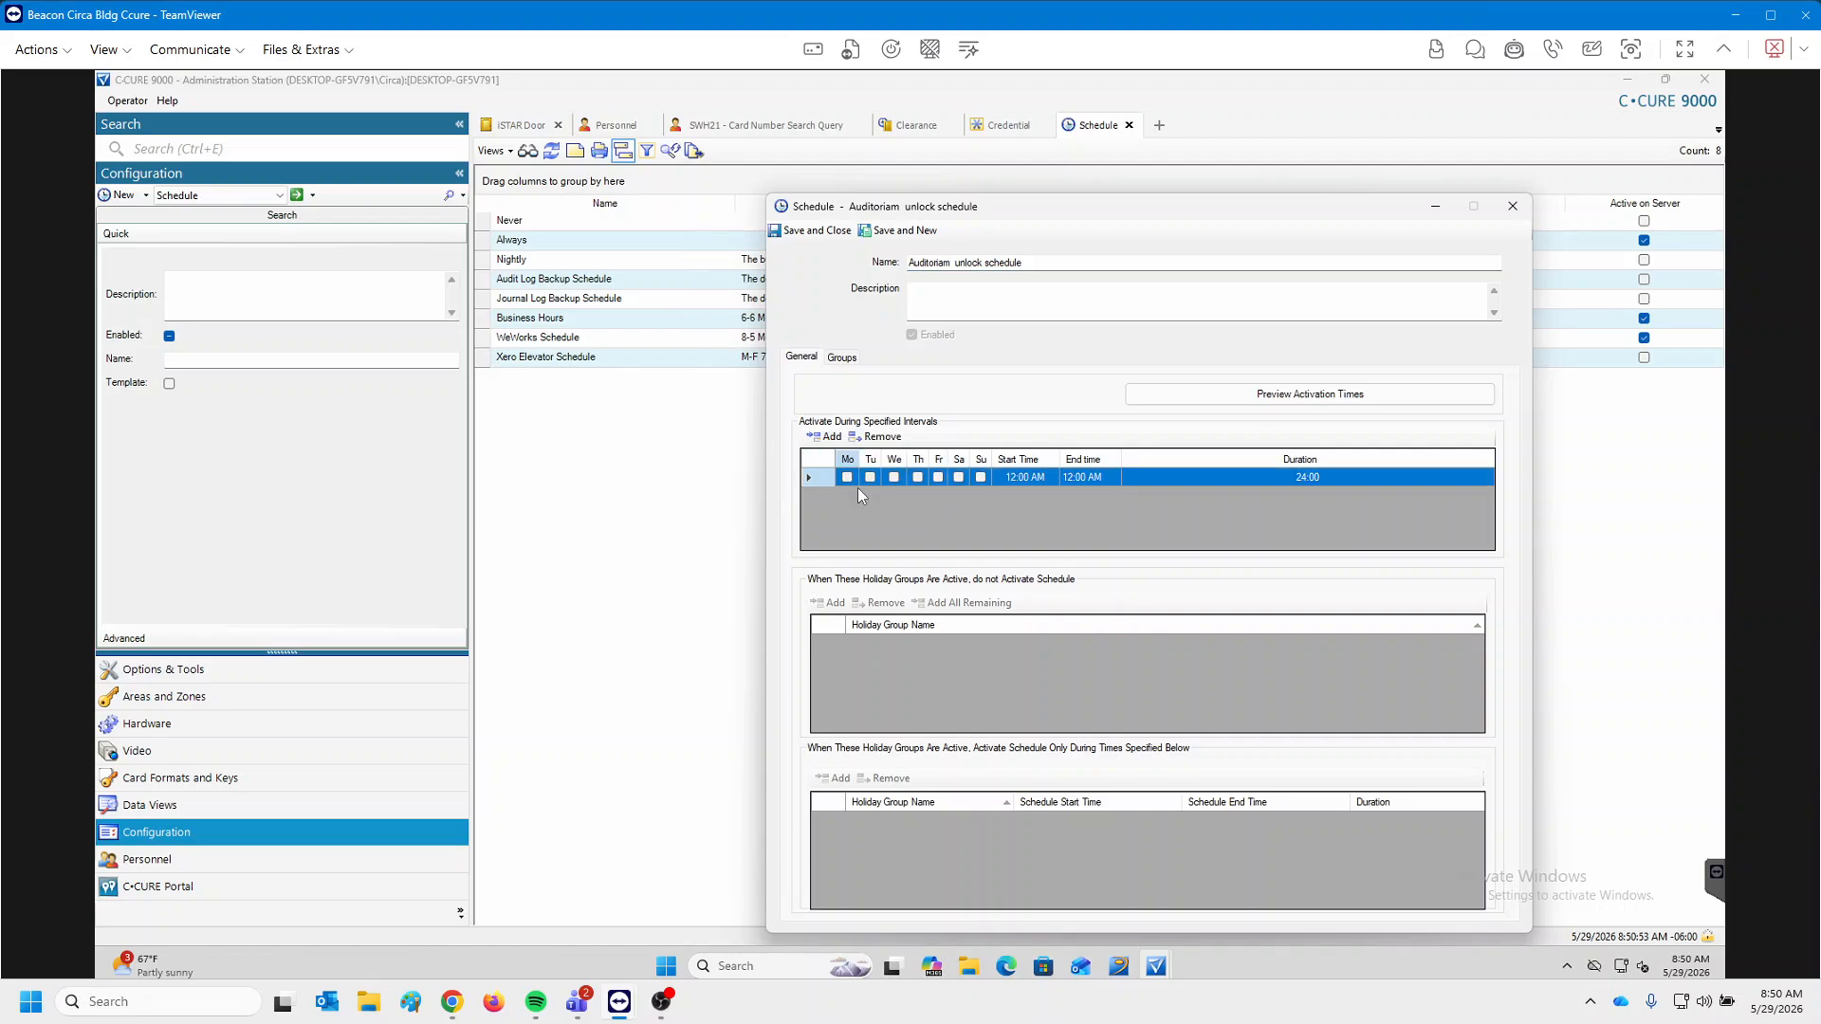
click(894, 476)
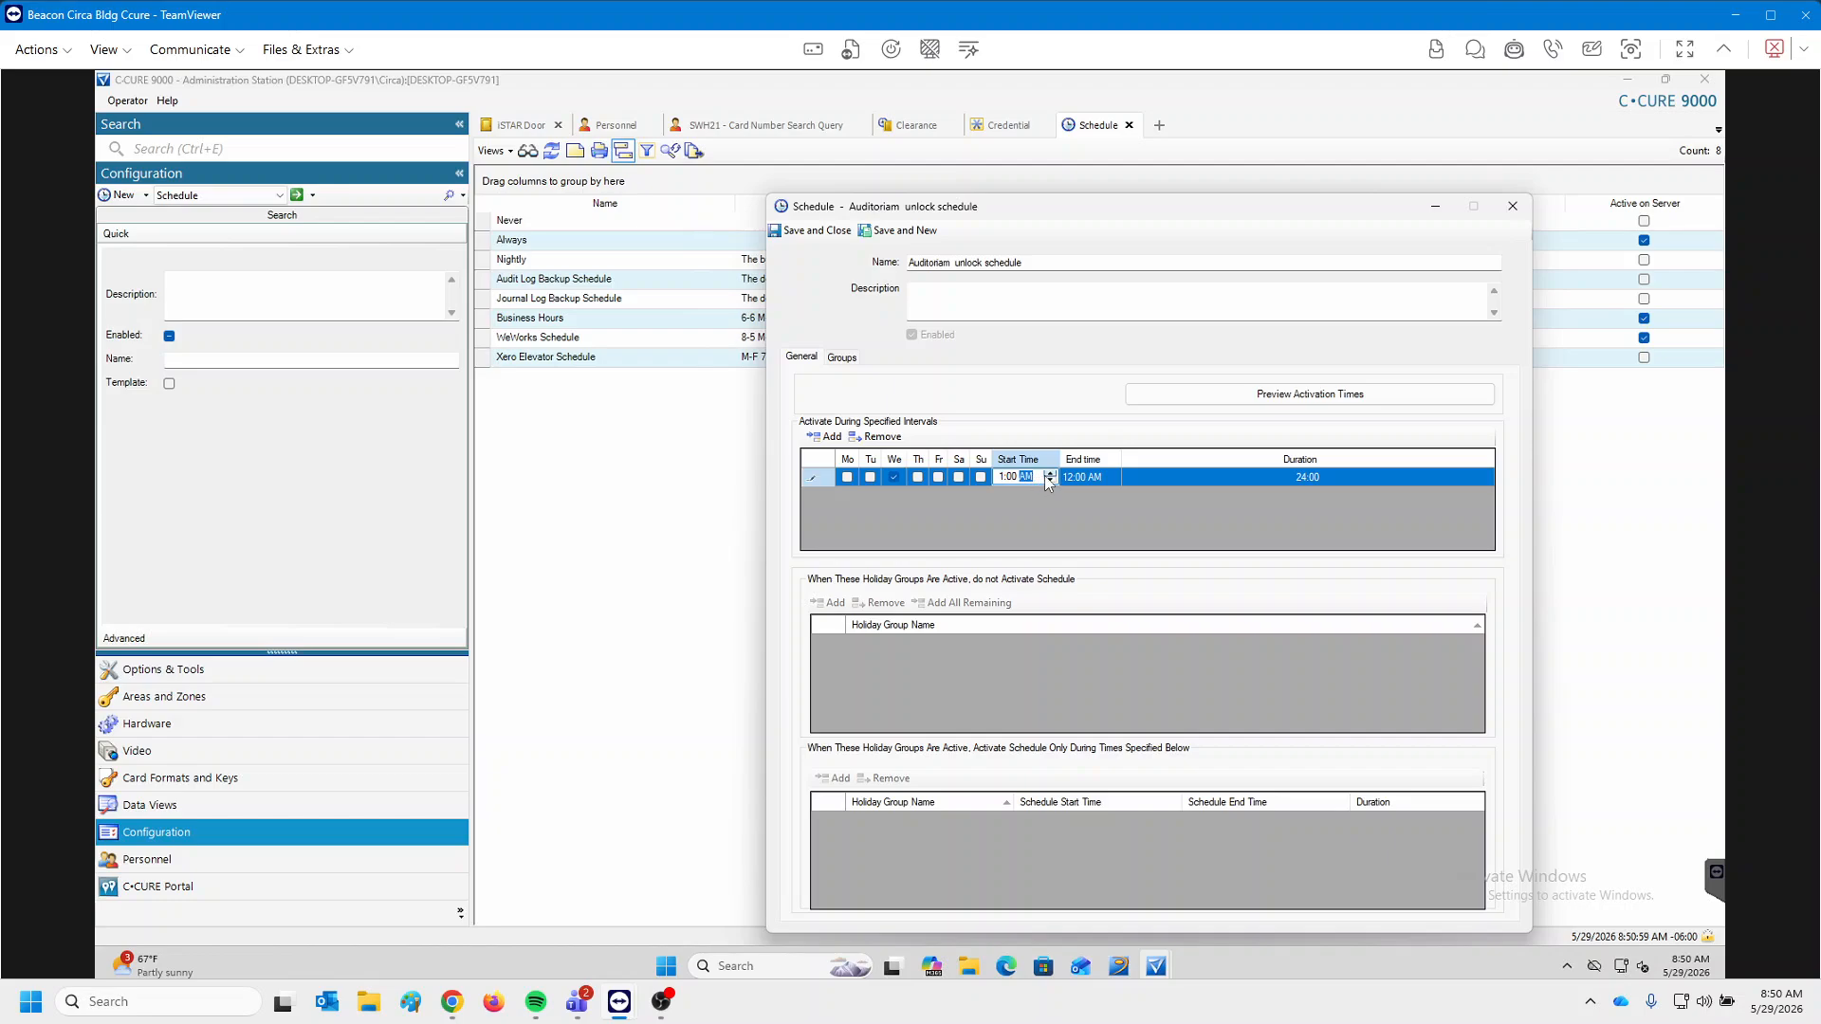
click(1049, 480)
click(1068, 478)
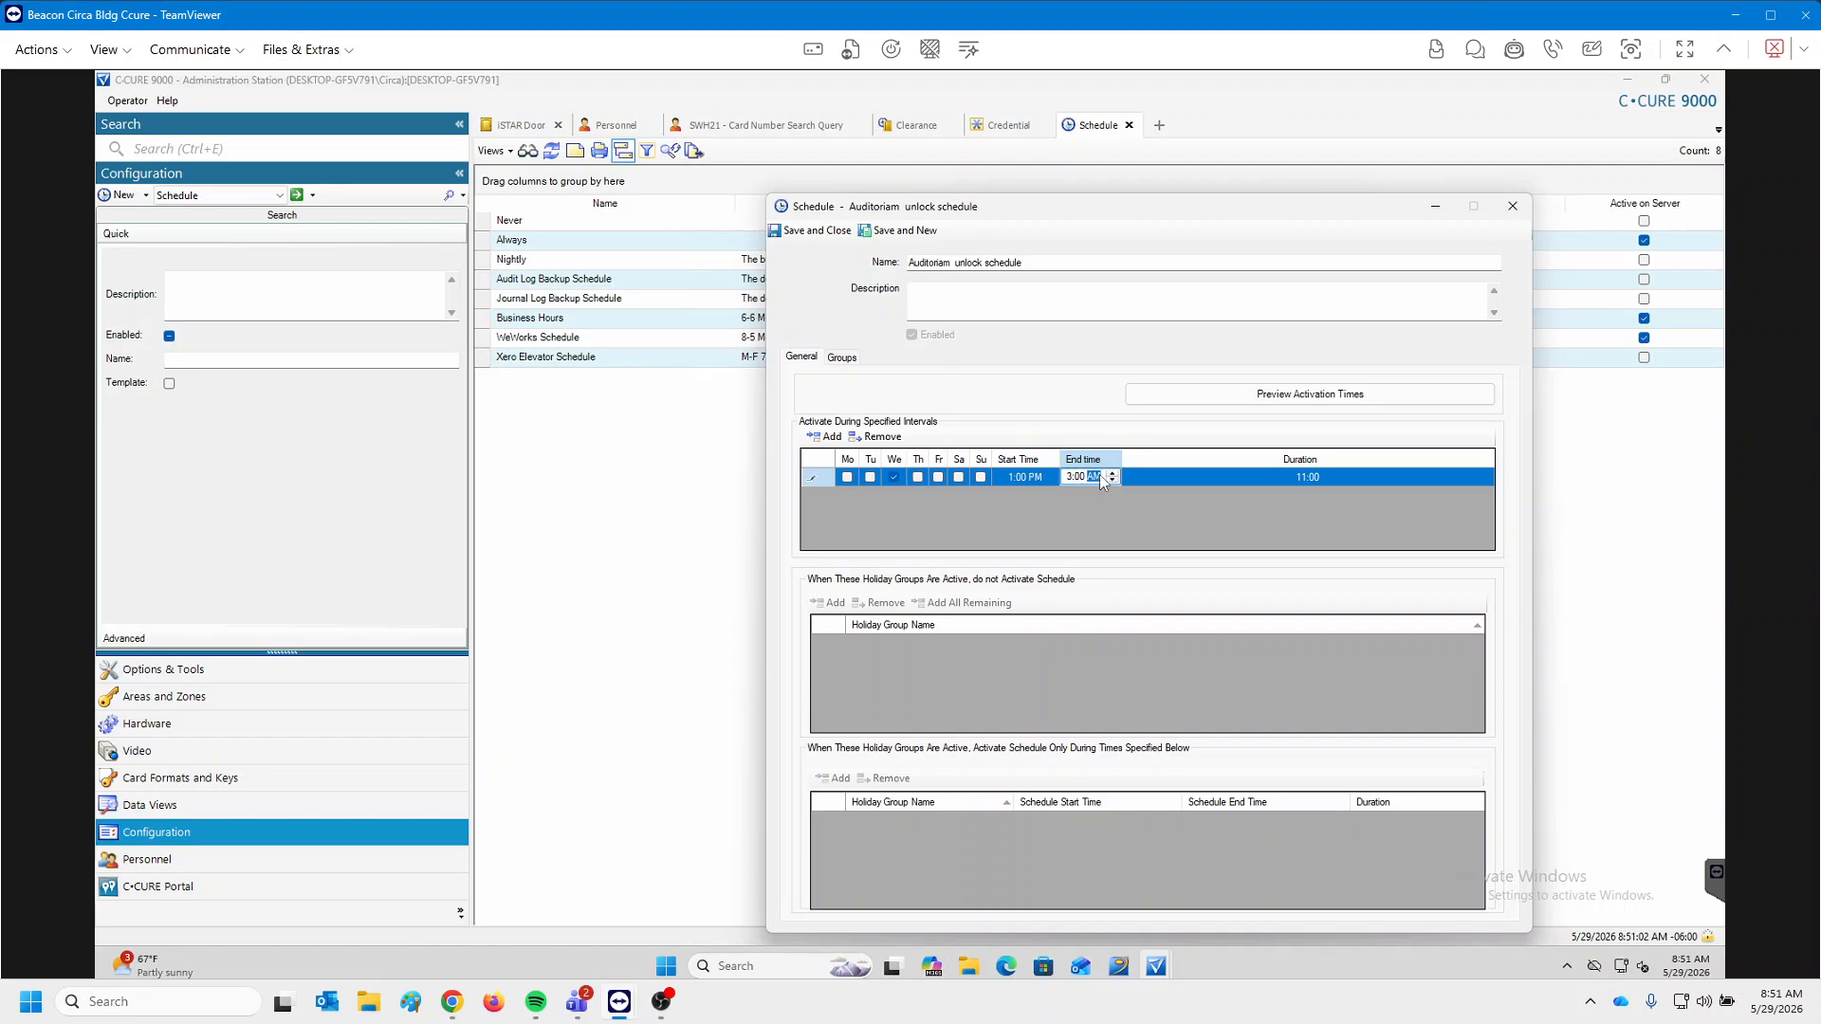
text(p)
click(802, 231)
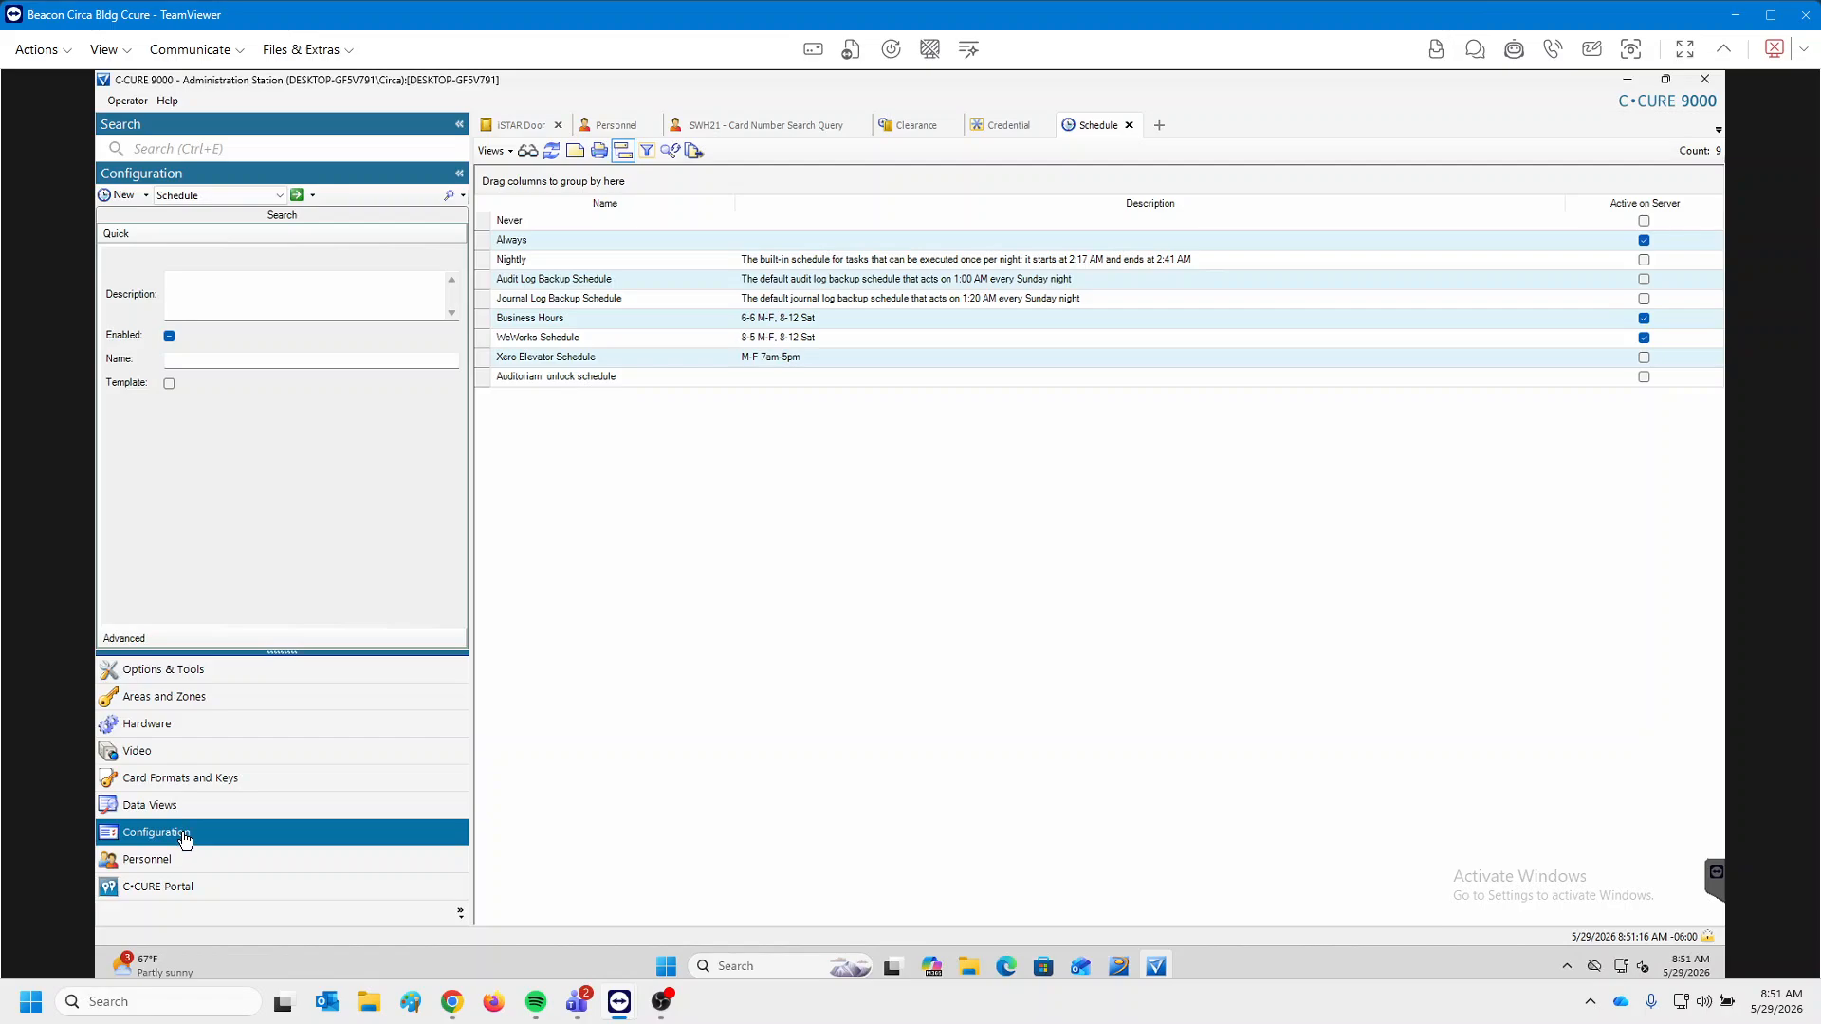
Switch the Configuration object type to Event and list all existing events.
click(230, 197)
click(214, 276)
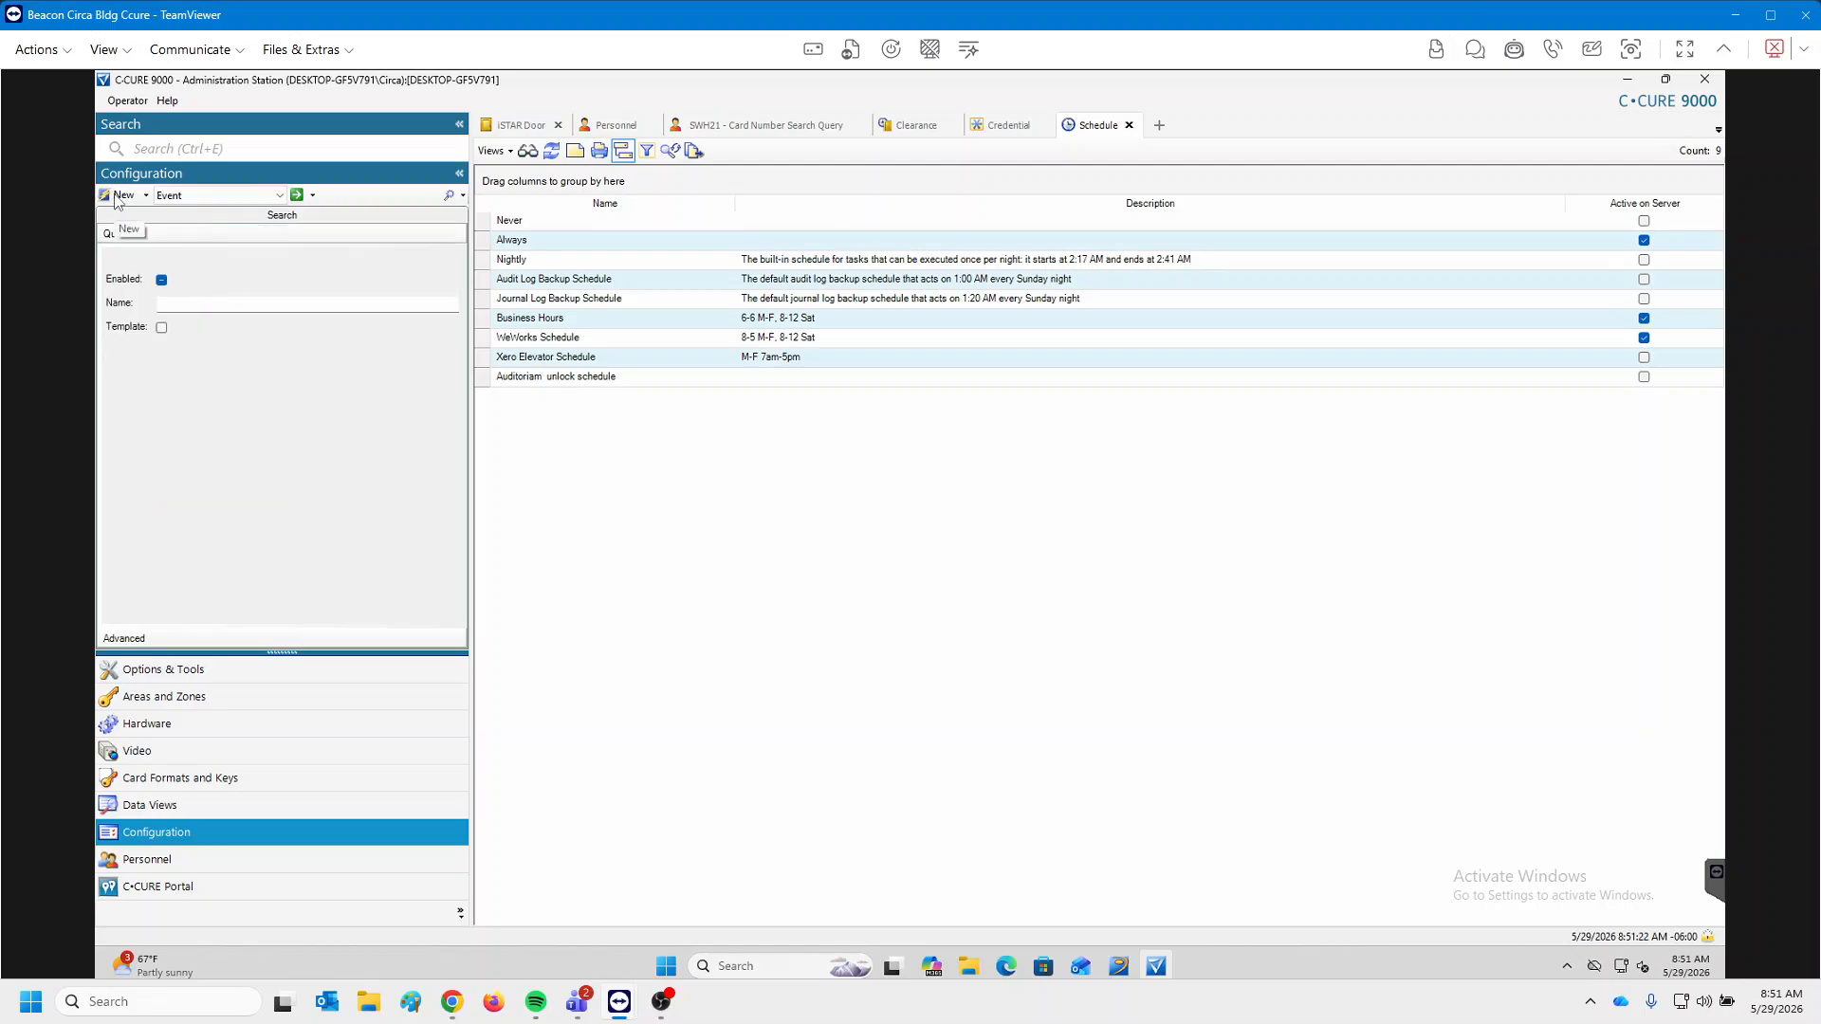
click(297, 194)
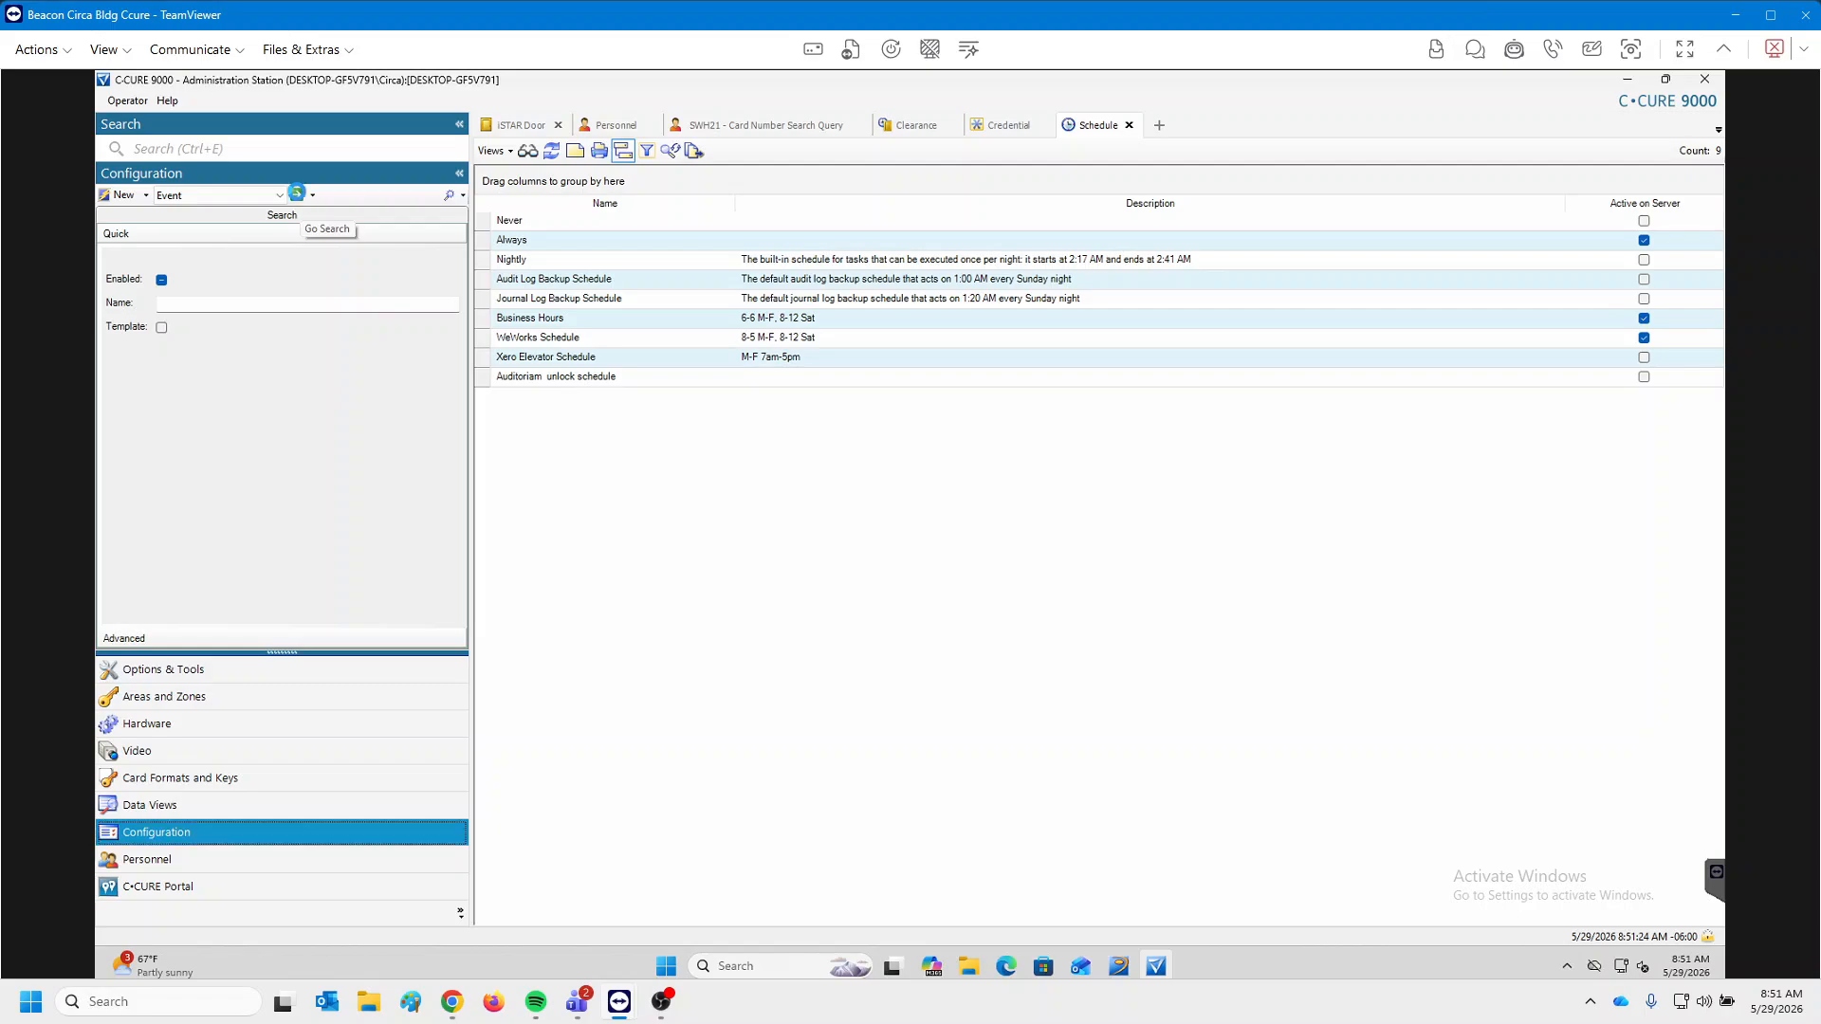
Create an enabled, armed 'Auditorium unlock Event' activated by the Auditorium unlock schedule.
click(114, 197)
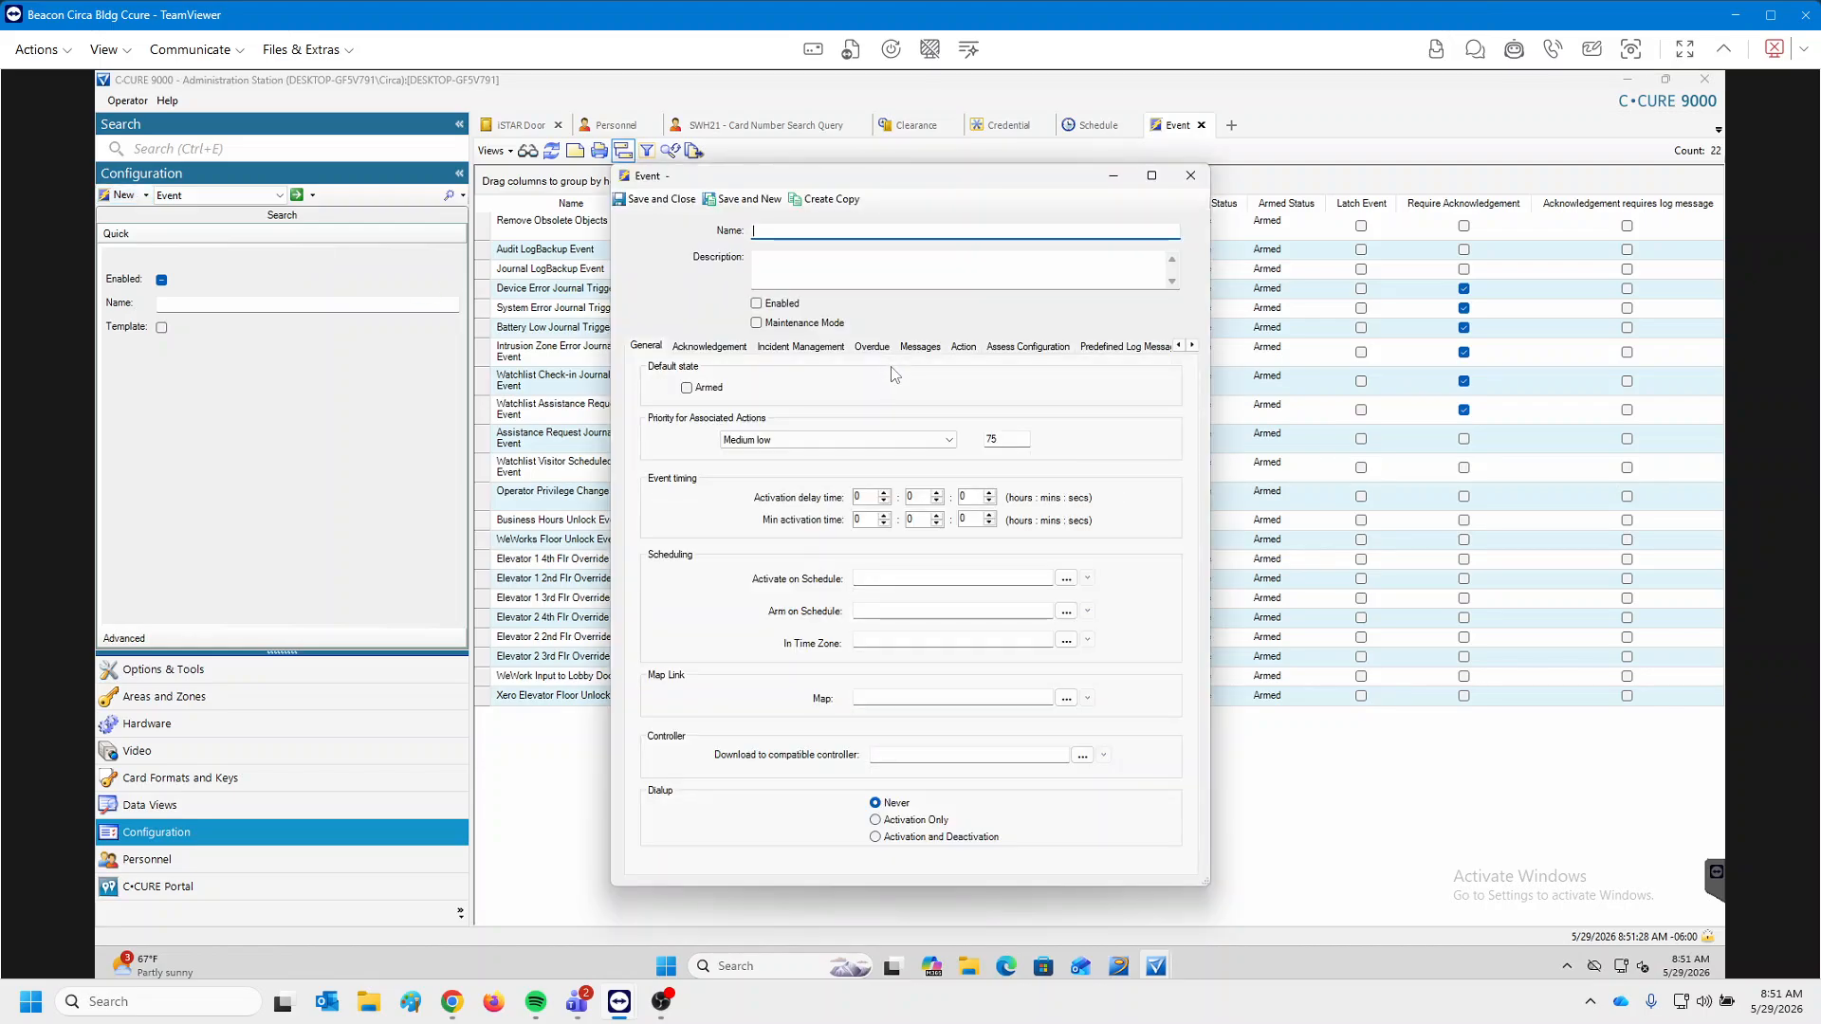
text(Auditorium unl)
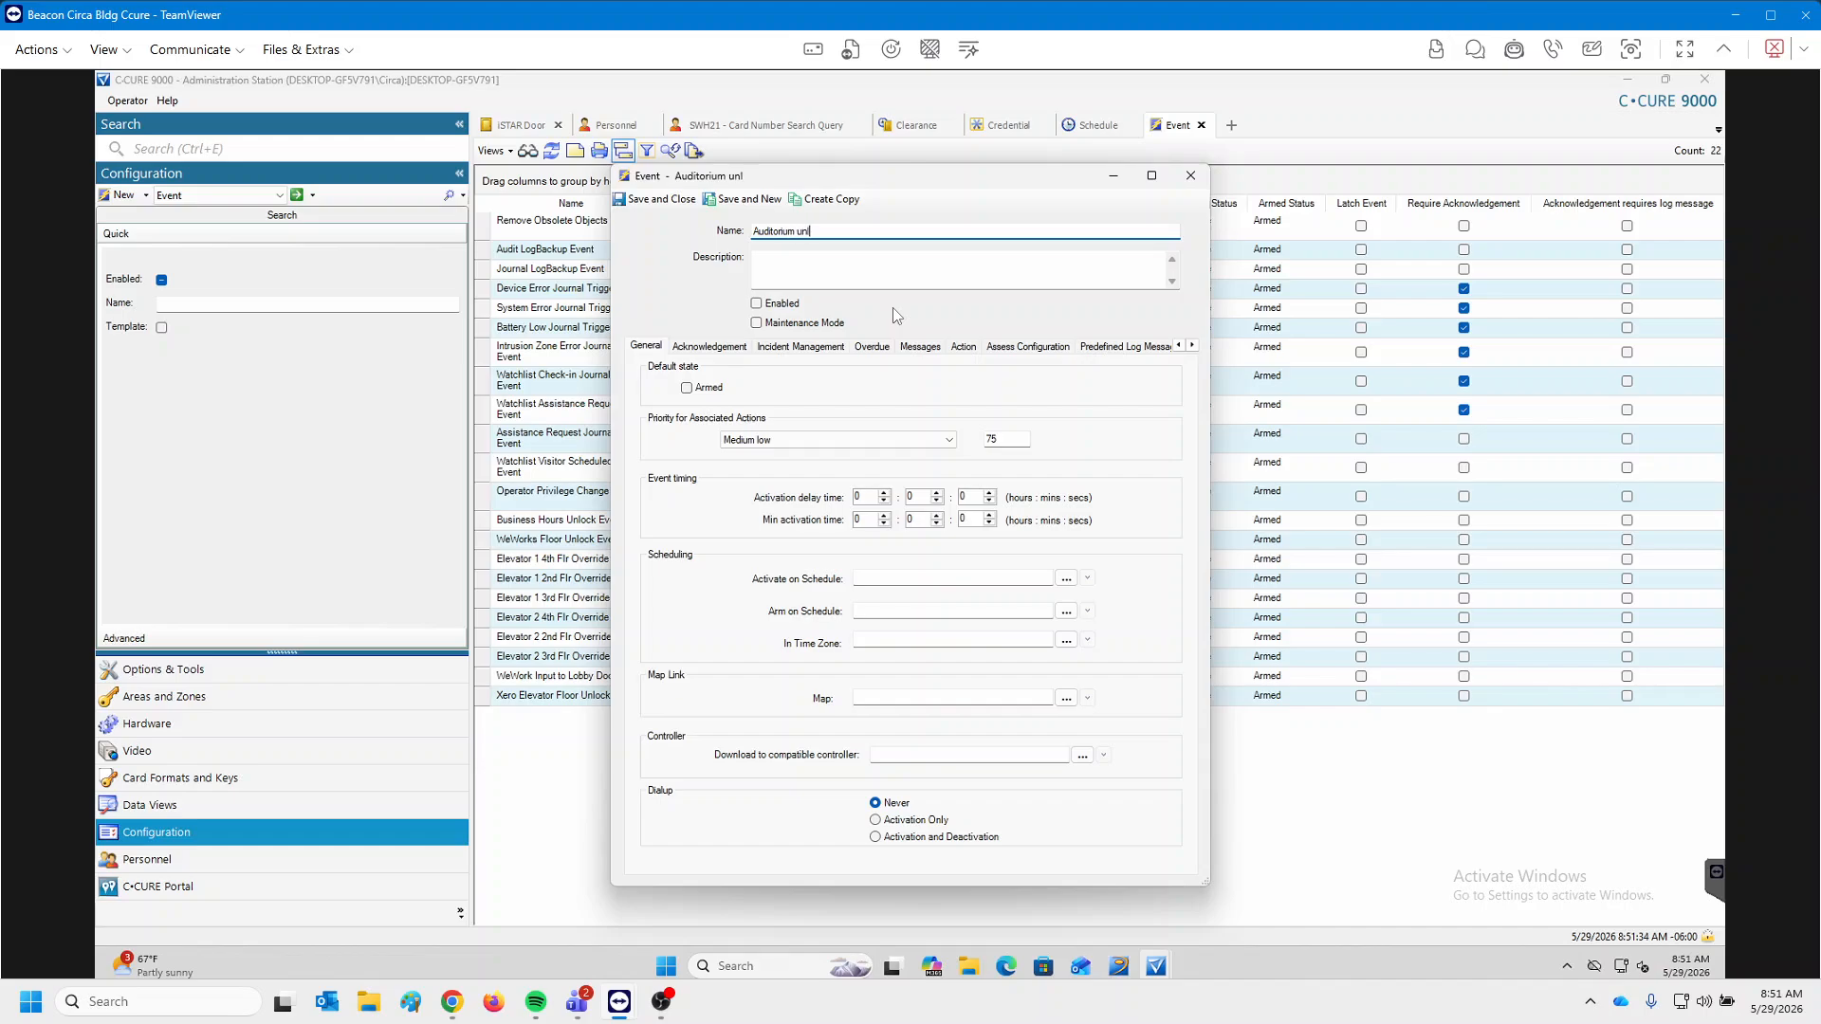
text(ock Event)
click(758, 305)
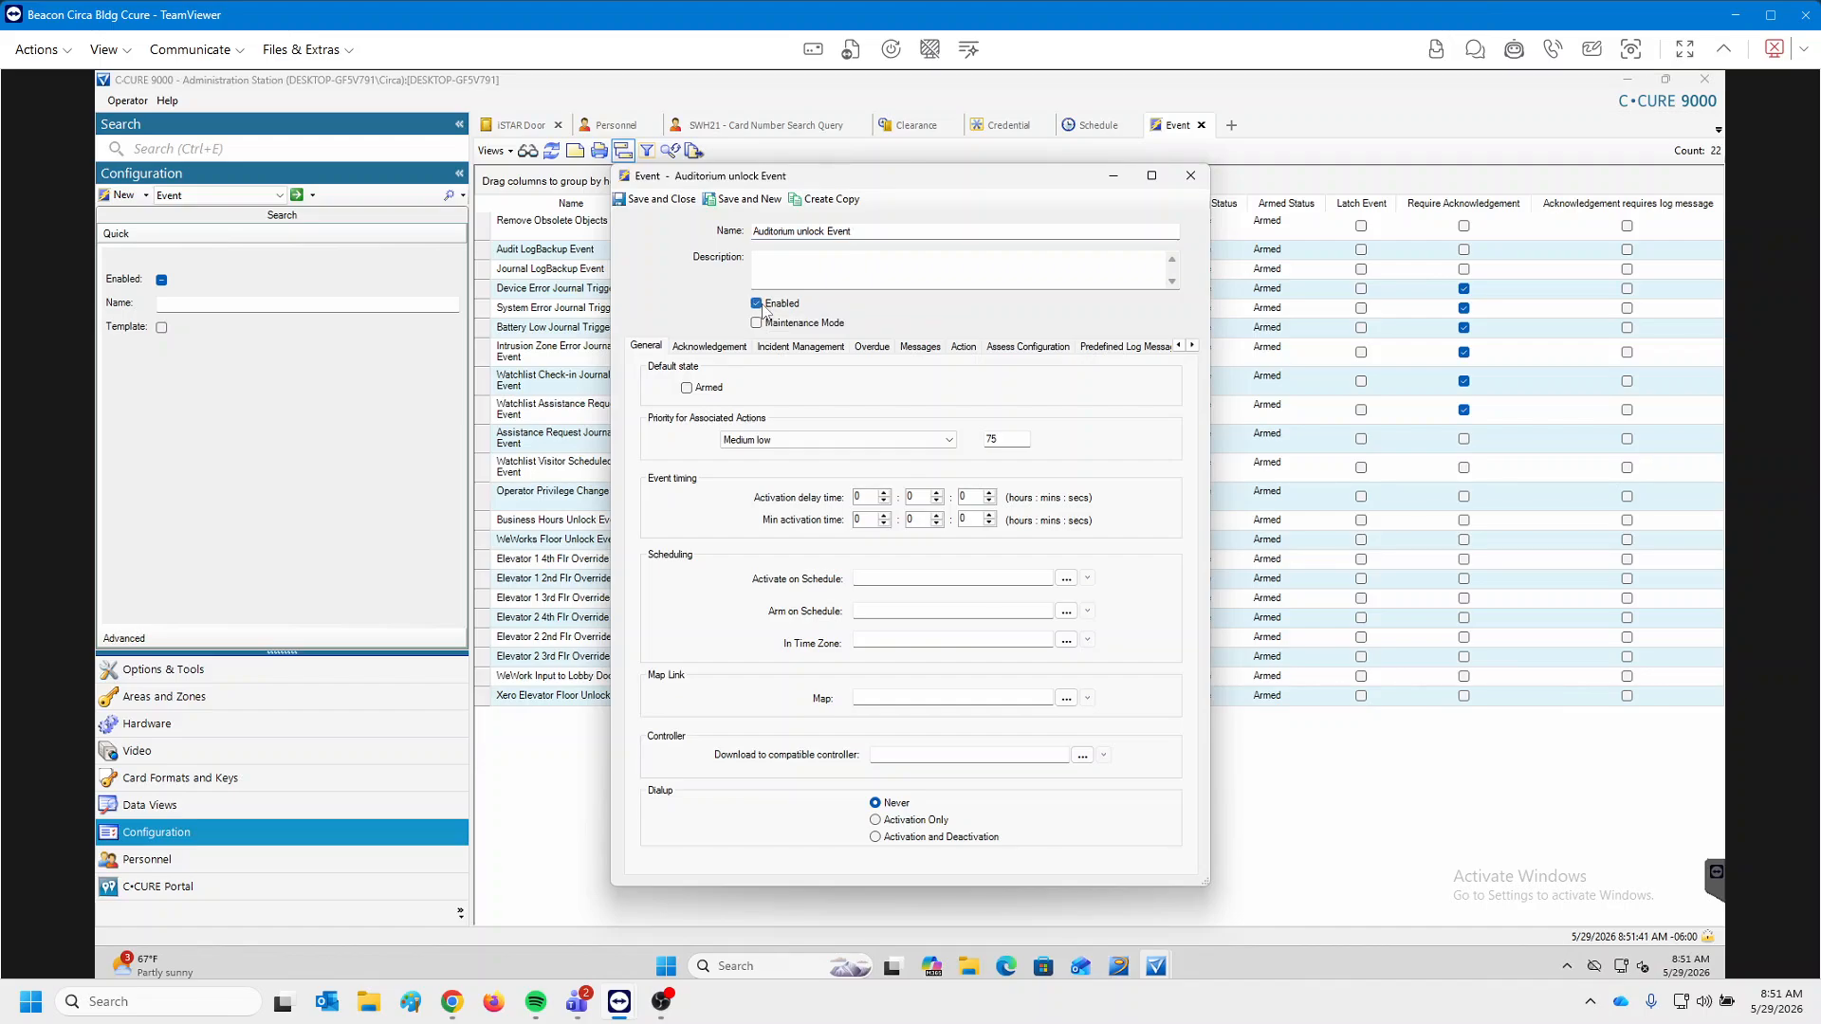
click(707, 391)
click(1065, 581)
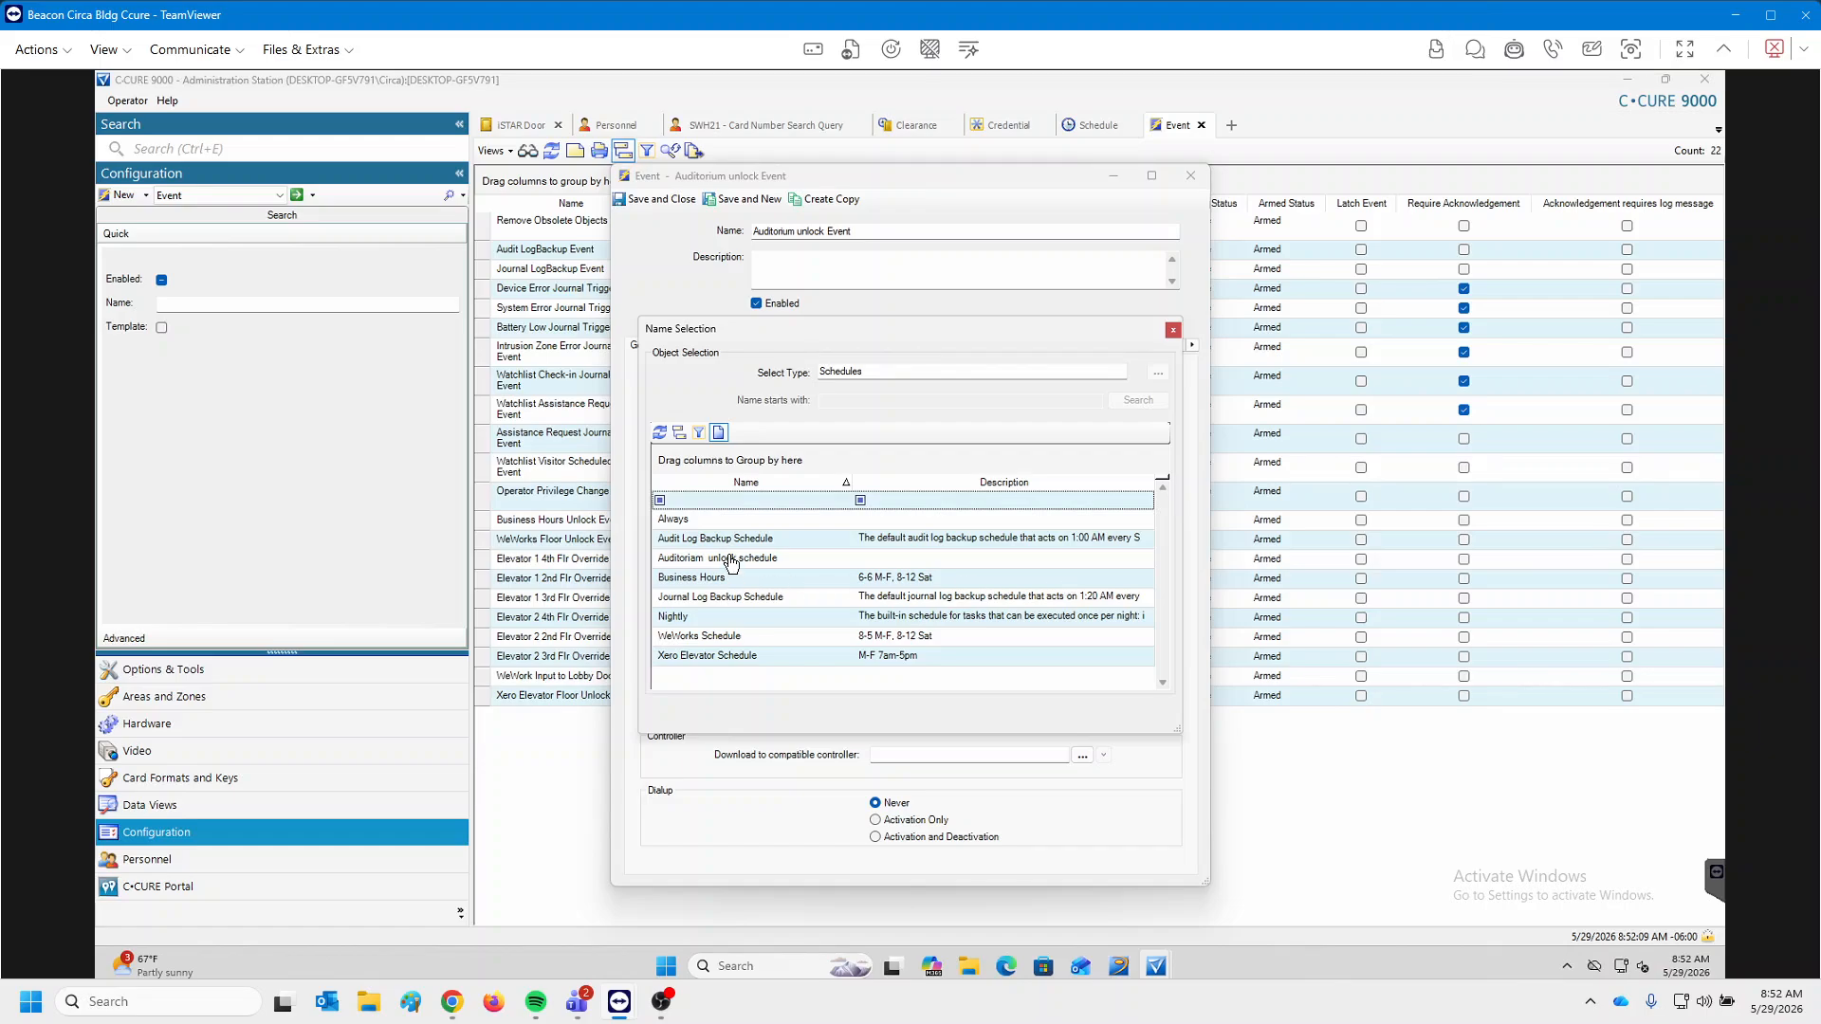
double_click(730, 557)
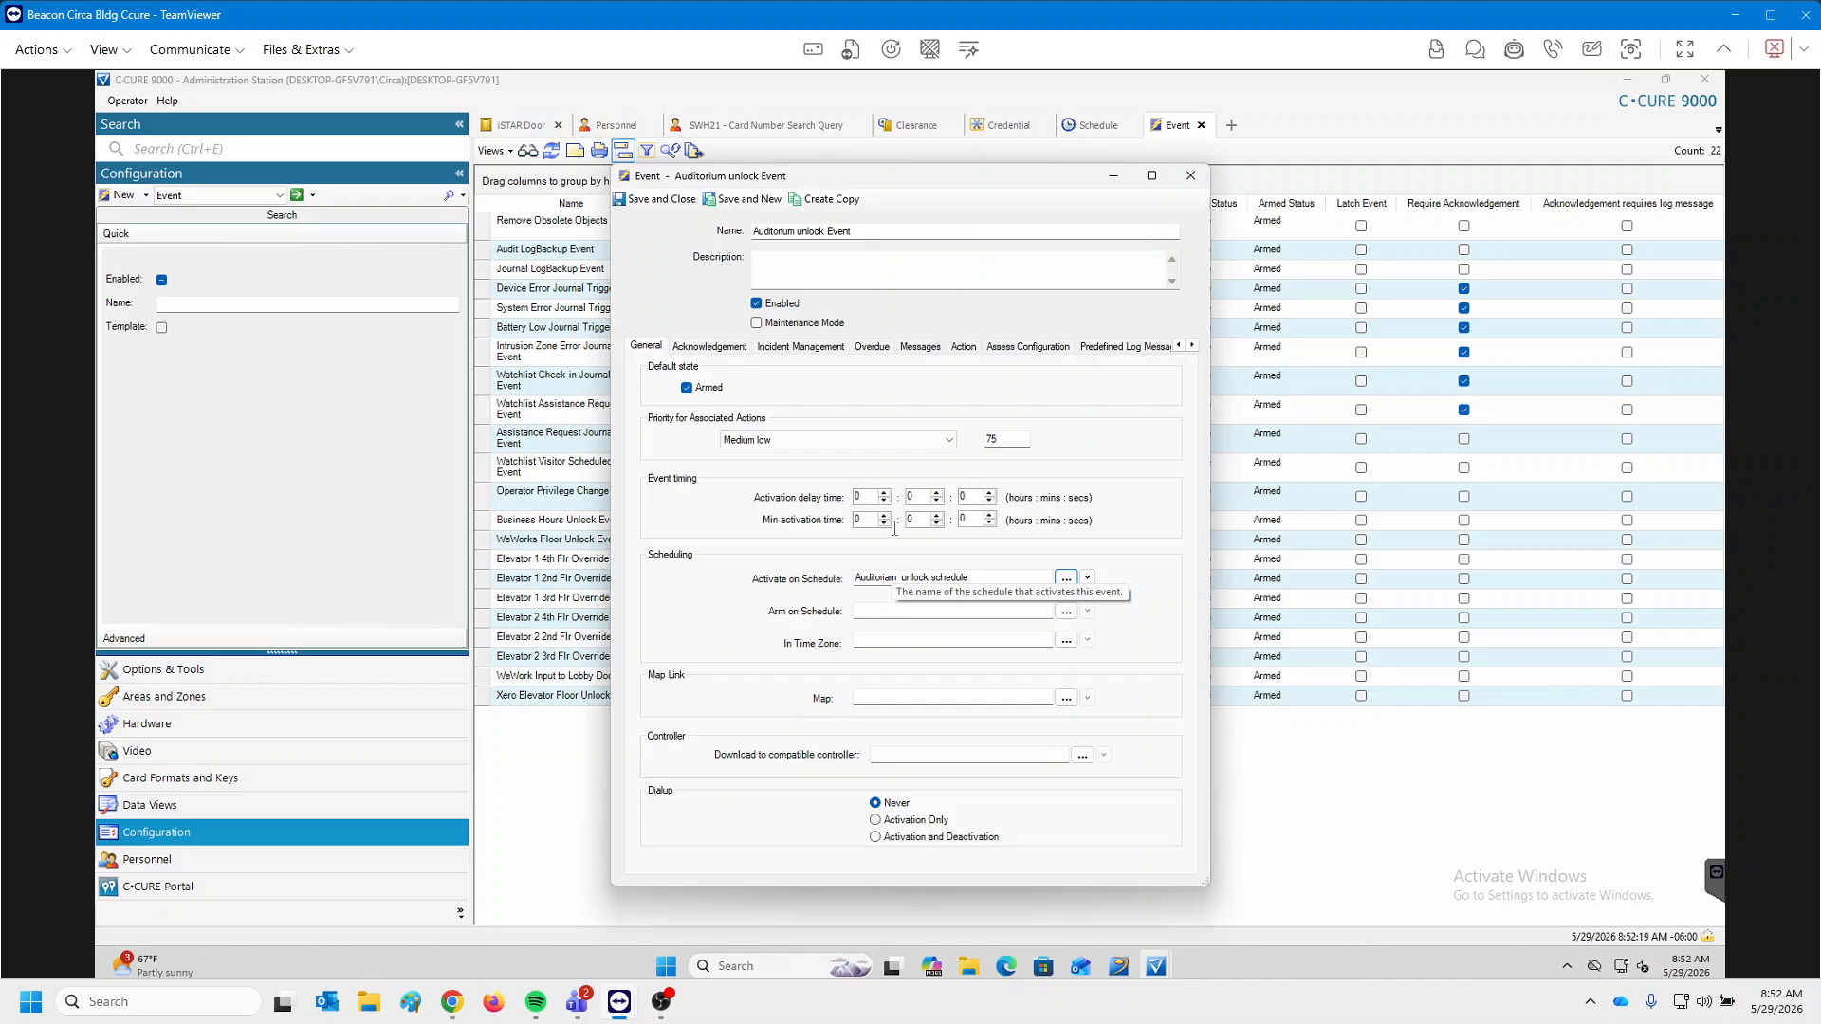
Tick 'Send state changes to Monitoring Station' on the event's Acknowledgement tab.
click(737, 349)
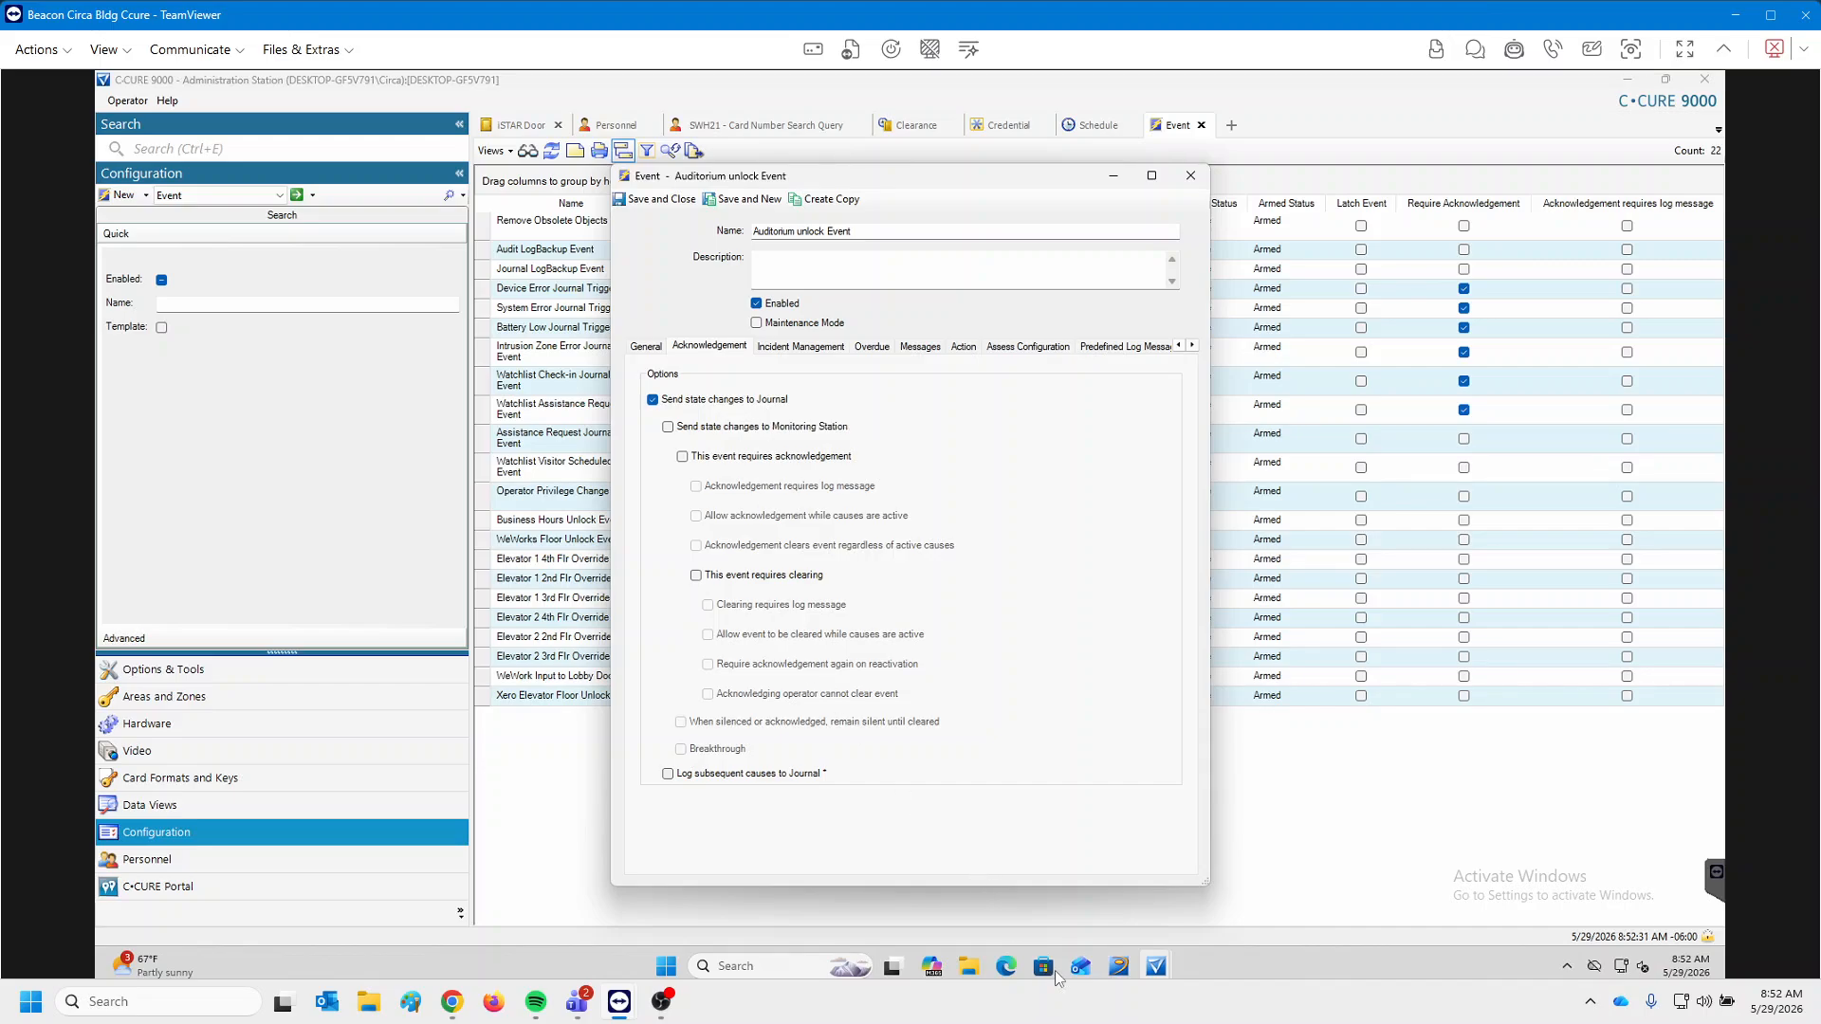
click(1138, 865)
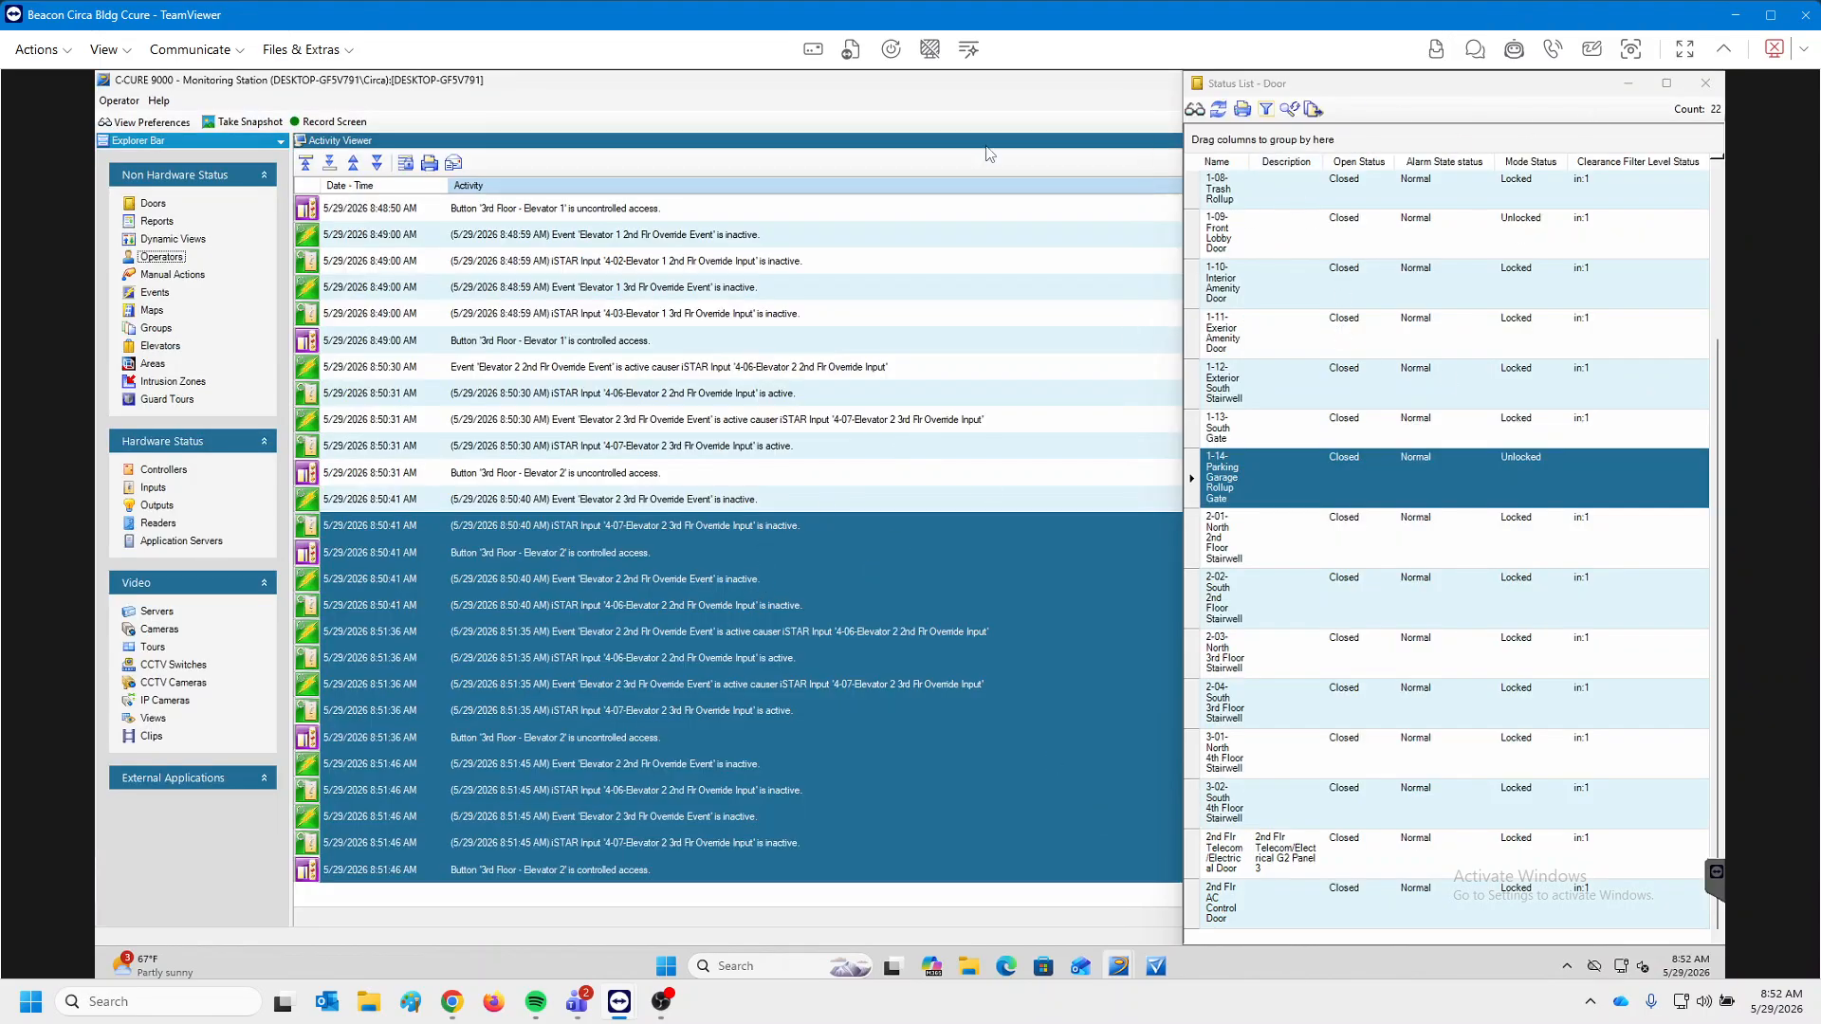
mouse_move(1156, 965)
click(1072, 887)
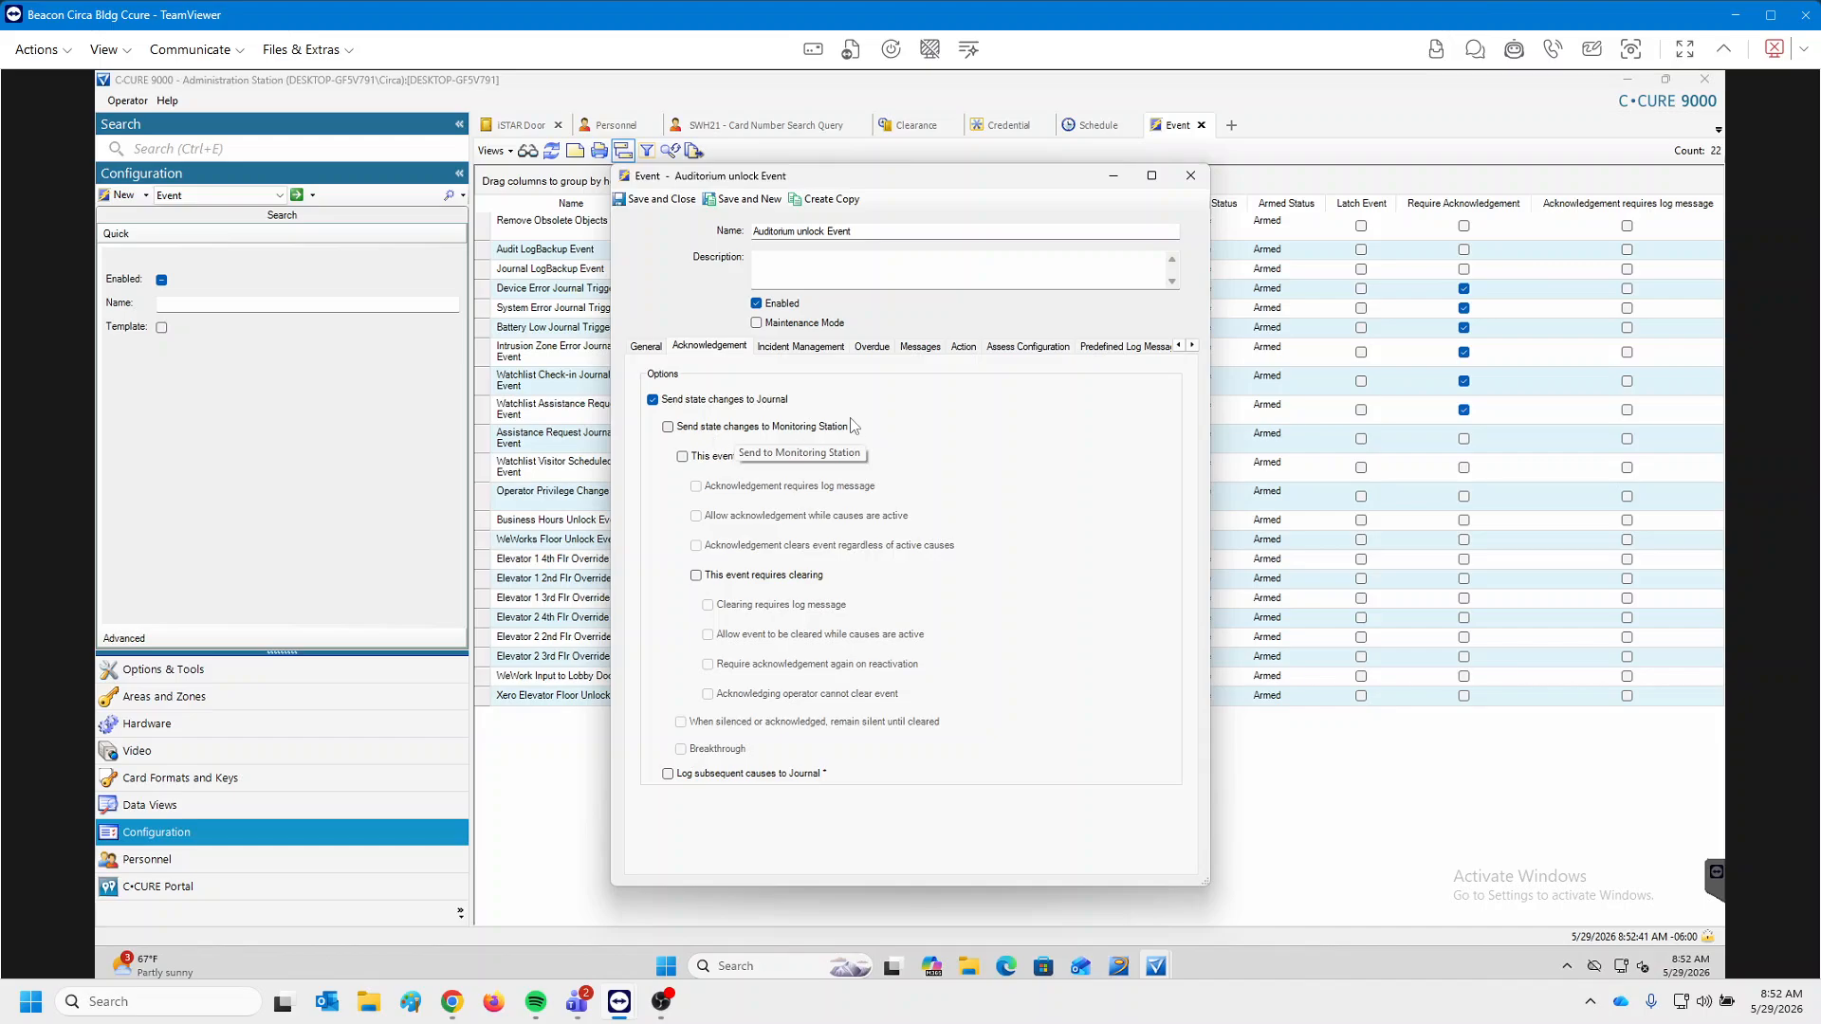
click(668, 428)
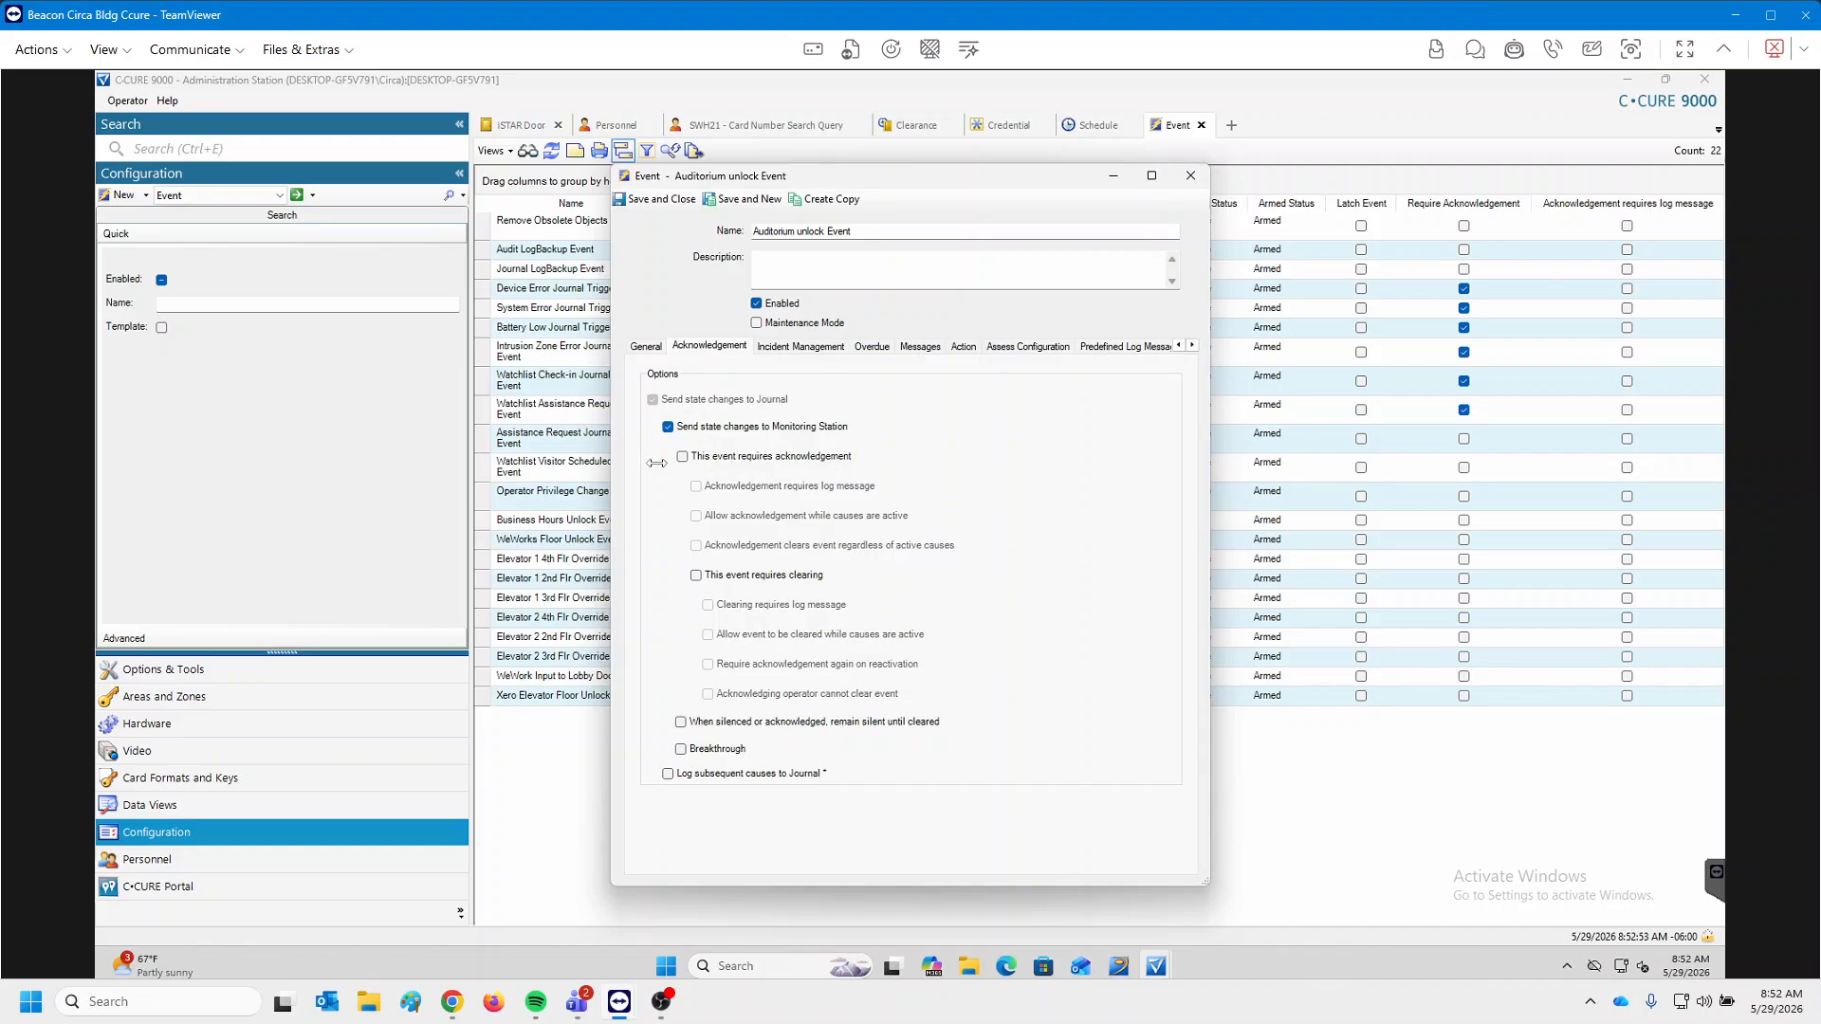
Add an Unlock Door action to the event.
click(963, 347)
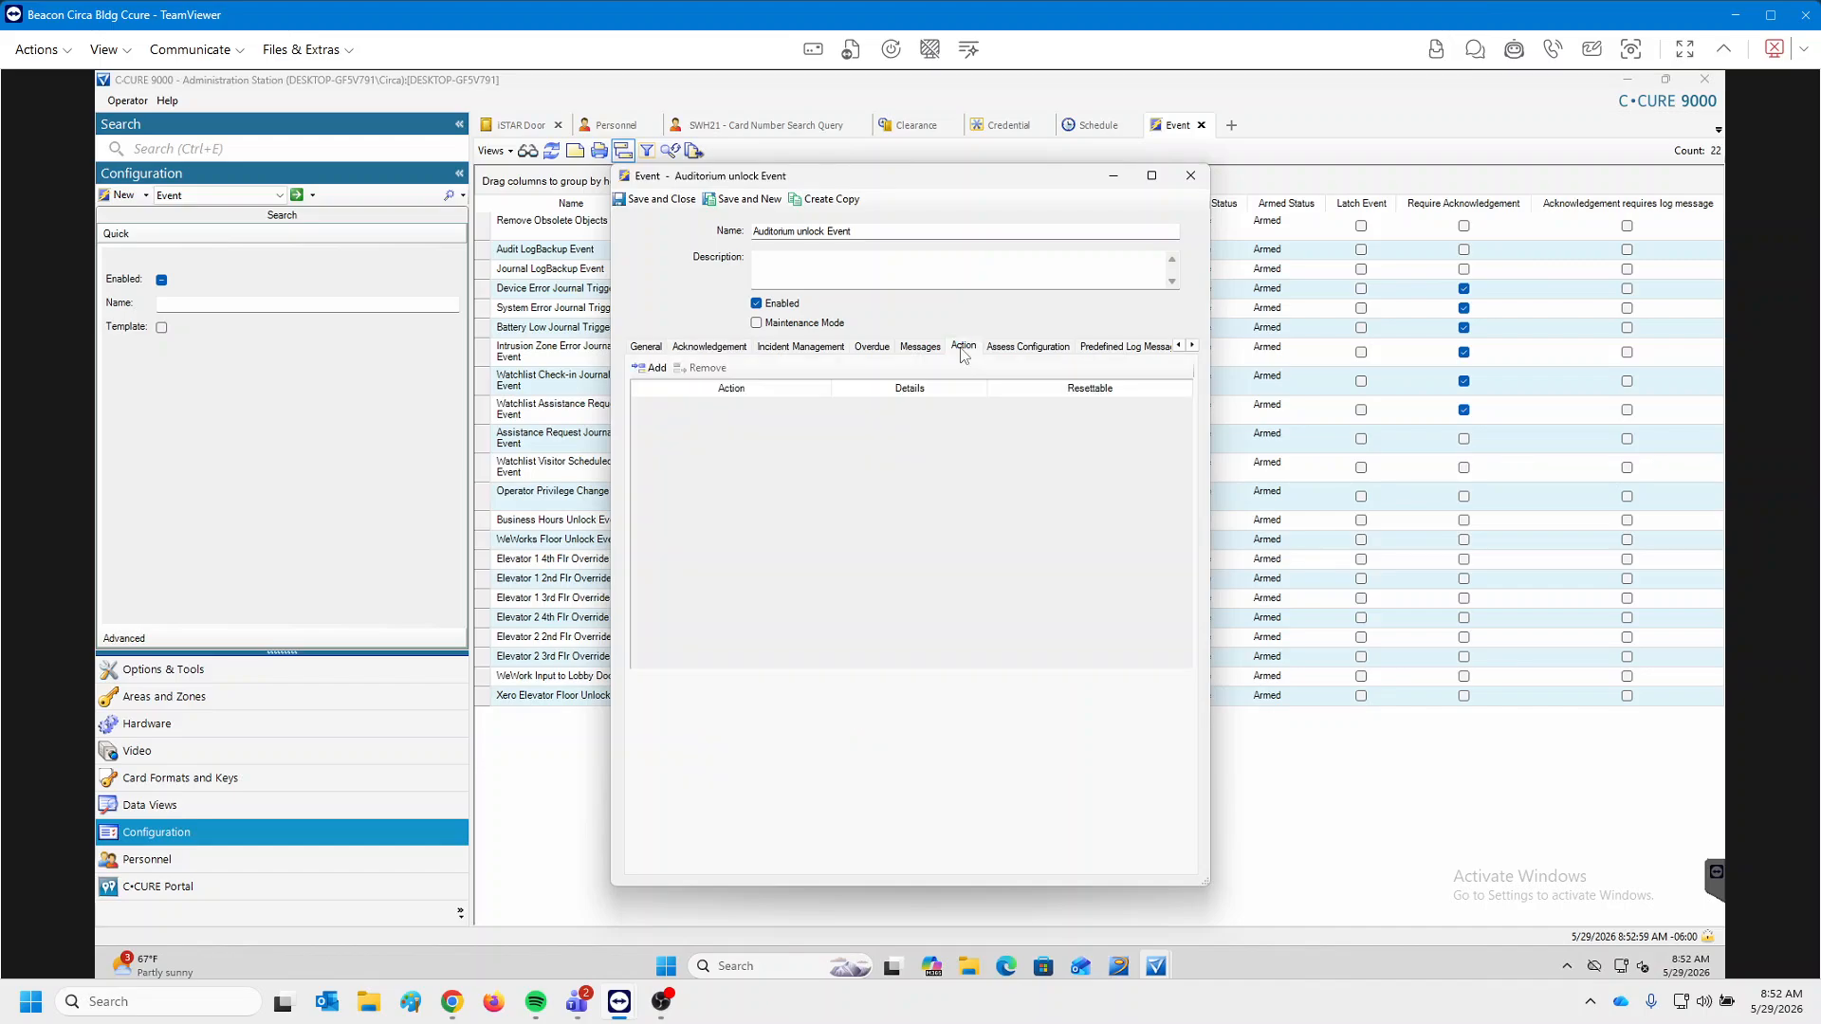
click(655, 369)
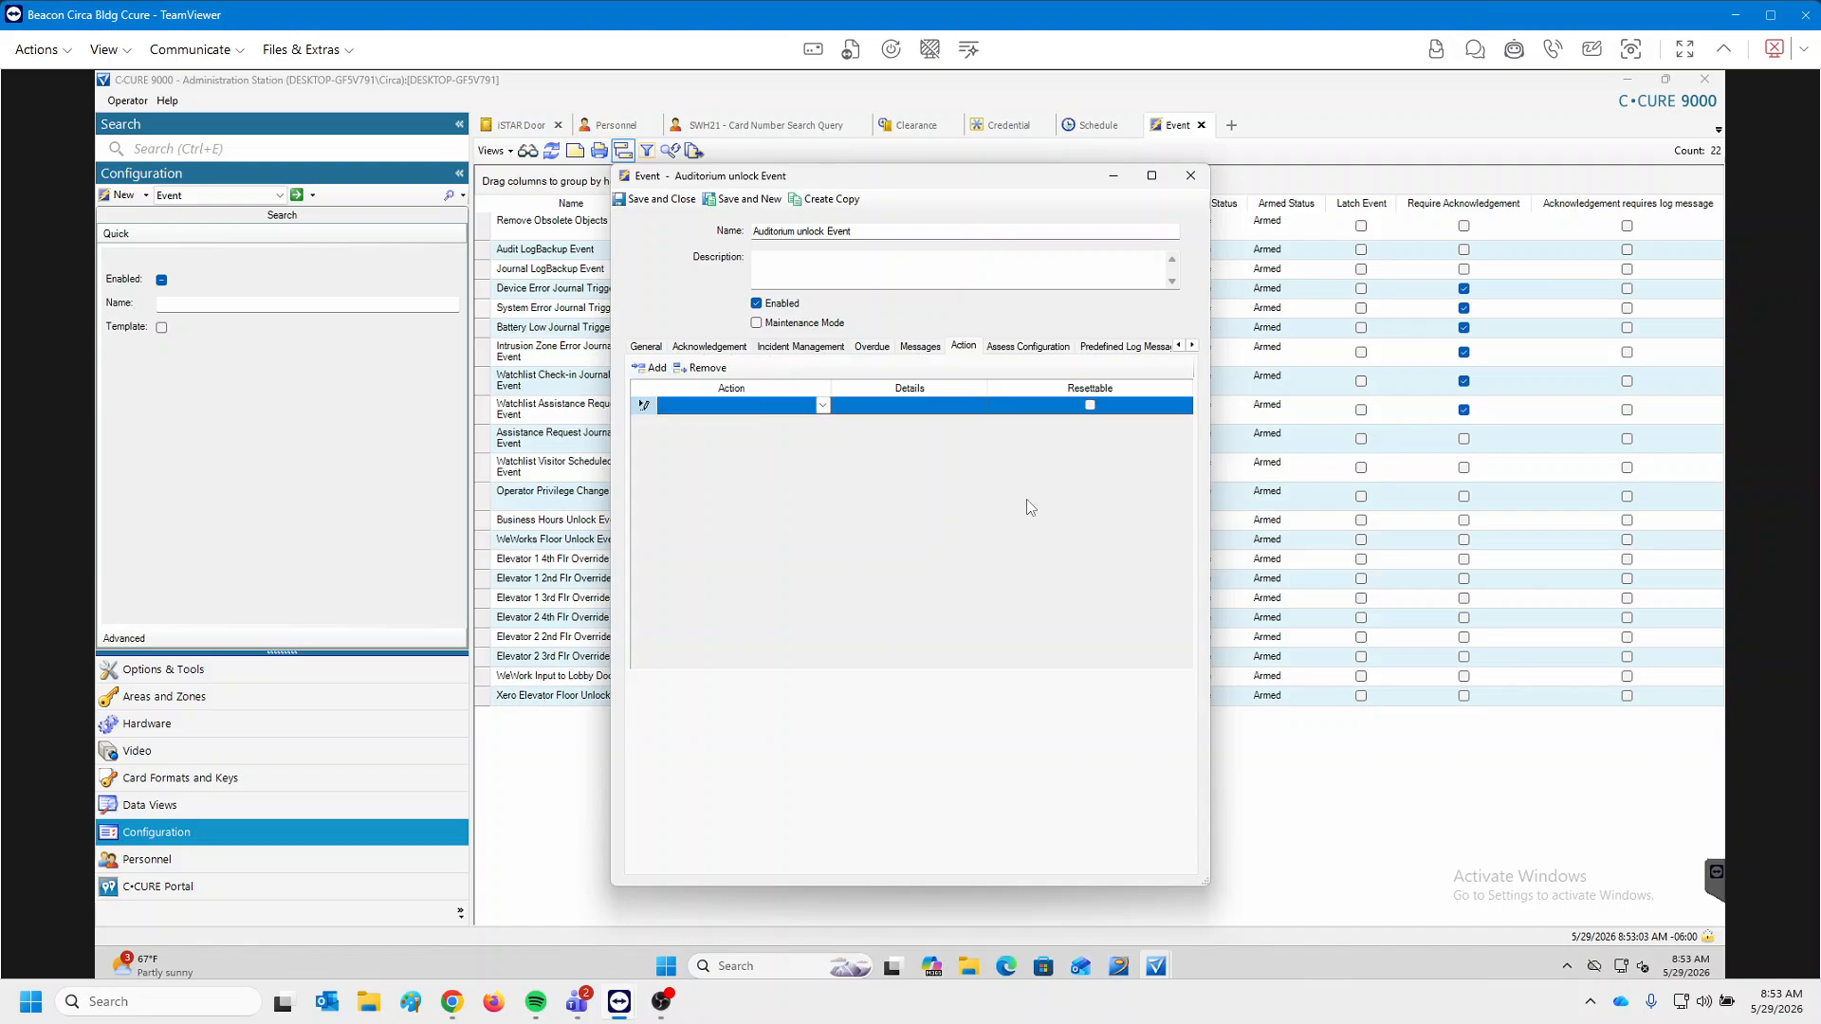
click(822, 406)
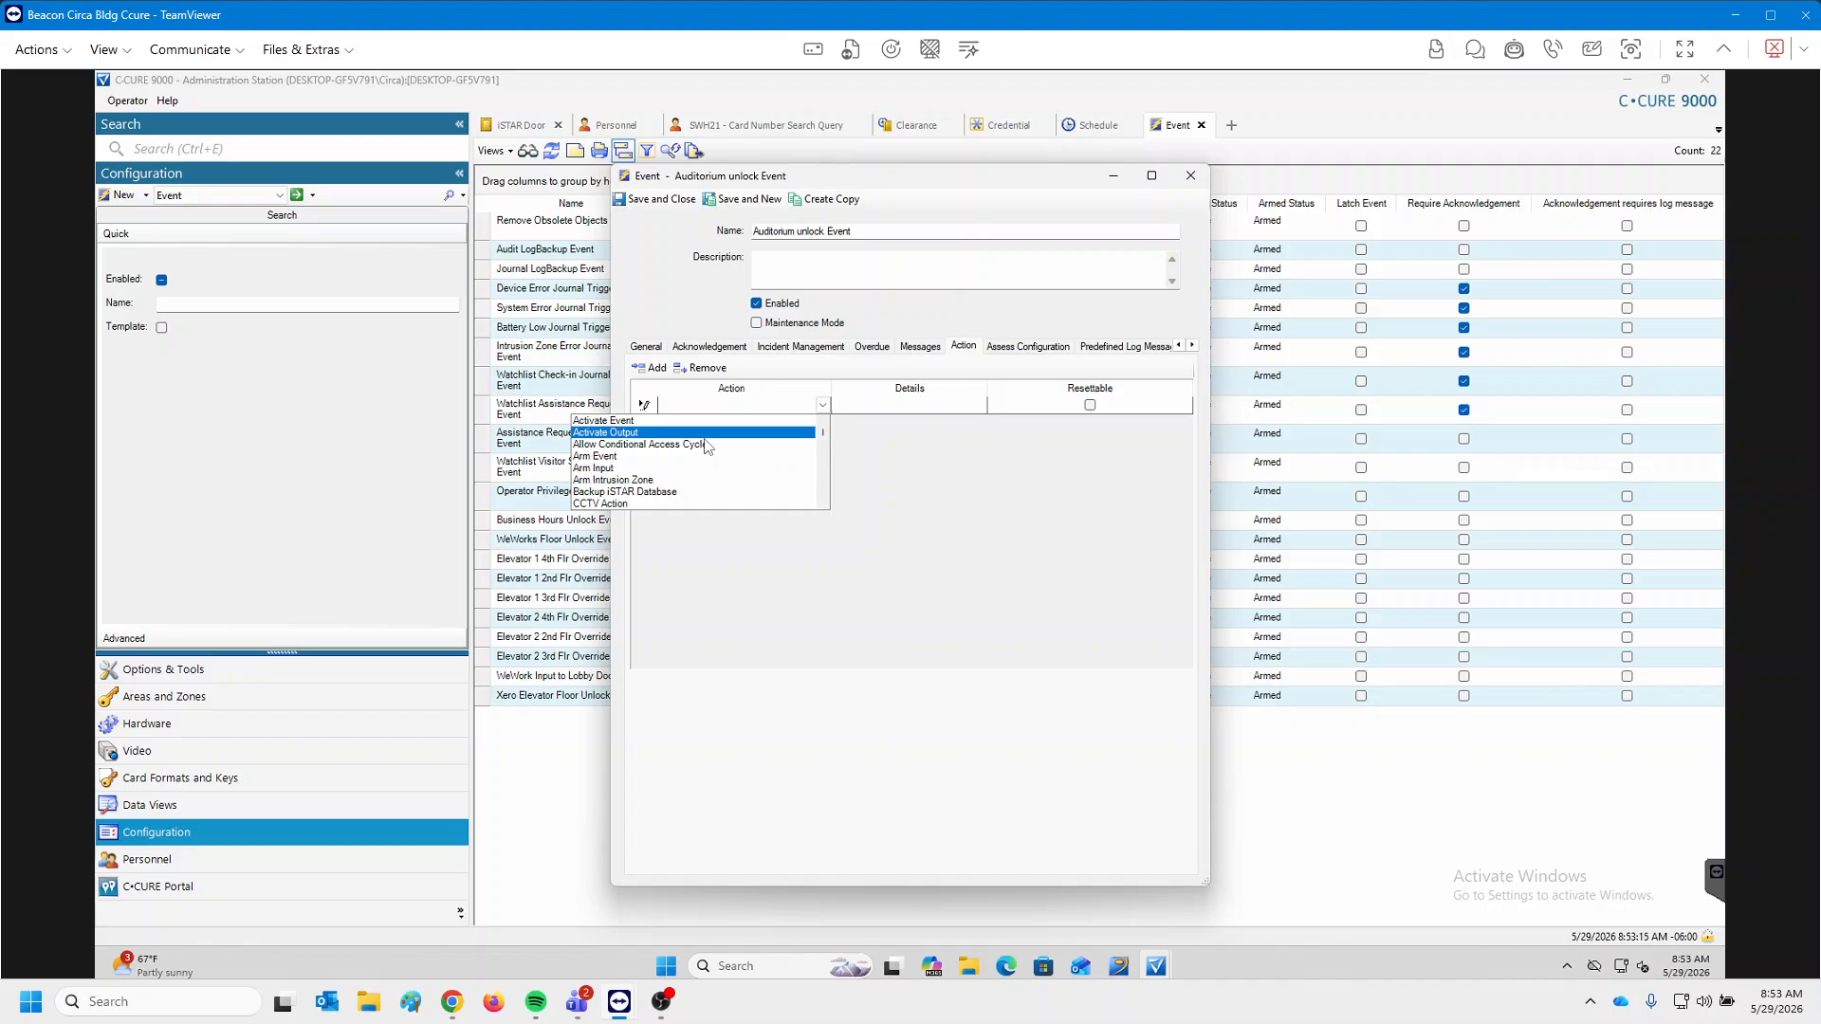
key(u)
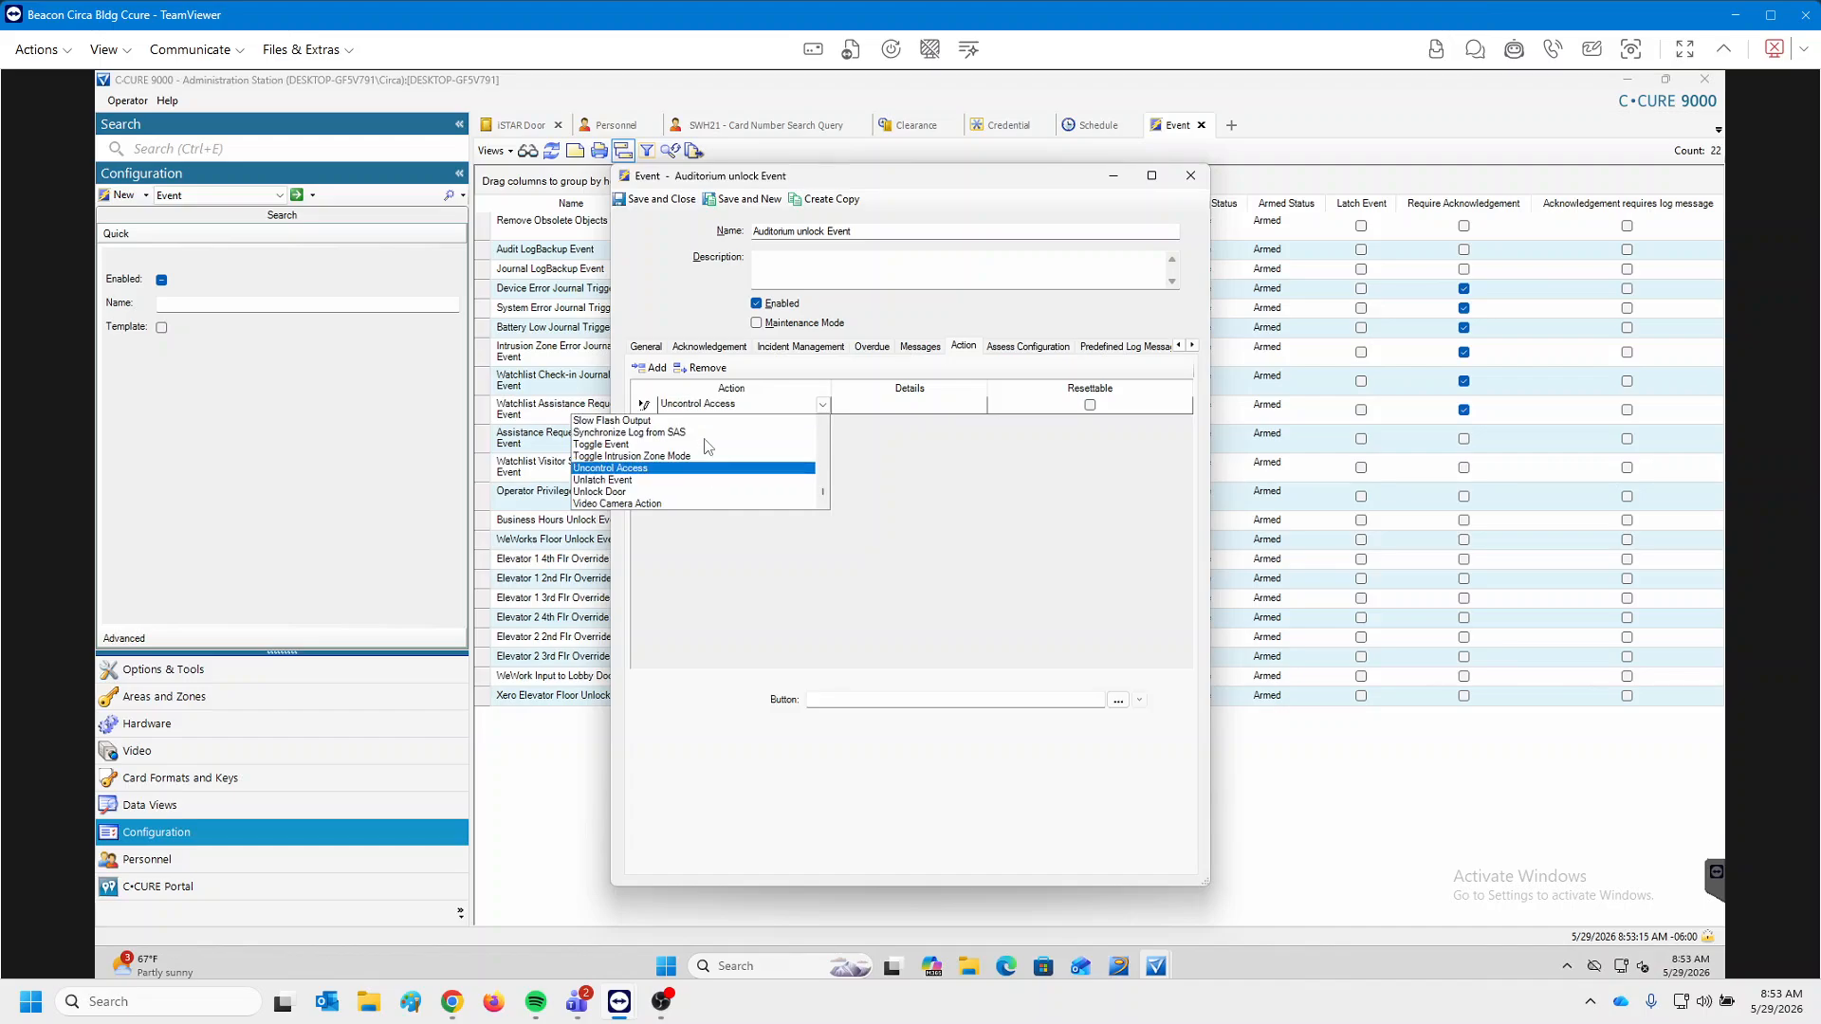
click(609, 493)
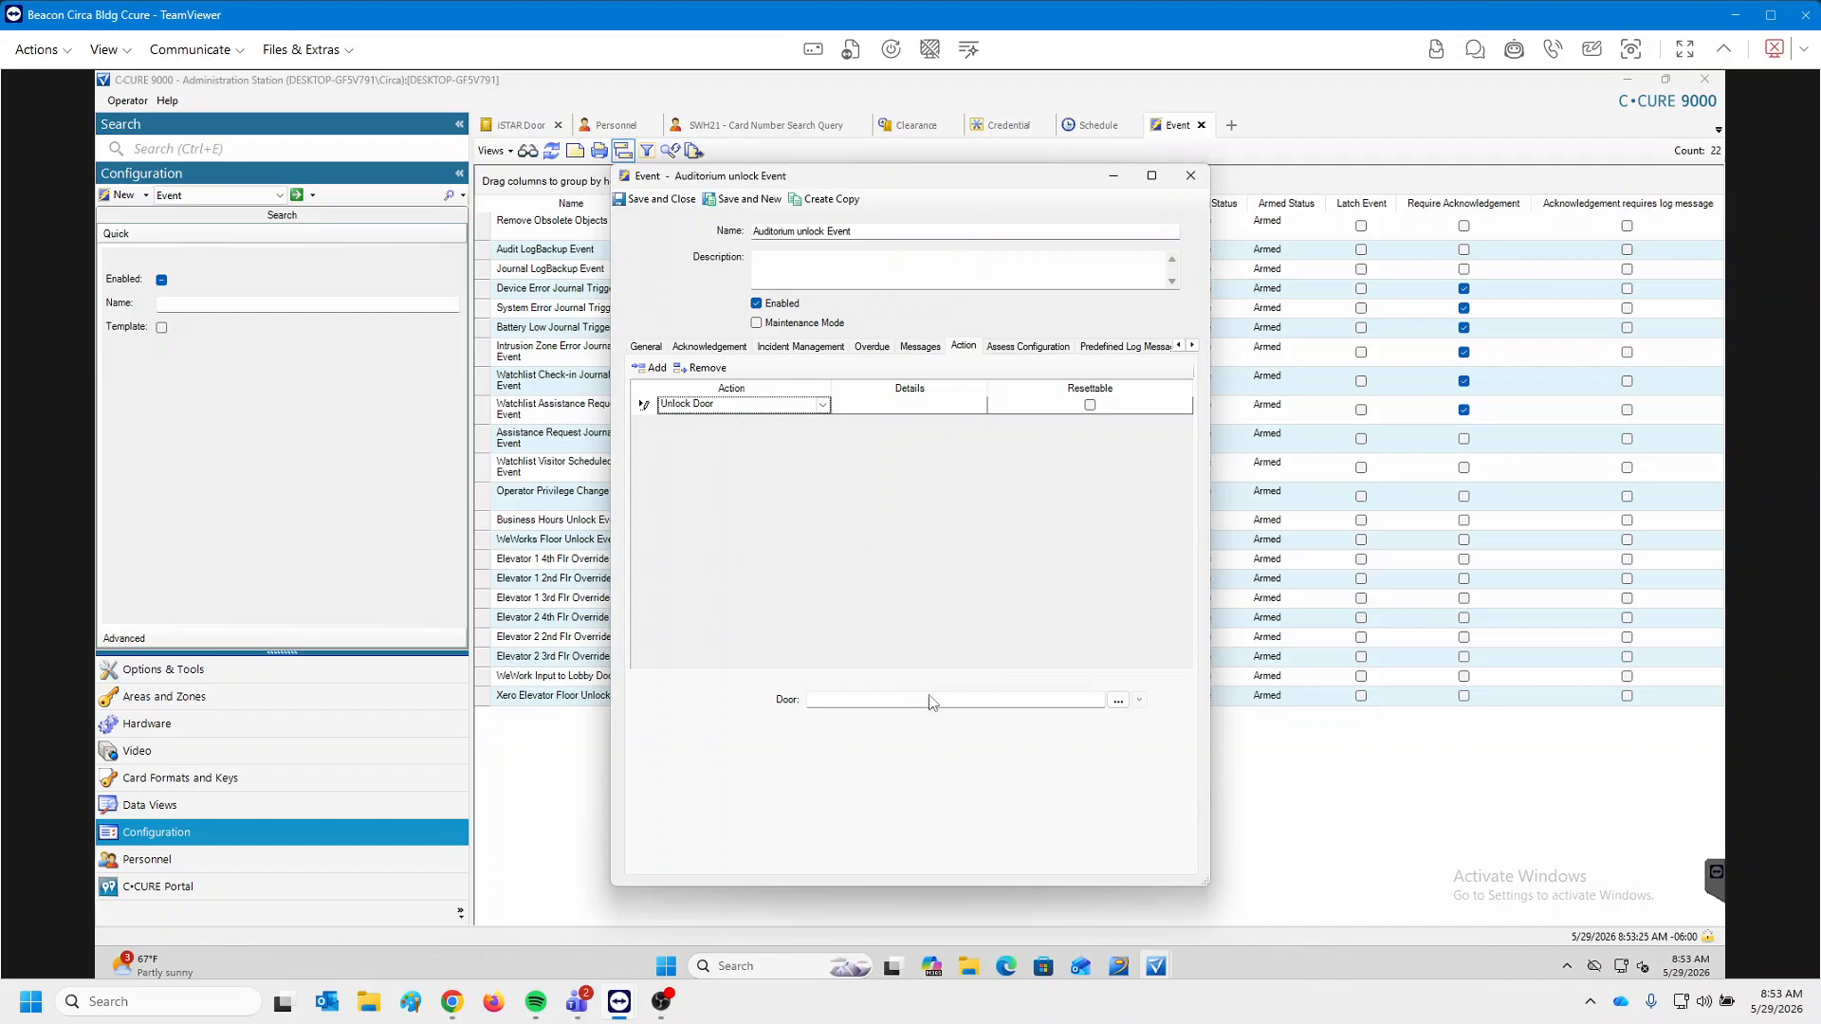
Set the Unlock Door action's target door to 1-05-Auditorium.
click(1120, 702)
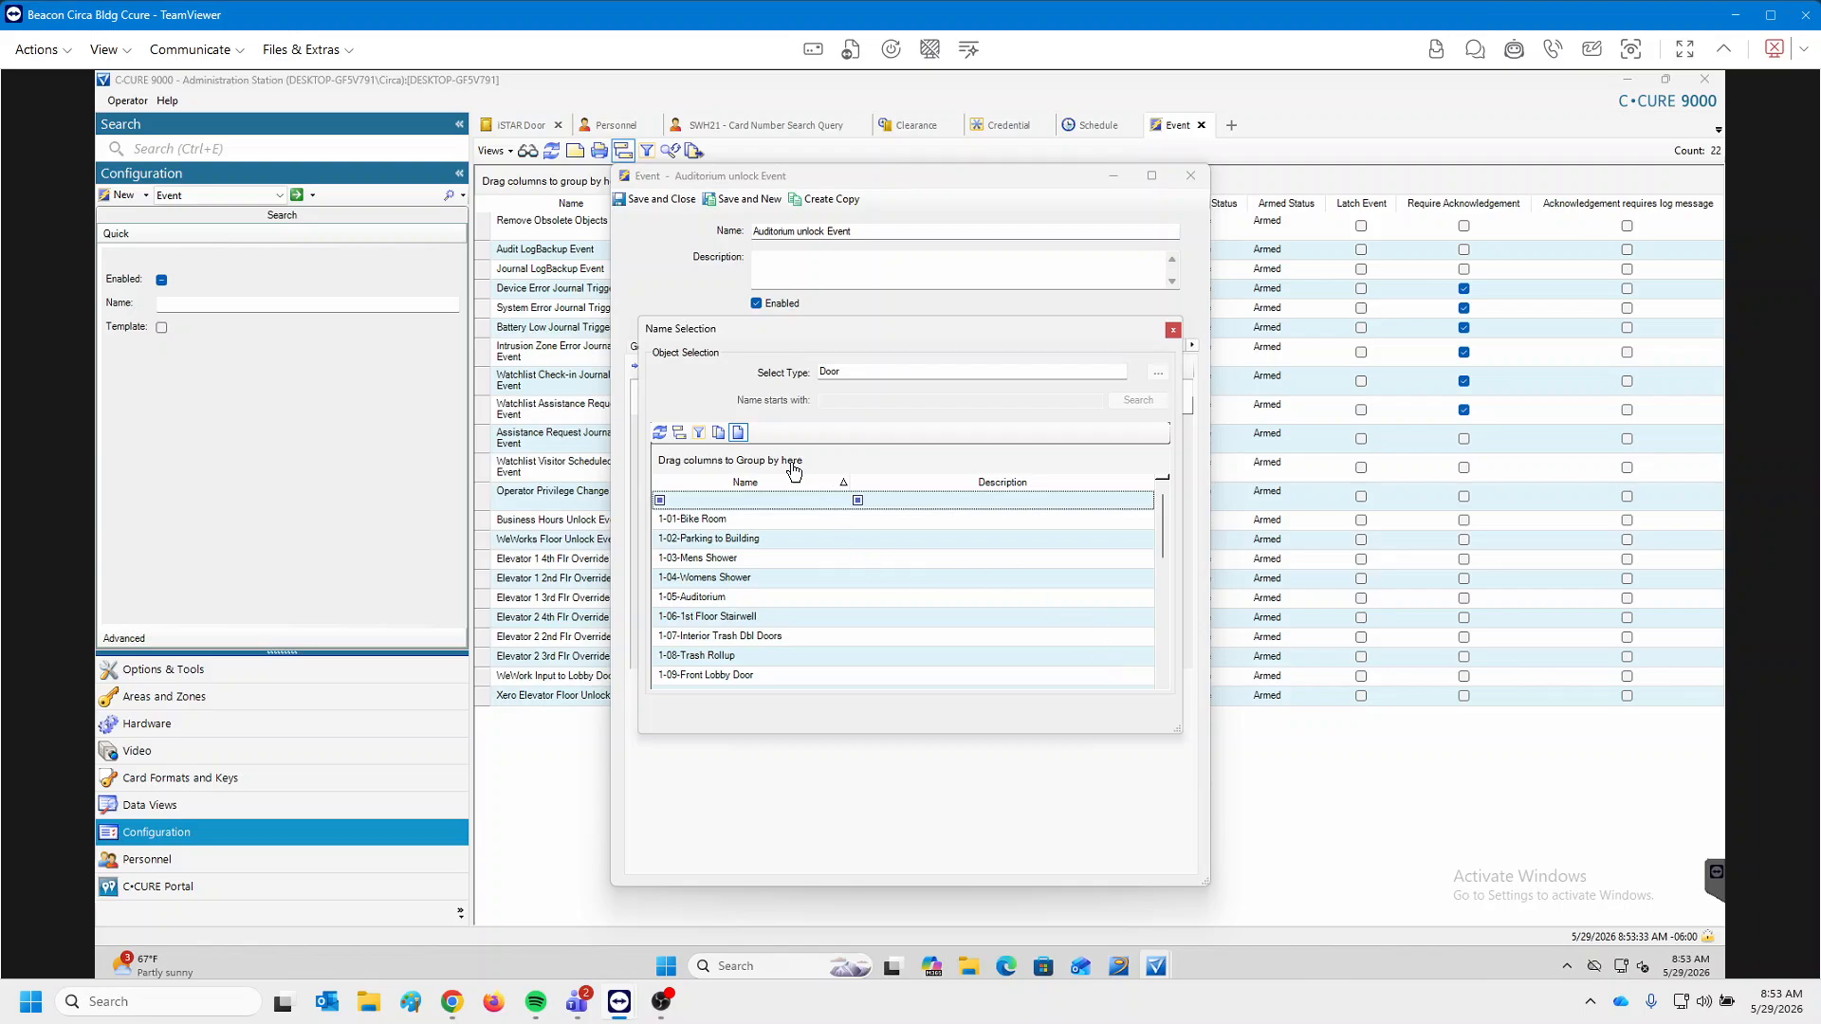
double_click(743, 598)
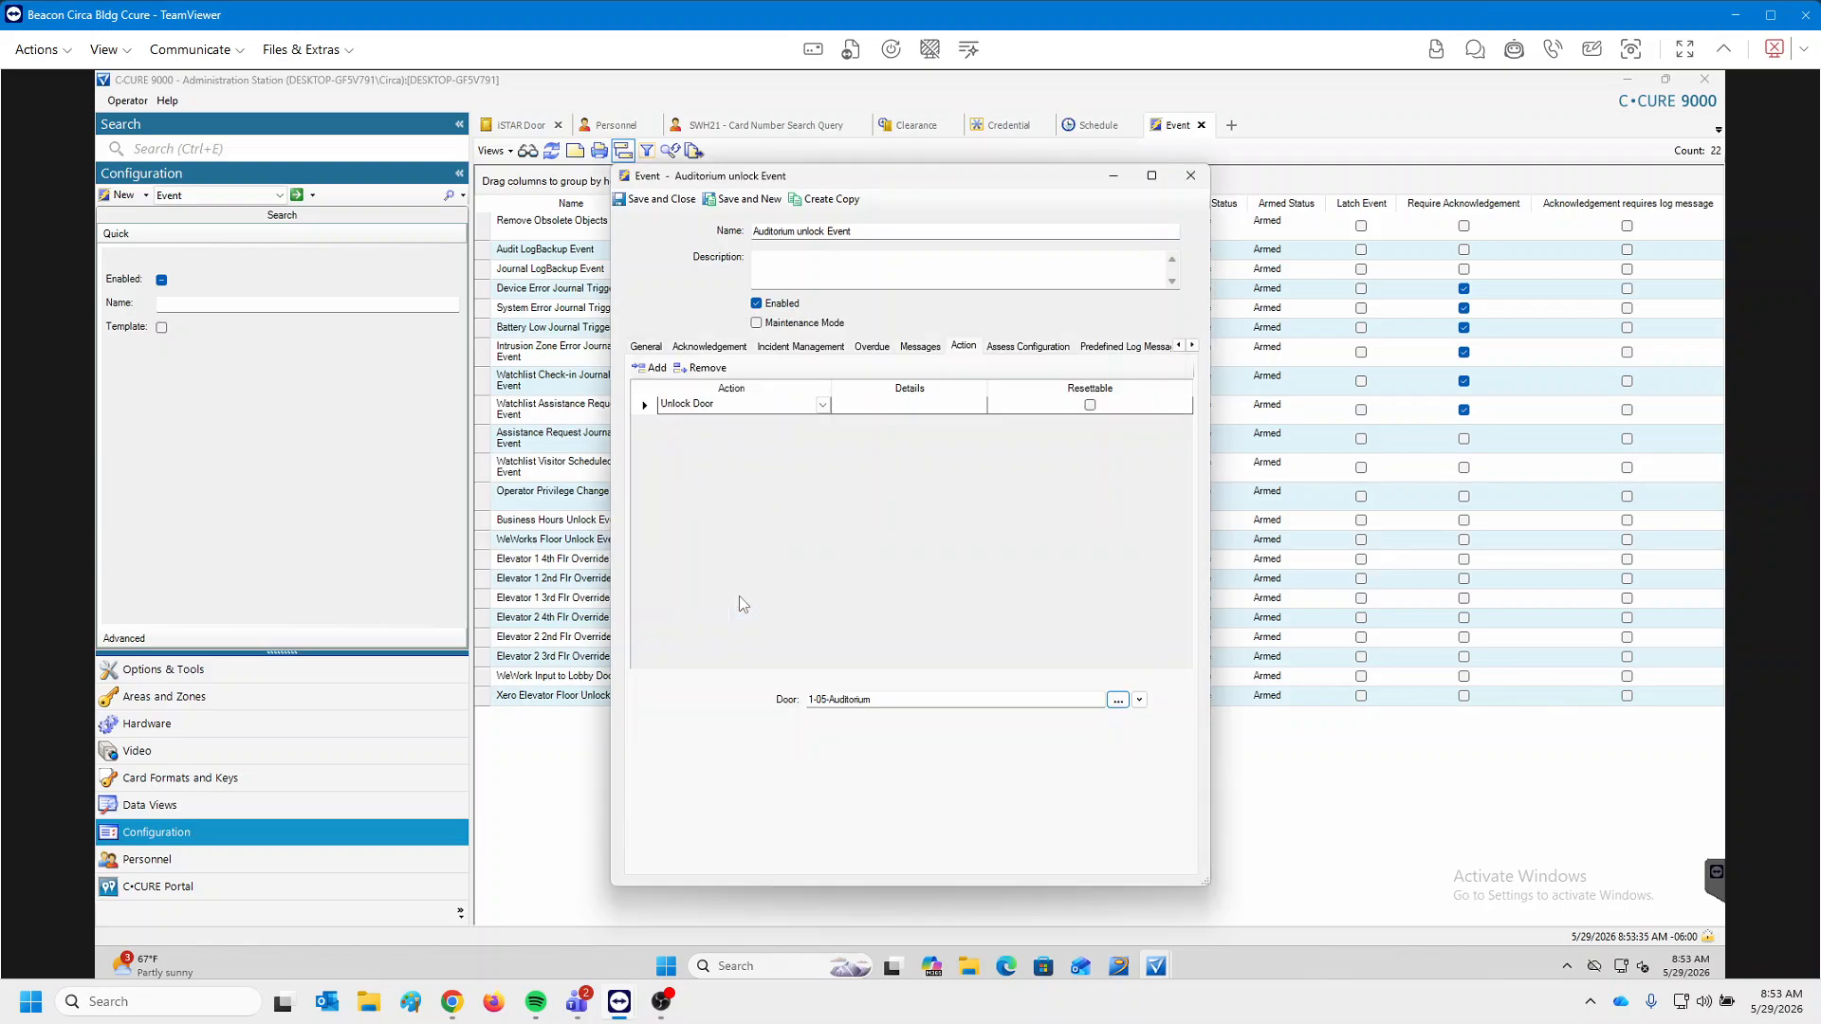
click(647, 347)
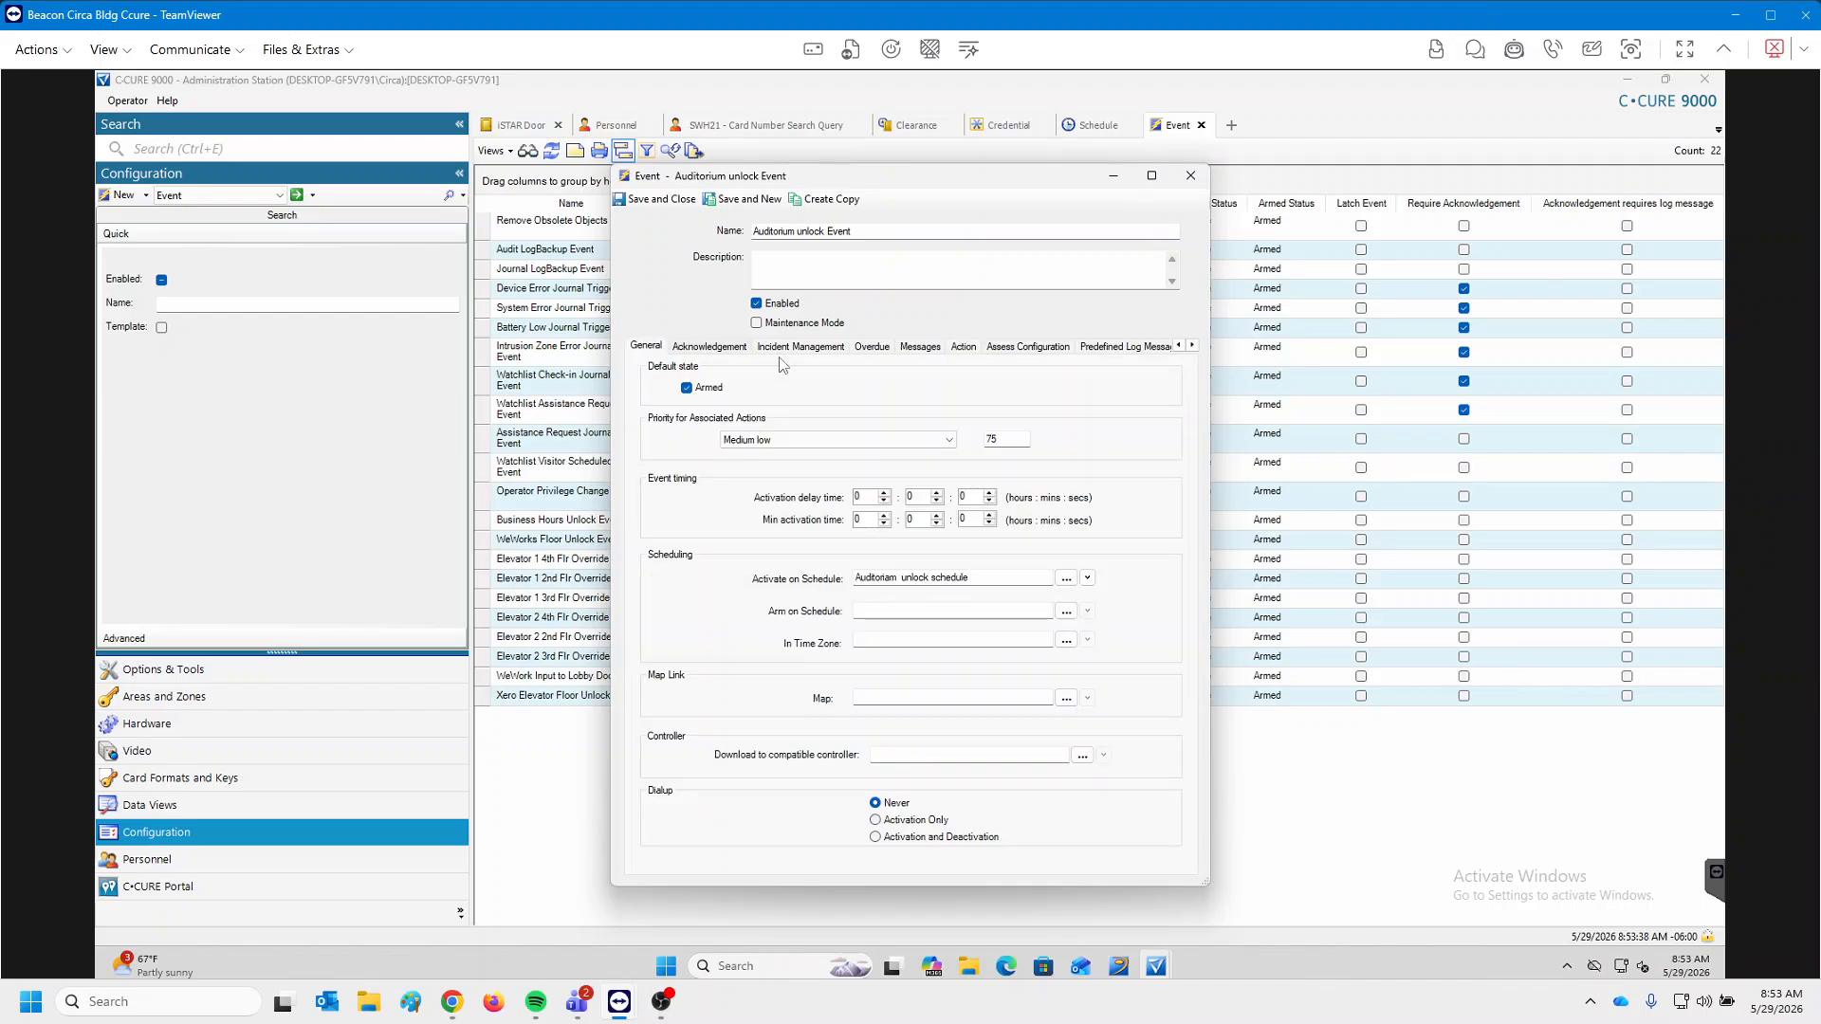
Save the Auditorium unlock Event and refresh the Event list so it appears.
click(661, 200)
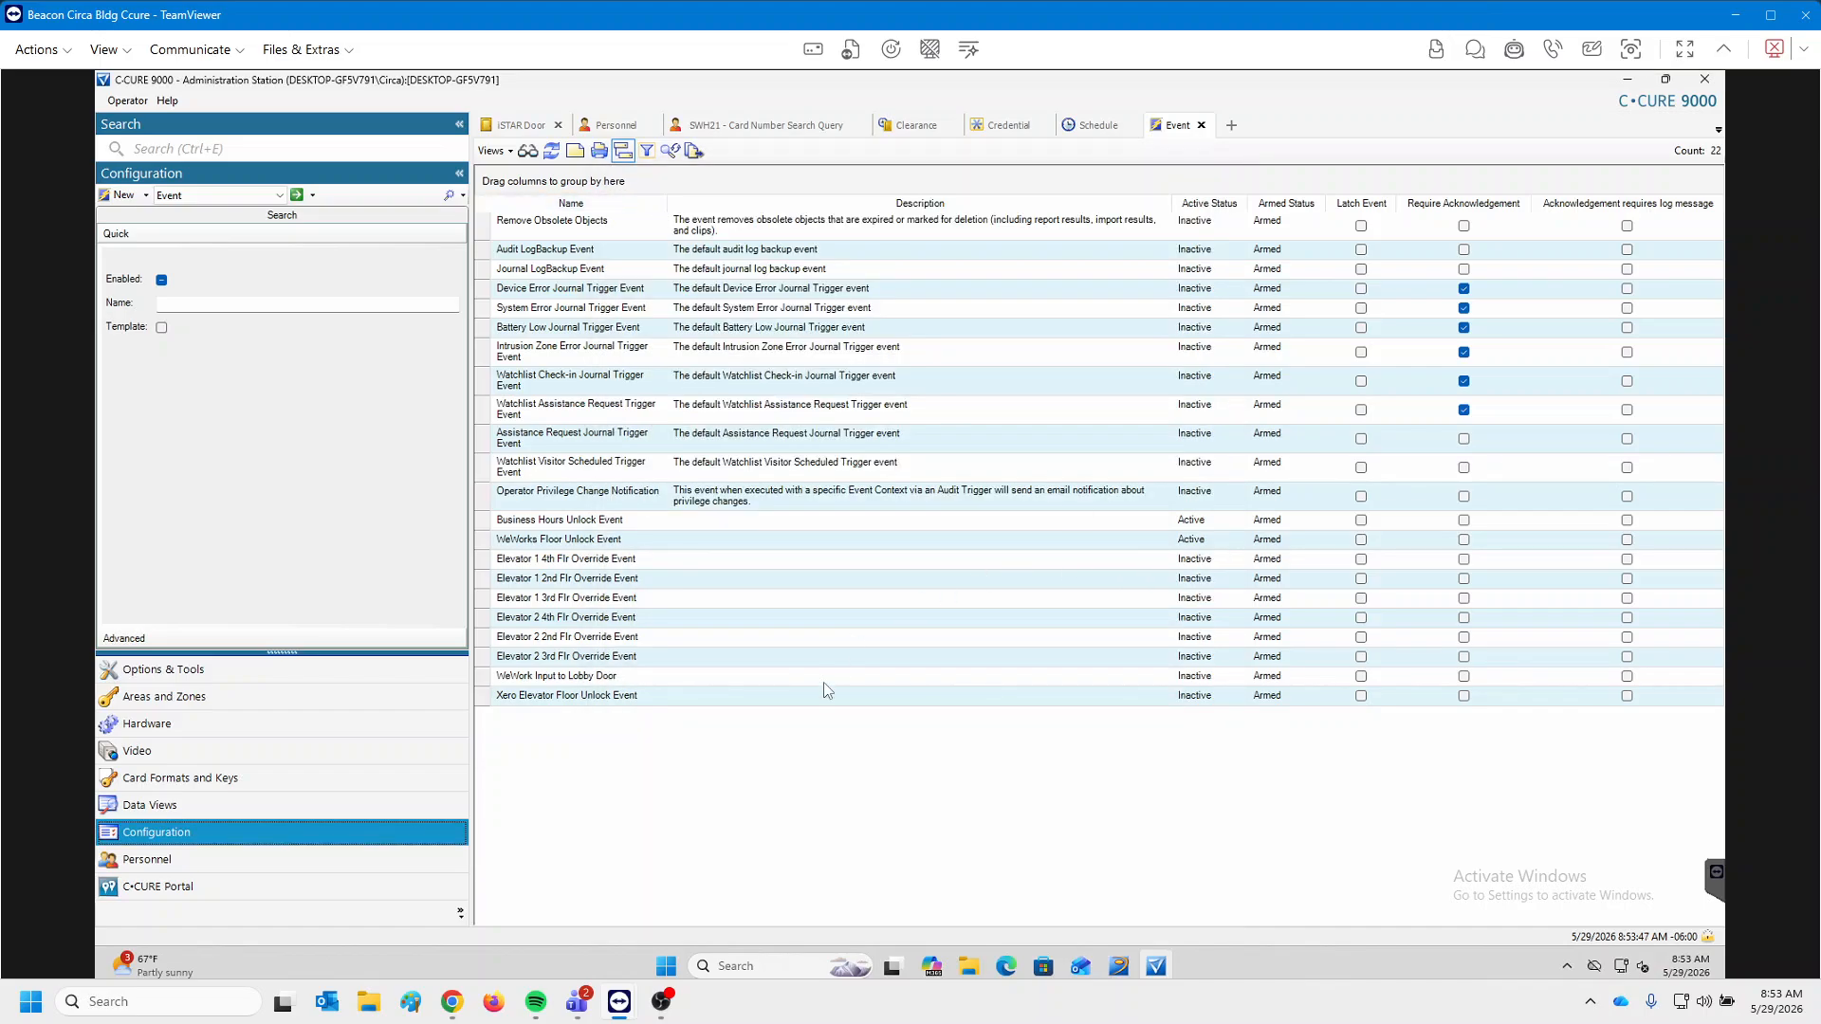
click(552, 149)
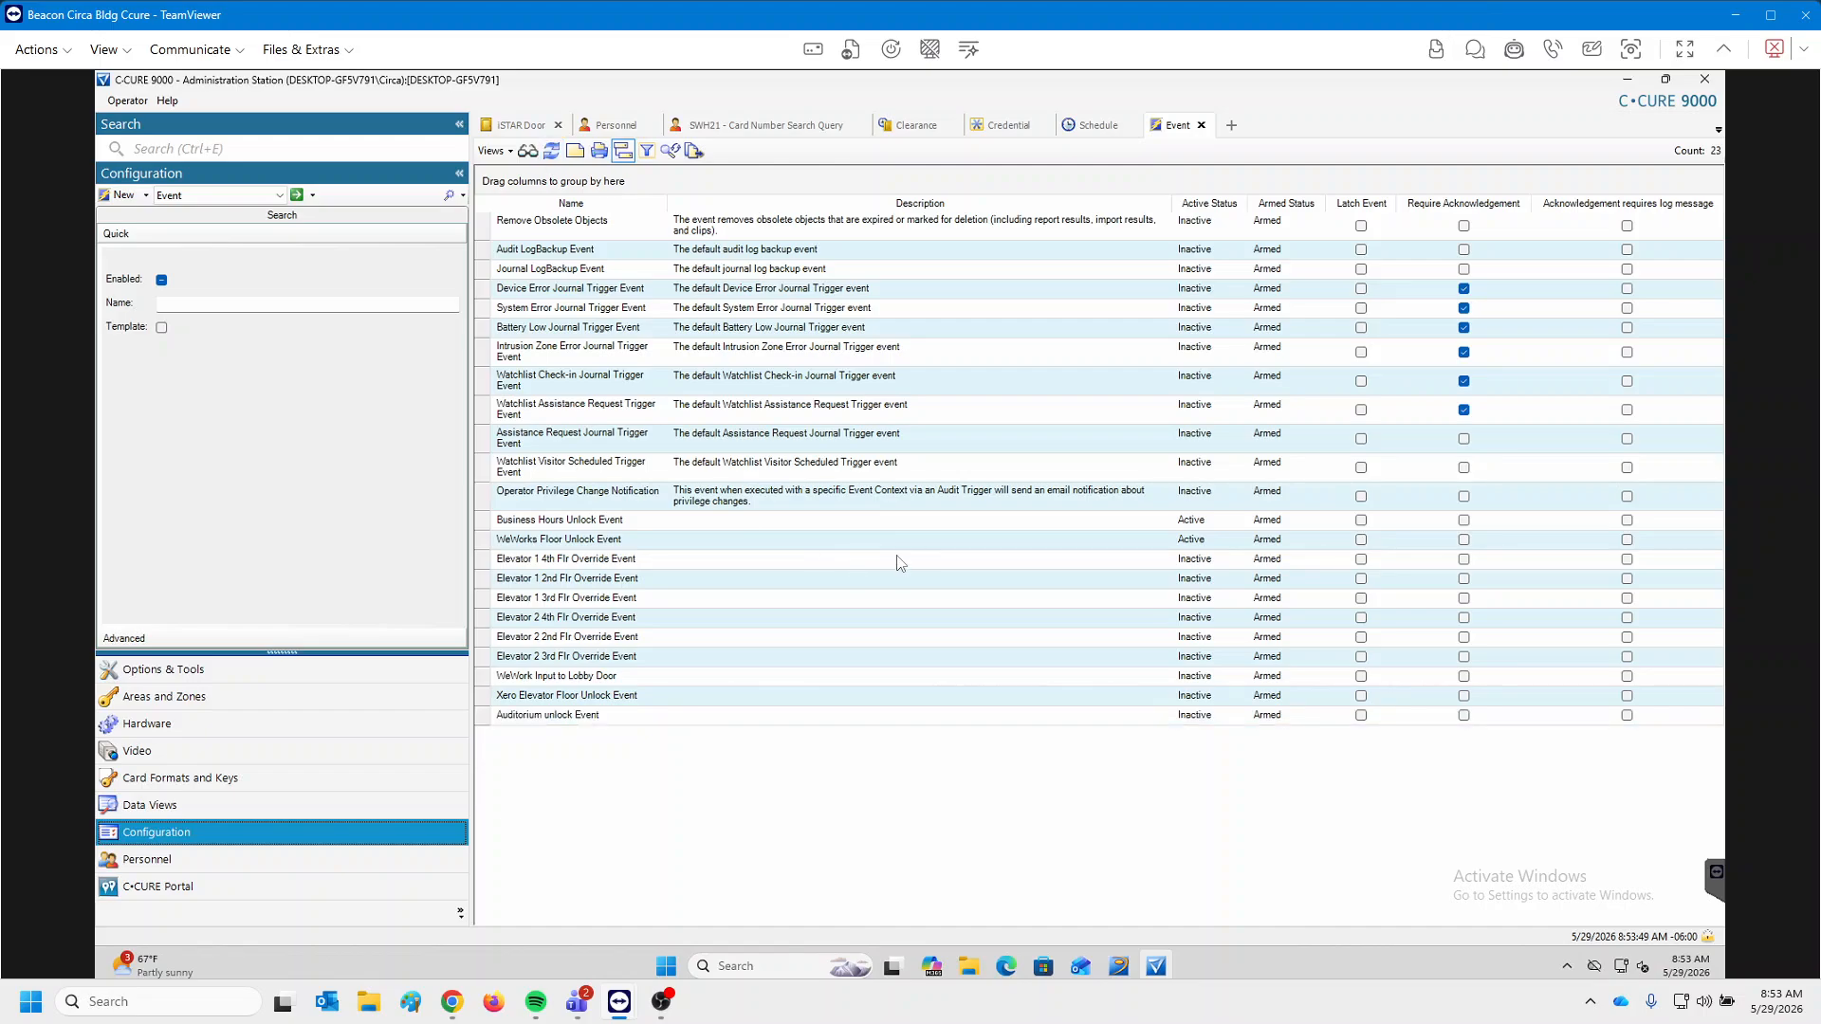
click(581, 718)
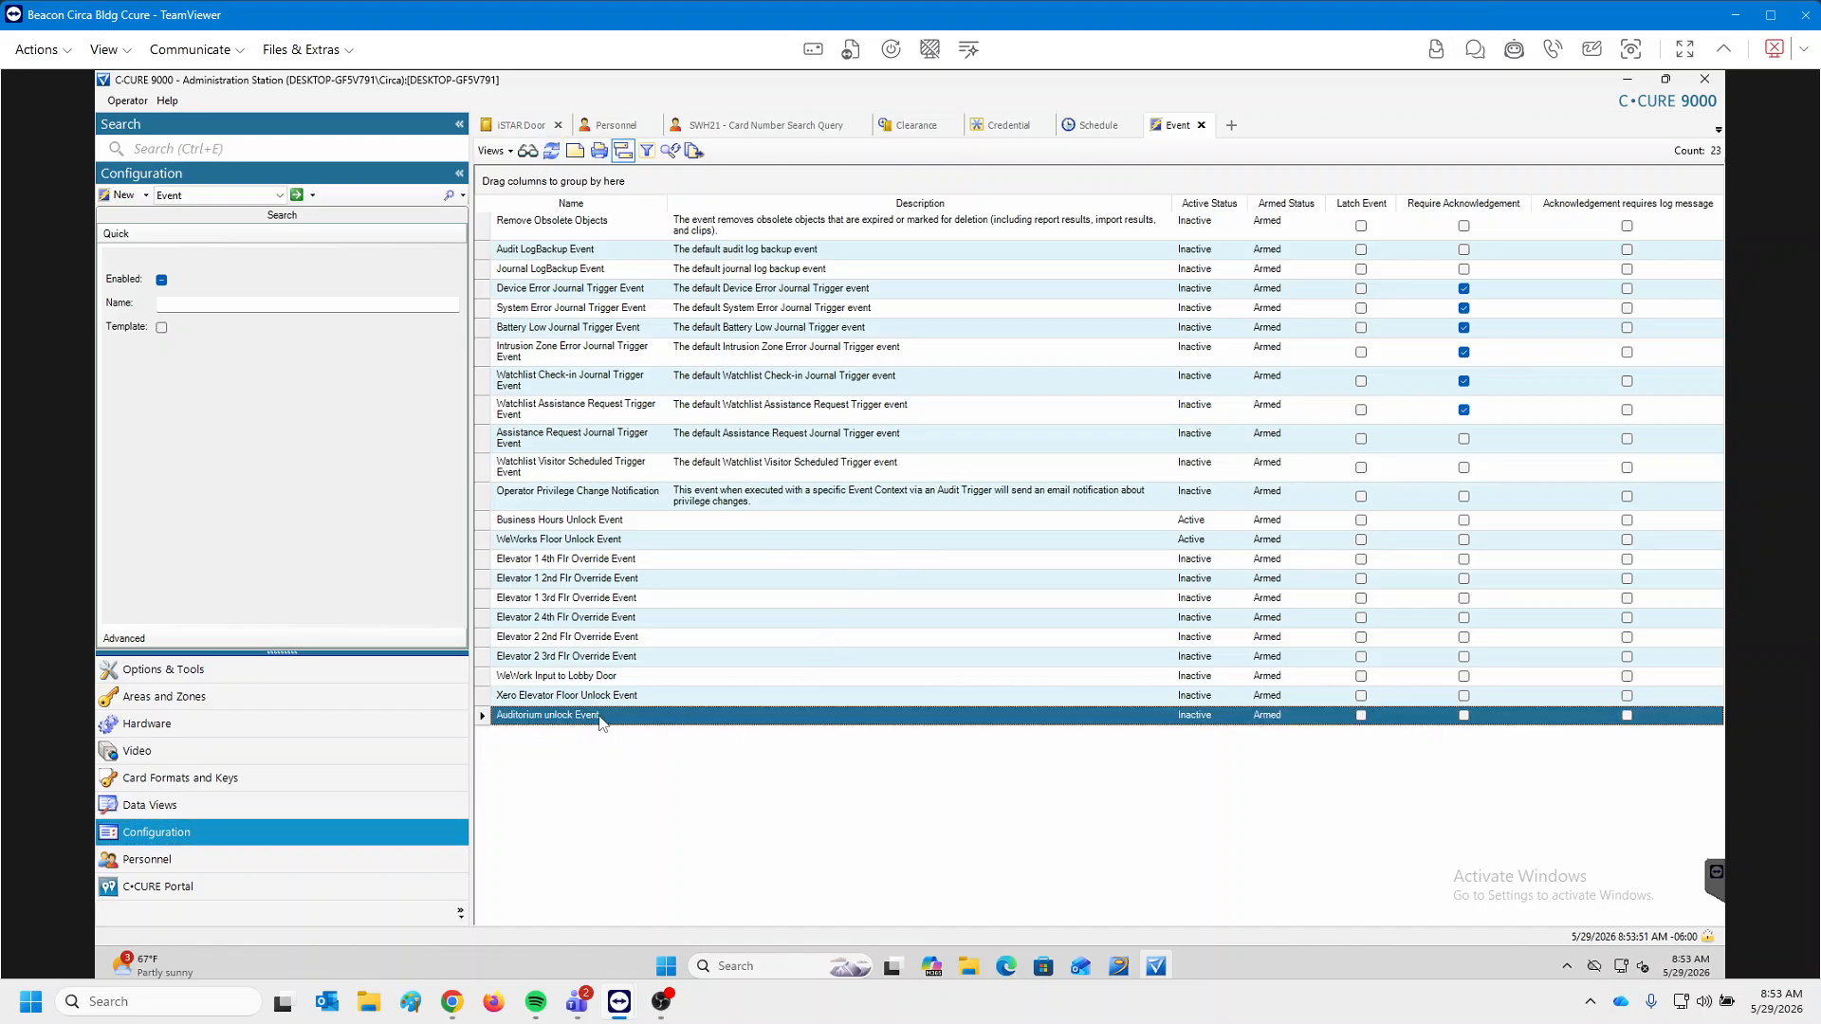
Reopen Auditorium unlock Event, confirm its Unlock Door 1-05-Auditorium action, and close without changes.
double_click(796, 719)
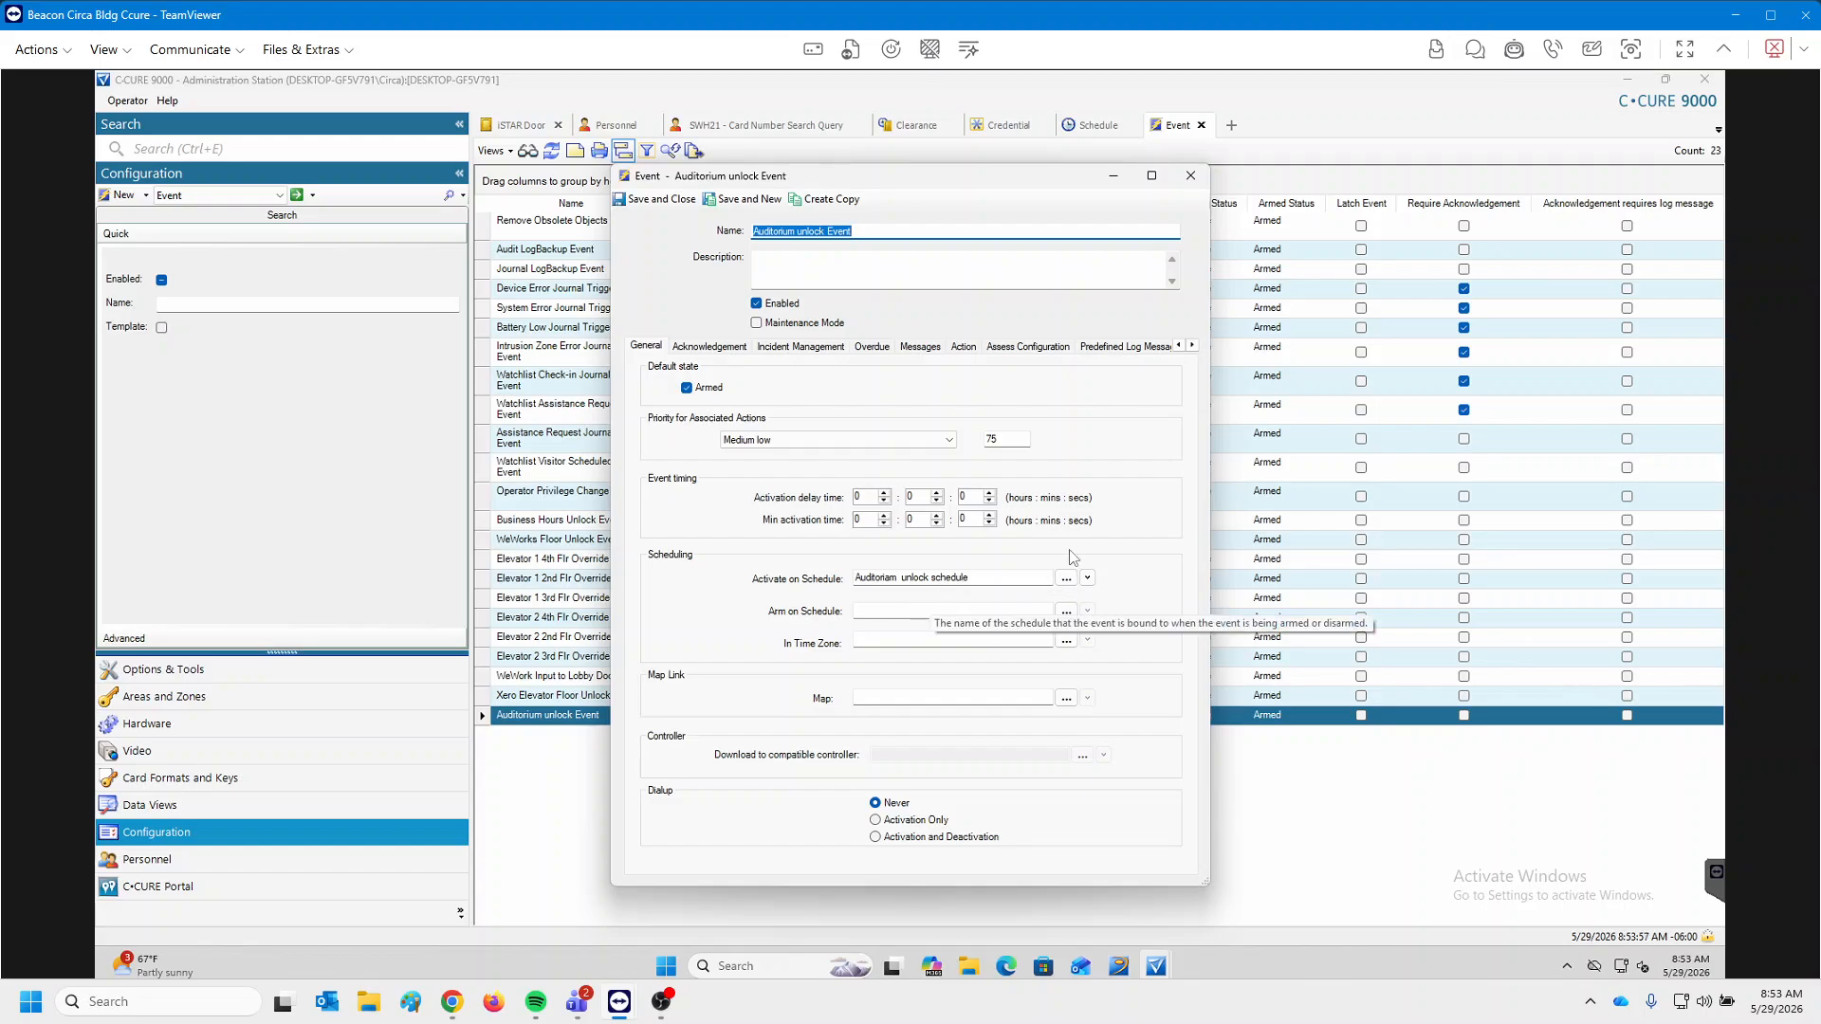
click(963, 347)
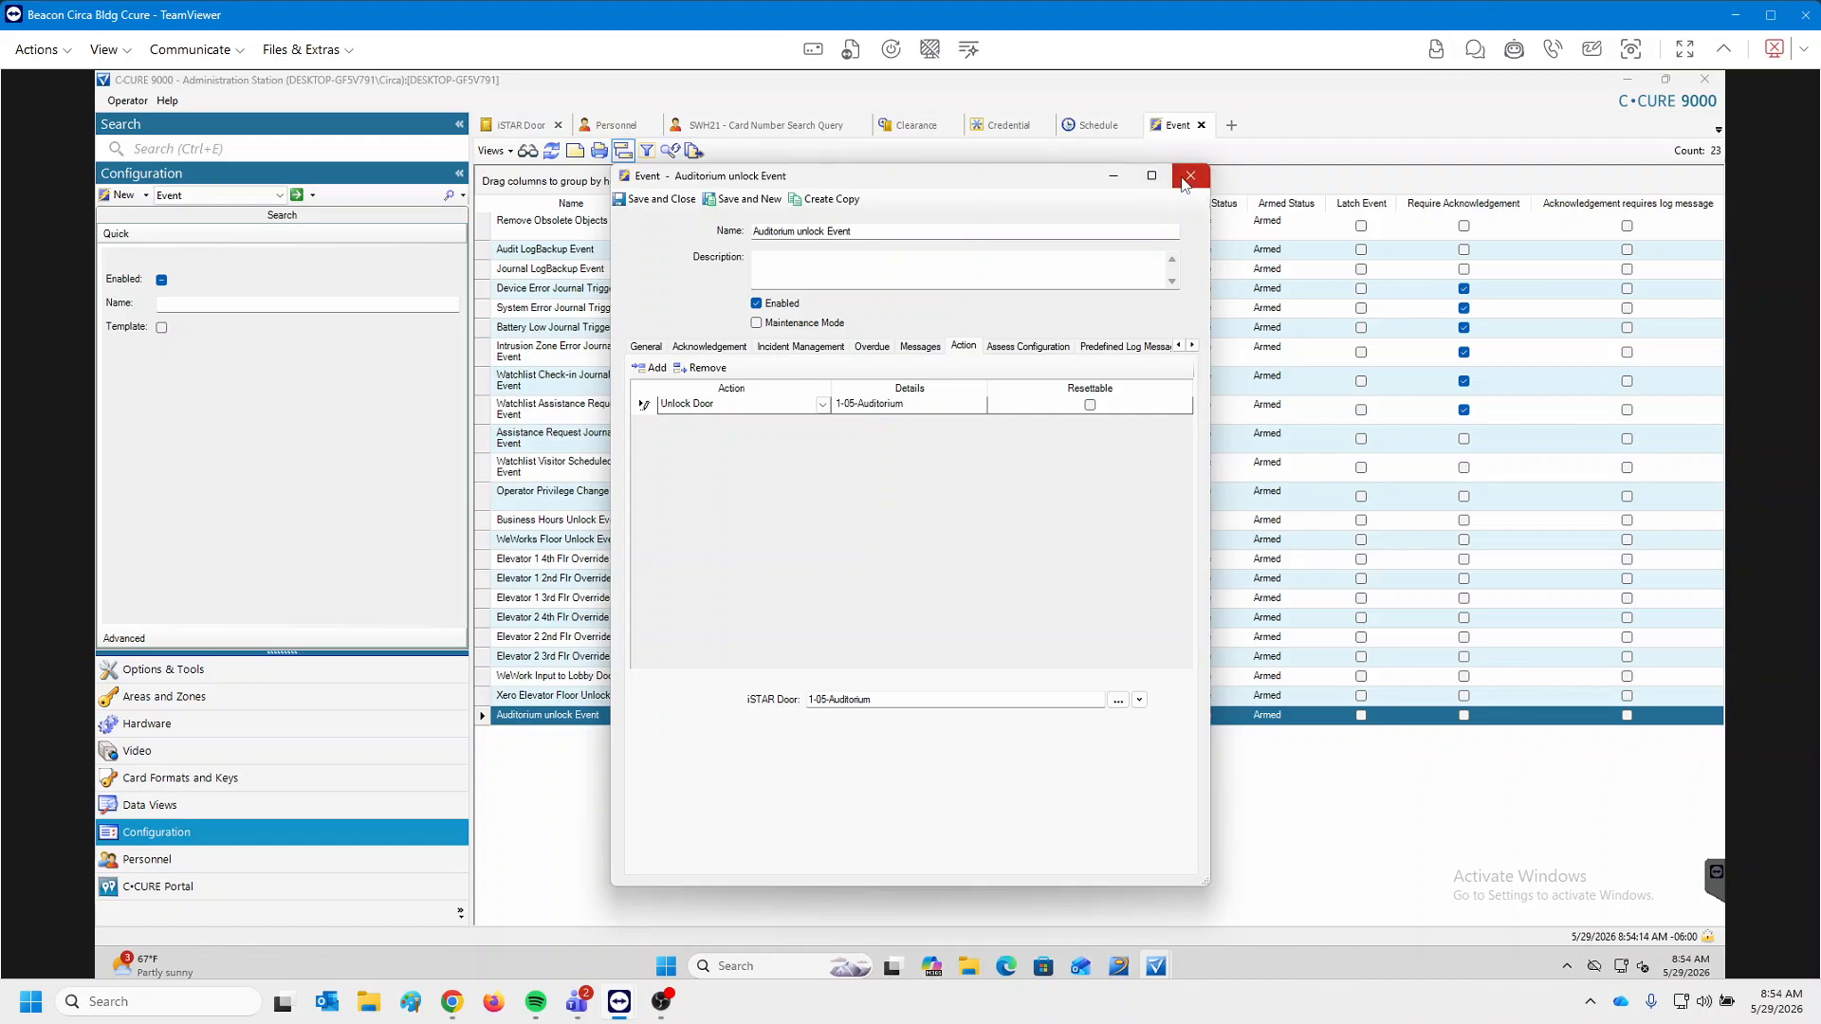
click(822, 405)
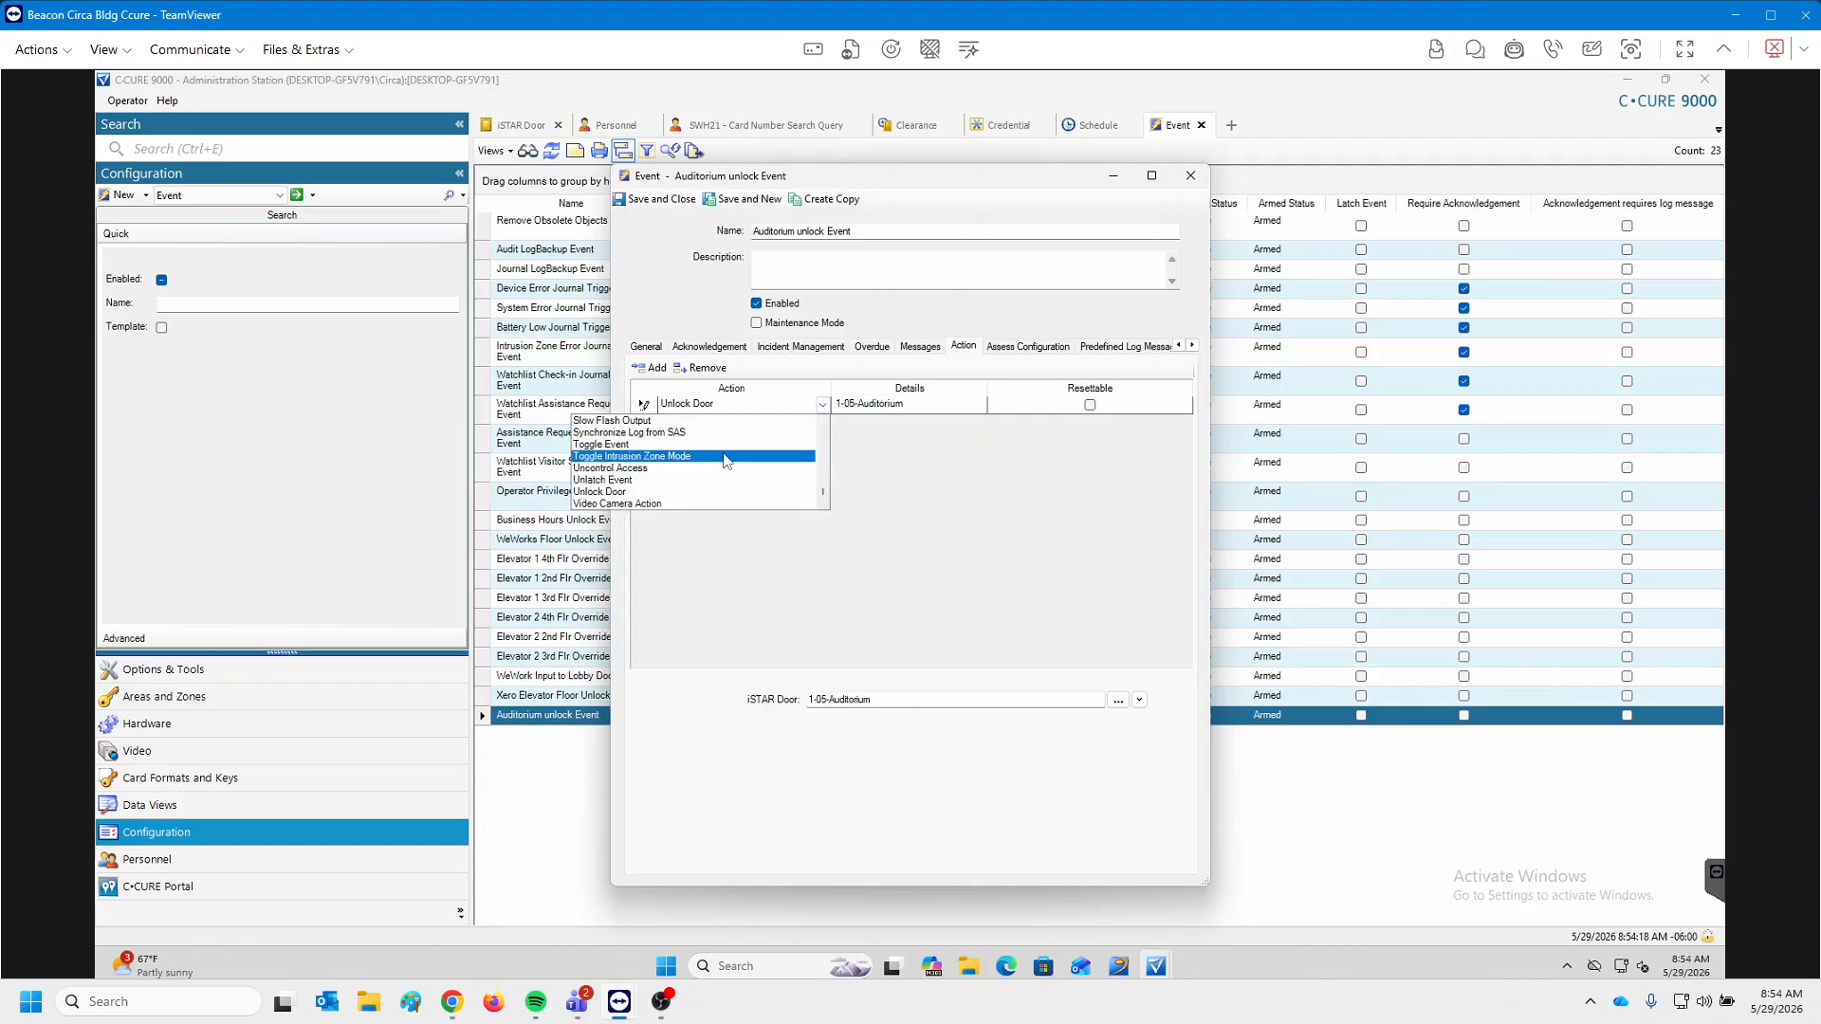
scroll(722, 488, up, 5)
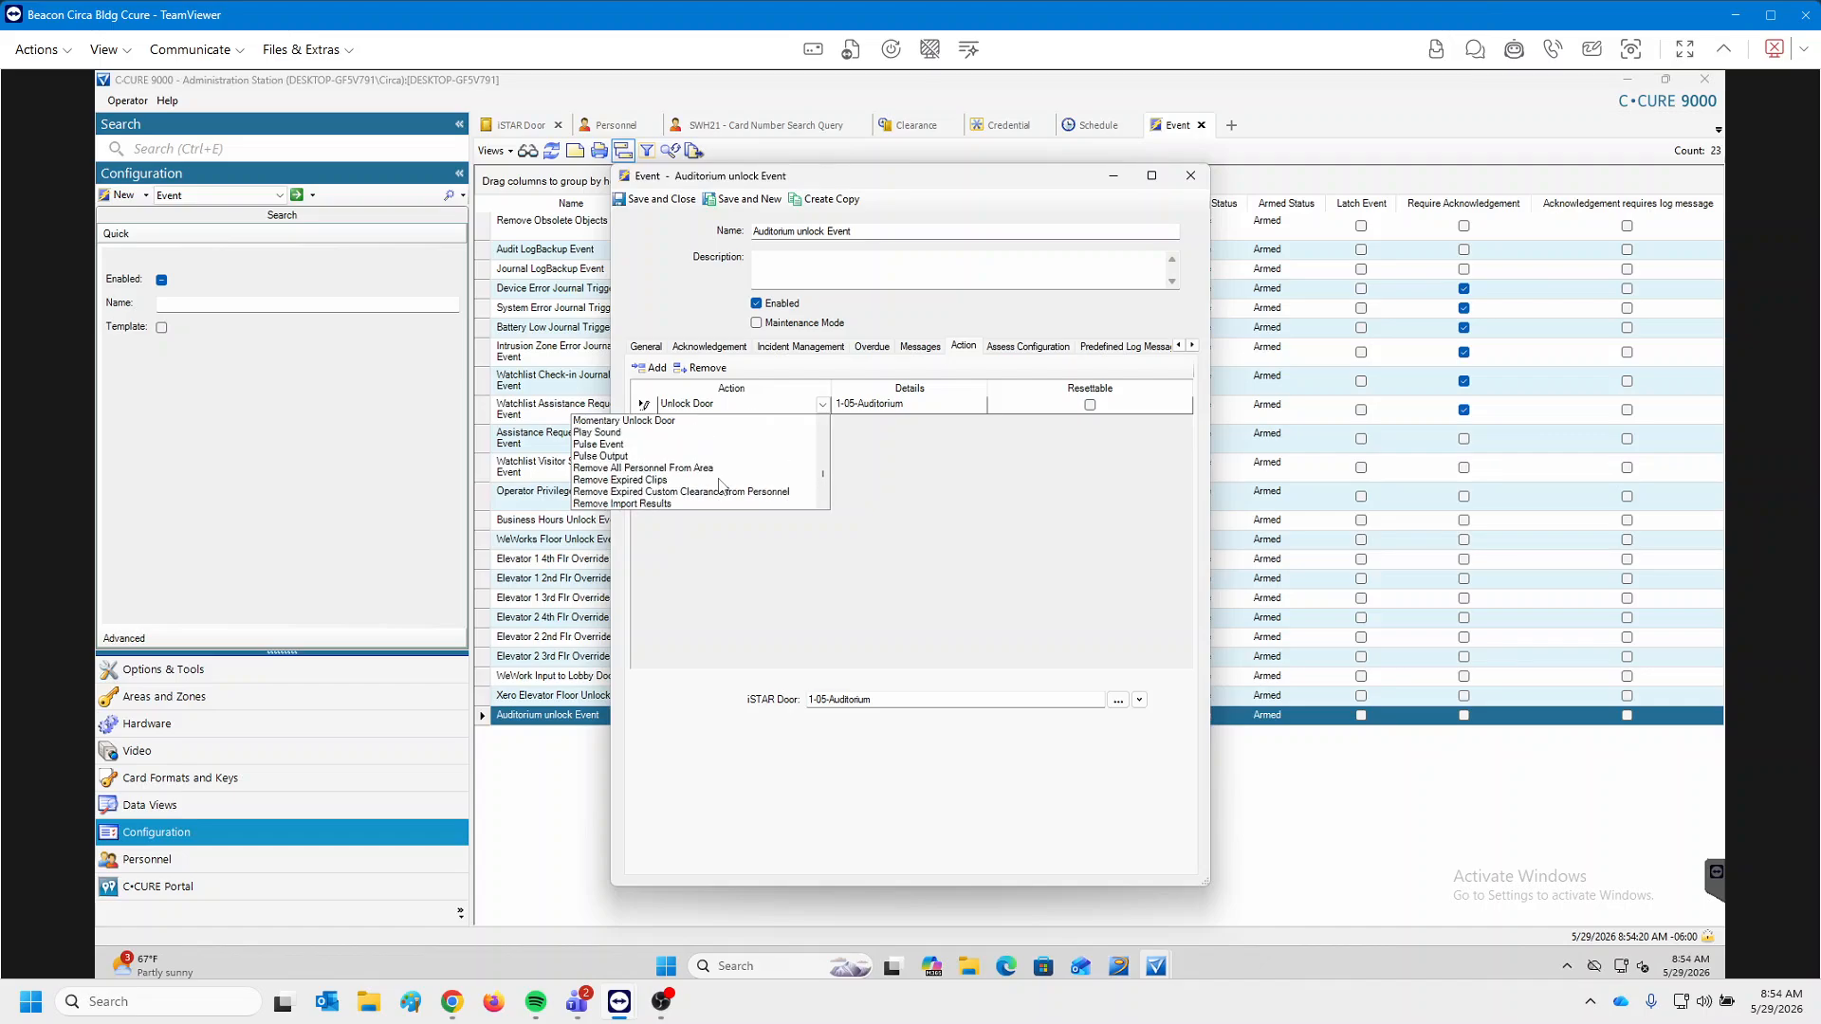
scroll(725, 484, up, 2)
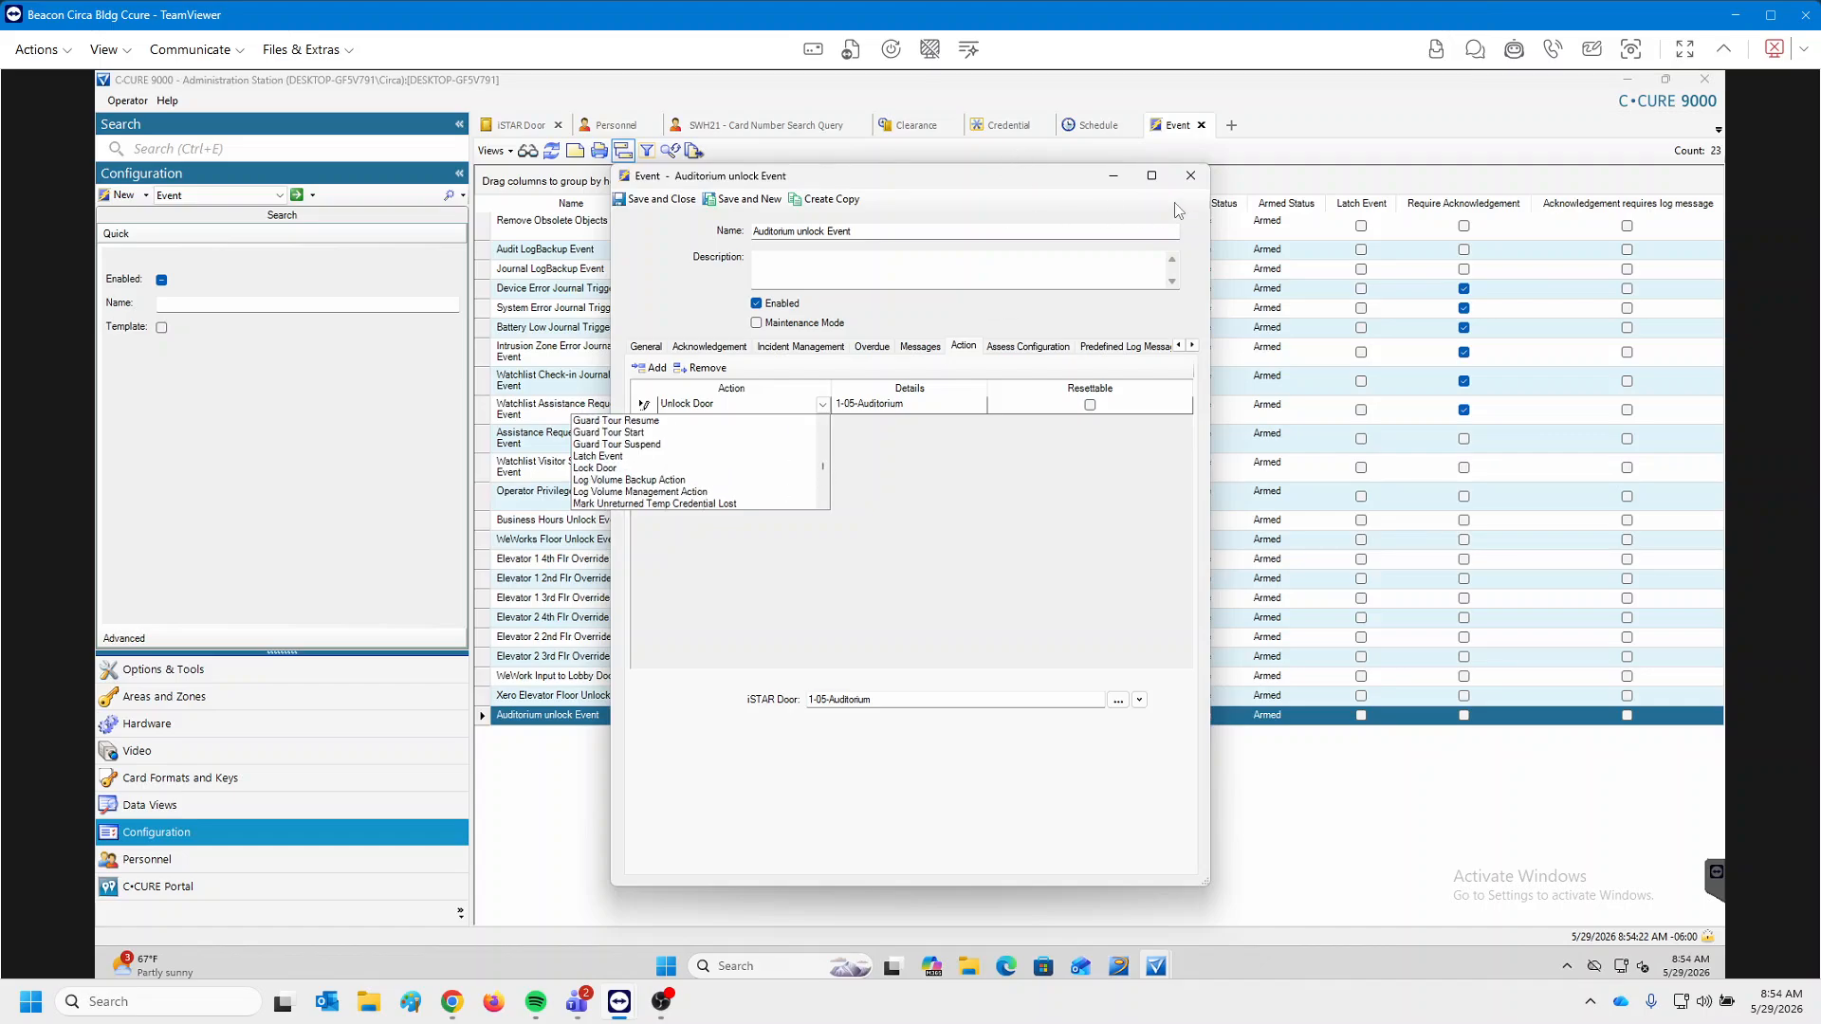
click(1196, 174)
click(1193, 176)
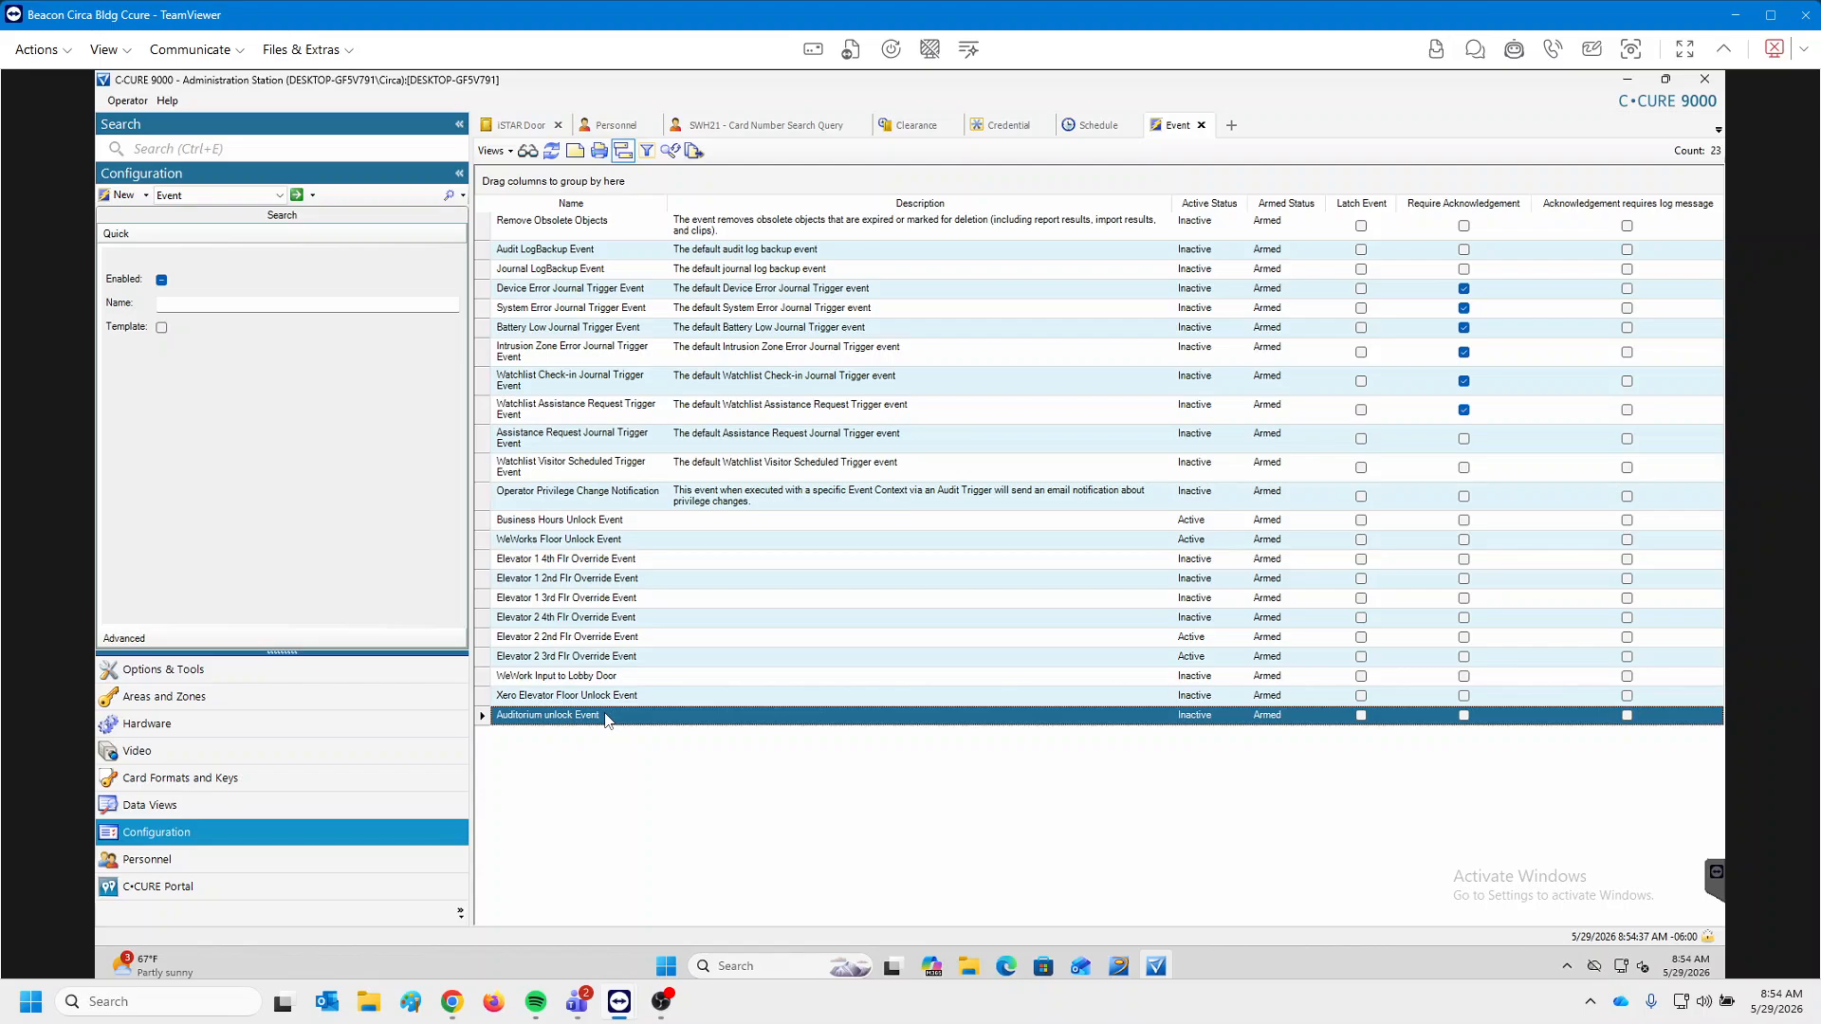
Open the Exacq server settings under BCSP Denver Property LLC - Video in the Video tree.
click(180, 749)
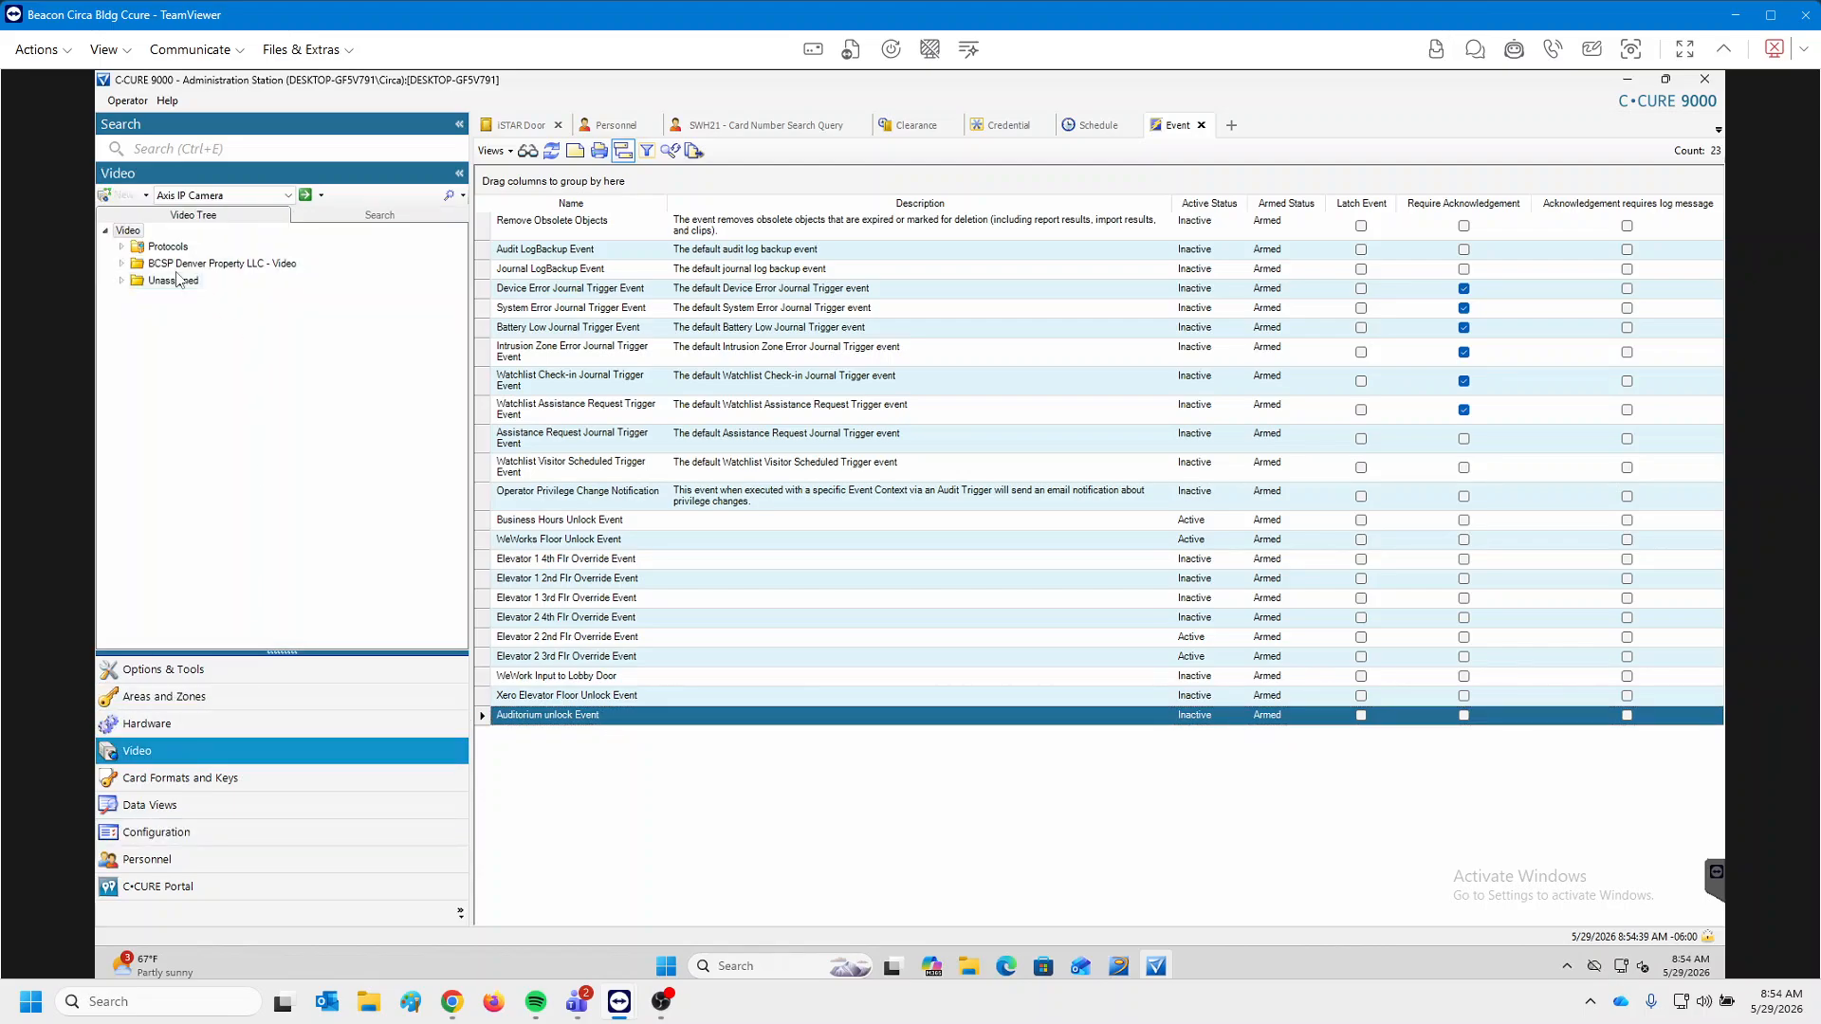
click(121, 264)
click(169, 282)
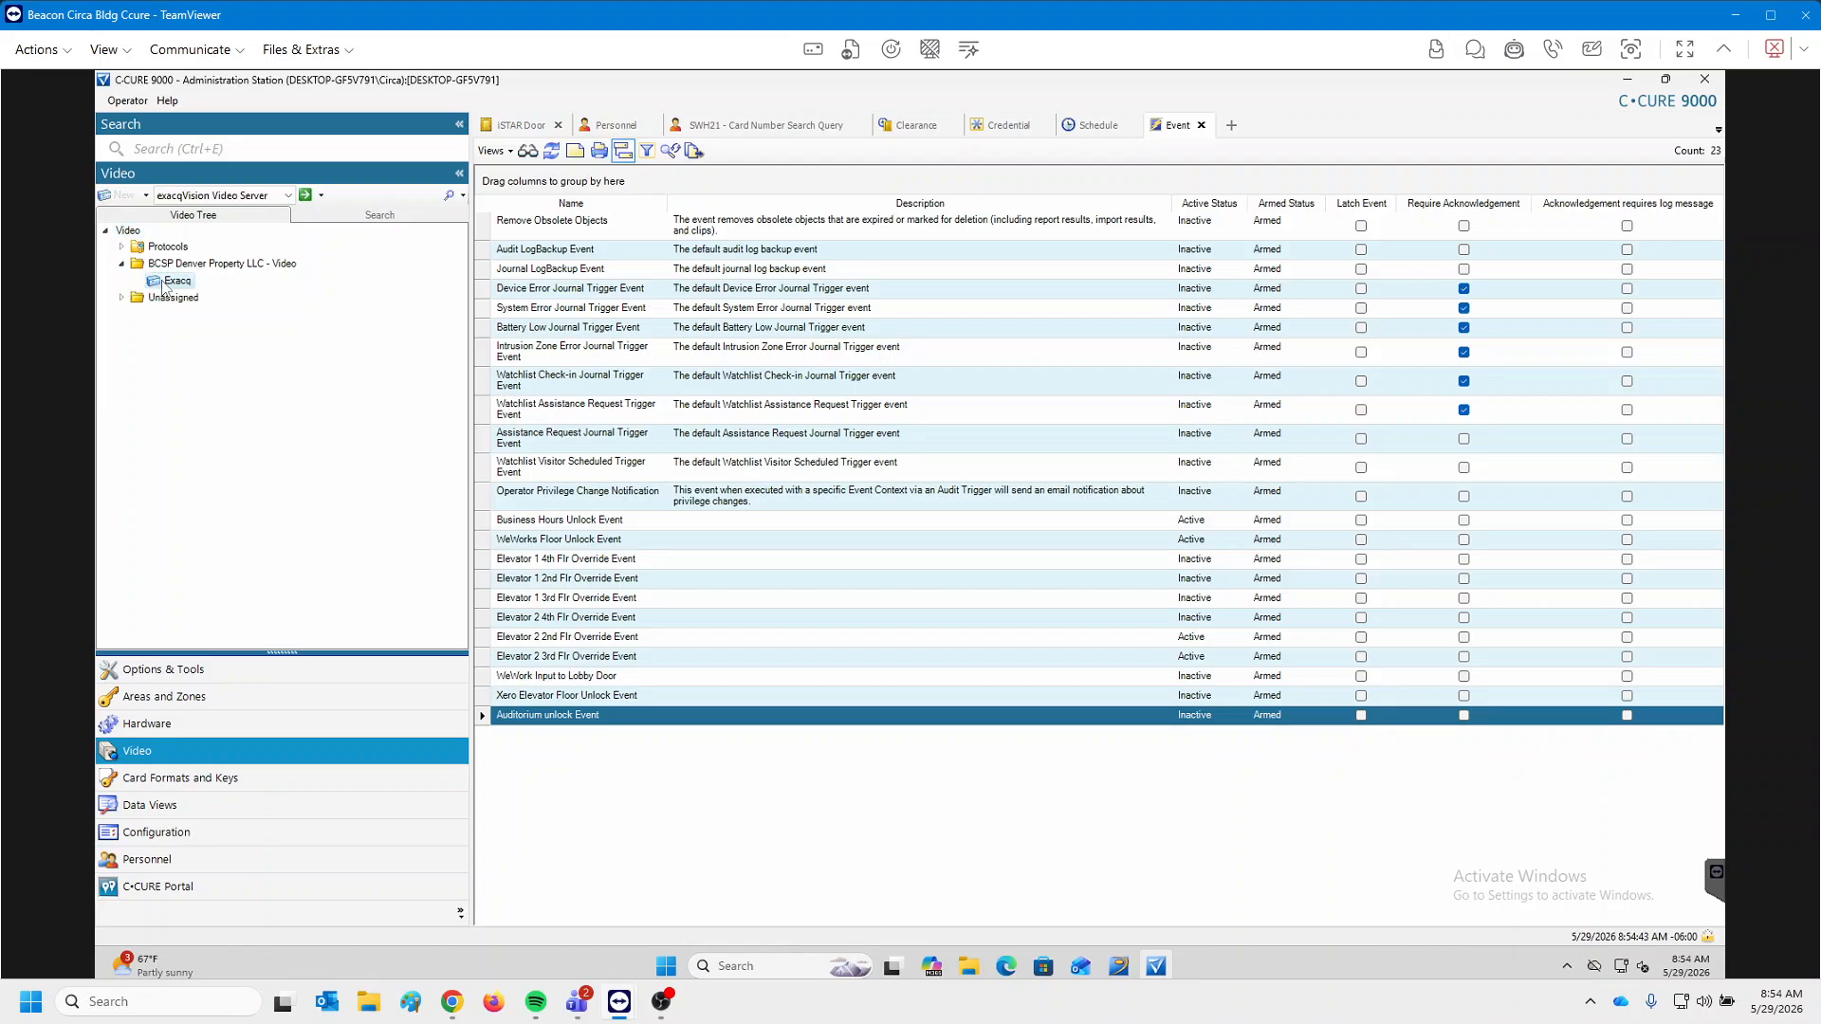
right_click(164, 287)
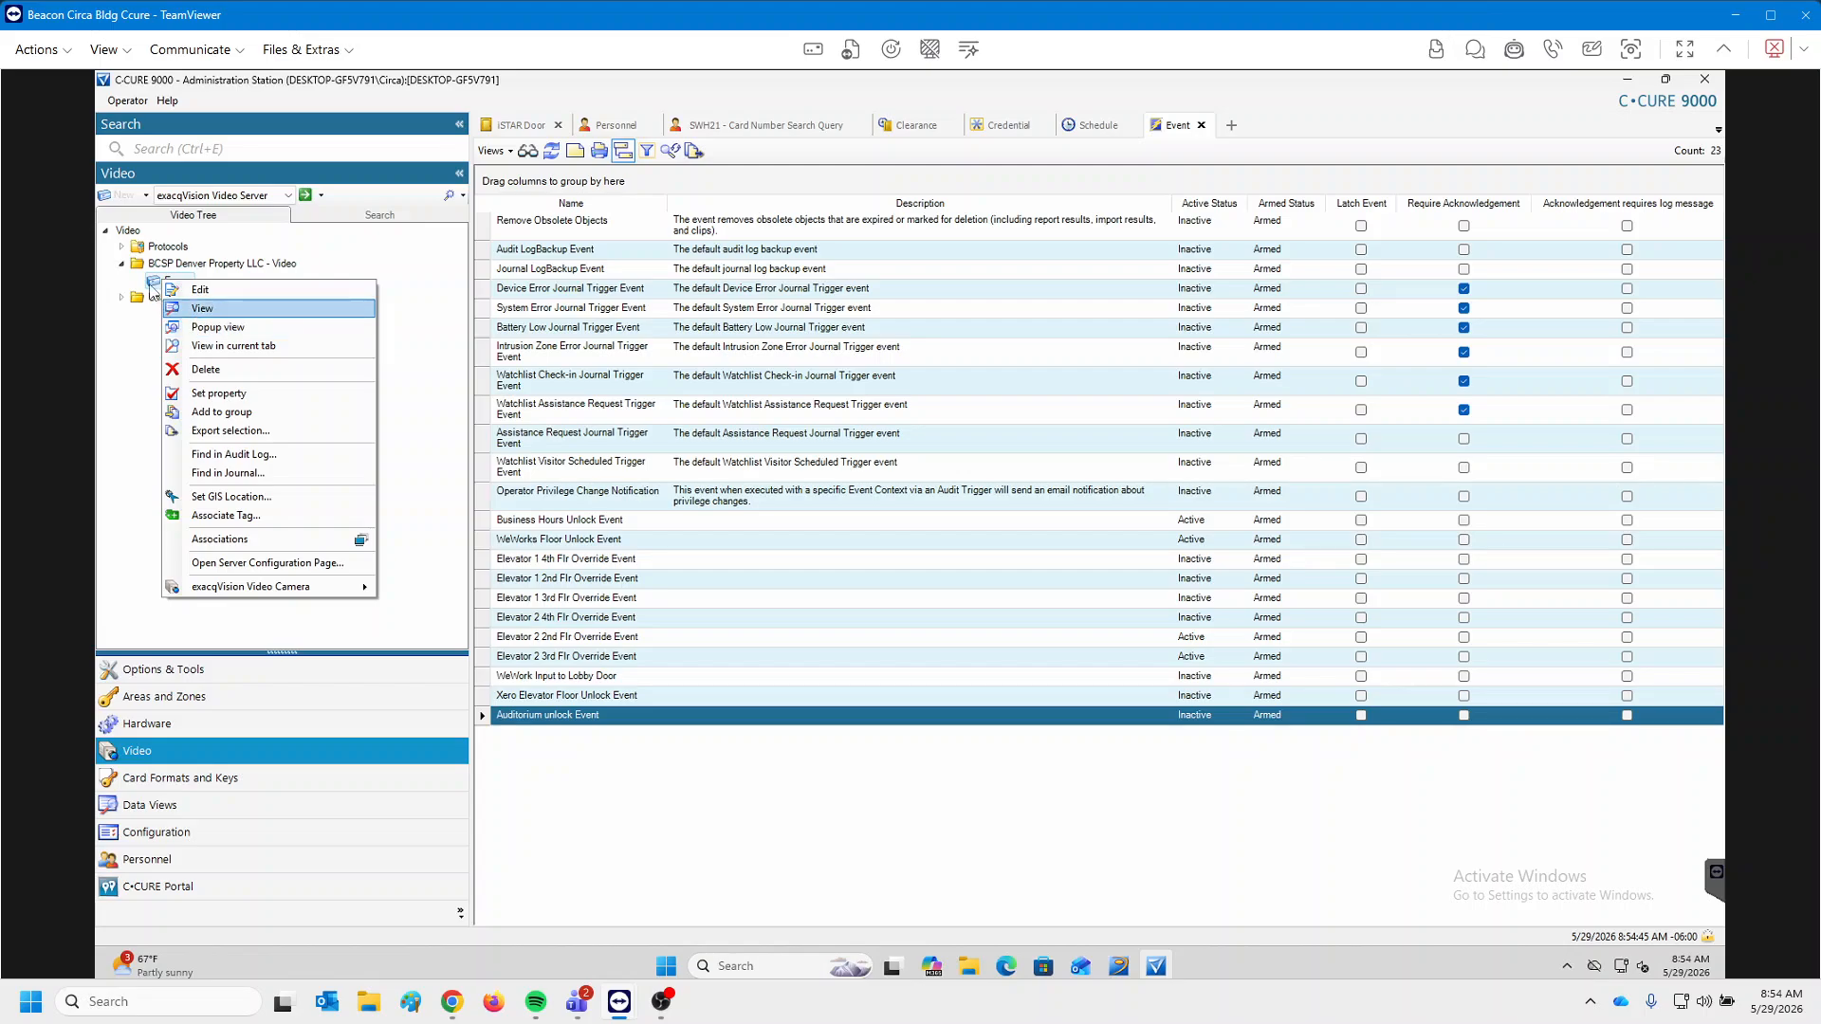
double_click(149, 279)
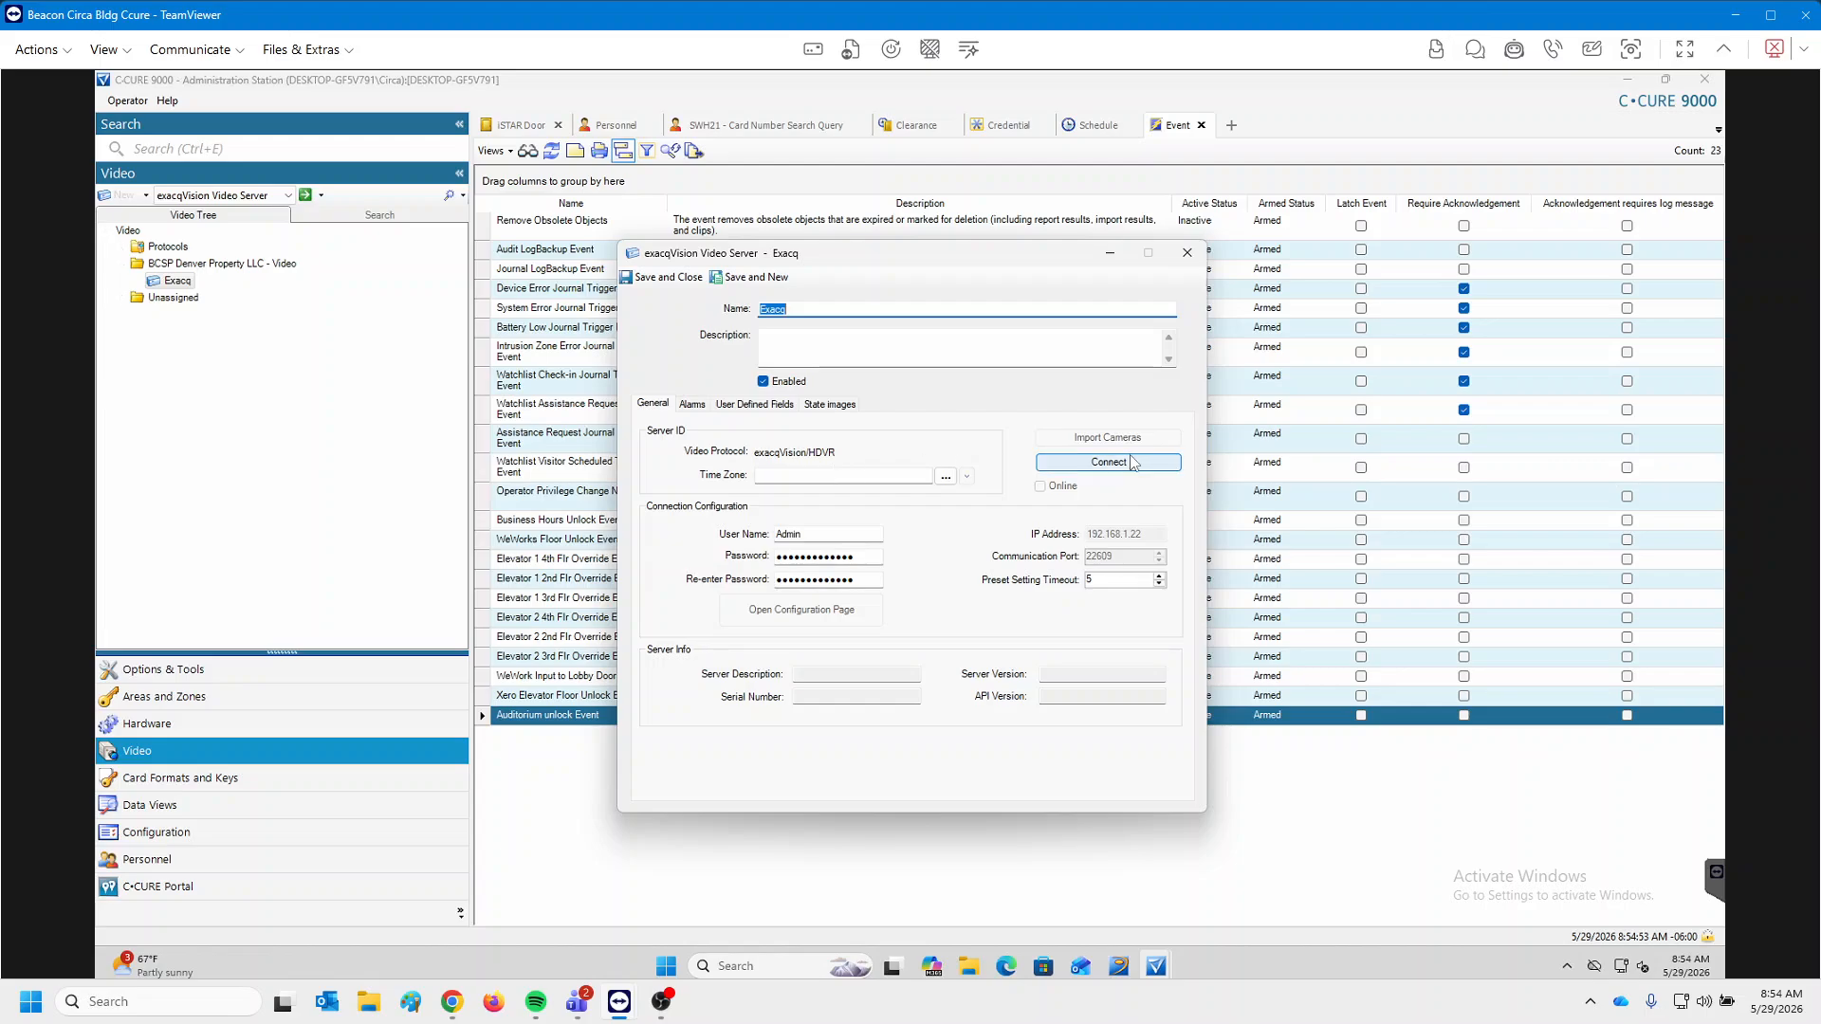
Test the Exacq server connection, then close its editor without saving changes.
click(1132, 462)
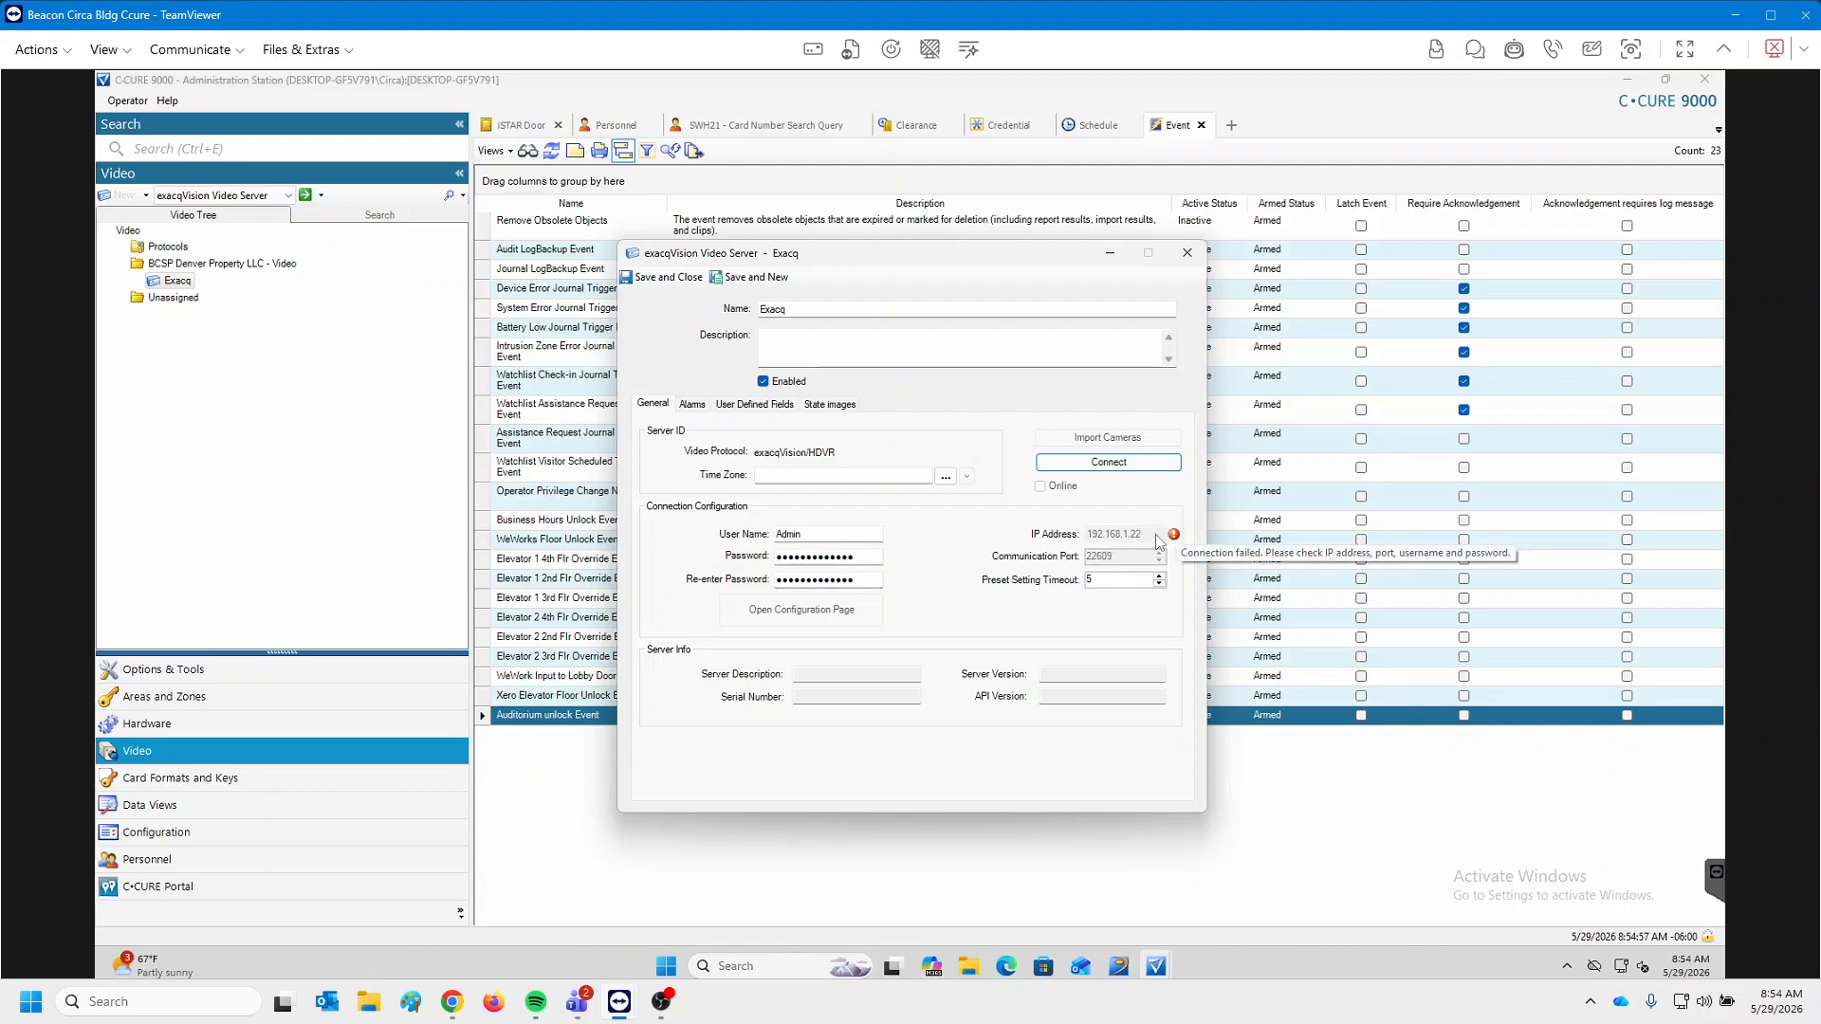
mouse_move(1180, 540)
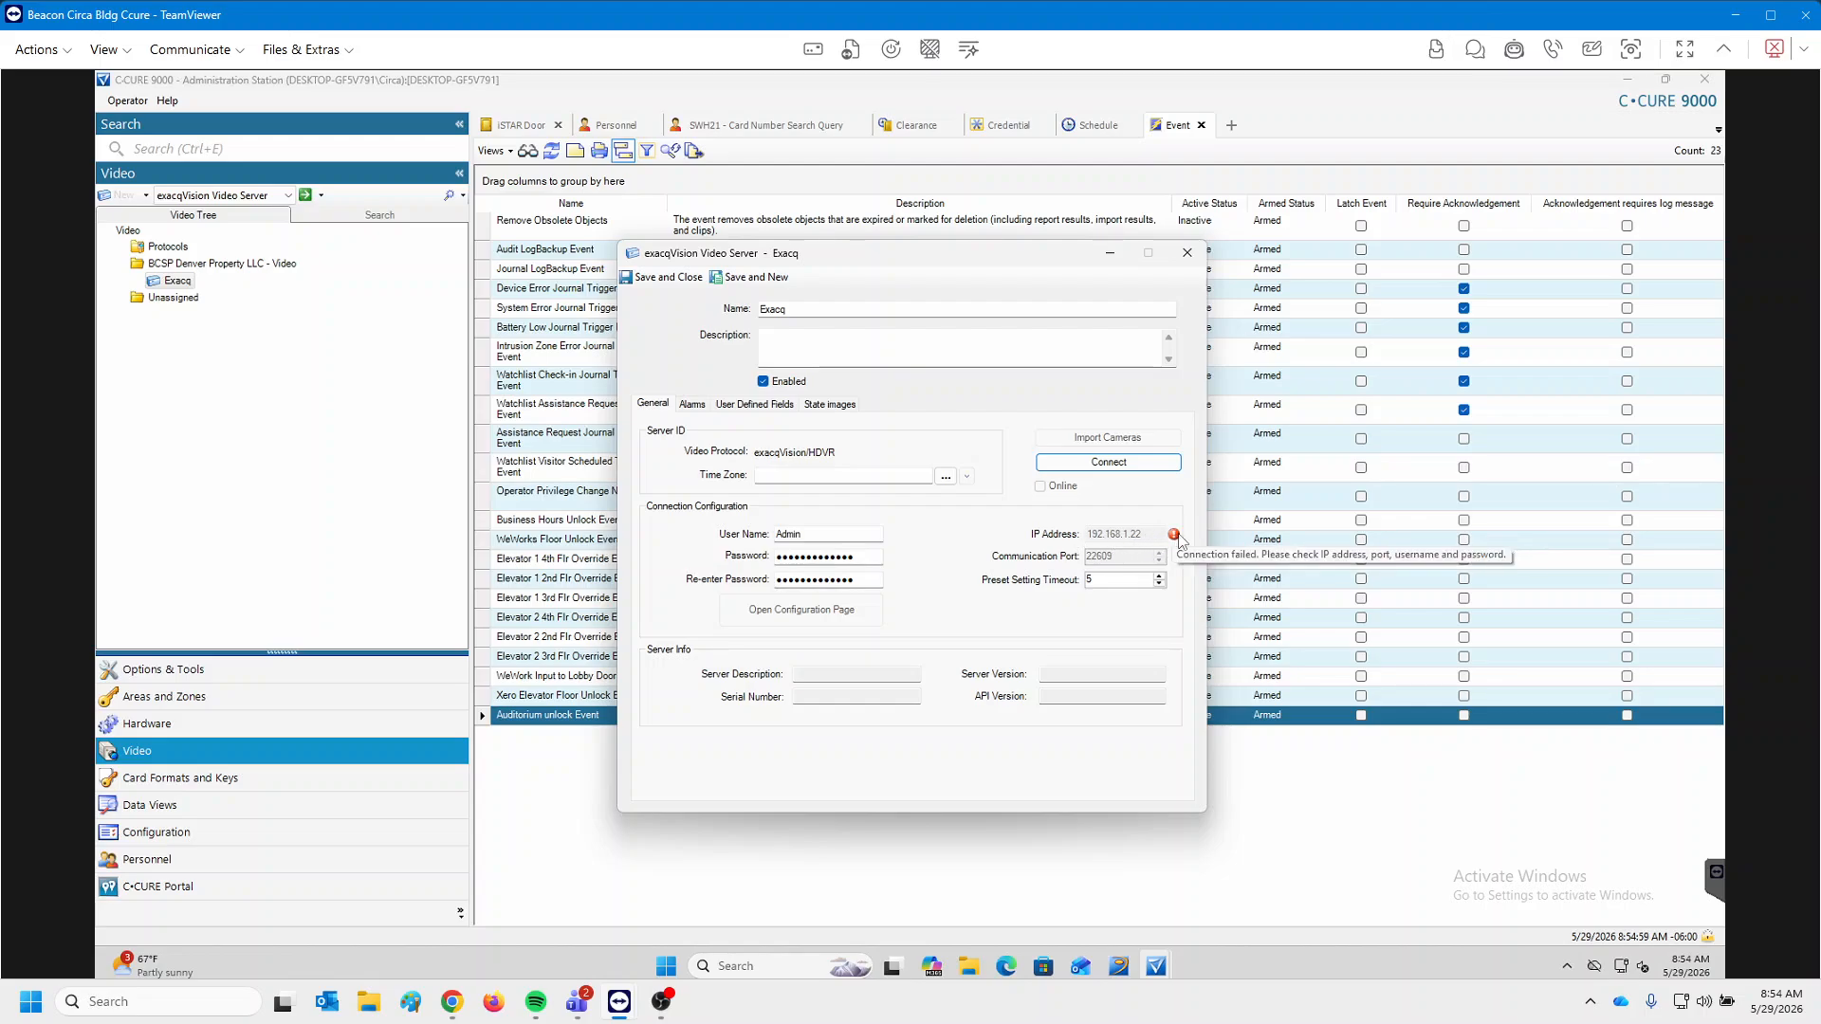
click(1186, 253)
click(921, 577)
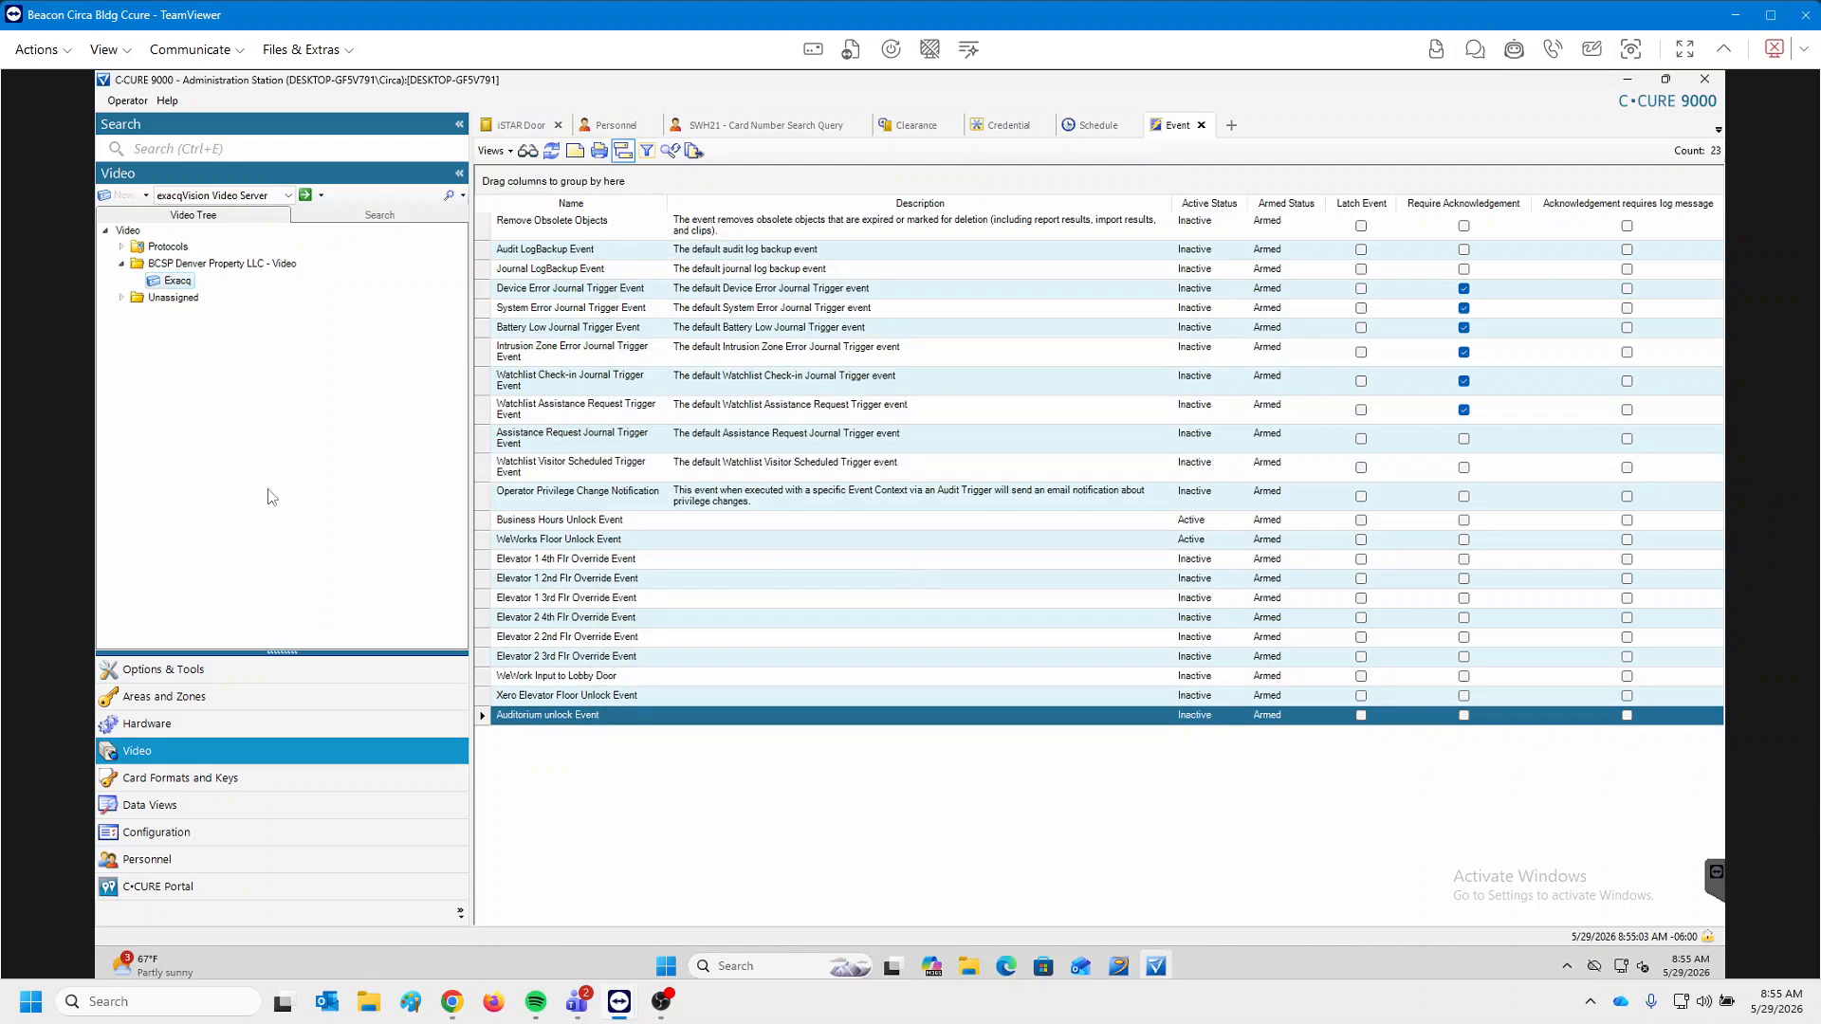
click(585, 562)
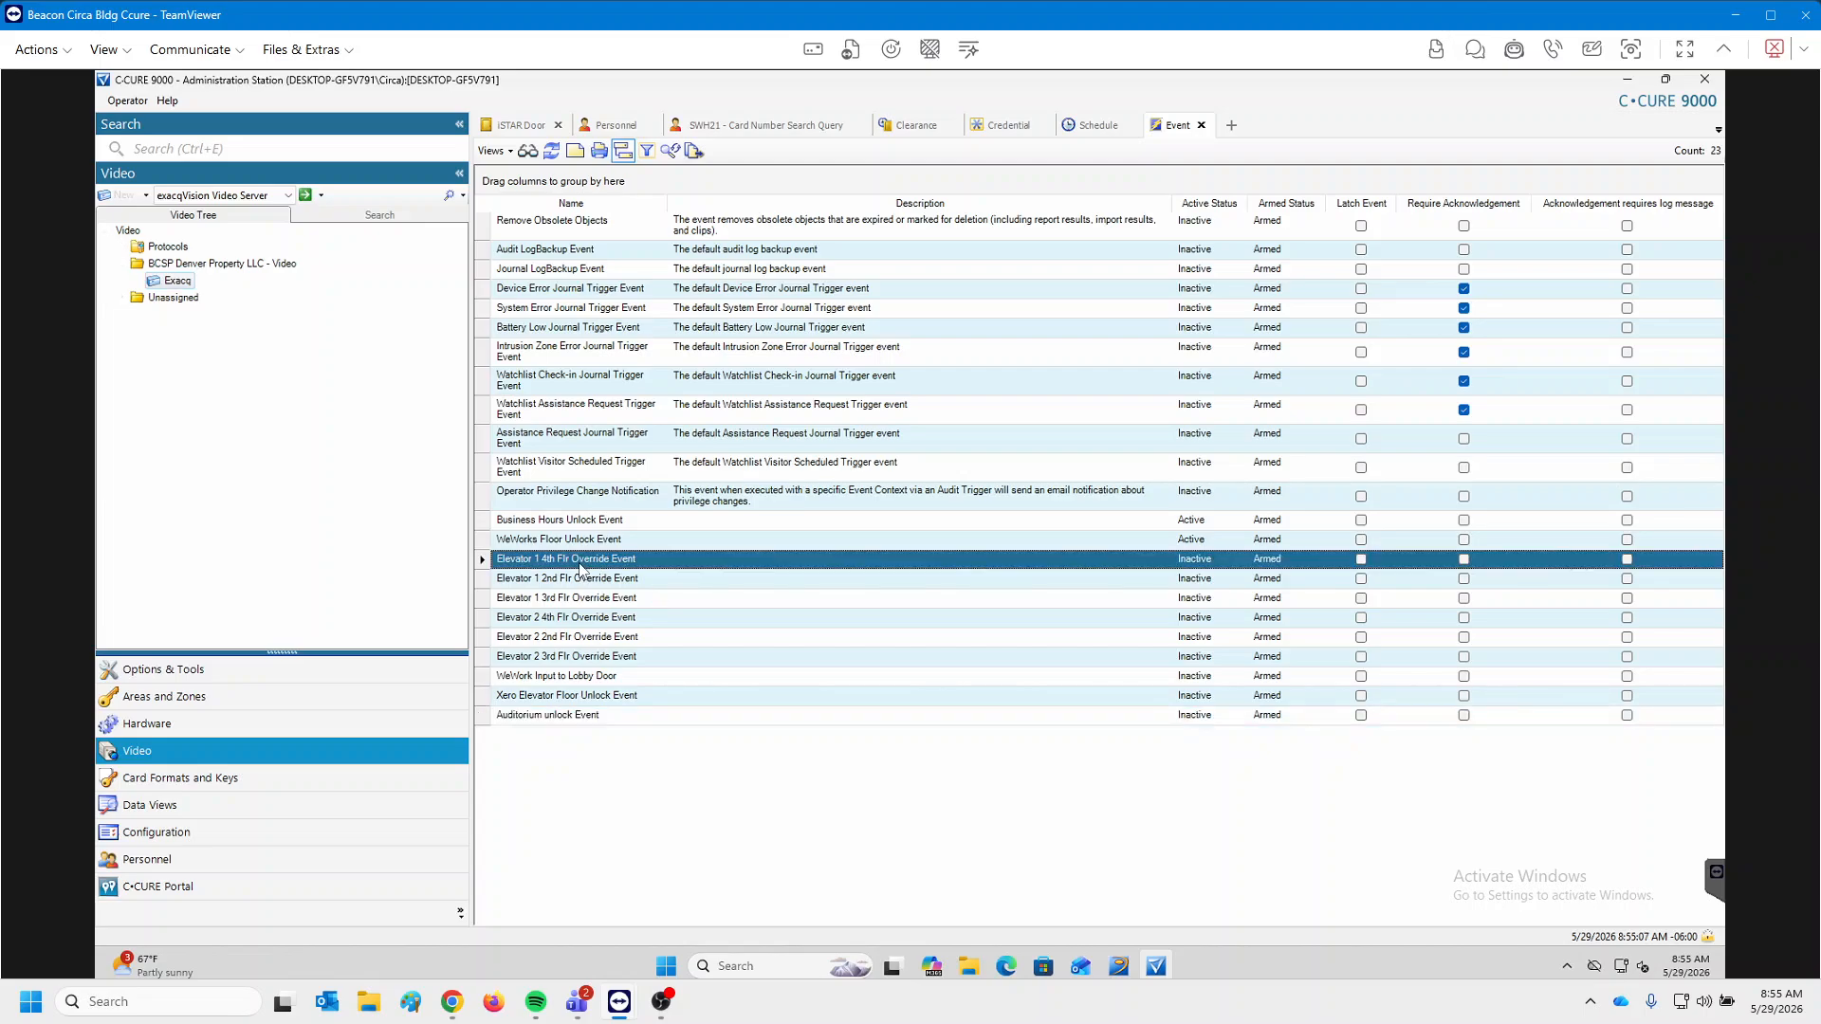
Delete the Auditorium unlock Event from the Event list.
click(515, 125)
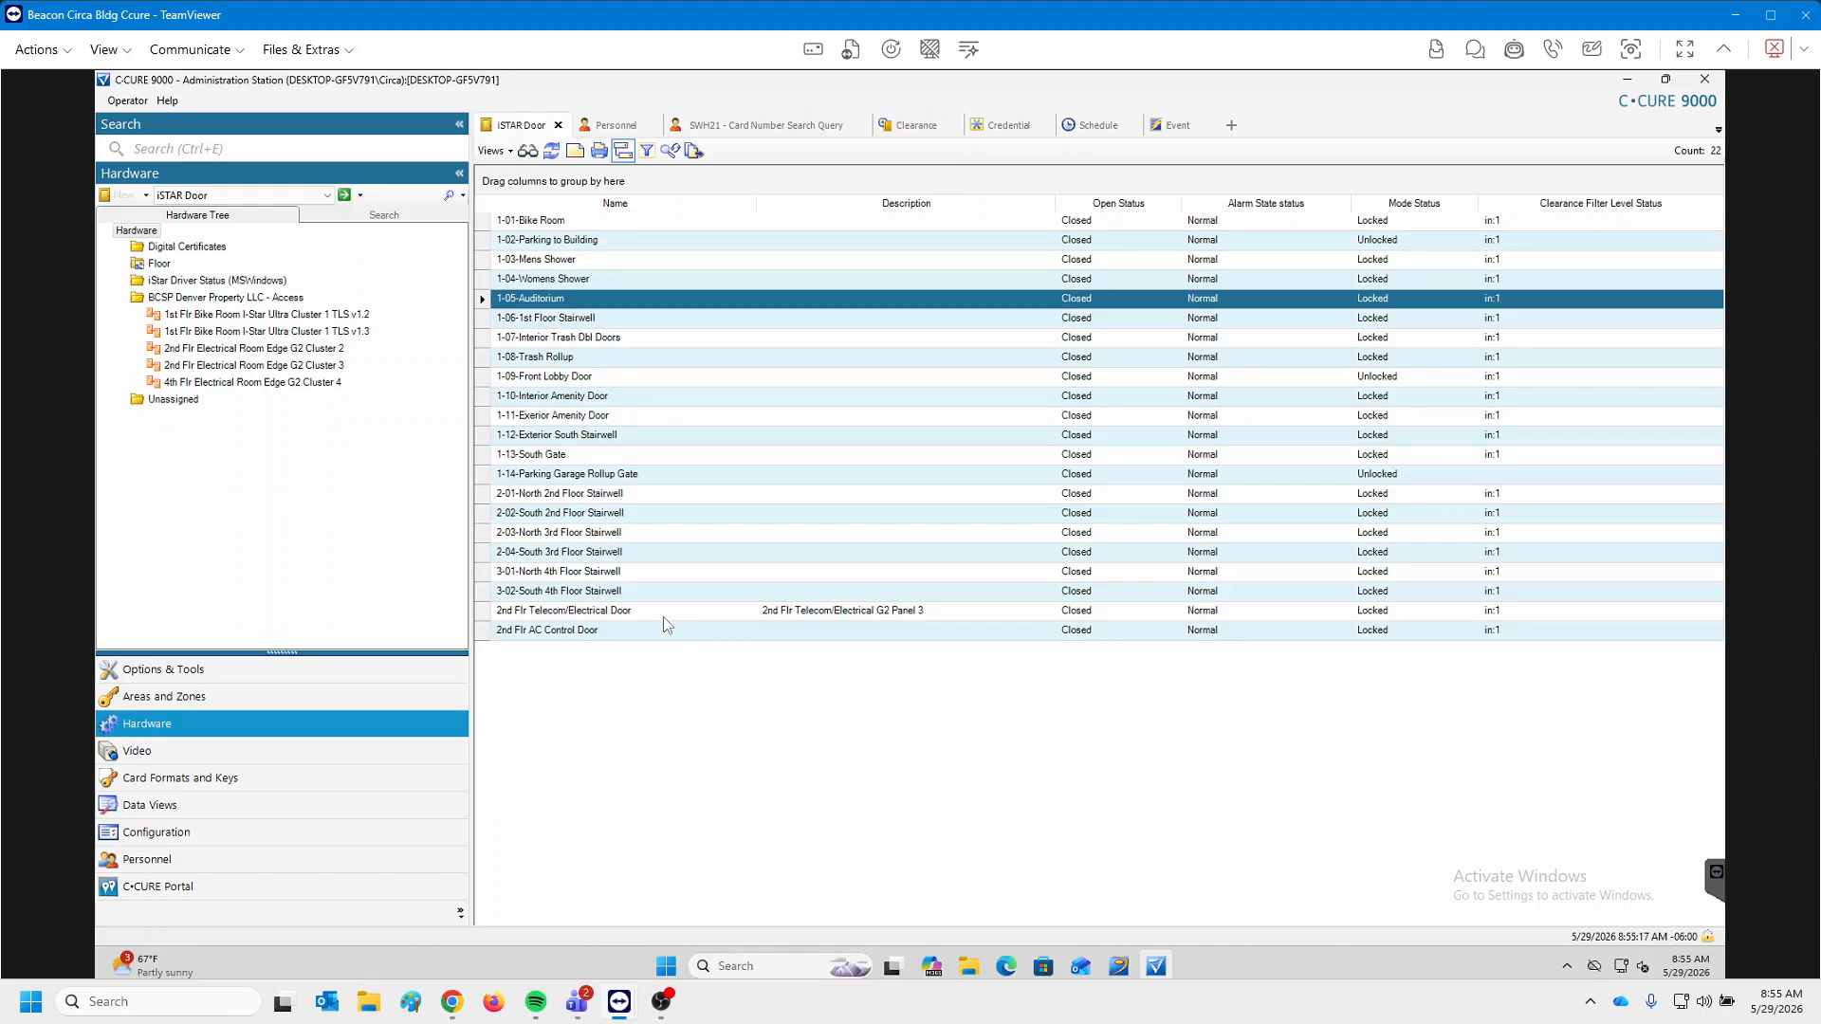
click(1172, 127)
click(583, 716)
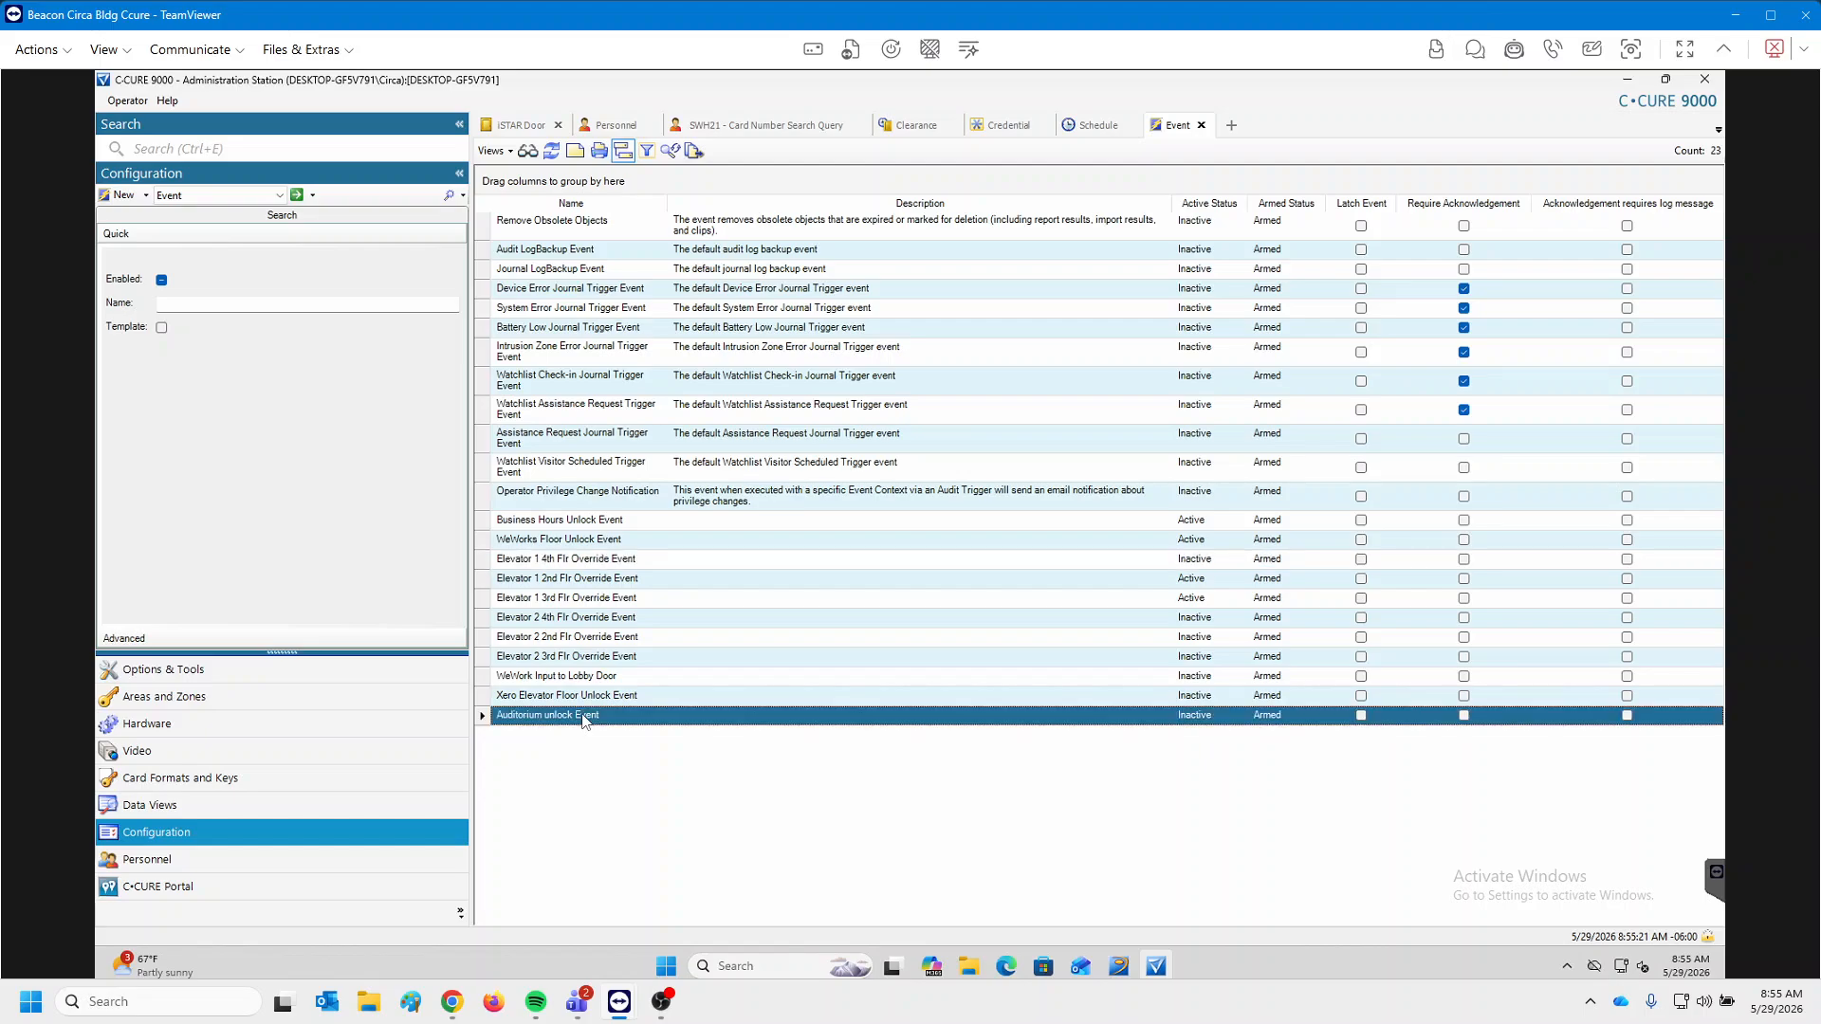
right_click(582, 715)
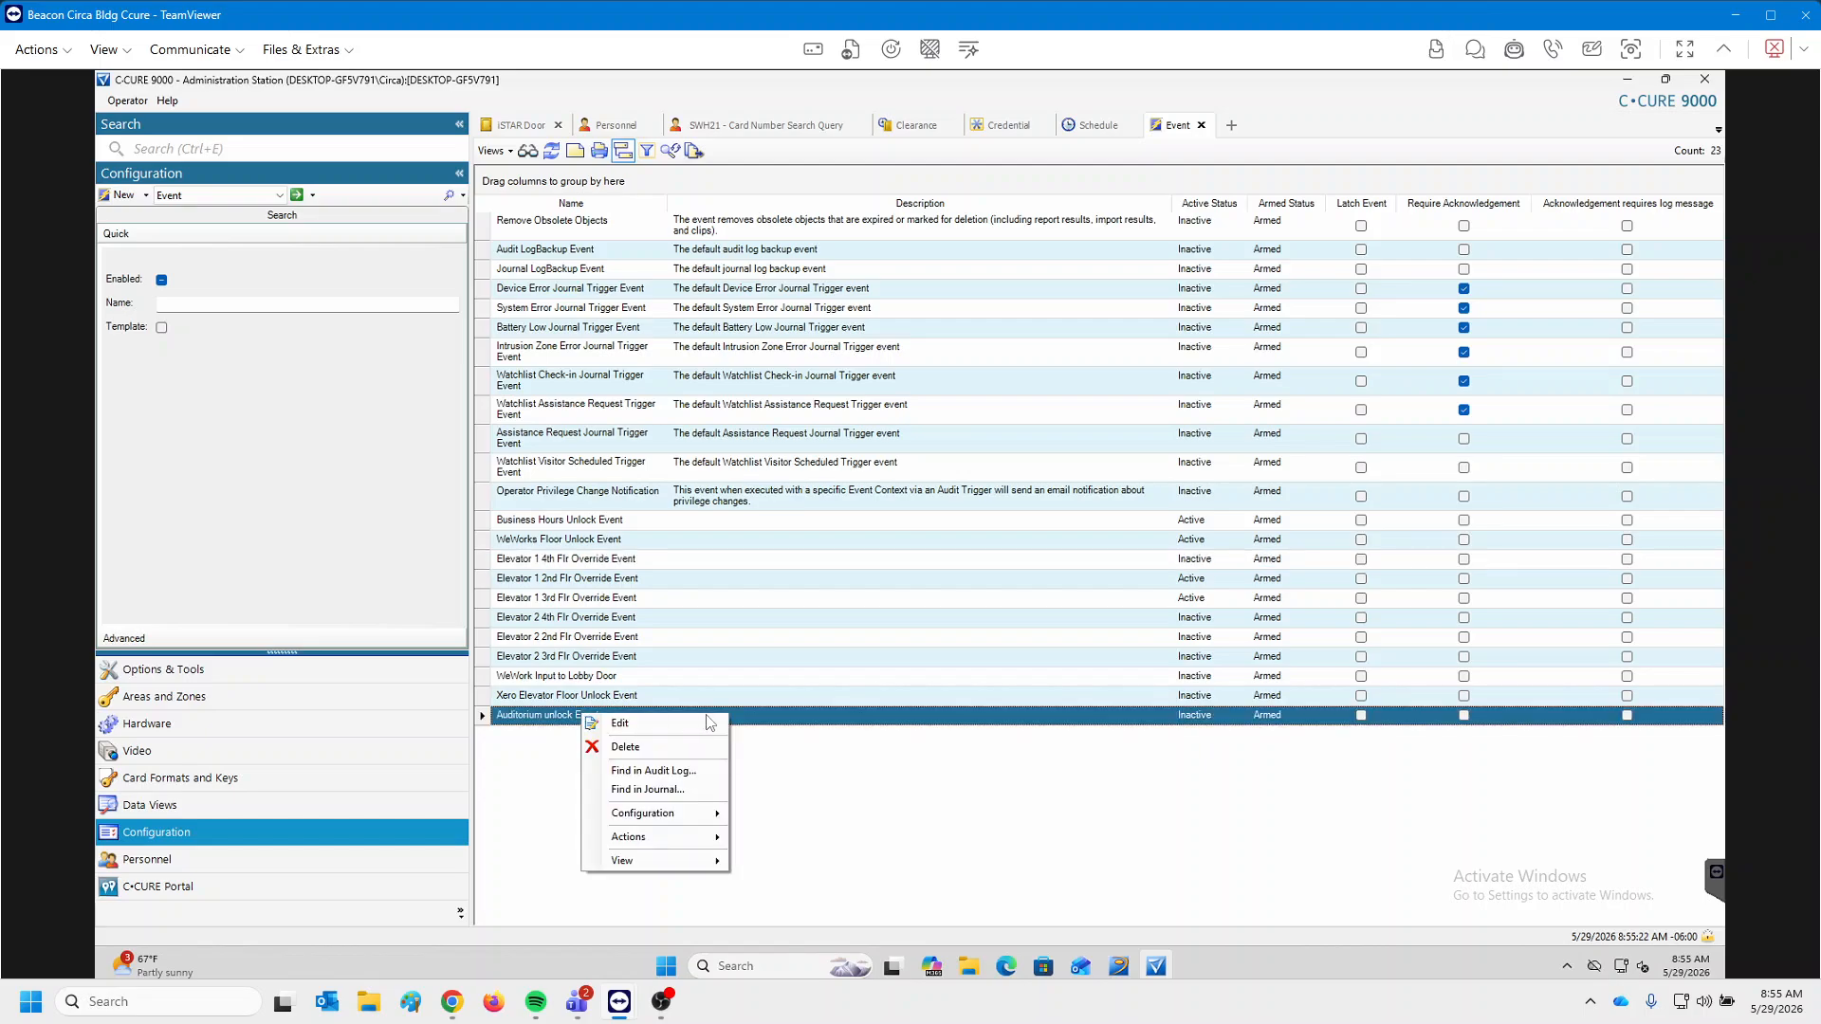
click(646, 749)
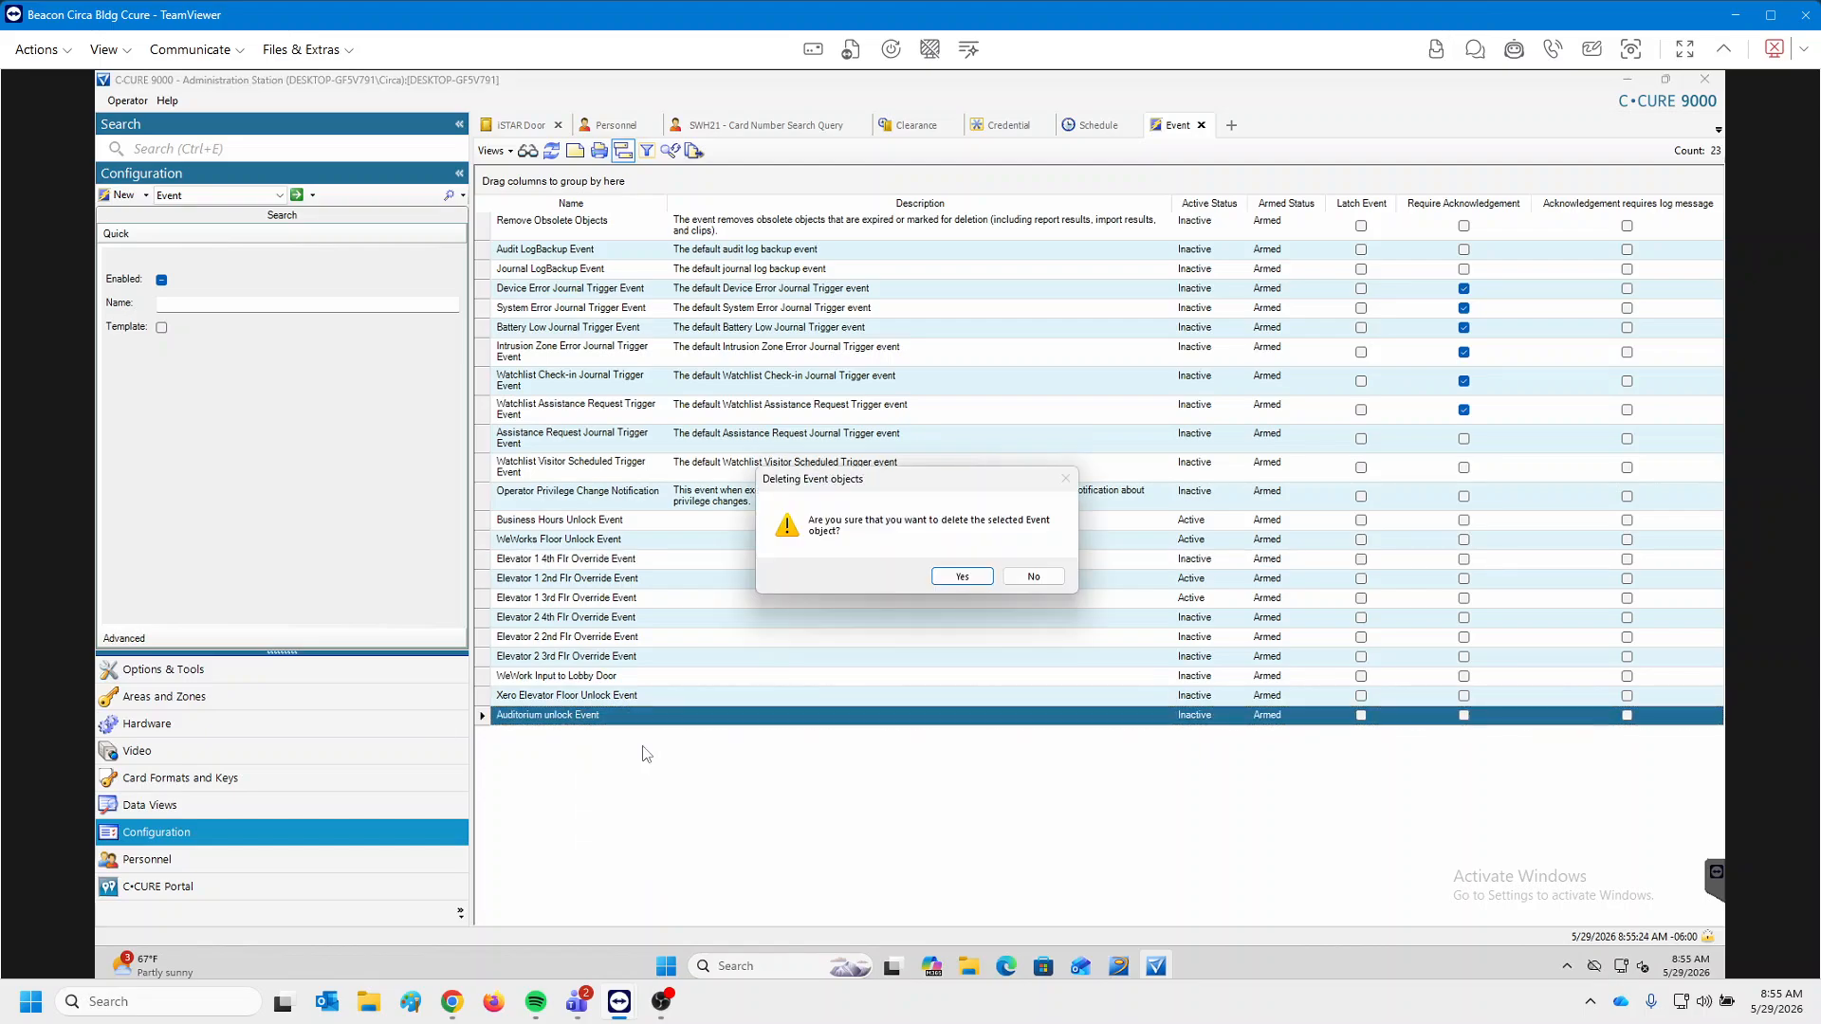
click(963, 578)
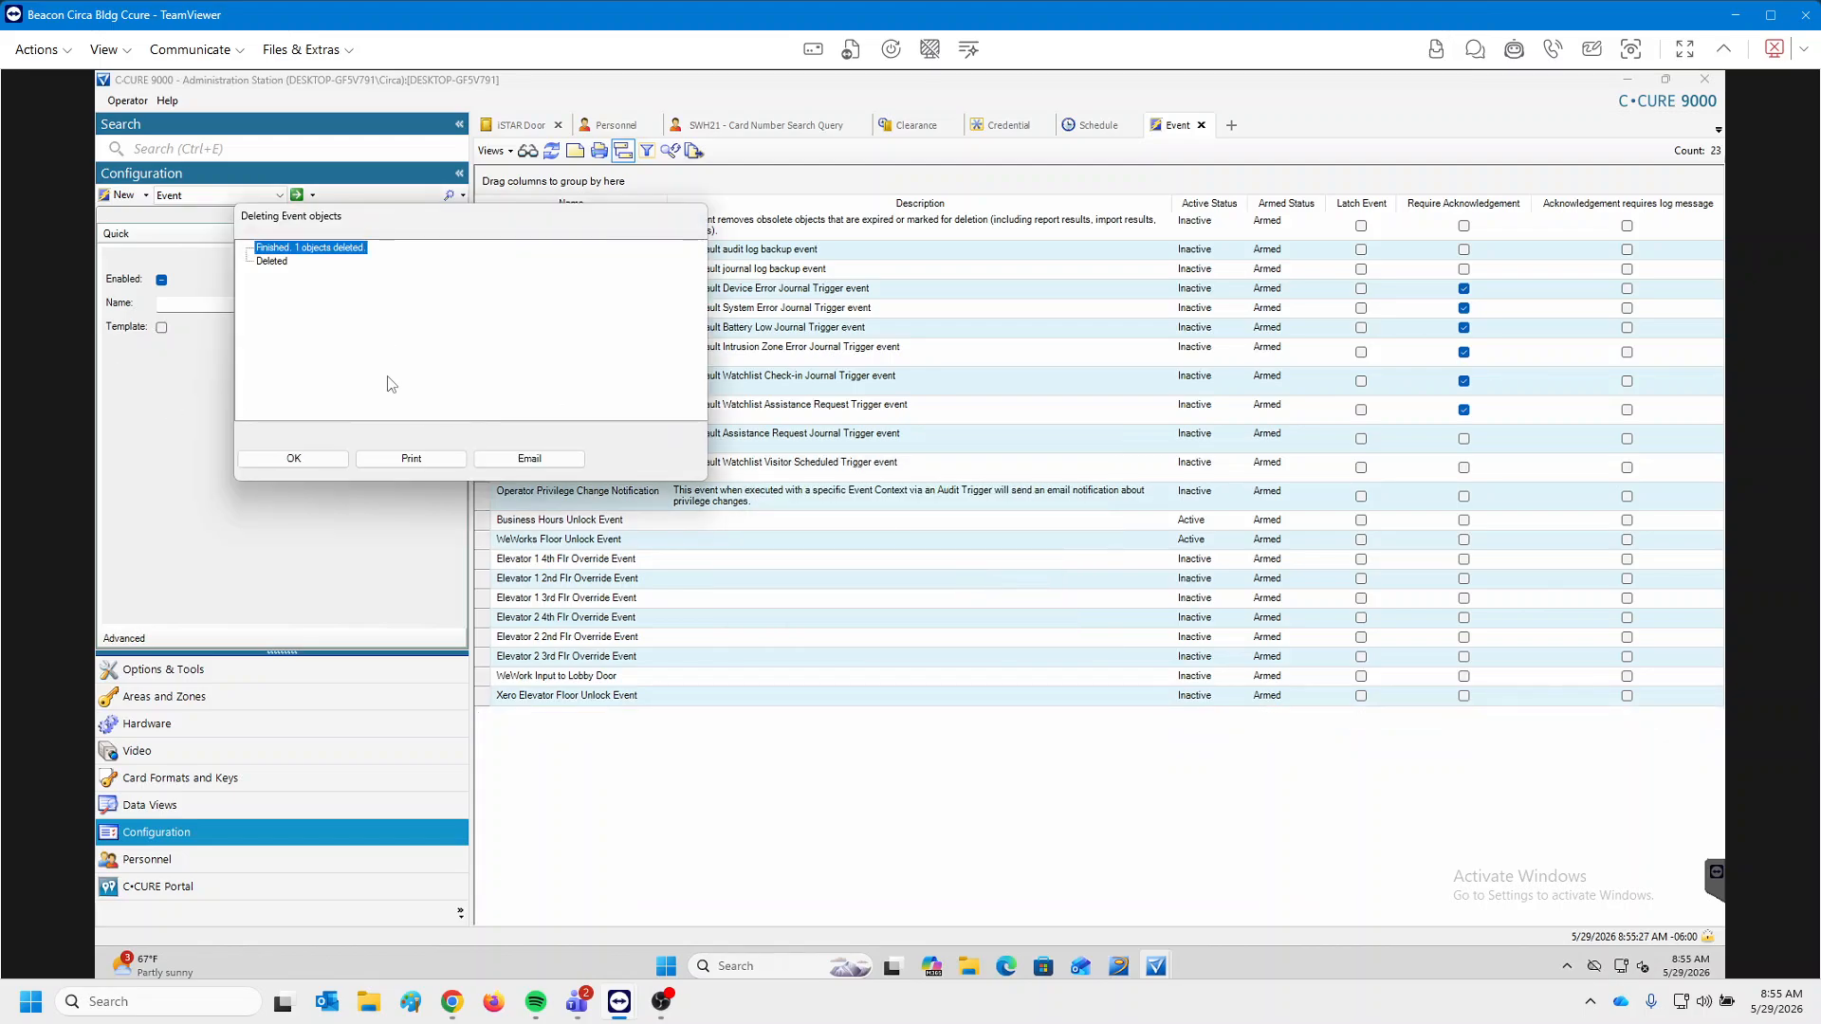
click(294, 459)
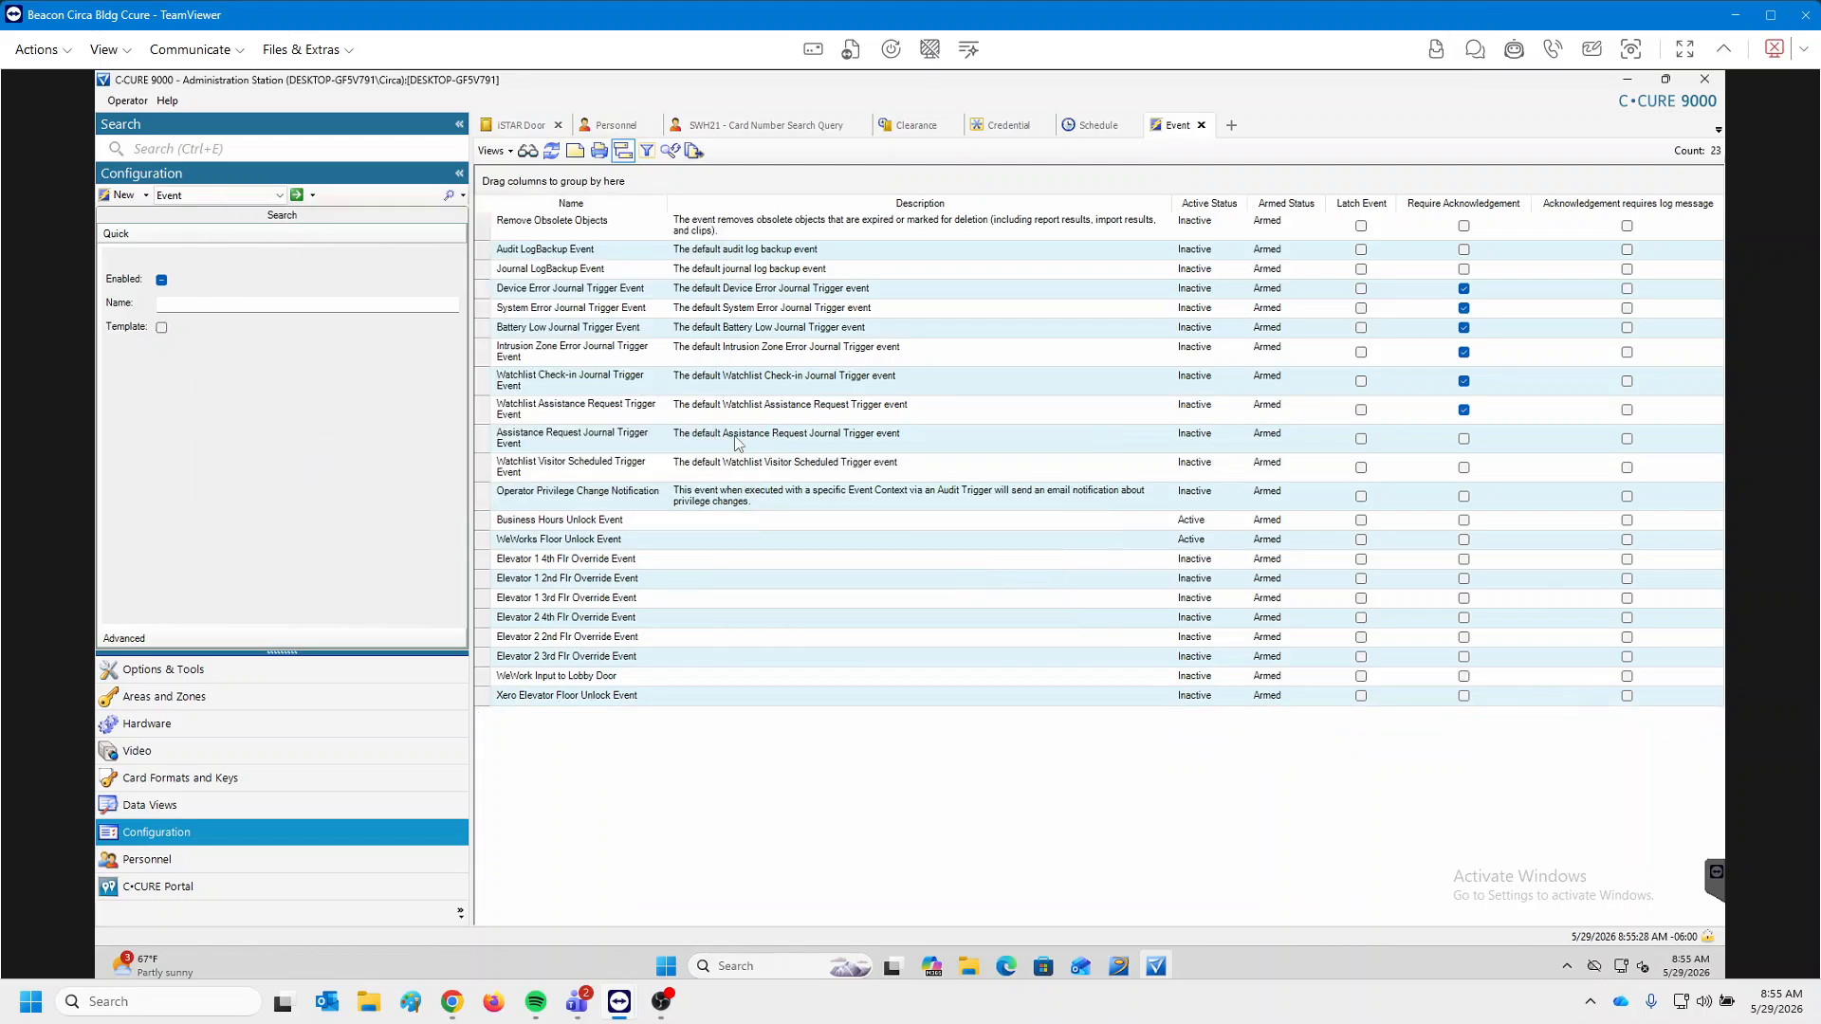
Delete the Auditoriam unlock schedule from the Schedule list.
click(1093, 125)
click(566, 384)
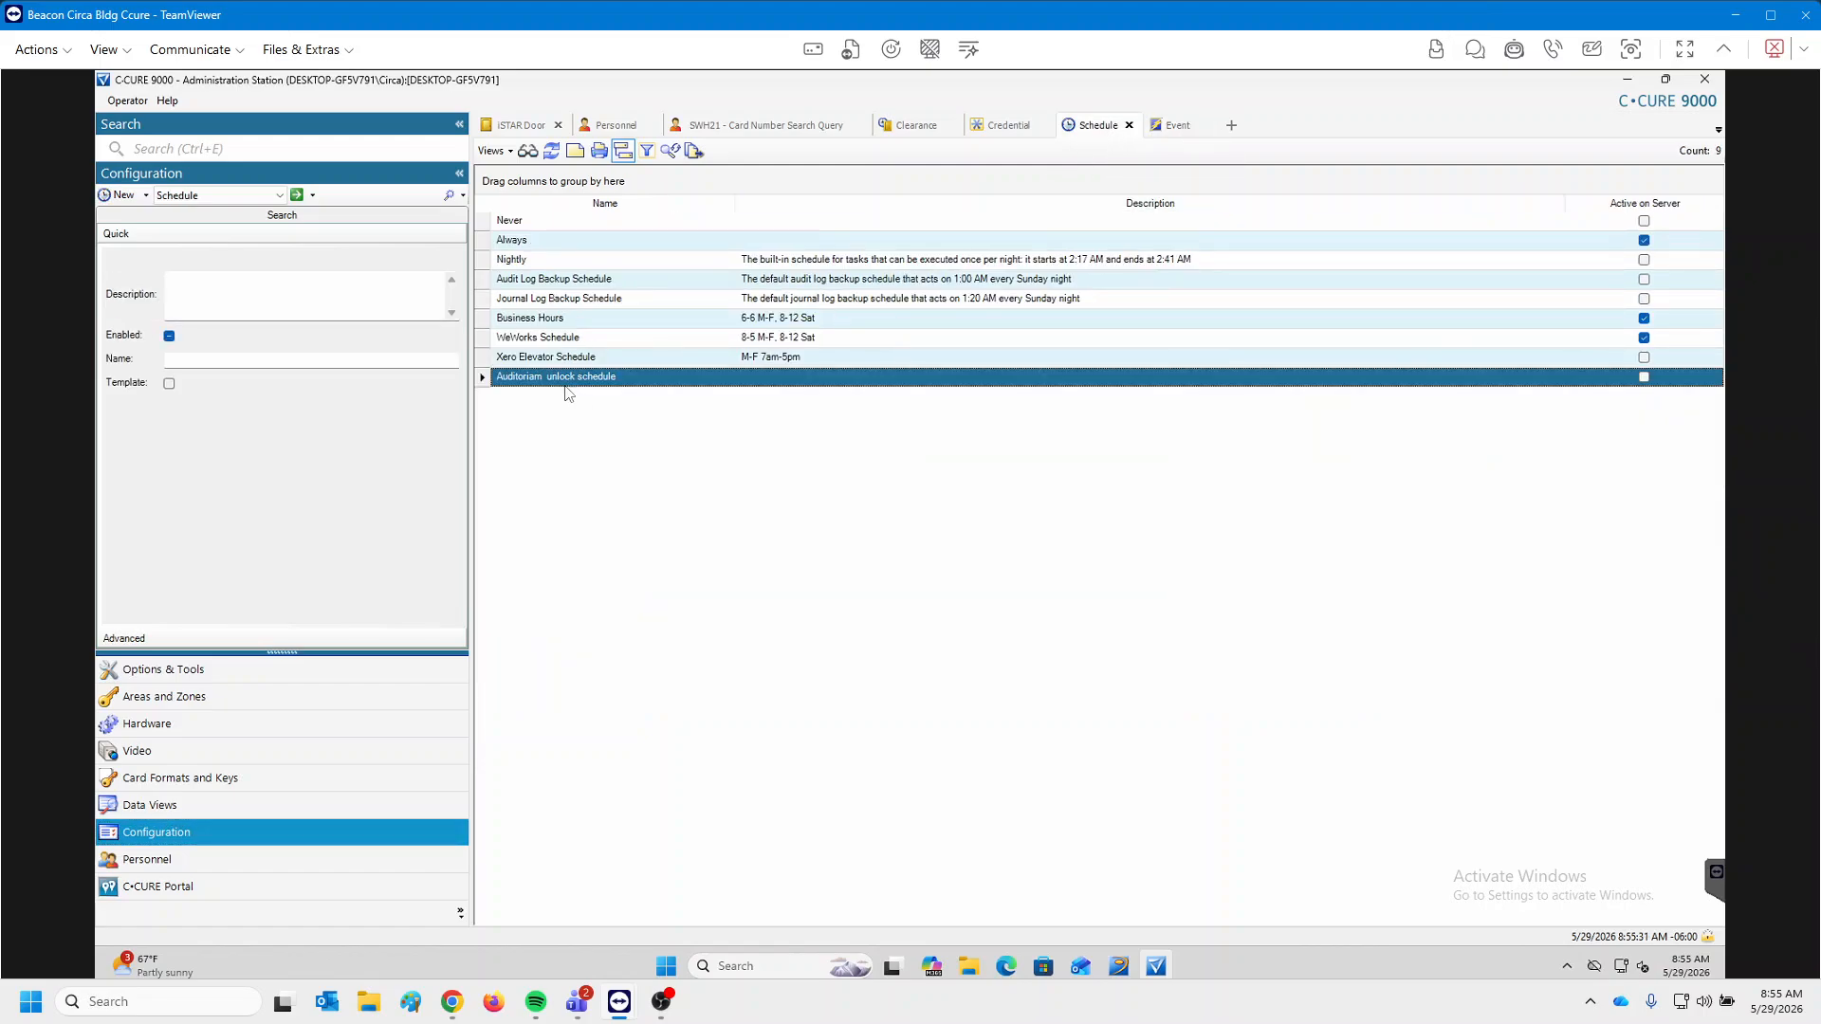
right_click(566, 389)
click(614, 415)
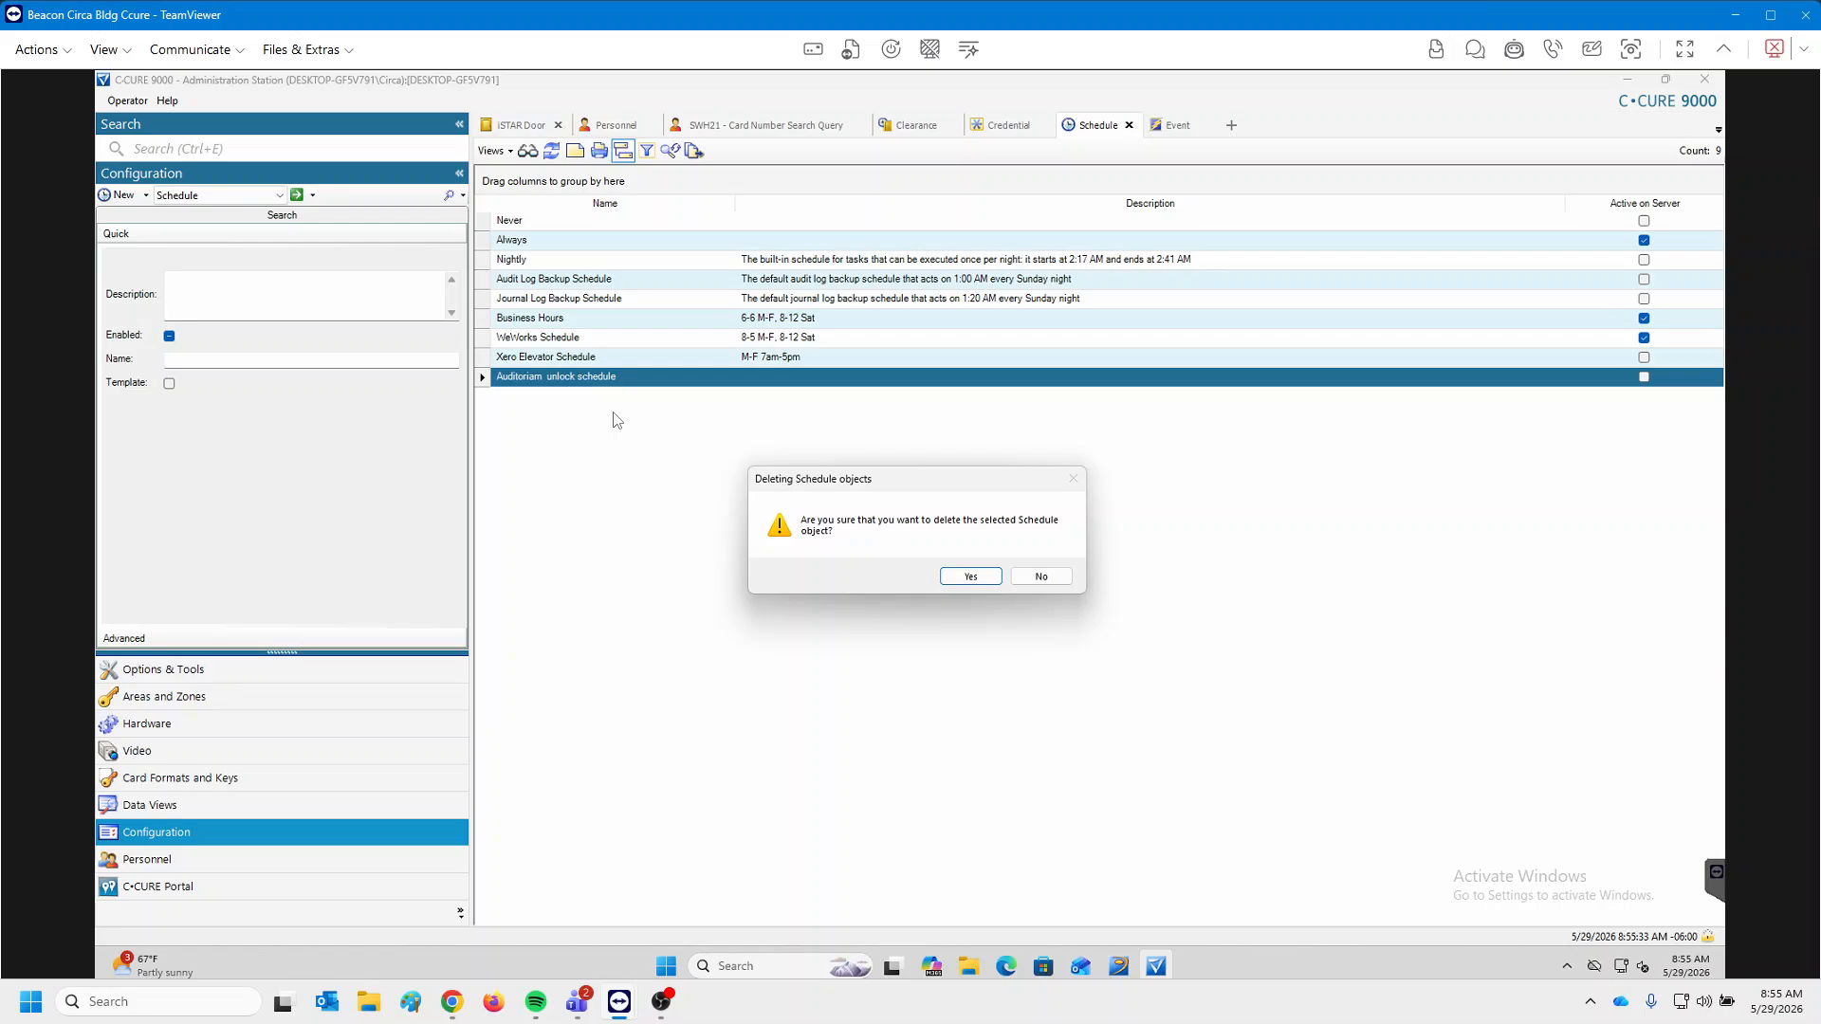
click(970, 576)
click(315, 480)
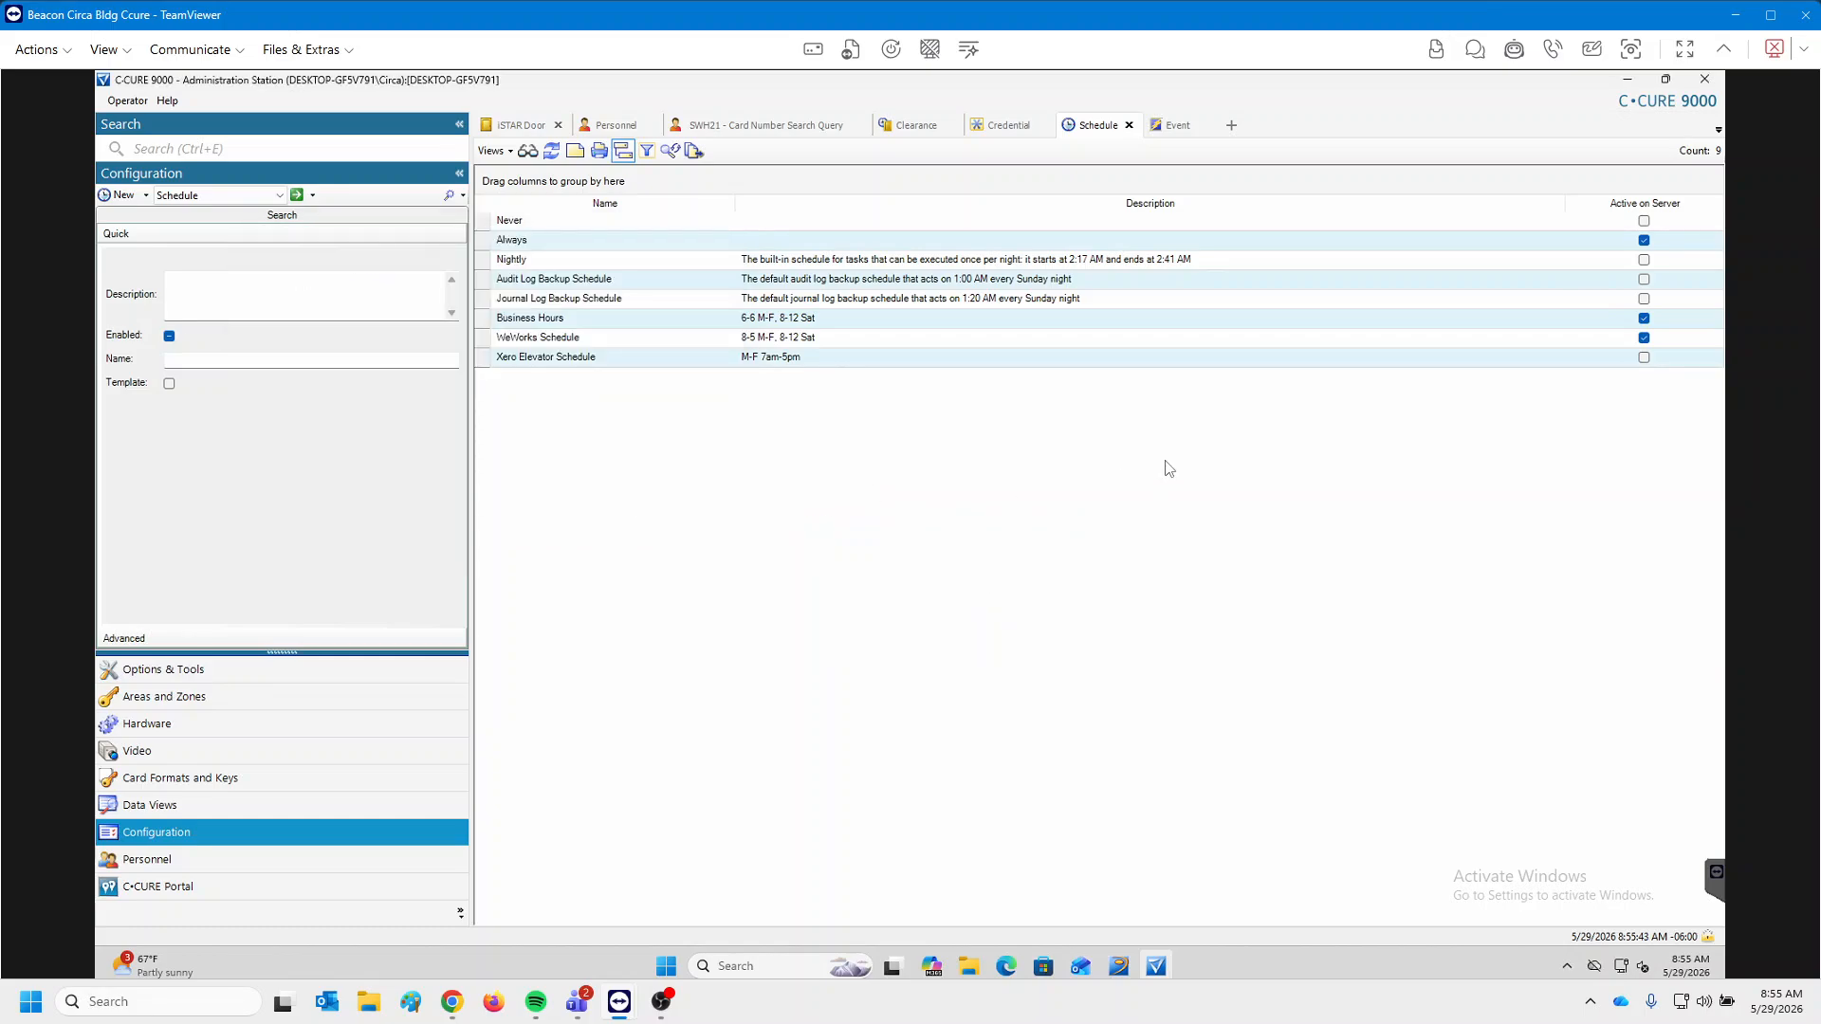